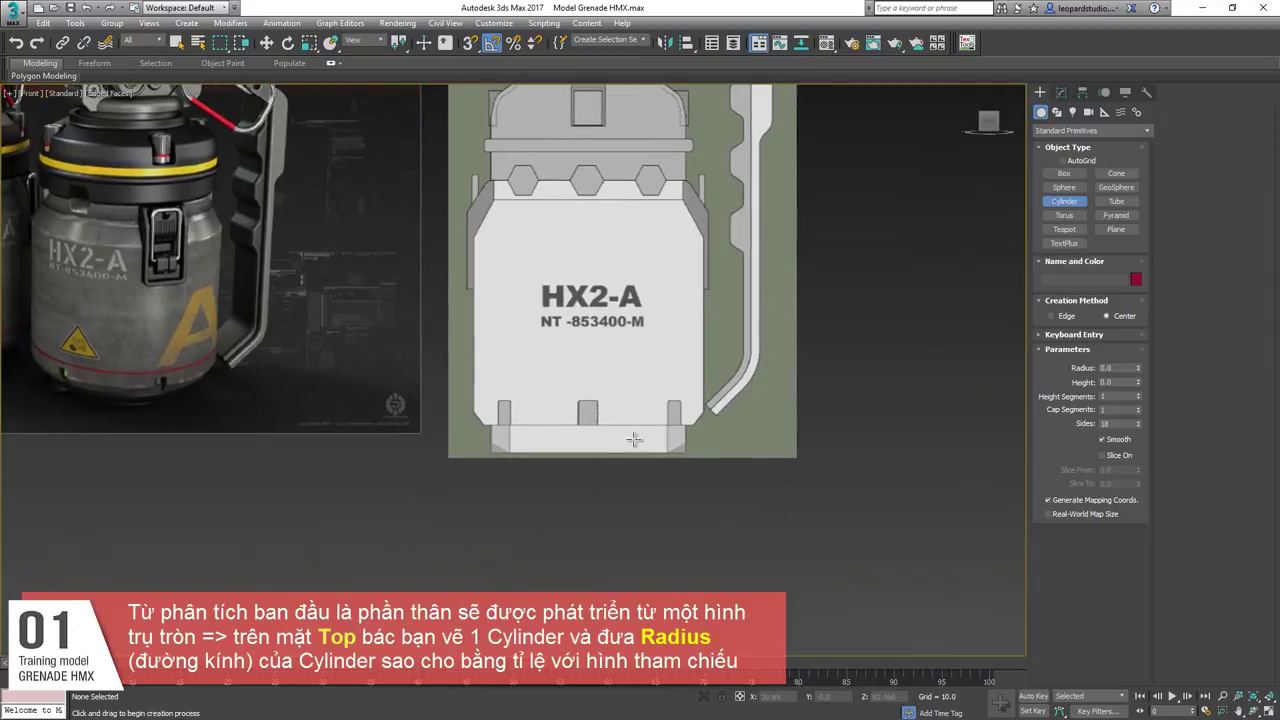
Draw a cylinder in the top view, about 399 in radius and 293 high, and return to the front view.
key(t)
middle_drag(477, 413, 583, 377)
drag(642, 351, 715, 400)
click(675, 345)
key(f)
key(w)
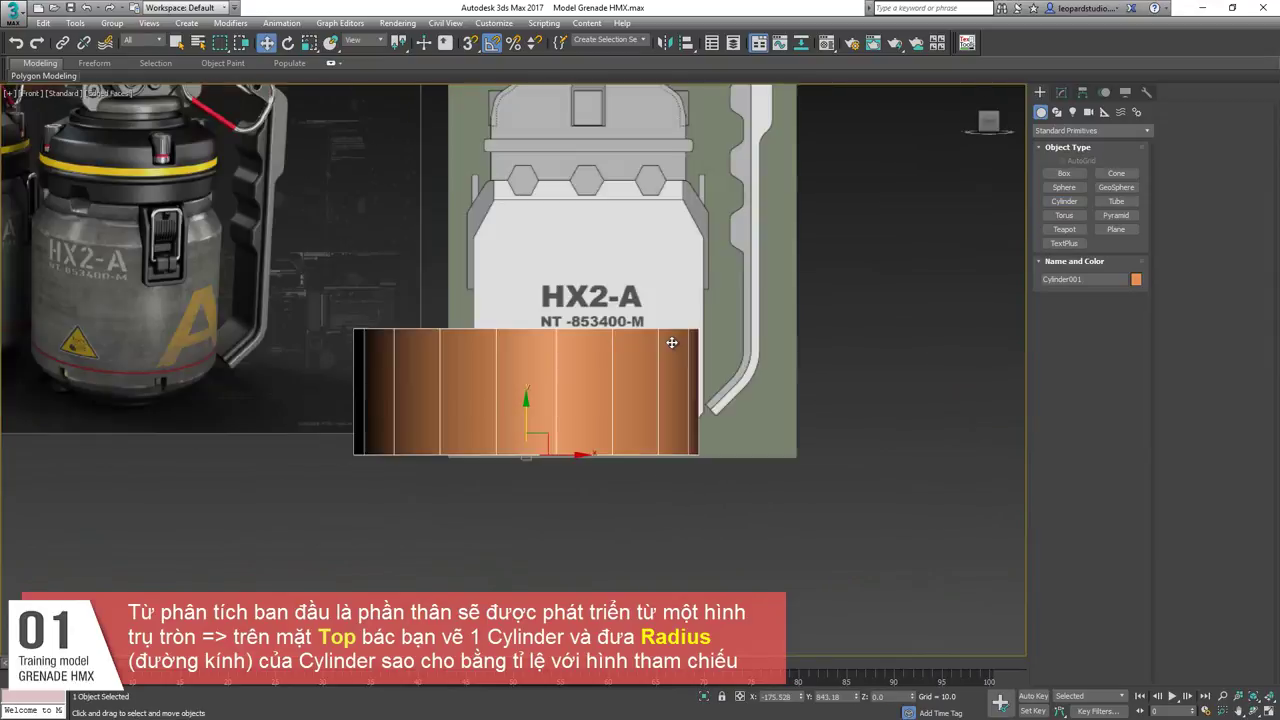
Move the cylinder up over the middle of the grenade body in the front reference.
key(z)
scroll(554, 363, down, 5)
drag(562, 391, 601, 317)
scroll(628, 325, up, 5)
Set the cylinder's radius to about 267.4 and center it horizontally so it matches the grenade body's width.
key(1)
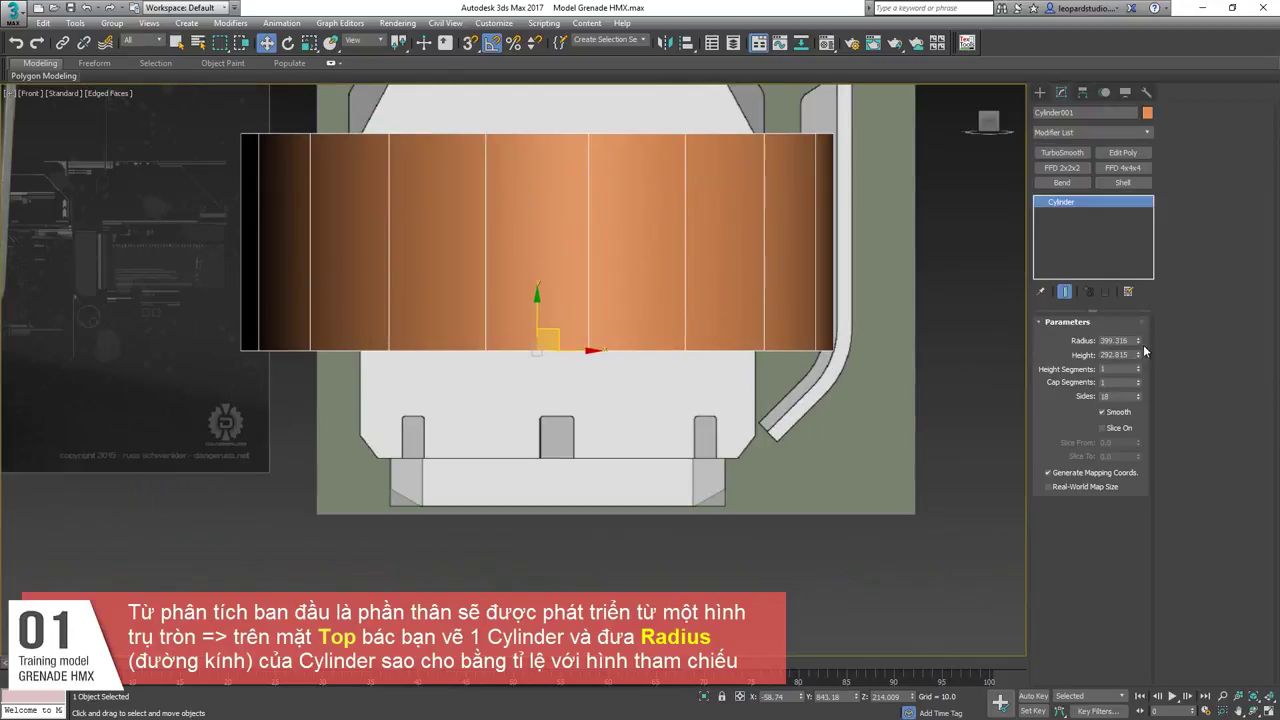
drag(1138, 346, 1138, 371)
drag(582, 351, 602, 351)
drag(1138, 345, 1138, 343)
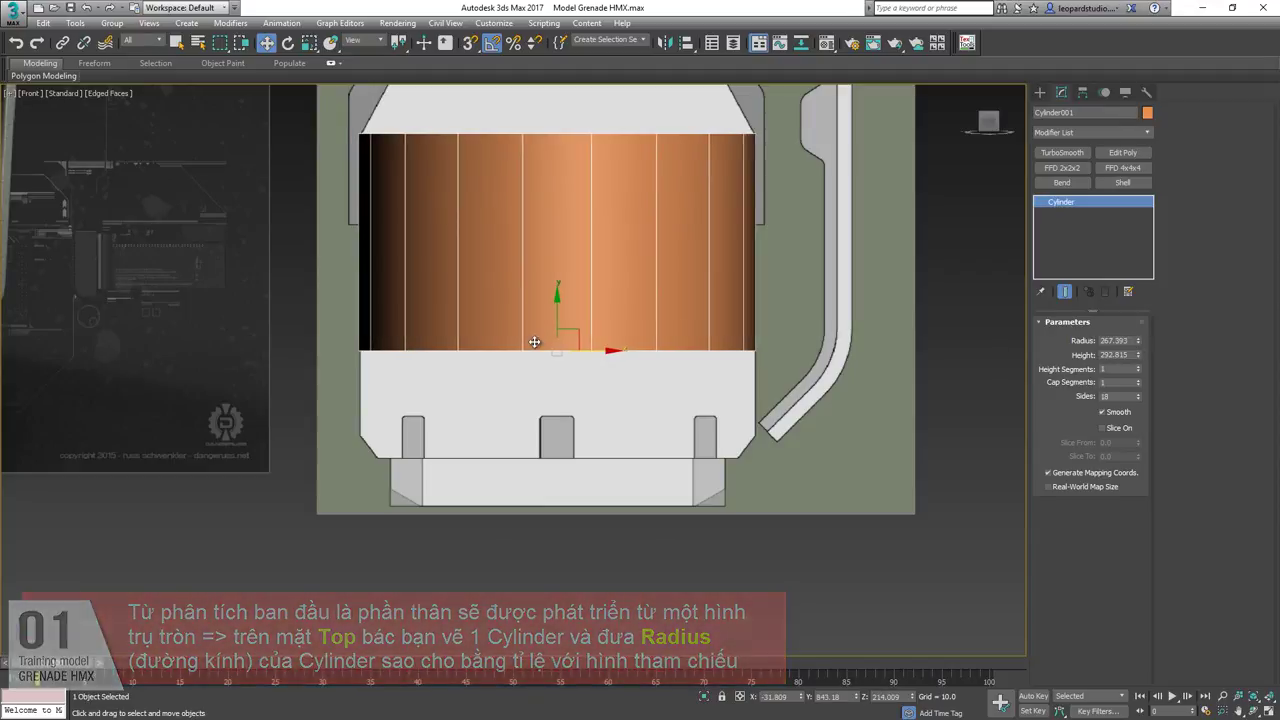
Assign the plain grey 03 - Default material to the cylinder.
middle_drag(600, 354, 614, 358)
middle_drag(643, 434, 700, 463)
key(m)
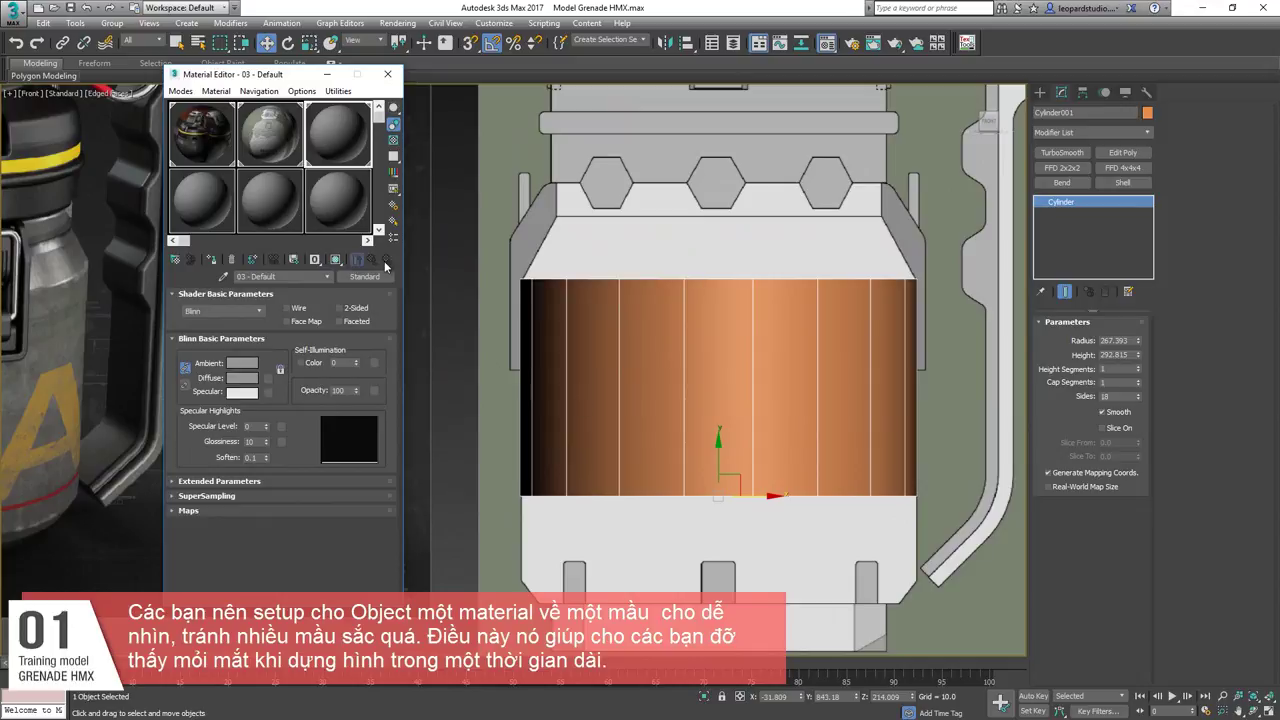
middle_drag(763, 371, 745, 406)
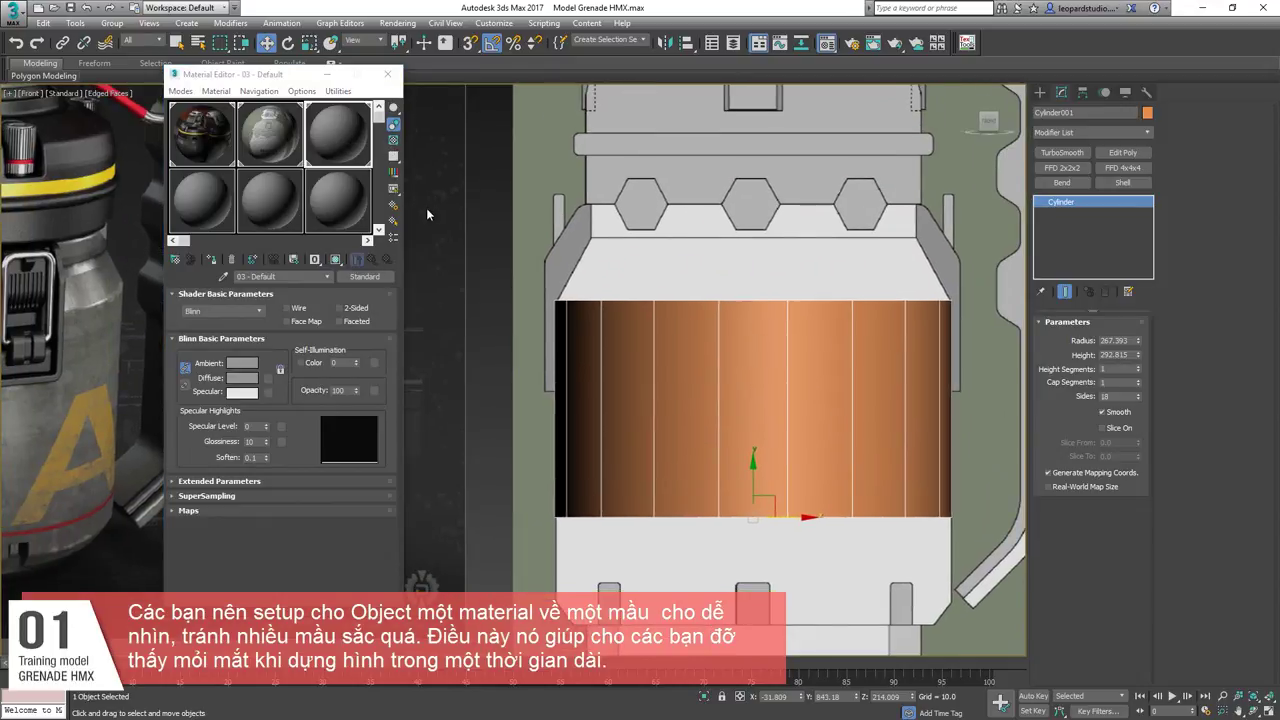
middle_drag(426, 208, 359, 165)
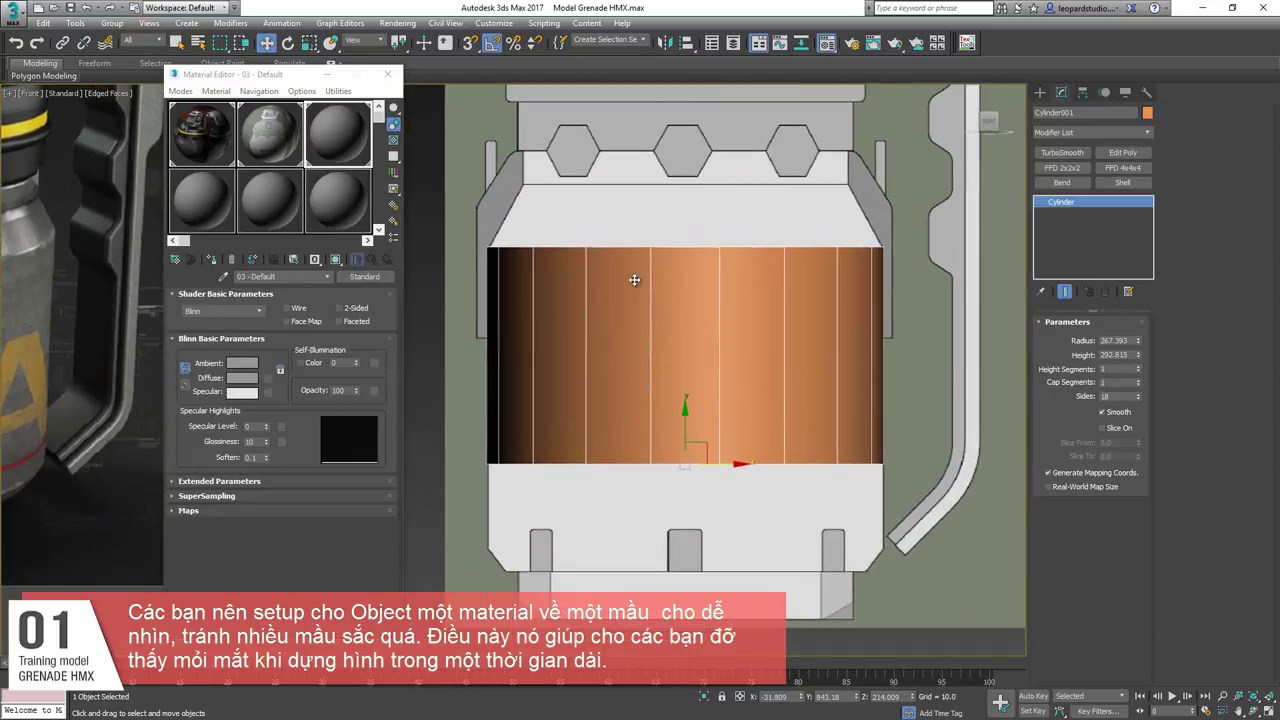
click(363, 145)
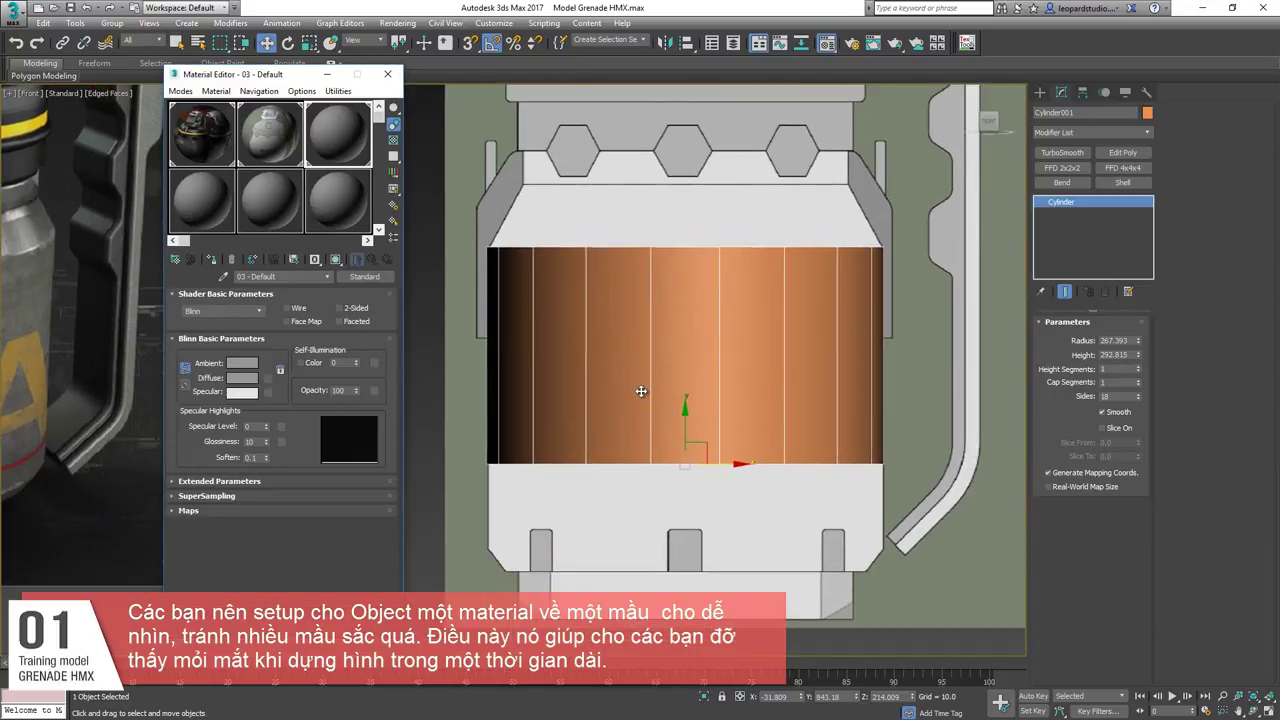
key(m)
key(m)
click(213, 260)
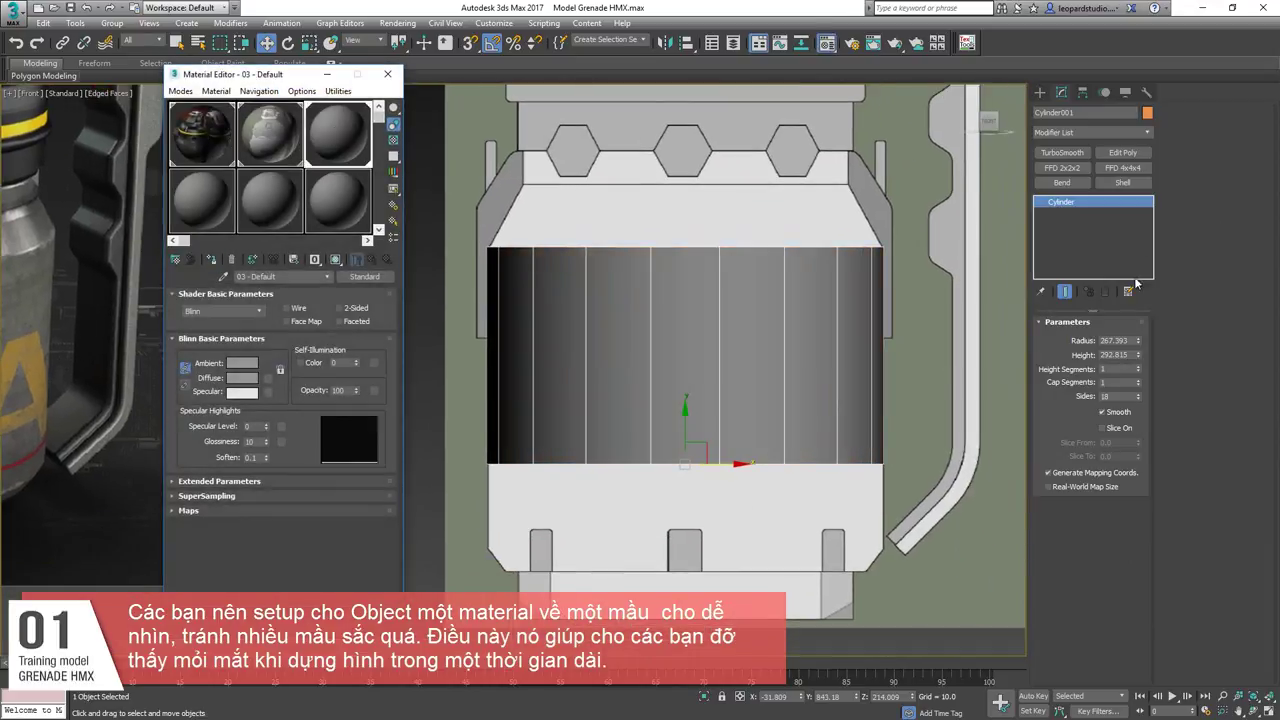
Set the cylinder's object color to black and close the Material Editor.
click(1151, 115)
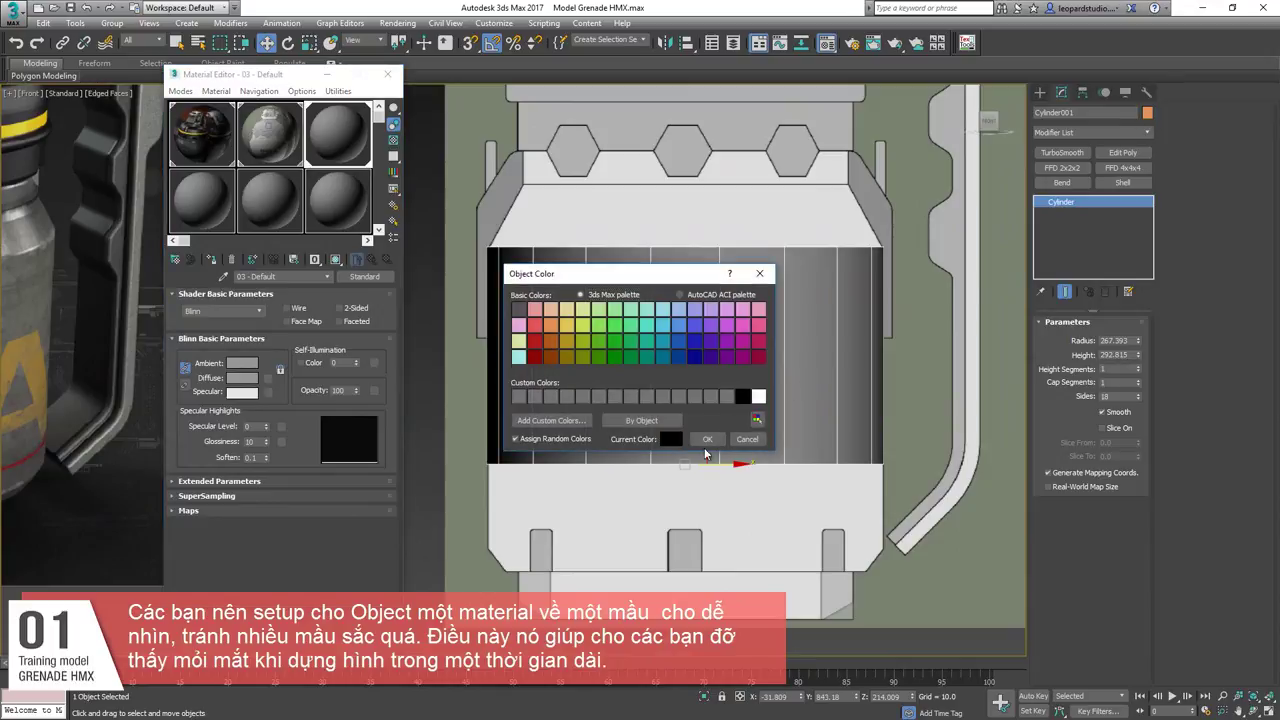
click(707, 440)
click(388, 74)
Set the body cylinder's number of sides to 24 to suit the notches and hexagonal details in the reference.
middle_drag(679, 495, 642, 437)
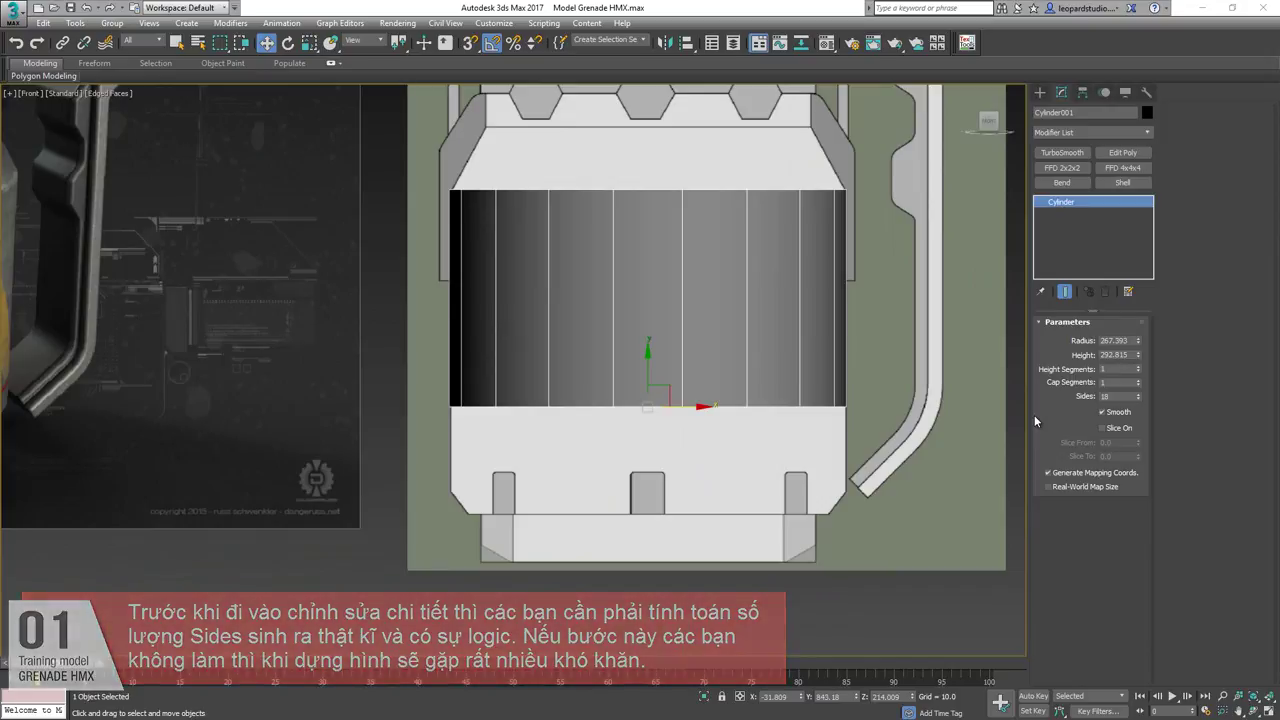
middle_drag(626, 577, 583, 523)
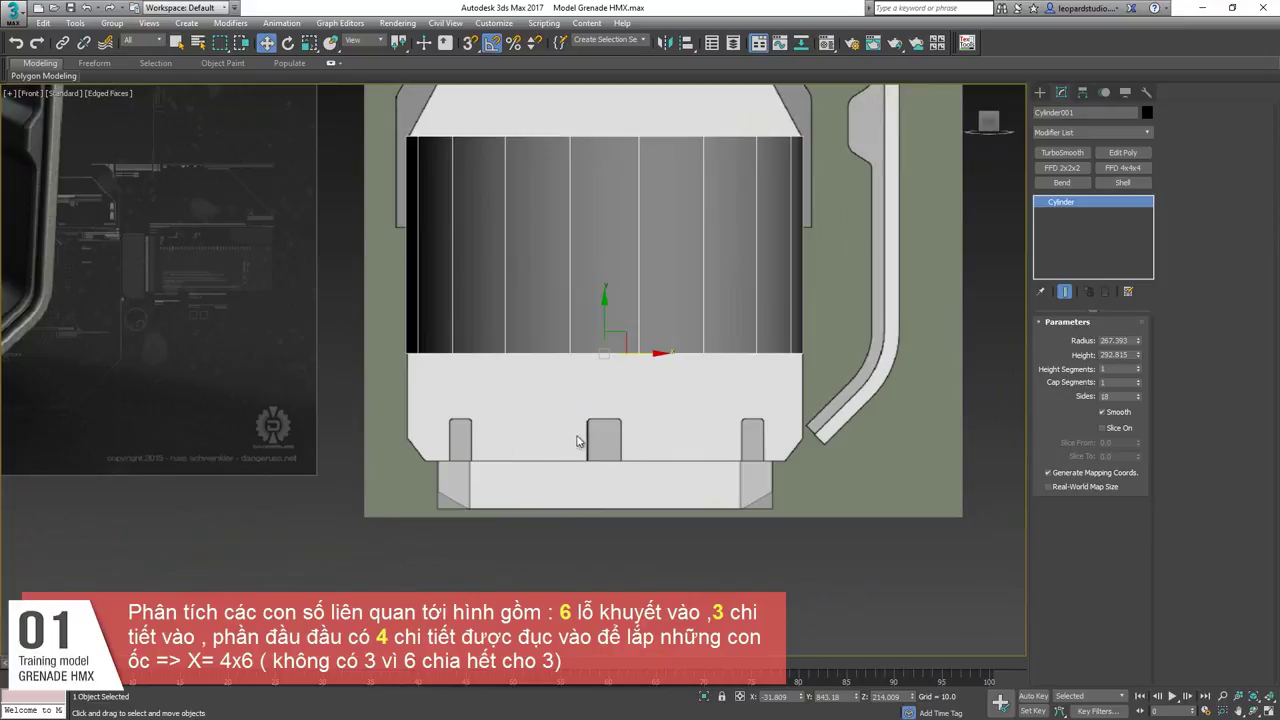
middle_drag(577, 441, 547, 568)
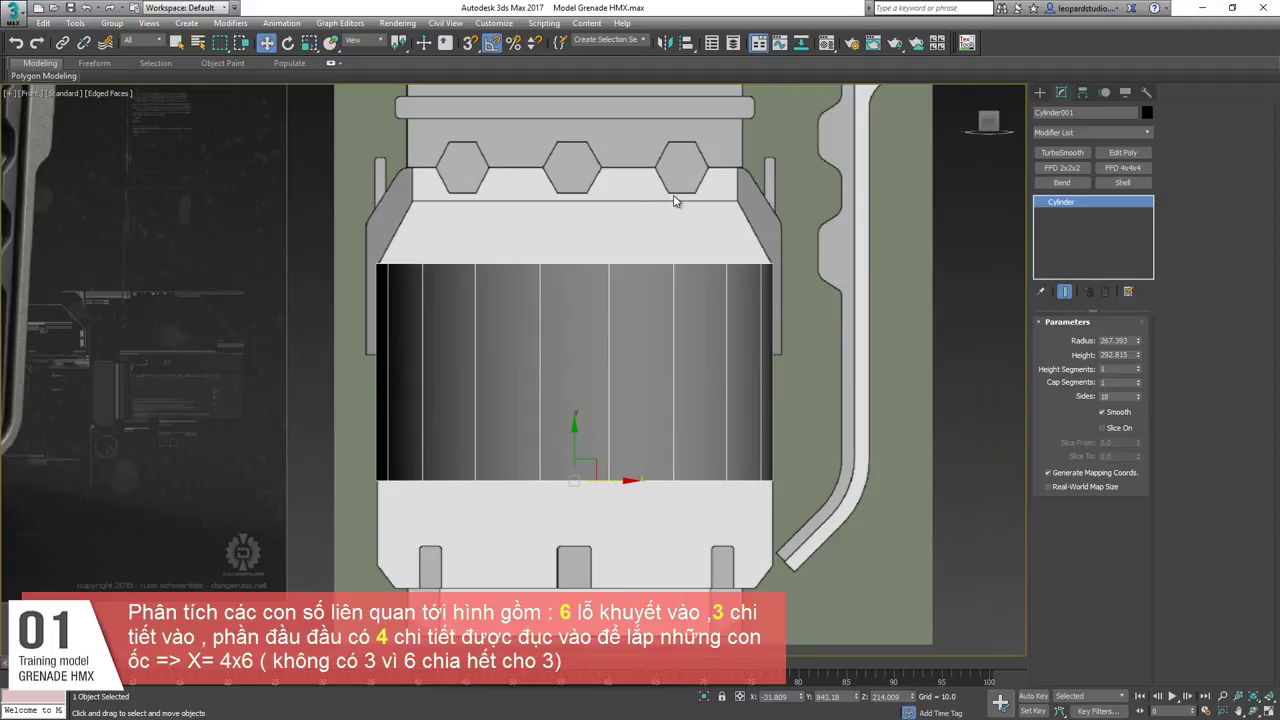
middle_drag(674, 201, 467, 297)
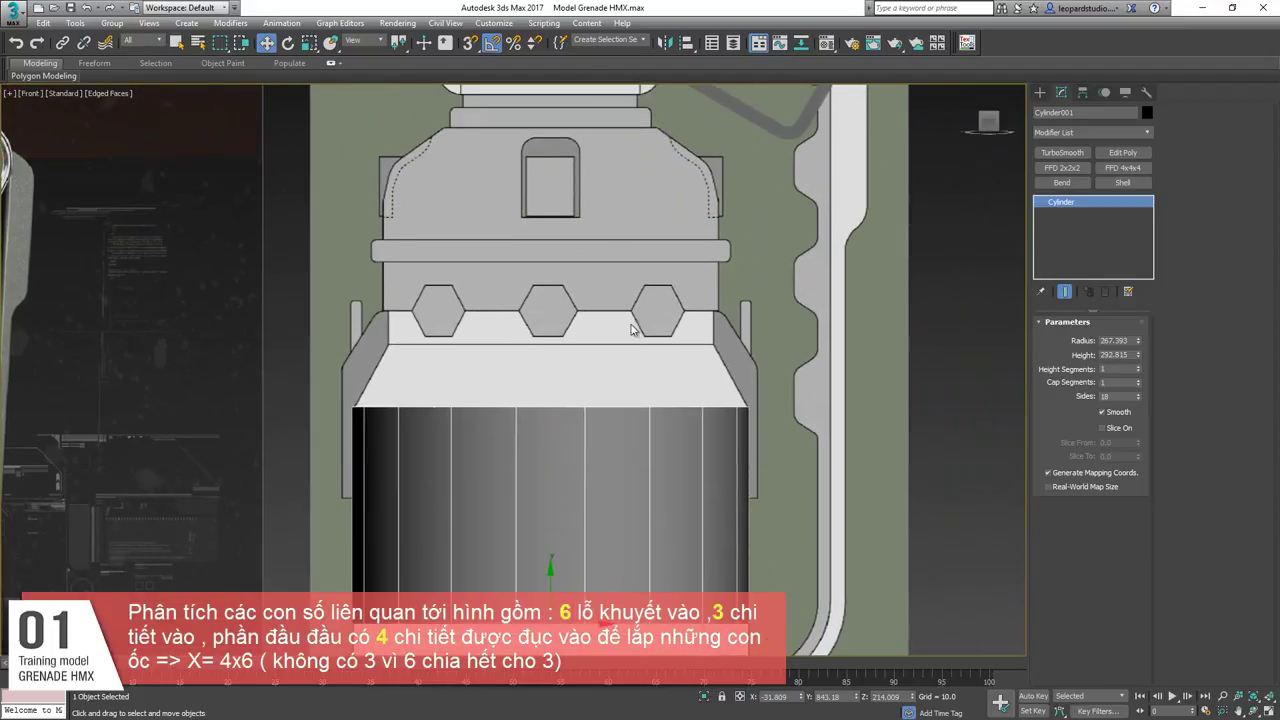
middle_drag(563, 265, 569, 343)
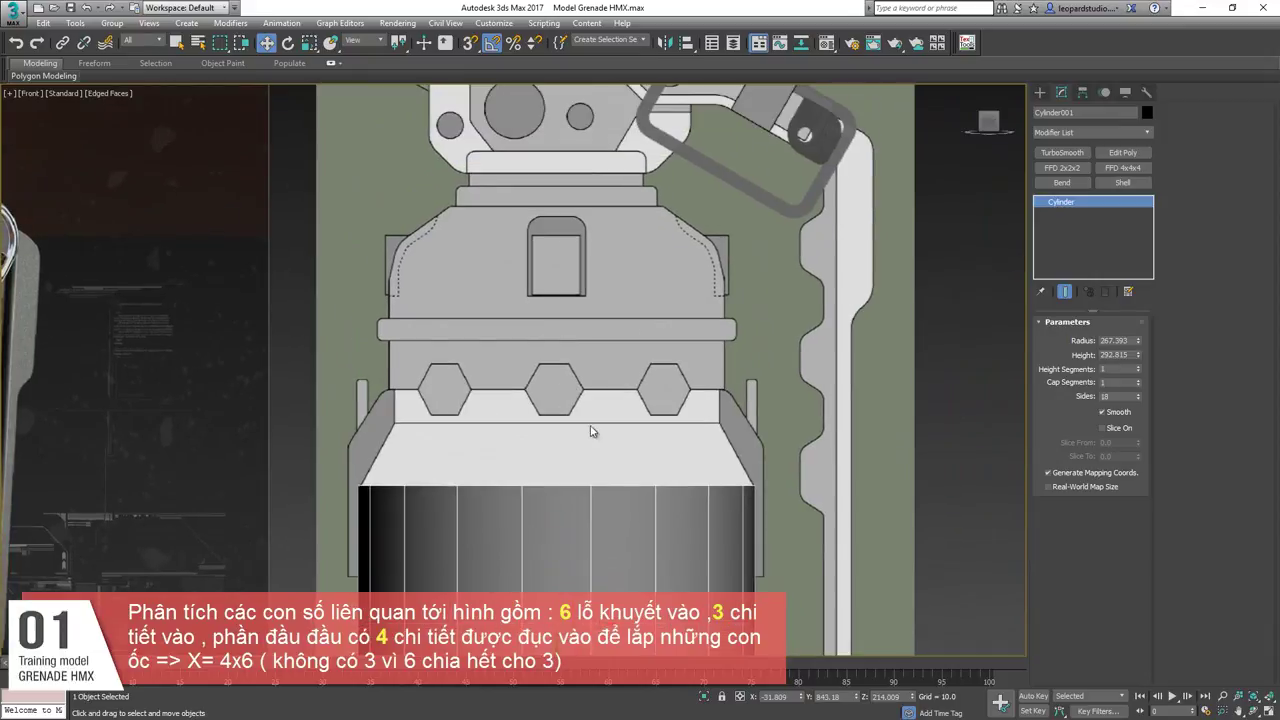
scroll(532, 325, down, 3)
middle_drag(601, 496, 590, 319)
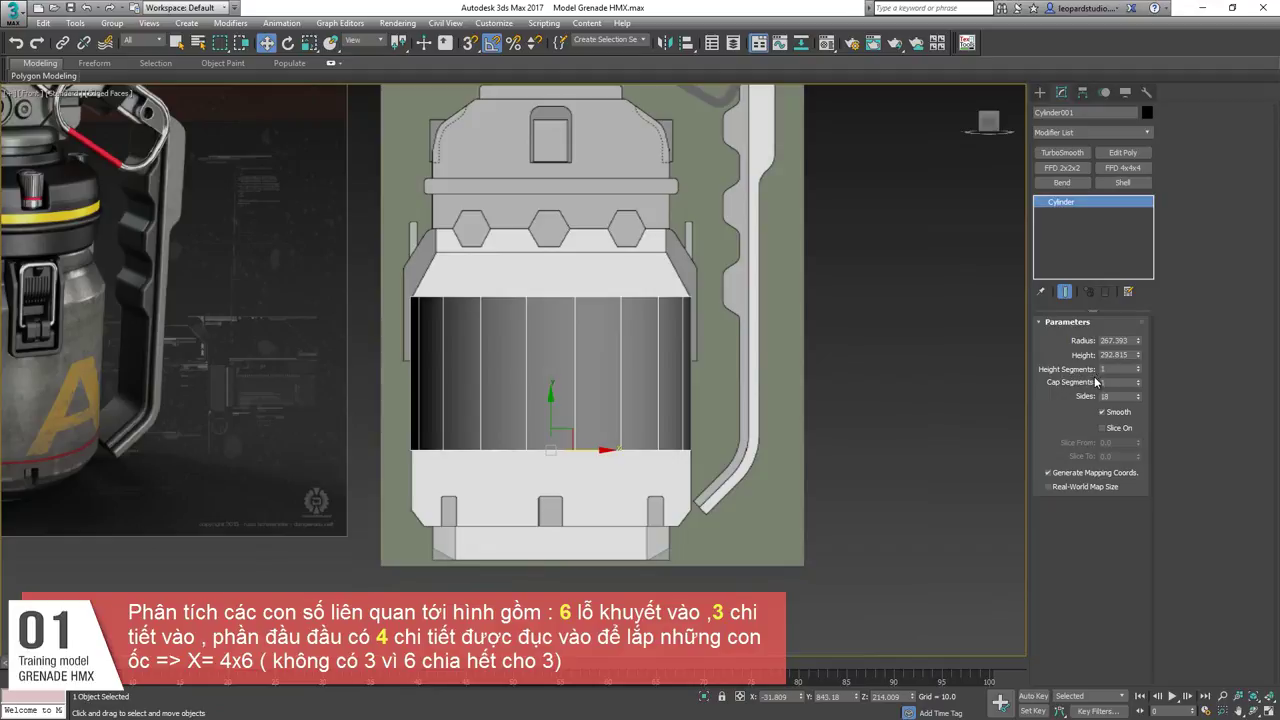
middle_drag(585, 469, 655, 463)
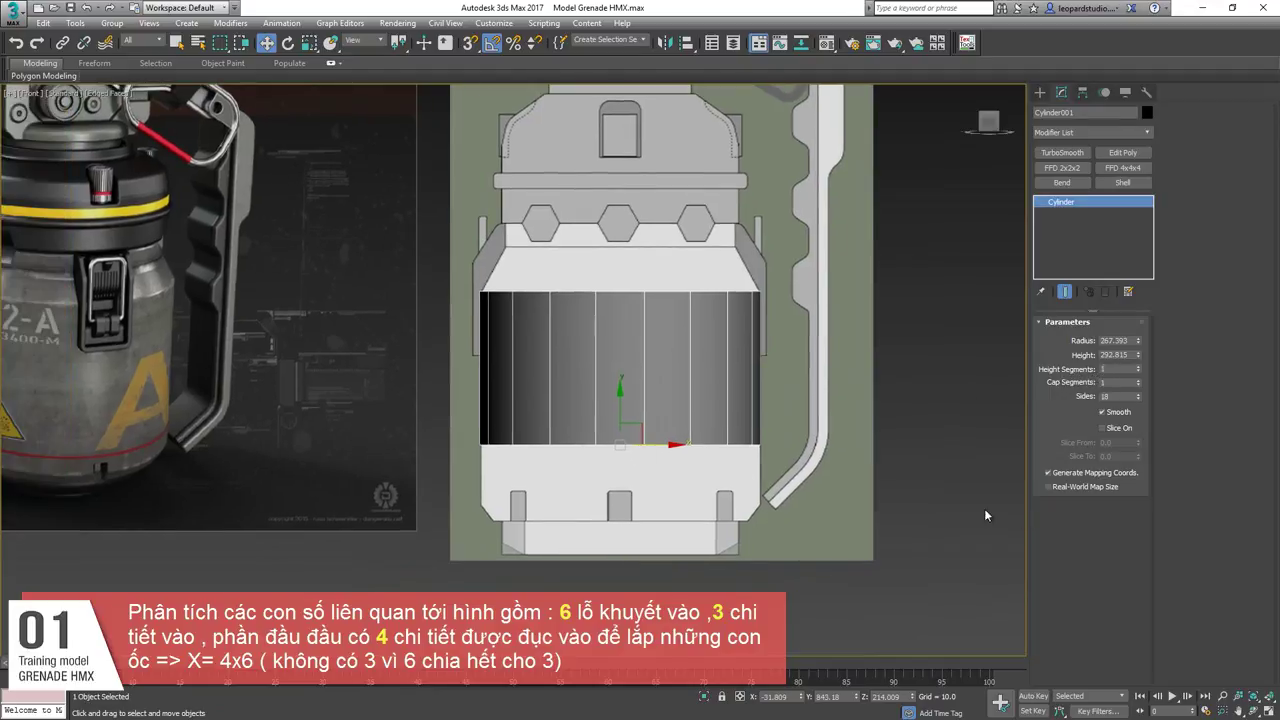
scroll(858, 260, up, 2)
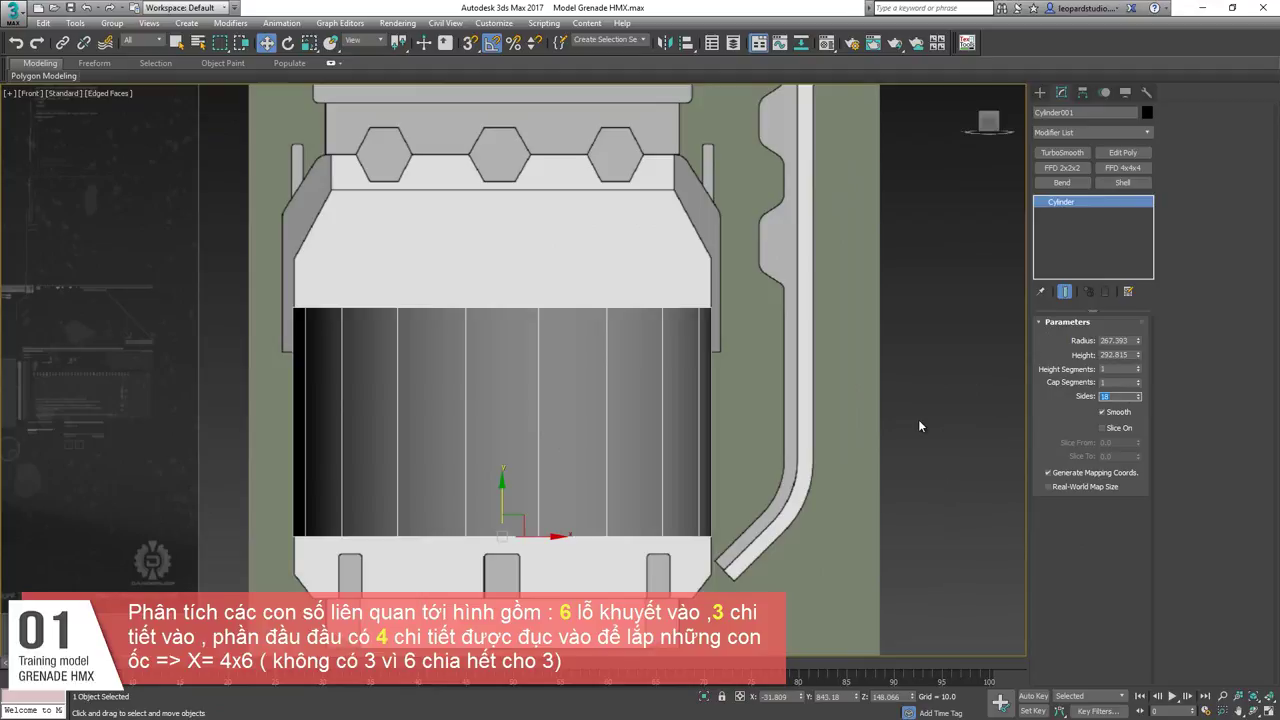
text(24)
key(Return)
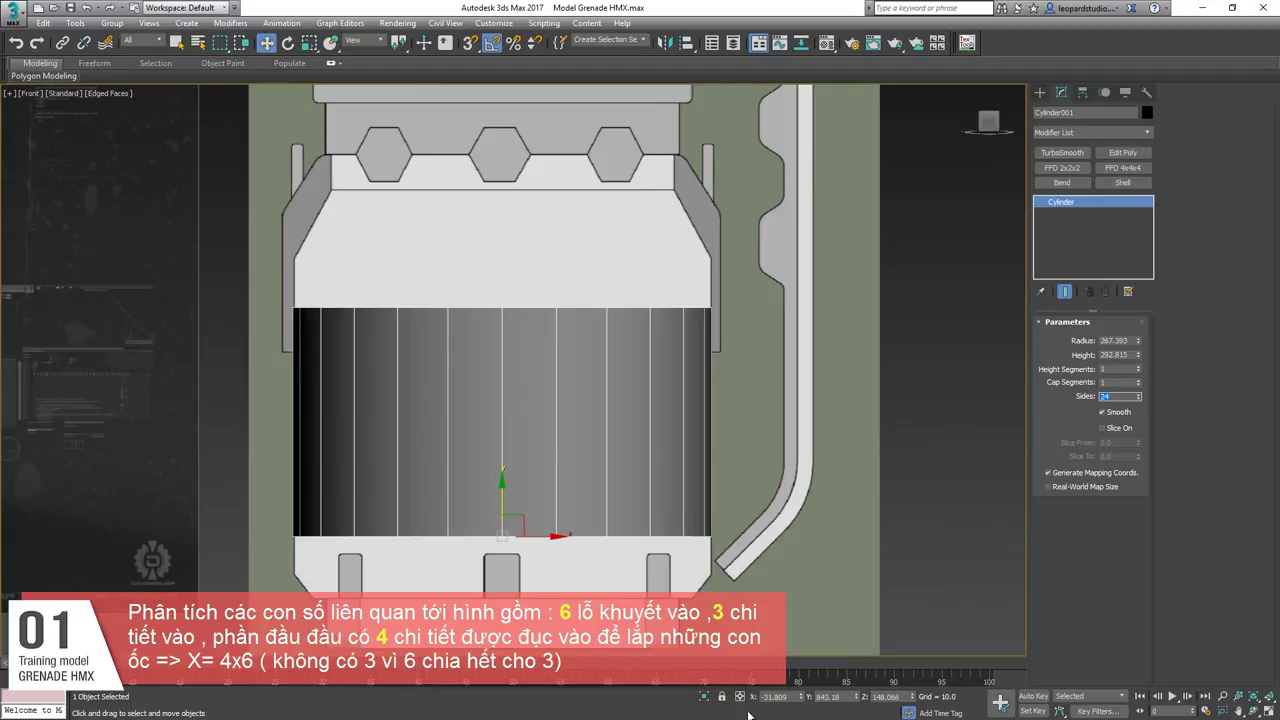
Clone the cylinder as a copy placed above the original and set the copy's sides to 6.
middle_drag(552, 528, 579, 468)
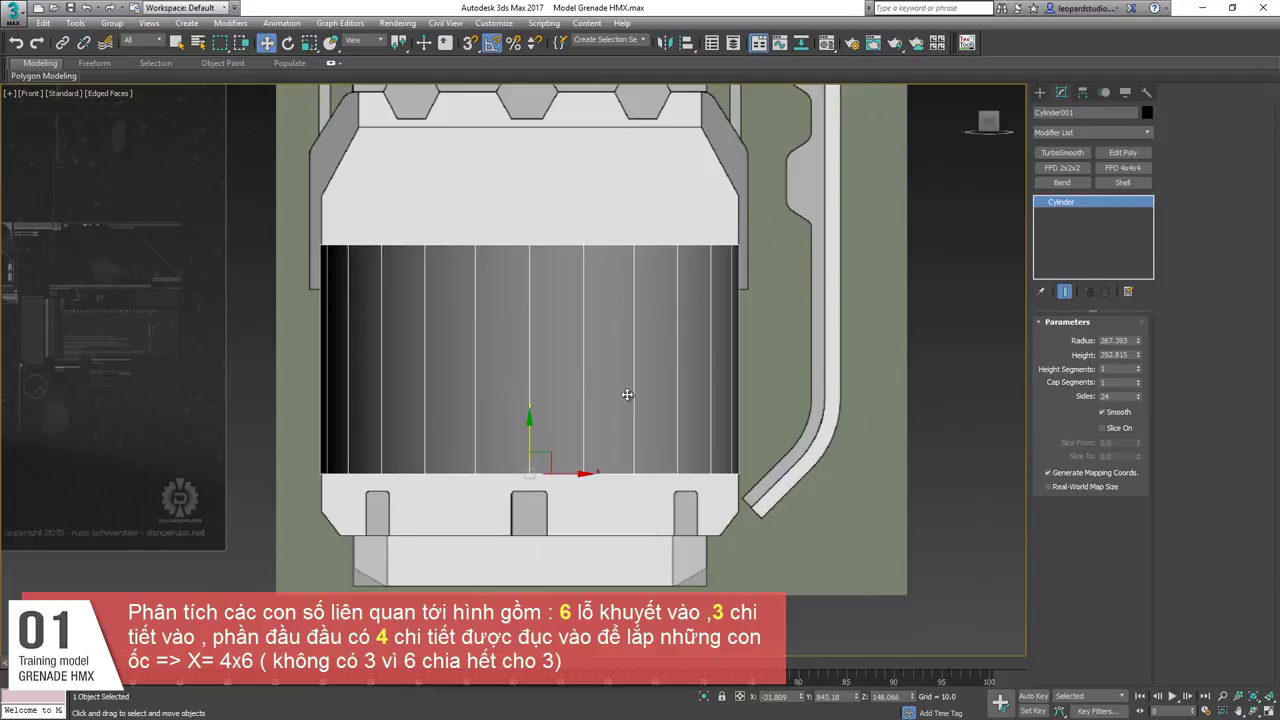
scroll(606, 394, up, 2)
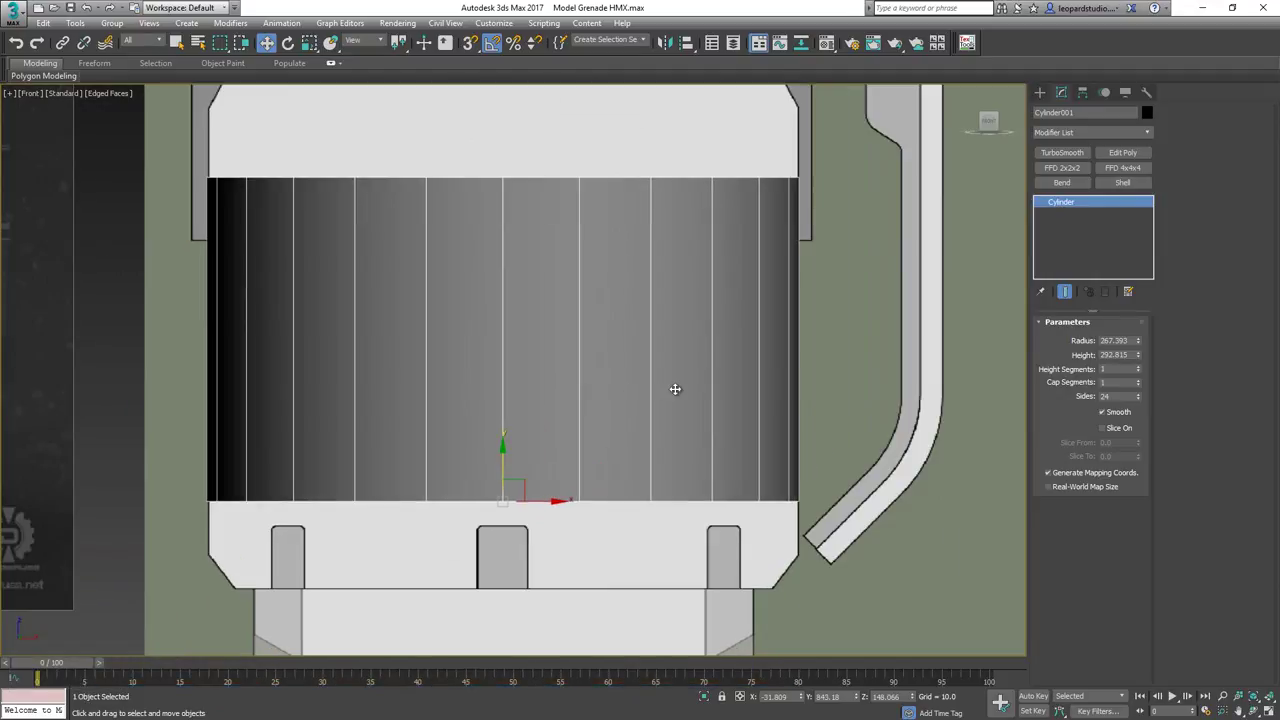
scroll(560, 363, down, 4)
right_click(668, 500)
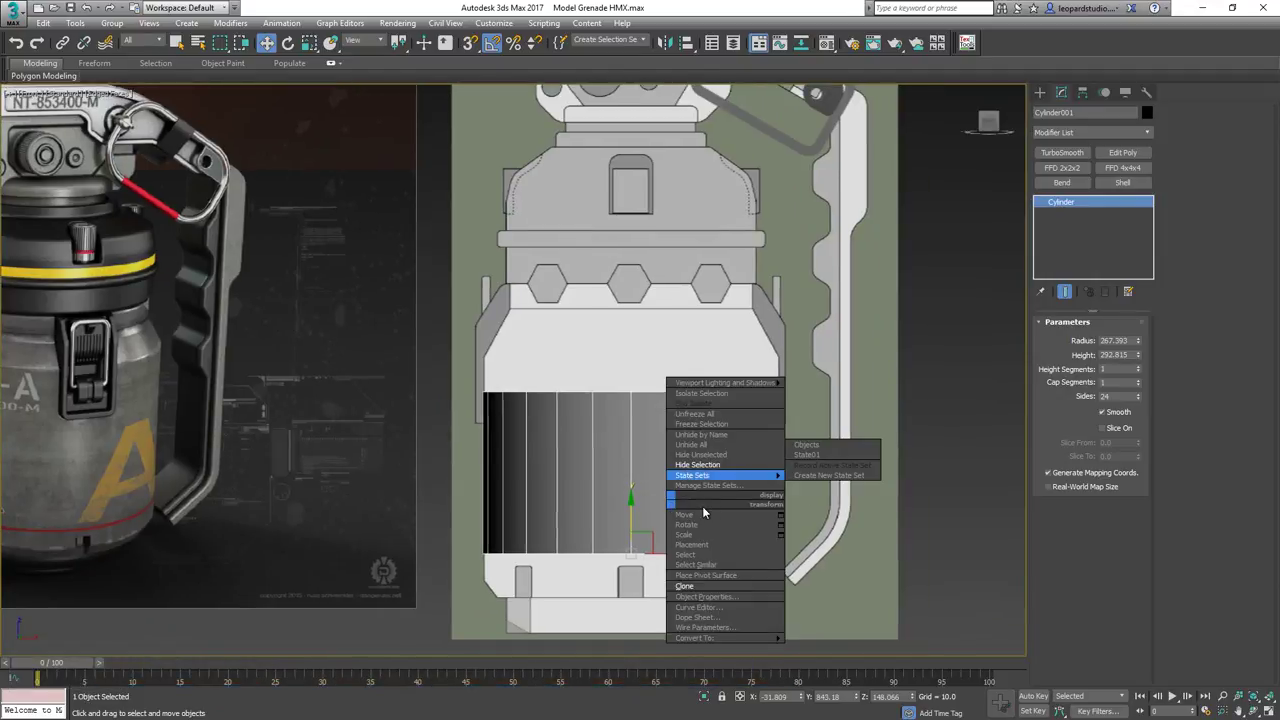
click(700, 585)
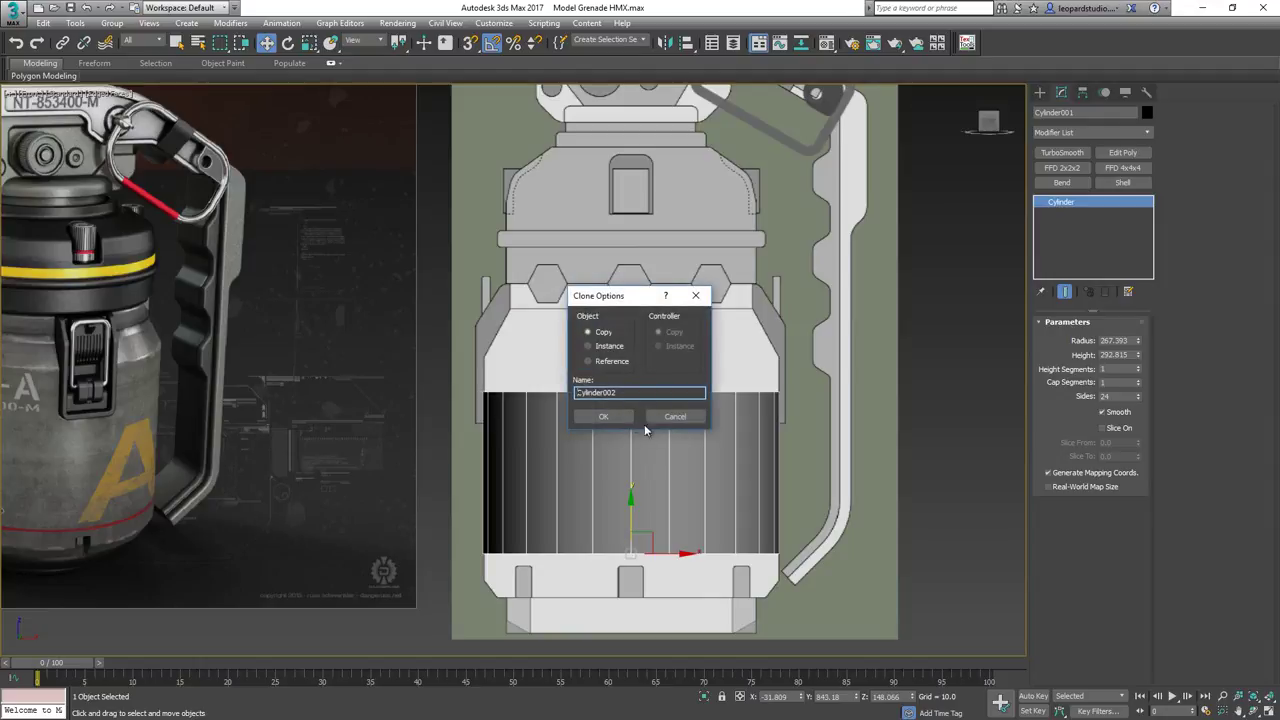
click(603, 416)
drag(630, 505, 622, 332)
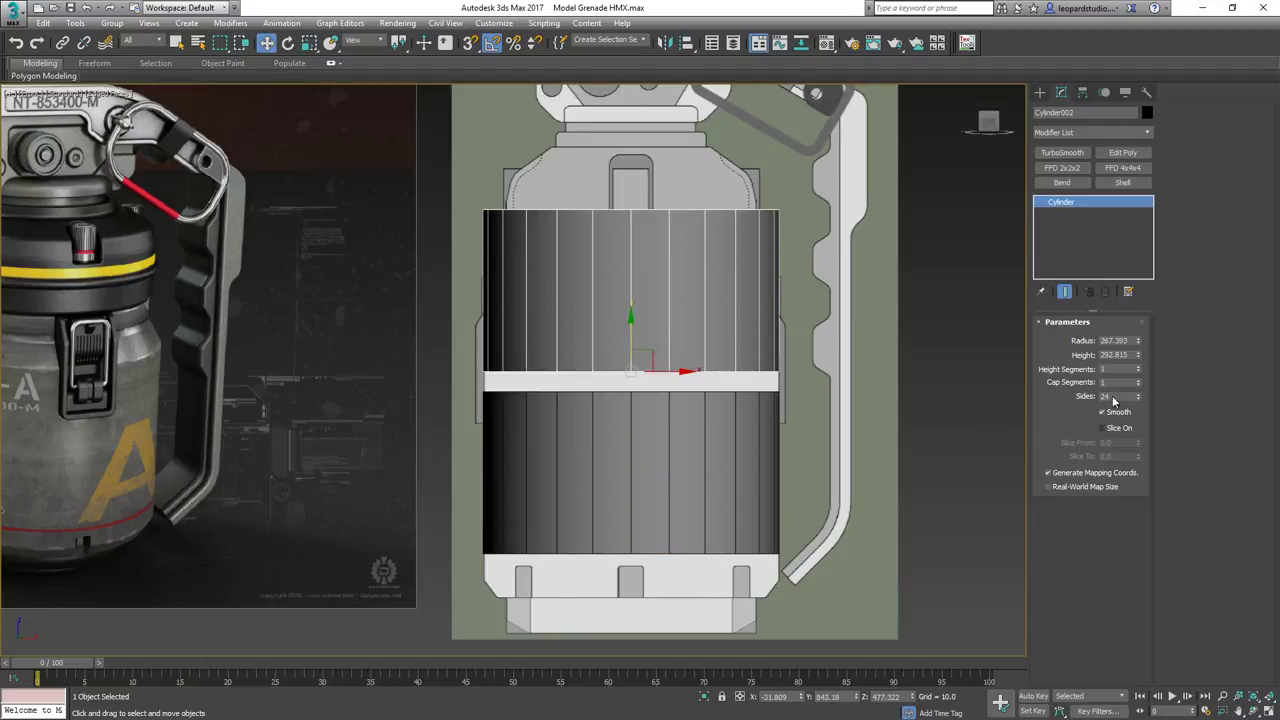
text(6)
key(Return)
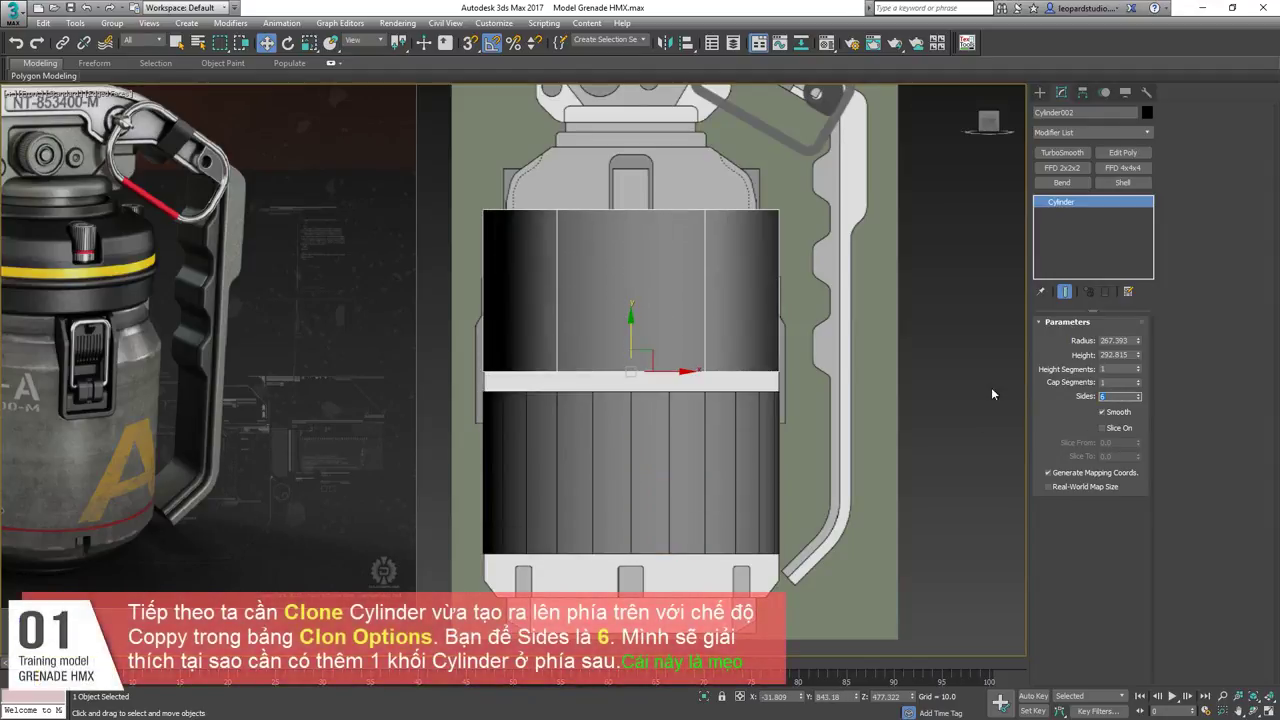
Lower the 24-sided cylinder to the bottom edge of the grenade body and make it see-through.
click(679, 440)
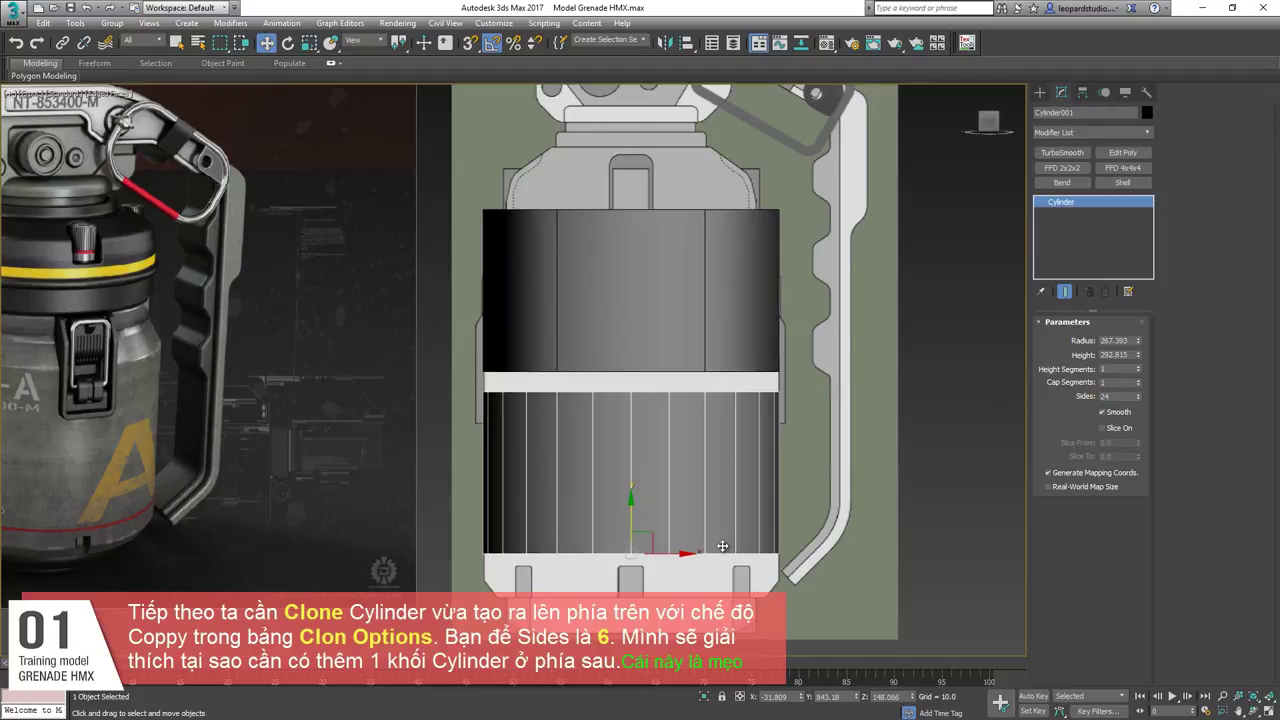
scroll(721, 551, up, 3)
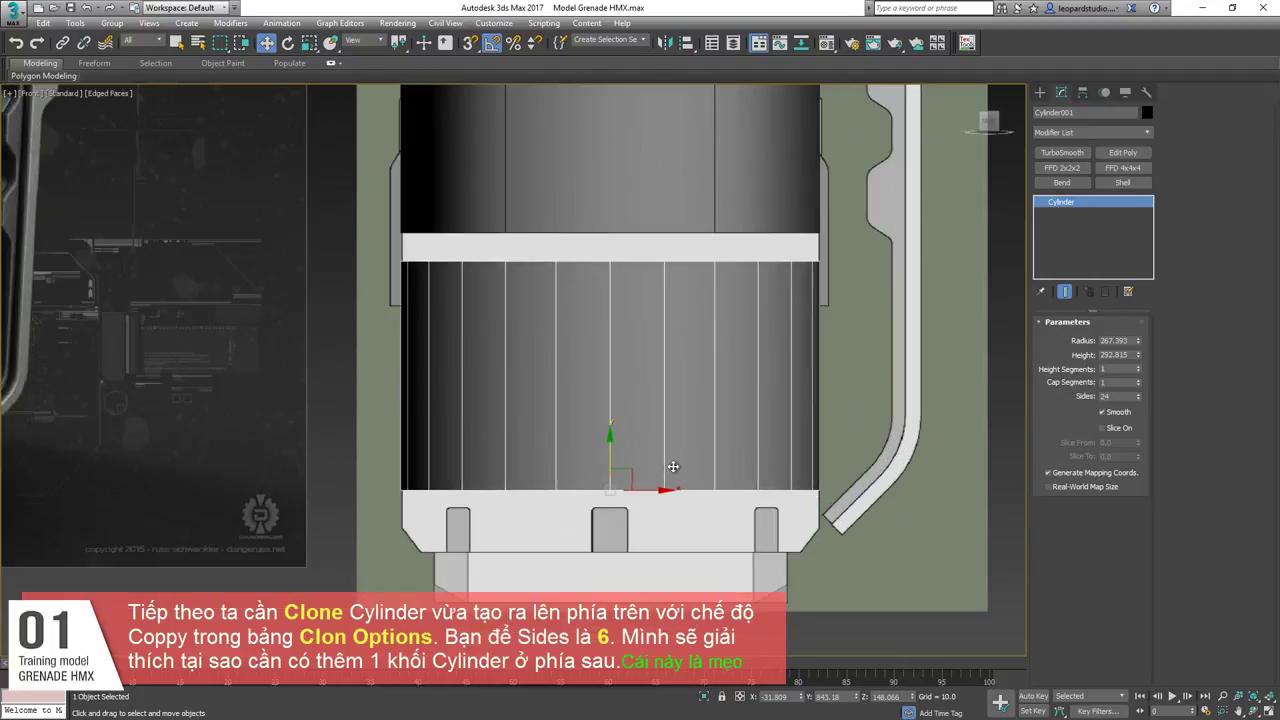
scroll(602, 455, up, 2)
drag(602, 450, 602, 537)
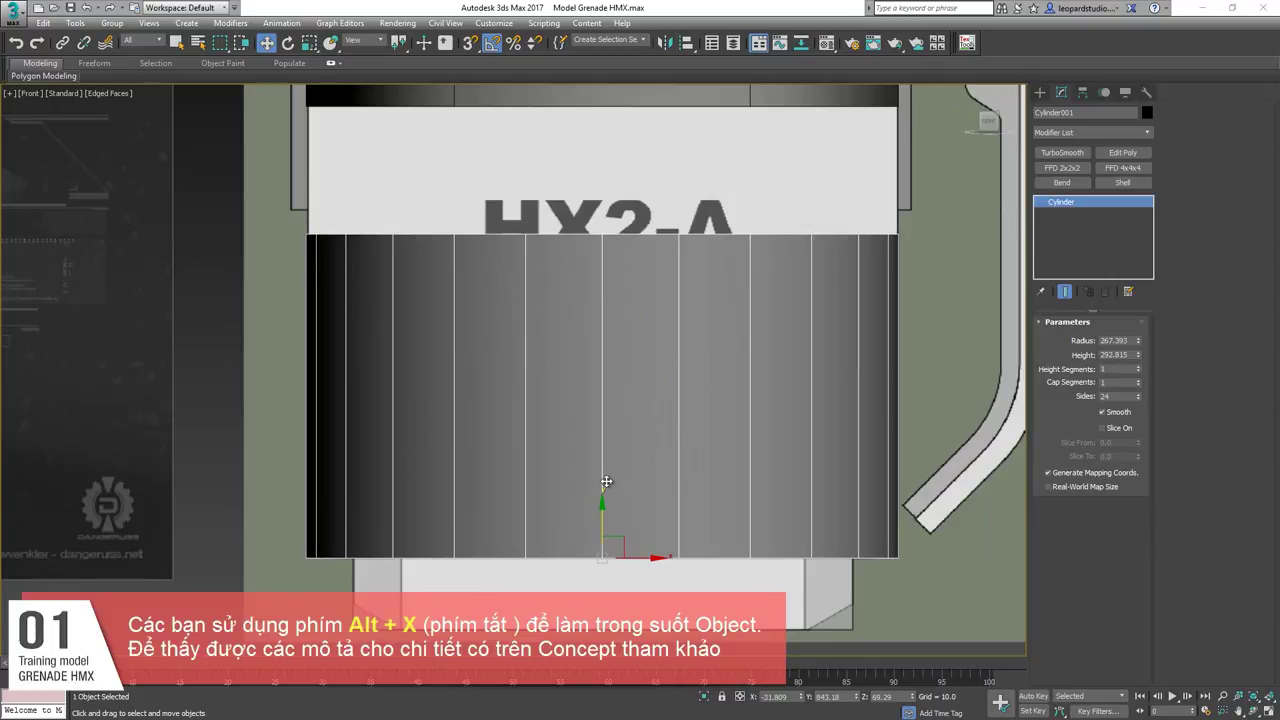
middle_drag(617, 508, 640, 461)
key(alt+x)
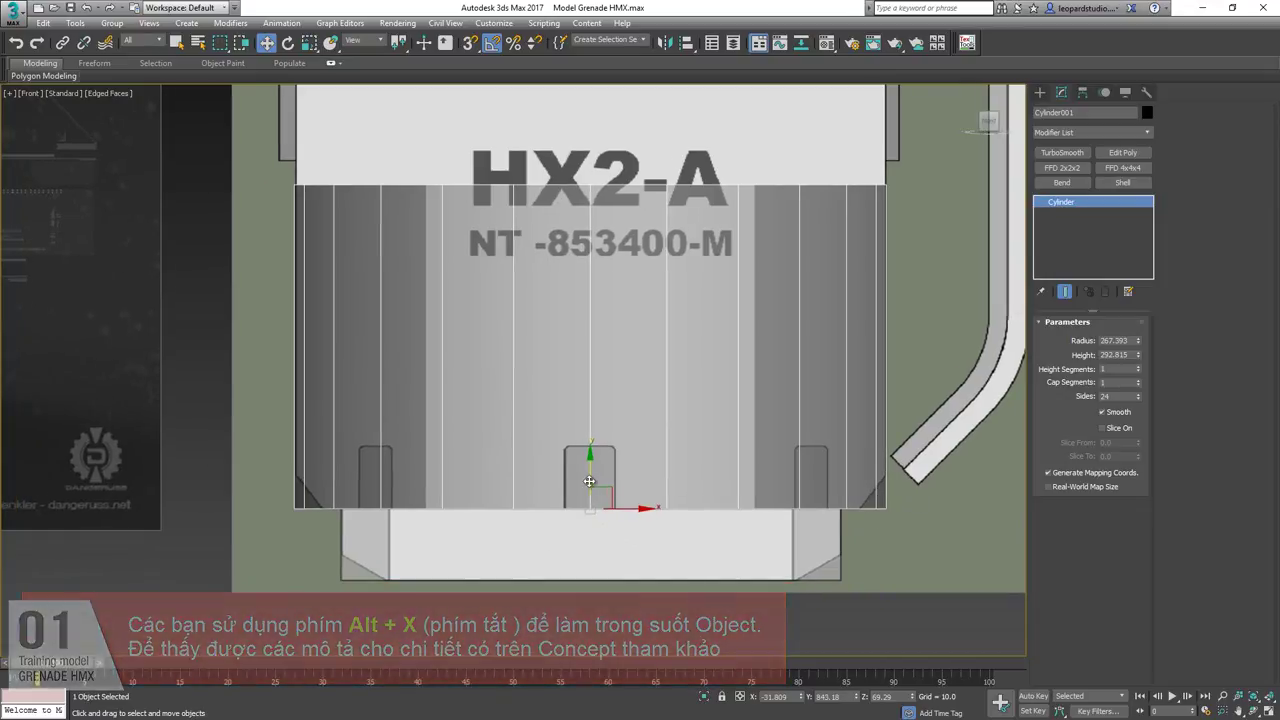
scroll(544, 428, up, 3)
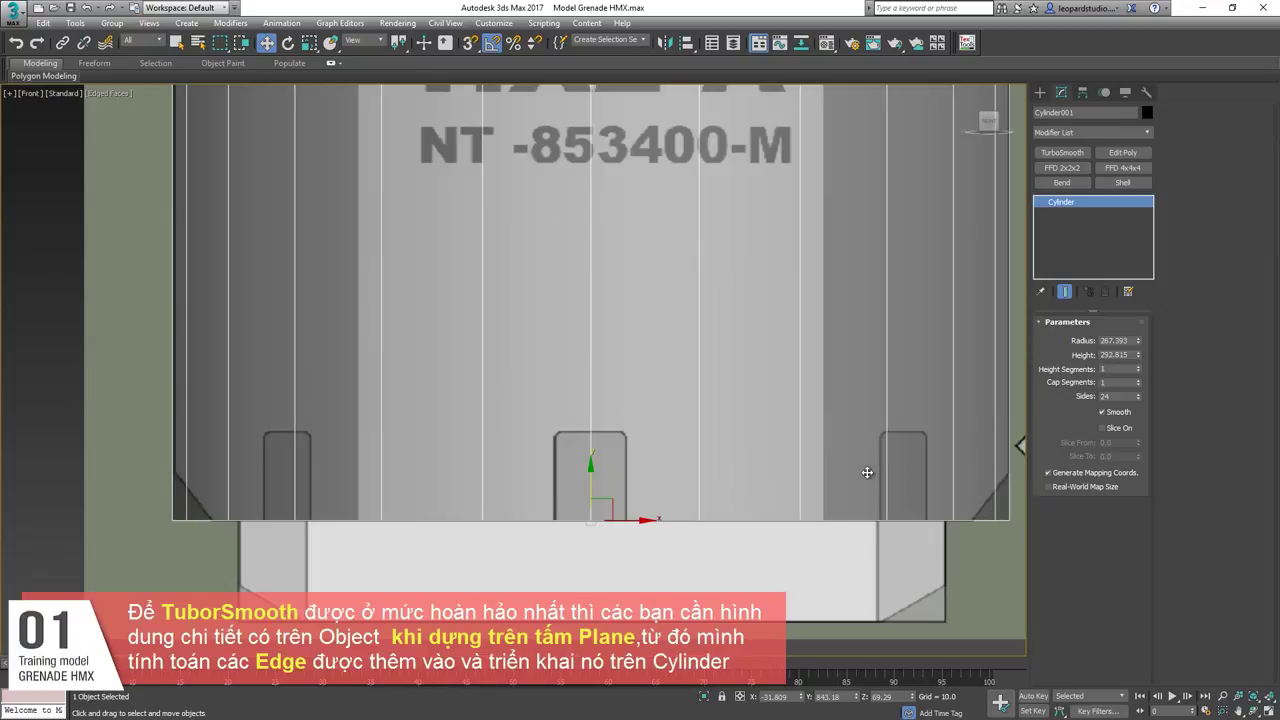
Draw a rectangular plane in the front view, in the empty space beside the grenade reference.
middle_drag(728, 437, 590, 450)
scroll(590, 450, down, 3)
middle_drag(590, 450, 475, 501)
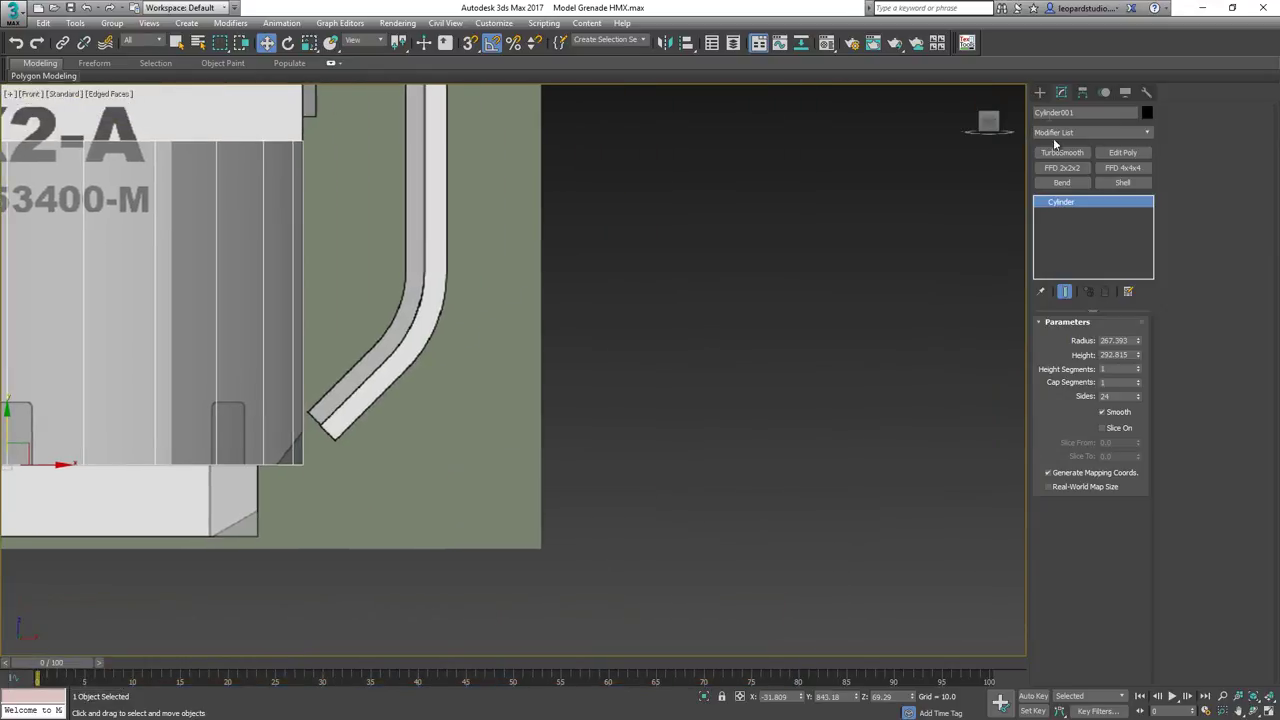
click(1039, 92)
click(1116, 229)
middle_drag(685, 374, 760, 417)
middle_drag(643, 505, 465, 487)
drag(584, 282, 873, 464)
key(w)
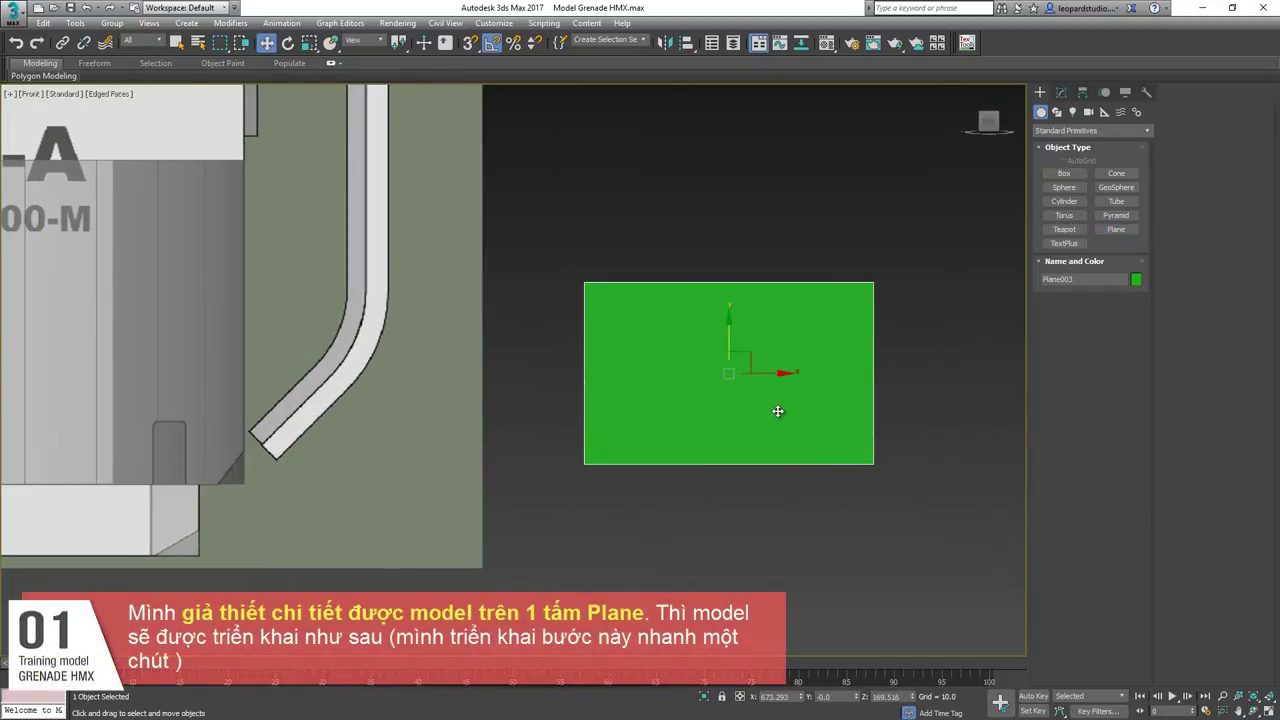
Convert the plane to Editable Poly and connect its upper and lower edges with 3 segments.
key(ctrl+e)
middle_drag(741, 423, 708, 447)
key(2)
drag(702, 260, 748, 570)
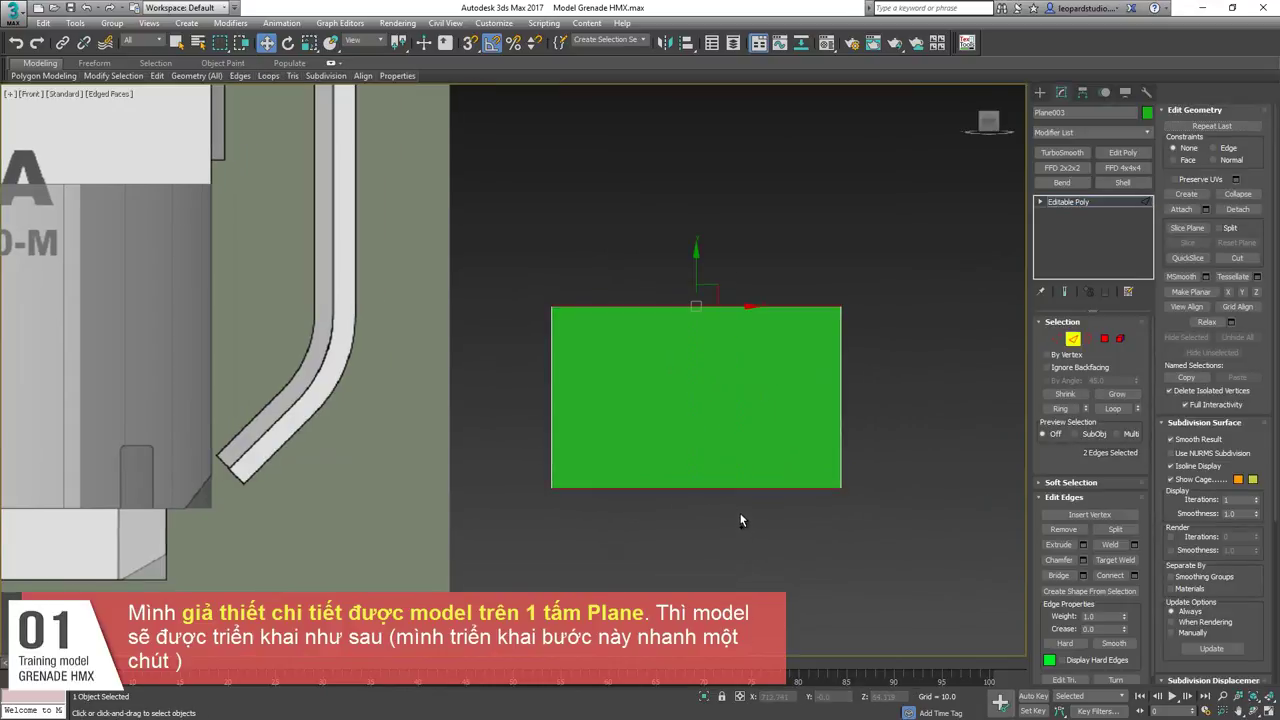
key(ctrl+shift+e)
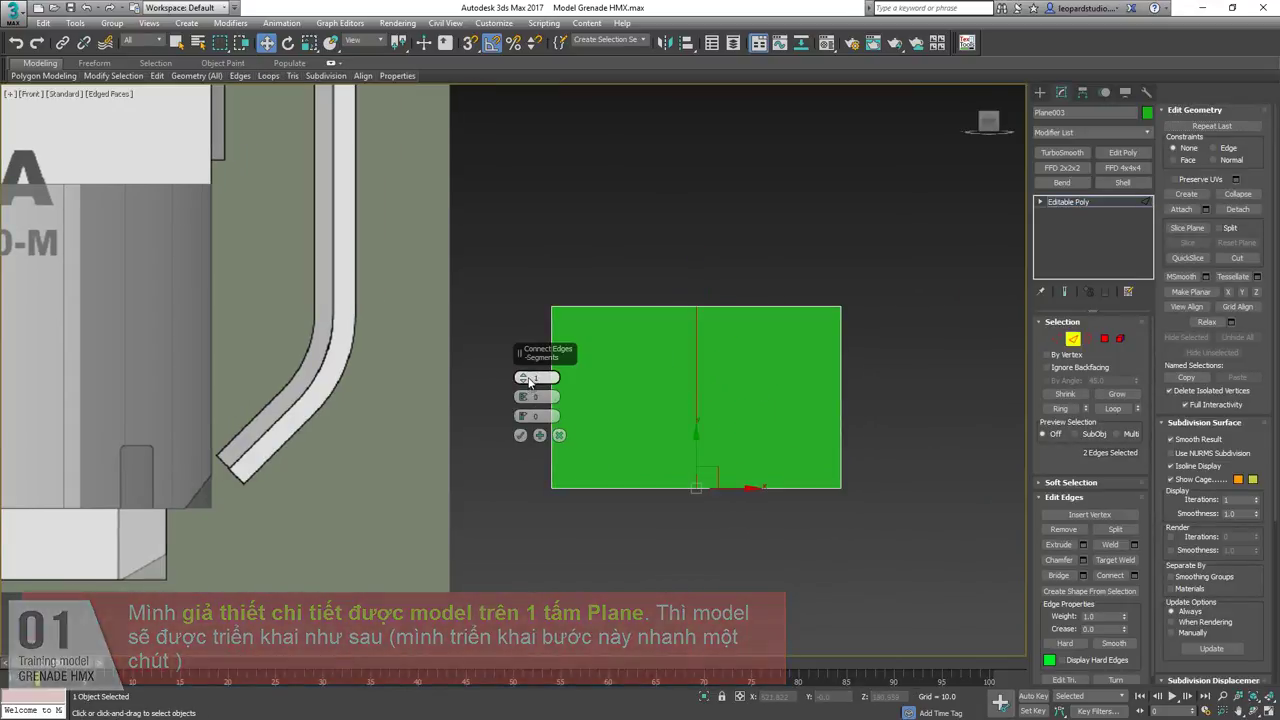
click(522, 377)
click(522, 377)
click(520, 435)
scroll(703, 482, down, 3)
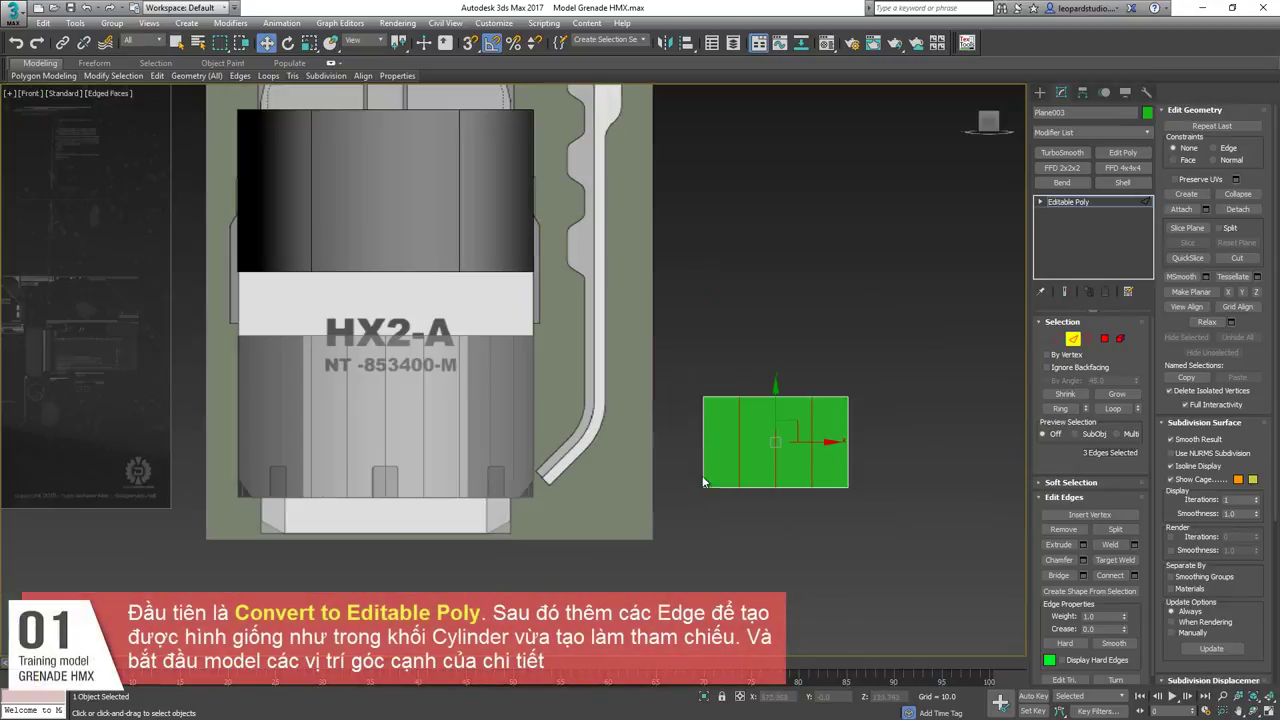
scroll(388, 480, up, 2)
middle_drag(388, 480, 350, 454)
scroll(351, 456, down, 2)
middle_drag(763, 455, 672, 455)
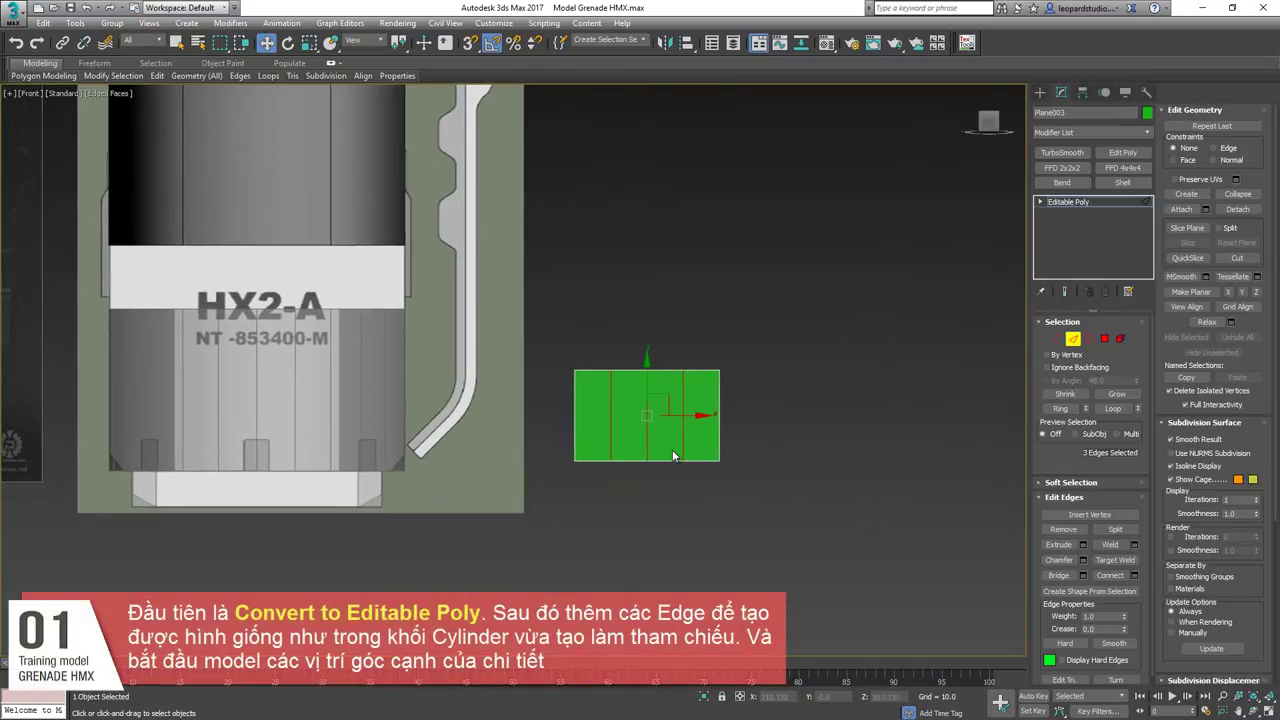
Connect the plane's vertical edges with one horizontal segment, and extend its lower border downward into a new row of faces.
scroll(672, 449, up, 3)
key(ctrl+shift+e)
click(520, 435)
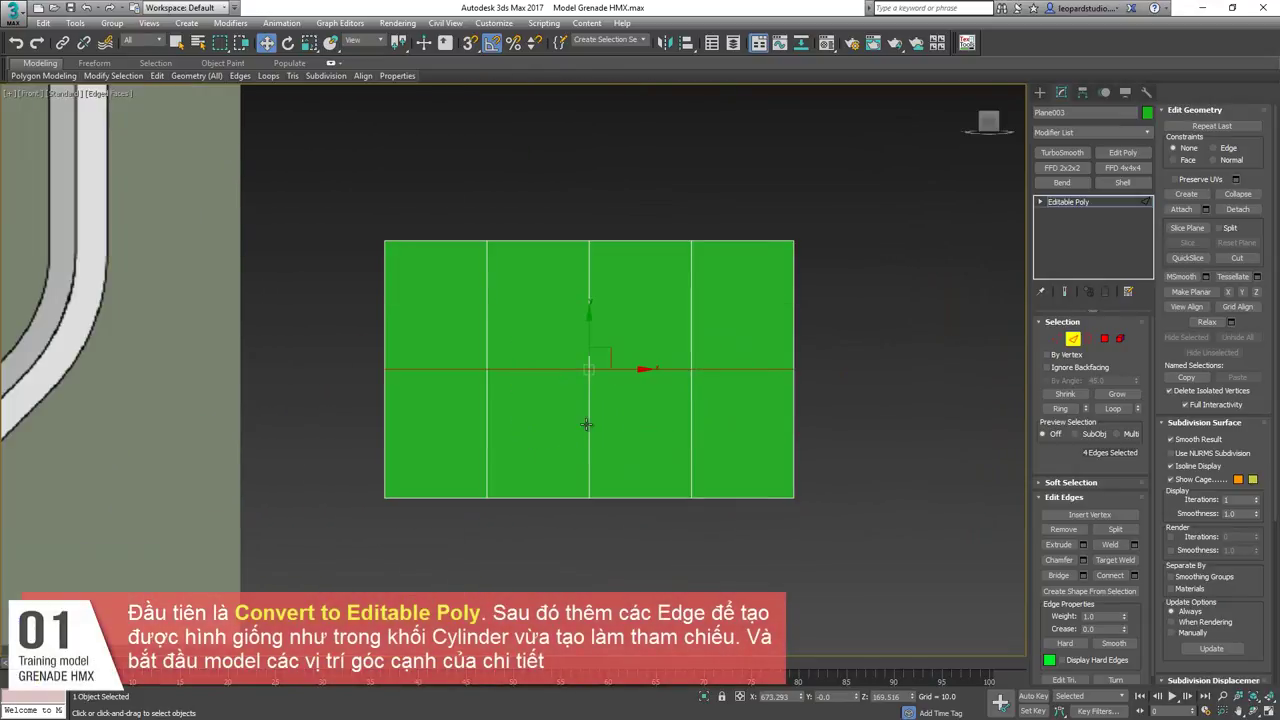
double_click(537, 497)
shift+drag(590, 467, 590, 575)
Inset the four central faces of the two lower rows together by about 9.9 to outline the notch.
key(4)
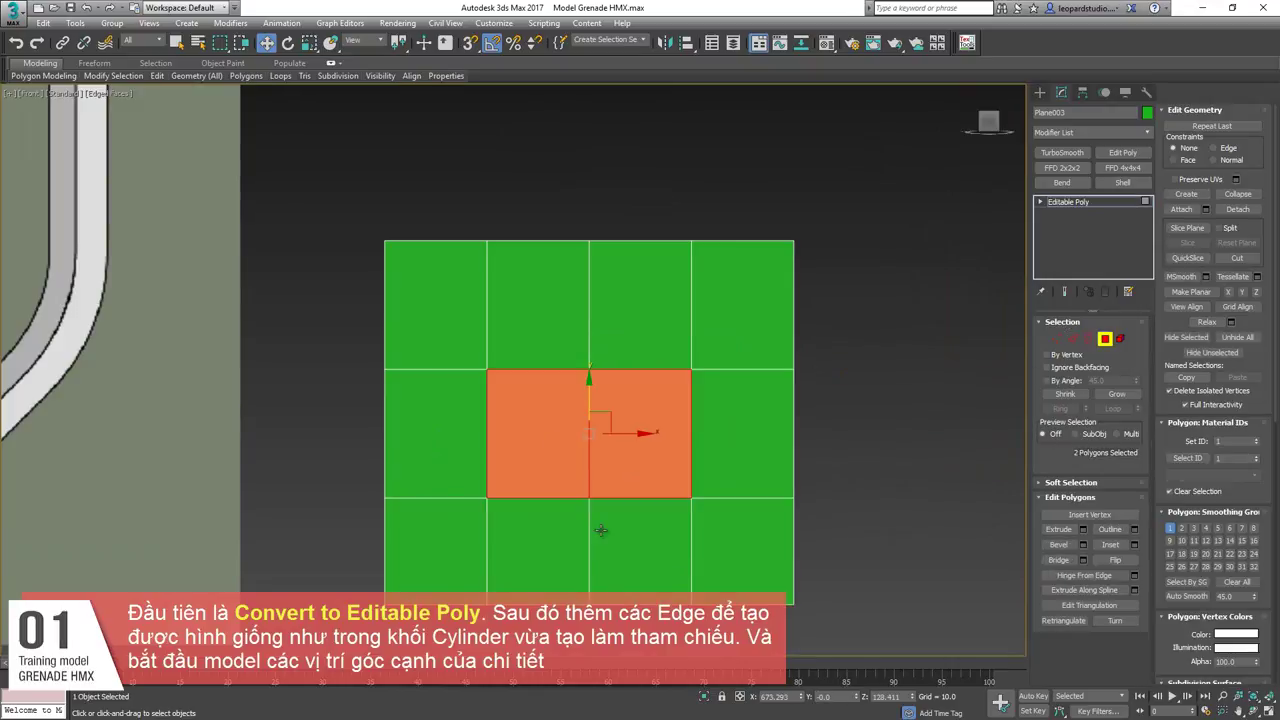
ctrl+click(601, 530)
ctrl+click(555, 530)
key(shift+i)
drag(521, 398, 521, 380)
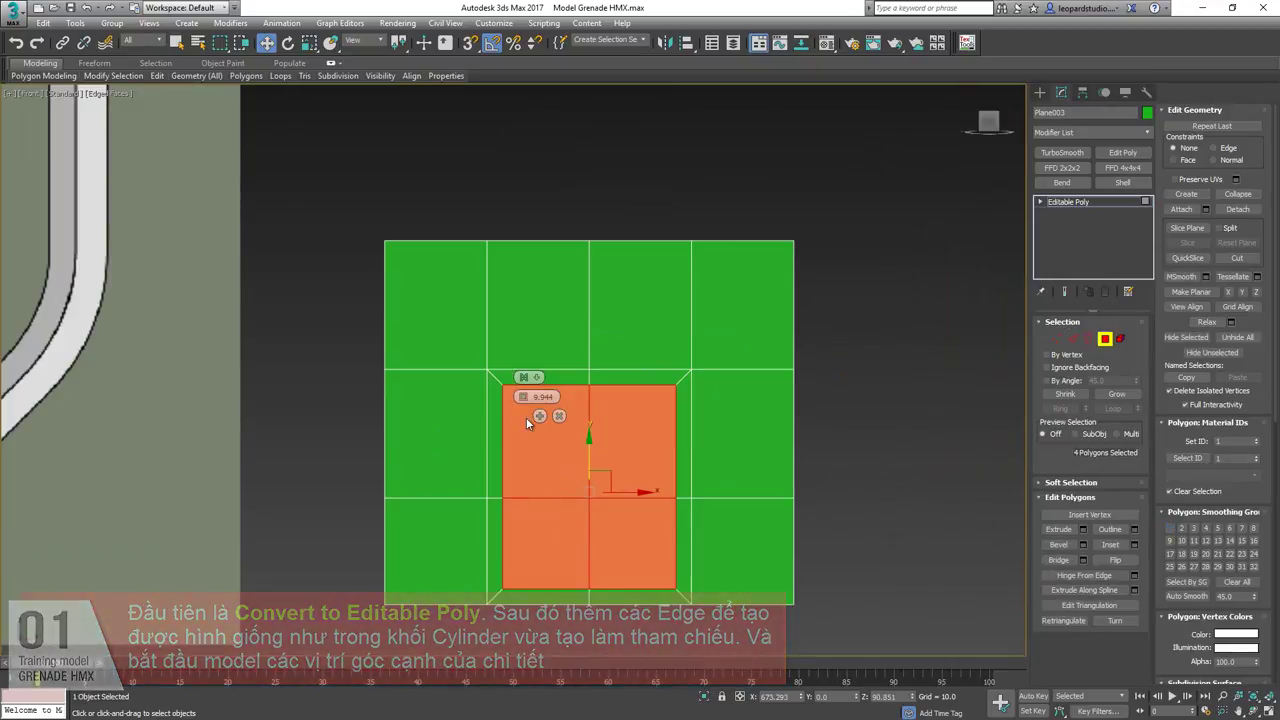
click(525, 418)
Delete the lowest row of the plane and the half on the right of the centre line.
key(1)
drag(350, 635, 830, 560)
key(Delete)
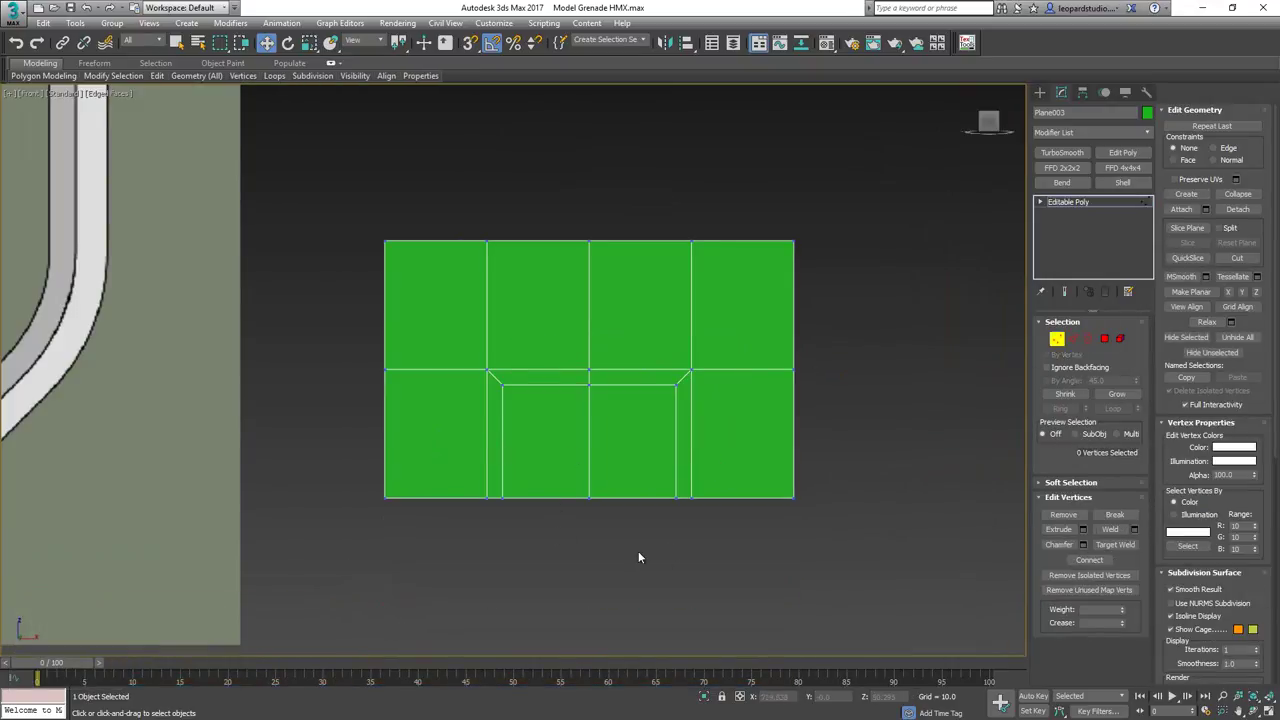
drag(795, 324, 862, 195)
key(Delete)
middle_drag(426, 439, 471, 476)
Connect the upper row's vertical edges with one horizontal segment, and delete the face inside the notch outline.
key(2)
drag(331, 357, 849, 384)
key(ctrl+shift+e)
click(520, 435)
drag(692, 477, 588, 547)
key(Delete)
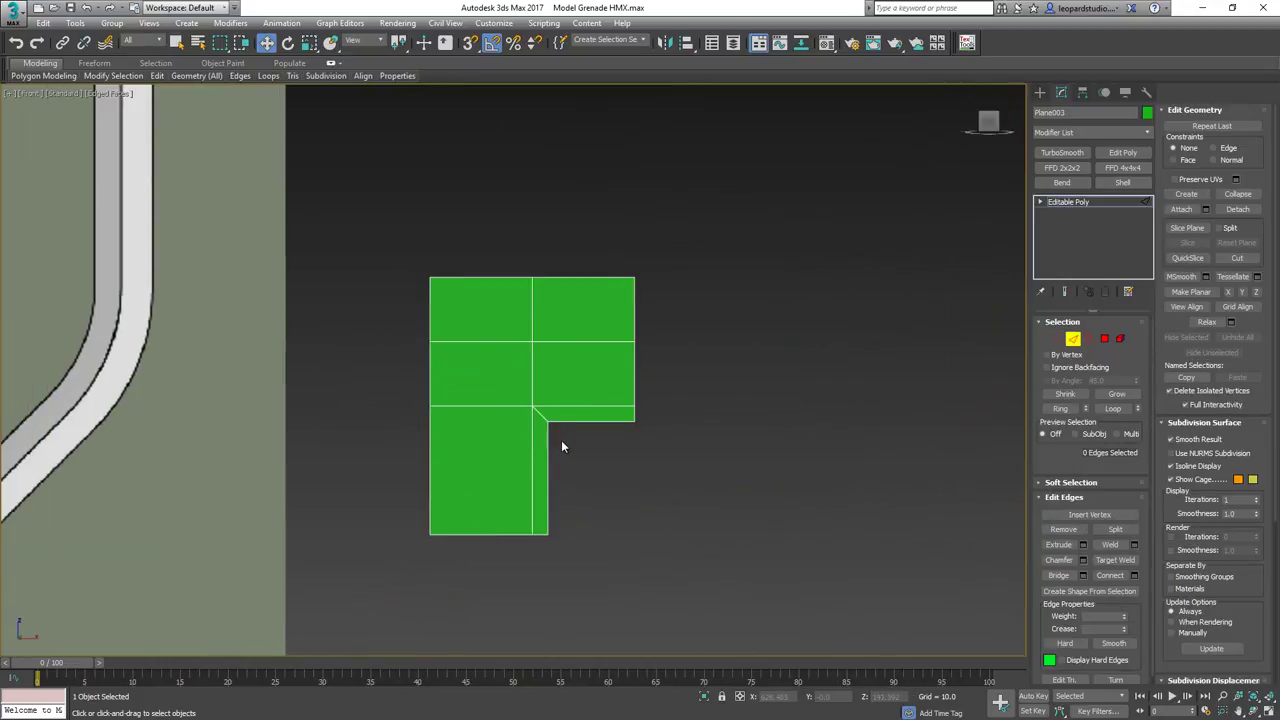
Extrude the notch's two inner border edges backward to give the notch side walls with depth.
click(547, 427)
alt+middle_drag(563, 427, 642, 430)
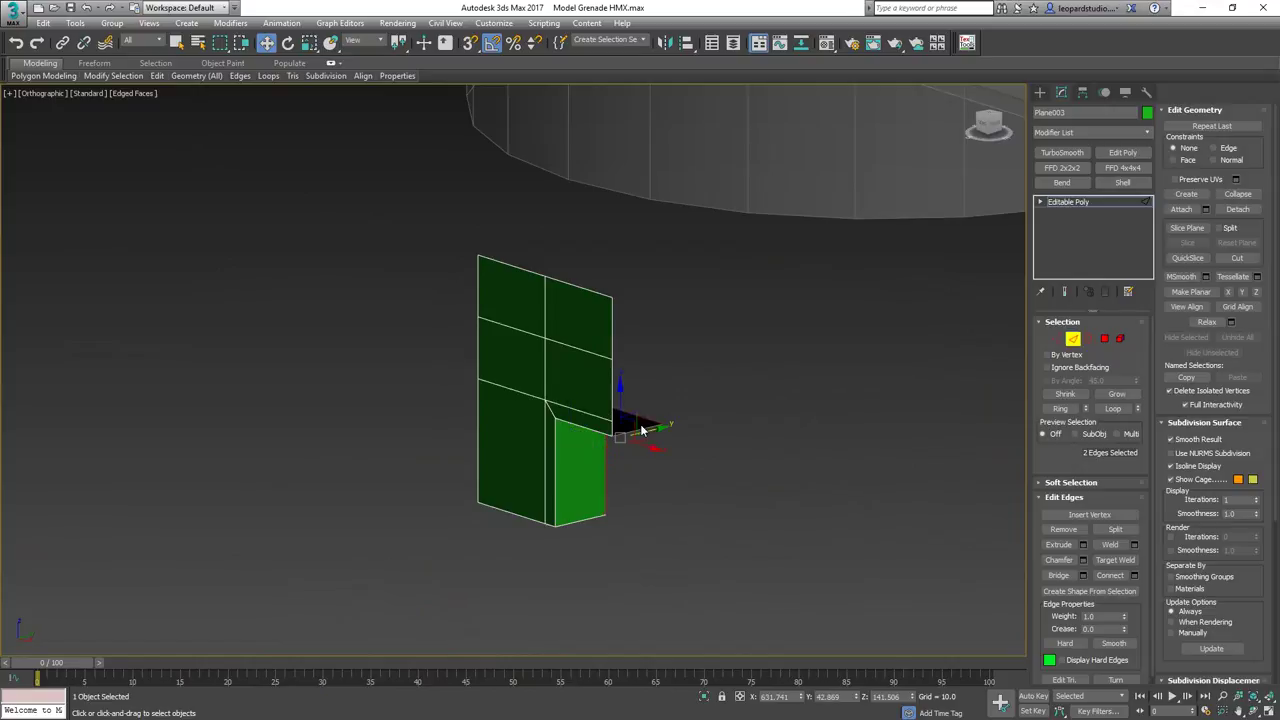
shift+drag(611, 435, 633, 456)
alt+middle_drag(633, 456, 668, 384)
Connect the edge rings above and beside the notch, adding one vertical and one horizontal loop across the walls.
click(628, 331)
key(alt+r)
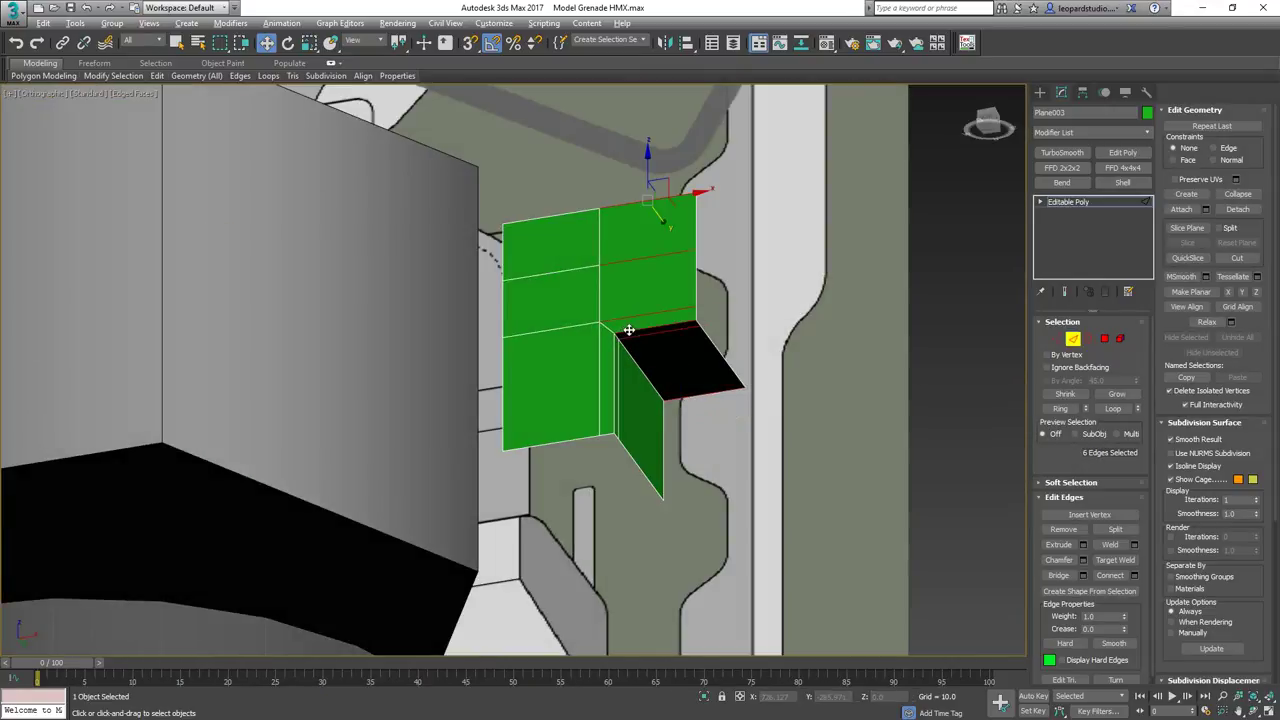
key(ctrl+shift+e)
click(521, 434)
click(615, 358)
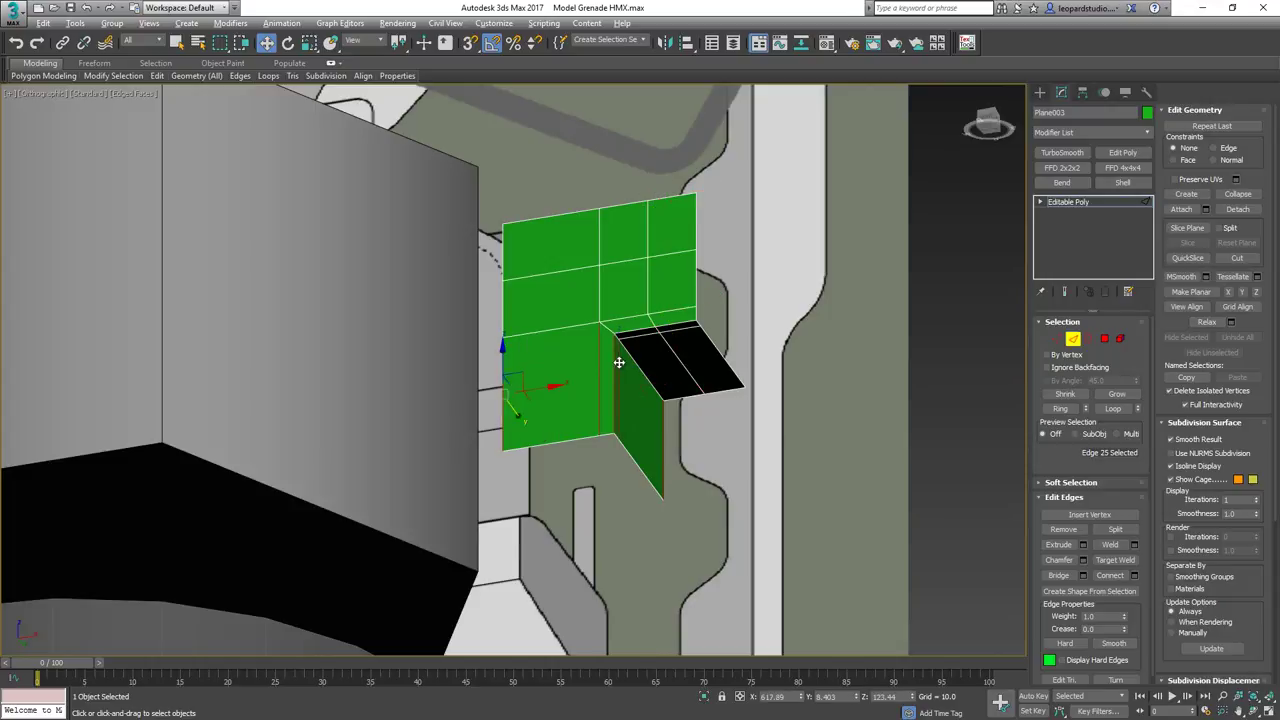
key(ctrl+shift+e)
click(521, 434)
Move the two new edge loops close to the notch corner, the horizontal one up and the vertical one left.
key(f)
scroll(657, 326, up, 2)
middle_drag(864, 312, 637, 409)
scroll(637, 409, up, 2)
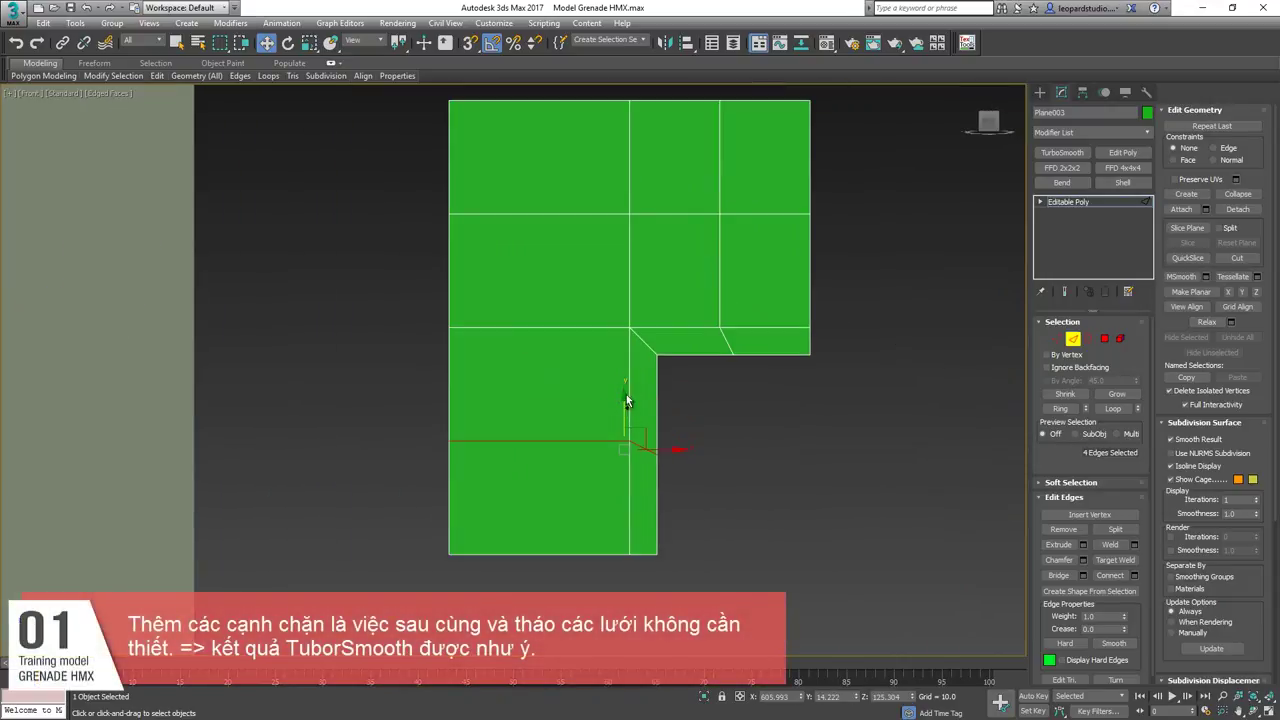
drag(626, 400, 630, 325)
double_click(720, 278)
drag(772, 295, 726, 289)
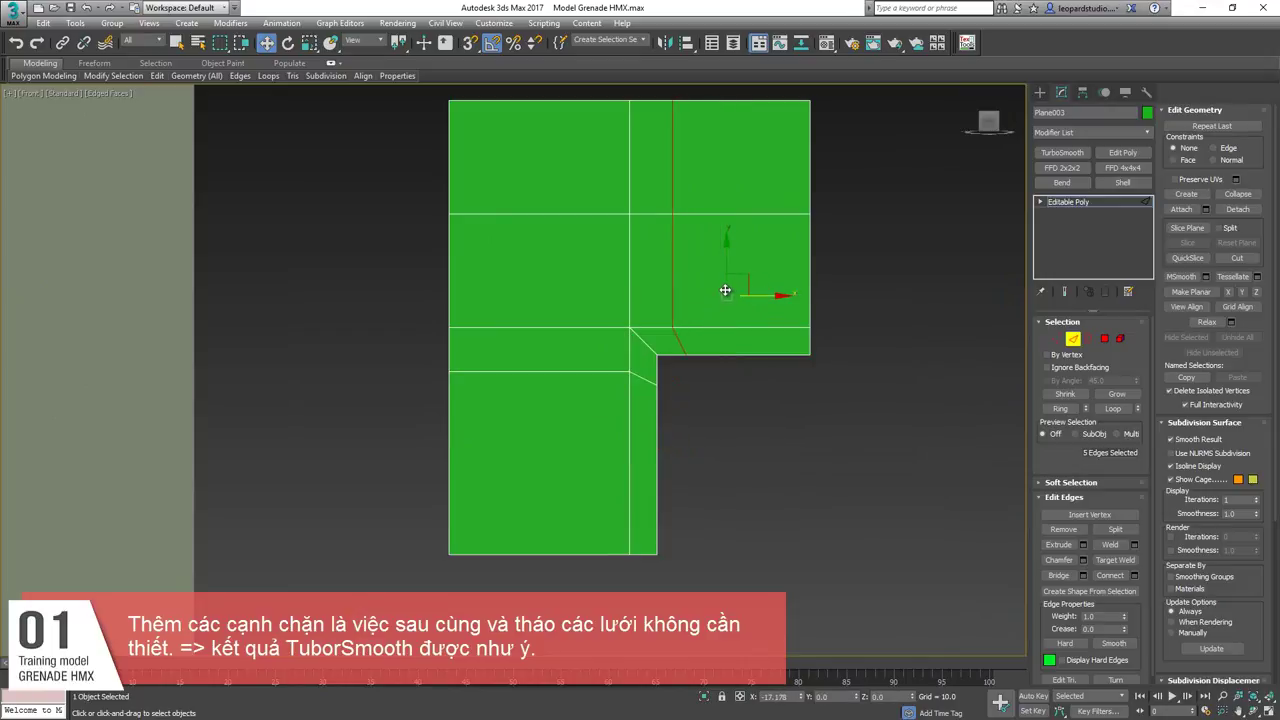
Connect one more horizontal loop through the row above the notch and one vertical loop through the left column.
middle_drag(692, 377, 692, 432)
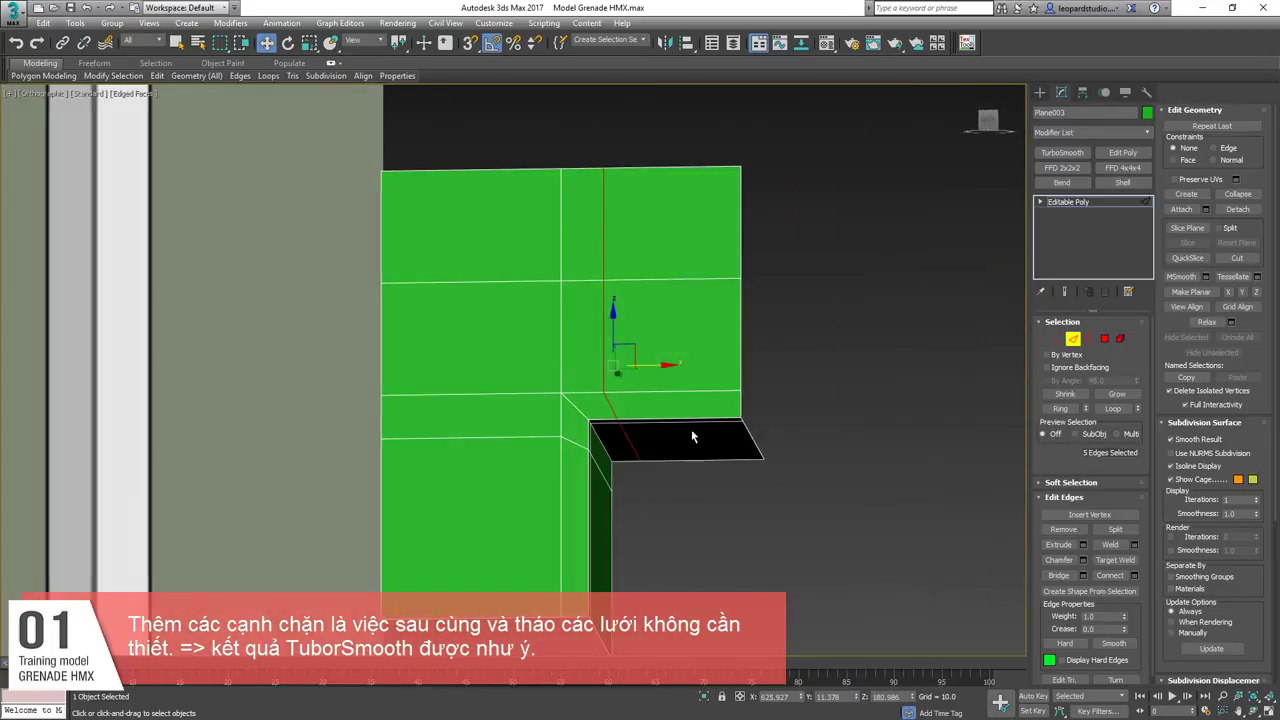
key(f)
key(ctrl+shift+e)
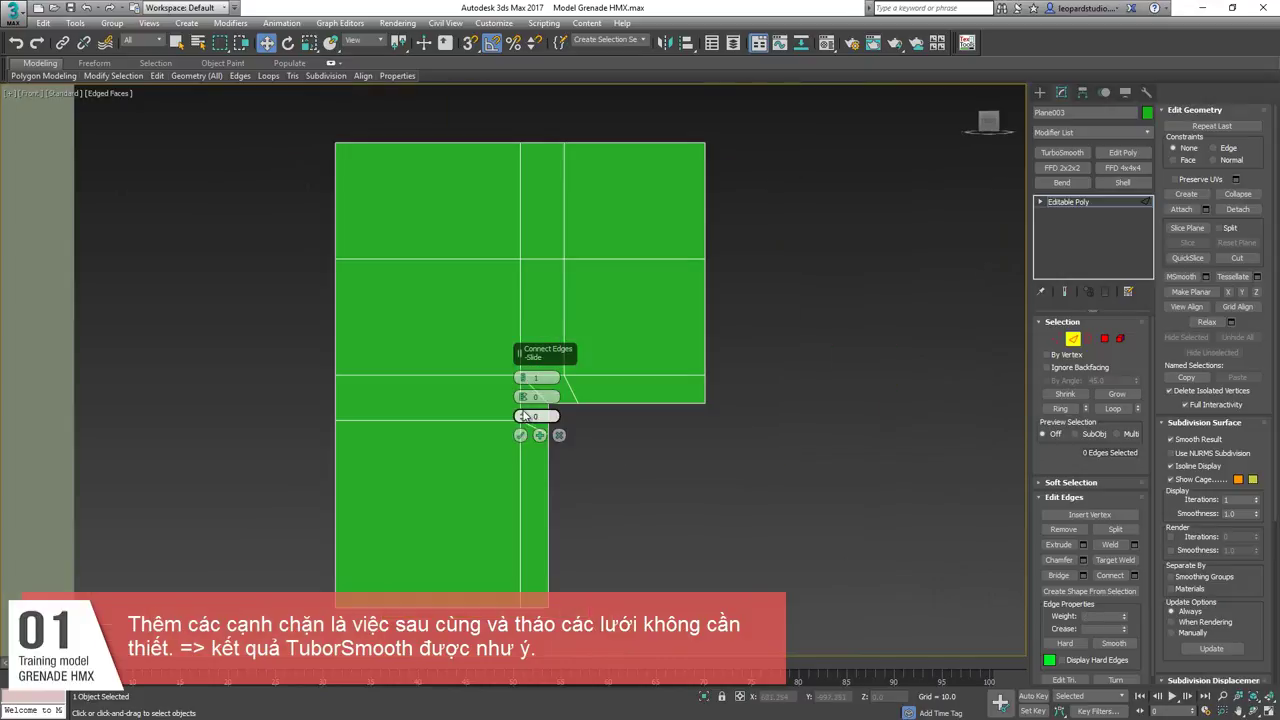
click(520, 435)
scroll(537, 421, down, 5)
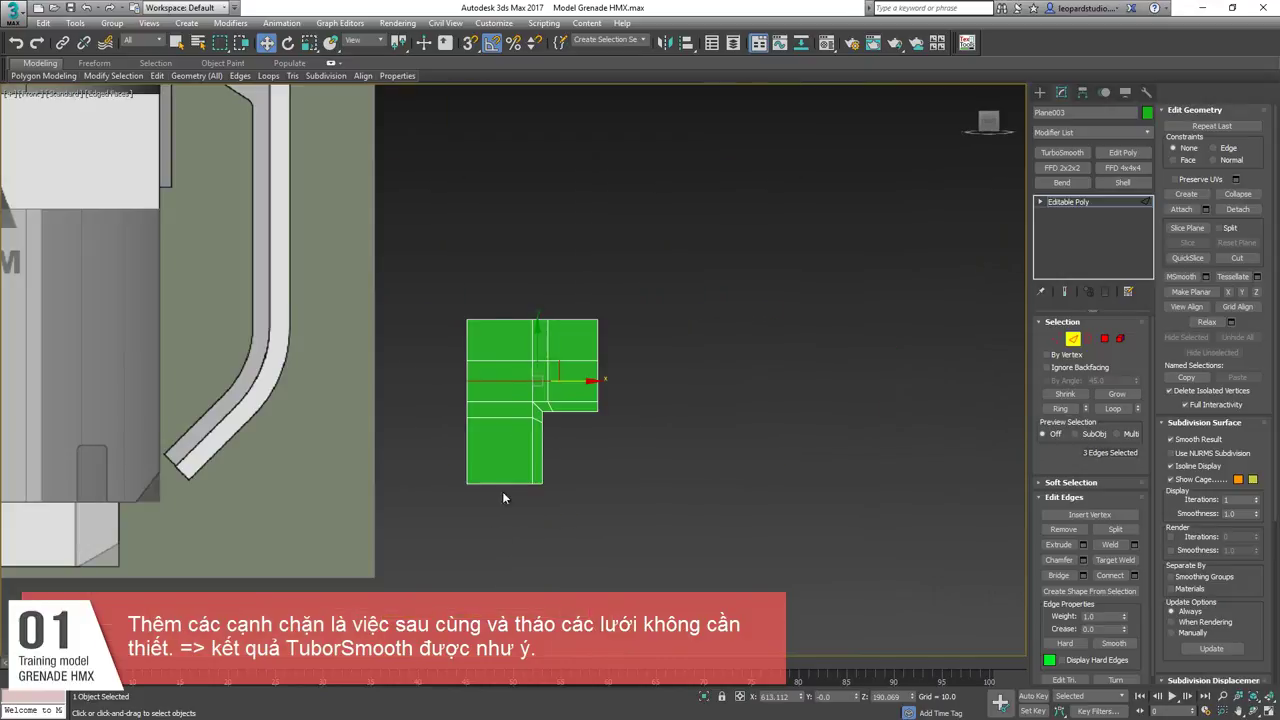
ctrl+drag(502, 491, 493, 295)
key(ctrl+shift+e)
click(520, 437)
Move the newest vertical loop right and the newest horizontal loop down toward the notch corner.
scroll(520, 400, up, 5)
drag(522, 387, 557, 386)
double_click(567, 363)
drag(546, 331, 546, 344)
scroll(540, 395, up, 3)
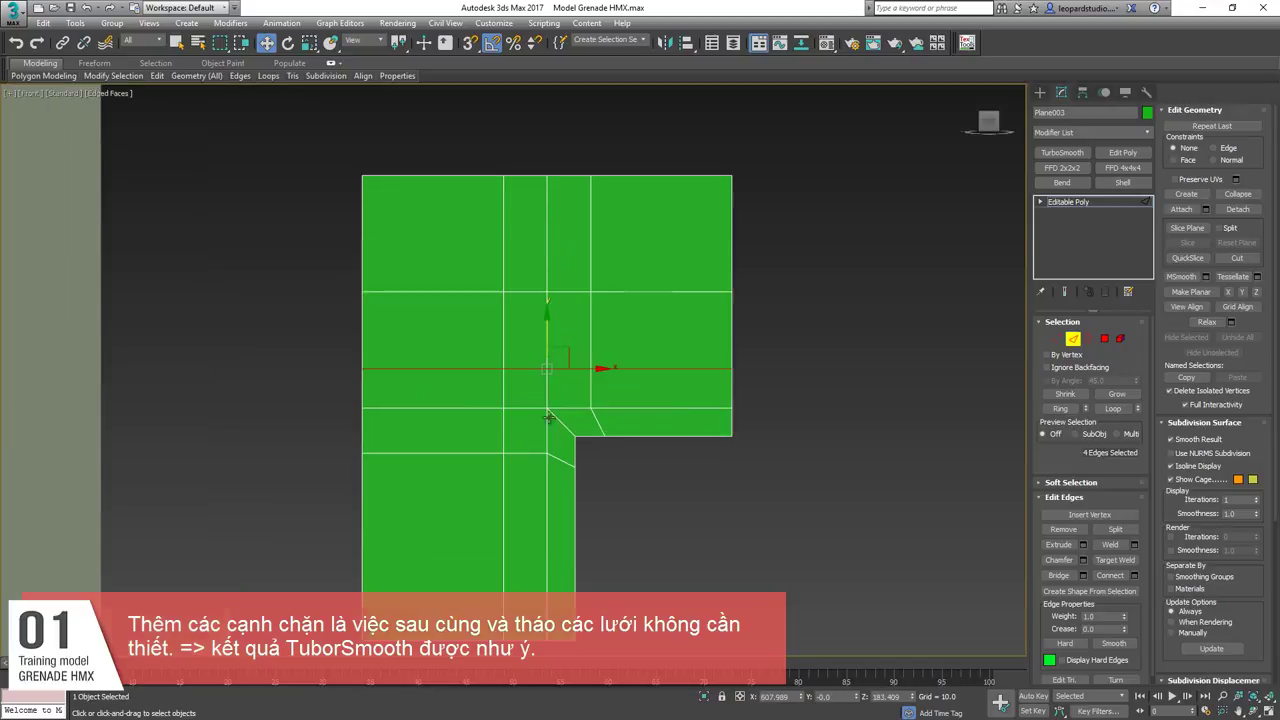
Connect the corner vertices diagonally, and remove the redundant vertical and horizontal edges running out from the notch corner.
key(1)
click(547, 408)
ctrl+click(504, 369)
key(ctrl+shift+e)
key(2)
double_click(547, 354)
key(ctrl+BackSpace)
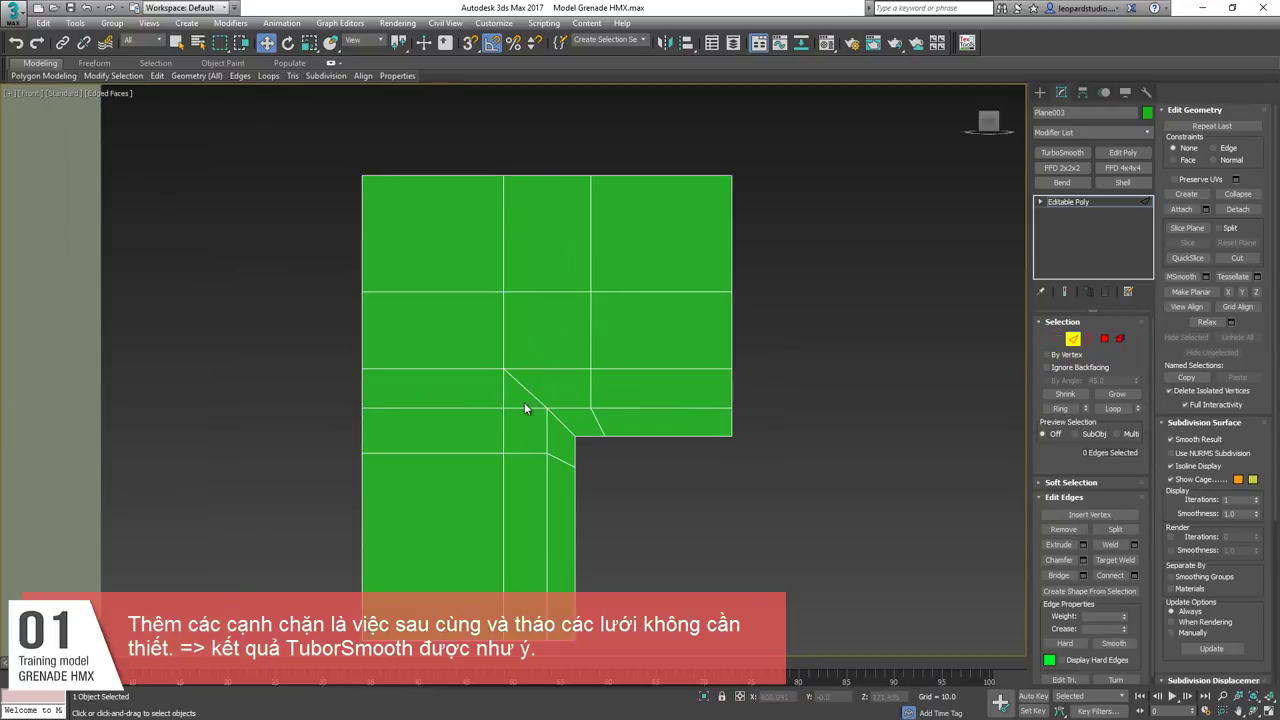
double_click(520, 408)
key(ctrl+BackSpace)
Apply TurboSmooth to the half plane and check the smoothing around the notch corner.
click(1055, 154)
alt+middle_drag(692, 471, 645, 440)
click(655, 476)
click(601, 369)
click(1081, 215)
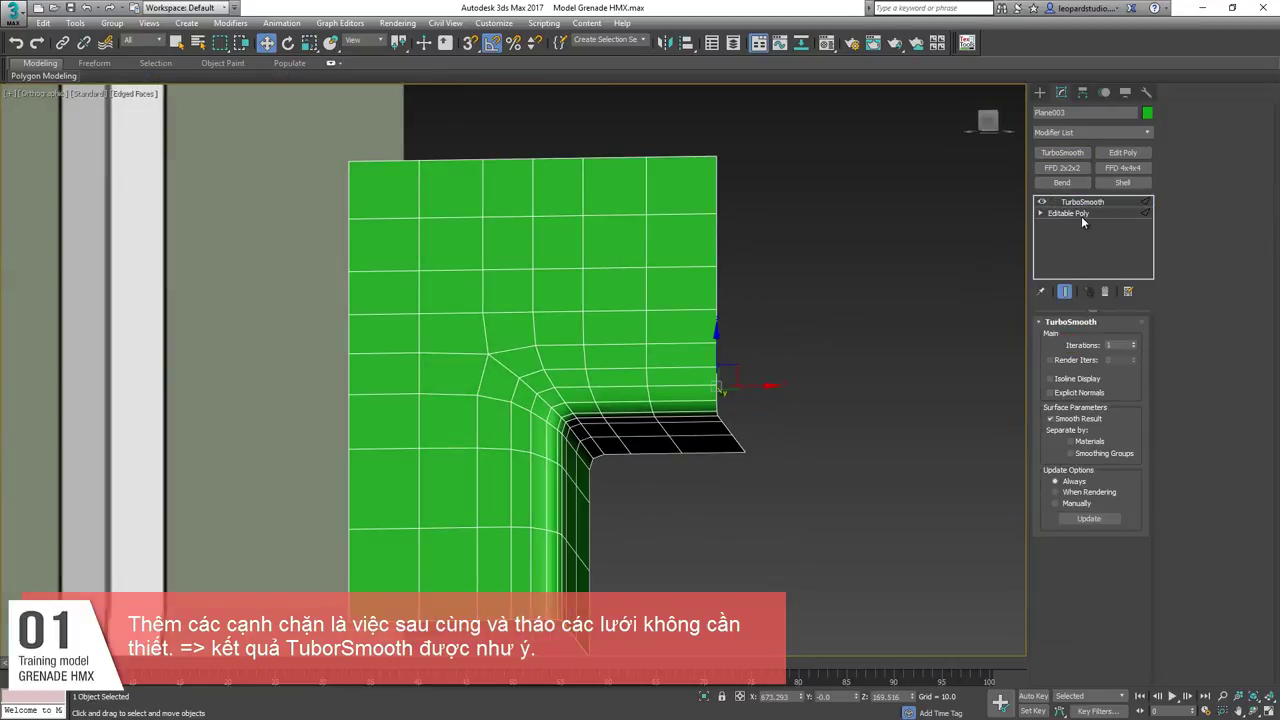
Add a Symmetry modifier above the Editable Poly, mirrored on the X axis with Flip enabled, to complete the notch.
click(726, 256)
click(712, 256)
click(1068, 215)
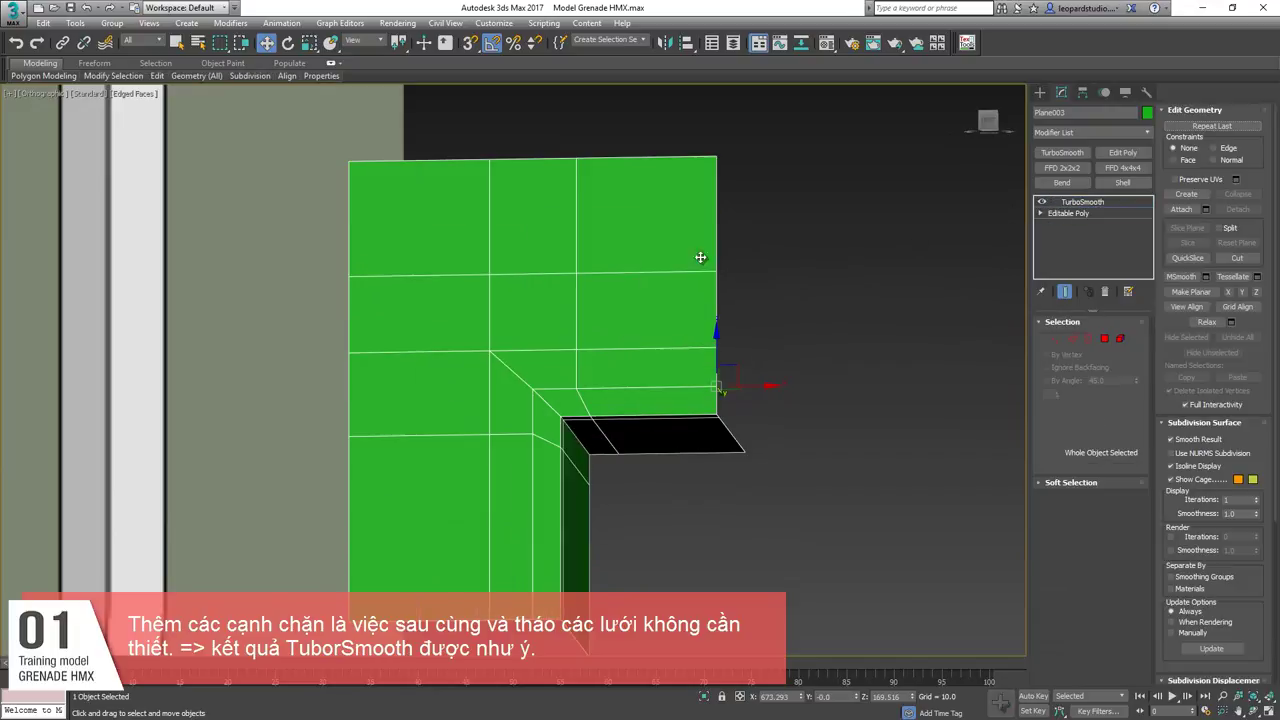
key(2)
click(716, 245)
key(alt+s)
click(1064, 361)
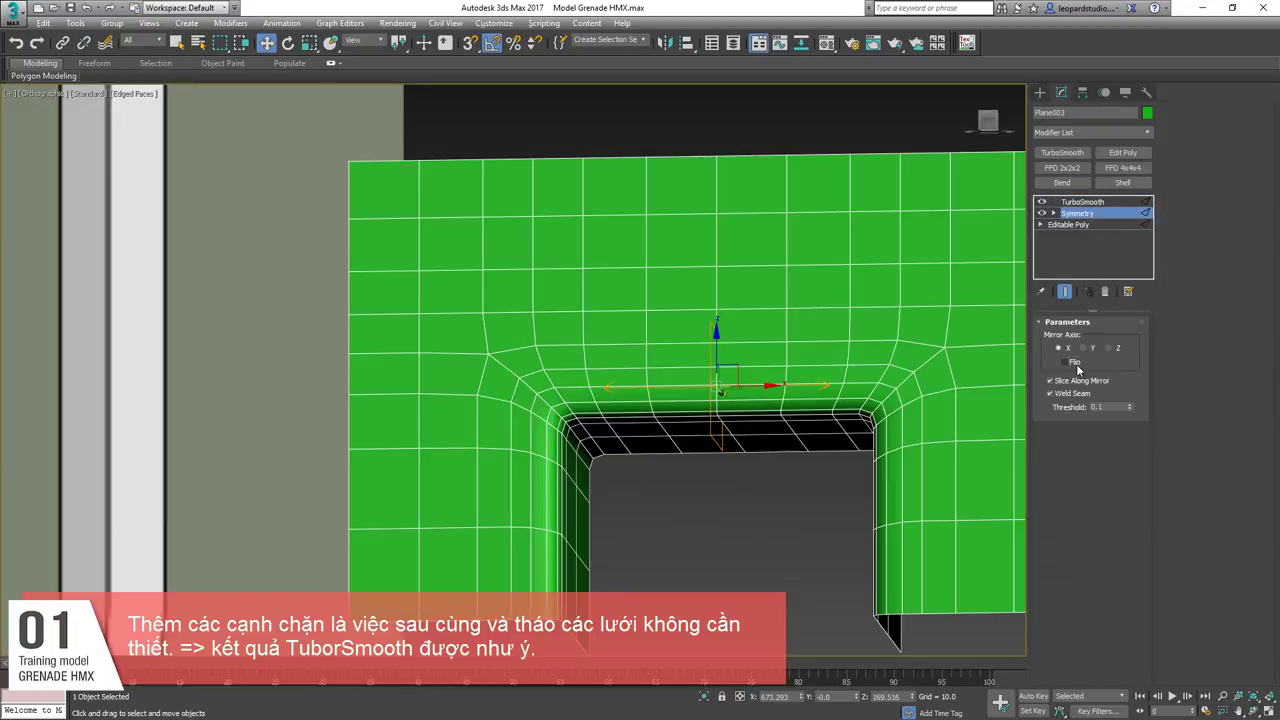
Increase the TurboSmooth iterations on the mirrored plane in the front view.
key(f)
click(1112, 203)
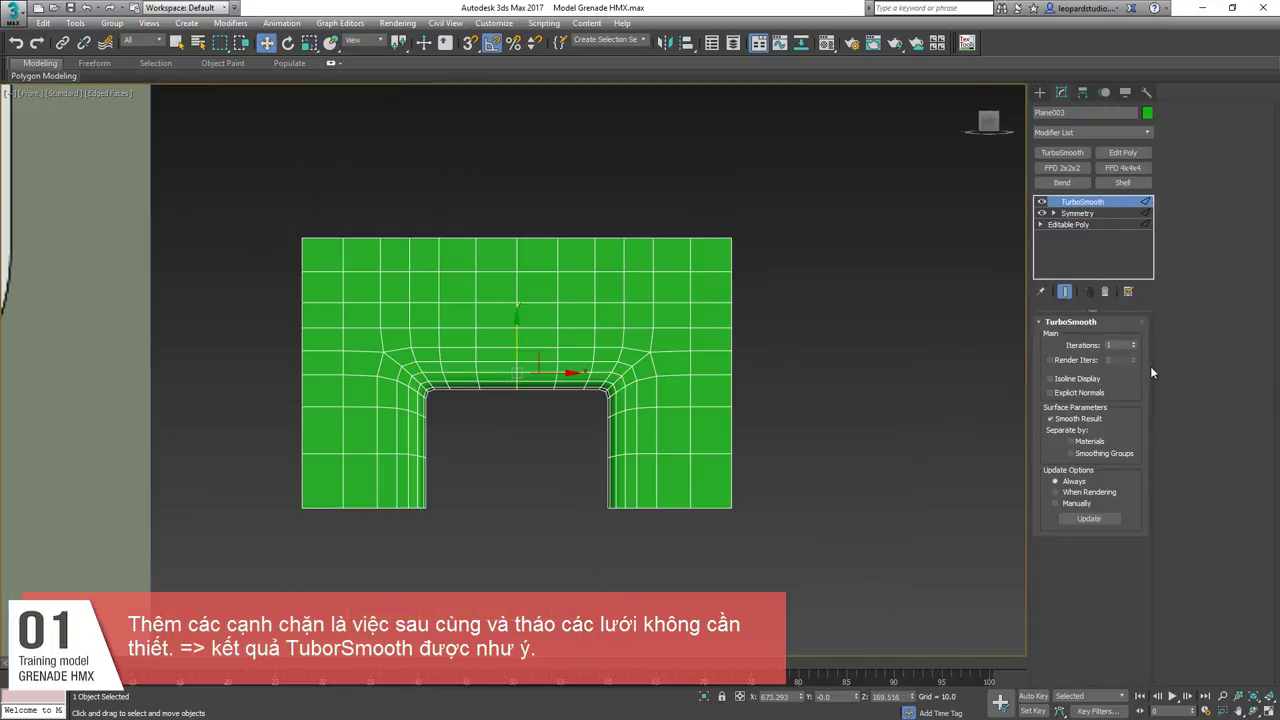
click(1131, 343)
Move the mirrored plane below the grenade body, centred under the middle notch of the reference.
click(820, 408)
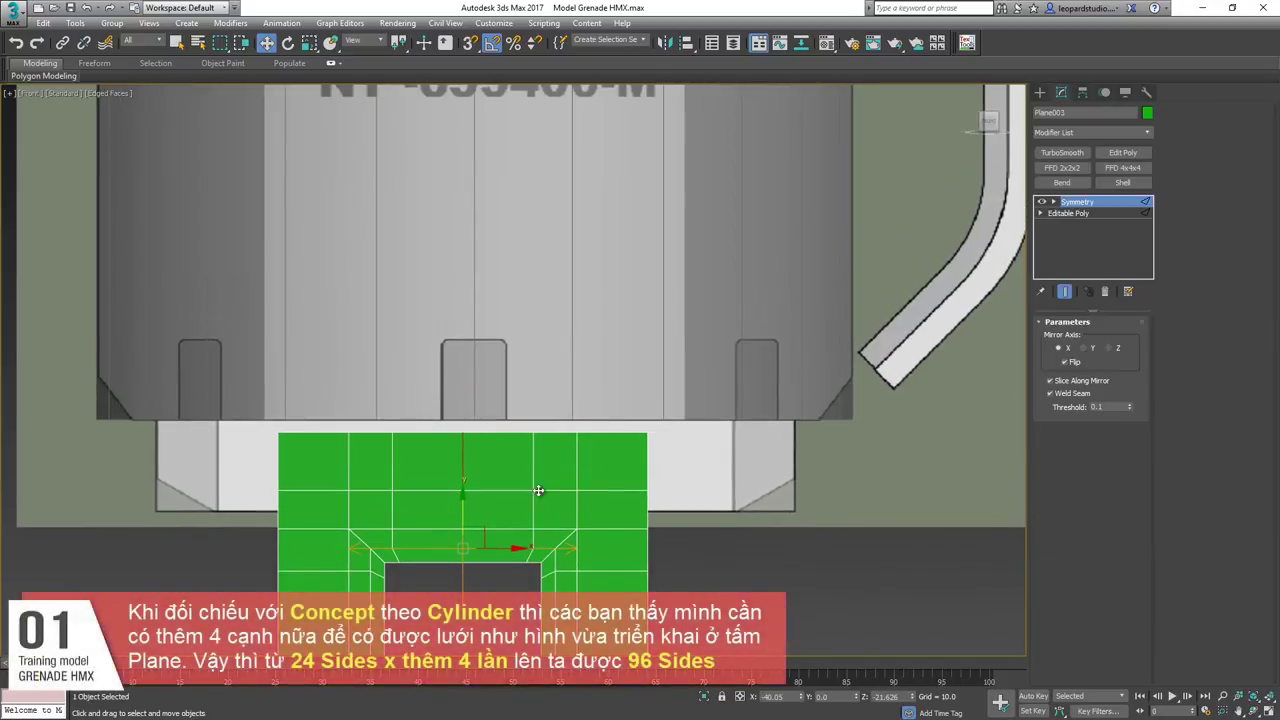
middle_drag(508, 550, 515, 500)
drag(515, 500, 530, 498)
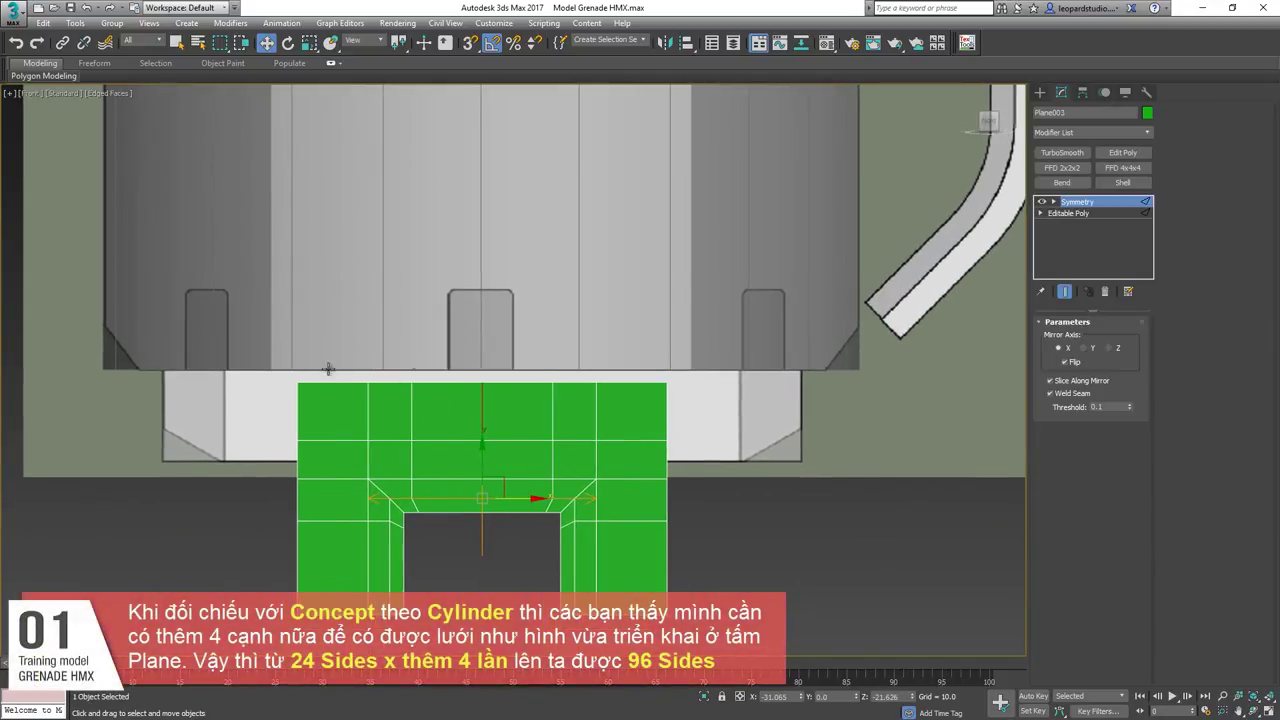
middle_drag(484, 369, 469, 307)
scroll(490, 412, up, 3)
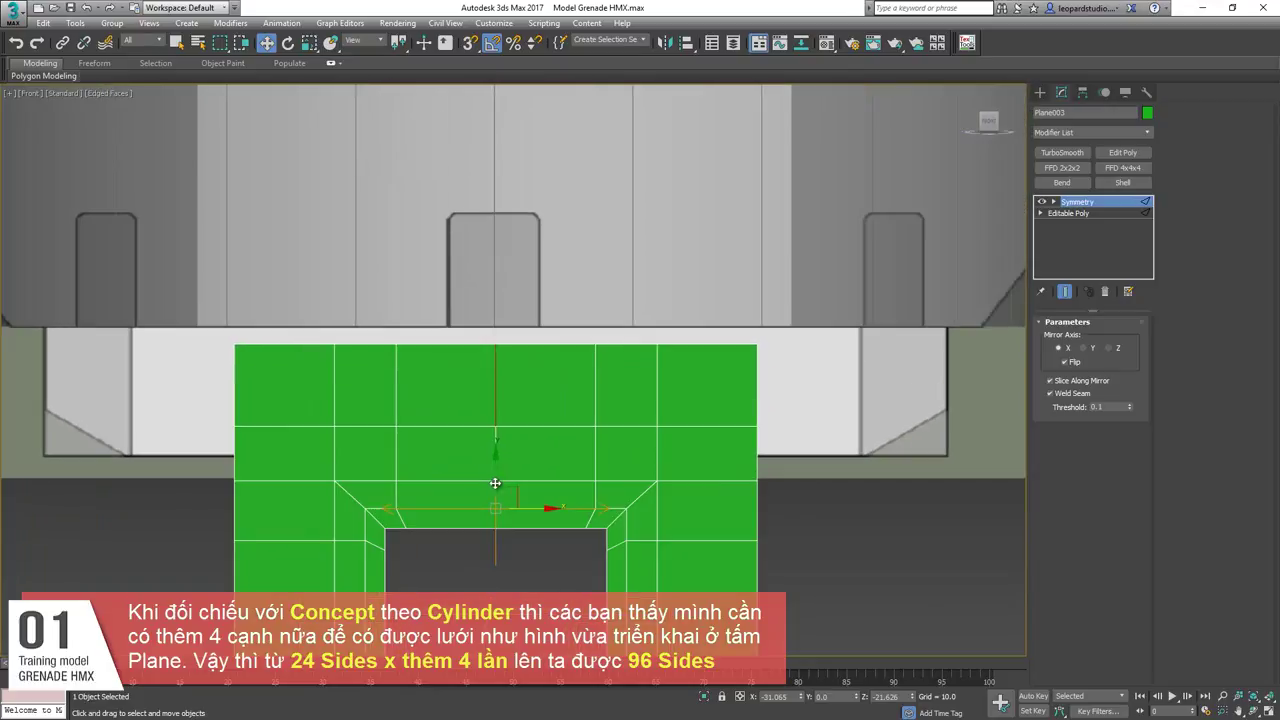
Convert the mirrored plane to Editable Poly and select the vertical edge loops flanking its centre line for comparison with the cylinder.
key(ctrl+e)
key(2)
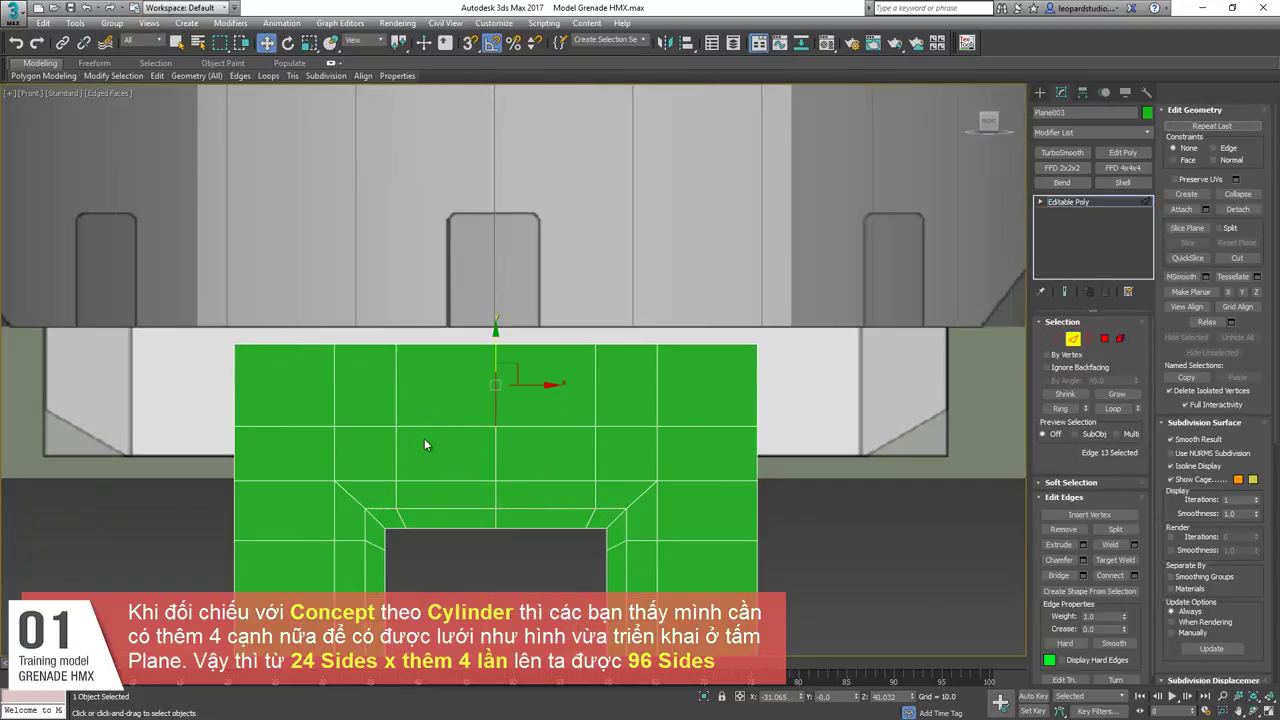
click(397, 454)
ctrl+click(335, 448)
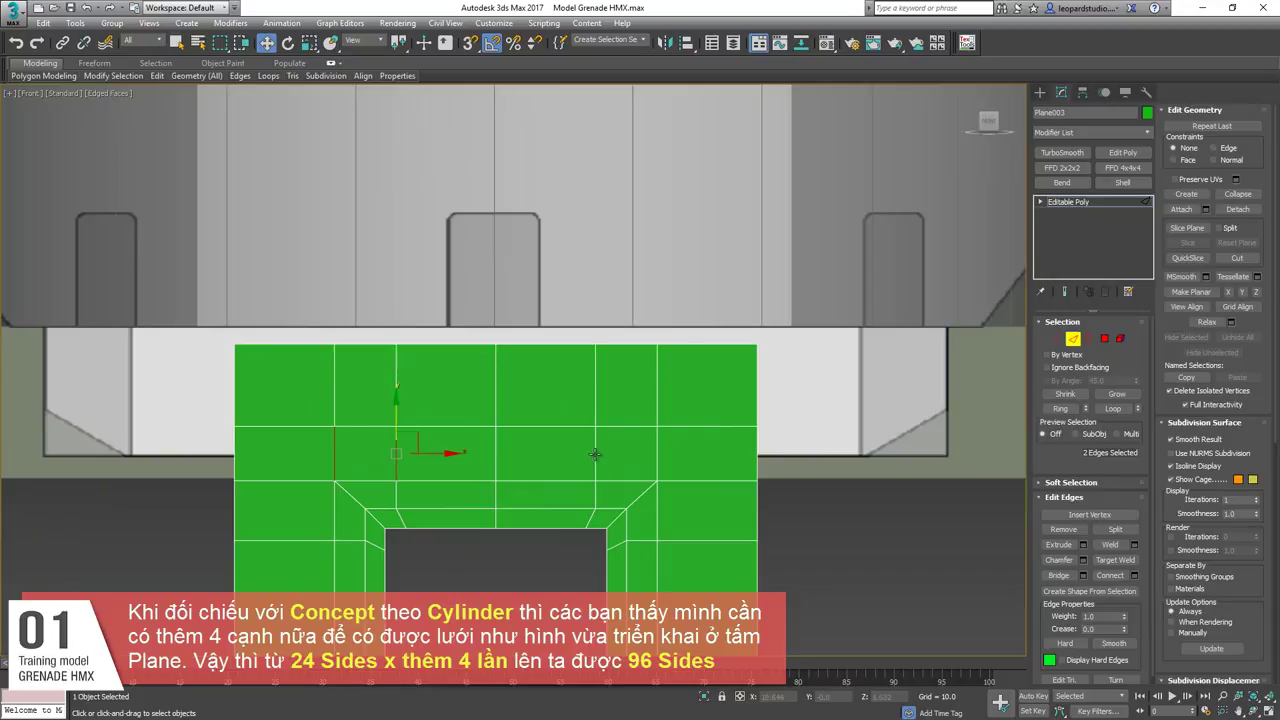
ctrl+click(595, 454)
ctrl+click(658, 459)
scroll(640, 420, up, 1)
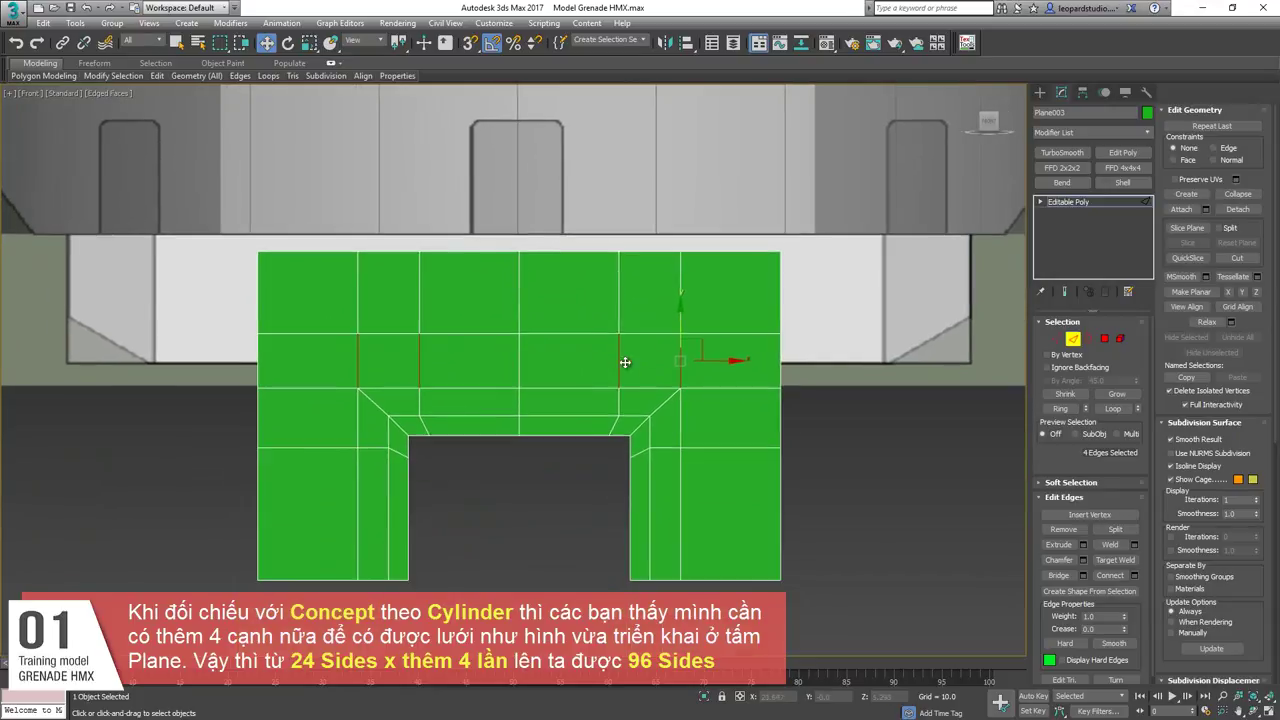
scroll(560, 388, up, 2)
key(alt+l)
scroll(622, 375, down, 4)
middle_drag(622, 375, 660, 493)
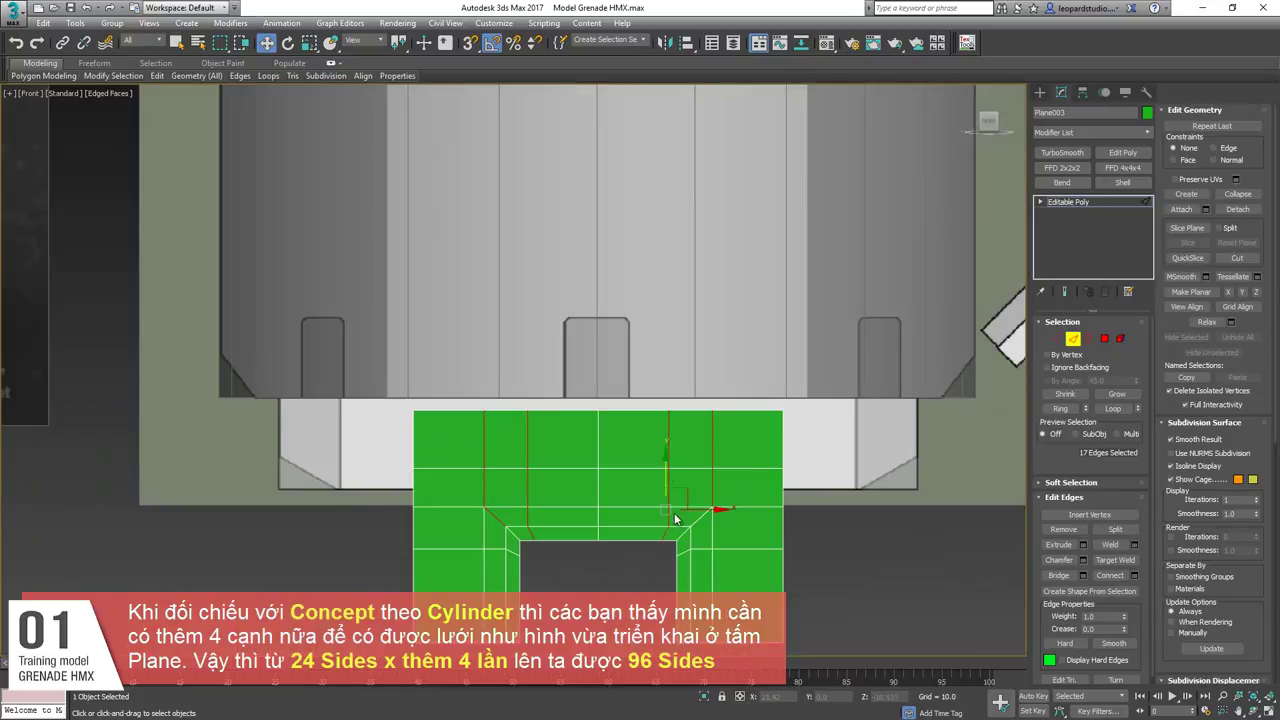
alt+click(697, 520)
Set the sides of the grenade body cylinder to 96.
middle_drag(818, 547, 774, 575)
click(723, 314)
key(2)
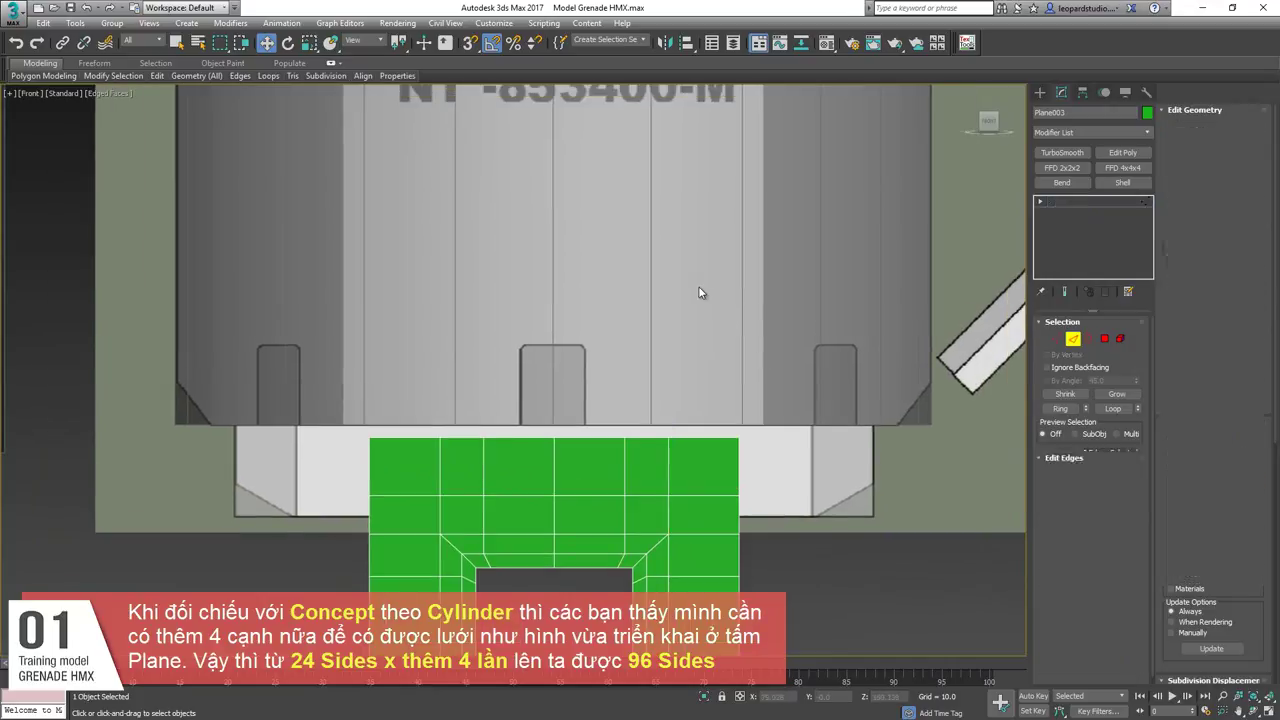
key(1)
click(662, 279)
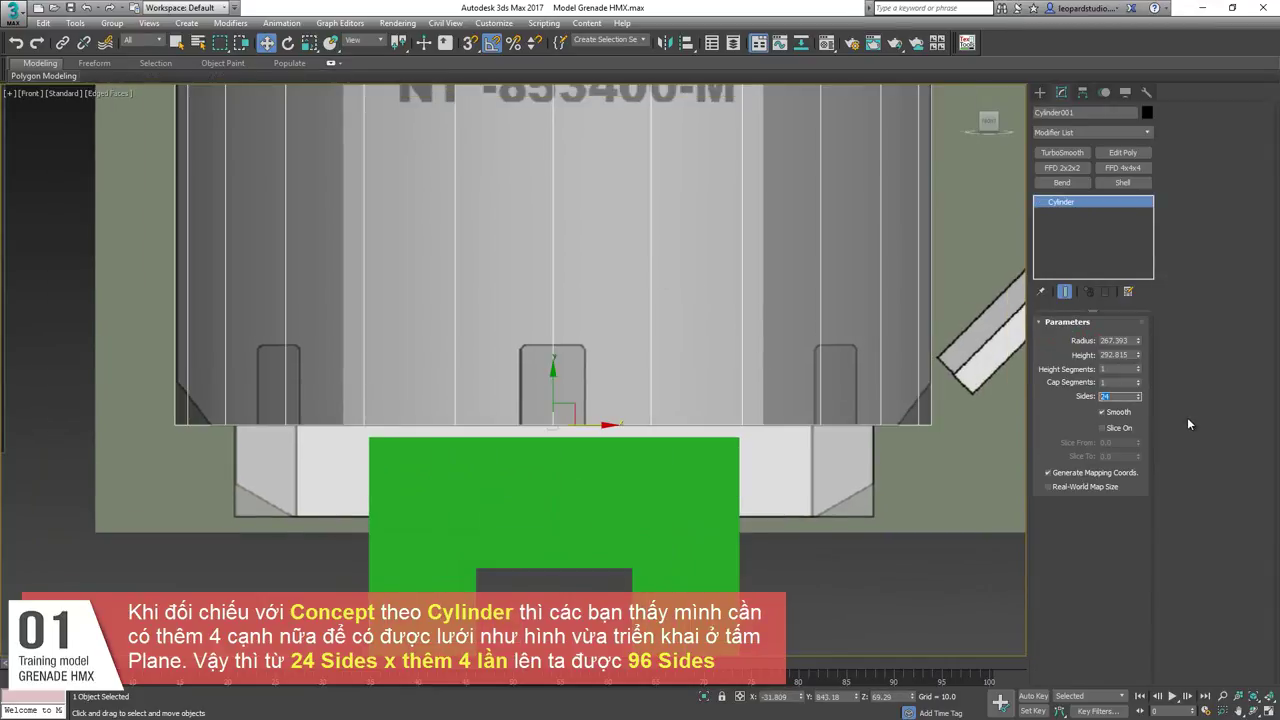
text(96)
key(Return)
middle_drag(581, 437, 536, 522)
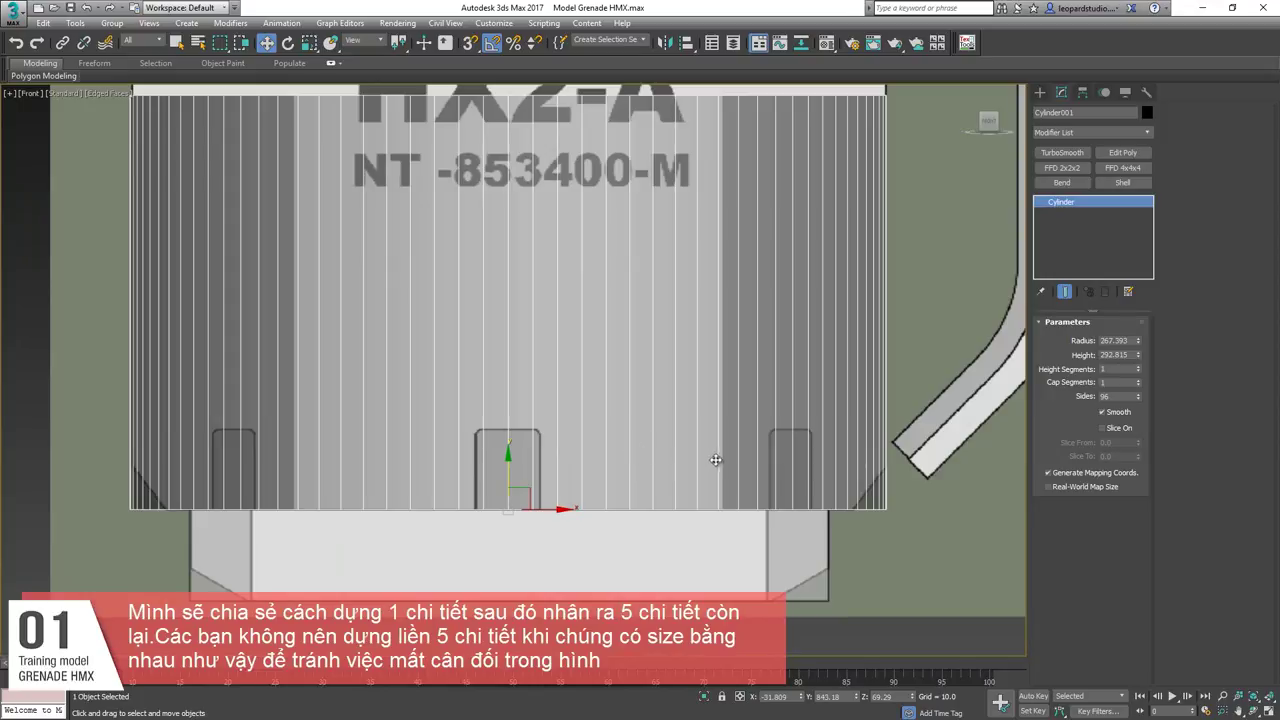
Convert the 96-sided cylinder to Editable Poly in the front view.
scroll(640, 480, down, 3)
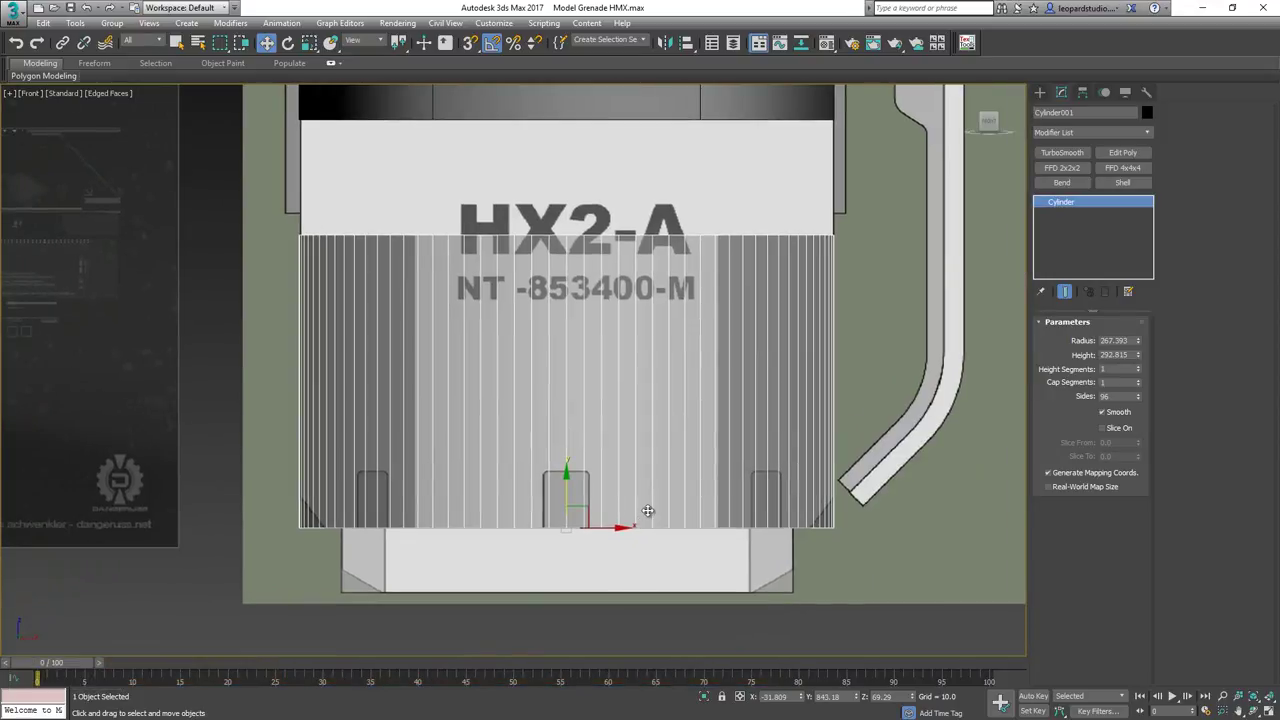
alt+middle_drag(651, 511, 648, 447)
key(f)
scroll(591, 458, down, 3)
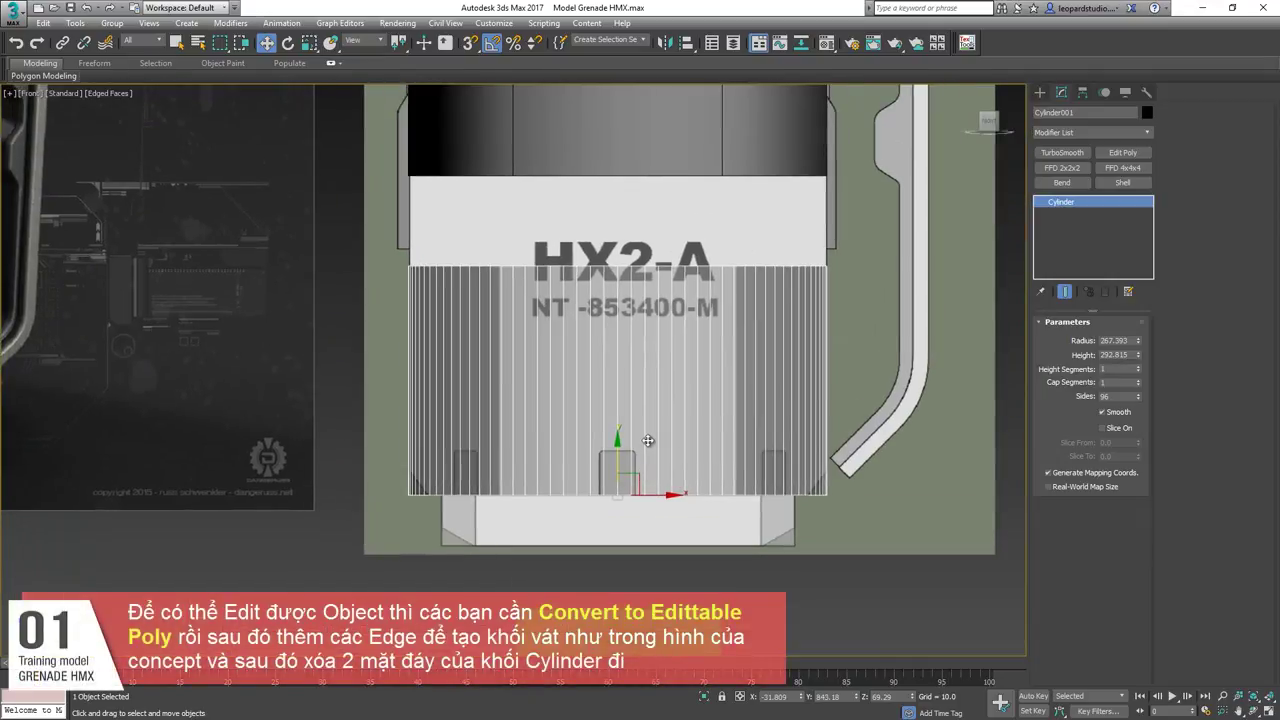
key(ctrl+e)
middle_drag(643, 403, 630, 420)
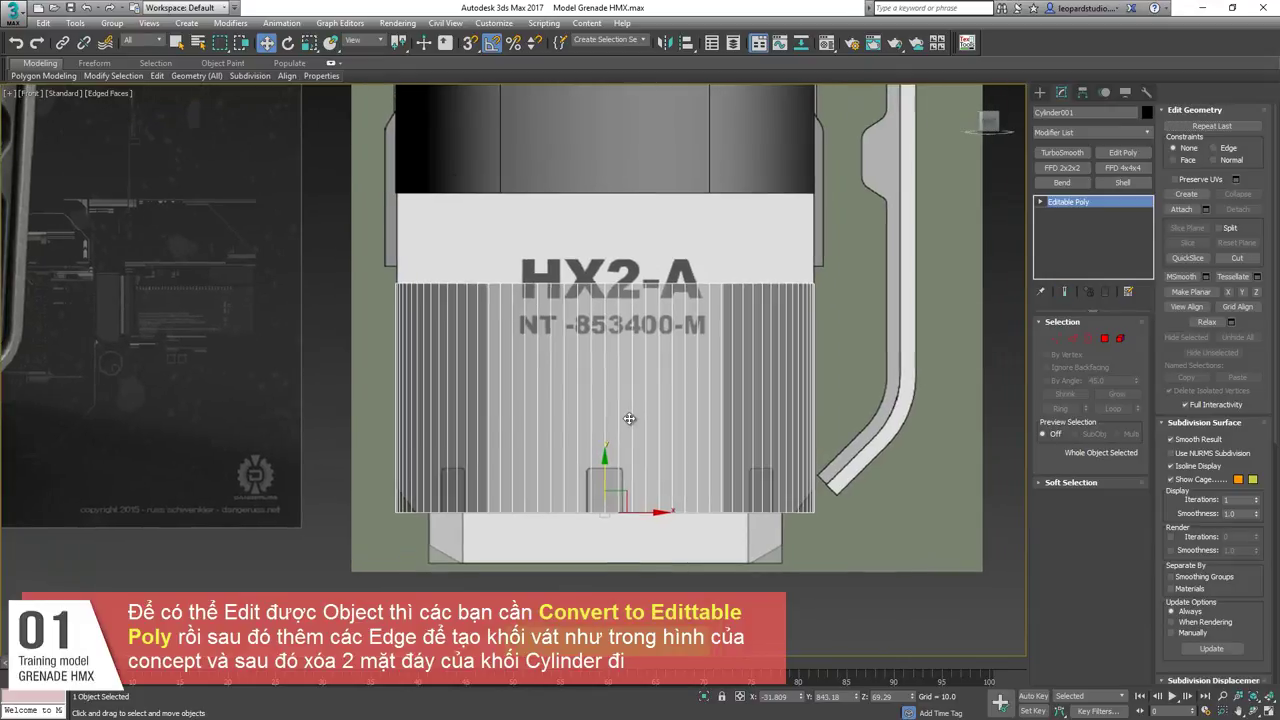
Connect all the cylinder's vertical edges with one segment and lower the new loop to the top of the reference's bevelled corners.
key(2)
drag(290, 461, 925, 466)
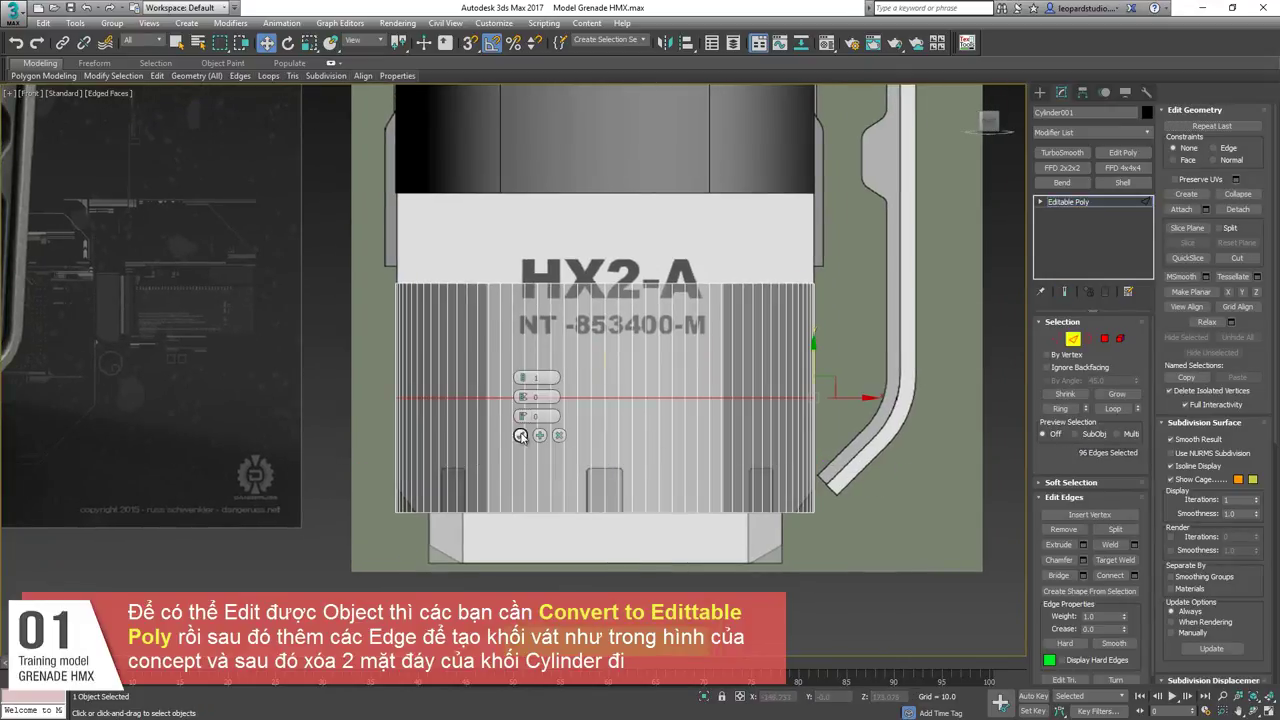
scroll(668, 425, up, 3)
drag(695, 293, 666, 473)
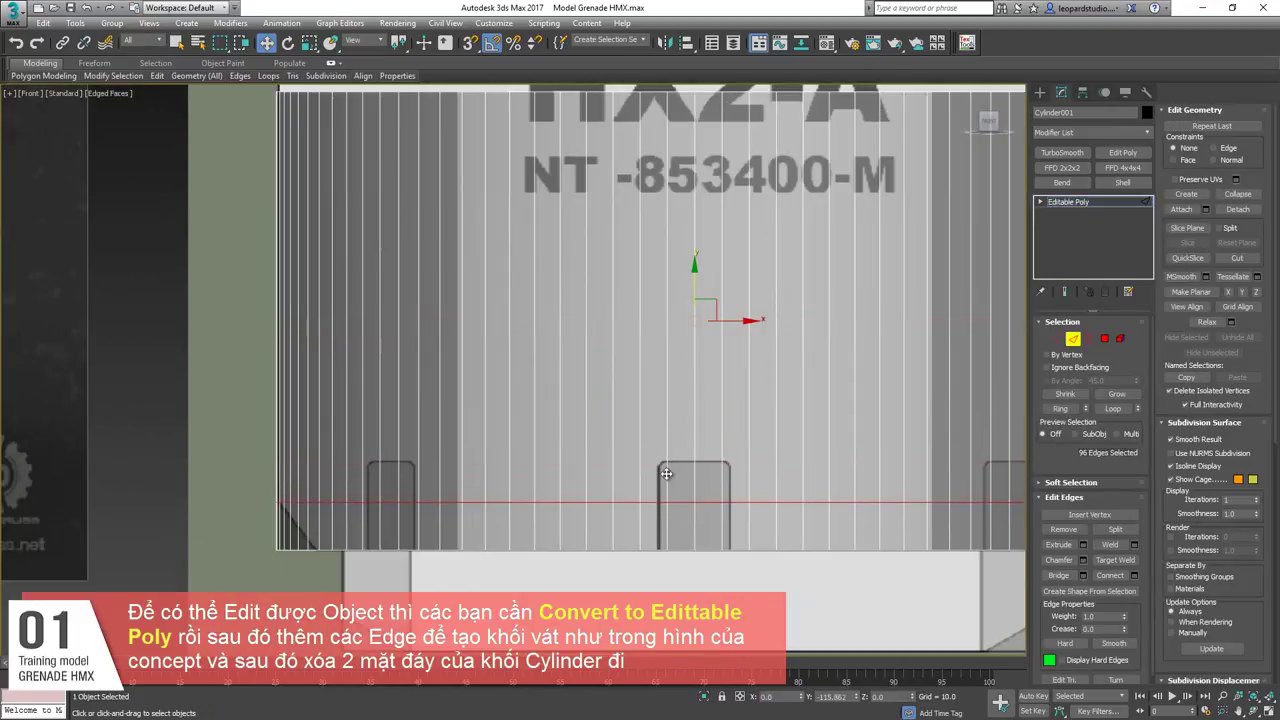
Connect the upper vertical edges of the cylinder with one segment and lower the new loop to just above the reference's notches.
scroll(645, 448, down, 2)
drag(236, 398, 1080, 422)
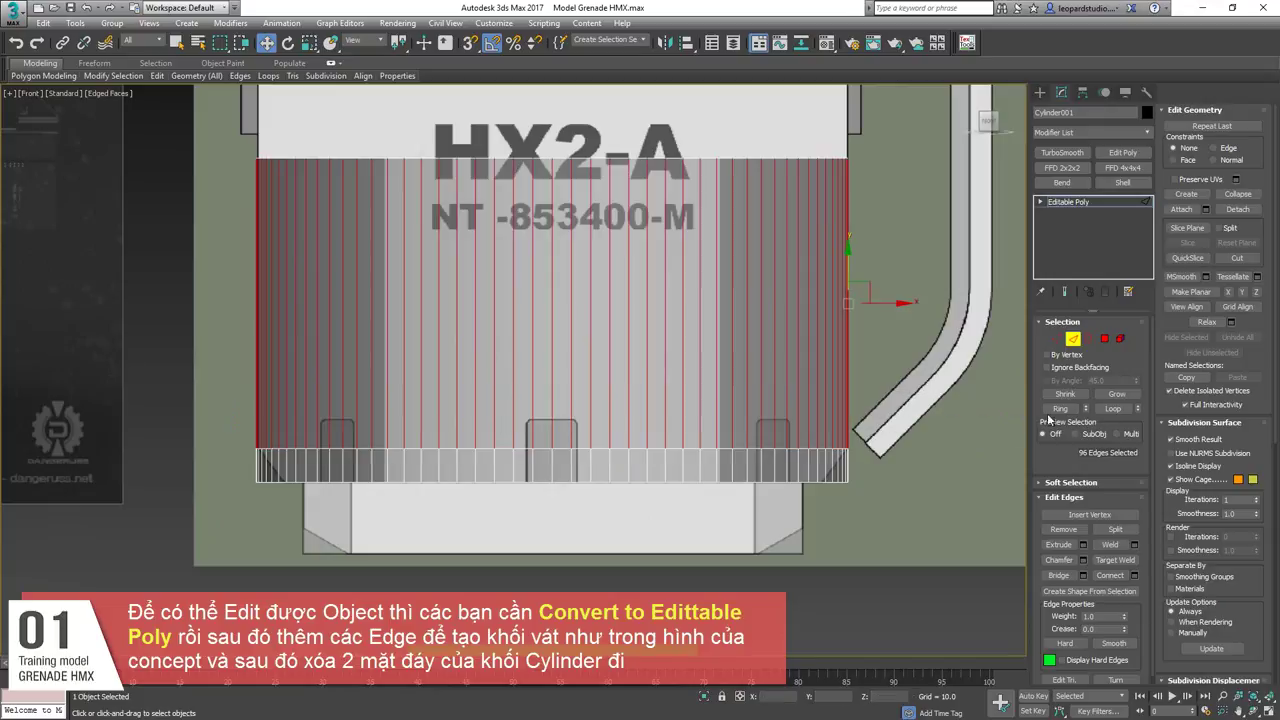
click(1134, 575)
click(525, 437)
drag(551, 272, 541, 371)
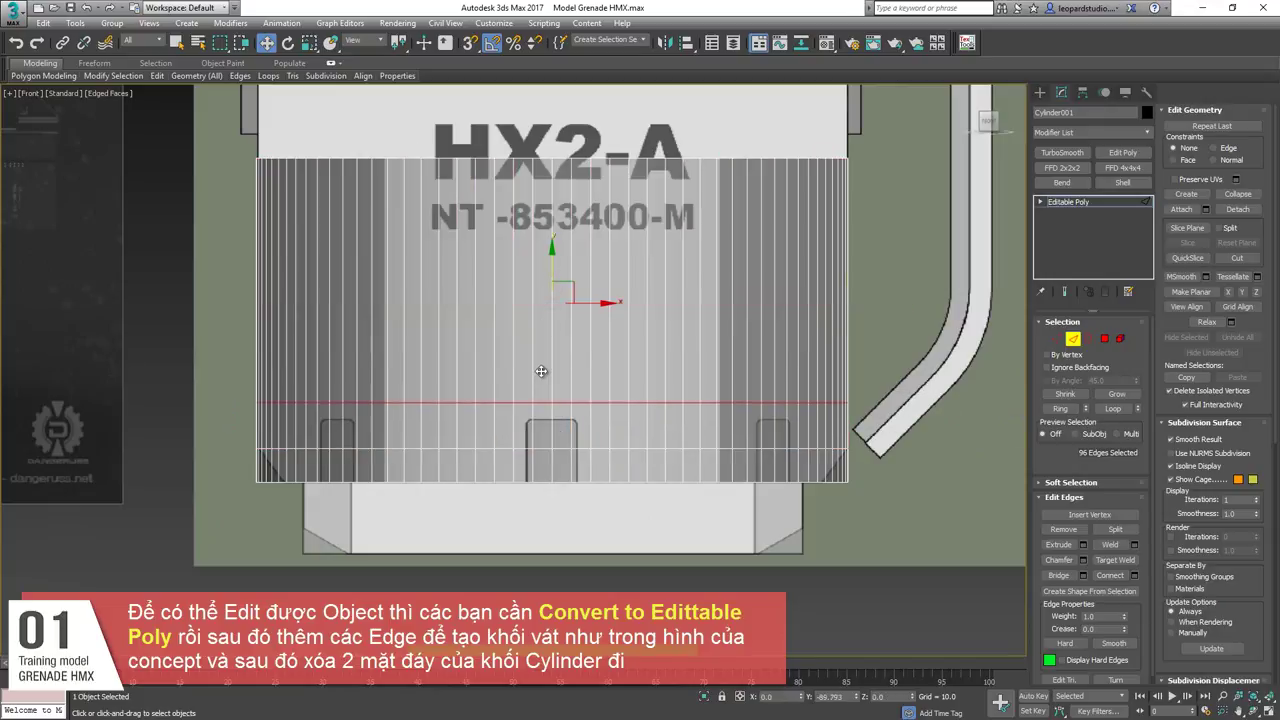
Delete the top and bottom cap polygons of the cylinder.
middle_drag(554, 336, 564, 415)
key(4)
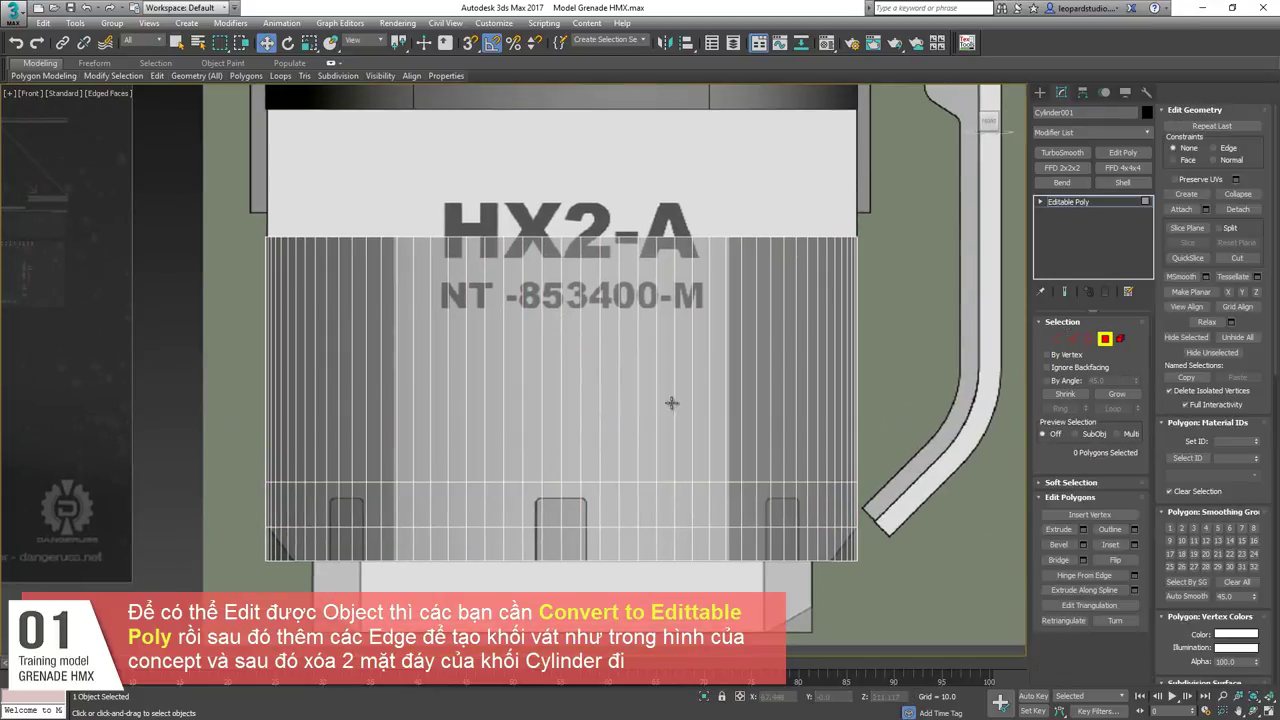
alt+middle_drag(669, 403, 651, 306)
click(651, 306)
key(Delete)
alt+middle_drag(682, 490, 685, 408)
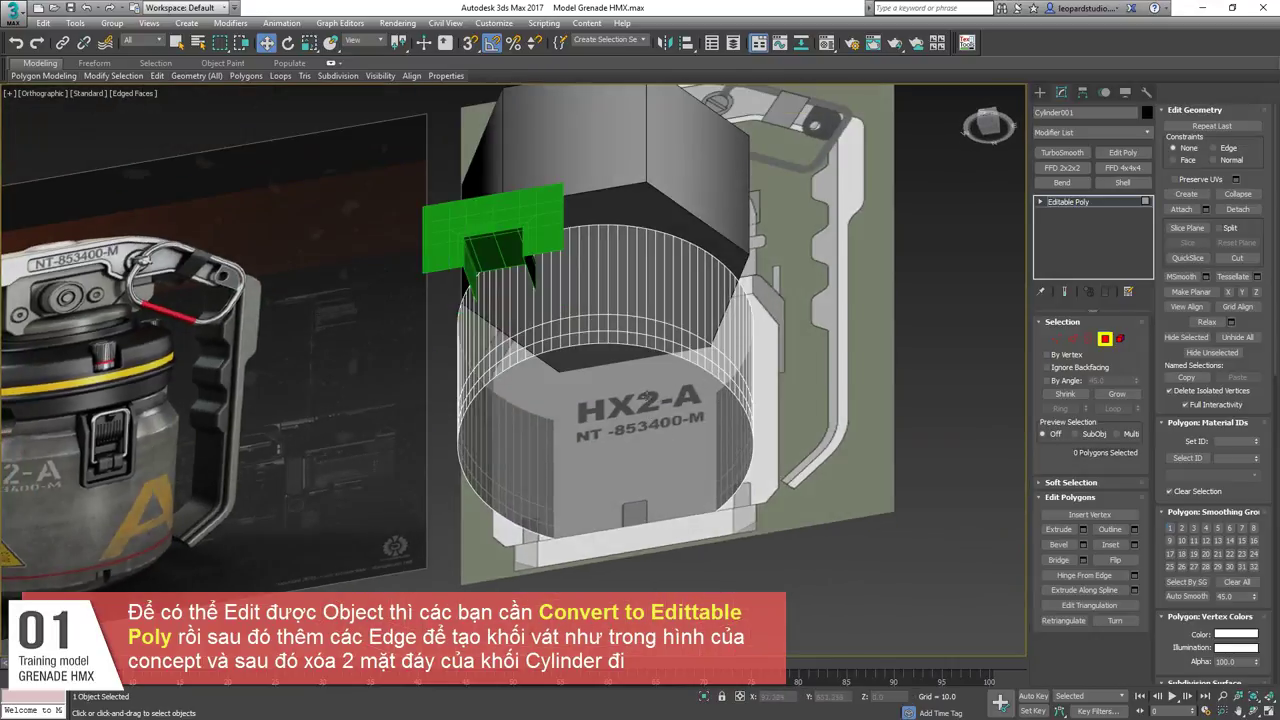
click(685, 408)
key(Delete)
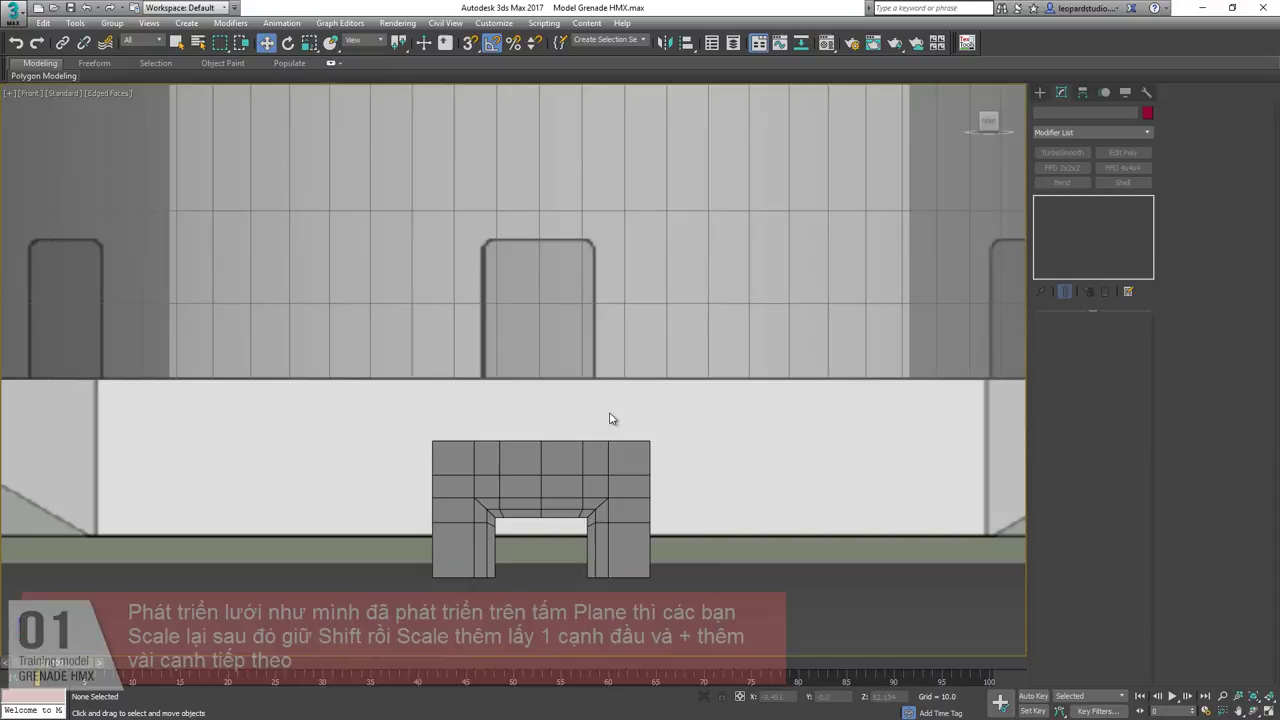
Select the cylinder's bottom edge loop and scale it inward to match the bevelled lower corners of the reference.
click(634, 326)
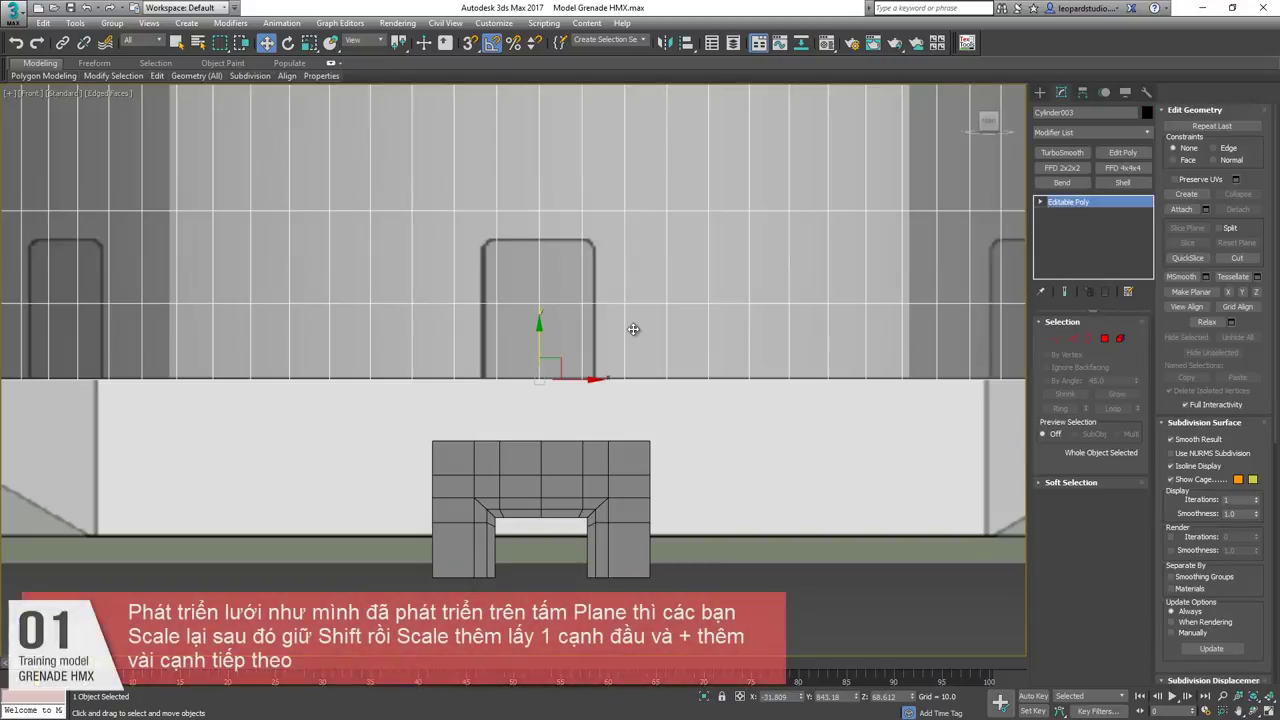
scroll(515, 376, down, 3)
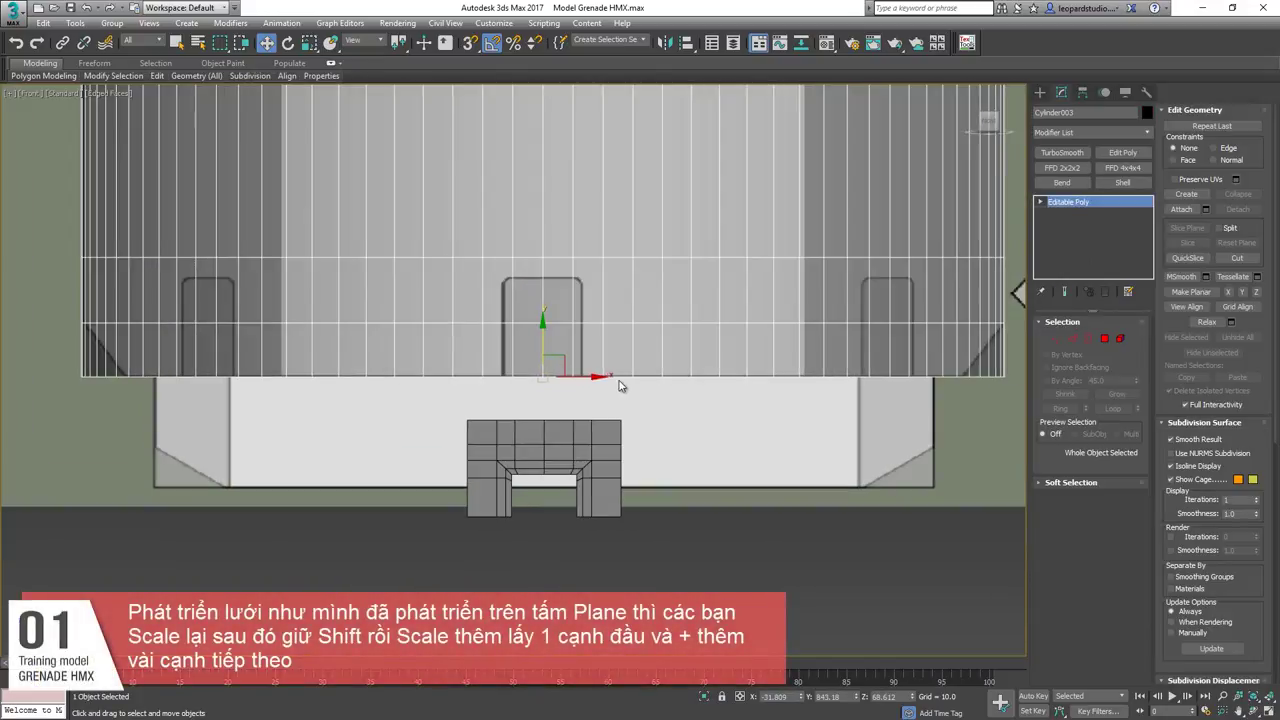
key(2)
double_click(647, 377)
key(r)
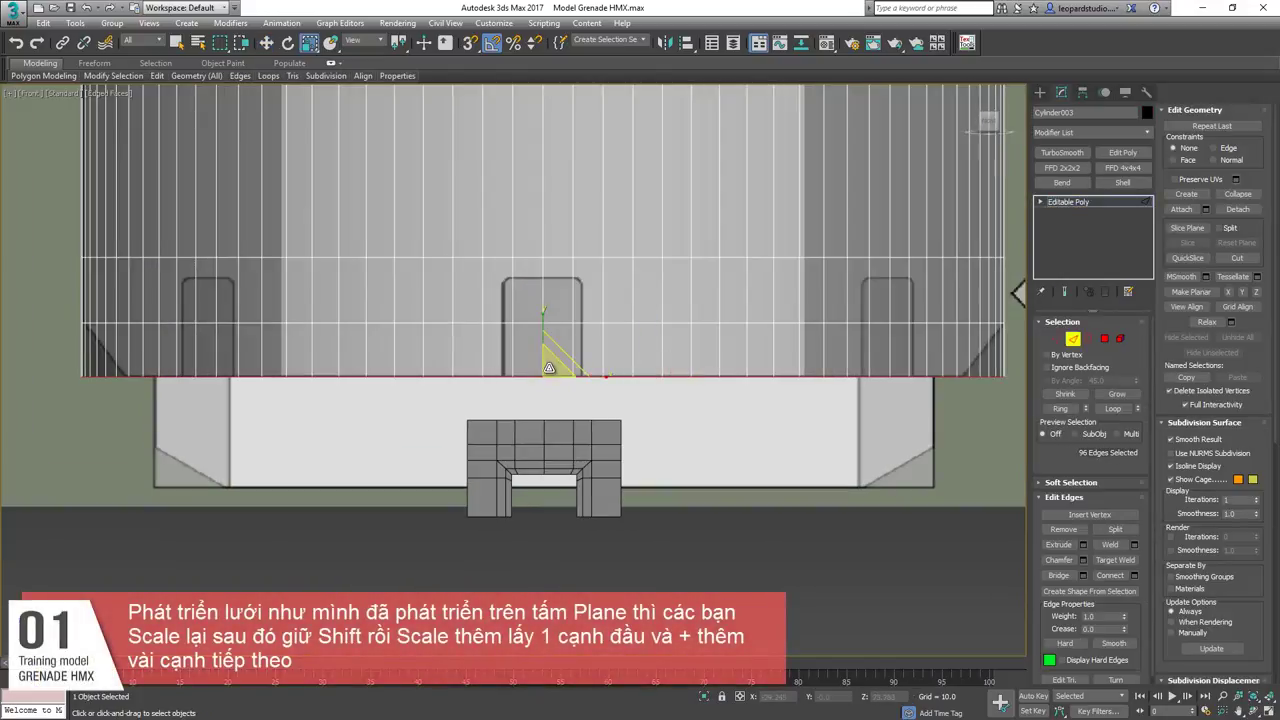
drag(543, 357, 552, 384)
middle_drag(325, 378, 223, 432)
scroll(223, 432, down, 4)
key(z)
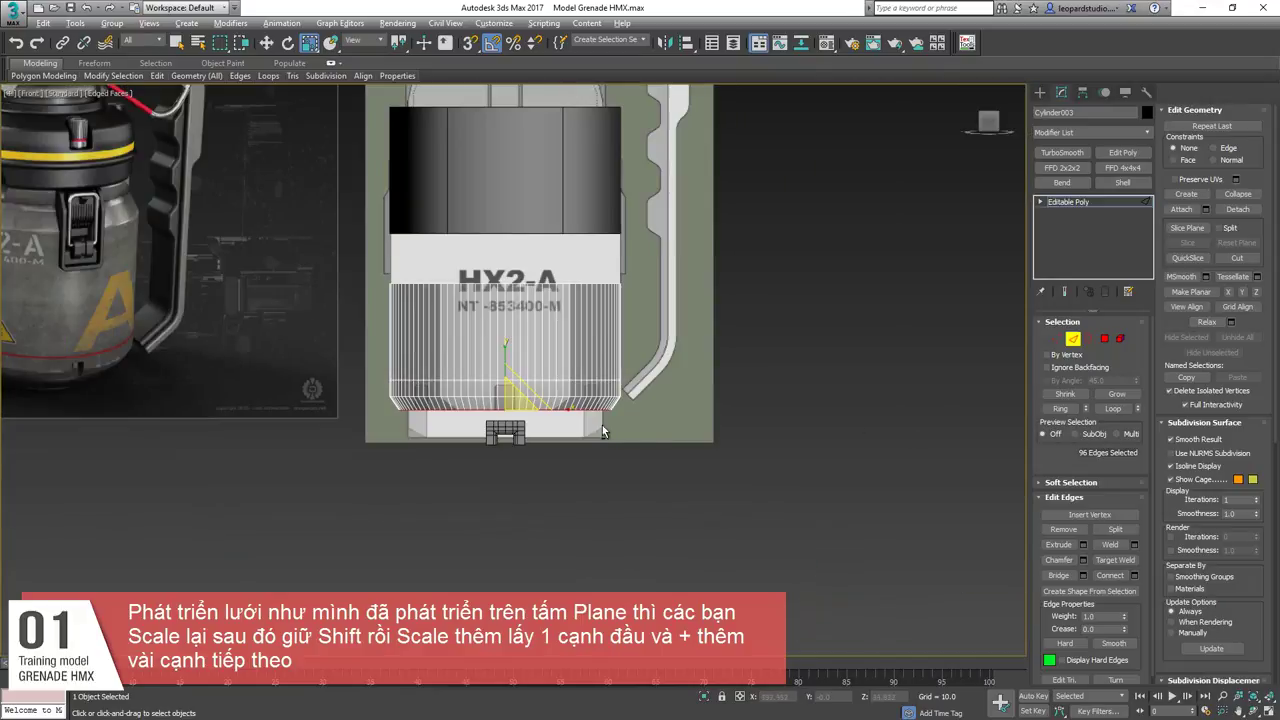
Extend the bottom border inward by scaling out copies of its edges to form concentric rings of faces on the underside.
scroll(512, 400, up, 3)
alt+middle_drag(506, 434, 489, 395)
scroll(487, 396, up, 3)
shift+drag(558, 448, 572, 479)
scroll(755, 350, down, 3)
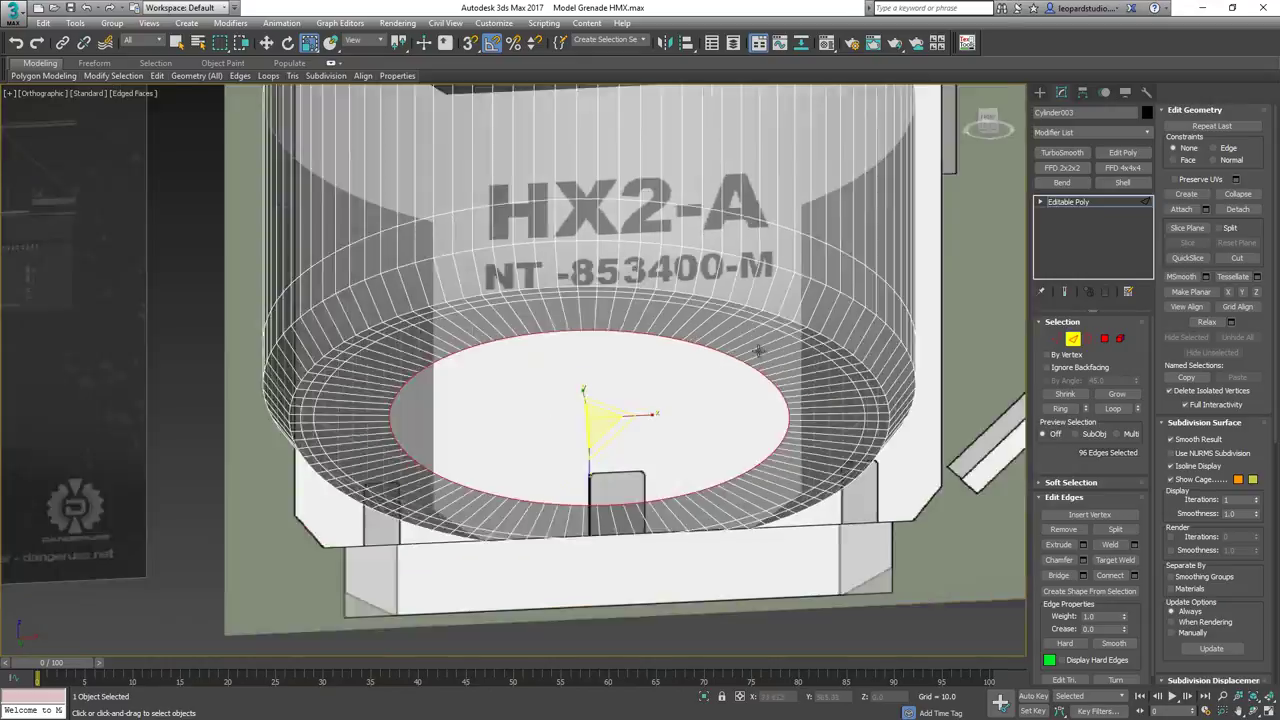
Select the eight wall and bevel polygons covering the central notch in the front view.
alt+middle_drag(778, 370, 757, 342)
scroll(757, 342, up, 3)
key(f)
middle_drag(651, 394, 646, 449)
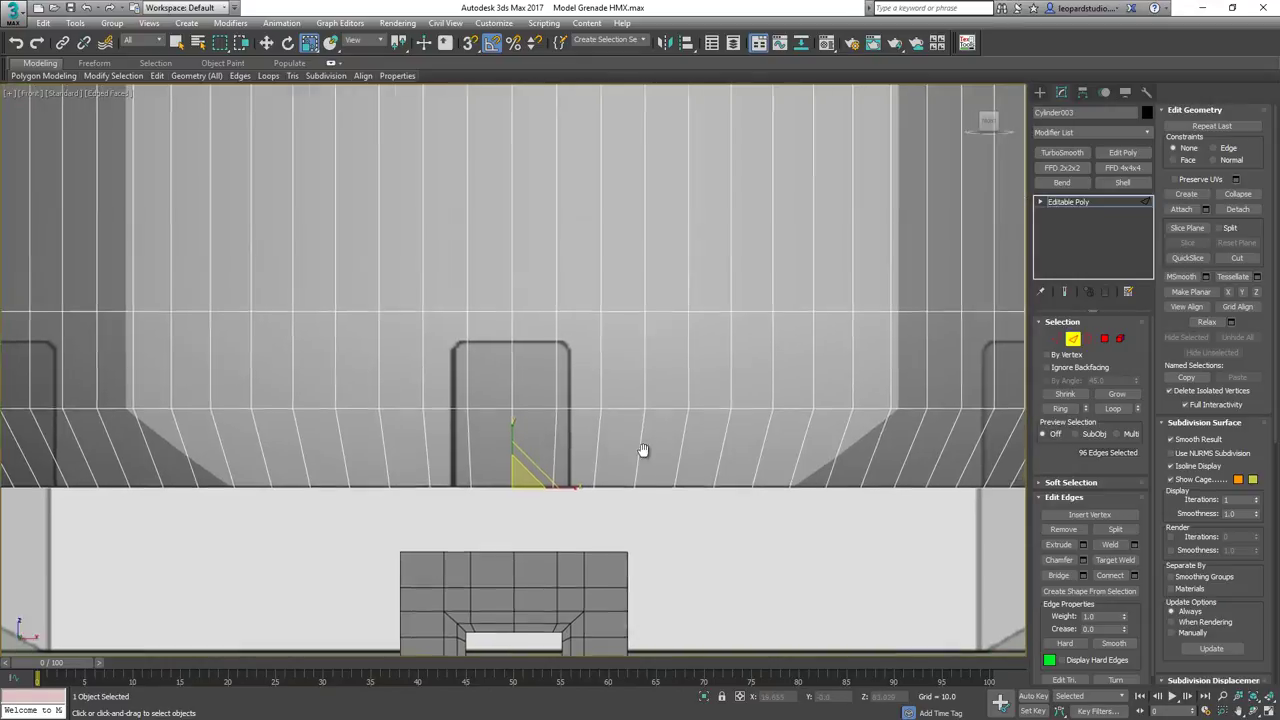
scroll(651, 429, down, 3)
key(4)
scroll(564, 415, up, 4)
click(562, 415)
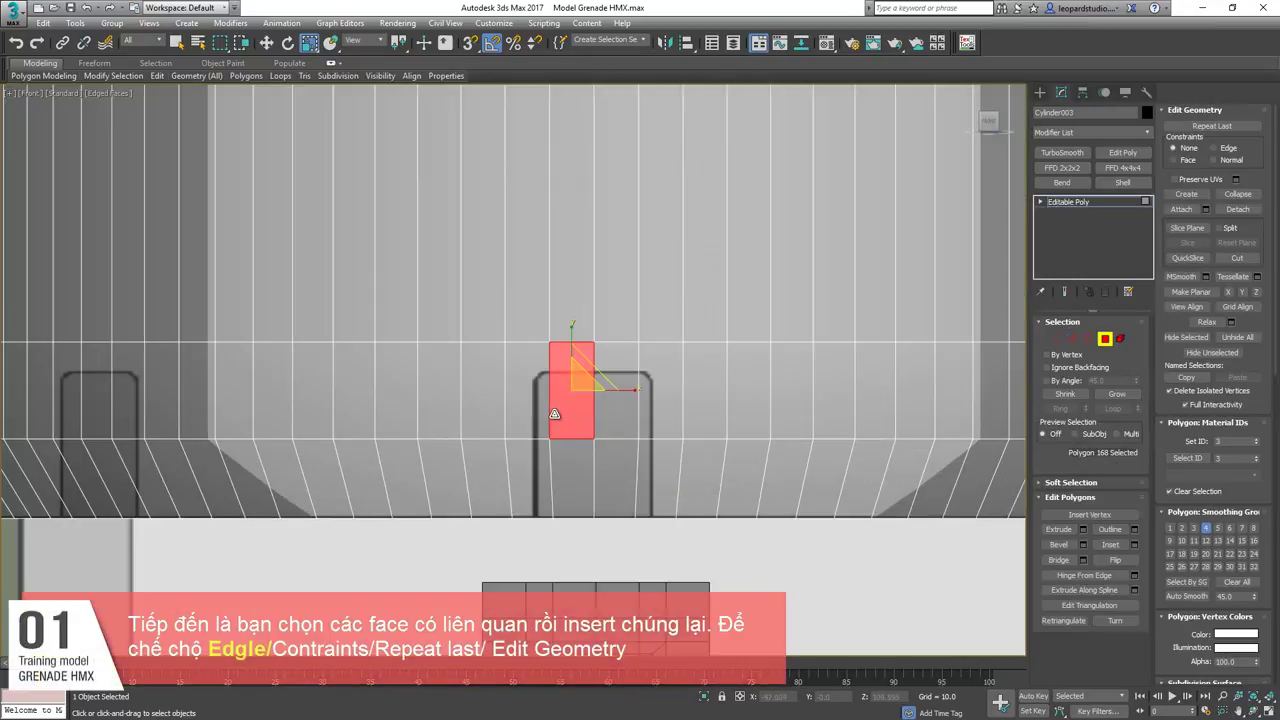
ctrl+click(544, 414)
ctrl+click(627, 423)
ctrl+click(654, 424)
ctrl+click(643, 484)
ctrl+click(612, 482)
ctrl+click(573, 481)
ctrl+click(531, 480)
Add the eight adjoining polygons on the two outer underside rings to the notch selection.
alt+middle_drag(540, 484, 566, 435)
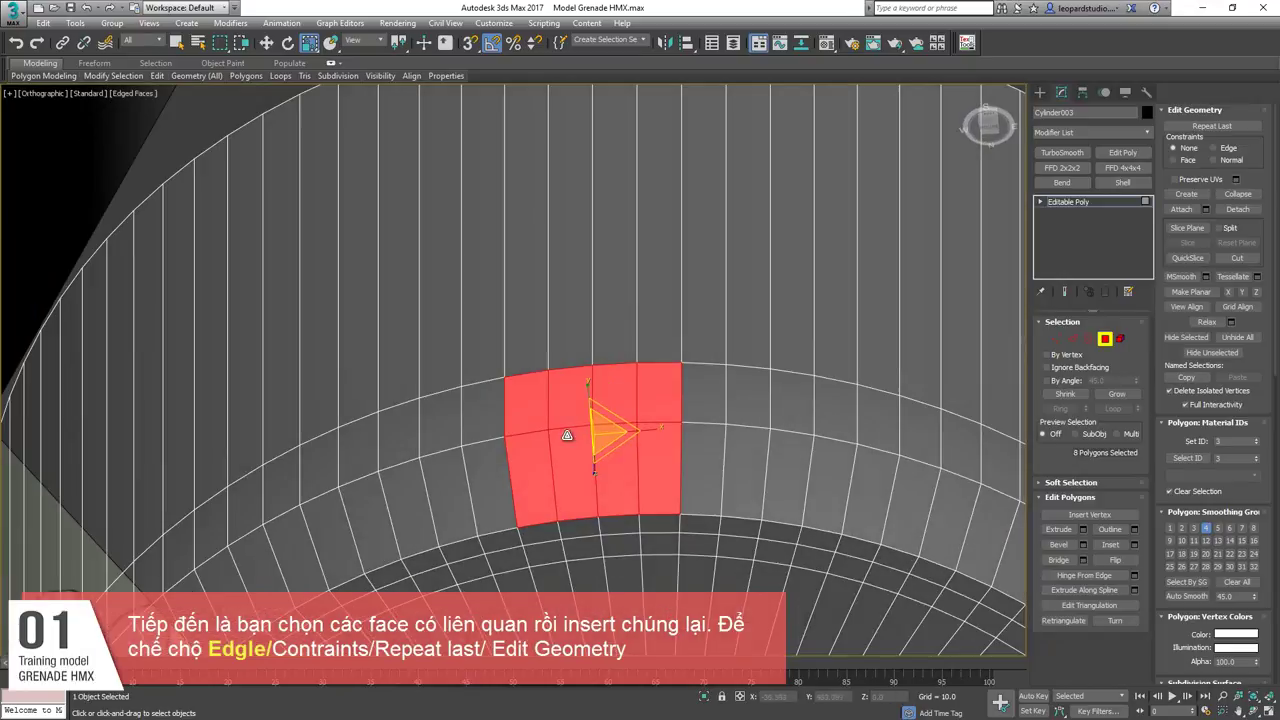
ctrl+click(543, 537)
ctrl+click(582, 531)
ctrl+click(627, 525)
ctrl+click(656, 524)
ctrl+click(650, 543)
ctrl+click(618, 545)
ctrl+click(575, 548)
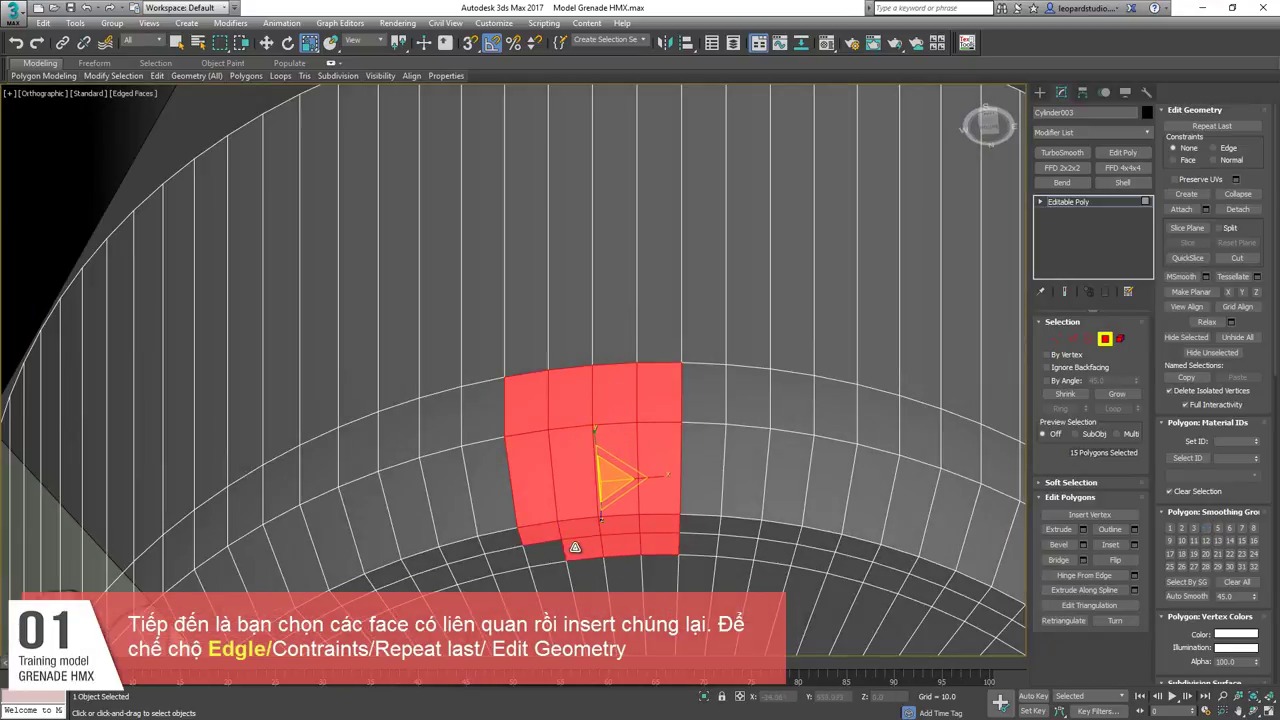
ctrl+click(545, 553)
Inset the 16 selected polygons by 8.781 to outline the notch.
scroll(547, 551, down, 4)
alt+middle_drag(585, 487, 596, 551)
key(f)
key(z)
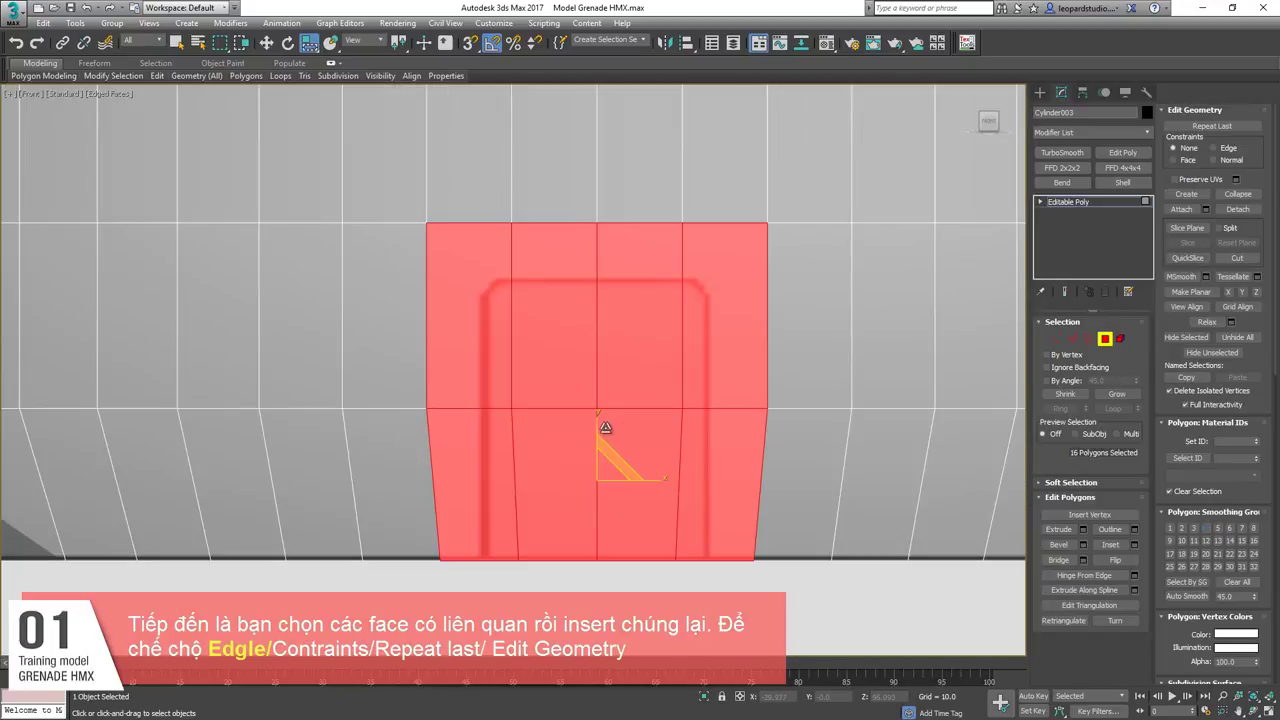
key(i)
drag(524, 398, 526, 356)
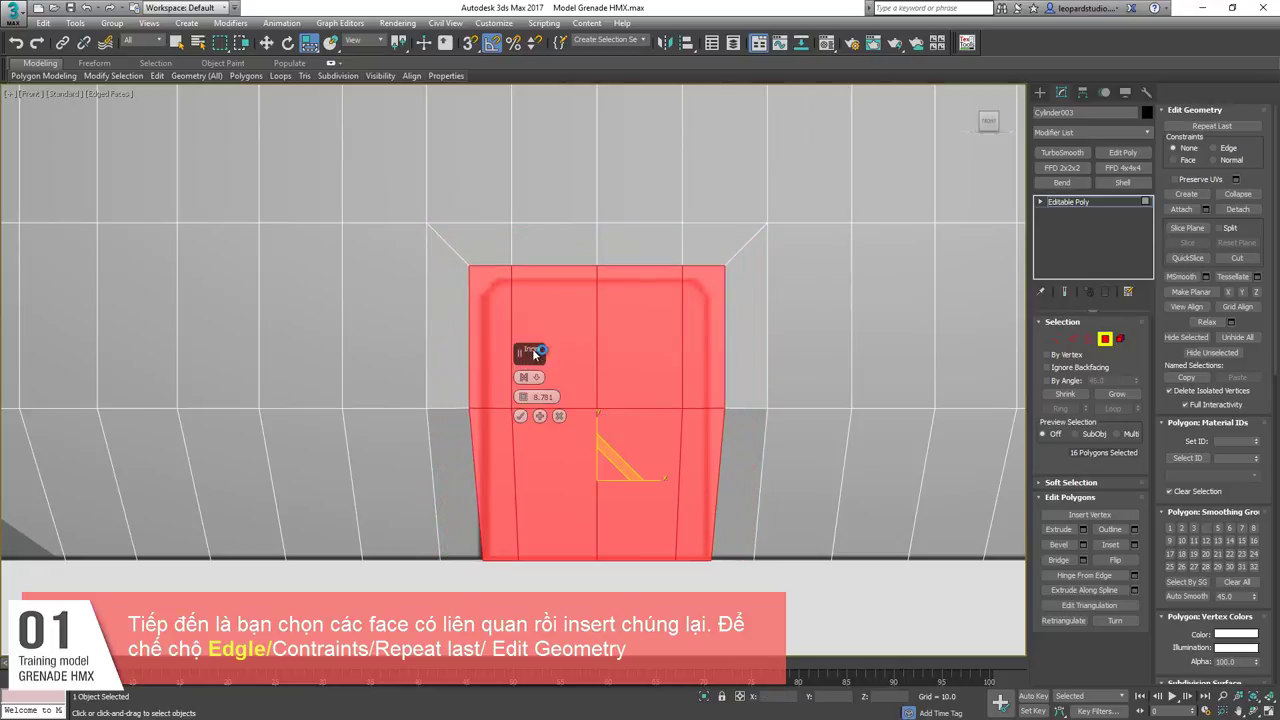
click(520, 416)
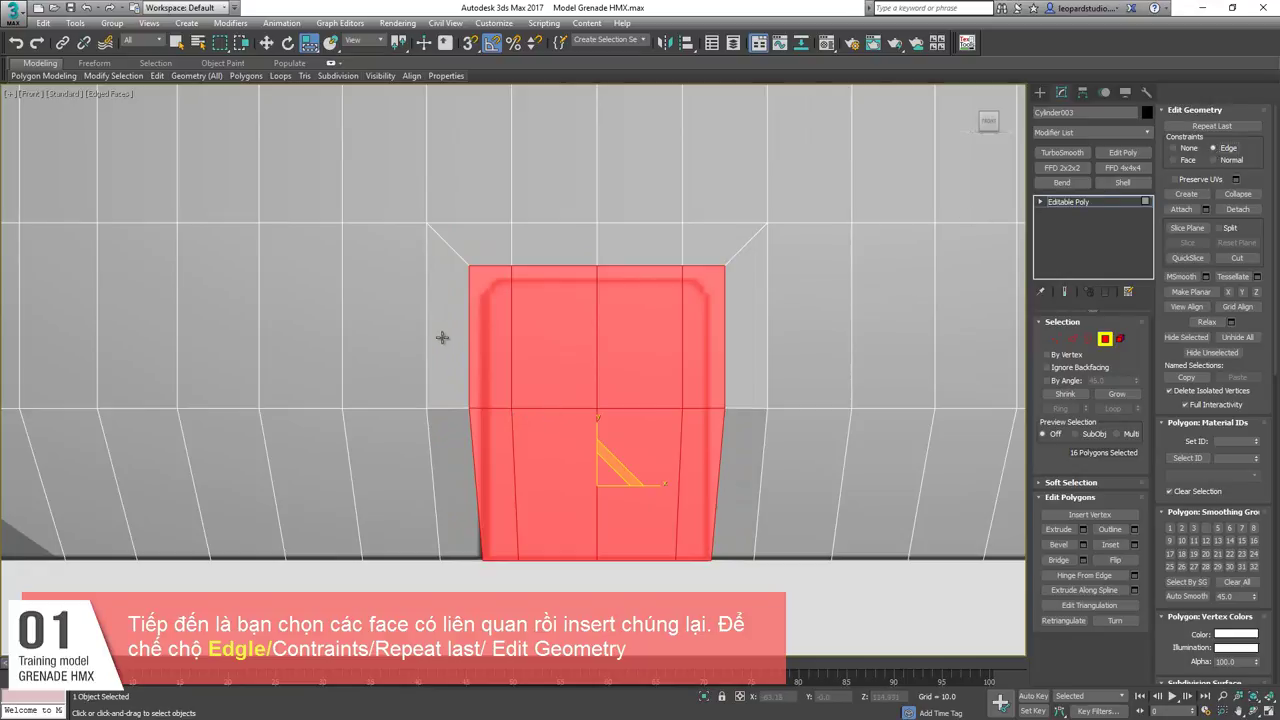
Constrain movement to edges and snap the two left-hand inset vertices horizontally into line with the notch's bottom vertex.
key(1)
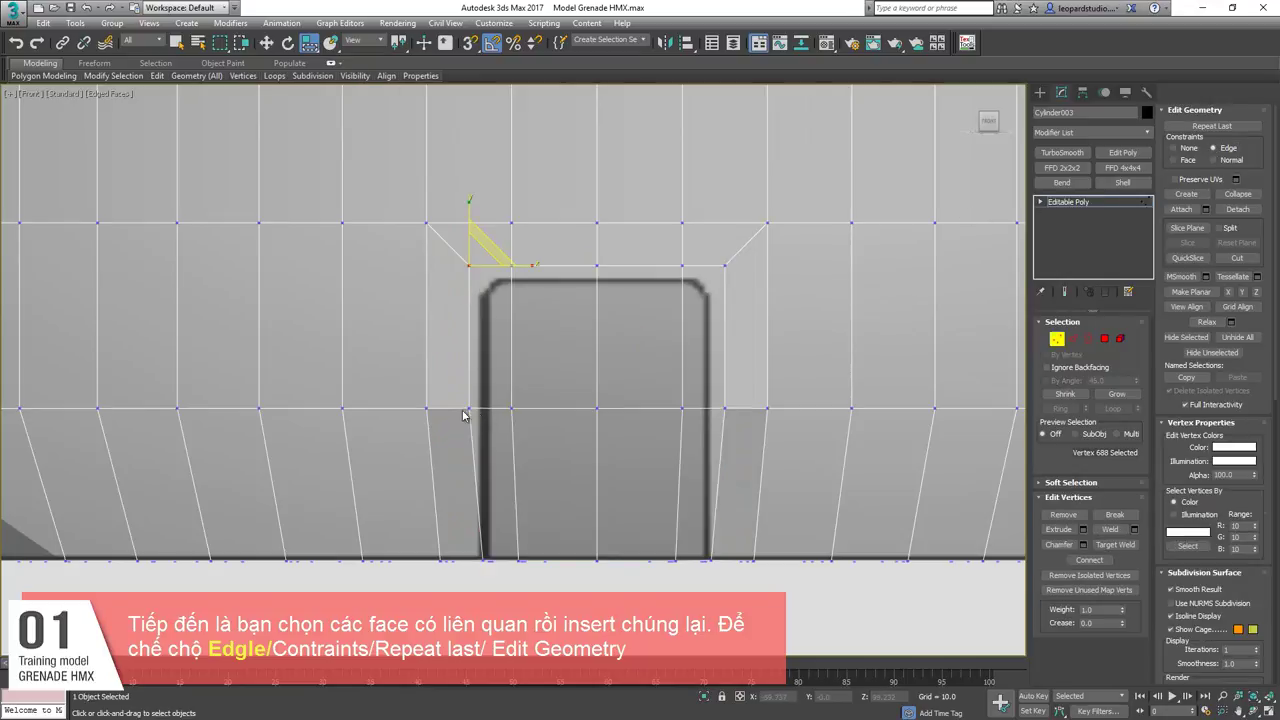
ctrl+click(470, 408)
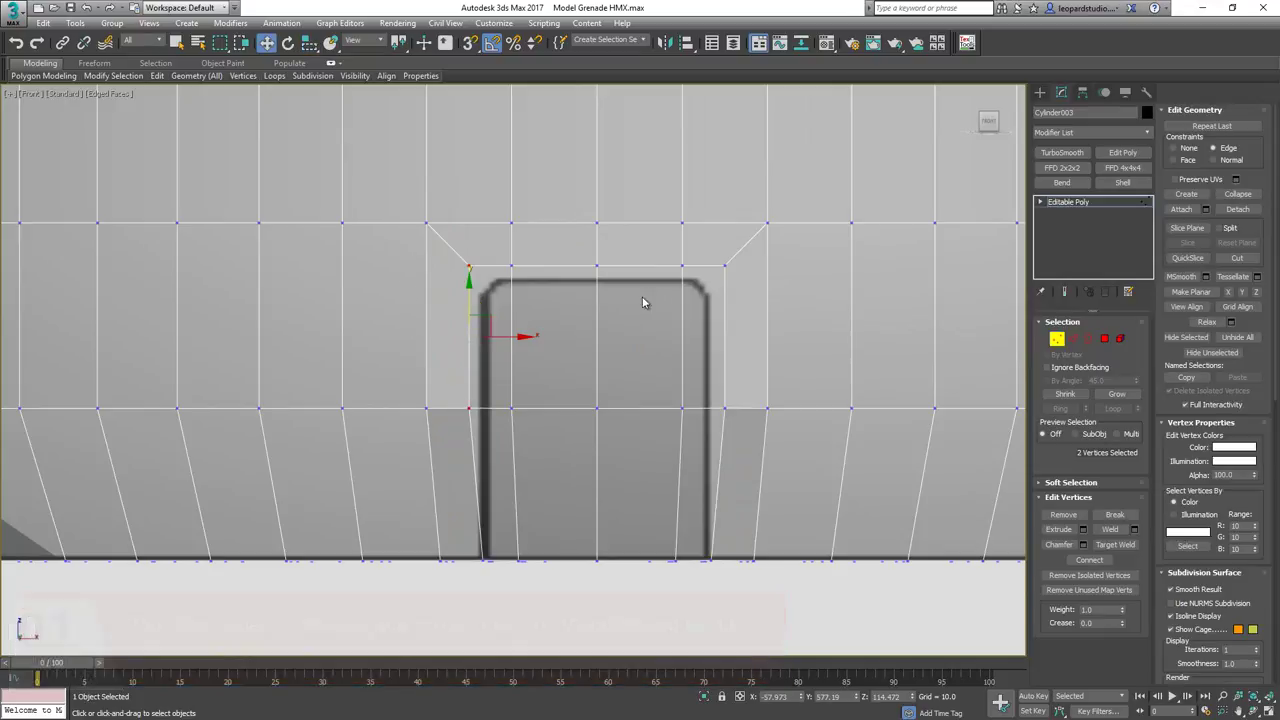
middle_drag(537, 353, 556, 304)
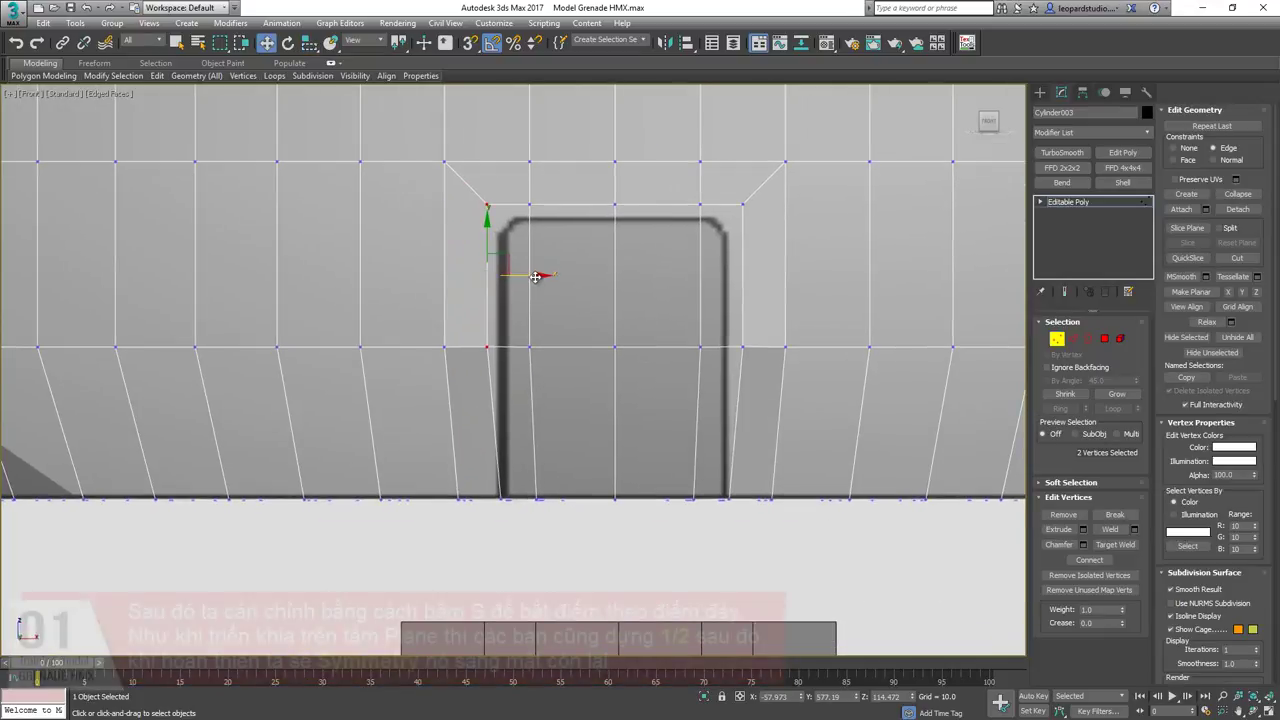
key(s)
drag(528, 275, 500, 495)
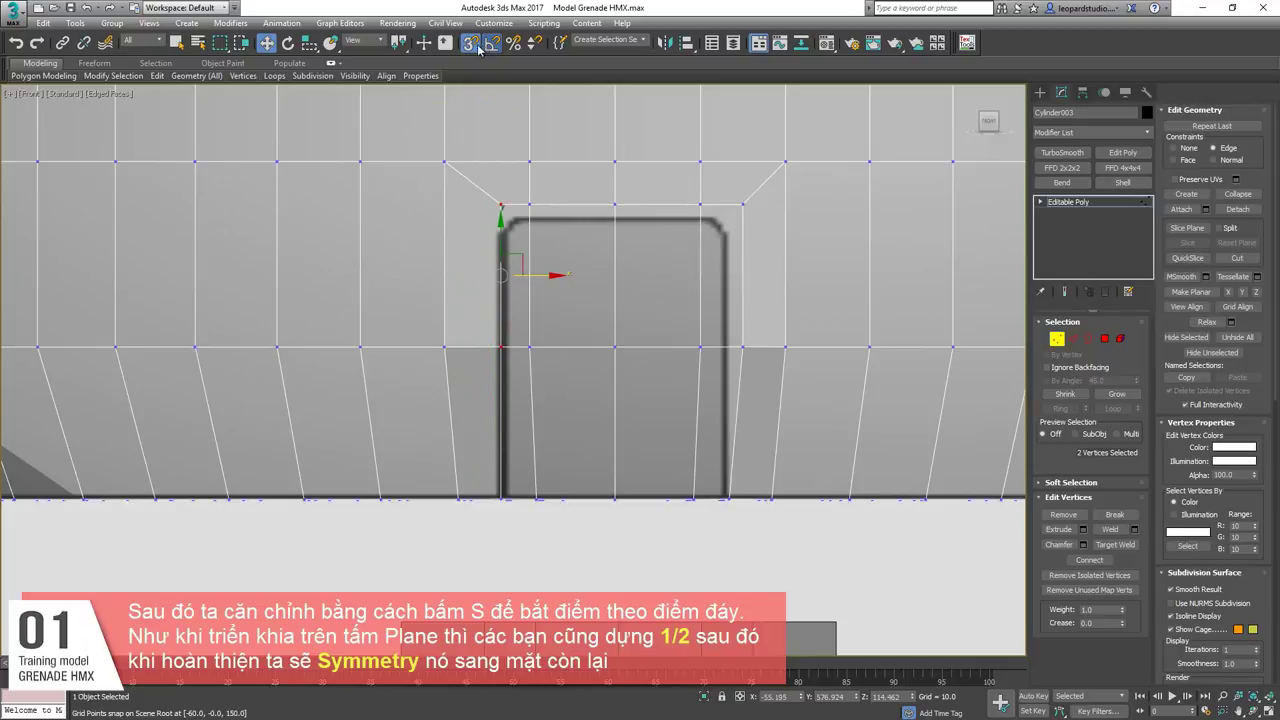
scroll(498, 480, down, 10)
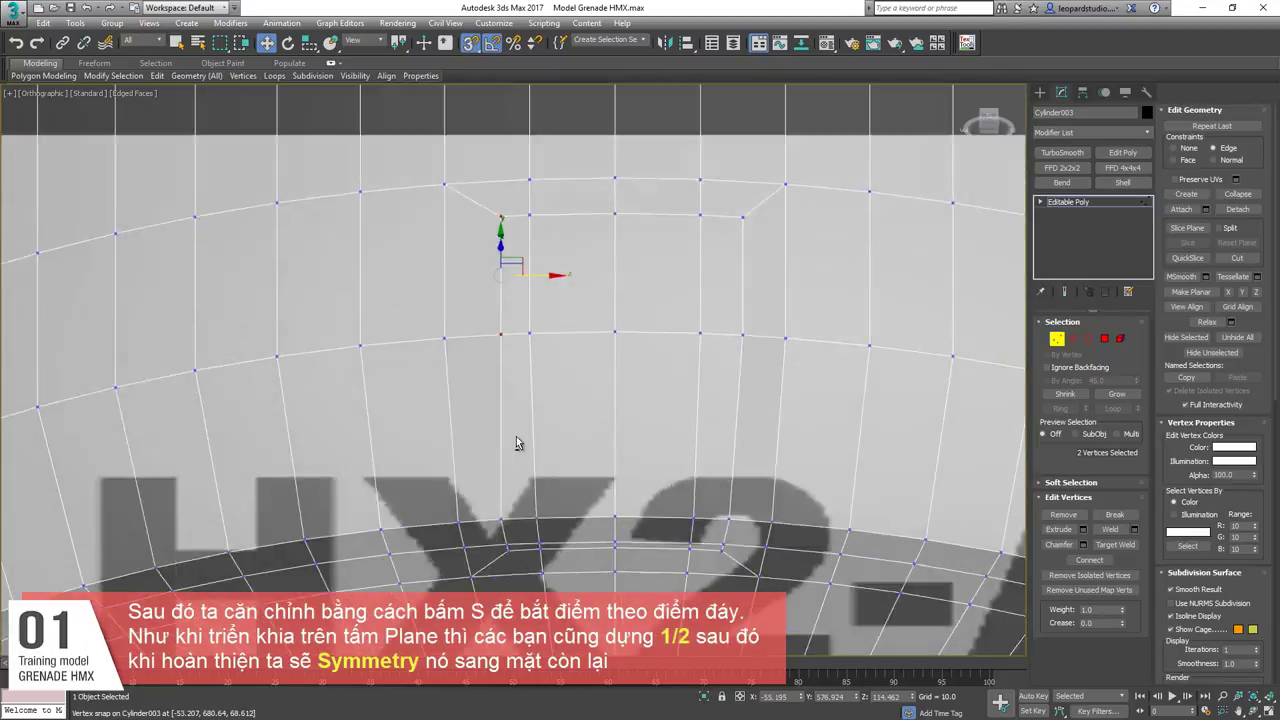
scroll(584, 411, up, 10)
Delete the right half of the body and lower the three upper inset vertices onto the notch's top edge.
scroll(460, 308, down, 7)
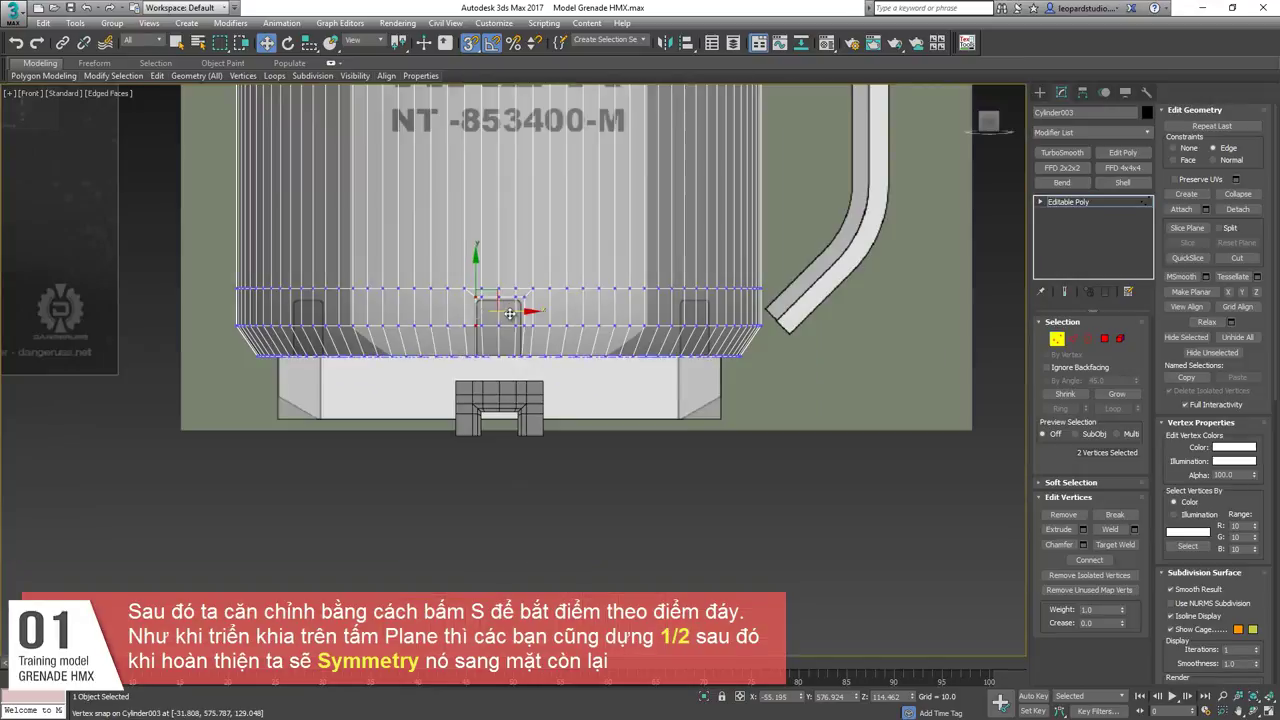
key(s)
middle_drag(518, 270, 485, 383)
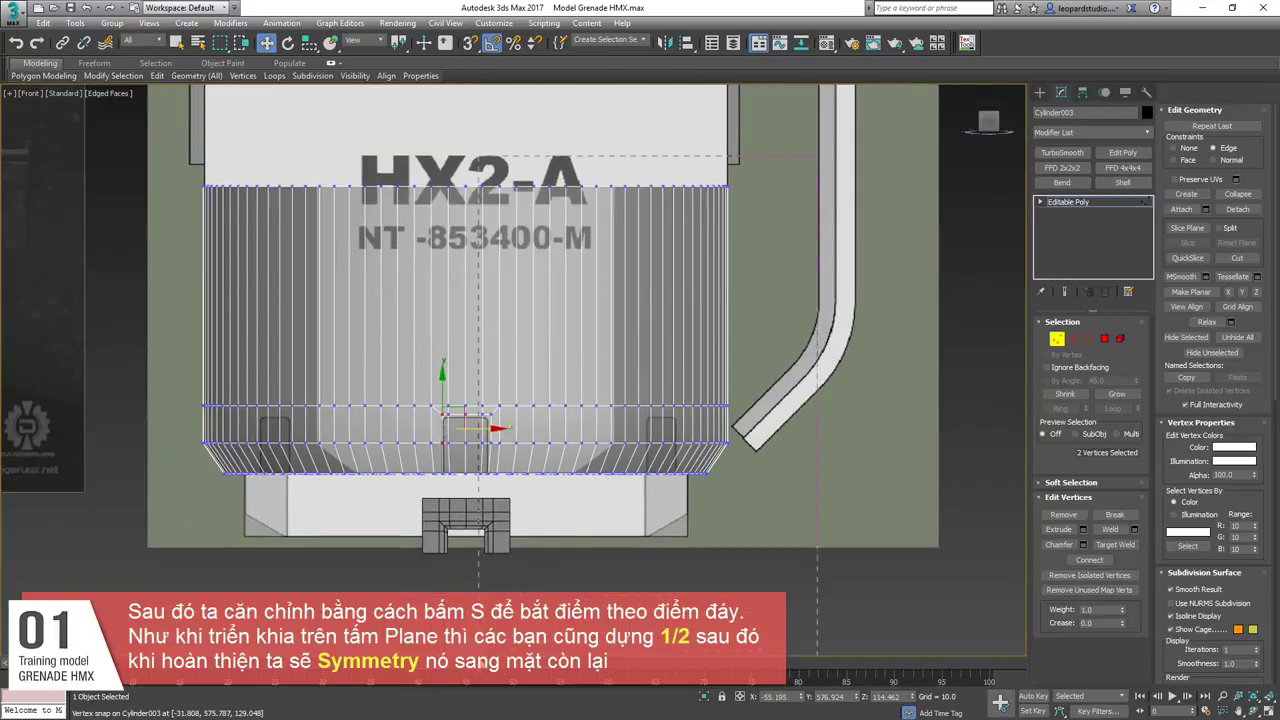
scroll(471, 392, up, 10)
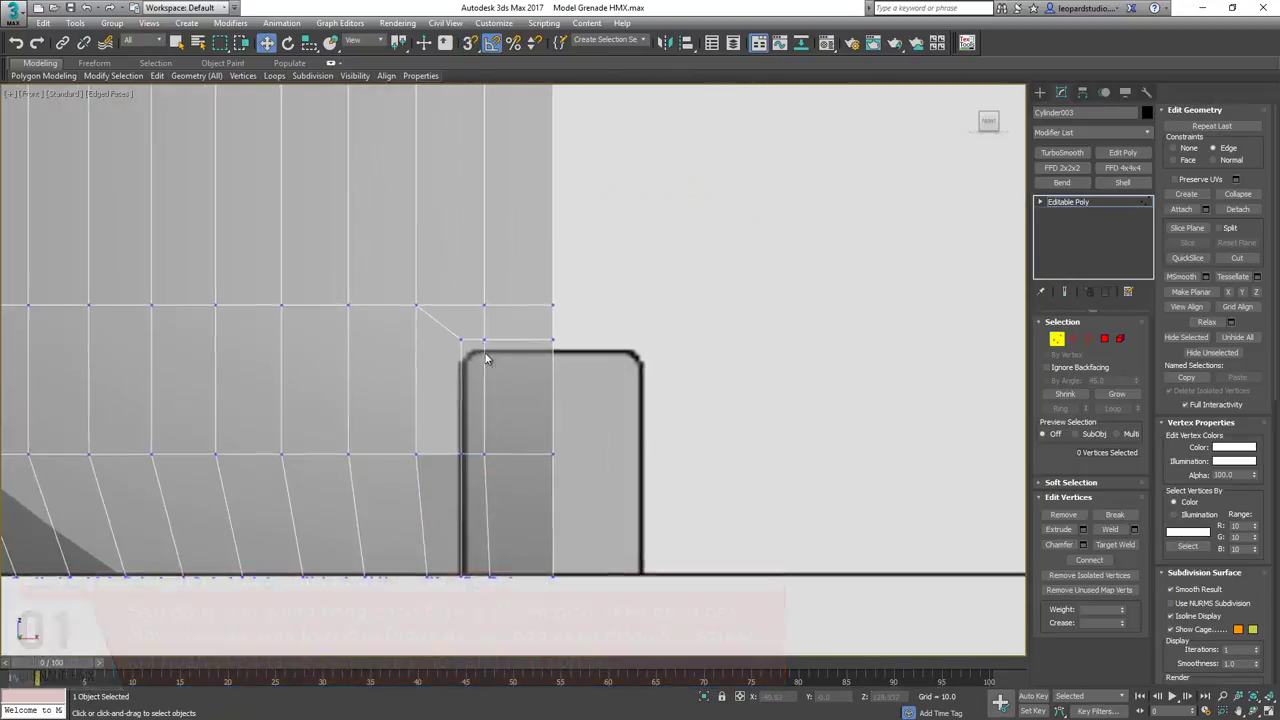
drag(426, 367, 688, 306)
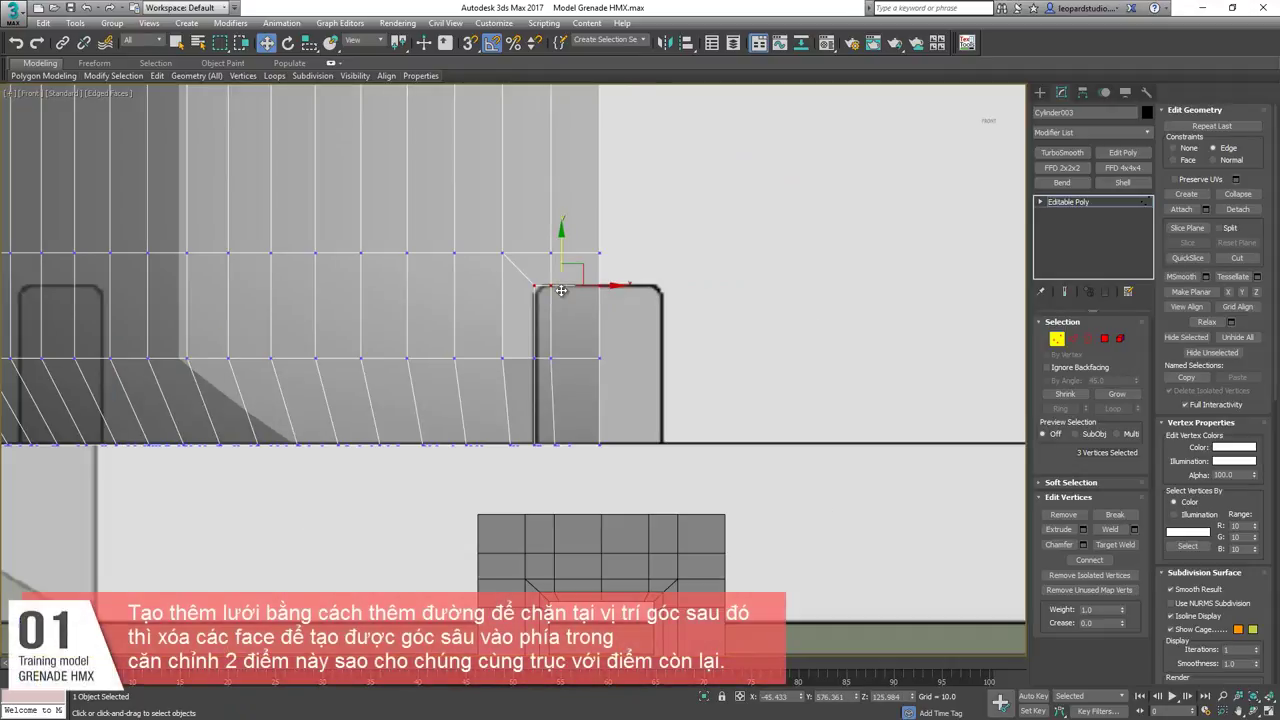
middle_drag(561, 290, 583, 311)
Connect the vertical edge ring through the notch with one segment and raise the new loop close to the notch's upper corner.
key(2)
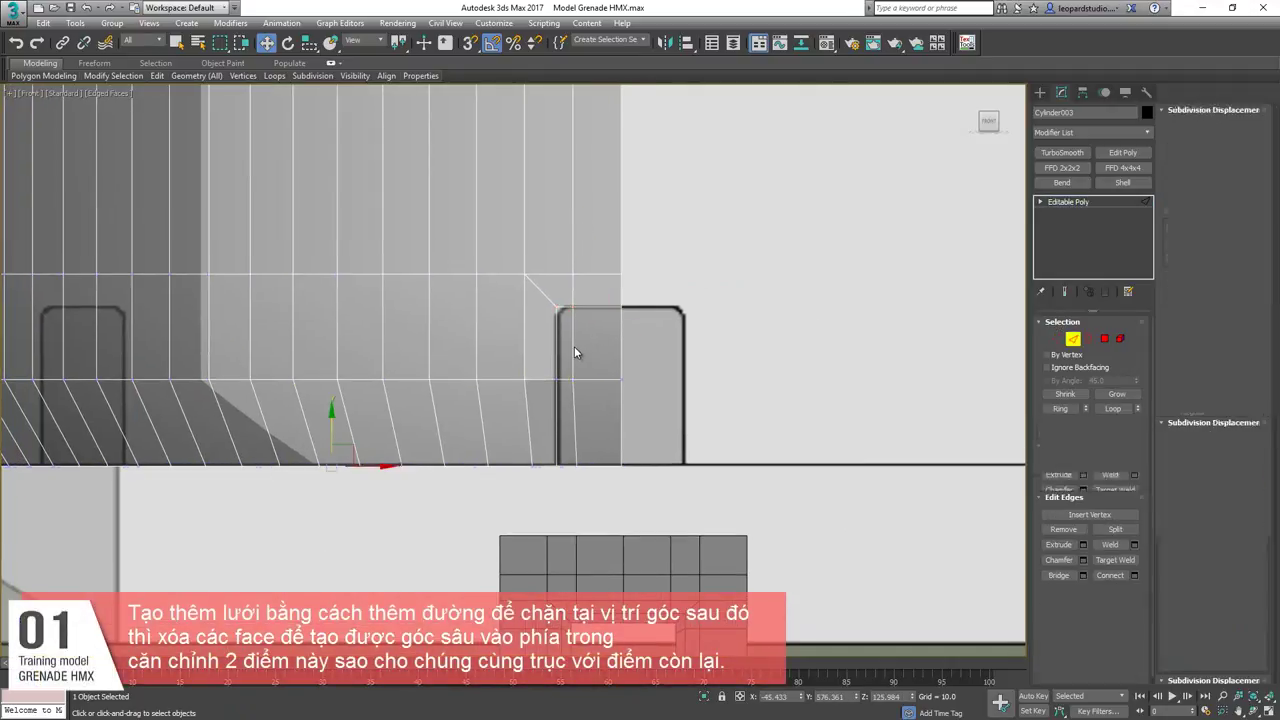
click(574, 347)
key(ctrl+shift+e)
click(515, 438)
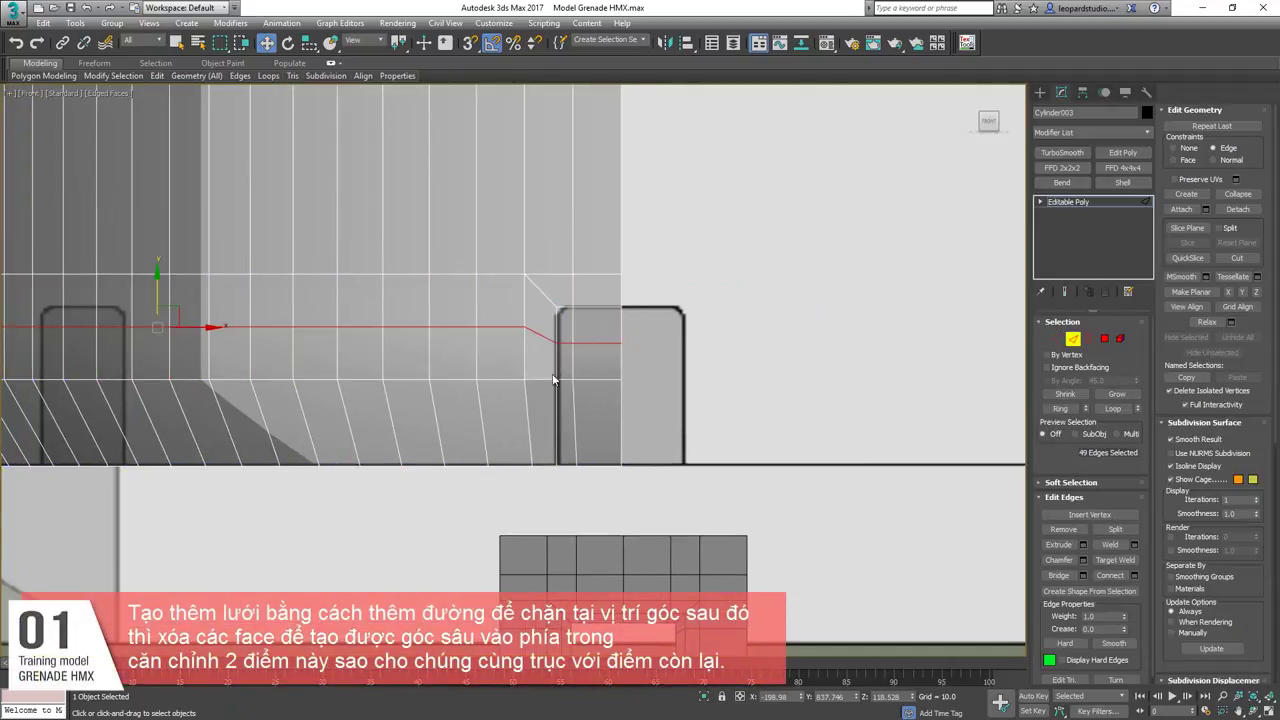
middle_drag(421, 322, 615, 397)
scroll(615, 397, down, 2)
drag(437, 379, 441, 362)
scroll(700, 408, up, 3)
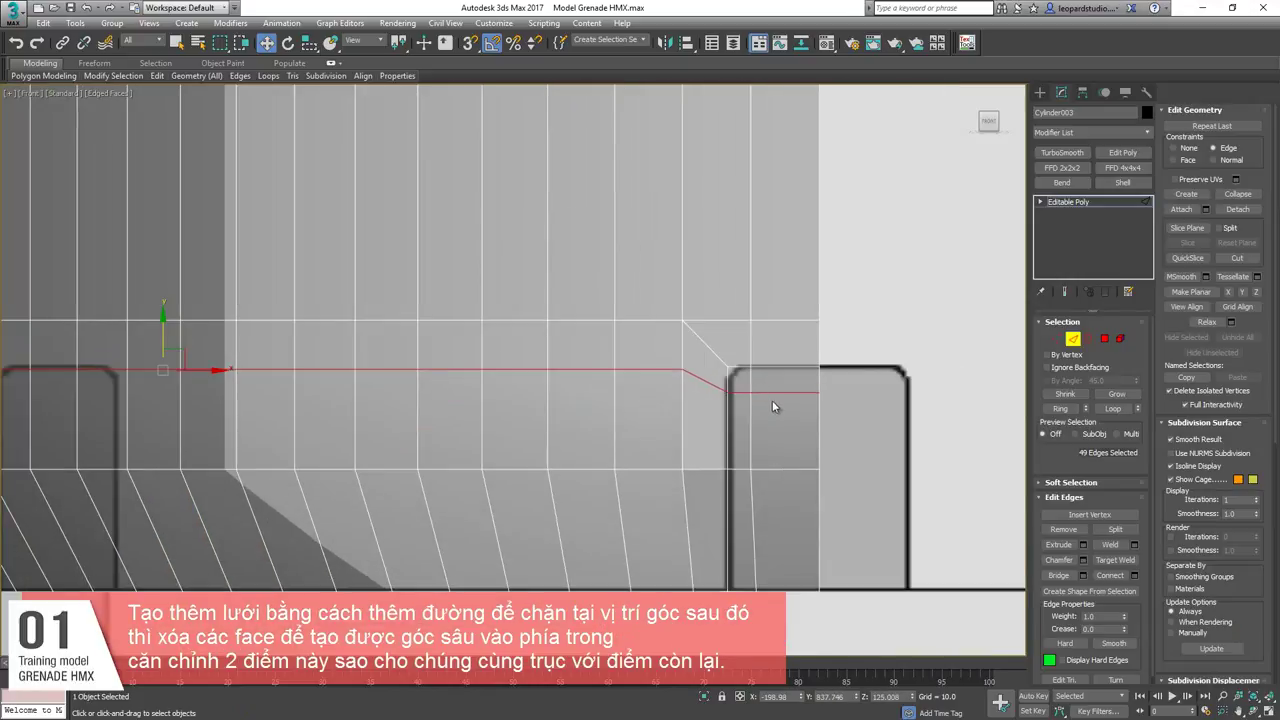
Delete the edges inside the notch outline on the wall and bevel to open the recess, keeping the strip along its top.
click(849, 403)
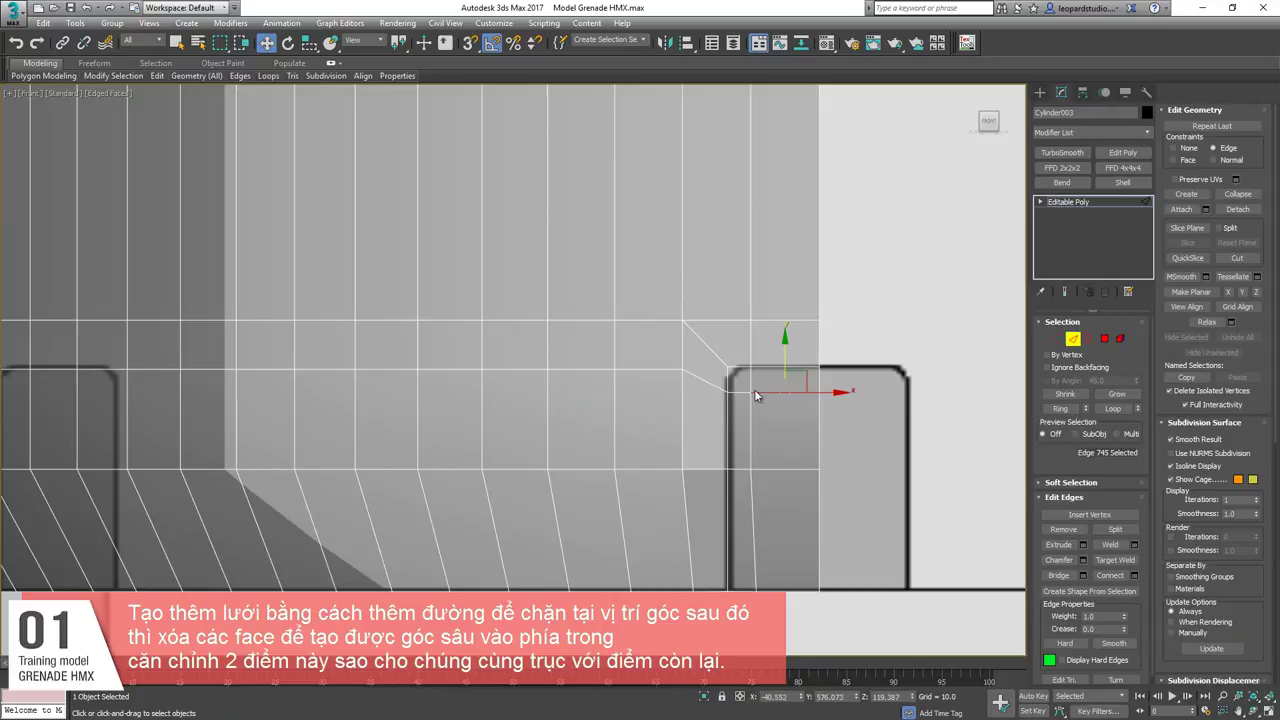
alt+middle_drag(768, 444, 765, 446)
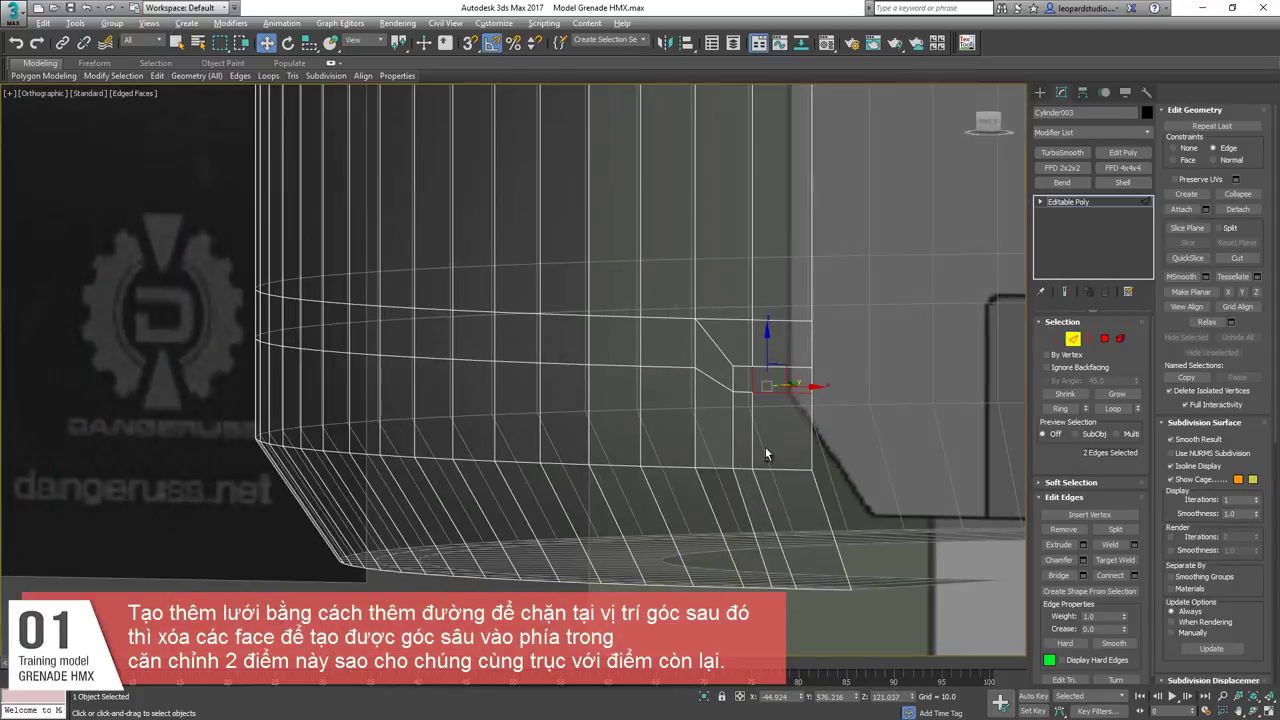
key(Delete)
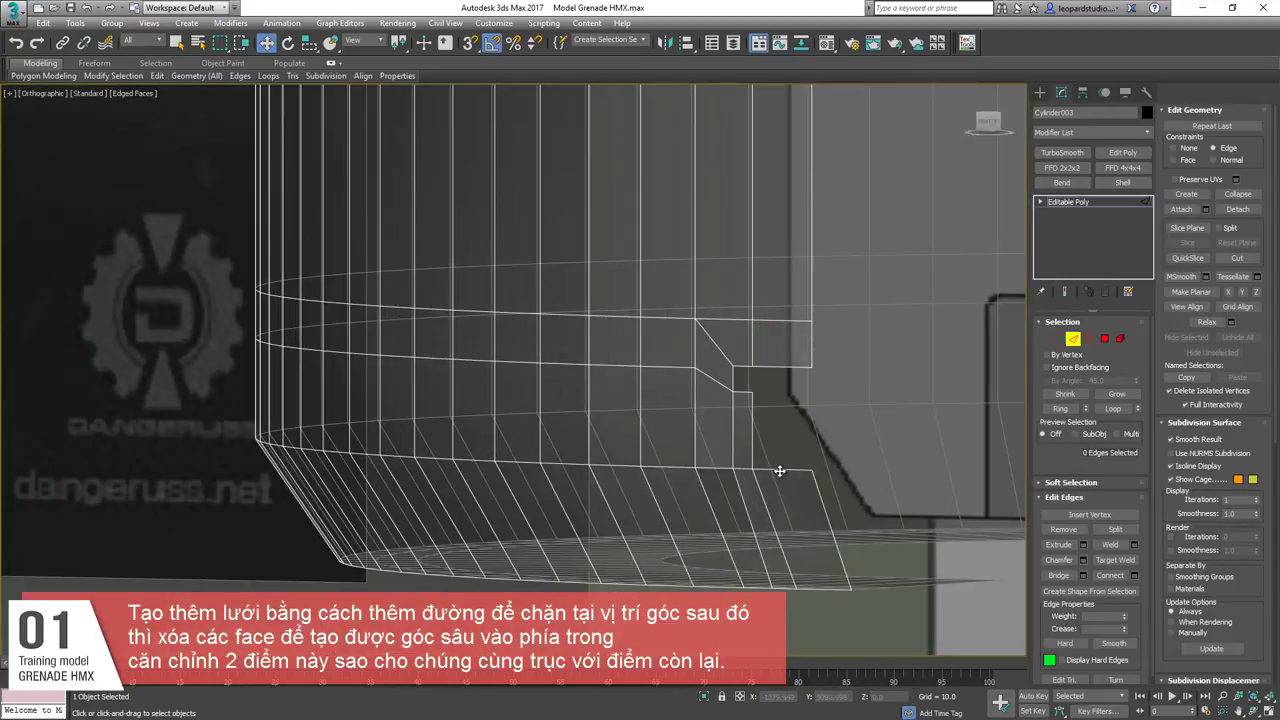
click(780, 471)
key(Delete)
click(753, 450)
key(Delete)
click(772, 521)
key(Delete)
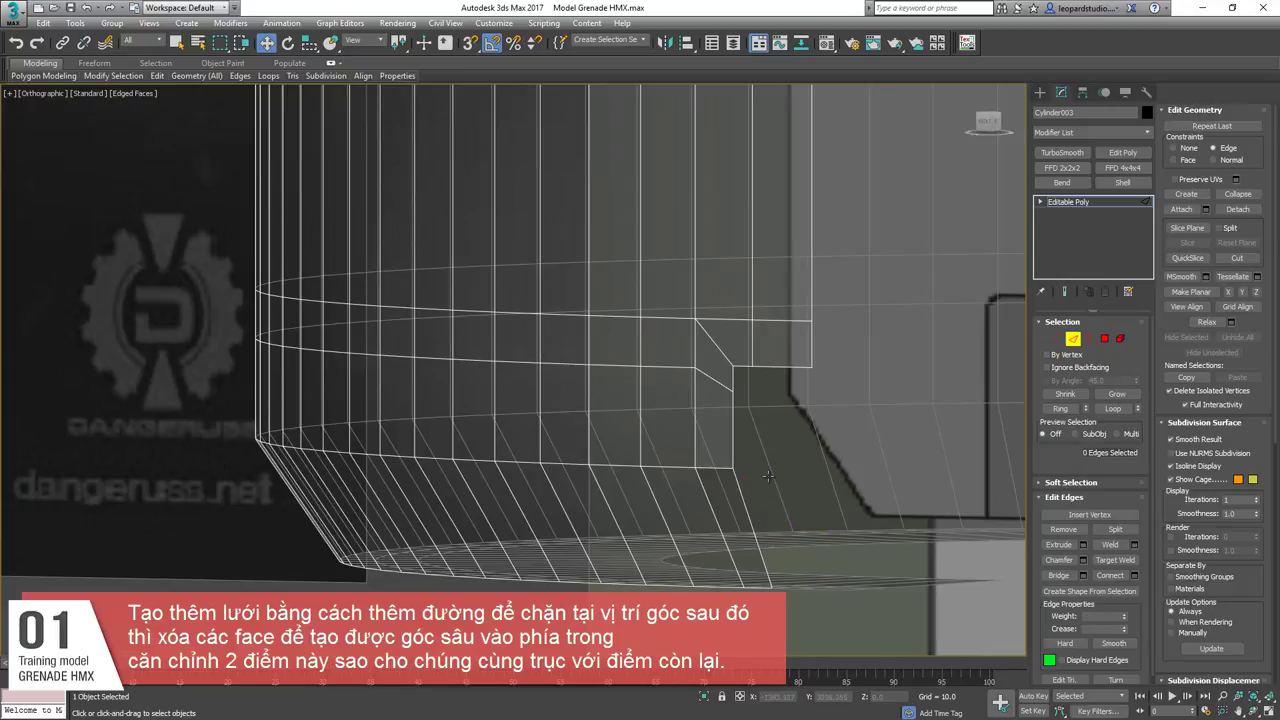
Delete the remaining edges crossing the notch on the underside ring so the opening continues beneath the body.
scroll(724, 491, down, 2)
alt+middle_drag(724, 491, 608, 289)
scroll(630, 351, up, 4)
click(596, 326)
key(Delete)
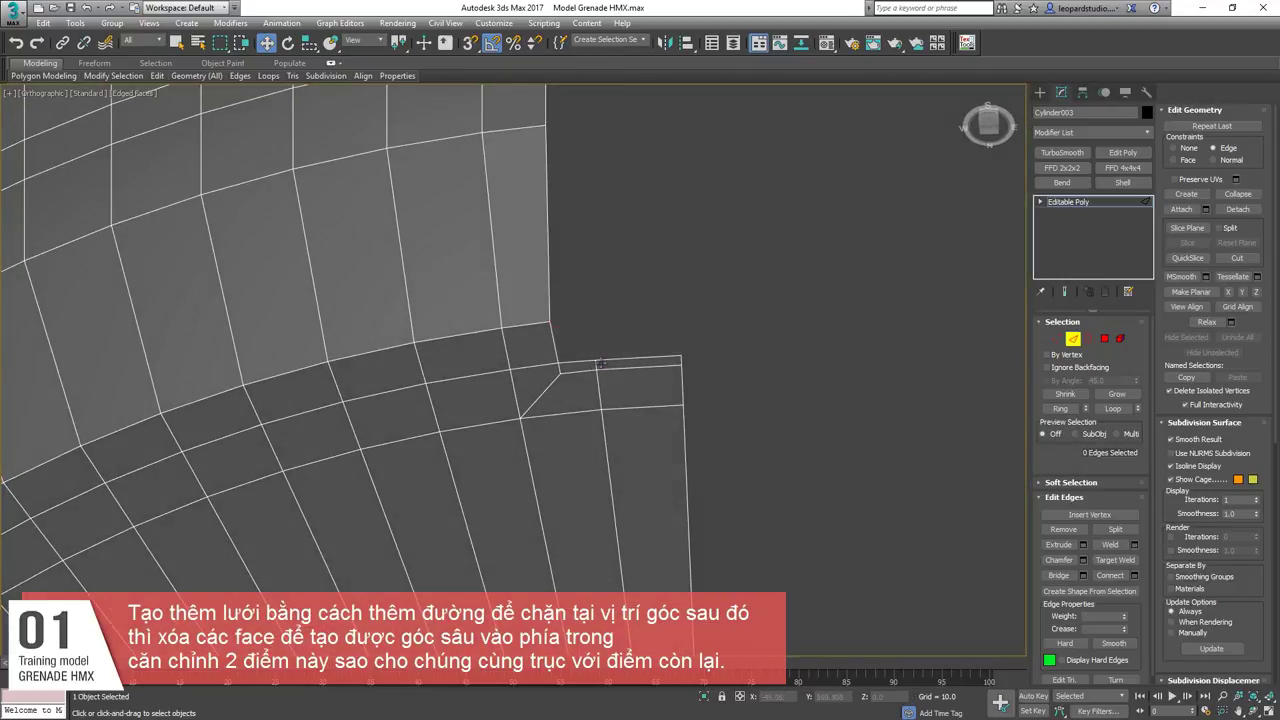
Align the vertices along the underside lip's outer edge into a straight row with vertex snapping, without the edge constraint.
click(600, 363)
alt+middle_drag(600, 363, 660, 346)
scroll(660, 346, up, 3)
key(1)
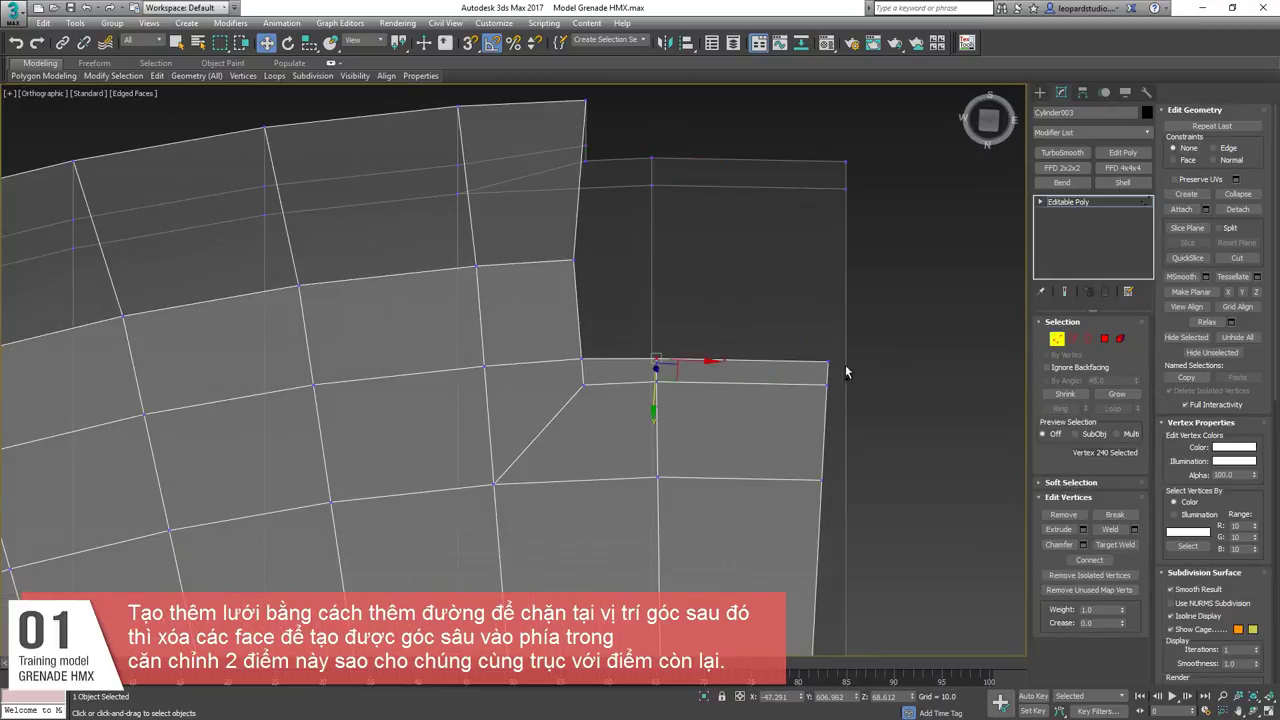
alt+middle_drag(806, 381, 727, 405)
click(656, 359)
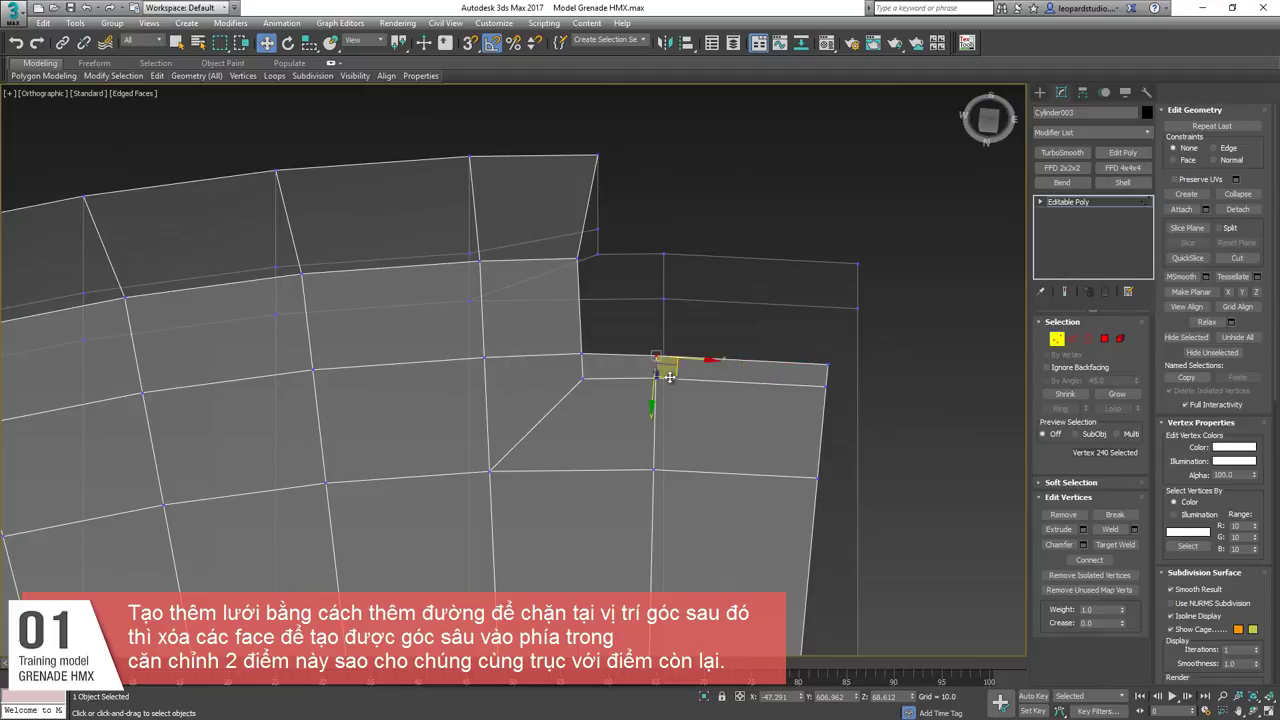
key(s)
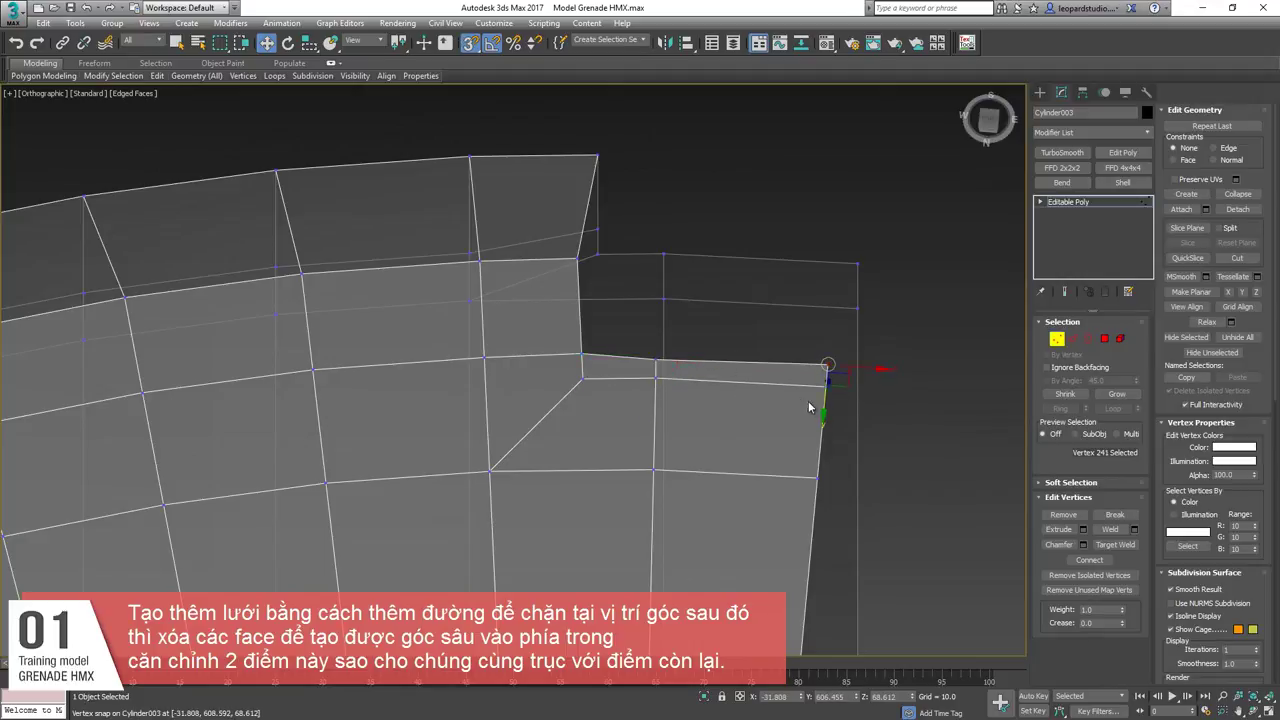
drag(823, 407, 663, 387)
key(s)
Snap the vertices of the underside lip's inner edge row into one straight line.
key(2)
click(721, 382)
key(1)
click(655, 378)
key(s)
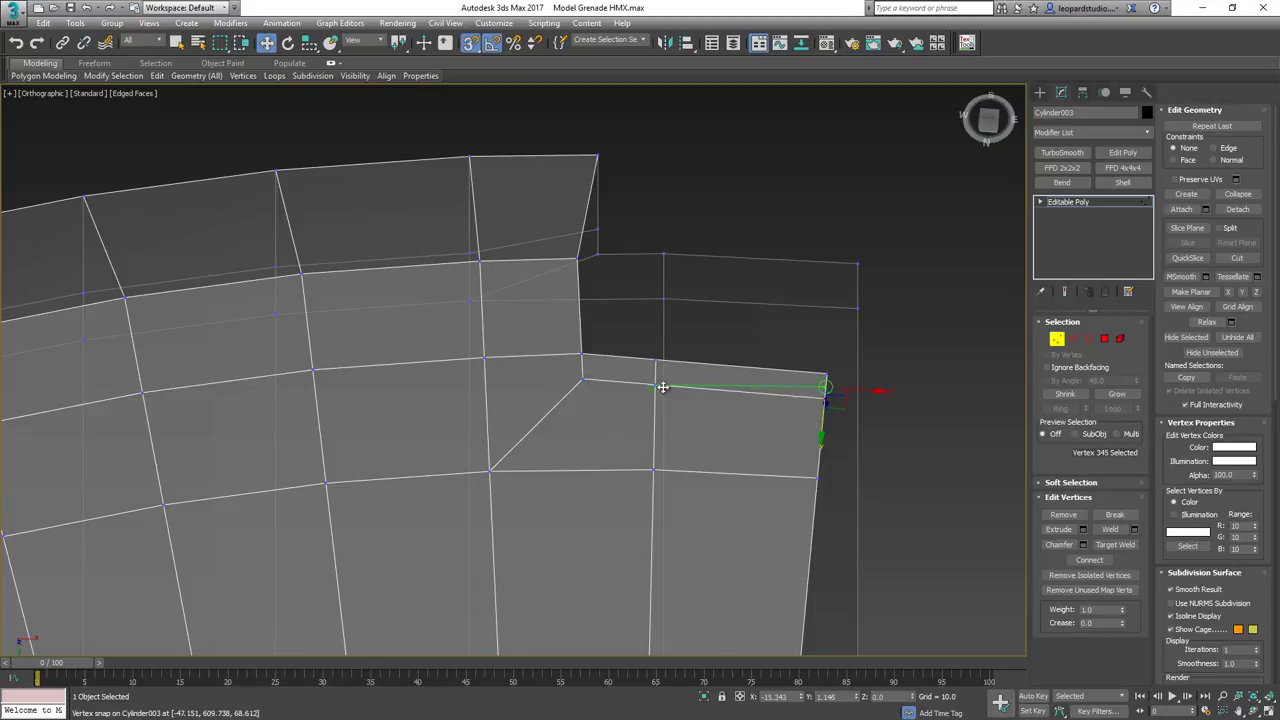
Move the two edges of the lip's inner row slightly farther from its outer edge along Y.
key(2)
double_click(644, 381)
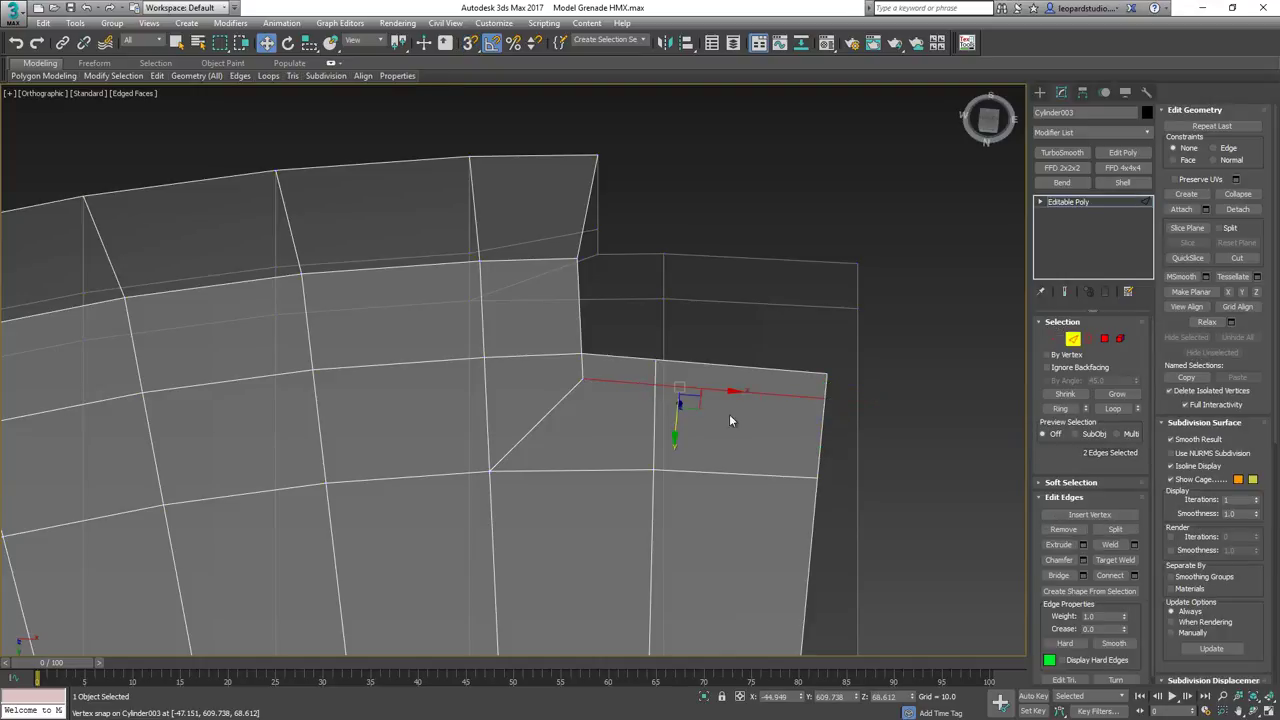
alt+middle_drag(688, 436, 664, 467)
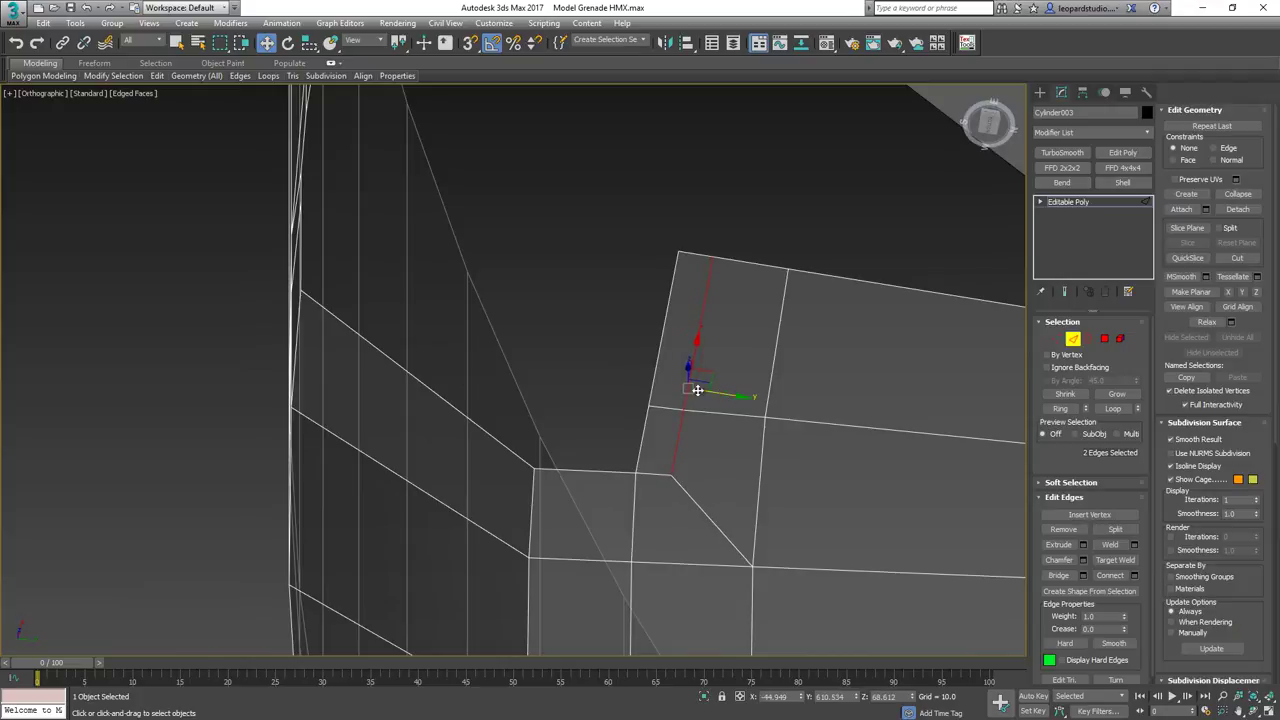
alt+middle_drag(697, 390, 736, 450)
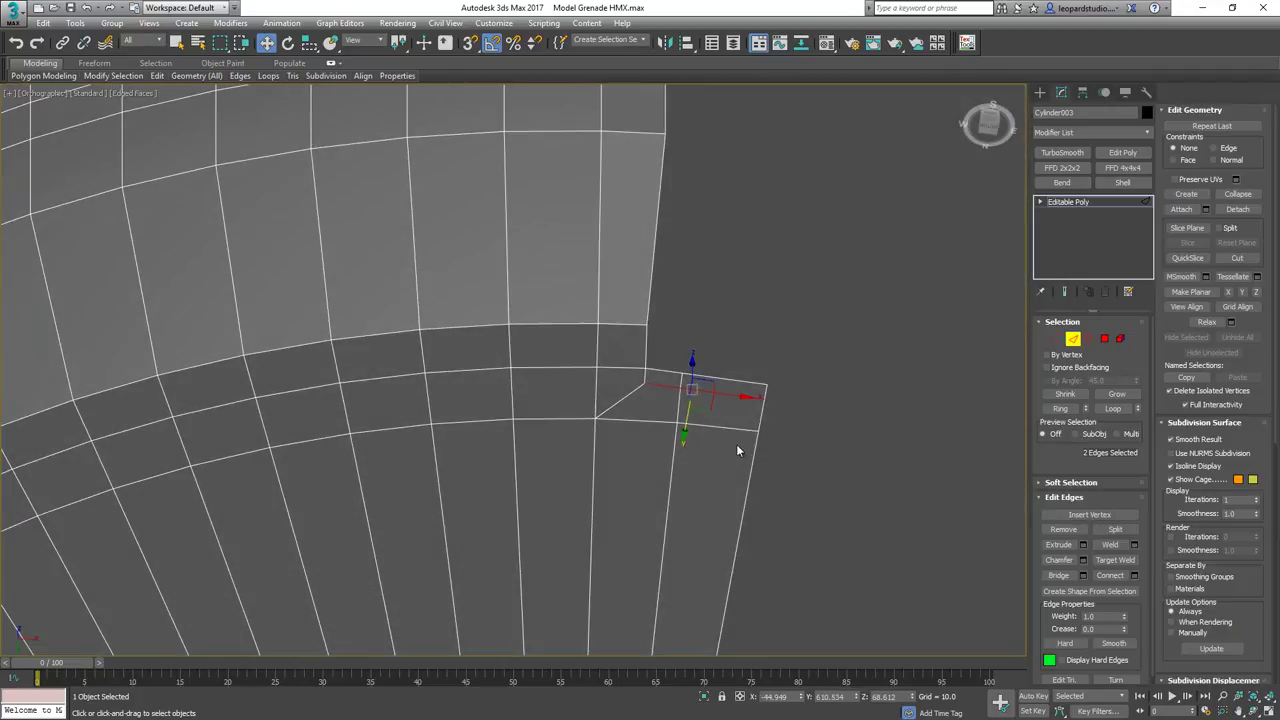
Connect the seven edges crossing the border strip beside and above the notch with one new support loop.
scroll(620, 340, down, 2)
middle_drag(620, 340, 651, 425)
scroll(644, 461, up, 2)
click(646, 417)
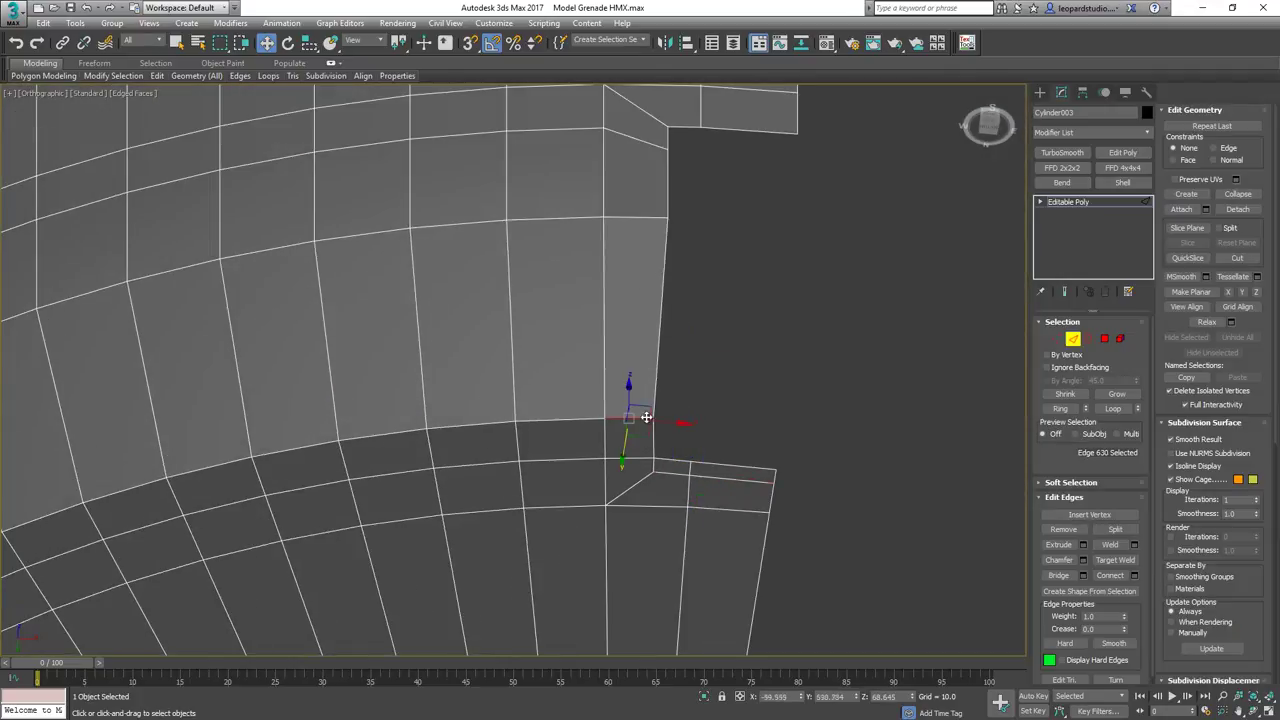
ctrl+click(642, 458)
middle_drag(639, 239, 641, 332)
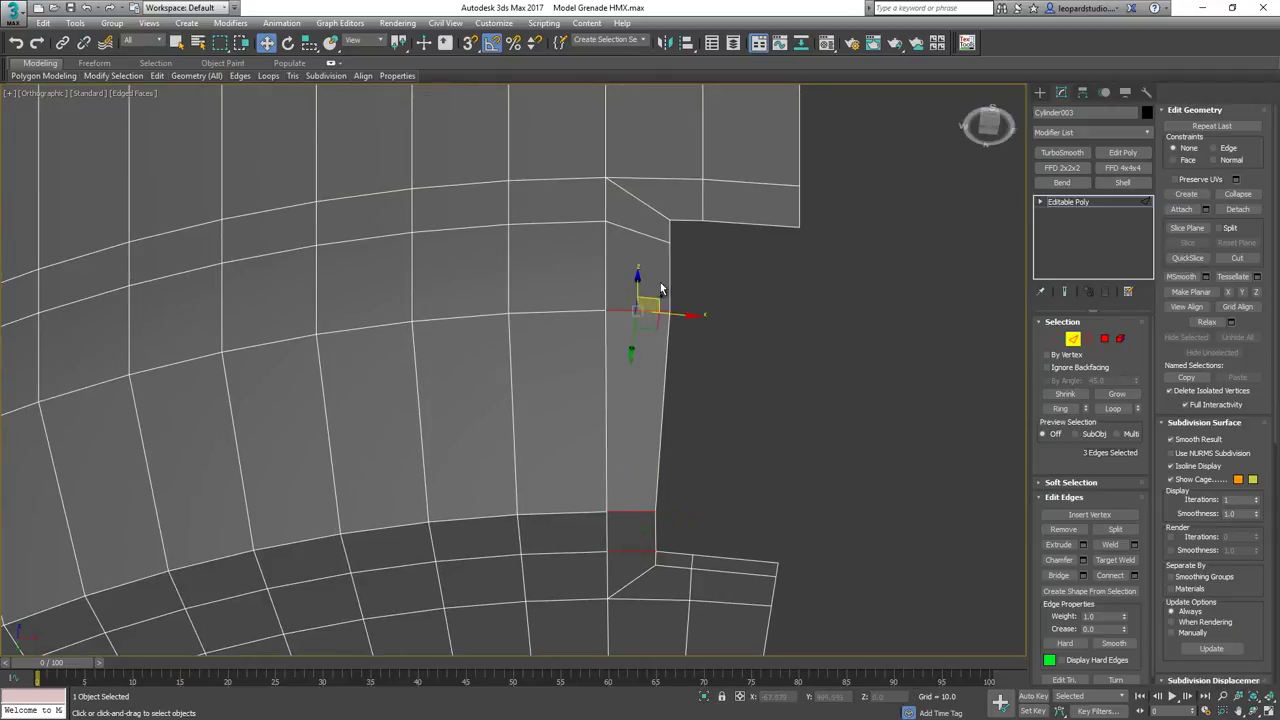
ctrl+click(649, 234)
ctrl+click(668, 219)
ctrl+click(703, 211)
ctrl+click(799, 215)
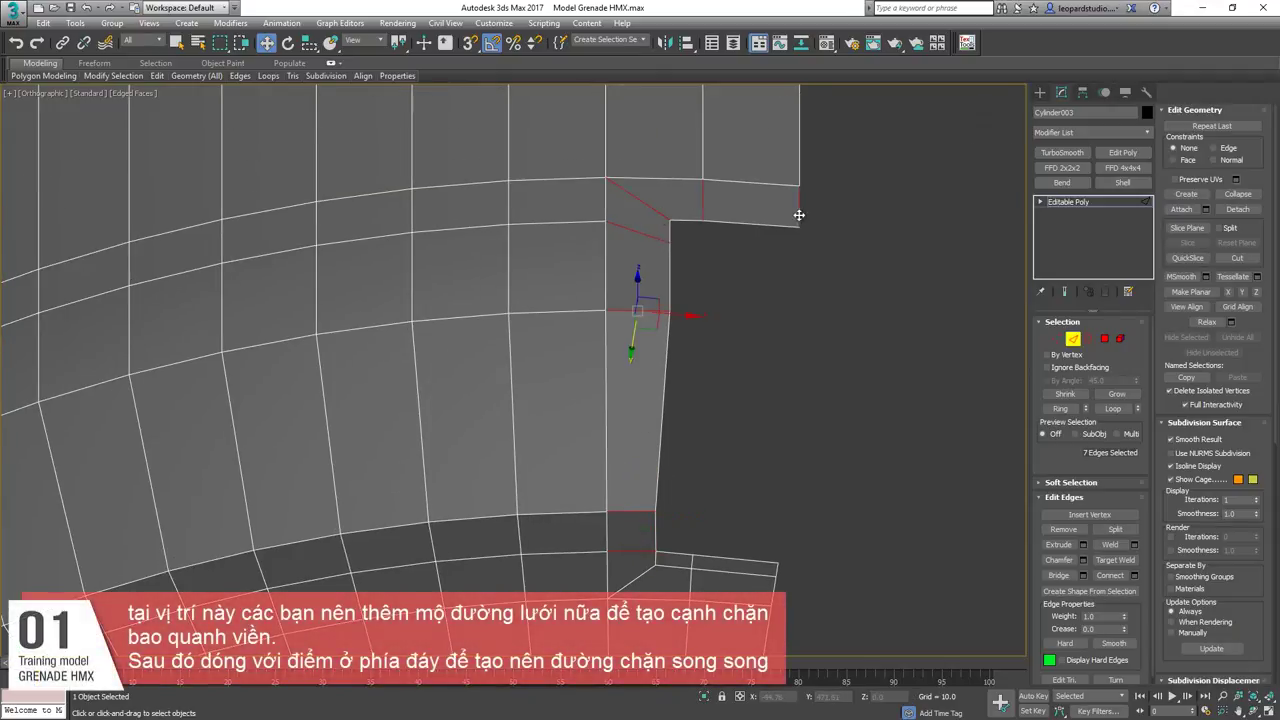
right_click(799, 215)
click(714, 284)
click(521, 437)
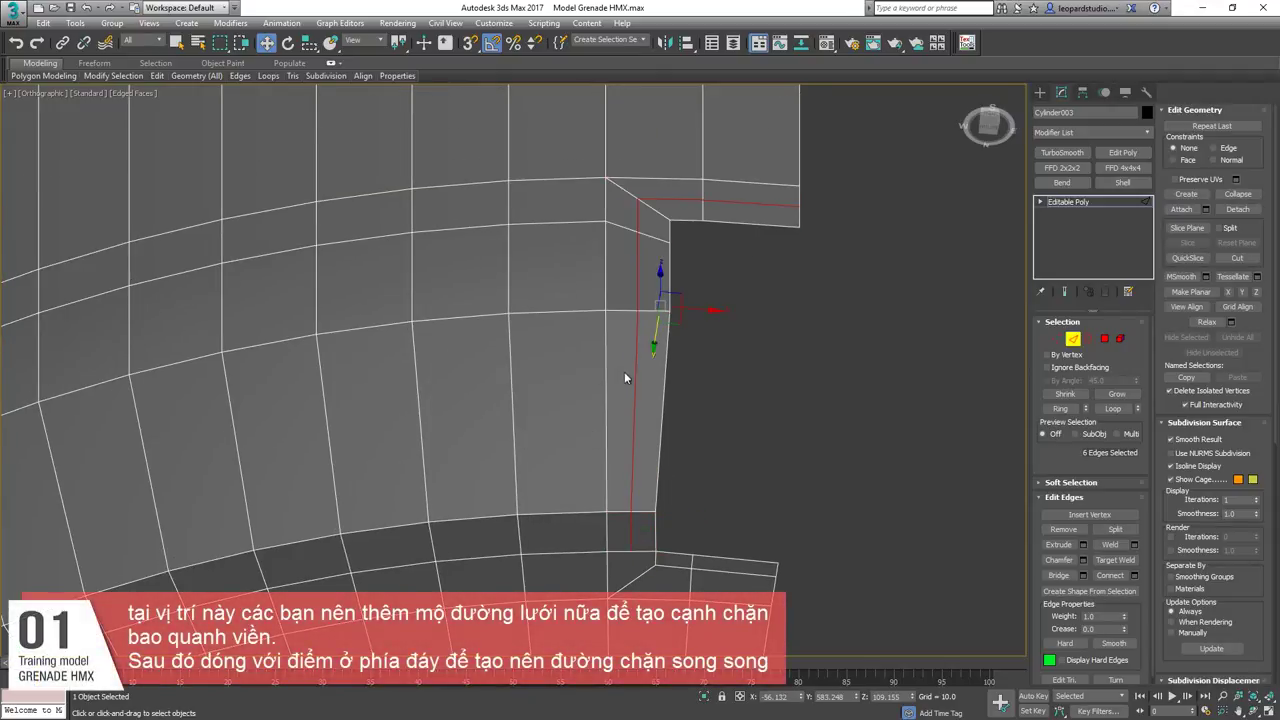
Lower the support loop's two horizontal edges closer to the notch's top edge, using the Edge constraint.
scroll(614, 255, down, 2)
key(f)
scroll(586, 372, up, 8)
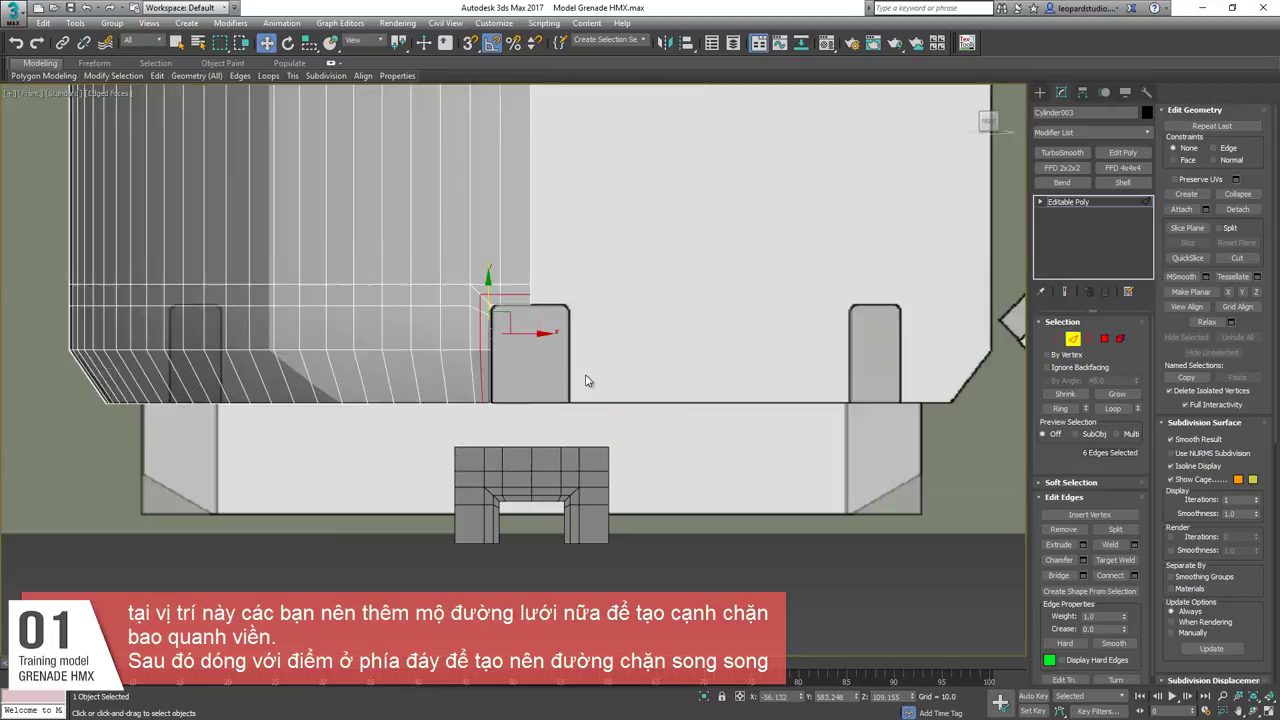
click(678, 270)
ctrl+click(620, 271)
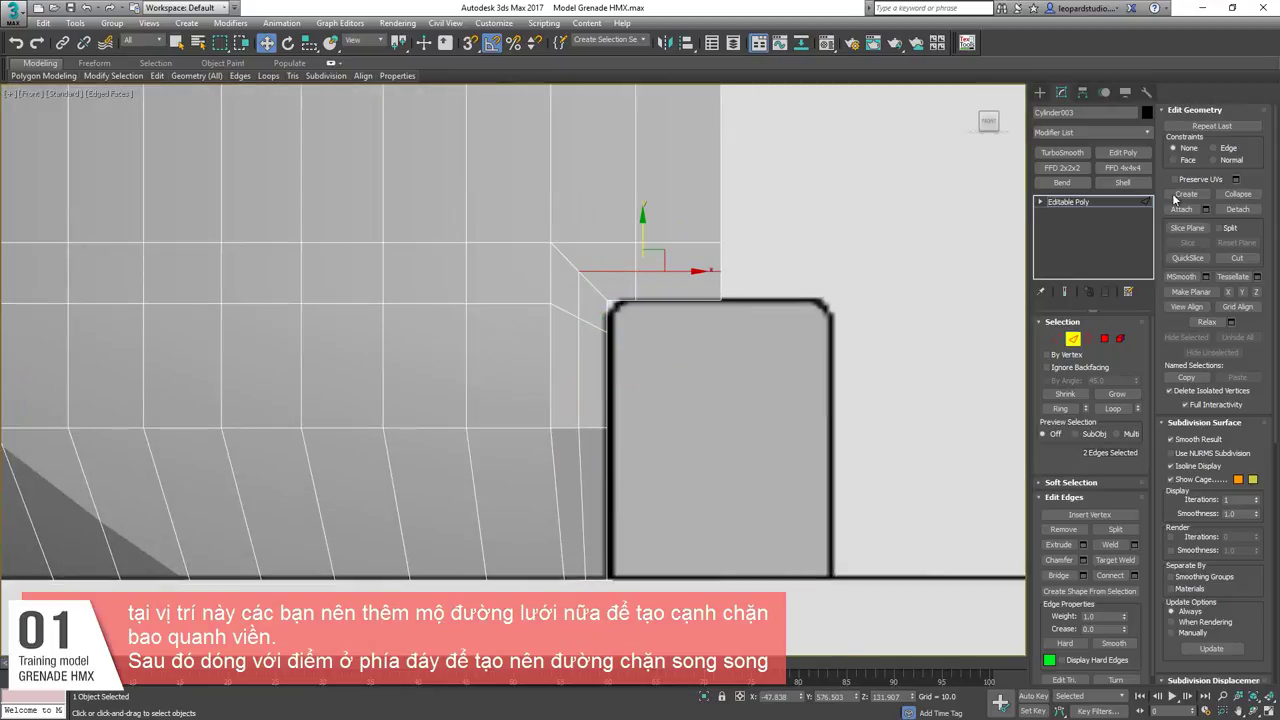
click(1222, 149)
scroll(595, 294, up, 2)
drag(790, 182, 789, 189)
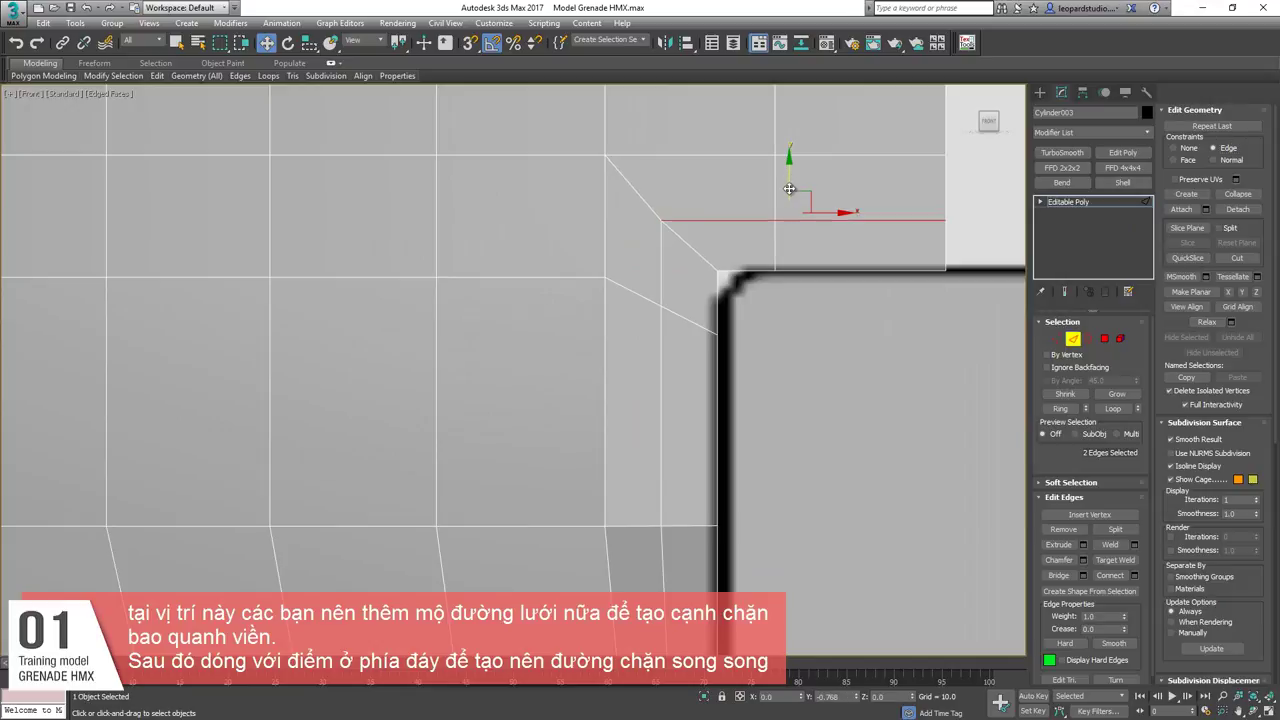
Adjust the support-loop vertex beside the notch's upper corner and lower the adjoining horizontal wall loop slightly, leaving out the corner edges.
scroll(740, 222, down, 2)
key(1)
click(684, 276)
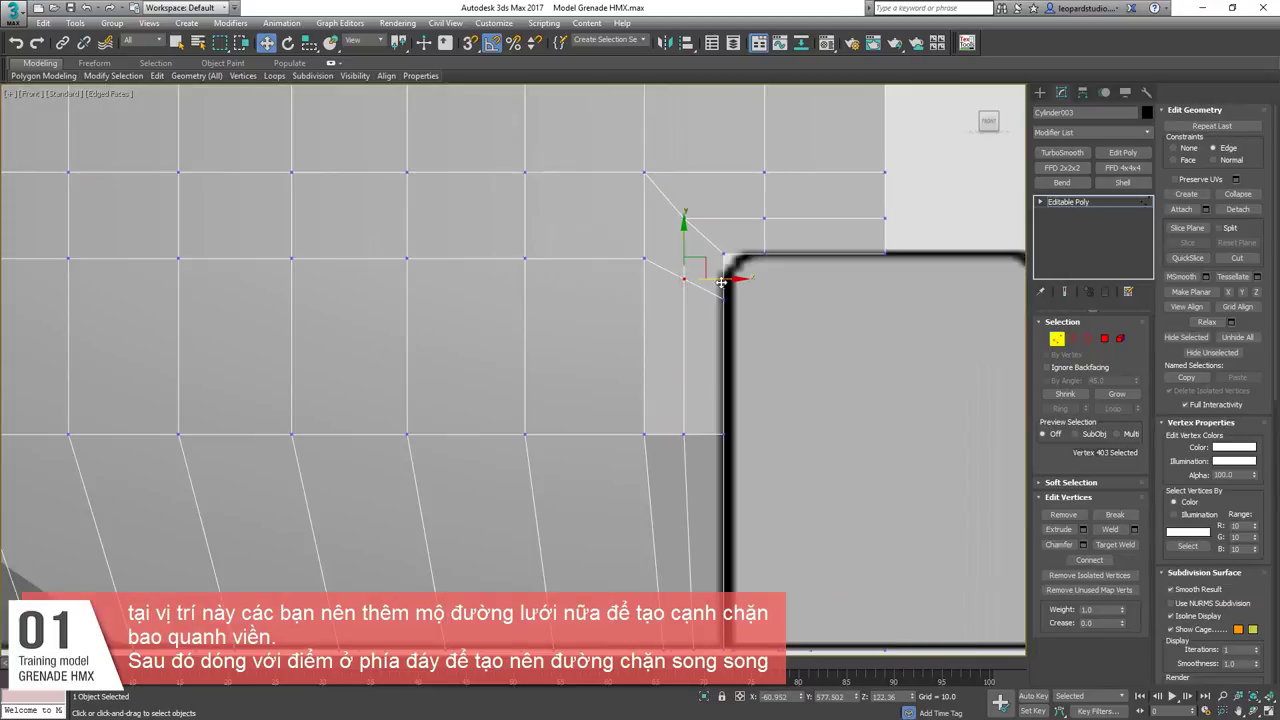
key(s)
key(2)
double_click(677, 276)
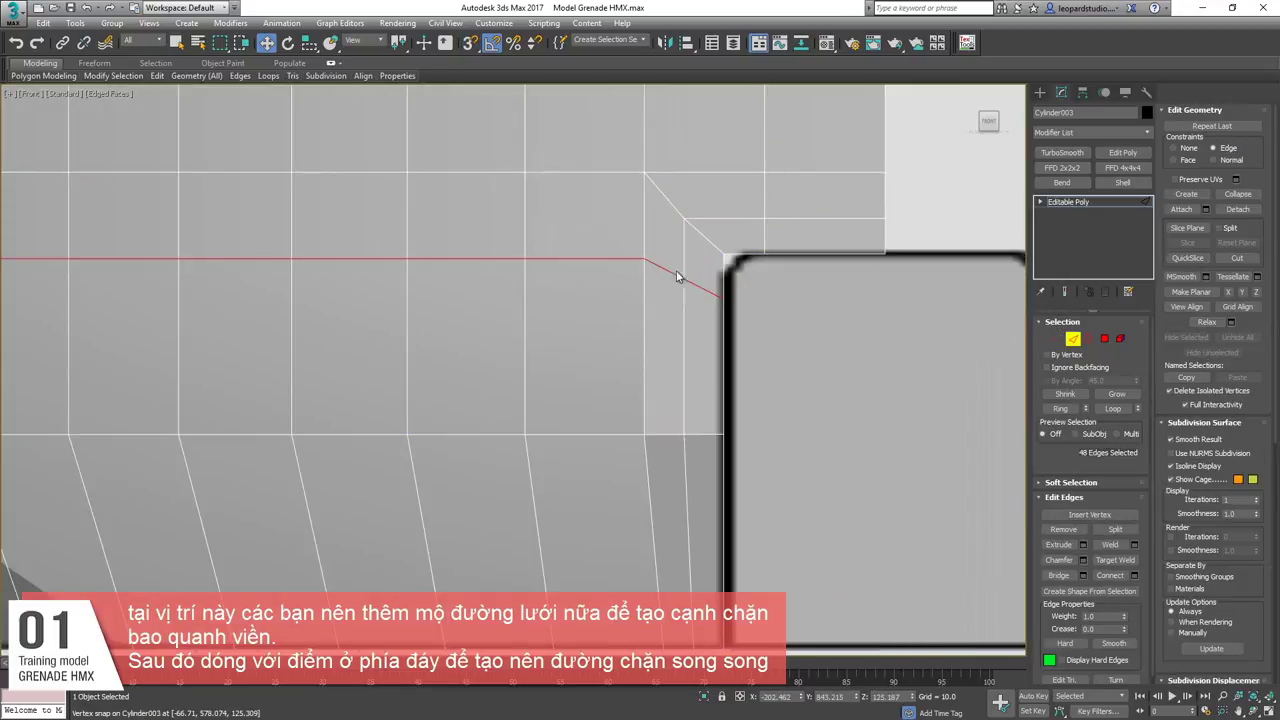
alt+drag(697, 270, 657, 247)
scroll(824, 286, down, 3)
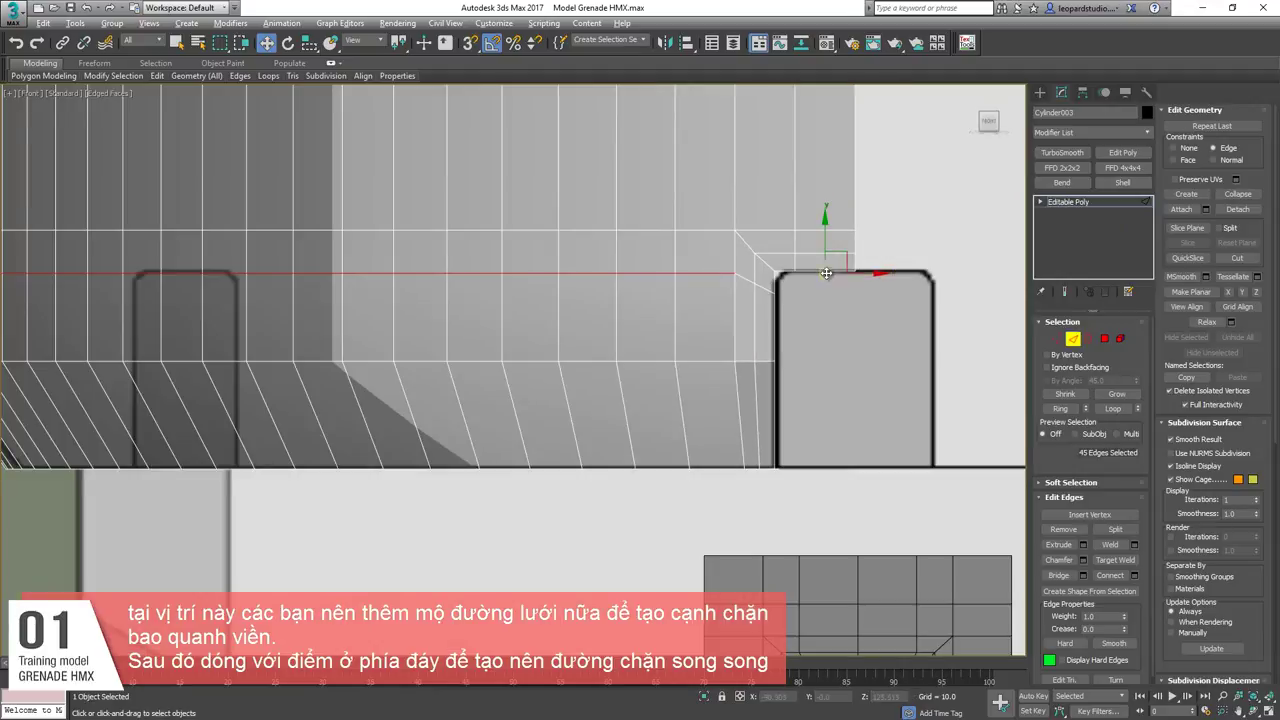
key(p)
key(f)
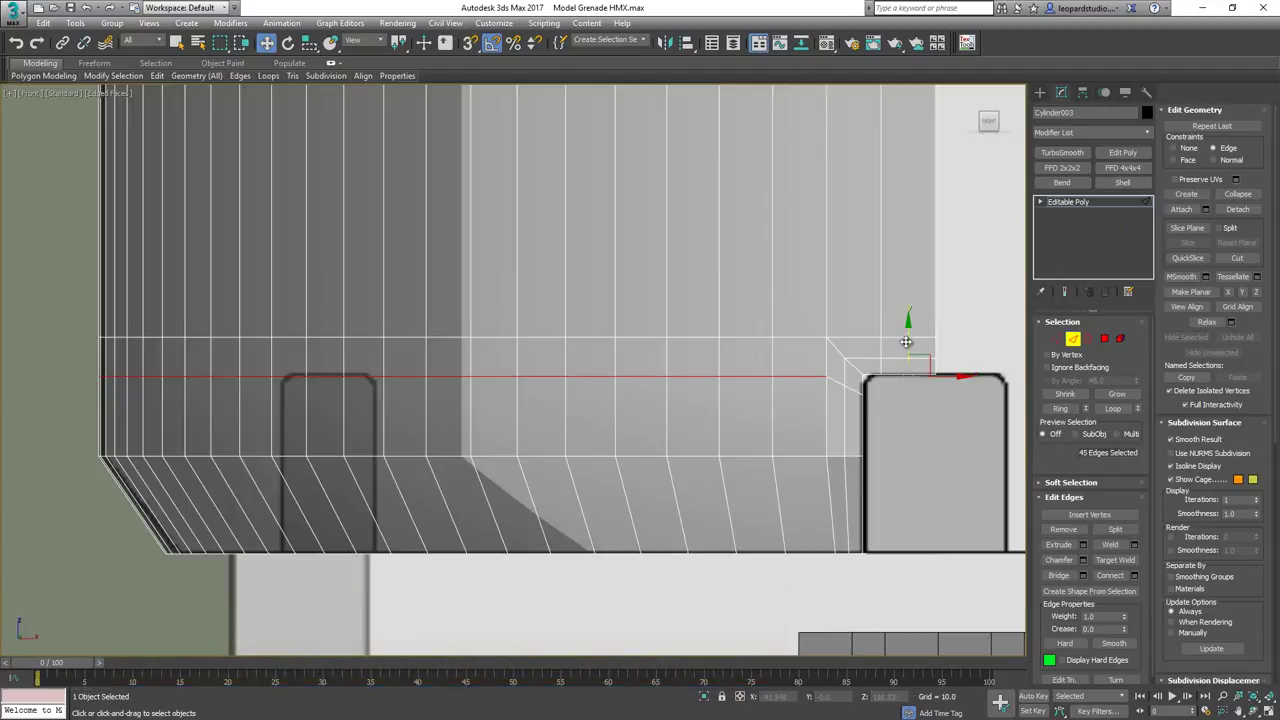
scroll(894, 349, up, 2)
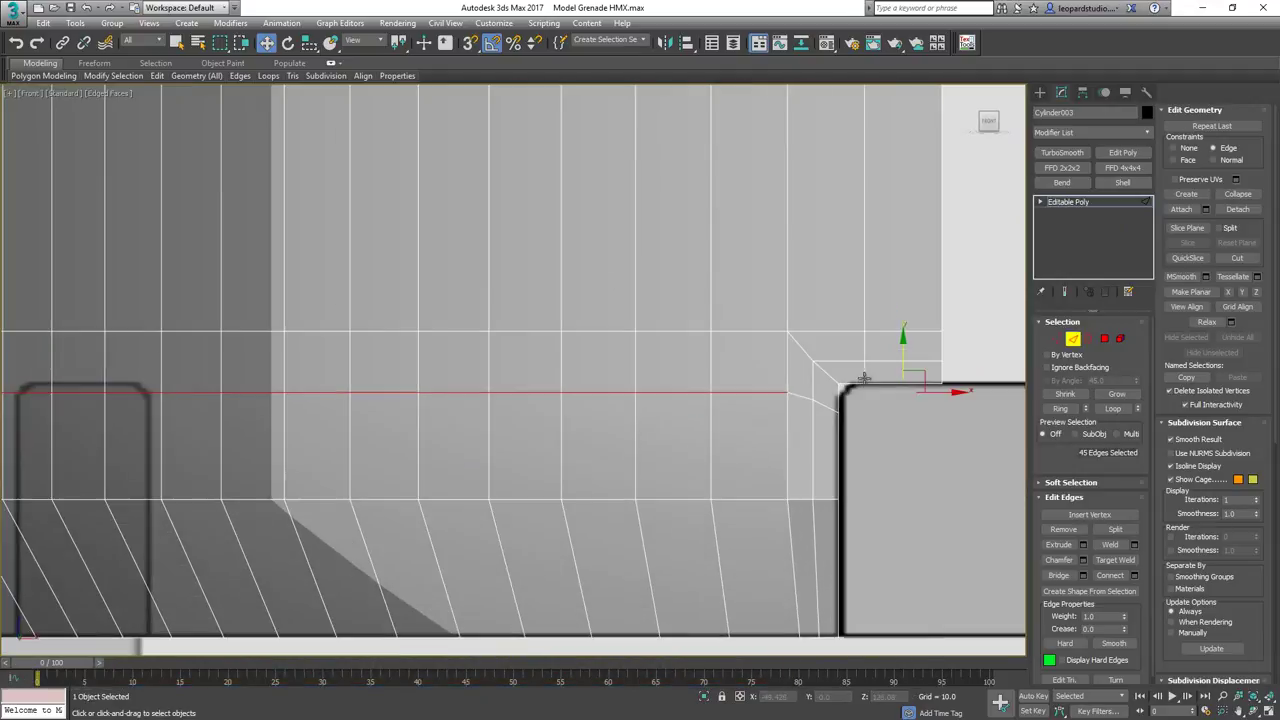
Shift the middle vertex of the support loop above the notch slightly toward the notch's corner.
key(1)
click(866, 365)
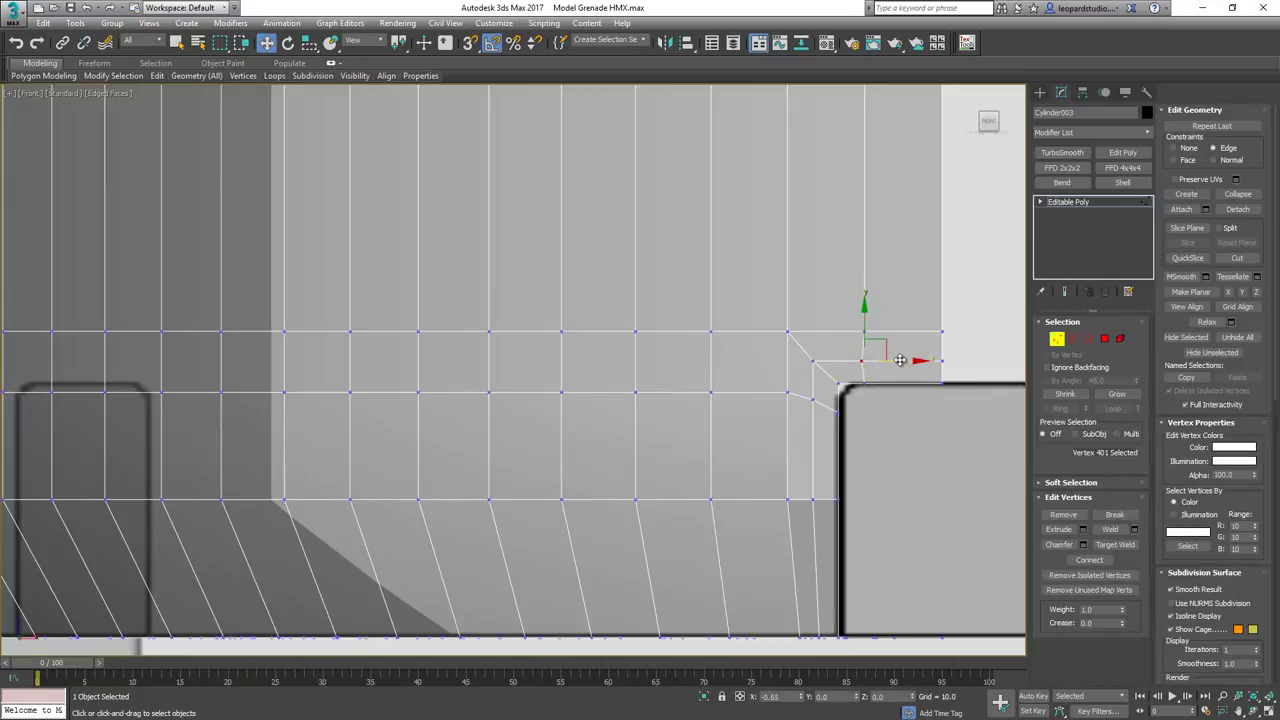
alt+middle_drag(899, 360, 827, 423)
key(f)
scroll(510, 375, up, 8)
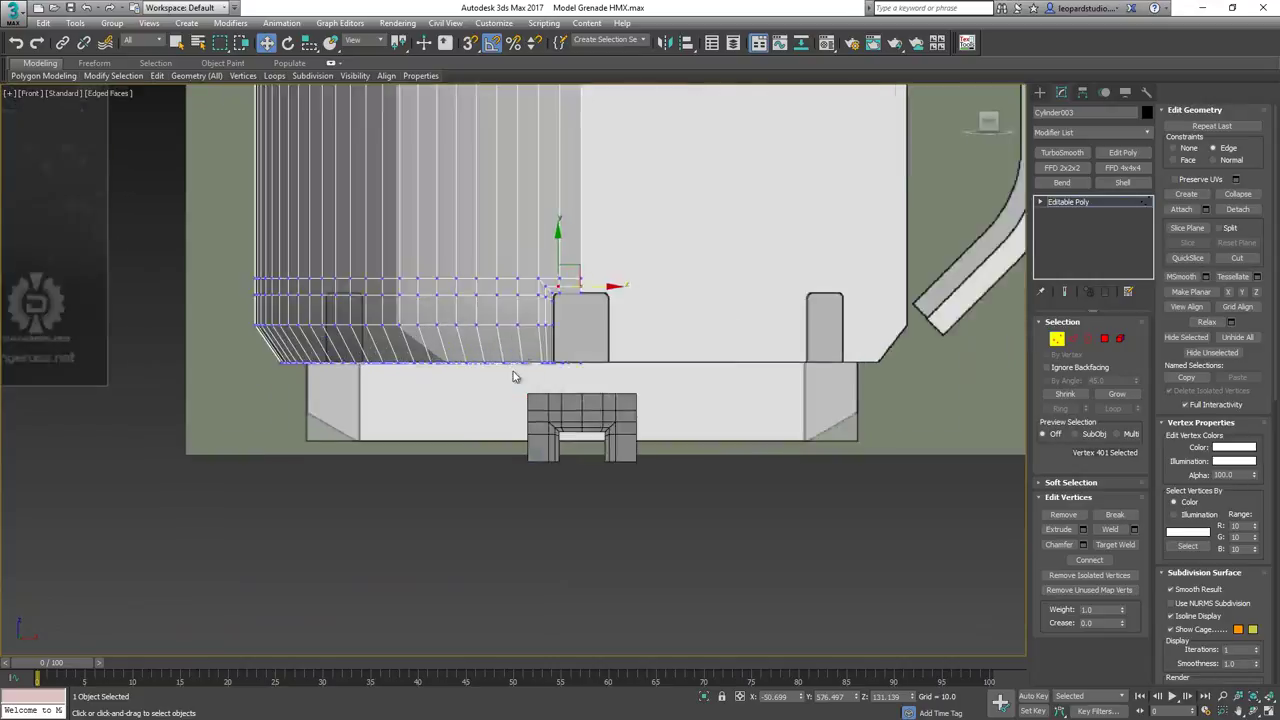
Cut the support loop into the underside corner face and connect its new vertex to the lip's inner corner vertex.
alt+middle_drag(483, 378, 556, 399)
key(alt+c)
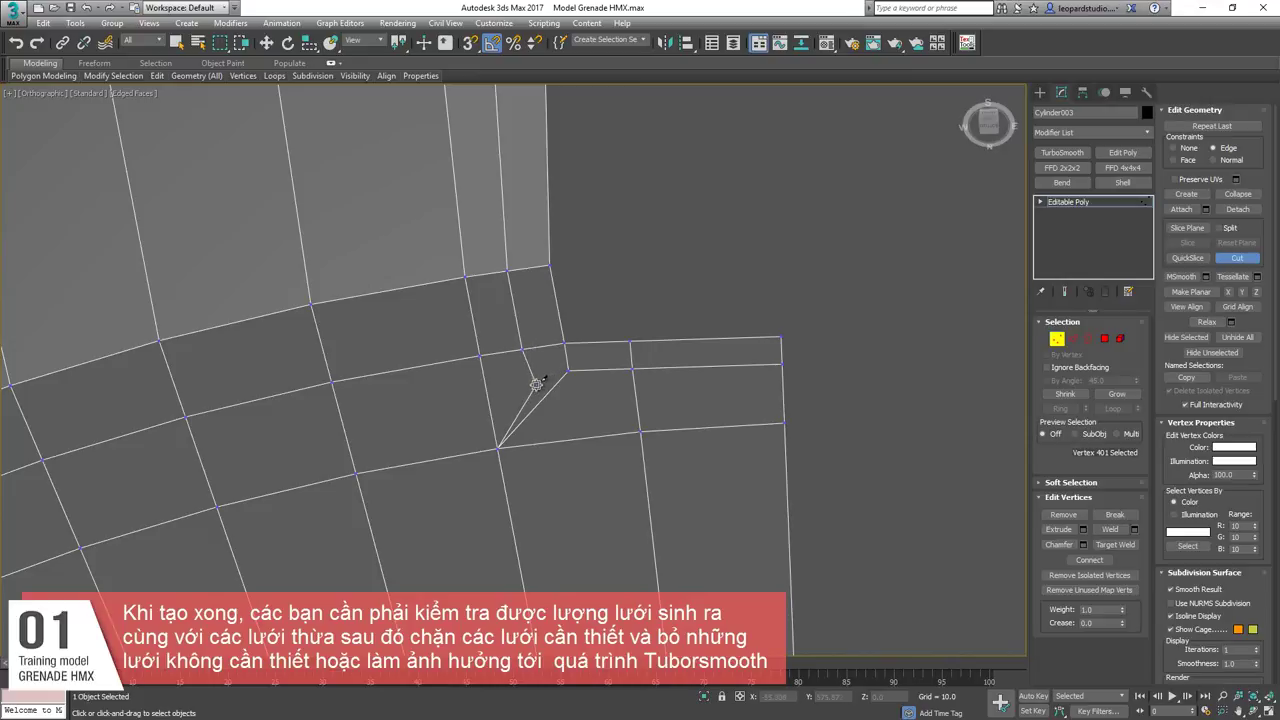
click(567, 370)
right_click(567, 368)
ctrl+click(535, 384)
key(ctrl+shift+e)
key(2)
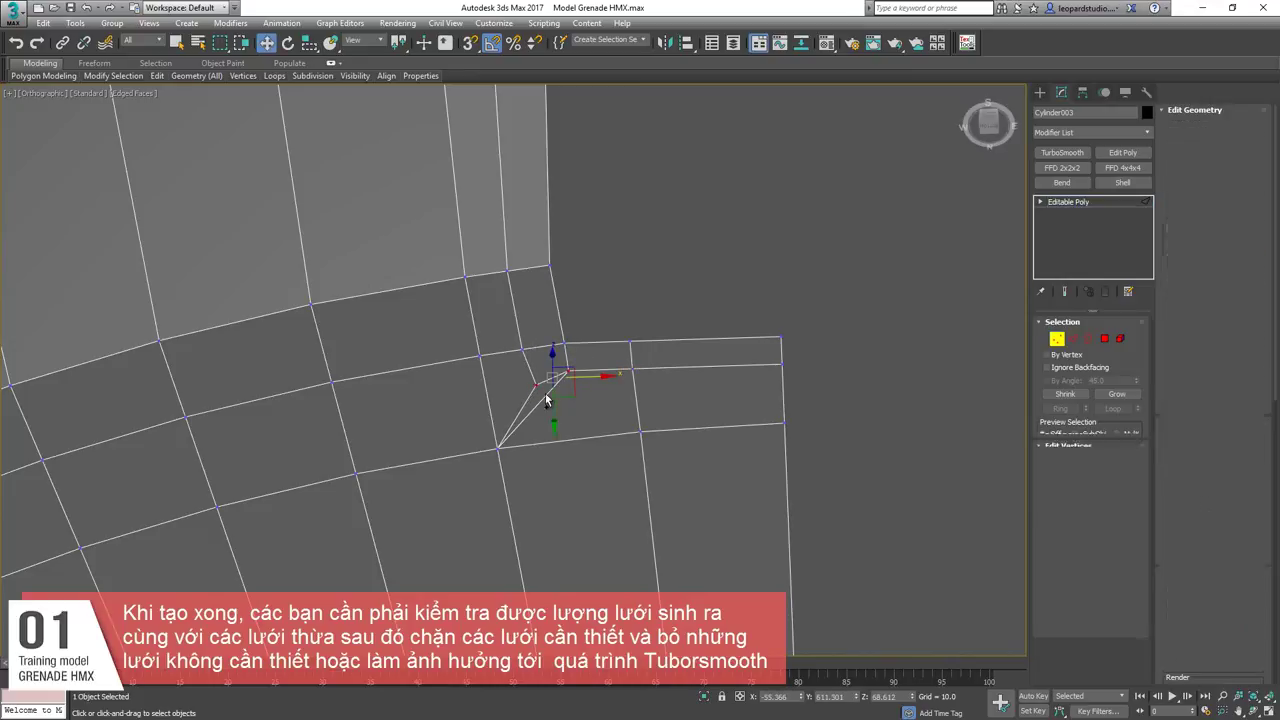
Connect the new underside vertex to the lip's outer corner vertex.
alt+middle_drag(545, 393, 539, 378)
scroll(632, 320, up, 2)
middle_drag(636, 232, 633, 293)
key(1)
ctrl+click(608, 297)
key(ctrl+shift+e)
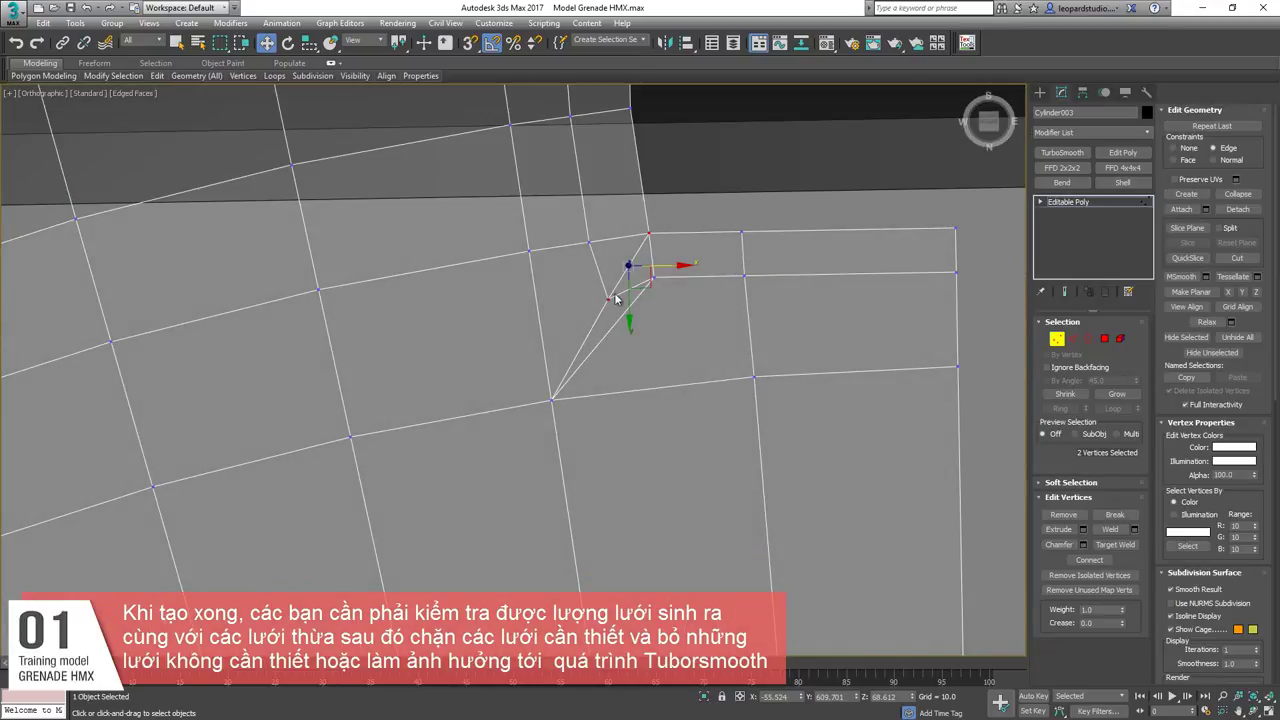
Align the new underside vertex with the lip's inner edge row, constraints set to None, and remove the leftover diagonal edge.
click(619, 321)
click(608, 299)
drag(608, 329, 600, 254)
key(s)
key(ctrl+z)
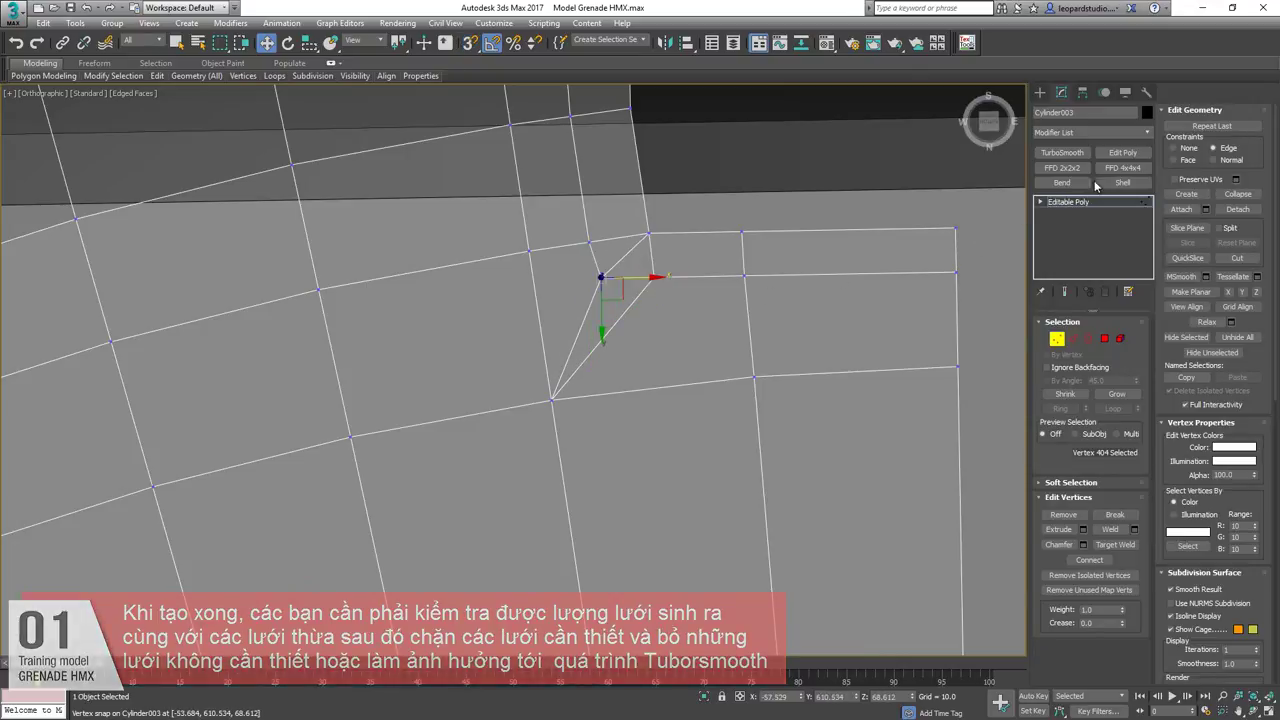
click(1187, 150)
key(s)
drag(649, 278, 596, 252)
alt+middle_drag(598, 256, 609, 295)
mouse_move(609, 291)
mouse_down()
mouse_move(643, 296)
mouse_move(621, 288)
mouse_up()
scroll(621, 288, down, 3)
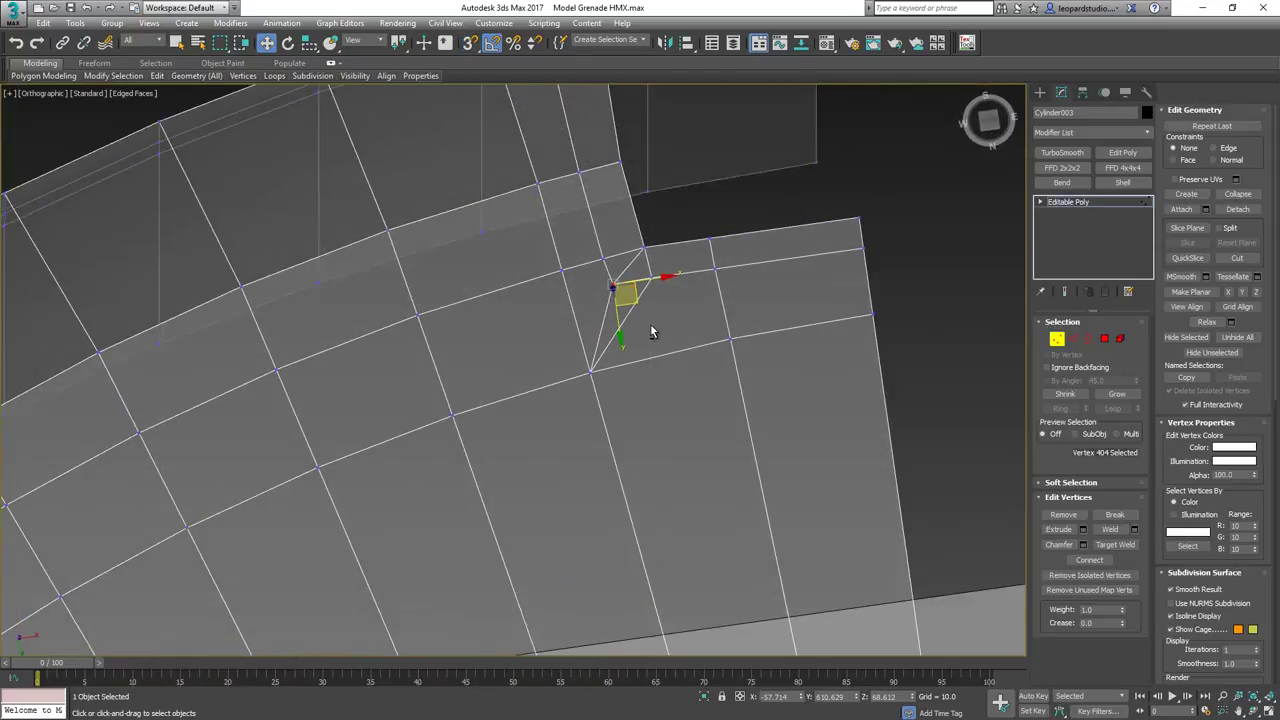
key(2)
click(623, 255)
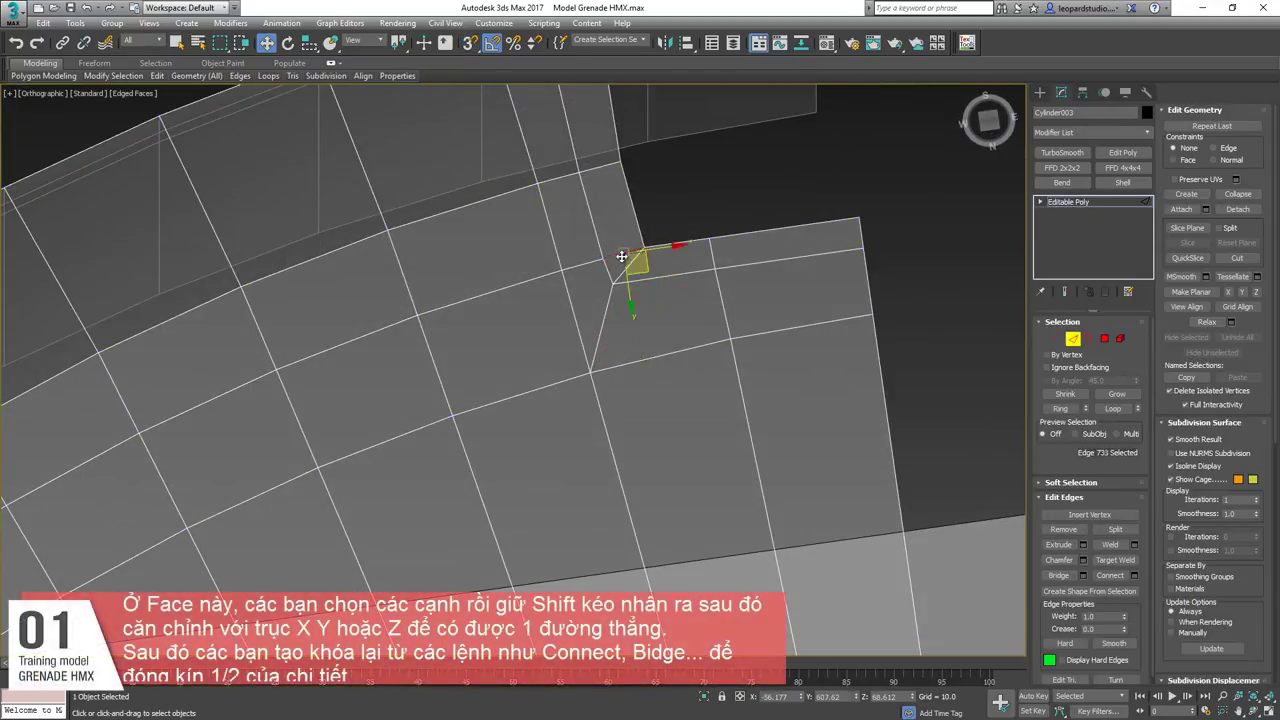
Extrude the notch's five top and side border edges inward along Y as a copy to form the recess walls.
alt+middle_drag(625, 262, 589, 443)
scroll(680, 343, down, 5)
scroll(551, 277, up, 3)
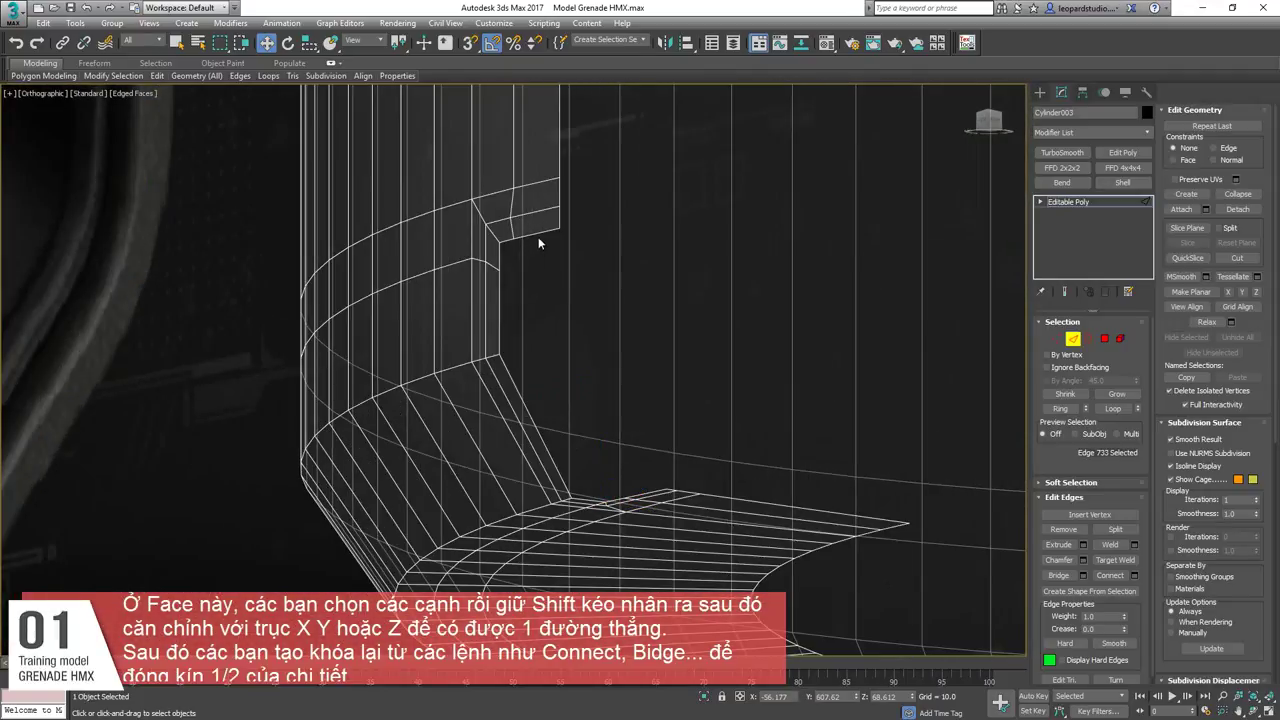
click(538, 241)
ctrl+click(501, 264)
ctrl+click(502, 290)
alt+middle_drag(516, 371, 549, 329)
ctrl+click(533, 418)
key(t)
scroll(573, 320, up, 6)
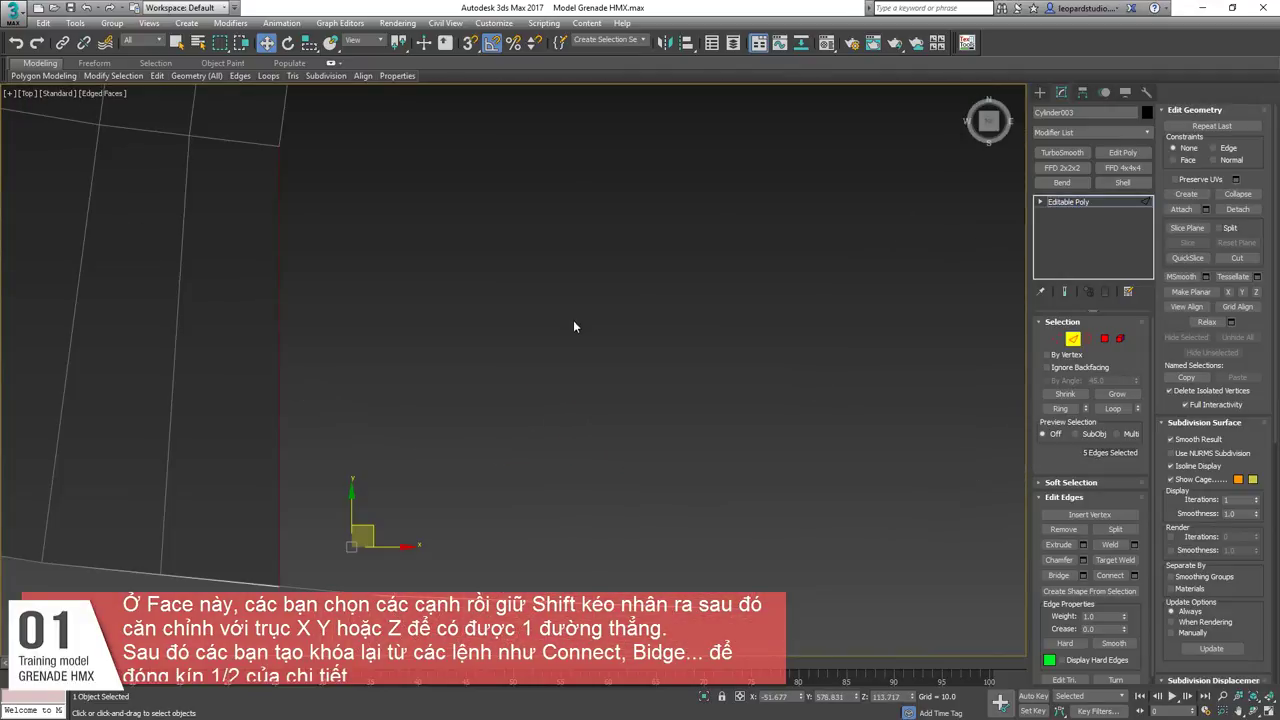
scroll(573, 320, down, 4)
middle_drag(486, 403, 496, 466)
shift+drag(507, 426, 510, 324)
alt+middle_drag(515, 284, 530, 328)
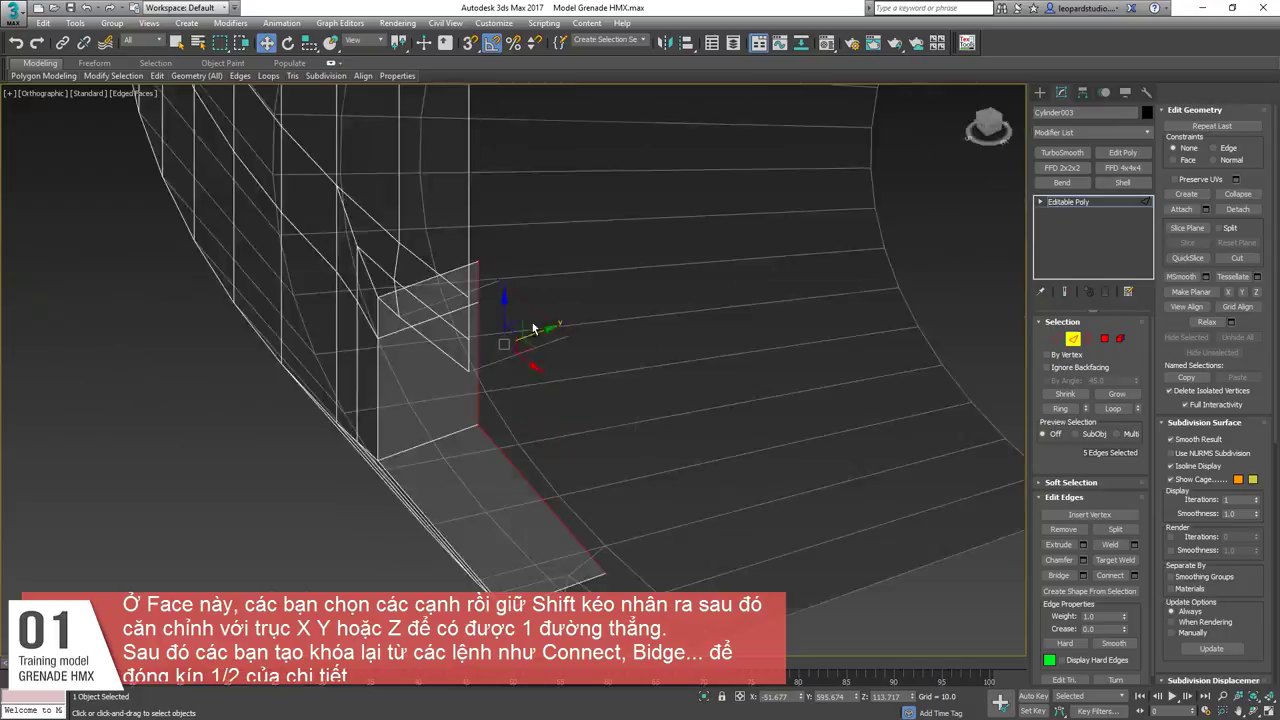
Flatten the five extruded edges with Make Planar and snap them in depth to the underside opening's corner.
key(f)
scroll(590, 395, down, 5)
scroll(600, 400, up, 5)
alt+middle_drag(611, 402, 632, 456)
scroll(543, 397, up, 2)
click(1257, 291)
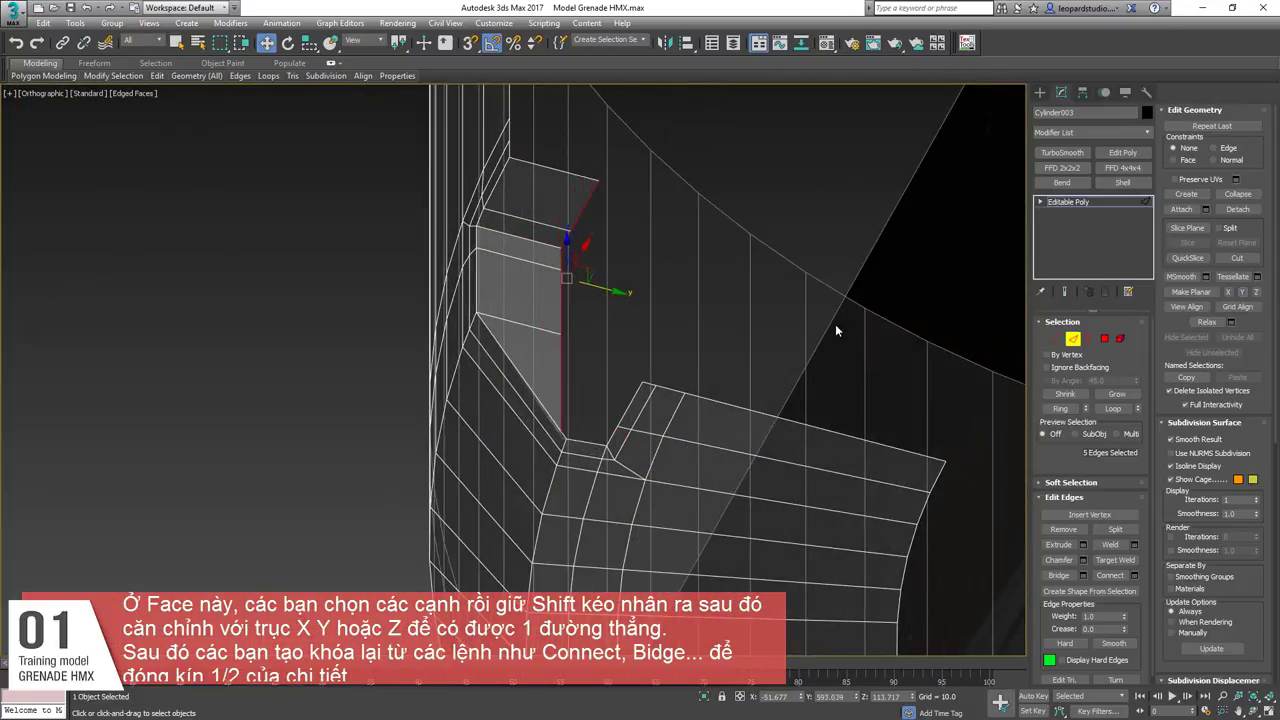
key(shift+z)
key(shift+z)
key(shift+z)
scroll(580, 309, up, 2)
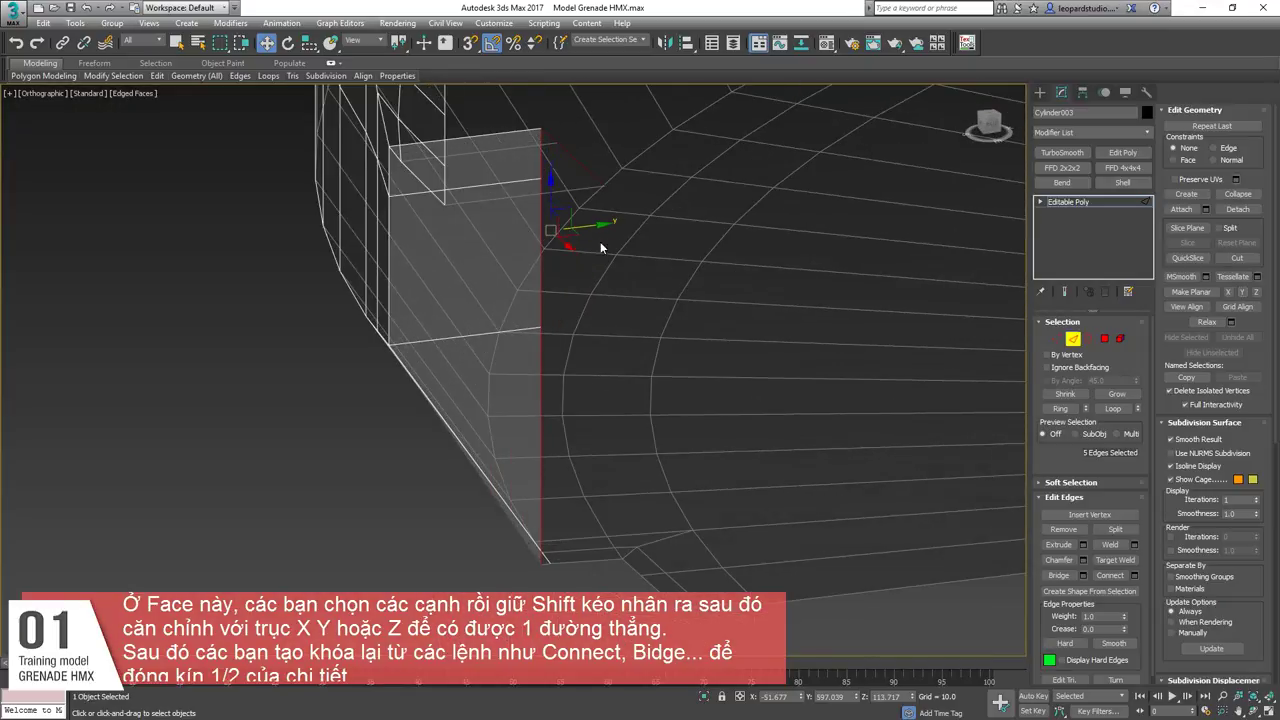
key(s)
drag(593, 226, 621, 555)
Align the underside opening's corner vertex in X with the recess wall's lower end and target-weld the two vertices.
alt+middle_drag(621, 565, 660, 580)
scroll(640, 565, up, 3)
click(592, 514)
alt+middle_drag(592, 514, 640, 411)
drag(591, 513, 567, 517)
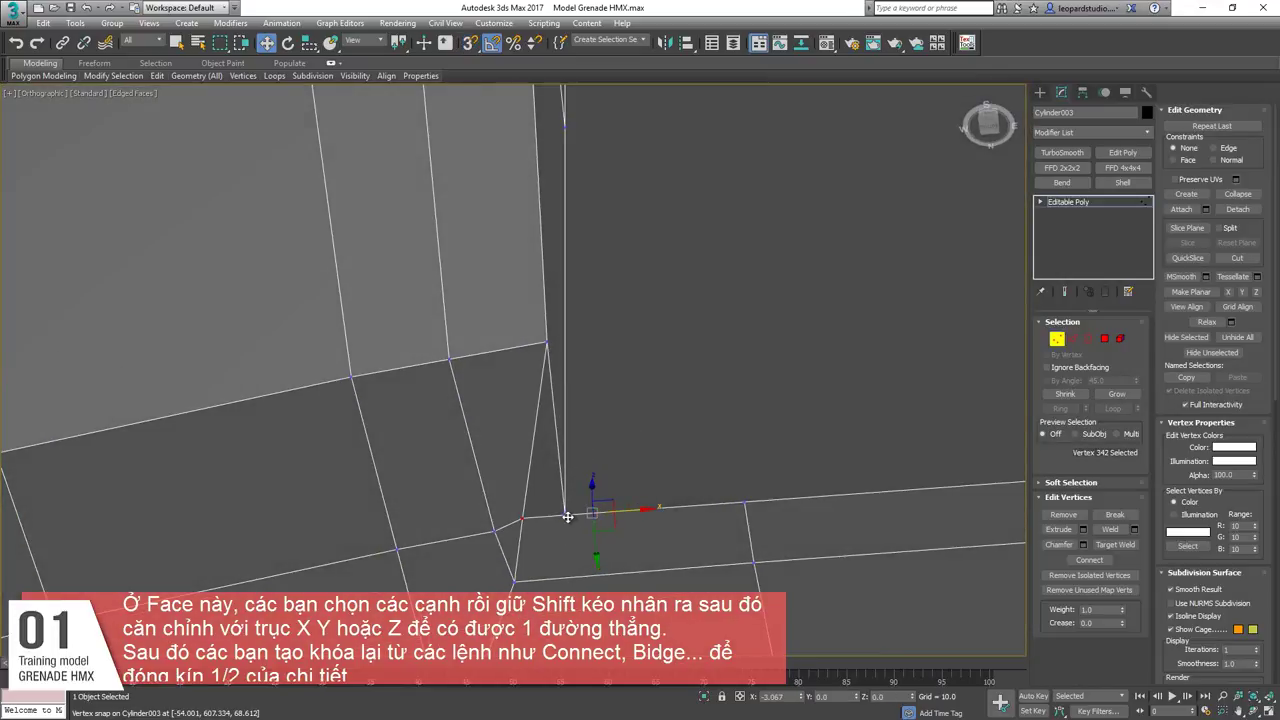
alt+middle_drag(578, 521, 571, 415)
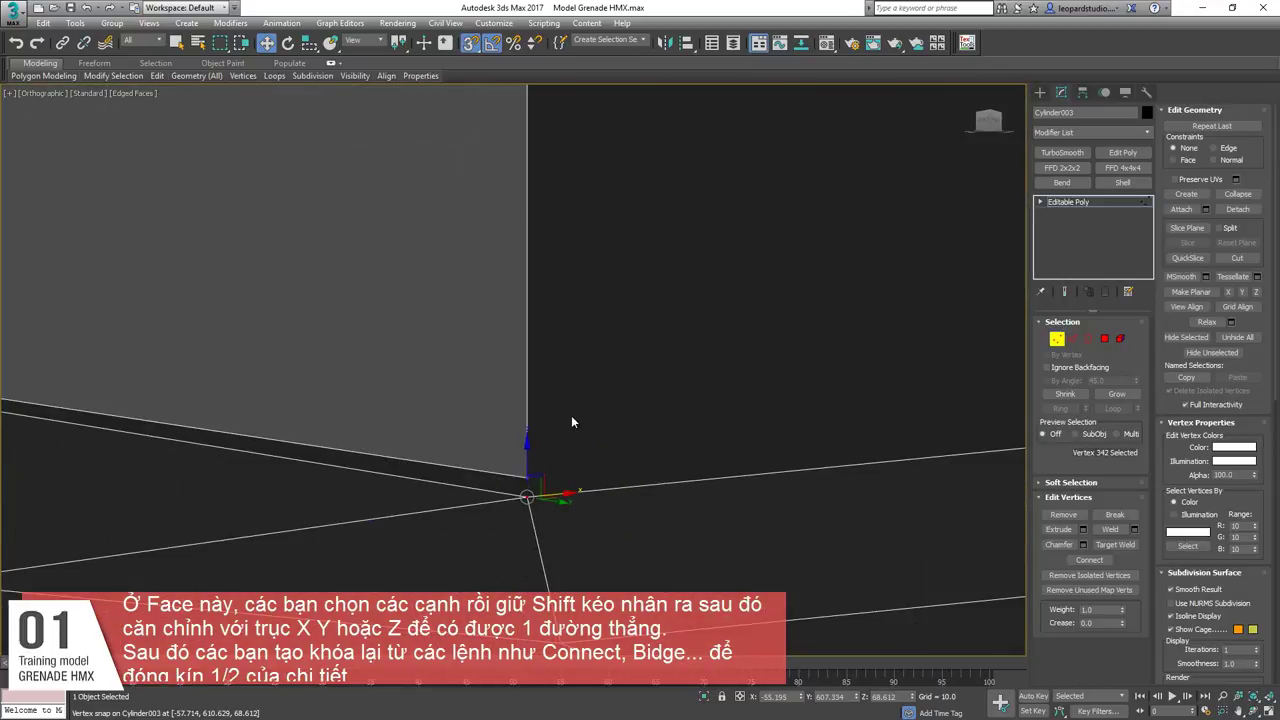
right_click(571, 415)
click(548, 489)
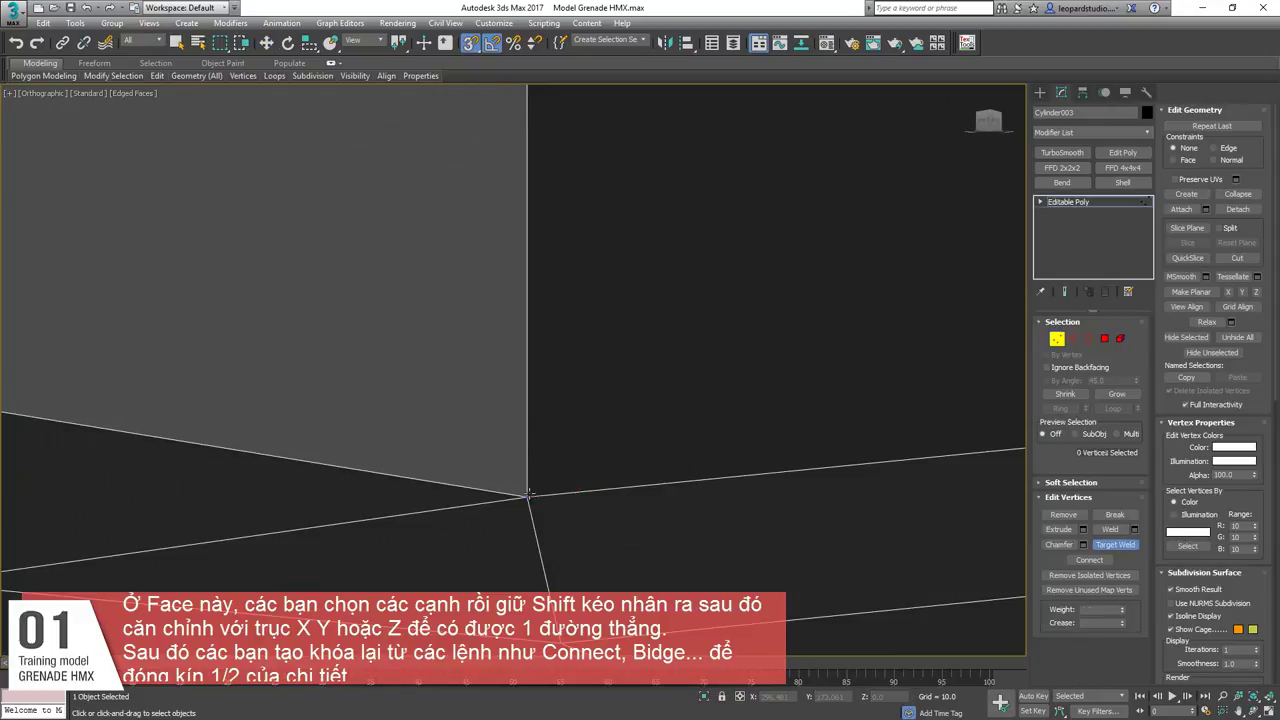
Bridge the recess's rear top edge with the matching underside opening edge to form the main back wall face.
scroll(591, 514, up, 3)
mouse_move(591, 514)
alt+middle_down()
mouse_move(619, 416)
mouse_move(580, 495)
alt+middle_up()
scroll(619, 416, down, 5)
scroll(580, 495, down, 3)
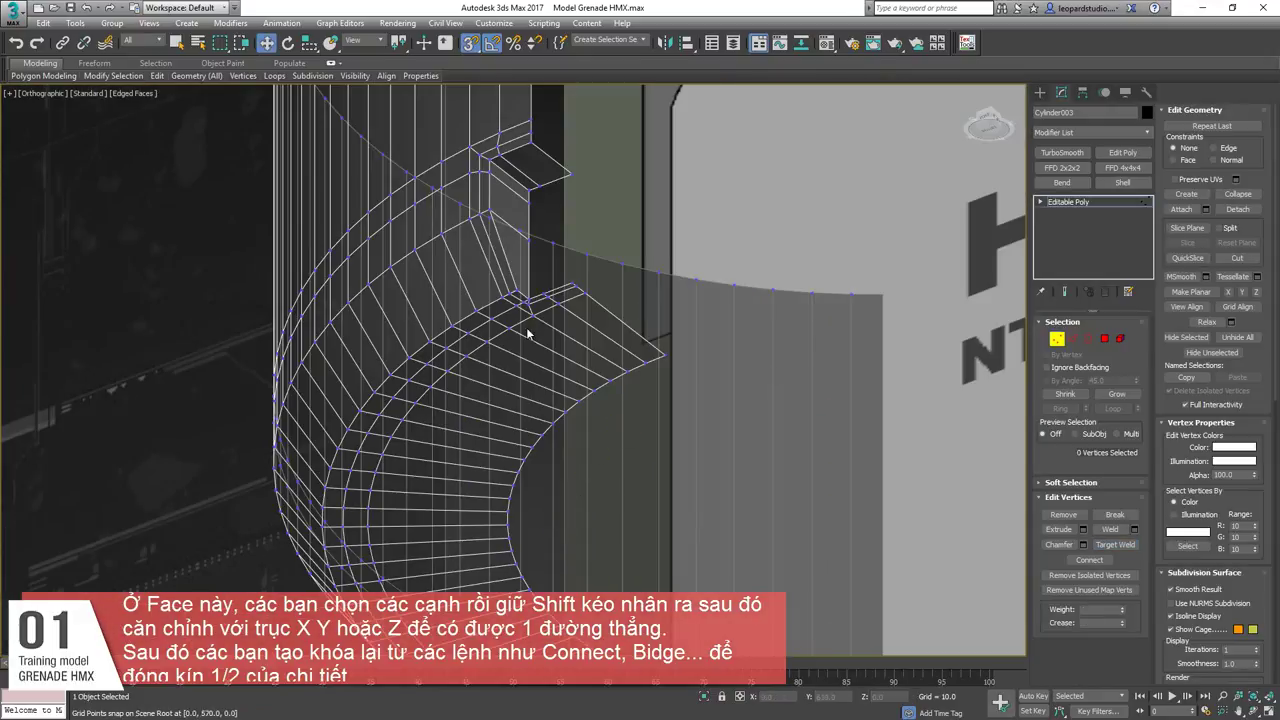
scroll(517, 348, up, 8)
alt+middle_drag(615, 445, 675, 381)
scroll(607, 401, down, 6)
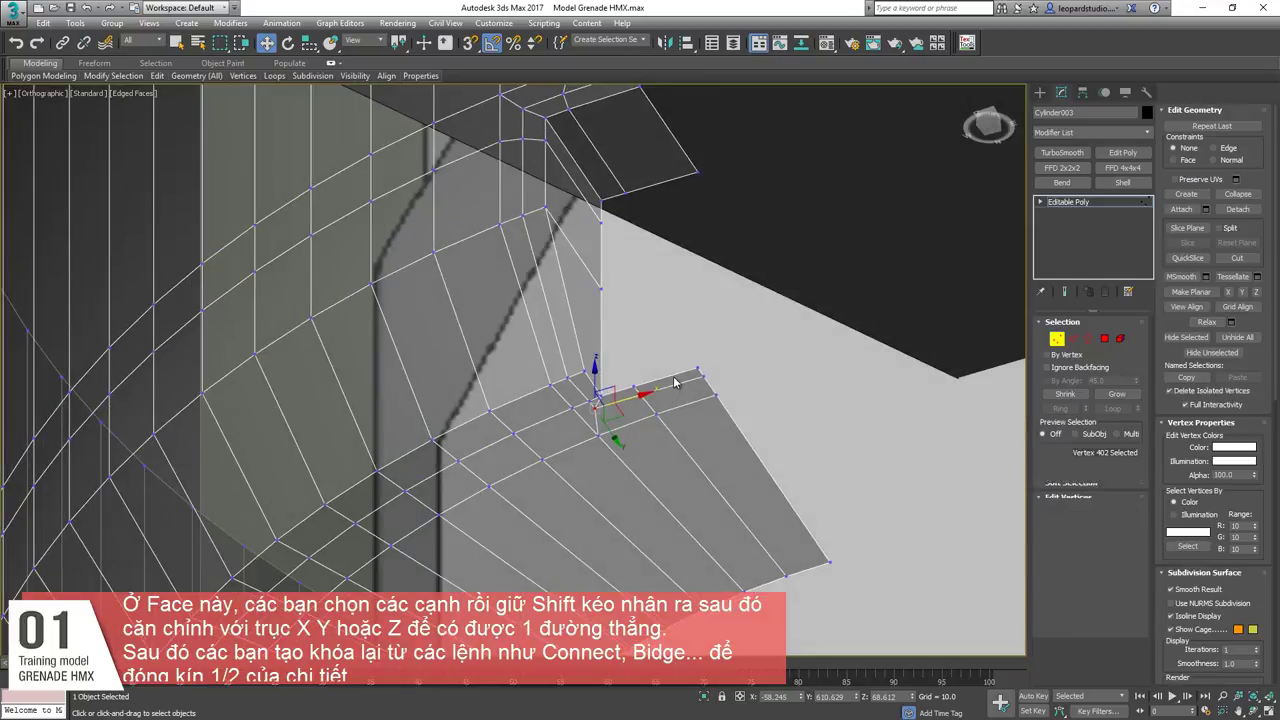
key(2)
click(675, 381)
alt+middle_drag(663, 237, 634, 306)
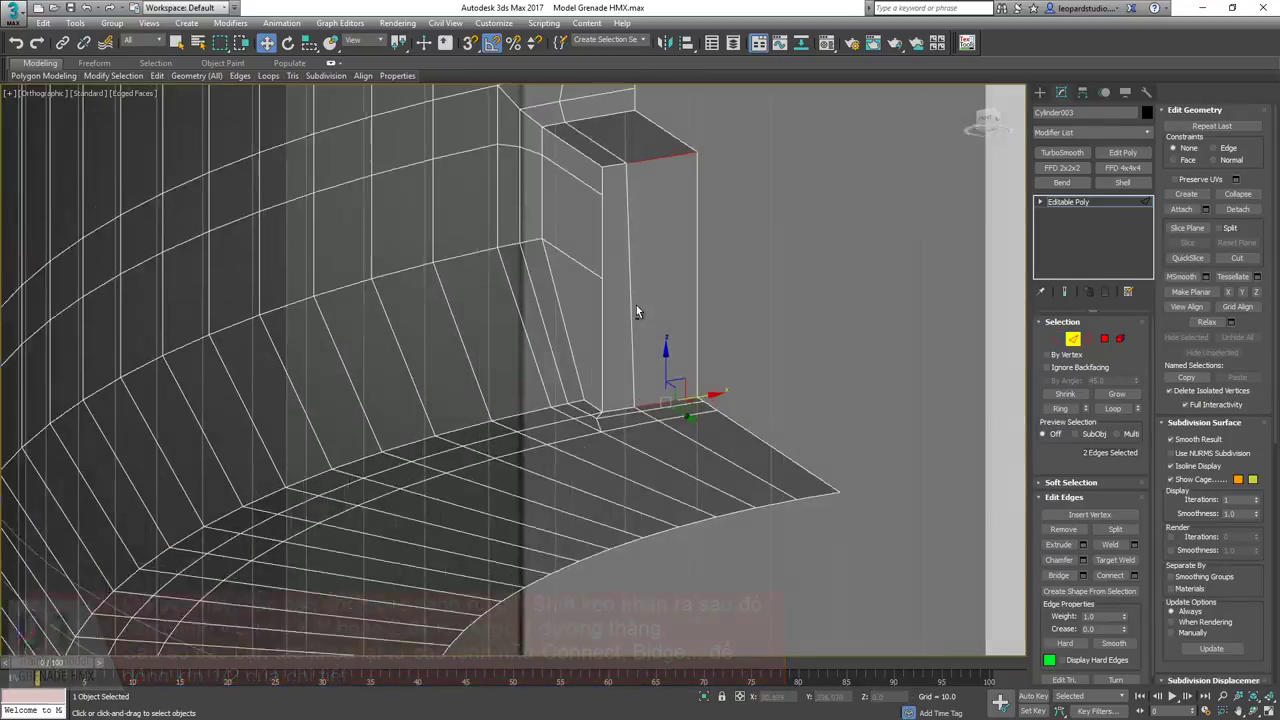
Cap the narrow open border between the recess side wall and the new back wall face.
key(3)
click(629, 250)
key(2)
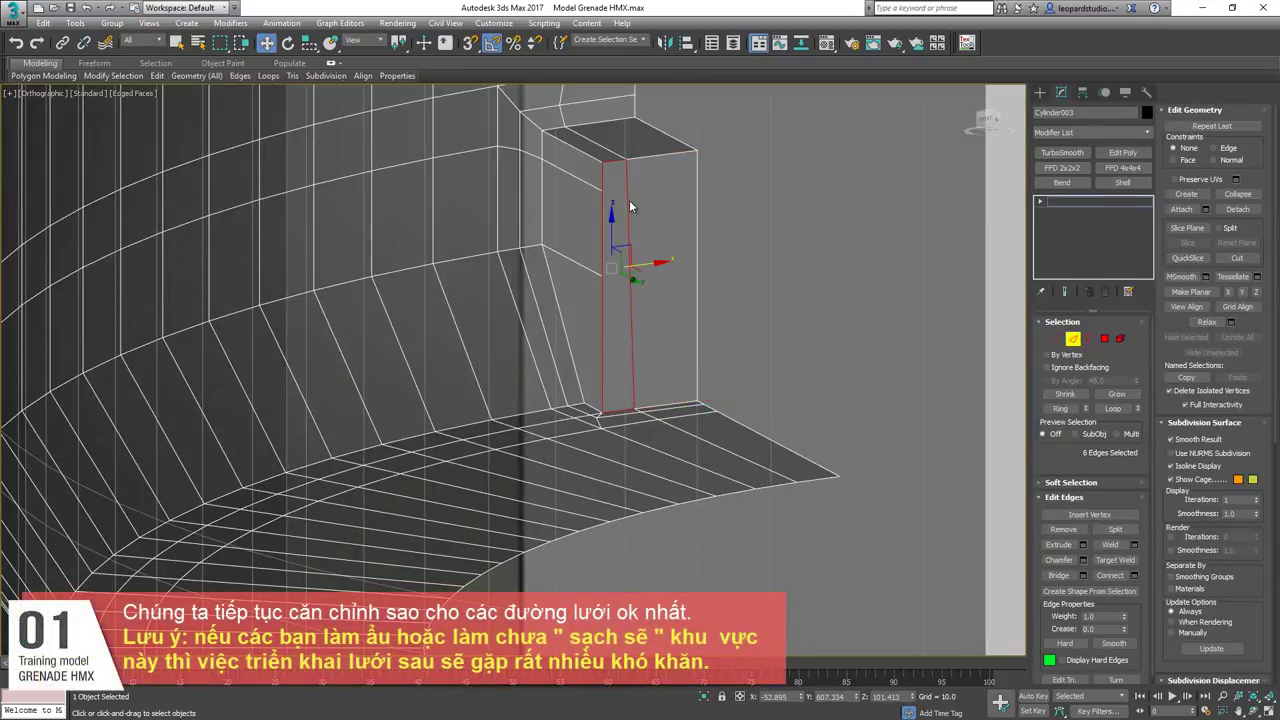
Connect the back wall's two vertical edges with two horizontal segments.
click(629, 200)
key(ctrl+shift+e)
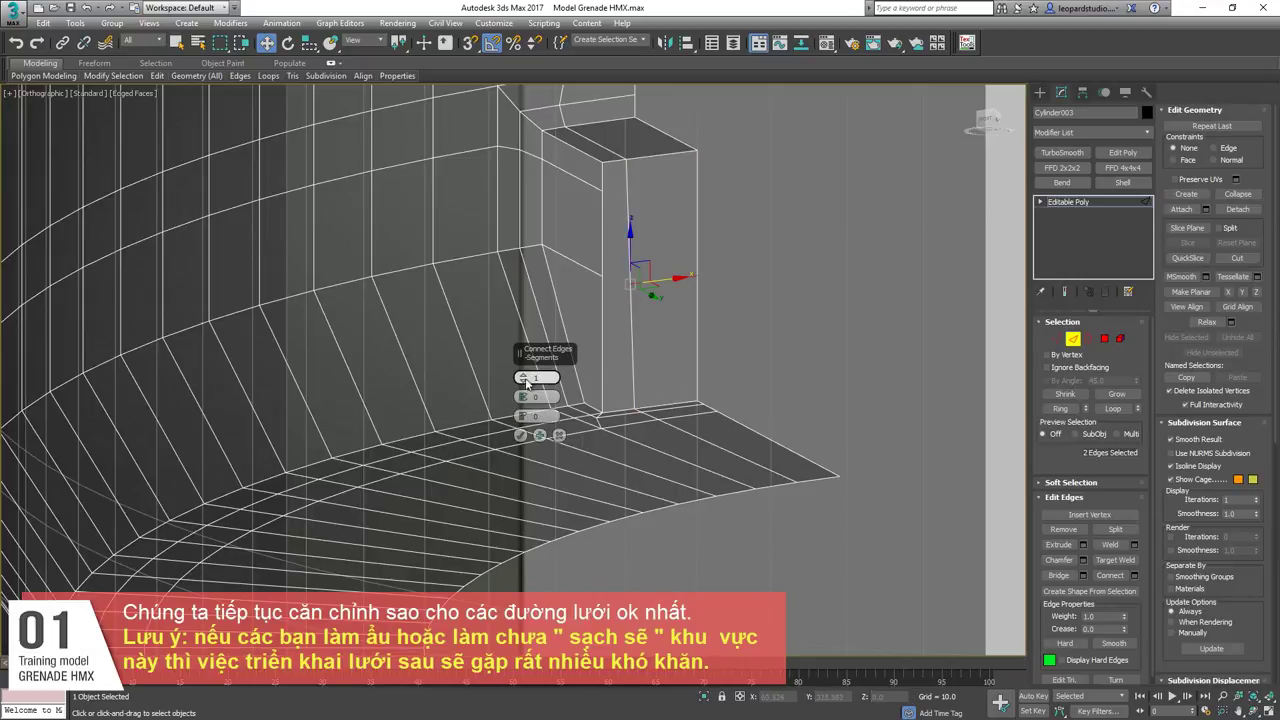
click(520, 435)
Snap the two new back wall rows in height to the side wall's vertices and connect them across the narrow strip.
key(1)
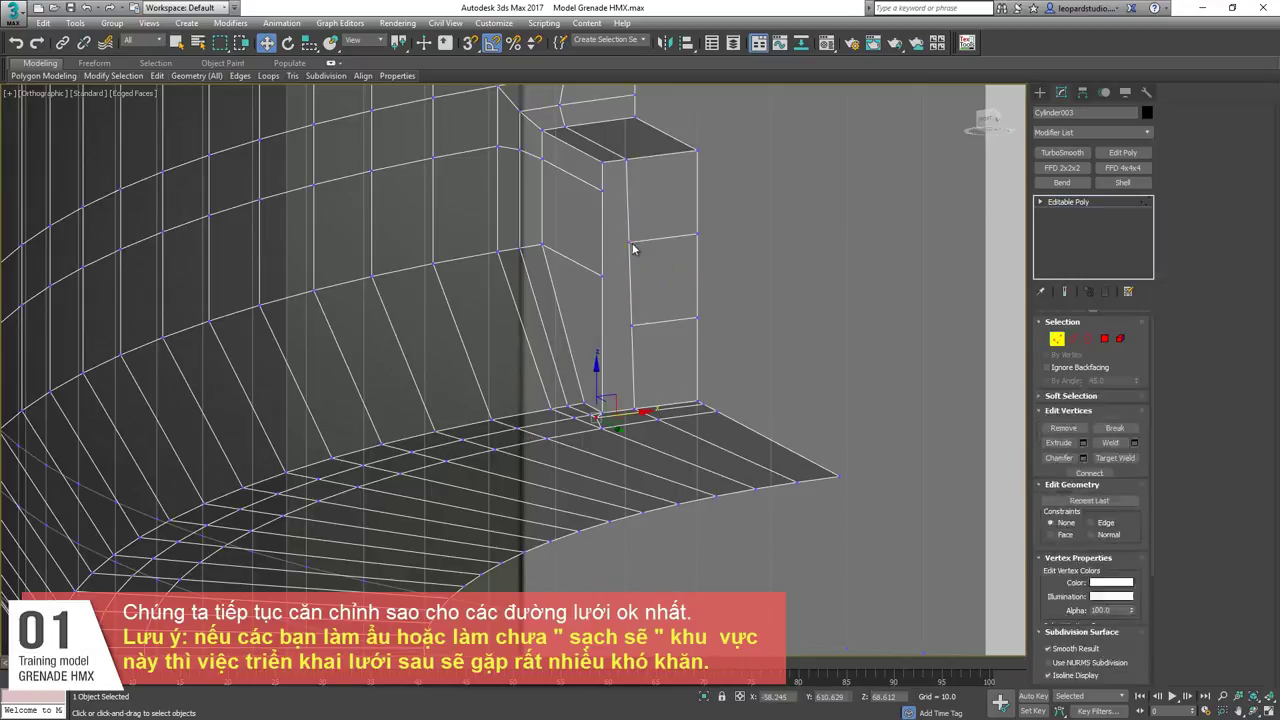
click(632, 240)
key(s)
mouse_move(629, 205)
mouse_down()
mouse_move(688, 231)
mouse_move(634, 191)
mouse_up()
scroll(634, 191, up, 2)
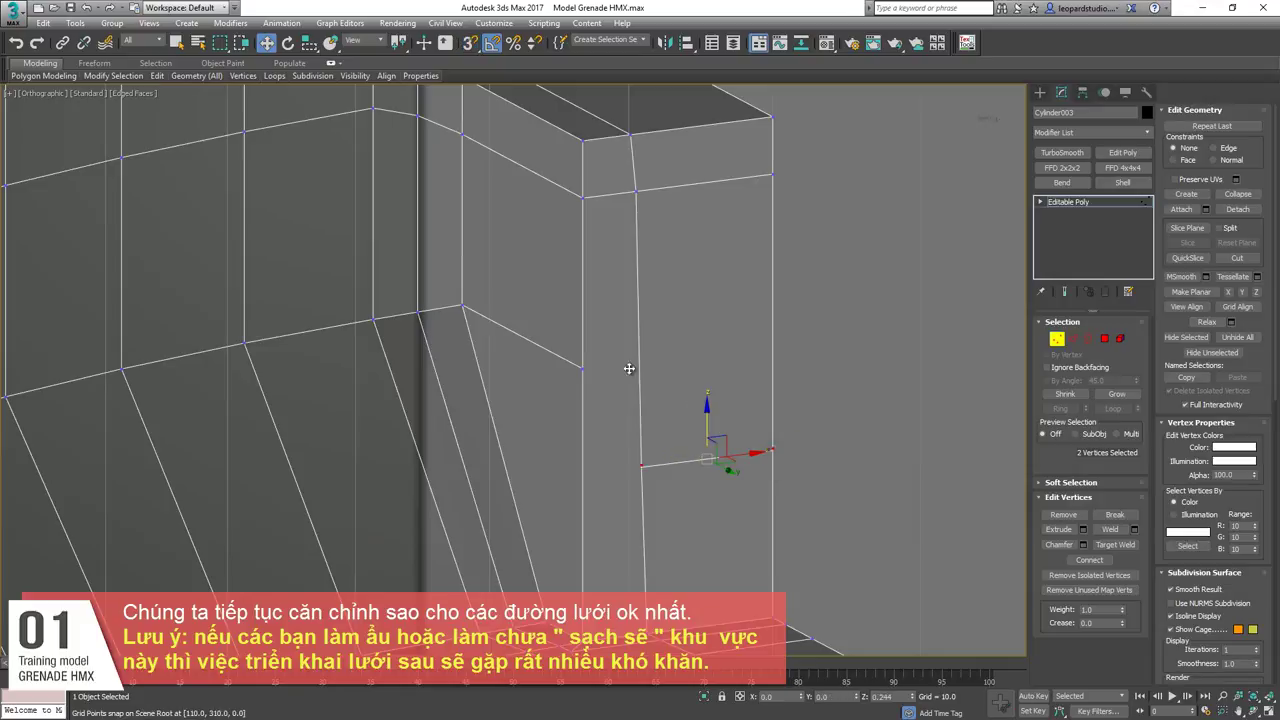
drag(629, 369, 590, 367)
alt+middle_drag(645, 408, 632, 378)
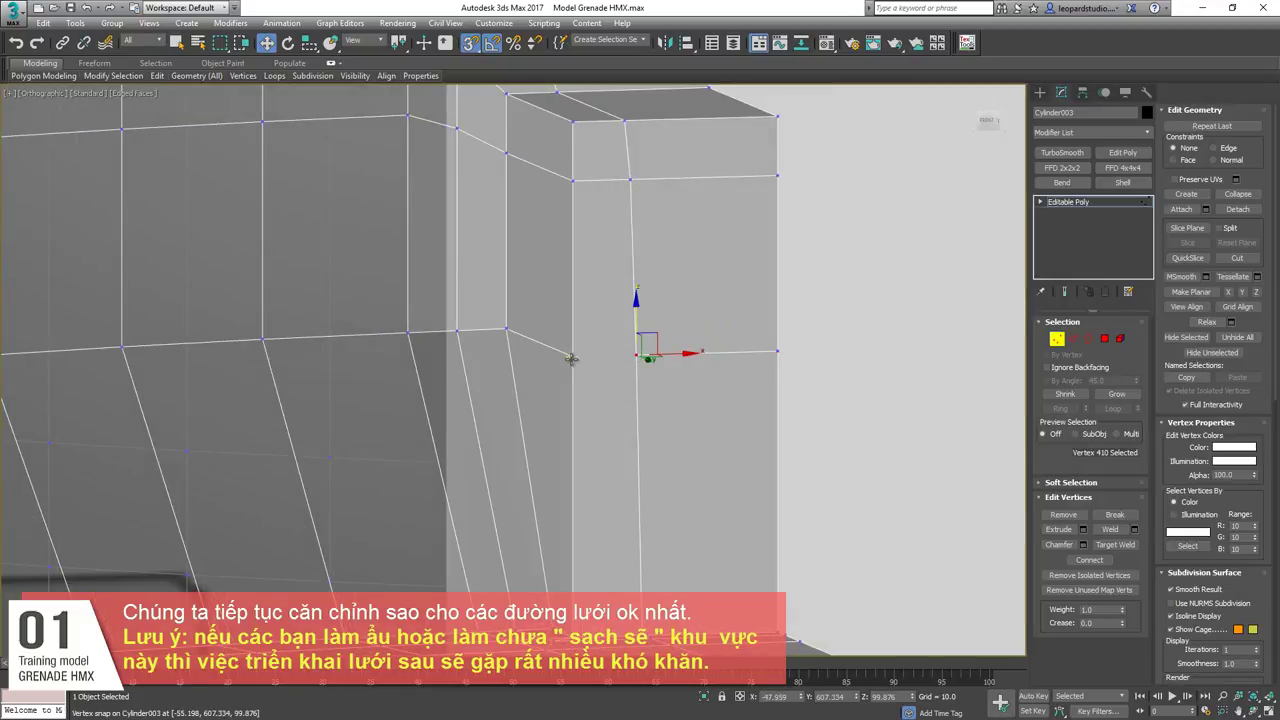
click(633, 357)
scroll(644, 378, down, 3)
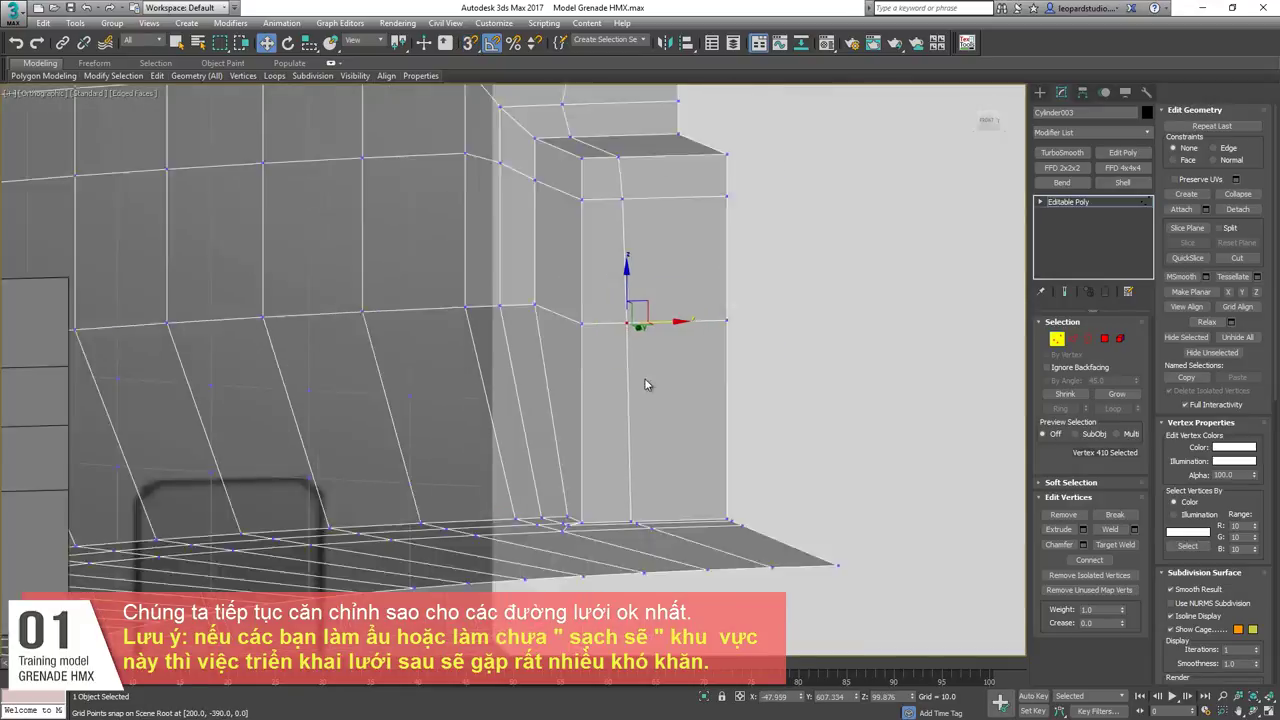
Straighten the back wall's inner column of four vertices and snap it in X to the recess's upper support vertex.
alt+middle_drag(646, 383, 654, 391)
scroll(646, 430, up, 2)
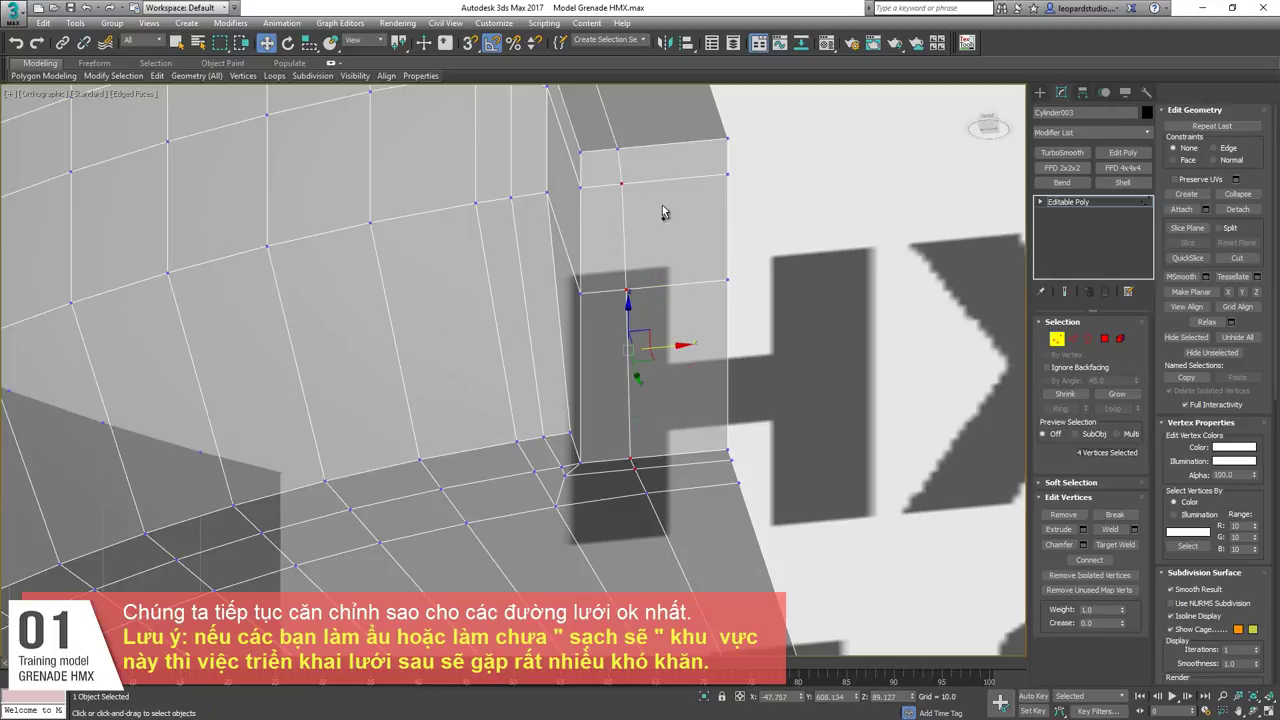
alt+middle_drag(510, 337, 530, 272)
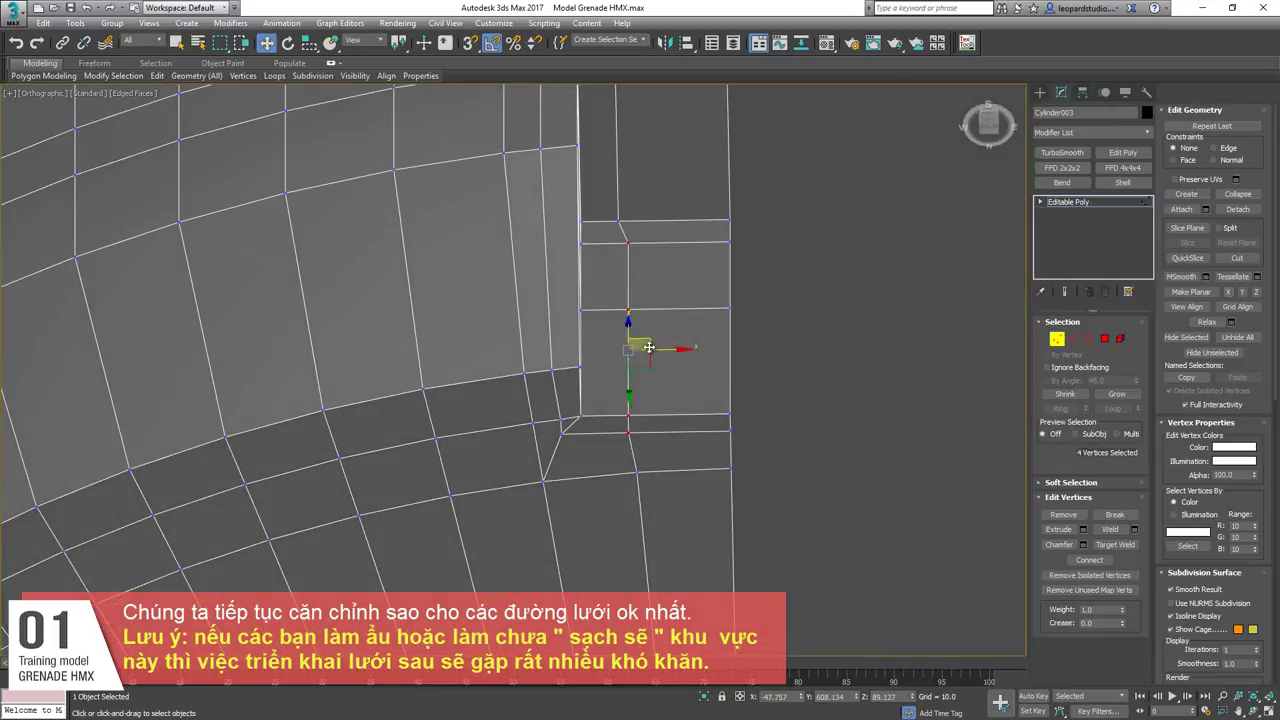
alt+middle_drag(627, 246, 564, 270)
key(s)
middle_drag(584, 429, 622, 459)
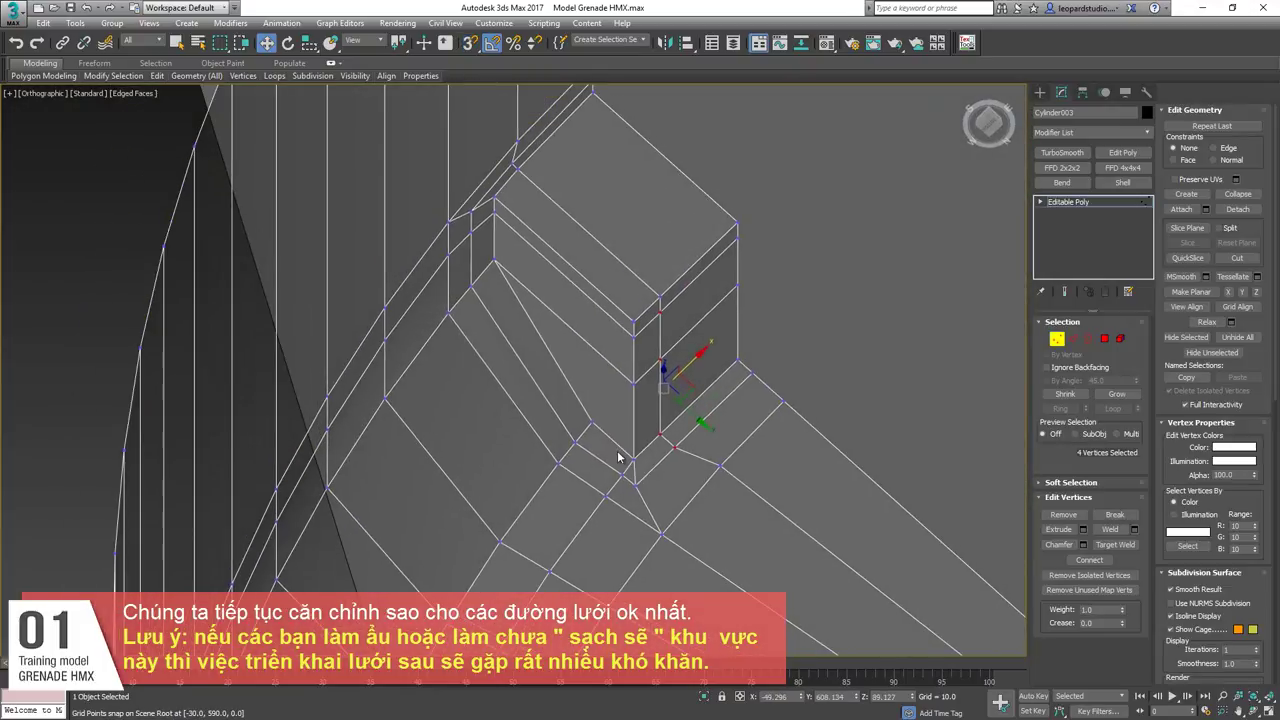
Connect the six depth-direction edges across the recess's side wall and top with two segments.
key(2)
click(619, 446)
ctrl+click(615, 367)
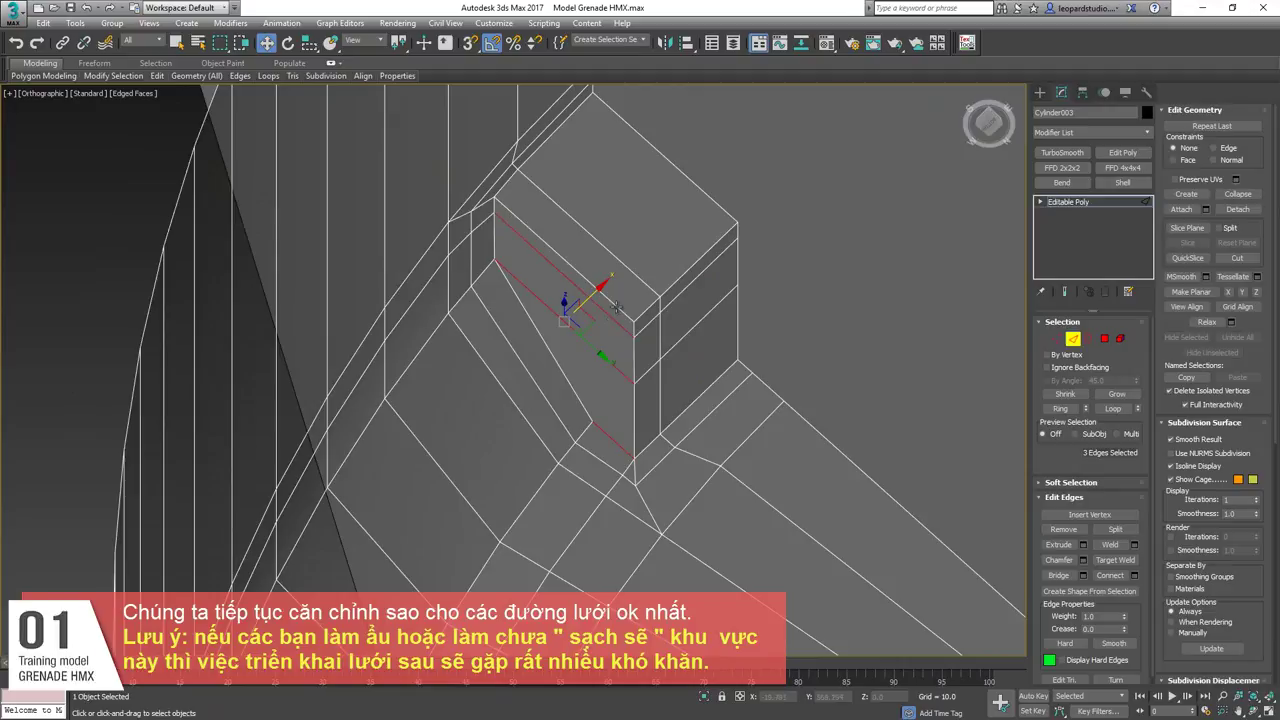
ctrl+click(617, 307)
ctrl+click(638, 278)
ctrl+click(694, 190)
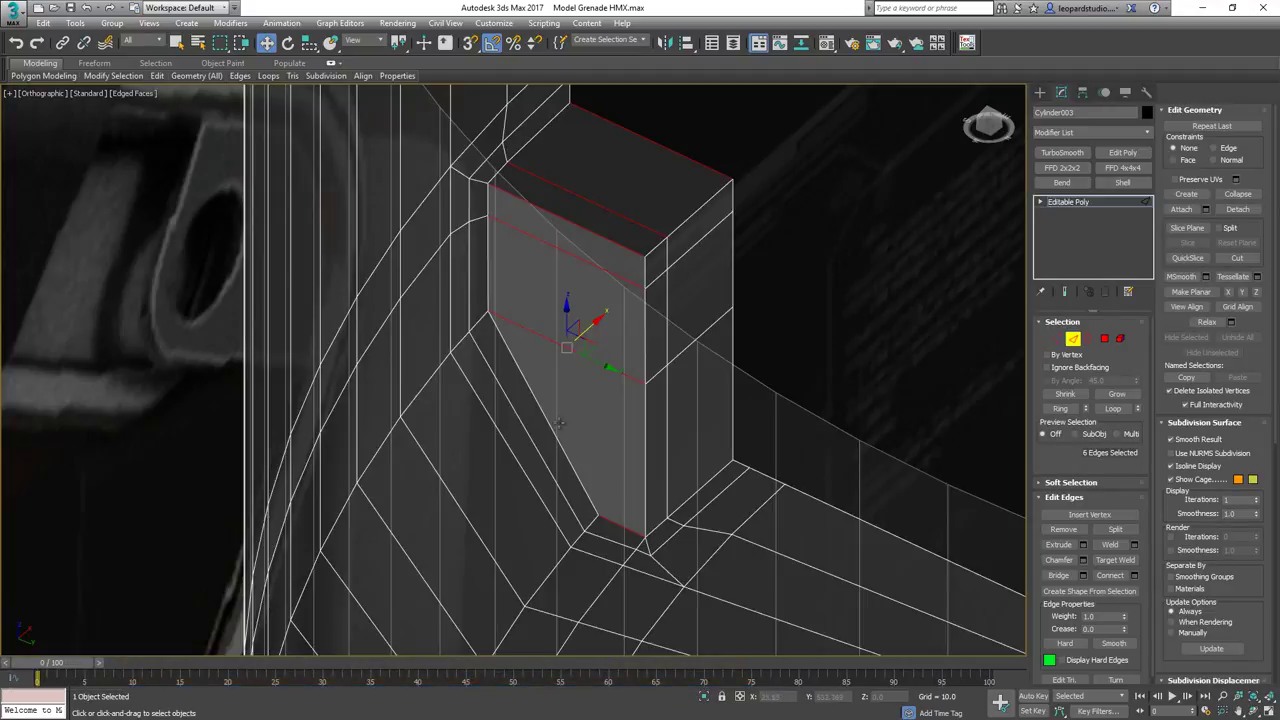
key(ctrl+shift+e)
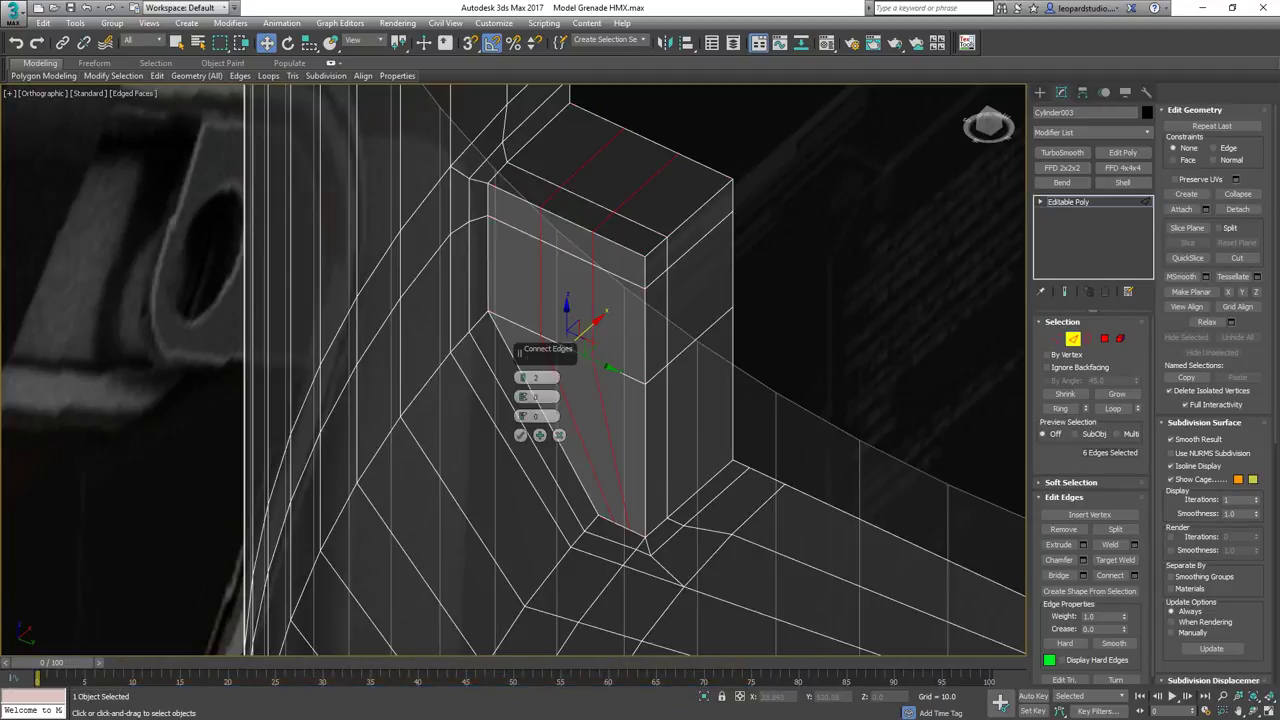
click(540, 436)
Slide the two new recess loops along Y toward its front and back edges, using the Edge constraint.
double_click(594, 335)
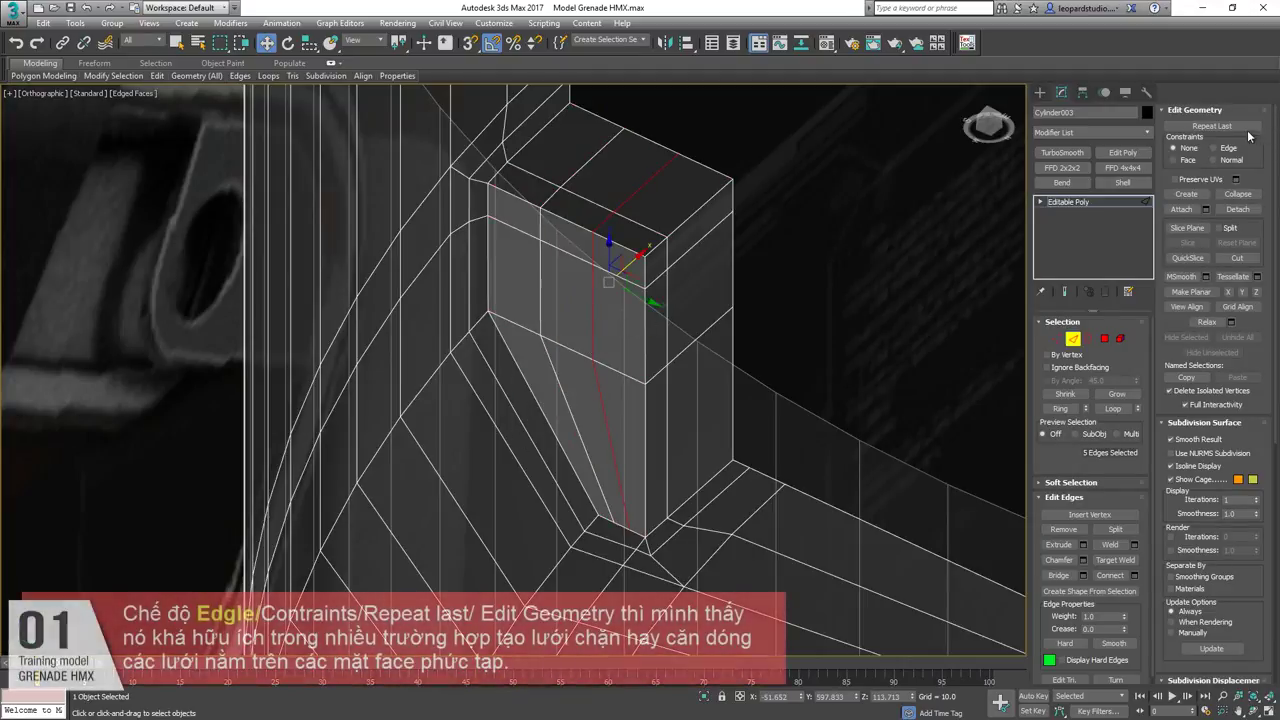
click(1214, 148)
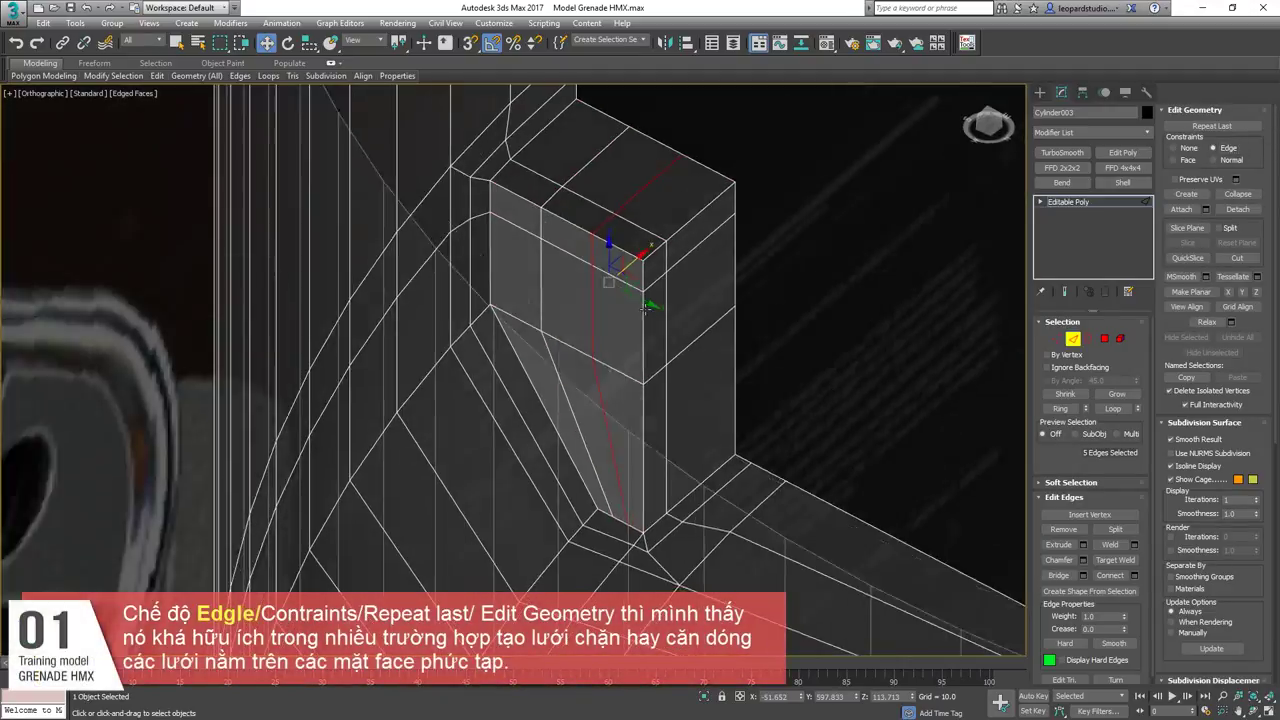
alt+middle_drag(646, 308, 662, 336)
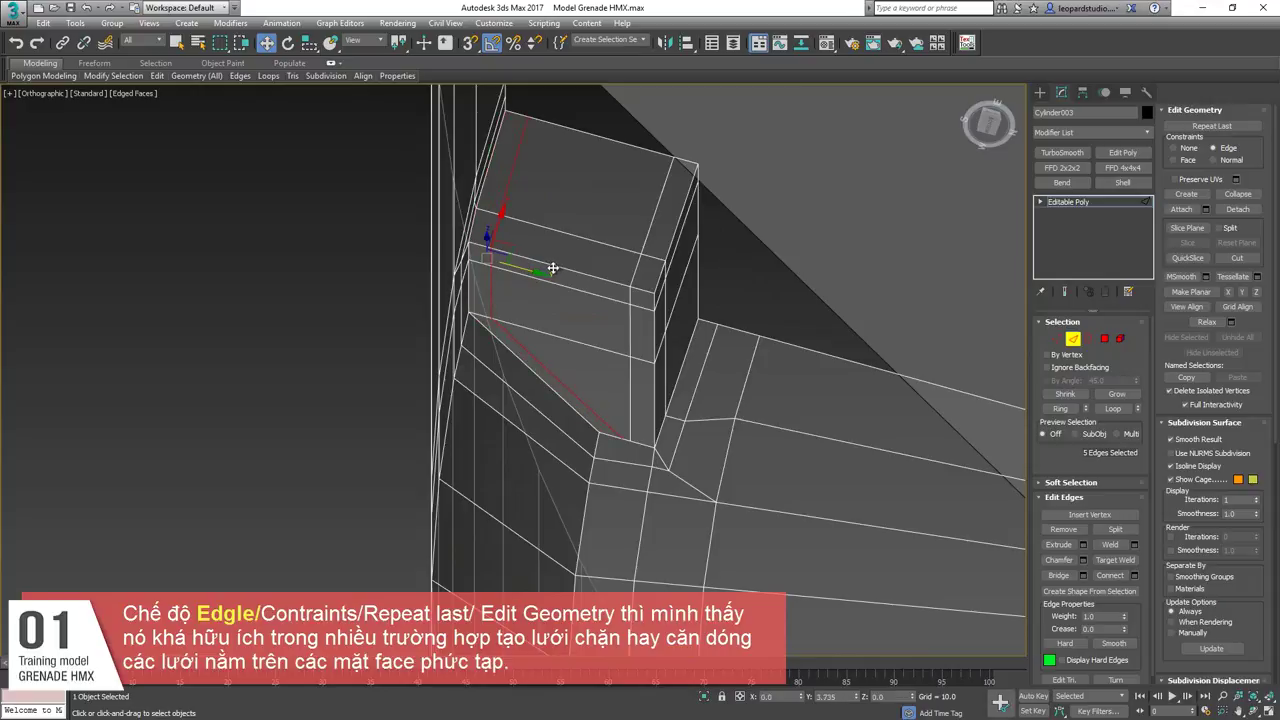
scroll(578, 309, down, 4)
alt+middle_drag(580, 314, 598, 345)
scroll(600, 355, up, 7)
Connect the underside lip's edge ring with one loop and join the side wall's bottom vertices to the underside vertices.
key(1)
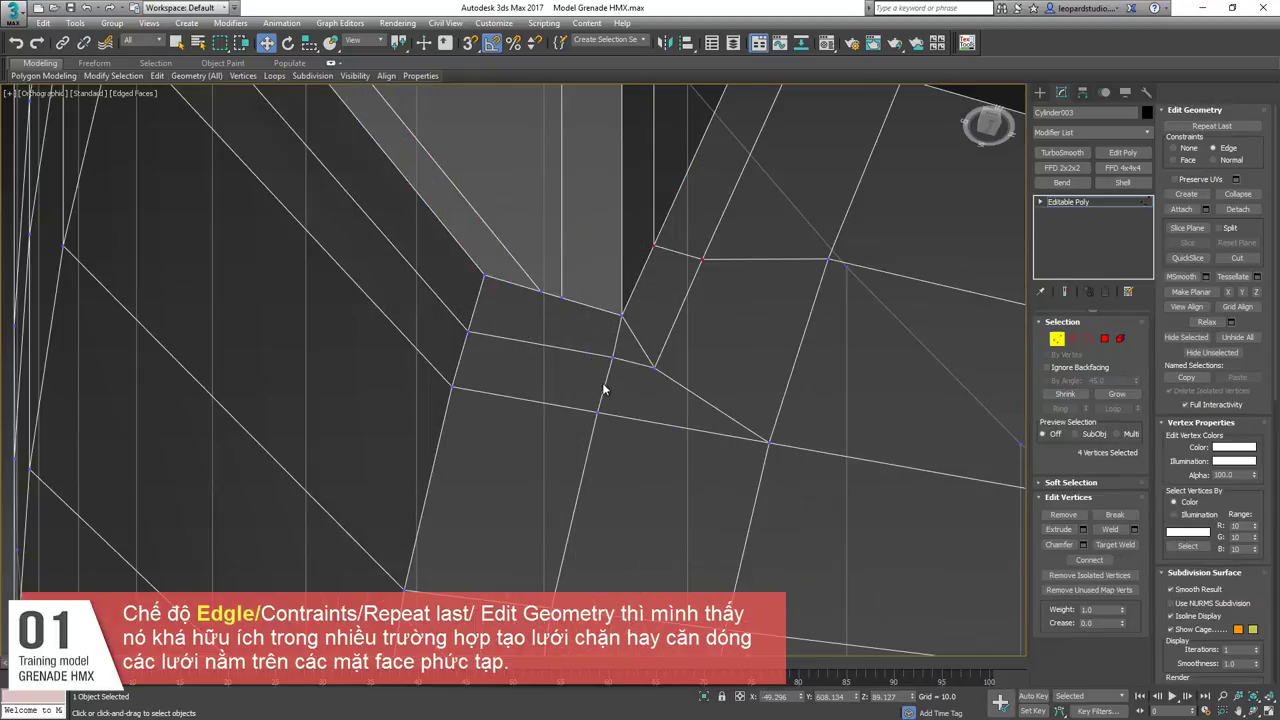
key(2)
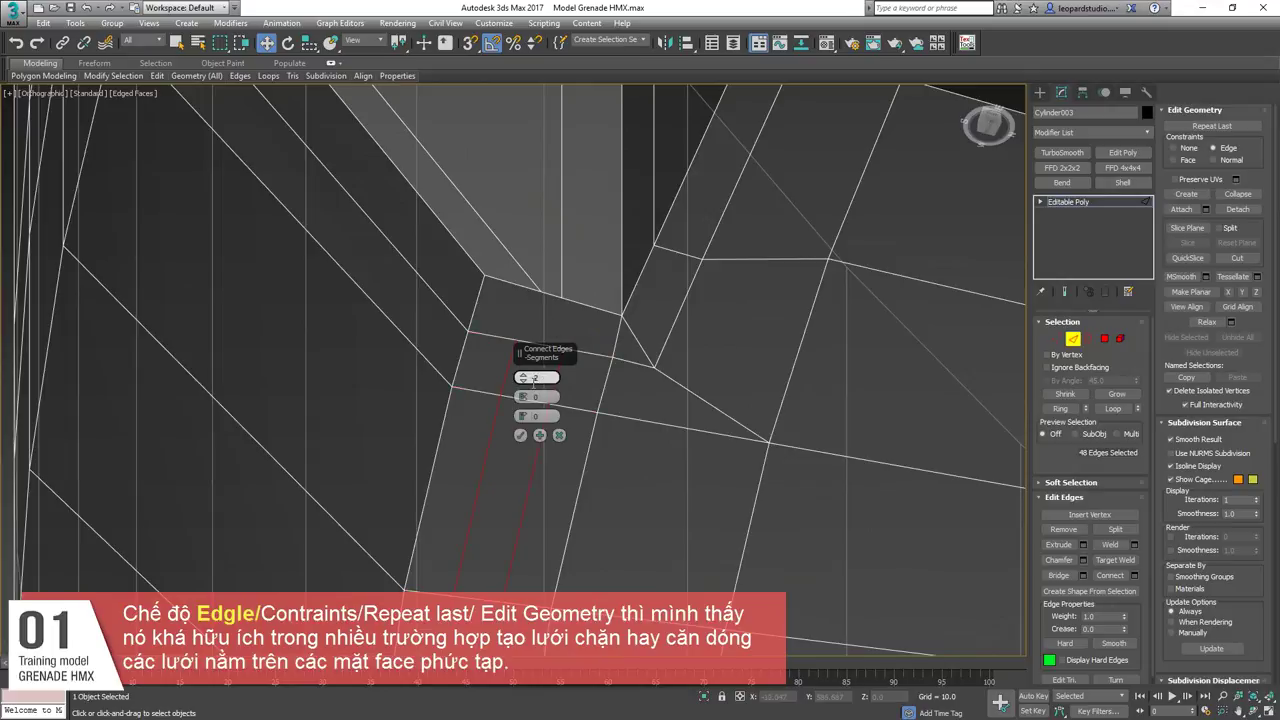
key(1)
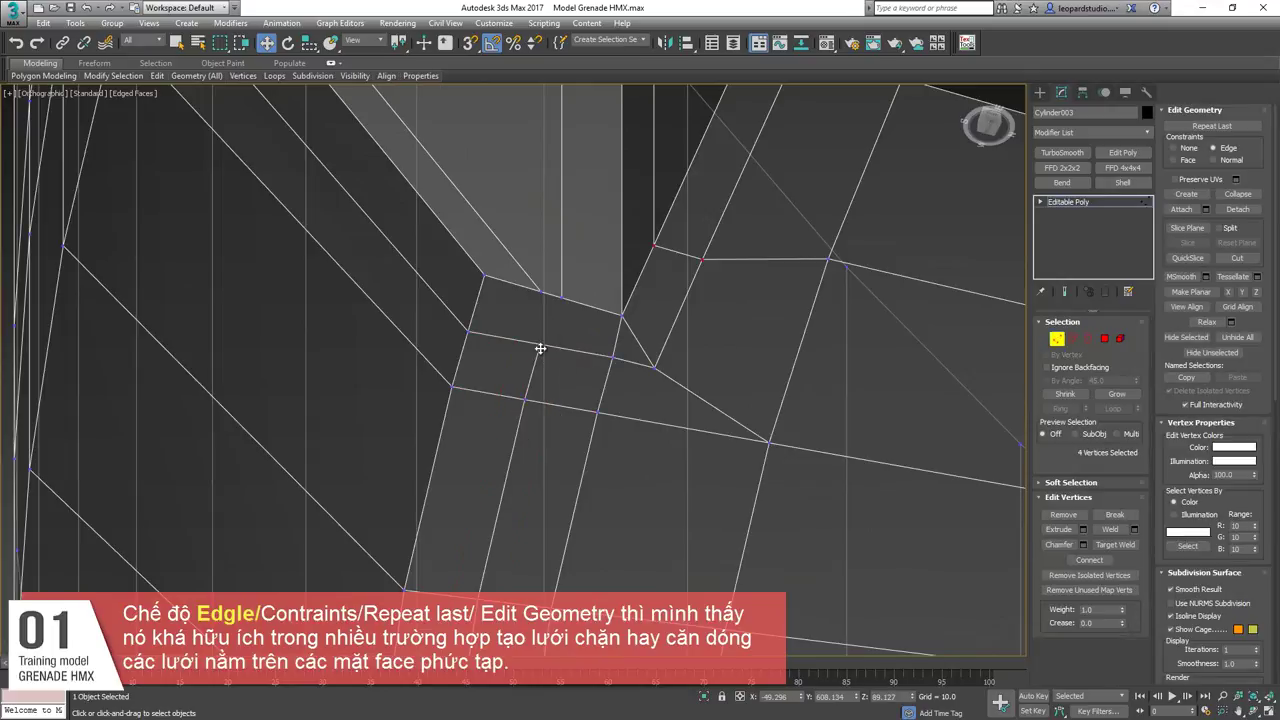
key(2)
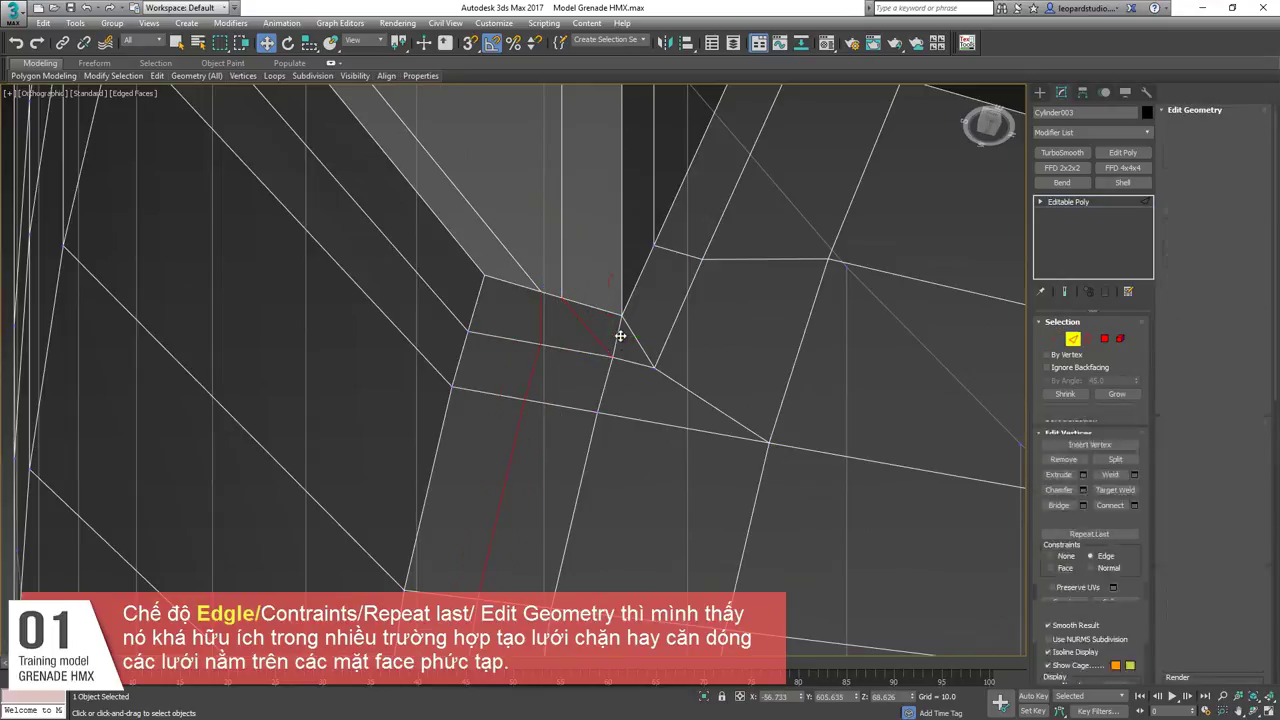
scroll(613, 227, down, 4)
middle_drag(613, 222, 636, 350)
scroll(636, 350, up, 2)
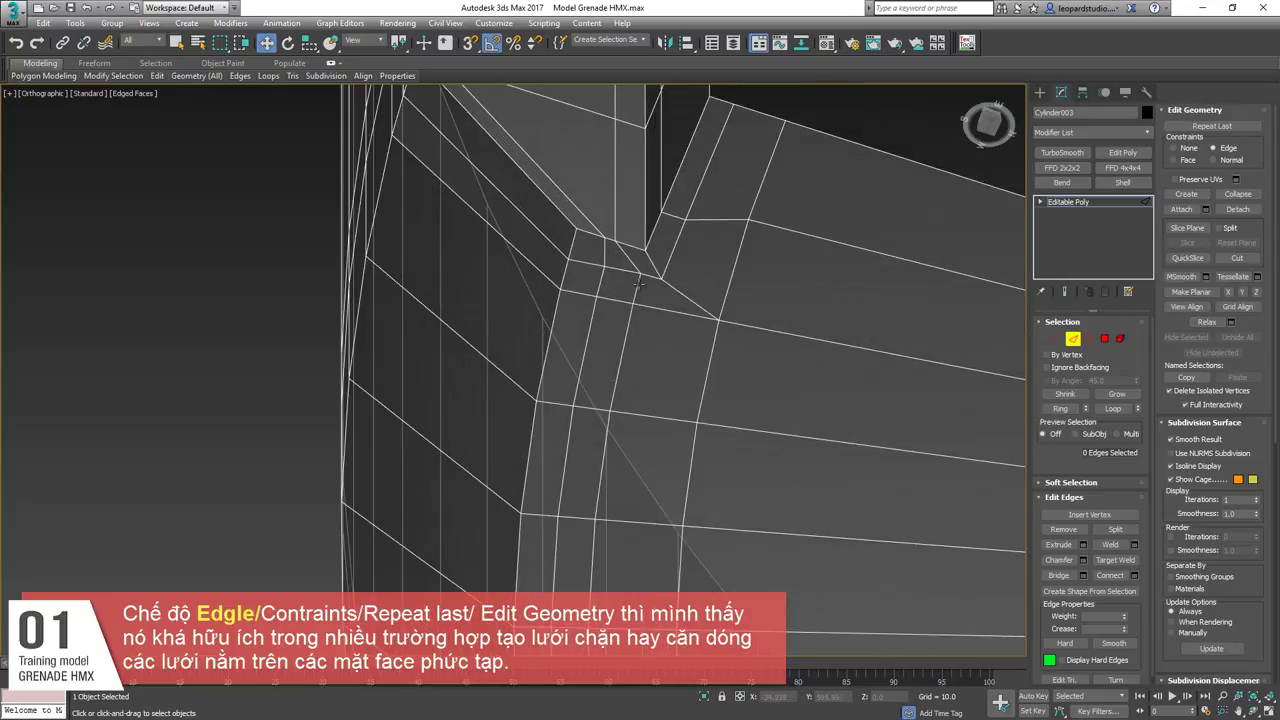
Slide the two underside vertices beside the recess corner along their edges in Y to even out the edge flow.
key(1)
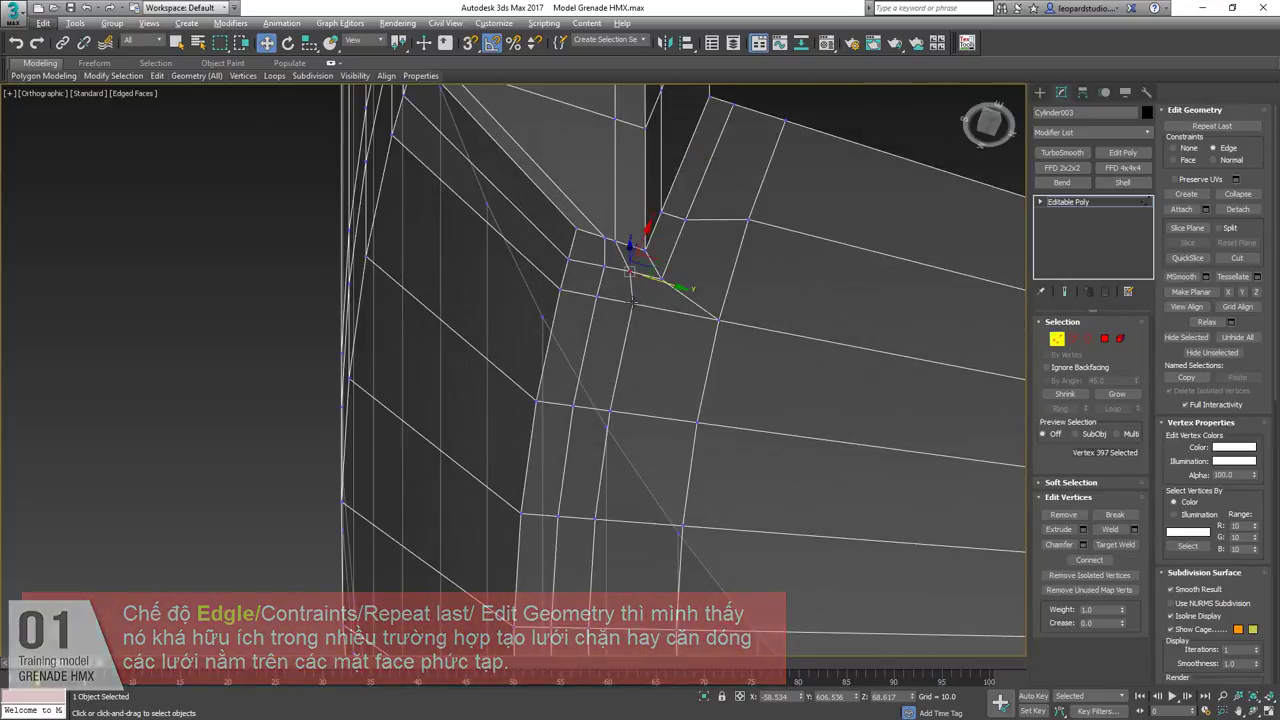
click(633, 303)
drag(677, 317, 671, 316)
scroll(671, 316, down, 3)
middle_drag(671, 316, 699, 373)
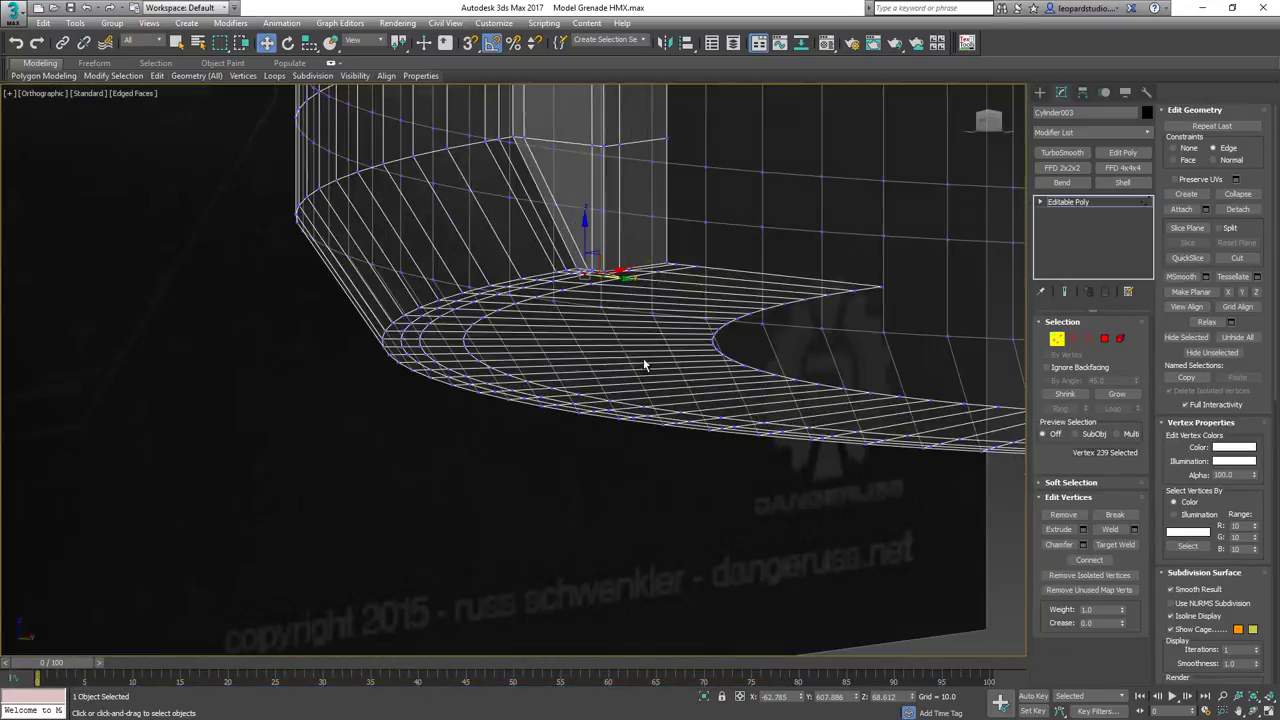
Connect the lower bevel's edge ring with one loop and slide it down close to the bottom rim, with see-through display off.
key(ctrl+shift+e)
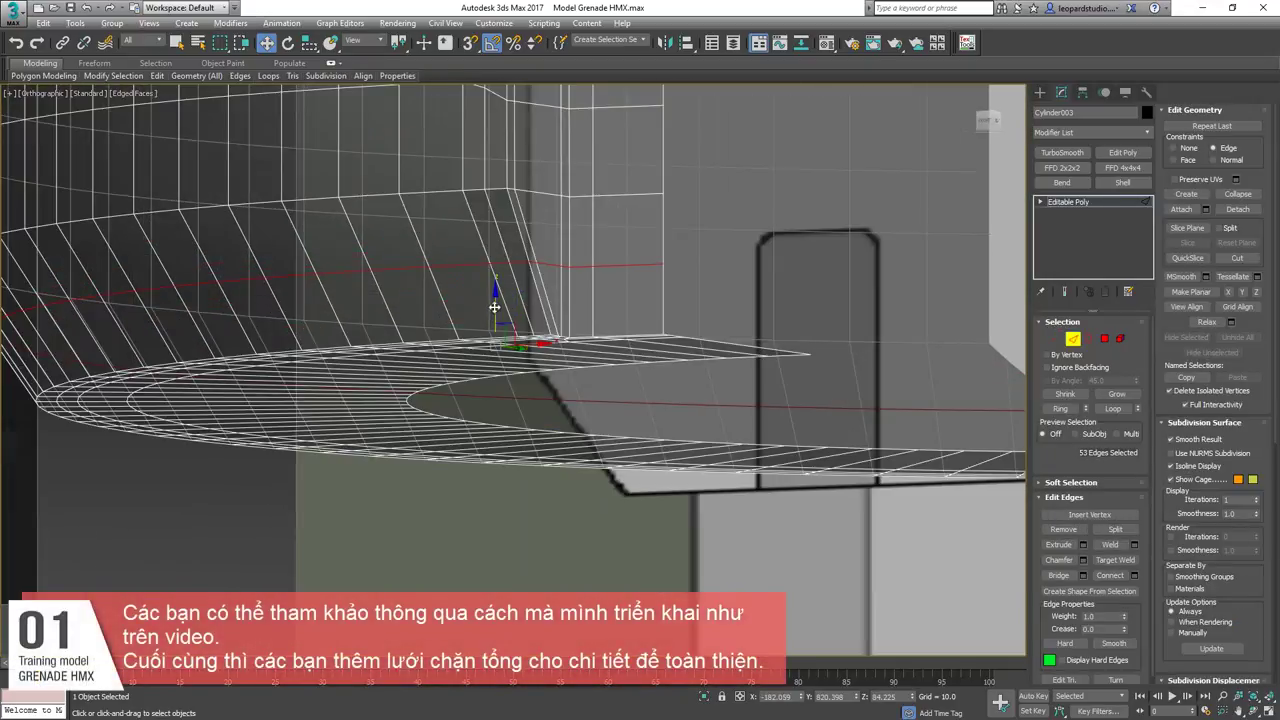
key(alt+x)
drag(494, 312, 493, 456)
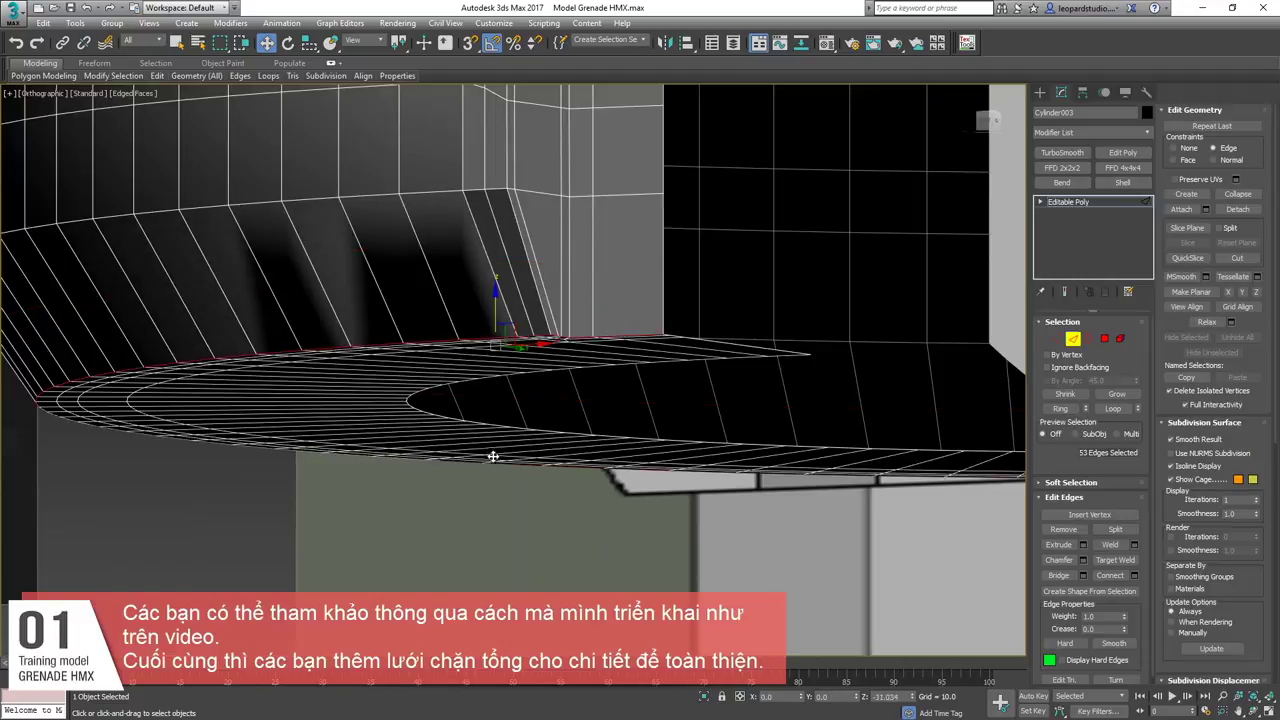
drag(525, 381, 522, 372)
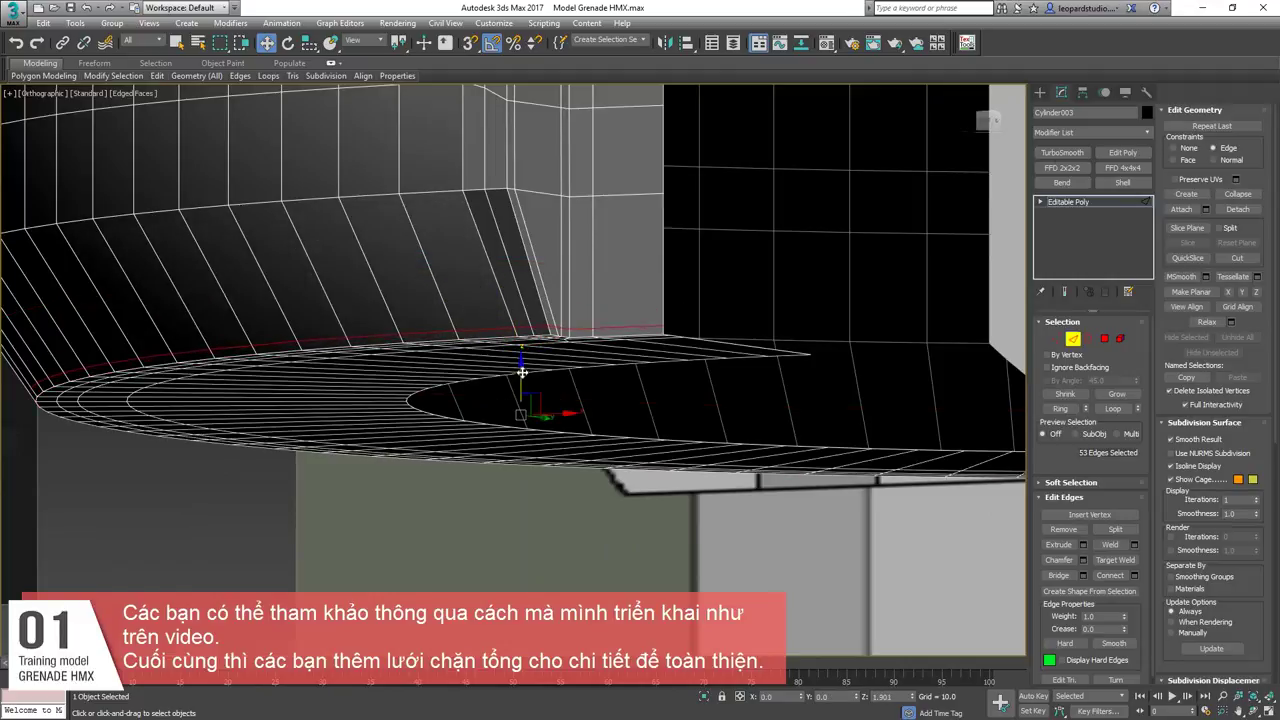
Examine the recess corner and the new bevel support loop from several angles.
alt+middle_drag(521, 368, 575, 338)
scroll(686, 209, up, 4)
alt+middle_drag(686, 209, 586, 262)
scroll(697, 330, down, 5)
scroll(586, 262, up, 3)
click(586, 335)
alt+middle_drag(586, 335, 612, 261)
In the front view, connect the body's vertical edge ring with one segment and lower the loop to just above the notch.
key(f)
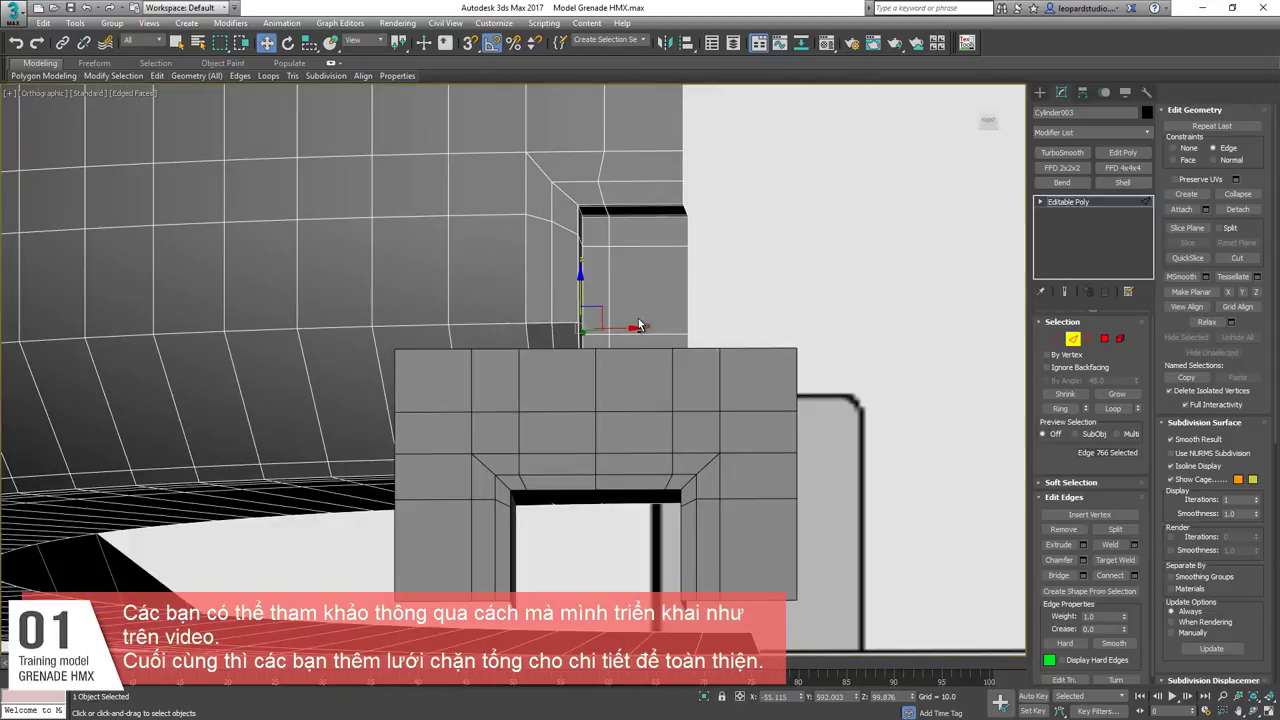
scroll(562, 303, up, 6)
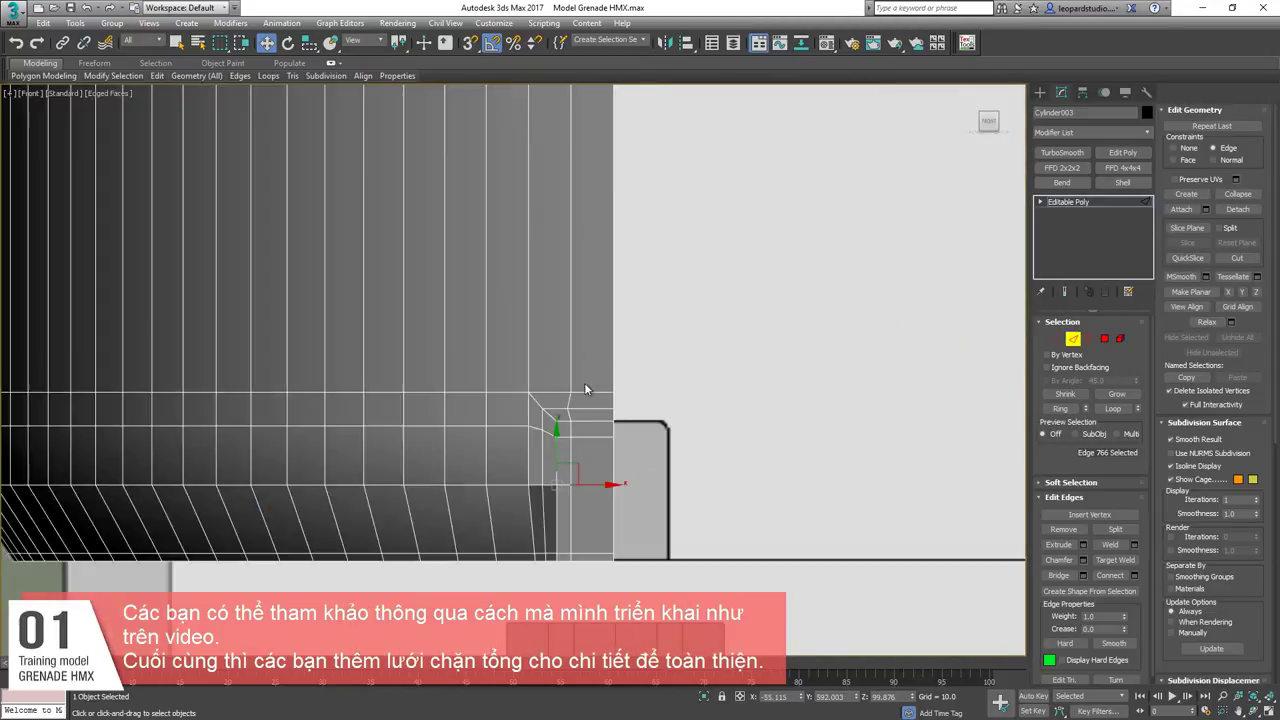
click(572, 345)
key(alt+r)
key(ctrl+shift+e)
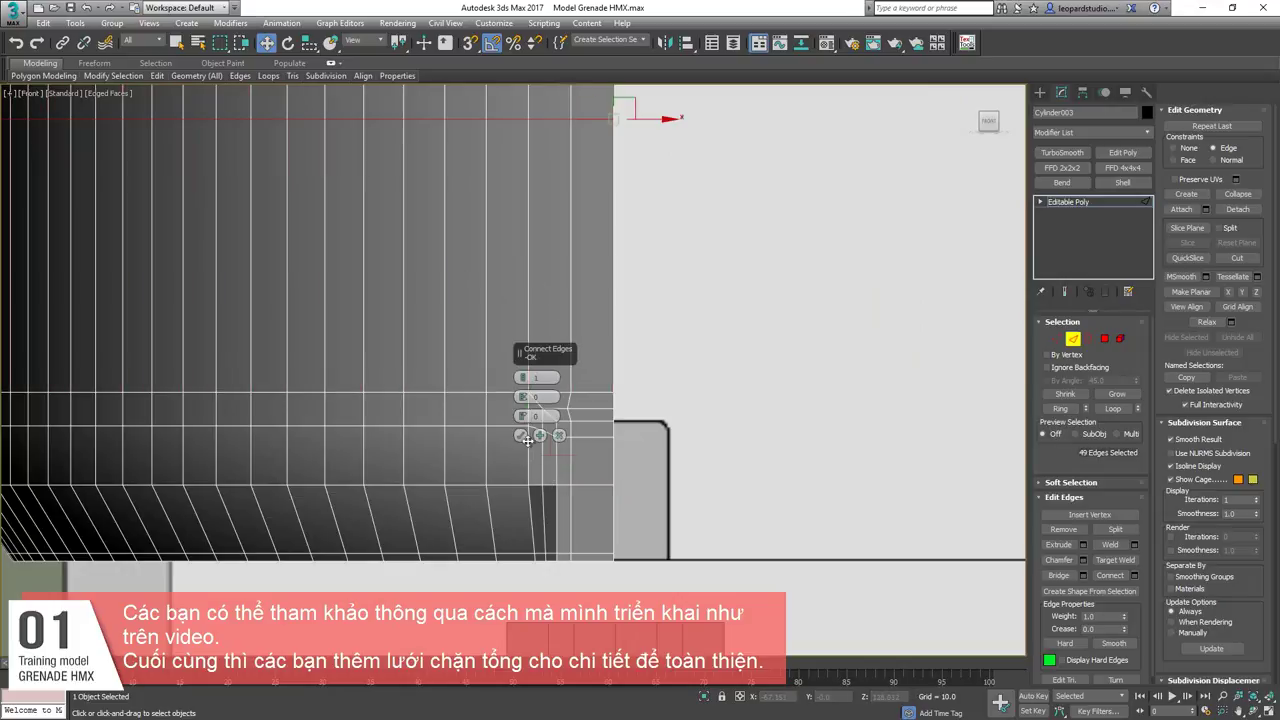
click(520, 436)
scroll(555, 377, down, 5)
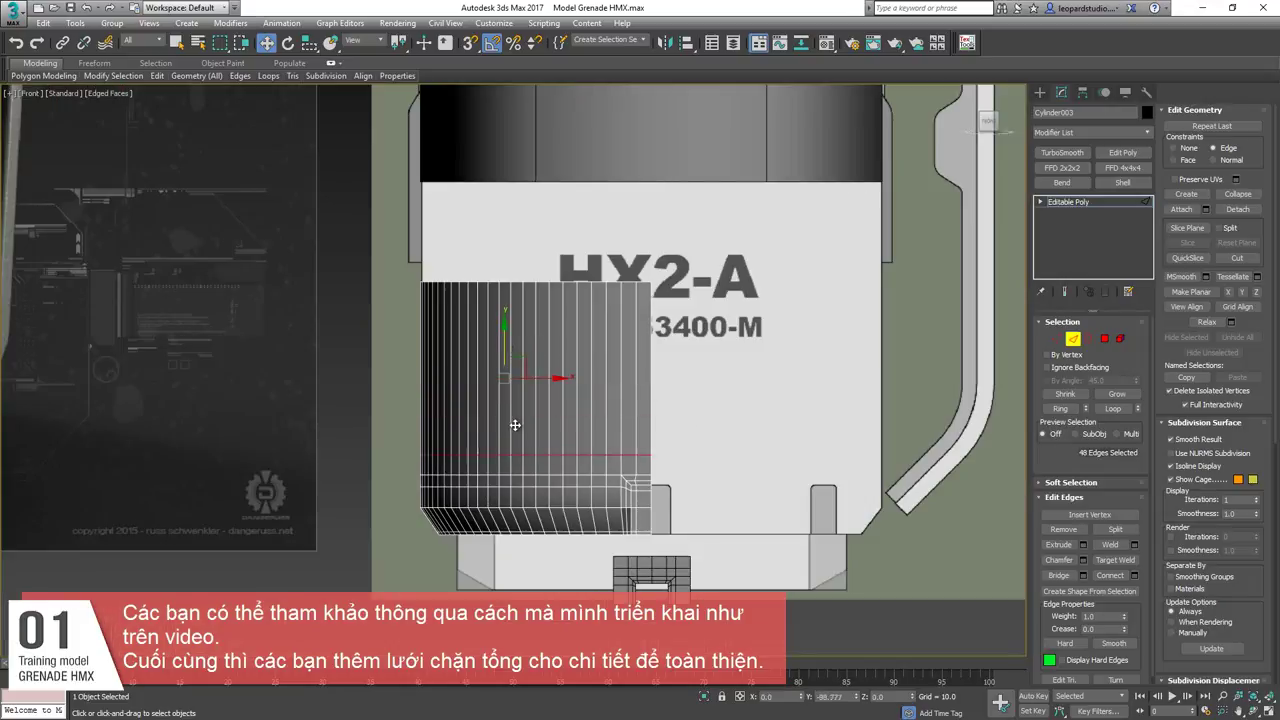
scroll(585, 458, up, 6)
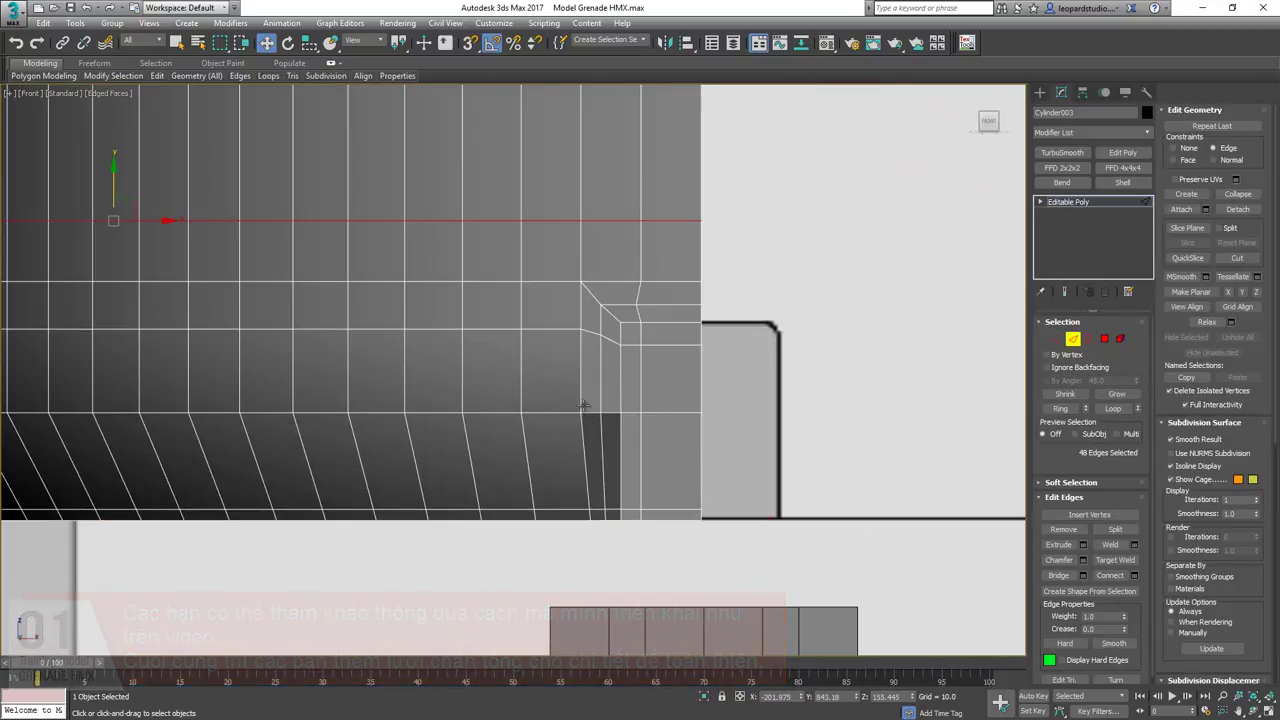
Extrude the bevel's upper edge loop with no height, adjusting only the width, to create support edges on both sides.
double_click(569, 414)
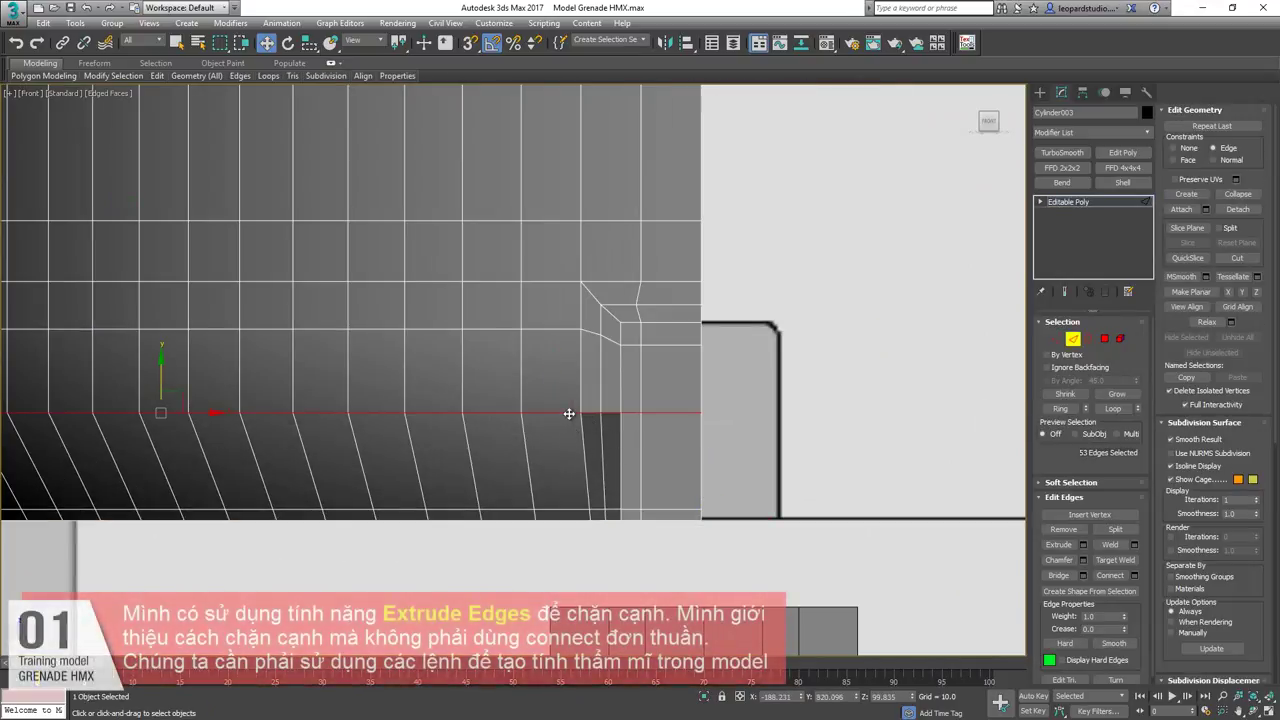
key(shift+e)
right_click(523, 378)
drag(523, 397, 525, 378)
click(520, 415)
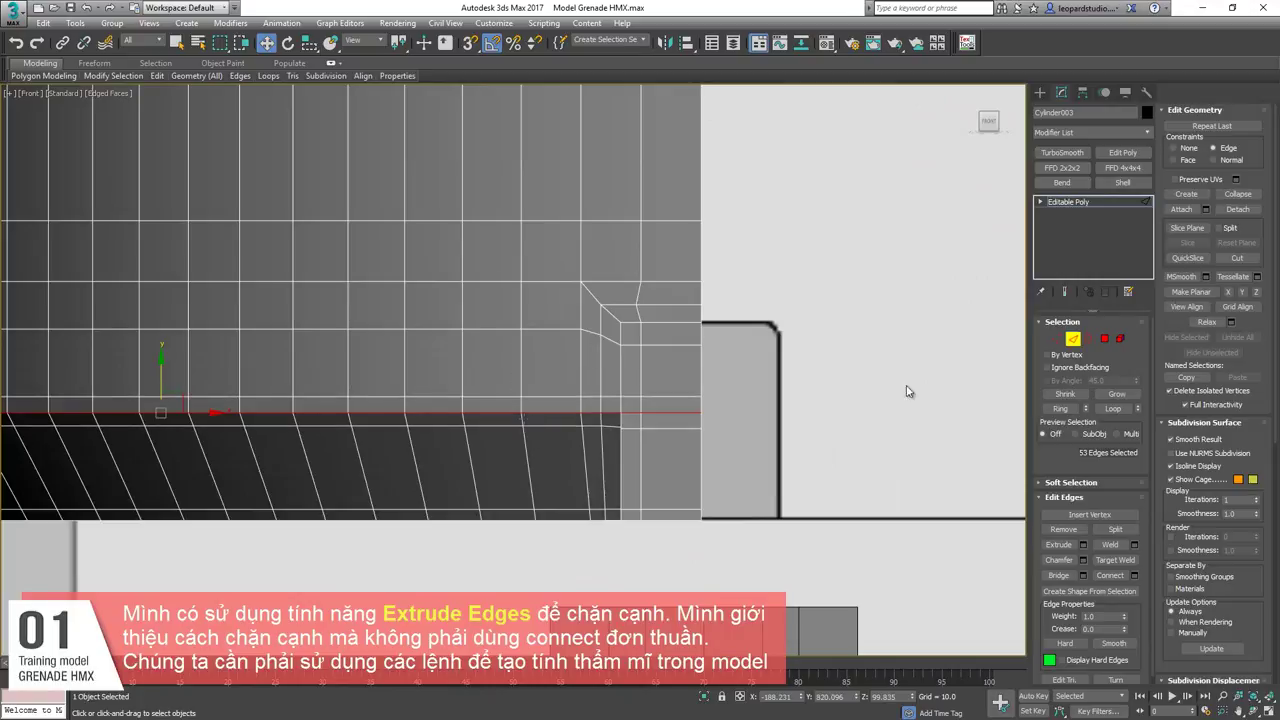
Make the support loops just above and just below the bevel's upper edge planar along Z.
double_click(673, 397)
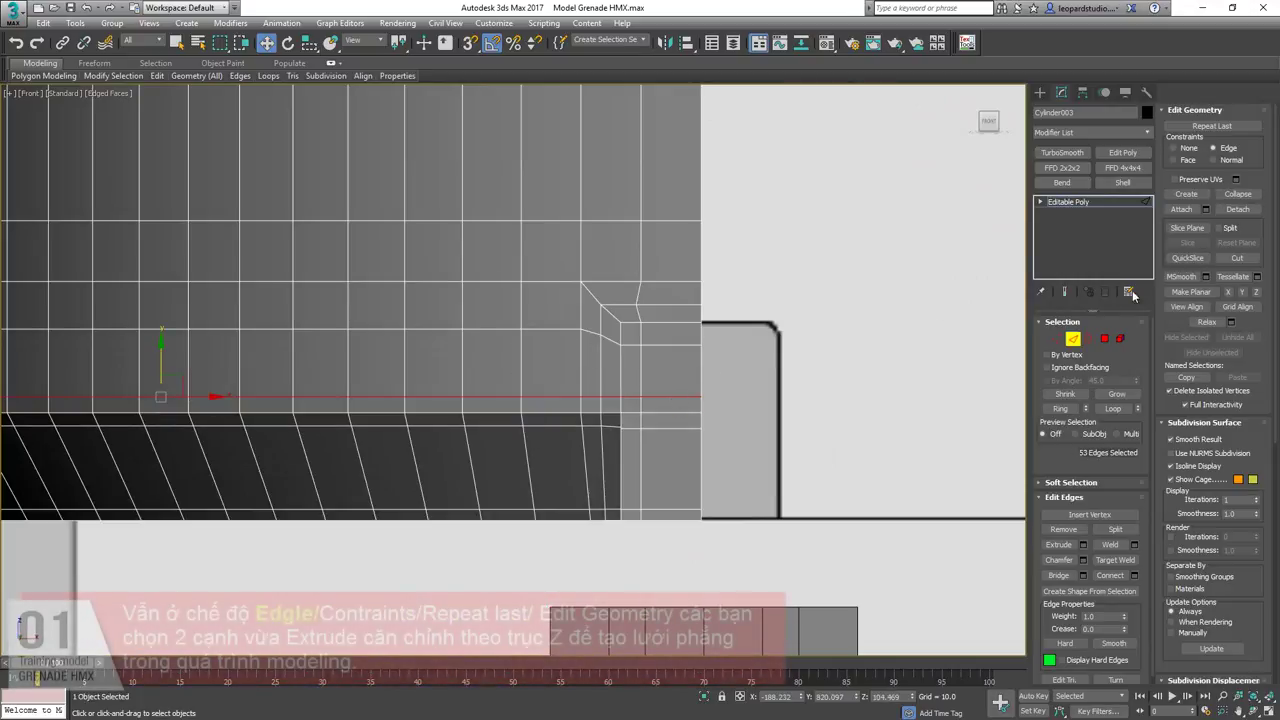
click(1256, 292)
double_click(665, 430)
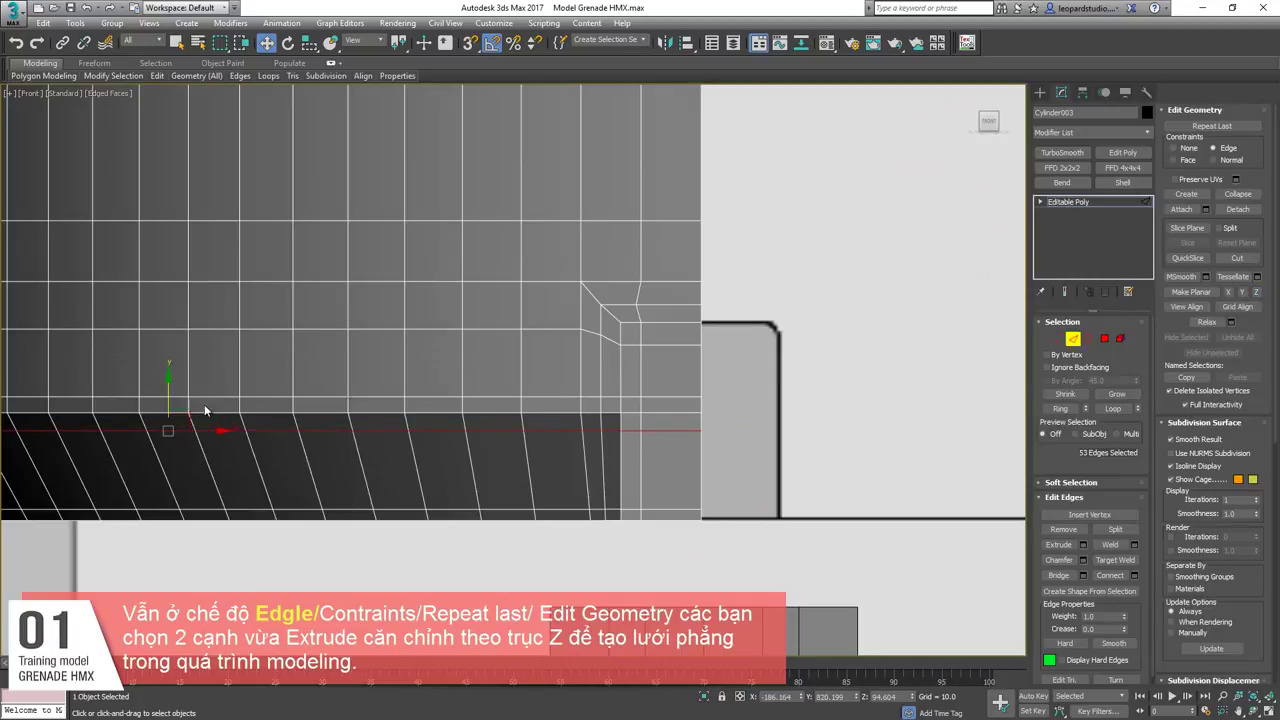
Examine the flattened support loops around the notch from an angled view and from the front.
scroll(205, 410, down, 6)
alt+middle_drag(205, 410, 480, 395)
scroll(500, 400, up, 4)
key(2)
key(f)
scroll(582, 396, down, 6)
scroll(582, 396, up, 5)
mouse_move(582, 396)
middle_down()
mouse_move(687, 511)
mouse_move(576, 385)
middle_up()
scroll(614, 414, up, 4)
key(2)
click(617, 412)
scroll(620, 412, down, 4)
mouse_move(640, 414)
middle_down()
mouse_move(386, 376)
mouse_move(618, 410)
middle_up()
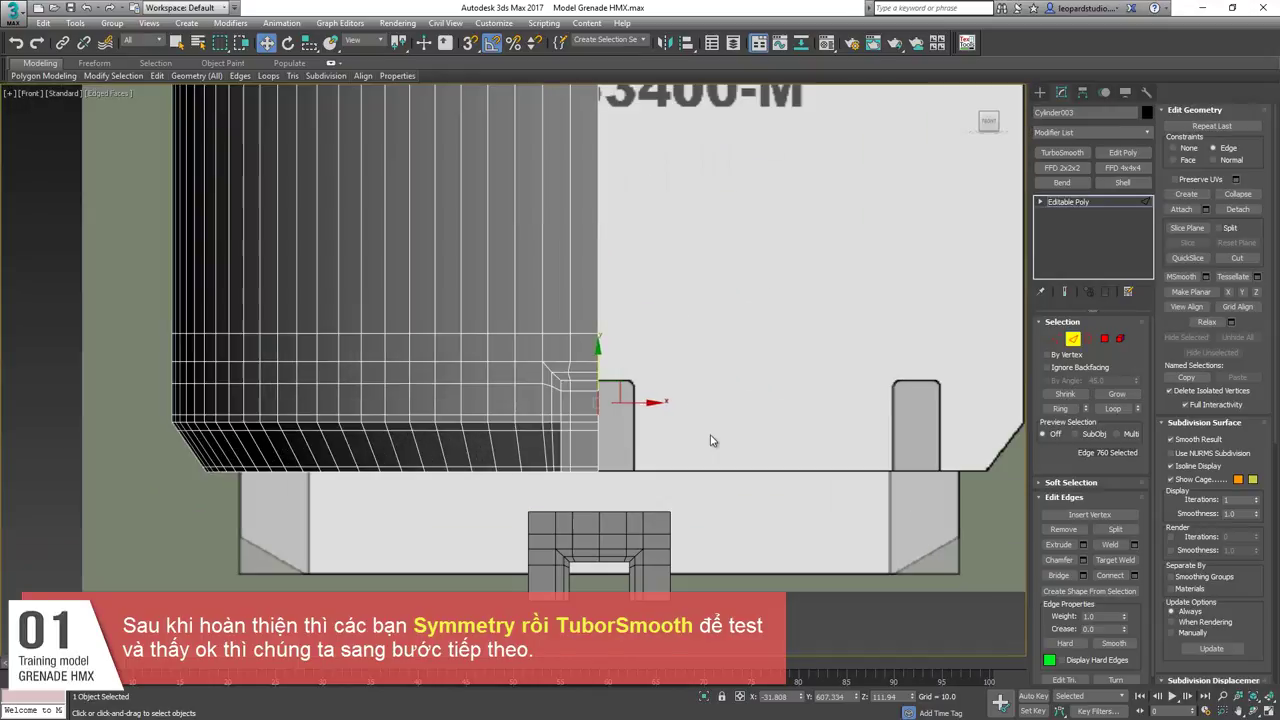
Add a Symmetry modifier to the half body, mirrored on the X axis with Flip enabled.
key(alt+s)
click(1071, 363)
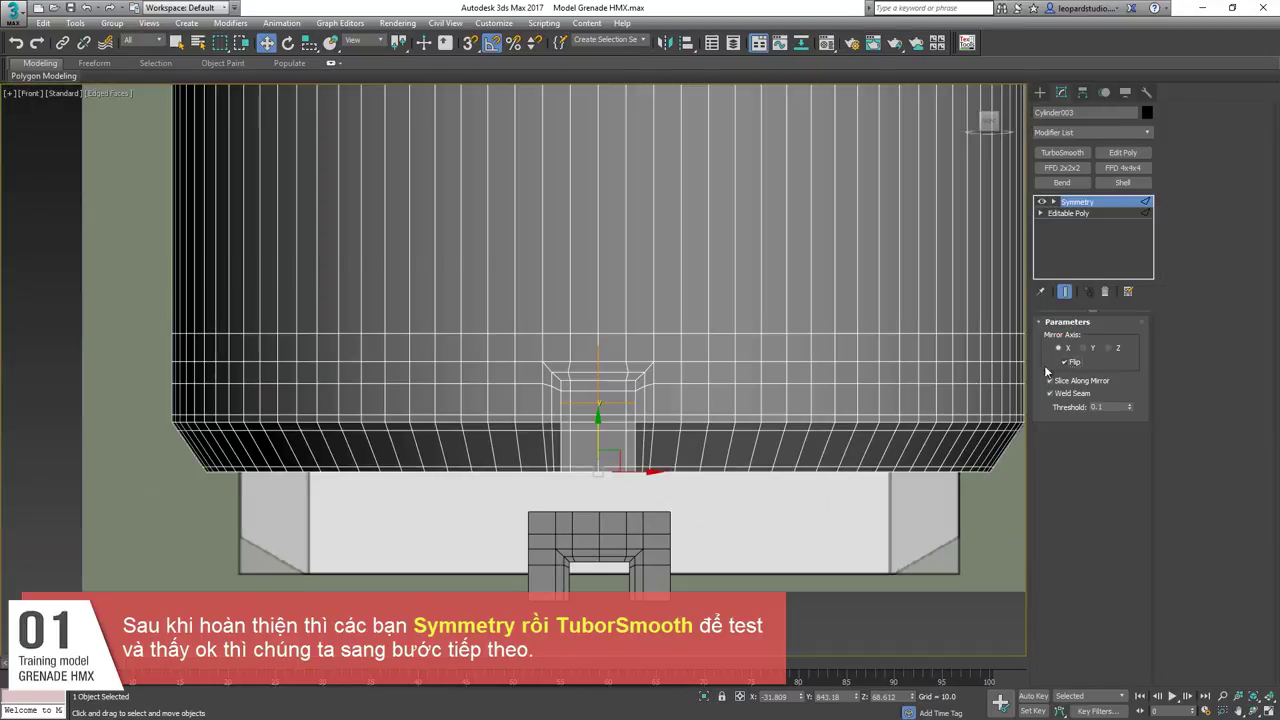
scroll(600, 360, down, 5)
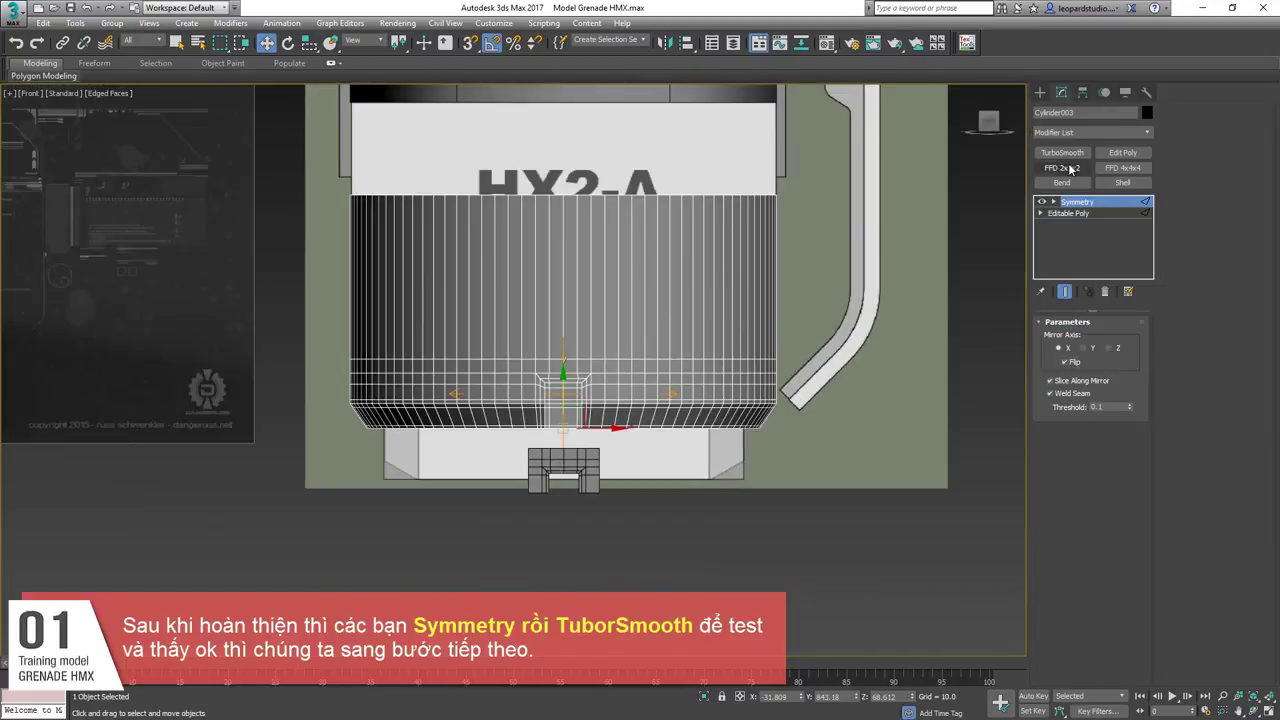
Test the body's smoothing with a TurboSmooth modifier at 2 iterations, checking the notch with edge display off.
click(1064, 153)
click(608, 441)
key(F4)
alt+middle_drag(555, 485, 521, 491)
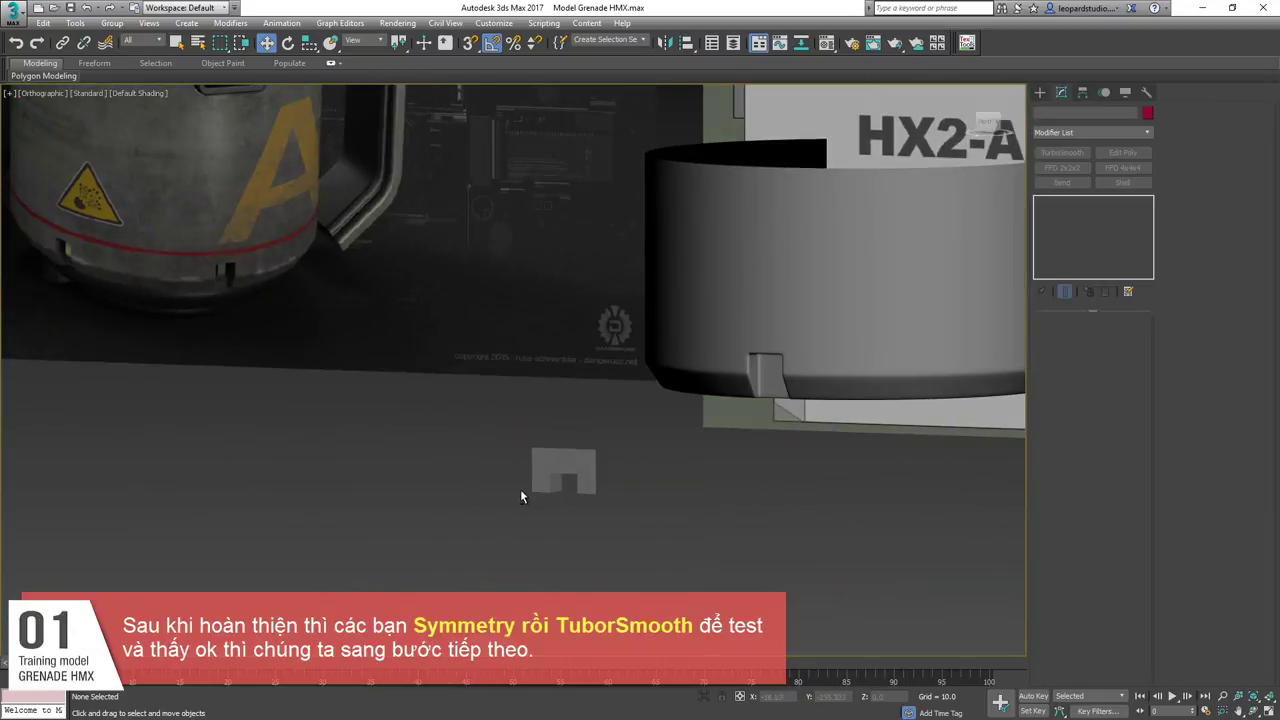
scroll(795, 353, up, 5)
middle_drag(795, 353, 500, 361)
scroll(500, 361, up, 4)
click(600, 352)
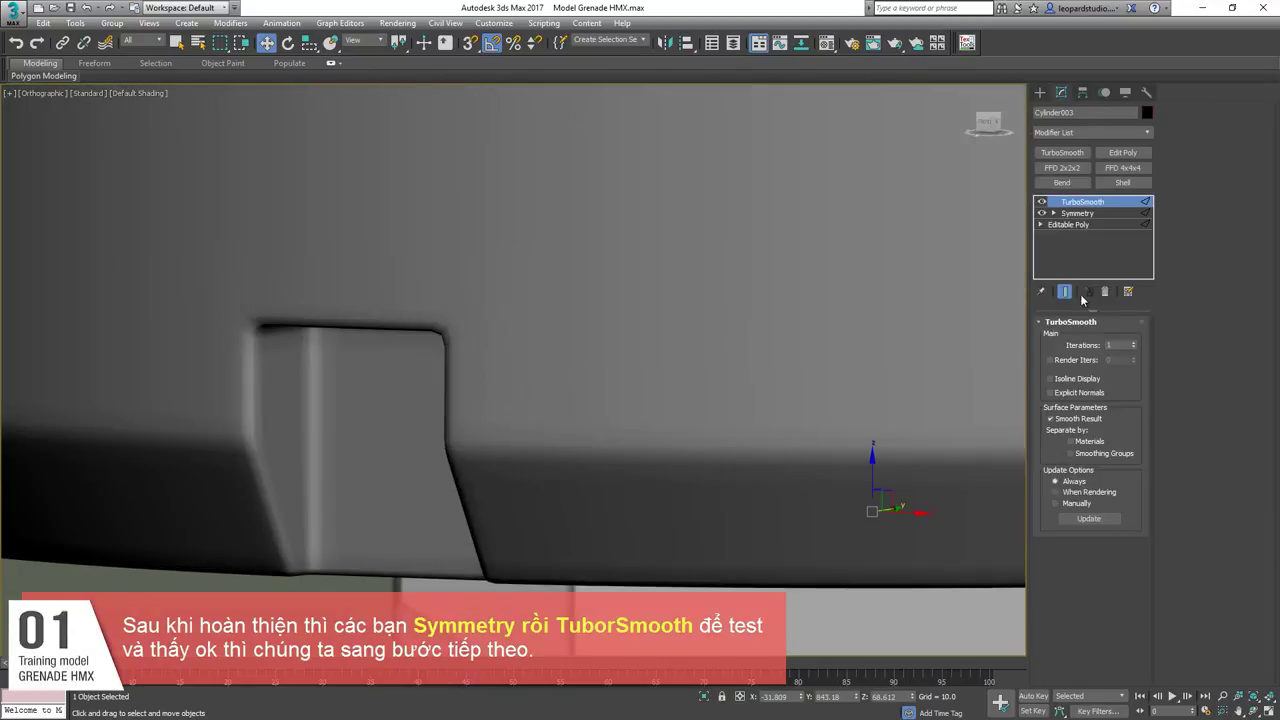
click(1134, 343)
scroll(405, 337, down, 7)
alt+middle_drag(552, 437, 563, 377)
middle_drag(490, 115, 436, 319)
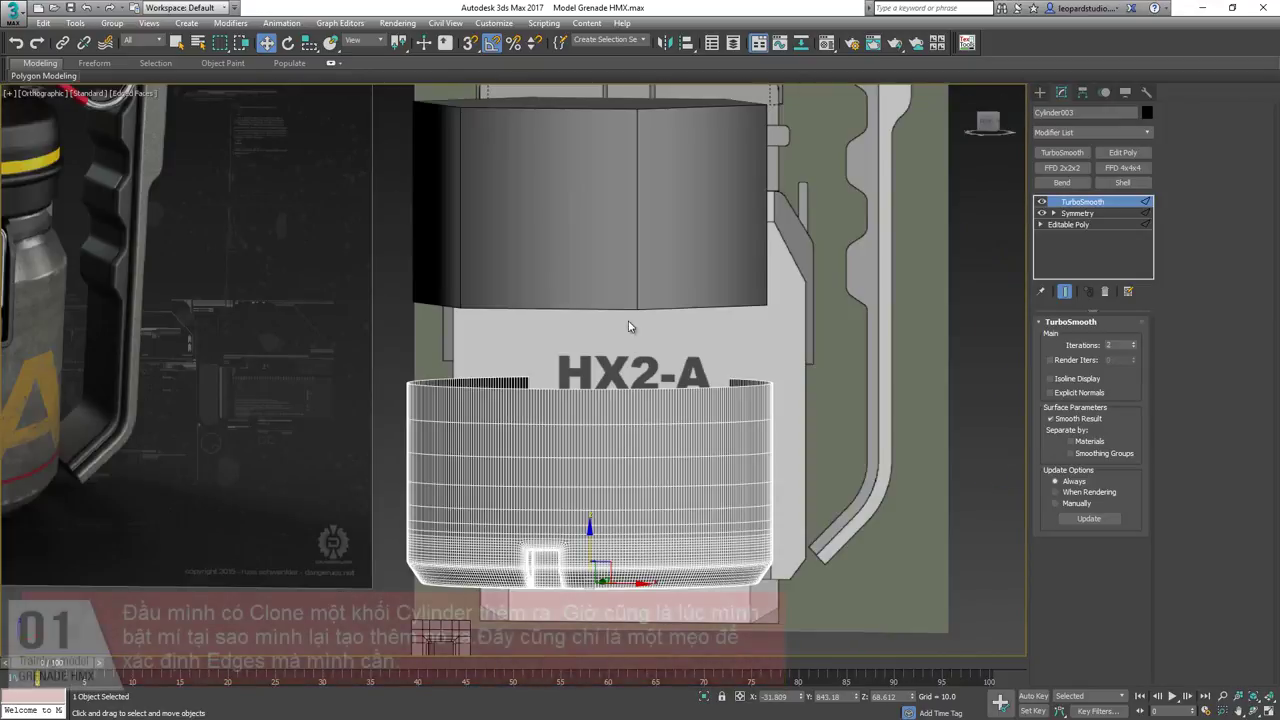
click(630, 290)
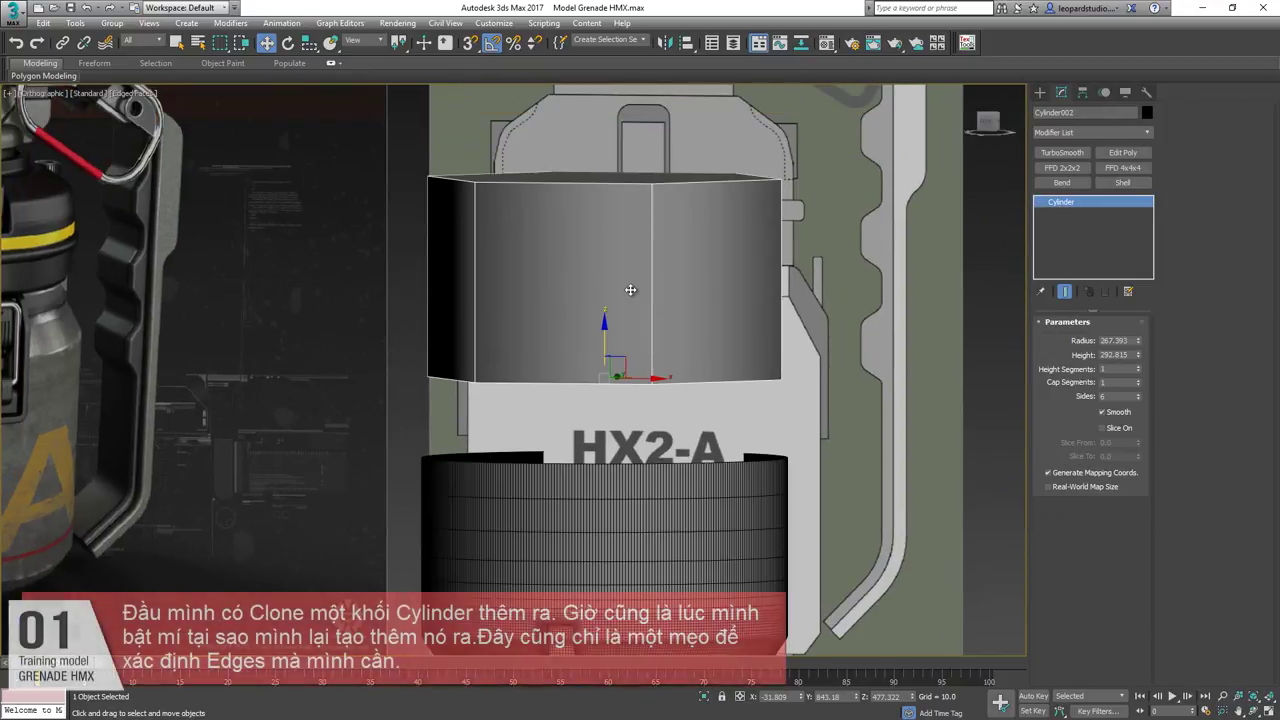
middle_drag(625, 392, 615, 266)
middle_drag(622, 464, 613, 389)
scroll(613, 389, down, 3)
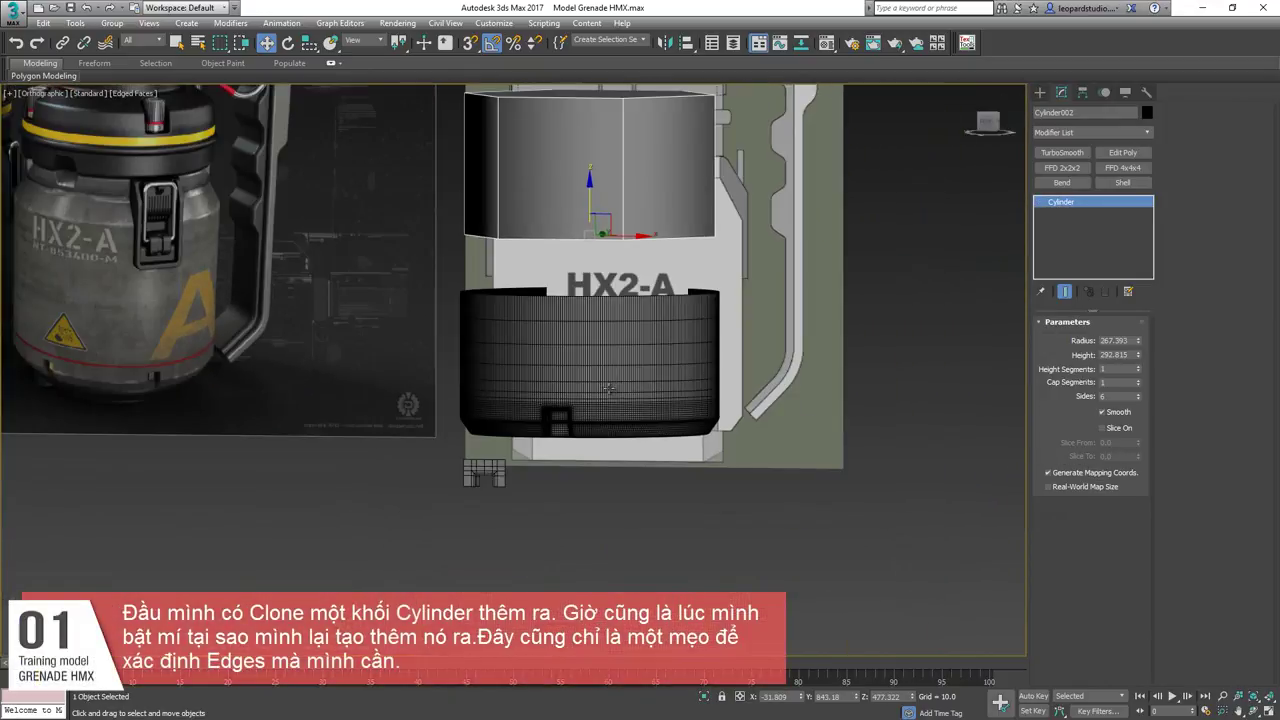
Remove TurboSmooth from the body and collapse its Symmetry modifier into the editable poly.
scroll(646, 295, up, 6)
click(620, 365)
right_click(1088, 202)
click(1121, 224)
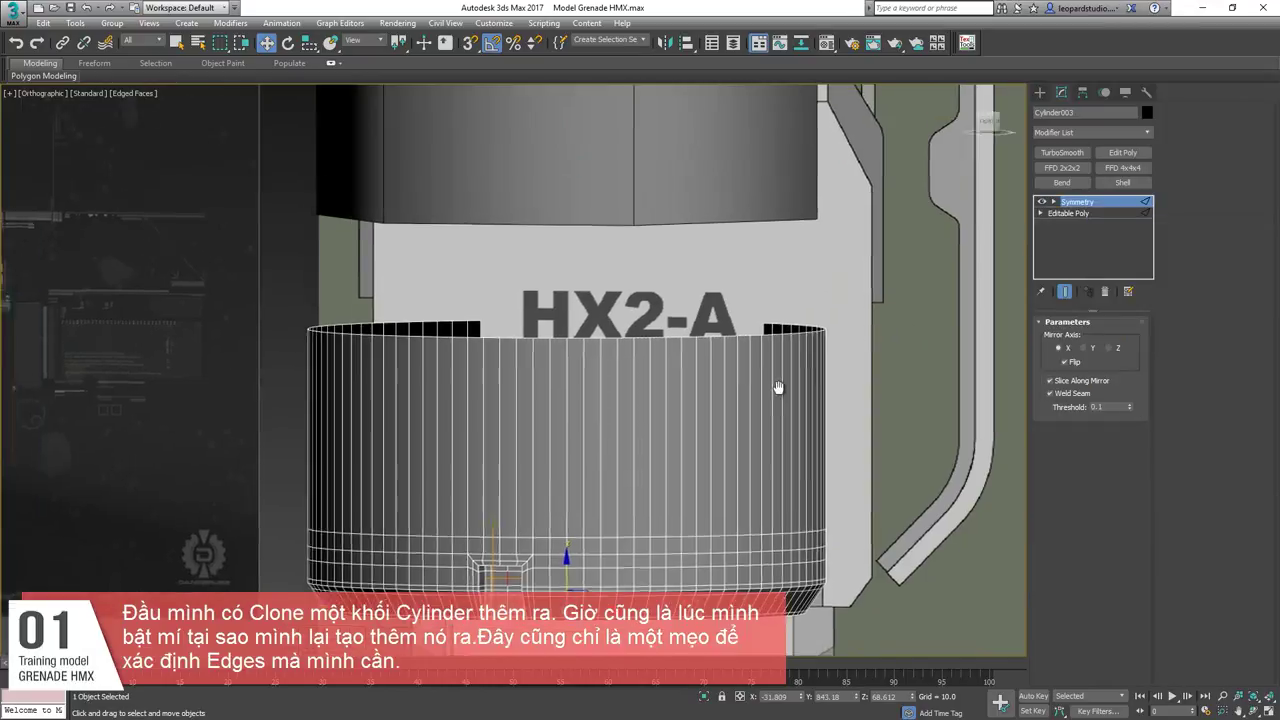
scroll(749, 415, down, 5)
scroll(760, 385, up, 3)
scroll(740, 306, down, 4)
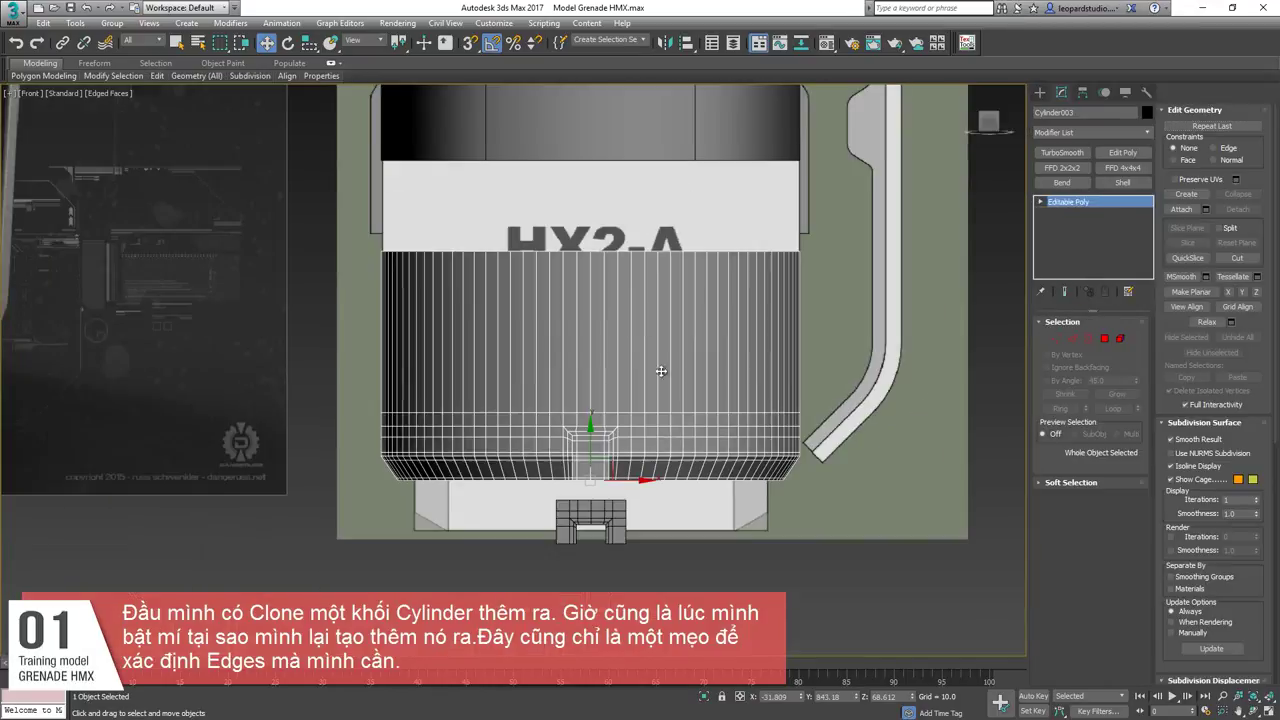
Compare the six-sided cylinder's faces with the body and the blueprint, using see-through display and front and angled views.
click(618, 198)
scroll(622, 357, up, 3)
click(623, 357)
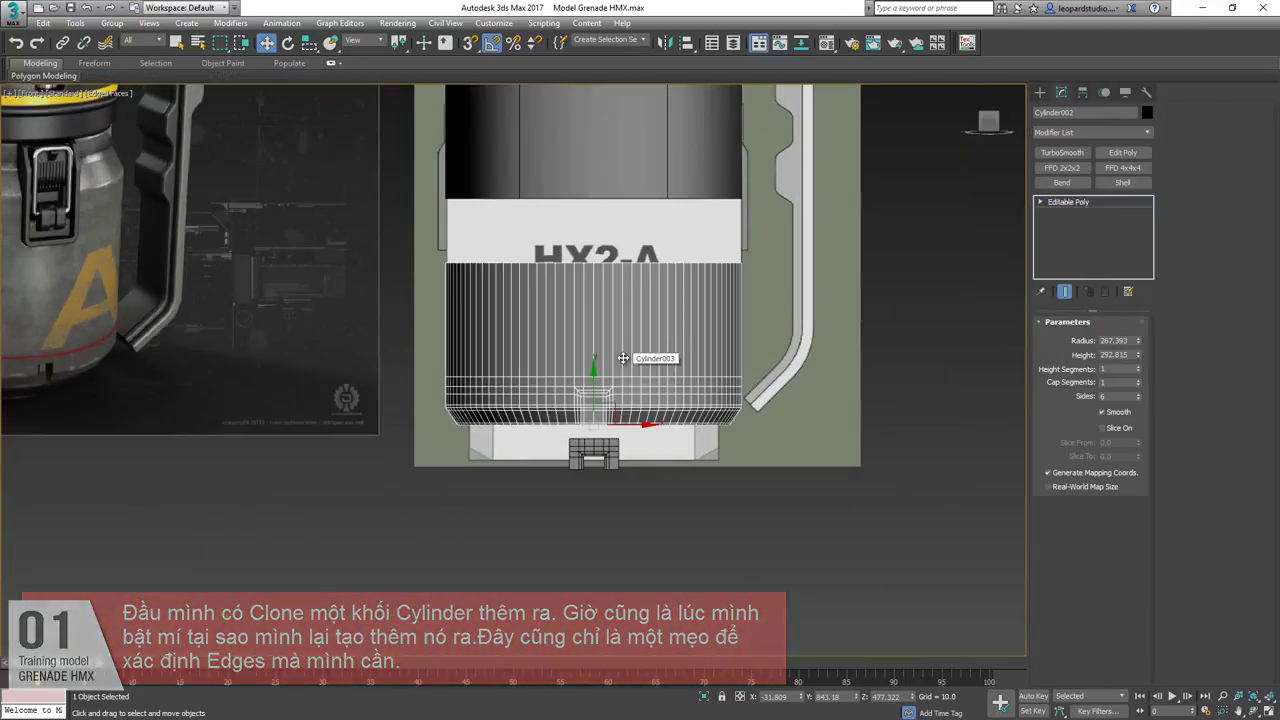
key(alt+x)
click(620, 490)
alt+middle_drag(609, 421, 590, 475)
click(646, 306)
scroll(646, 300, down, 3)
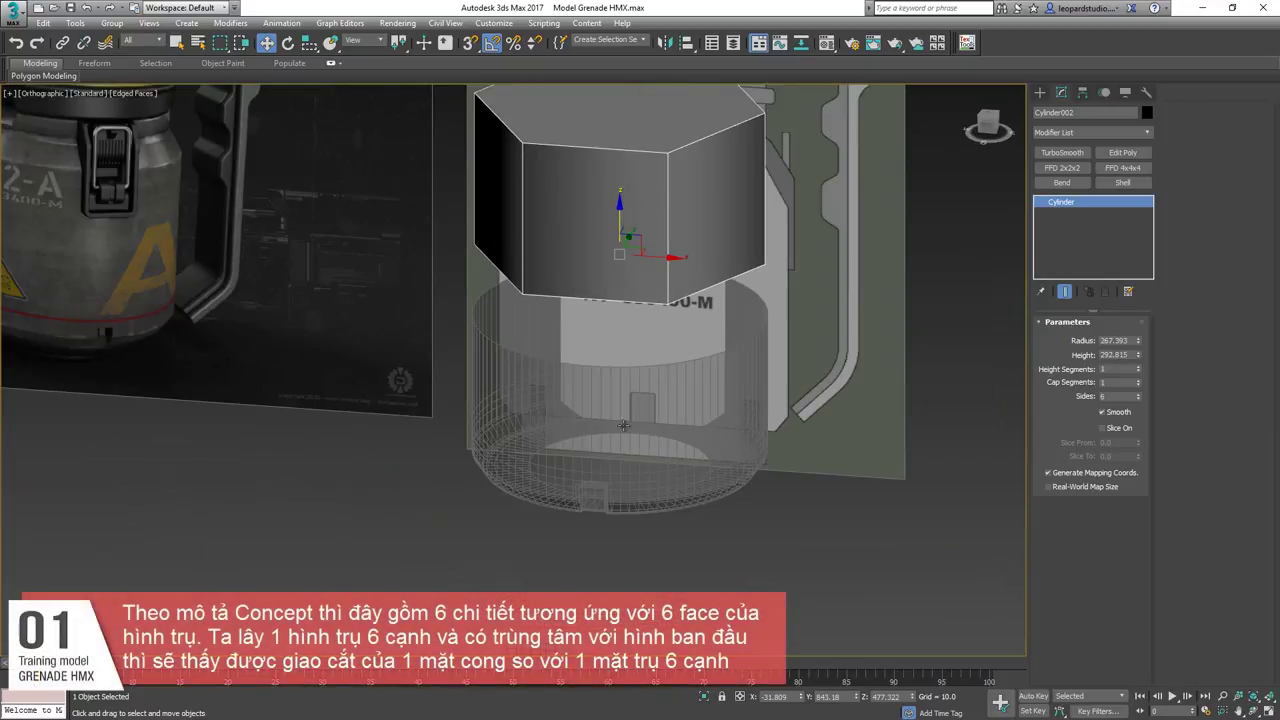
key(f)
scroll(423, 357, up, 4)
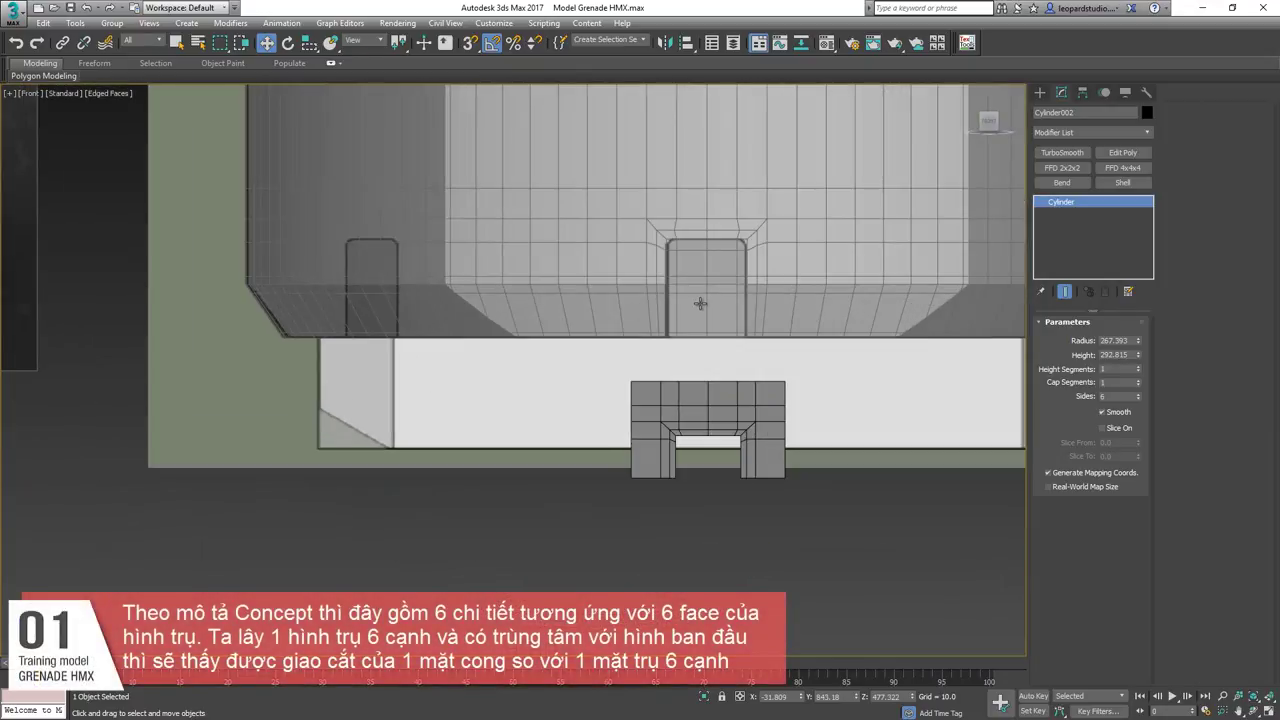
middle_drag(700, 303, 537, 355)
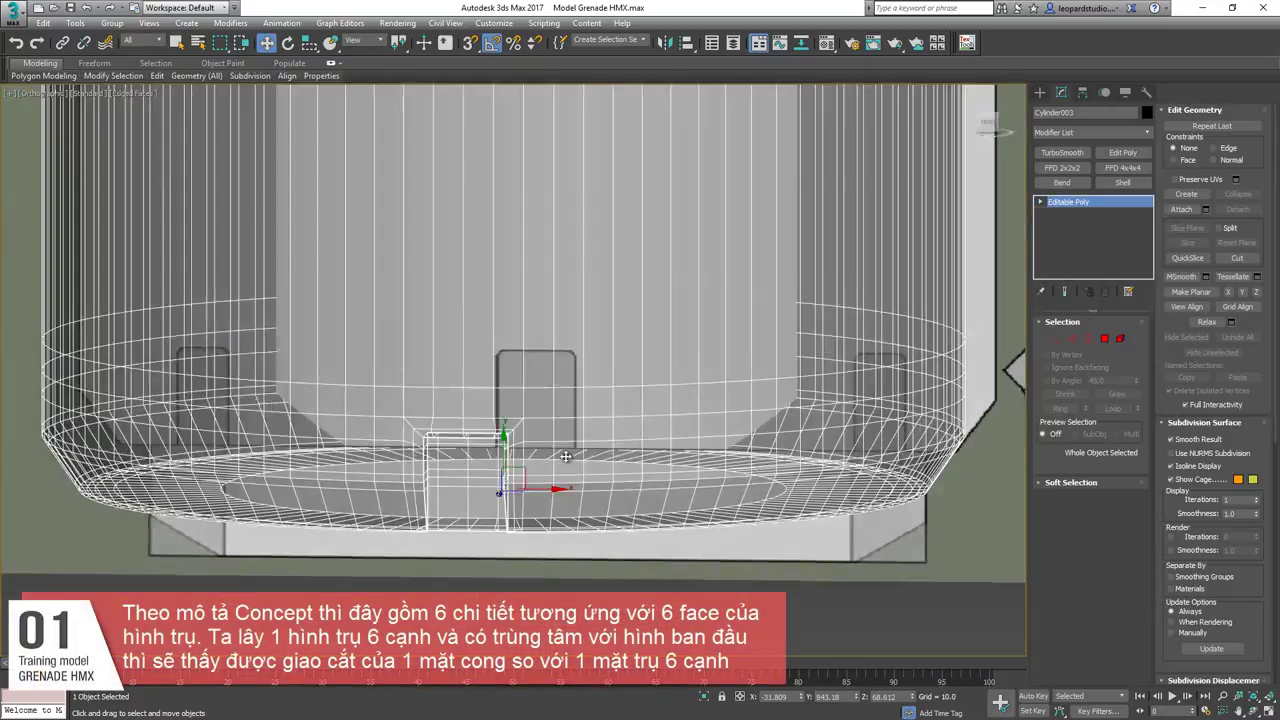
scroll(605, 350, down, 3)
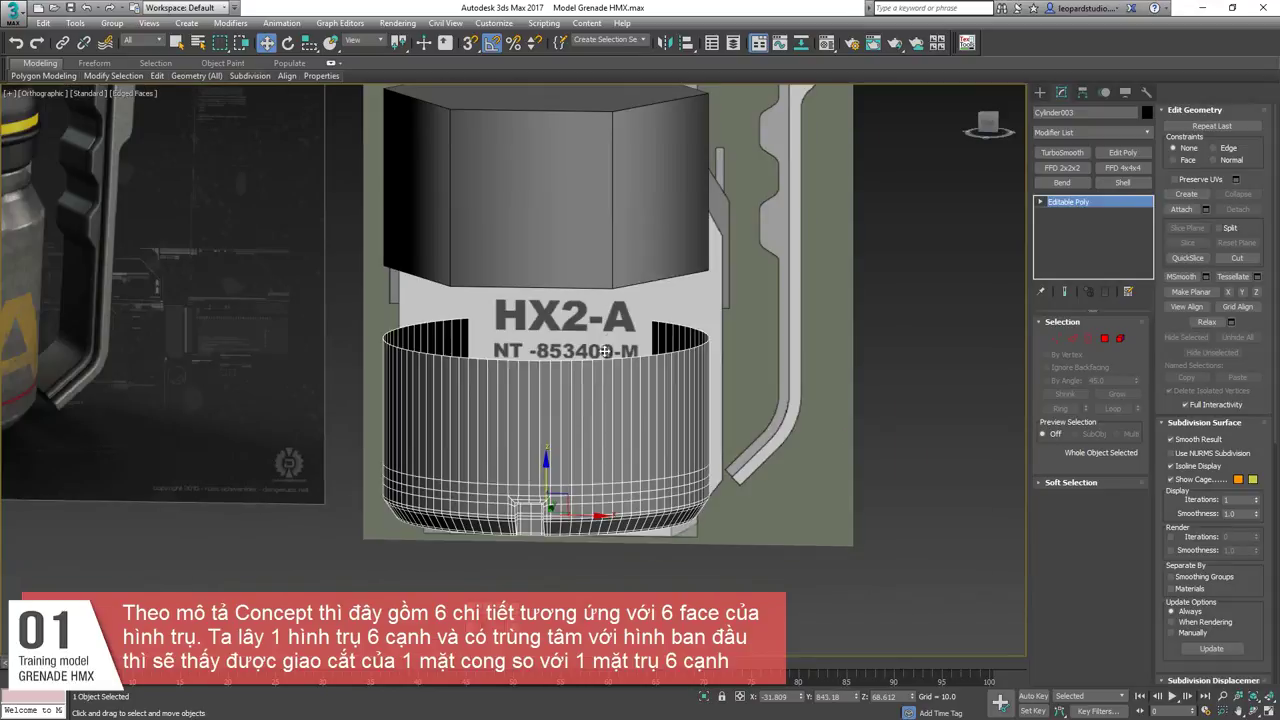
middle_drag(605, 351, 614, 472)
In the front view, move the six-sided cylinder straight down until it overlaps the upper part of the body.
click(552, 361)
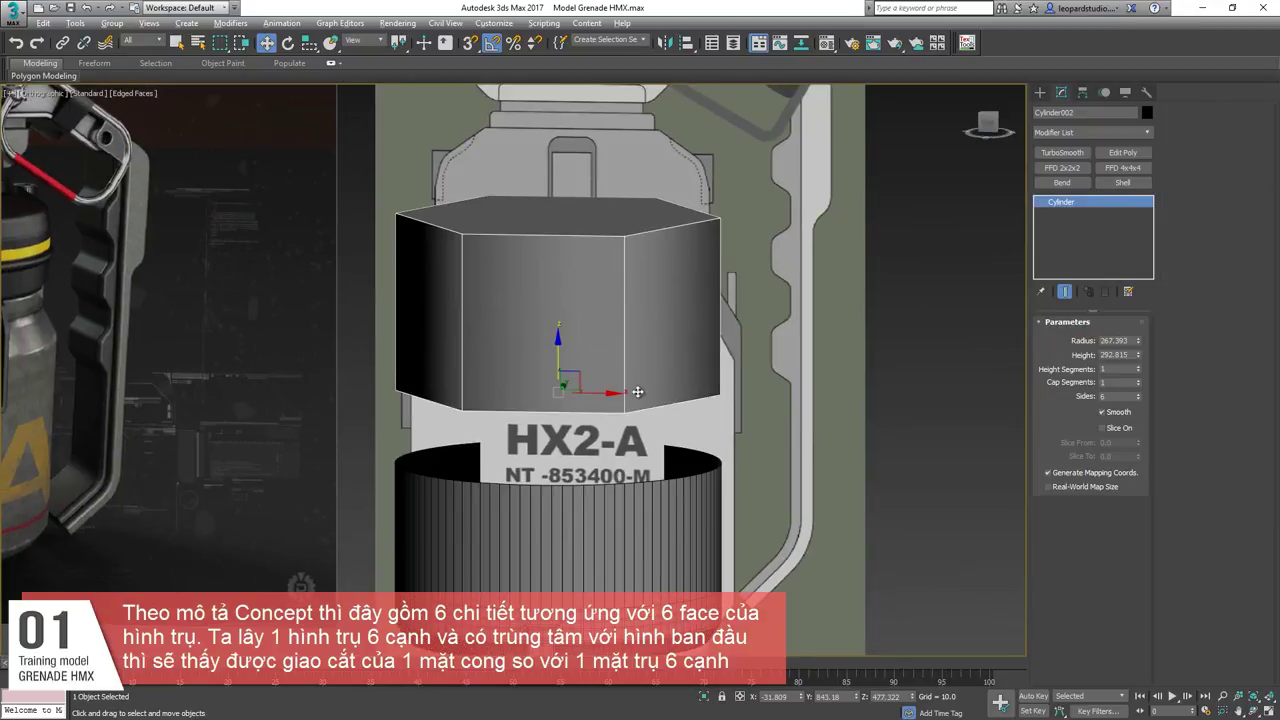
alt+middle_drag(634, 391, 654, 357)
key(f)
scroll(642, 333, down, 8)
scroll(586, 345, up, 4)
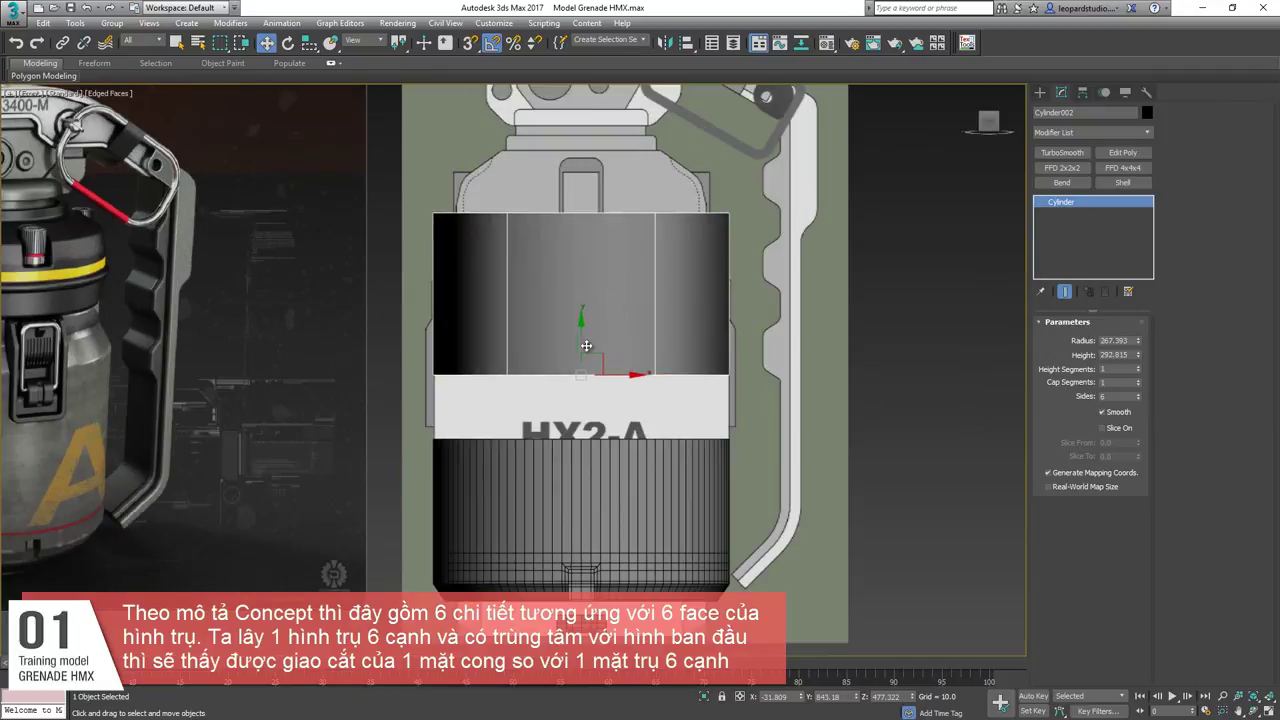
drag(582, 345, 582, 493)
Identify the two vertical body edges that line up with the six-sided cylinder's front corners by selecting them.
scroll(520, 459, up, 5)
click(520, 459)
scroll(515, 450, down, 3)
key(2)
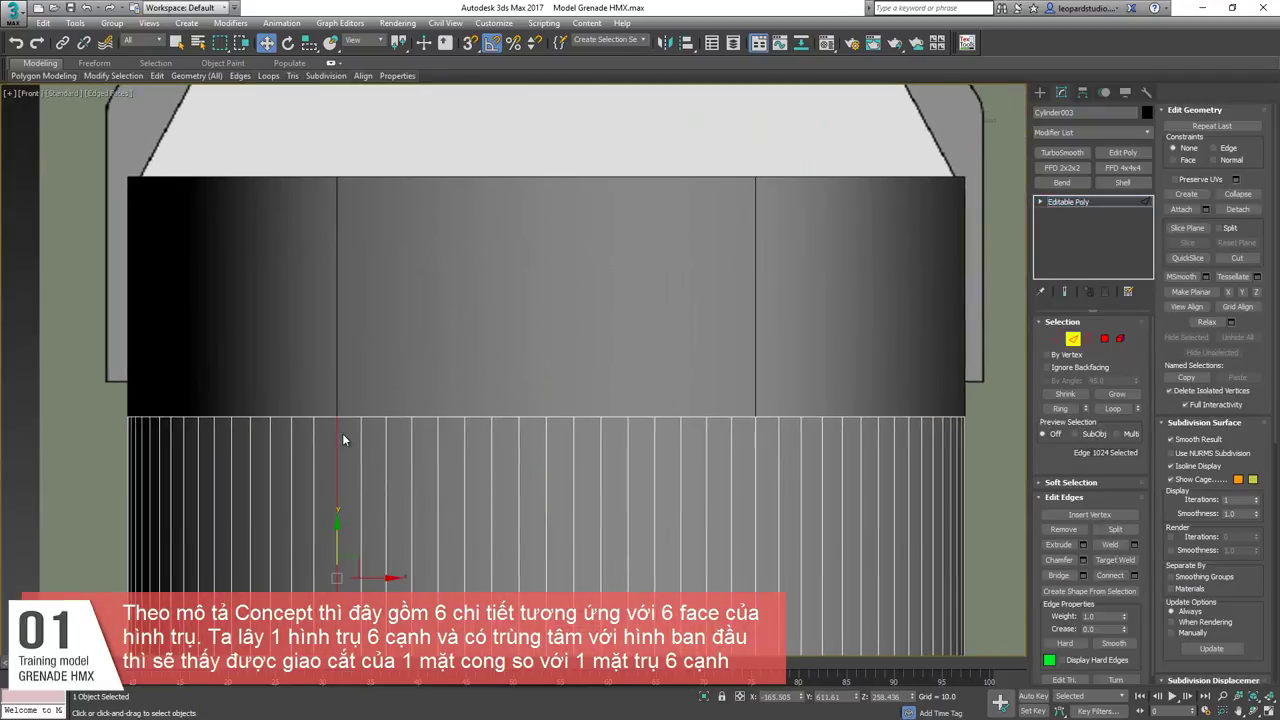
ctrl+click(756, 427)
middle_drag(728, 434, 690, 286)
scroll(688, 287, down, 4)
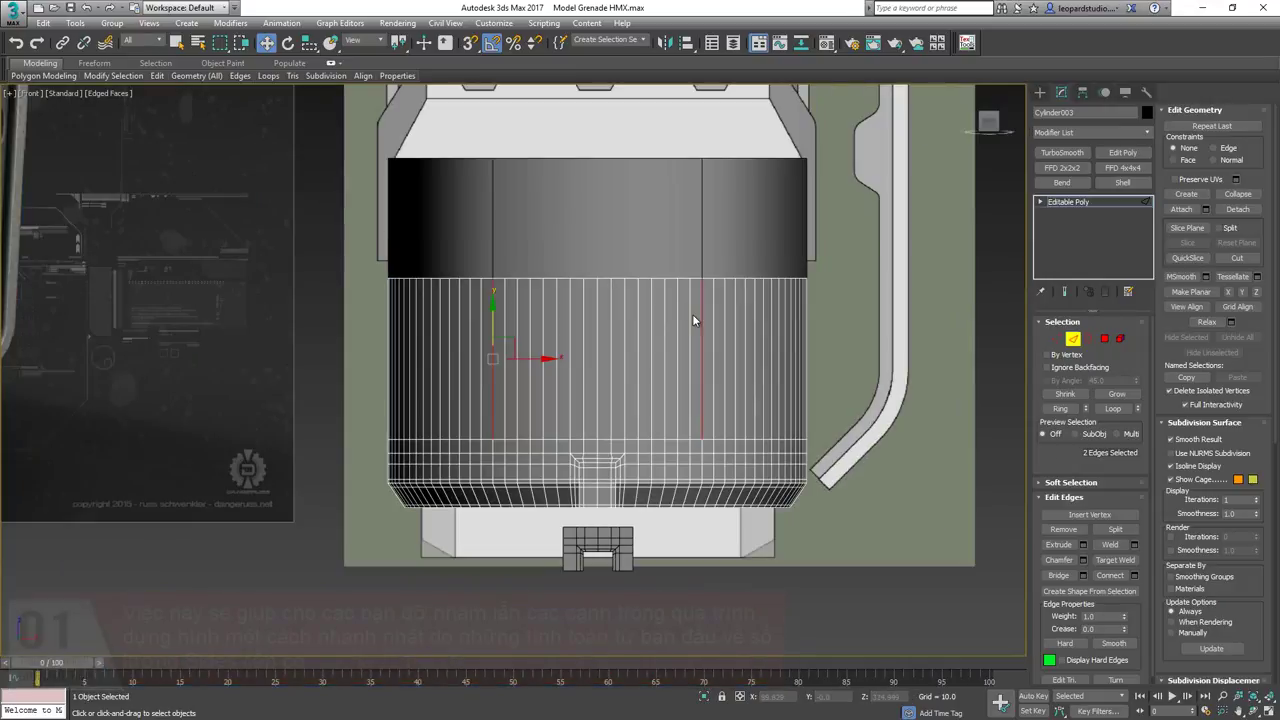
Delete the vertical loops just outside the aligned edges and the remaining outer element, keeping only the front sixth of the body.
click(714, 300)
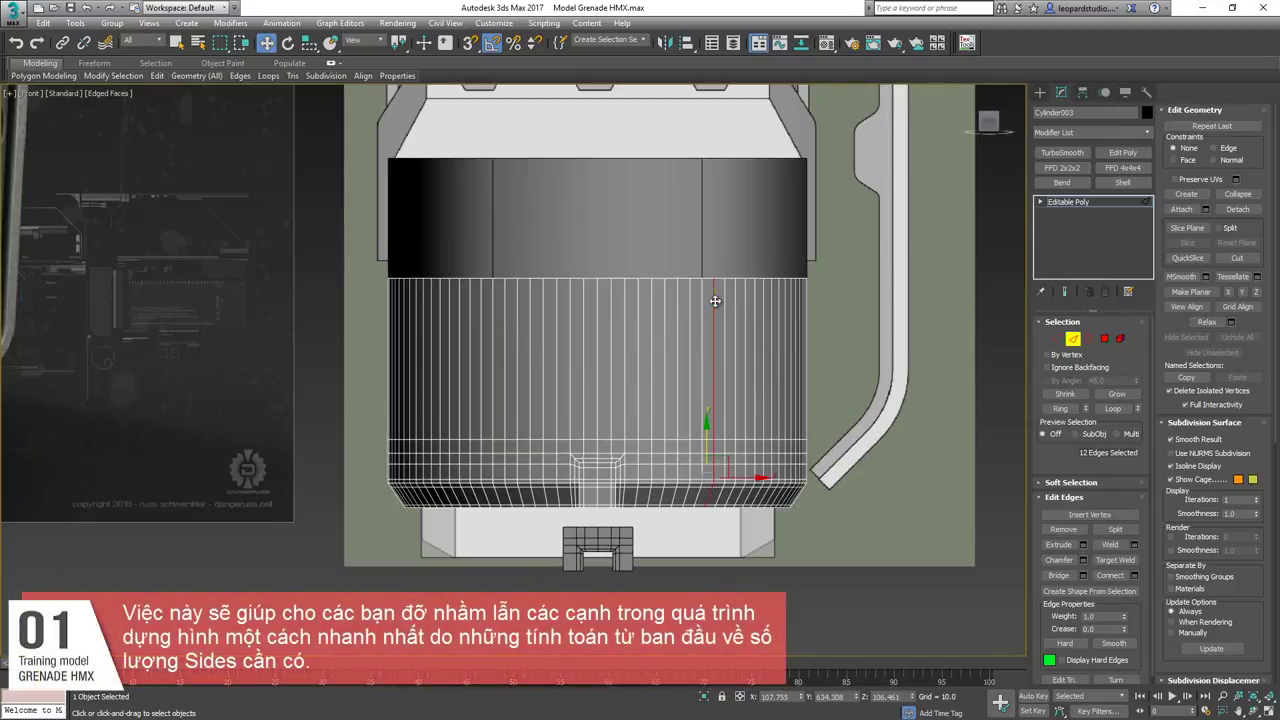
key(Delete)
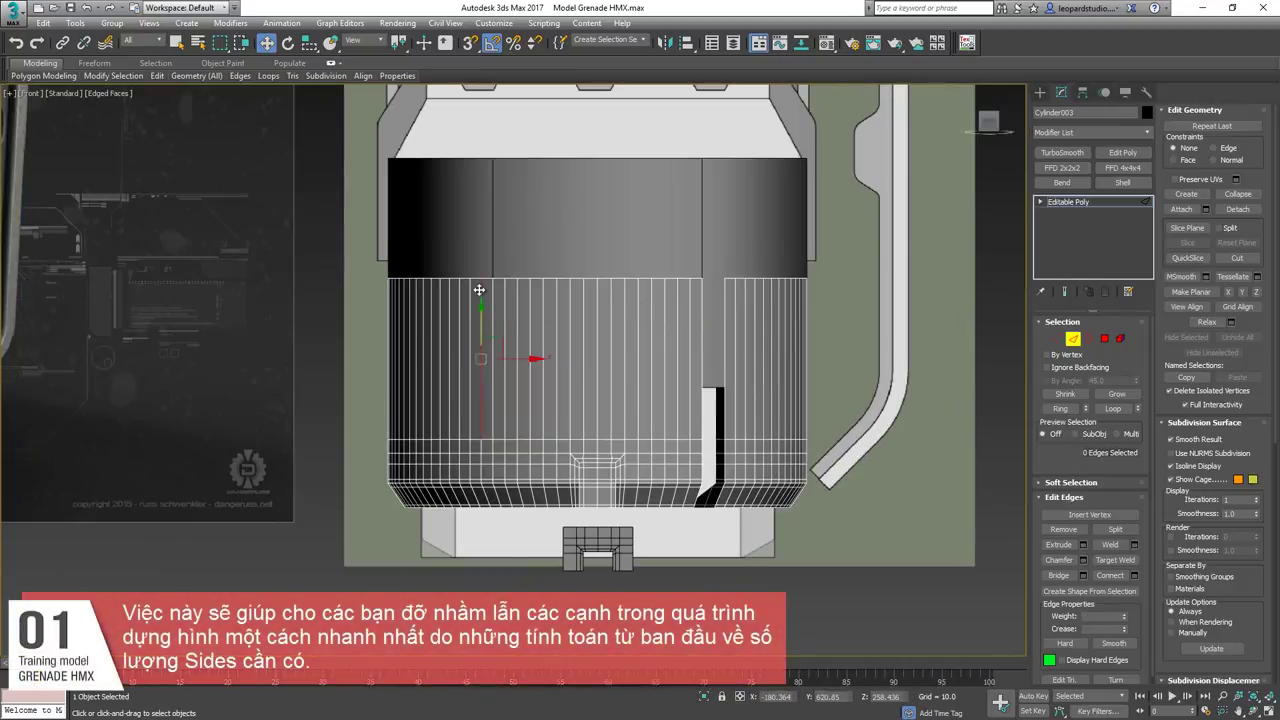
key(Delete)
key(5)
click(756, 351)
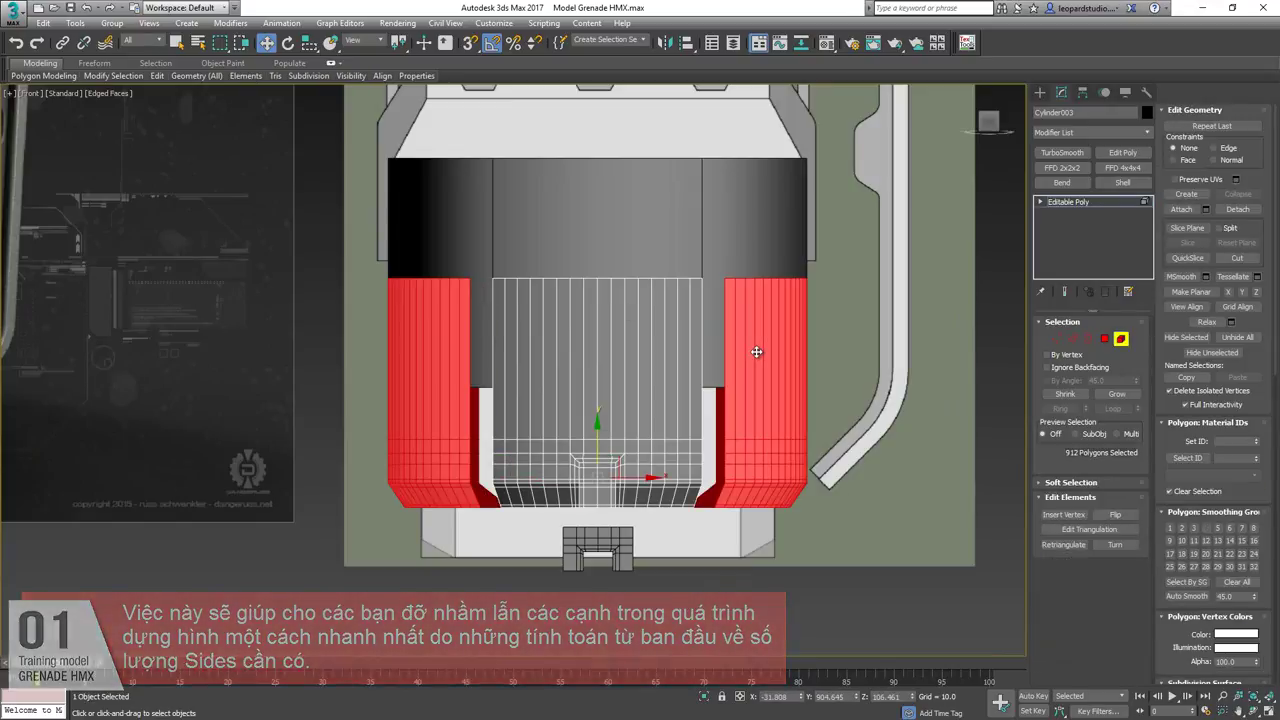
key(Delete)
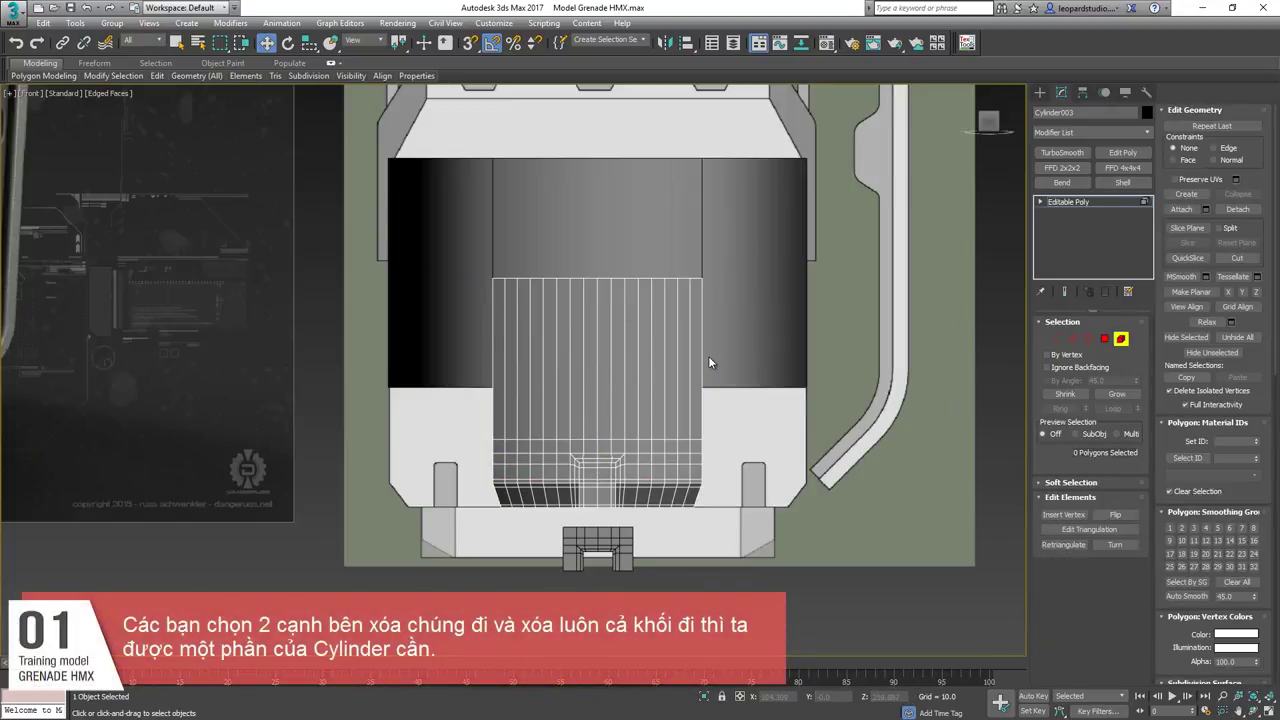
alt+middle_drag(708, 356, 670, 398)
key(5)
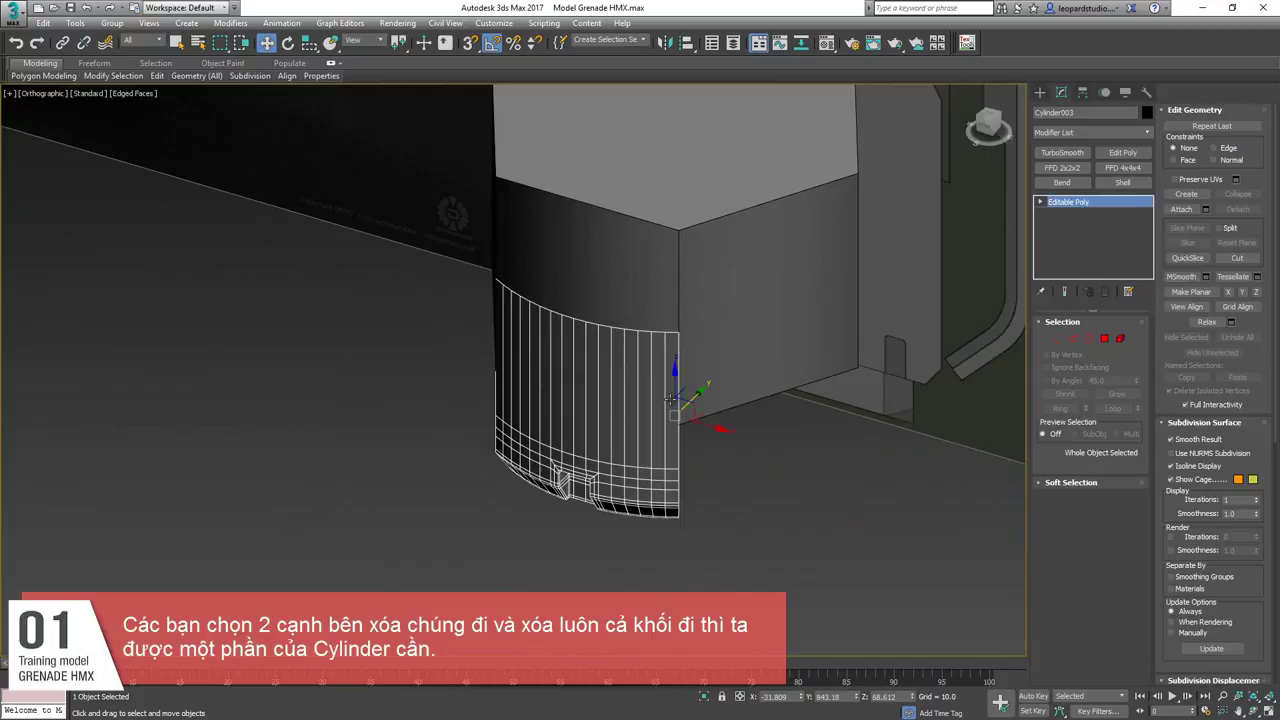
Switch to the top view, frame the segment, and set the snap angle to 2.5 degrees.
key(t)
key(z)
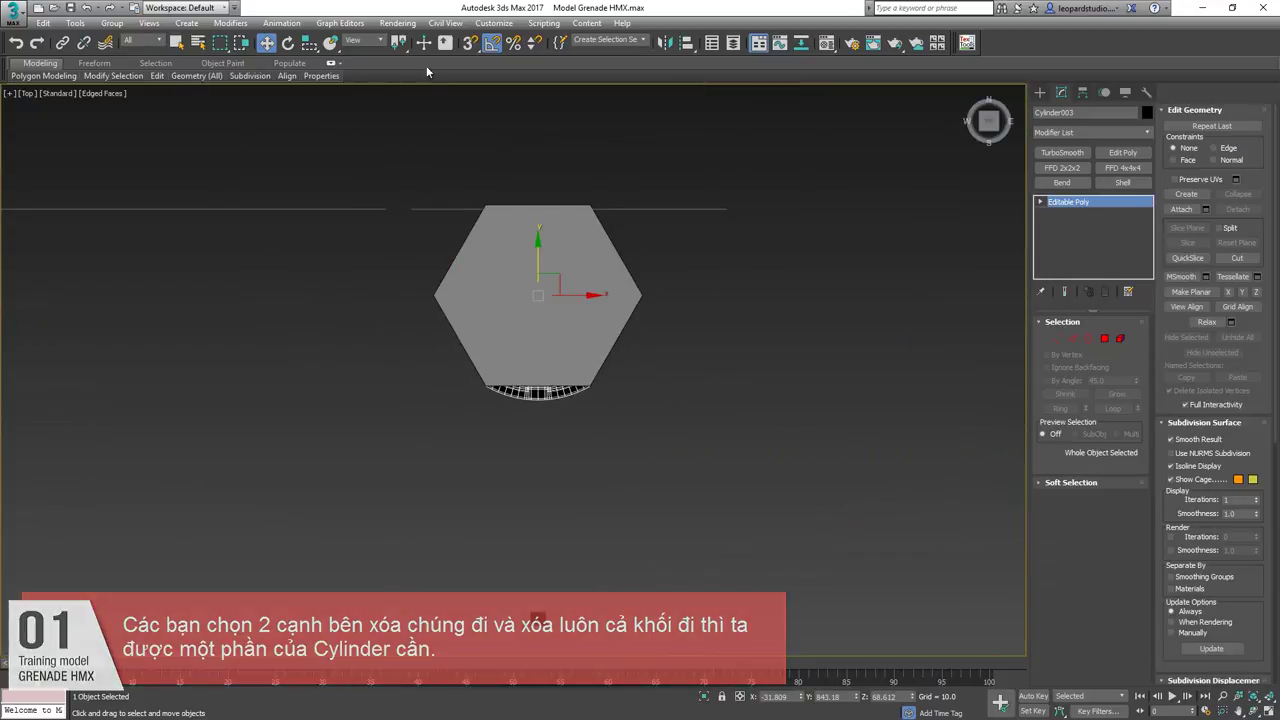
right_click(491, 42)
drag(580, 280, 635, 128)
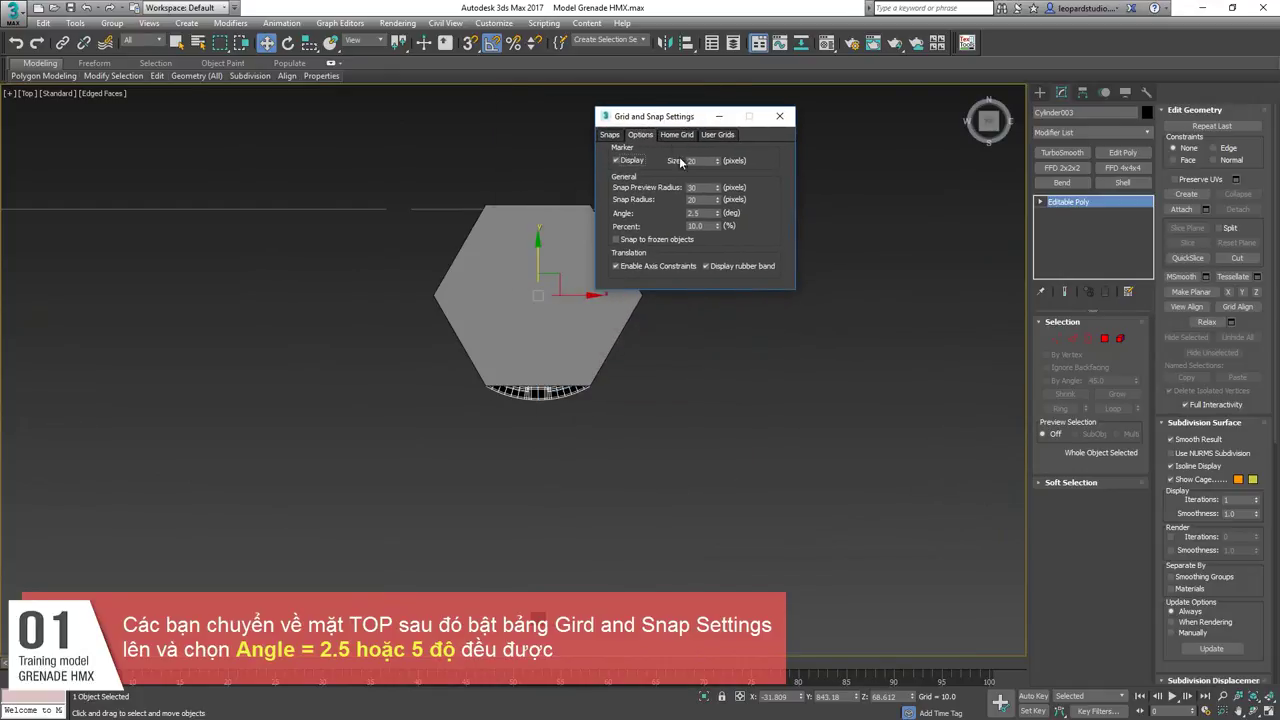
double_click(698, 213)
text(2)
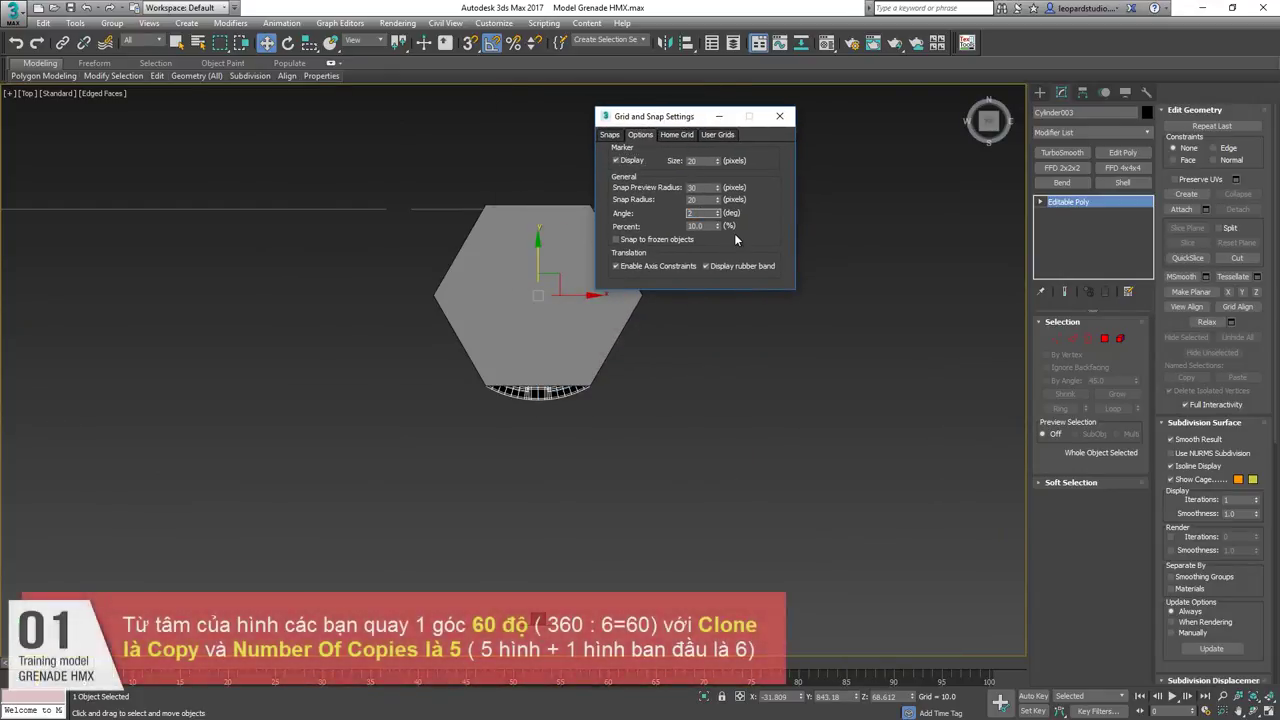
text(.5)
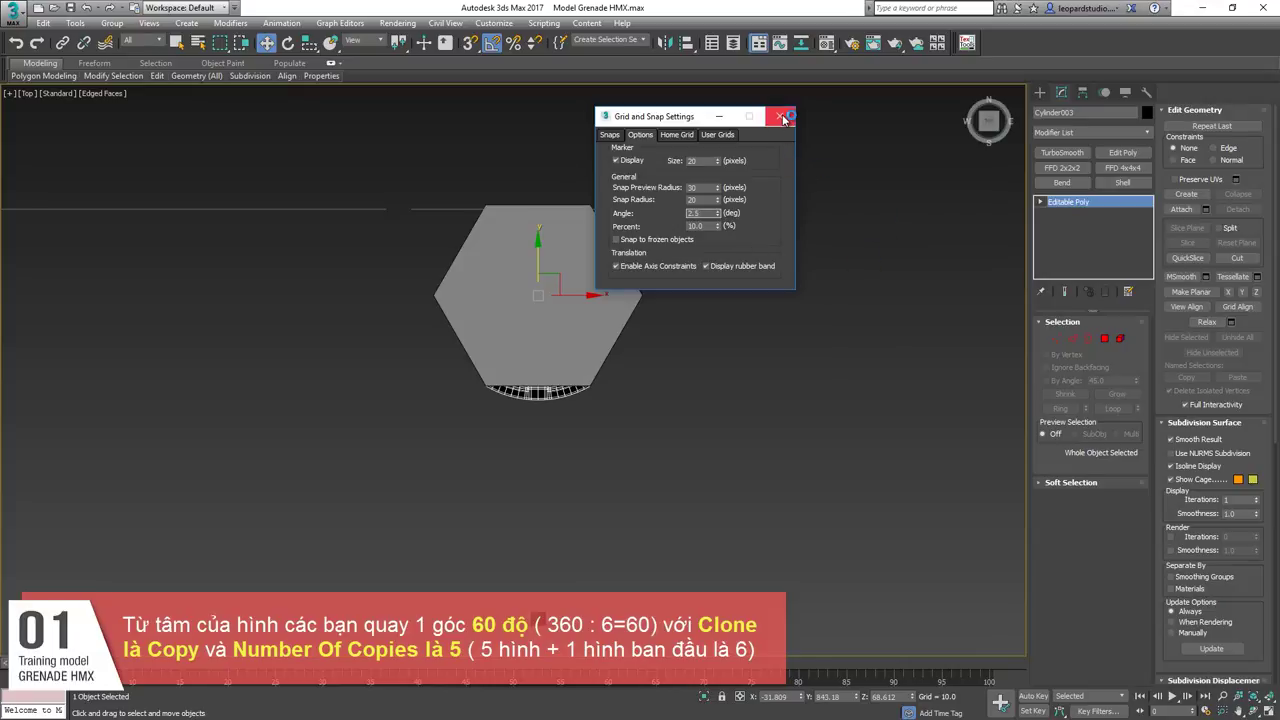
click(781, 117)
Isolate the body segment and rotate-clone it by 60 degrees about the body's center as 5 separate copies.
scroll(560, 360, up, 5)
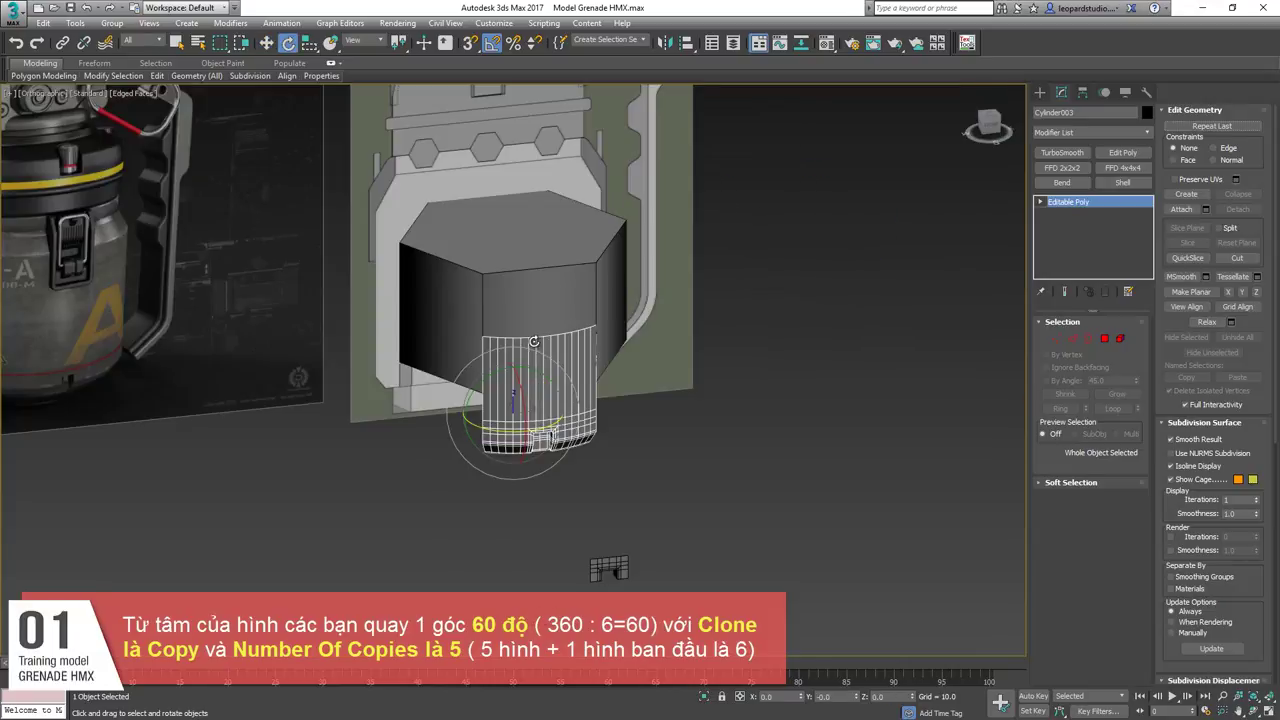
key(e)
key(alt+q)
scroll(502, 363, down, 7)
middle_drag(500, 318, 572, 334)
scroll(485, 371, up, 3)
scroll(576, 330, up, 2)
scroll(582, 325, down, 2)
mouse_move(586, 216)
shift+mouse_down()
mouse_move(611, 223)
mouse_move(636, 278)
shift+mouse_up()
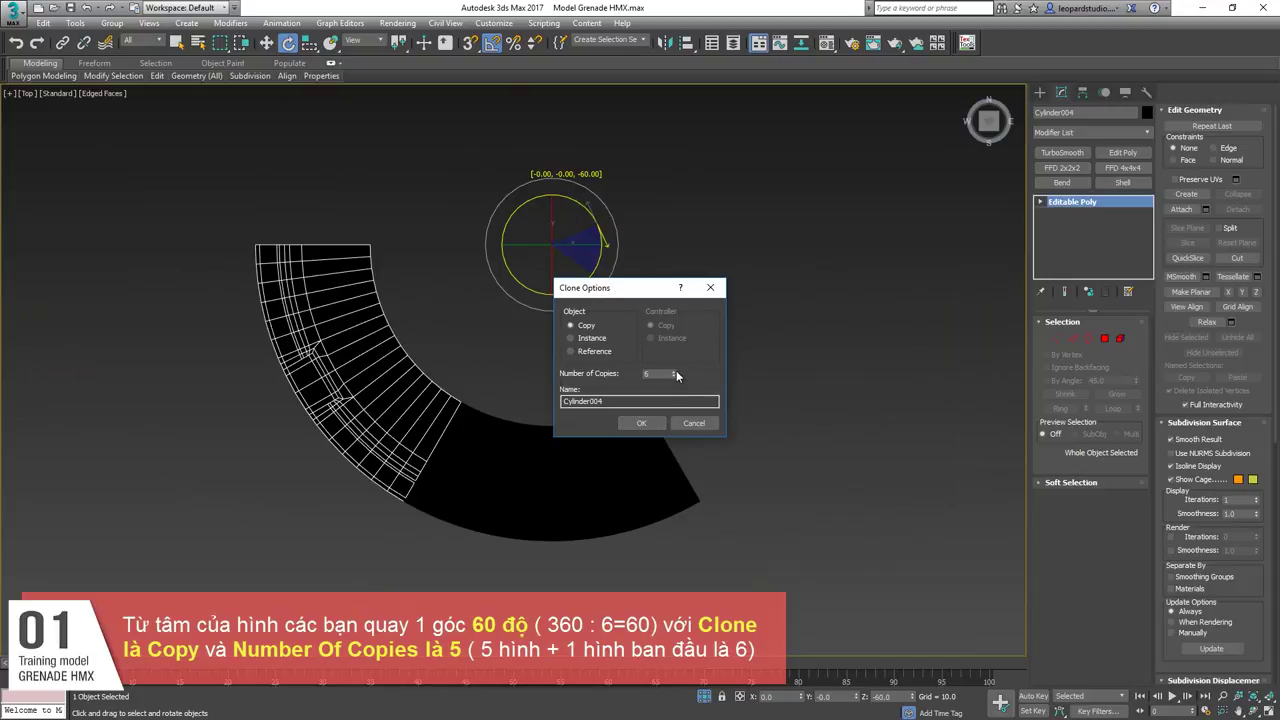
click(654, 421)
Check the full ring of six body segments from angled and front views.
scroll(647, 402, down, 5)
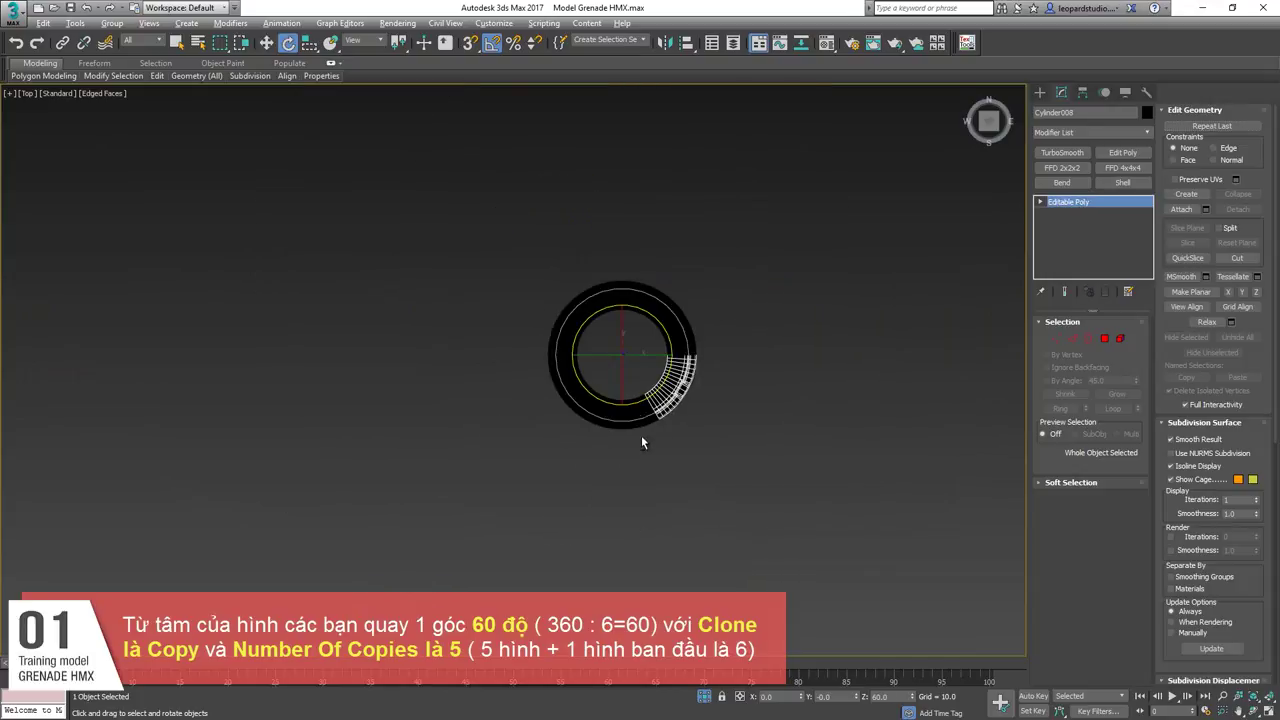
alt+middle_drag(641, 436, 648, 400)
key(f)
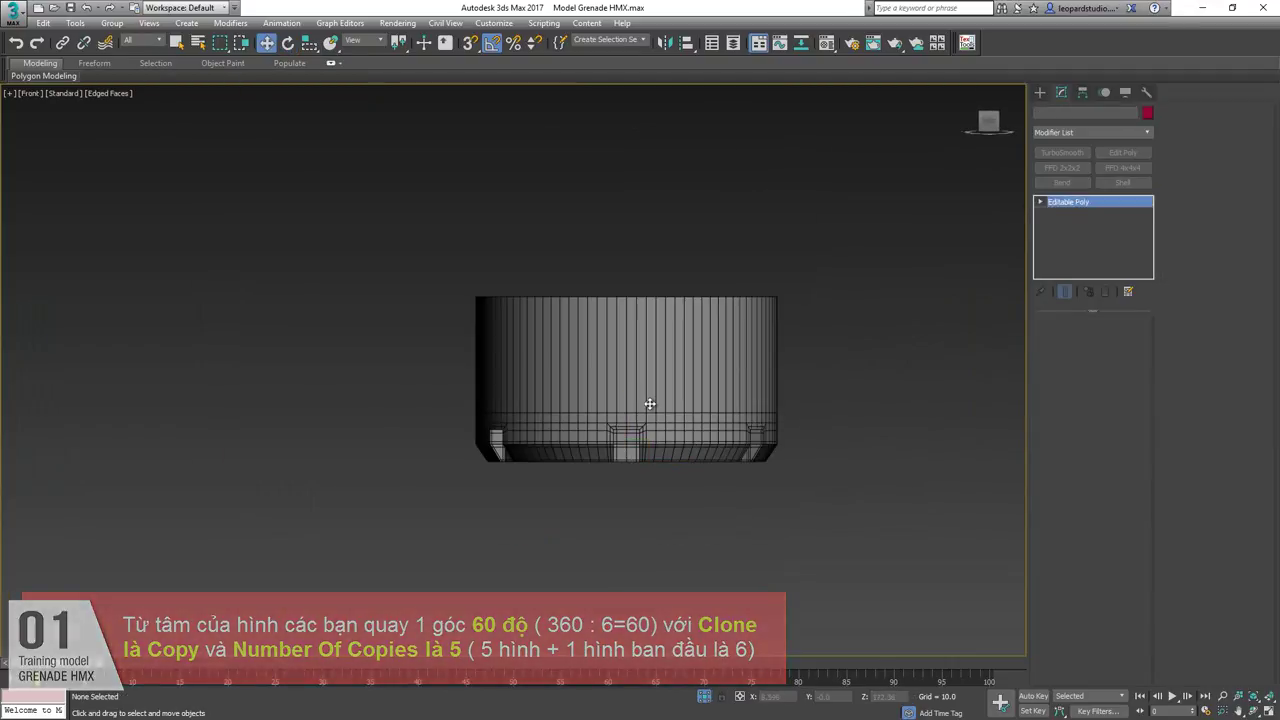
alt+middle_drag(649, 406, 761, 400)
key(f)
scroll(714, 400, up, 5)
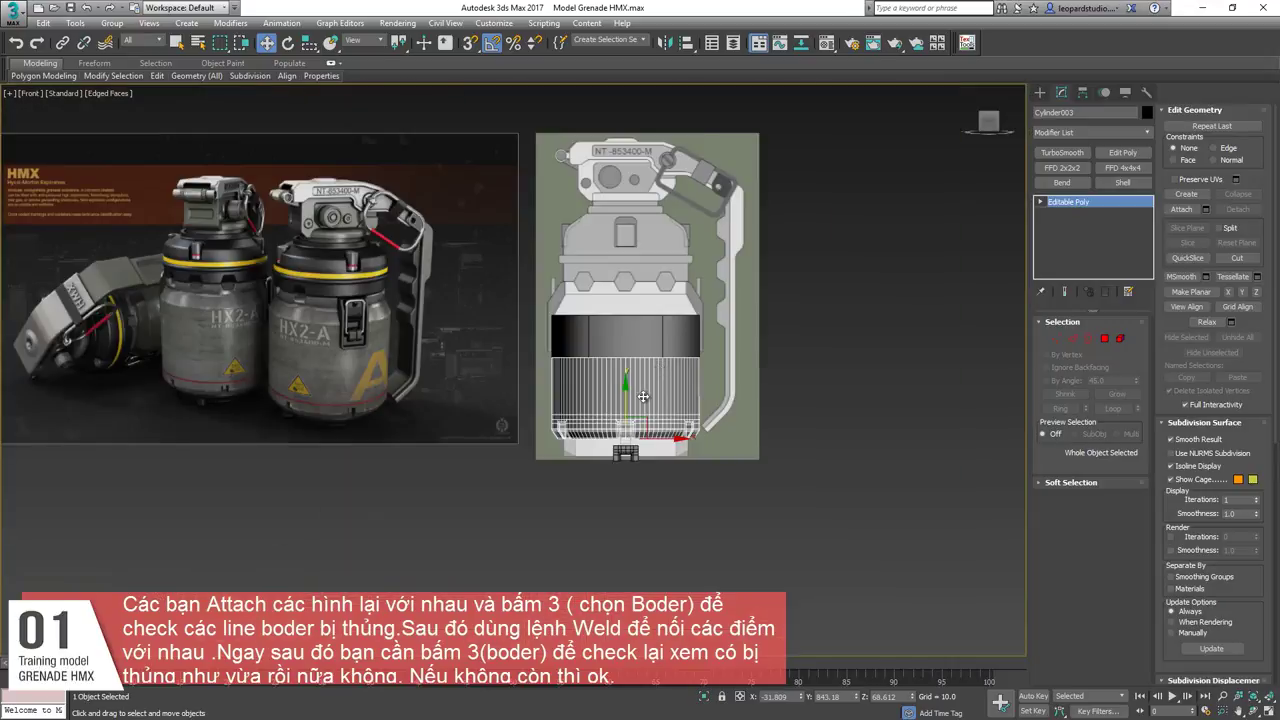
Select every open border edge of the combined body, convert the selection to vertices, and weld the segments together.
scroll(643, 397, up, 4)
key(3)
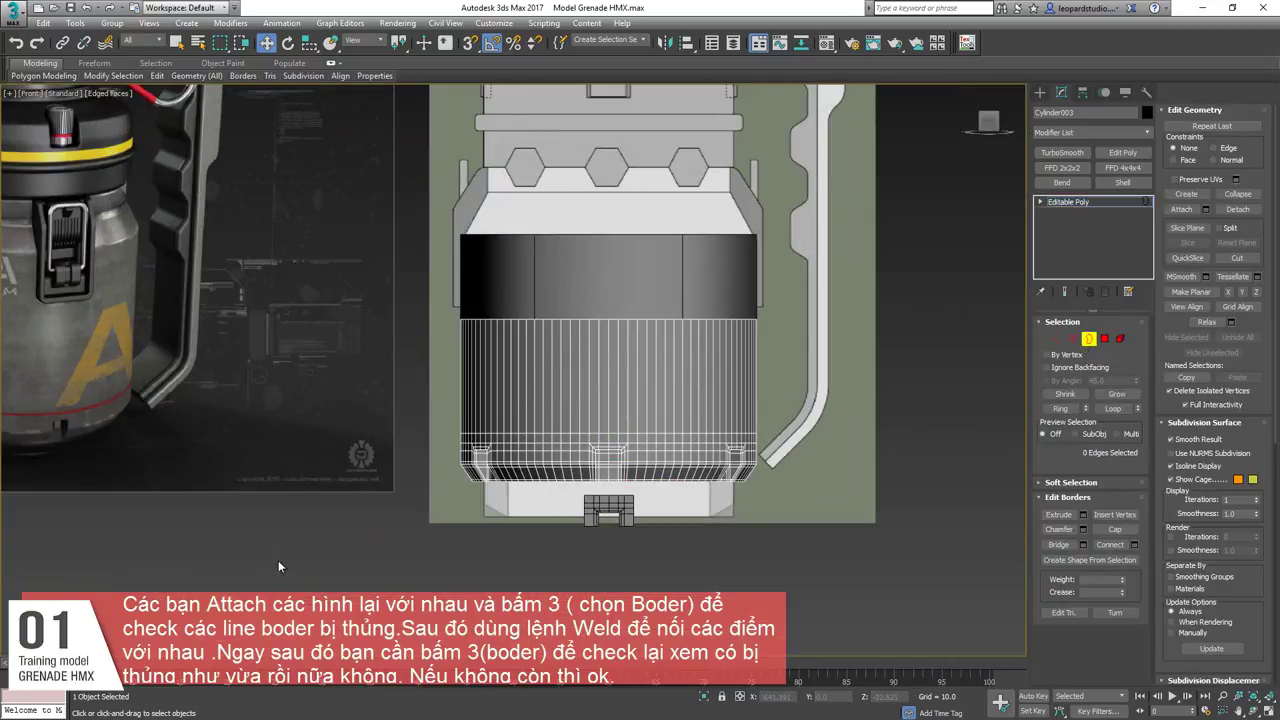
key(ctrl+a)
alt+middle_drag(590, 366, 620, 398)
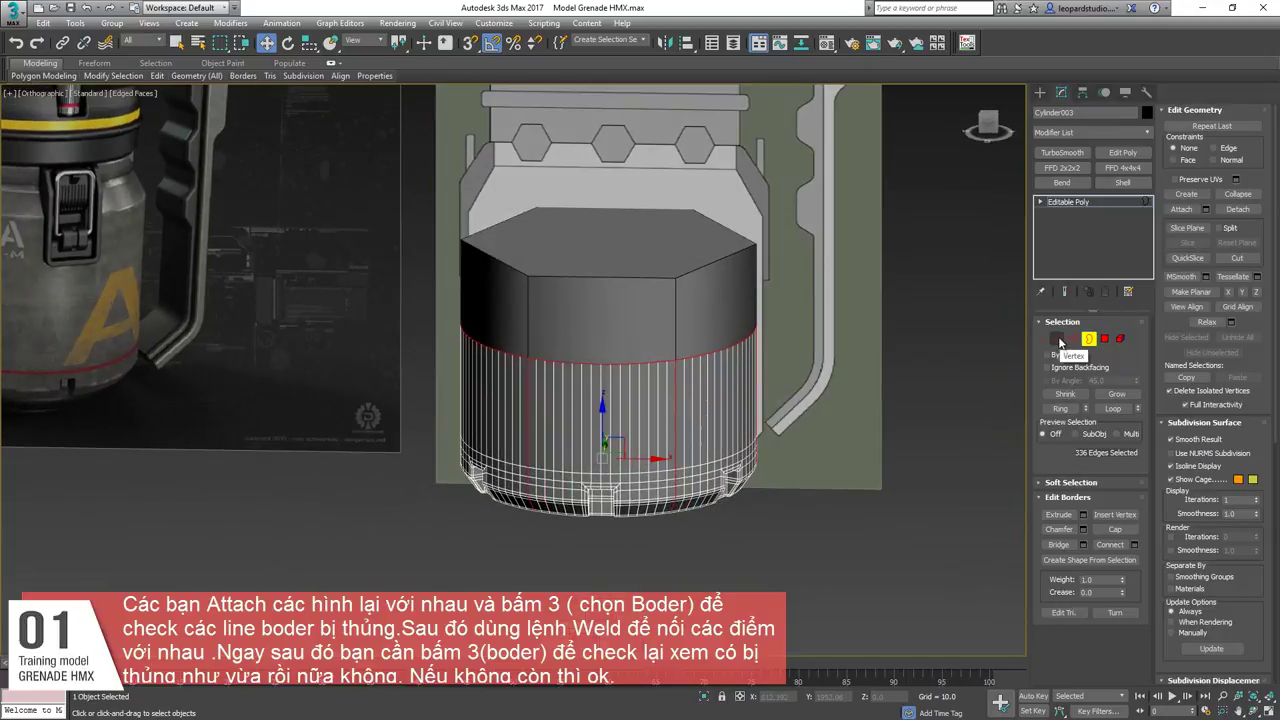
click(1058, 340)
scroll(622, 440, up, 4)
right_click(673, 328)
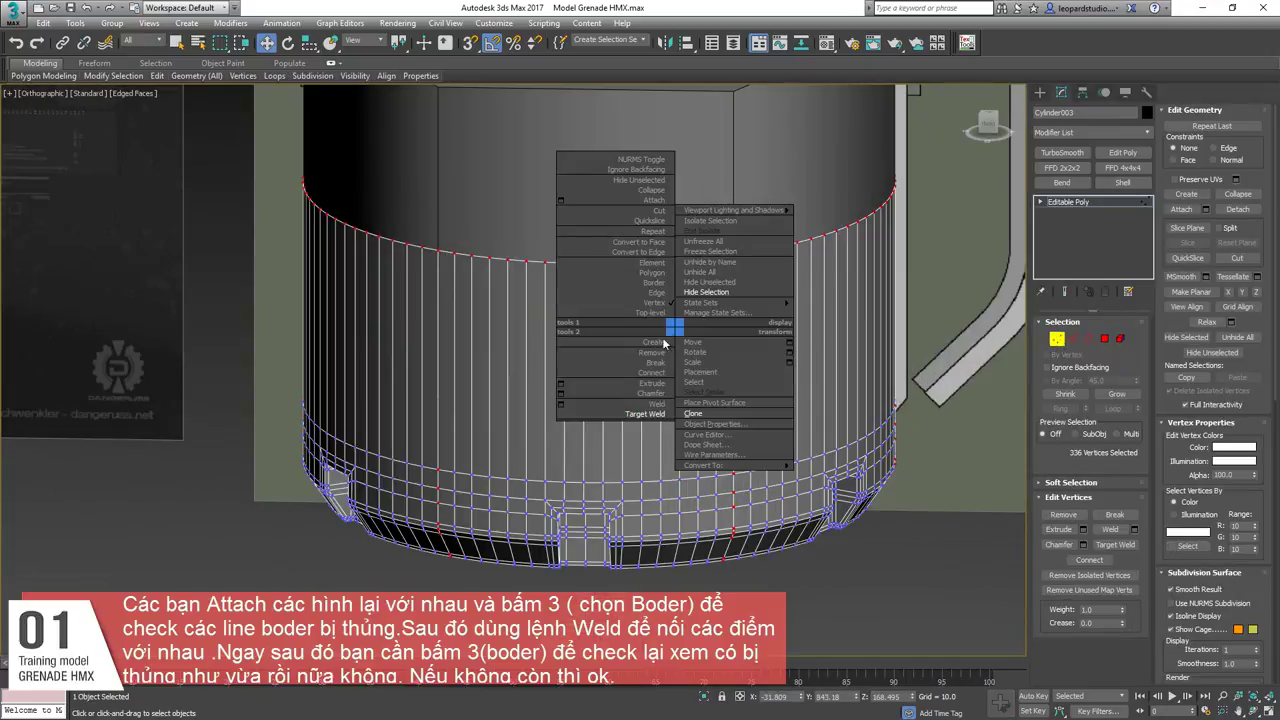
click(582, 410)
click(524, 429)
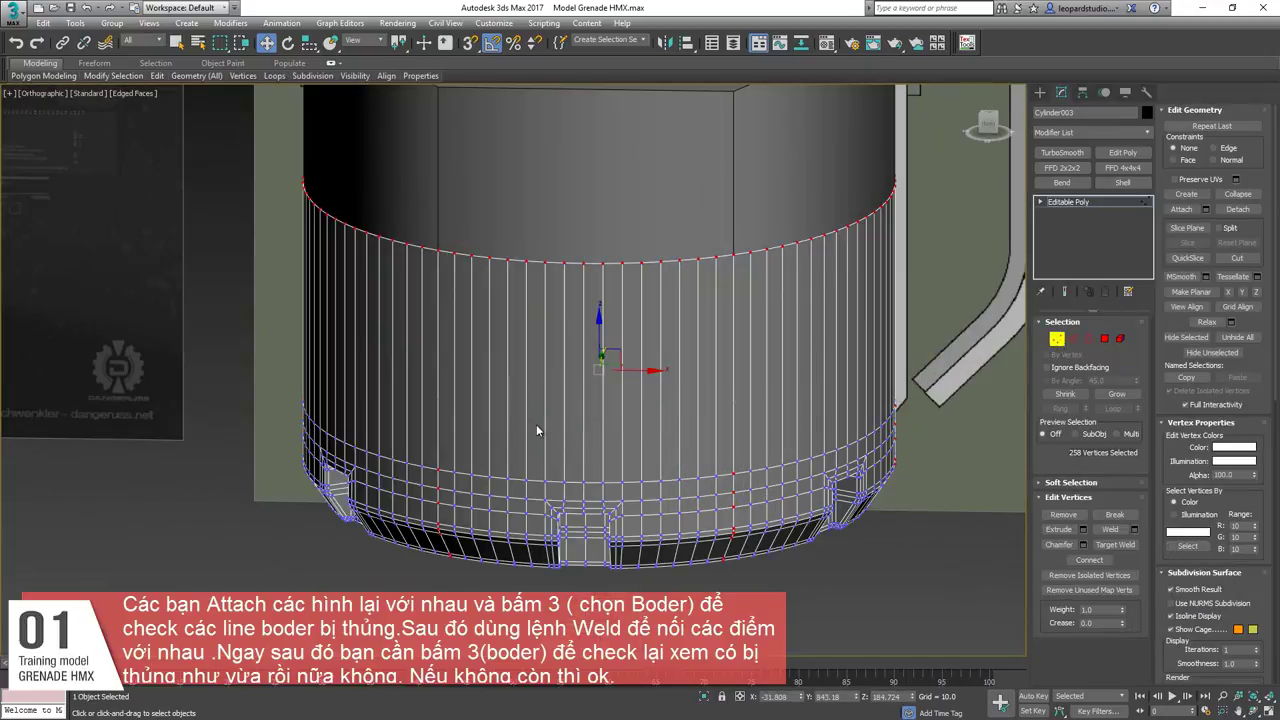
Recheck the welded body for open borders around the segment seams and the rims.
scroll(536, 424, down, 4)
key(3)
drag(397, 471, 323, 529)
key(ctrl+a)
mouse_move(425, 504)
alt+middle_down()
mouse_move(501, 369)
mouse_move(427, 493)
alt+middle_up()
scroll(427, 493, up, 1)
scroll(461, 455, up, 4)
key(3)
Apply TurboSmooth to the welded body and move the six-sided cylinder up, clear of the body.
click(1058, 155)
middle_drag(680, 498, 572, 526)
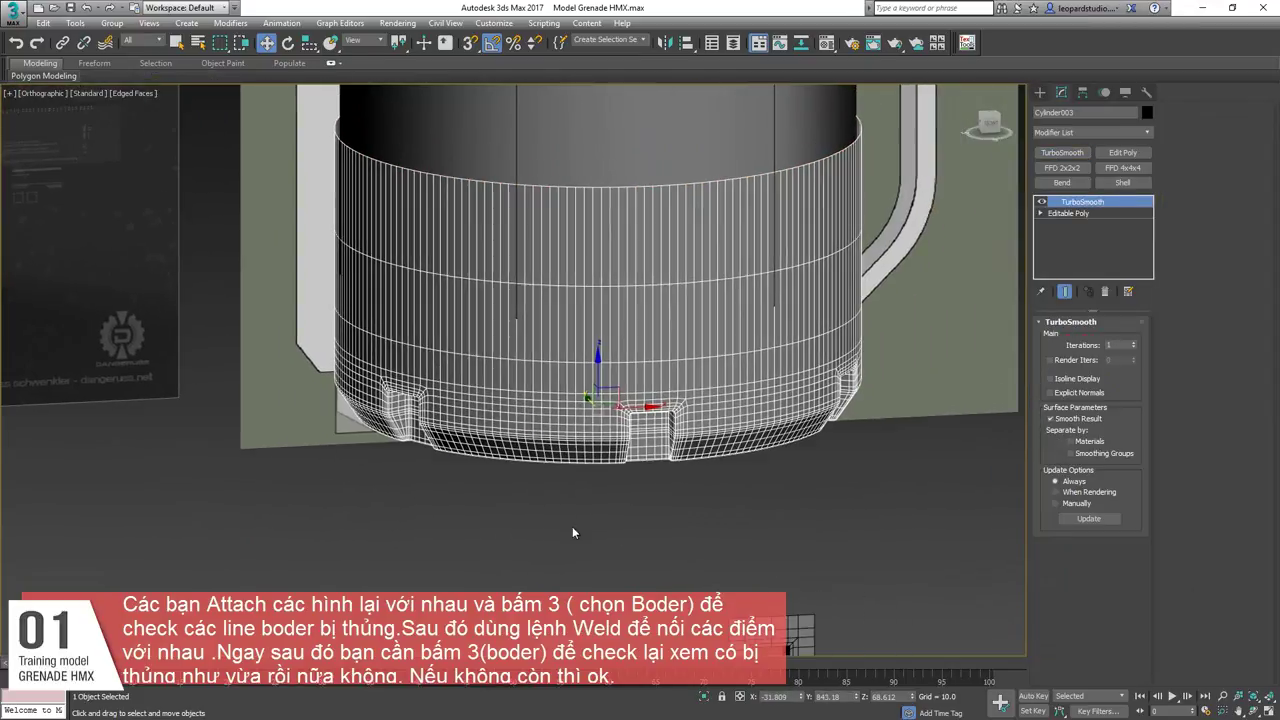
click(572, 526)
scroll(572, 526, down, 2)
middle_drag(657, 375, 627, 500)
click(627, 498)
key(f)
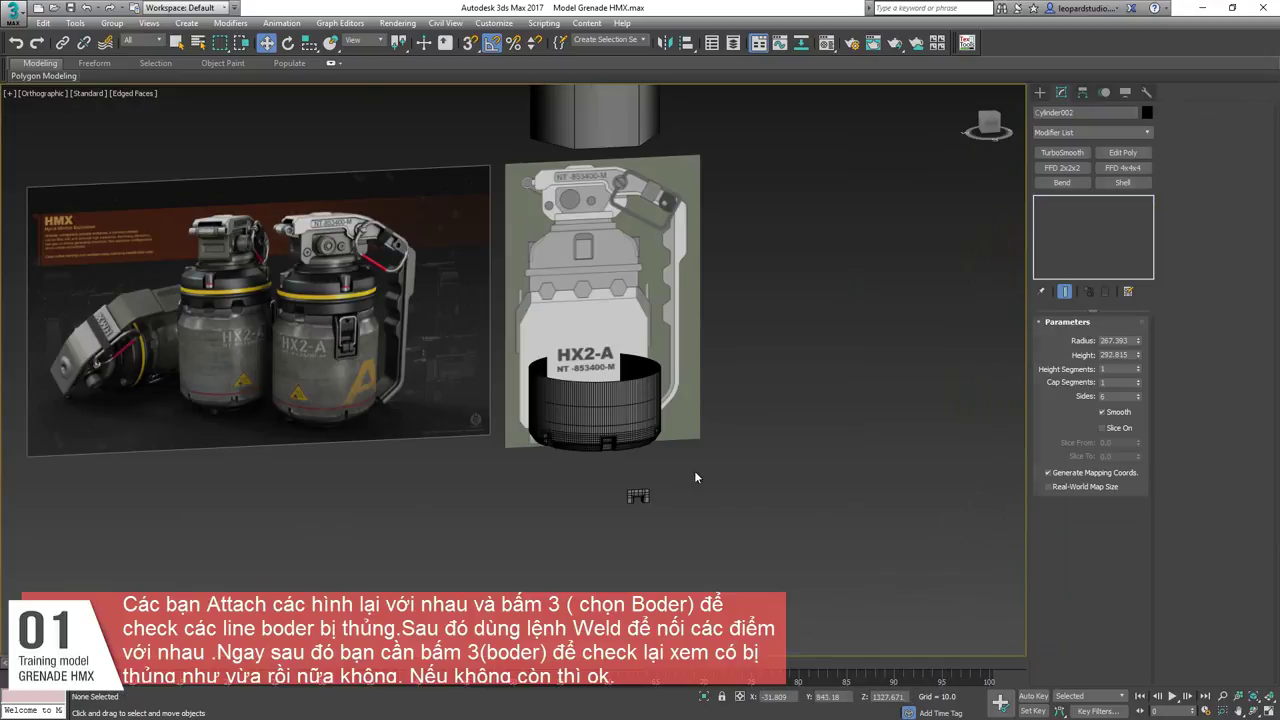
Hide the edge overlay and examine the smoothed body and its bottom notches from an angle.
scroll(613, 436, up, 3)
scroll(613, 436, up, 5)
scroll(548, 475, down, 5)
alt+middle_drag(670, 513, 615, 526)
click(615, 526)
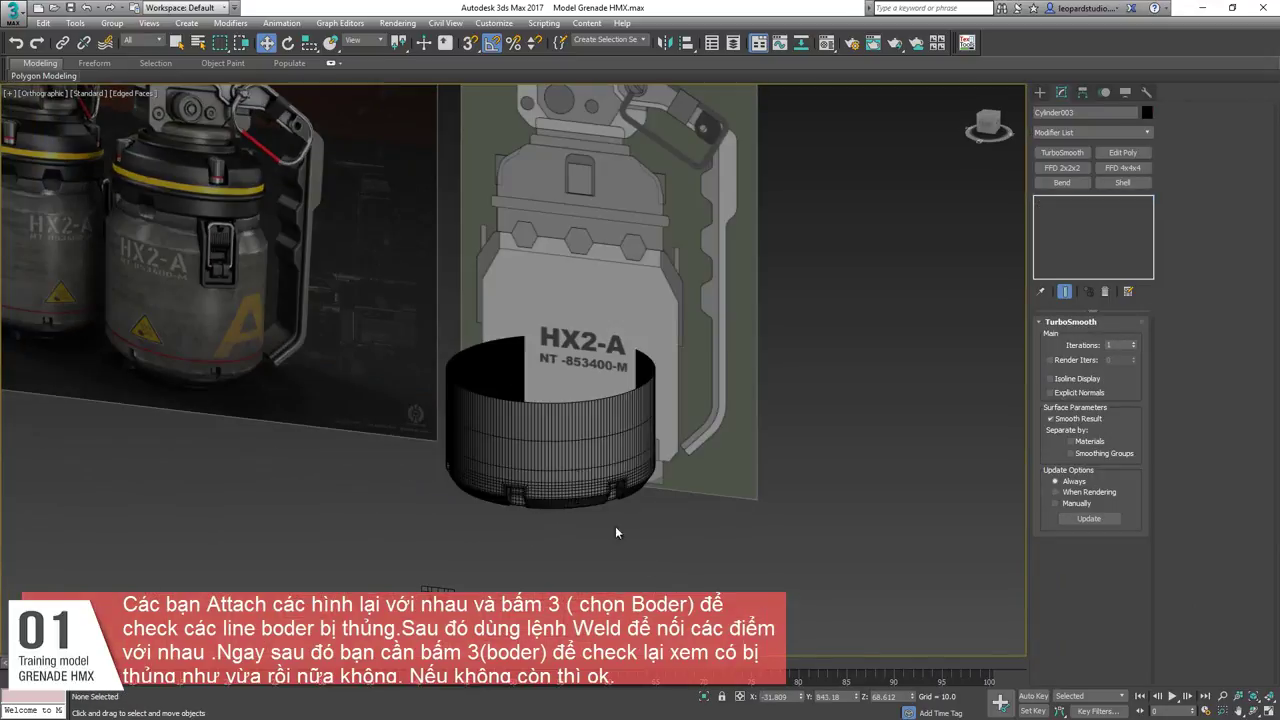
scroll(567, 467, up, 4)
key(F4)
middle_drag(571, 466, 563, 381)
click(606, 389)
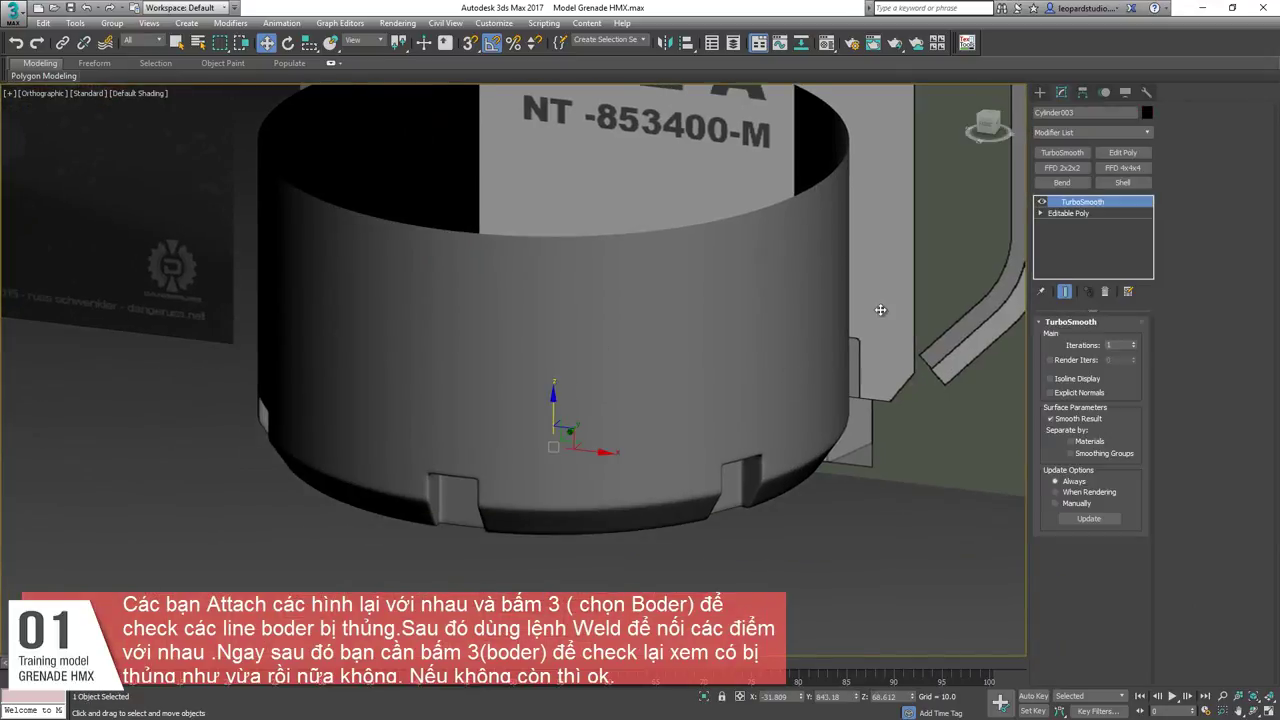
alt+middle_drag(544, 504, 609, 466)
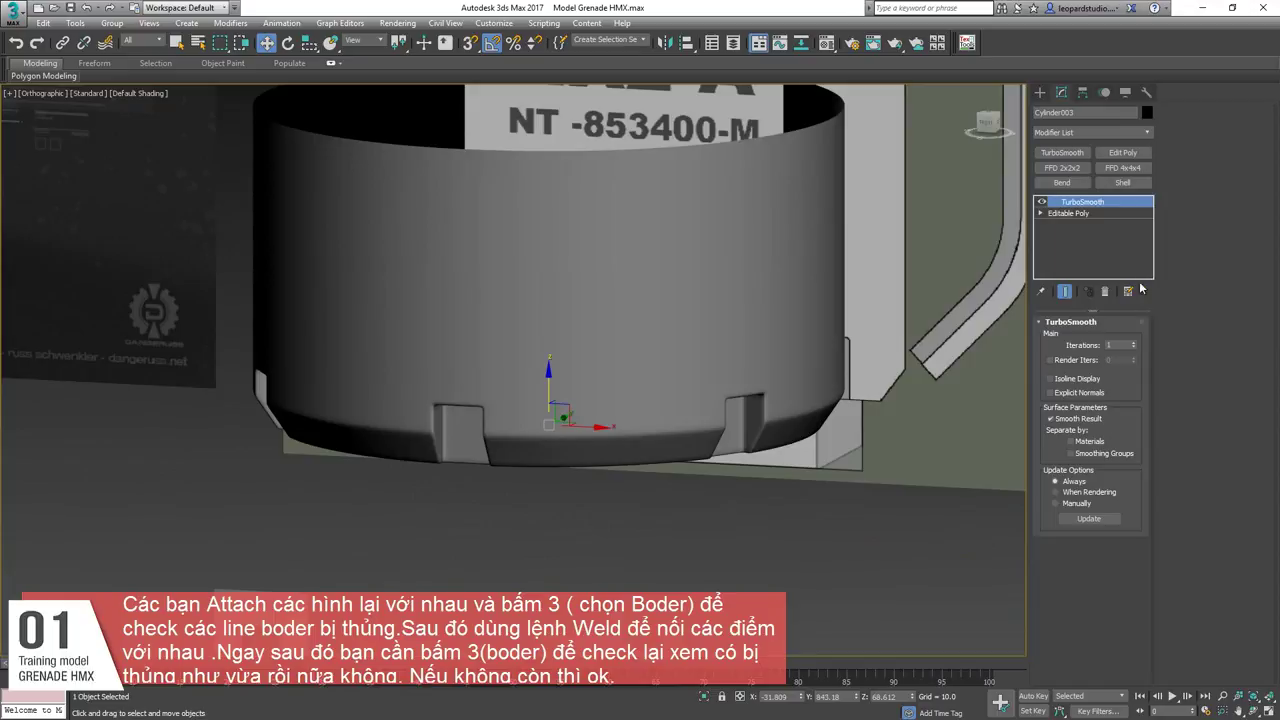
Raise the TurboSmooth iterations to 3 and examine the notches up close.
click(1135, 343)
alt+middle_drag(704, 510, 686, 442)
scroll(589, 371, up, 5)
middle_drag(343, 398, 494, 374)
scroll(335, 413, down, 5)
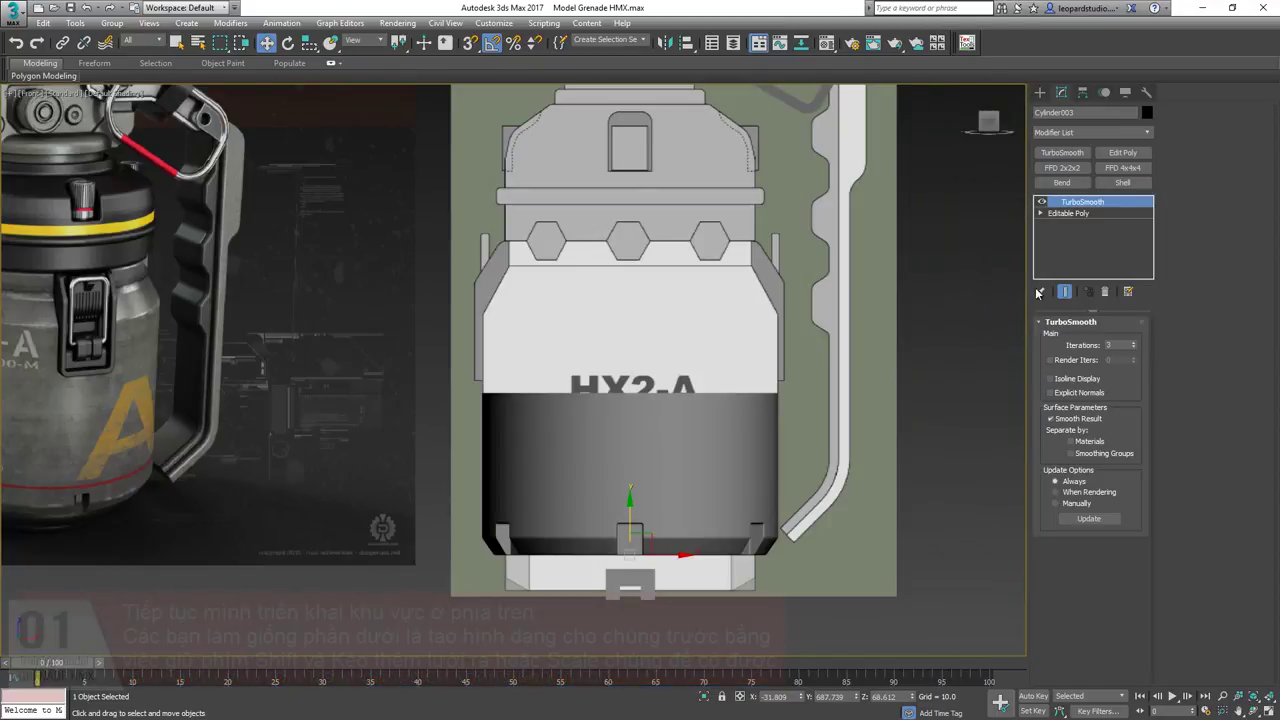
Delete the TurboSmooth modifier from the body and show the mesh edges again.
right_click(1088, 208)
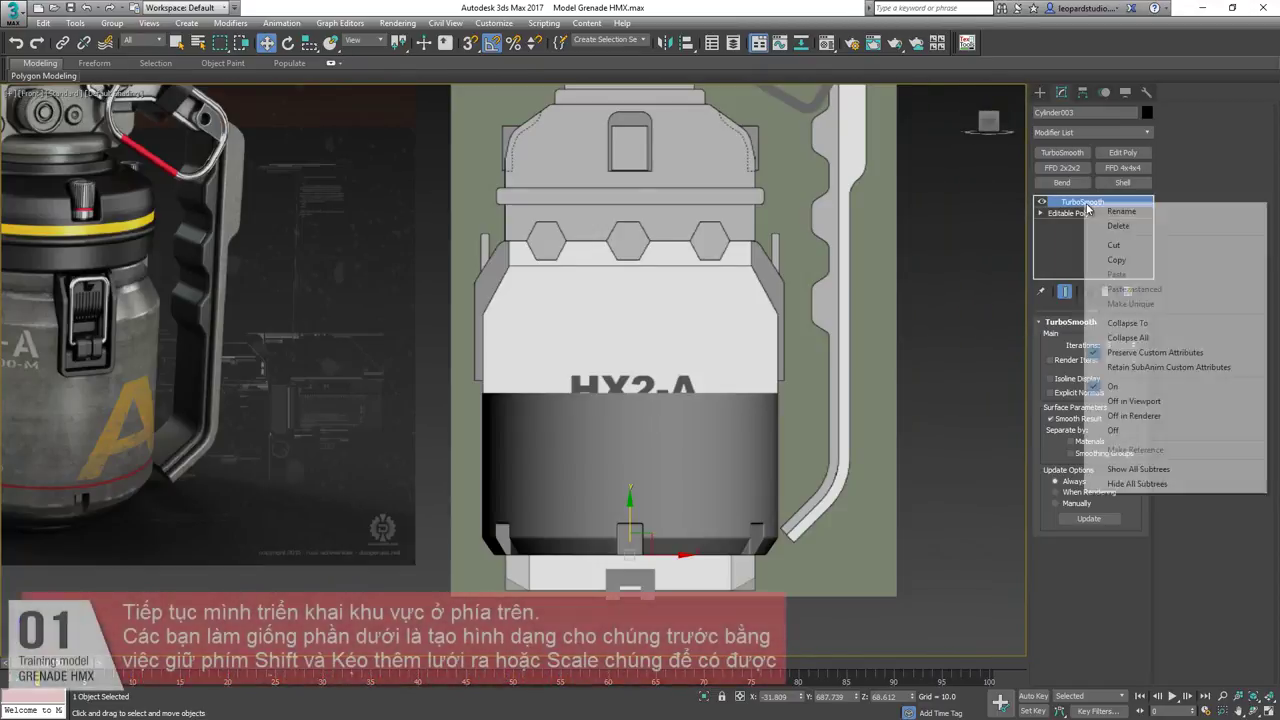
click(1118, 226)
middle_drag(671, 397, 651, 405)
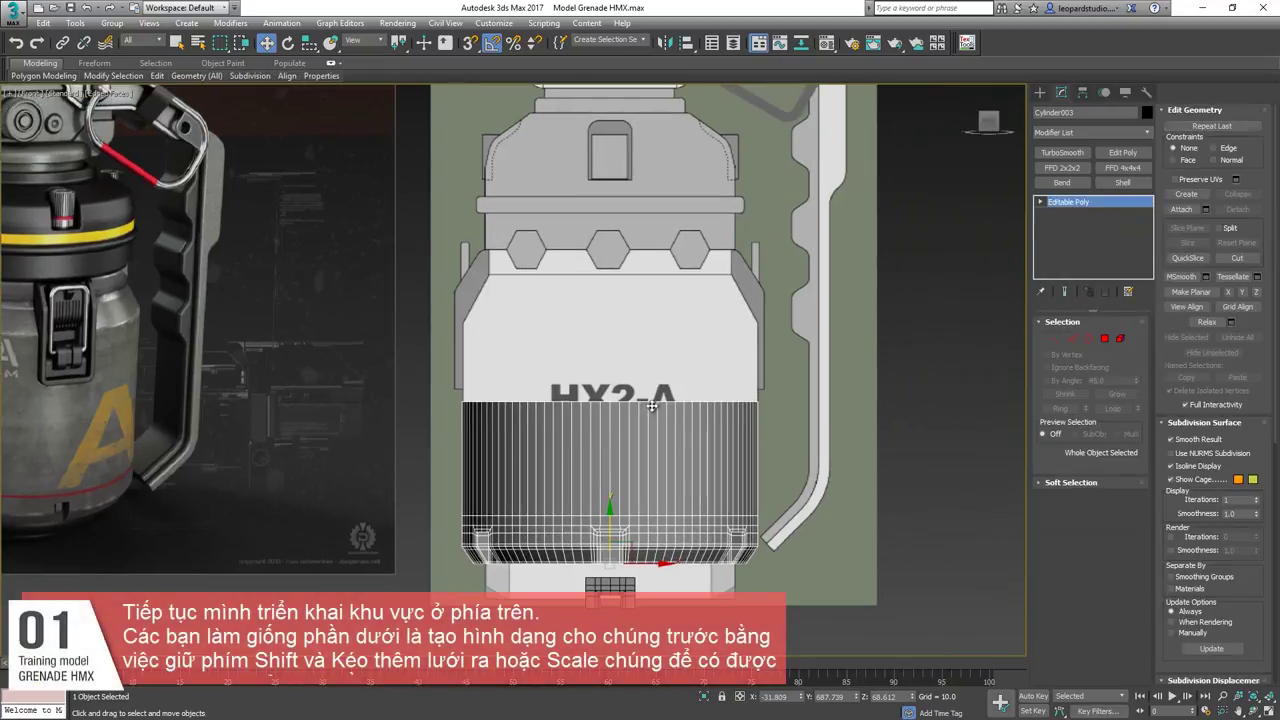
Extend the body's top edge loop up to the shoulder, then up to the neck, scaling the upper loop inward to about 87%.
key(2)
scroll(605, 385, up, 2)
double_click(624, 389)
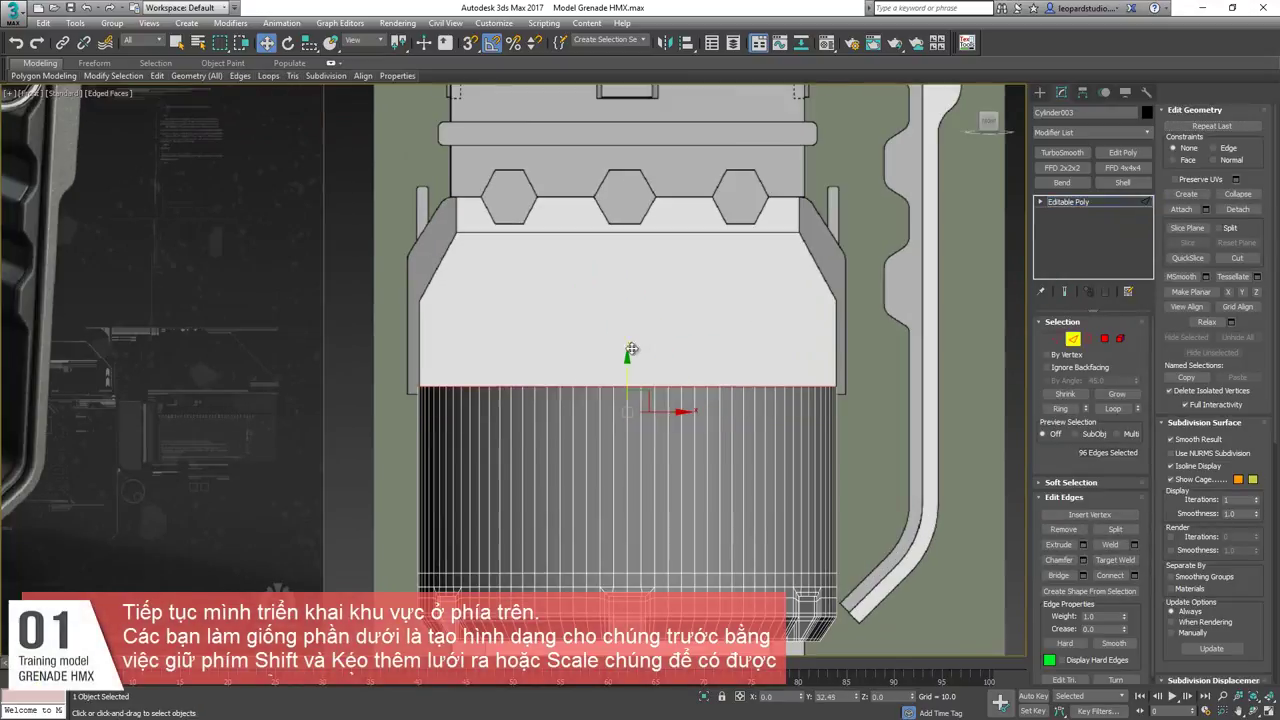
shift+drag(631, 349, 640, 266)
middle_drag(640, 266, 611, 351)
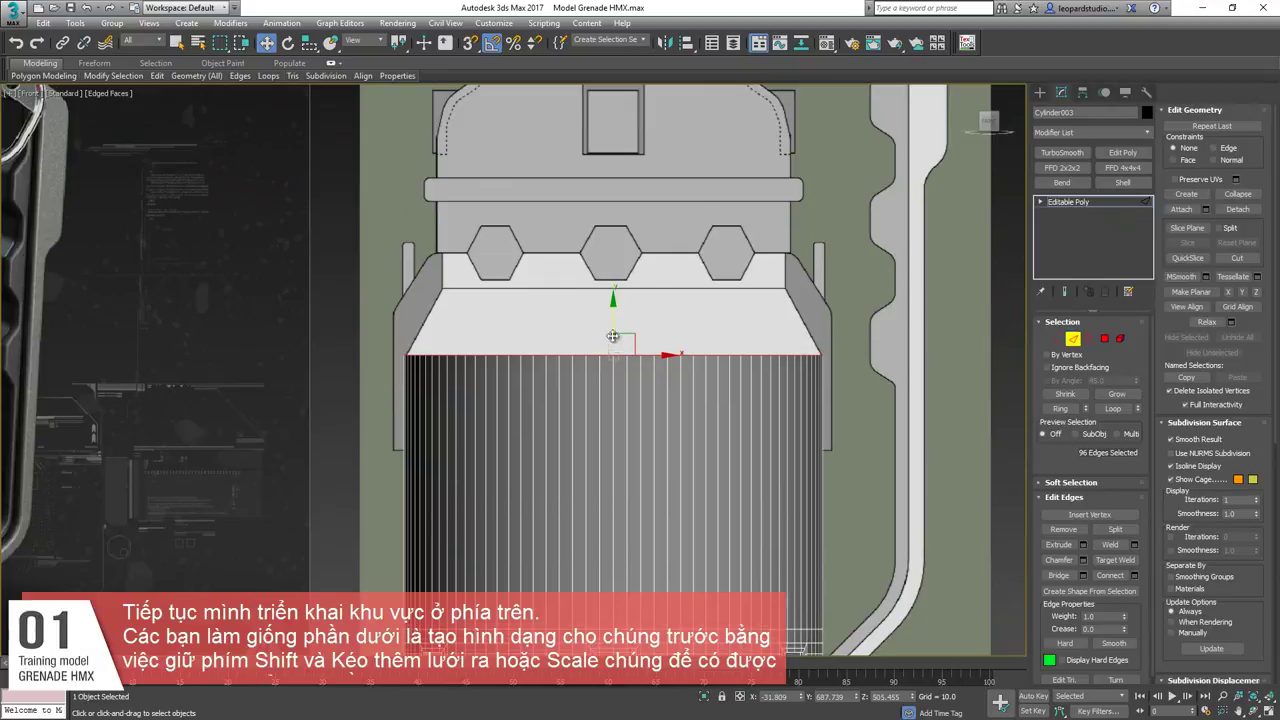
shift+drag(613, 336, 619, 293)
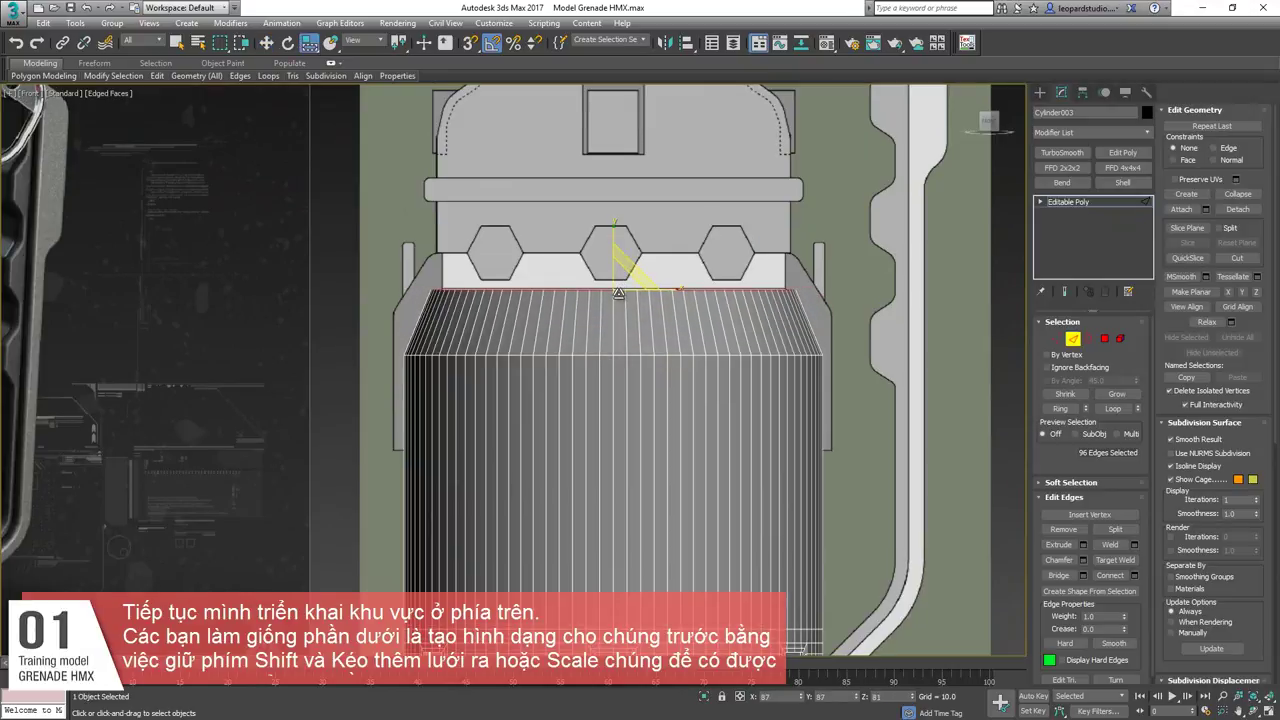
Extend the upper loop straight up to the middle of the hexagons to form the vertical neck band.
scroll(619, 293, up, 3)
key(w)
shift+drag(518, 330, 529, 255)
Extrude the neck's top edge loop inward by scaling to form a flat ring around the opening.
key(r)
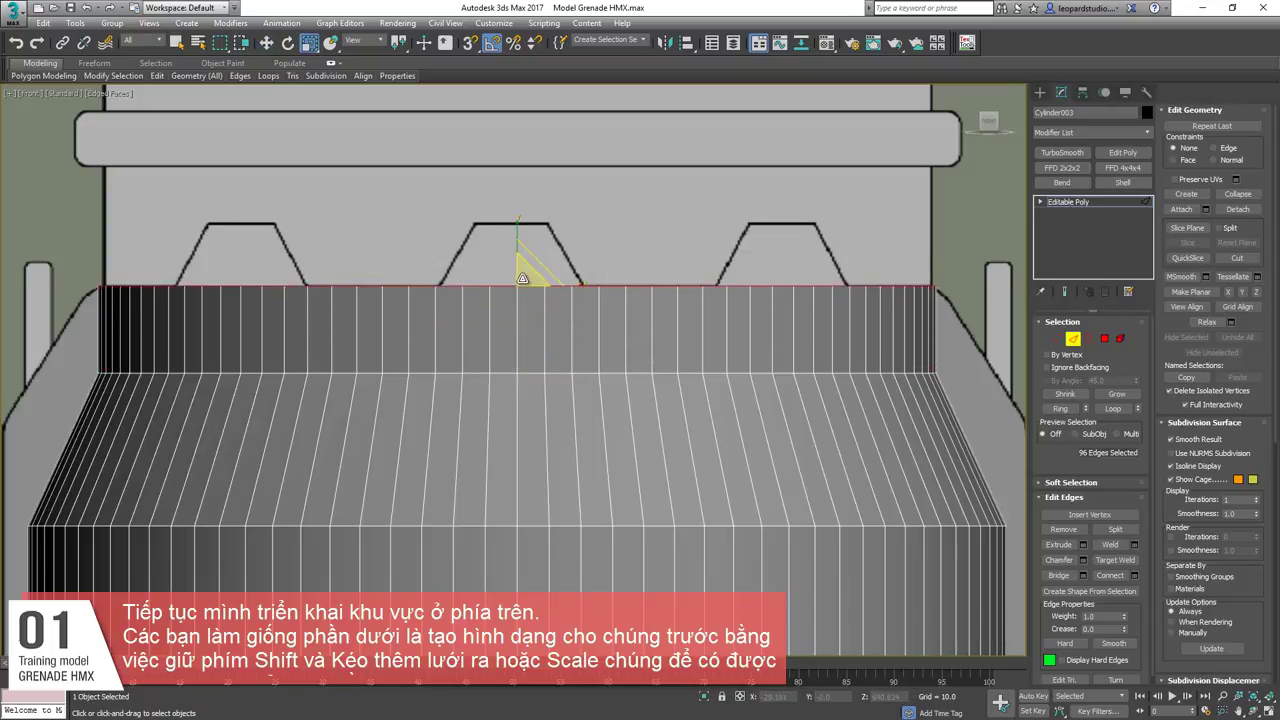
key(p)
alt+middle_drag(522, 279, 506, 302)
key(f)
scroll(520, 365, down, 3)
middle_drag(524, 385, 540, 325)
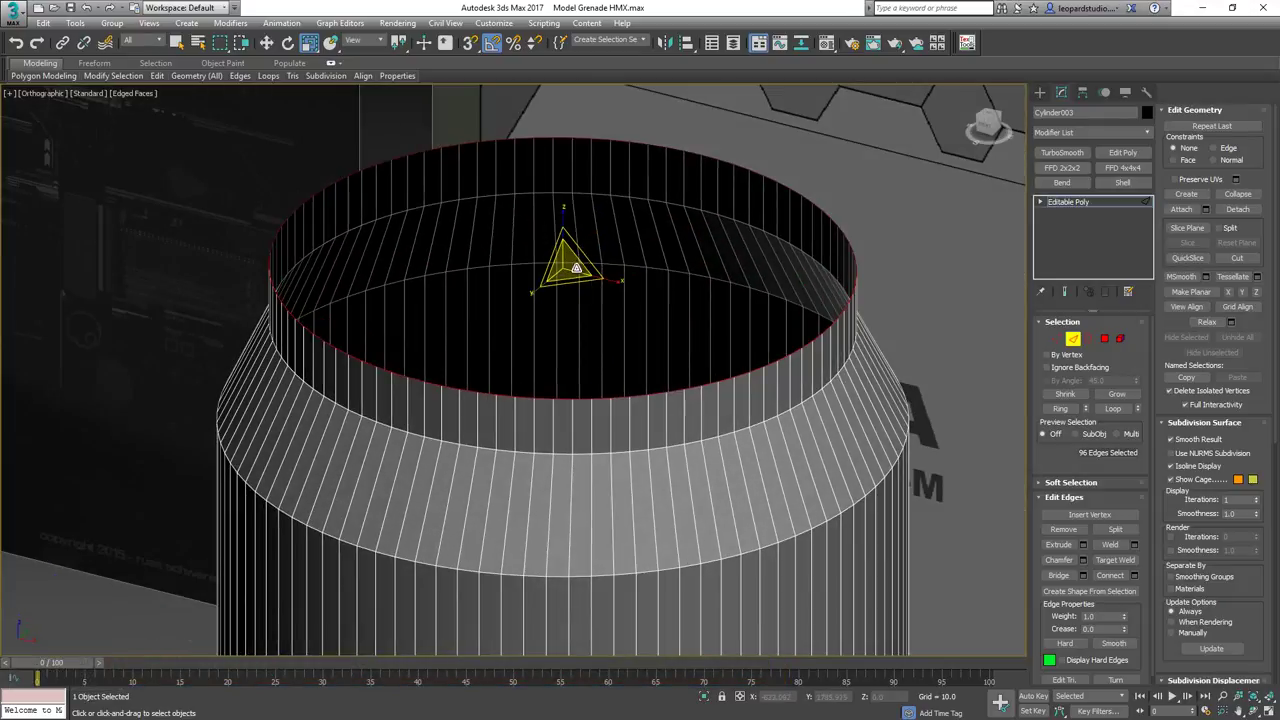
drag(566, 266, 574, 308)
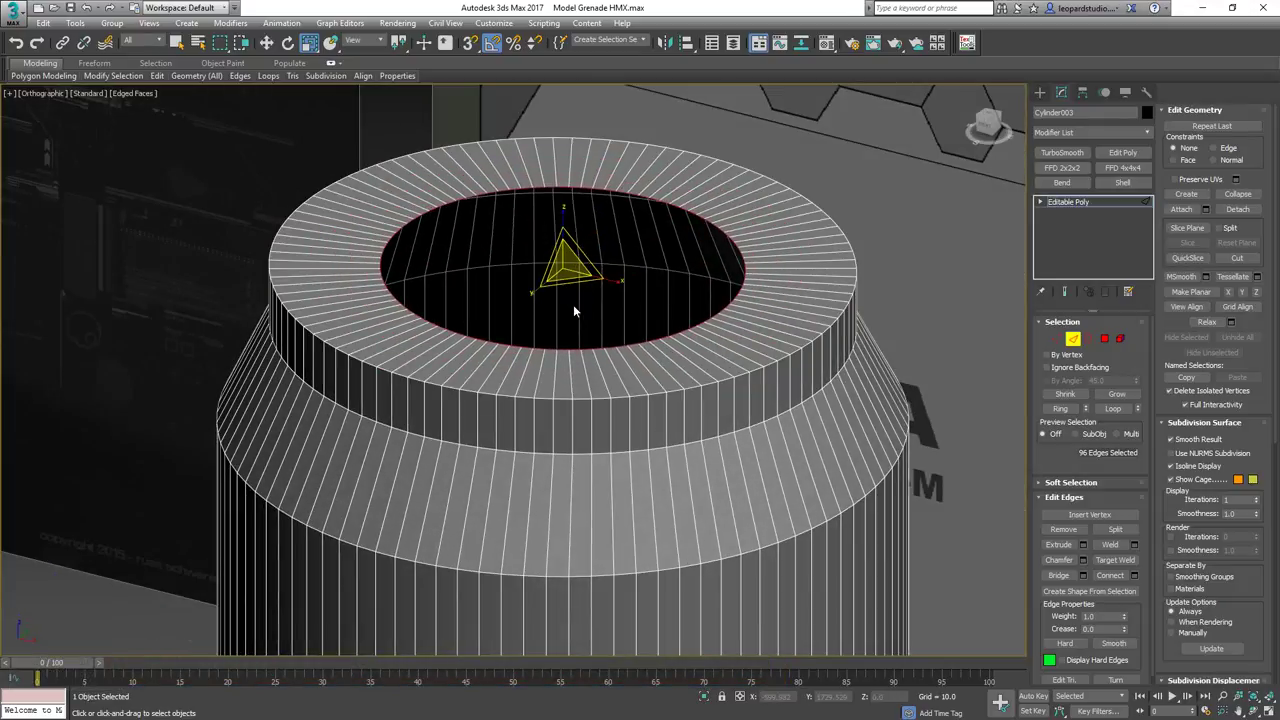
Extrude the outer top rim loop with height 0 and width 35.21 to add matching support loops on both sides.
scroll(574, 305, down, 2)
key(f)
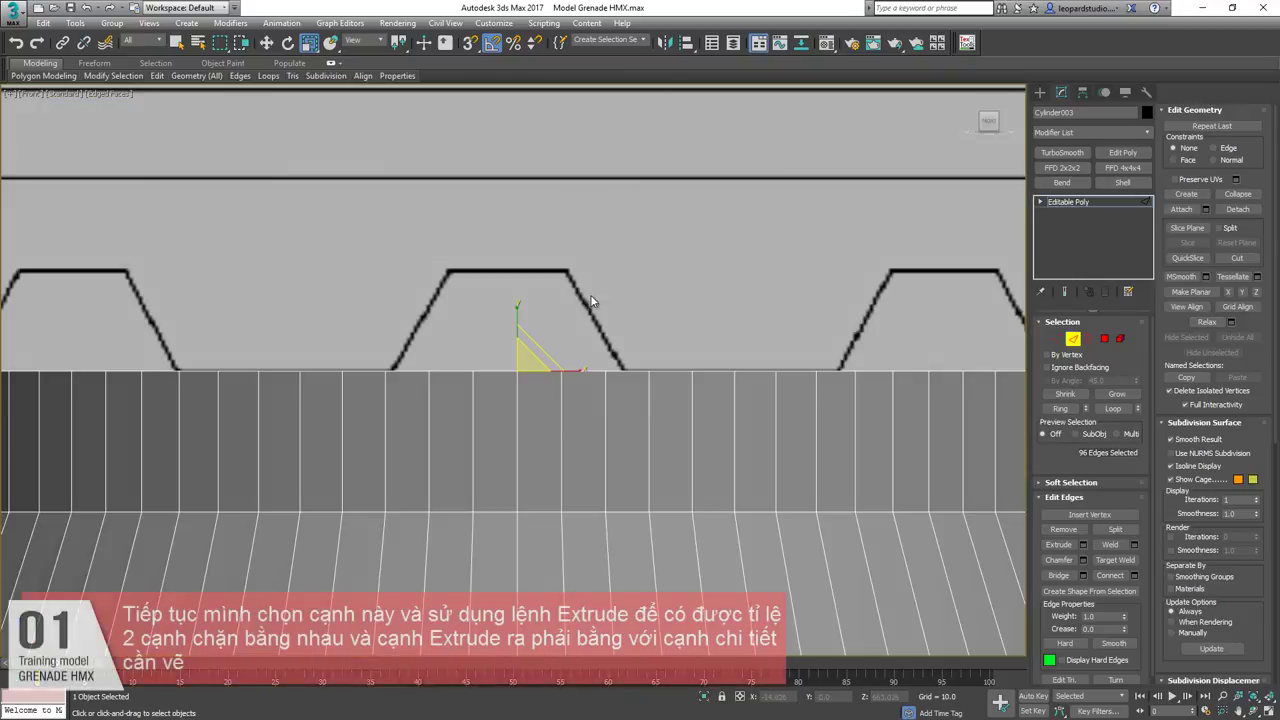
scroll(591, 300, down, 5)
middle_drag(589, 335, 508, 430)
scroll(506, 432, up, 7)
click(511, 413)
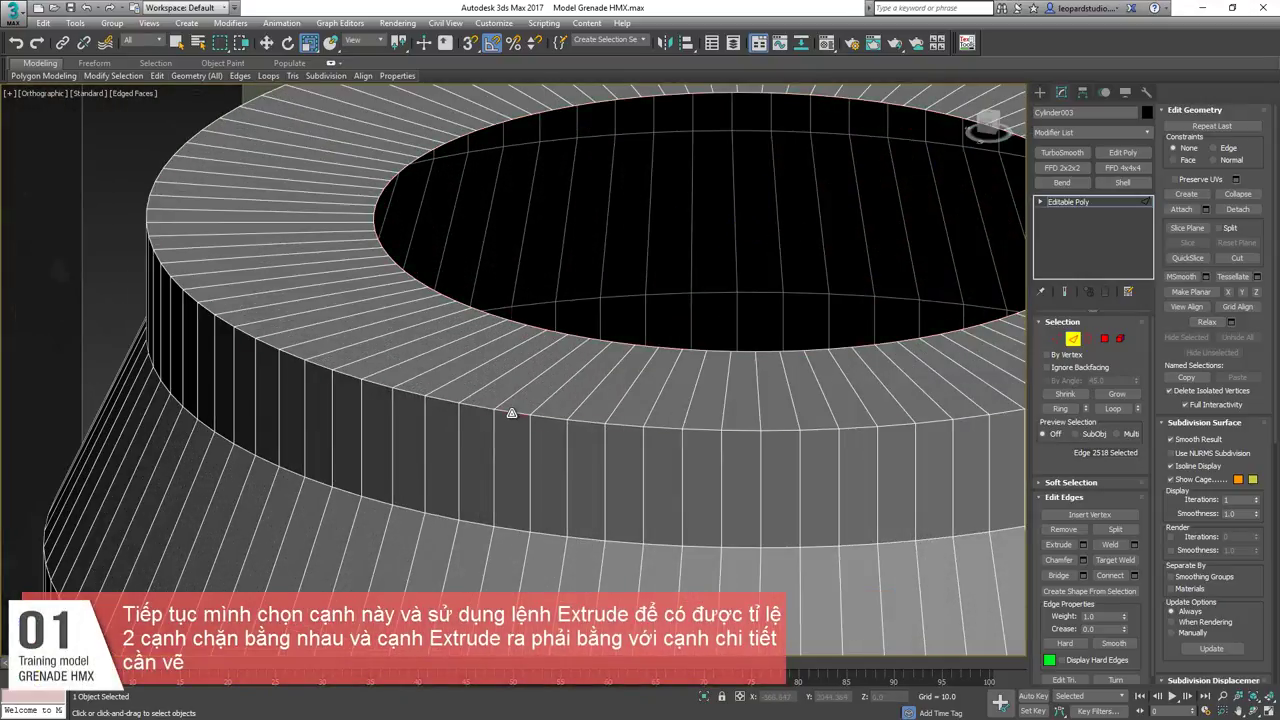
double_click(511, 413)
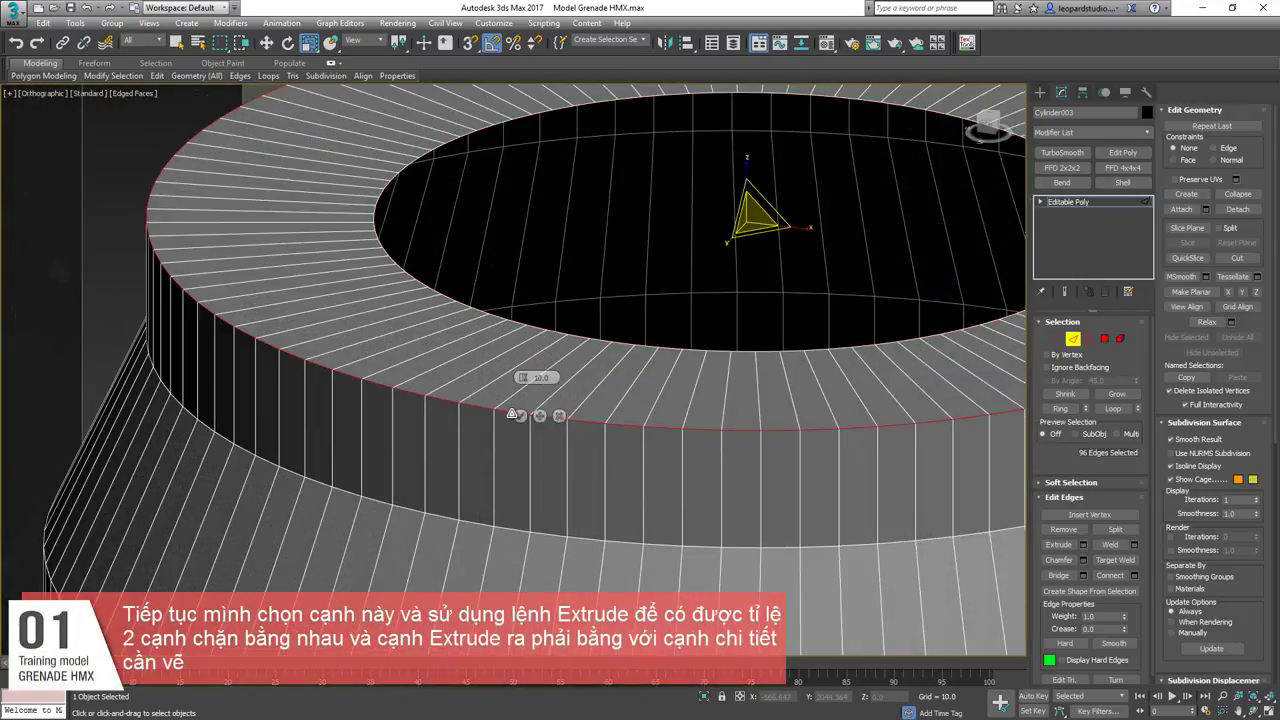
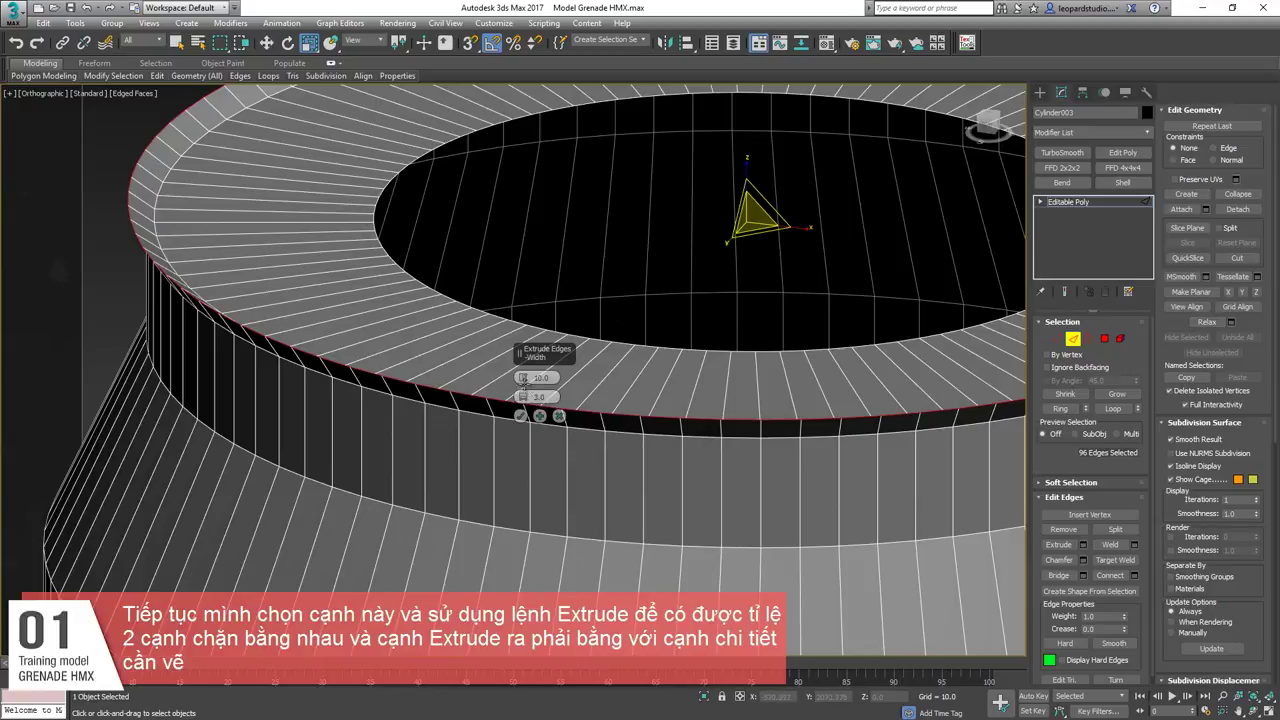
drag(522, 382, 519, 405)
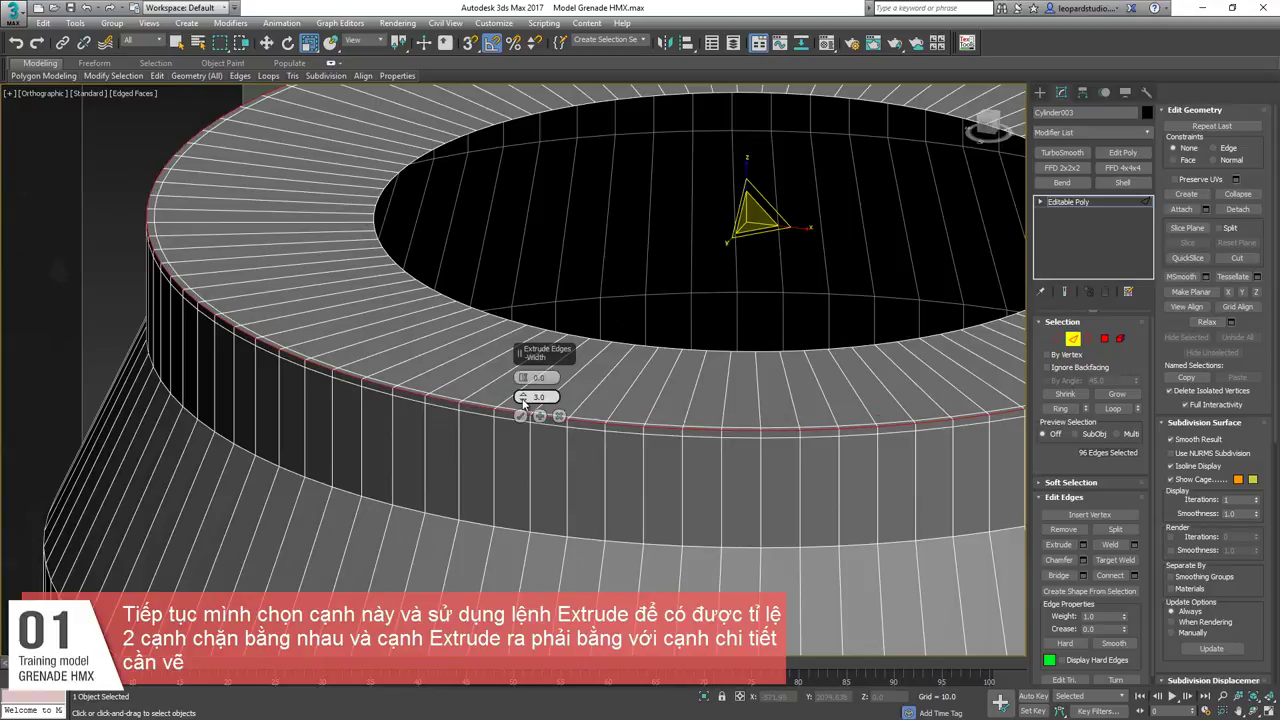
drag(528, 401, 548, 315)
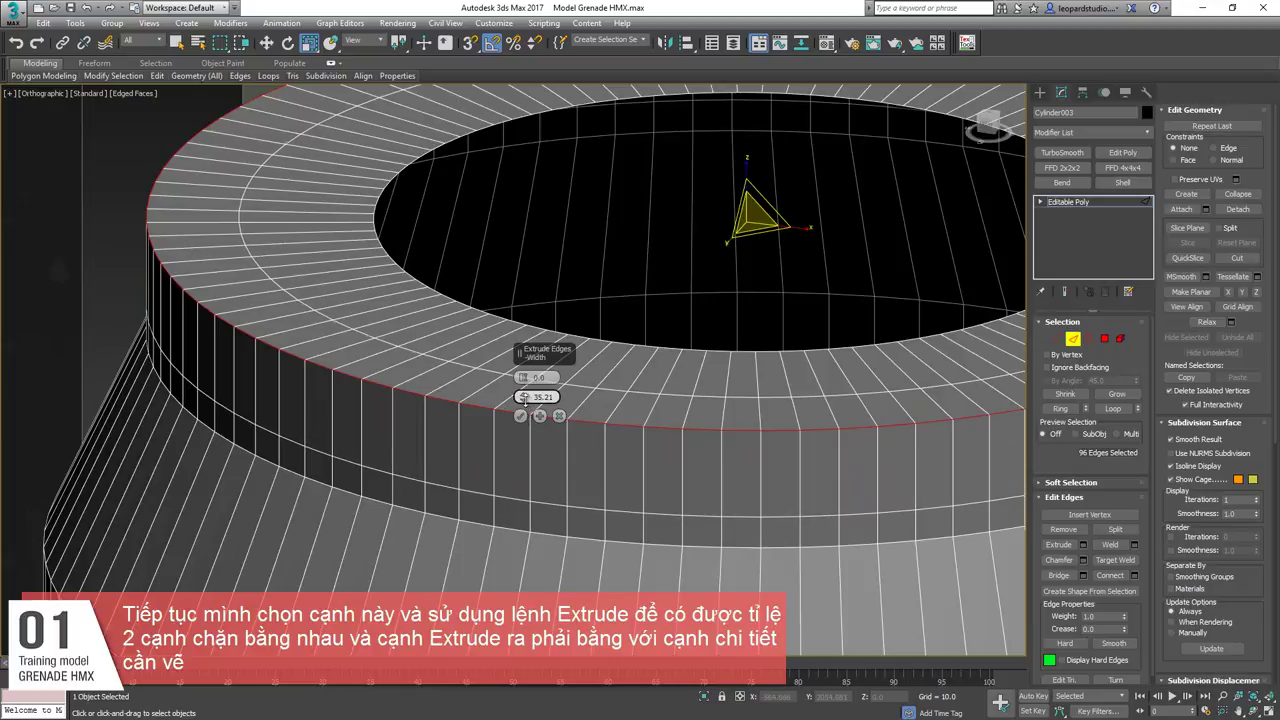
click(520, 415)
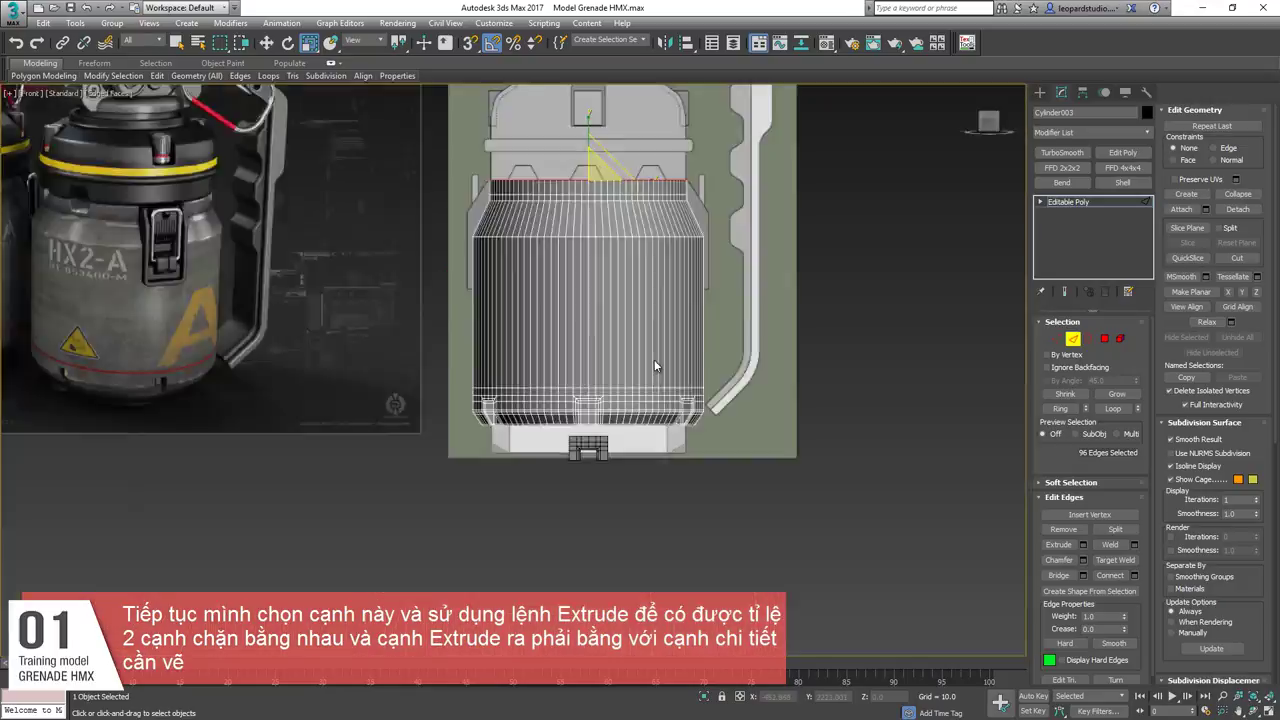
Examine how the new loop on the neck band lines up with the lower edges of the reference hexagons.
scroll(611, 140, up, 6)
middle_drag(614, 374, 720, 309)
scroll(655, 373, up, 3)
click(580, 353)
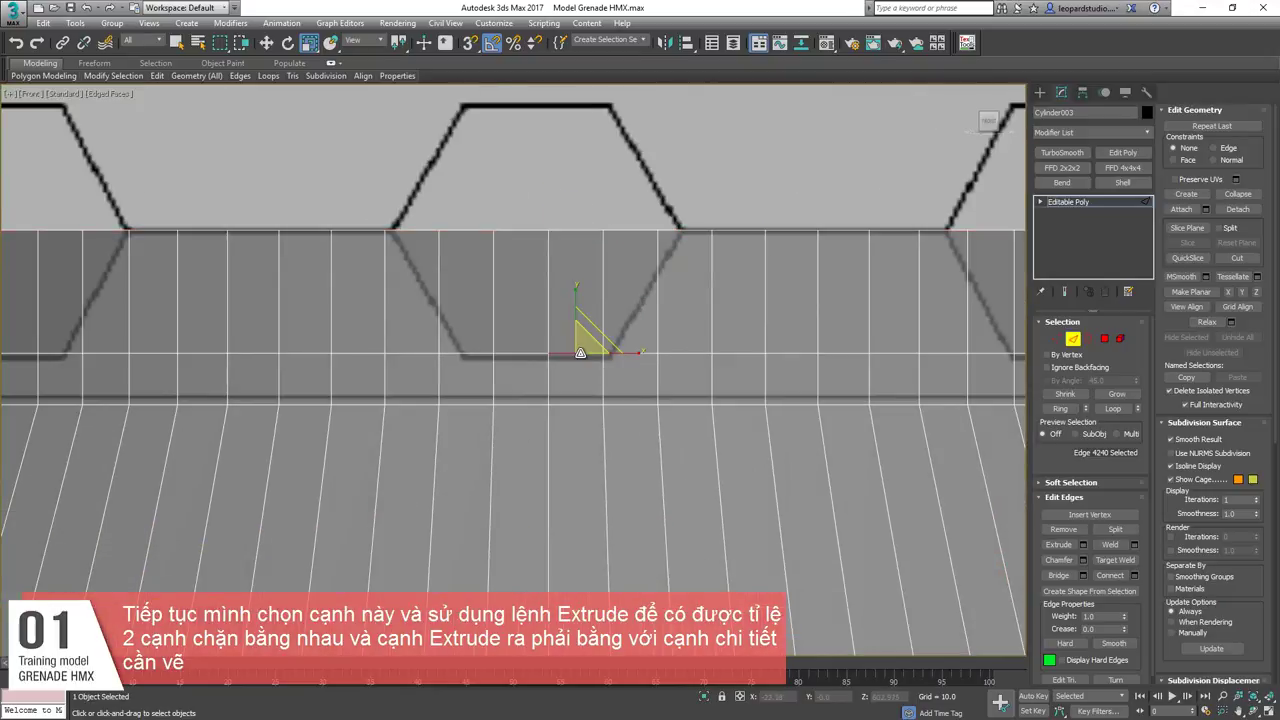
alt+middle_drag(580, 353, 597, 367)
key(f)
scroll(542, 331, down, 5)
middle_drag(510, 345, 545, 360)
scroll(576, 336, down, 3)
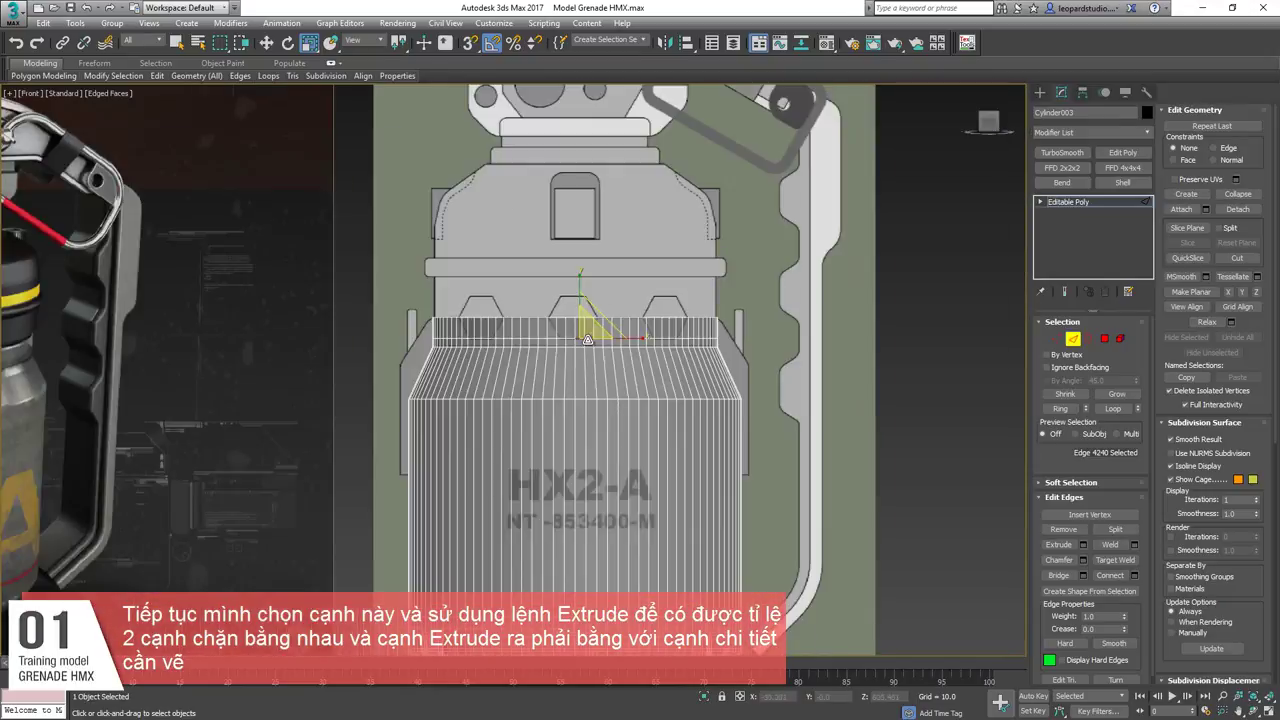
scroll(553, 343, up, 3)
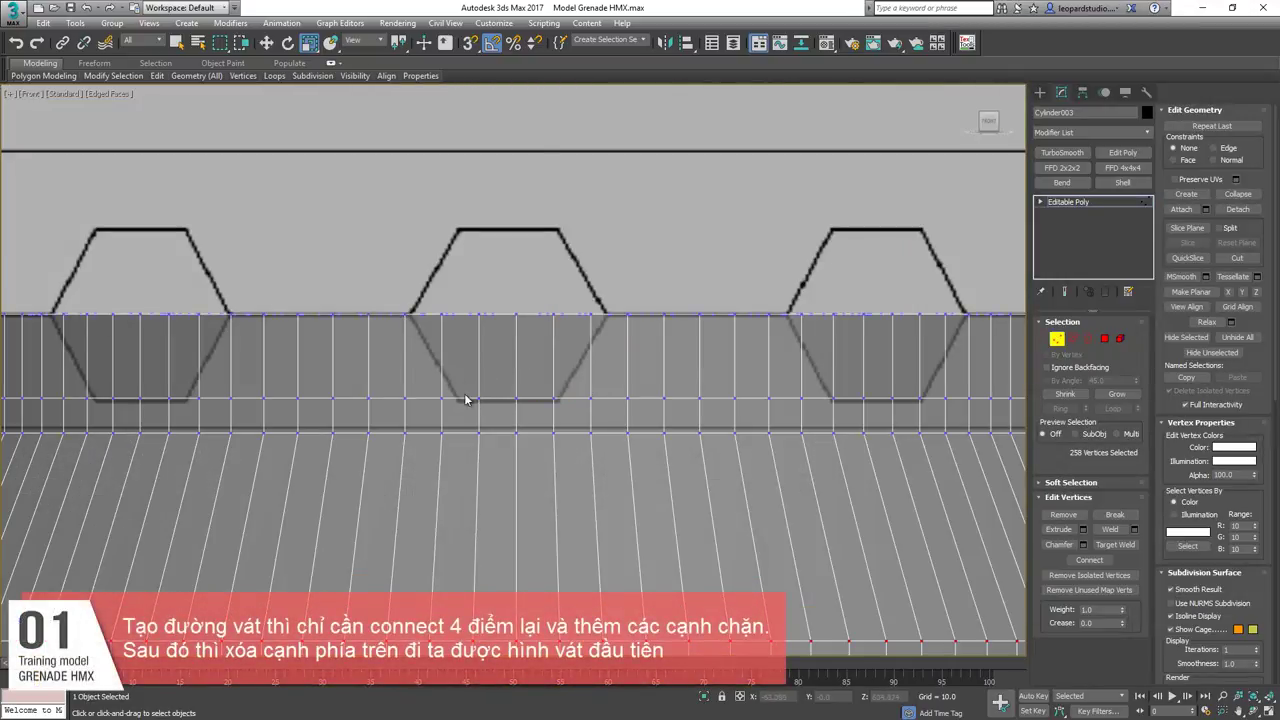
Connect three vertices from the neck band over the rim to the top ring, along the center hexagon's left slanted side.
alt+middle_drag(443, 397, 438, 450)
ctrl+click(405, 320)
ctrl+click(458, 285)
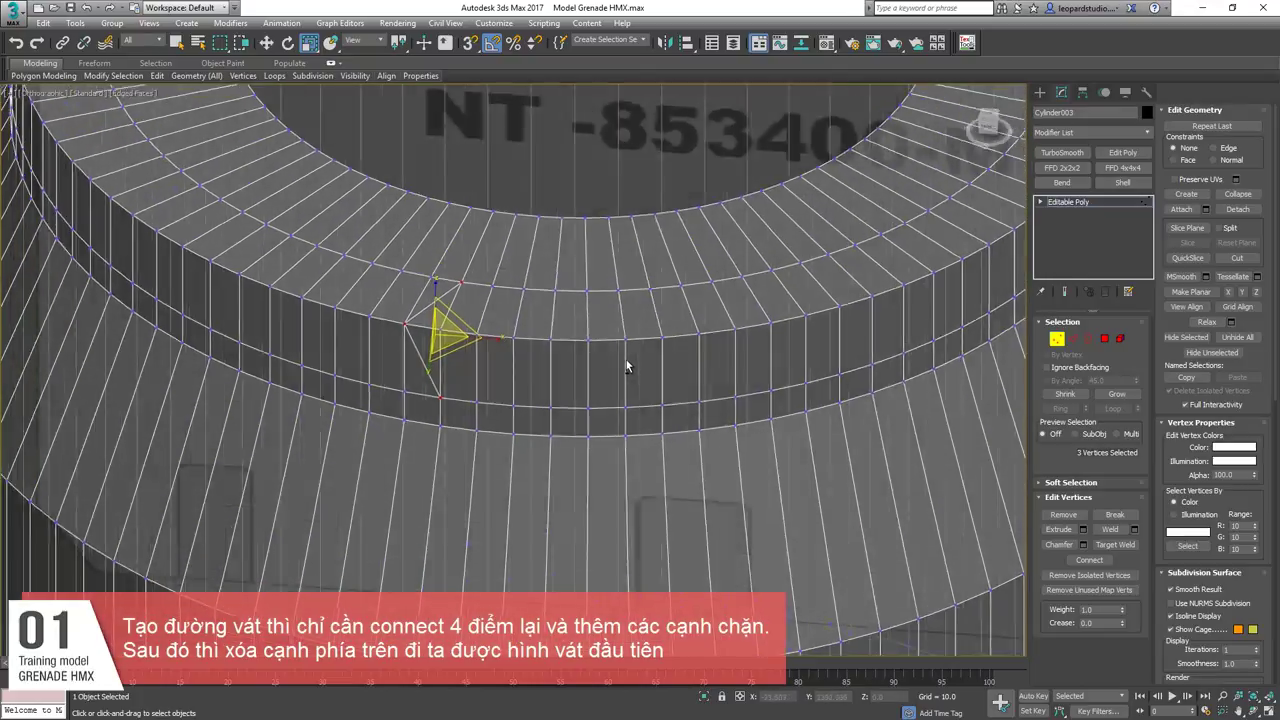
Connect the three mirrored vertices across the rim on the center hexagon's right side and check the diagonal against the outline.
key(f)
scroll(720, 375, up, 5)
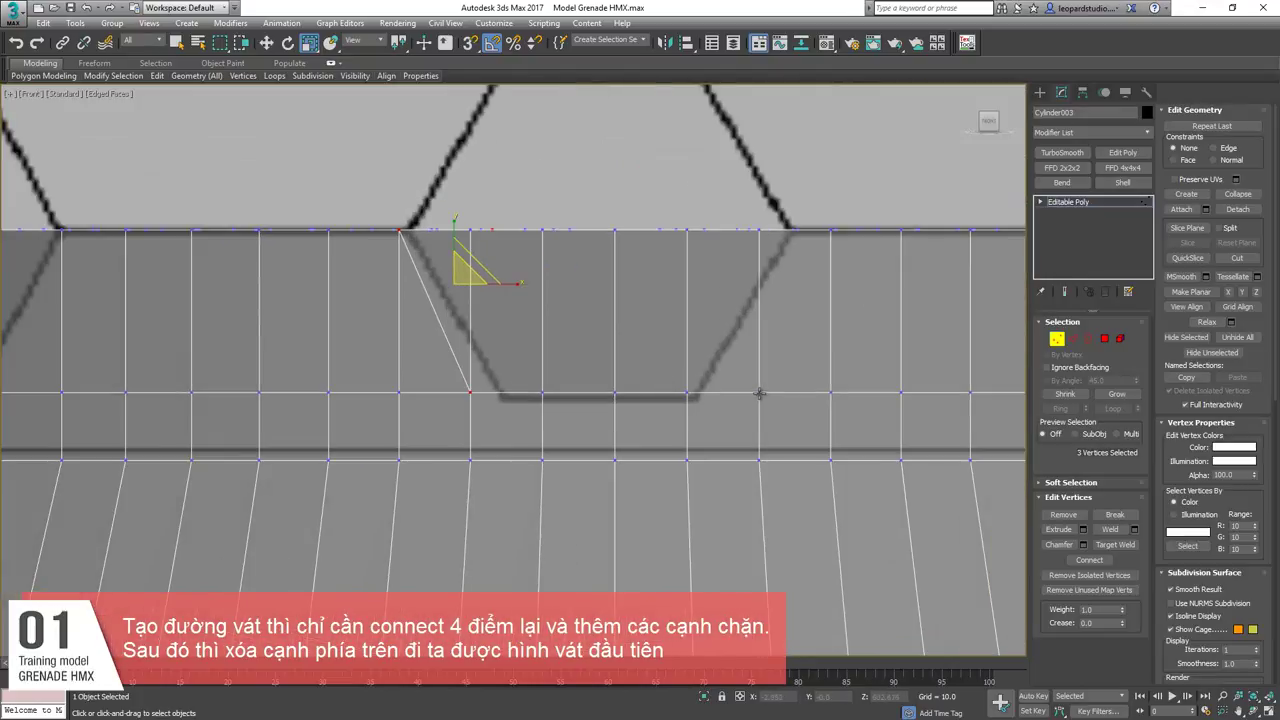
ctrl+click(829, 233)
alt+middle_drag(829, 243, 789, 201)
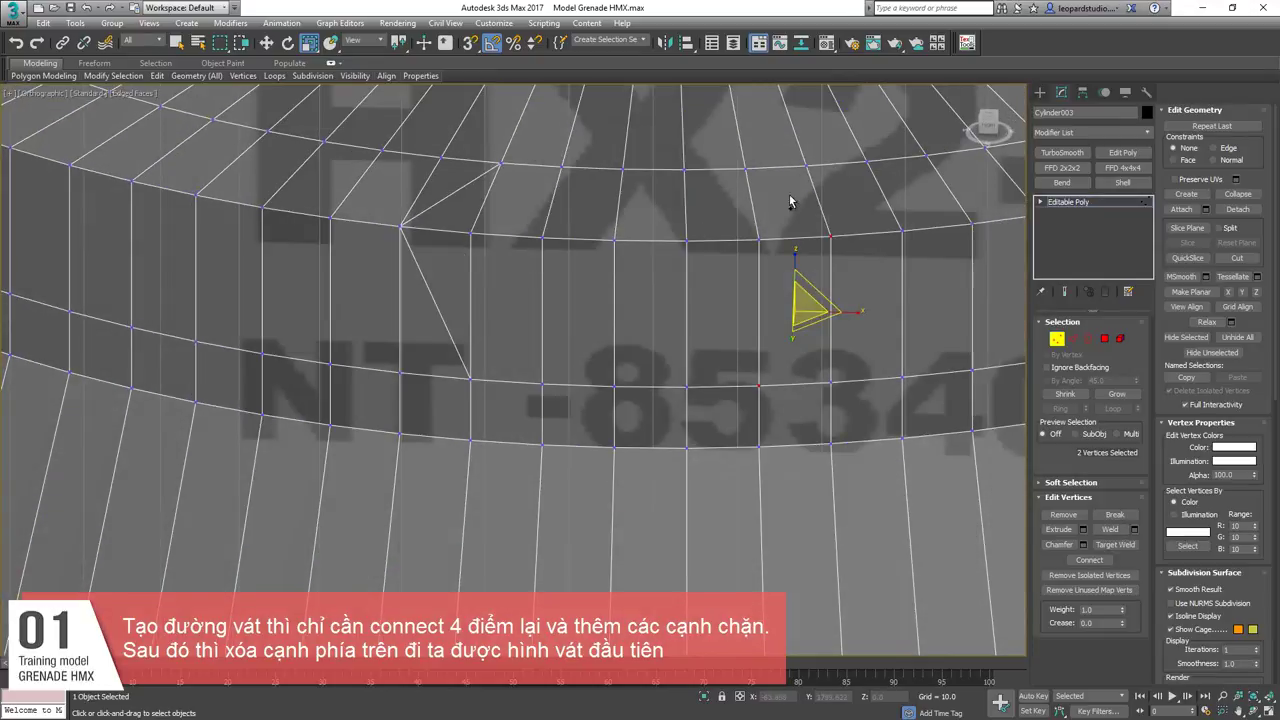
ctrl+click(746, 168)
key(ctrl+shift+e)
scroll(707, 221, down, 2)
alt+middle_drag(707, 221, 706, 286)
key(f)
scroll(639, 261, up, 5)
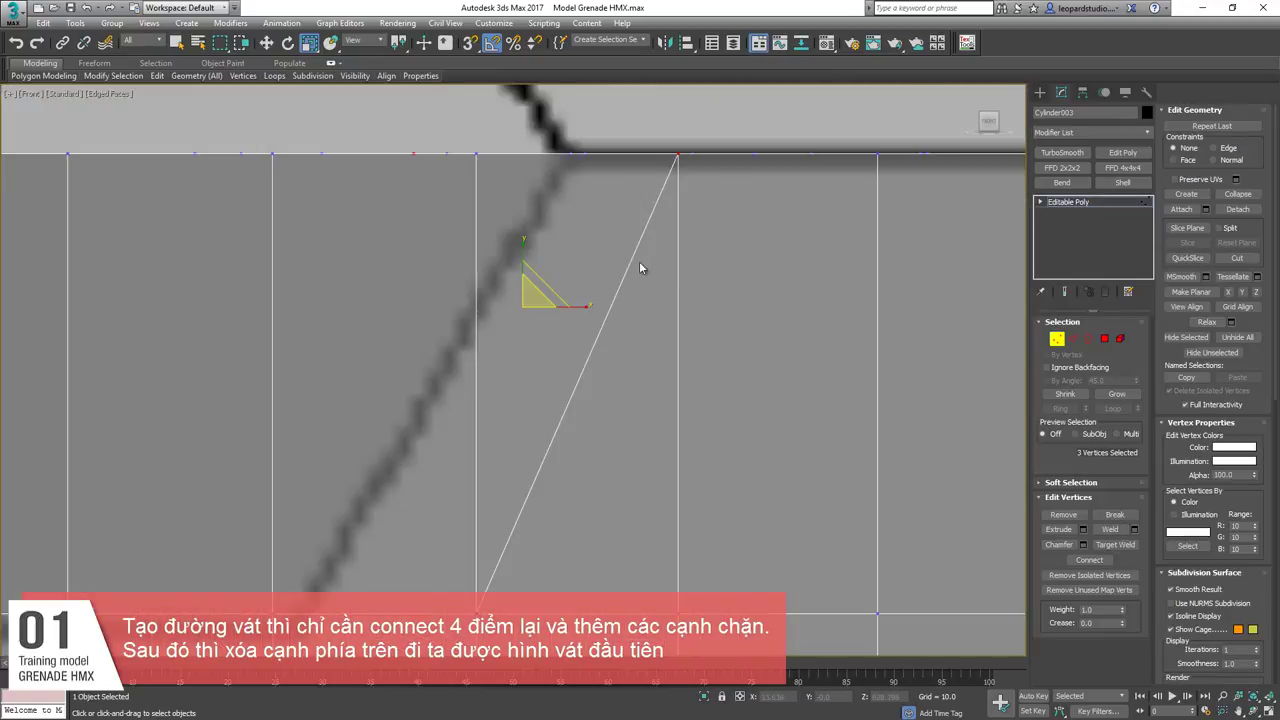
Extrude the edge loop where the neck band meets the shoulder with height 0 and width about 2 to add support loops.
scroll(632, 268, down, 4)
scroll(618, 303, down, 6)
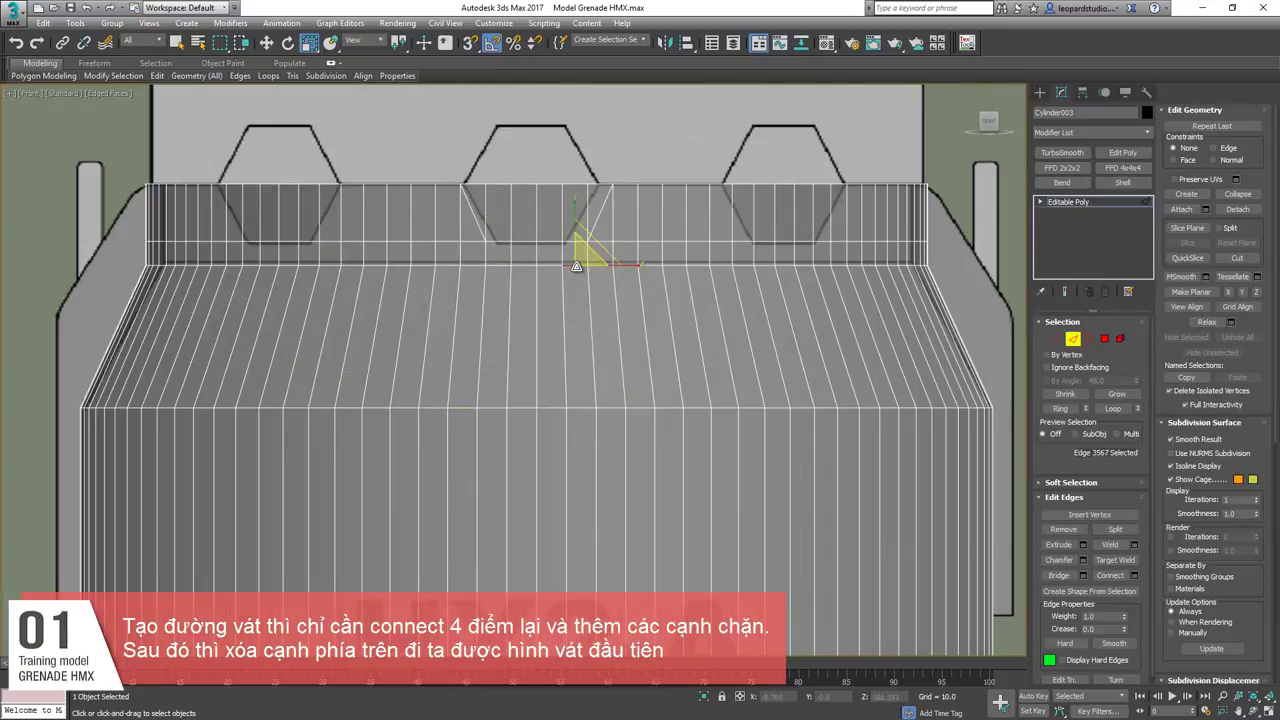
double_click(475, 265)
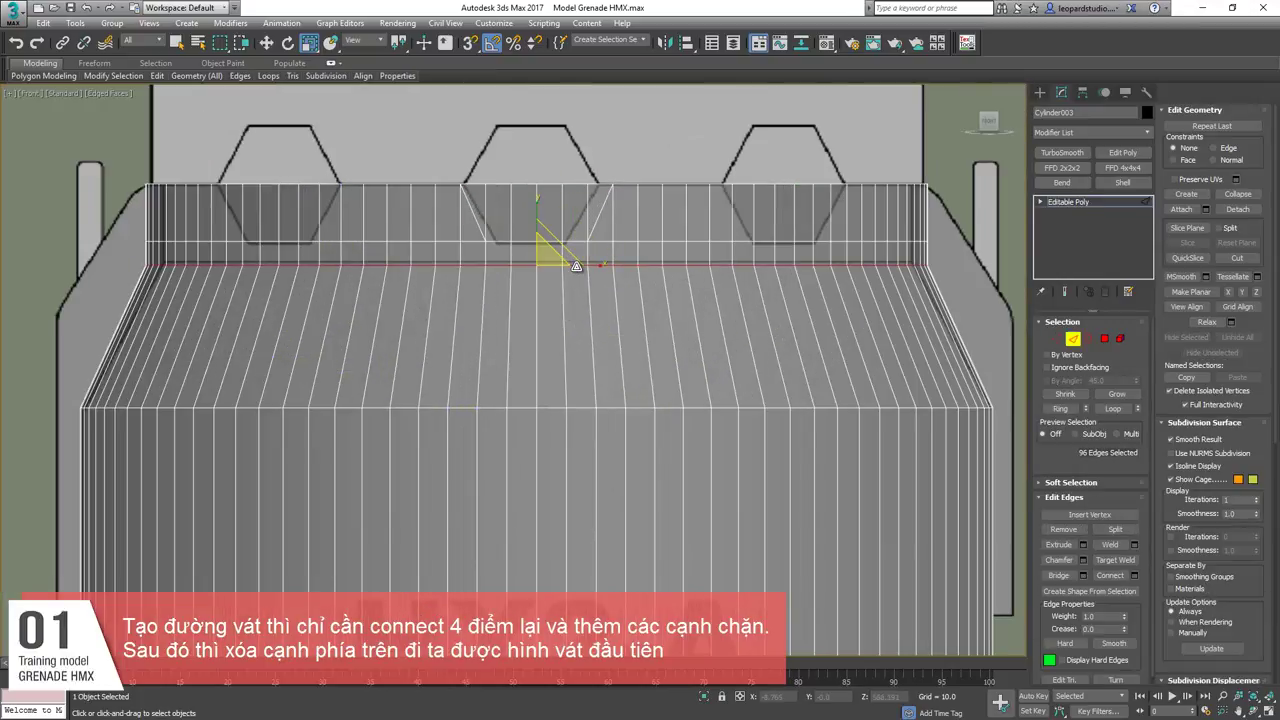
key(shift+e)
middle_drag(475, 265, 471, 297)
right_click(523, 396)
scroll(547, 256, up, 4)
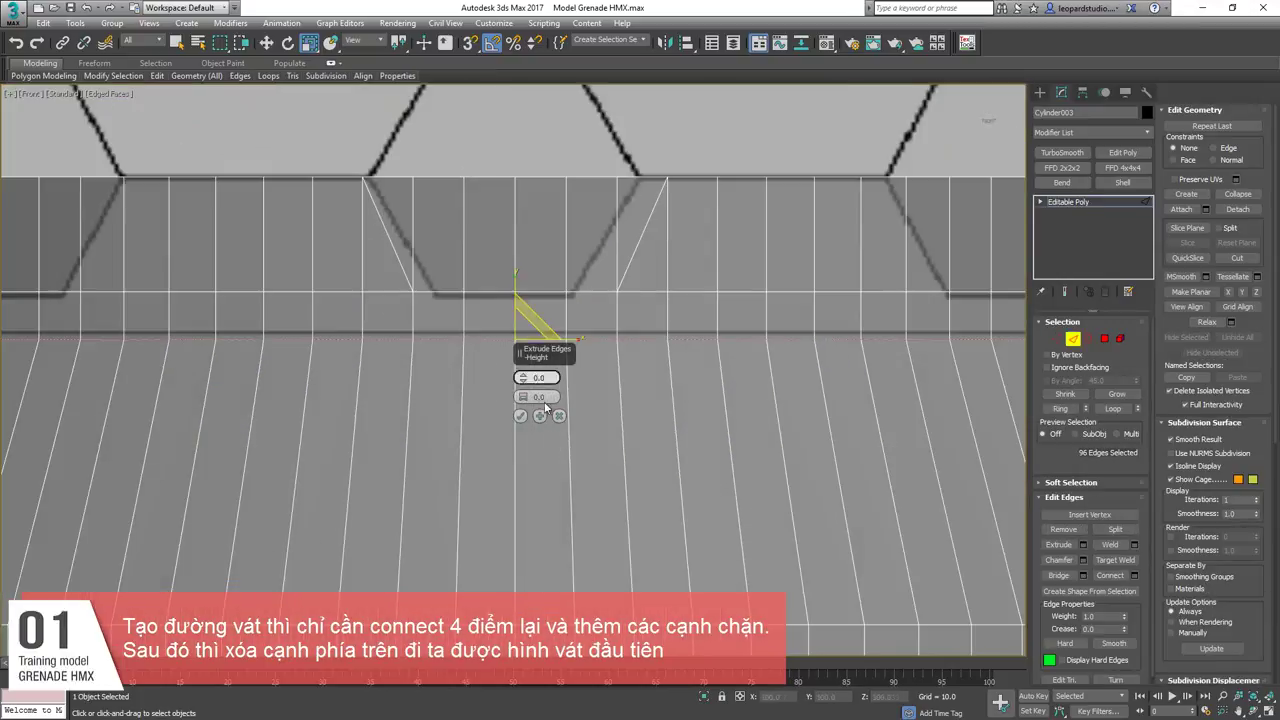
drag(523, 392, 523, 390)
scroll(525, 395, down, 6)
middle_drag(130, 370, 345, 294)
scroll(345, 294, down, 3)
middle_drag(234, 346, 292, 417)
scroll(292, 417, up, 8)
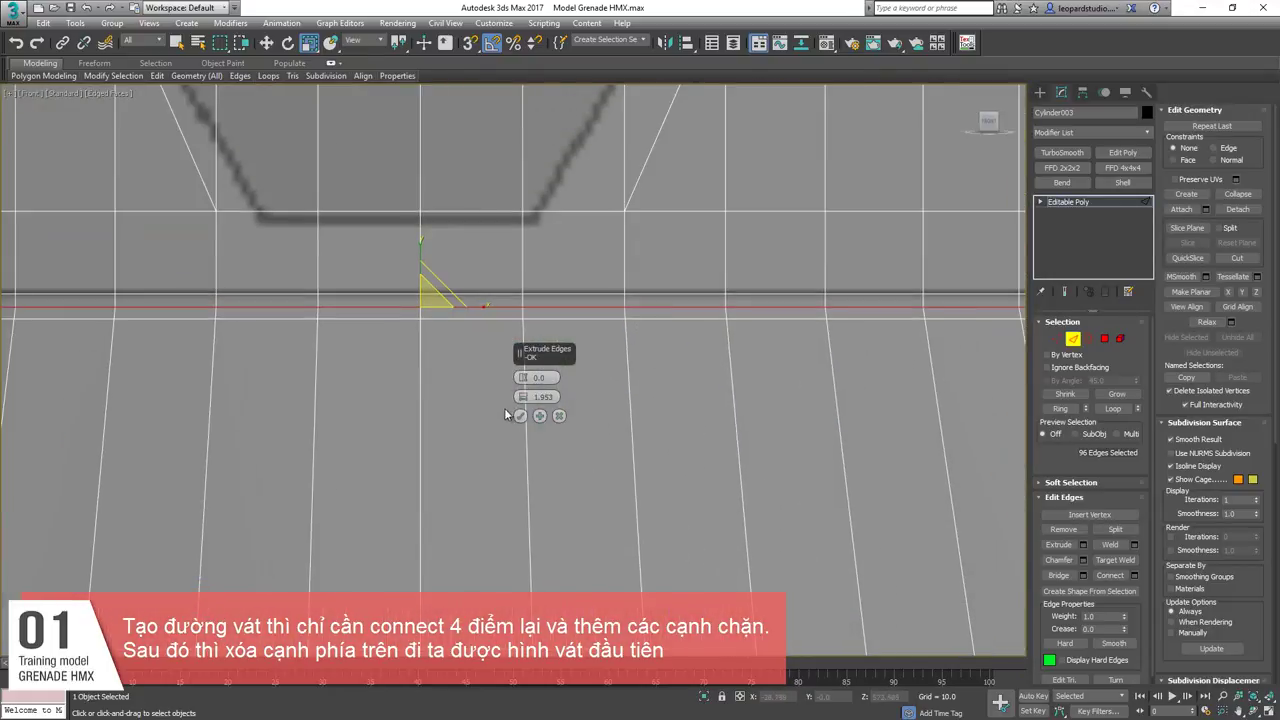
drag(523, 398, 525, 396)
click(518, 419)
Connect the ring of short vertical edges along the lower neck band with one new loop below the center hexagon.
click(523, 275)
key(alt+r)
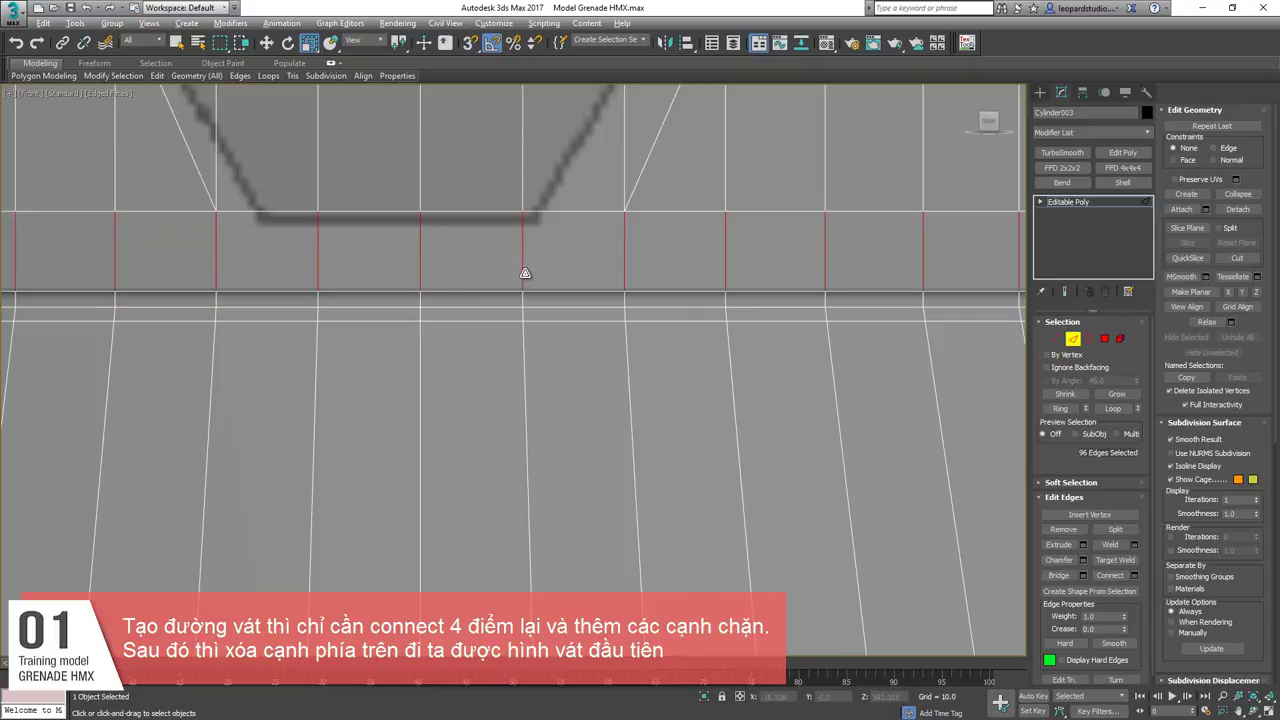
key(ctrl+shift+e)
key(ctrl+shift+w)
click(520, 423)
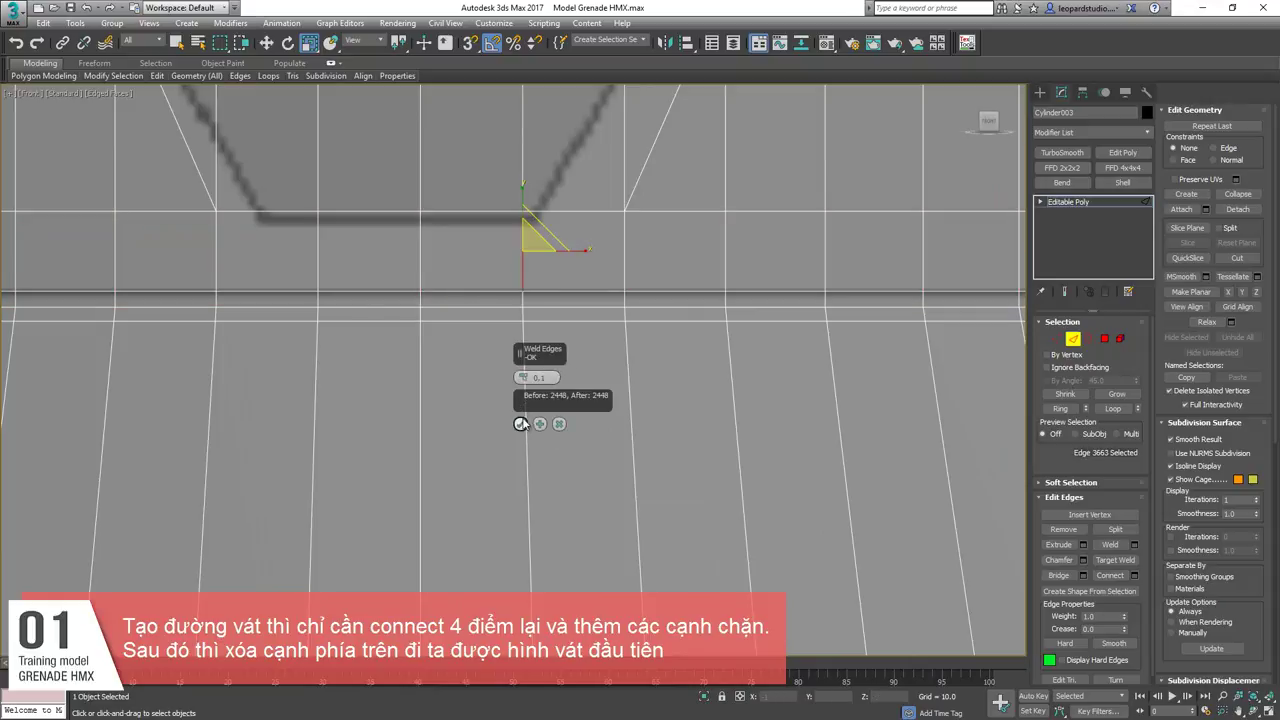
click(520, 423)
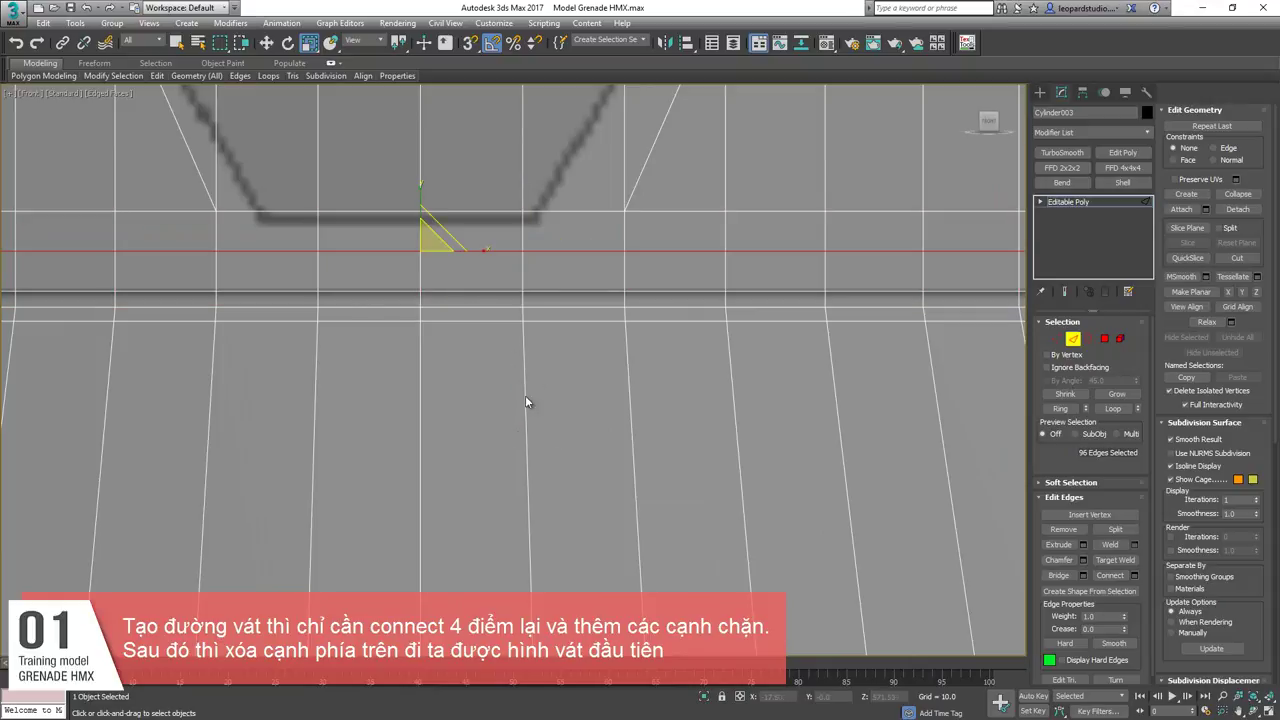
Remove the outer rim edges between the center hexagon's two diagonals, together with their vertices, to form the first bevel.
scroll(535, 288, down, 3)
alt+middle_drag(535, 288, 500, 345)
double_click(456, 366)
key(ctrl+BackSpace)
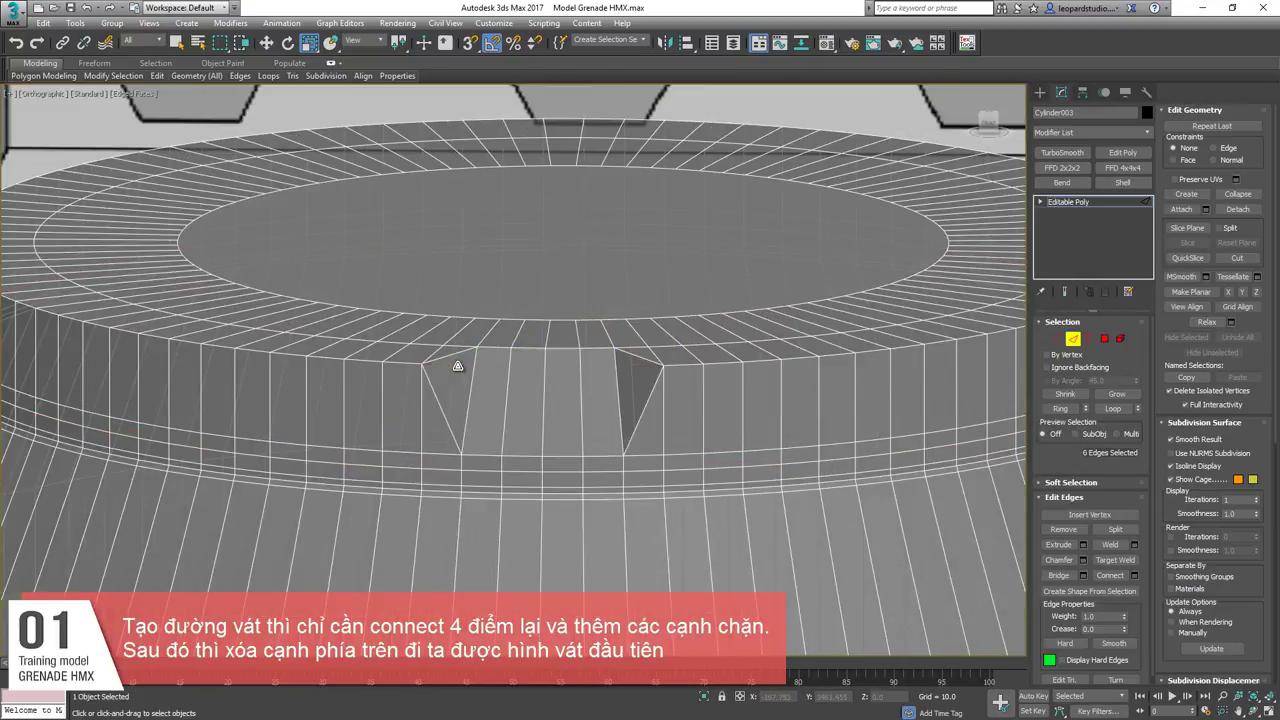
alt+middle_drag(473, 397, 501, 447)
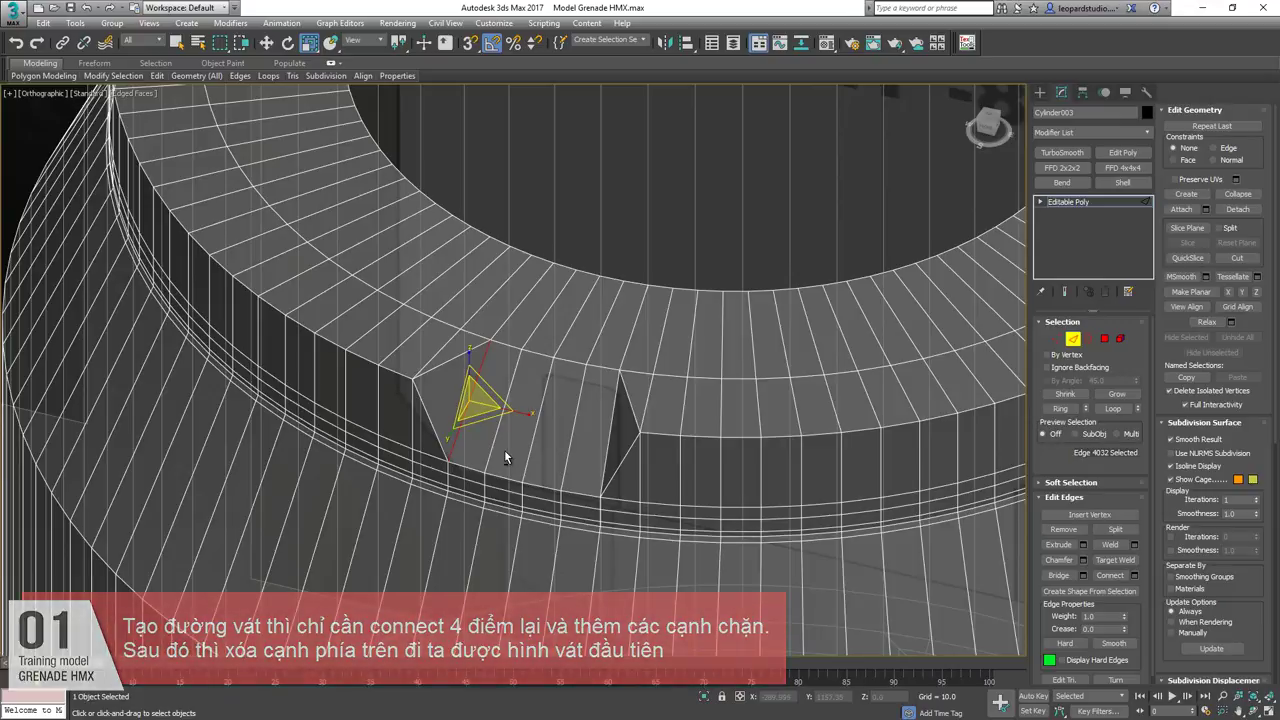
Select all neck band and top rim polygons above the shoulder and detach them as a separate object.
key(f)
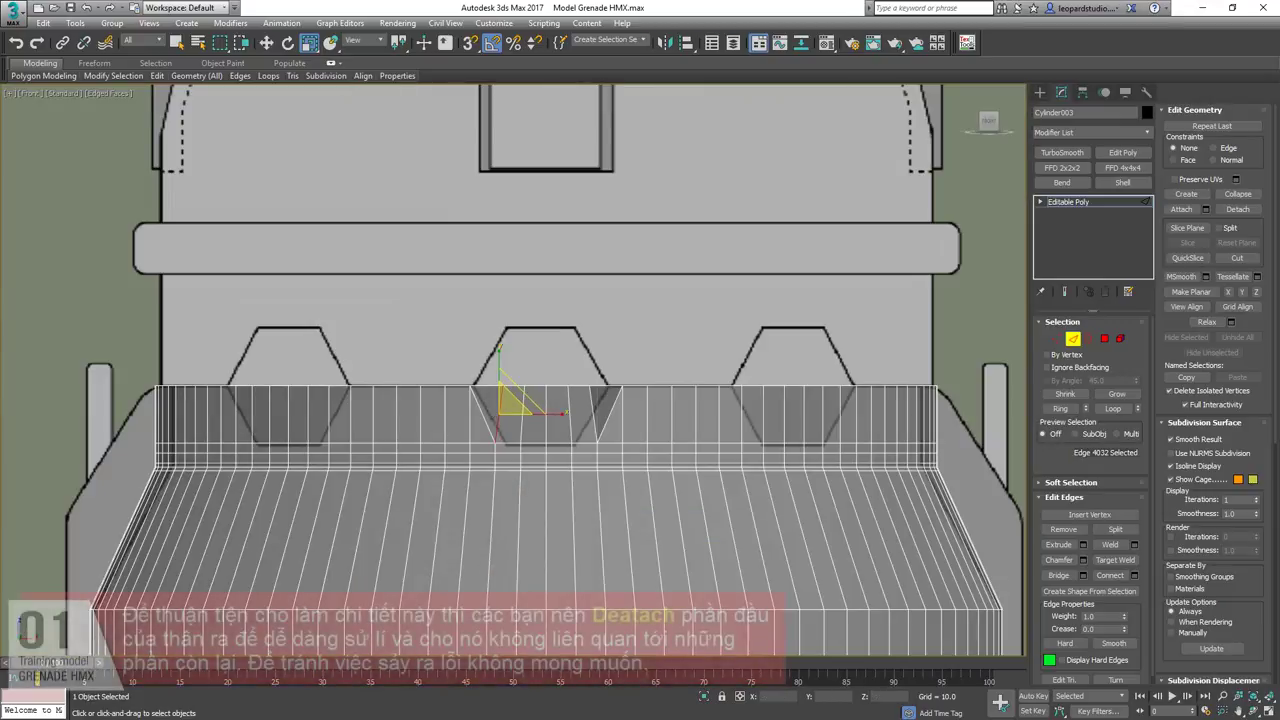
middle_drag(493, 410, 467, 403)
key(4)
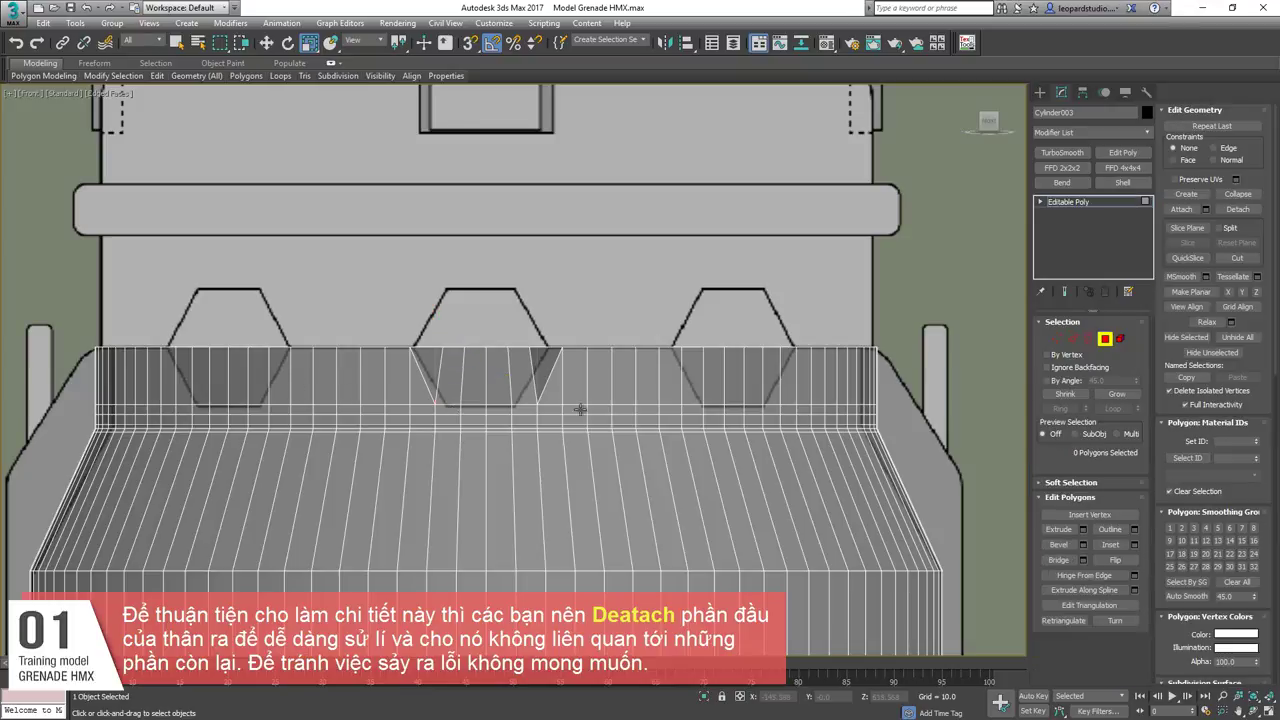
click(1120, 338)
drag(35, 297, 728, 418)
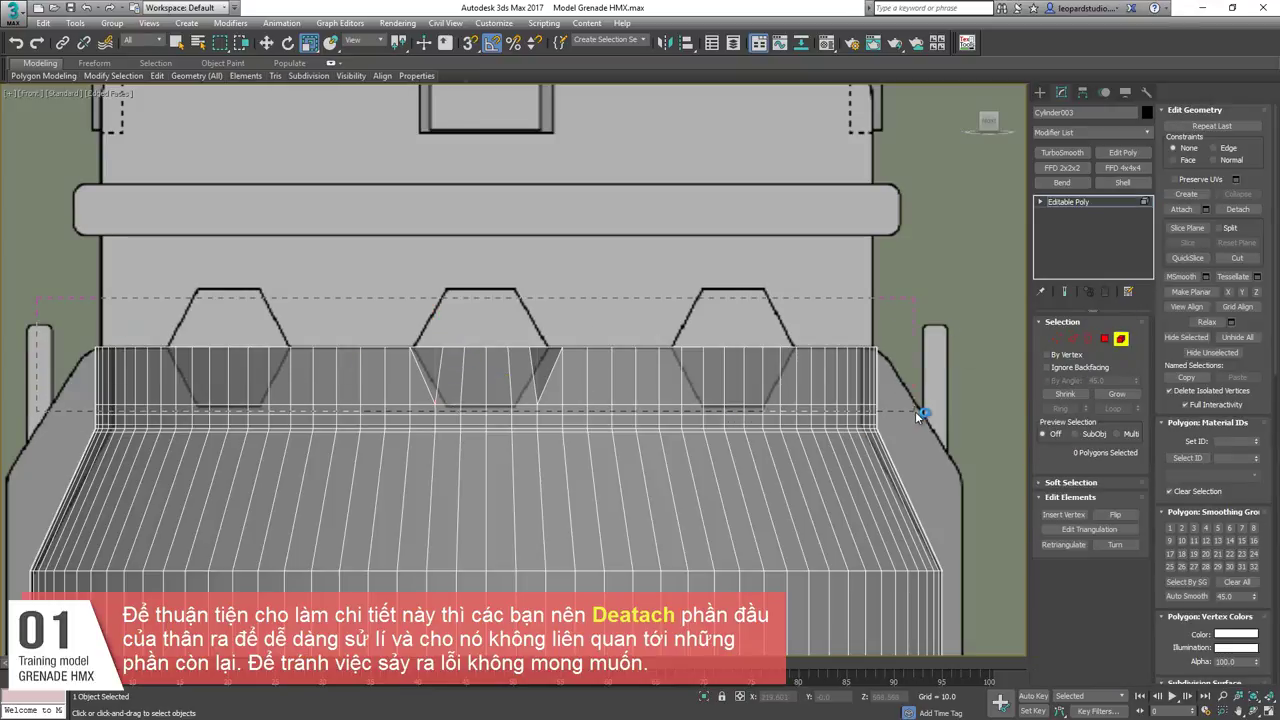
drag(918, 416, 972, 416)
key(4)
alt+middle_drag(972, 412, 976, 432)
click(1238, 209)
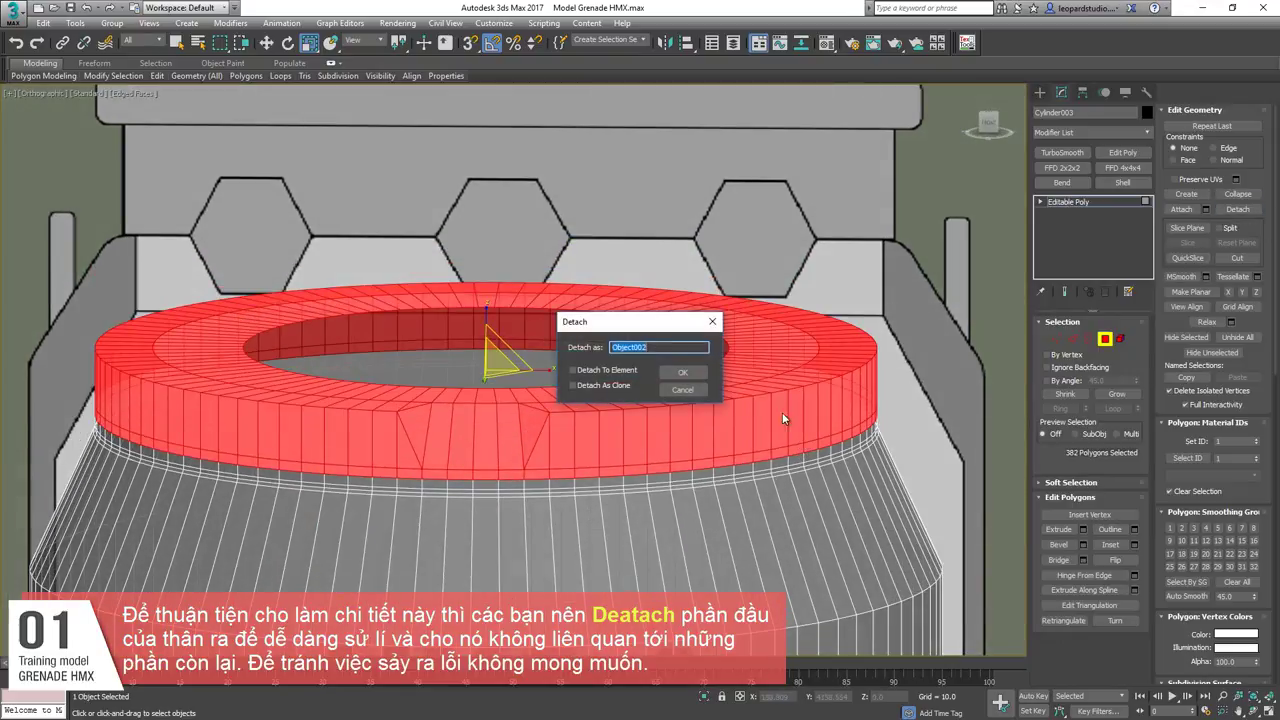
click(687, 372)
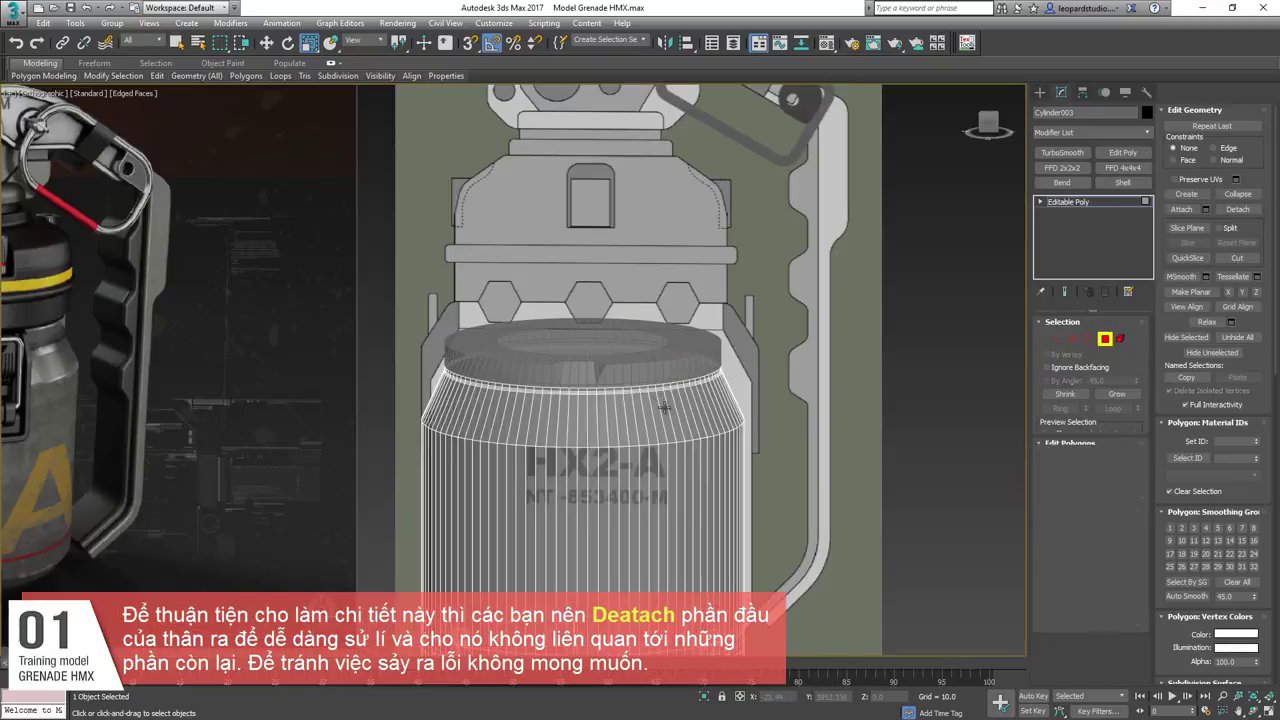
Hide the remaining grenade body, then select the detached neck ring and frame it around the center bevel.
right_click(654, 423)
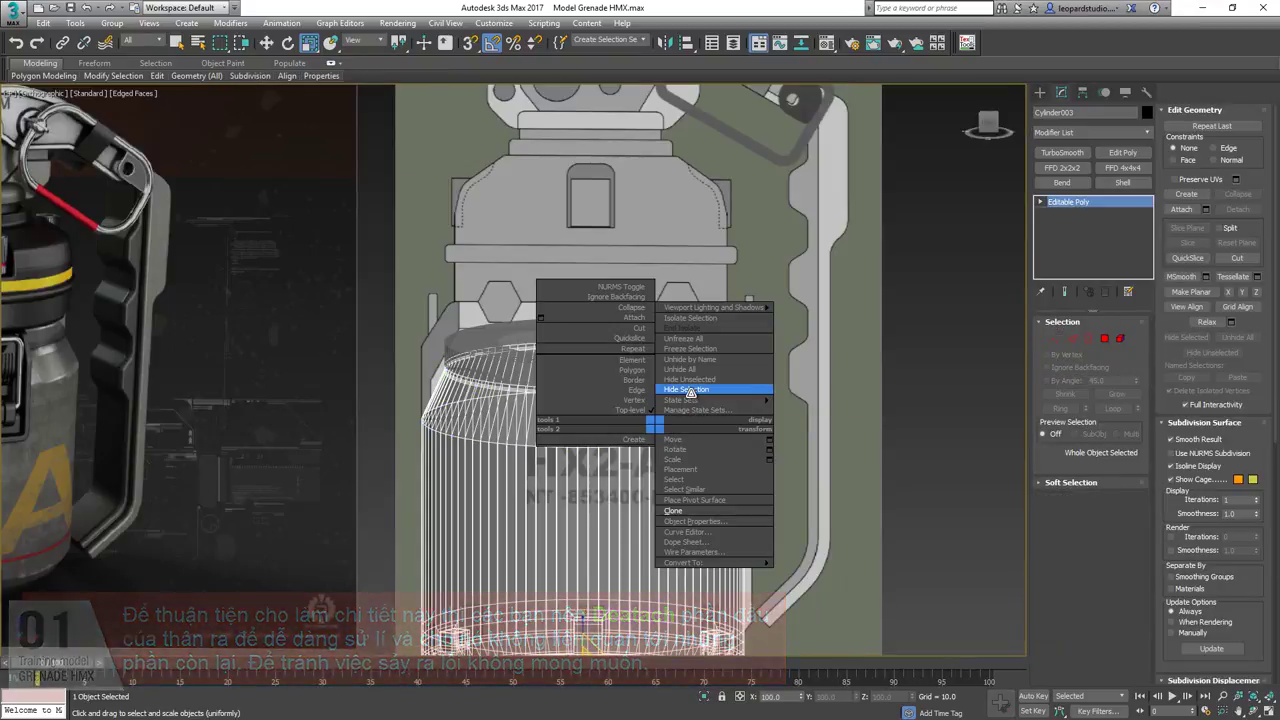
click(714, 394)
click(652, 375)
key(f)
key(z)
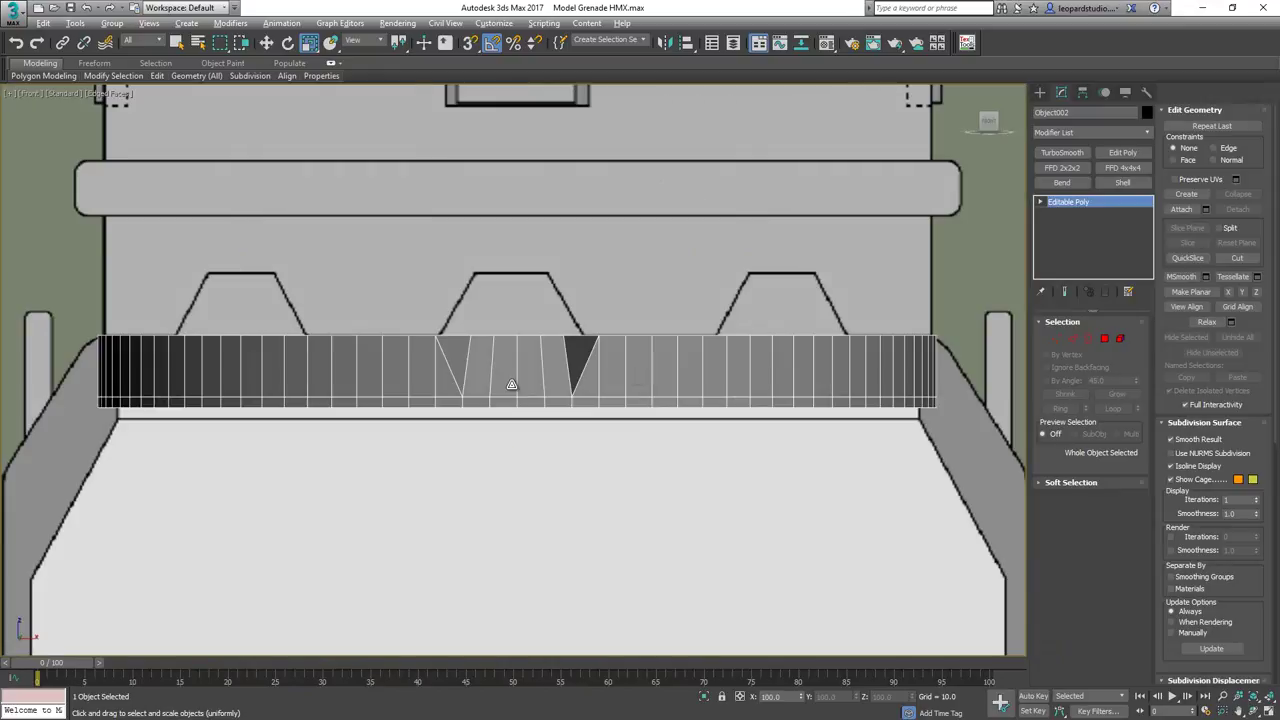
alt+middle_drag(511, 384, 929, 236)
scroll(667, 339, up, 3)
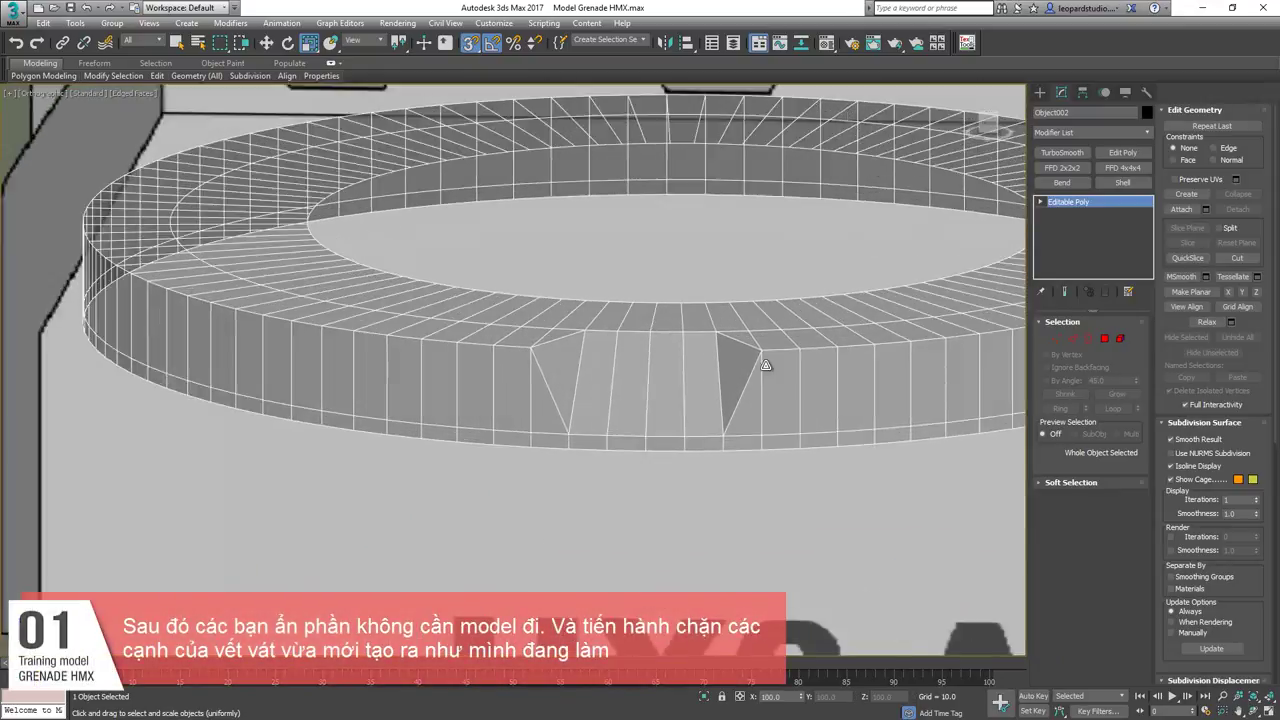
Extrude the ring's outer top rim edges with height 0 and width about 5 to add support edges on both sides.
key(2)
scroll(569, 353, down, 6)
scroll(569, 352, up, 4)
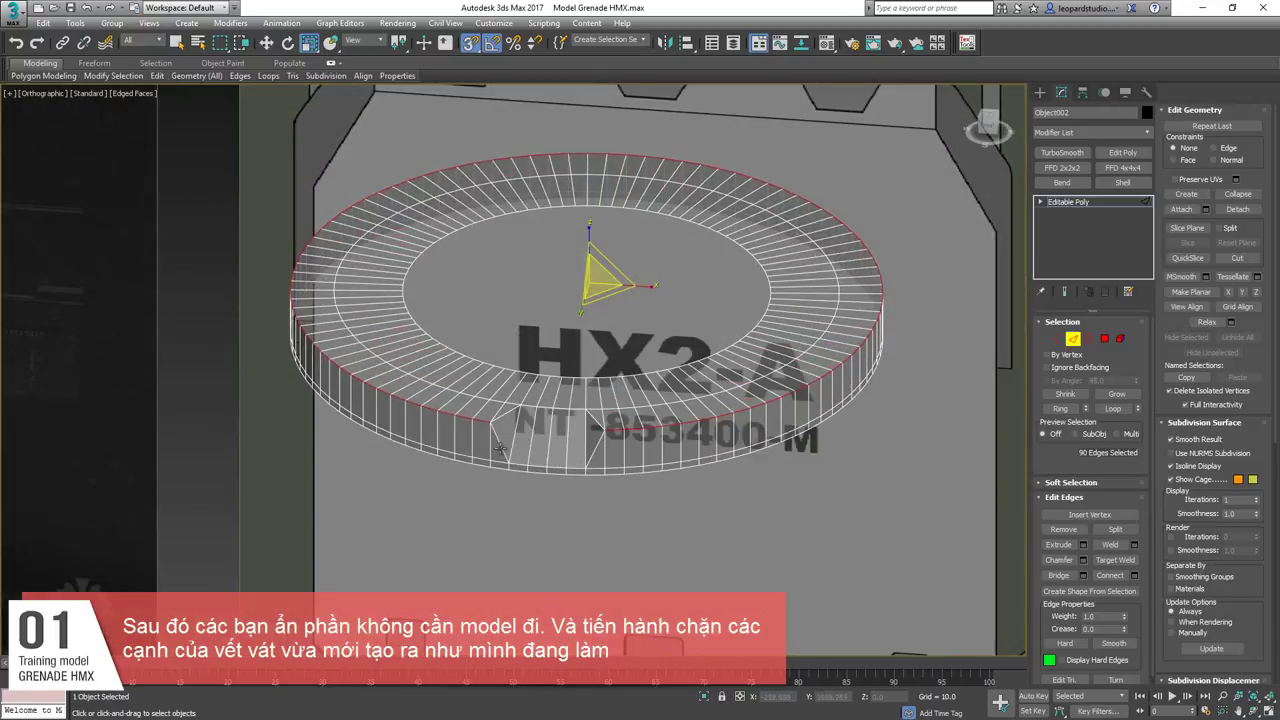
key(shift+e)
scroll(578, 418, up, 2)
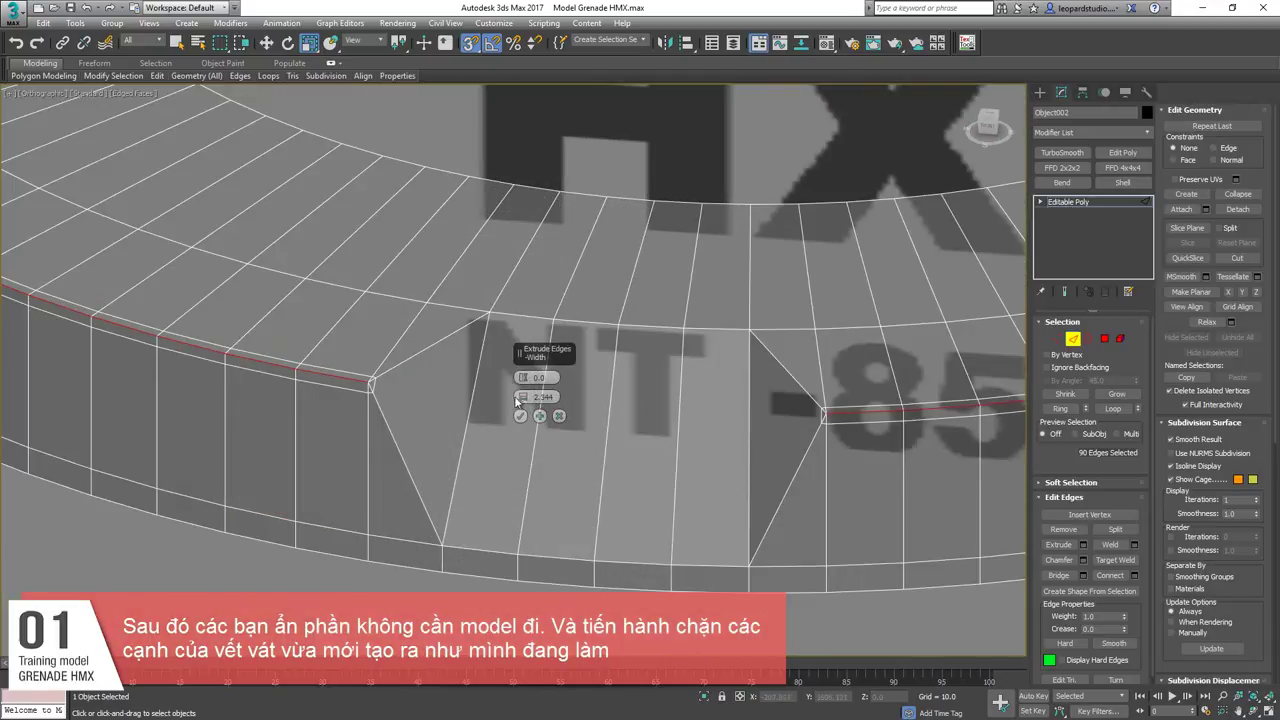
drag(522, 397, 530, 382)
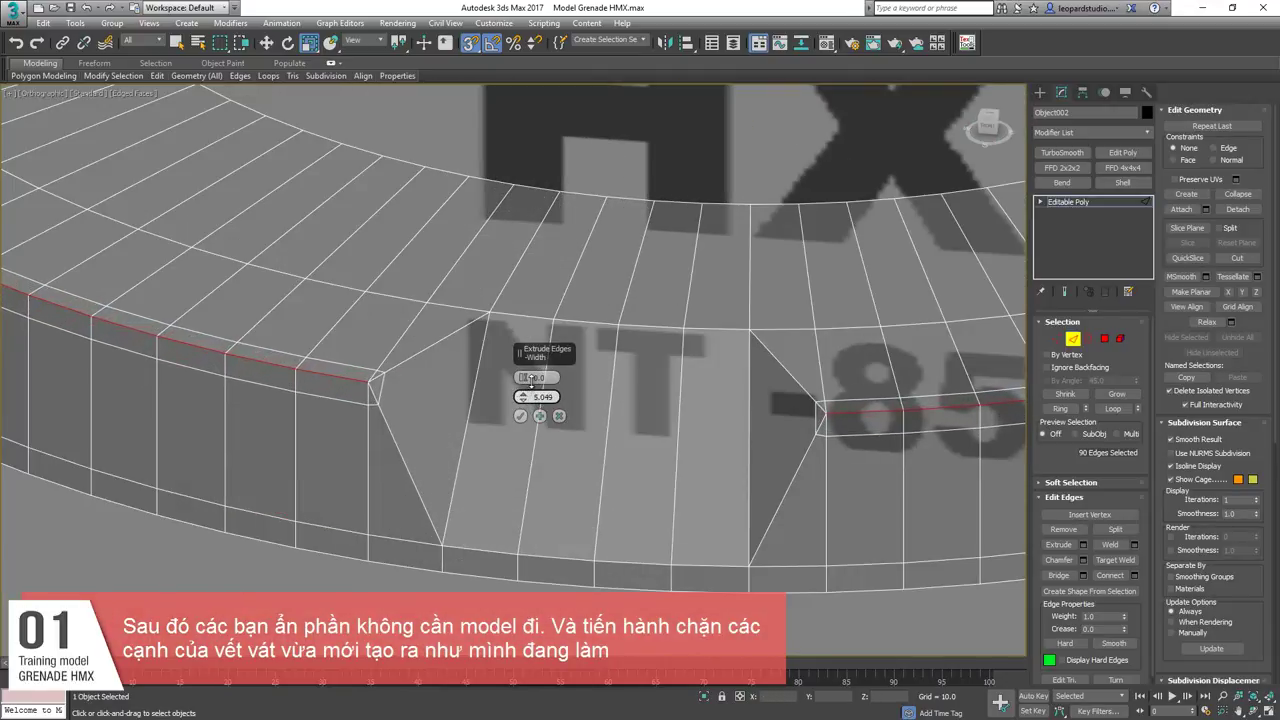
scroll(508, 390, down, 4)
alt+middle_drag(508, 390, 559, 423)
scroll(498, 370, up, 4)
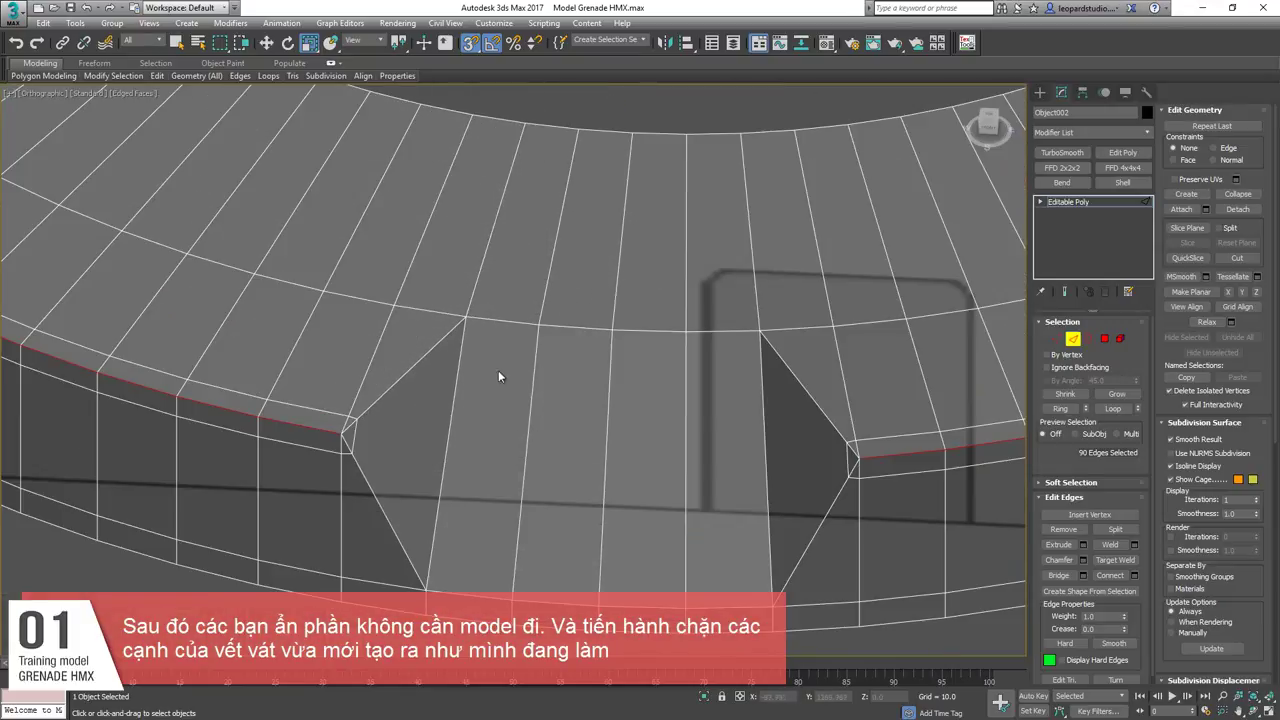
Connect the five vertical edges of the center bevel's sloped face with 3 segments and pinch 71.
click(463, 348)
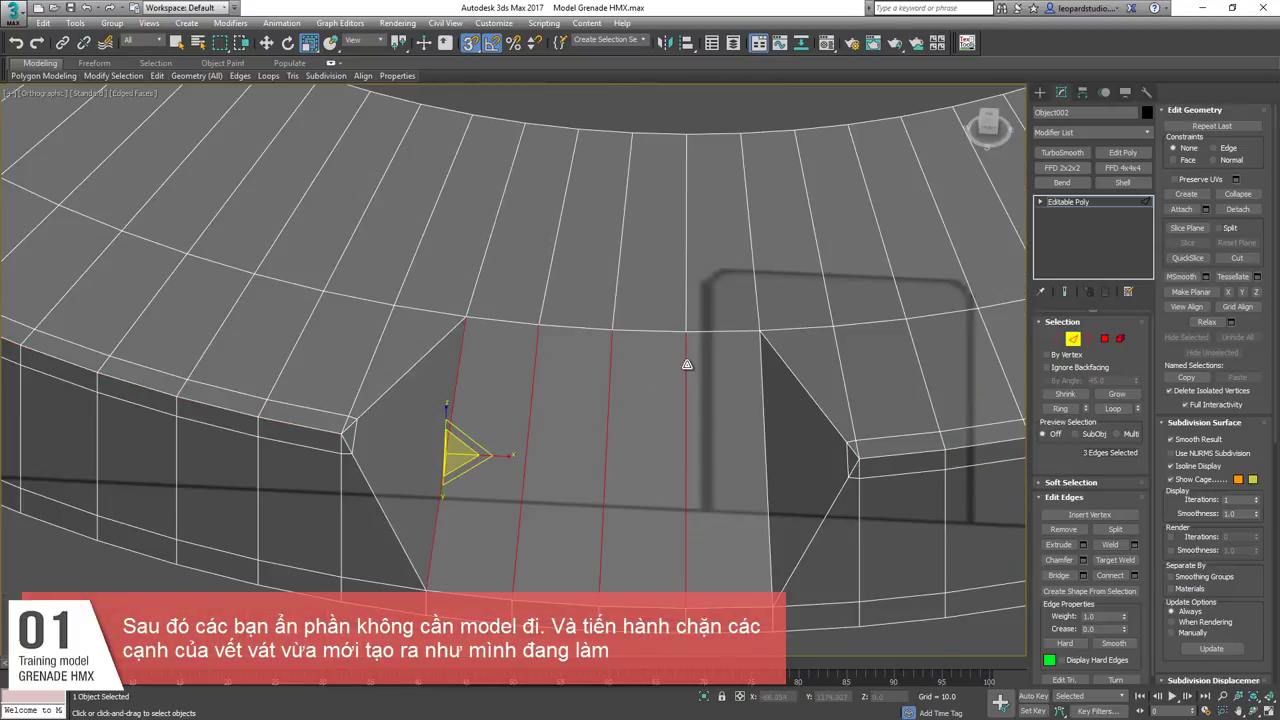
ctrl+click(761, 377)
key(ctrl+shift+e)
drag(525, 386, 548, 204)
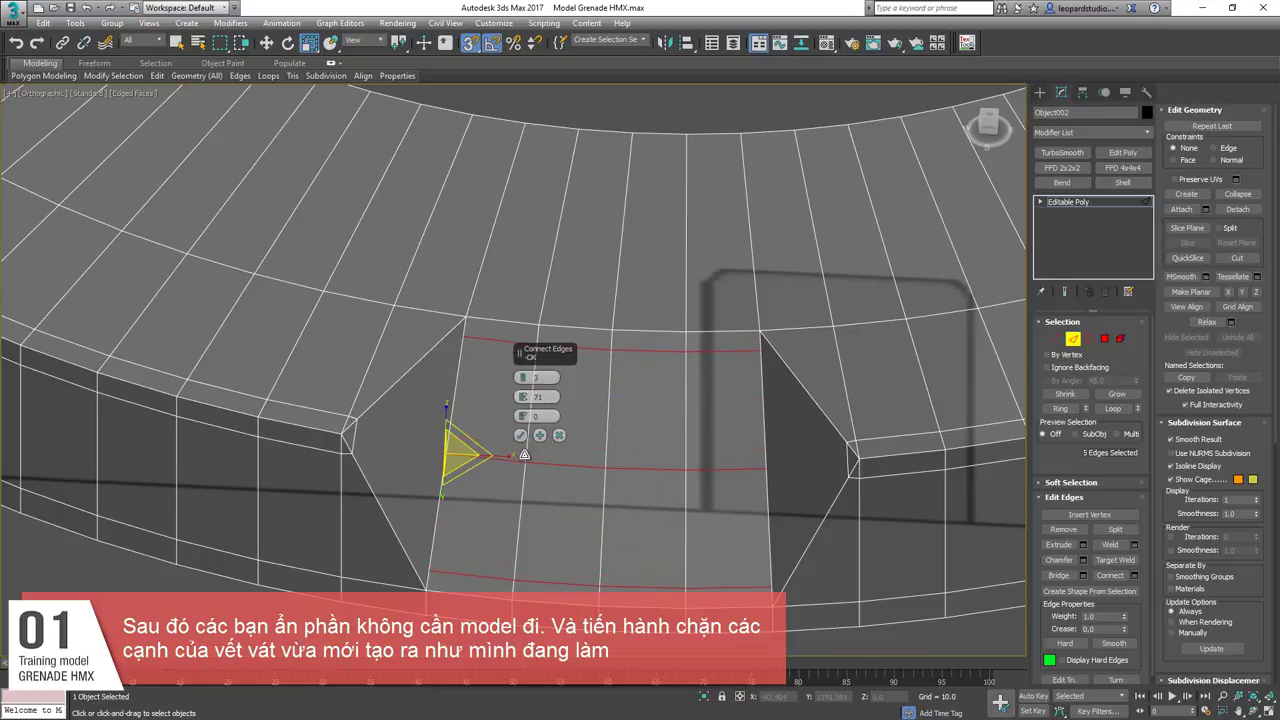
click(521, 435)
Remove the short edges crossing the outer corners on both sides of the center bevel.
scroll(470, 436, up, 2)
middle_drag(470, 436, 545, 403)
key(1)
key(2)
click(408, 407)
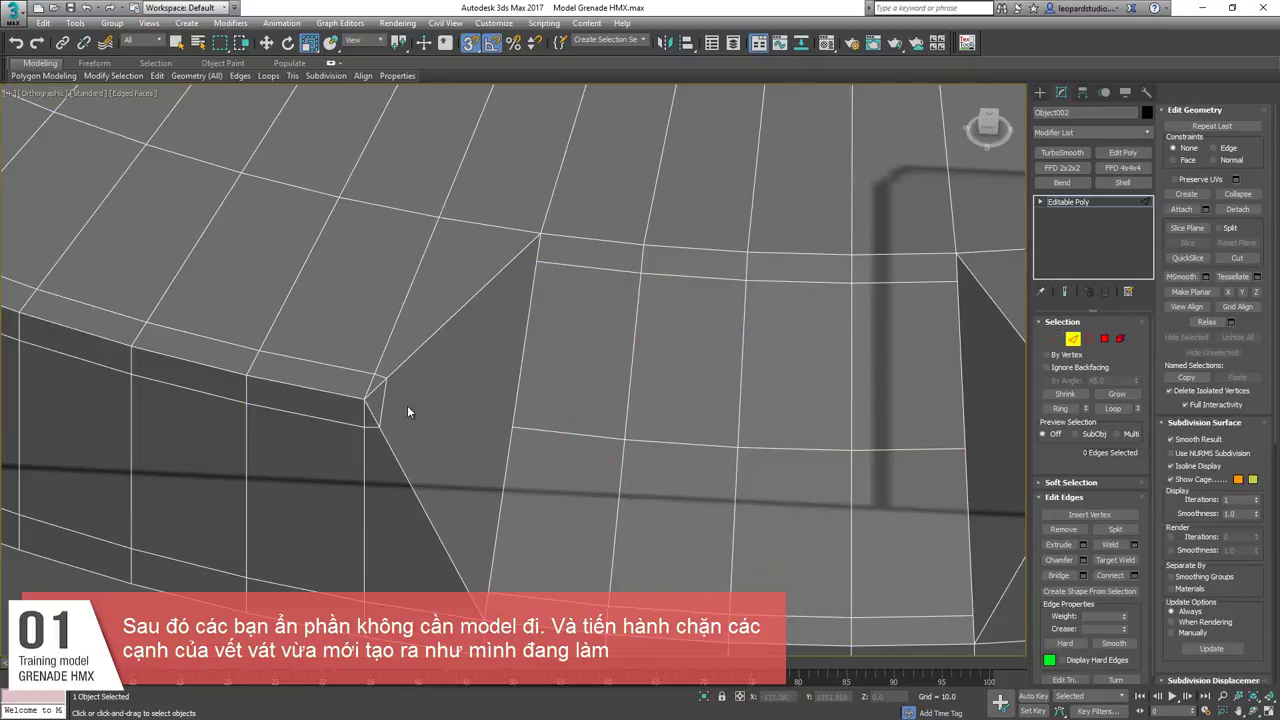
click(382, 405)
middle_drag(839, 429, 719, 424)
key(BackSpace)
click(957, 438)
key(BackSpace)
scroll(445, 398, down, 2)
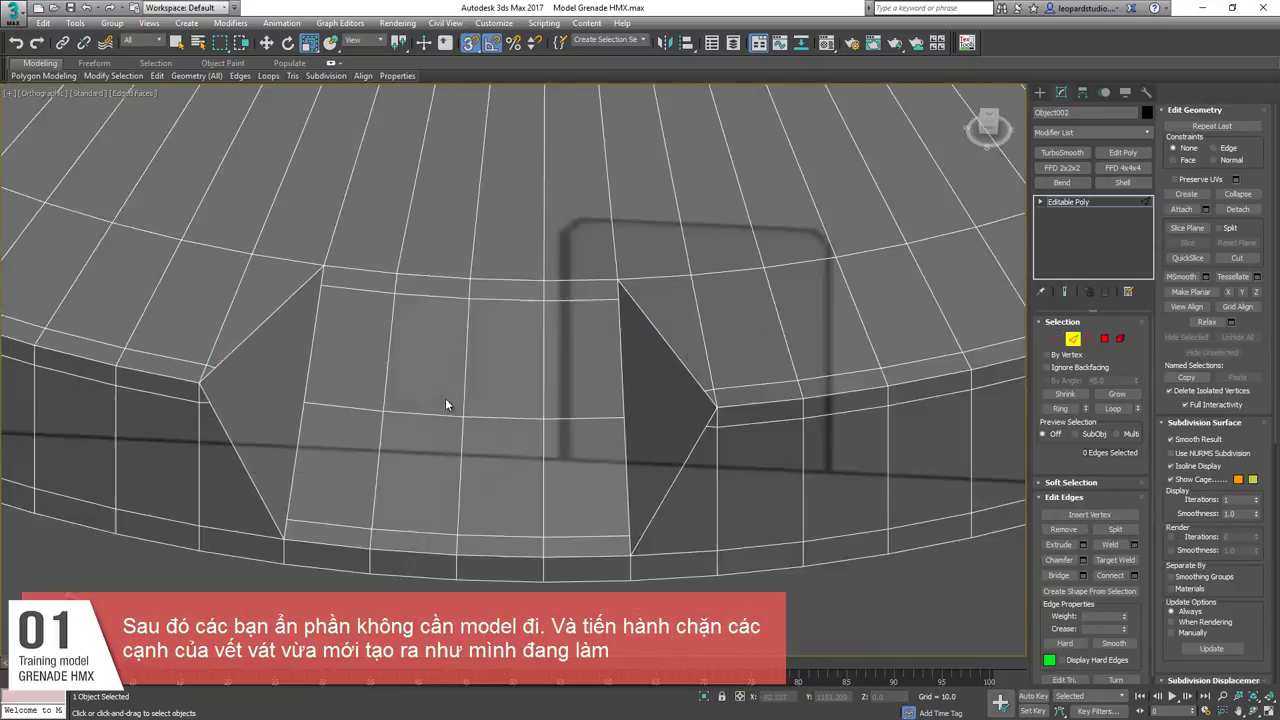
Delete the right half of the ring's vertices in the front view, keeping the left half up to the centerline.
key(f)
scroll(480, 406, down, 6)
scroll(480, 406, down, 1)
middle_drag(480, 406, 407, 556)
scroll(557, 375, up, 6)
key(1)
drag(703, 316, 270, 588)
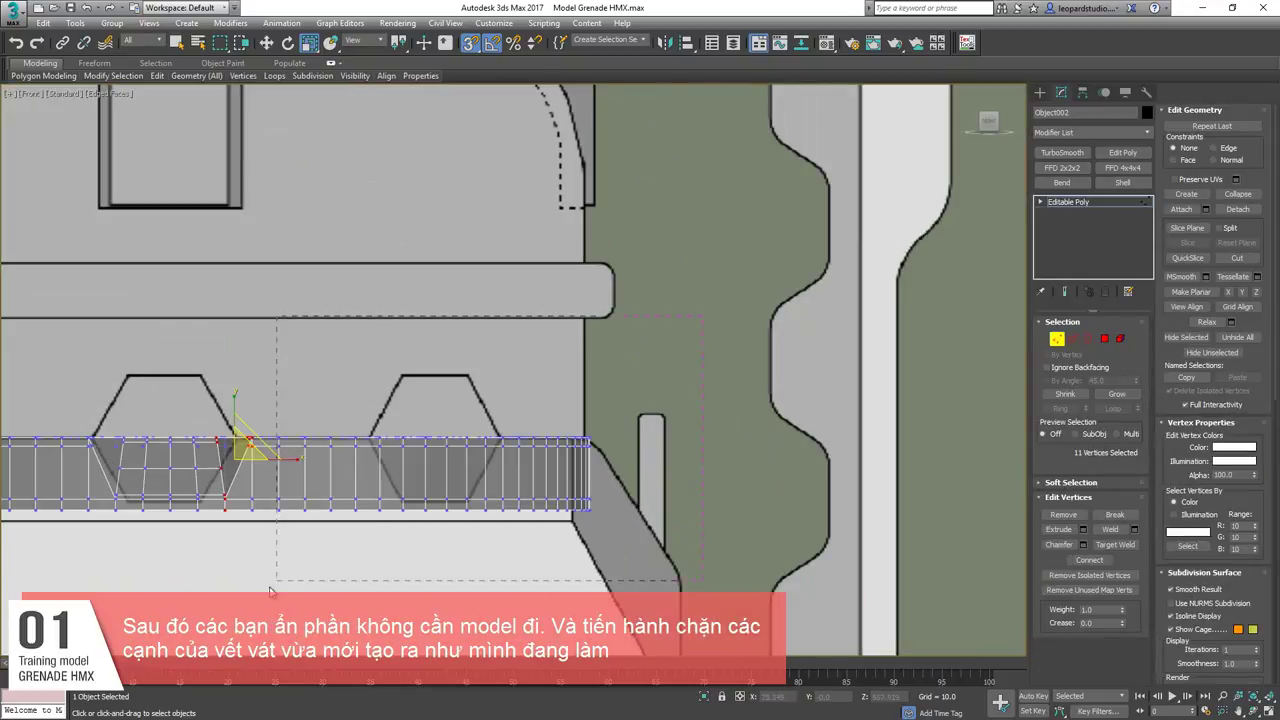
scroll(663, 449, down, 2)
scroll(471, 383, up, 5)
key(2)
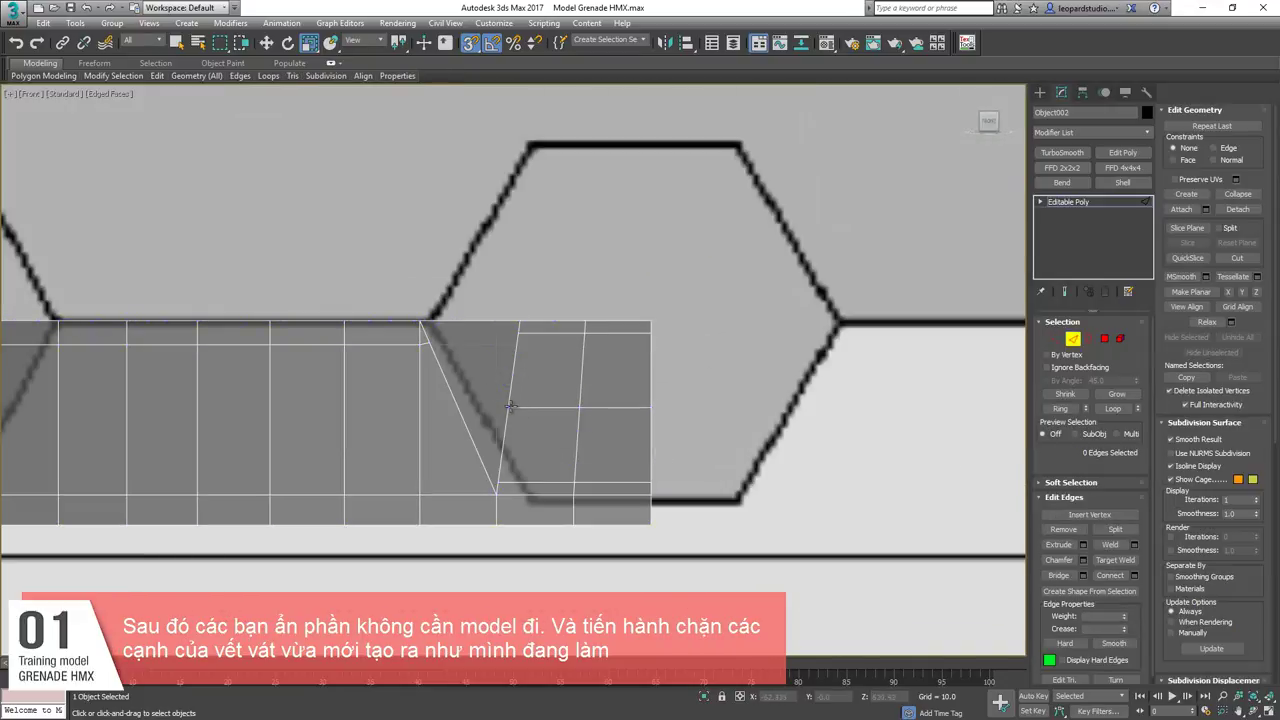
Constrain movement to edges and adjust the support vertex just below the bevel's outer corner along the slanted edge.
alt+middle_drag(516, 407, 449, 403)
key(1)
scroll(517, 451, up, 5)
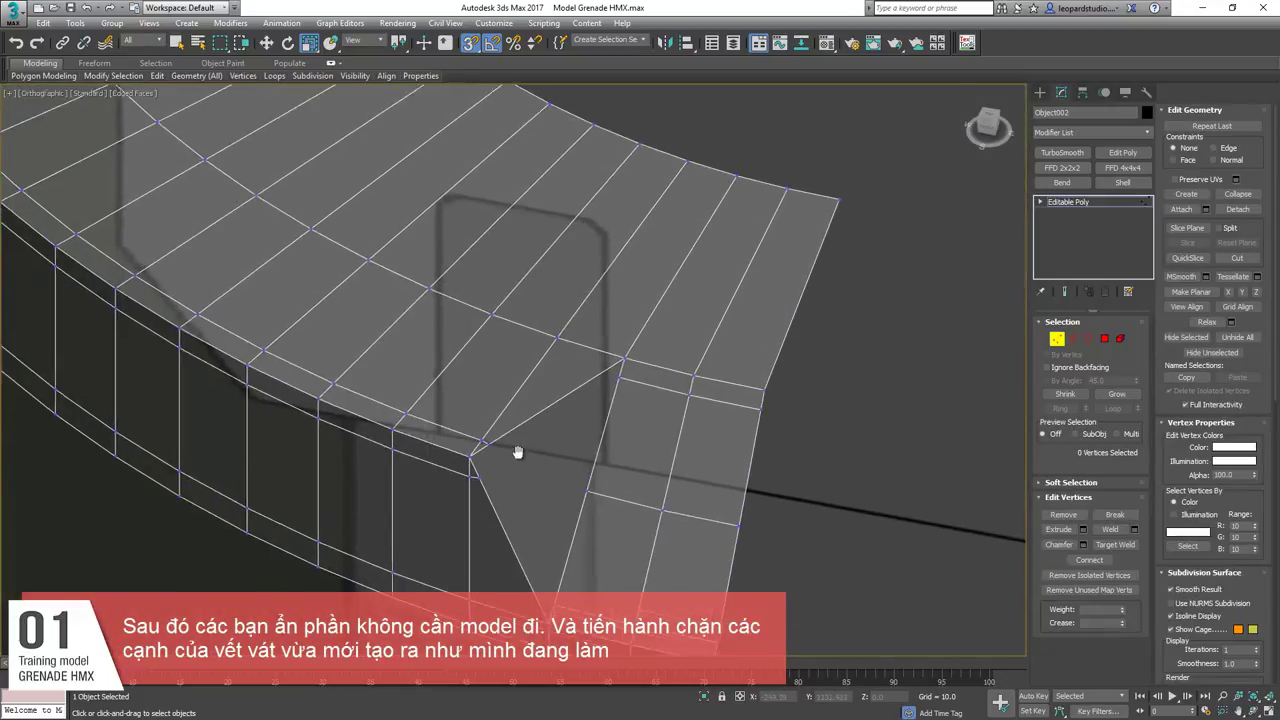
click(453, 461)
alt+middle_drag(453, 461, 434, 400)
click(270, 41)
scroll(435, 400, up, 3)
key(s)
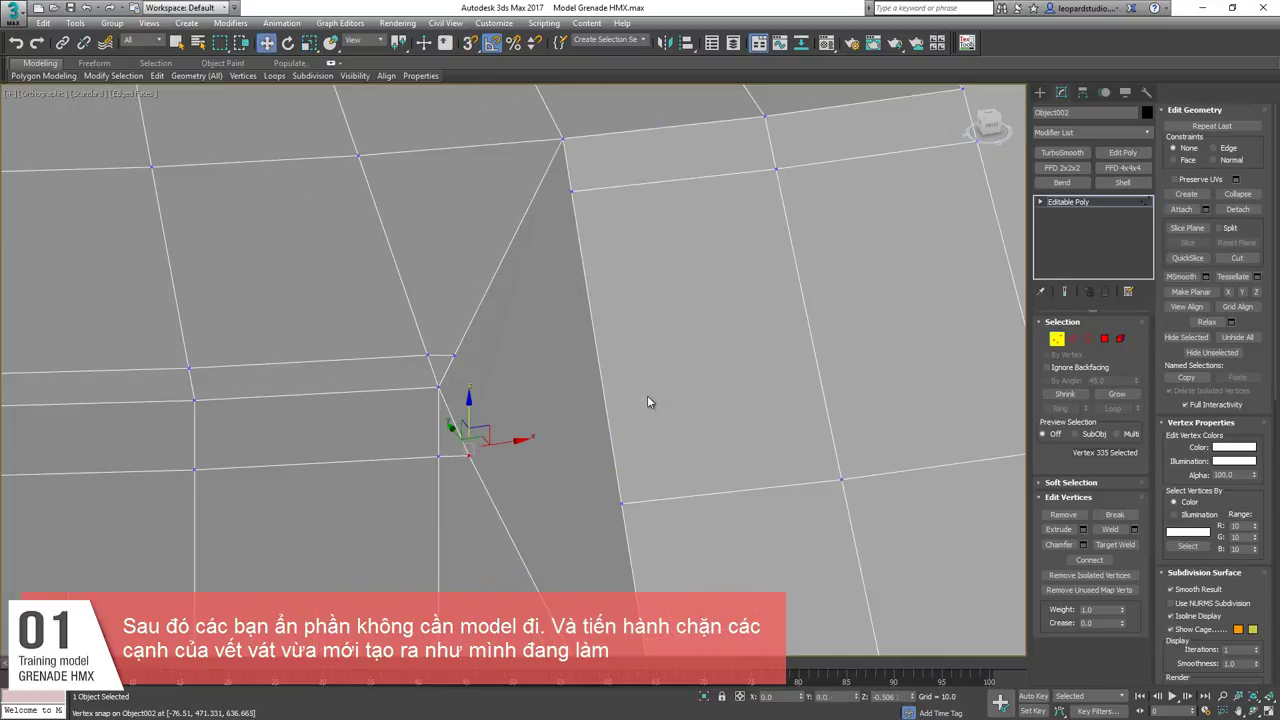
key(s)
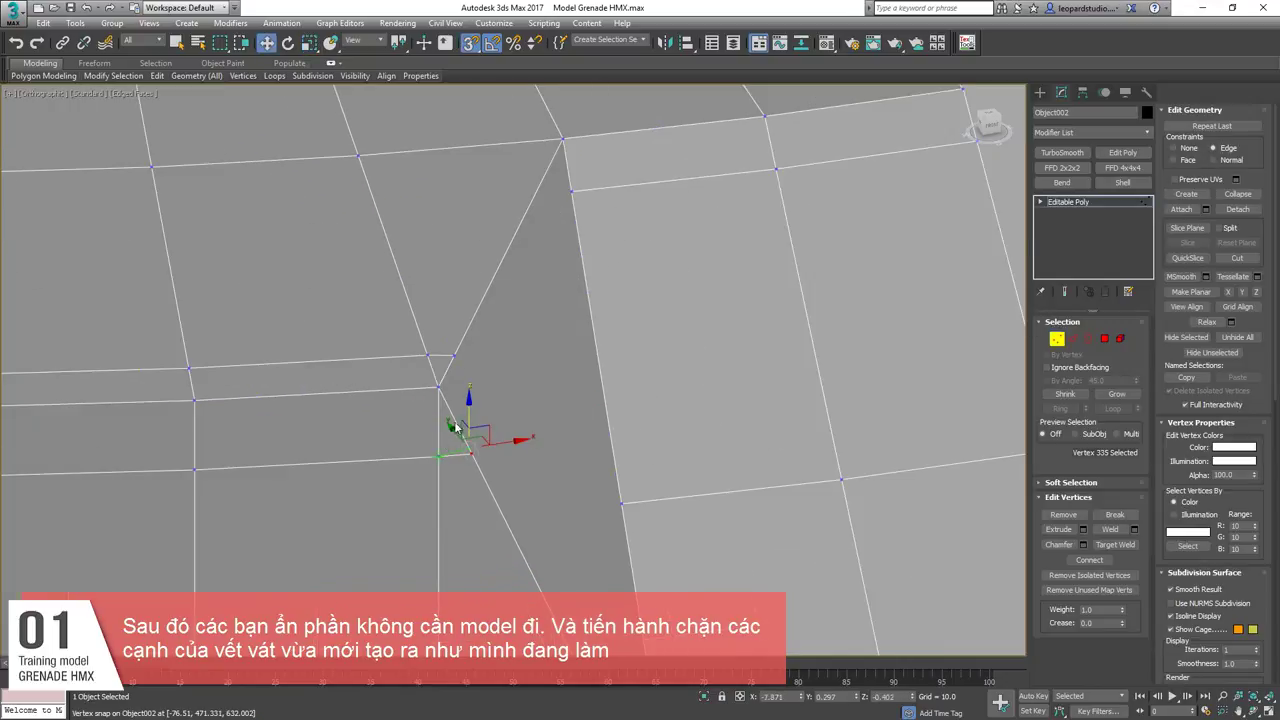
Connect the support vertex below the bevel's outer corner to the upper support vertex on the sloped face's side edge.
click(453, 357)
alt+middle_drag(453, 357, 464, 433)
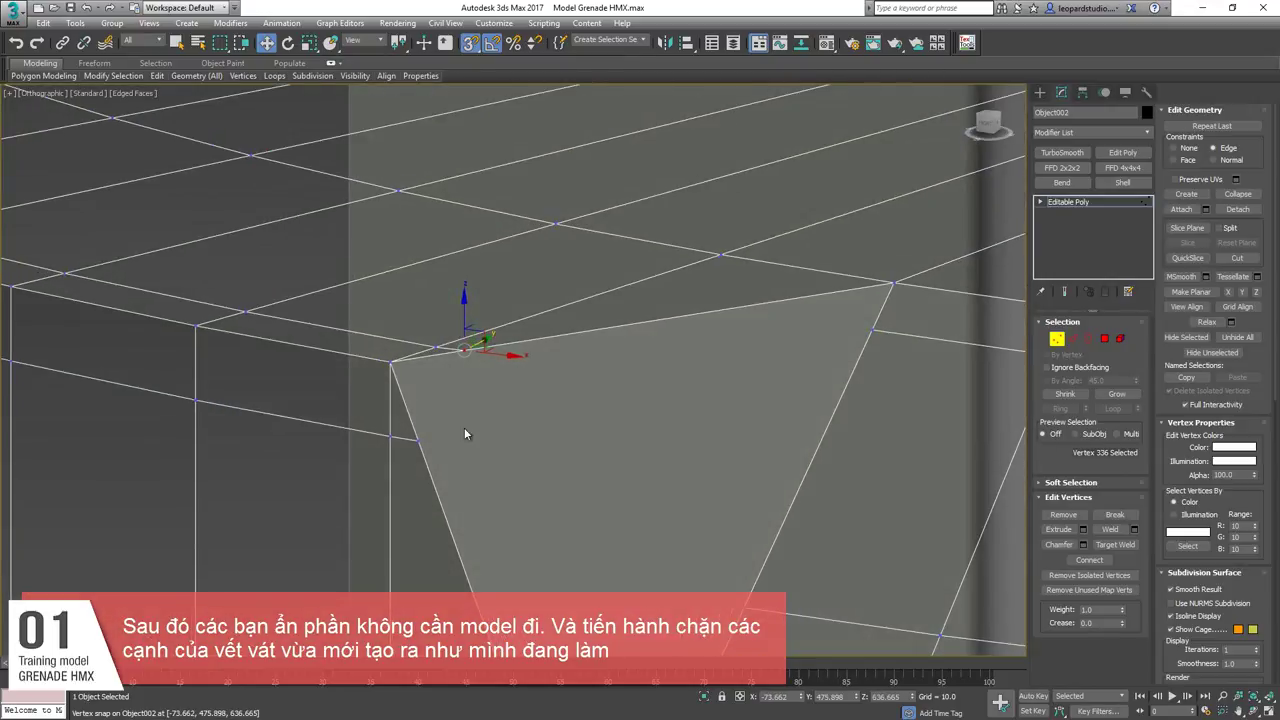
ctrl+click(866, 334)
alt+middle_drag(866, 334, 640, 383)
Cut a support edge from the rim vertex beside the outer corner down to the bevel's lower support vertex.
key(alt+c)
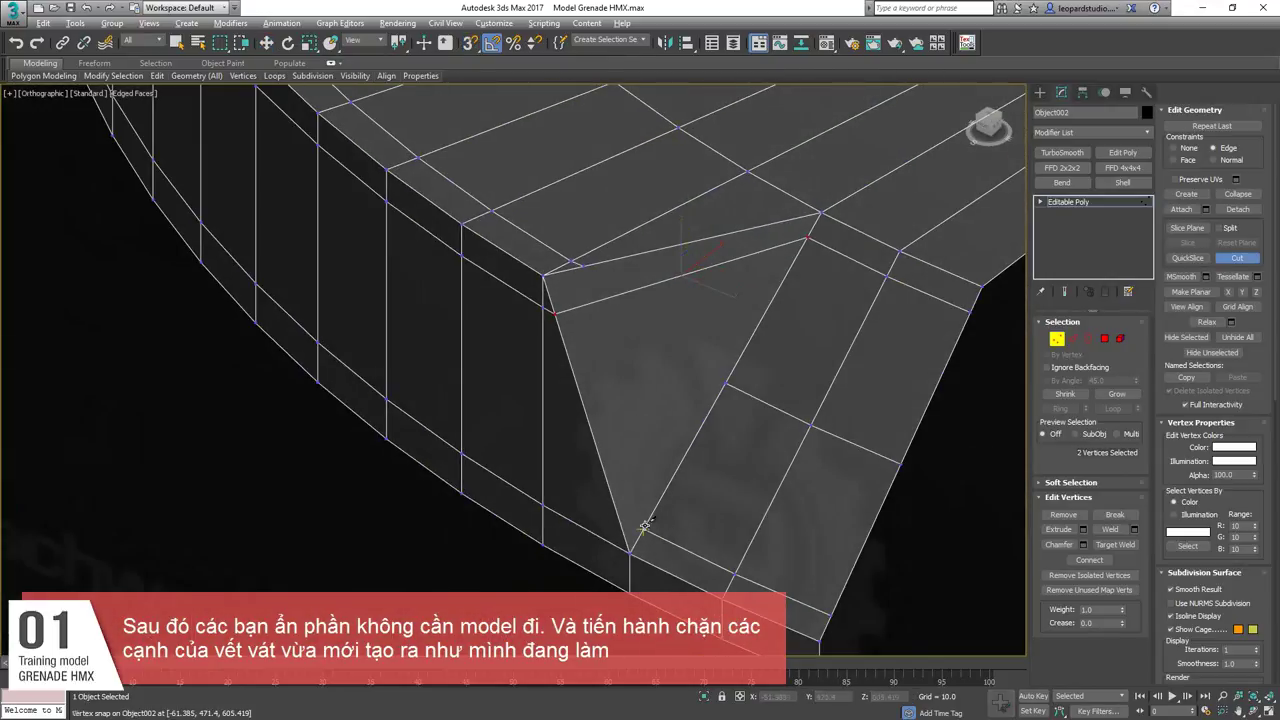
click(583, 267)
right_click(618, 358)
right_click(620, 360)
right_click(618, 360)
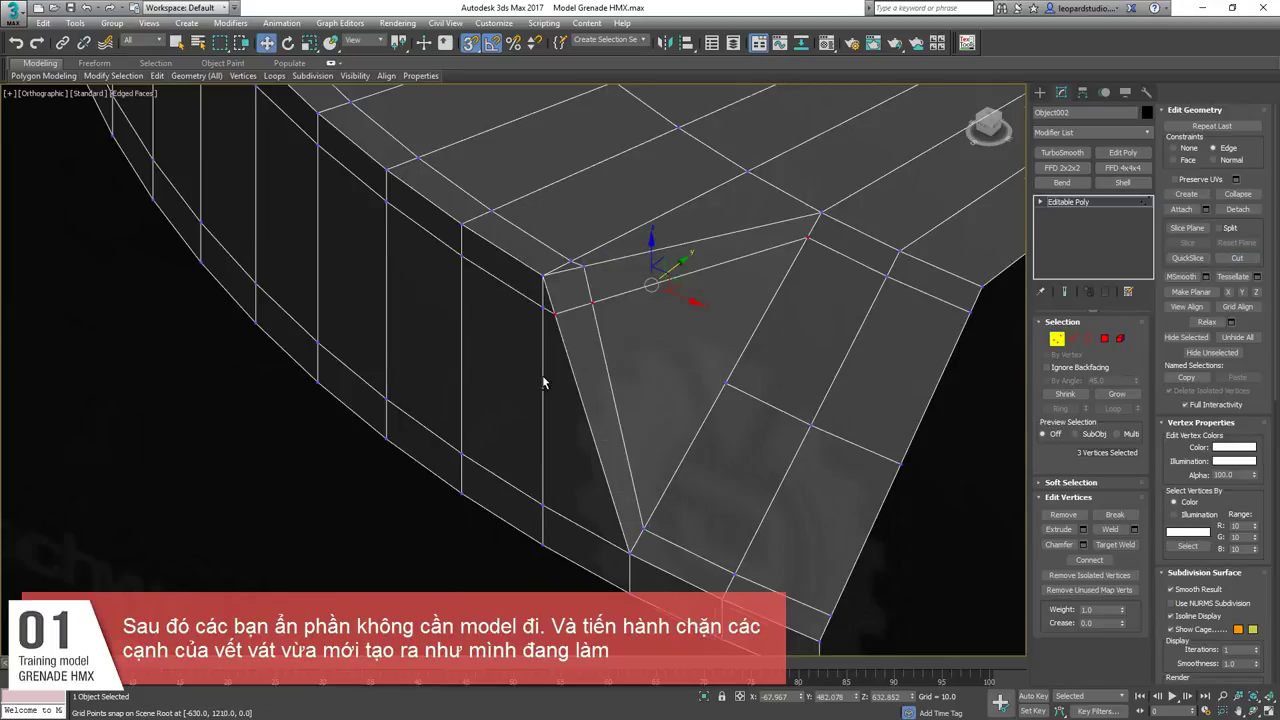
mouse_move(543, 375)
alt+middle_down()
mouse_move(475, 308)
mouse_move(540, 440)
alt+middle_up()
scroll(590, 301, up, 3)
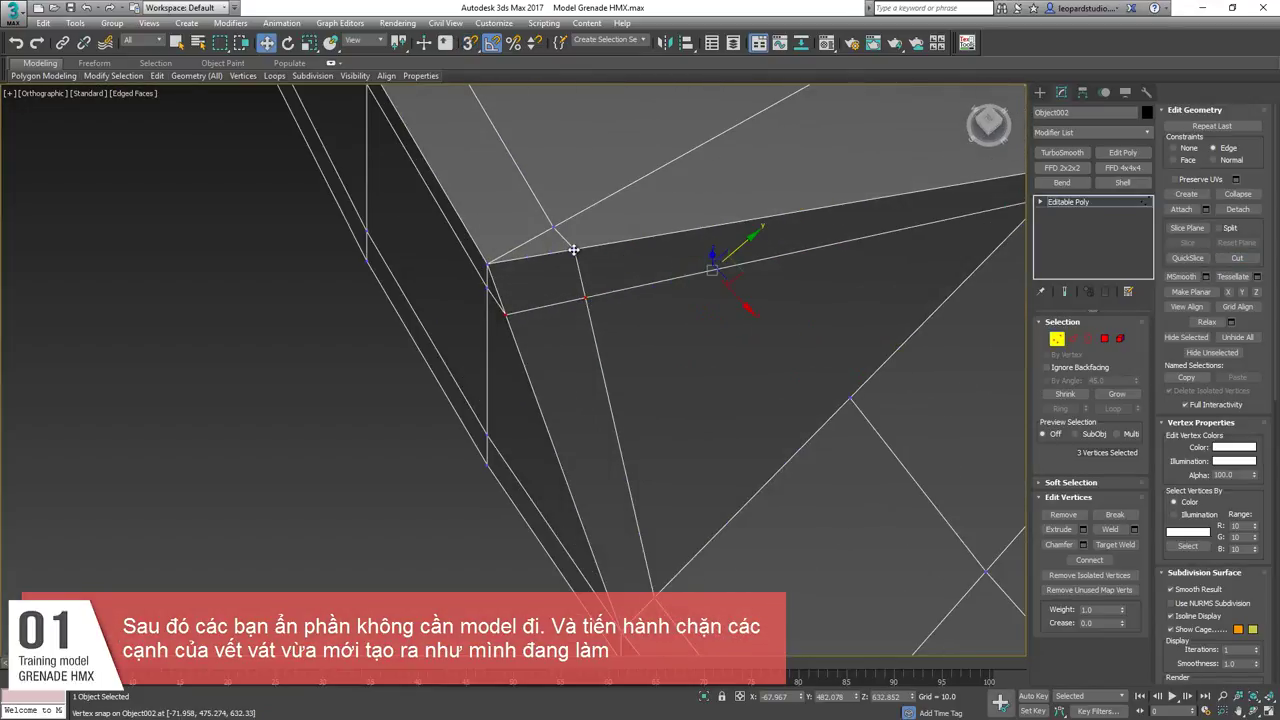
Connect the vertex where the new support edges cross to the middle vertex on the sloped face's side edge.
click(509, 313)
alt+middle_drag(509, 313, 660, 347)
ctrl+click(745, 391)
key(ctrl+shift+e)
scroll(430, 326, down, 8)
alt+middle_drag(430, 326, 502, 362)
scroll(515, 365, up, 5)
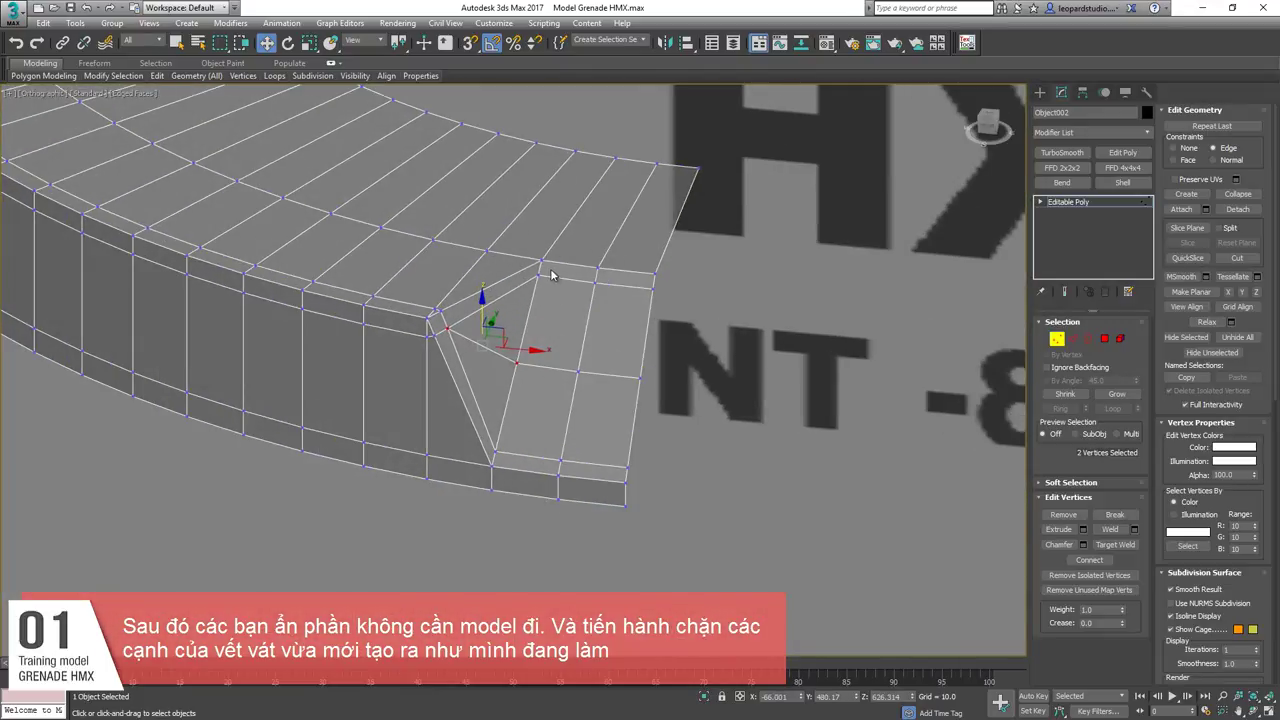
Connect the radial edges of the ring's inner top surface with 3 segments and pinch 71.
key(2)
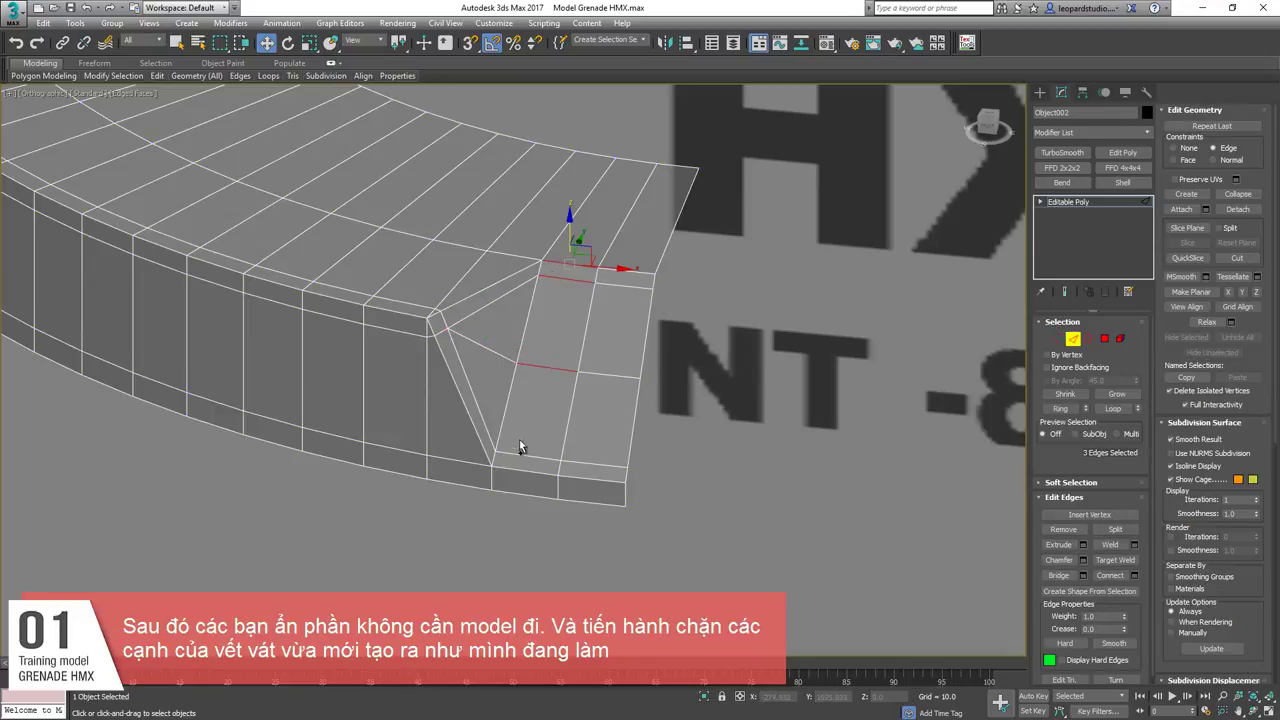
click(609, 246)
key(alt+r)
scroll(516, 398, down, 4)
key(ctrl+shift+e)
scroll(488, 383, up, 1)
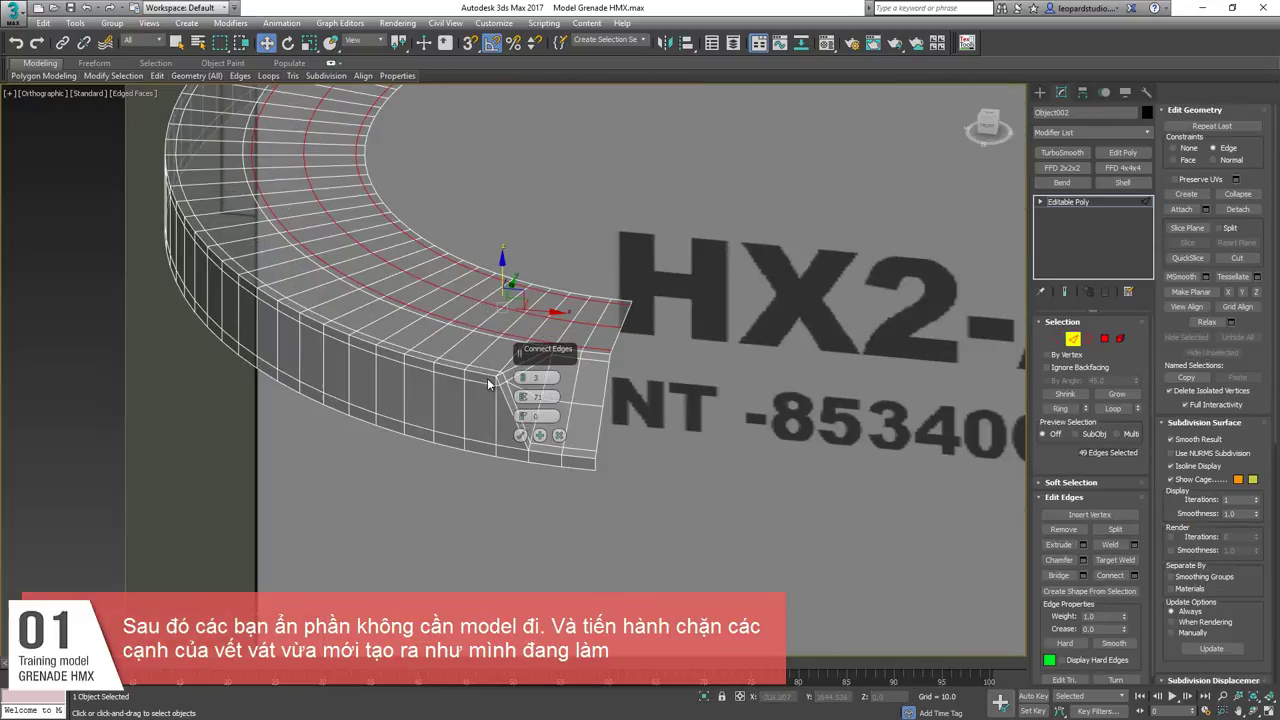
click(519, 435)
scroll(595, 325, up, 3)
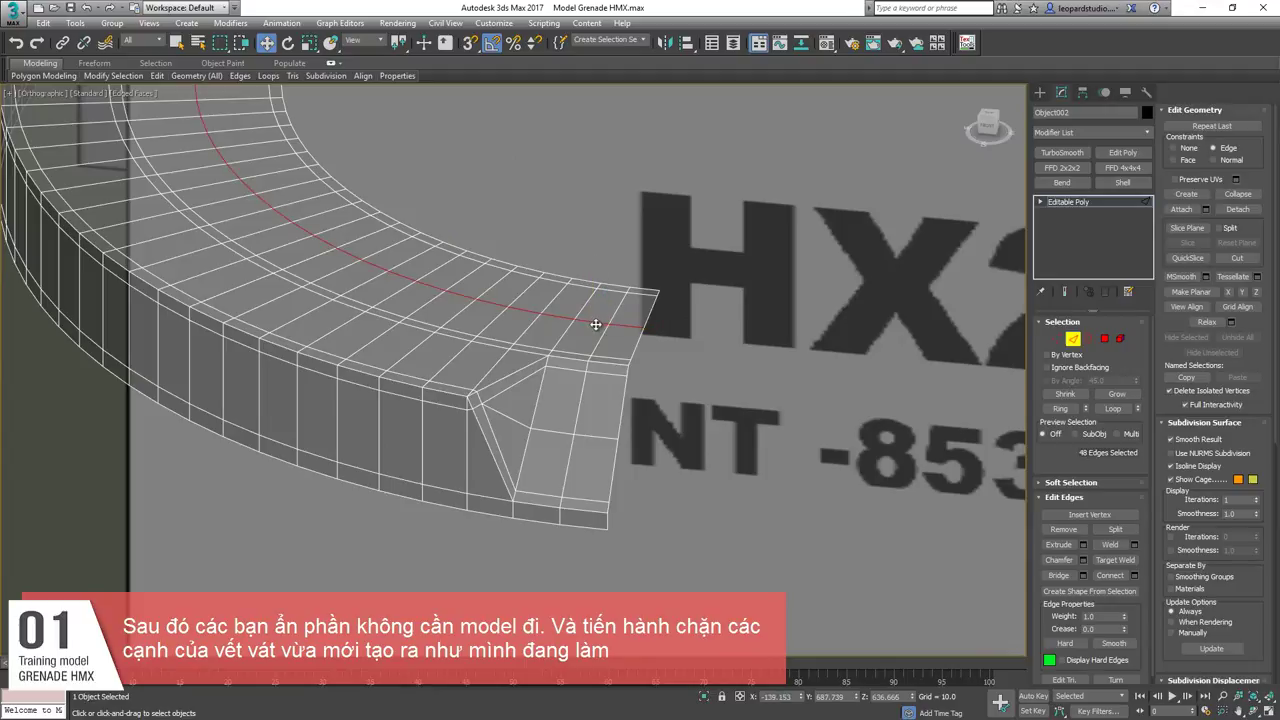
Connect the edges of the strip beside the notch with one segment, pinch 0 and a slide of about 67.
scroll(567, 353, up, 2)
ctrl+click(569, 264)
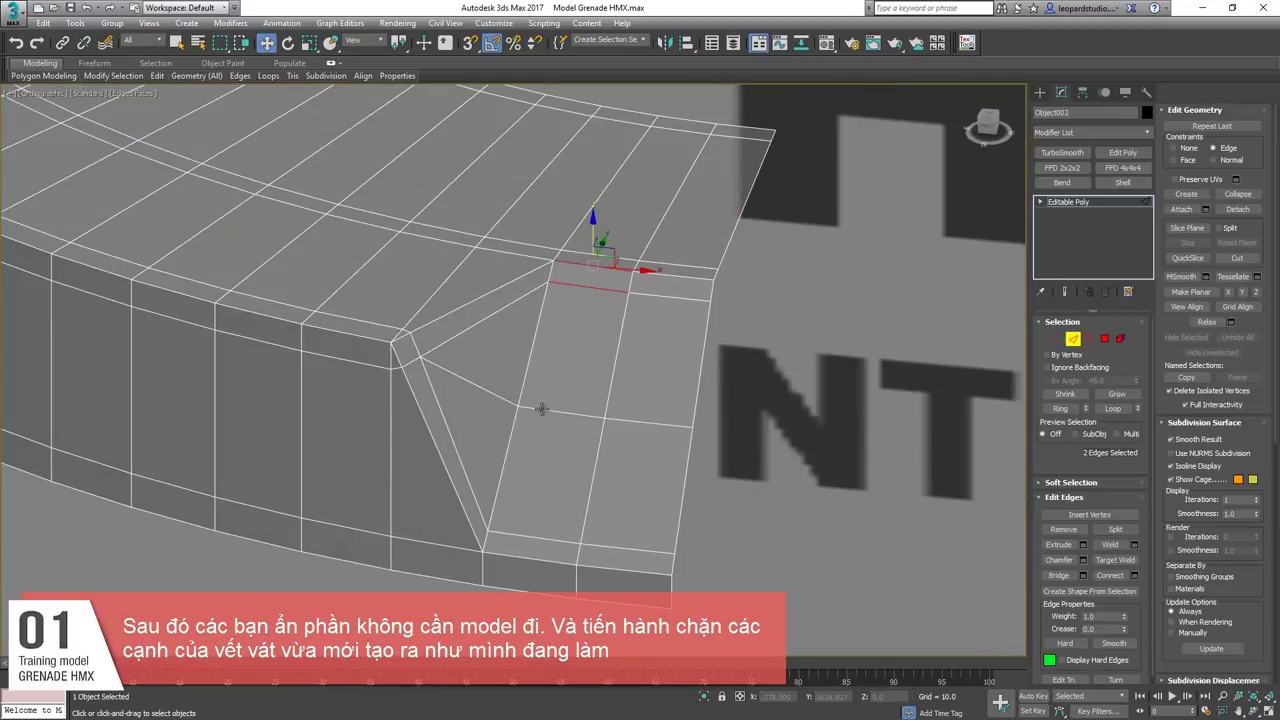
ctrl+click(496, 554)
key(ctrl+shift+e)
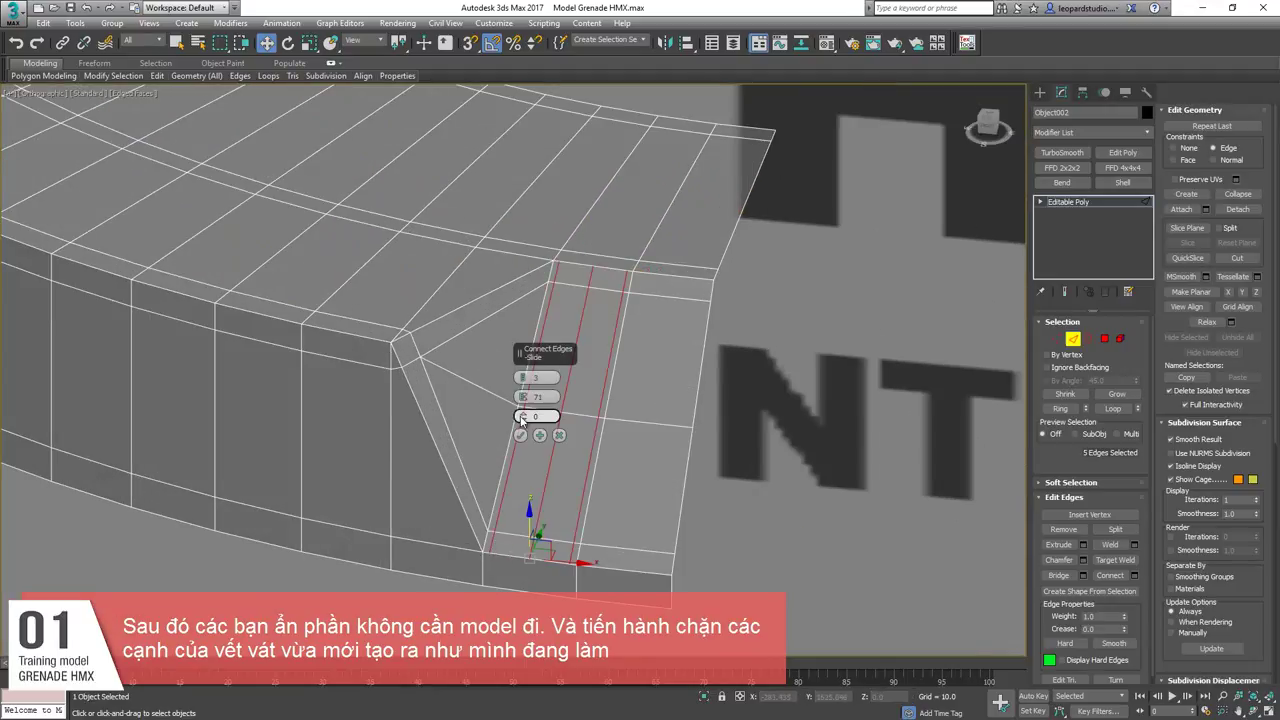
right_click(523, 378)
drag(523, 397, 527, 361)
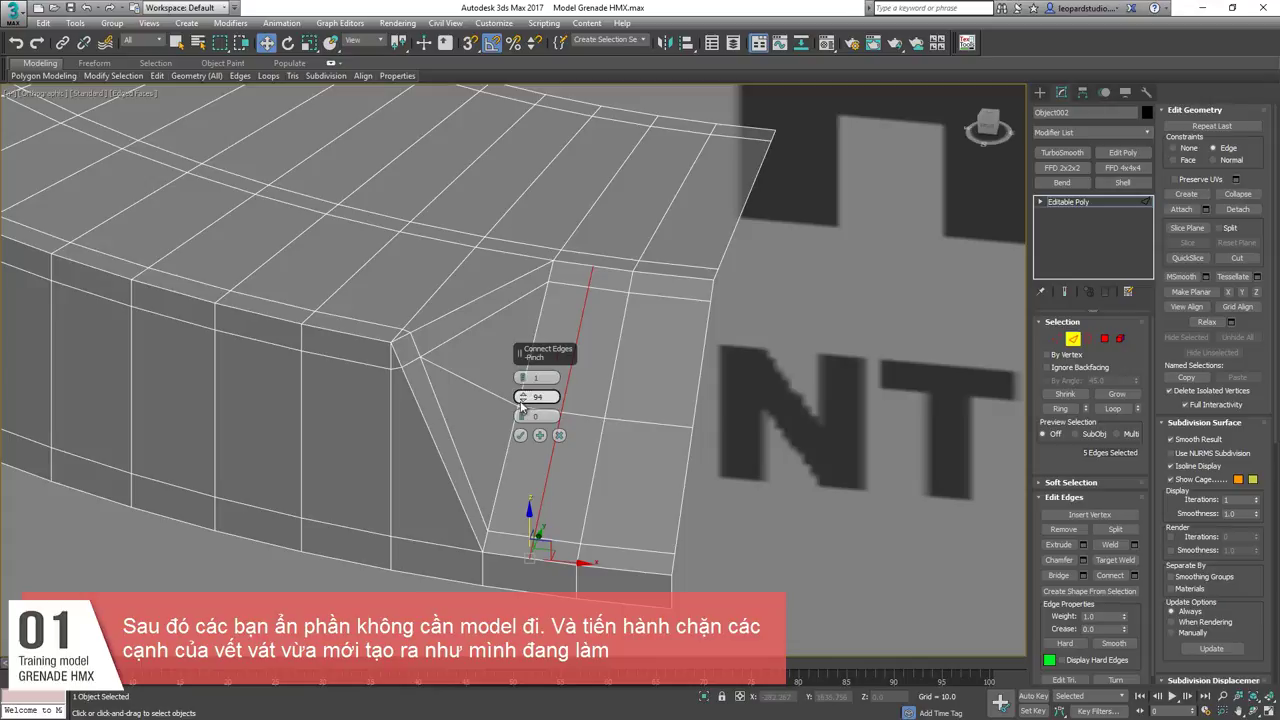
right_click(521, 399)
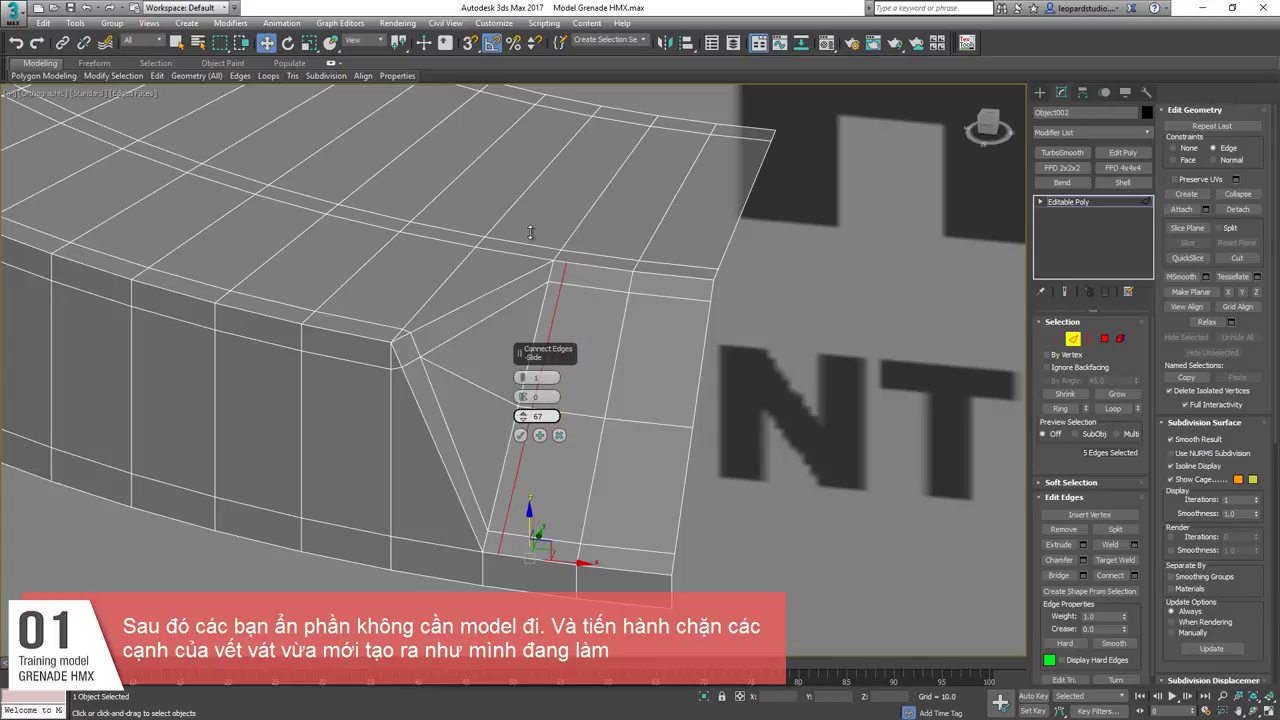
click(520, 435)
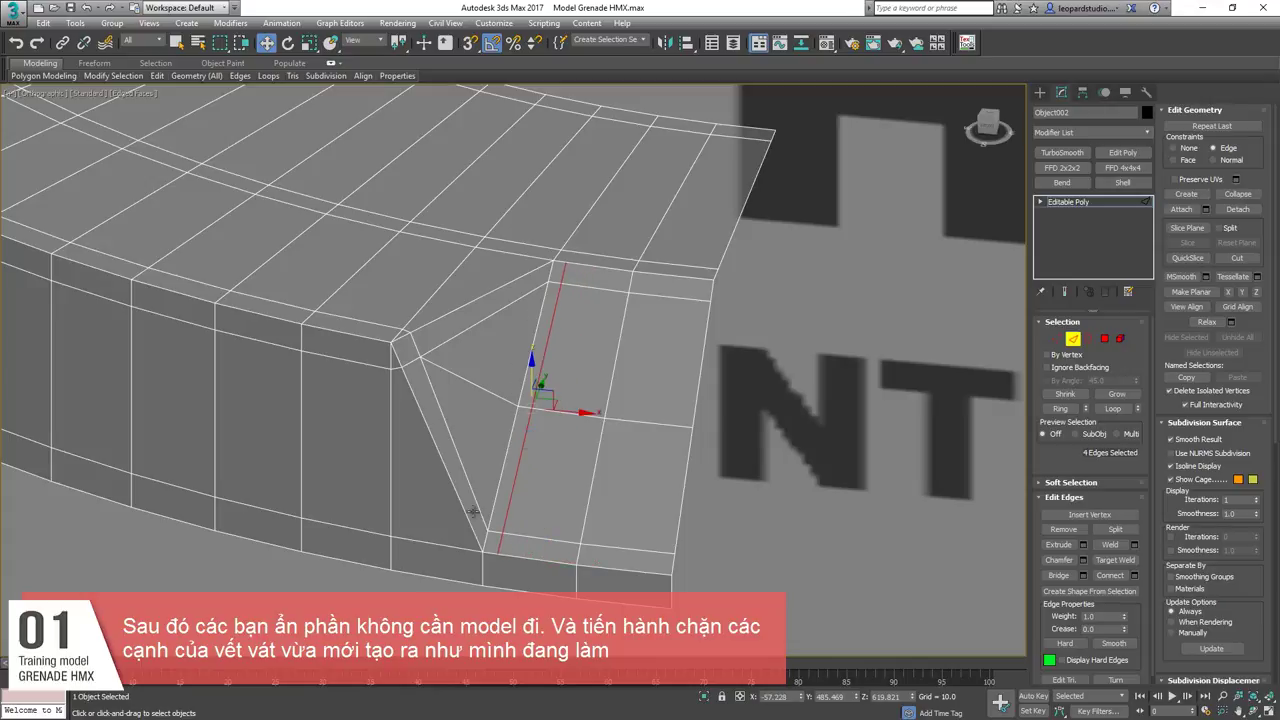
Connect the edges of the notch's triangular facet with one segment, sliding it to about -77 toward the inner side.
click(478, 528)
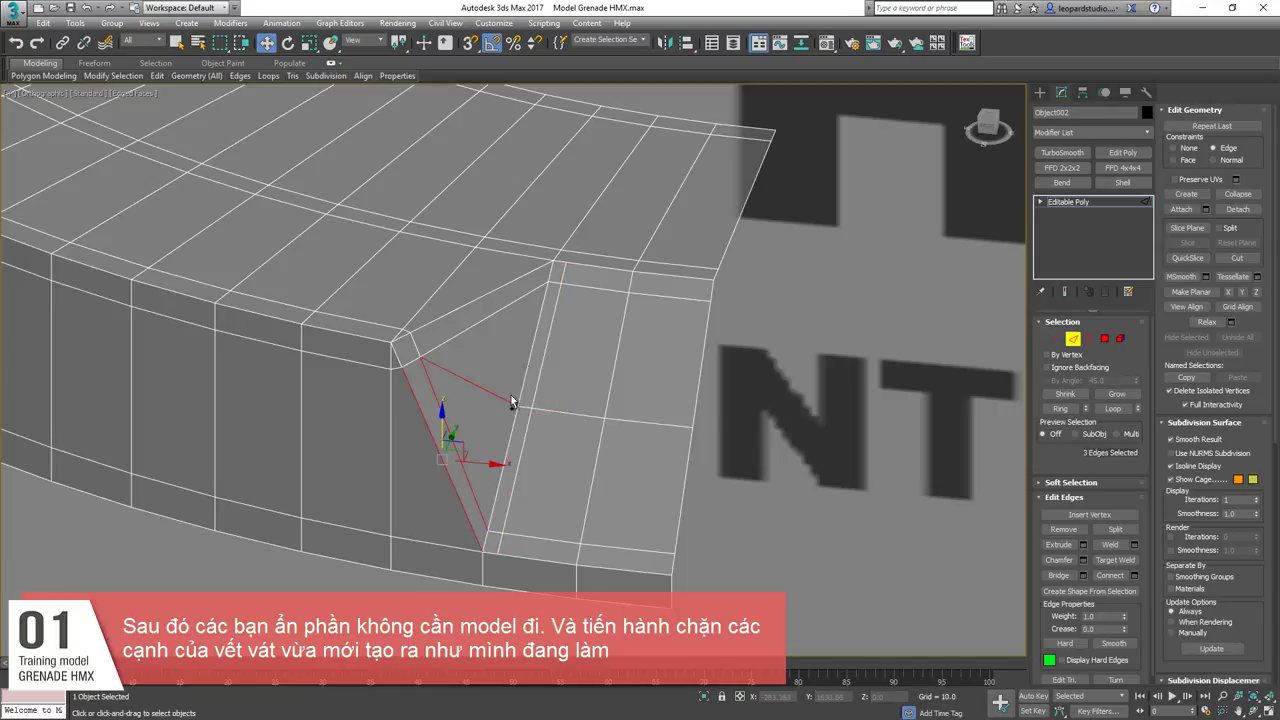
ctrl+click(537, 291)
ctrl+click(543, 267)
key(ctrl+shift+e)
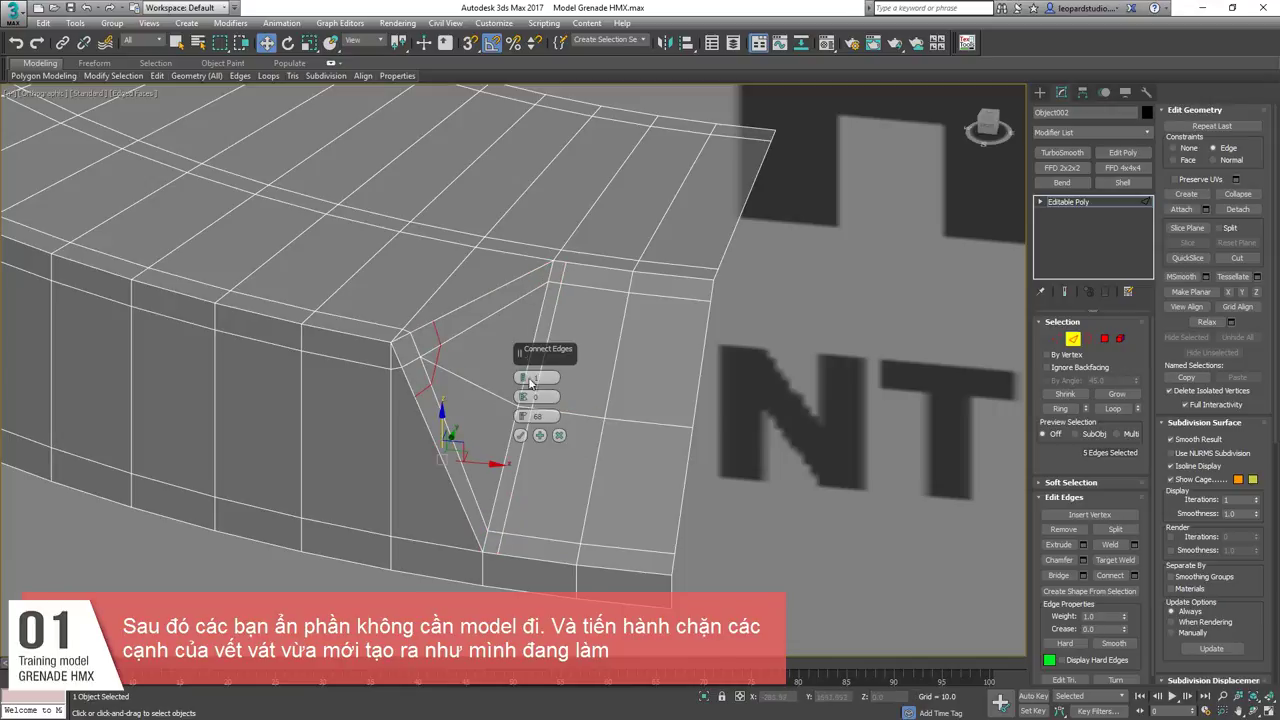
right_click(526, 419)
click(526, 377)
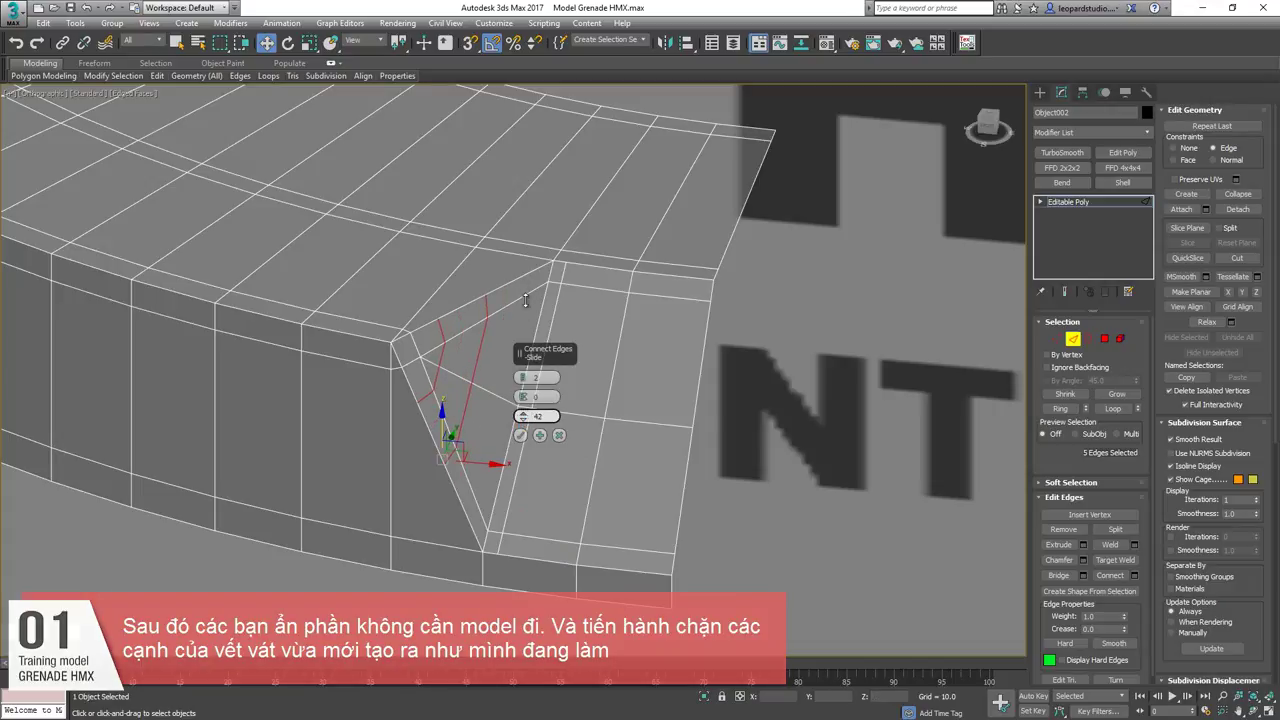
click(524, 381)
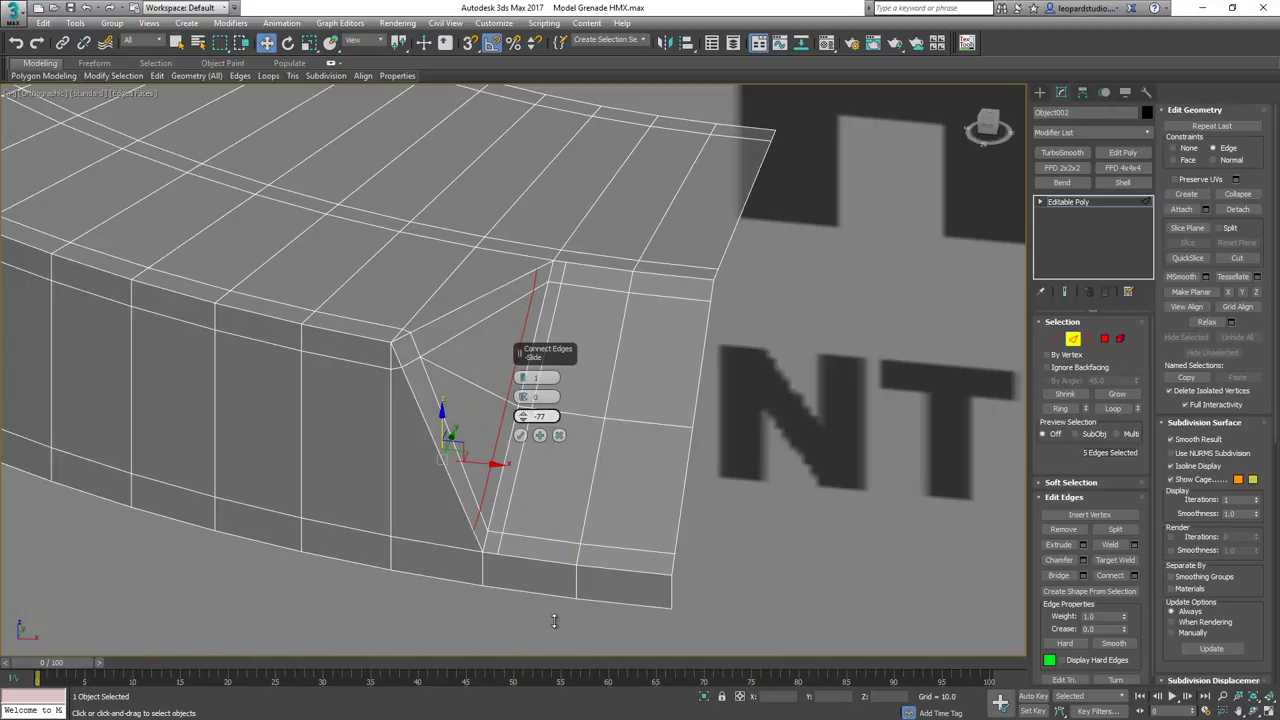
click(520, 436)
Cut a supporting edge around the notch's outer corner and along its upper rim to the loop above the inner corner, snapping to vertices.
alt+middle_drag(486, 374, 409, 386)
key(1)
scroll(434, 420, up, 2)
scroll(410, 386, up, 2)
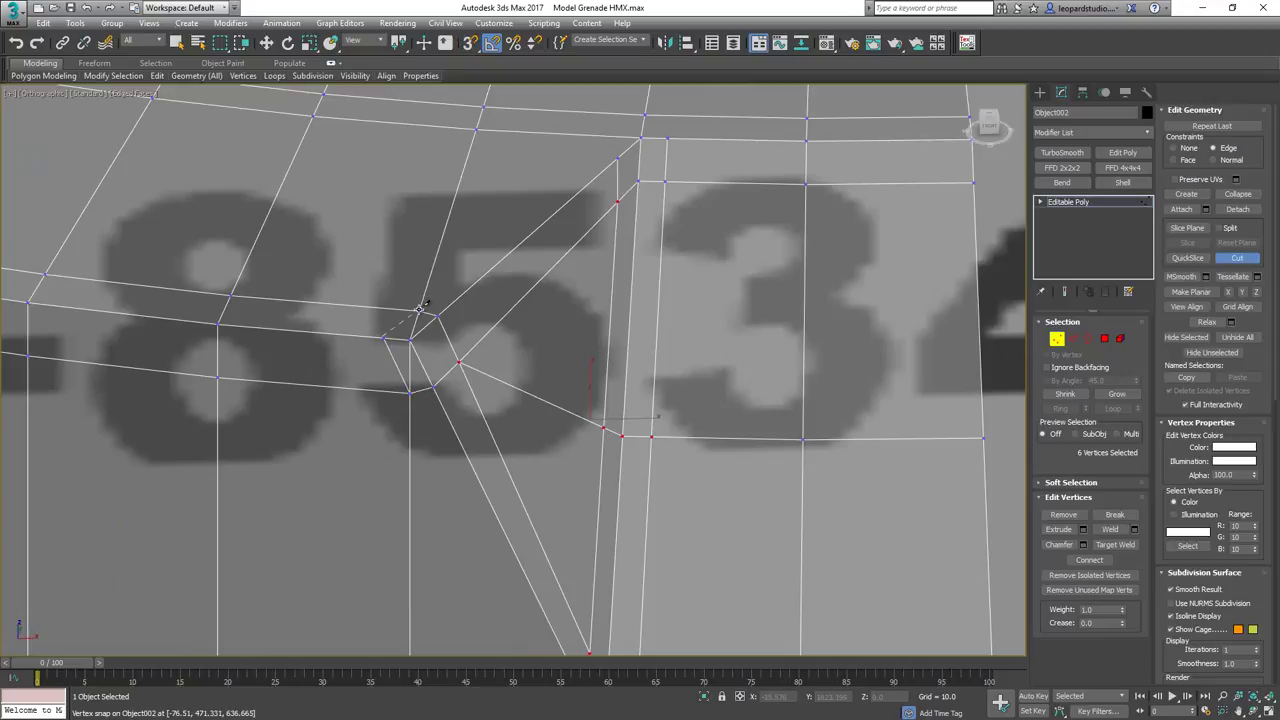
middle_drag(416, 310, 414, 423)
scroll(652, 193, up, 2)
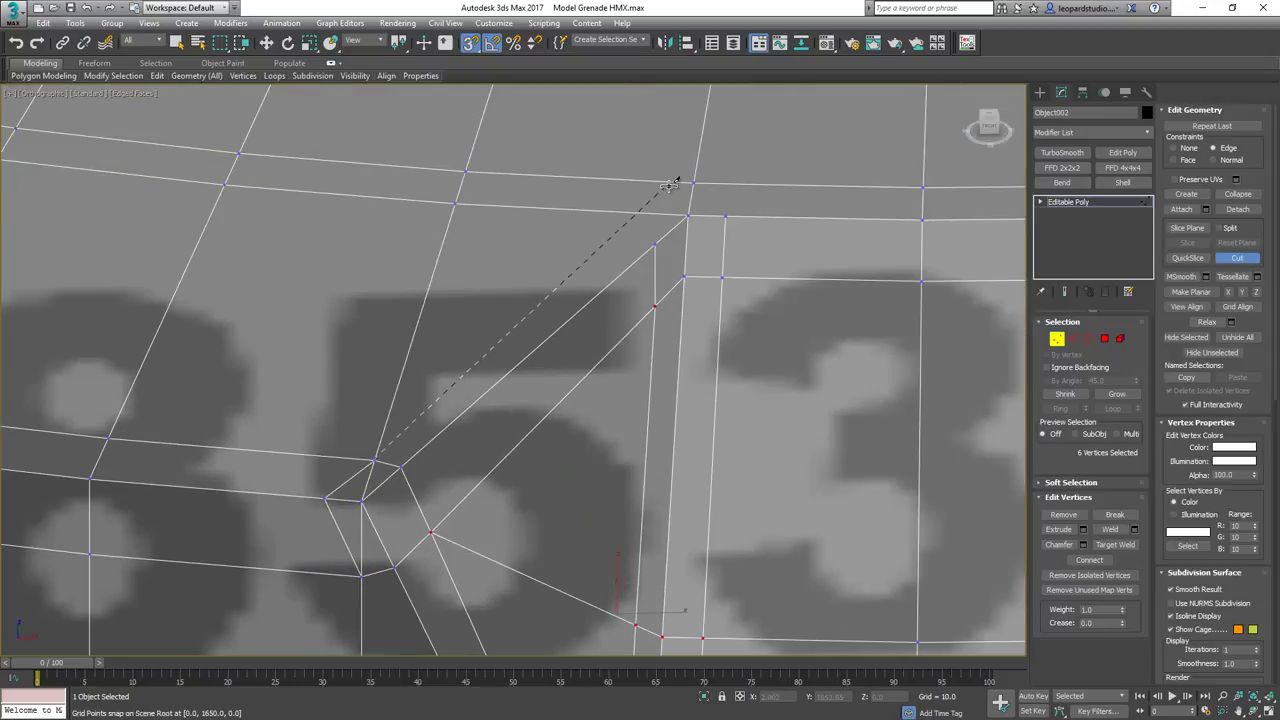
right_click(722, 263)
click(738, 281)
scroll(449, 300, down, 3)
key(s)
scroll(408, 400, up, 6)
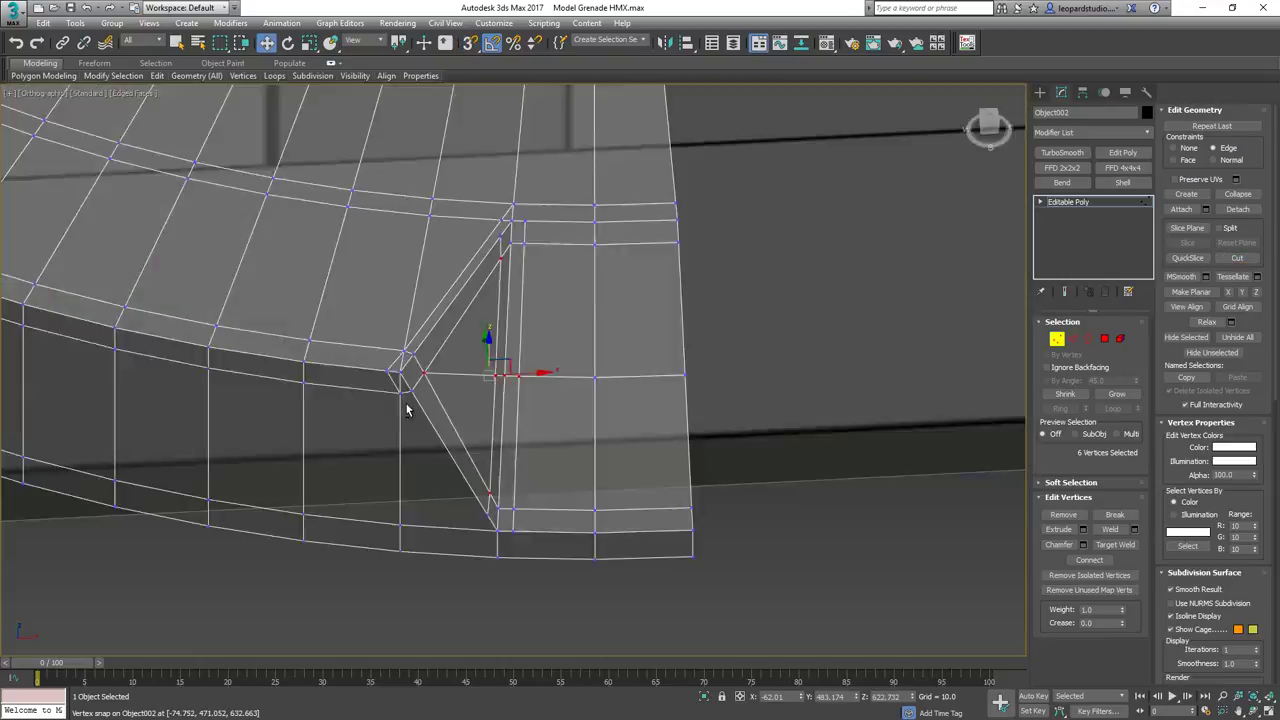
Remove the short leftover edge at the notch's outer corner and select the corner vertex.
key(2)
click(378, 450)
key(BackSpace)
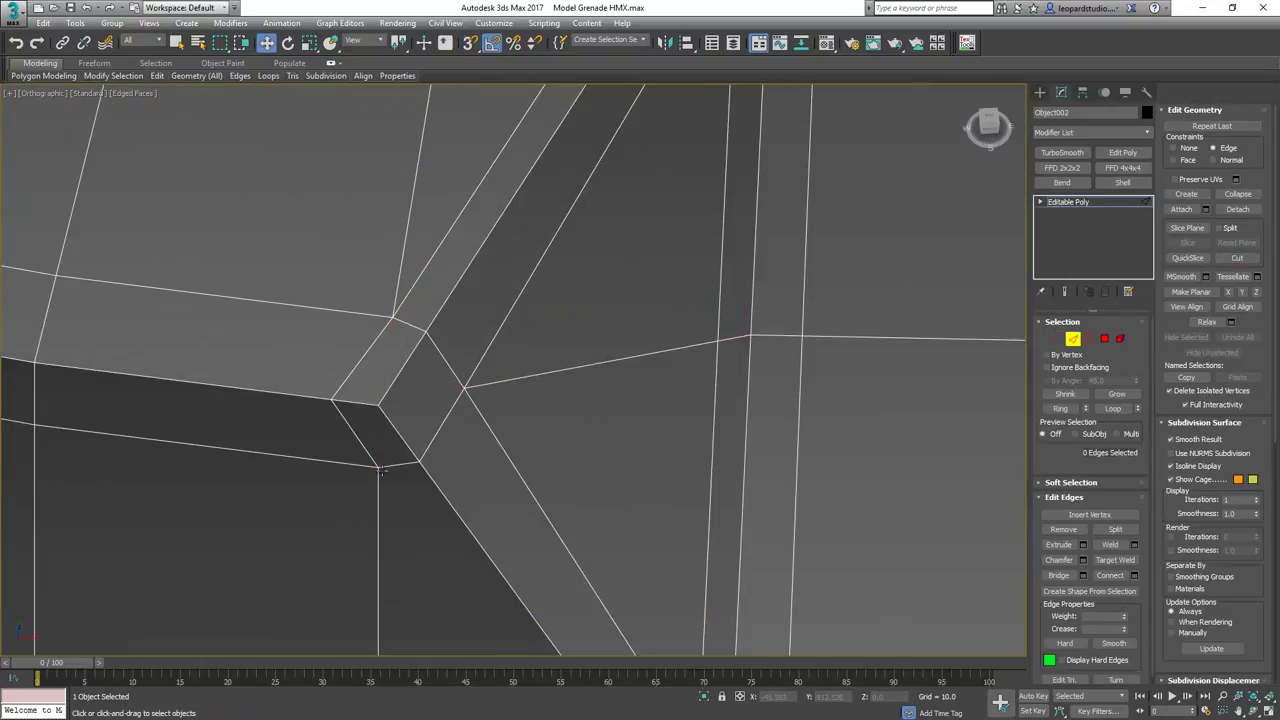
key(1)
click(378, 467)
scroll(400, 490, down, 4)
middle_drag(415, 520, 575, 338)
scroll(588, 309, up, 3)
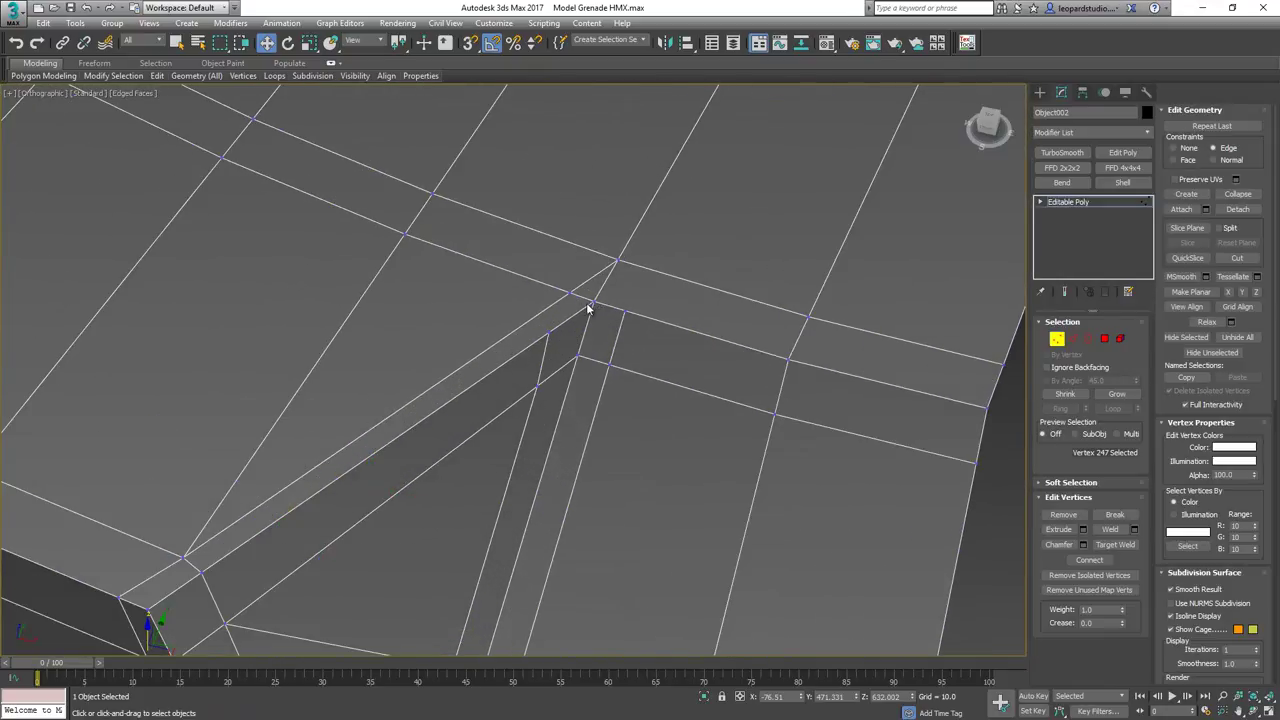
Connect the ring of radial edges on the top face to add a loop just above the notch's inner corner.
scroll(595, 297, down, 6)
key(2)
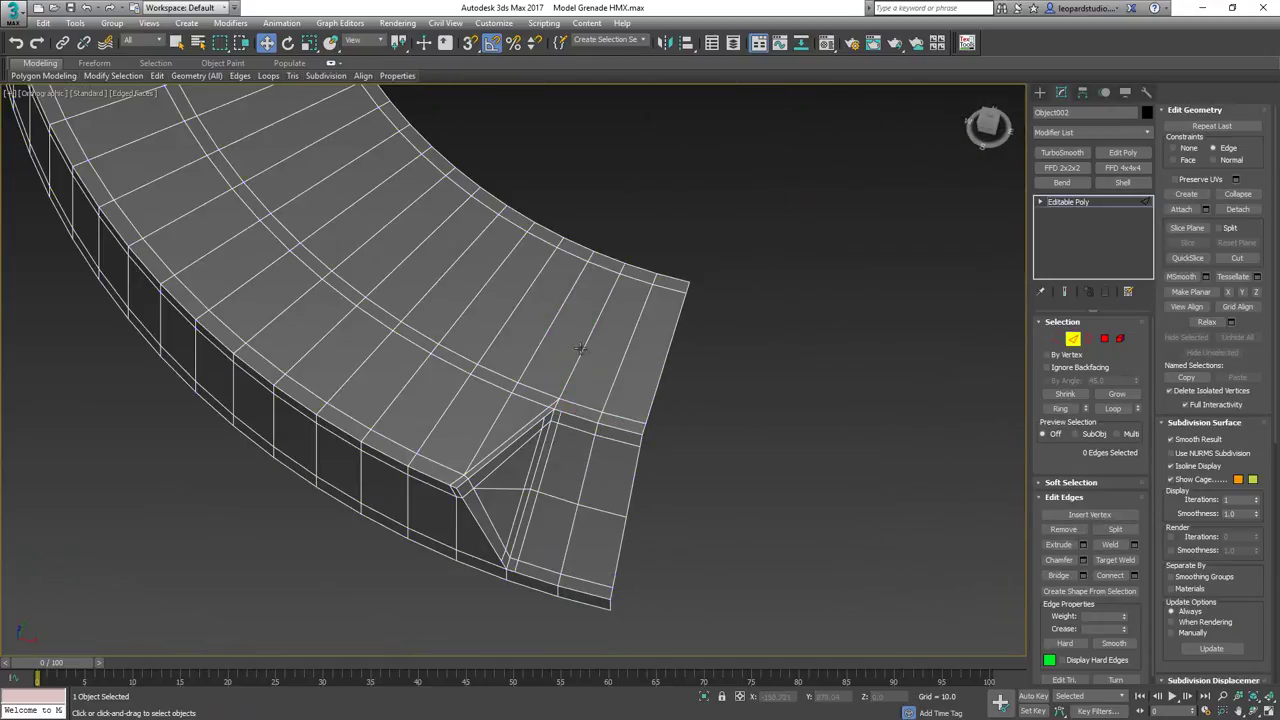
key(ctrl+shift+e)
click(521, 436)
scroll(573, 400, up, 7)
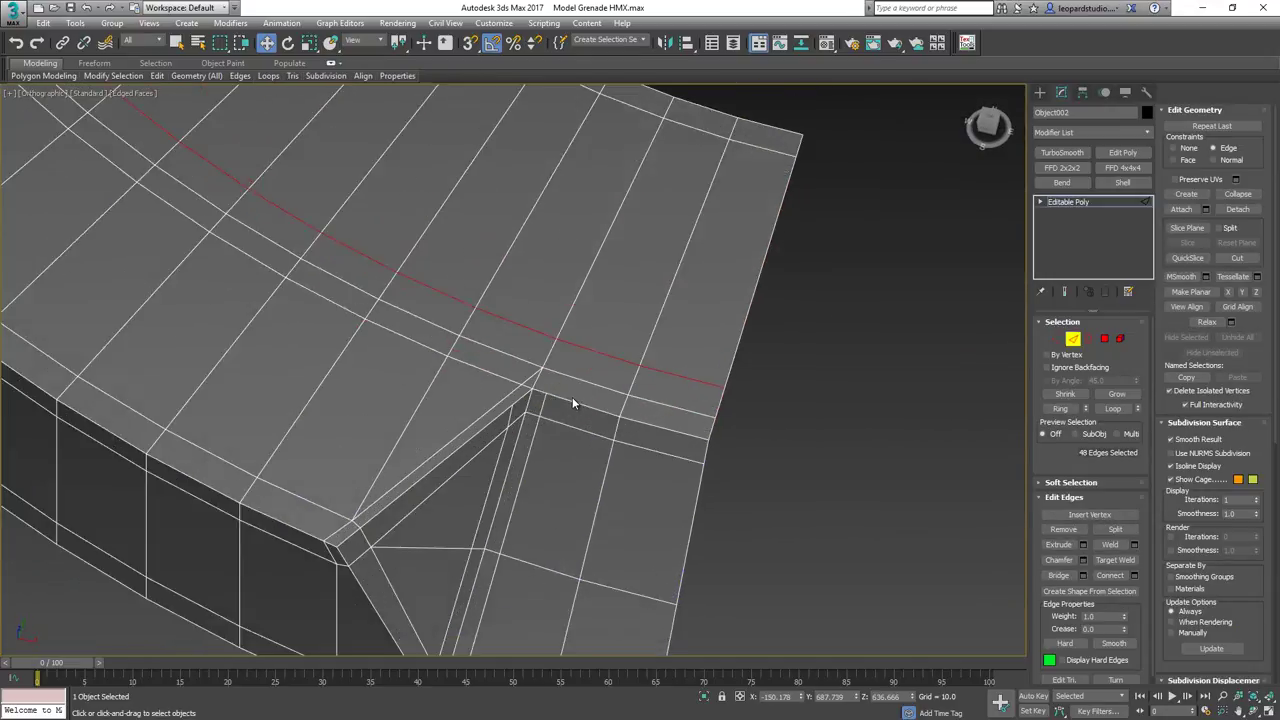
Cut diagonal edges on both sides of the notch's inner corner up to the new loop on the top face.
key(1)
click(520, 380)
alt+middle_drag(520, 380, 547, 379)
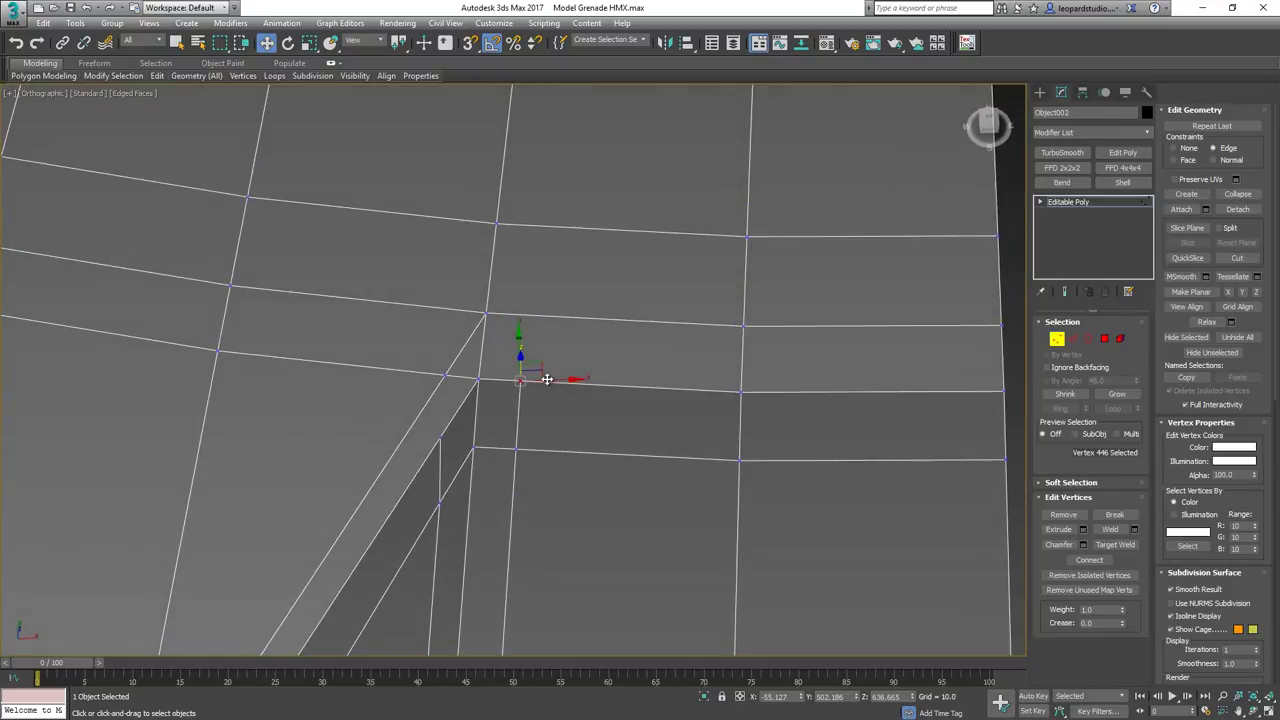
key(alt+c)
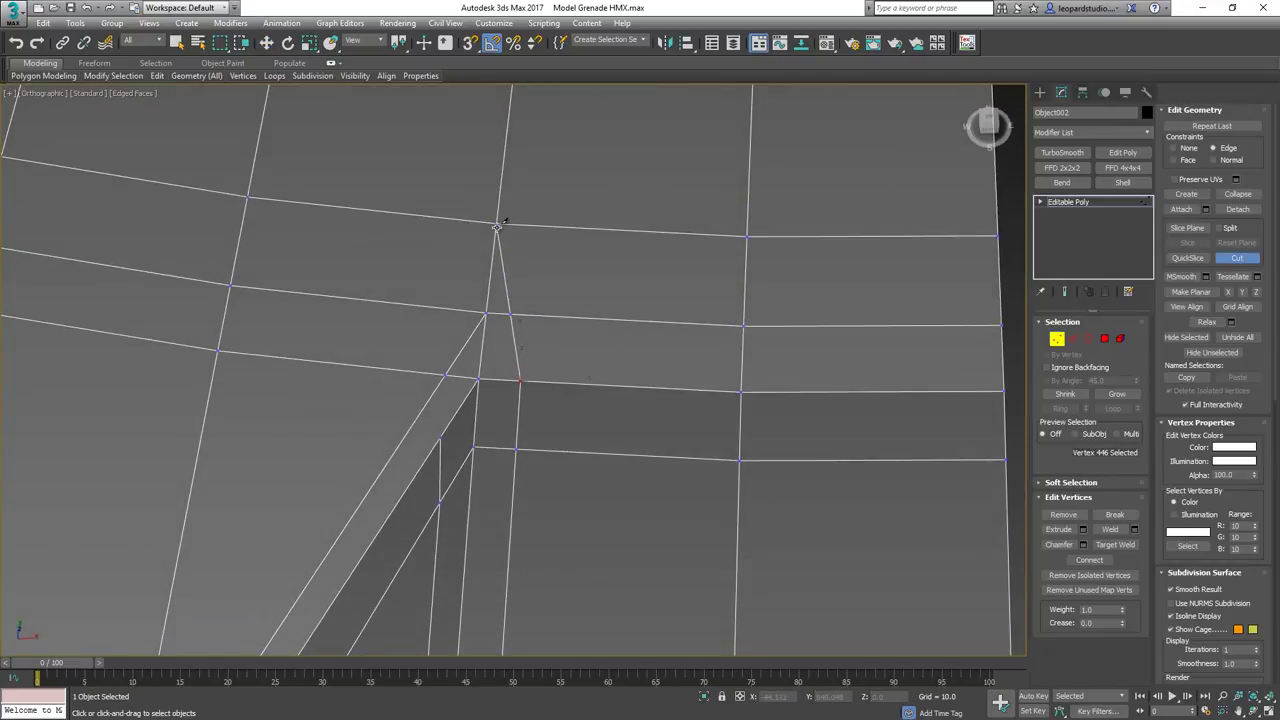
middle_drag(484, 374, 513, 405)
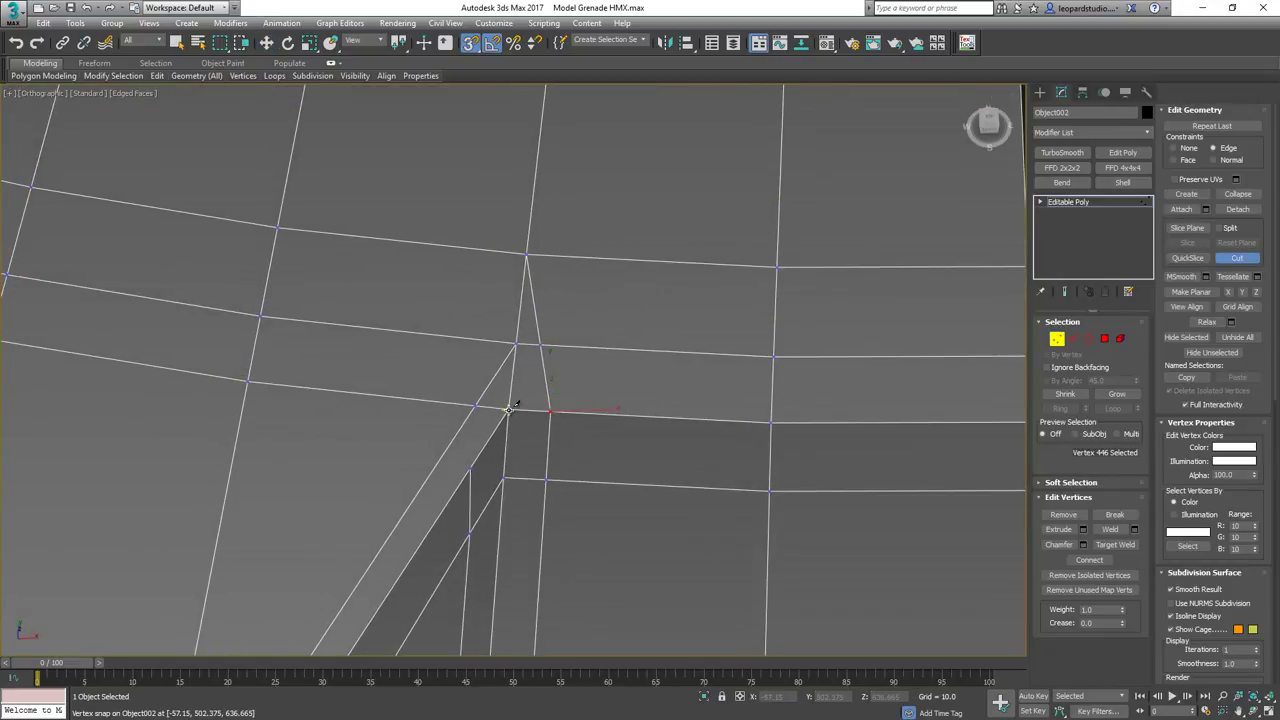
right_click(323, 258)
key(s)
Remove the extra edge above the notch's inner corner and collapse the short edge beside it into one vertex.
click(485, 390)
alt+middle_drag(512, 392, 491, 405)
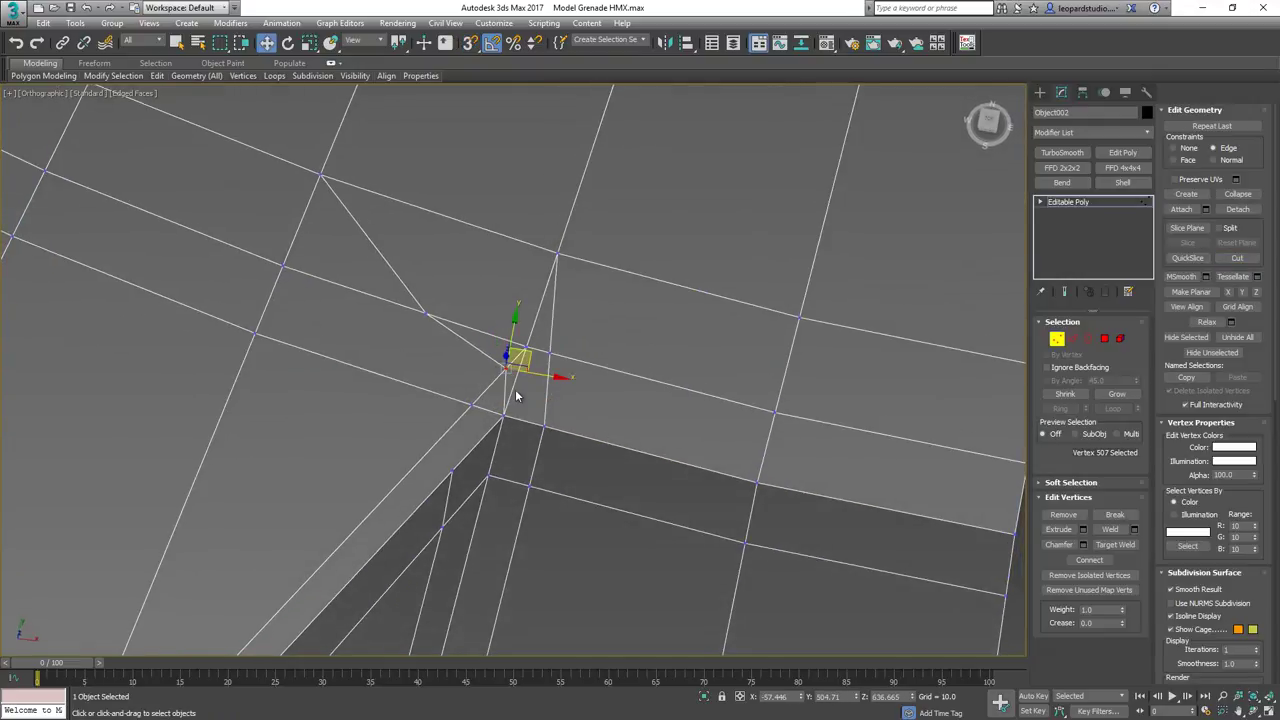
key(2)
click(516, 383)
key(BackSpace)
click(516, 358)
key(ctrl+alt+c)
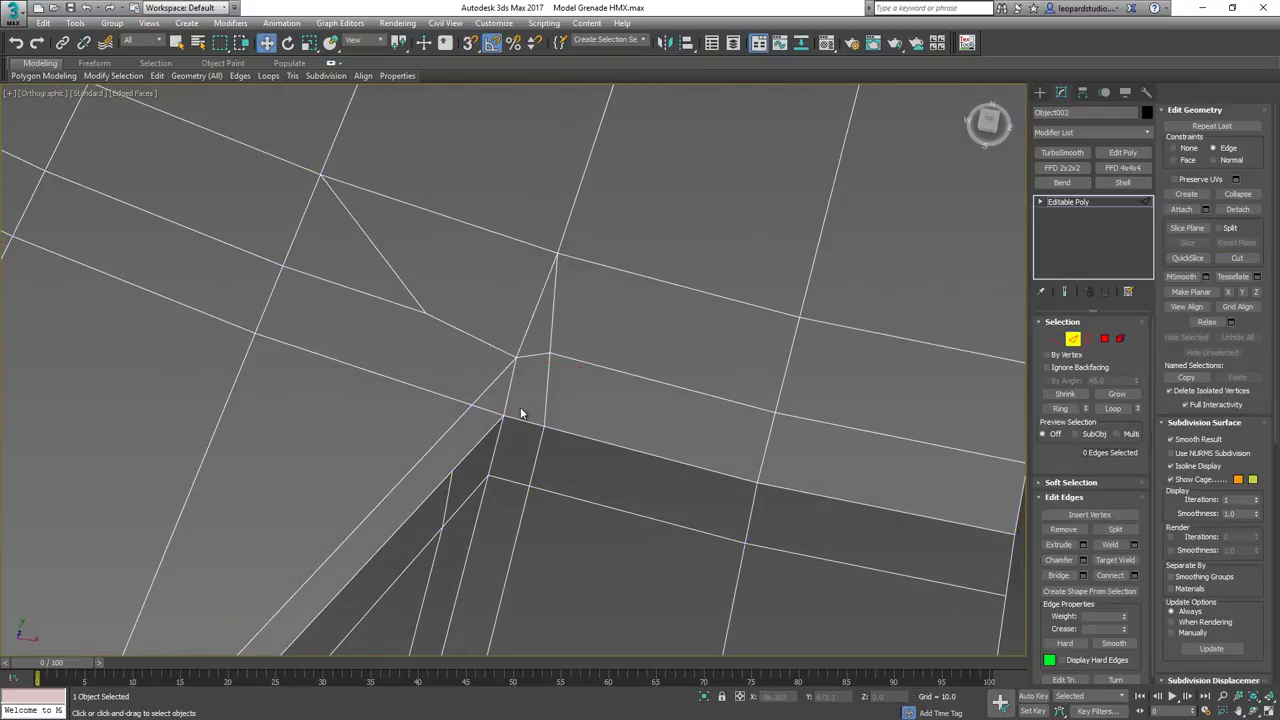
middle_drag(523, 414, 526, 400)
Move the vertex beside the inner corner's top vertex to even out the spacing of the supporting edges.
key(1)
click(553, 339)
alt+middle_drag(578, 336, 569, 348)
drag(581, 335, 580, 348)
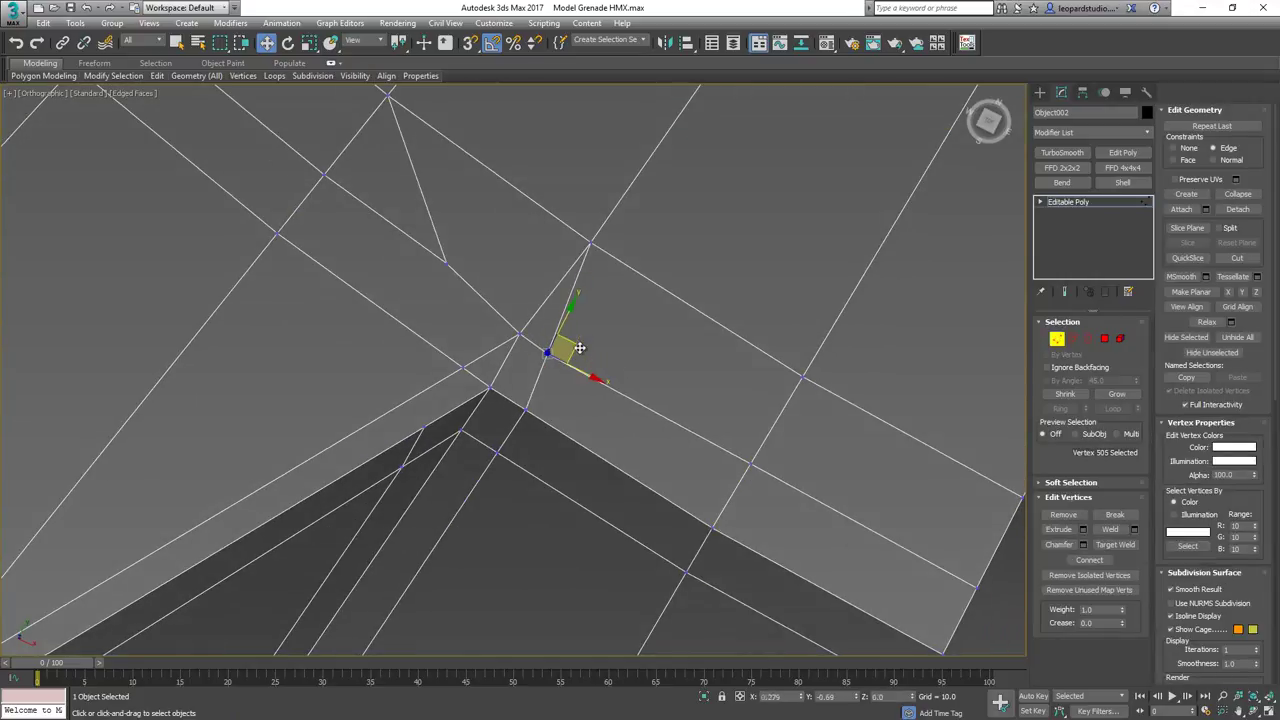
Cut an edge across the notch's rim strip, connect its vertex to the diagonal's vertex above, and move it away from the corner.
click(463, 367)
key(alt+c)
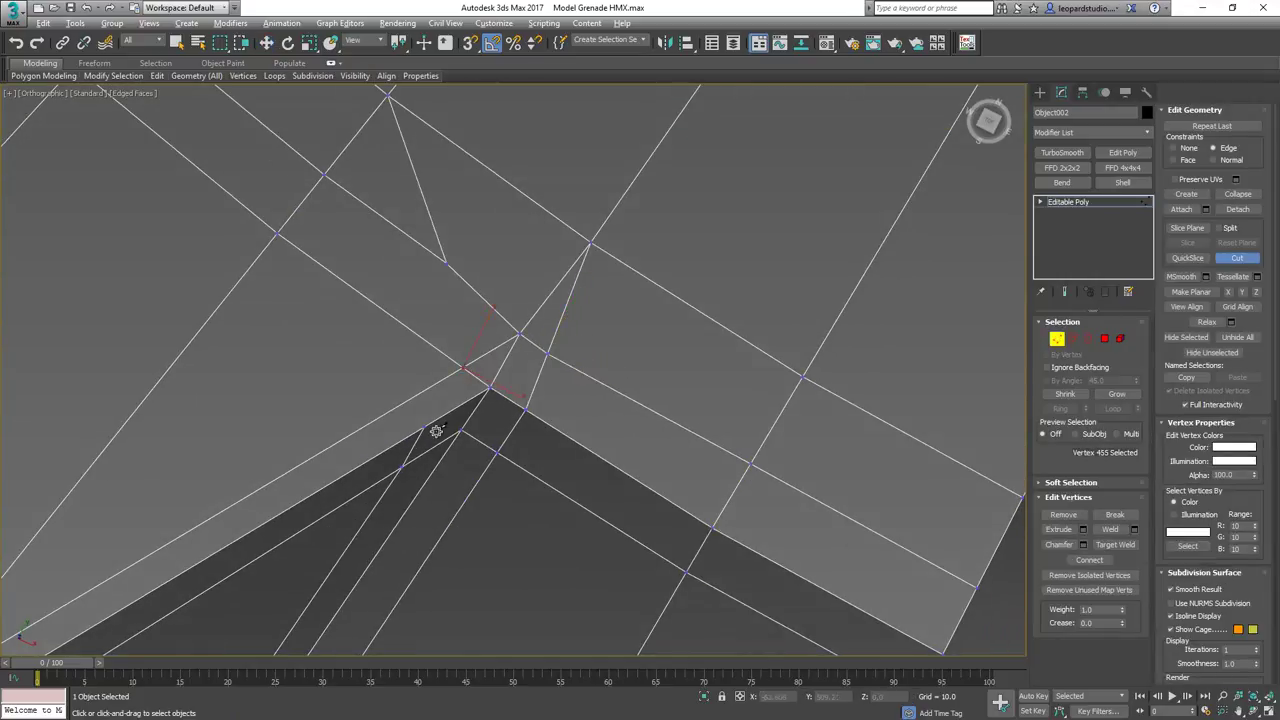
click(463, 368)
right_click(464, 368)
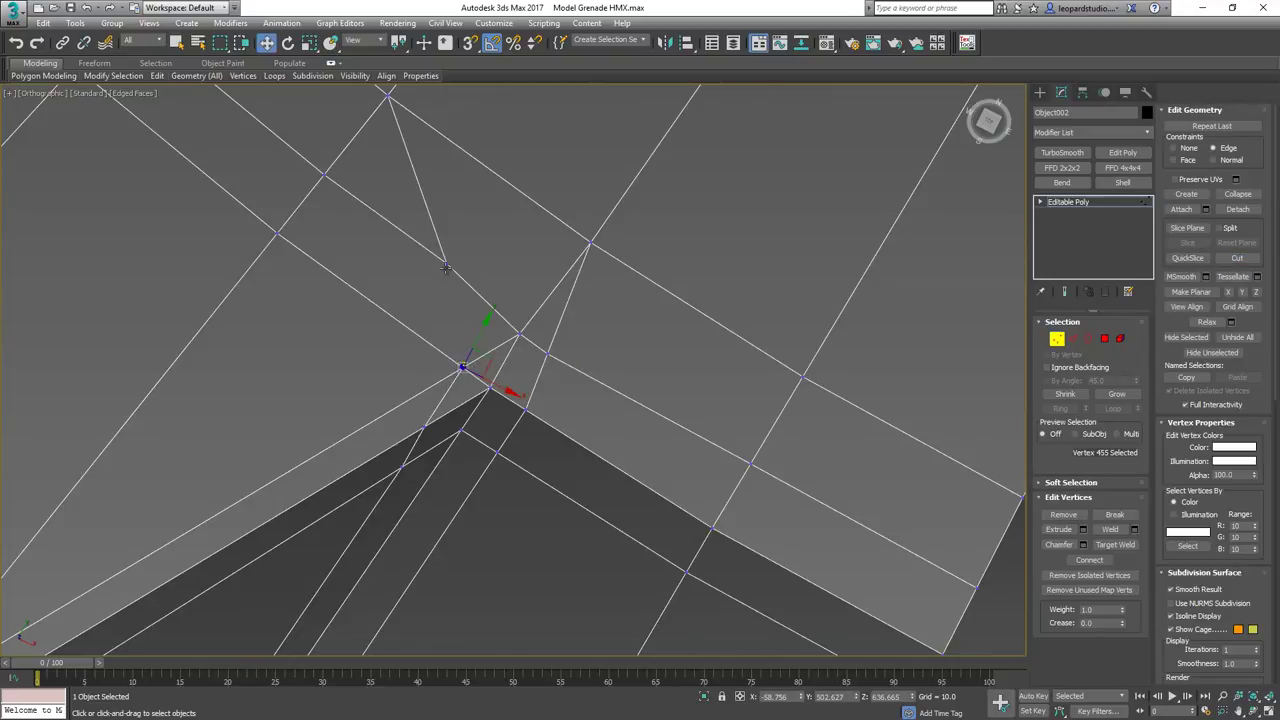
middle_drag(463, 365, 483, 362)
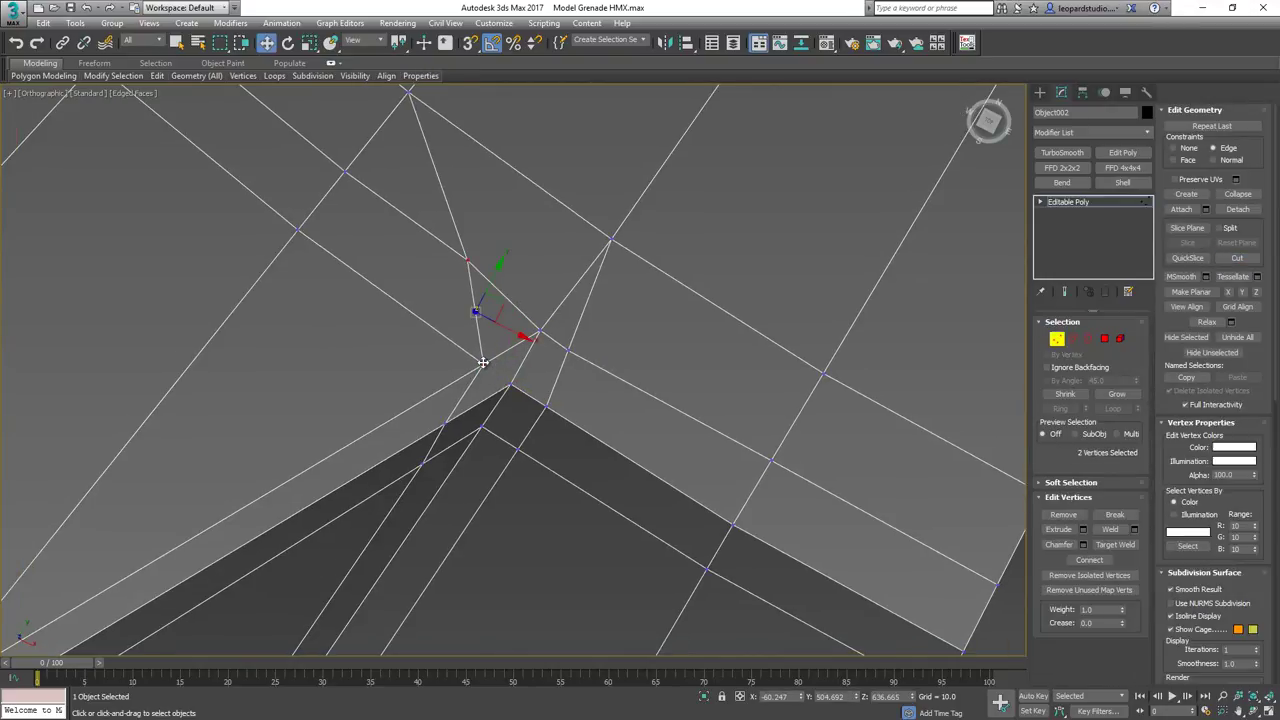
drag(506, 355, 490, 365)
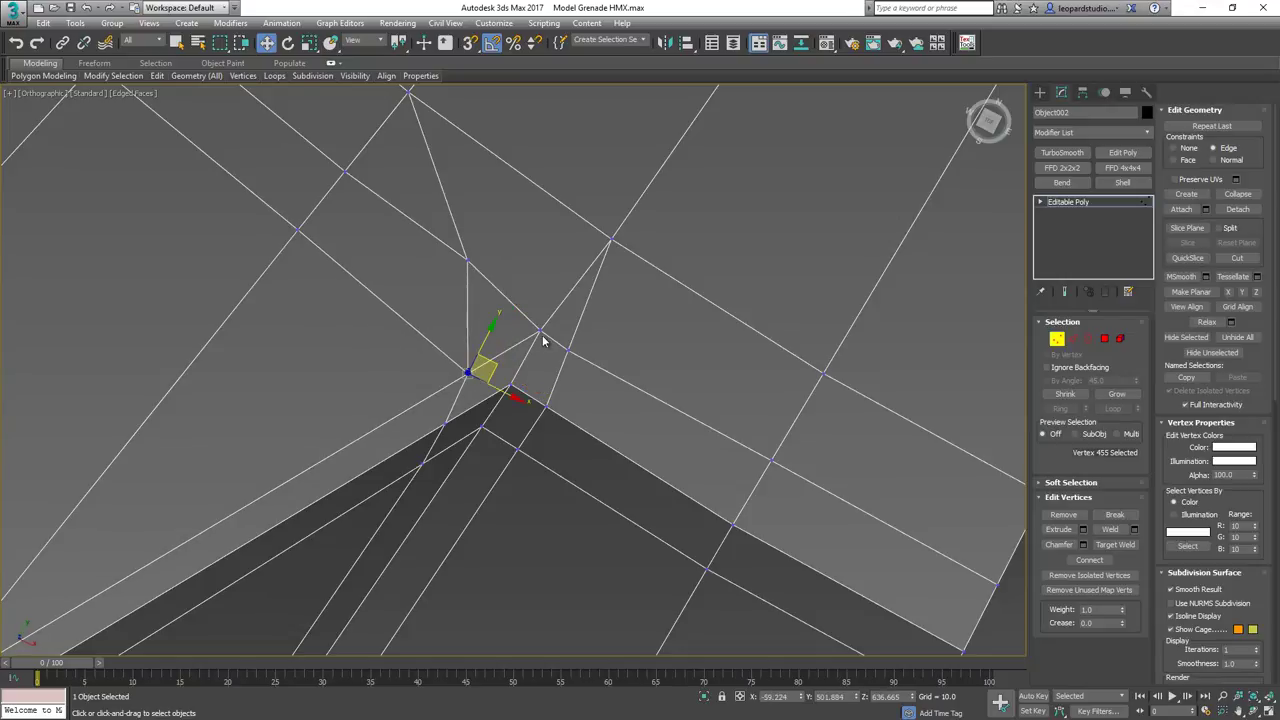
Reposition the two vertices directly above the notch's inner corner to align them with the rim.
click(541, 331)
drag(564, 321, 589, 358)
click(568, 350)
scroll(545, 400, down, 2)
mouse_move(545, 400)
alt+middle_down()
mouse_move(500, 351)
mouse_move(534, 391)
alt+middle_up()
scroll(477, 339, down, 2)
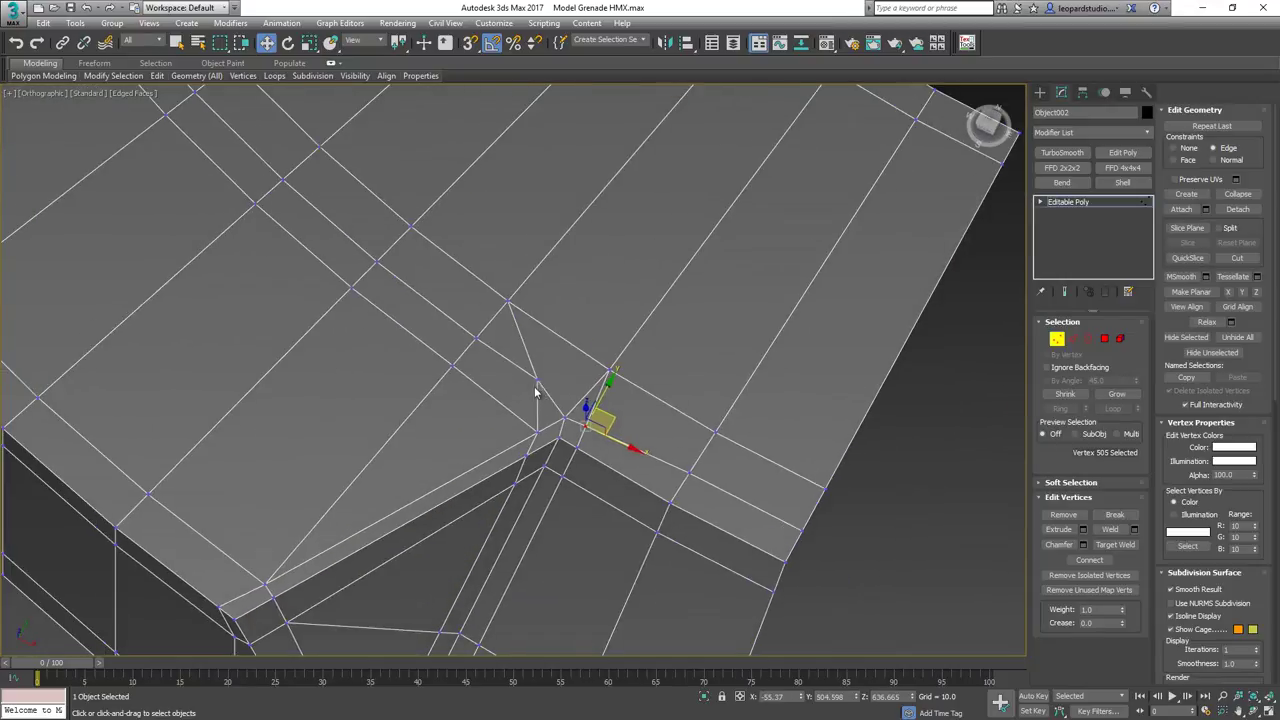
Remove the middle edge loop of the top face that ends at the diagonal near the notch, including its vertices.
key(2)
double_click(516, 369)
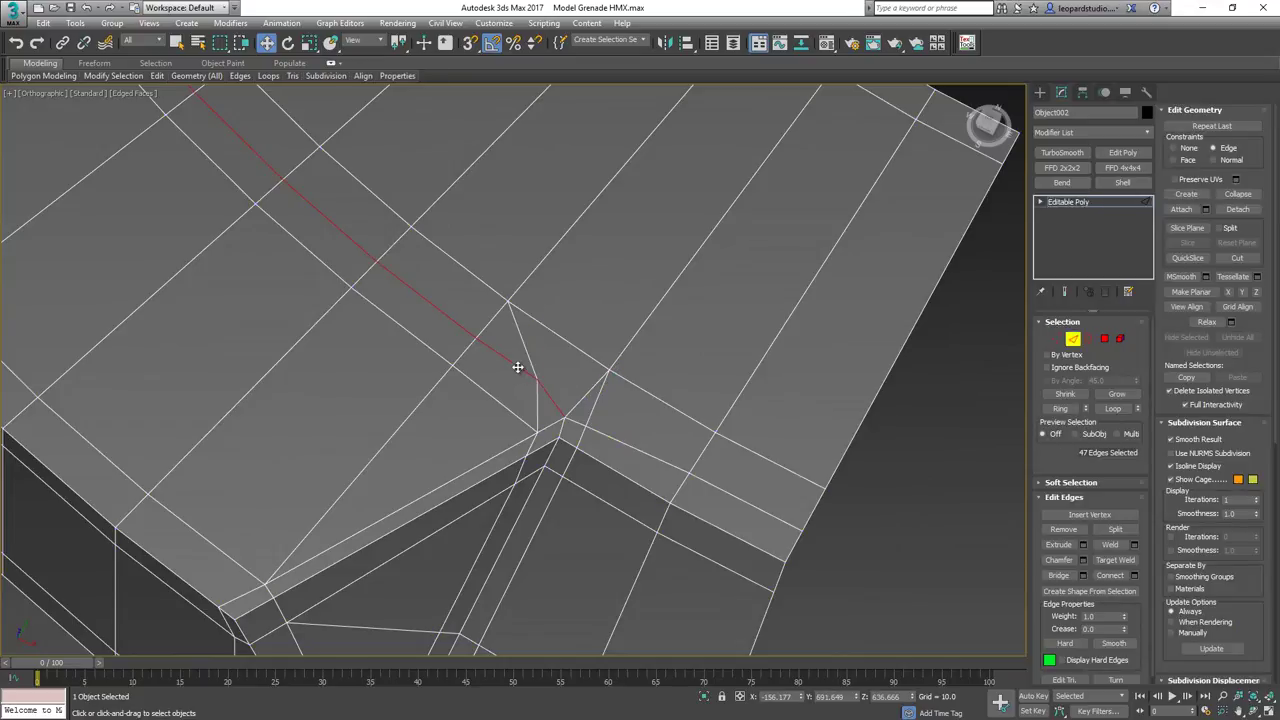
key(1)
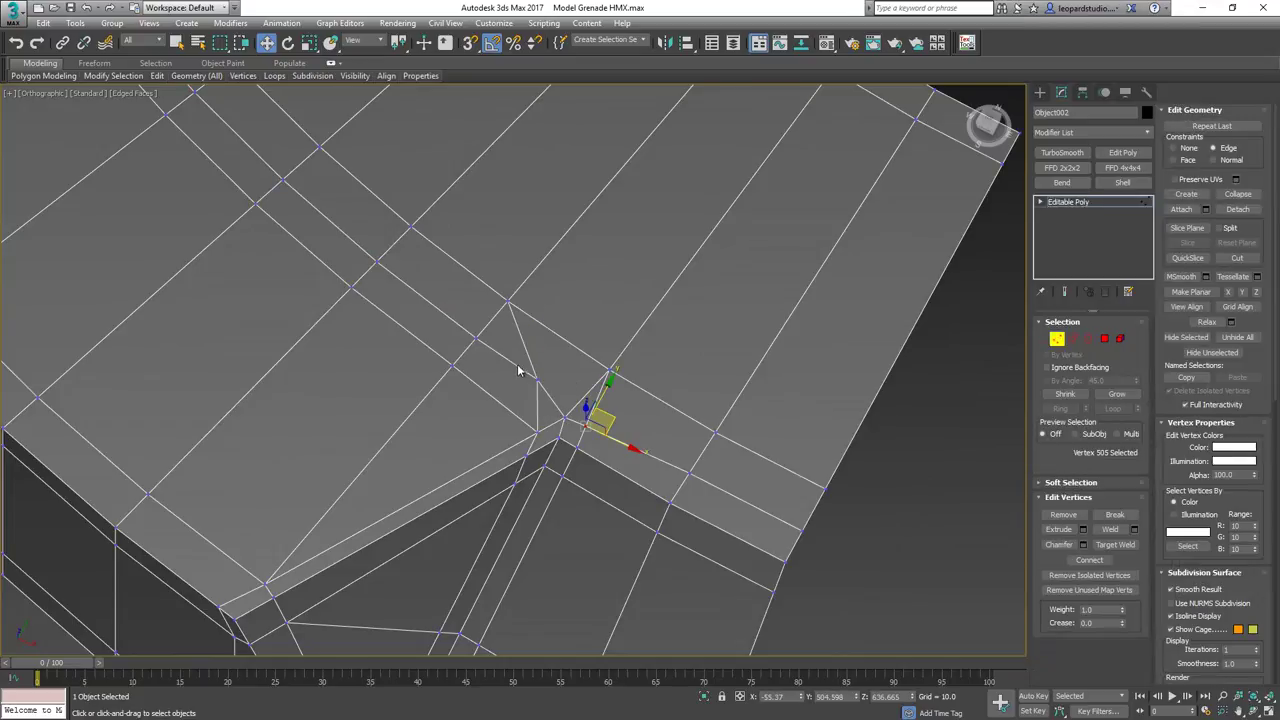
key(2)
click(510, 363)
key(ctrl+BackSpace)
scroll(590, 402, up, 2)
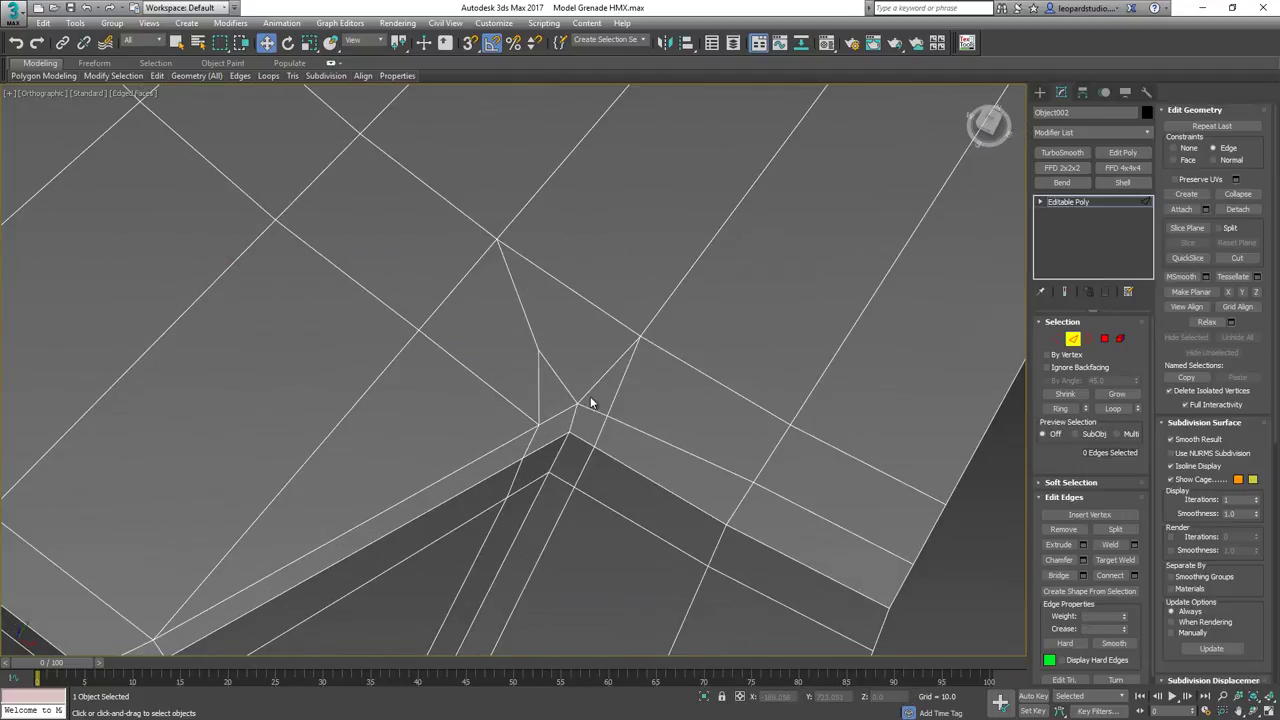
Connect the inner vertex above the notch to the neighbouring loop vertex and remove the diagonal from the corner to that loop vertex.
click(571, 411)
alt+middle_drag(572, 411, 614, 362)
key(1)
click(600, 331)
ctrl+click(517, 375)
key(ctrl+shift+e)
key(2)
click(581, 377)
key(ctrl+BackSpace)
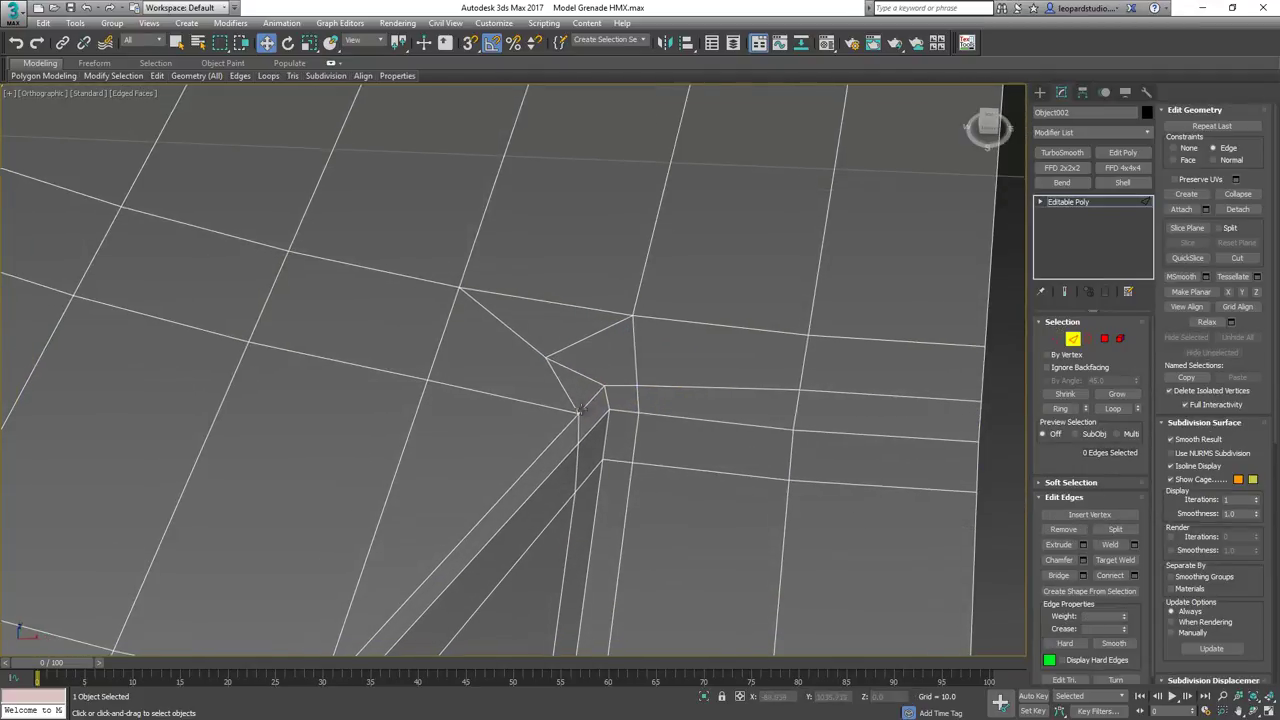
Connect the inner vertex to the adjacent vertex on the rim loop and remove the edge joining it to the notch's rim corner.
click(569, 399)
middle_drag(569, 399, 640, 378)
alt+middle_drag(640, 378, 617, 391)
scroll(617, 391, down, 4)
scroll(620, 356, up, 4)
key(1)
click(625, 337)
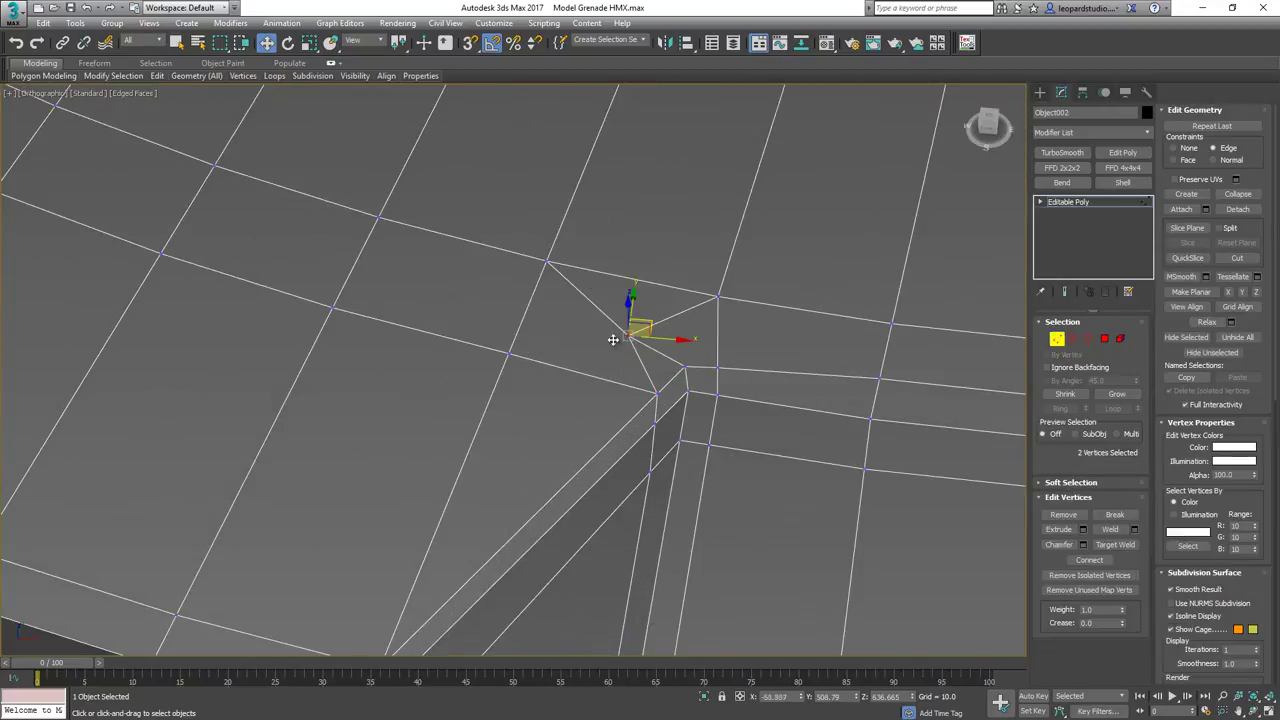
ctrl+click(511, 355)
key(ctrl+shift+e)
key(2)
click(647, 376)
key(ctrl+BackSpace)
scroll(574, 403, down, 4)
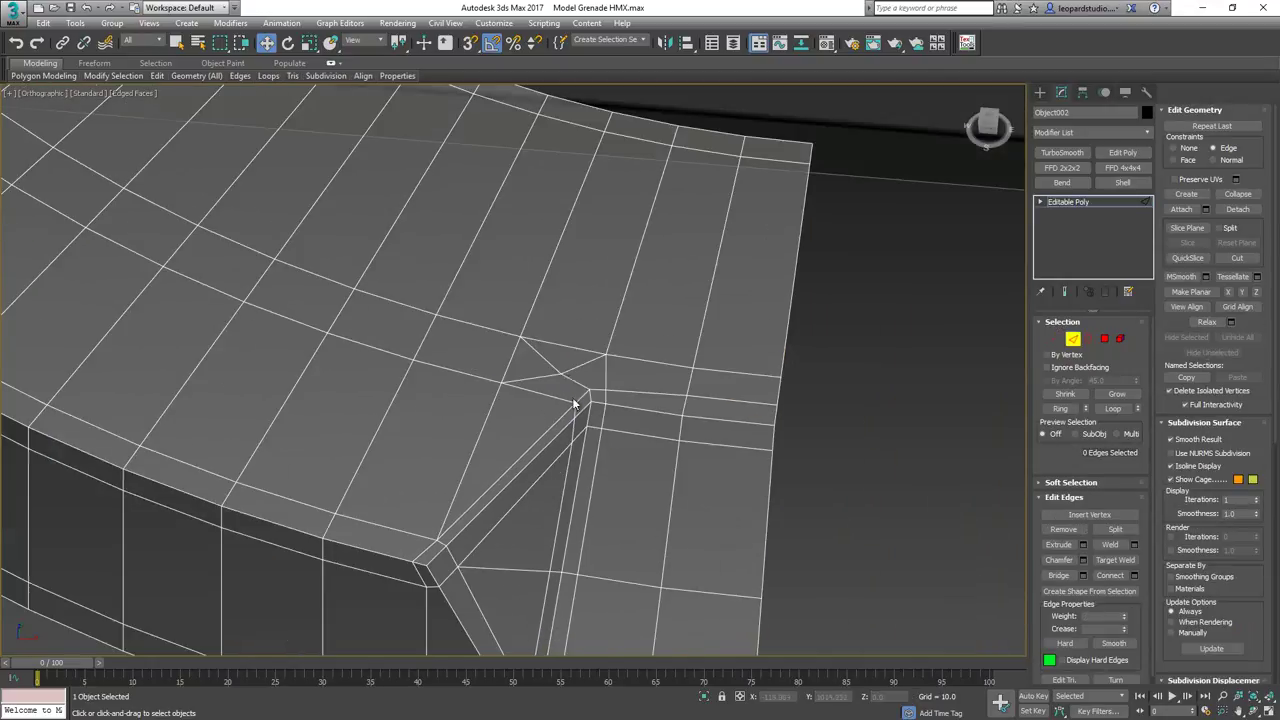
Eliminate the inner vertex above the notch, keeping one diagonal edge from the inner corner to the upper loop.
key(1)
click(561, 375)
scroll(561, 374, up, 2)
key(2)
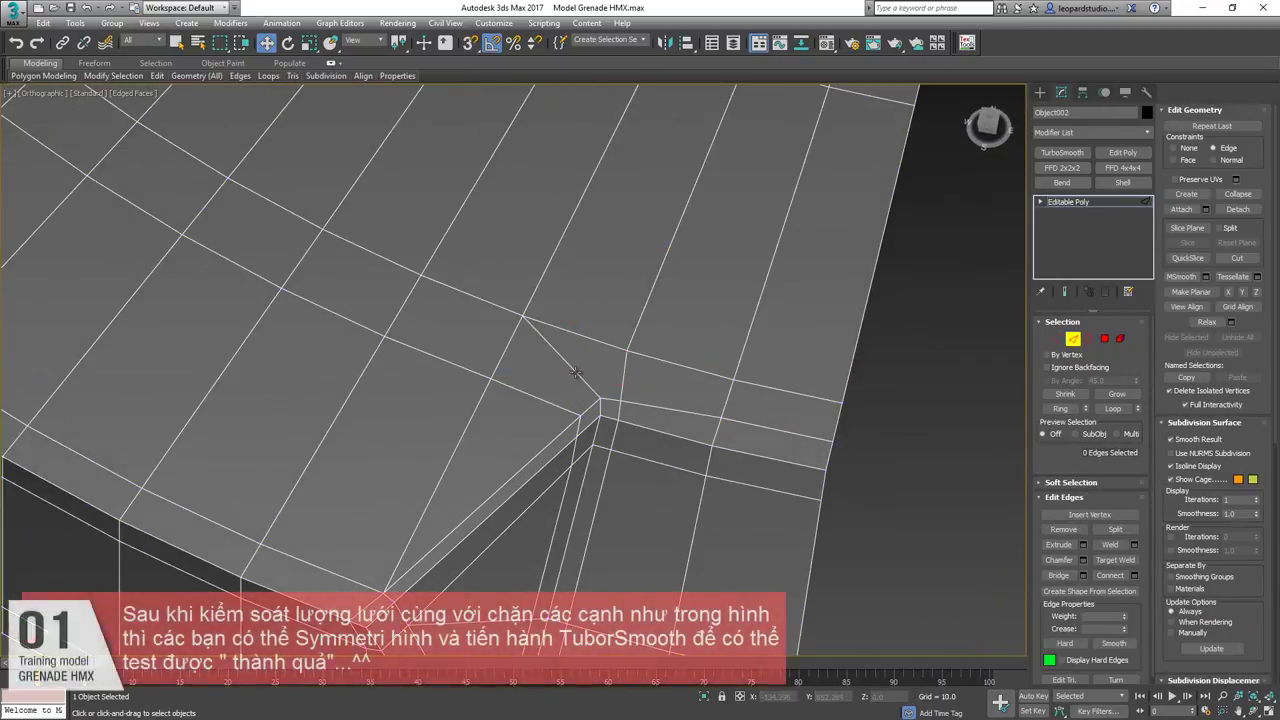
key(1)
scroll(600, 395, down, 2)
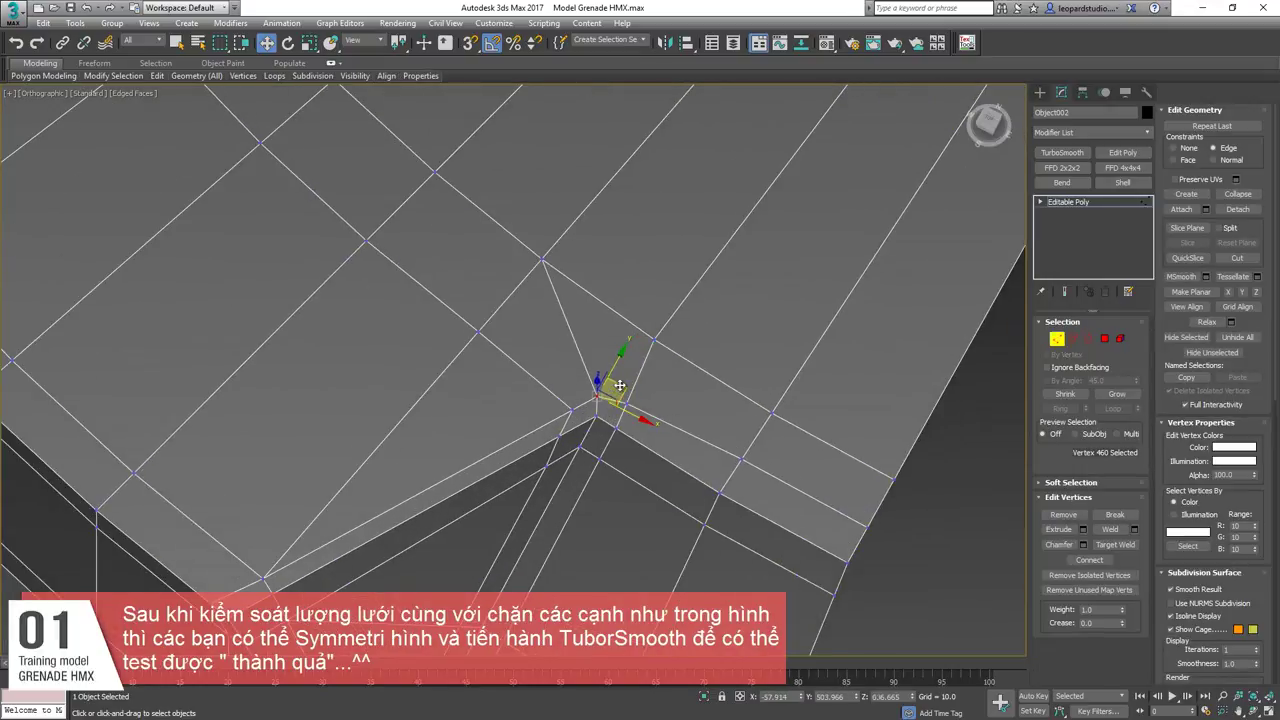
Adjust the vertices around the notch's upper inner corner by sliding them along their edges to refine the corner spacing.
click(627, 404)
click(627, 401)
drag(653, 399, 594, 399)
click(572, 409)
click(712, 447)
click(743, 457)
alt+middle_drag(743, 457, 700, 331)
click(707, 308)
ctrl+click(702, 287)
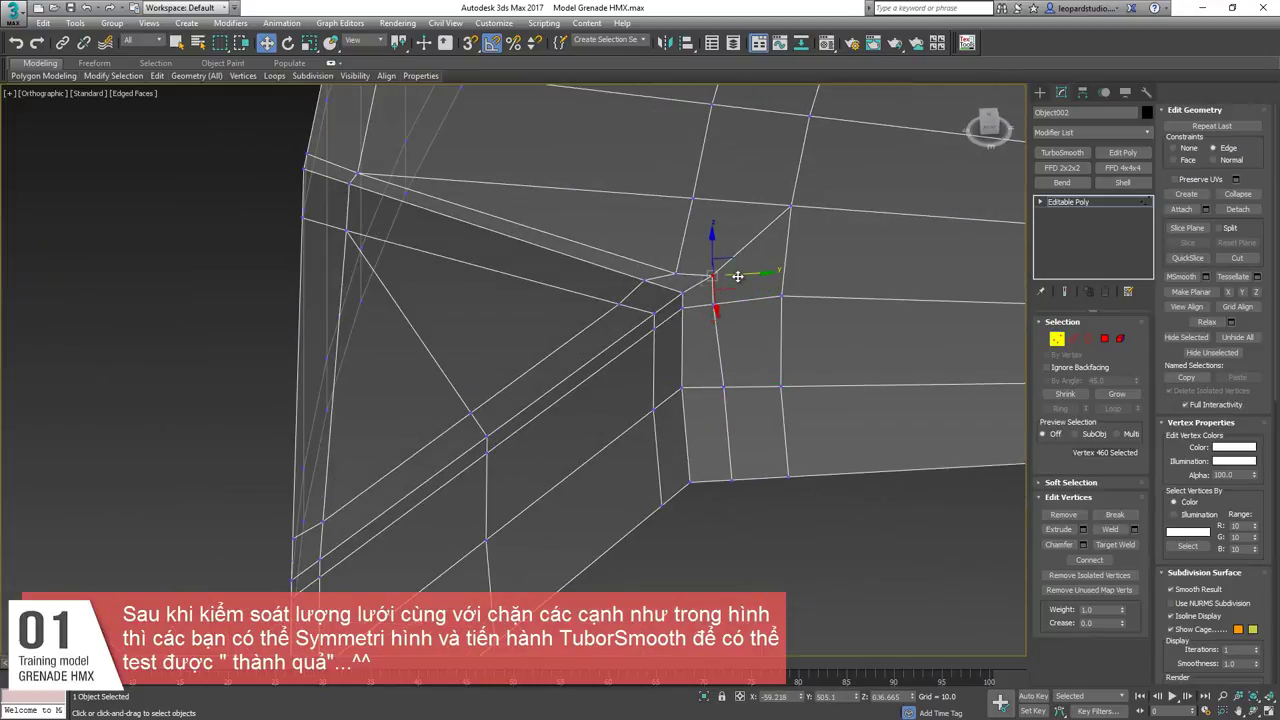
Slide the vertex beside the inner corner and the three vertices at the notch's outer rim corner slightly away from the notch.
click(677, 272)
alt+middle_drag(677, 272, 706, 270)
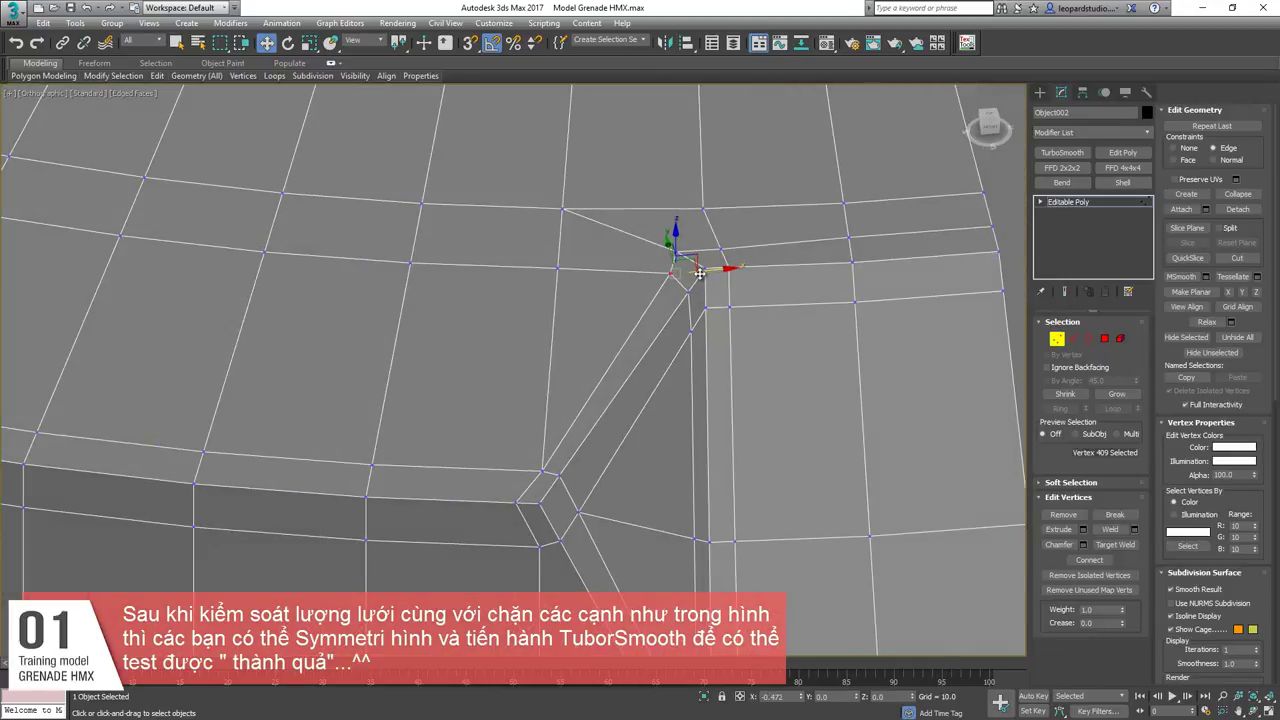
drag(699, 273, 552, 484)
ctrl+click(518, 501)
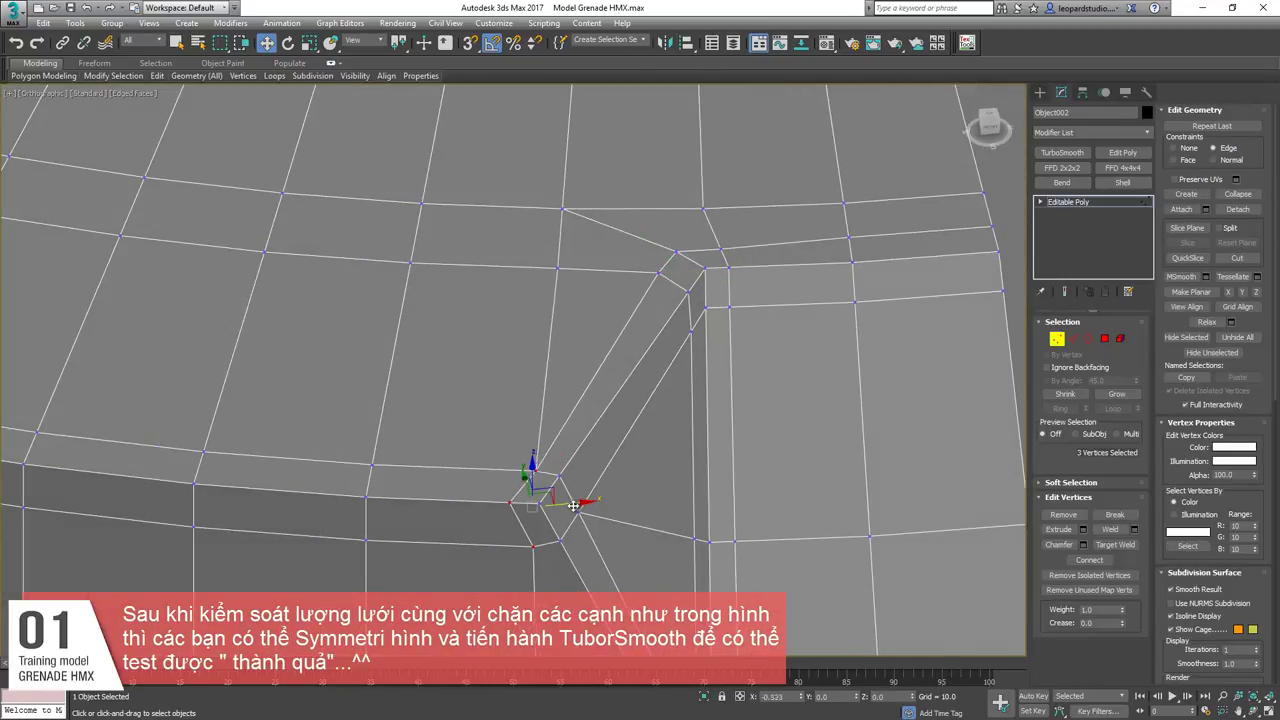
alt+middle_drag(580, 510, 681, 313)
click(681, 313)
Connect the top-face vertex where the diagonal from the notch's inner corner ends to the neighbouring vertex on the lower loop.
scroll(563, 271, down, 2)
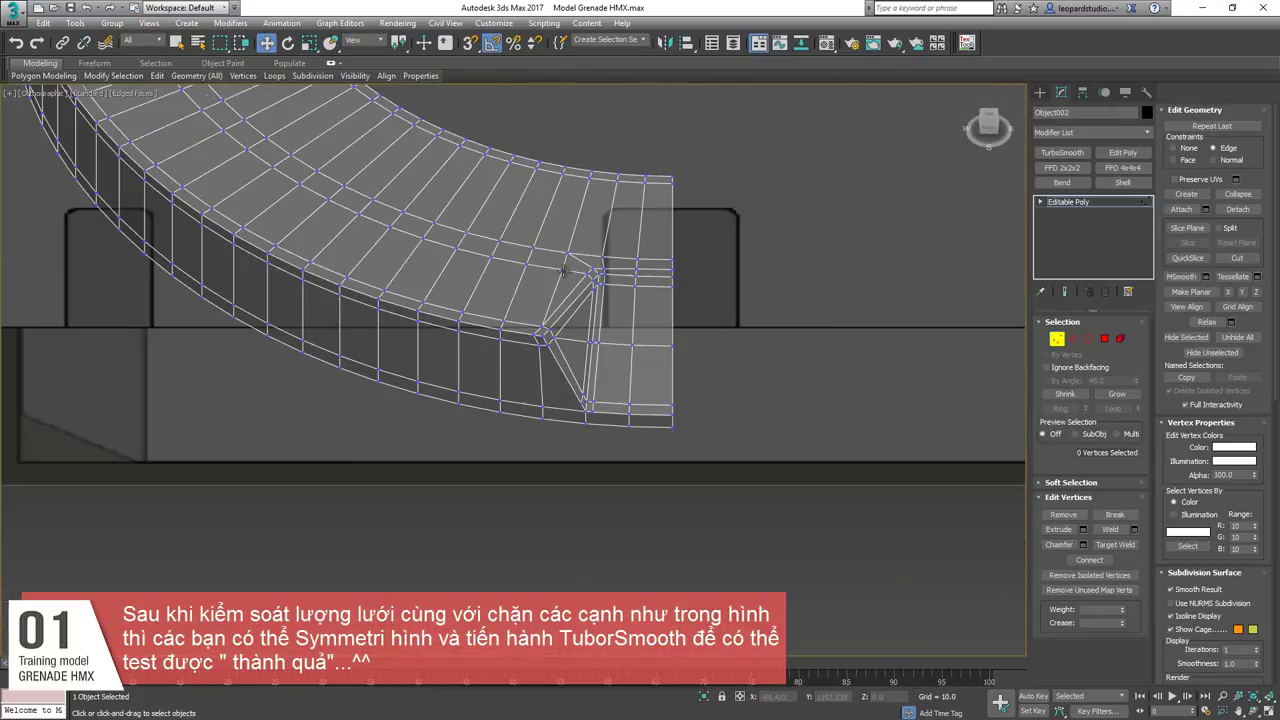
key(2)
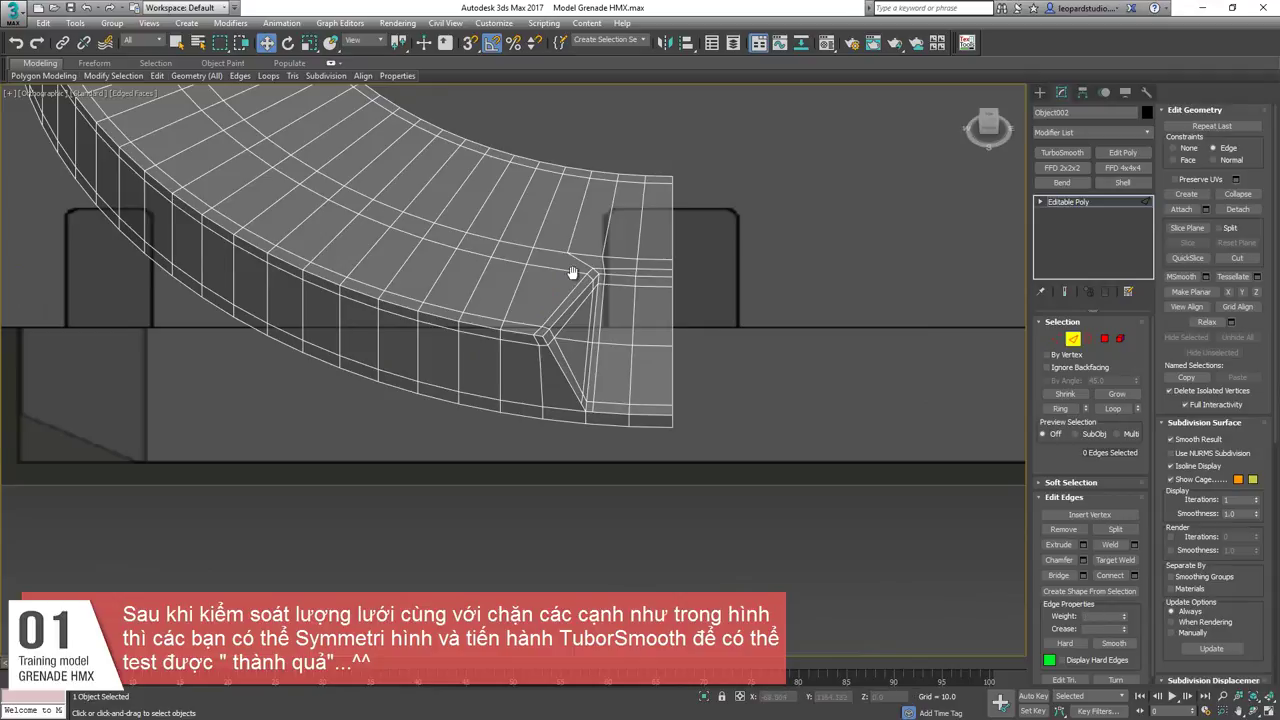
scroll(572, 272, up, 3)
key(1)
click(586, 280)
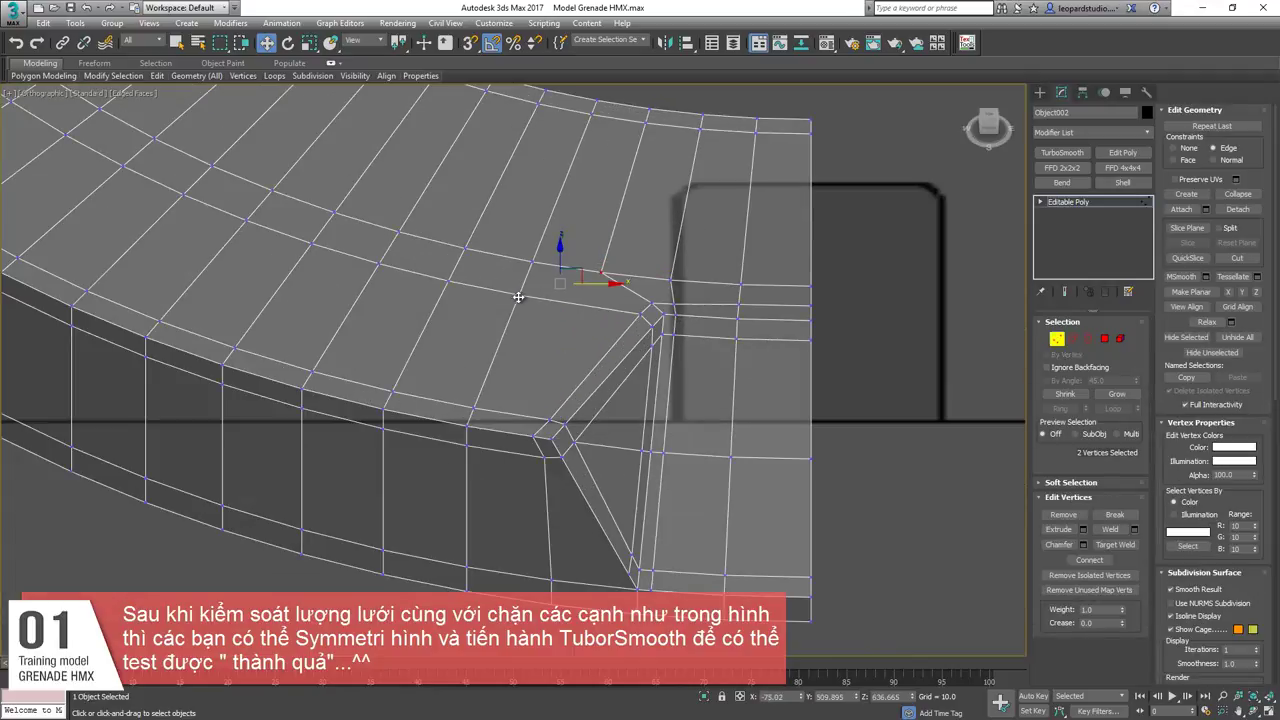
alt+middle_drag(518, 297, 673, 342)
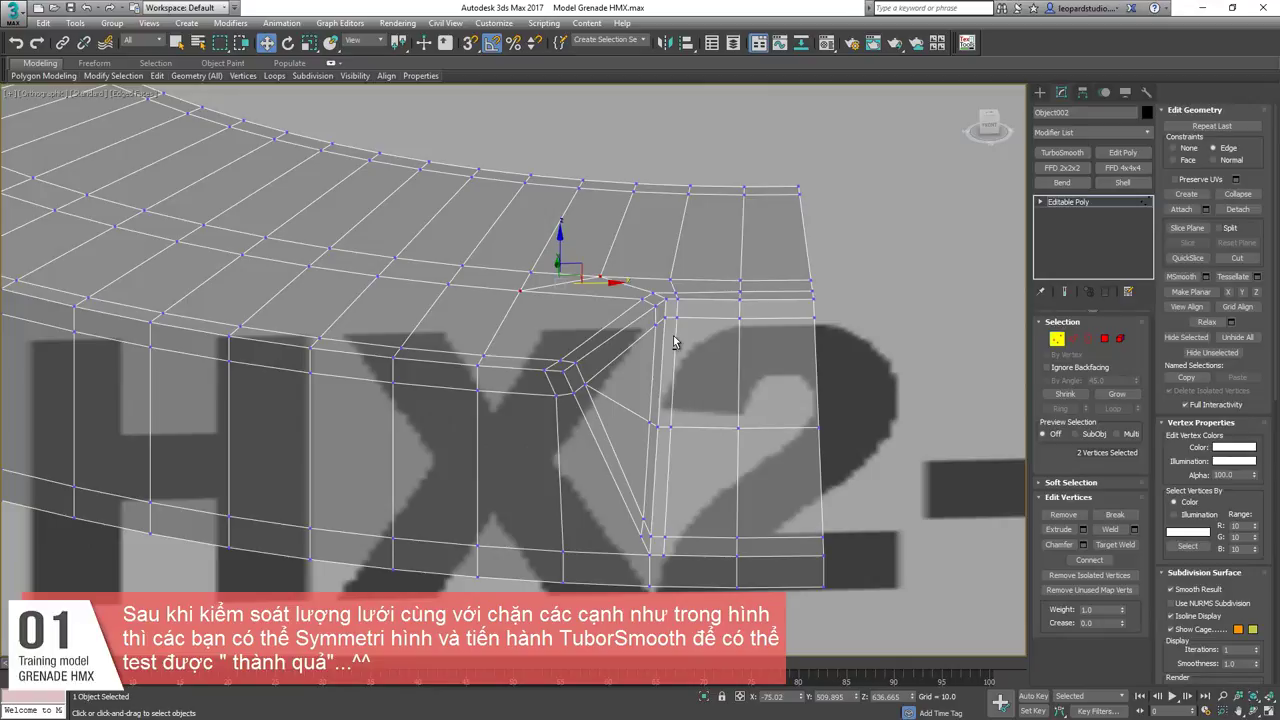
alt+middle_drag(673, 342, 615, 453)
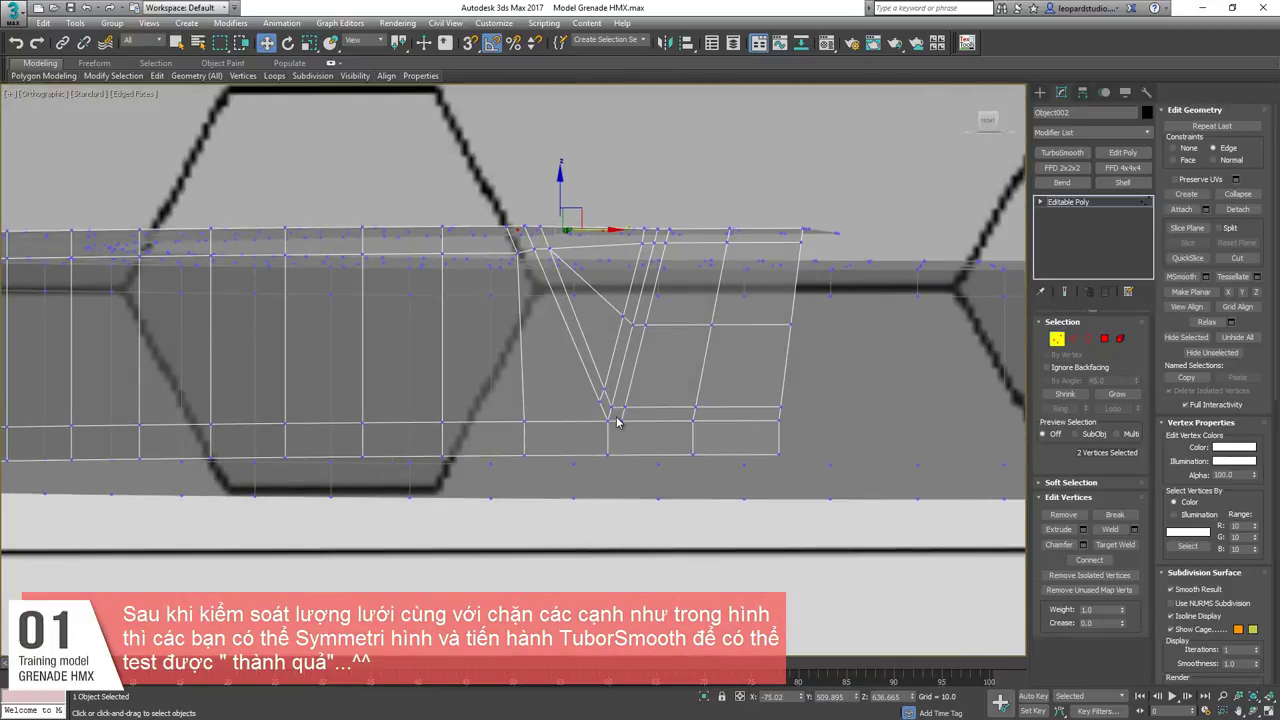
Connect all vertical edges of the narrow band below the notch with one segment, centred in the band.
key(2)
click(609, 440)
key(alt+r)
key(ctrl+shift+e)
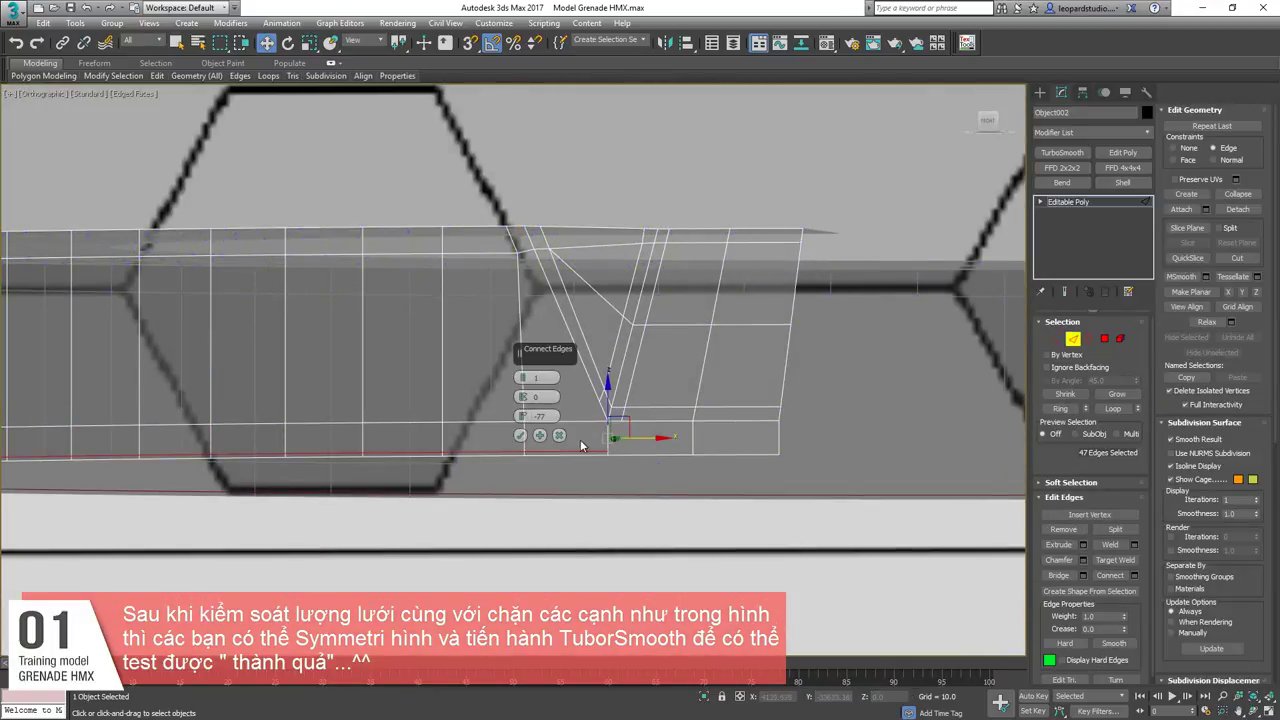
alt+middle_drag(699, 446, 634, 438)
scroll(640, 444, up, 4)
ctrl+click(675, 461)
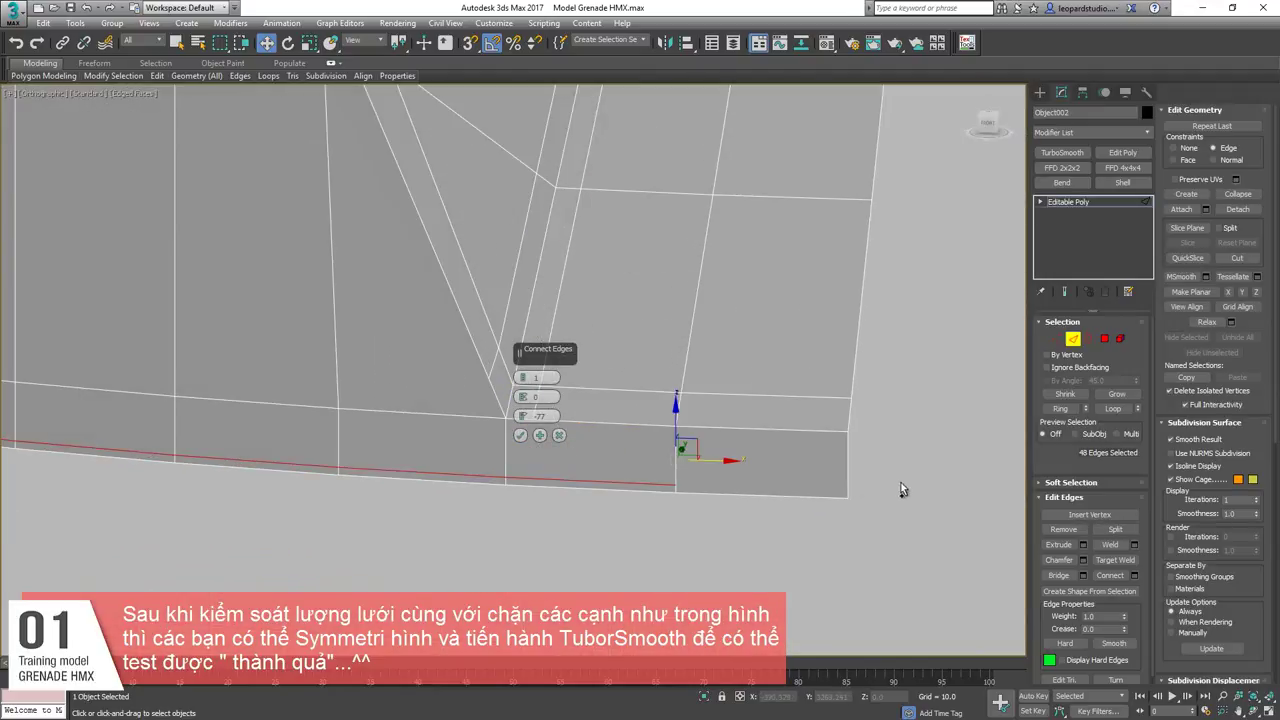
click(520, 435)
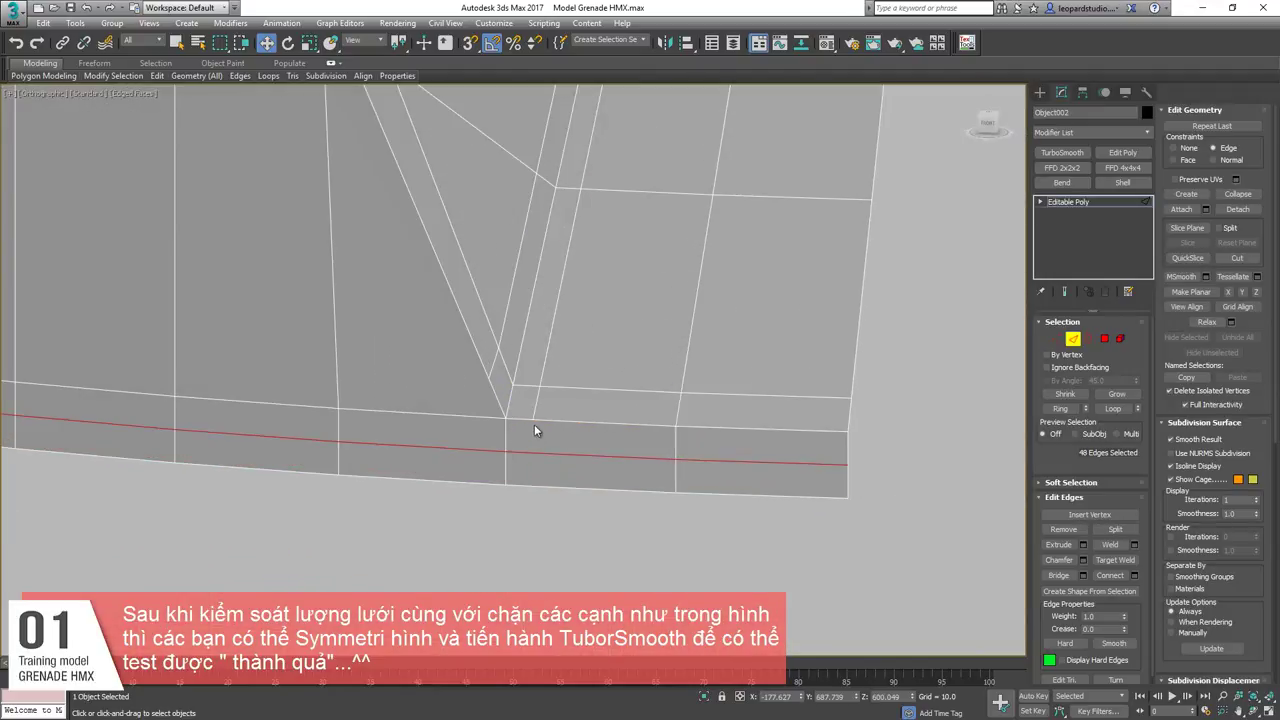
Cut from the notch's lower support vertex across the new loop to the bottom rim, and connect the crossing point to the adjacent corner vertex.
key(1)
key(alt+x)
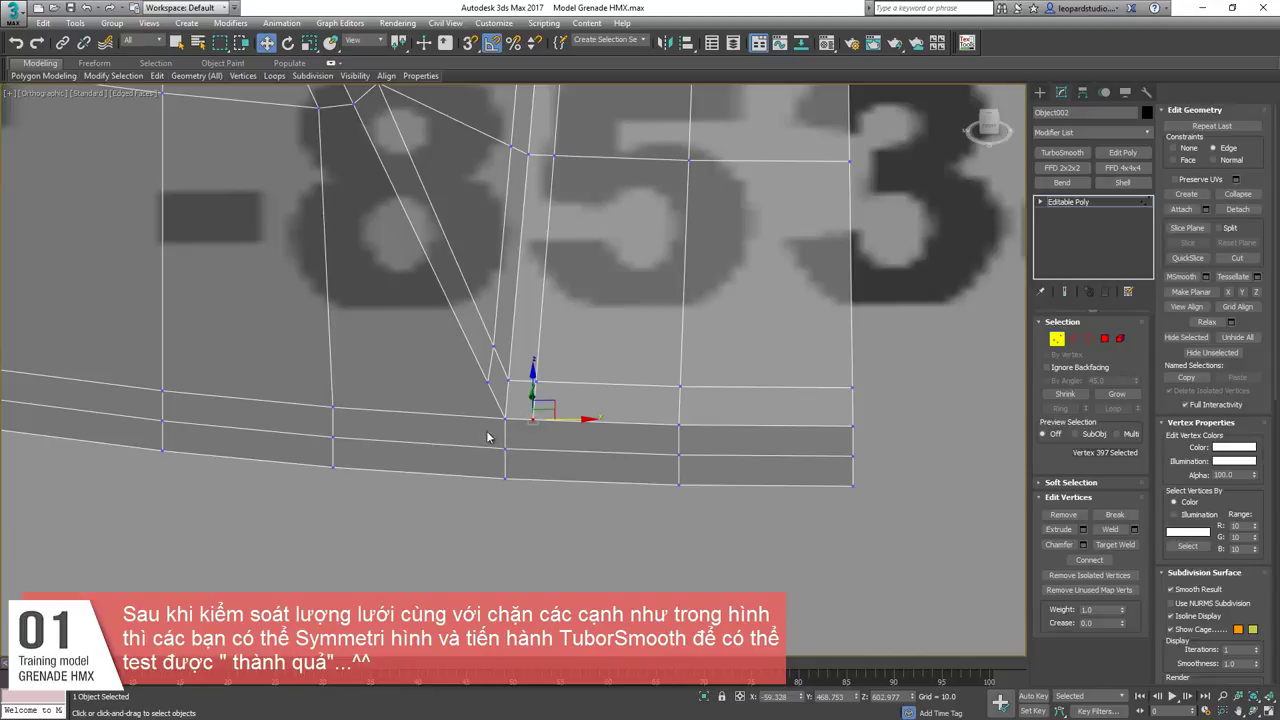
alt+middle_drag(489, 421, 463, 371)
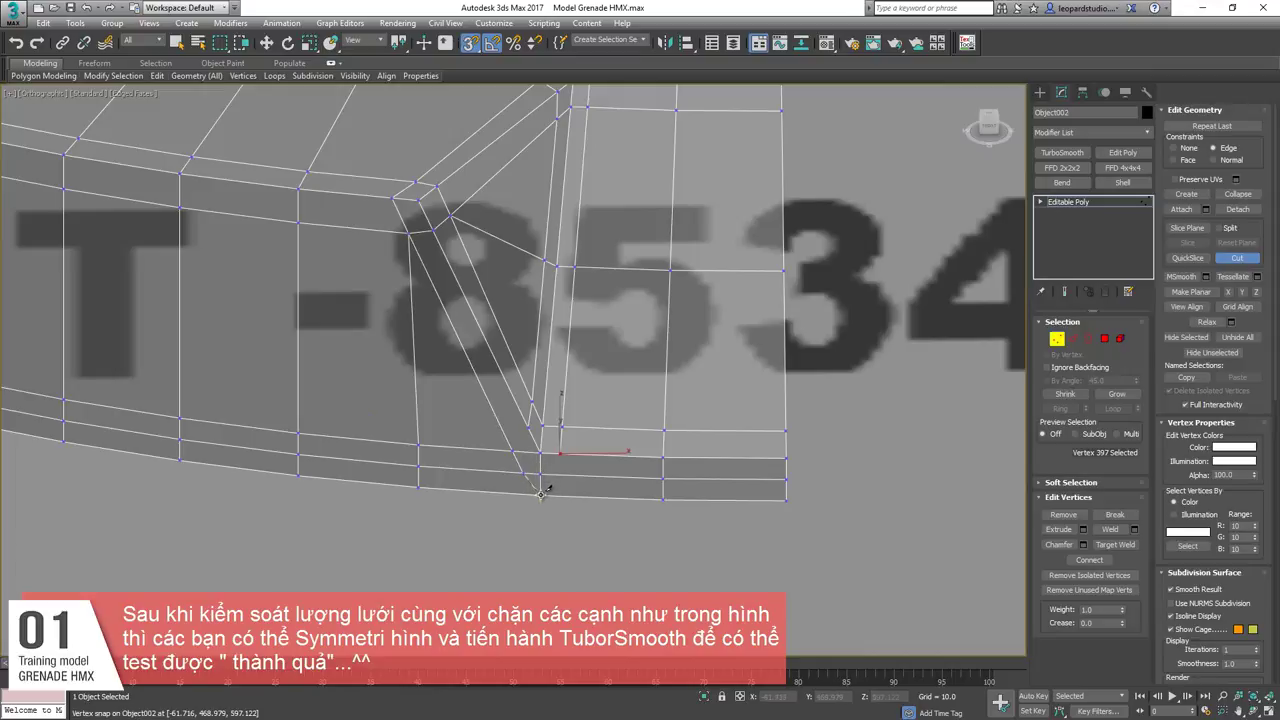
key(w)
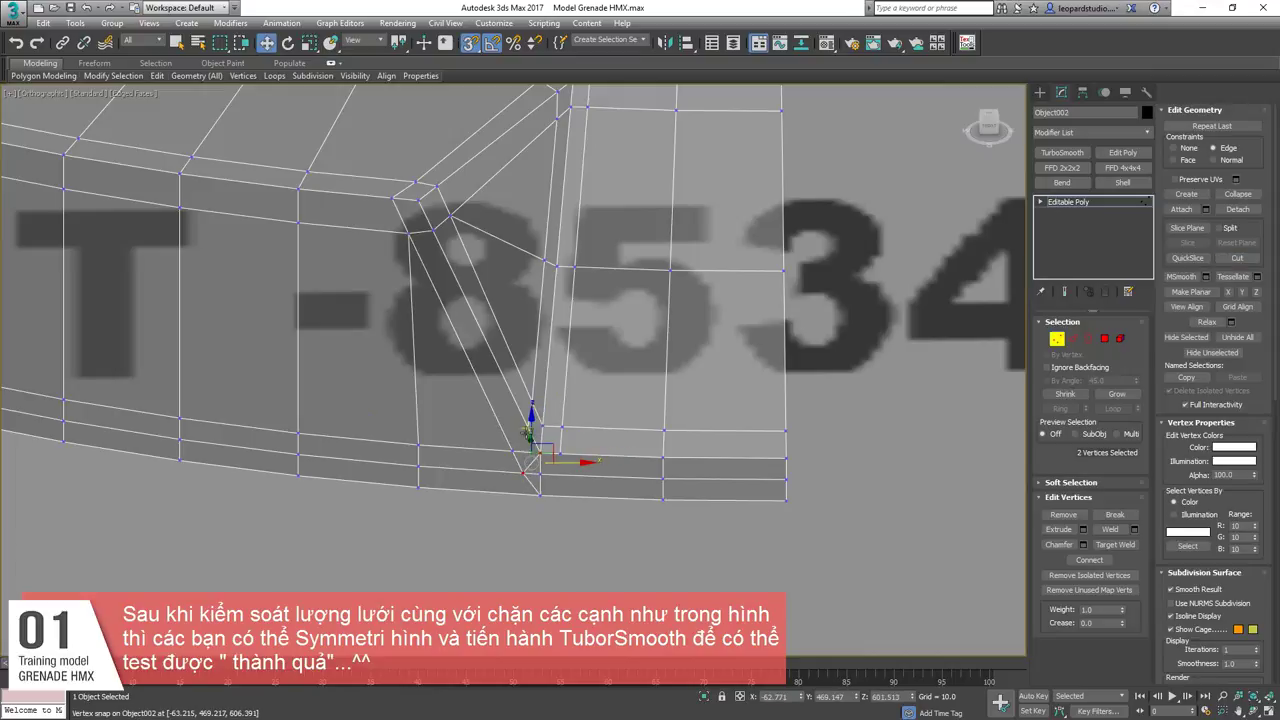
drag(527, 433, 546, 471)
scroll(517, 456, up, 3)
key(2)
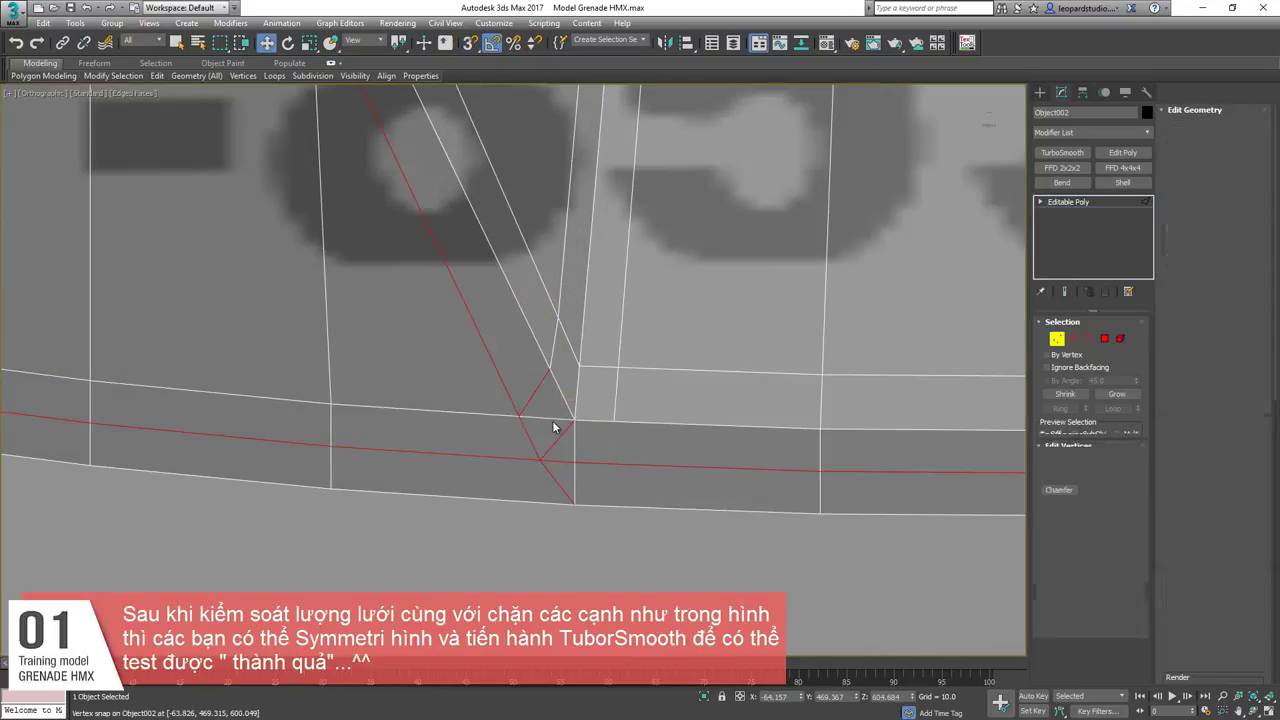
Move the loop vertex below the notch corner along X away from the corner, and remove the edge joining it to the corner.
click(573, 468)
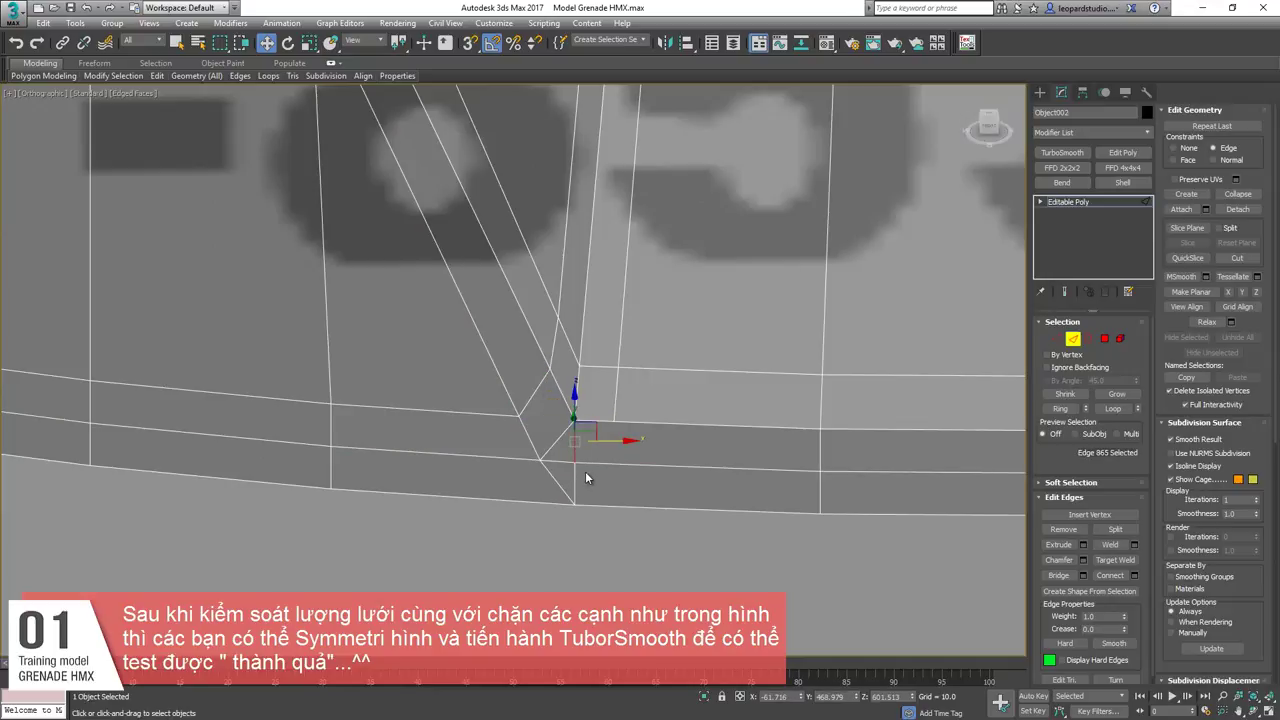
key(1)
click(574, 461)
drag(636, 463, 662, 463)
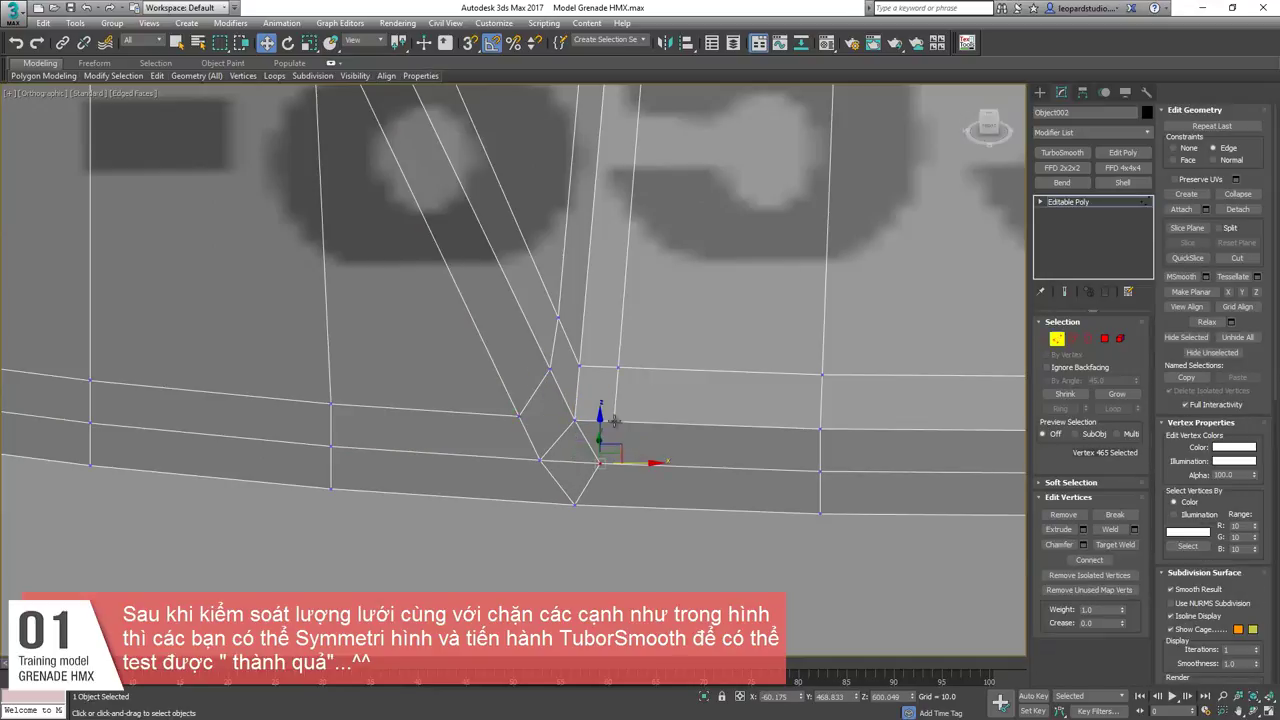
key(2)
click(590, 447)
key(BackSpace)
scroll(748, 399, down, 4)
click(656, 444)
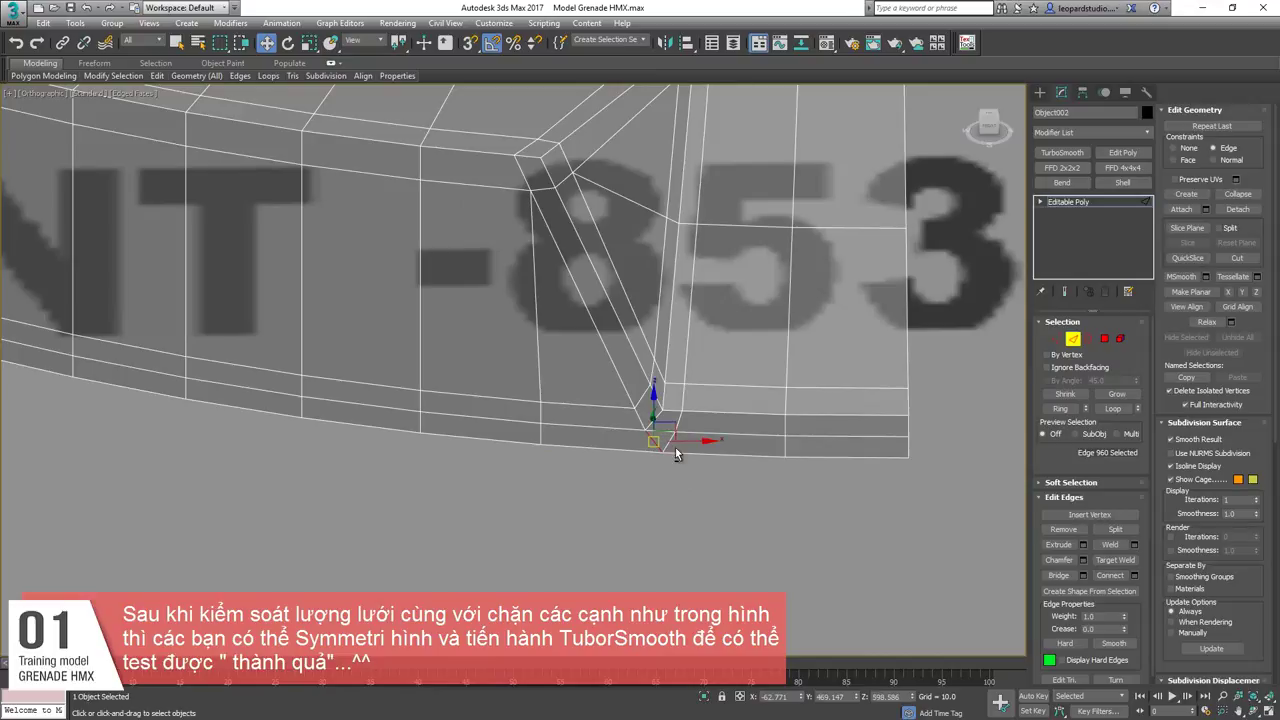
Mirror the half ring with a Symmetry modifier on the X axis with Flip enabled.
mouse_move(675, 450)
alt+middle_down()
mouse_move(690, 393)
mouse_move(697, 426)
mouse_move(654, 439)
alt+middle_up()
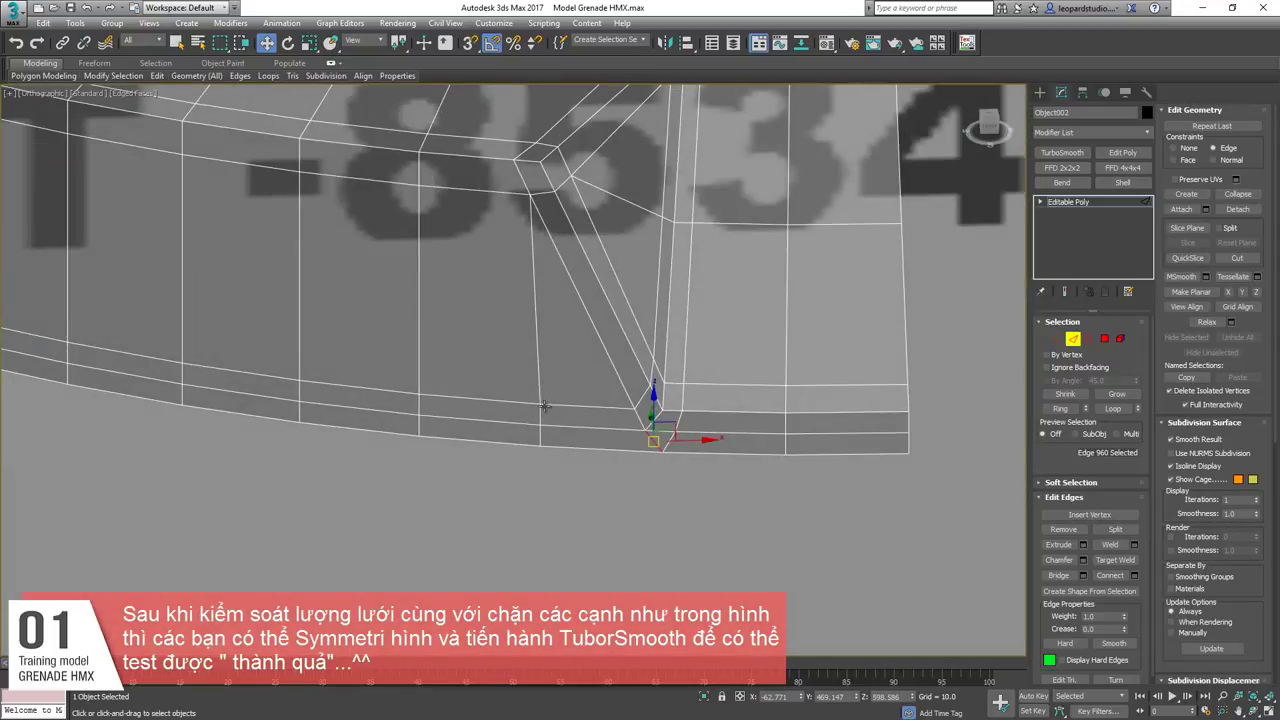
key(1)
alt+middle_drag(545, 403, 701, 420)
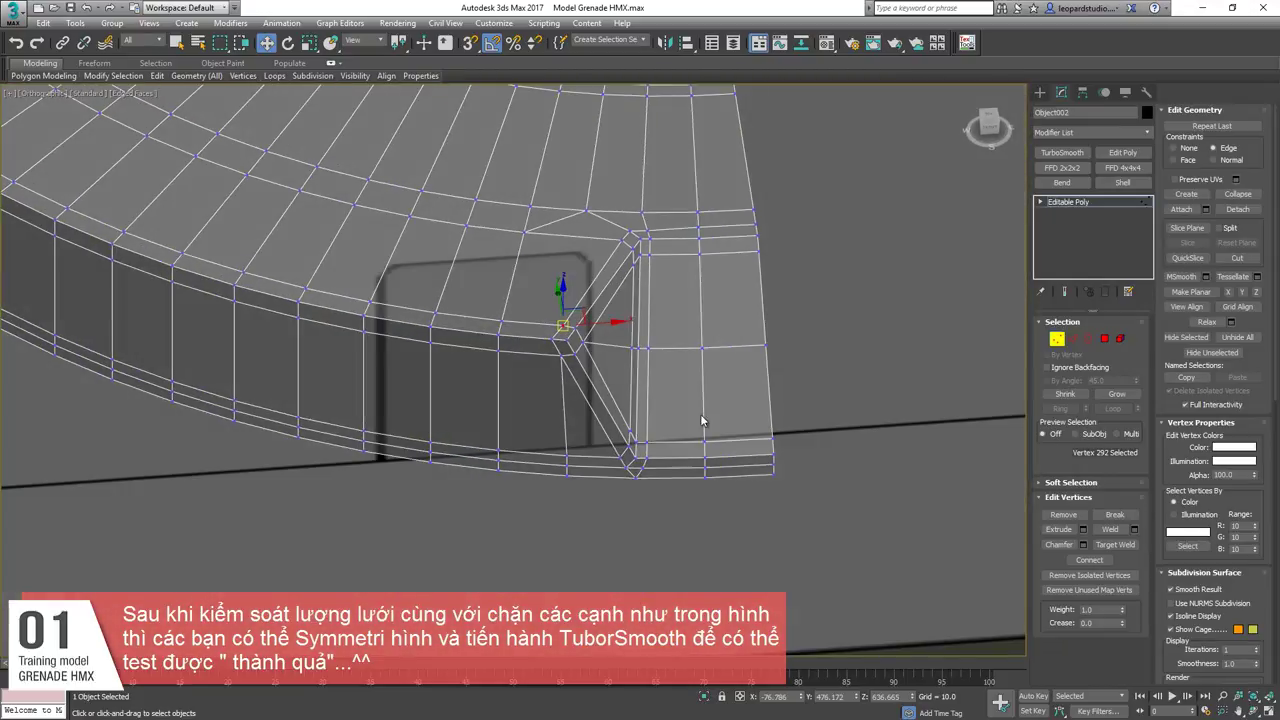
key(f)
scroll(565, 358, up, 8)
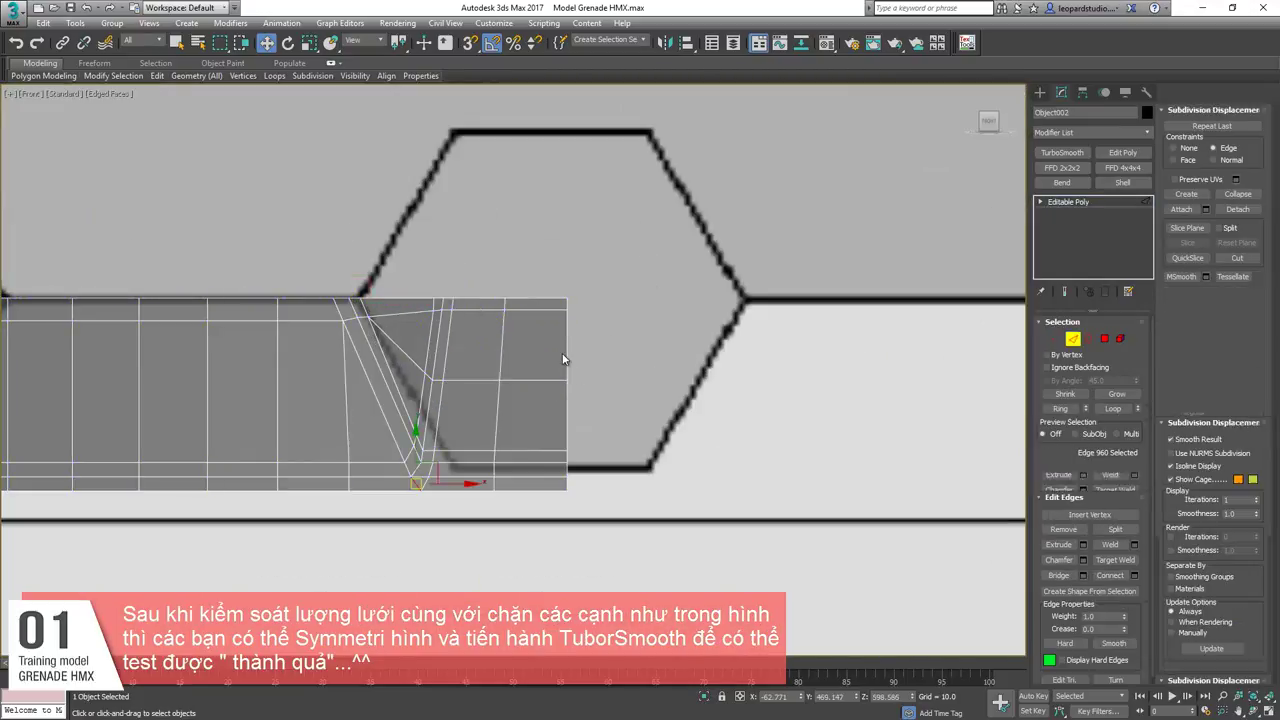
key(2)
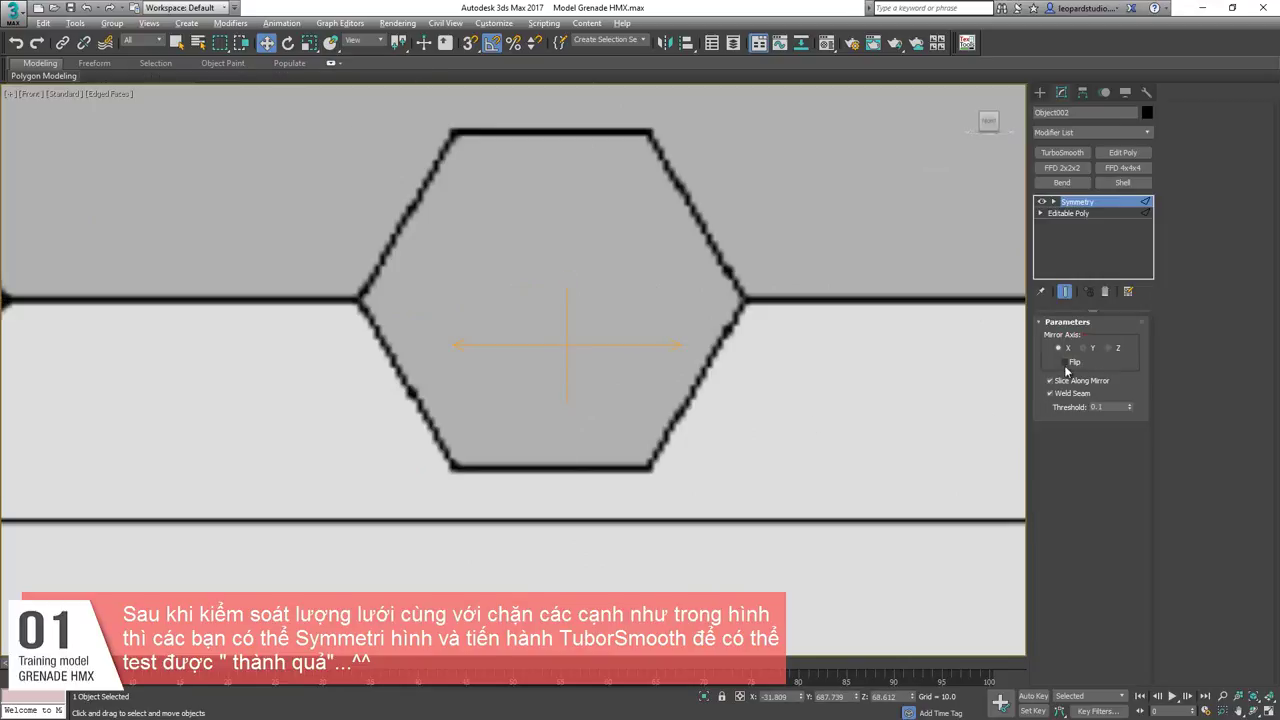
click(1066, 364)
scroll(597, 386, down, 4)
alt+middle_drag(597, 386, 574, 288)
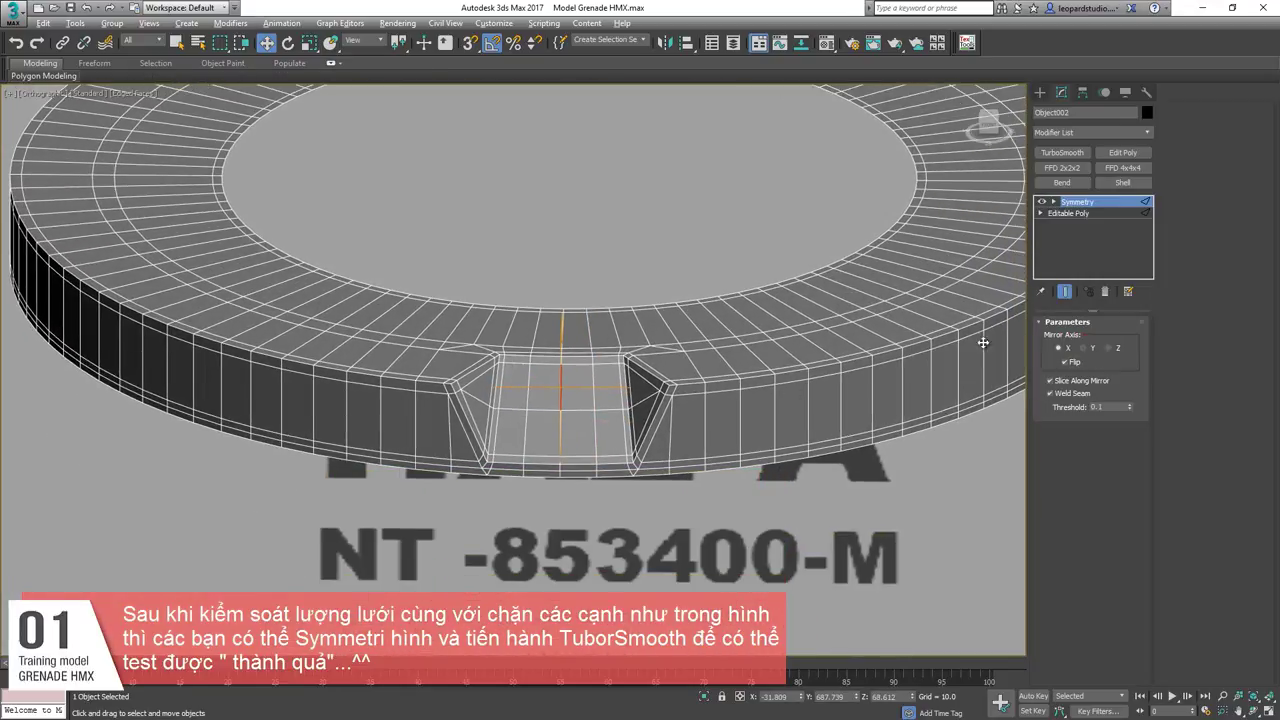
Apply TurboSmooth with 2 iterations and hide the edged faces to inspect the smoothed notch.
click(1062, 152)
key(F4)
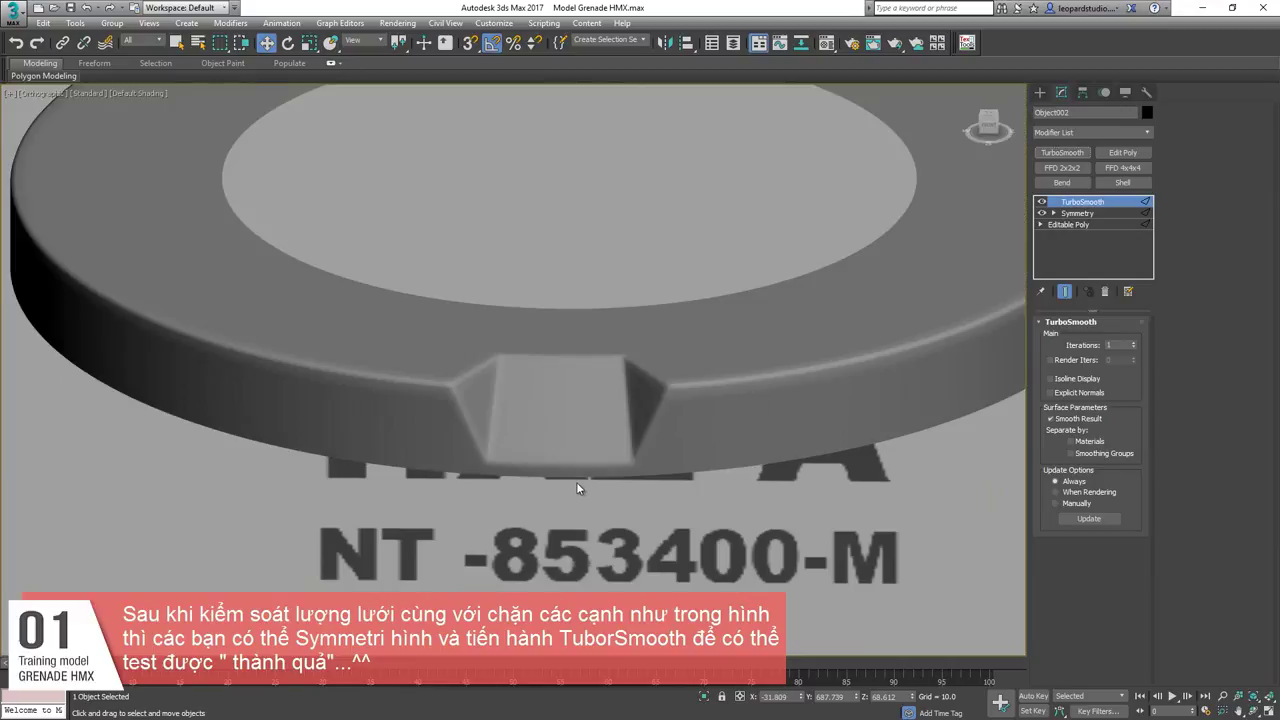
scroll(600, 390, down, 1)
scroll(560, 355, up, 3)
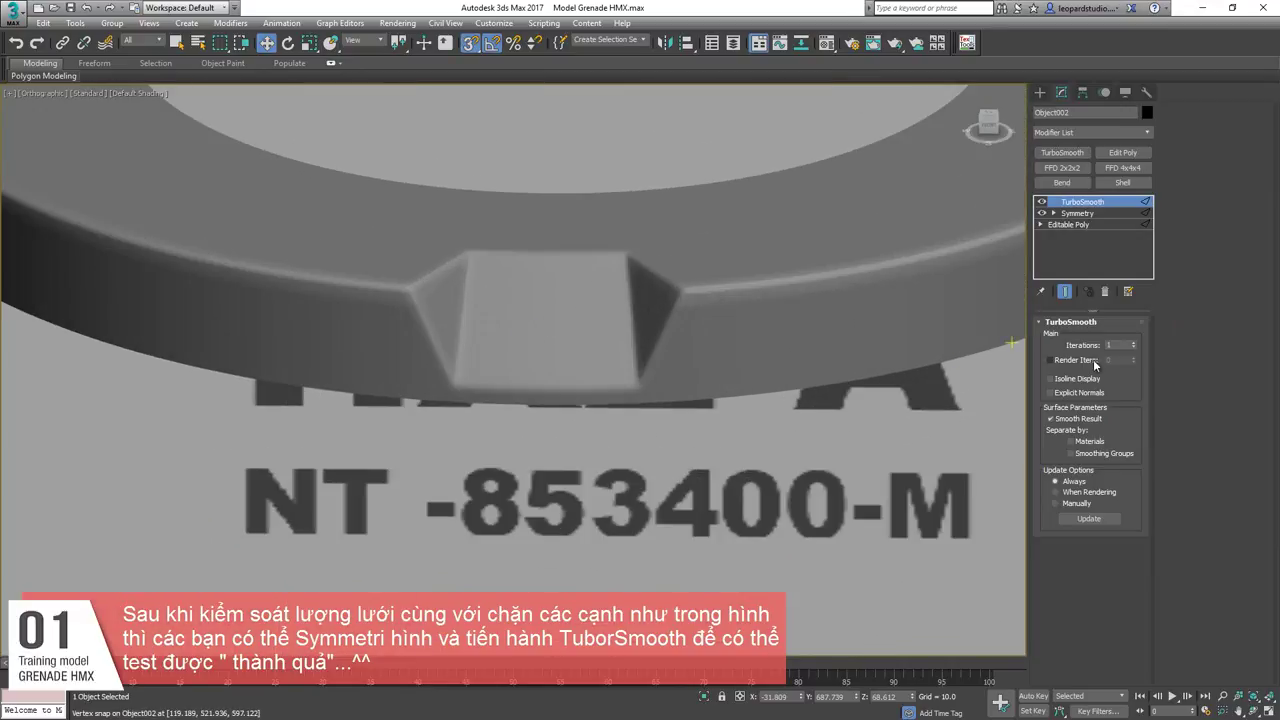
click(1133, 342)
scroll(900, 400, down, 3)
alt+middle_drag(709, 389, 650, 441)
scroll(650, 441, down, 3)
scroll(650, 440, up, 5)
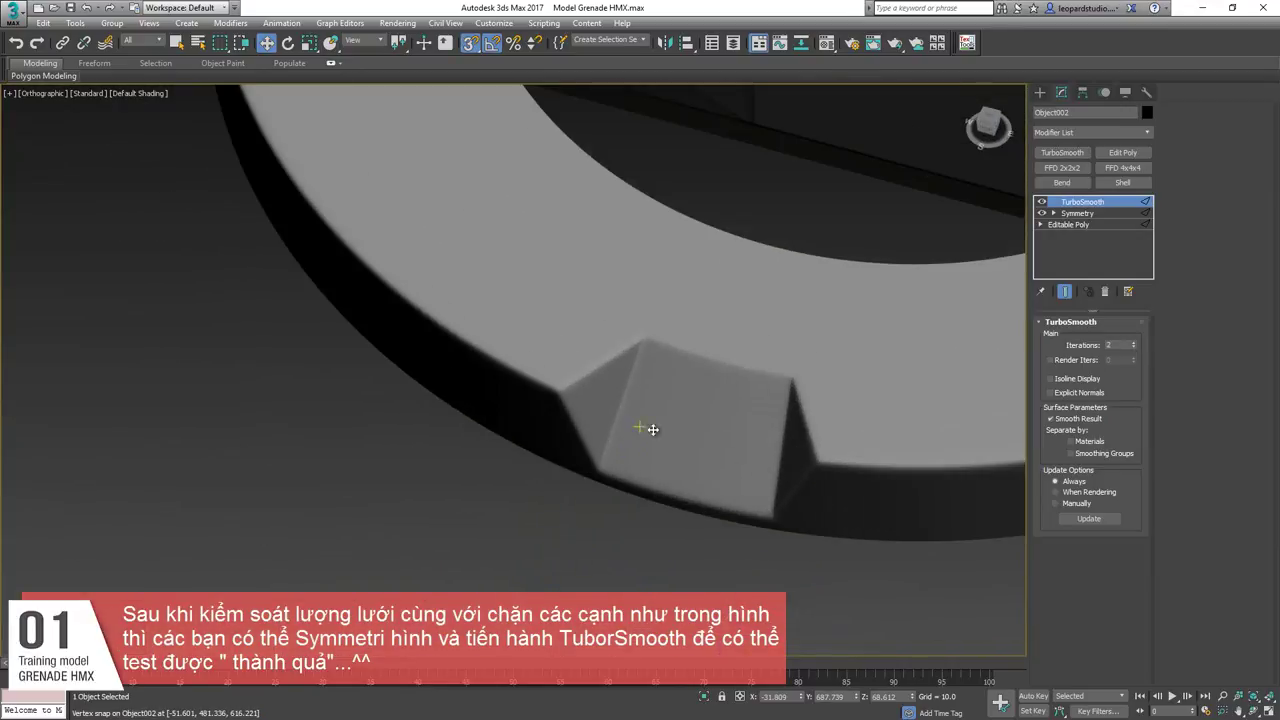
Turn off snapping and delete the TurboSmooth modifier from the ring.
key(s)
scroll(648, 429, down, 4)
right_click(1082, 202)
click(1098, 225)
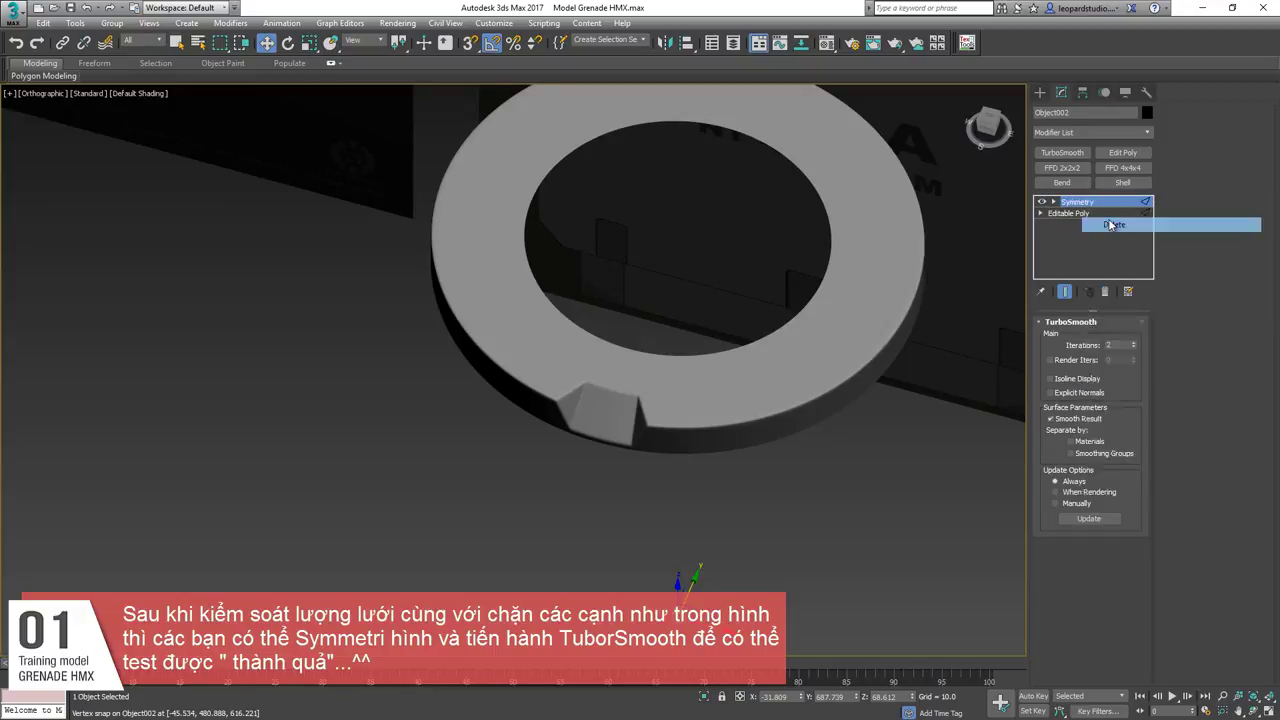
Collapse the mirrored ring to an Editable Poly, show its edged faces and detach the notched segment as a separate object.
right_click(1083, 205)
click(654, 397)
key(f)
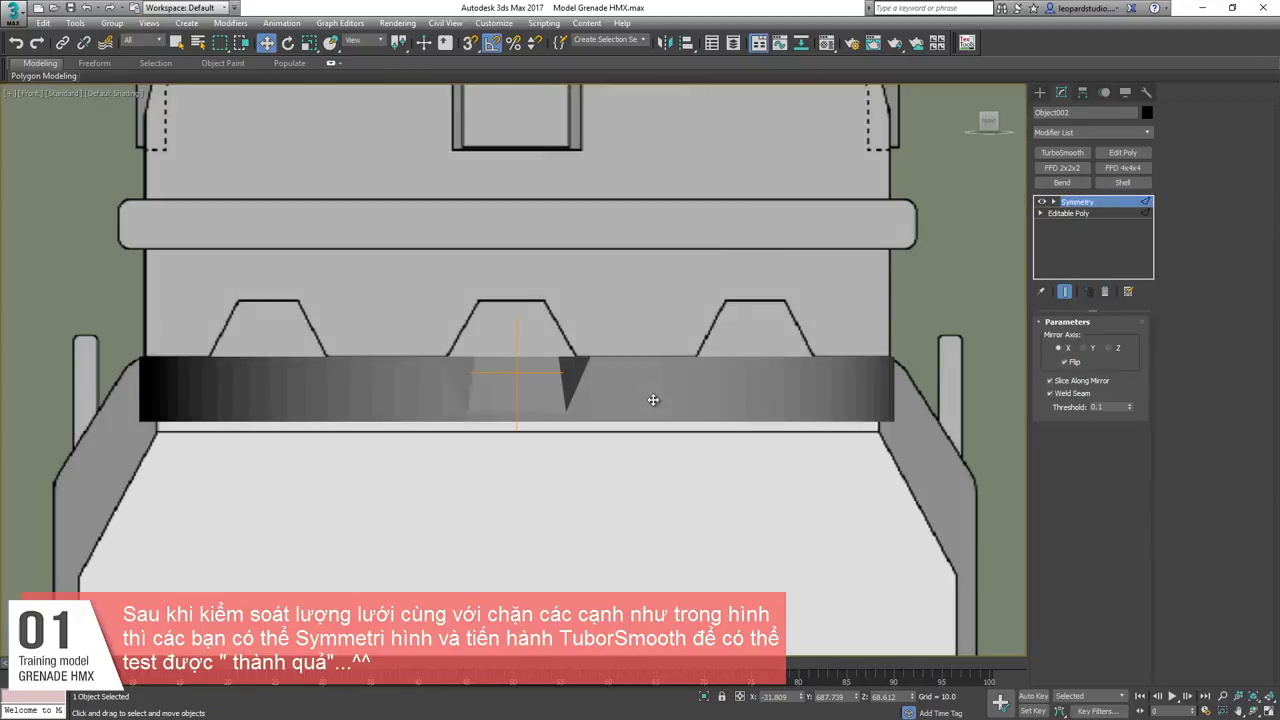
key(ctrl+e)
key(F4)
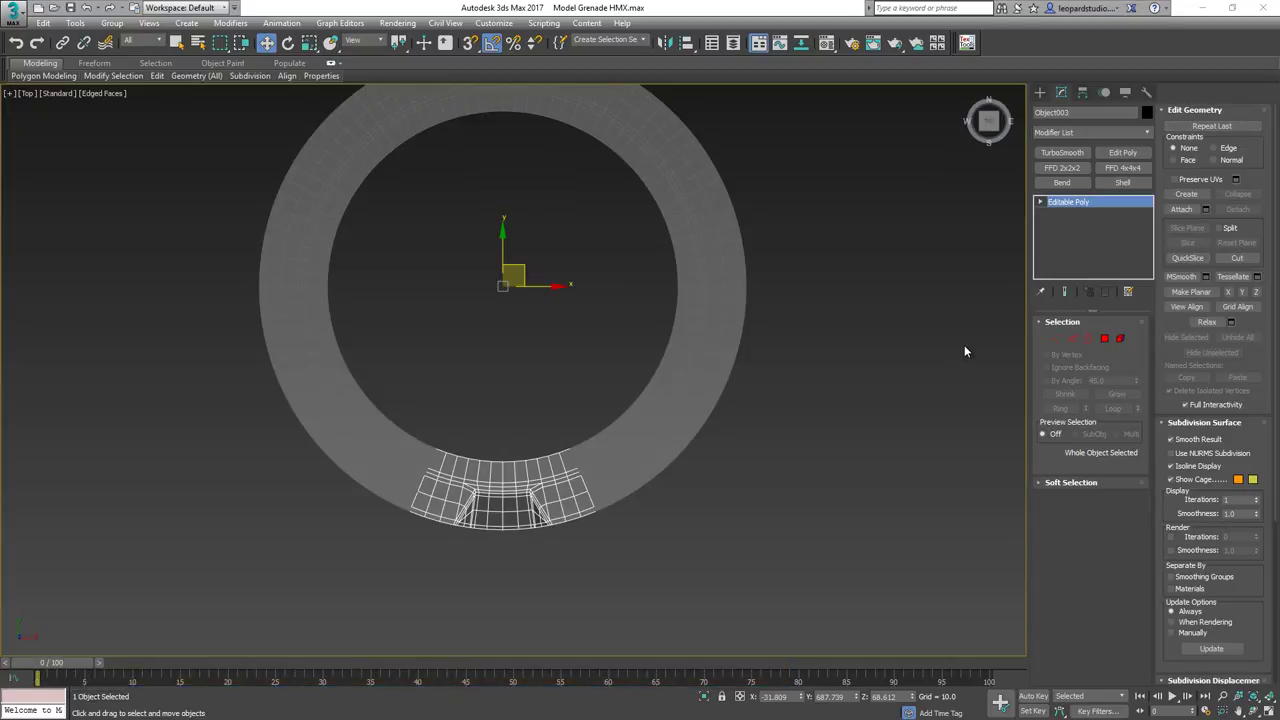
Create copies of the detached notch segment rotated 45 degrees around the ring's centre.
middle_drag(565, 390, 580, 386)
key(r)
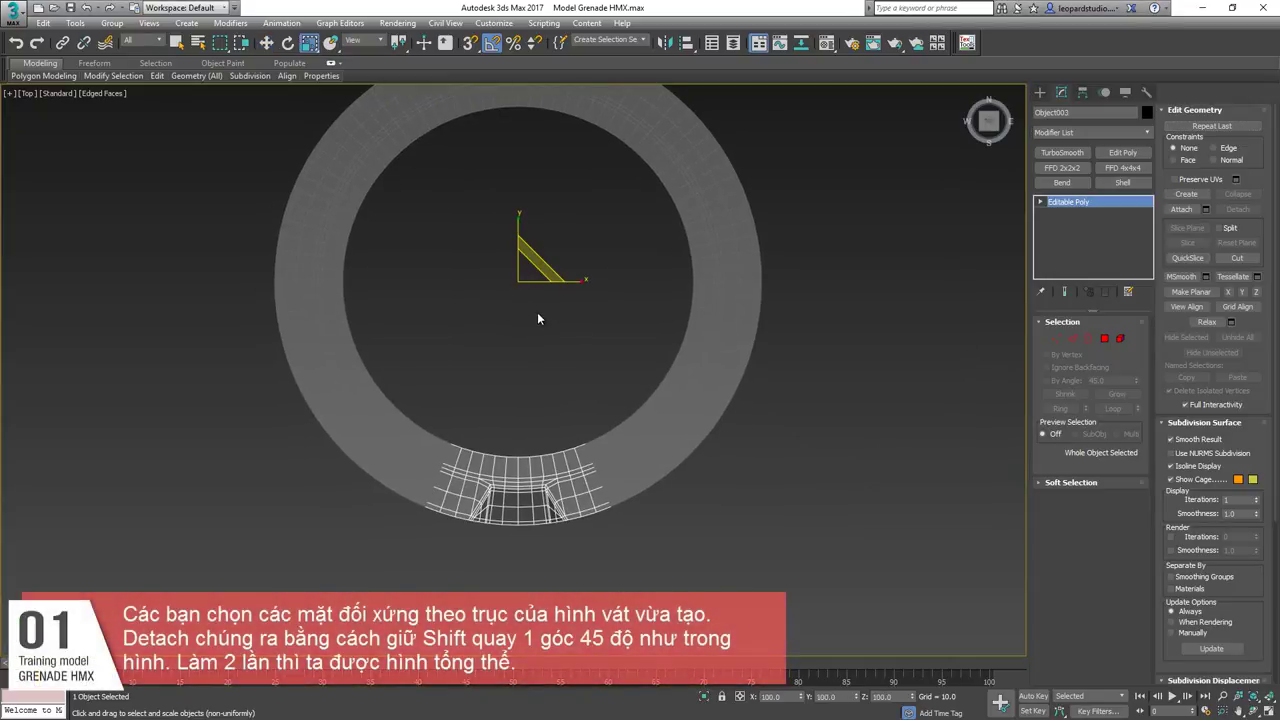
scroll(477, 251, up, 2)
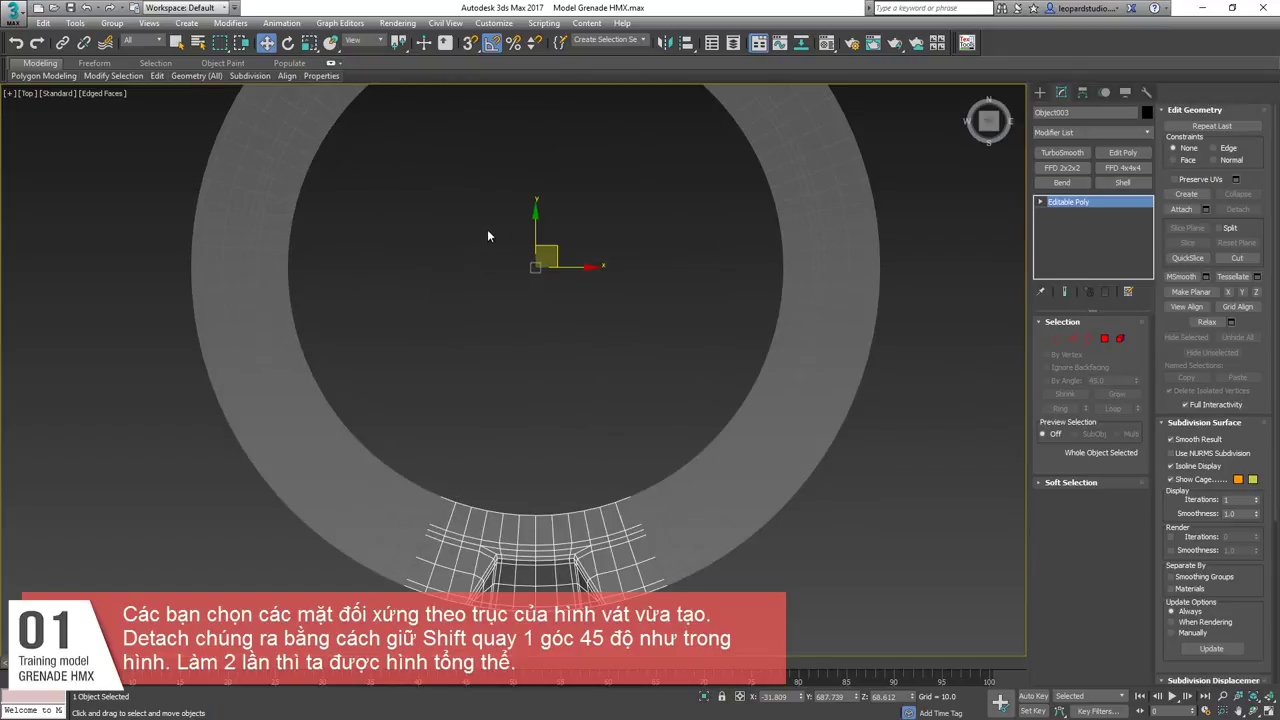
click(288, 42)
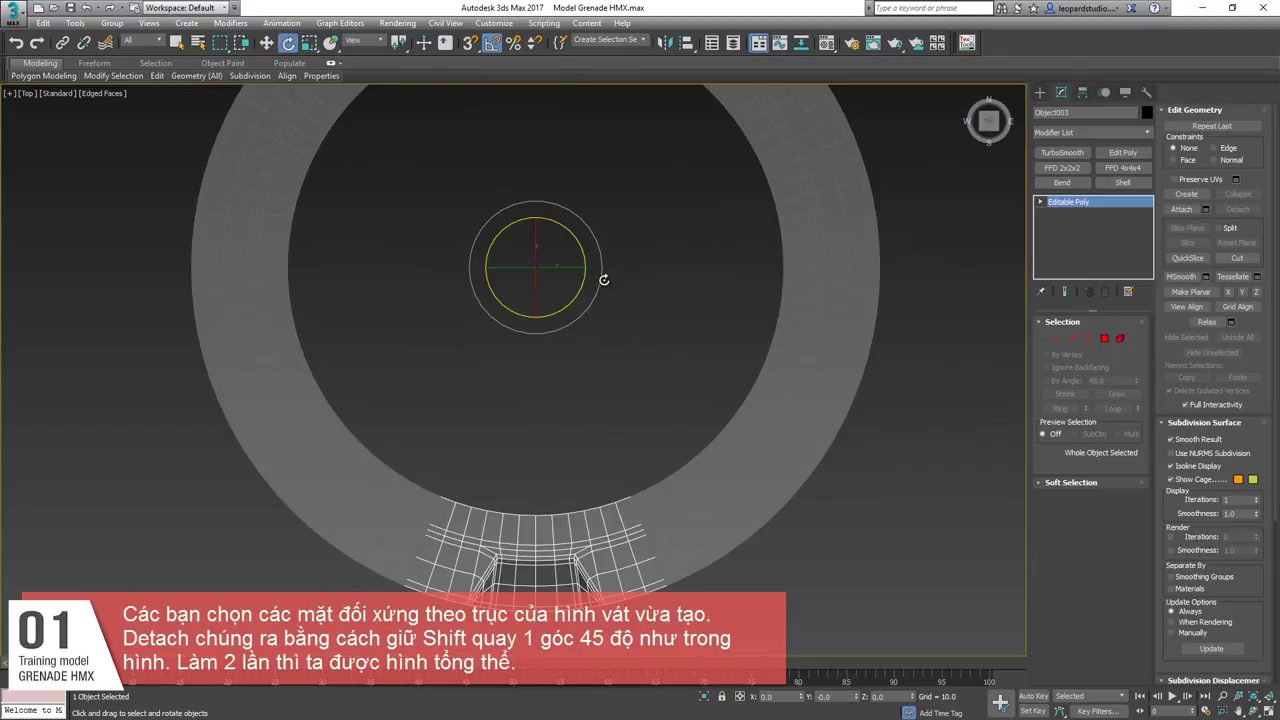
middle_drag(604, 279, 611, 221)
mouse_move(588, 181)
shift+mouse_down()
mouse_move(611, 233)
mouse_move(654, 162)
shift+mouse_up()
click(655, 426)
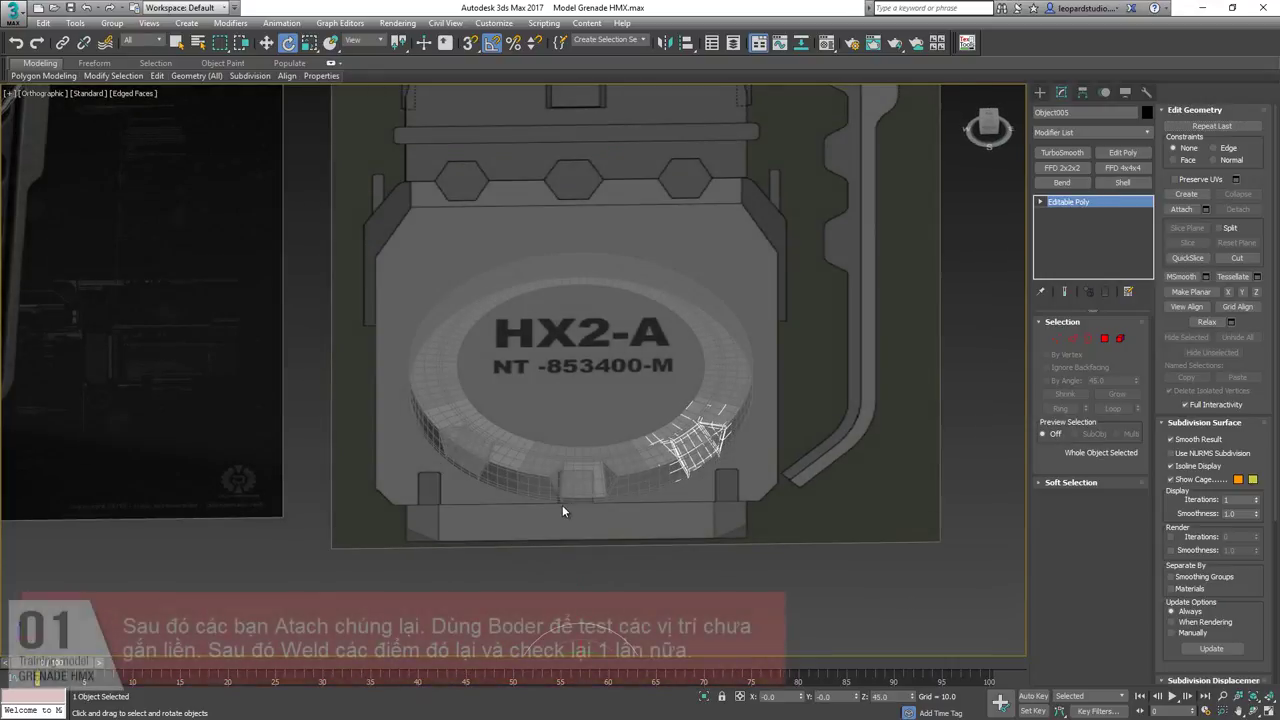
Delete the ring's original front-left section overlapped by the rotated notch copy.
scroll(438, 405, up, 6)
key(2)
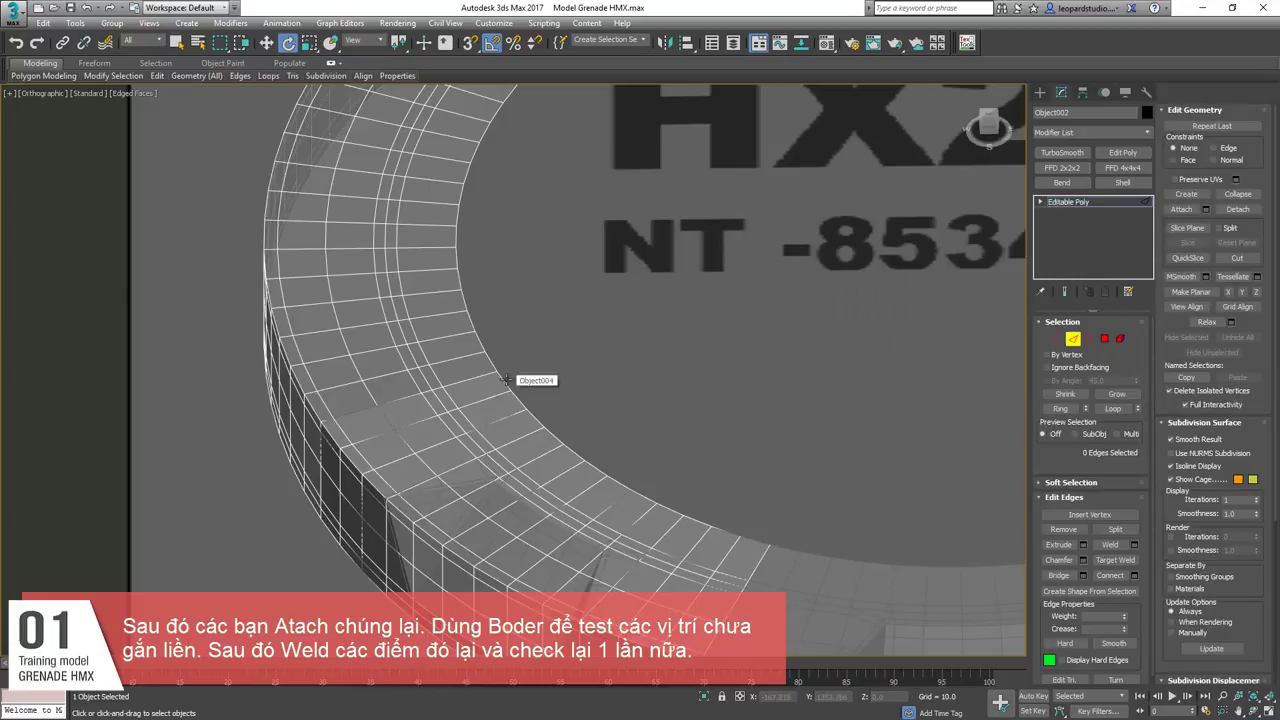
scroll(444, 507, down, 4)
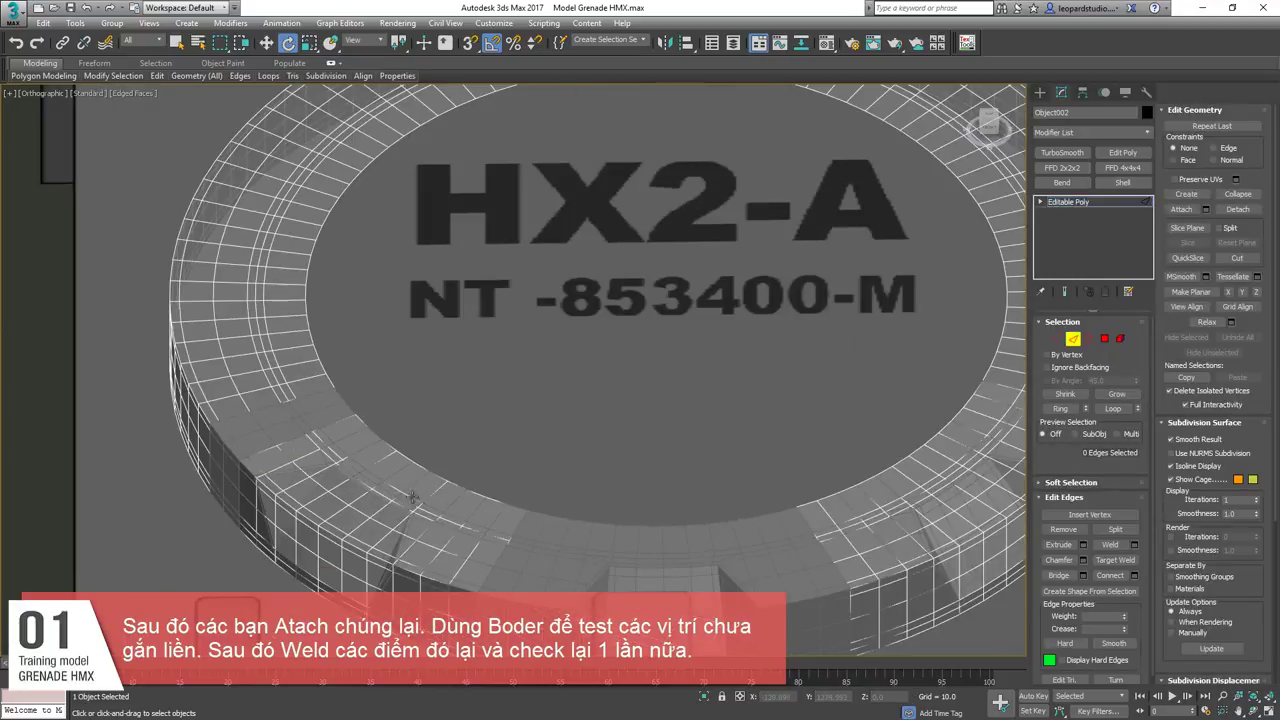
key(5)
click(413, 497)
middle_drag(910, 513, 751, 489)
click(751, 489)
middle_drag(853, 461, 703, 491)
key(2)
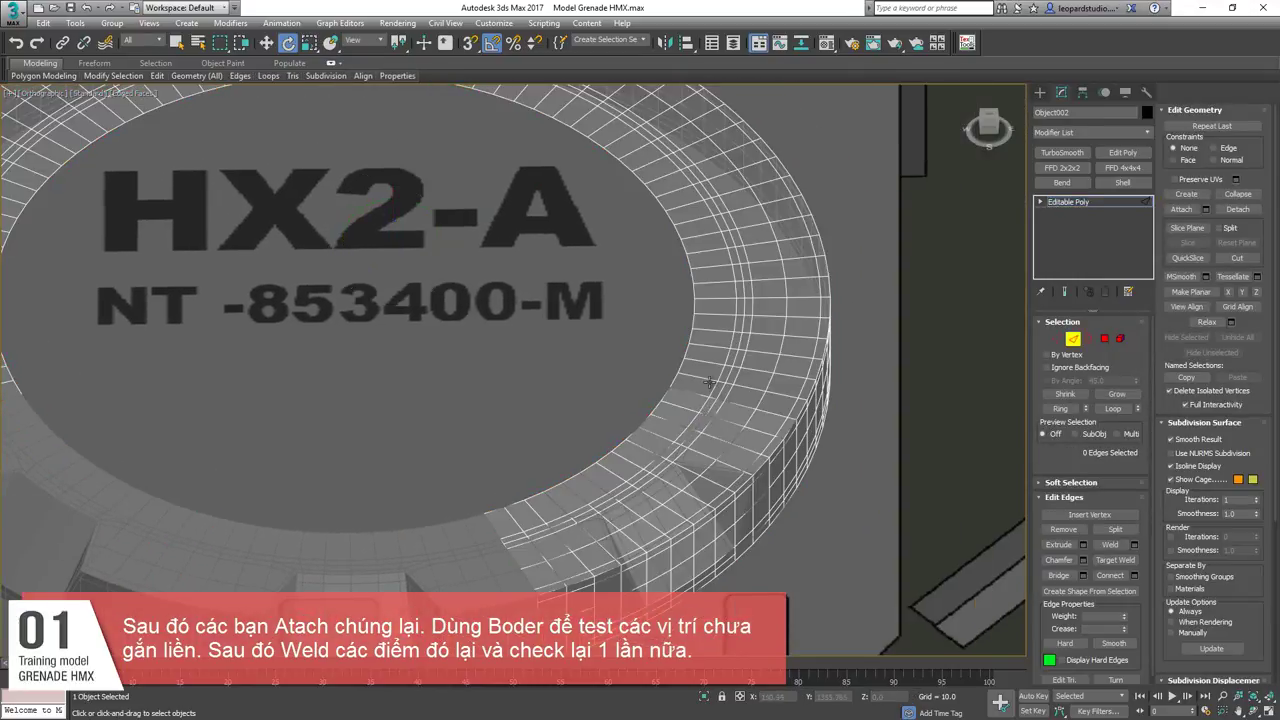
Split the ring along the edge loop bordering the front-right notch copy and delete the overlapped section.
double_click(709, 380)
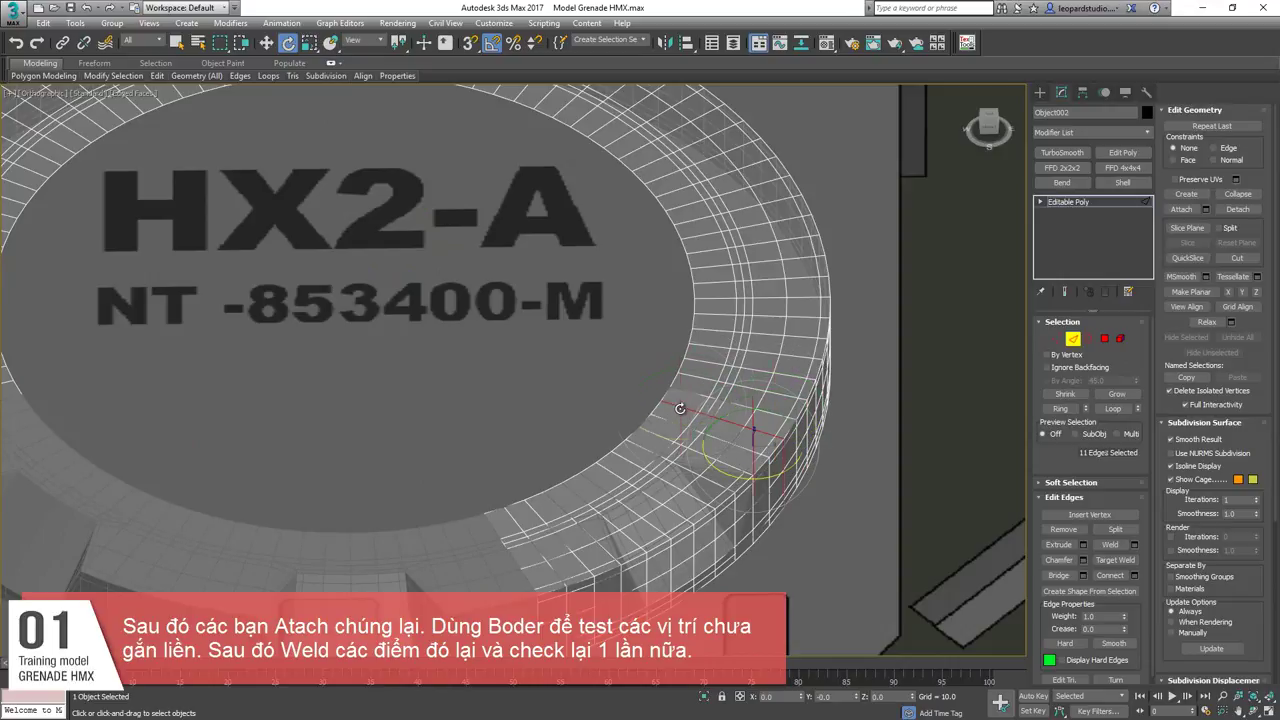
click(672, 452)
key(5)
scroll(680, 462, down, 5)
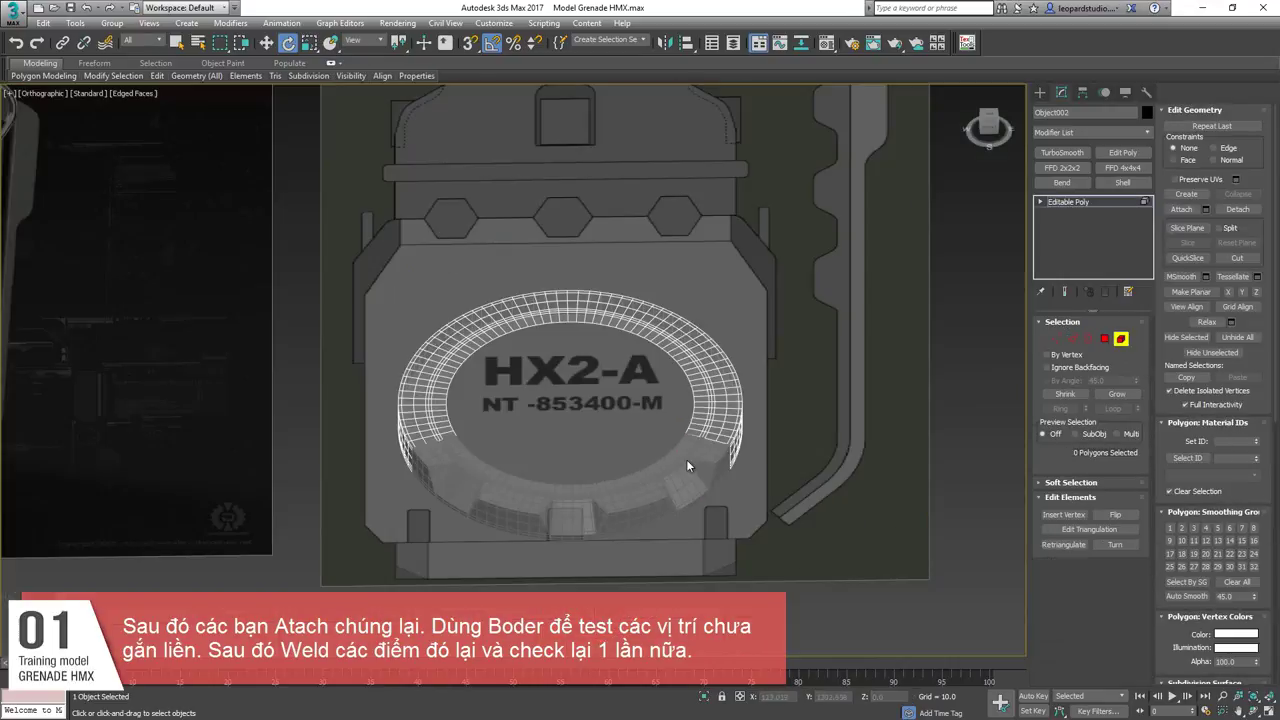
Attach the three front notch segments to the ring.
key(alt+a)
click(701, 465)
click(588, 513)
click(481, 488)
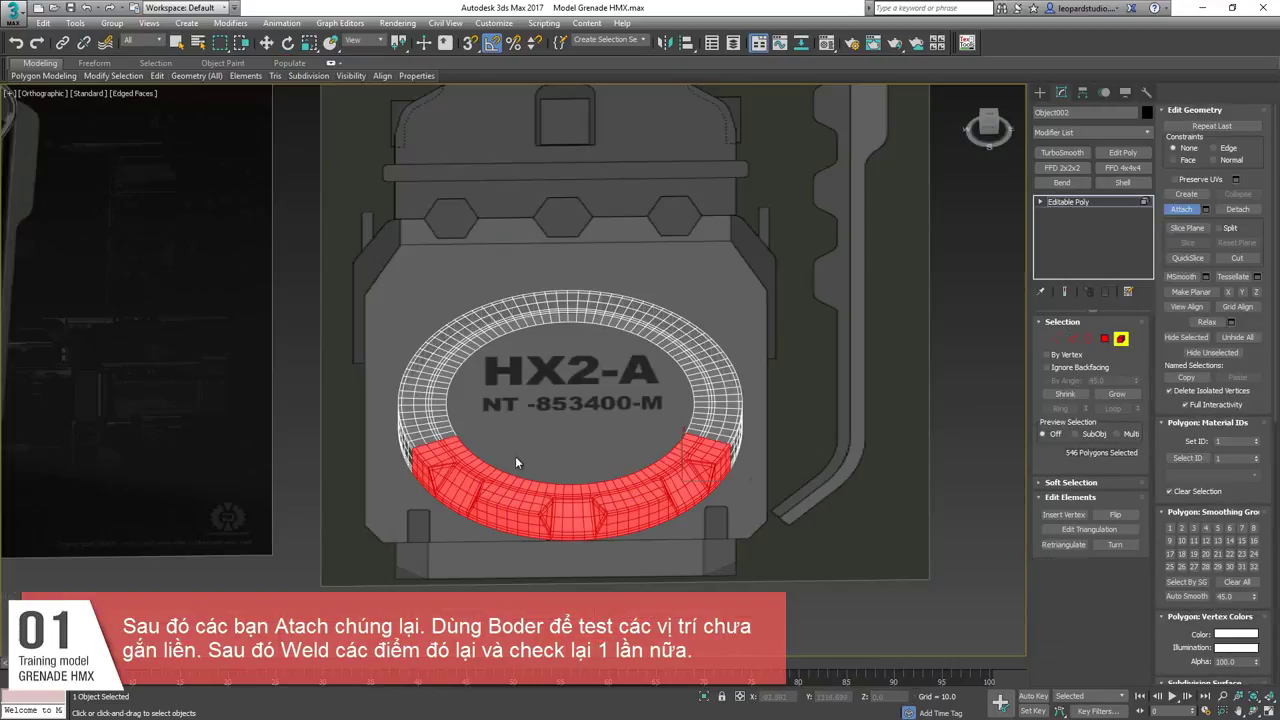
middle_drag(551, 487, 511, 489)
Select all of the ring's open borders, convert the selection to vertices and weld the seams between the segments.
key(3)
key(ctrl+a)
key(alt+x)
middle_drag(588, 456, 656, 419)
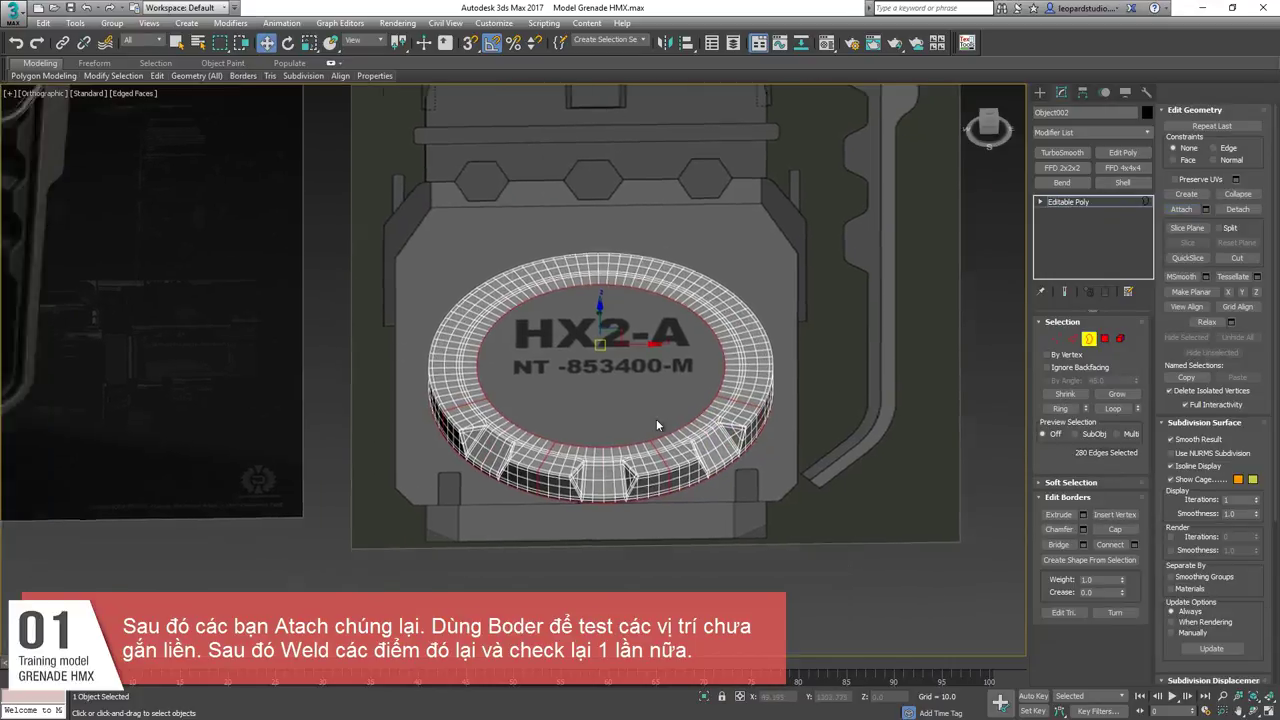
scroll(648, 360, up, 4)
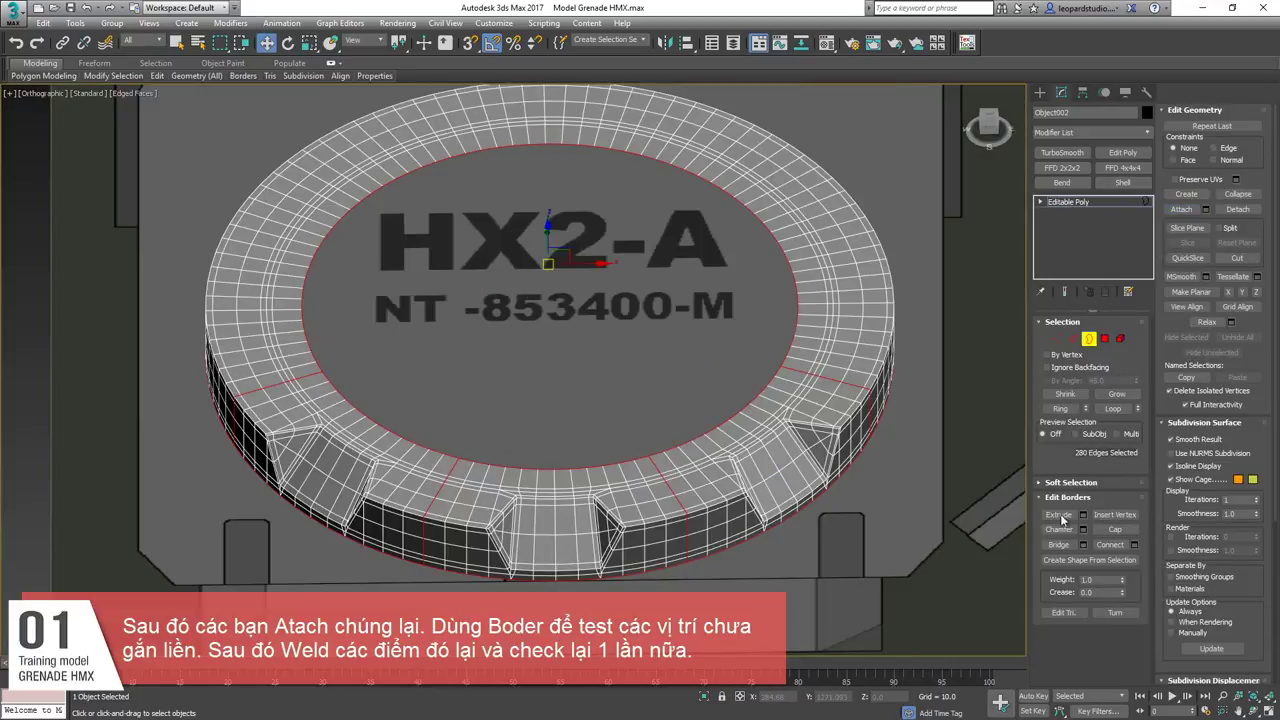
ctrl+click(1058, 340)
key(1)
right_click(574, 402)
click(731, 411)
key(1)
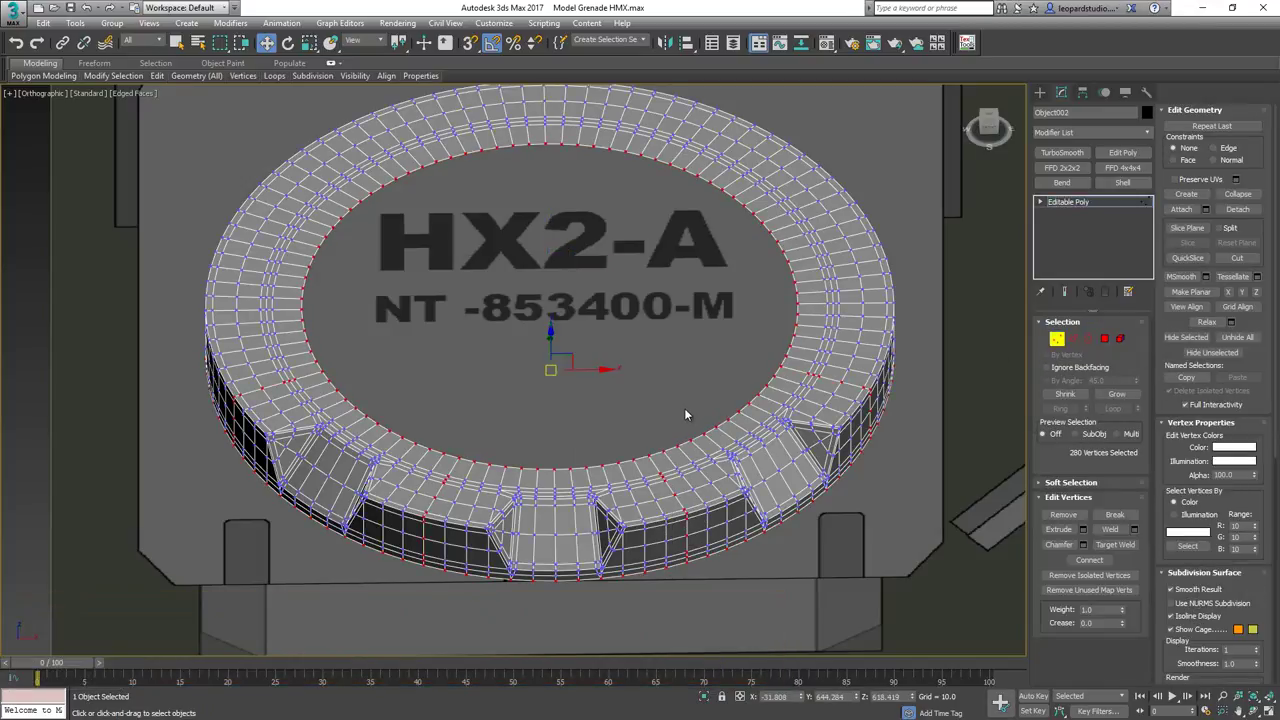
right_click(685, 414)
click(606, 486)
click(522, 427)
Reselect all the ring's borders to check for seams that are still unwelded.
scroll(528, 410, down, 3)
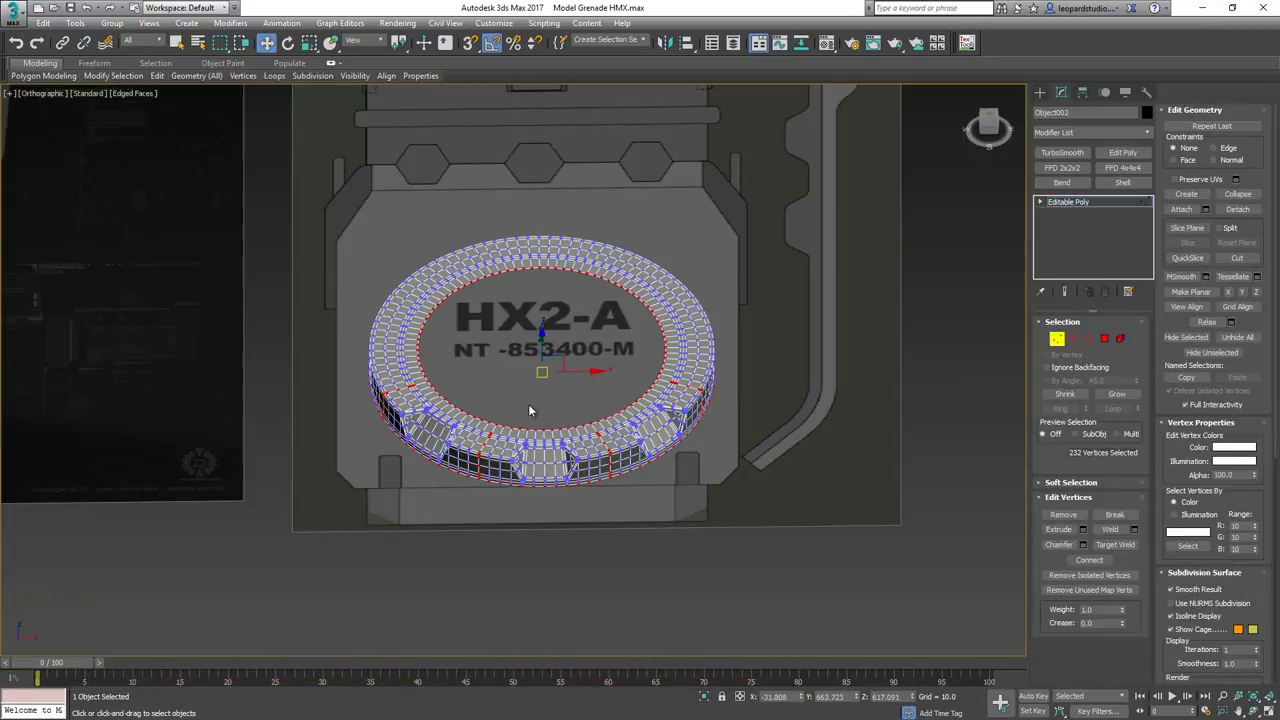
key(3)
drag(314, 571, 833, 218)
mouse_move(665, 440)
alt+middle_down()
mouse_move(612, 510)
mouse_move(720, 440)
mouse_move(665, 425)
alt+middle_up()
scroll(665, 402, up, 3)
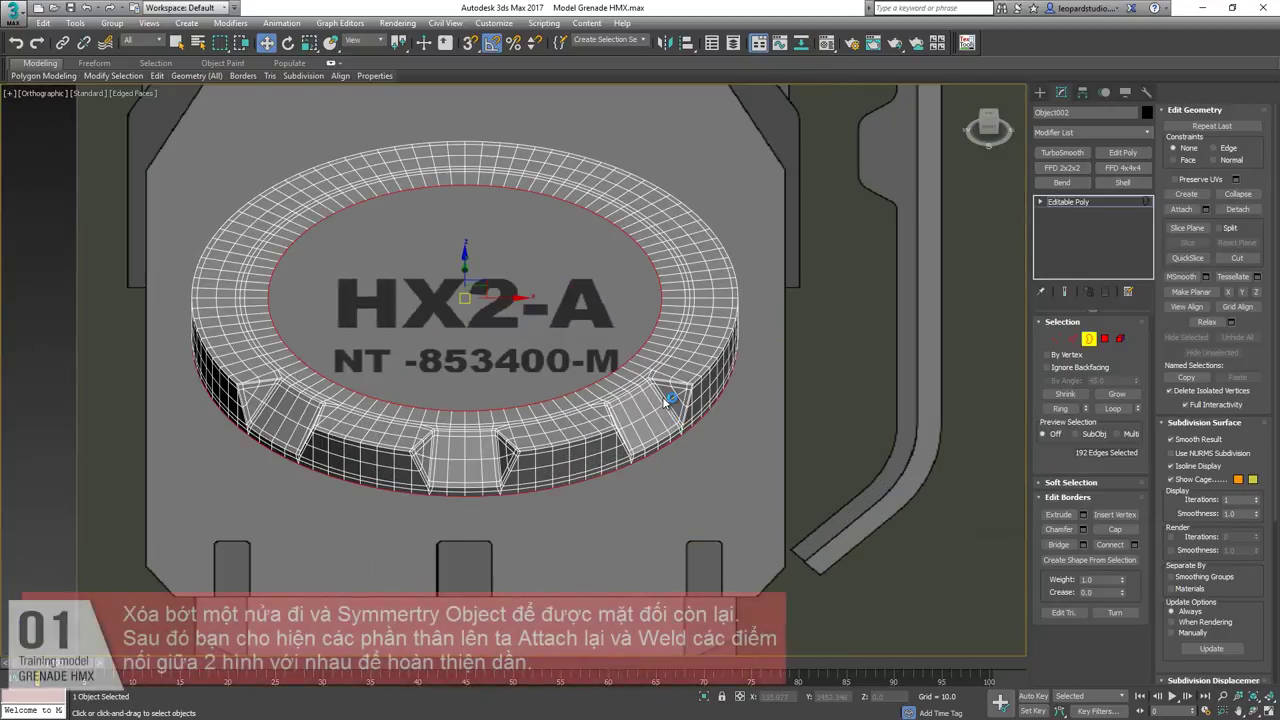
Delete the back half of the ring's vertices in the top view.
key(t)
scroll(576, 364, down, 2)
drag(213, 166, 960, 356)
key(Delete)
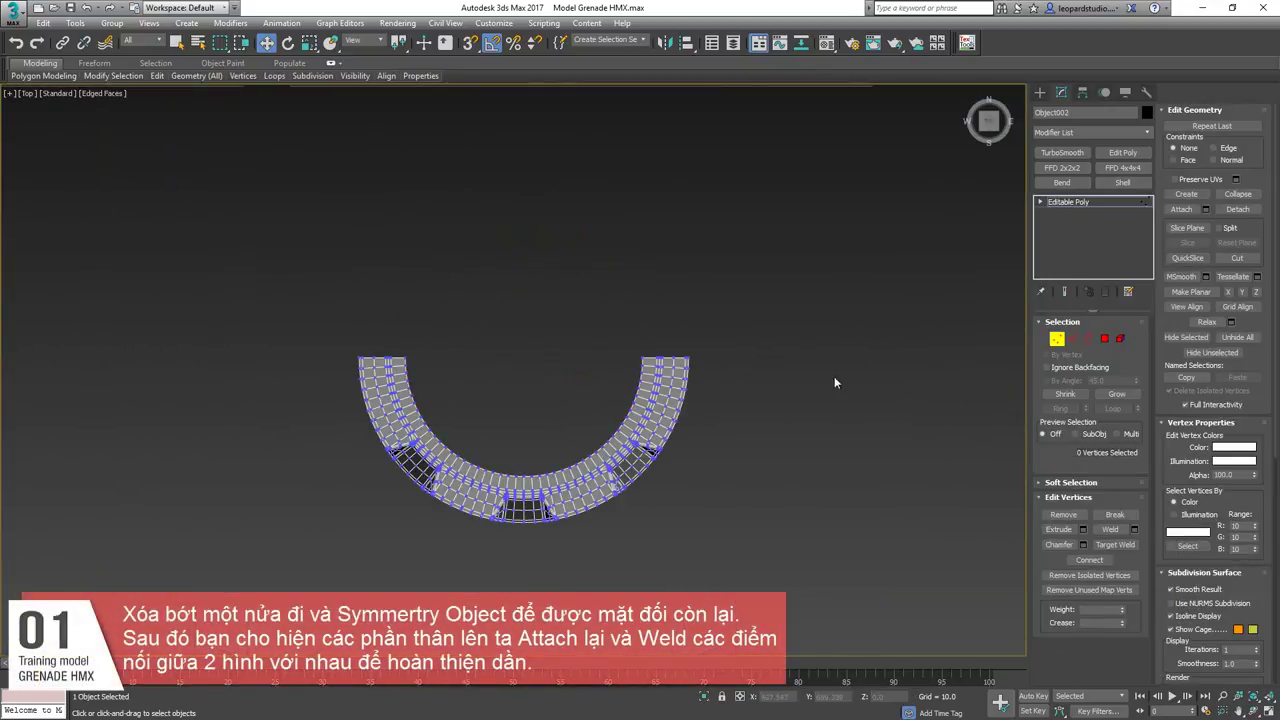
Mirror the half ring with a Symmetry modifier on the Y axis with Flip enabled, centred on its cut edge.
key(2)
click(680, 356)
scroll(655, 365, up, 4)
key(alt+s)
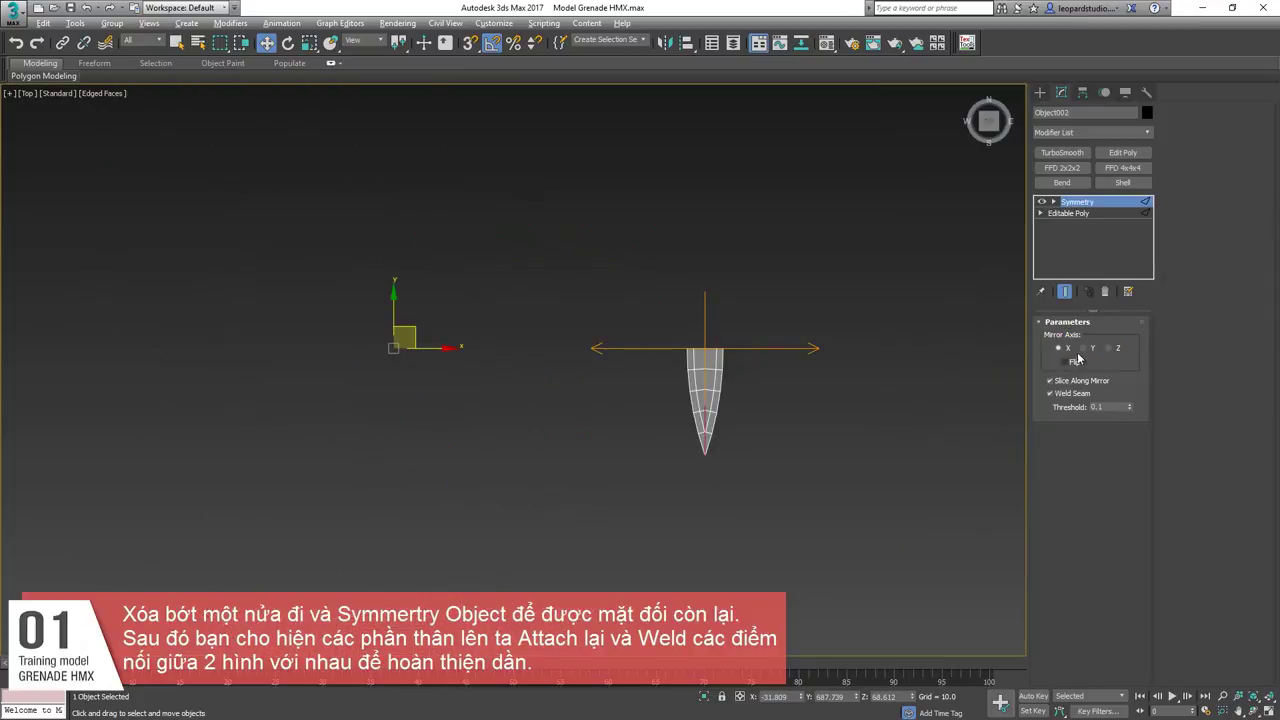
click(1076, 360)
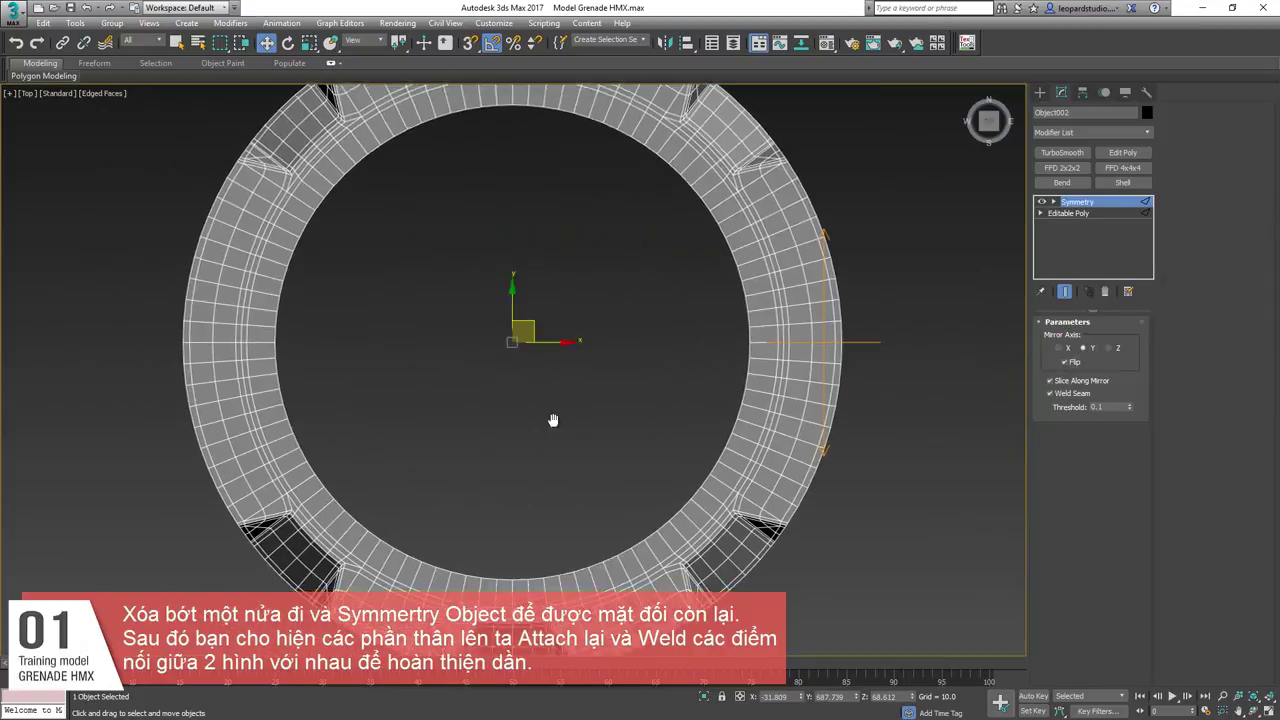
scroll(555, 422, down, 3)
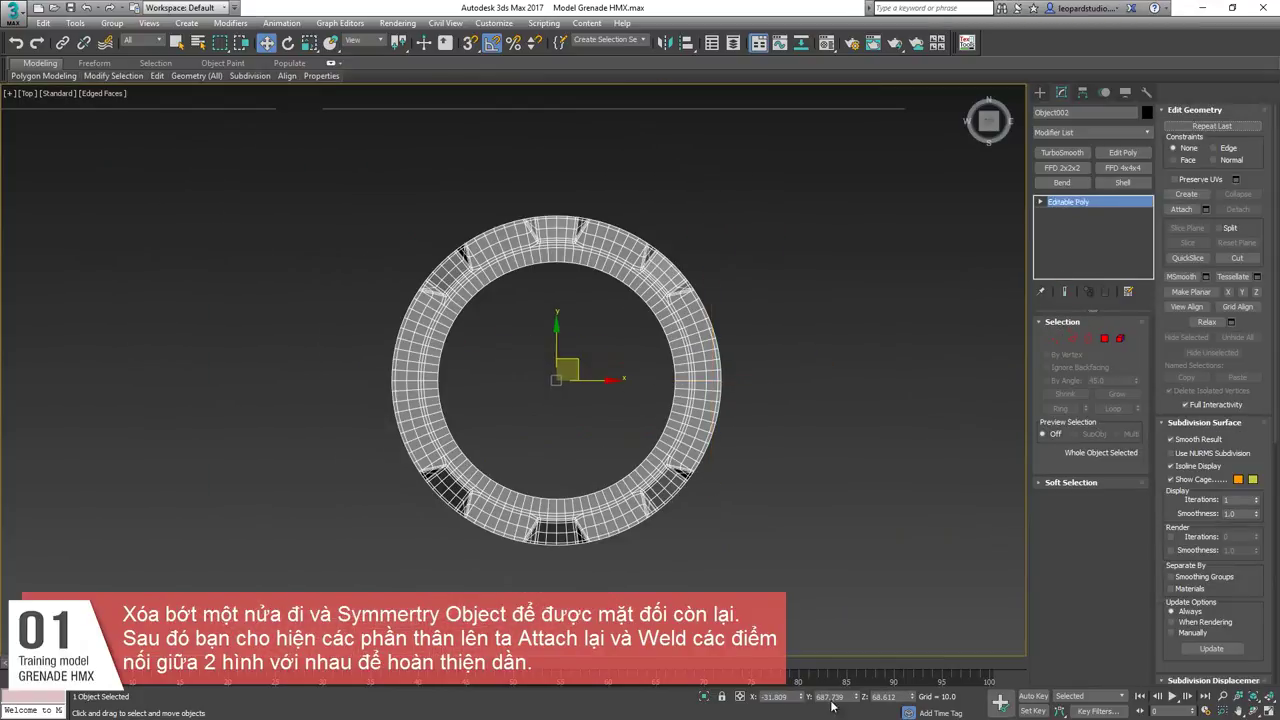
Collapse the mirrored ring to an Editable Poly, unhide all objects and select the grenade body below it.
right_click(765, 437)
click(801, 393)
right_click(793, 374)
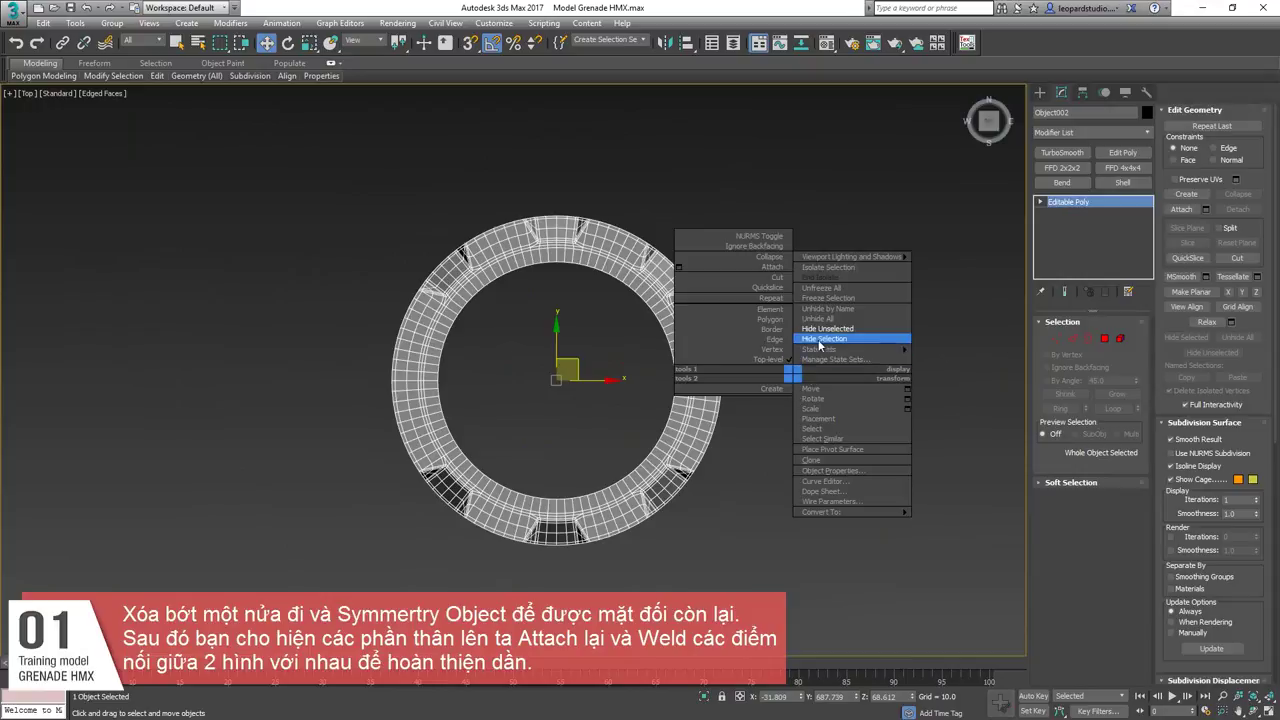
click(820, 319)
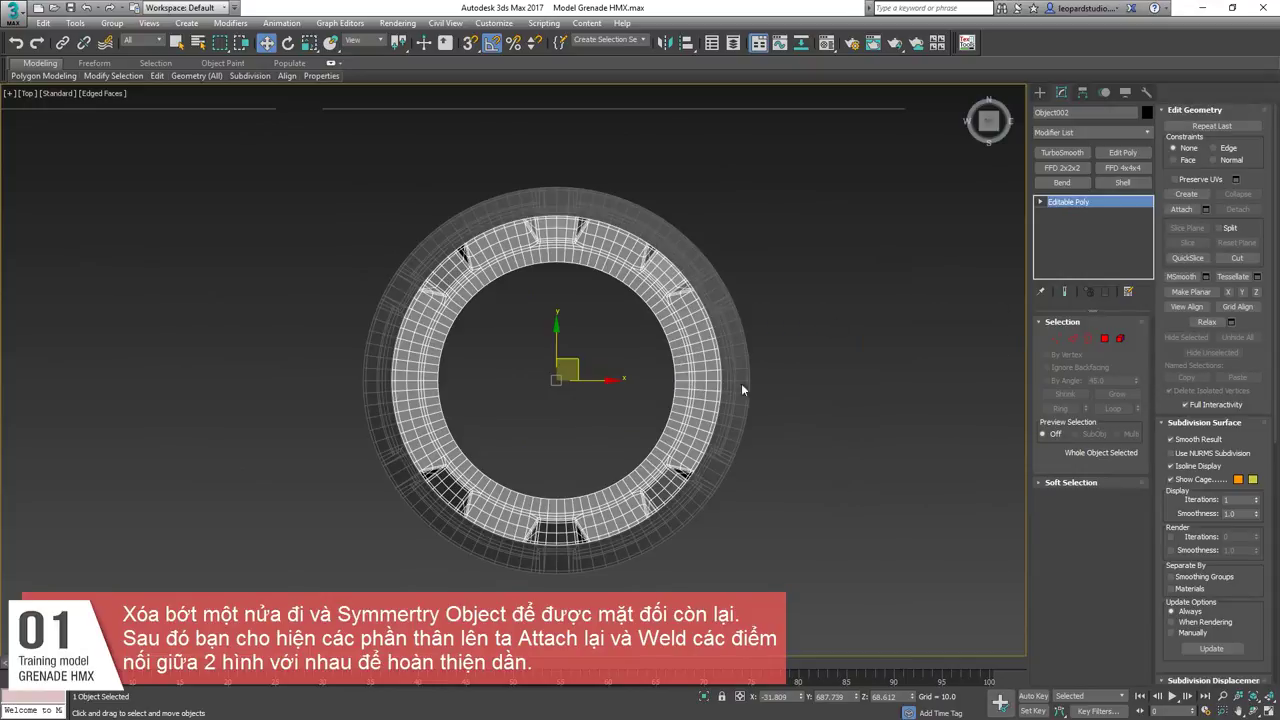
scroll(741, 385, down, 4)
alt+middle_drag(741, 385, 716, 342)
scroll(620, 365, up, 6)
click(555, 337)
scroll(668, 334, up, 6)
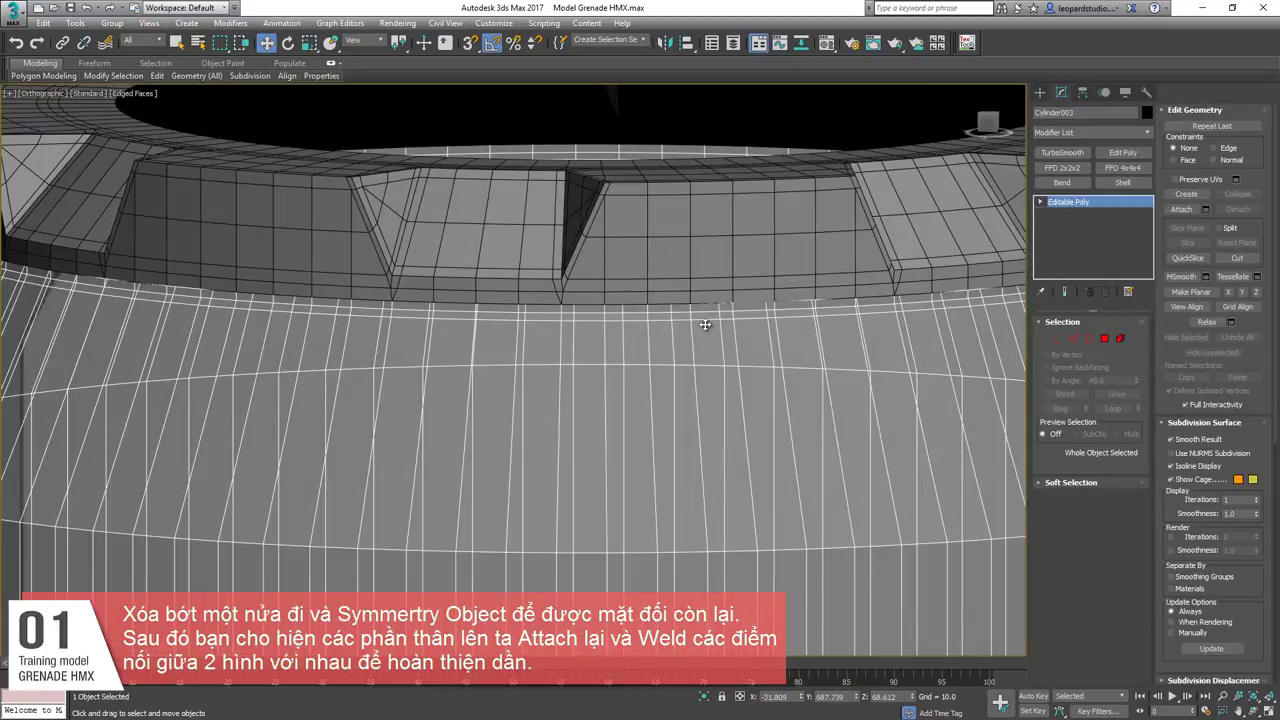
Examine how the body's upper rim meets the underside of the notched ring from several angles.
key(alt+a)
scroll(728, 306, down, 10)
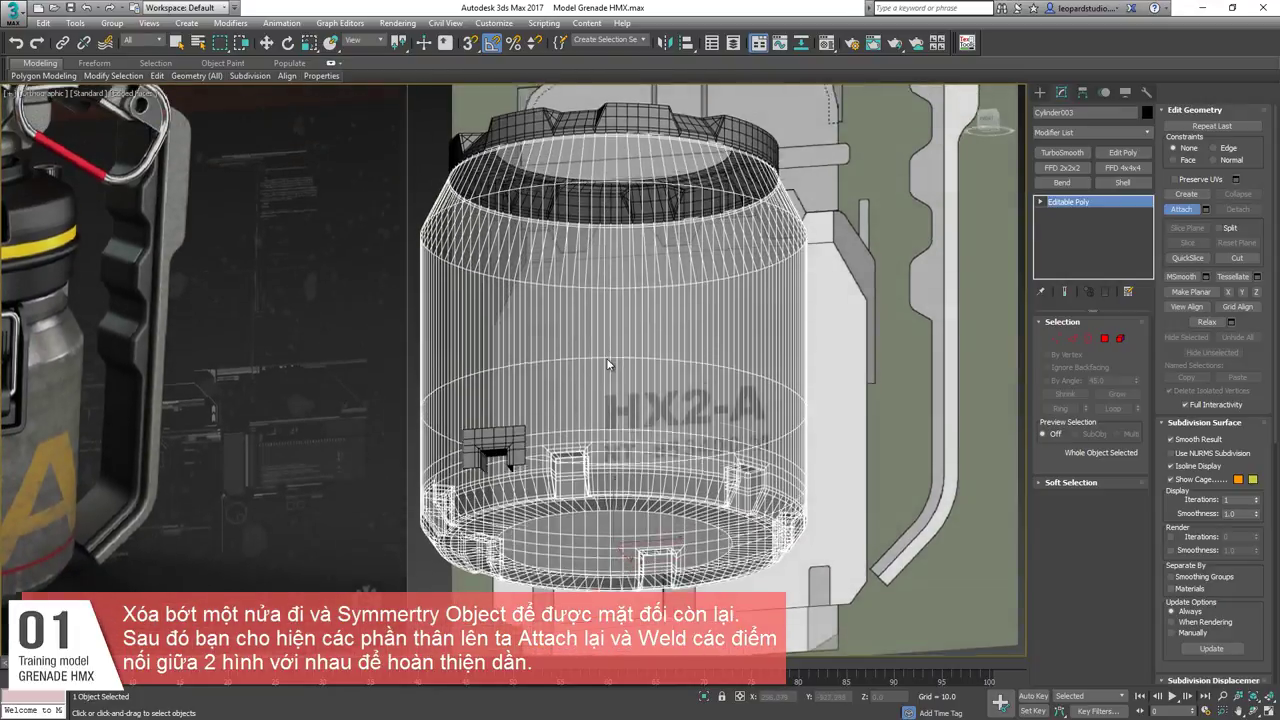
alt+middle_drag(608, 363, 601, 334)
scroll(601, 334, up, 3)
scroll(588, 271, up, 4)
middle_drag(588, 271, 592, 463)
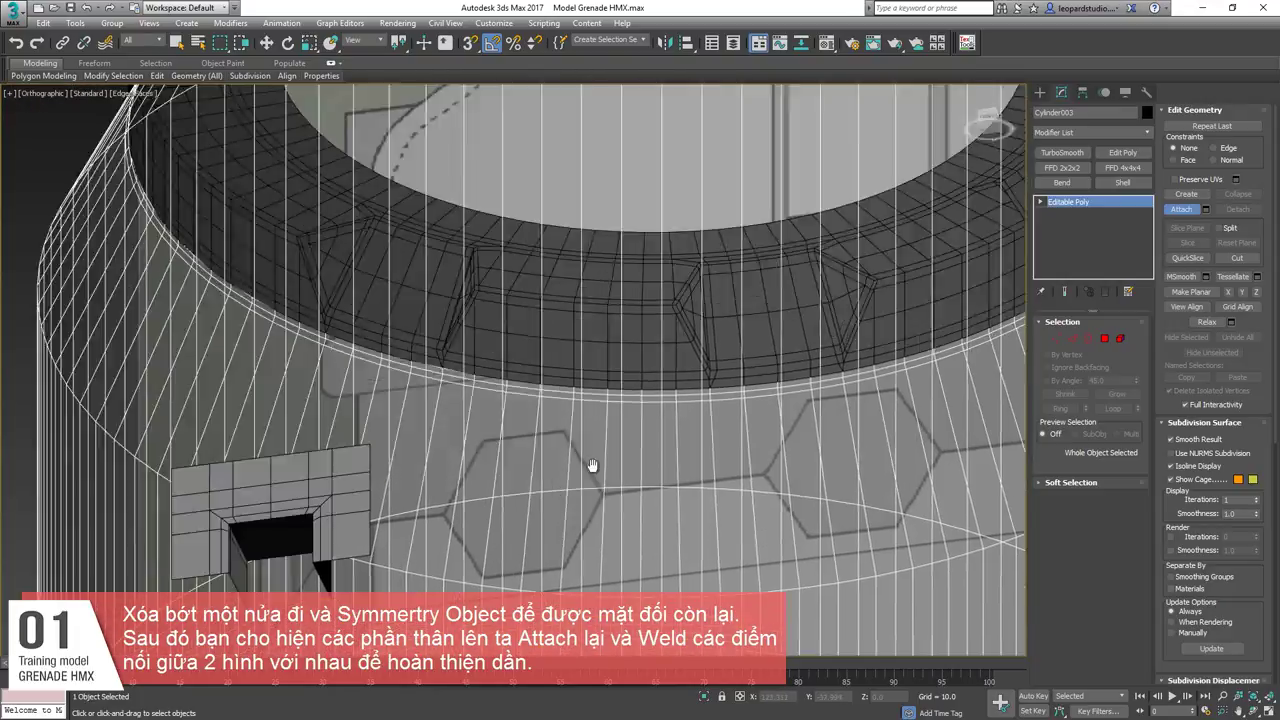
scroll(592, 463, down, 4)
scroll(666, 171, up, 4)
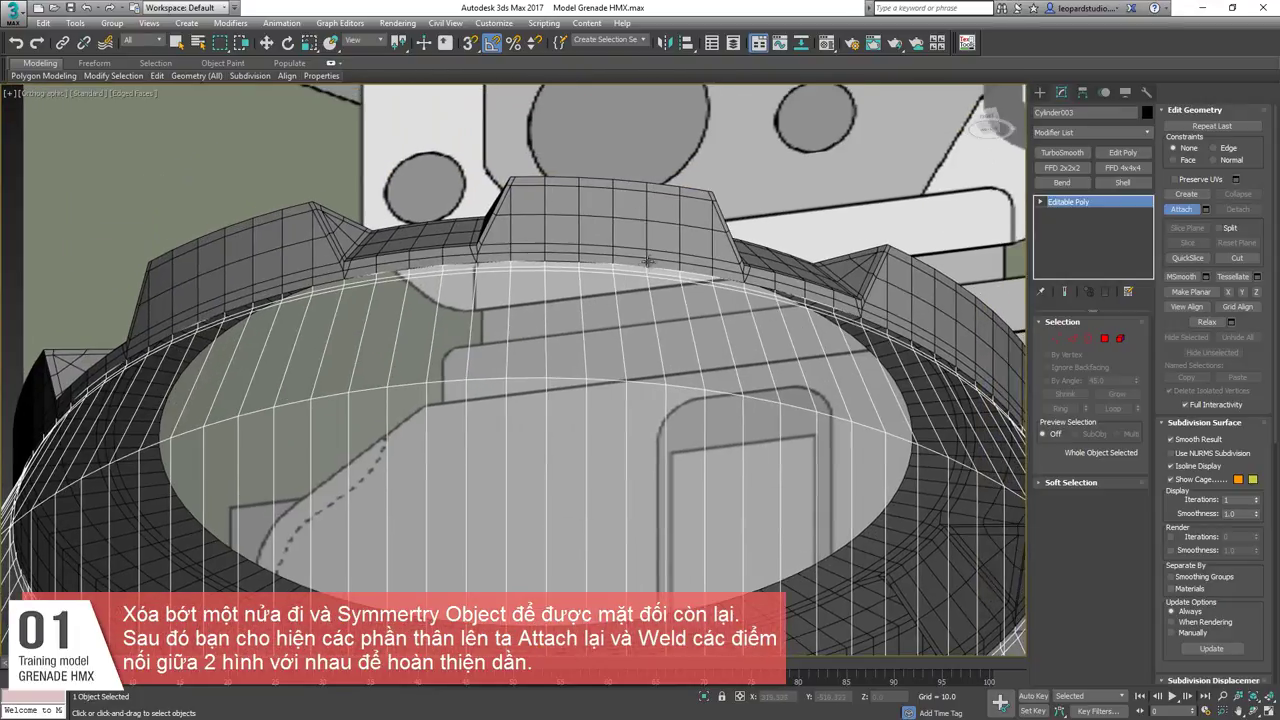
key(w)
right_click(639, 235)
click(500, 306)
scroll(549, 300, down, 7)
alt+middle_drag(549, 300, 600, 393)
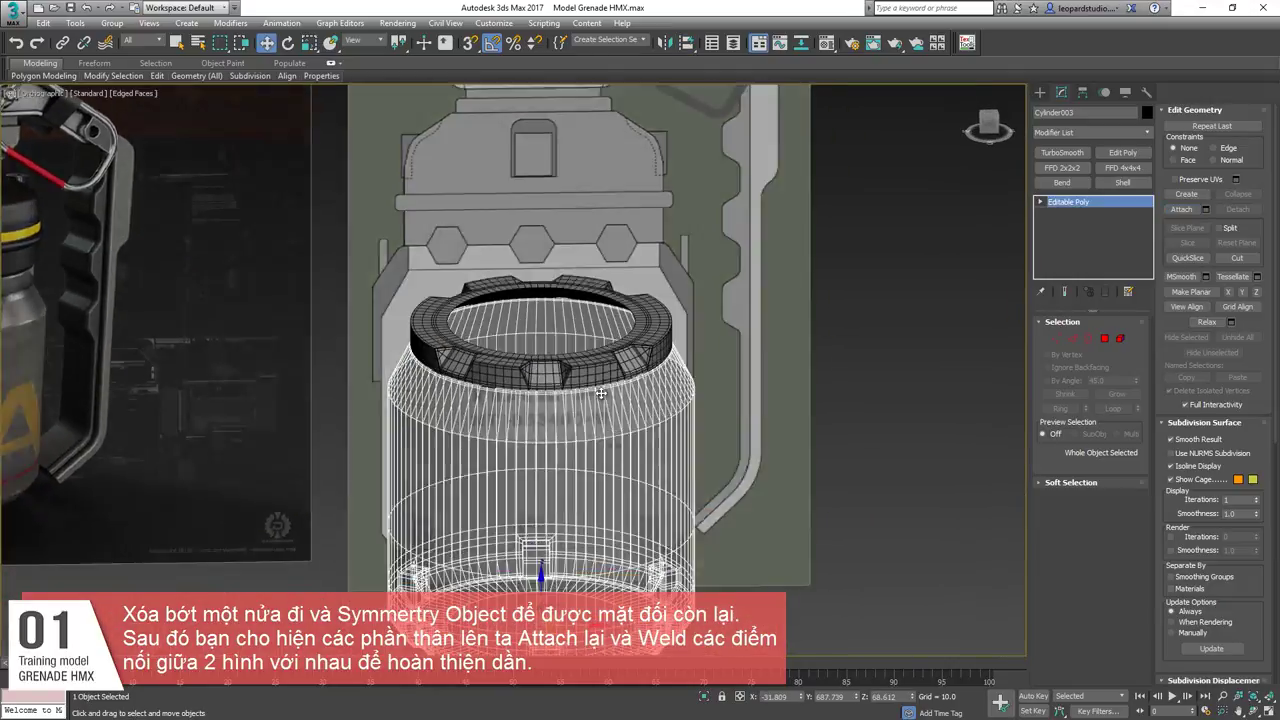
Attach the notched ring to the grenade body and turn off see-through display.
scroll(600, 393, up, 3)
key(alt+a)
click(591, 377)
key(alt+x)
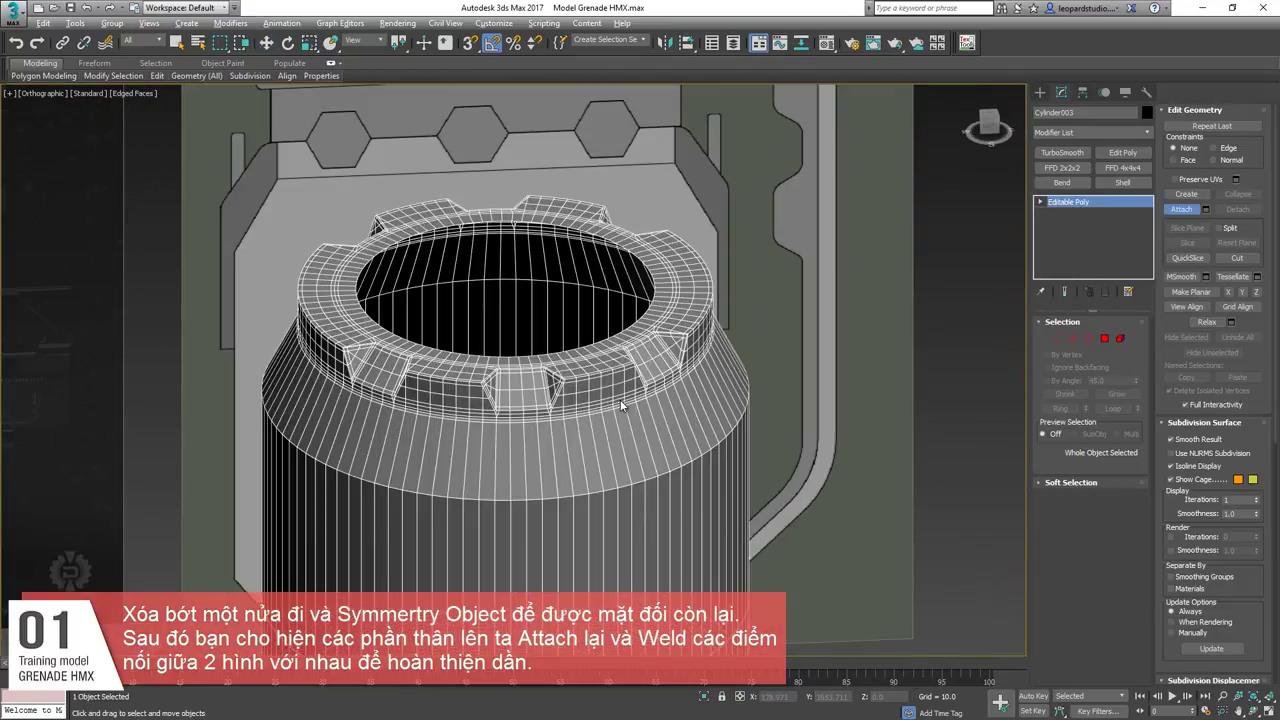
Check the combined mesh's open borders and select only those along the seam between the ring and the body.
key(3)
key(ctrl+a)
scroll(619, 397, down, 4)
alt+middle_drag(771, 443, 784, 405)
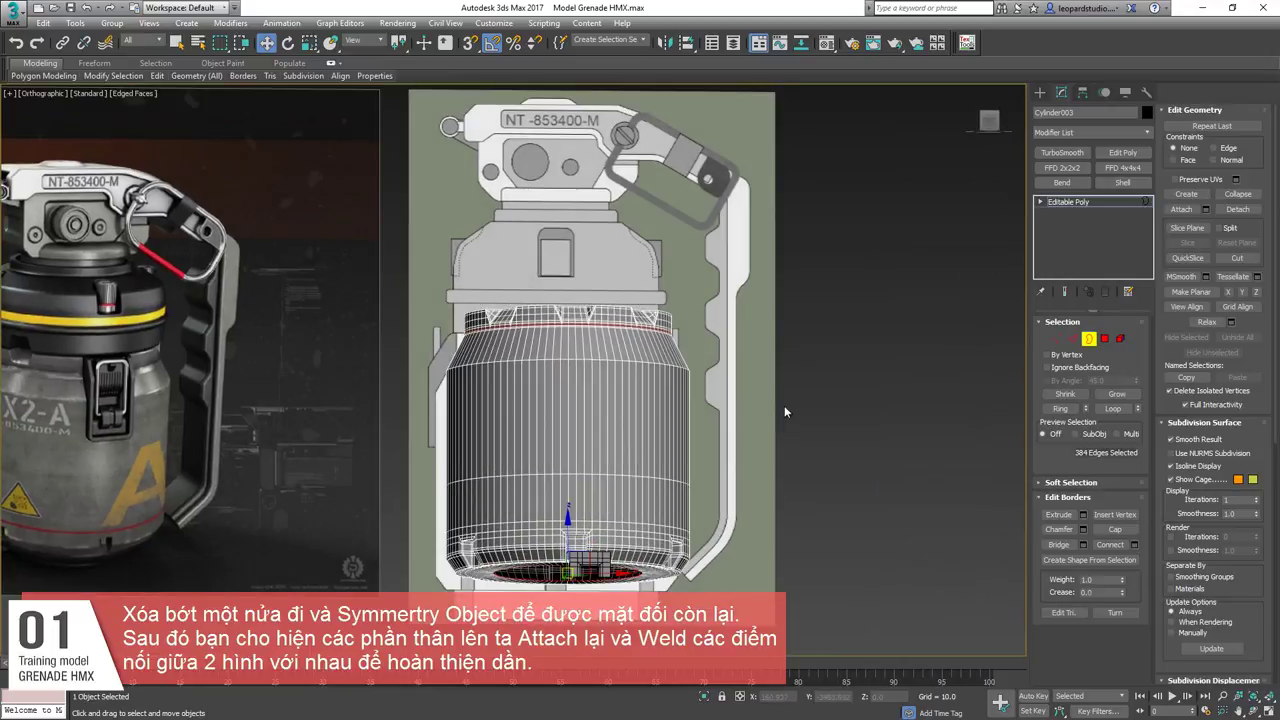
scroll(540, 325, up, 5)
drag(606, 218, 504, 434)
alt+middle_drag(590, 370, 614, 395)
scroll(614, 395, up, 2)
scroll(614, 395, up, 4)
click(663, 356)
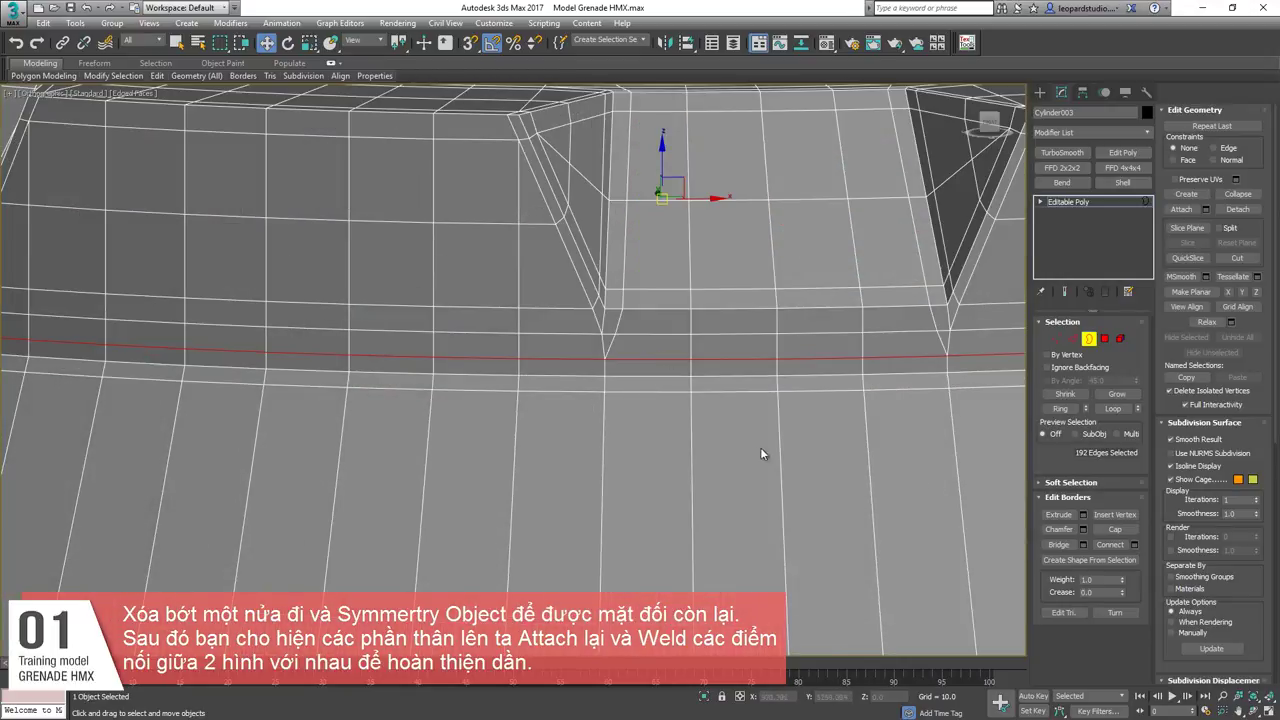
Weld the vertices along the ring-to-body seam and return to border selection to check the joint.
click(1057, 338)
right_click(848, 323)
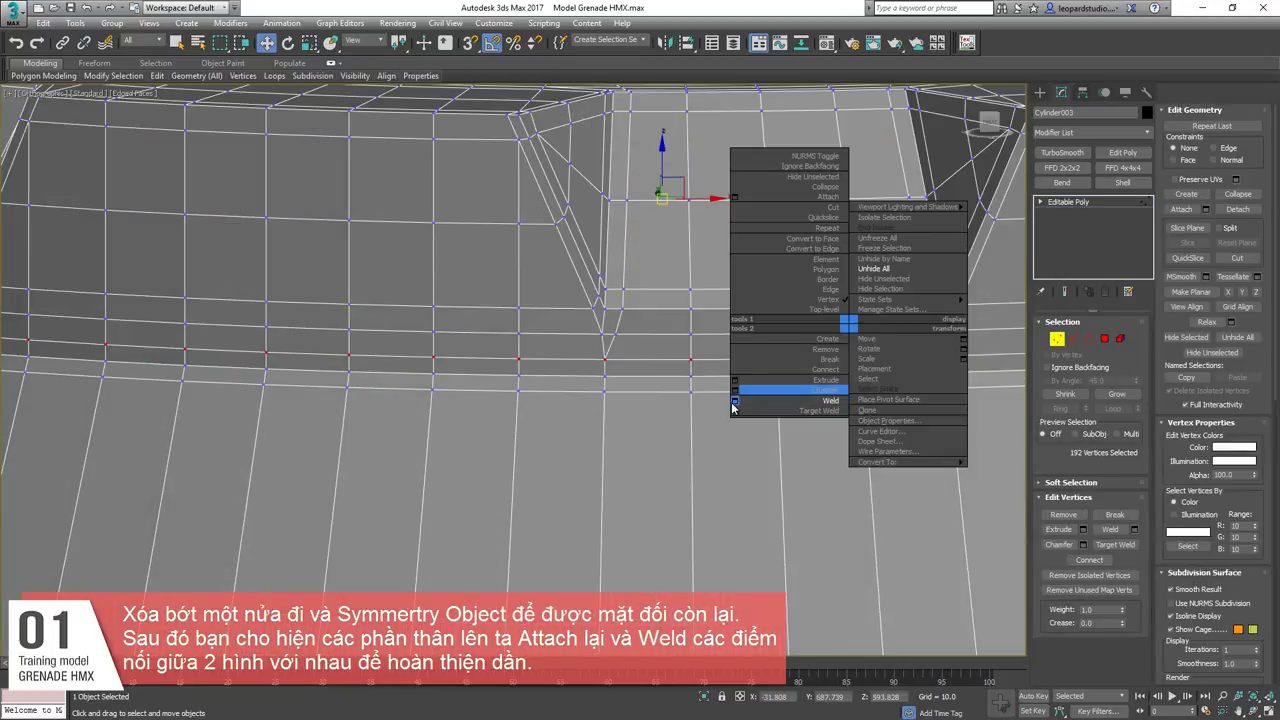
click(736, 401)
click(520, 423)
scroll(520, 420, down, 8)
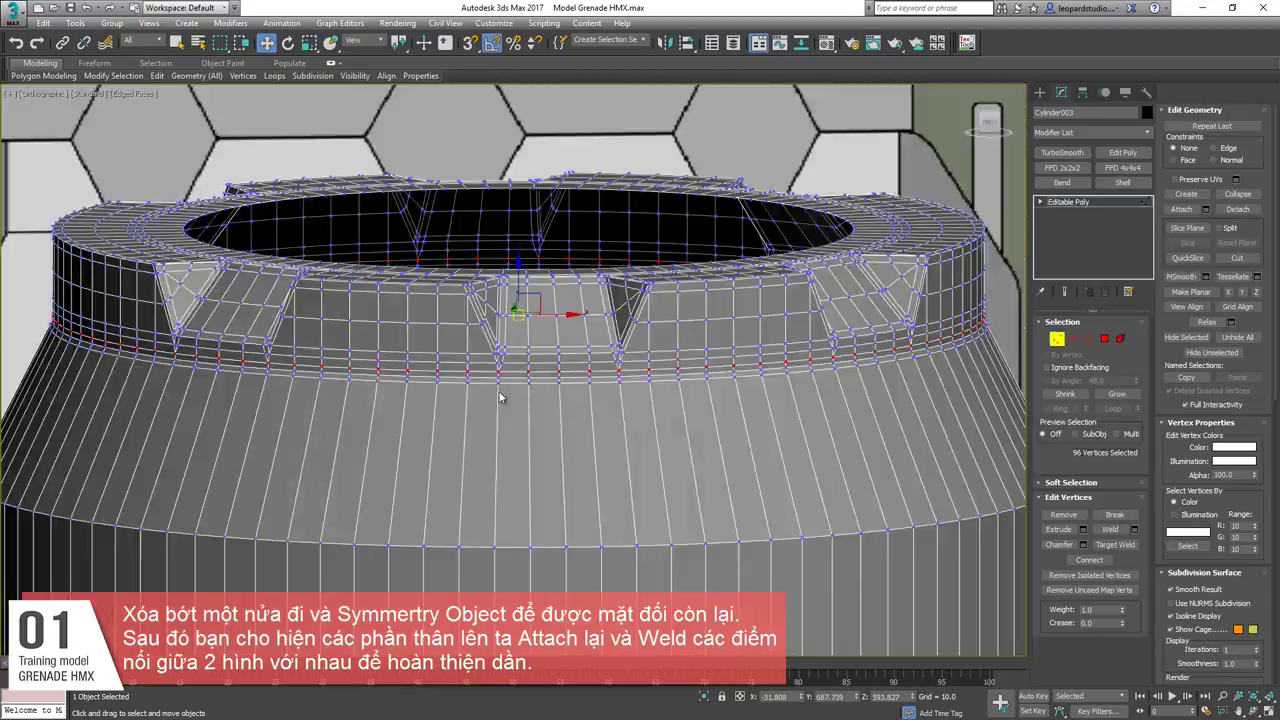
key(3)
alt+middle_drag(718, 491, 600, 430)
Extrude the edge loop around the body's shoulder with height 0 and width about 11.5 to add supporting loops.
key(f)
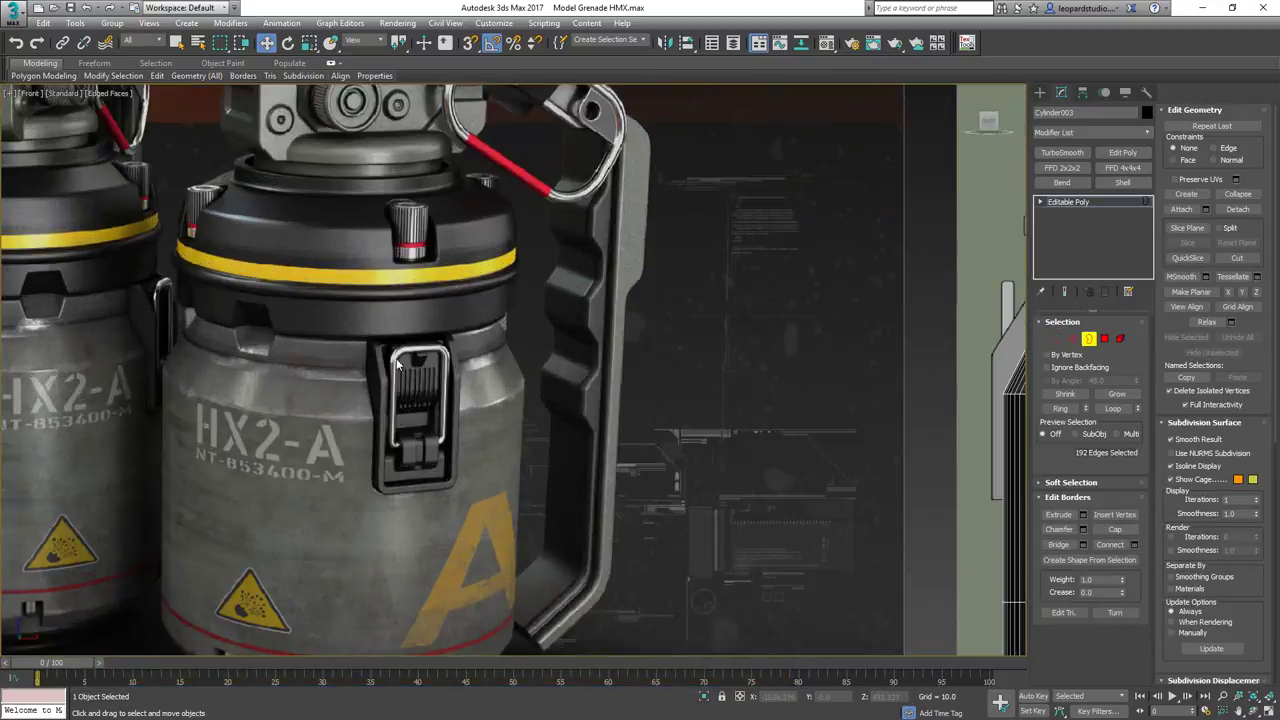
scroll(551, 441, down, 8)
scroll(727, 426, up, 10)
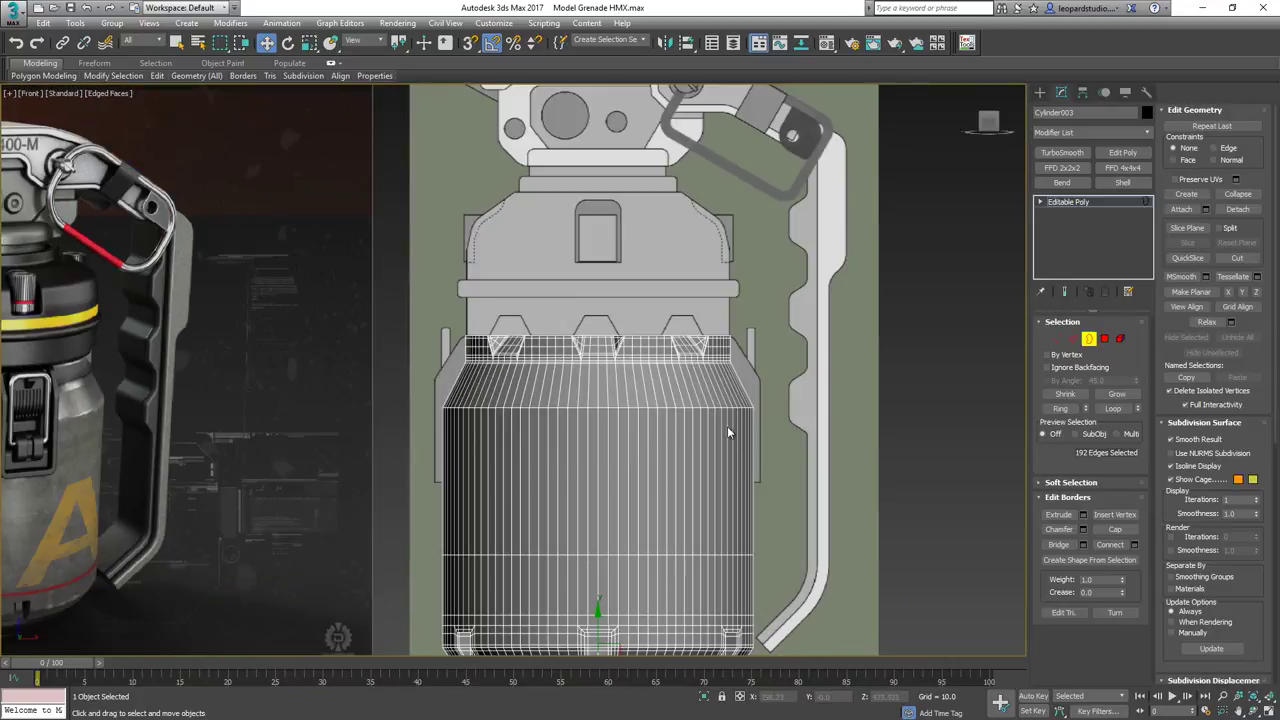
key(2)
double_click(638, 405)
right_click(595, 404)
click(510, 455)
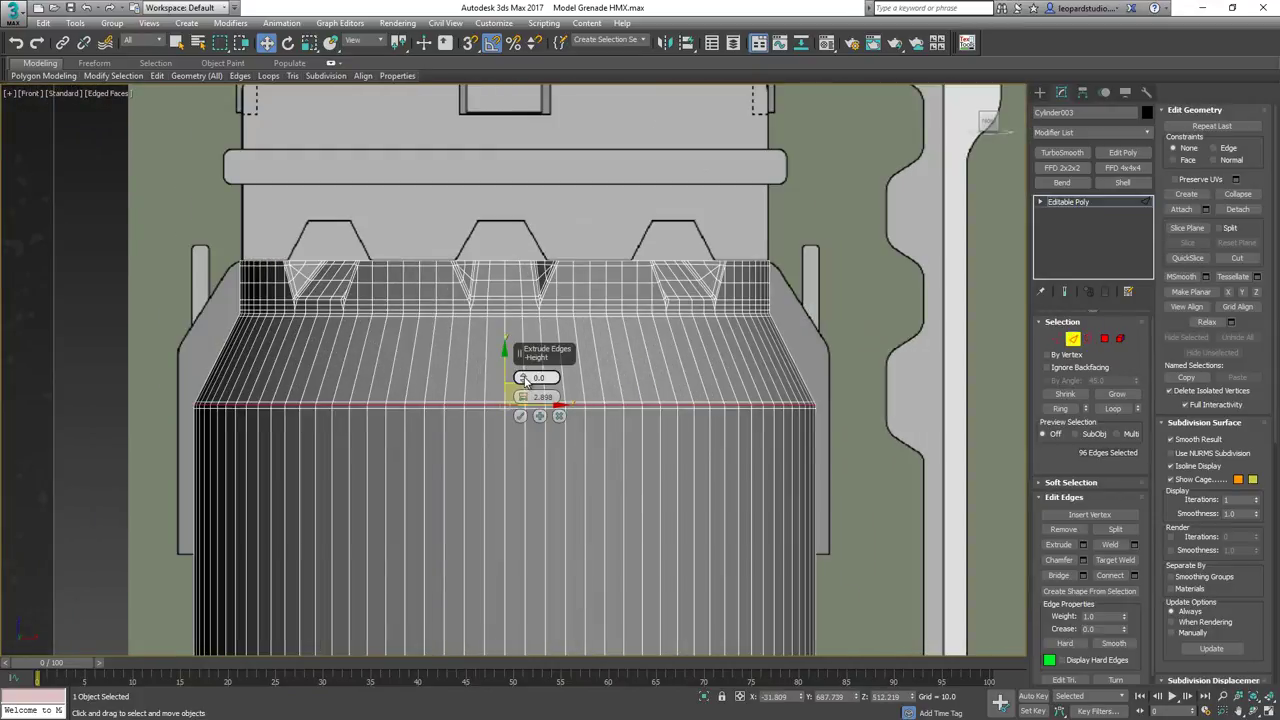
mouse_move(523, 378)
mouse_down()
mouse_move(523, 367)
mouse_move(524, 383)
mouse_up()
right_click(523, 378)
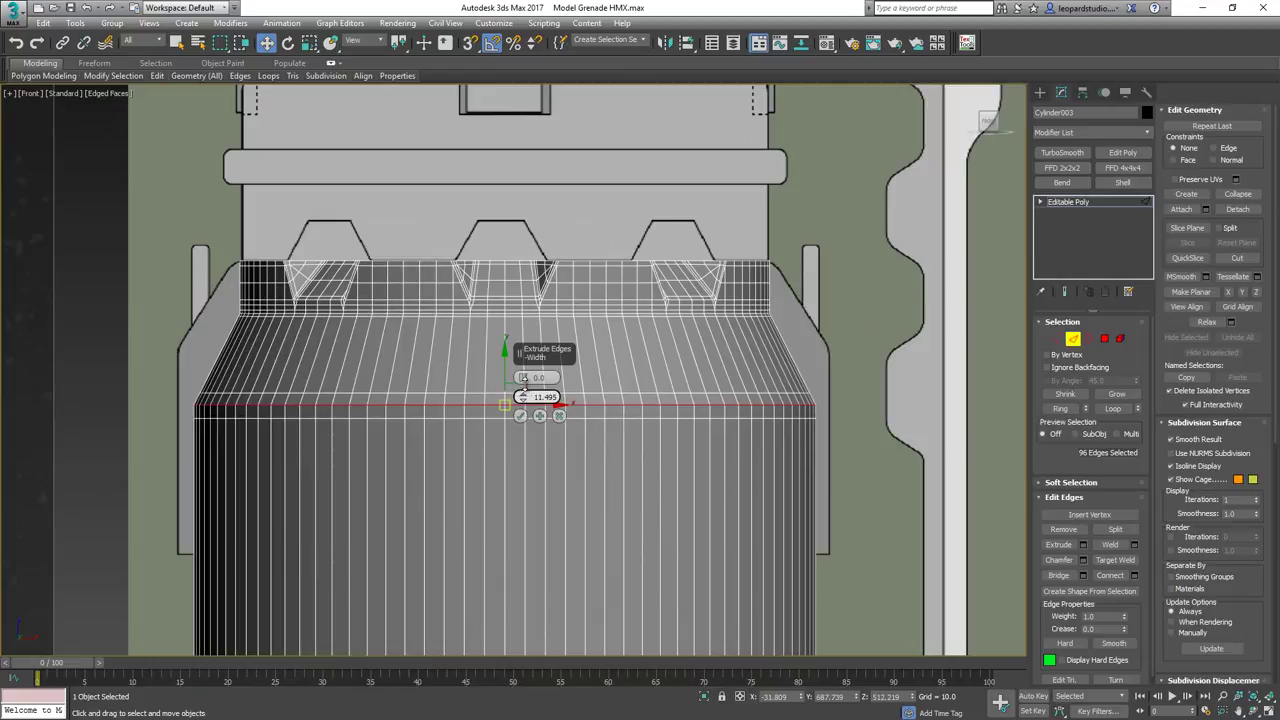
click(520, 415)
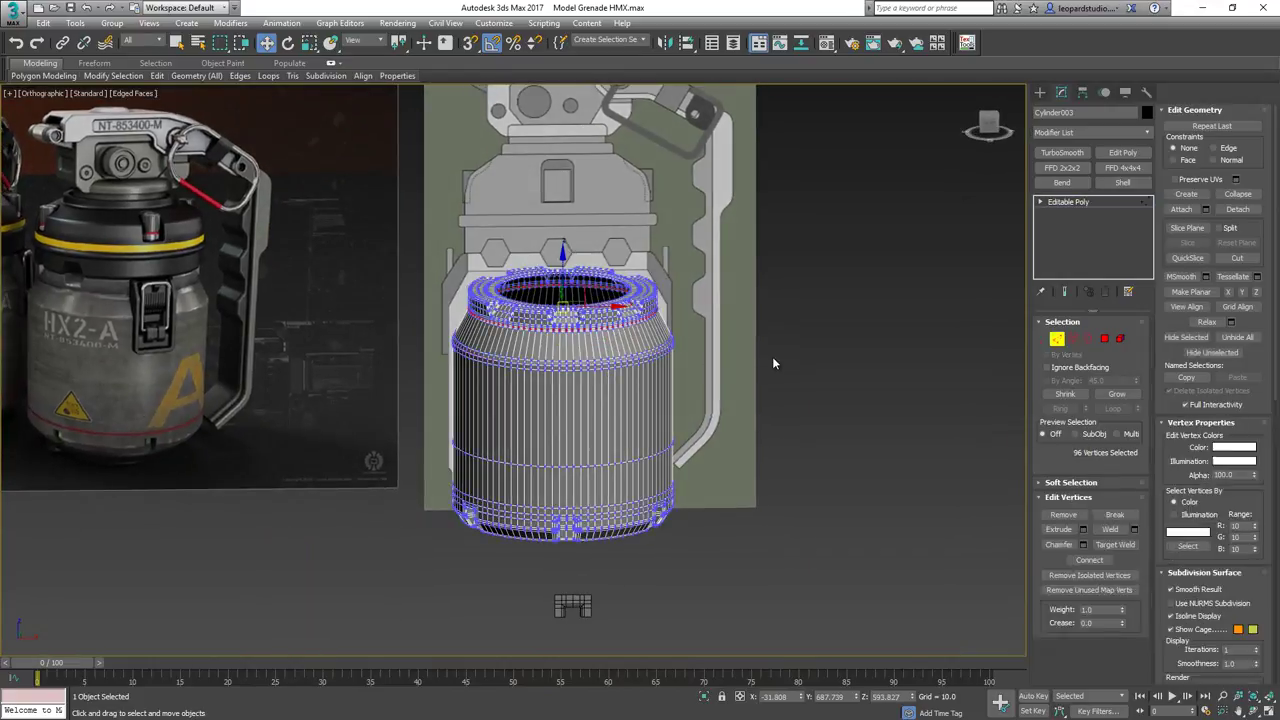
Leave sub-object editing and apply TurboSmooth with 1 iteration to the combined body, keeping edged faces shown.
key(1)
click(816, 401)
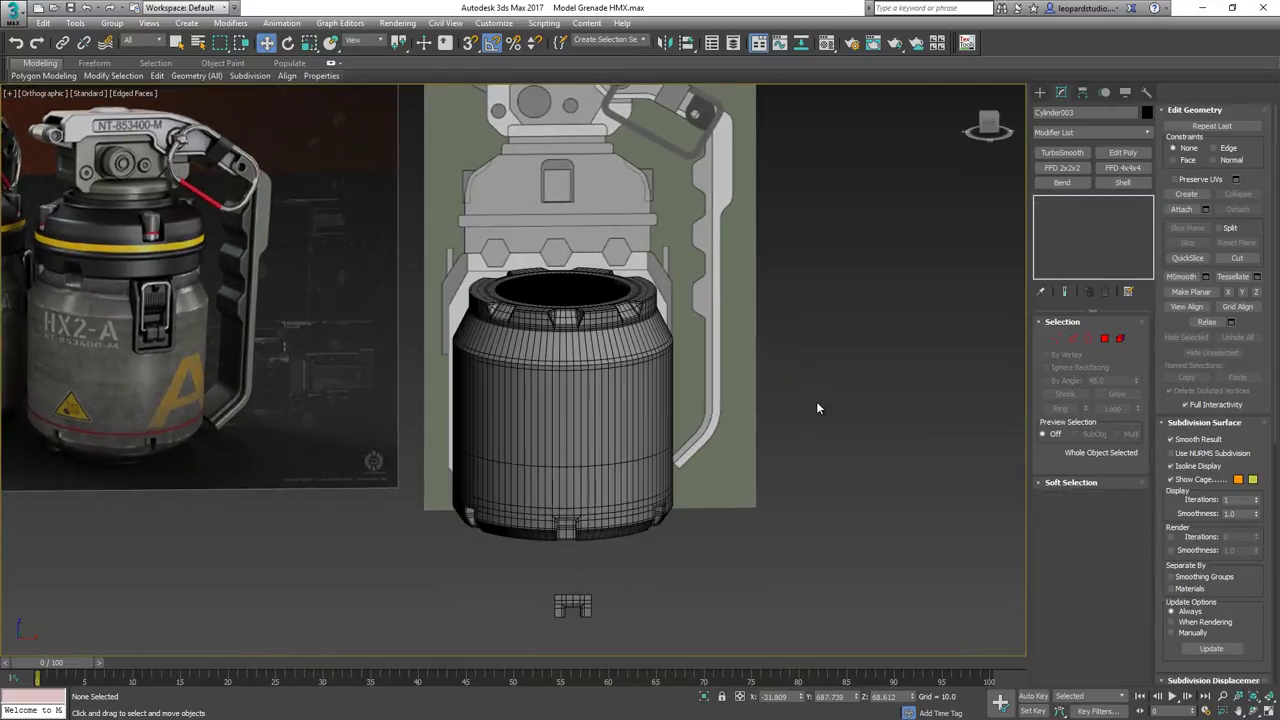
key(F4)
scroll(562, 348, up, 5)
click(562, 348)
key(F4)
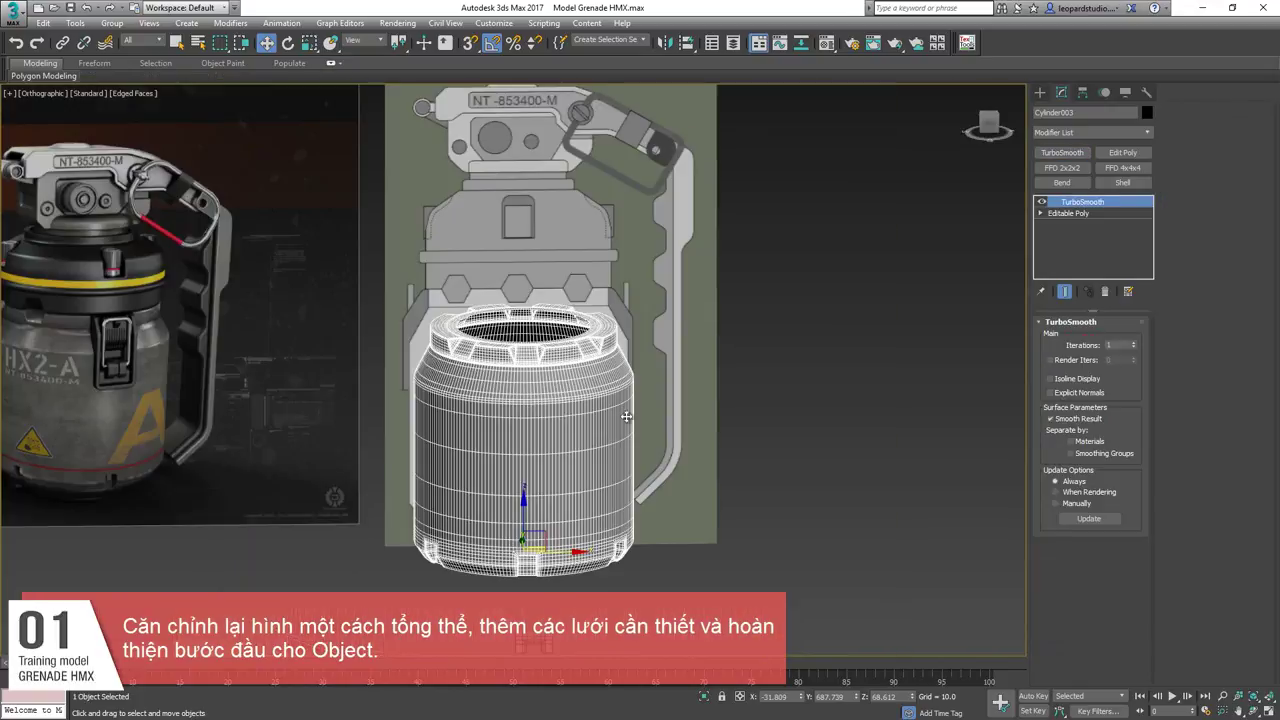
click(680, 408)
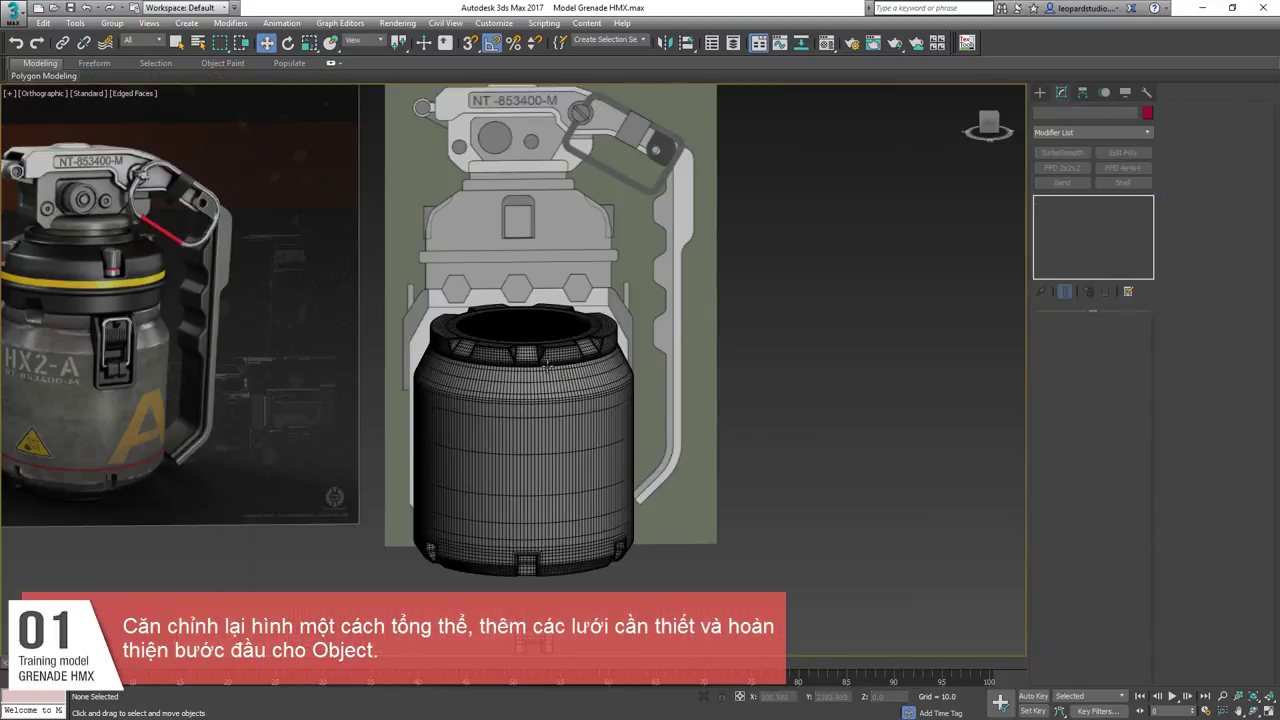
Hide the edged faces, isolate the smoothed body and examine its shoulder, notched ring and base notches.
scroll(549, 364, up, 5)
key(F4)
middle_drag(564, 455, 686, 324)
alt+middle_drag(686, 324, 885, 246)
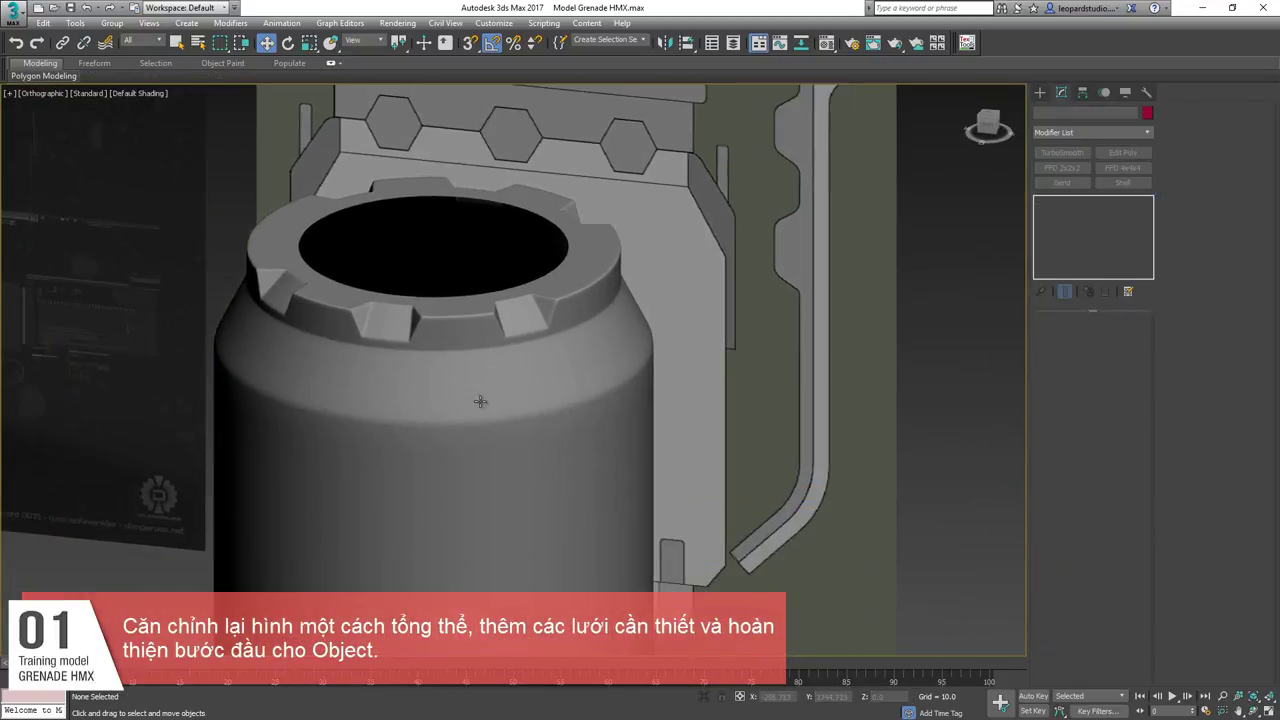
click(481, 403)
key(alt+q)
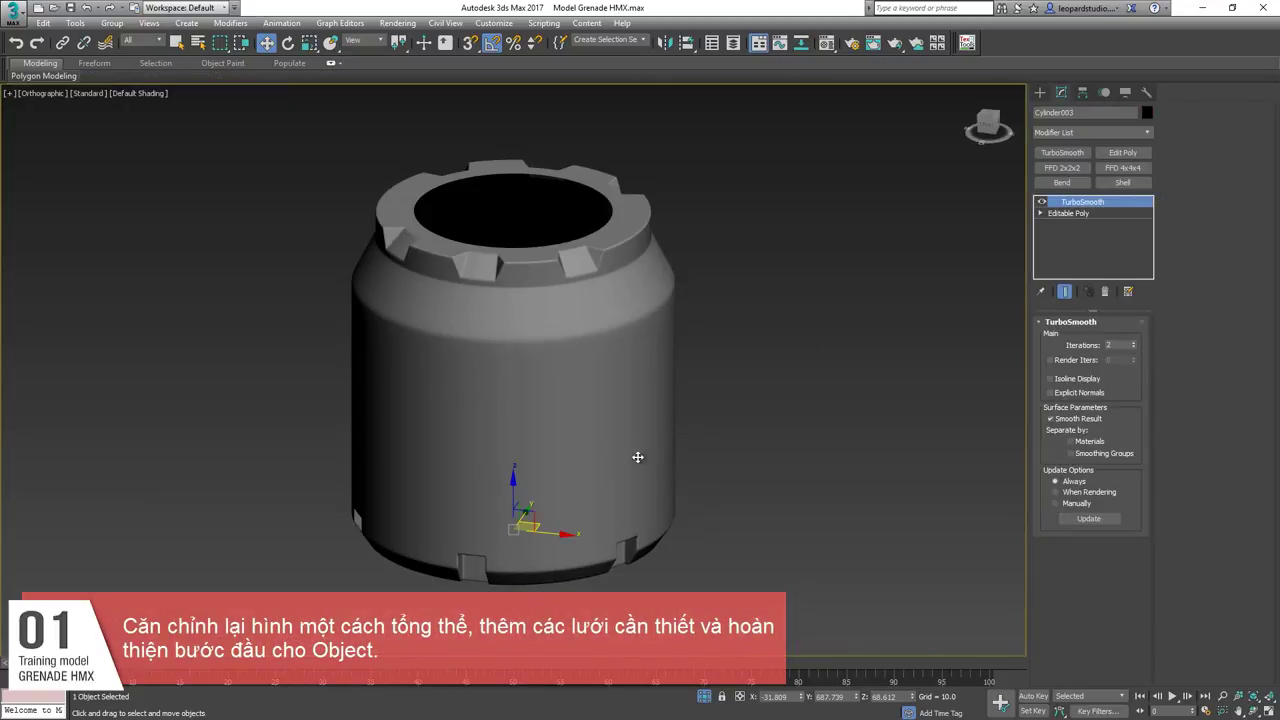
alt+middle_drag(637, 457, 643, 391)
scroll(523, 263, up, 8)
scroll(602, 461, down, 8)
alt+middle_drag(602, 461, 540, 460)
key(f)
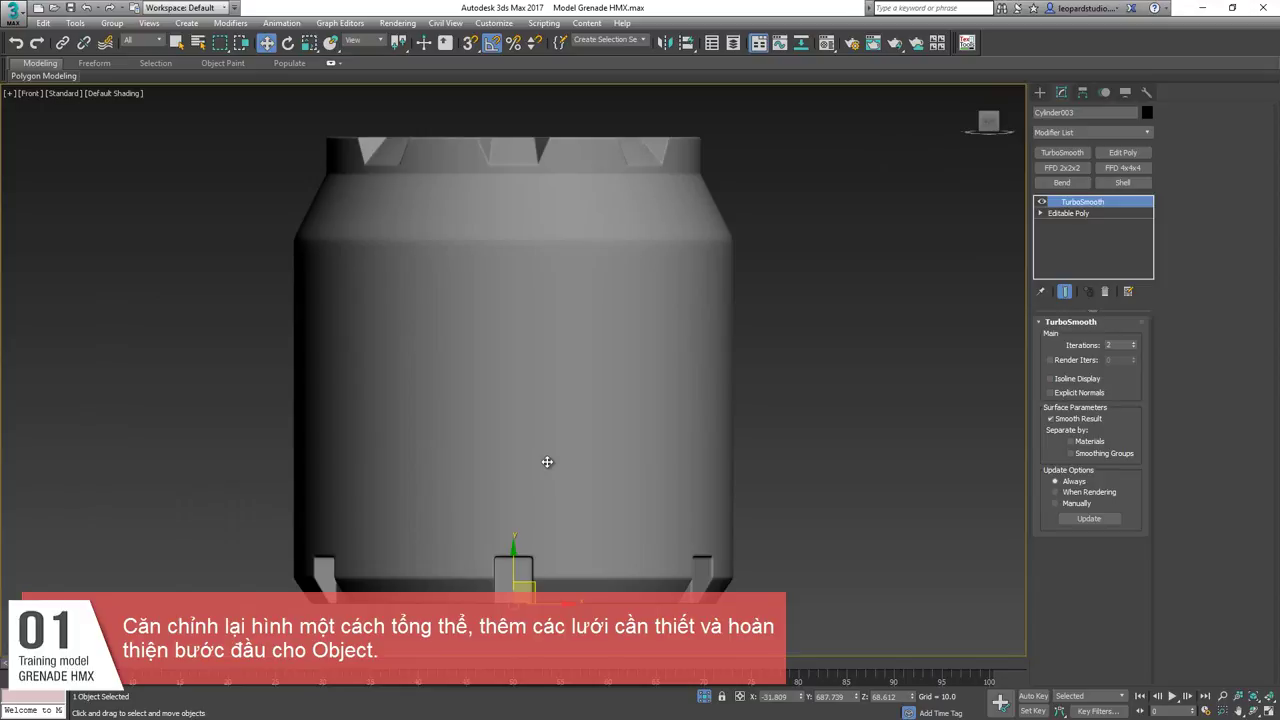
Return to the body's Editable Poly level in edge selection, with edged faces shown in front view.
scroll(645, 350, up, 3)
click(1066, 213)
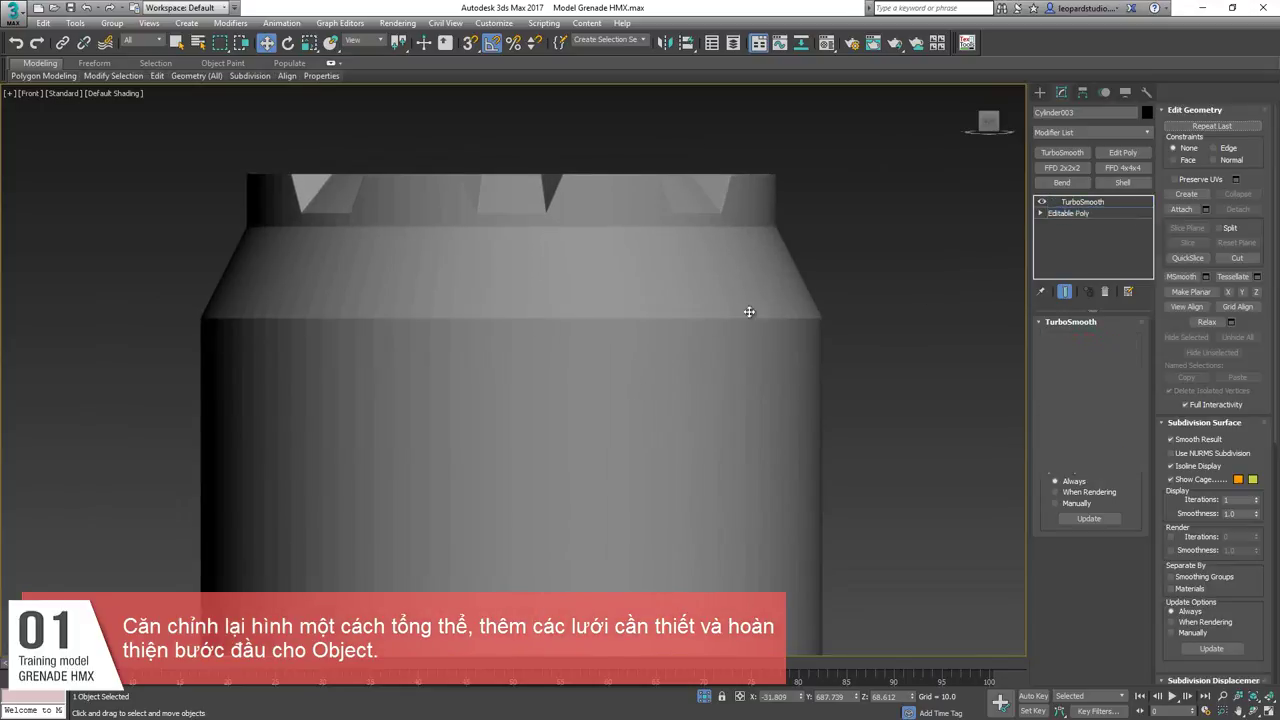
key(F4)
middle_drag(341, 280, 420, 323)
key(2)
click(435, 304)
key(alt+r)
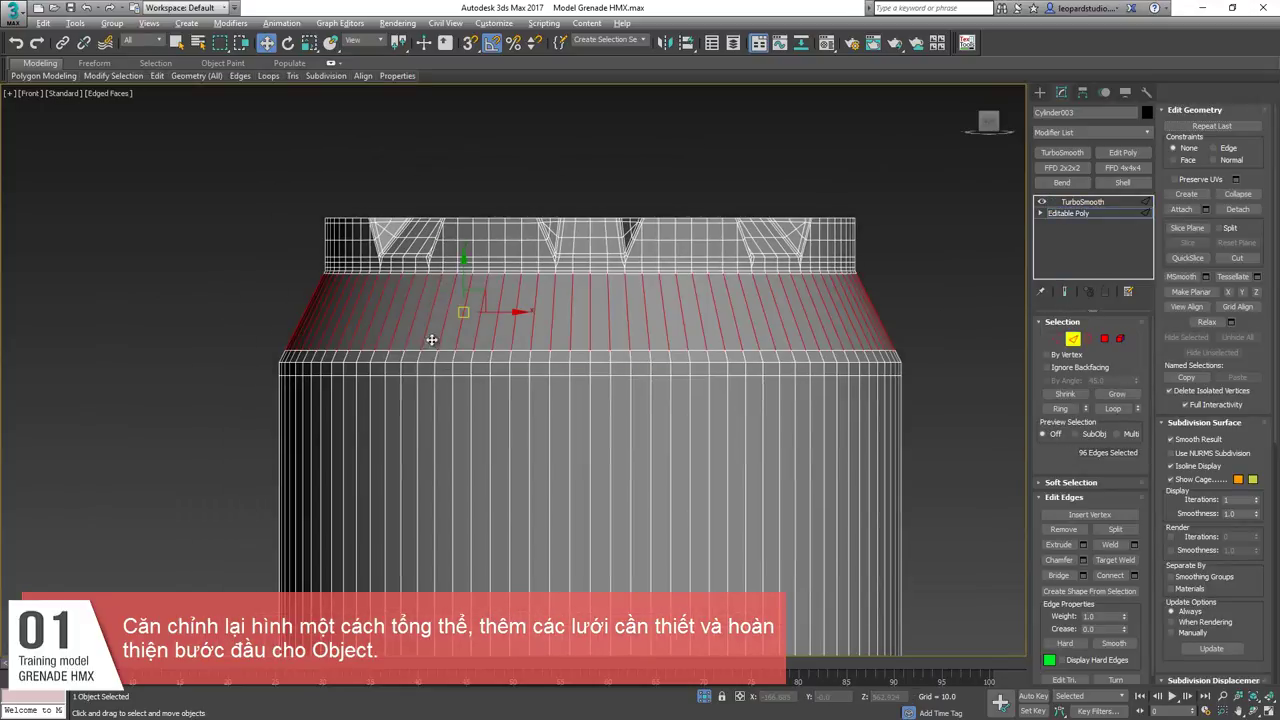
scroll(464, 480, down, 3)
middle_drag(464, 480, 486, 400)
ctrl+click(486, 400)
key(alt+r)
ctrl+drag(291, 535, 861, 536)
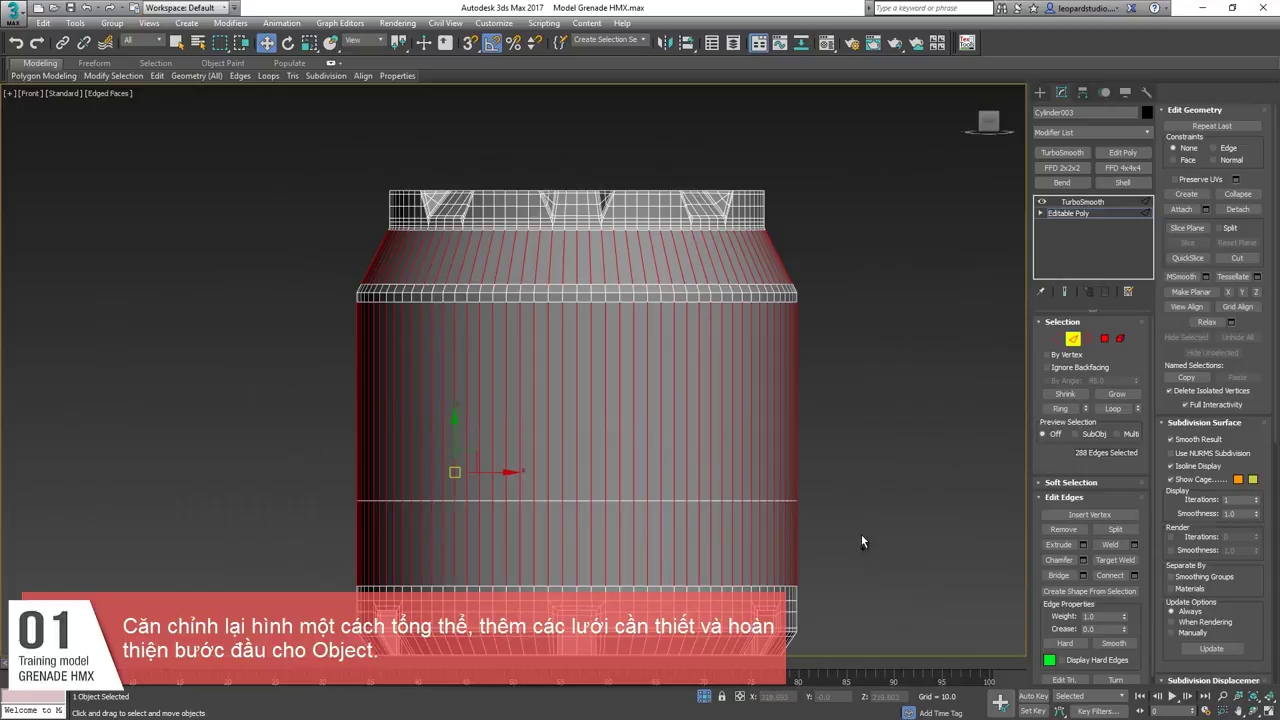
key(ctrl+z)
Remove the horizontal loop on the lower body wall and connect the wall's vertical edges with 3 segments.
double_click(513, 501)
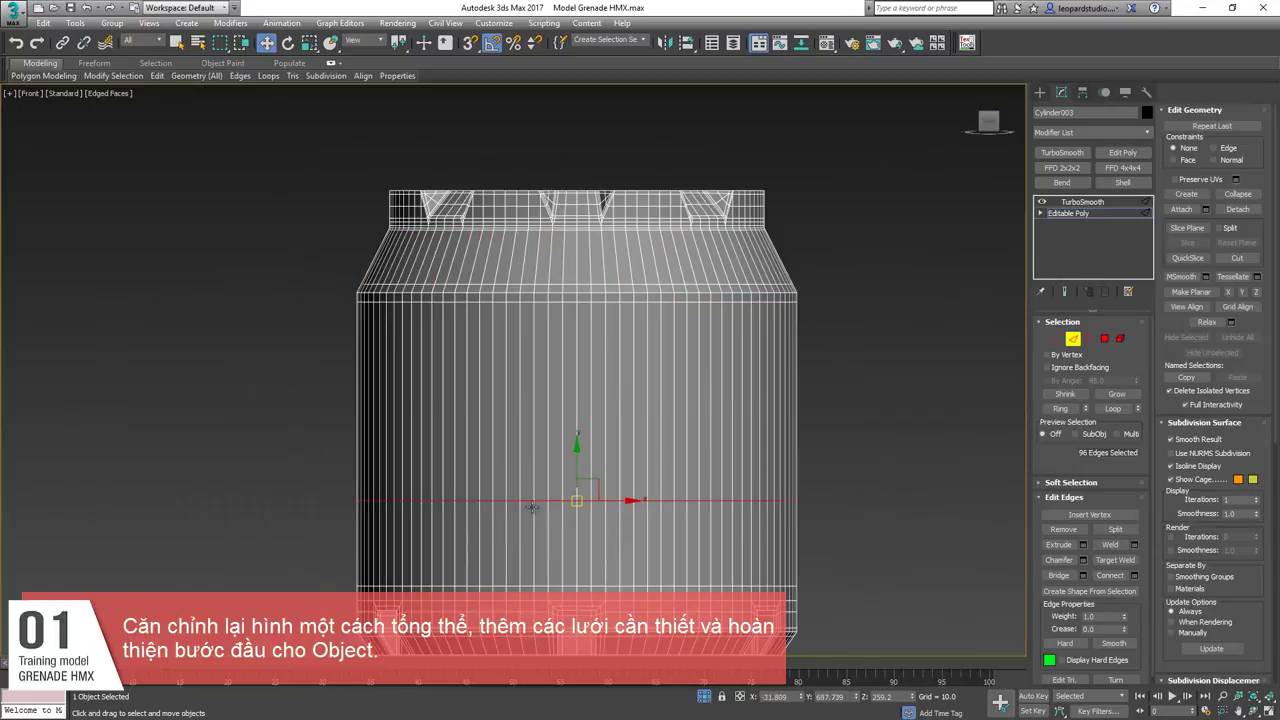
key(ctrl+BackSpace)
drag(380, 455, 850, 468)
key(ctrl+shift+e)
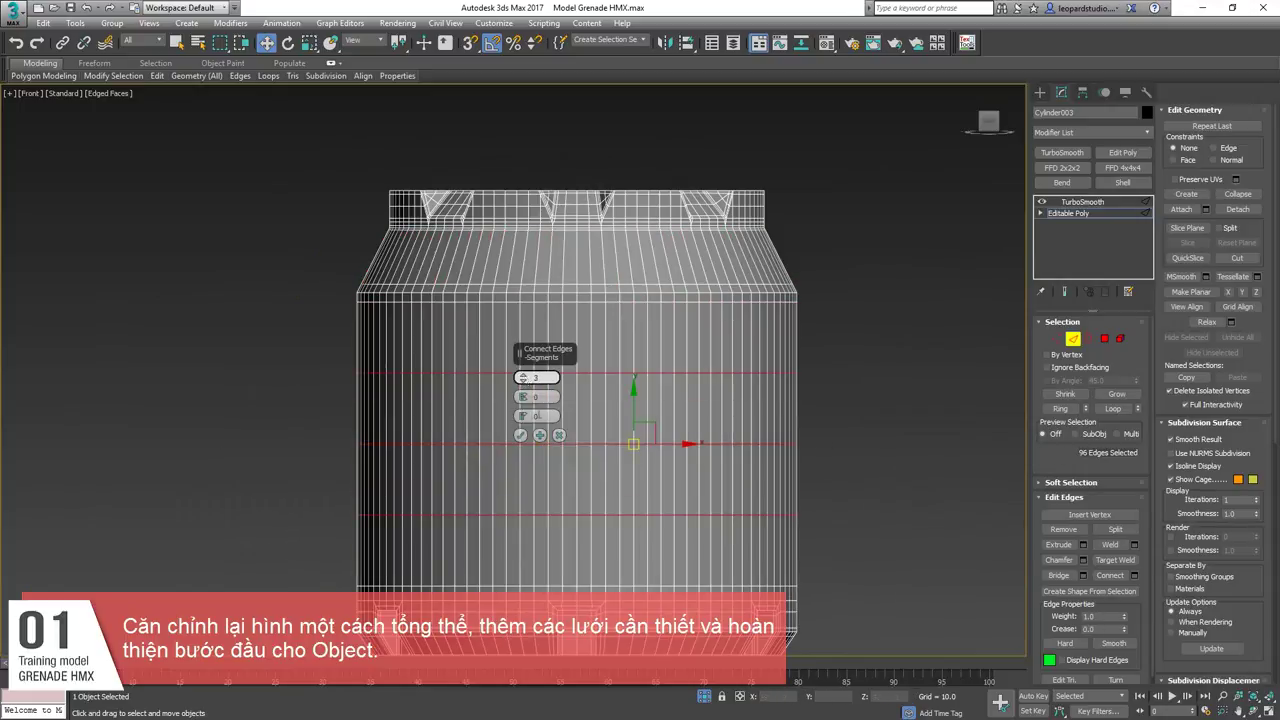
click(520, 435)
Connect the ring of edges on the sloped shoulder with one new horizontal loop and leave edge editing.
click(501, 332)
click(737, 285)
key(alt+r)
key(ctrl+shift+e)
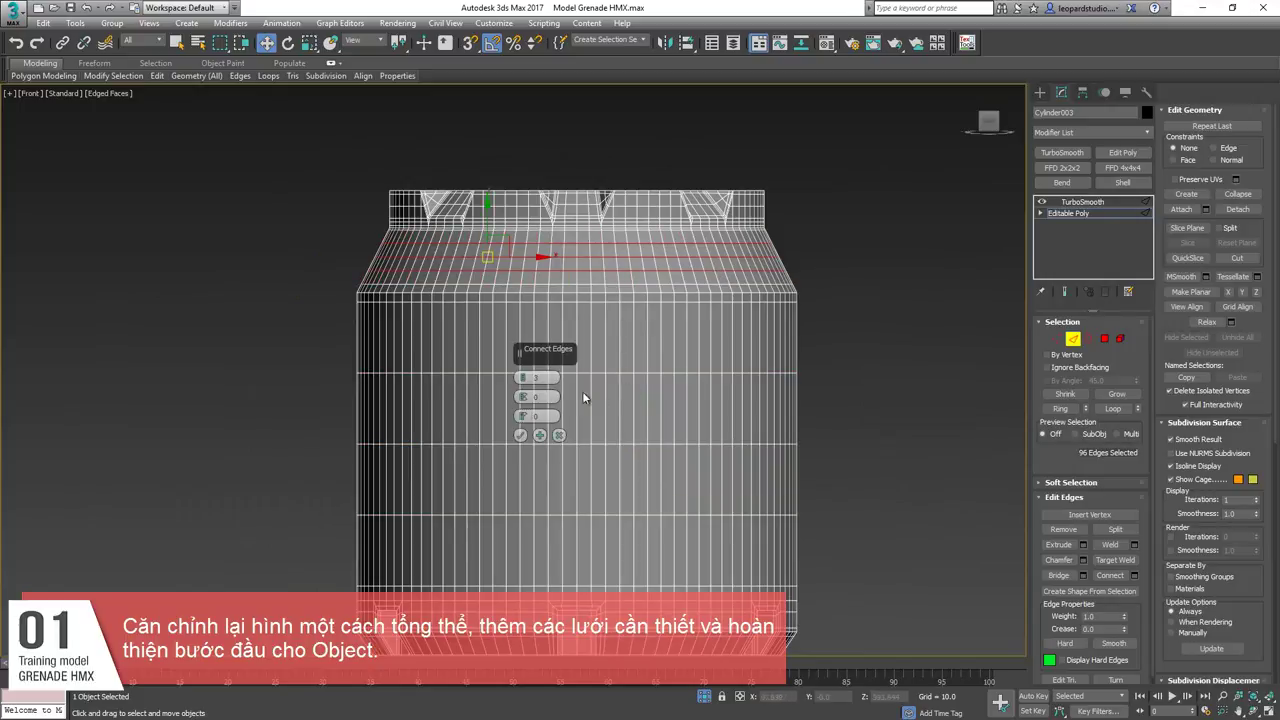
click(520, 437)
scroll(668, 282, down, 3)
key(2)
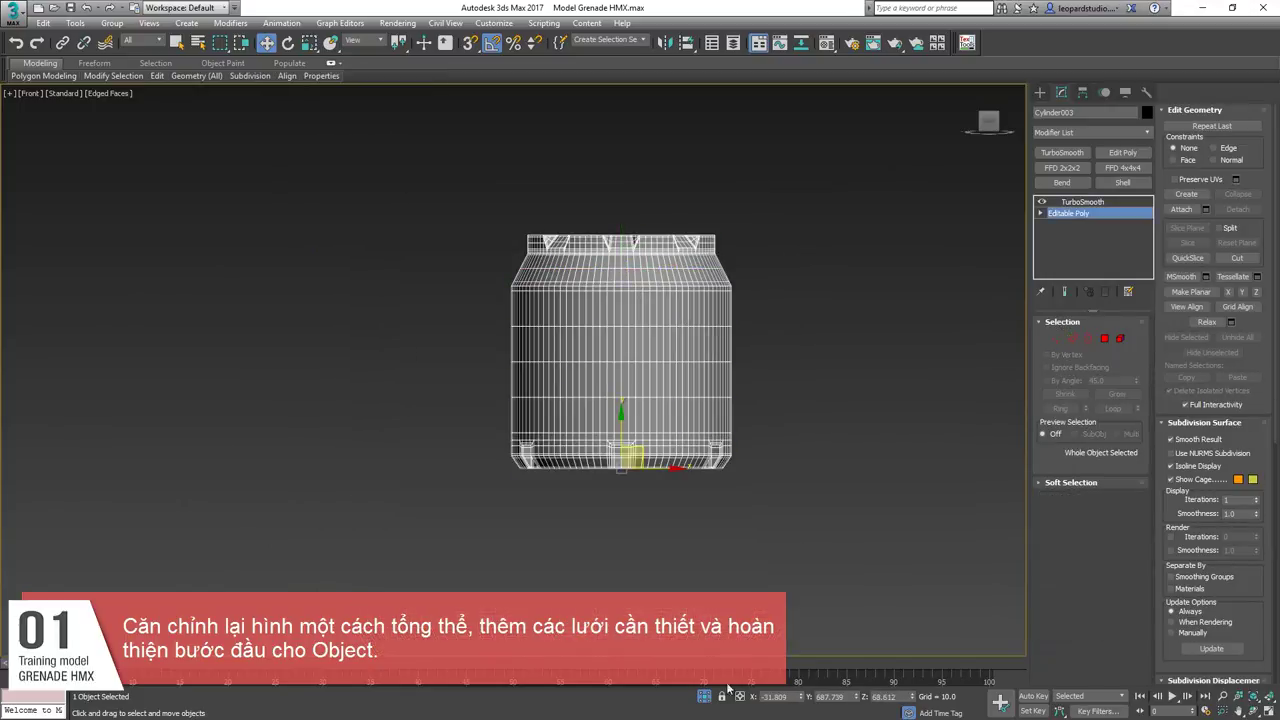
Exit isolation and make the body see-through over the grenade reference in front view.
alt+middle_drag(668, 407, 699, 628)
click(704, 698)
key(f)
scroll(671, 423, up, 4)
scroll(670, 423, down, 4)
key(alt+x)
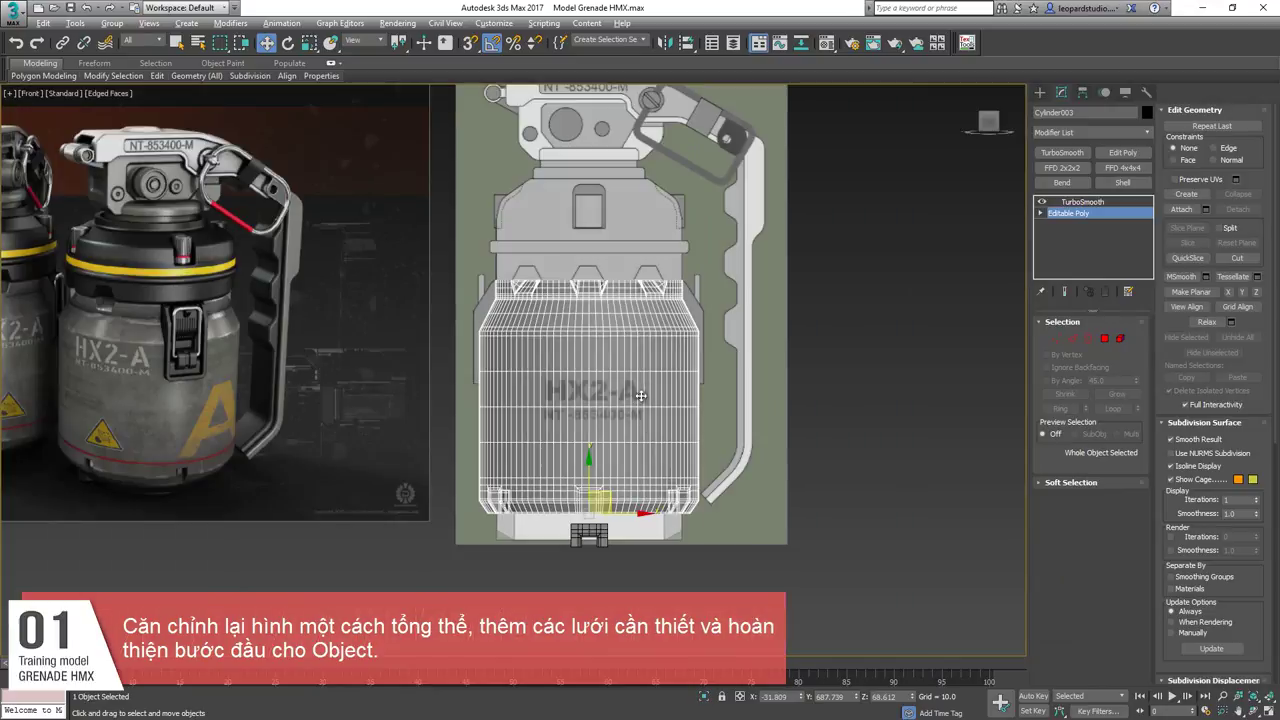
Move the middle and upper wall loops up towards the shoulder, placing the upper one at about Z 454.
scroll(650, 370, up, 5)
middle_drag(646, 372, 669, 337)
key(2)
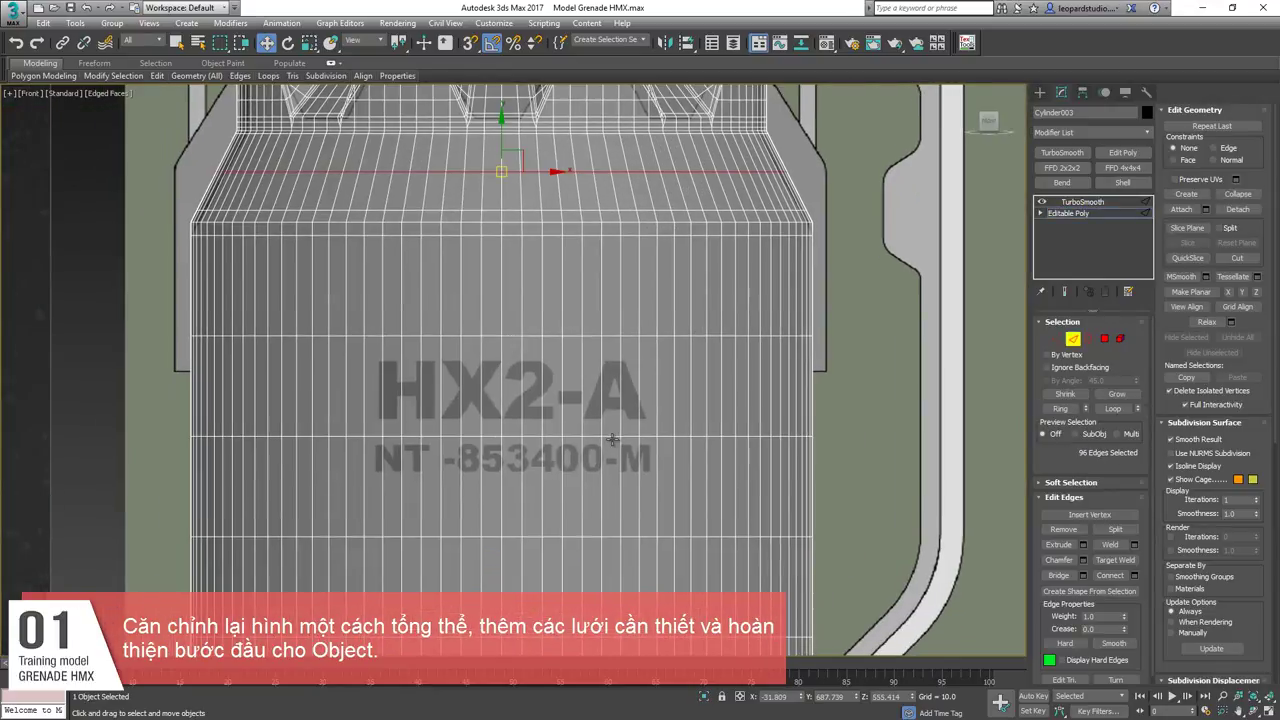
click(610, 437)
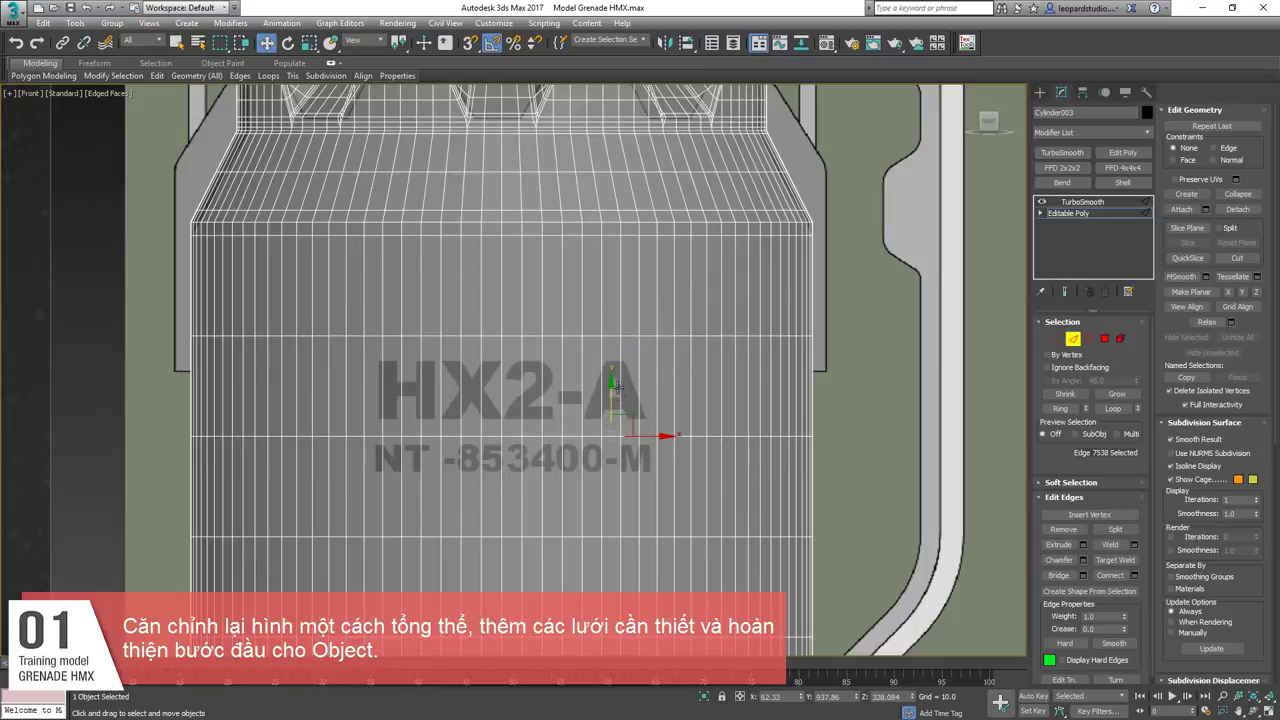
double_click(593, 437)
drag(504, 411, 516, 354)
middle_drag(449, 345, 473, 461)
drag(526, 446, 540, 365)
scroll(600, 340, down, 5)
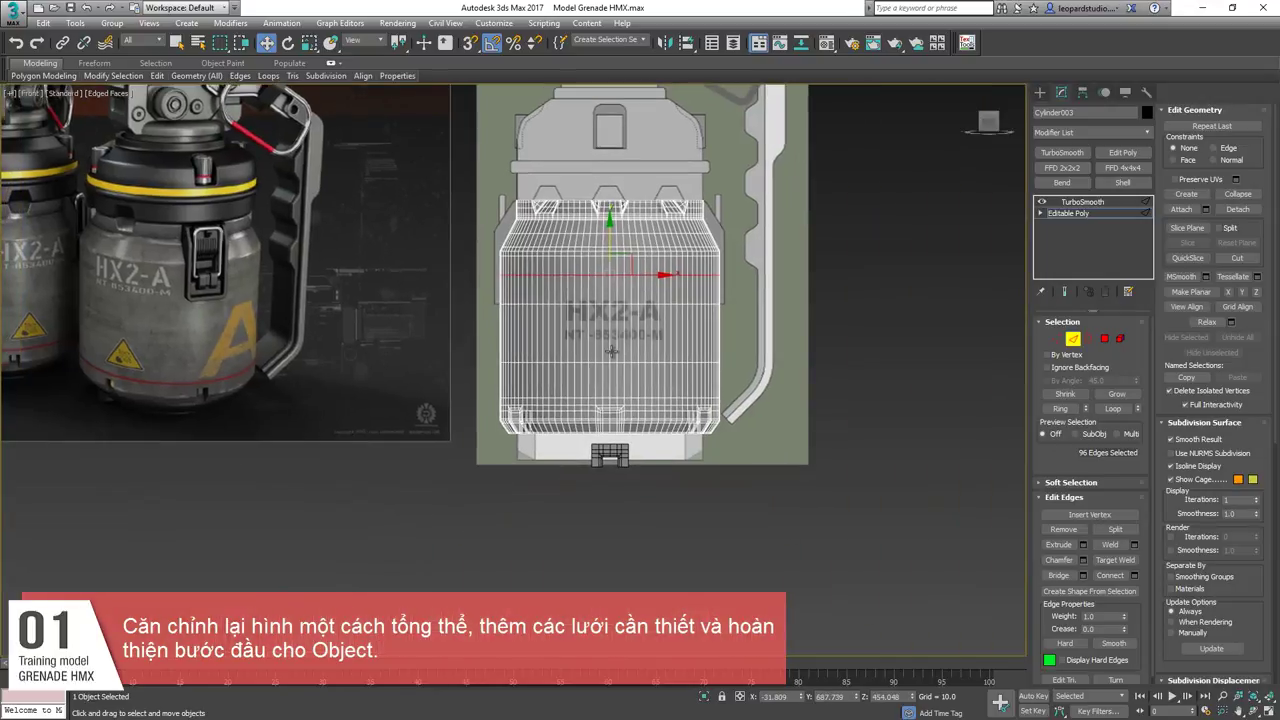
scroll(606, 332, up, 1)
key(2)
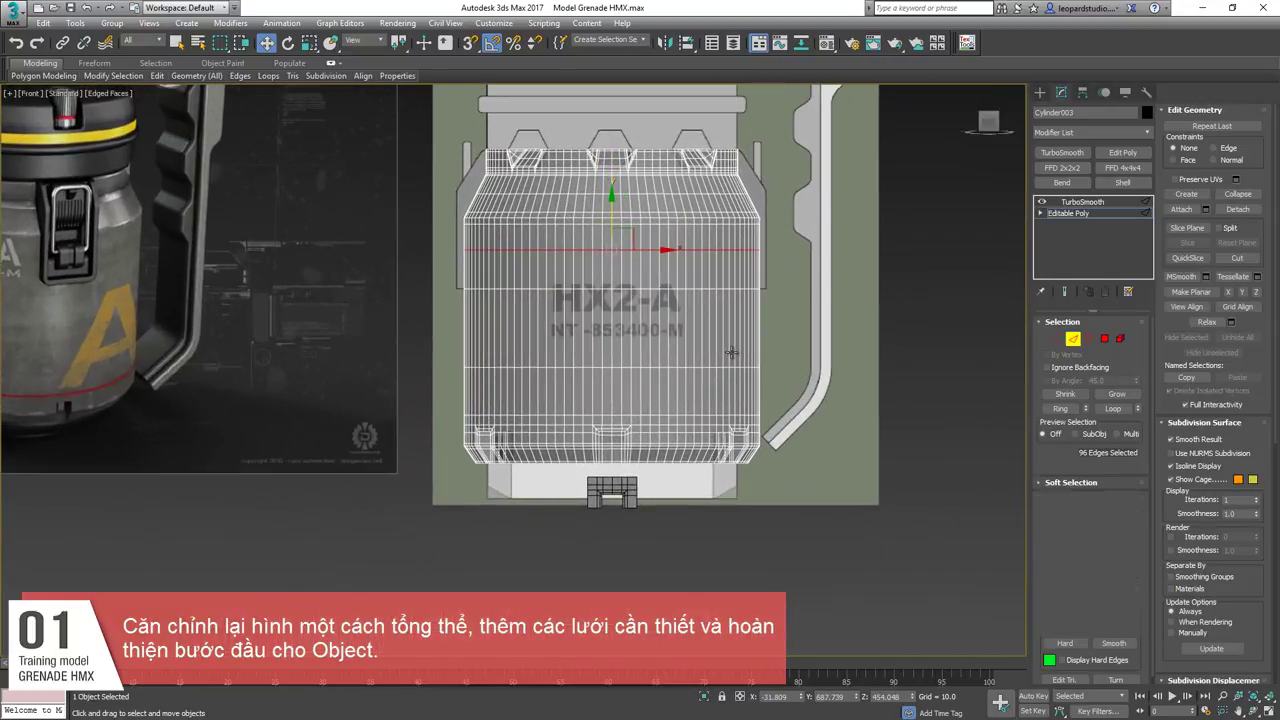
Apply another TurboSmooth to the body, deselect it and hide the edged faces to check the shoulder.
alt+middle_drag(612, 332, 690, 375)
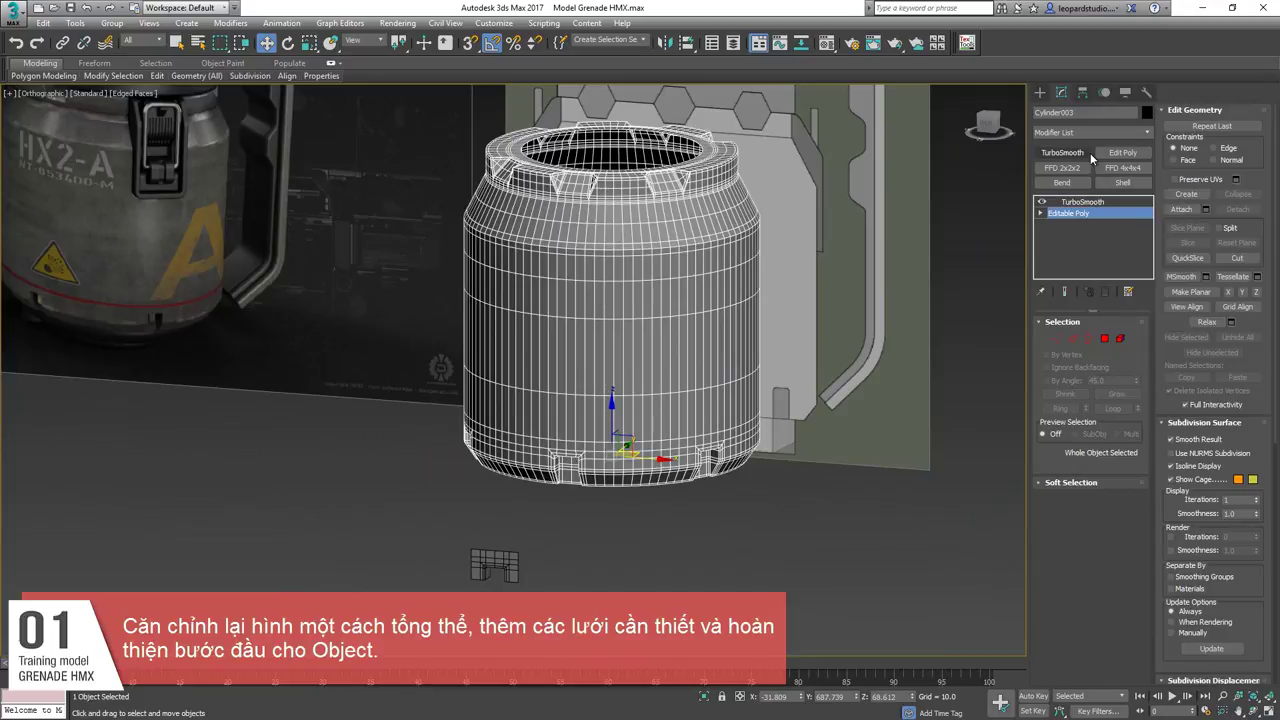
click(1090, 158)
click(684, 577)
key(F4)
middle_drag(640, 258, 633, 452)
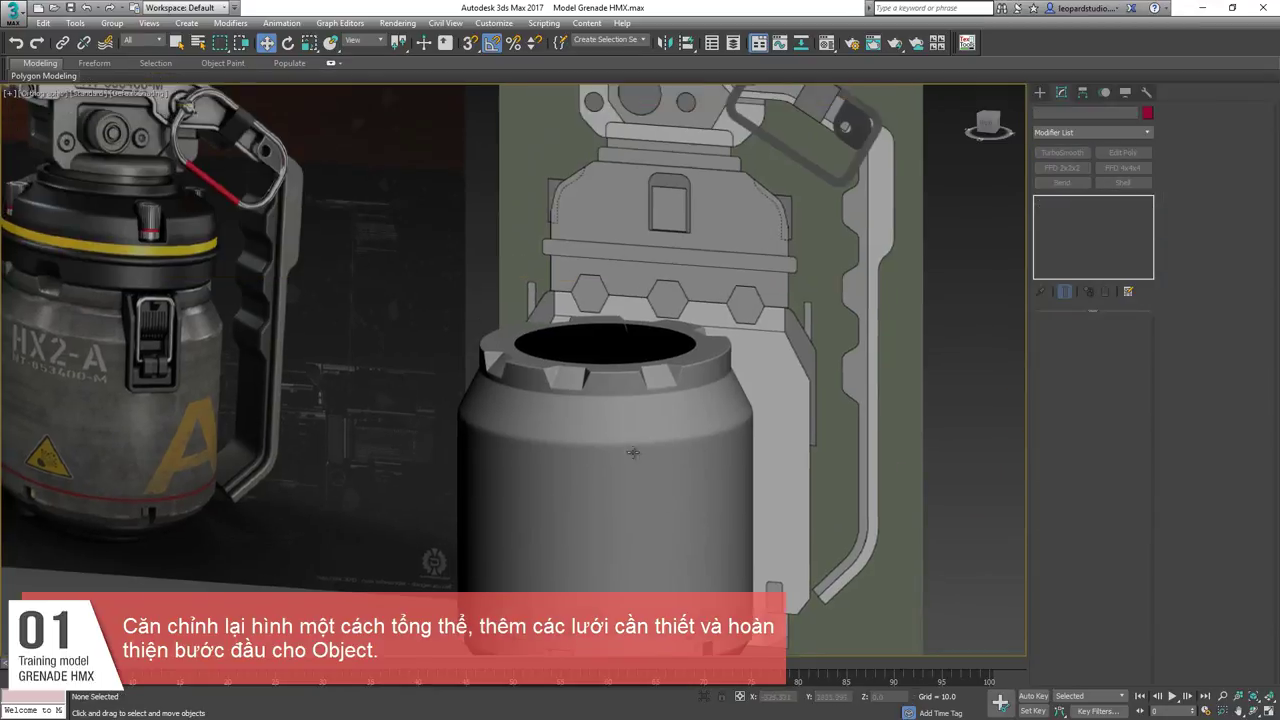
scroll(619, 449, up, 5)
Delete the upper of the two TurboSmooth modifiers from the body's modifier stack.
click(574, 431)
right_click(1103, 202)
click(1110, 206)
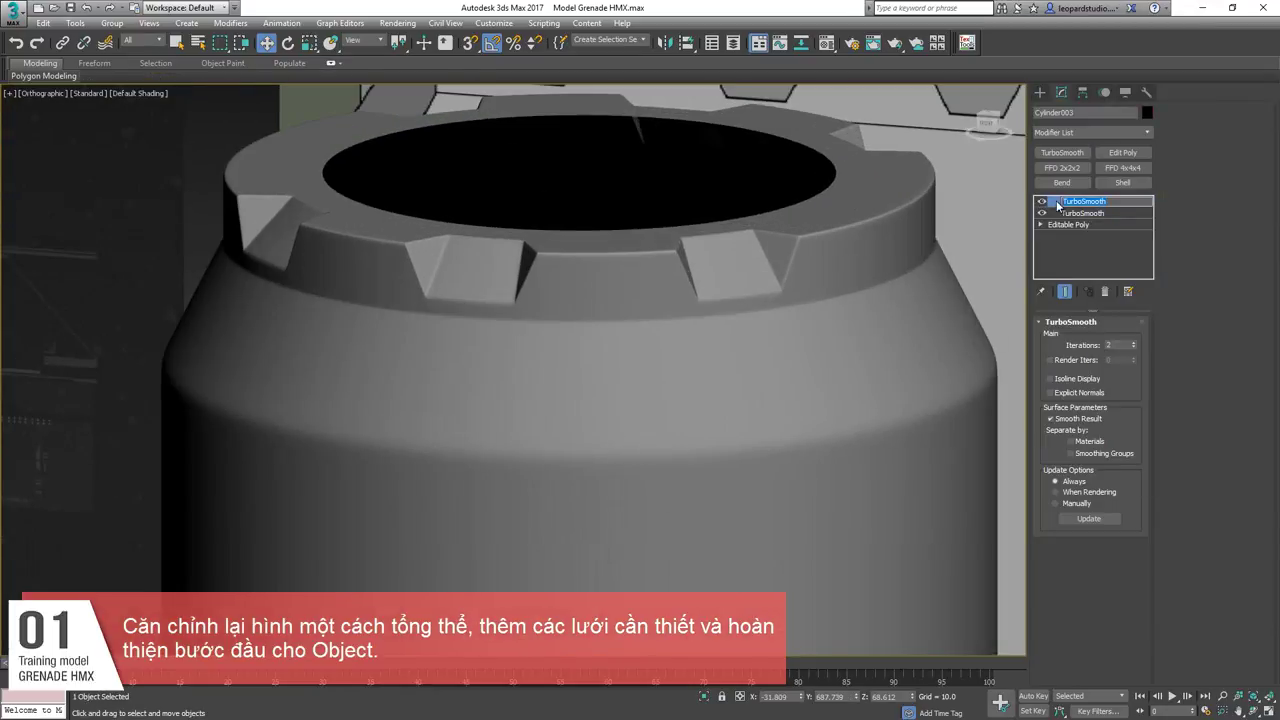
right_click(1058, 204)
click(1086, 223)
scroll(900, 360, down, 2)
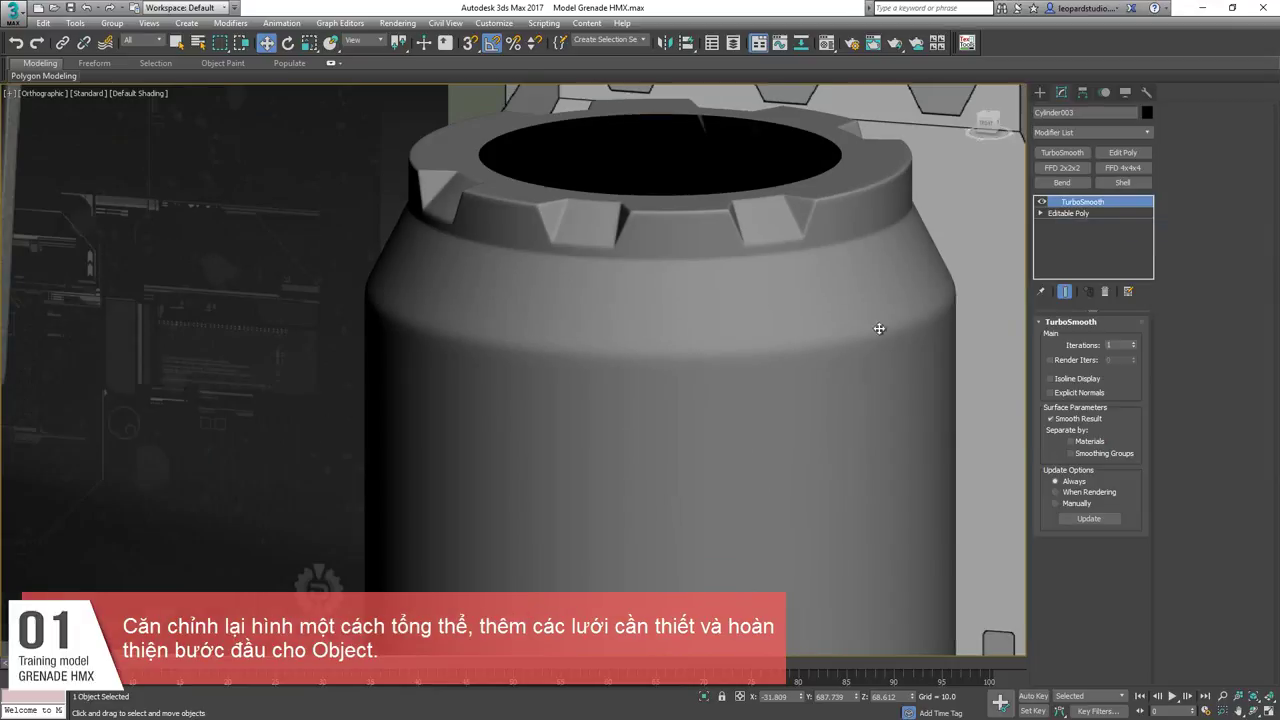
Raise the remaining TurboSmooth to 2 iterations and inspect the smoothed body from several angles.
click(1134, 343)
scroll(505, 403, down, 5)
alt+middle_drag(505, 403, 450, 440)
scroll(500, 306, up, 6)
scroll(500, 306, down, 4)
alt+middle_drag(500, 306, 680, 286)
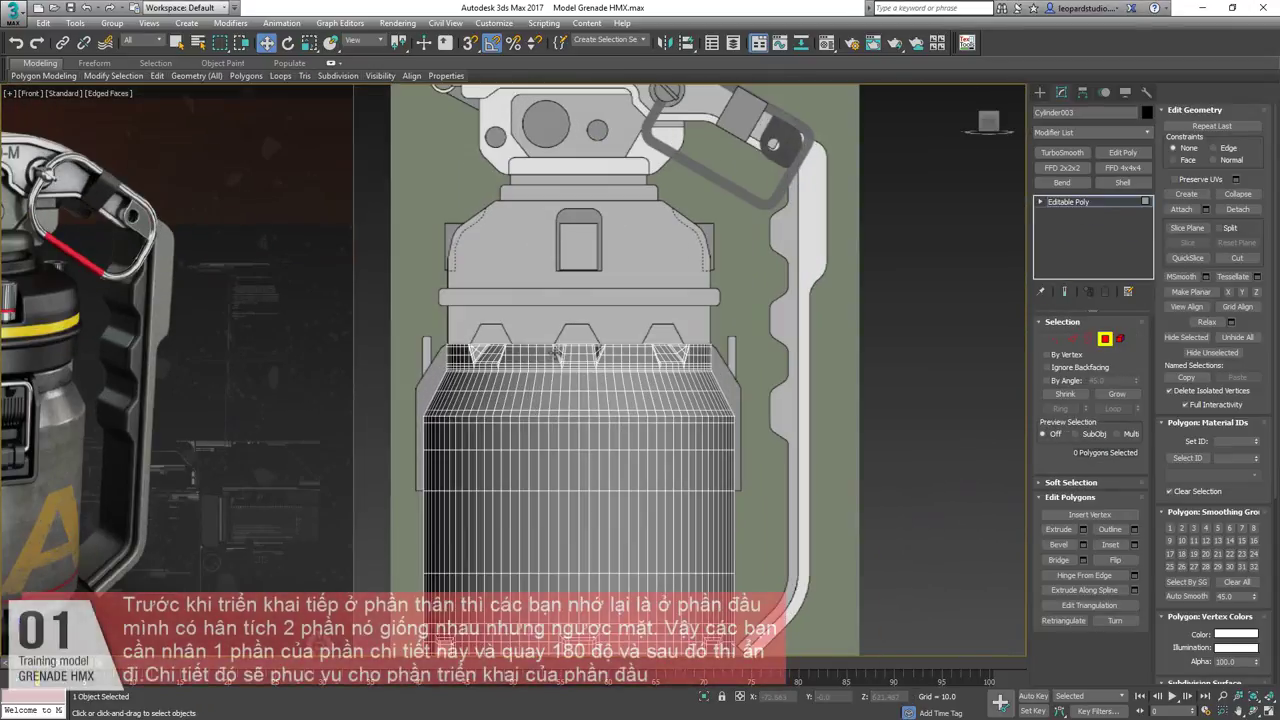
Select the notched ring's polygons, clone them upward and rotate the copy 180 degrees so the notches face down.
middle_drag(538, 349, 444, 356)
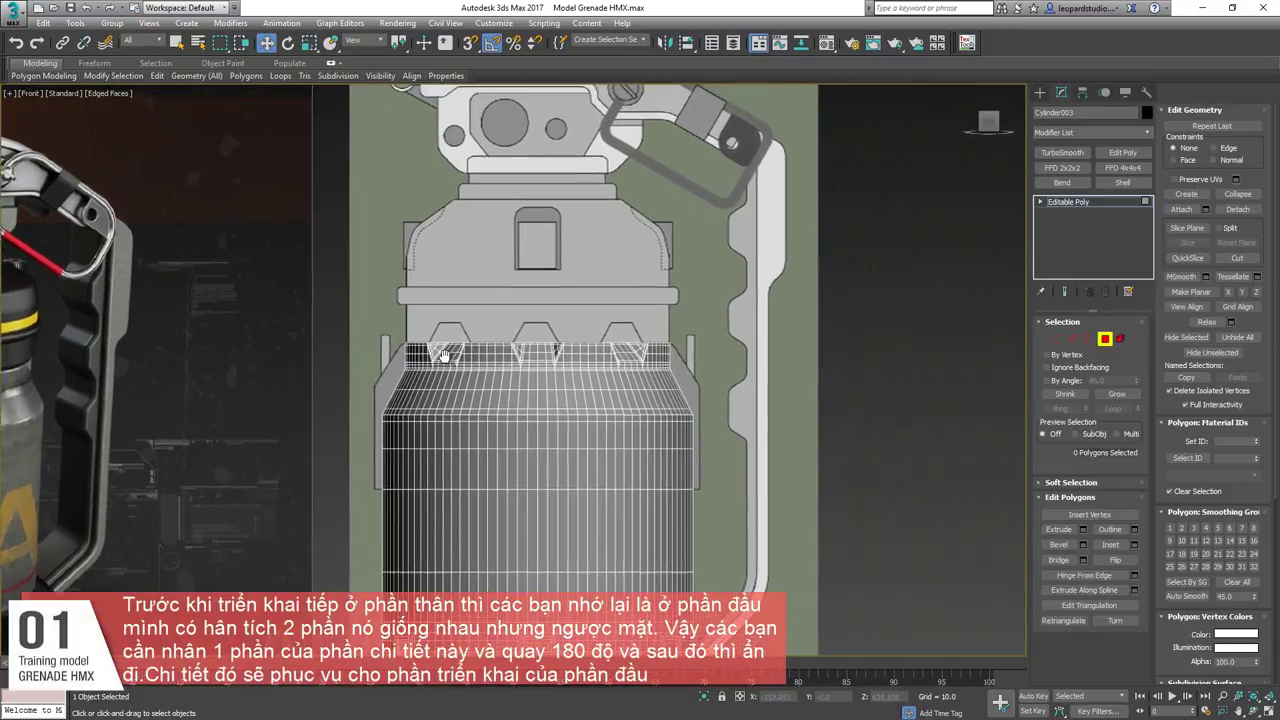
scroll(443, 355, up, 4)
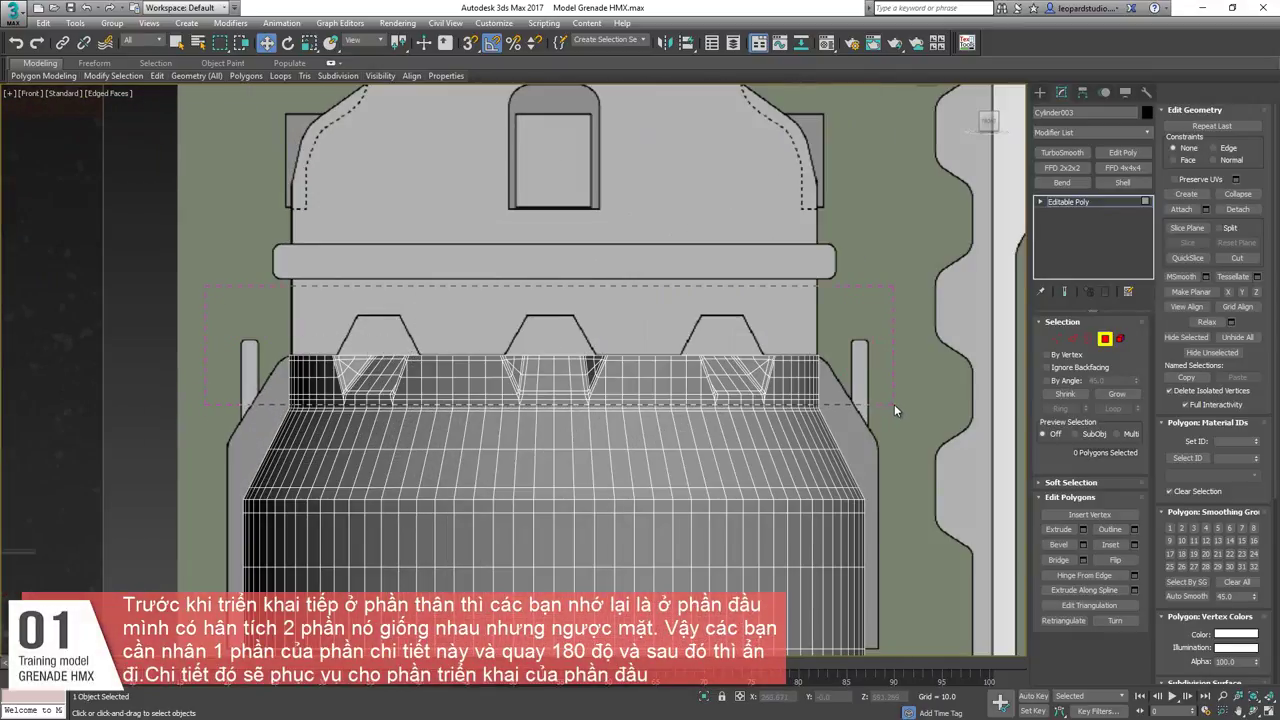
drag(894, 404, 894, 404)
middle_drag(582, 338, 536, 362)
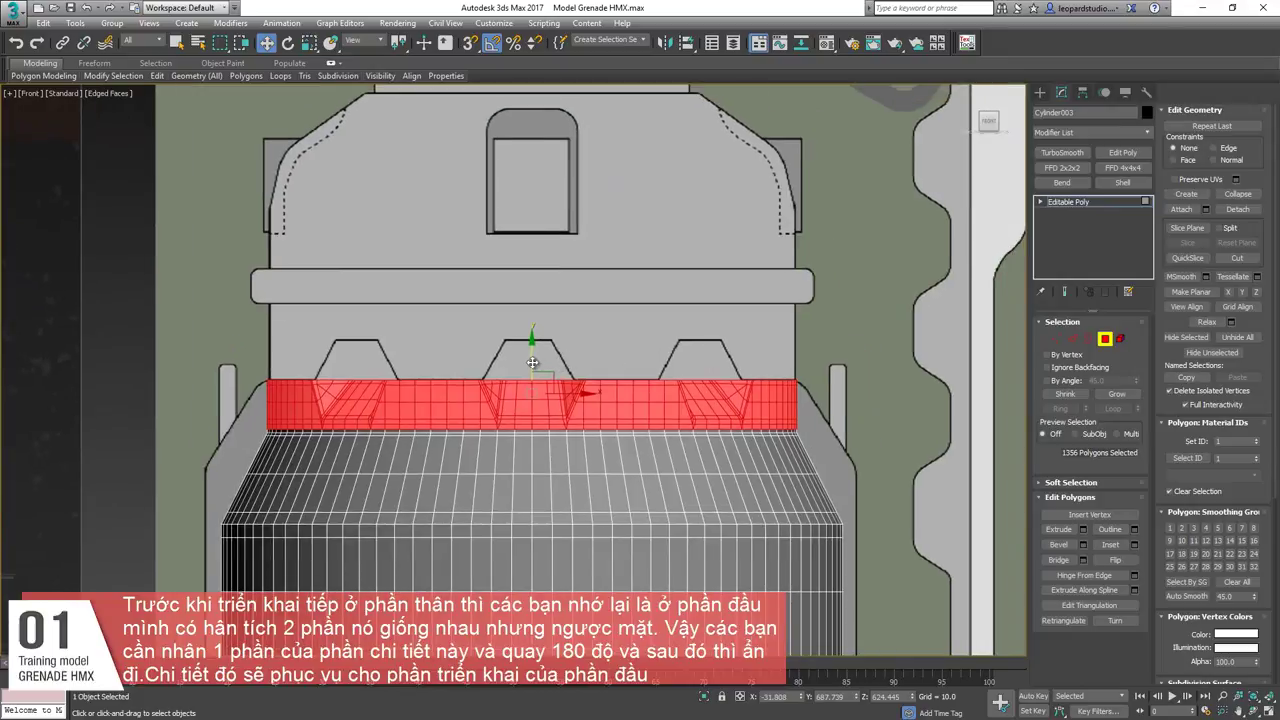
scroll(534, 362, up, 4)
scroll(540, 410, down, 4)
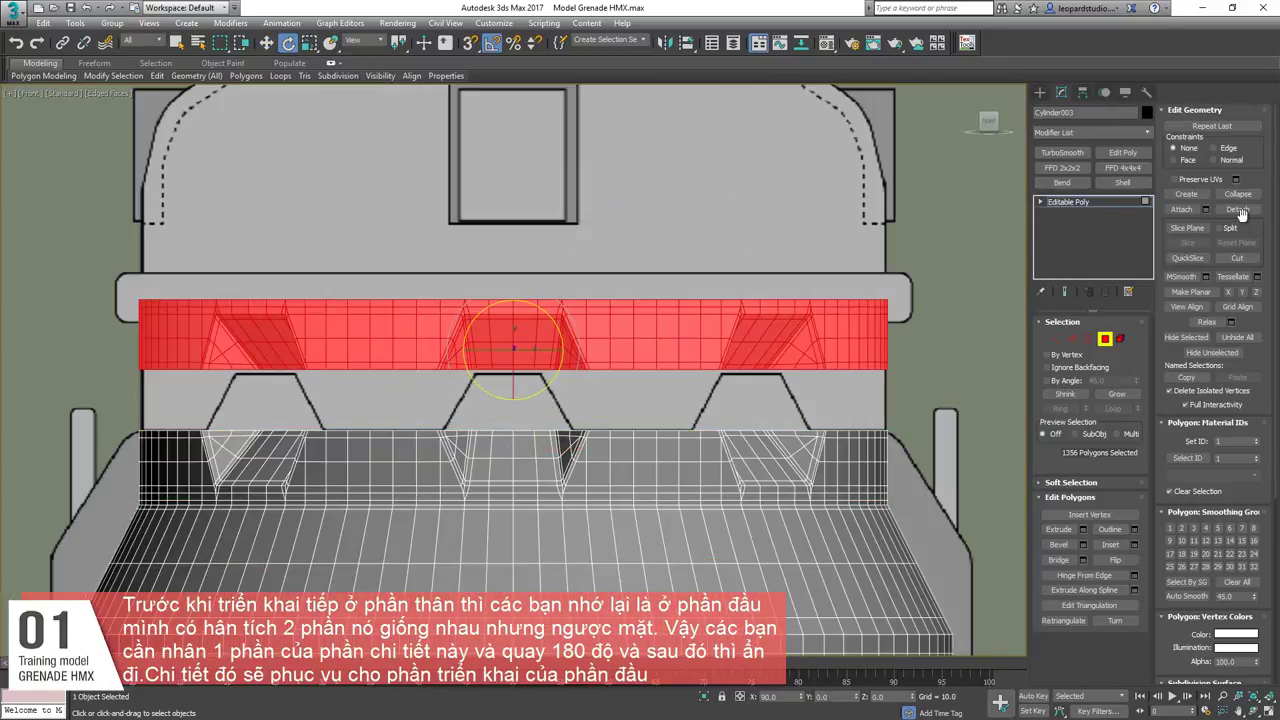
Detach the flipped ring copy as a separate object and hide it.
click(1243, 214)
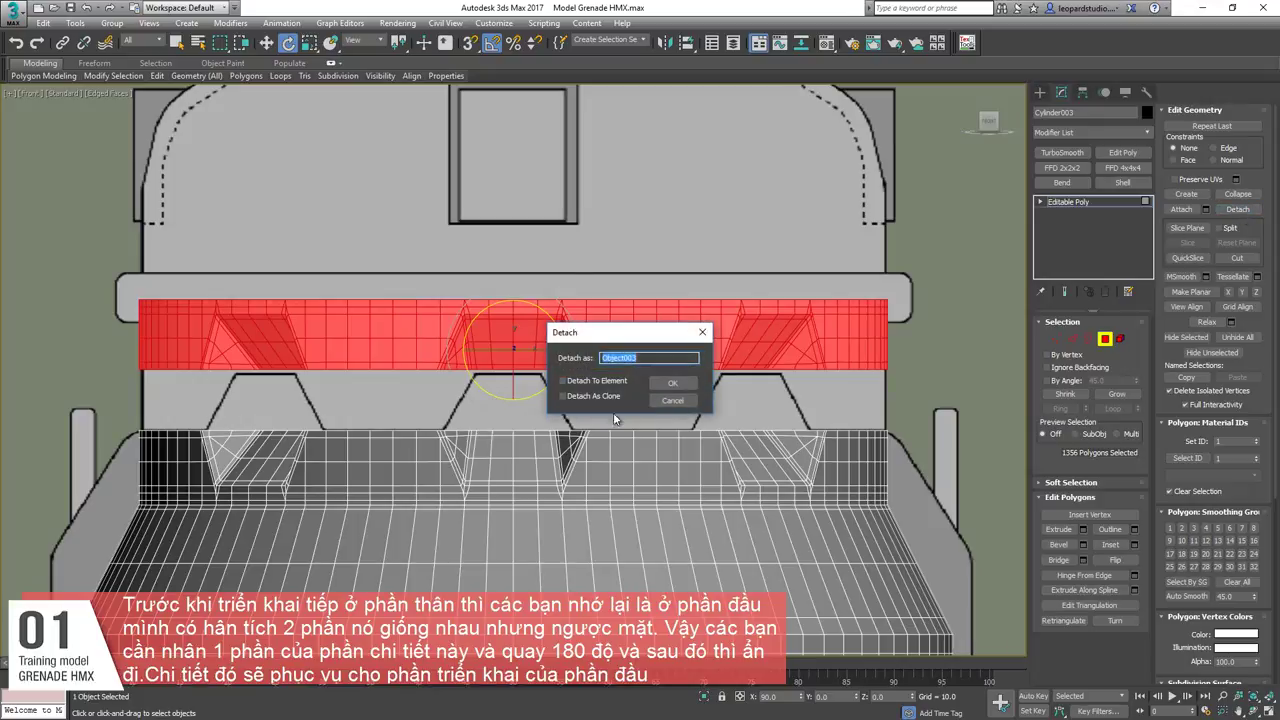
click(669, 385)
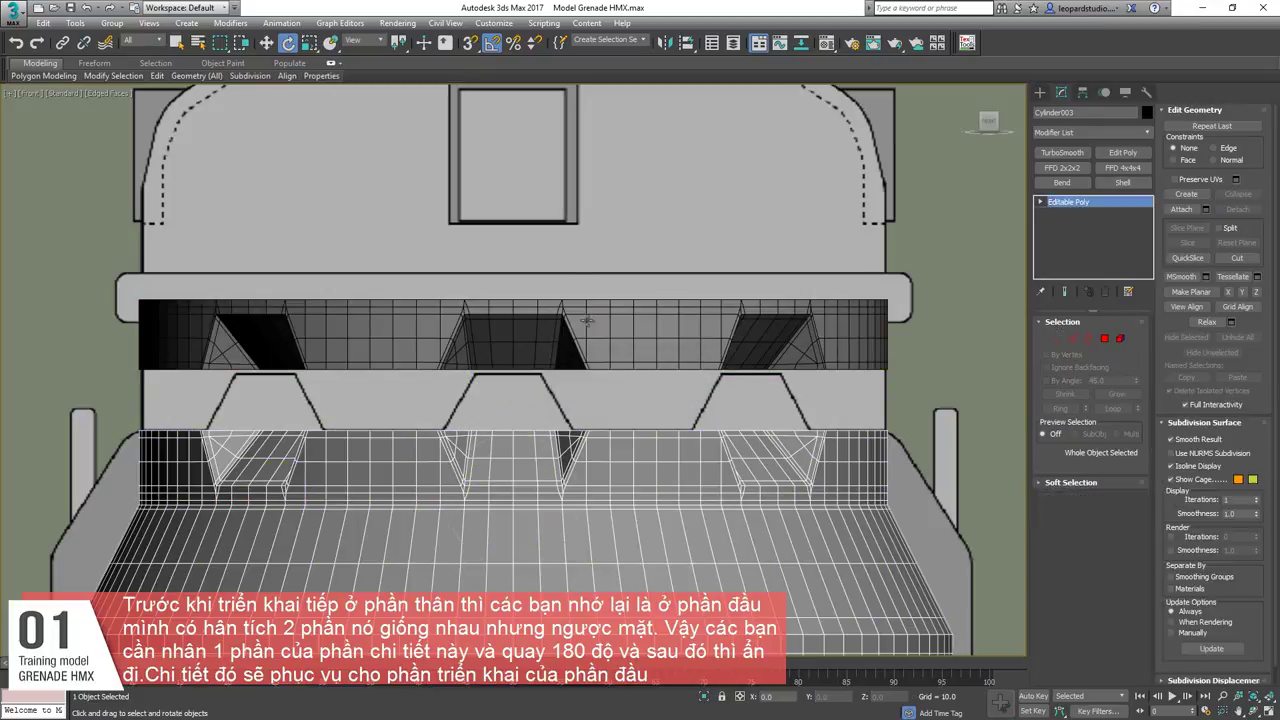
click(634, 327)
right_click(633, 323)
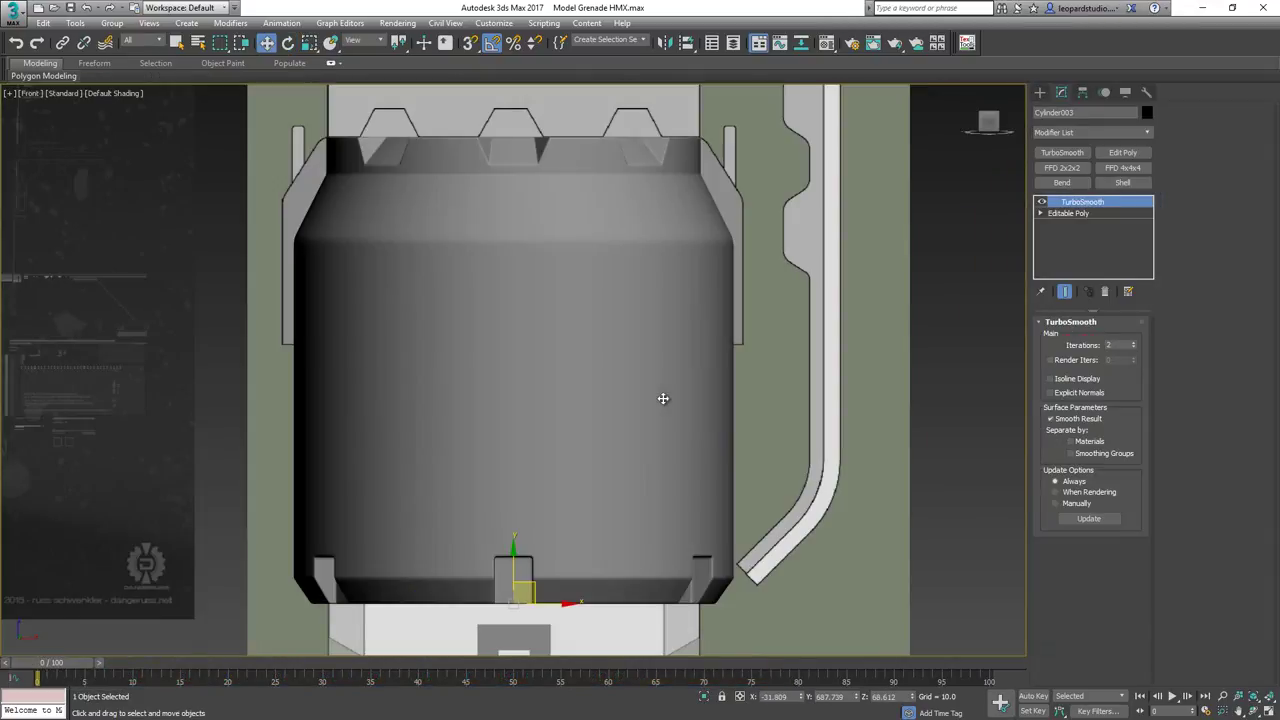
Move the body's middle wall loop down just below the lower end of the reference's side brackets.
middle_drag(663, 314, 719, 360)
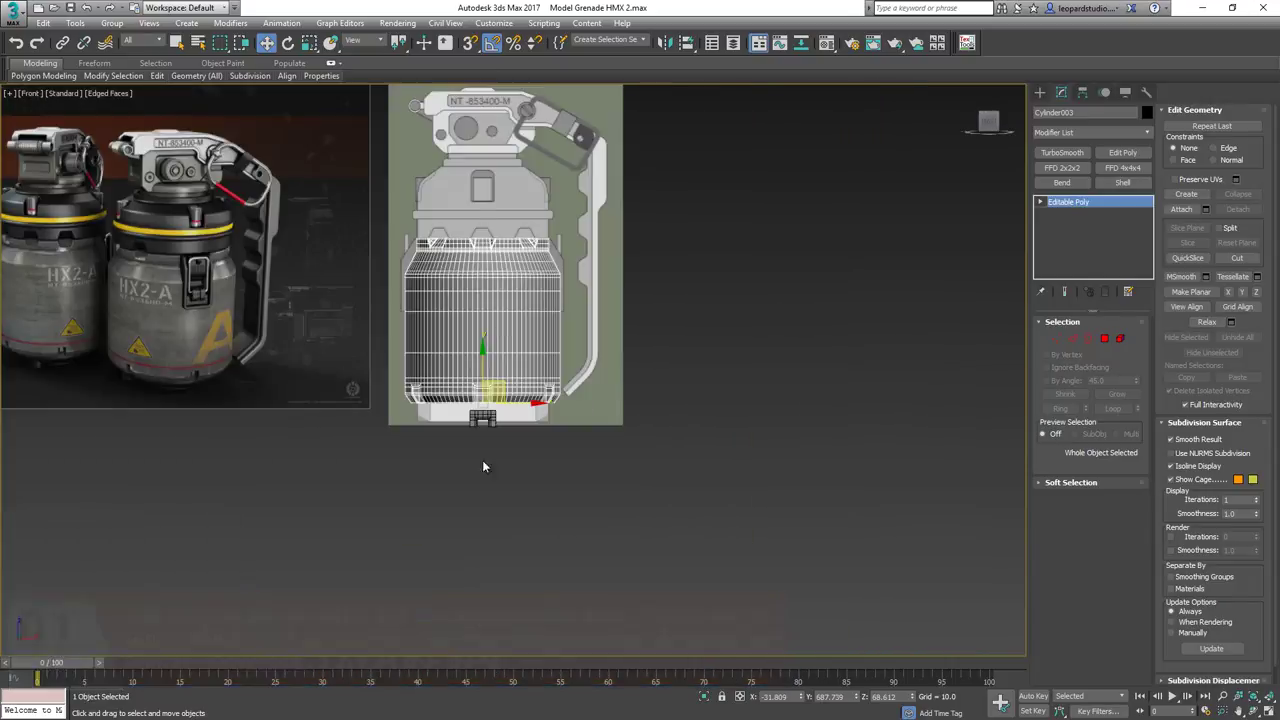
scroll(472, 316, up, 4)
middle_drag(472, 316, 533, 425)
key(4)
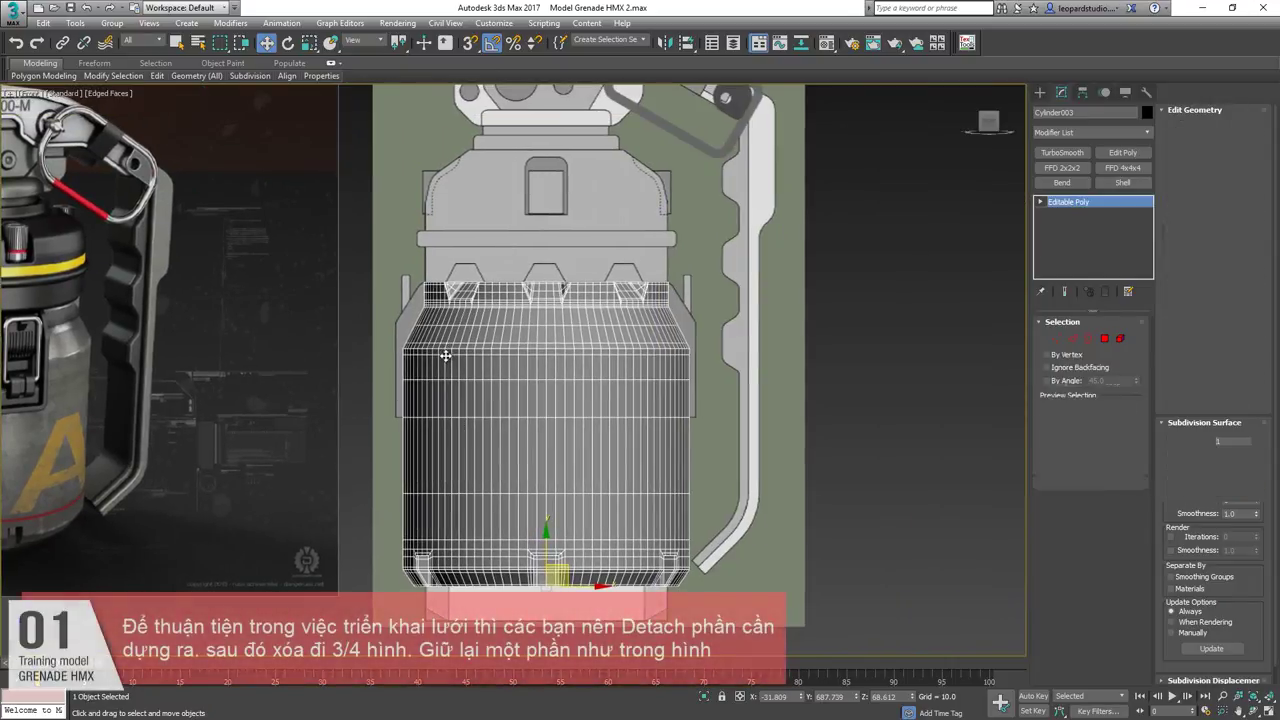
drag(356, 254, 755, 411)
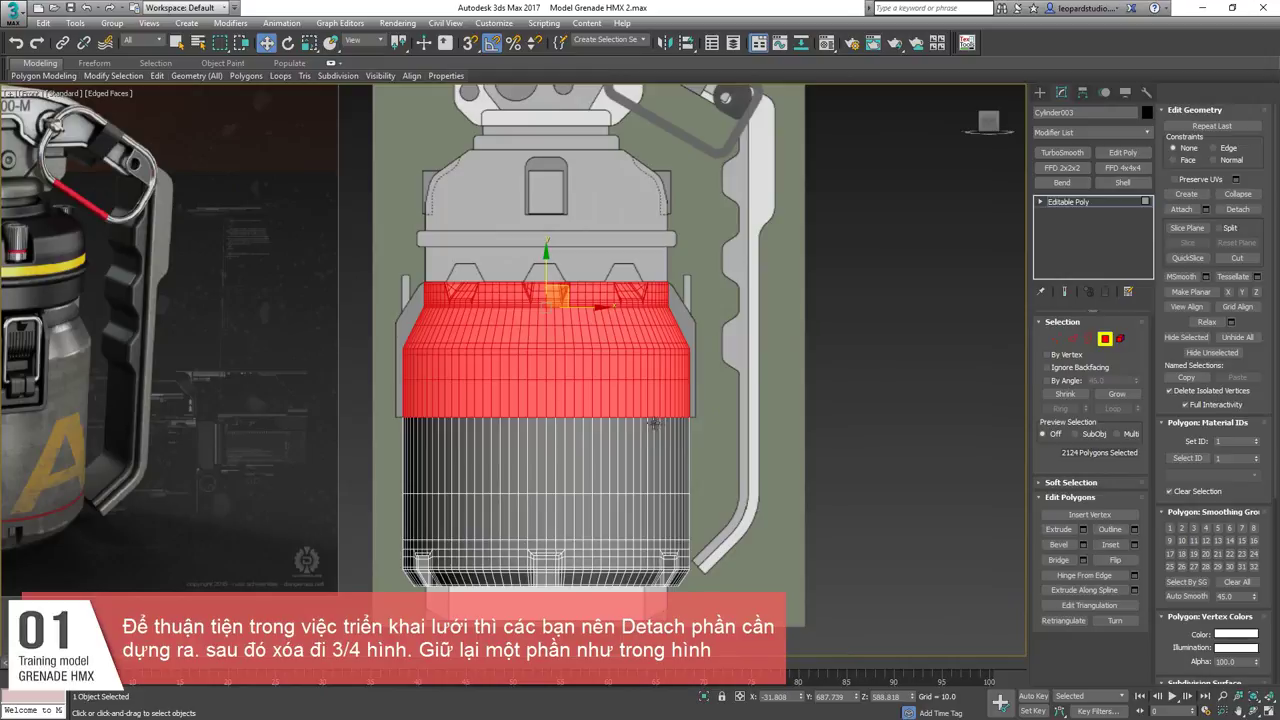
key(1)
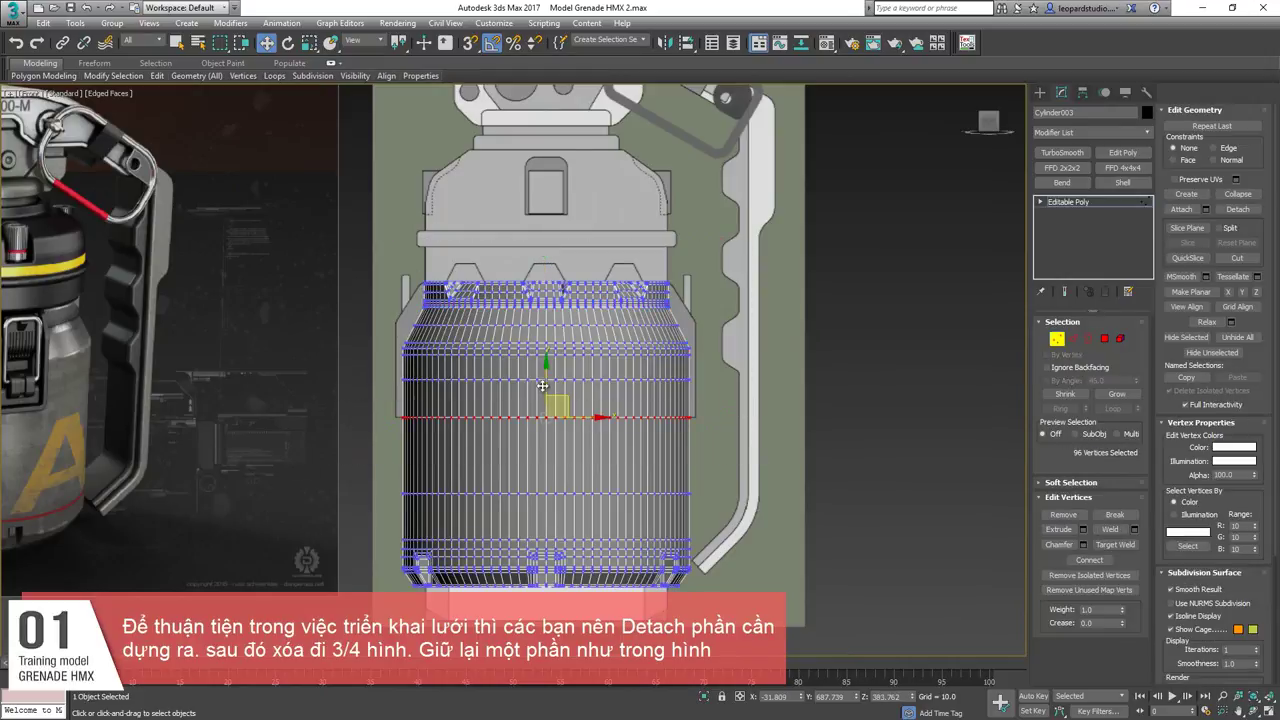
Detach all body polygons above the lowered loop as a separate object and leave sub-object editing.
key(4)
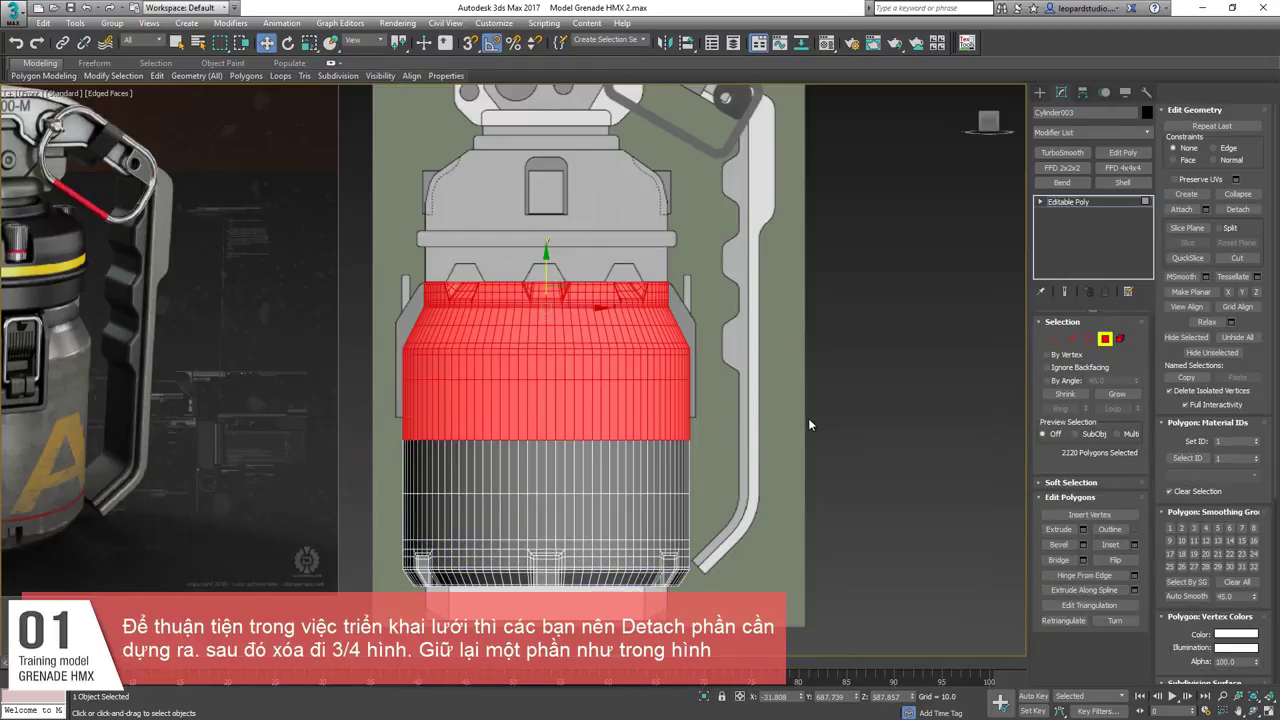
key(ctrl+d)
click(681, 377)
key(1)
key(1)
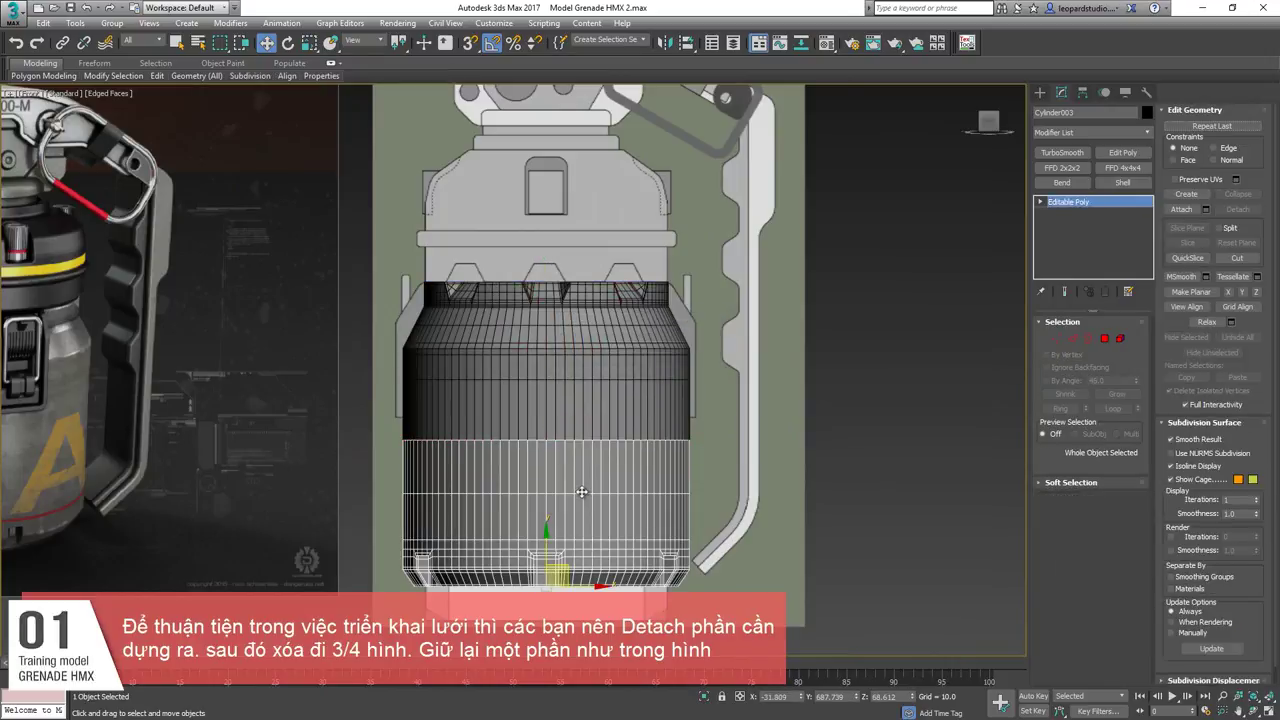
Hide the lower body section and select the detached upper section.
right_click(578, 488)
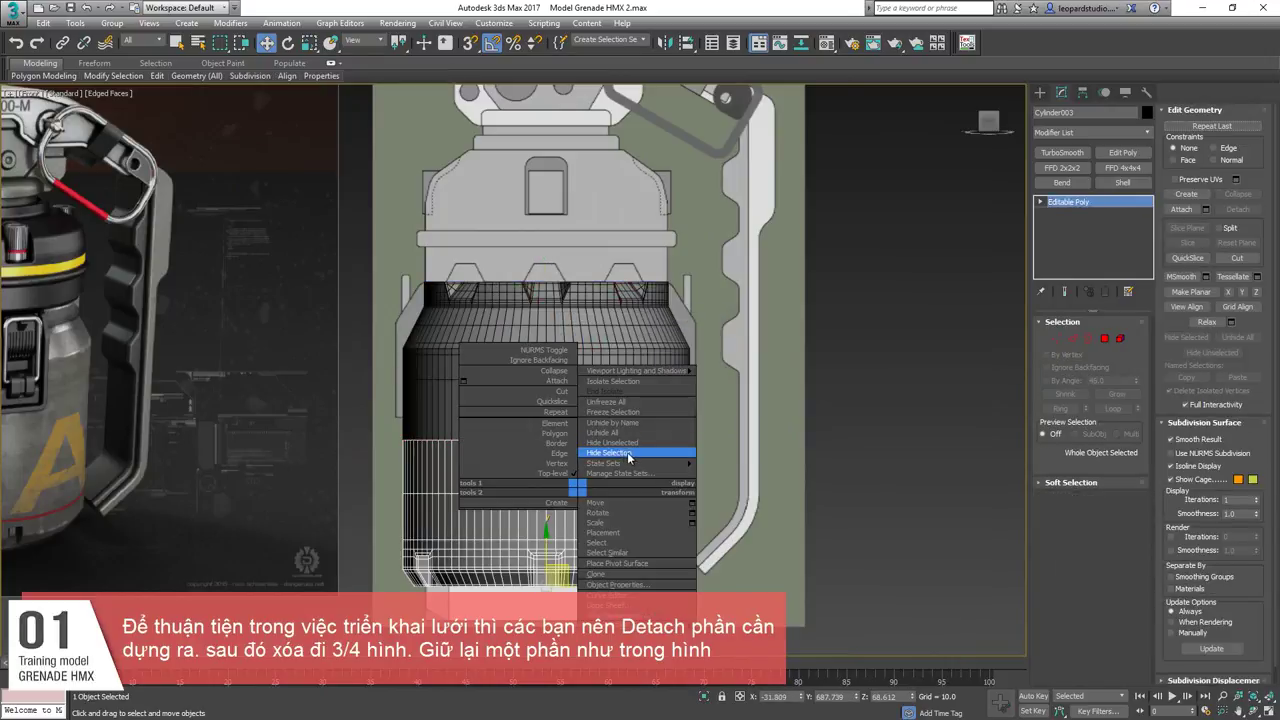
click(628, 453)
scroll(588, 405, up, 3)
click(588, 405)
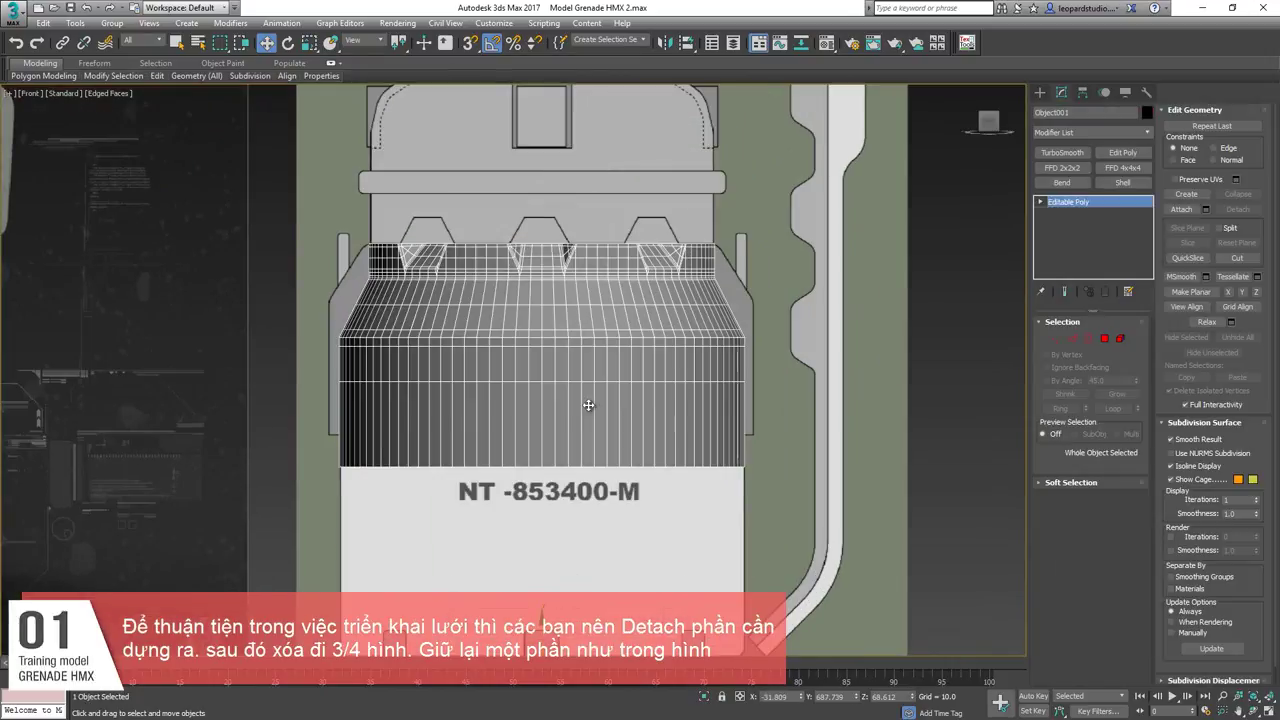
Delete the vertices of one side half of the detached upper section in the front view, up to the centre line.
middle_drag(608, 375, 613, 372)
key(1)
drag(239, 548, 545, 125)
key(Delete)
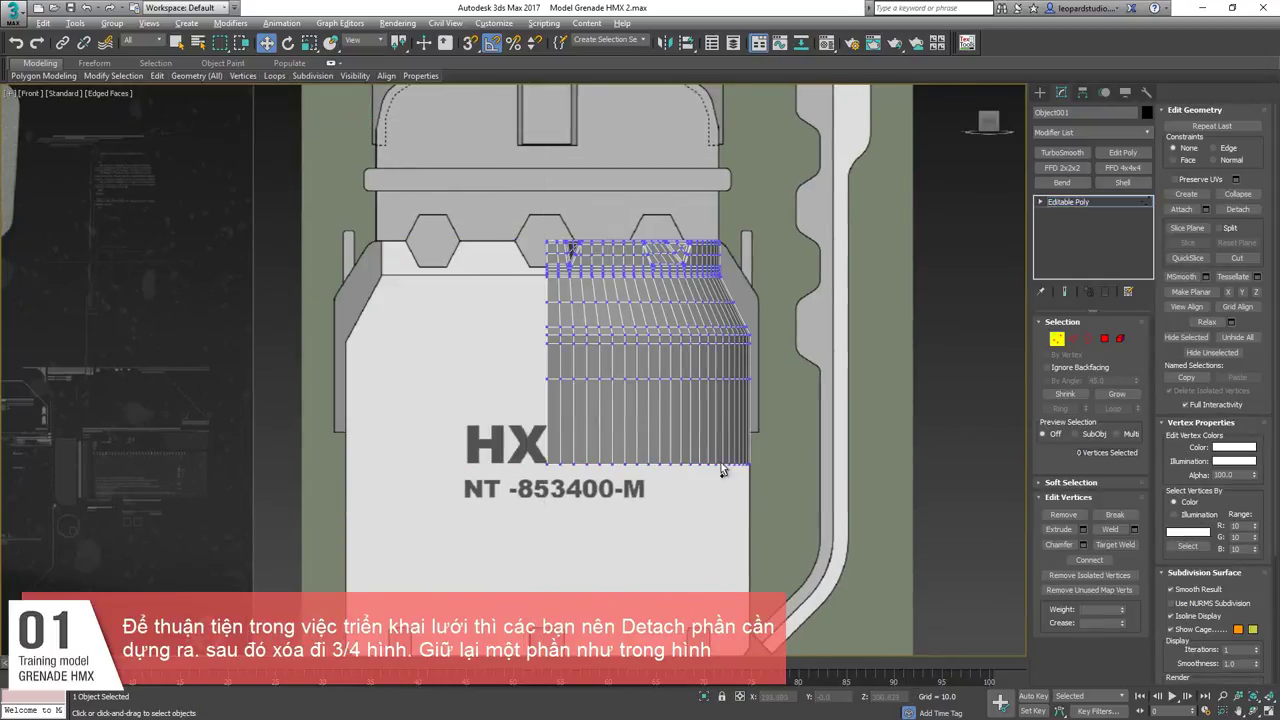
Delete the rear half of the remaining ring in the top view, keeping only one quarter of the section.
scroll(692, 405, up, 3)
middle_drag(692, 405, 611, 544)
key(t)
key(z)
drag(704, 392, 296, 175)
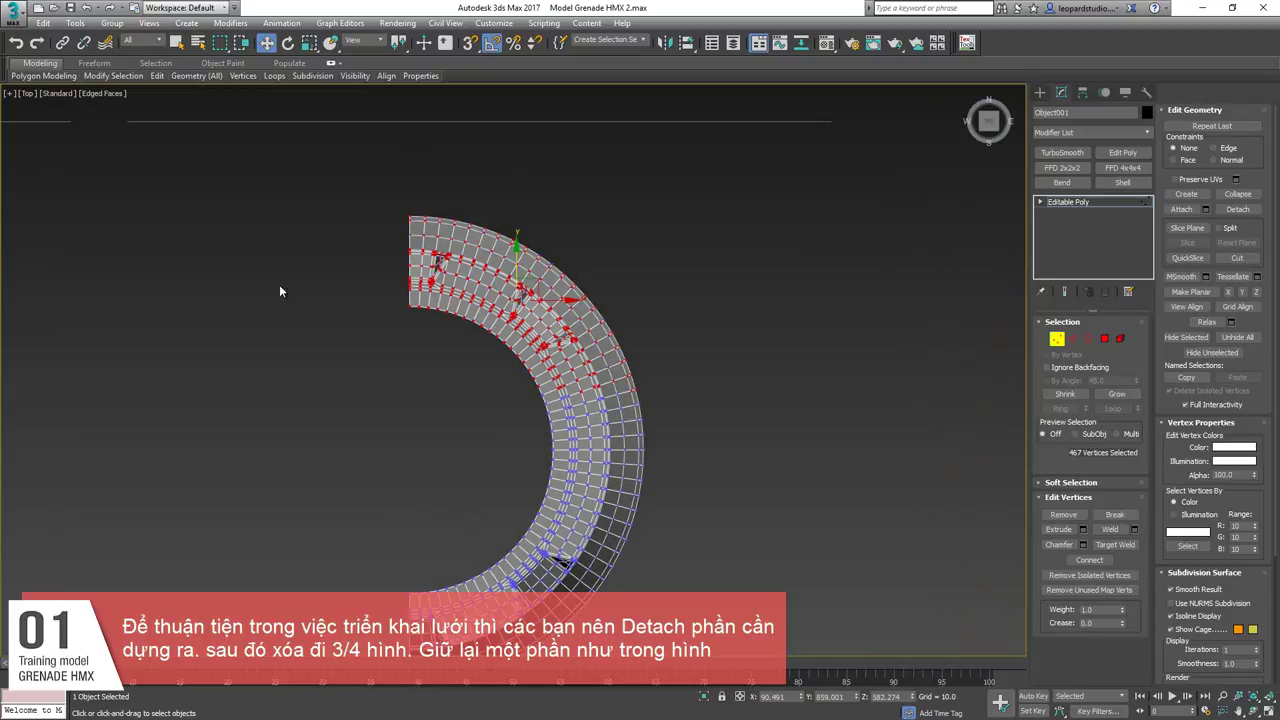
drag(797, 430, 806, 434)
middle_drag(324, 218, 354, 185)
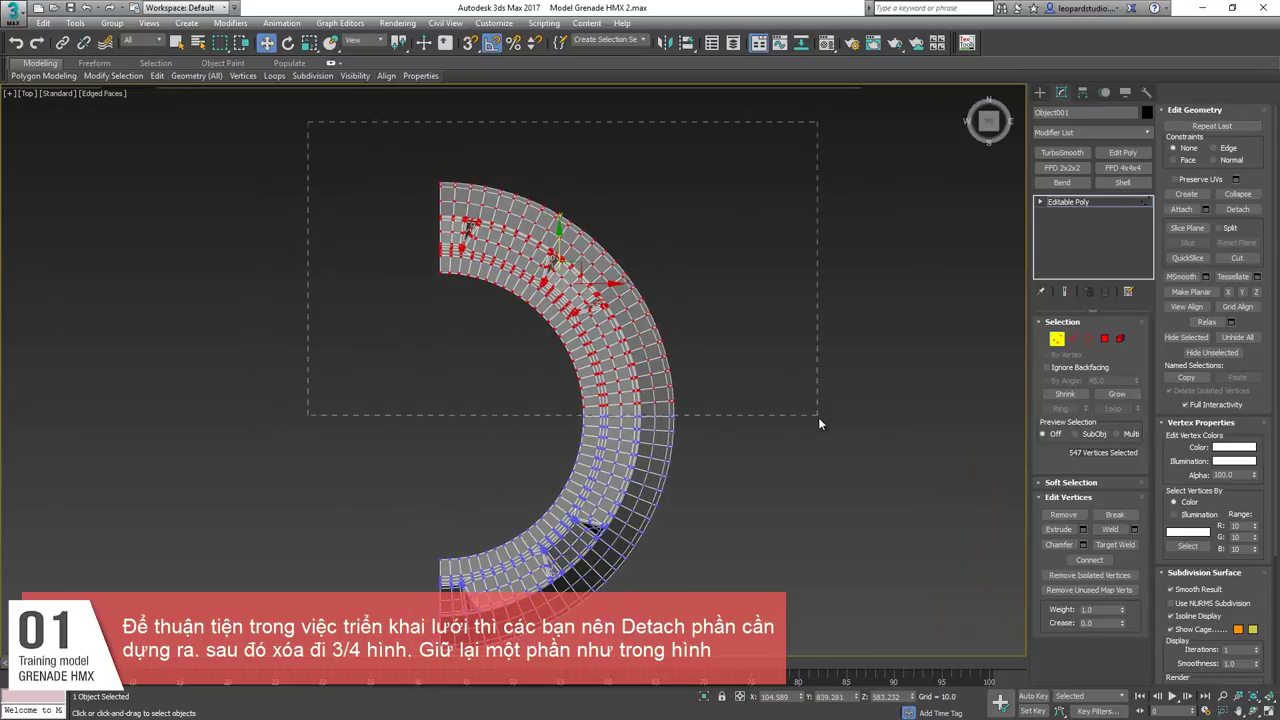
drag(818, 417, 828, 413)
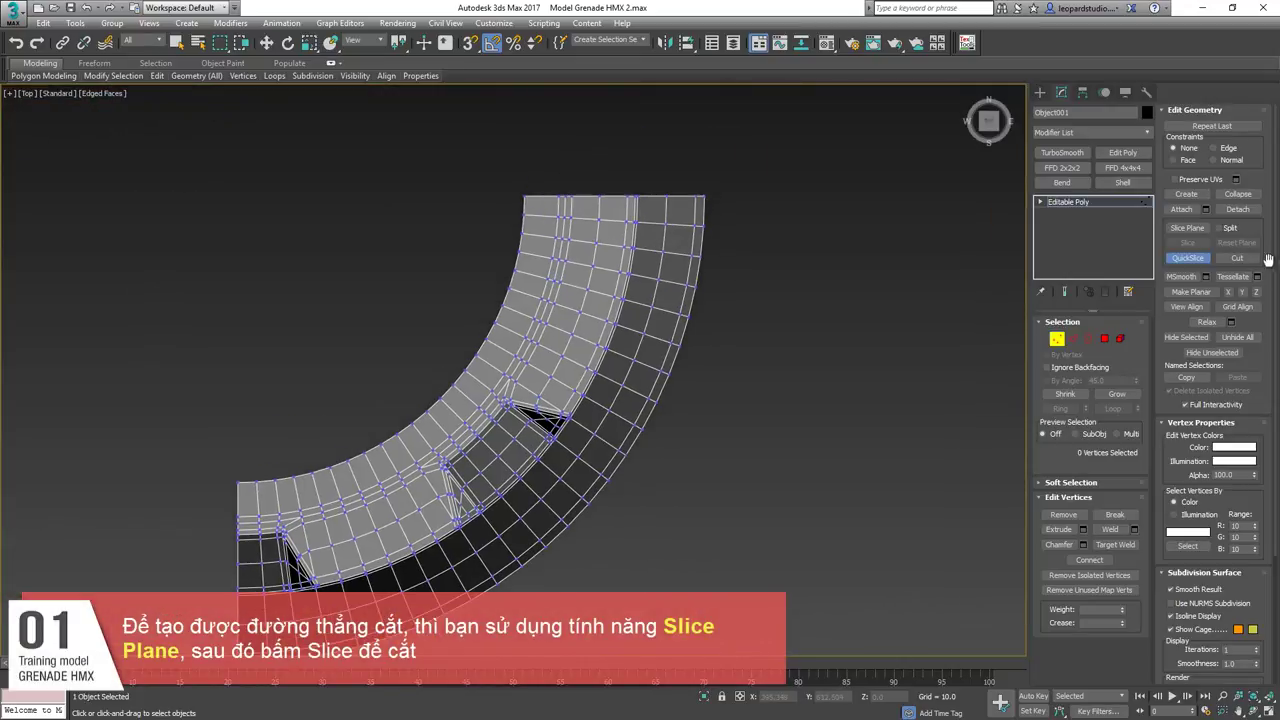
Activate the Slice Plane on the quarter section, rotate it upright and move it towards the quarter's side end.
click(1201, 230)
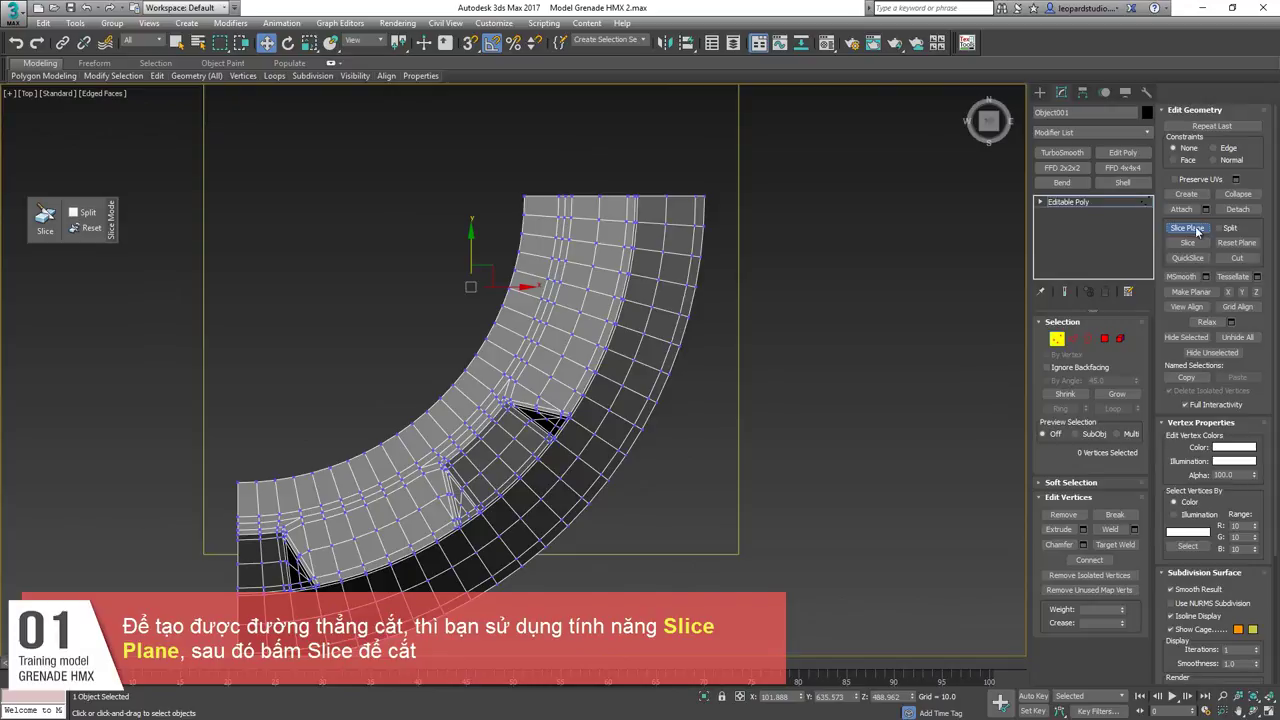
middle_drag(400, 249, 434, 331)
key(e)
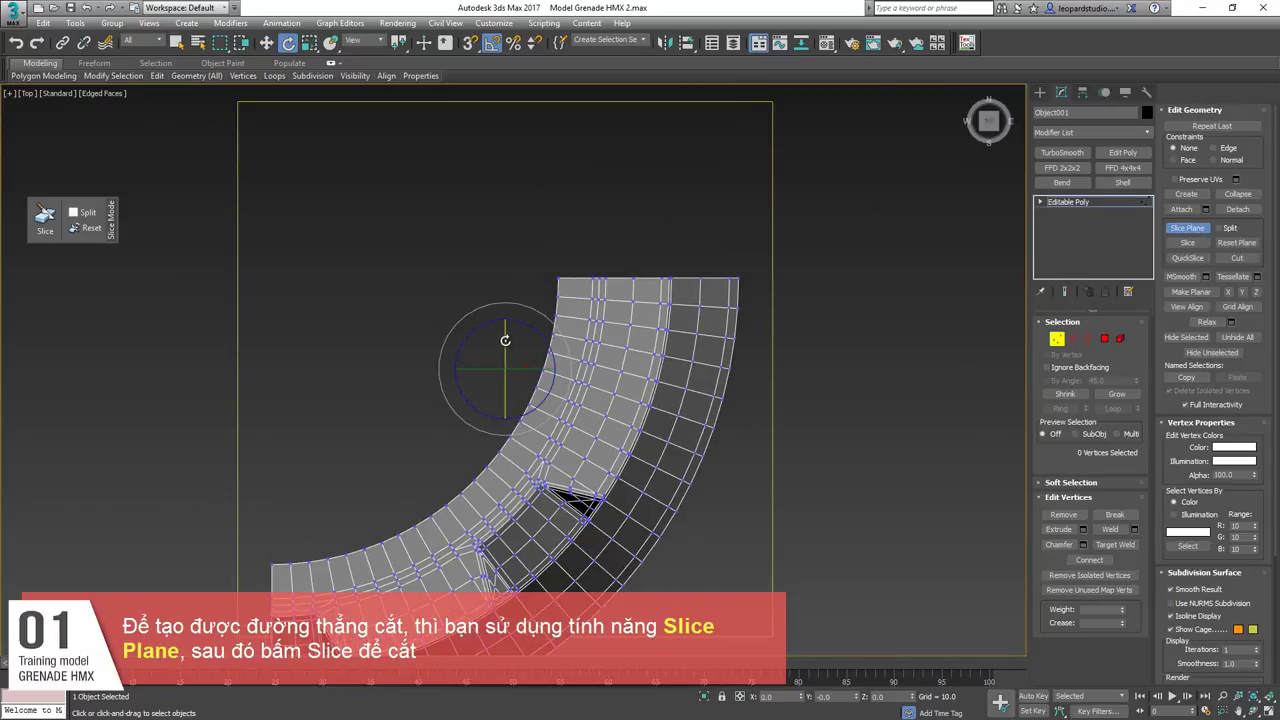
drag(504, 338, 517, 405)
key(w)
alt+middle_drag(514, 438, 577, 340)
drag(521, 344, 555, 335)
Snap the slice plane to an existing vertical wall edge near the quarter's side end and slice the mesh.
alt+middle_drag(569, 375, 489, 289)
key(s)
drag(480, 225, 508, 430)
key(s)
scroll(508, 431, down, 2)
middle_drag(508, 431, 524, 290)
middle_drag(524, 290, 506, 431)
scroll(506, 431, up, 5)
scroll(501, 482, down, 3)
middle_drag(501, 482, 540, 413)
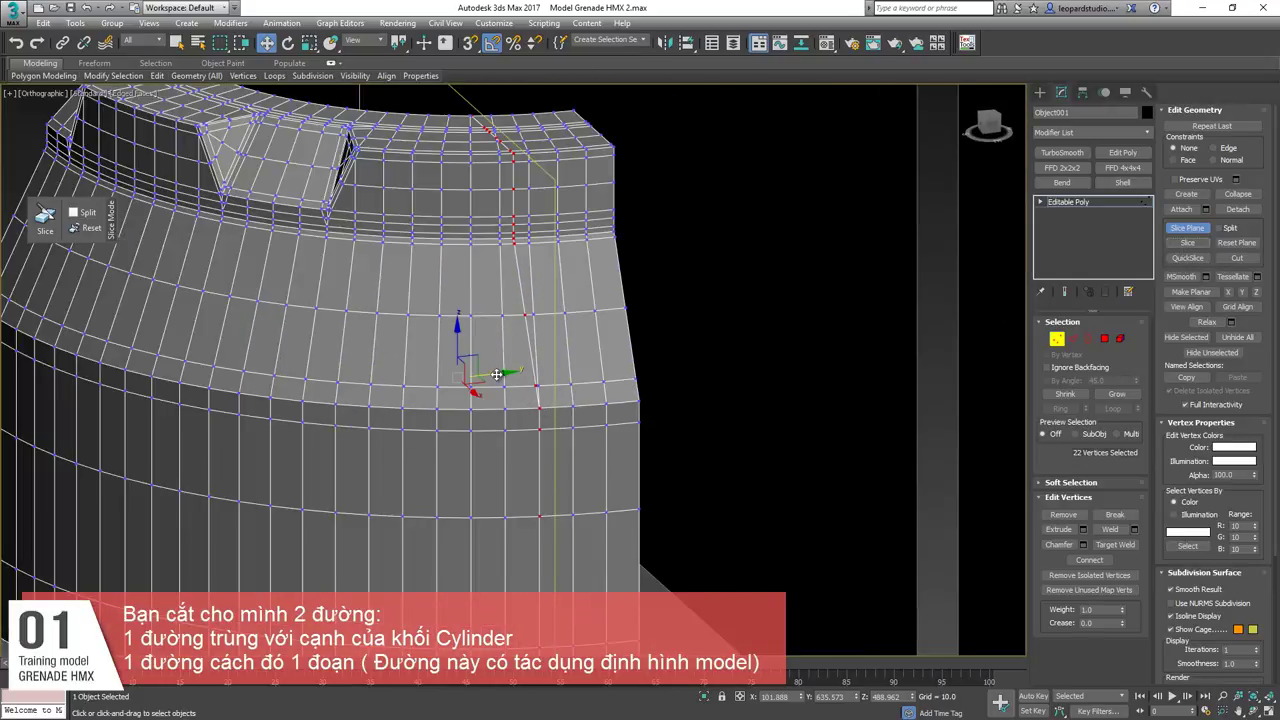
Move the slice plane outward to about Y 639.8, slice a second parallel line close to the first, and leave Slice Plane.
drag(499, 372, 508, 371)
middle_drag(541, 415, 480, 217)
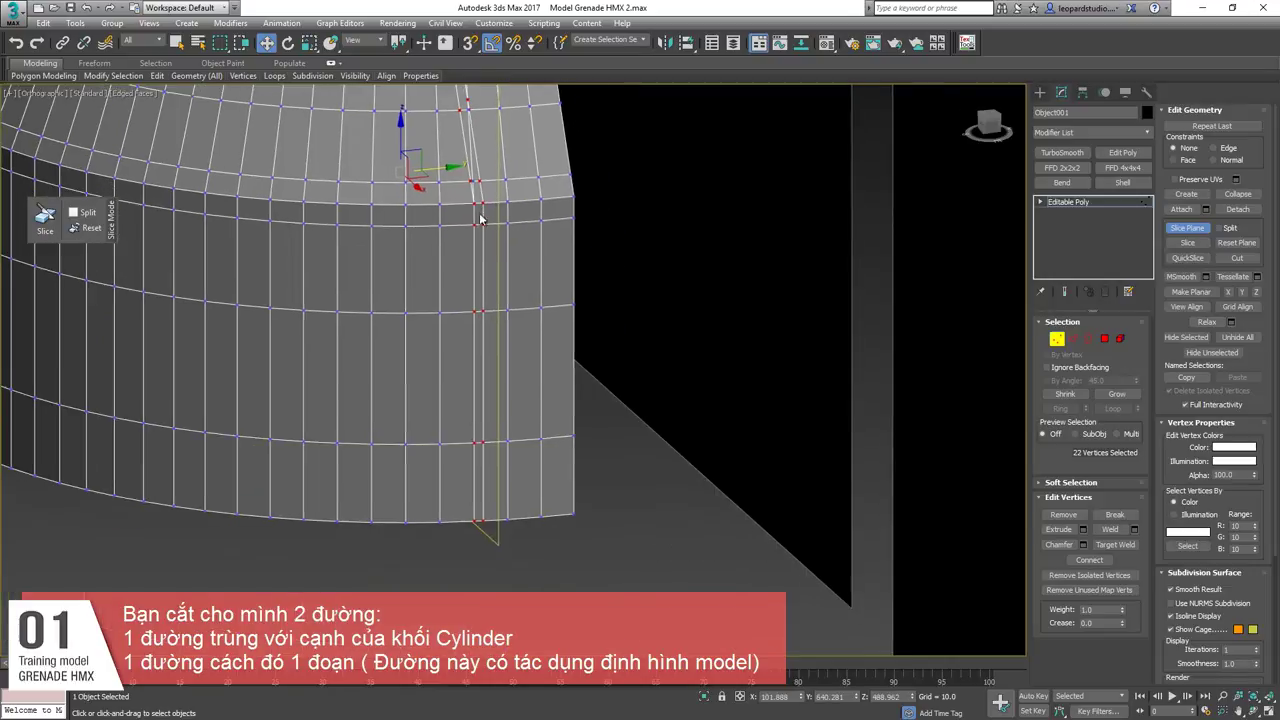
middle_drag(462, 268, 464, 324)
scroll(464, 324, up, 2)
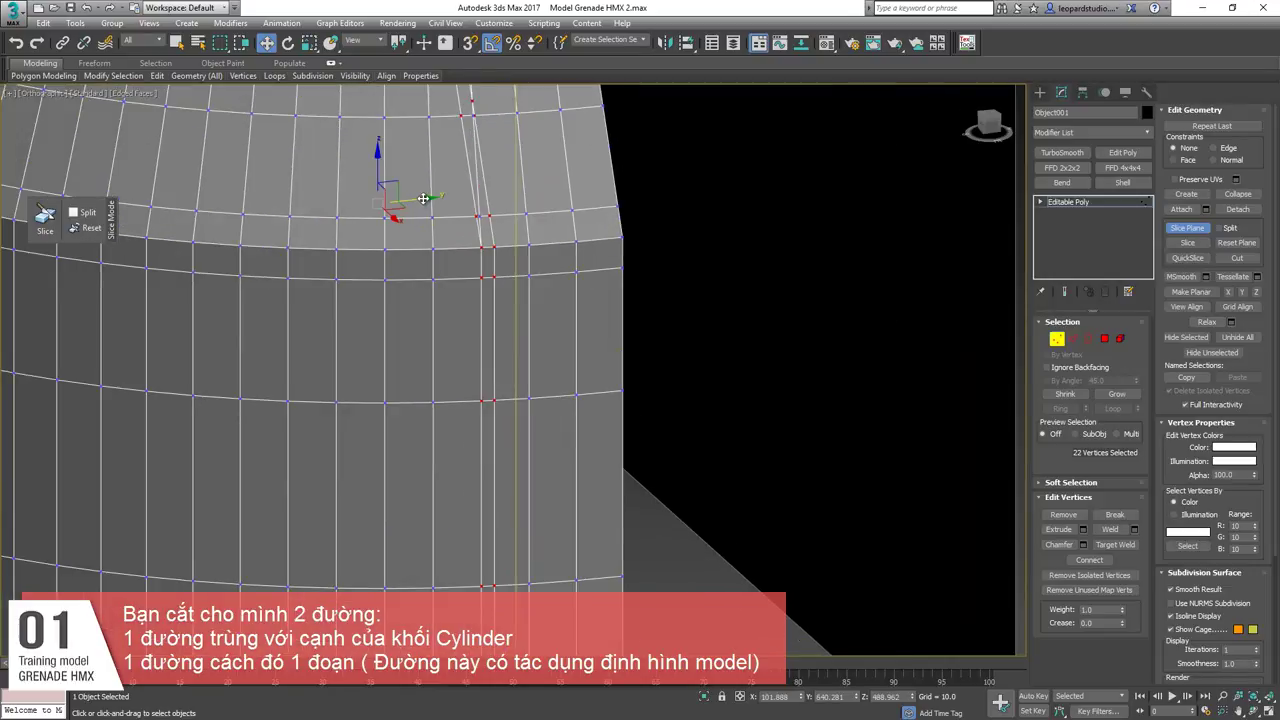
key(s)
alt+middle_drag(474, 120, 338, 396)
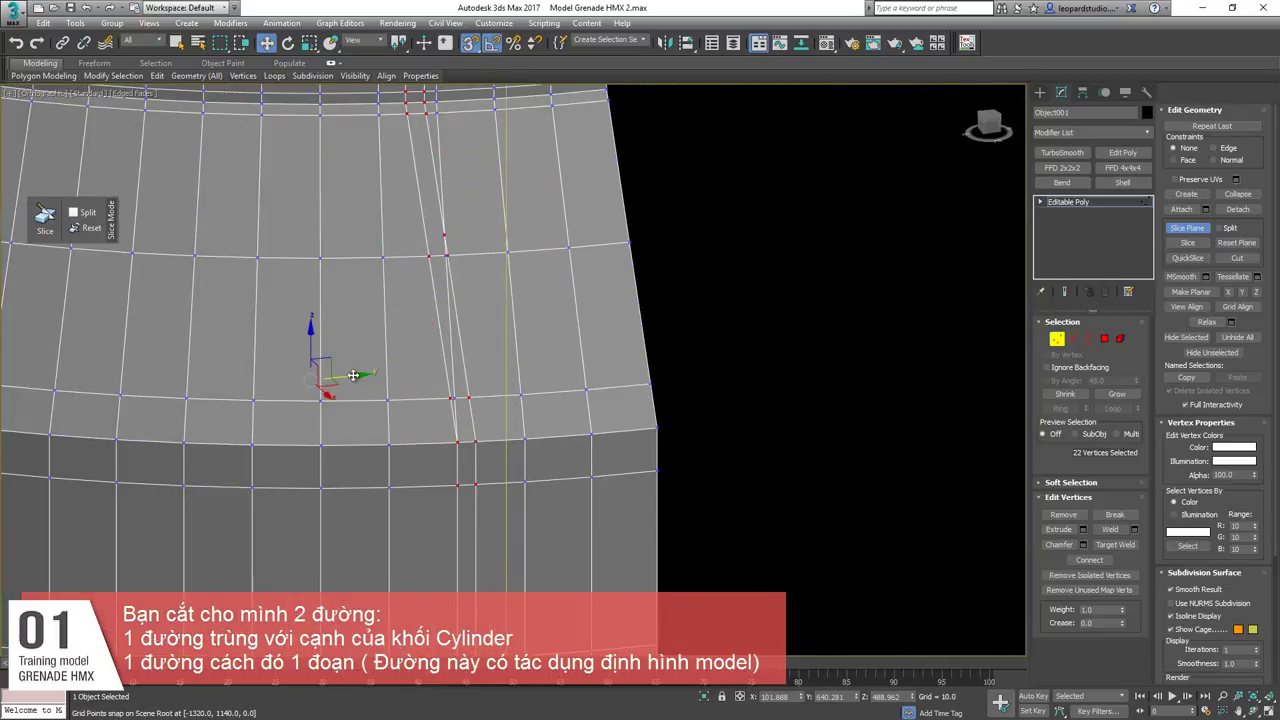
drag(353, 376, 445, 259)
scroll(477, 315, down, 3)
middle_drag(477, 315, 438, 204)
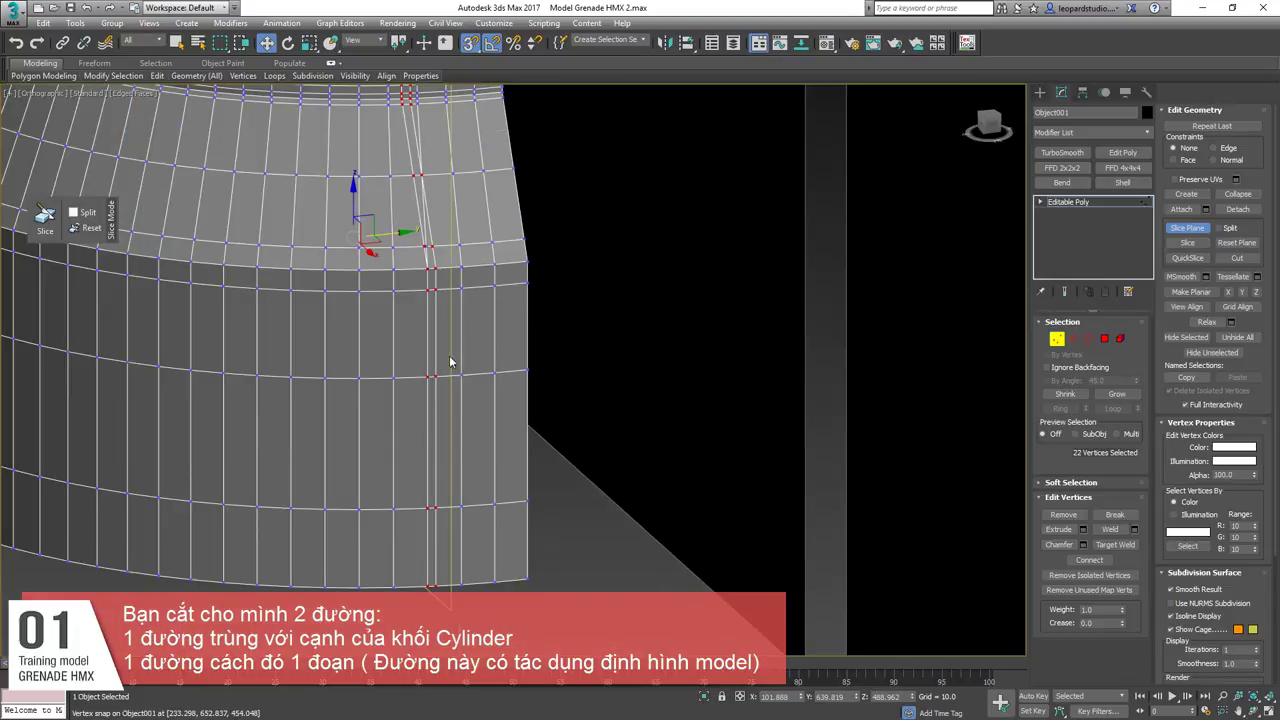
click(1187, 228)
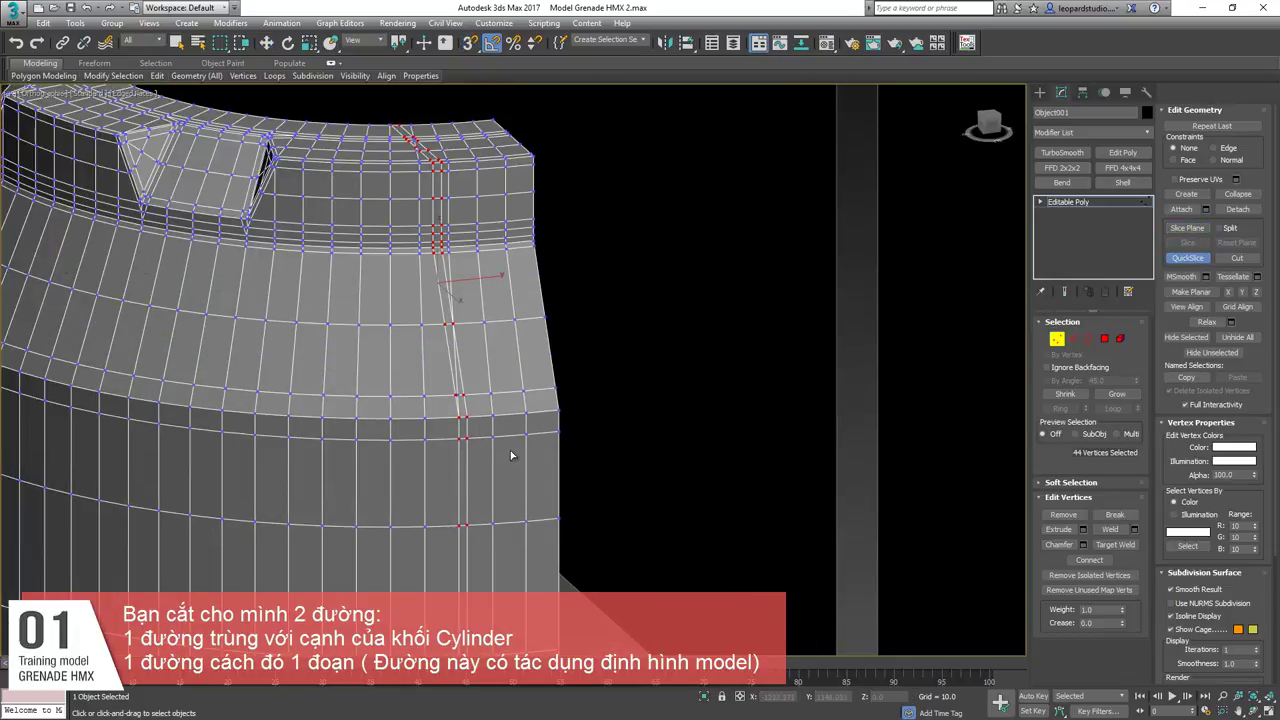
Try a QuickSlice cut across the shoulder corner beside the two new slice lines.
middle_drag(461, 488, 461, 423)
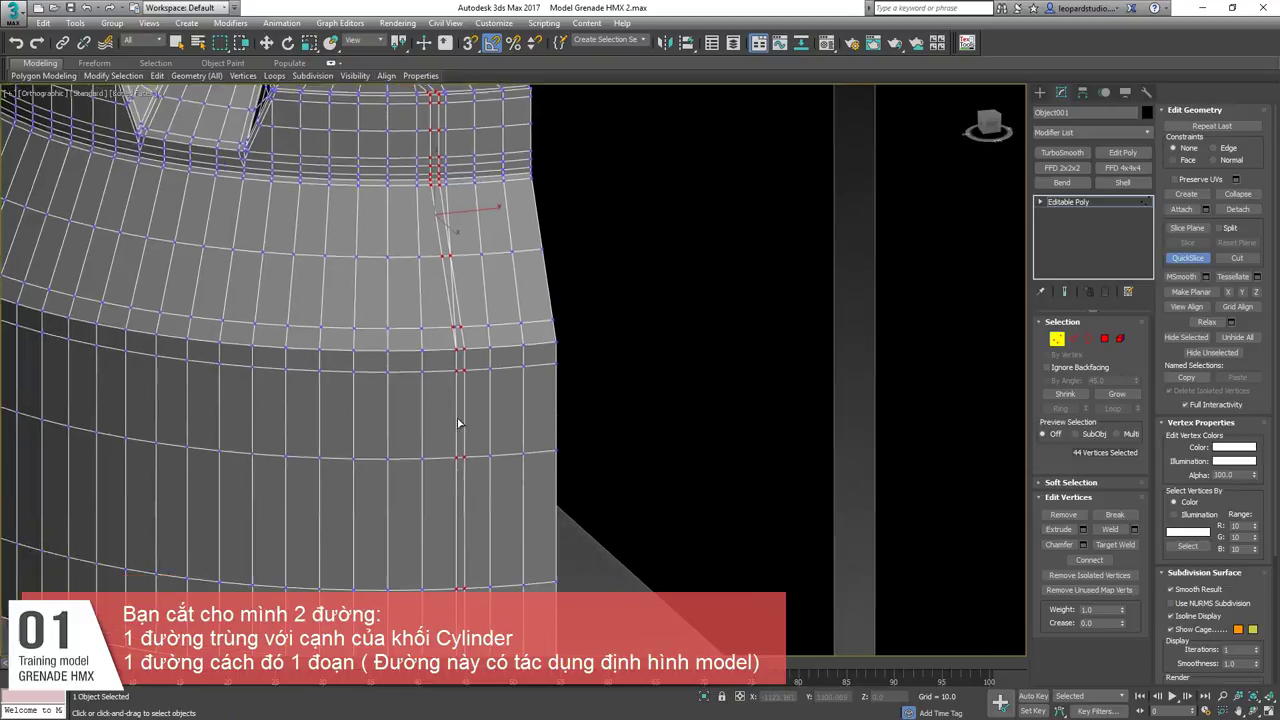
scroll(466, 390, up, 5)
key(2)
click(470, 329)
key(s)
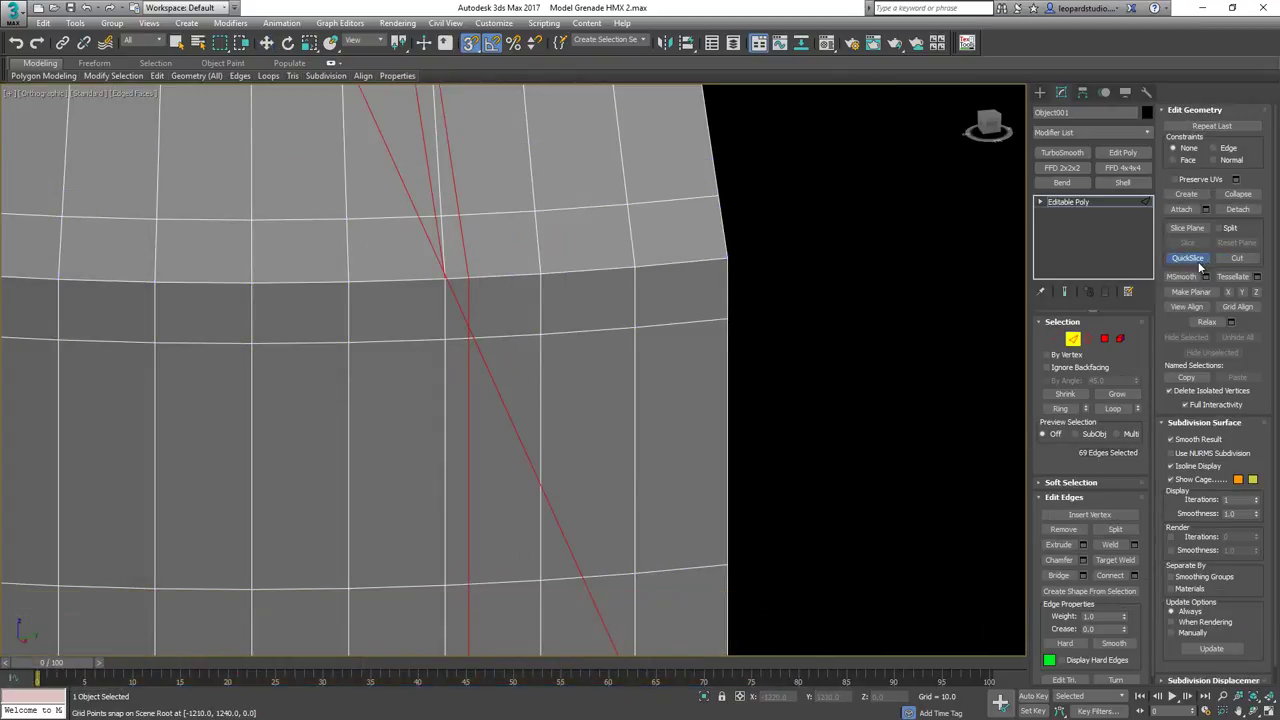
key(w)
key(ctrl+z)
middle_drag(480, 361, 489, 434)
key(s)
key(2)
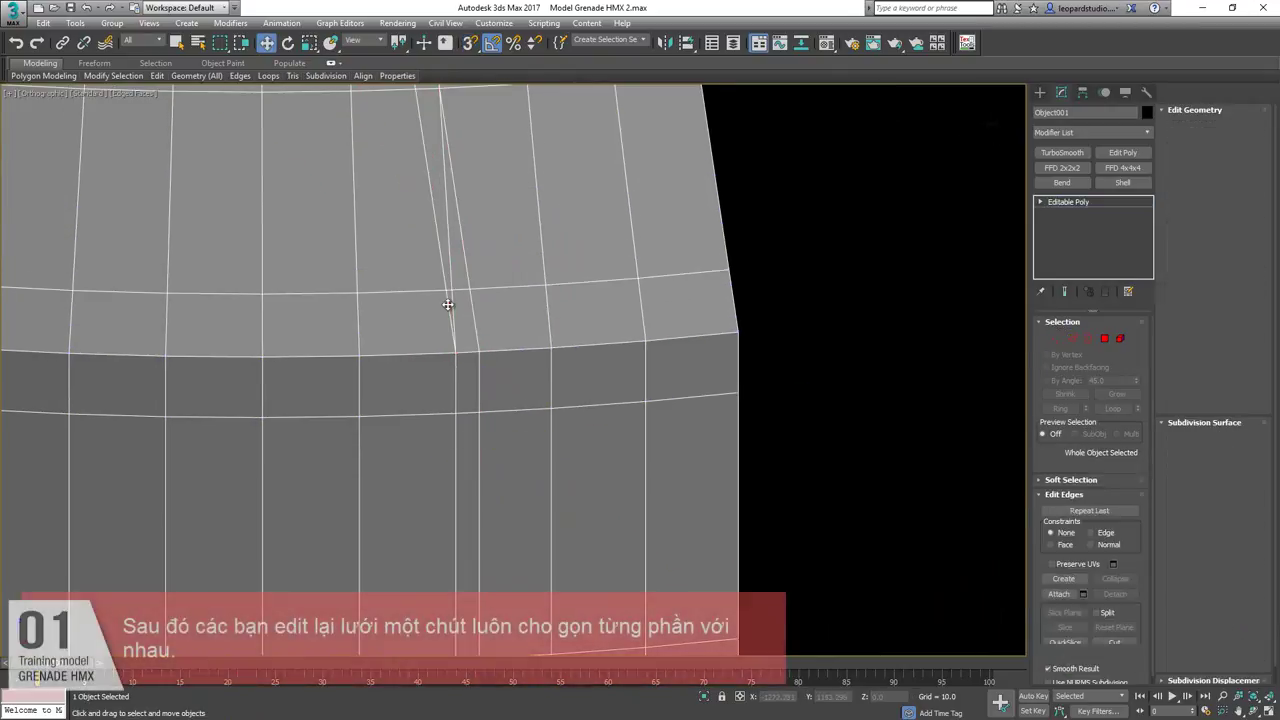
Remove the two leftover shoulder edges squeezed between the slice lines, without deleting their faces.
scroll(483, 426, down, 4)
mouse_move(478, 309)
middle_down()
mouse_move(483, 426)
mouse_move(470, 424)
mouse_move(481, 299)
middle_up()
key(2)
click(463, 388)
ctrl+click(468, 436)
scroll(481, 299, down, 2)
key(Delete)
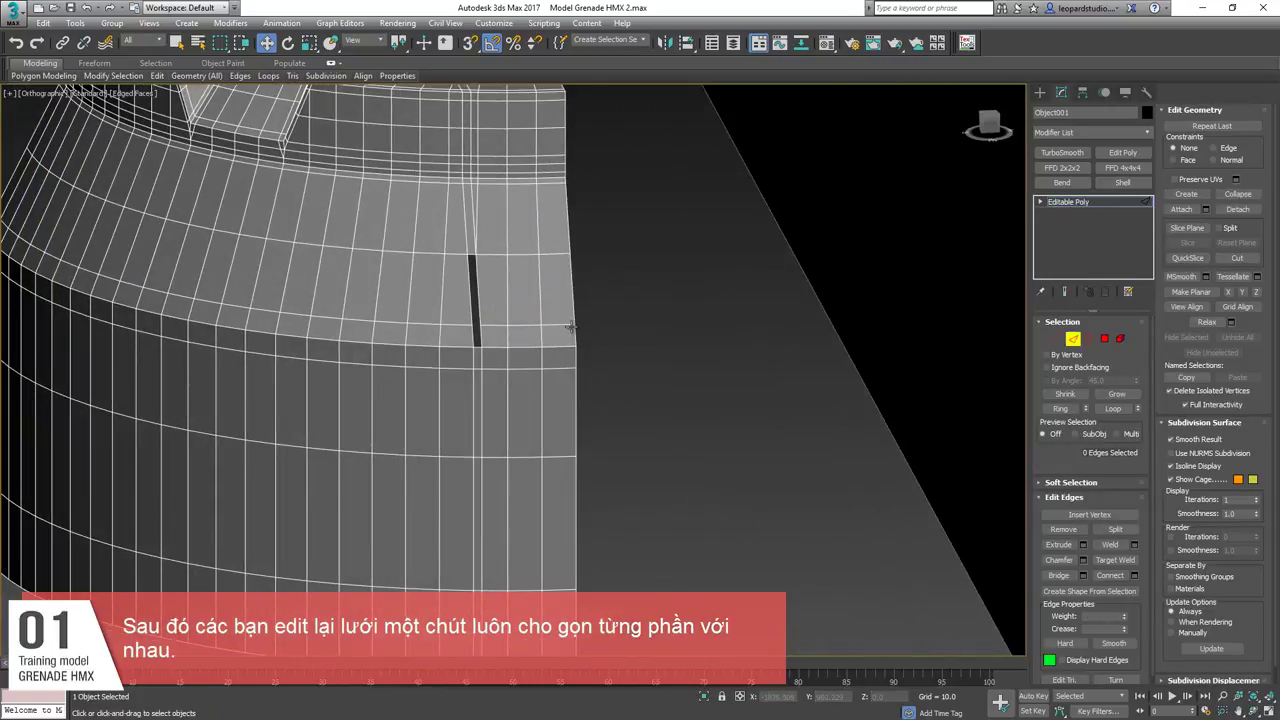
alt+middle_drag(496, 362, 471, 376)
key(ctrl+z)
scroll(495, 408, up, 3)
key(ctrl+BackSpace)
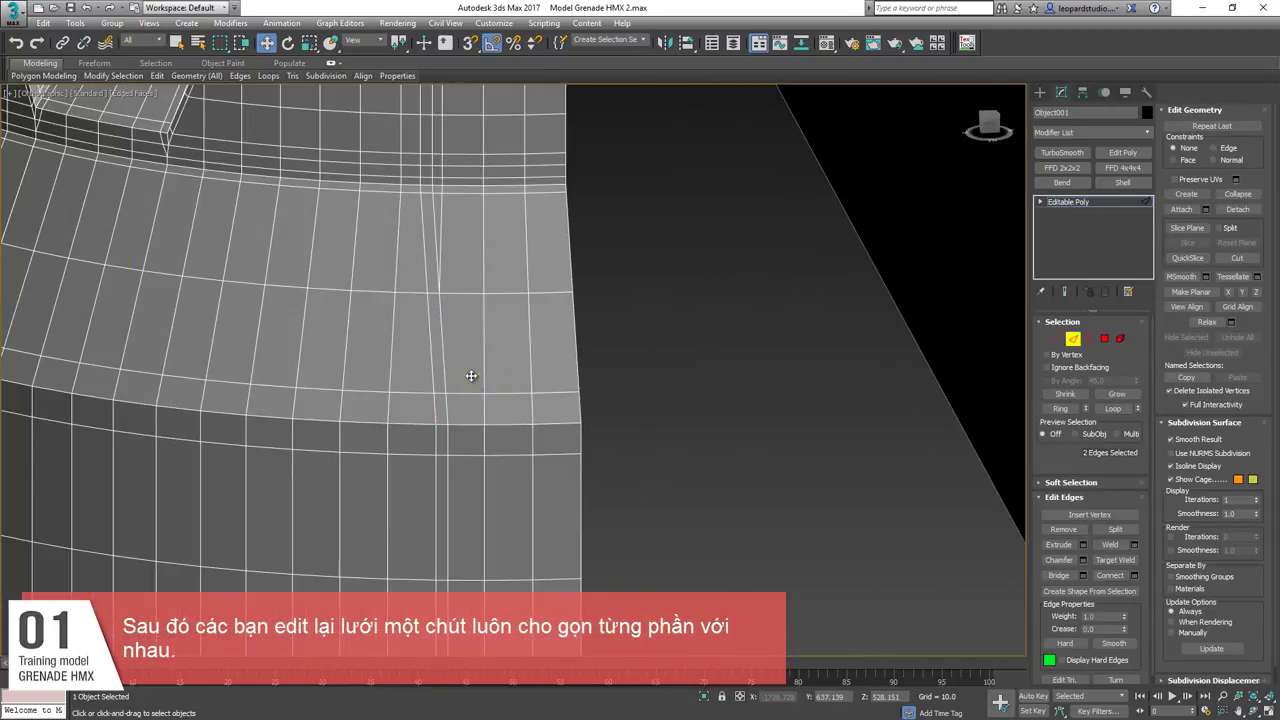
Delete the shoulder and upper wall faces beyond the outer slice line.
drag(507, 466, 509, 463)
scroll(513, 420, down, 3)
key(Delete)
alt+middle_drag(527, 330, 497, 335)
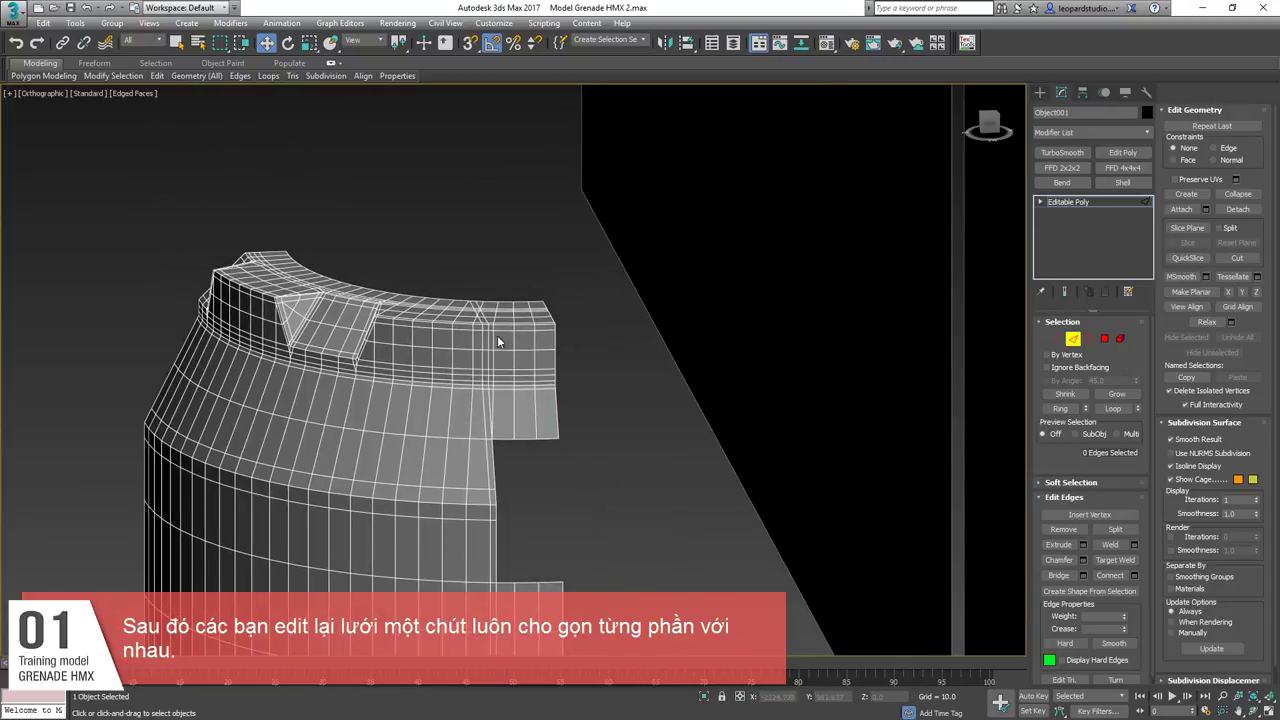
Delete the remaining rim vertices beyond the outer slice line in the top view, leaving the lower wall intact.
scroll(499, 342, up, 3)
alt+middle_drag(505, 497, 528, 462)
key(t)
middle_drag(571, 137, 495, 267)
scroll(495, 267, up, 3)
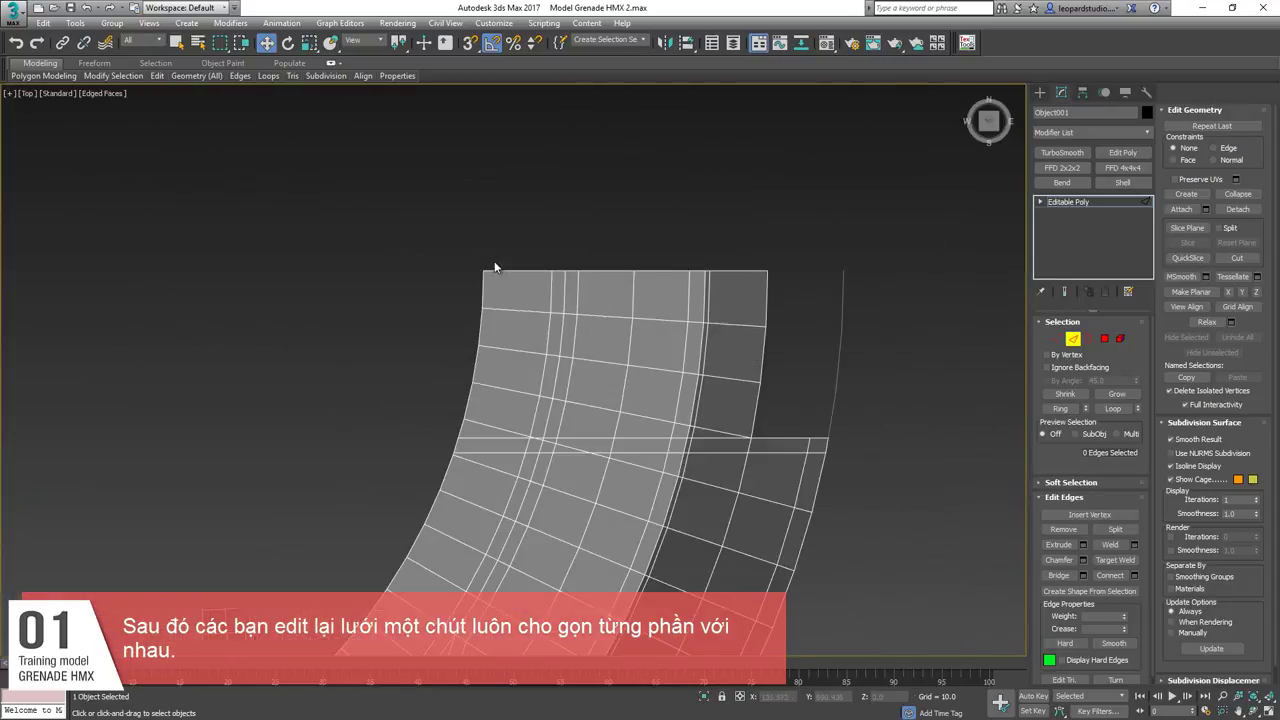
key(1)
drag(510, 280, 772, 425)
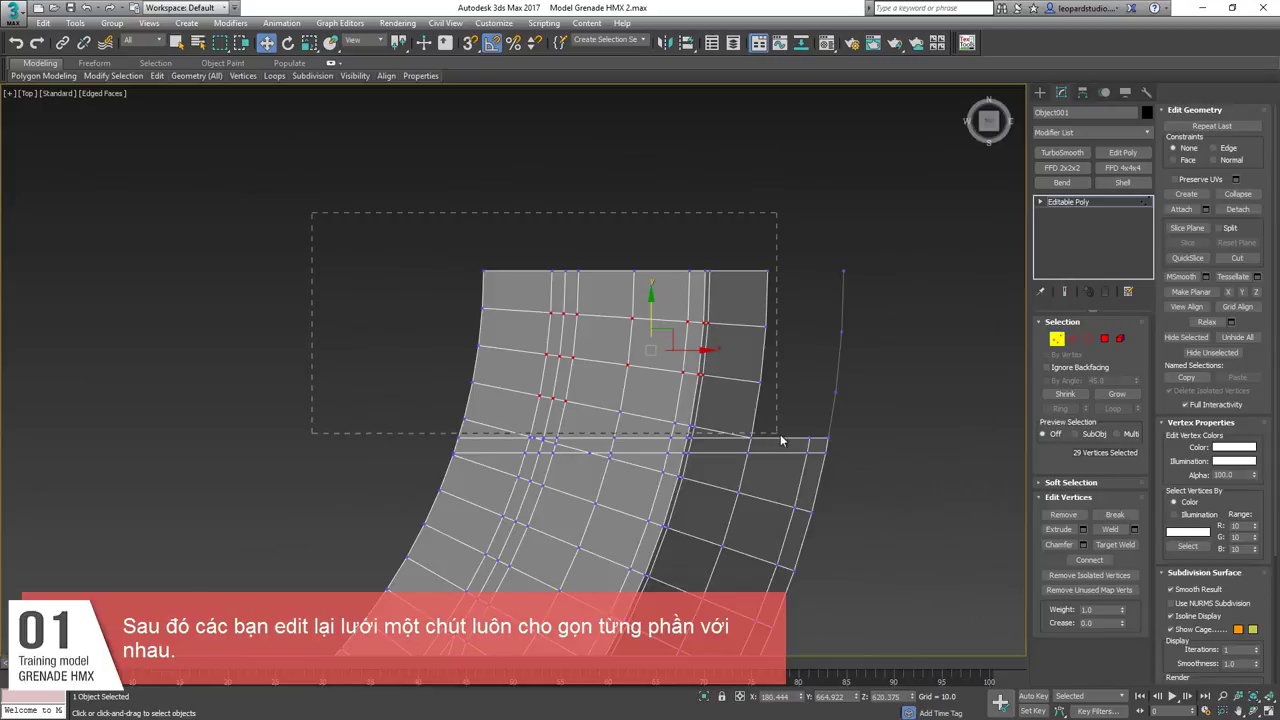
key(Delete)
Remove the slanted leftover edge loop that crosses the slice lines at the cut end of the section.
scroll(577, 398, up, 5)
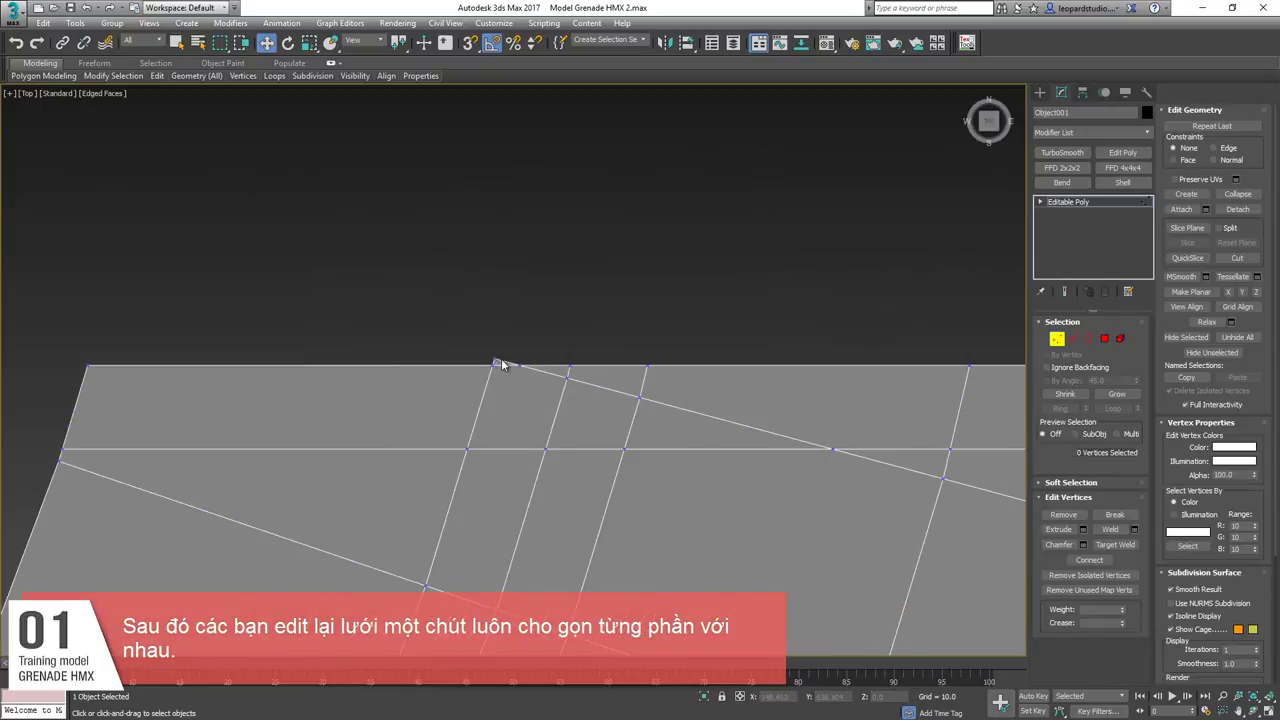
key(2)
double_click(546, 370)
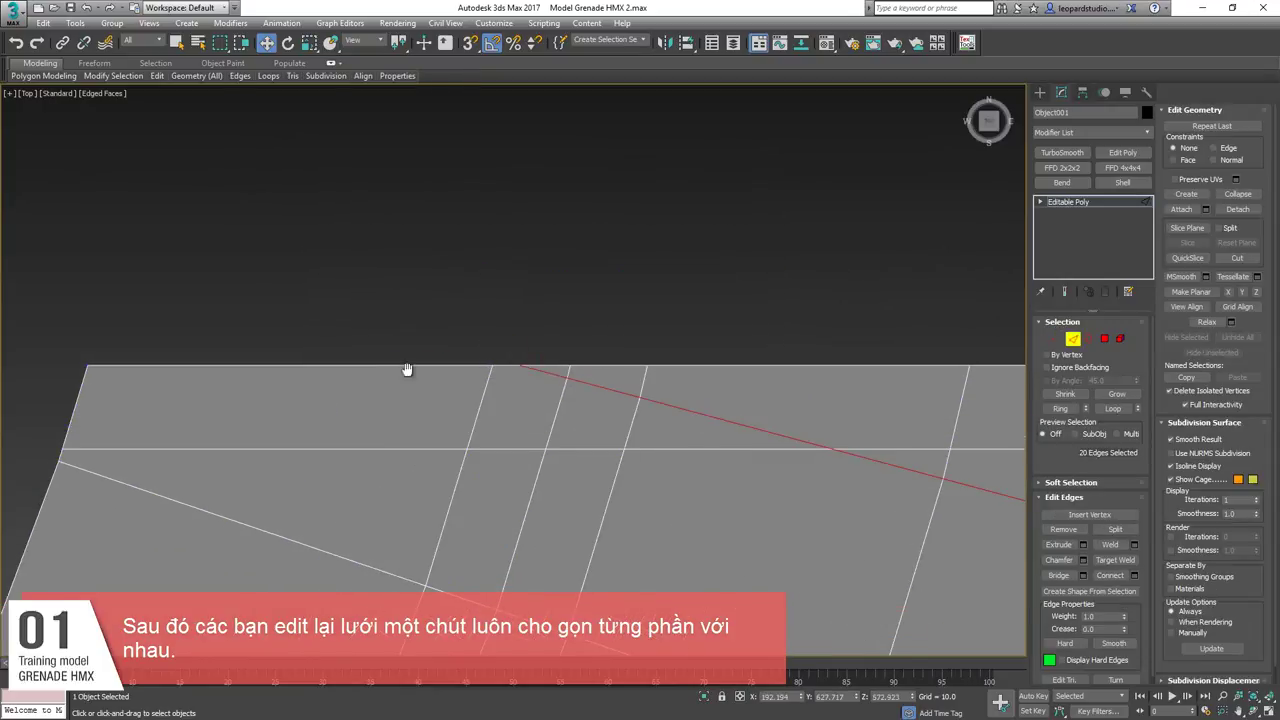
alt+middle_drag(408, 371, 468, 272)
middle_drag(468, 272, 506, 419)
scroll(512, 408, up, 5)
key(1)
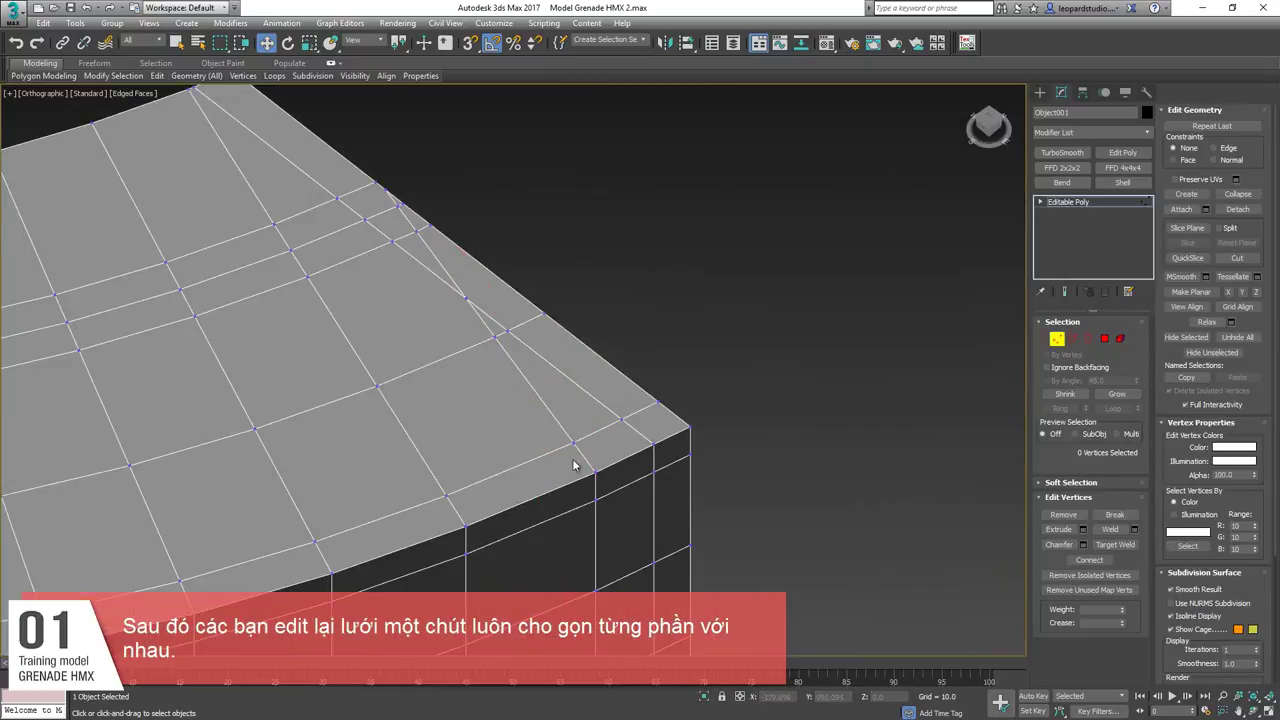
click(574, 444)
key(2)
alt+middle_drag(443, 251, 450, 283)
scroll(490, 406, down, 5)
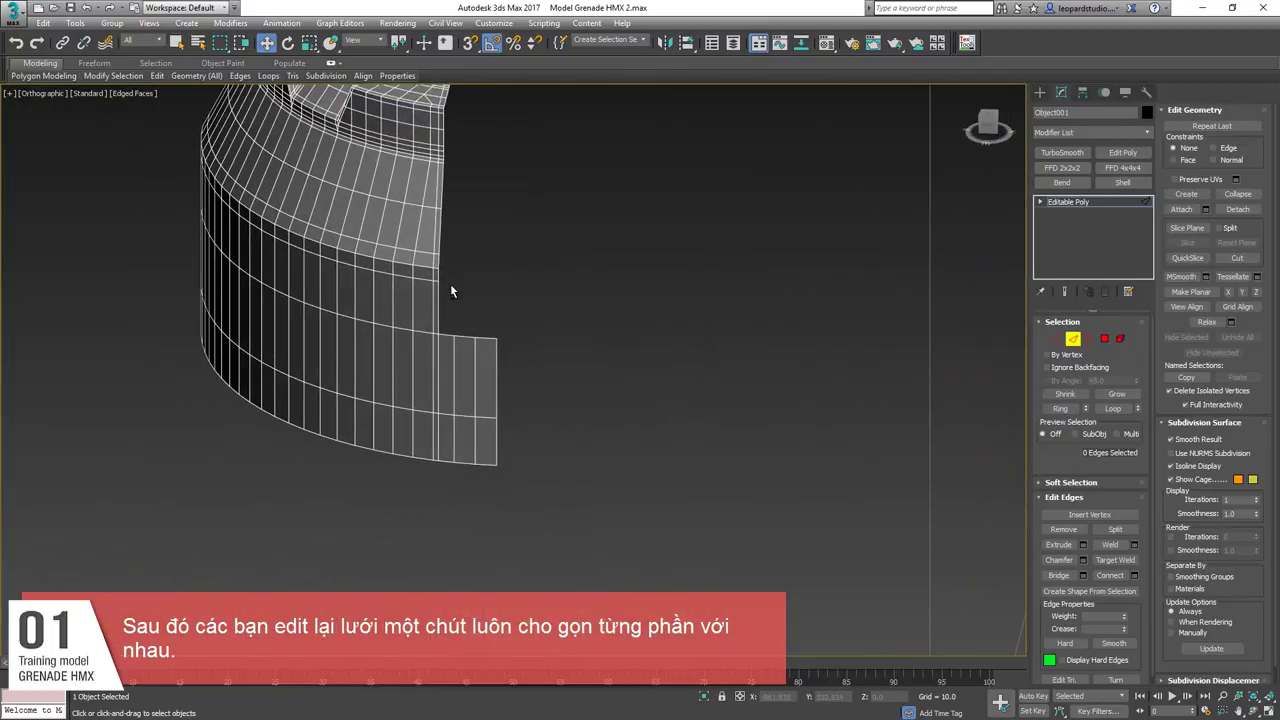
Select the ring of vertical edges in the bottom wall band and connect them with one horizontal loop.
scroll(453, 307, up, 2)
scroll(454, 430, up, 2)
middle_drag(460, 440, 490, 426)
key(1)
click(563, 211)
scroll(550, 225, down, 3)
key(2)
click(531, 363)
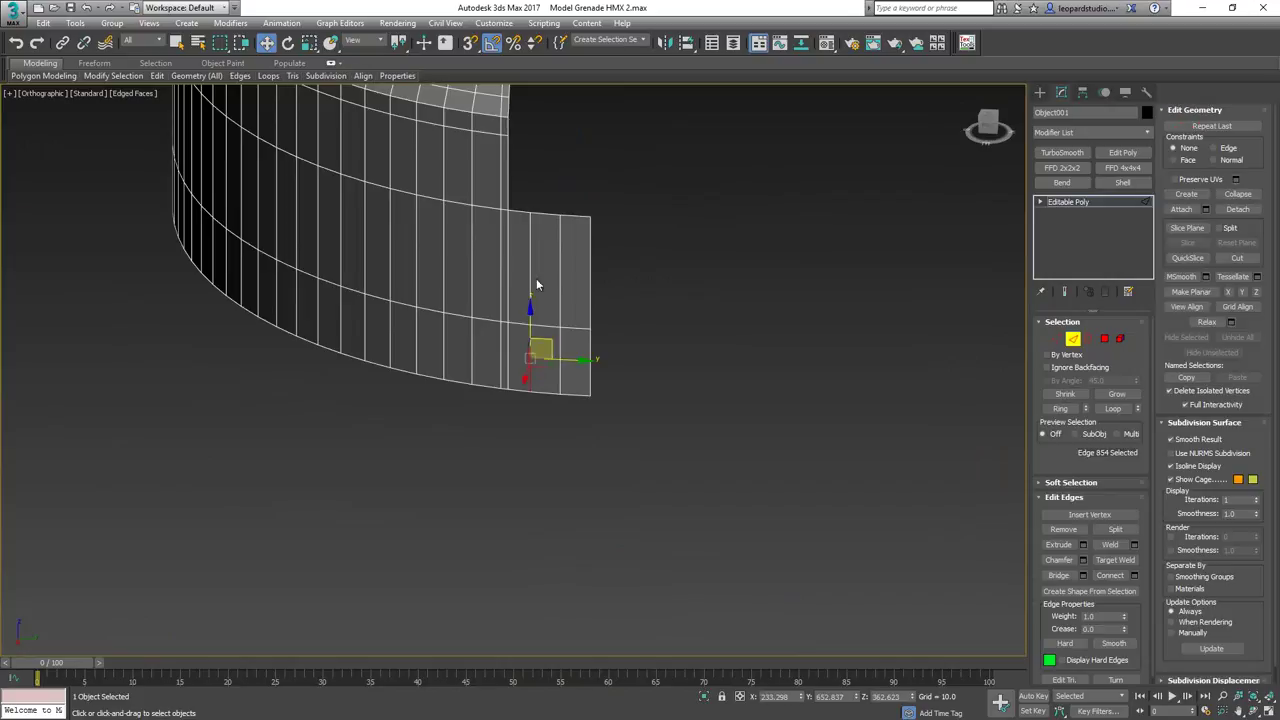
scroll(540, 220, up, 3)
middle_drag(540, 220, 571, 345)
middle_drag(585, 524, 574, 271)
drag(722, 391, 496, 369)
key(alt+r)
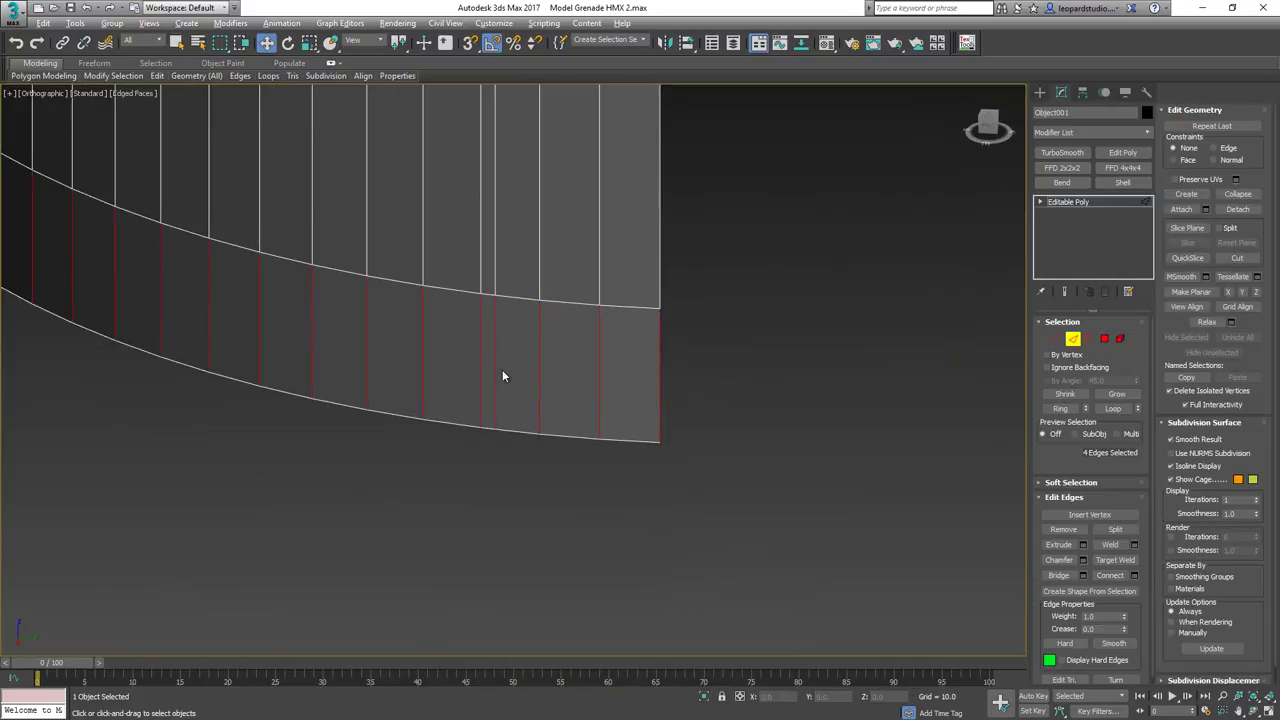
key(ctrl+shift+e)
click(520, 434)
Delete the upper row of wall faces beyond the outer slice line, leaving the two lowest rows.
middle_drag(597, 109, 588, 337)
key(1)
drag(702, 232, 514, 425)
key(Delete)
Select the four border edges of the stepped notch and extrude them inward along X.
middle_drag(517, 494, 529, 446)
key(2)
click(571, 481)
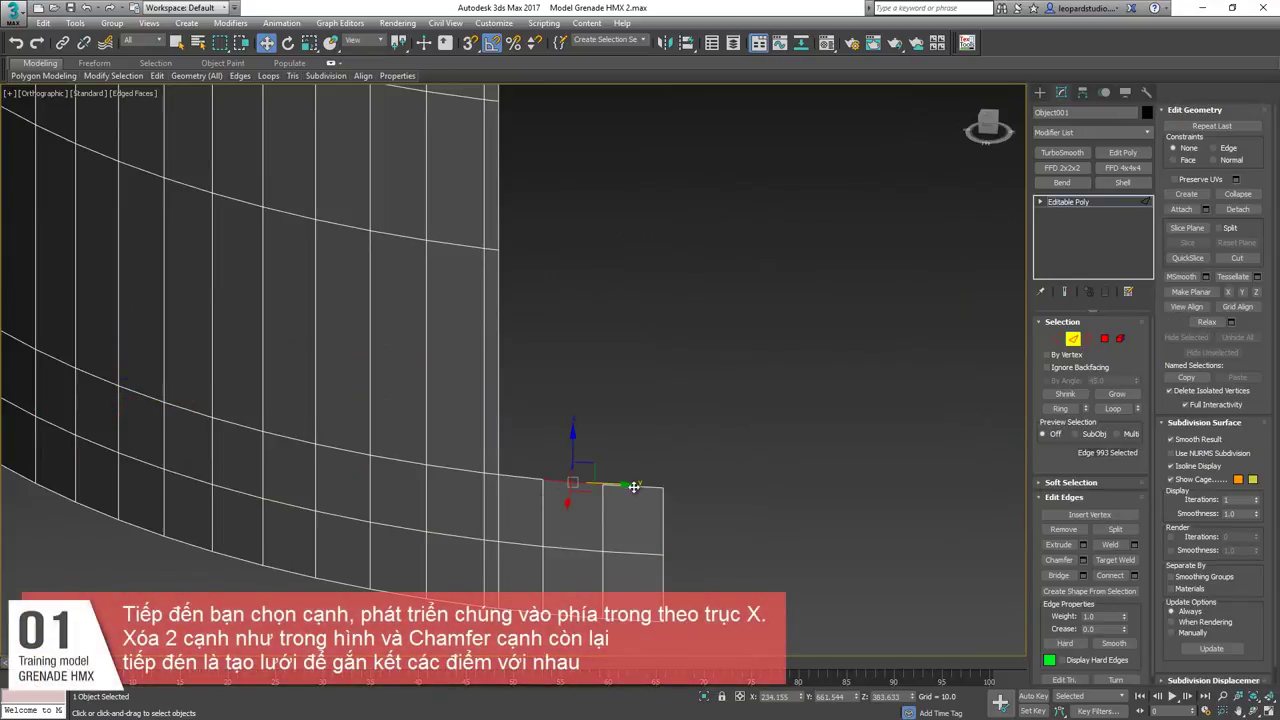
ctrl+click(500, 450)
scroll(502, 448, down, 5)
alt+middle_drag(523, 423, 534, 418)
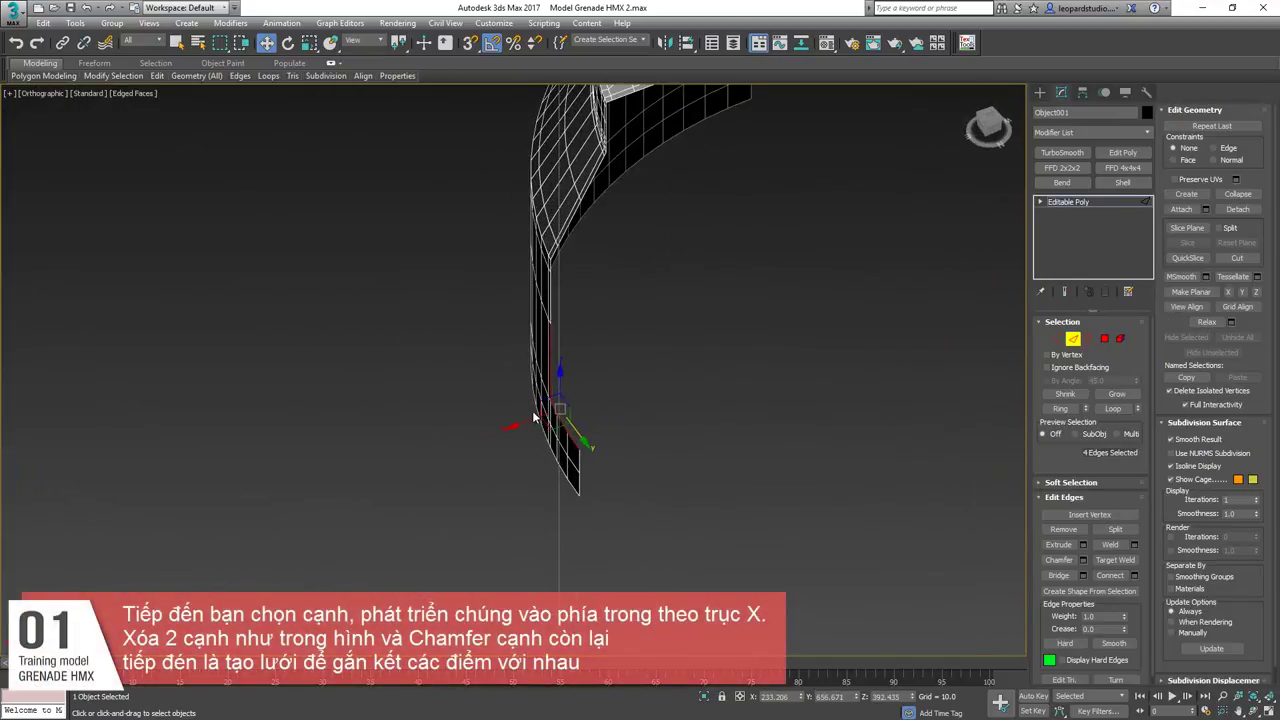
shift+drag(532, 423, 586, 405)
alt+middle_drag(586, 405, 591, 391)
scroll(580, 426, up, 6)
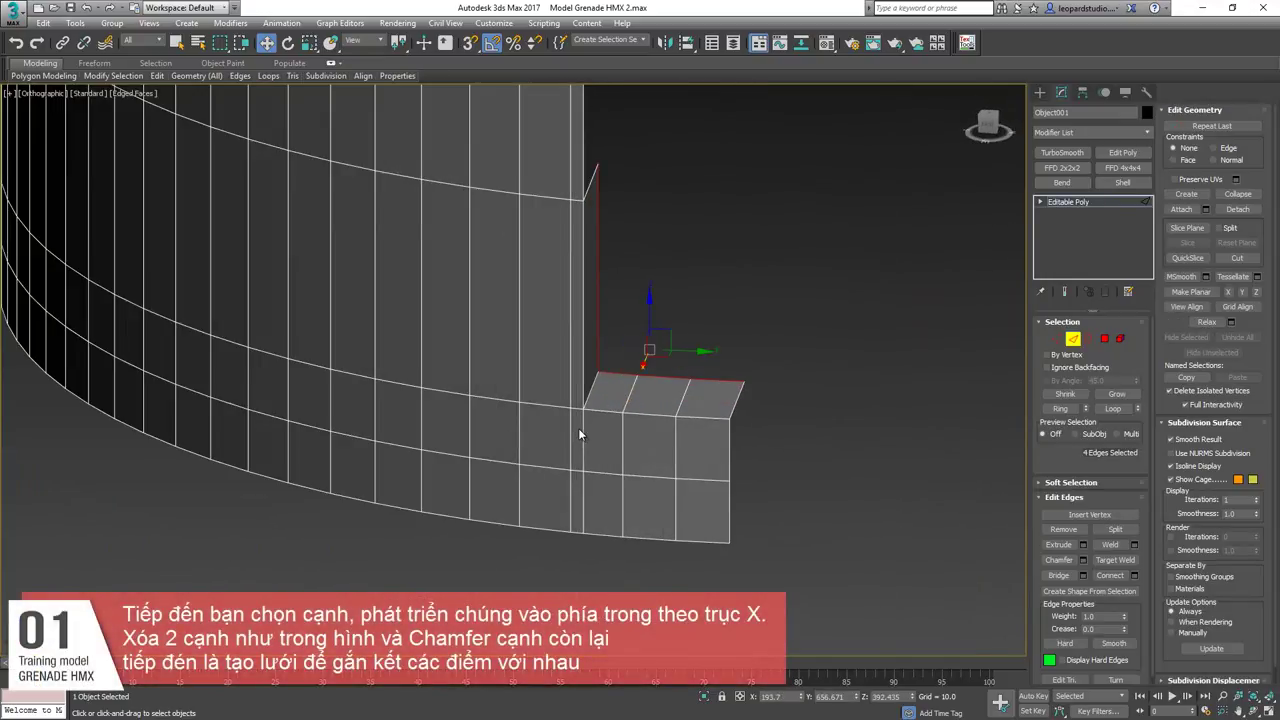
Remove the two wall edges beside the notch corner and chamfer the corner's depth edge by about 4.56 with two segments.
click(556, 398)
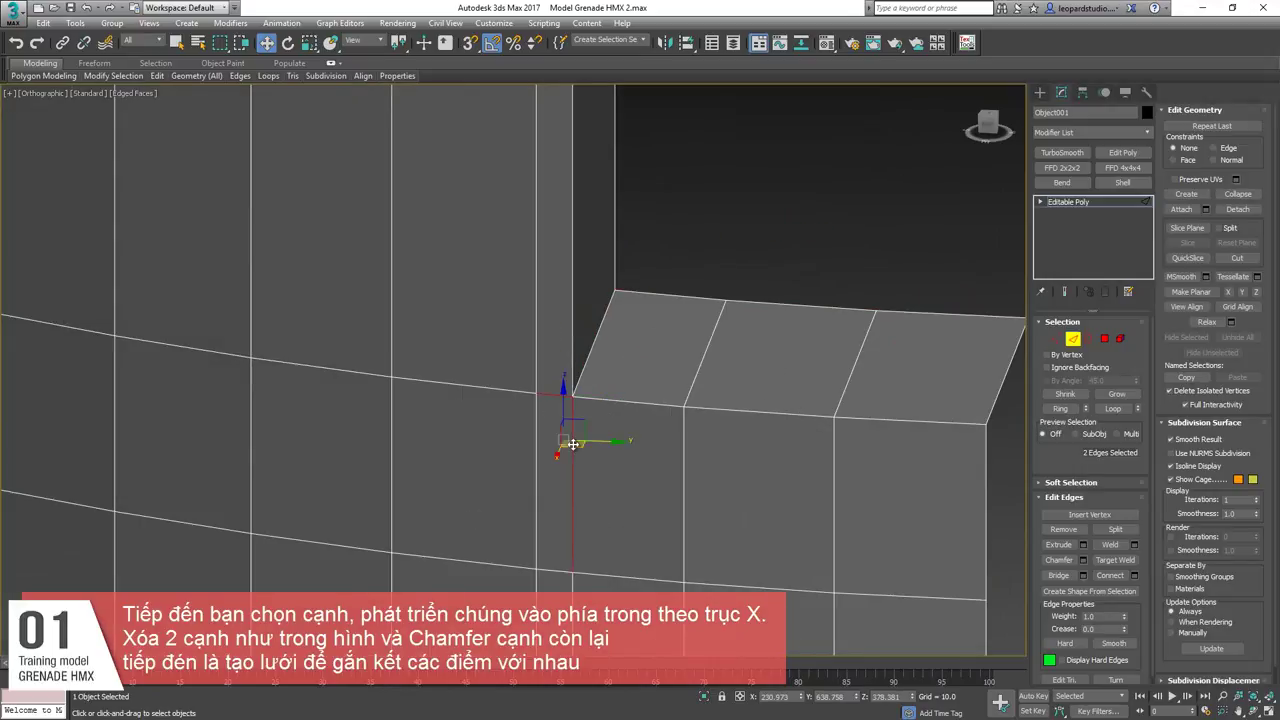
click(591, 358)
alt+middle_drag(591, 360, 543, 430)
key(ctrl+shift+c)
drag(523, 396, 525, 362)
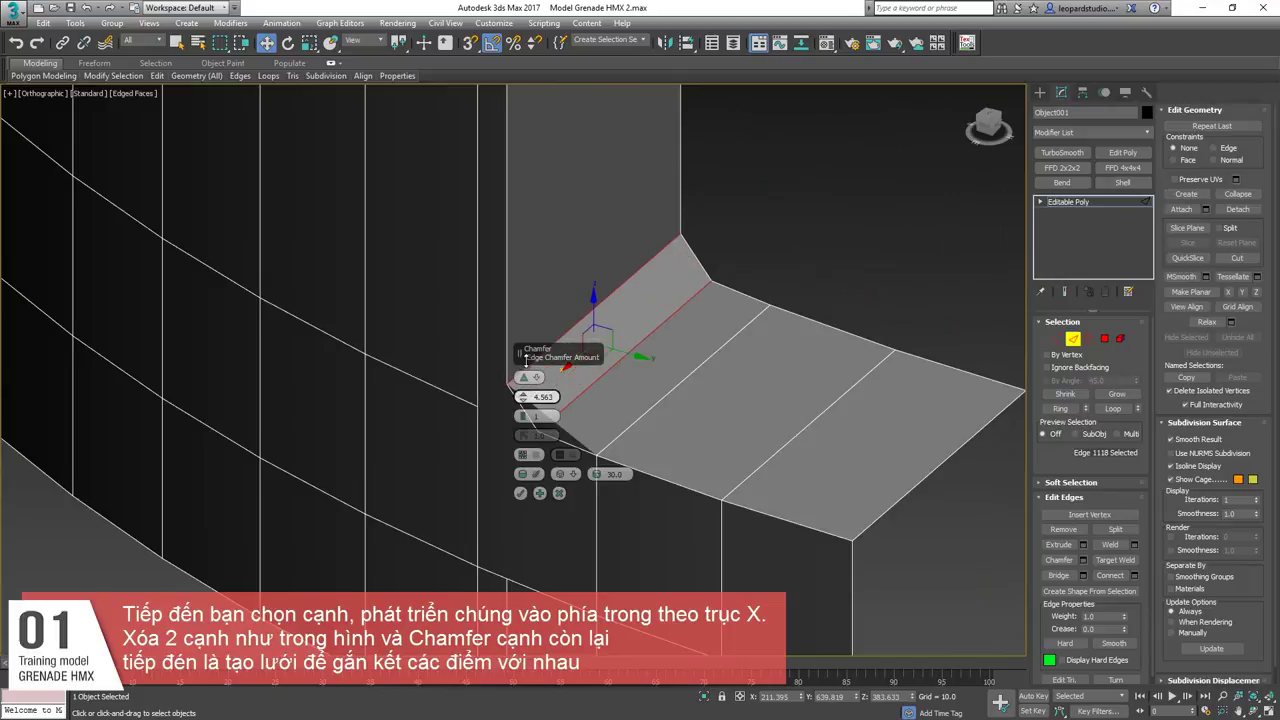
click(523, 414)
alt+middle_drag(672, 430, 611, 460)
click(521, 493)
Connect the open end of the lower wall loop to the chamfered corner and raise the loop slightly along Z.
key(1)
click(576, 490)
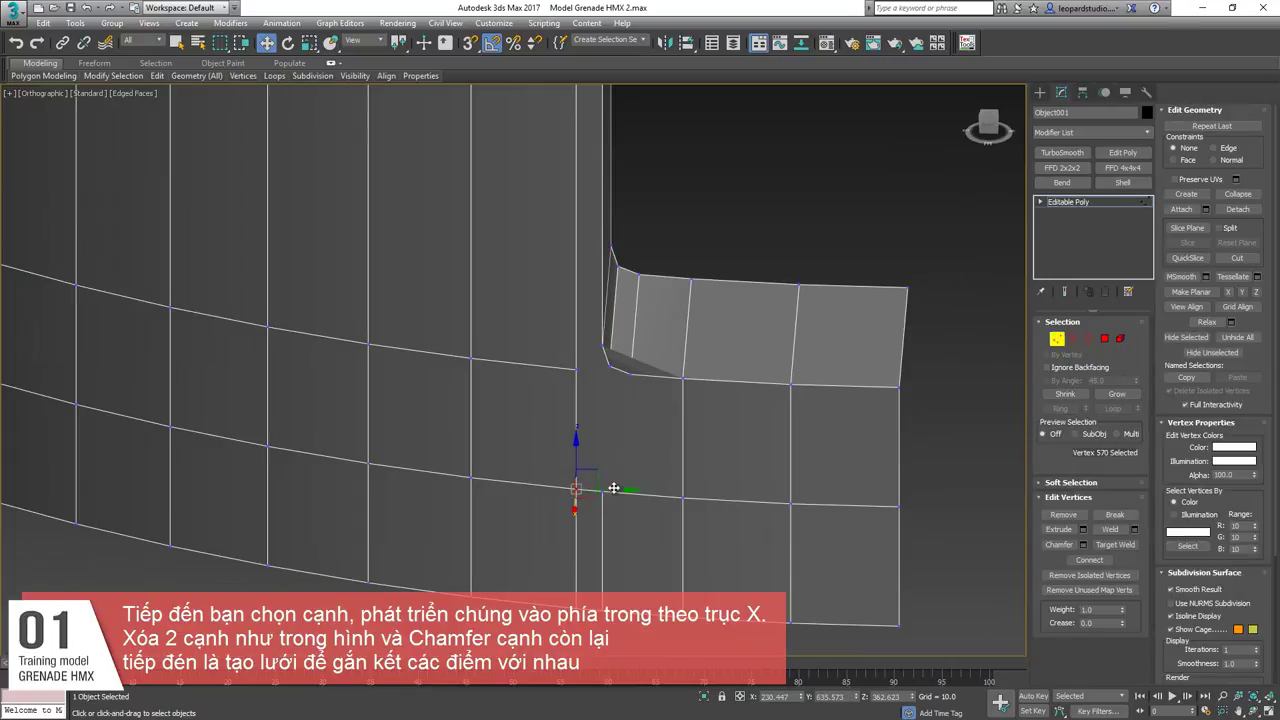
key(2)
double_click(543, 365)
alt+middle_drag(585, 305, 222, 370)
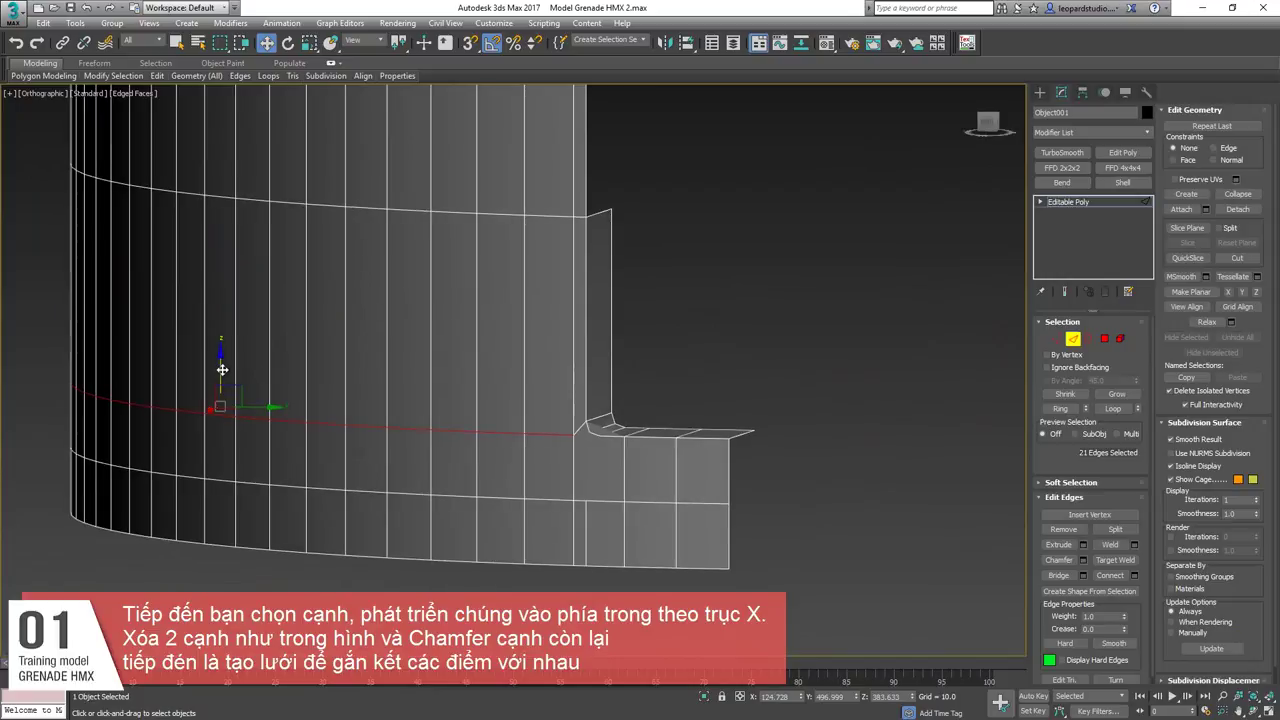
Connect the vertical edges of the row just below the notch with a new loop and raise it close beneath the notch floor.
click(578, 494)
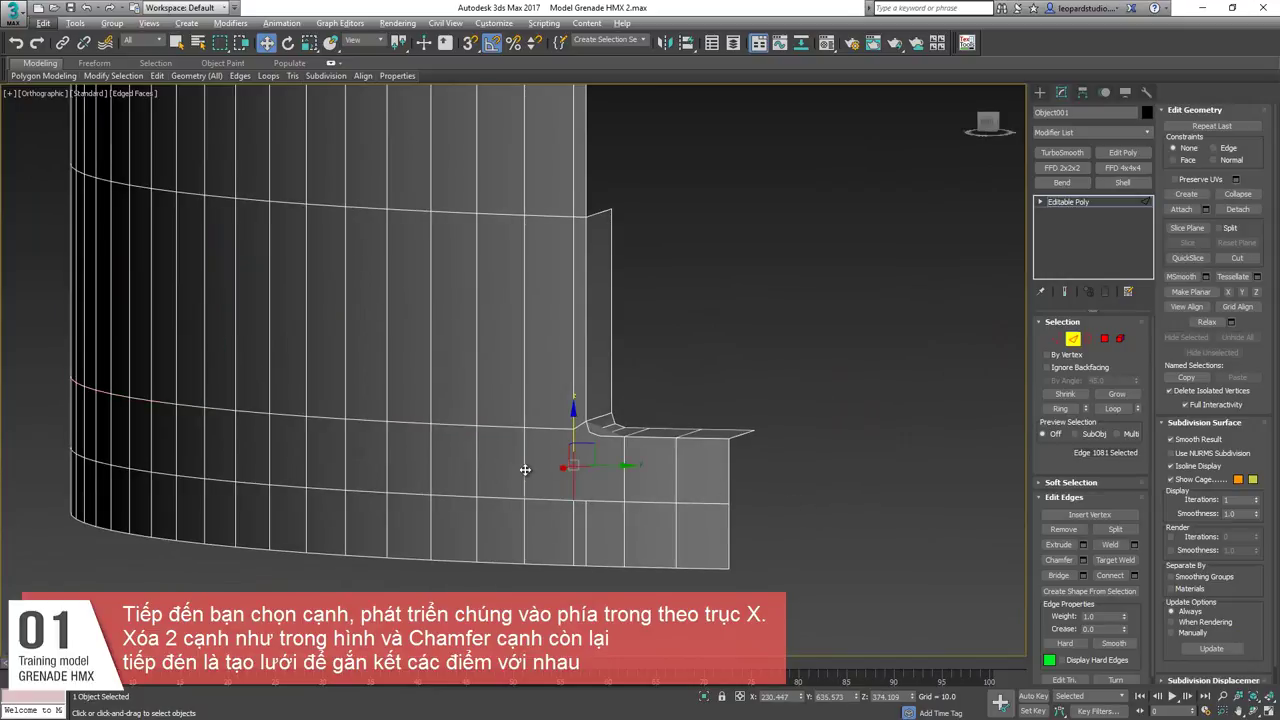
shift+click(525, 470)
ctrl+click(625, 478)
shift+click(676, 474)
key(ctrl+shift+w)
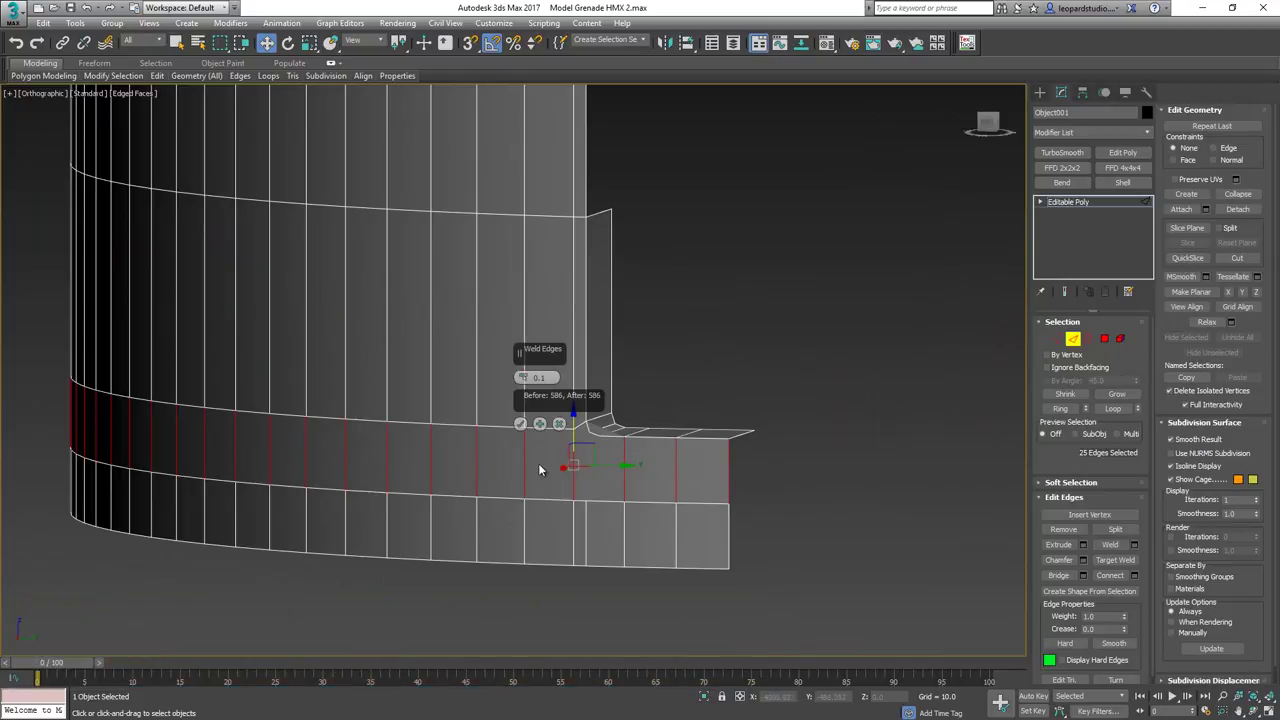
click(560, 425)
key(ctrl+shift+e)
click(520, 434)
scroll(534, 433, up, 3)
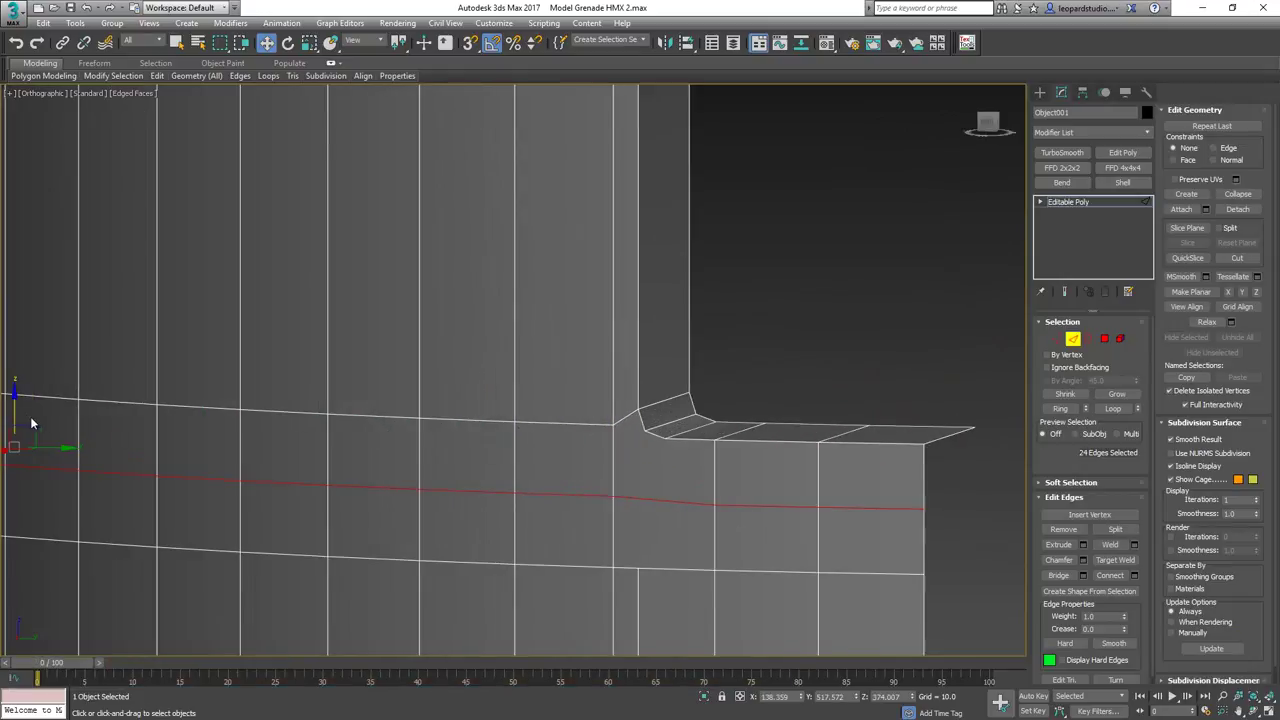
middle_drag(31, 423, 151, 407)
Connect the chamfered notch corner's middle vertex to the adjacent vertex on the raised loop.
key(1)
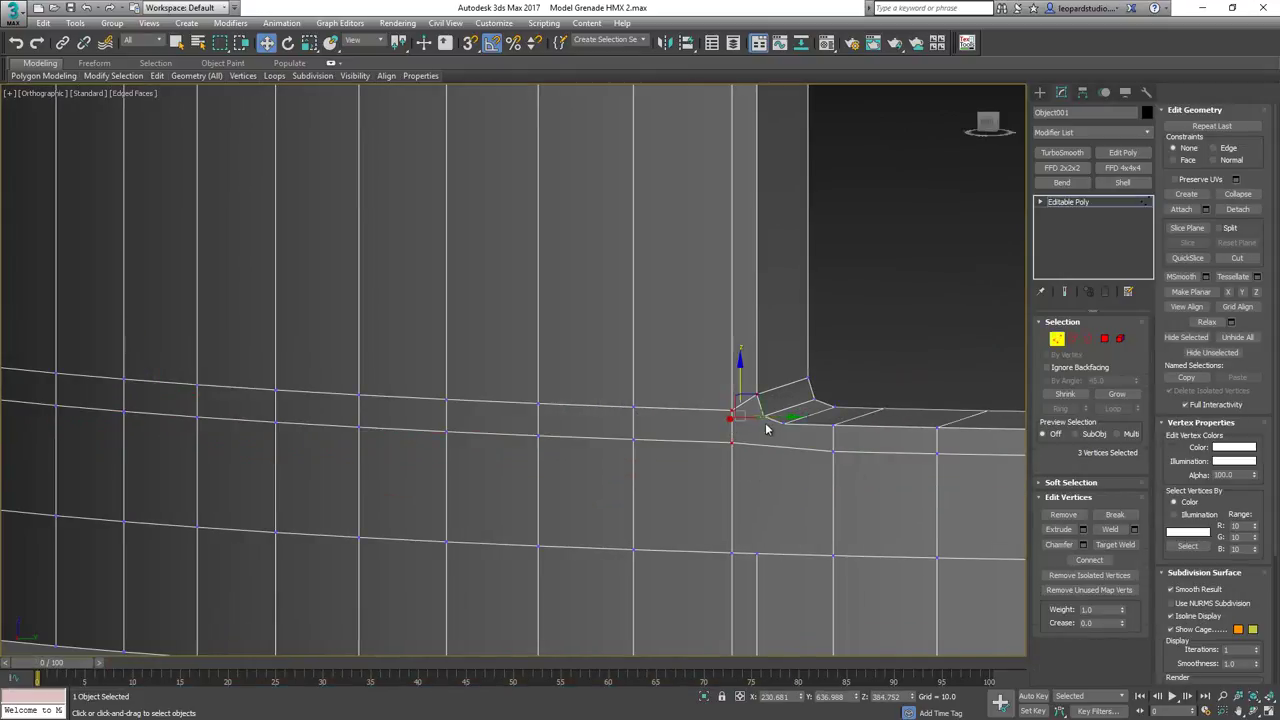
ctrl+click(733, 443)
key(ctrl+shift+e)
middle_drag(780, 479, 547, 450)
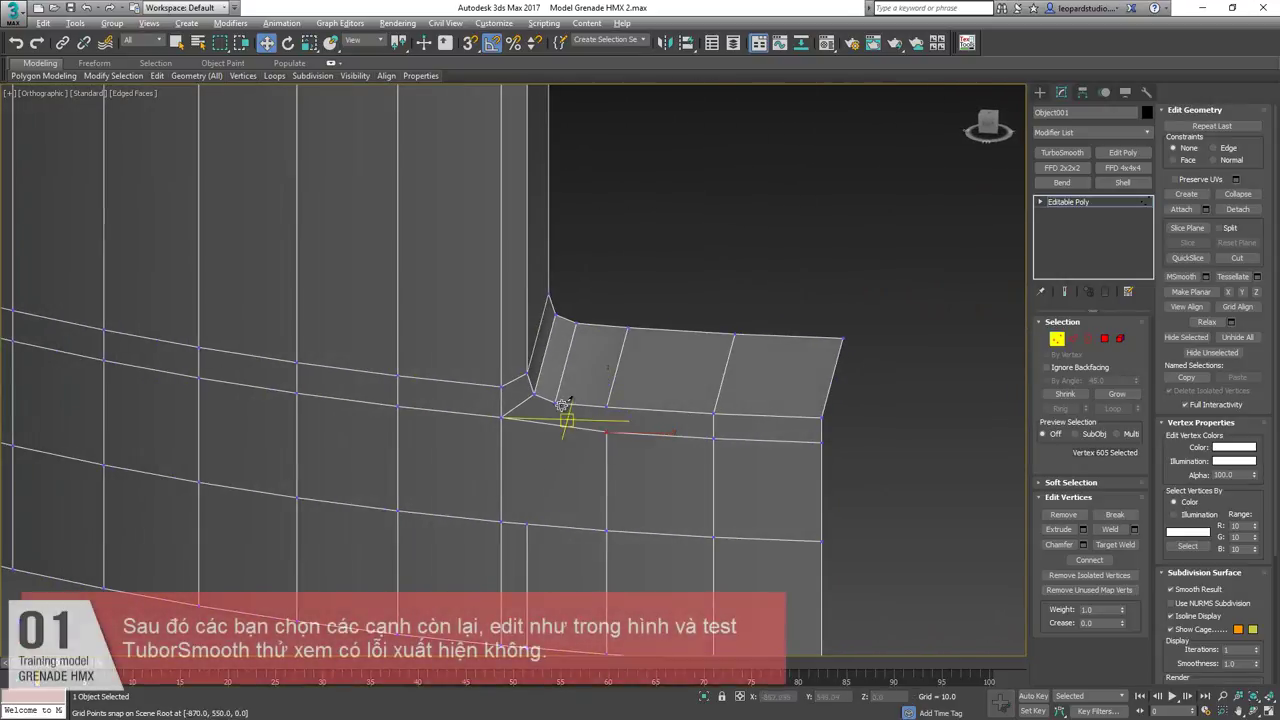
Cut a new edge from the chamfer's outer vertex through the raised loop down to the vertex directly below the notch wall.
key(alt+c)
click(550, 398)
click(527, 525)
right_click(524, 447)
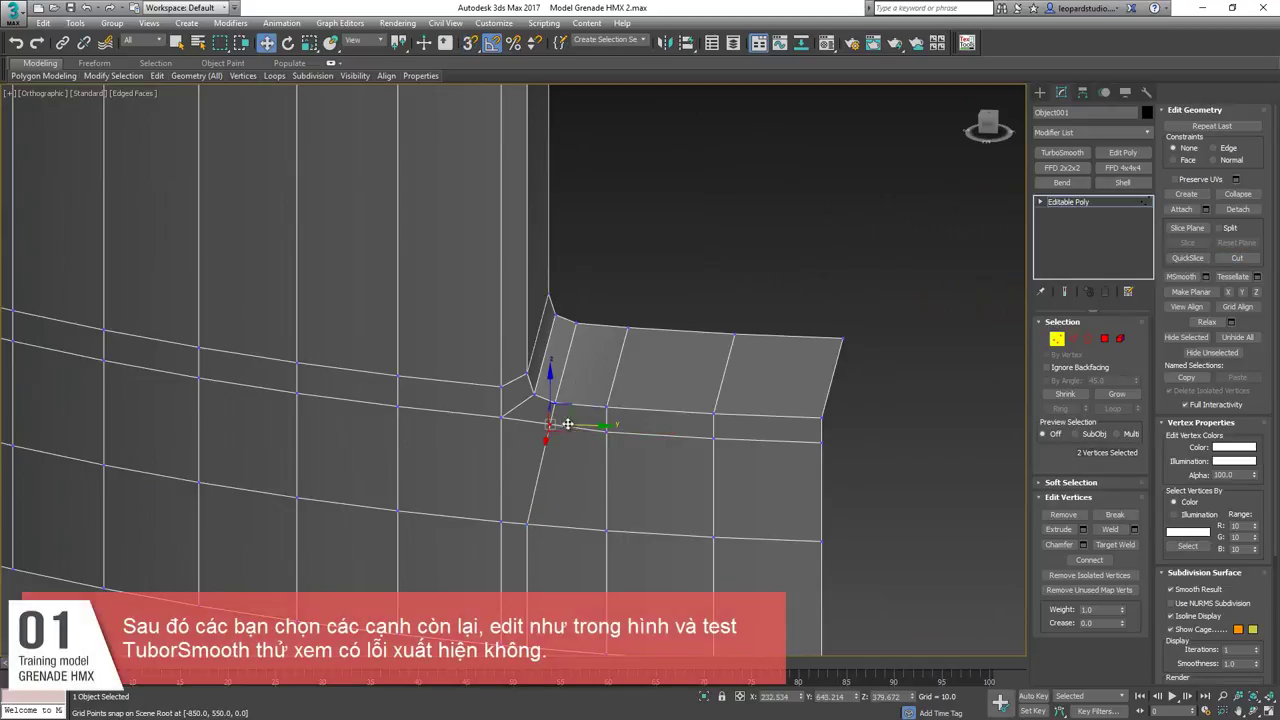
Move the new loop vertex about 2.78 toward negative Y, link it to the adjacent lower loop vertex, and remove the two redundant edges below it.
click(567, 424)
alt+middle_drag(567, 424, 560, 481)
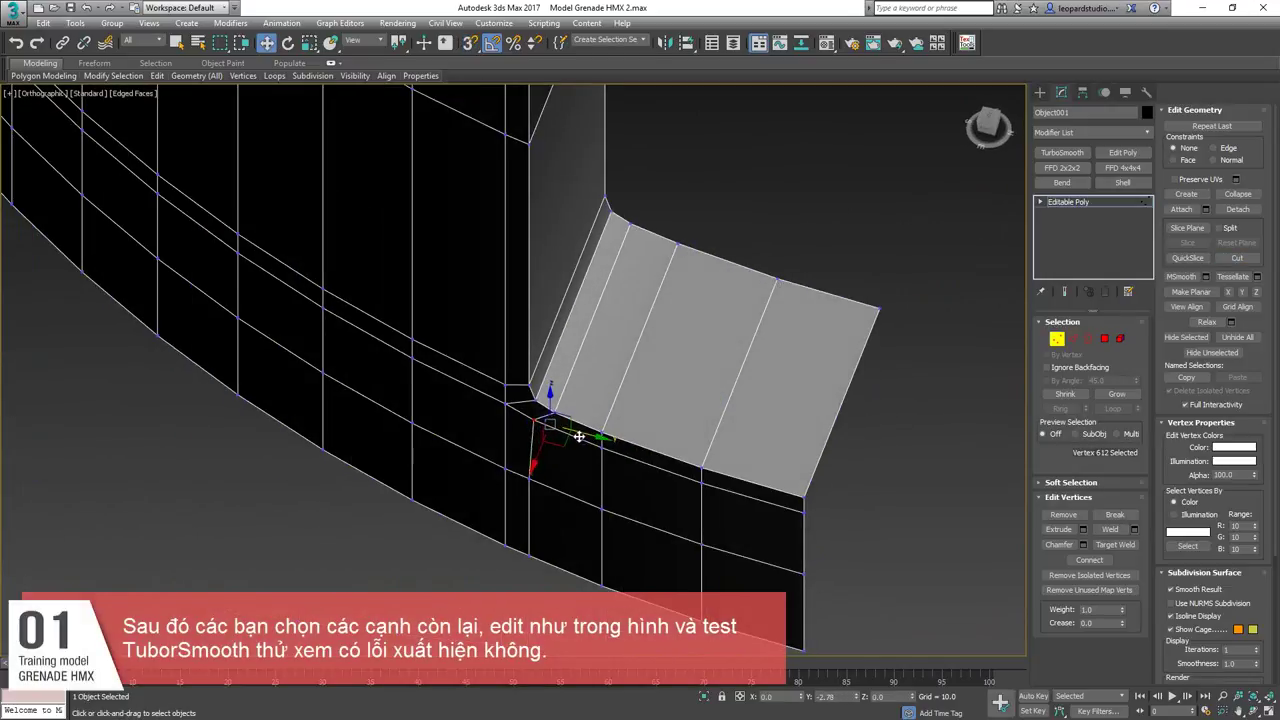
alt+middle_drag(579, 437, 600, 482)
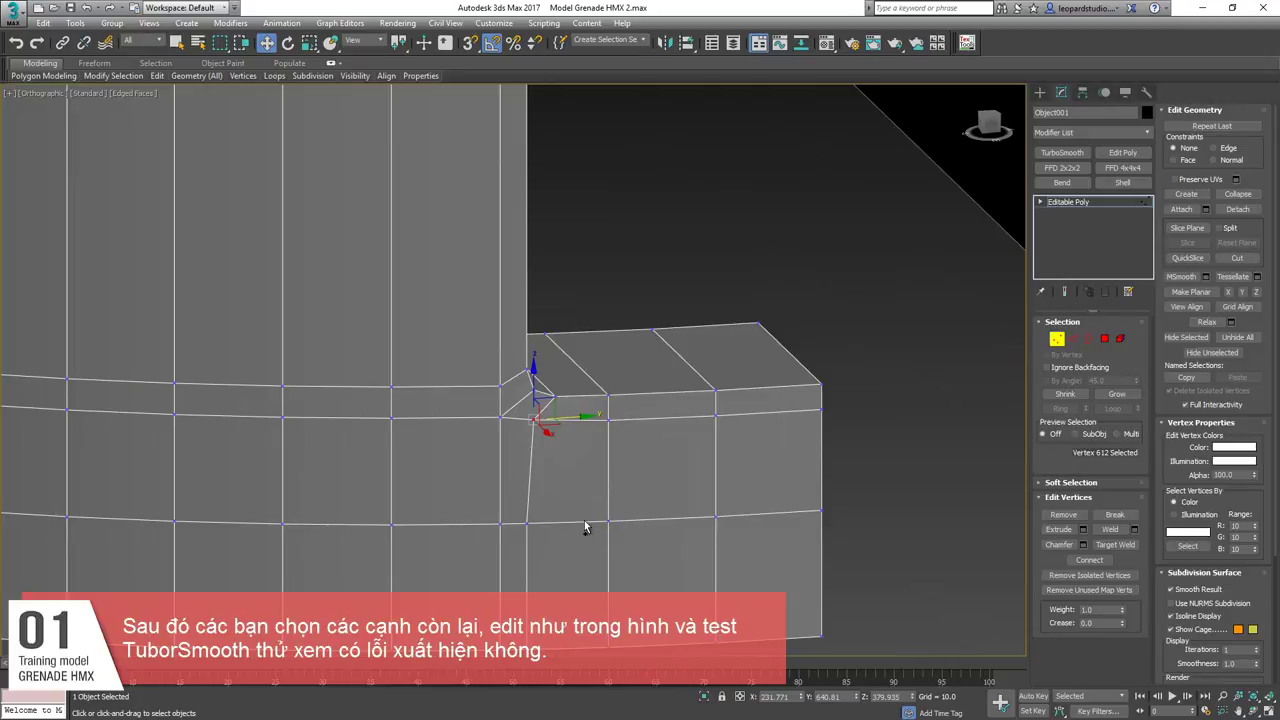
key(2)
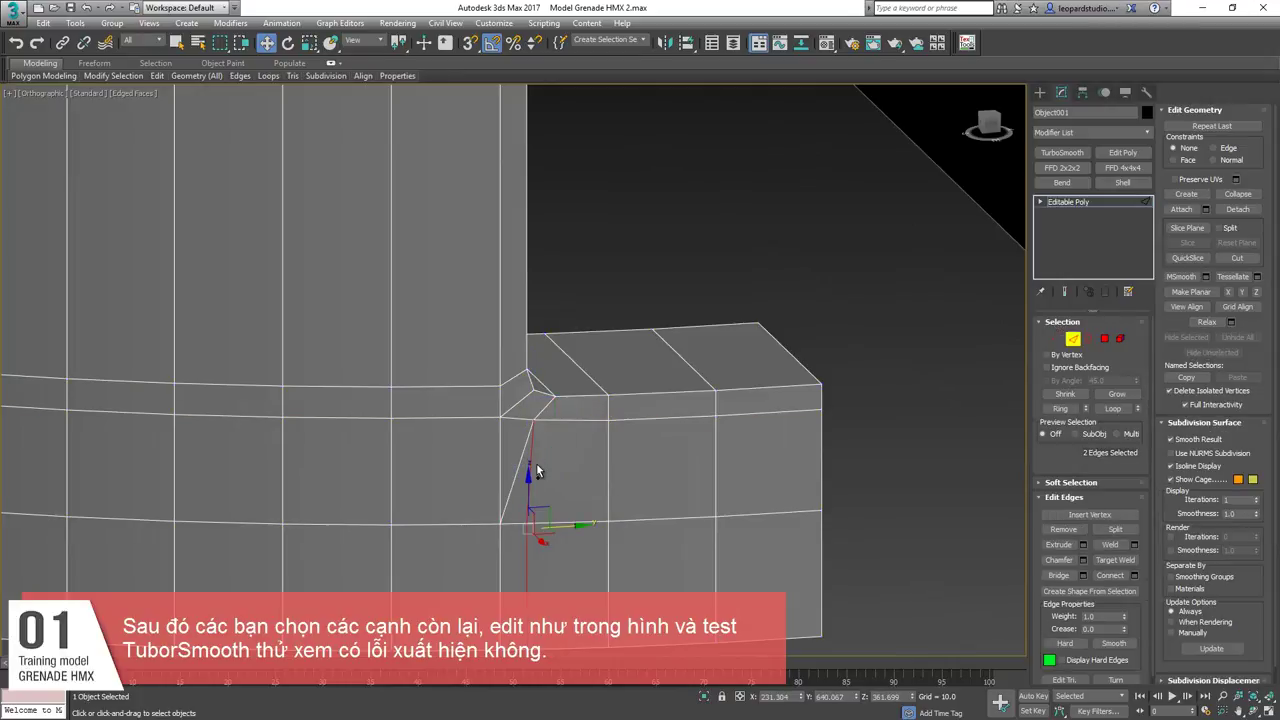
alt+middle_drag(537, 472, 490, 420)
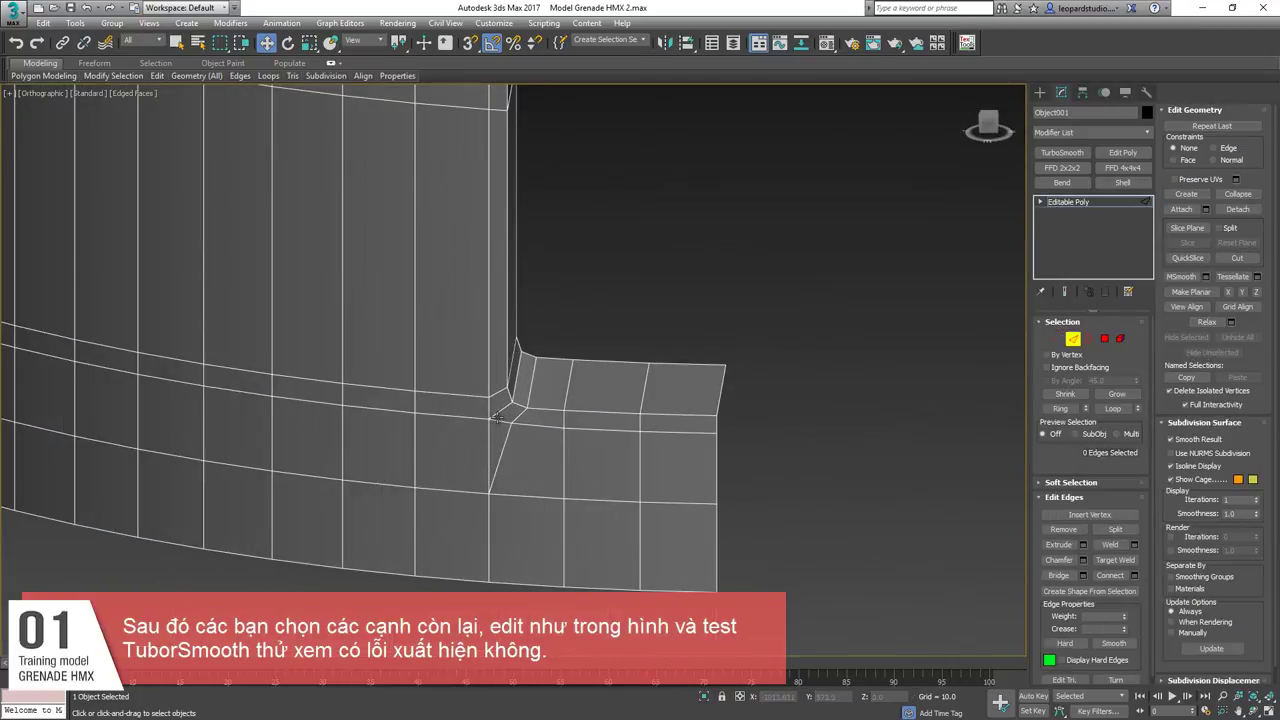
Connect the corner vertex diagonally to the lower loop and remove the upper loop running around the wall from that corner.
key(1)
key(ctrl+shift+e)
key(2)
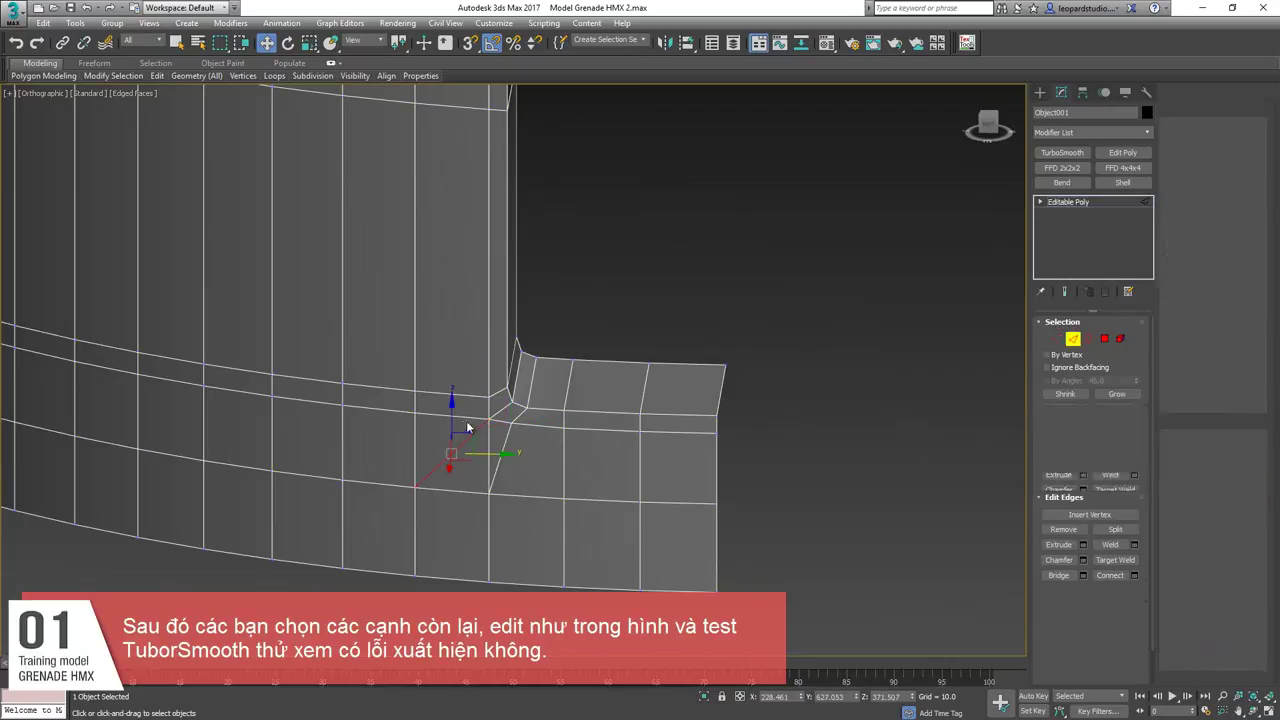
double_click(478, 418)
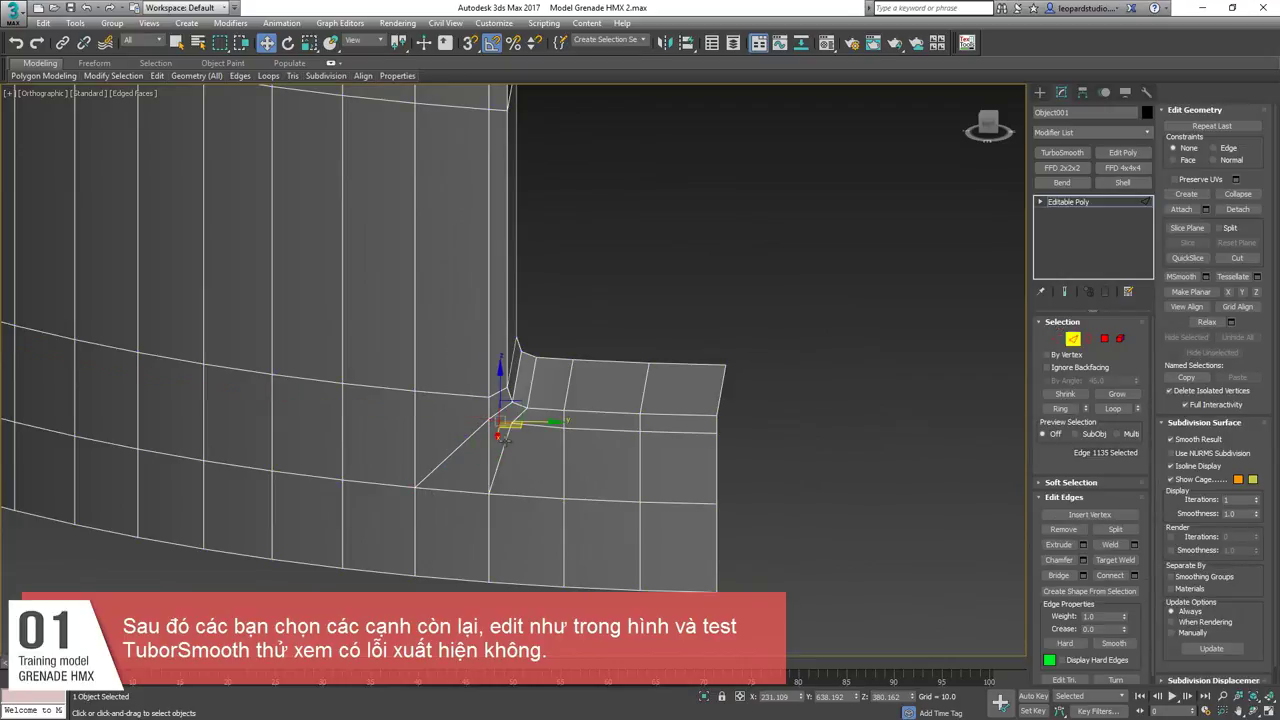
scroll(497, 497, up, 4)
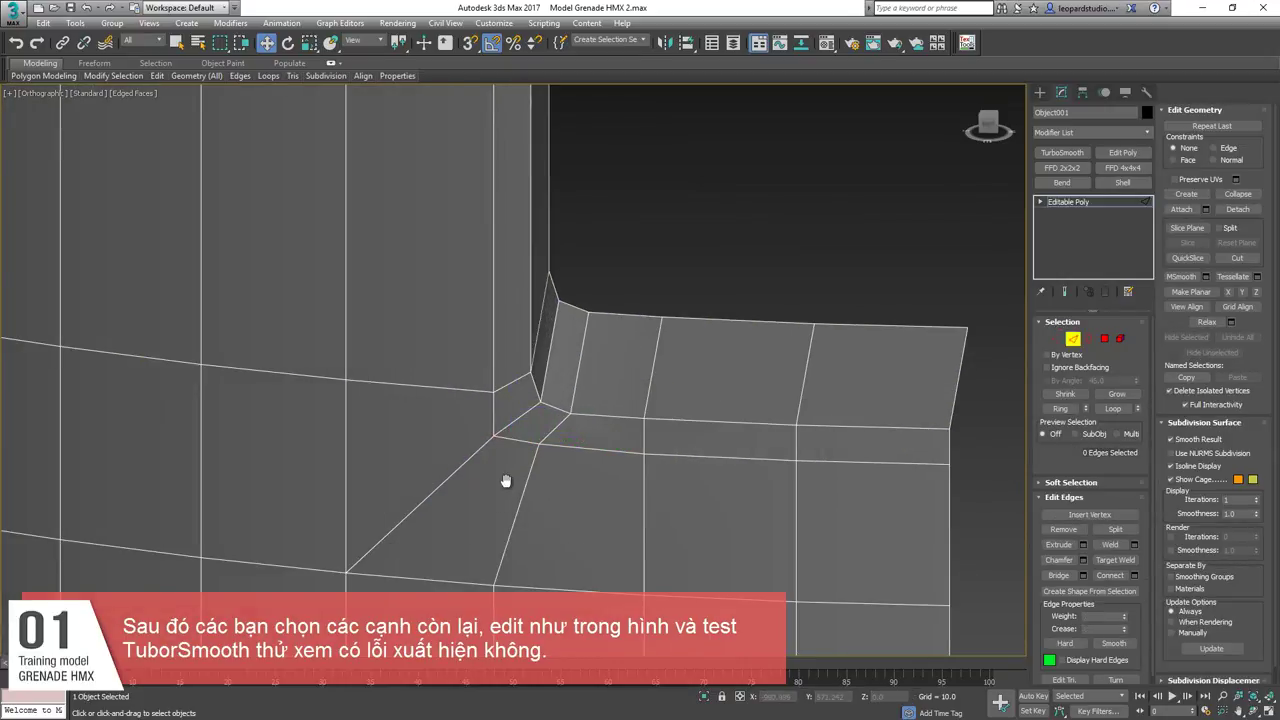
middle_drag(506, 481, 537, 399)
Select the full row of vertices below the notch and raise it along Z to about 372.2.
key(1)
click(565, 383)
scroll(550, 405, down, 7)
key(f)
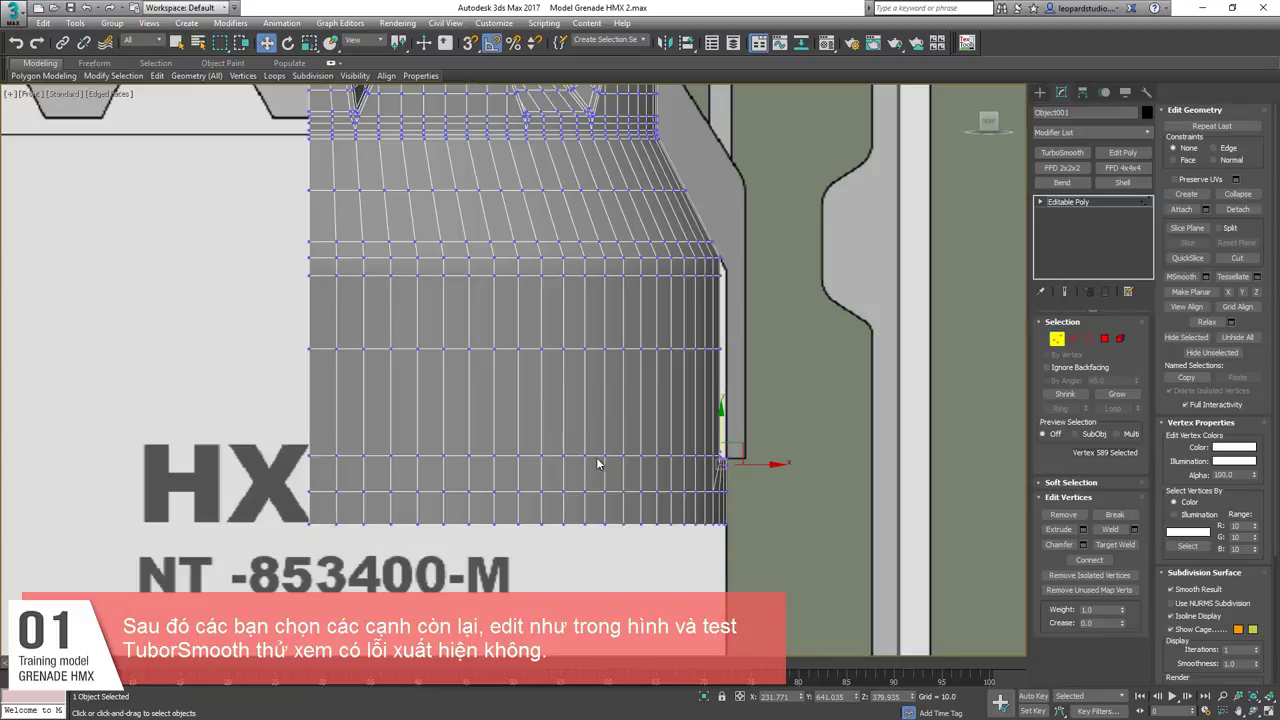
drag(739, 489, 742, 489)
alt+middle_drag(742, 489, 606, 491)
scroll(606, 491, up, 2)
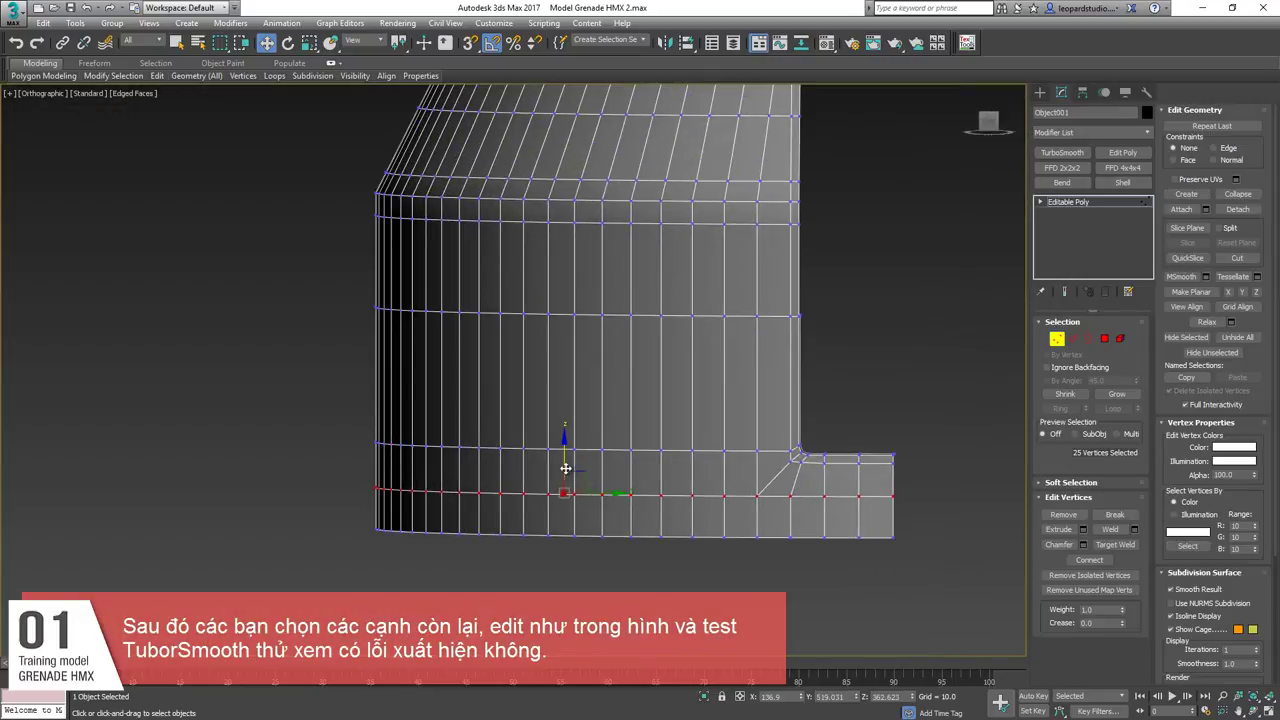
drag(566, 466, 570, 452)
Connect the vertical edges of the wall row beside the notch and lower the new loop along Z toward the notch corner.
key(2)
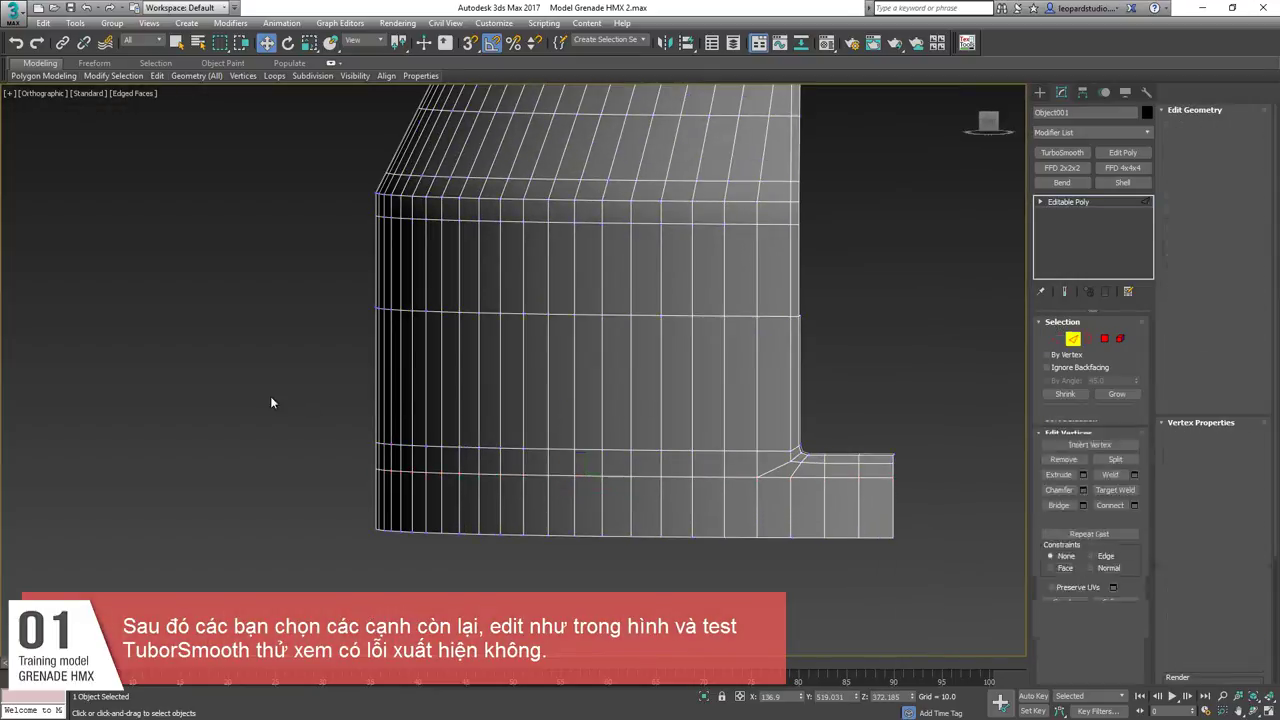
drag(270, 396, 842, 373)
key(ctrl+shift+e)
click(521, 436)
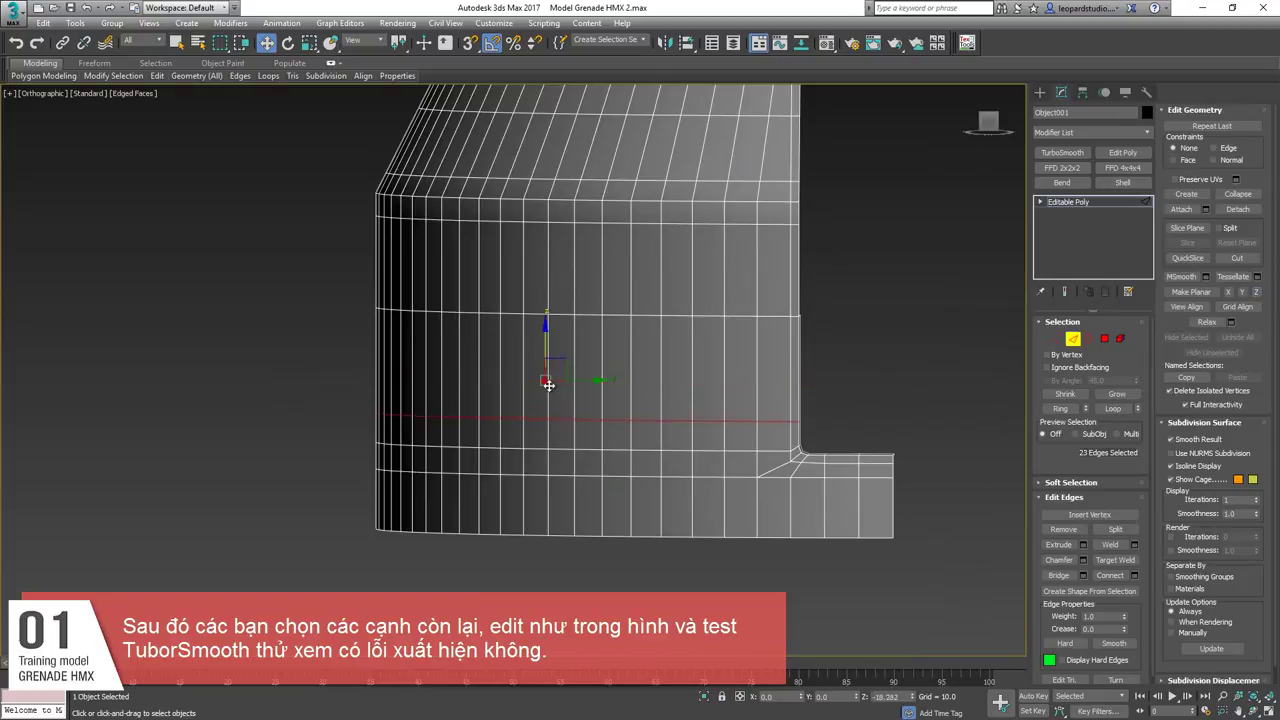
alt+middle_drag(829, 420, 837, 462)
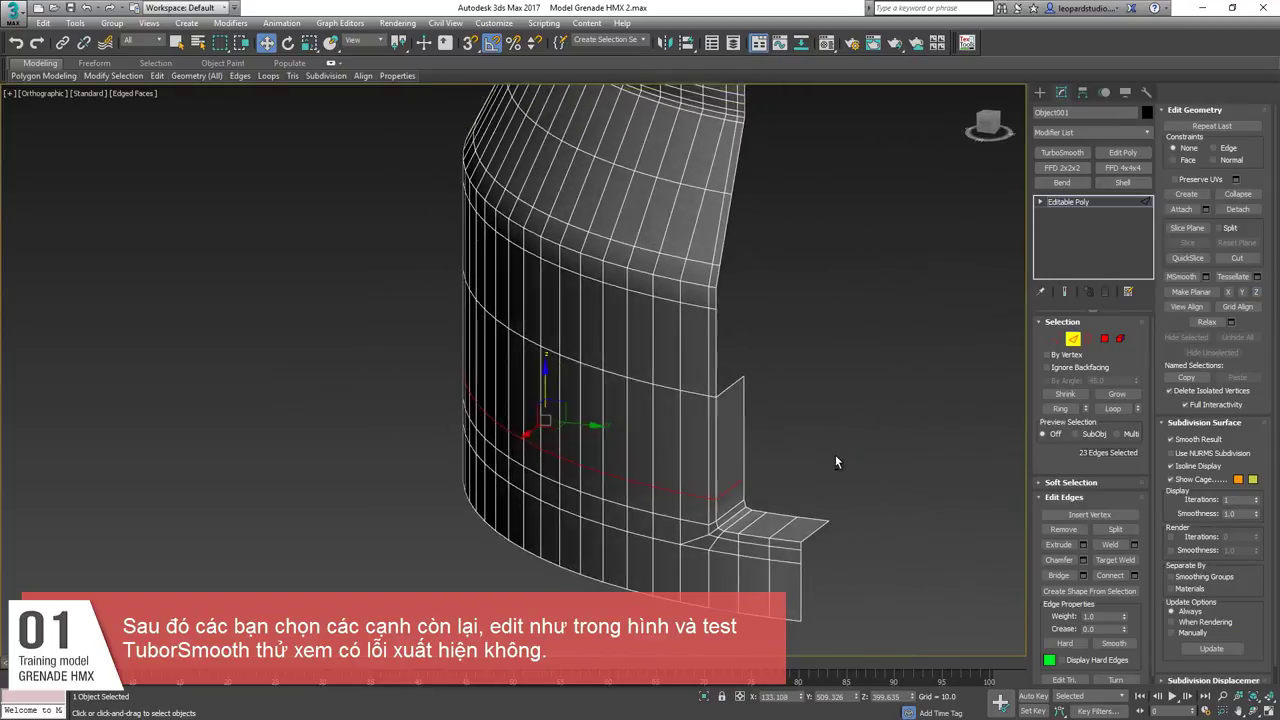
Select the side border edges from above the notch up to the top face and extrude them inward along X as a narrow strip.
middle_drag(736, 354, 688, 474)
scroll(714, 431, down, 3)
scroll(690, 470, up, 3)
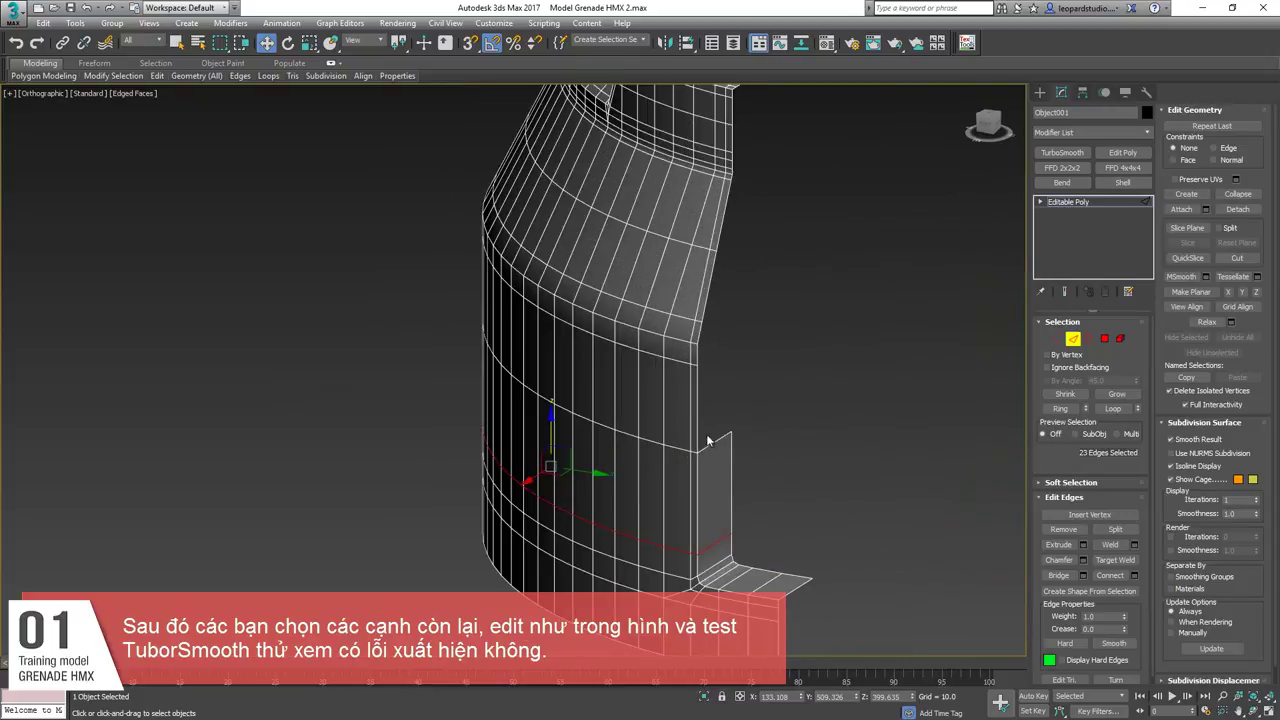
click(698, 381)
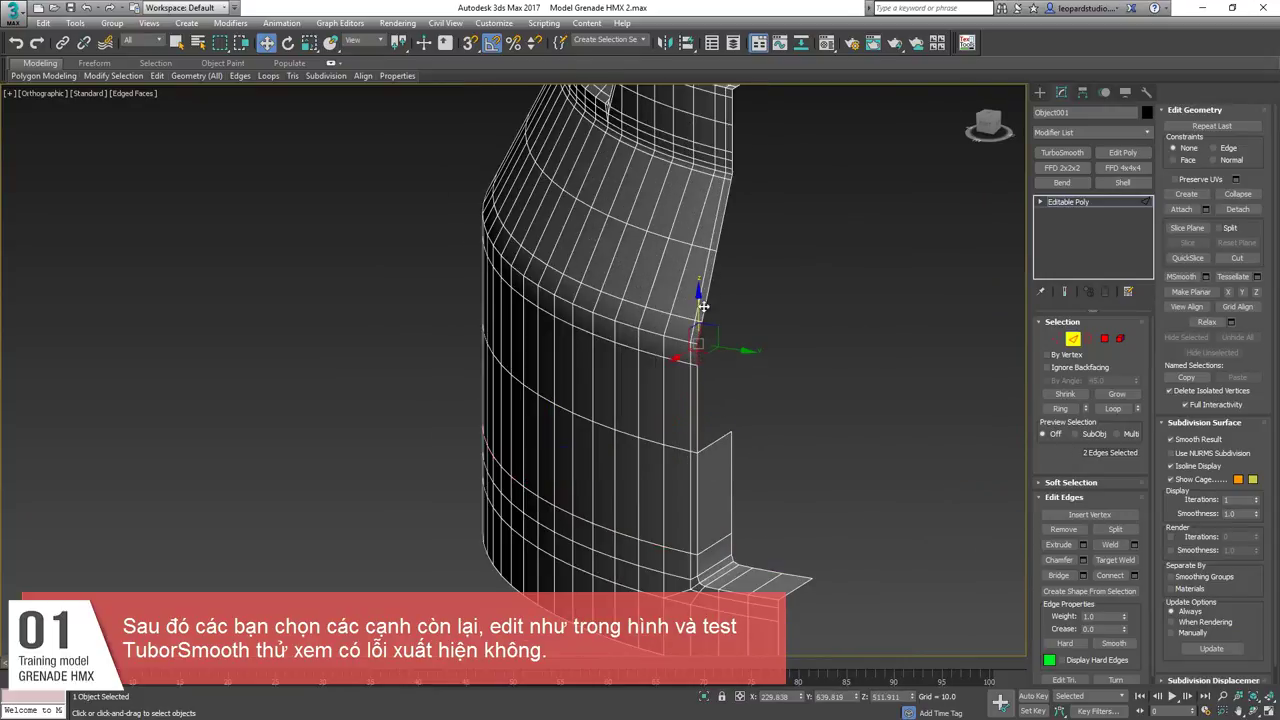
ctrl+click(703, 306)
alt+middle_drag(703, 306, 666, 358)
scroll(667, 319, up, 3)
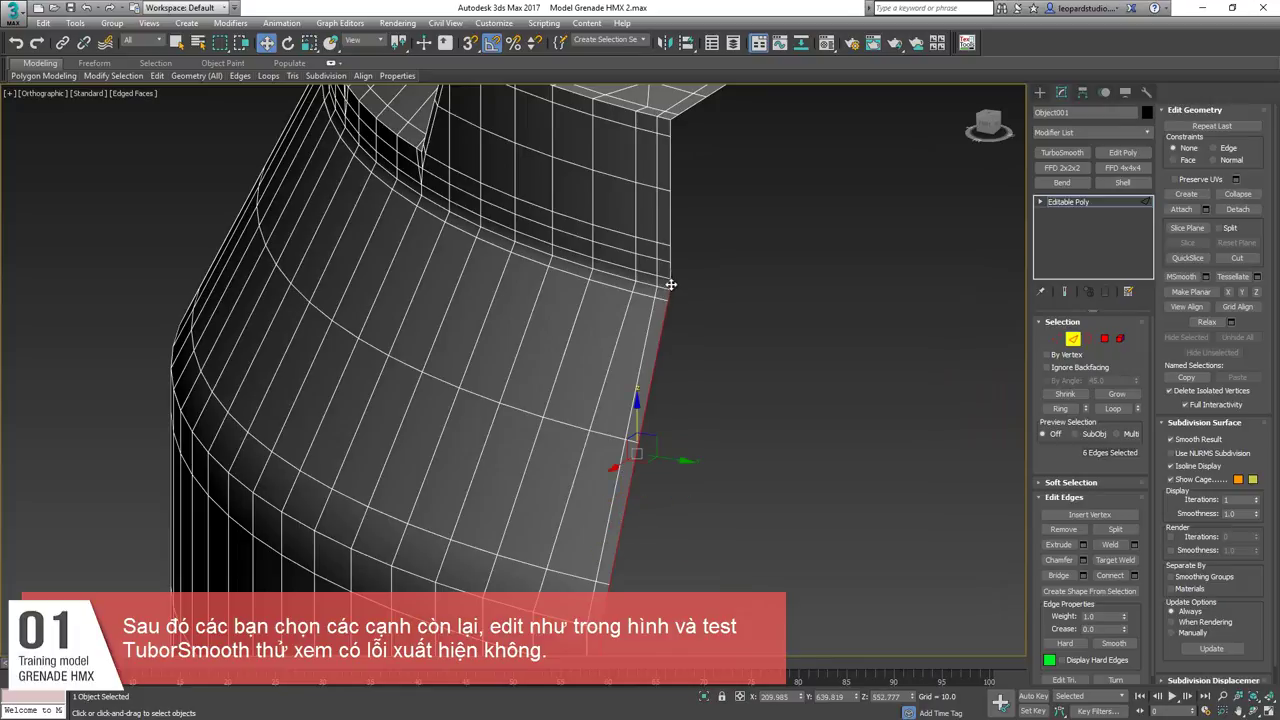
ctrl+click(670, 260)
alt+middle_drag(670, 260, 658, 309)
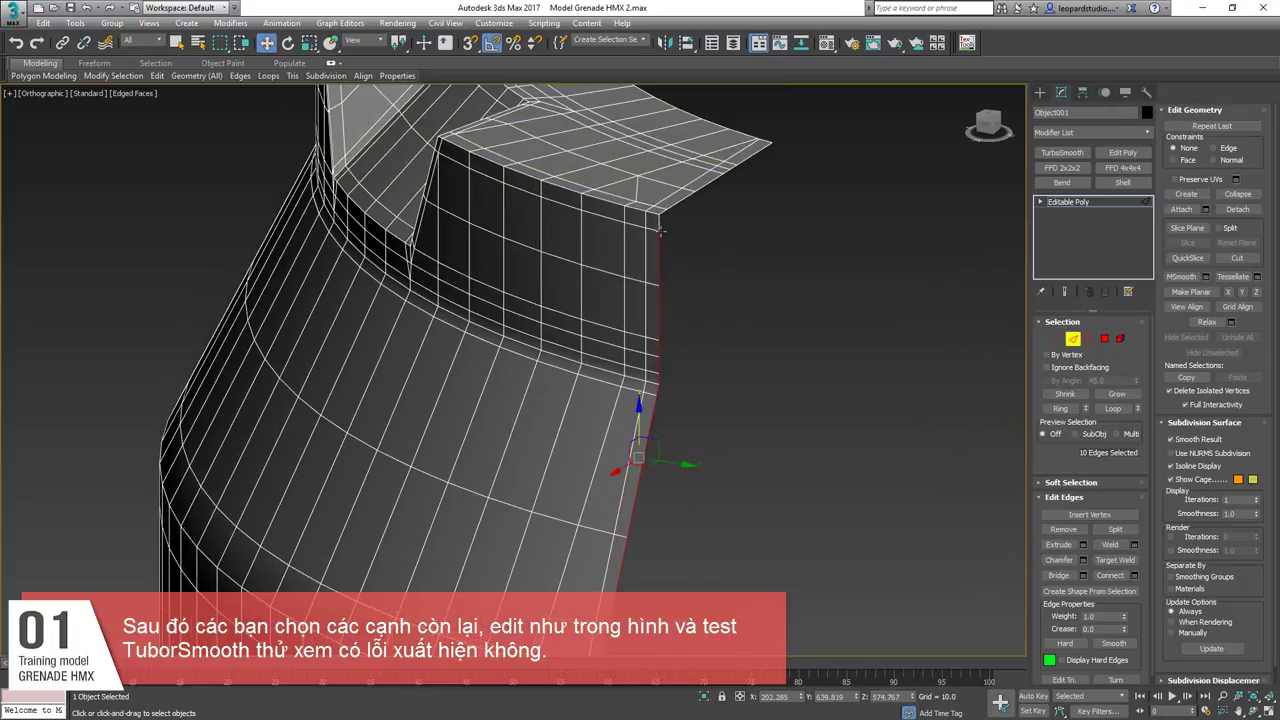
alt+middle_drag(684, 320, 626, 437)
scroll(640, 440, up, 5)
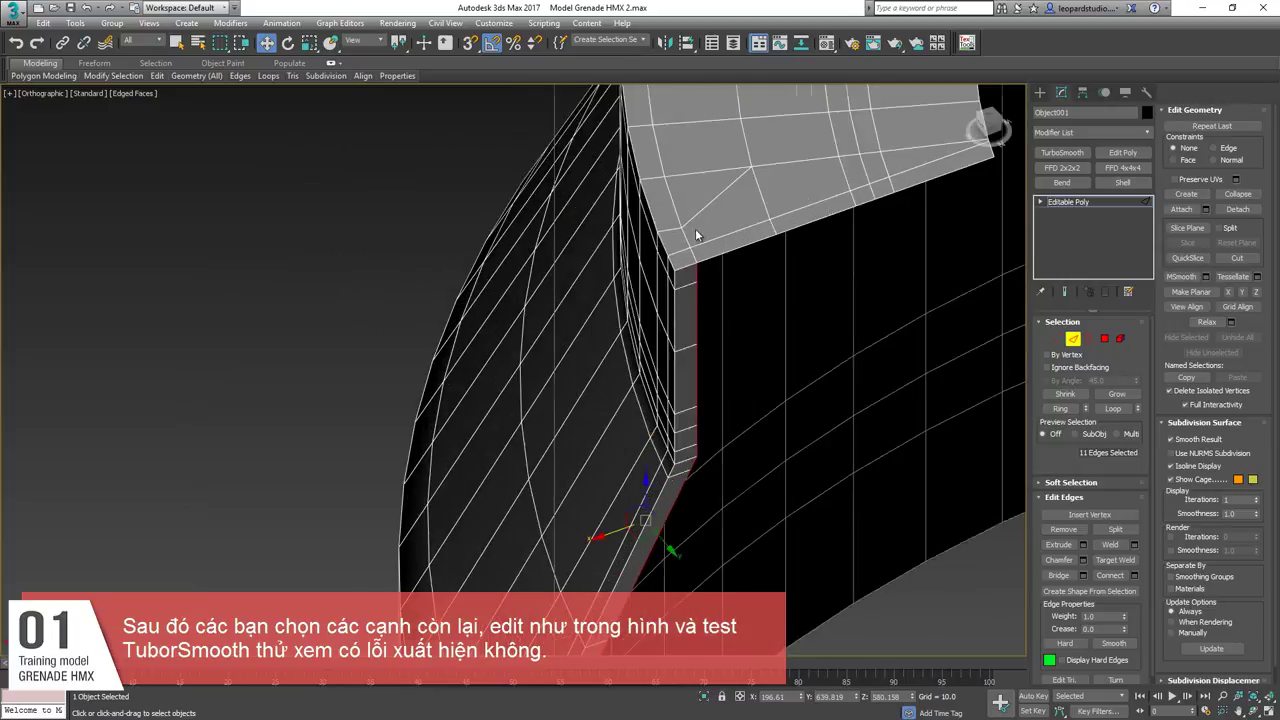
Target-weld the strip's upper inner vertex to the matching border vertex of the top face.
key(s)
scroll(684, 304, up, 5)
key(1)
scroll(686, 300, up, 4)
right_click(706, 240)
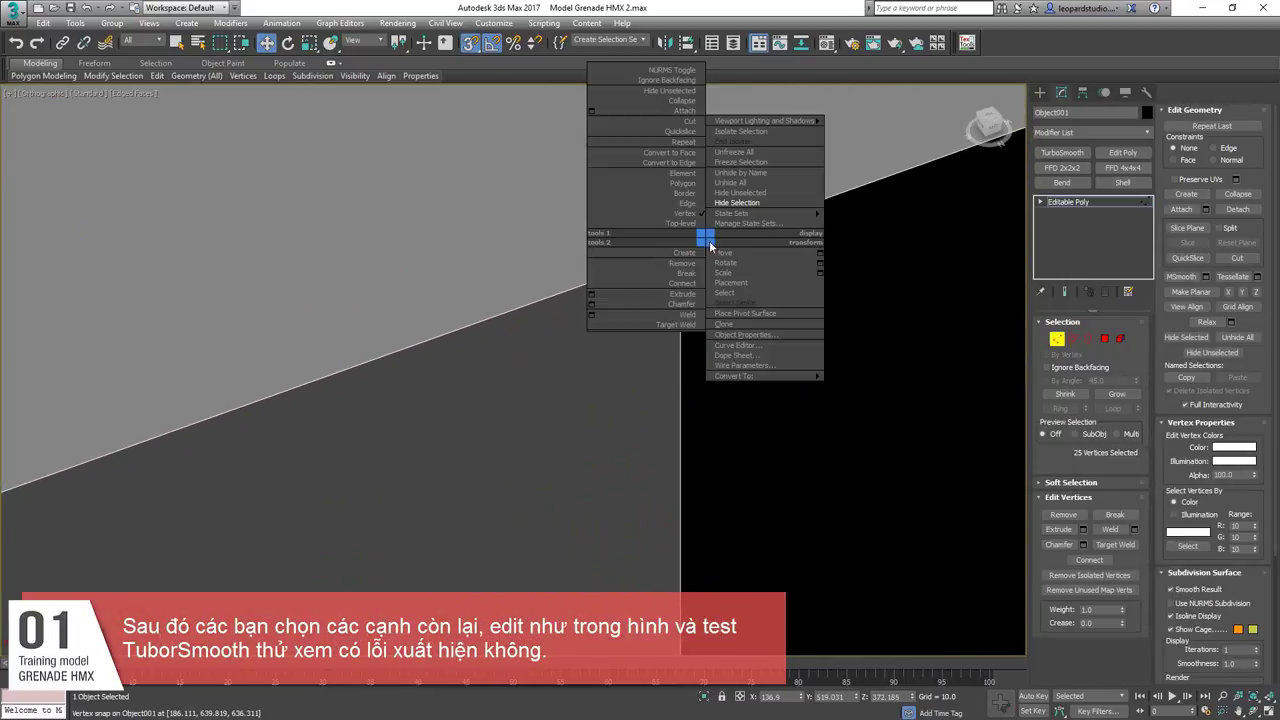
click(686, 326)
click(681, 252)
click(676, 251)
key(w)
scroll(711, 318, down, 9)
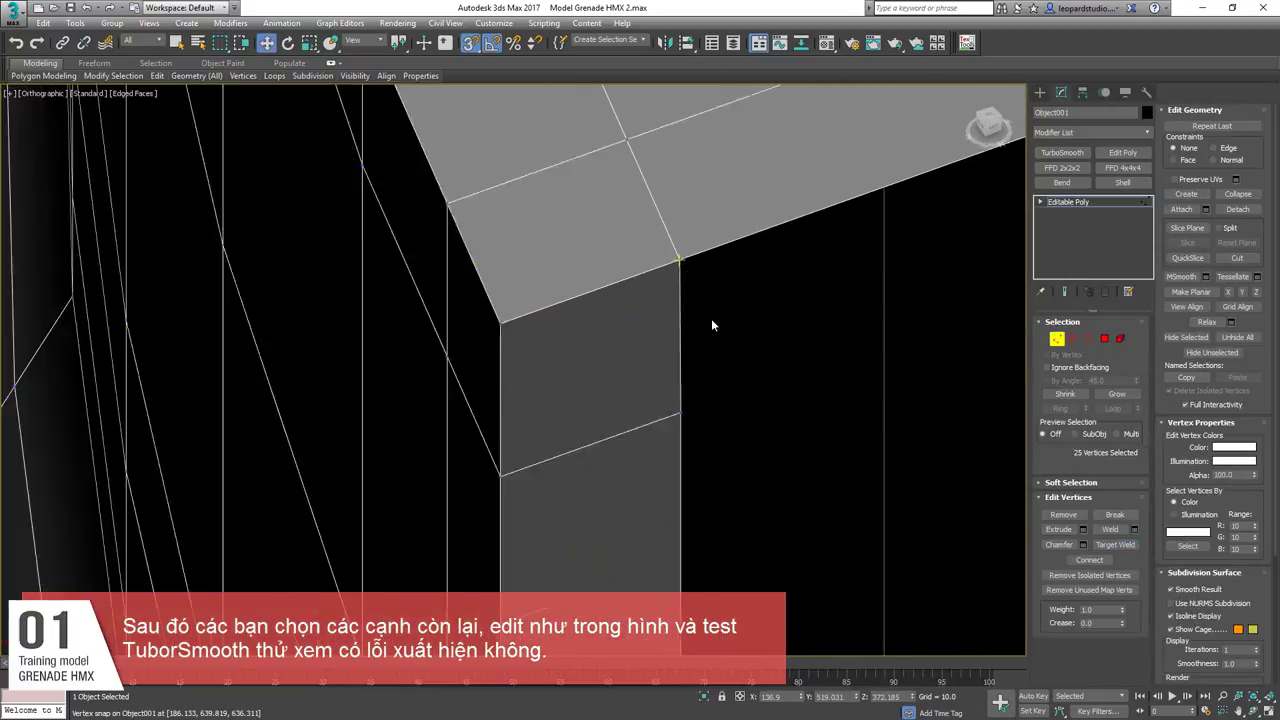
key(s)
Extrude the top face's remaining four border edges down along Z and bridge the new wall's end to the vertical side strip.
alt+middle_drag(671, 300, 690, 337)
scroll(690, 338, up, 4)
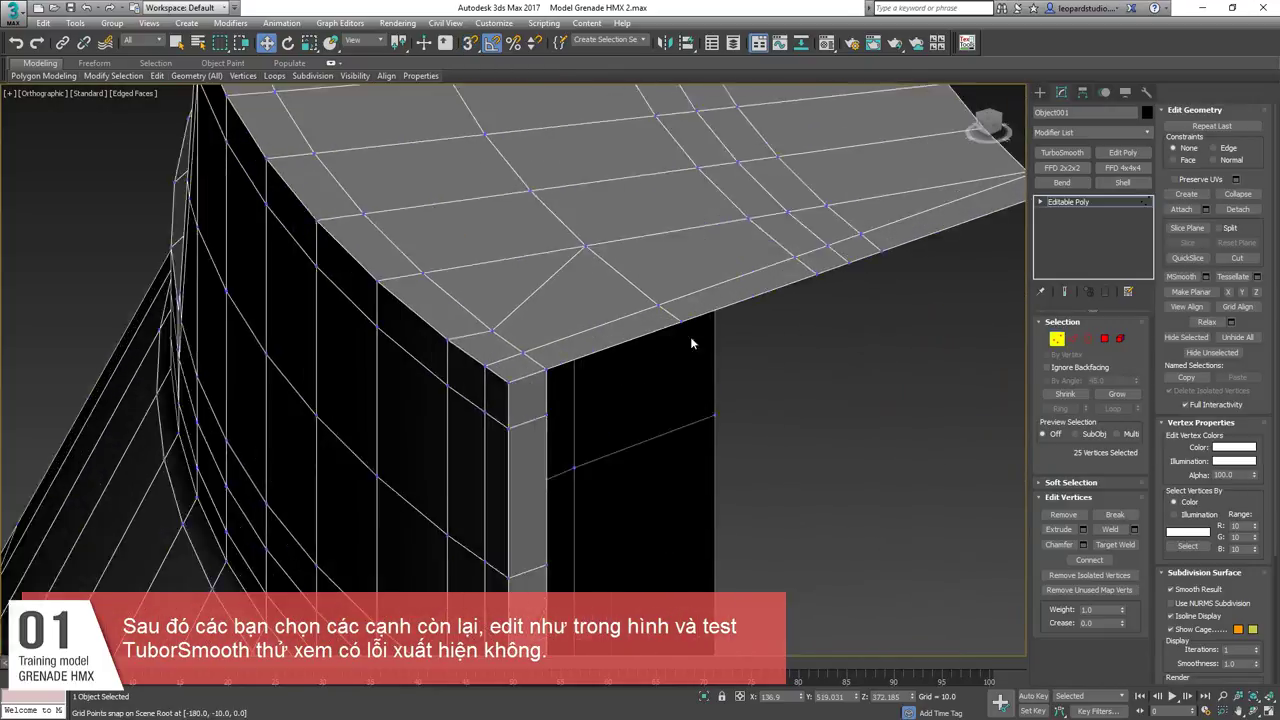
key(2)
click(763, 287)
scroll(765, 286, down, 2)
middle_drag(880, 232, 754, 300)
ctrl+click(795, 286)
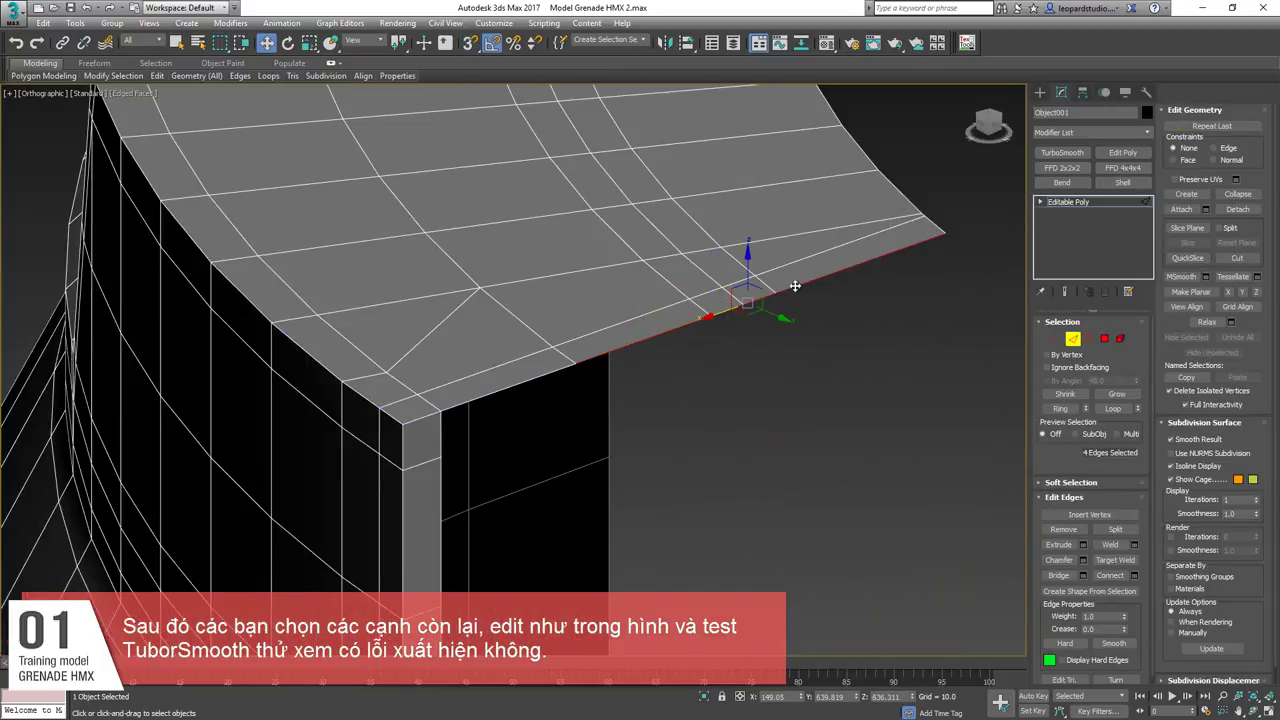
shift+drag(748, 272, 575, 390)
ctrl+click(441, 434)
key(alt+b)
Try to add a connecting edge loop across the notch walls' depth edges.
scroll(522, 480, down, 3)
mouse_move(550, 422)
middle_down()
mouse_move(606, 369)
mouse_move(566, 423)
middle_up()
scroll(606, 369, down, 3)
scroll(566, 423, down, 3)
middle_drag(550, 530, 538, 460)
scroll(538, 459, up, 3)
middle_drag(452, 521, 516, 356)
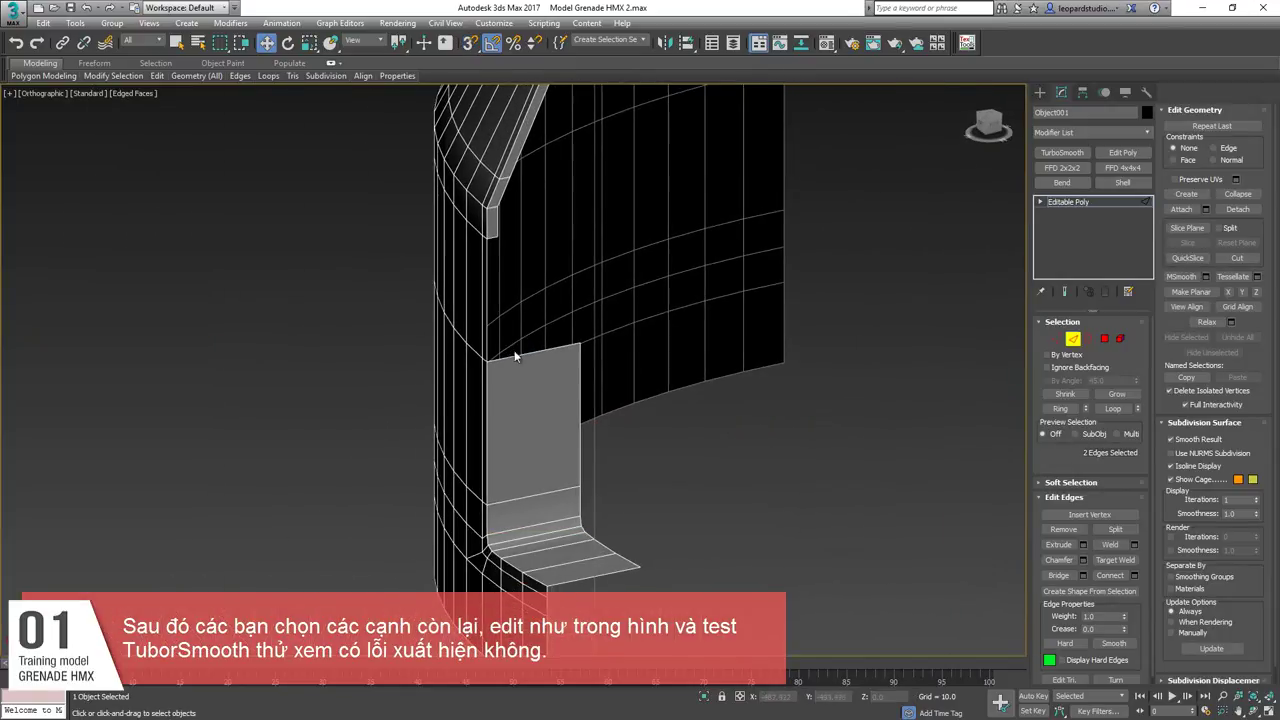
click(511, 358)
key(alt+r)
key(ctrl+shift+e)
click(520, 435)
click(521, 452)
double_click(532, 420)
key(ctrl+BackSpace)
Move the notch walls' seven inner border edges outward along X to the side strip's depth and bridge the gap between wall and strip.
double_click(580, 430)
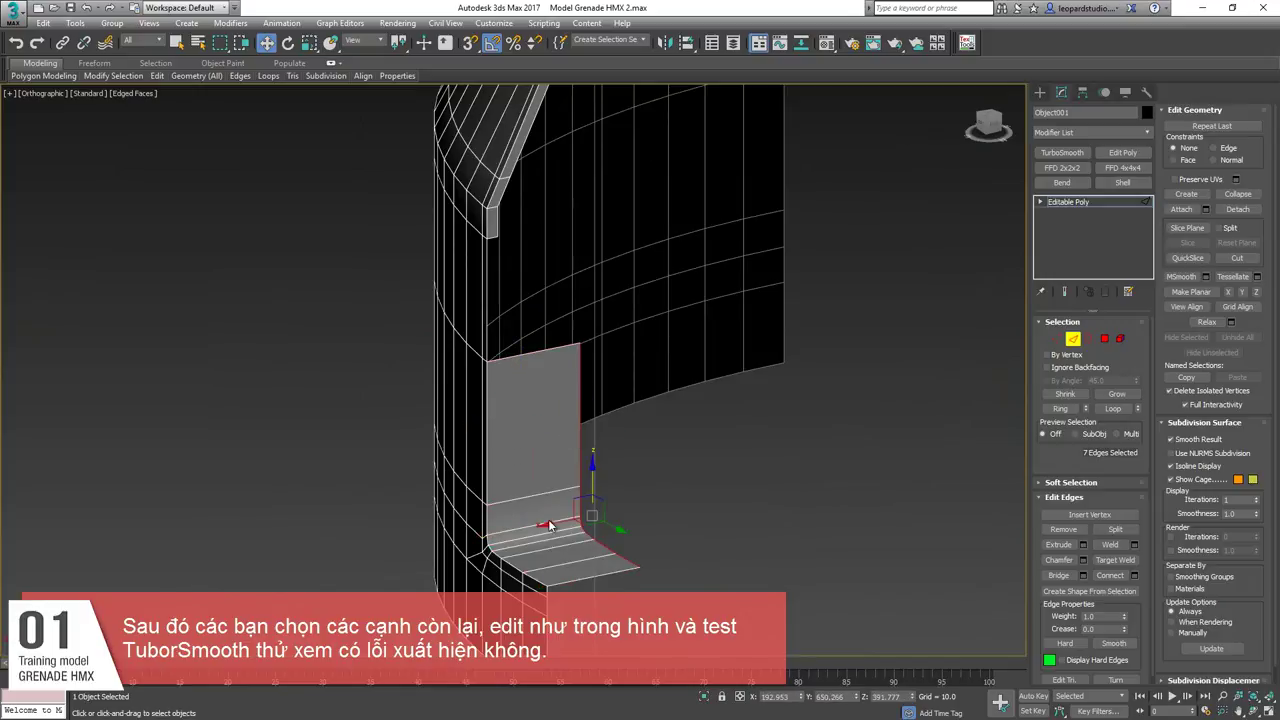
drag(556, 523, 478, 530)
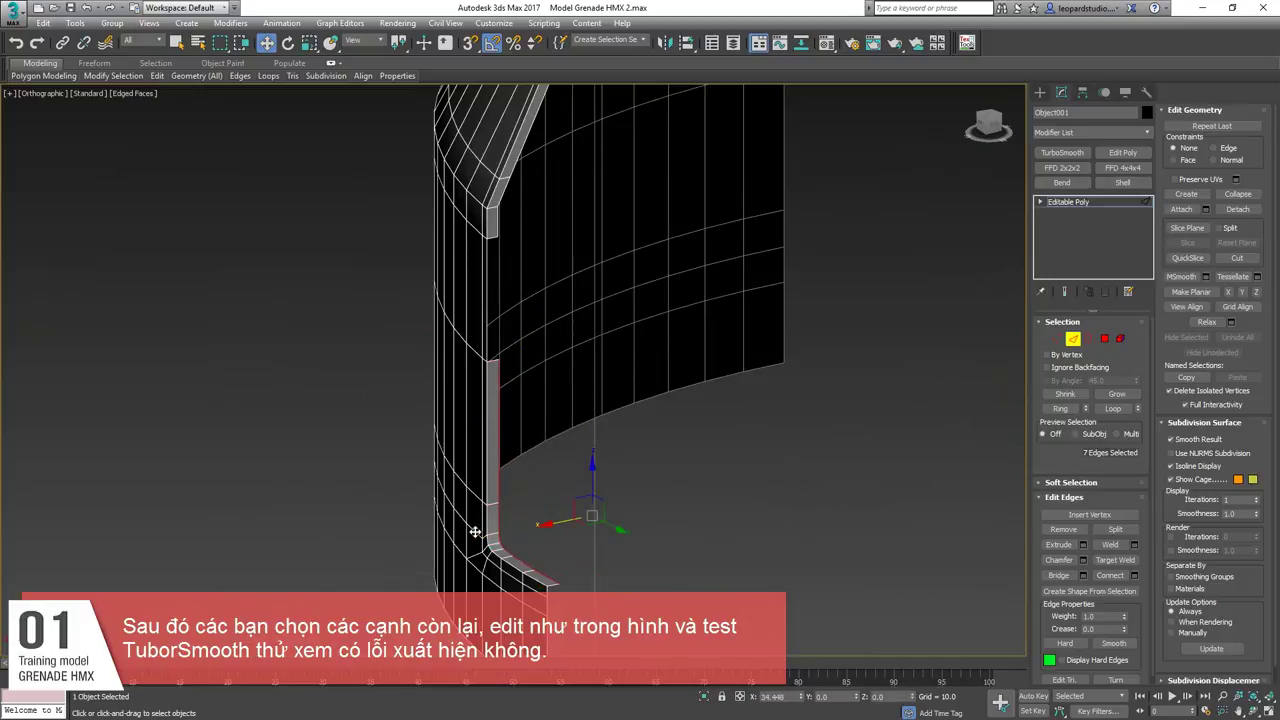
click(492, 362)
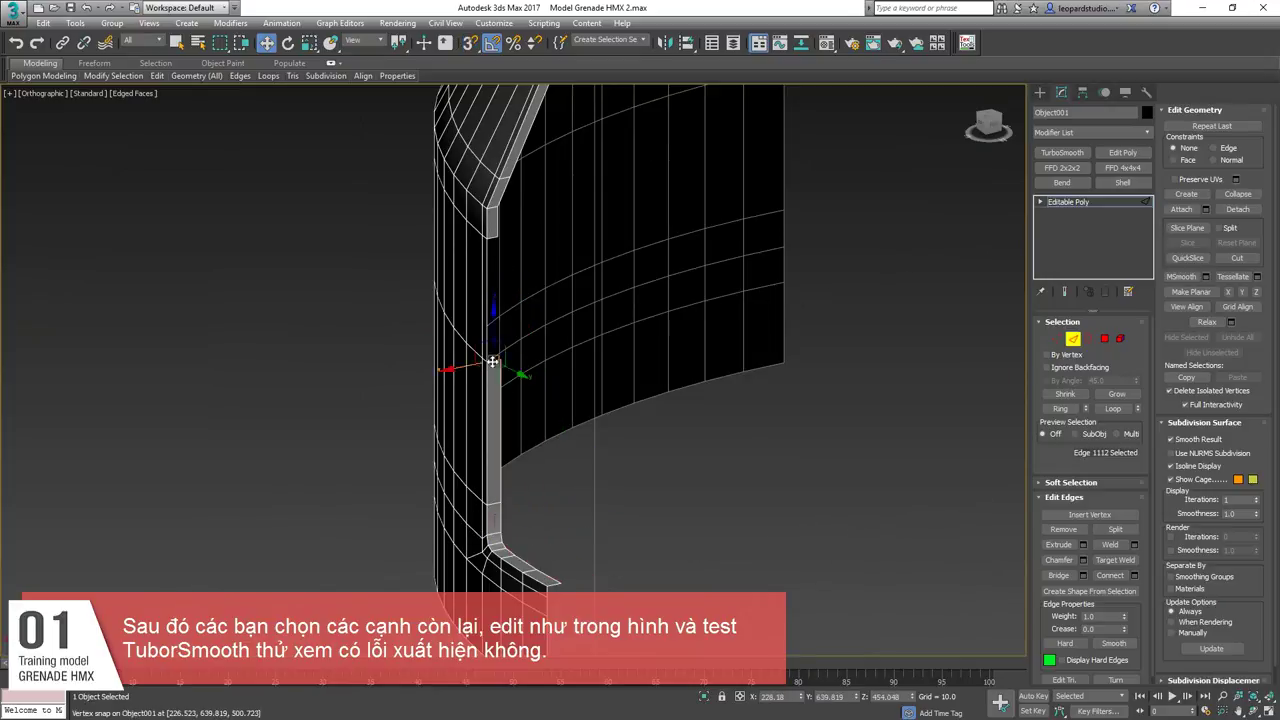
key(ctrl+shift+b)
Select the notch walls' inner border edges from the vertical wall down to the outer end of the notch floor.
key(s)
mouse_move(517, 458)
alt+middle_down()
mouse_move(486, 503)
mouse_move(483, 491)
mouse_move(495, 470)
mouse_move(492, 528)
mouse_move(503, 460)
alt+middle_up()
key(s)
click(500, 464)
scroll(492, 528, up, 3)
ctrl+click(509, 489)
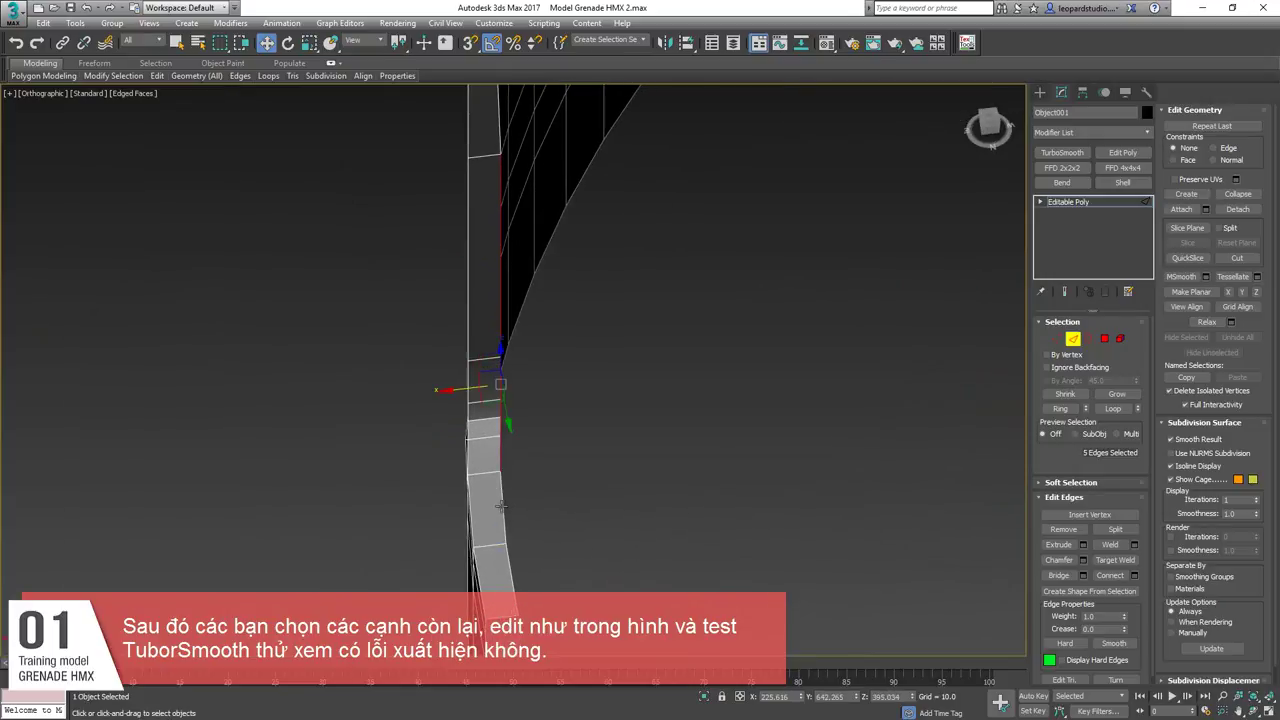
ctrl+click(516, 604)
alt+middle_drag(516, 604, 617, 350)
Apply TurboSmooth with 2 iterations to the body section and check its shading around the notch with edged faces hidden.
key(1)
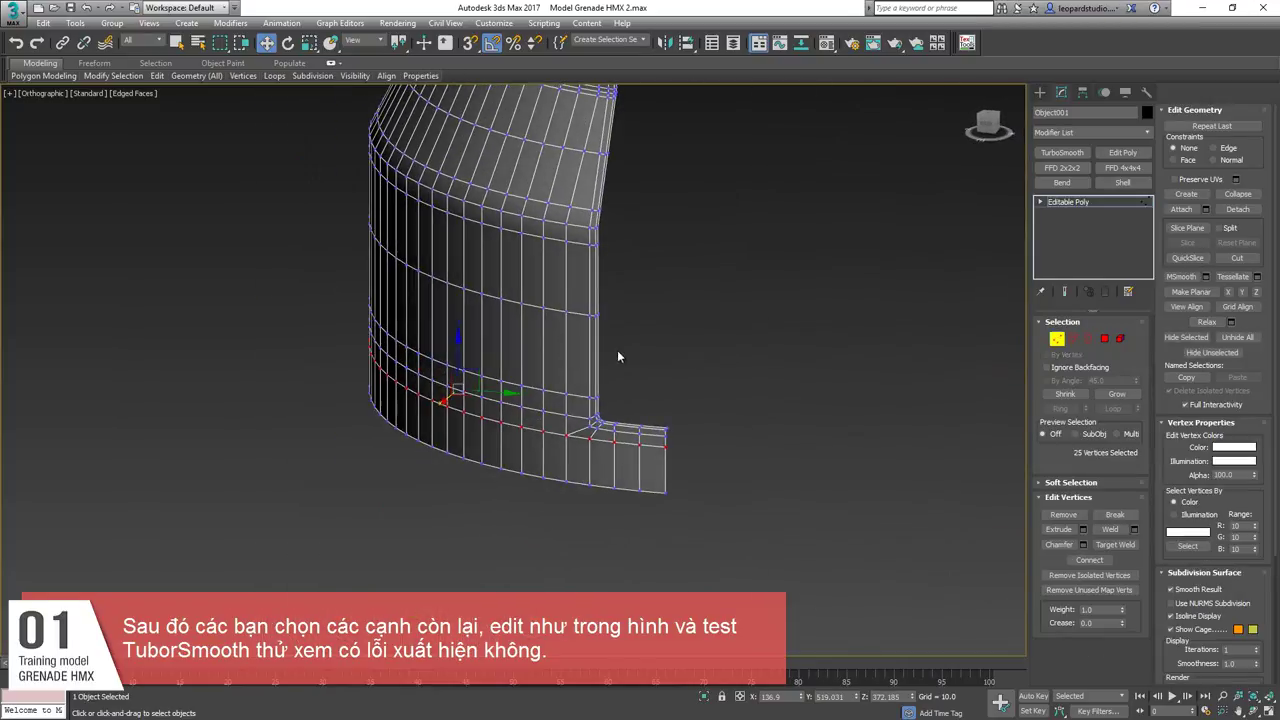
click(1062, 152)
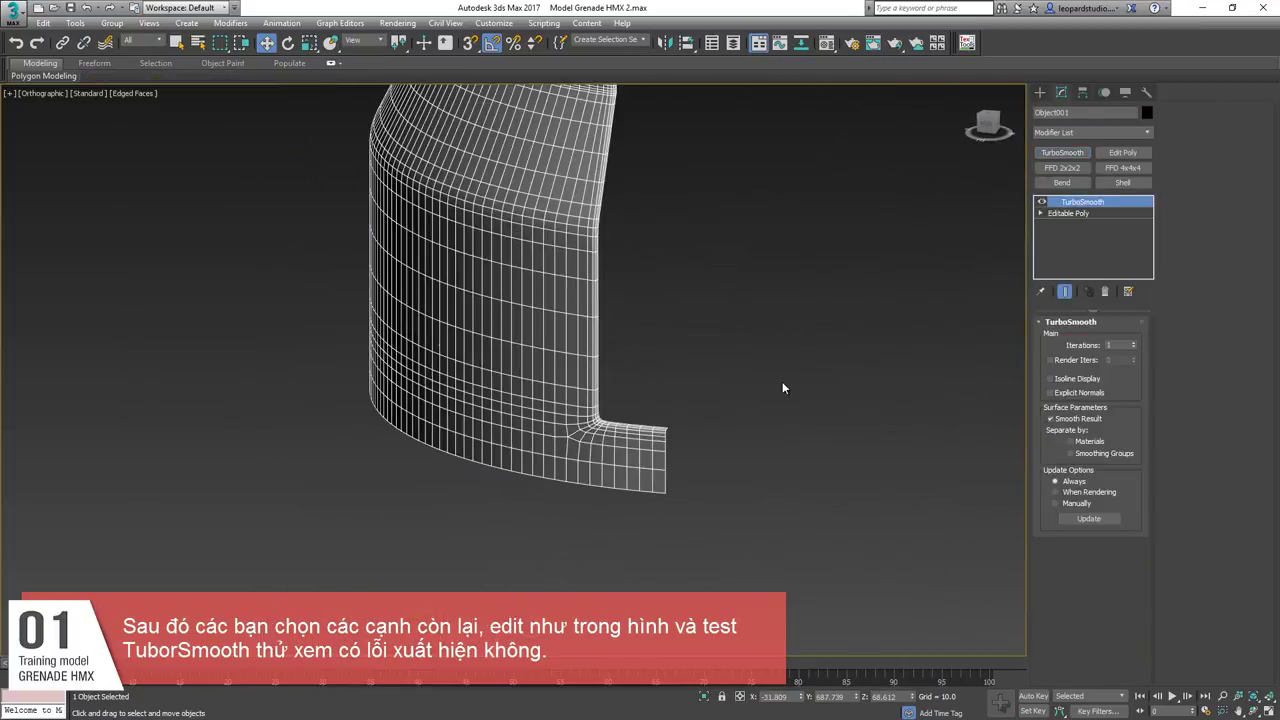
click(752, 415)
key(F4)
scroll(676, 393, down, 5)
scroll(652, 402, up, 9)
middle_drag(652, 402, 584, 380)
scroll(584, 380, up, 3)
click(690, 405)
click(1134, 343)
scroll(714, 366, down, 5)
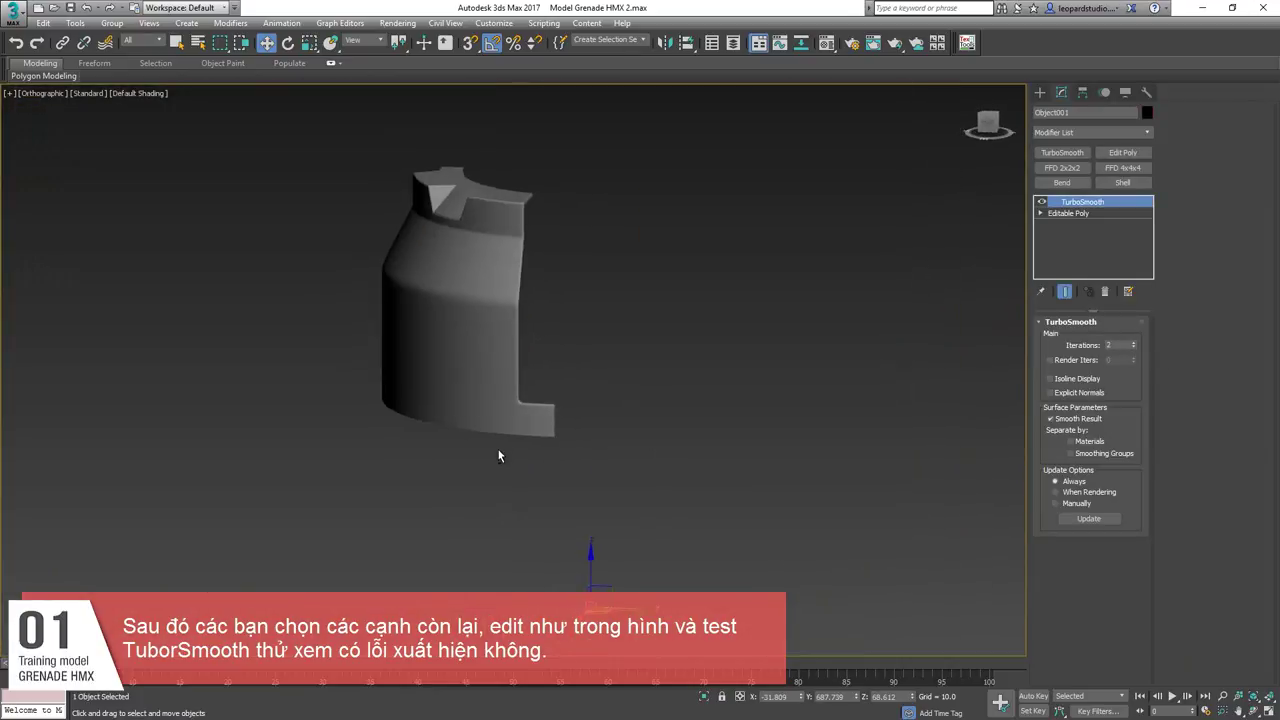
Delete the TurboSmooth modifier from the body section and show the edged faces again.
right_click(1097, 201)
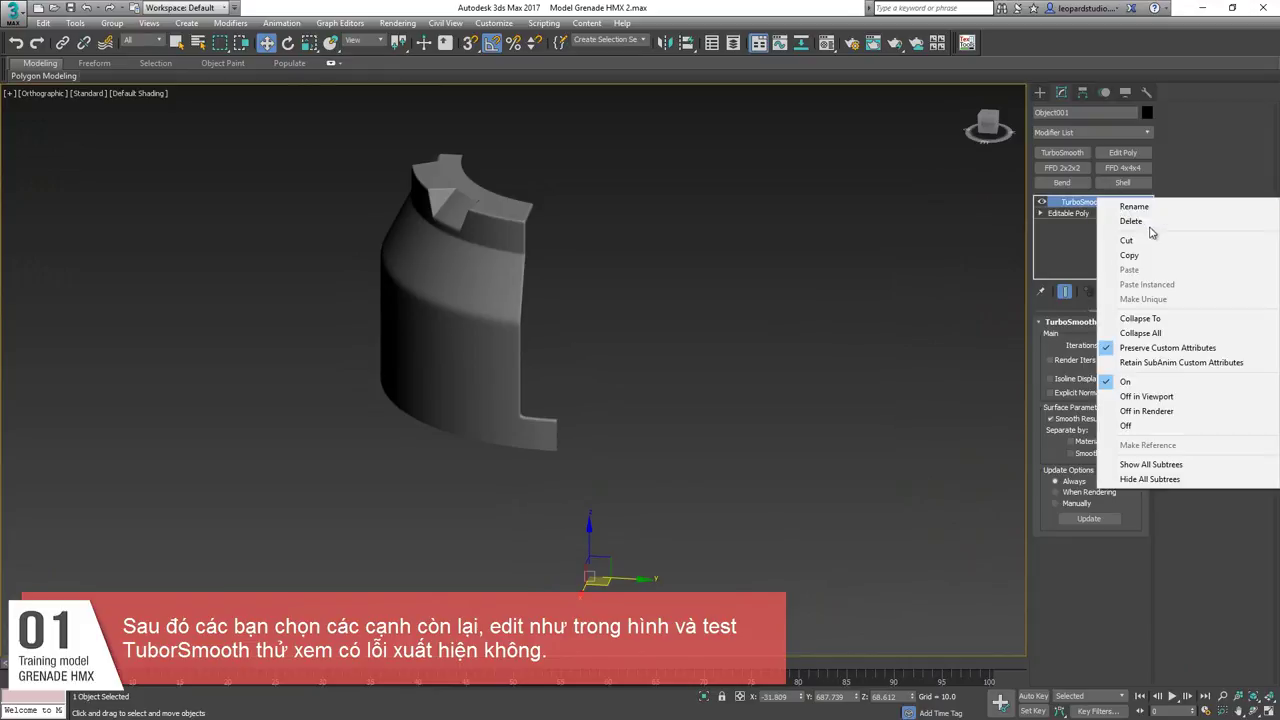
click(1120, 216)
key(F4)
Examine the side latch and its rounded housing on the grenade reference image and compare them with the body section.
alt+middle_drag(502, 390, 743, 400)
scroll(555, 445, down, 2)
key(f)
scroll(611, 417, down, 2)
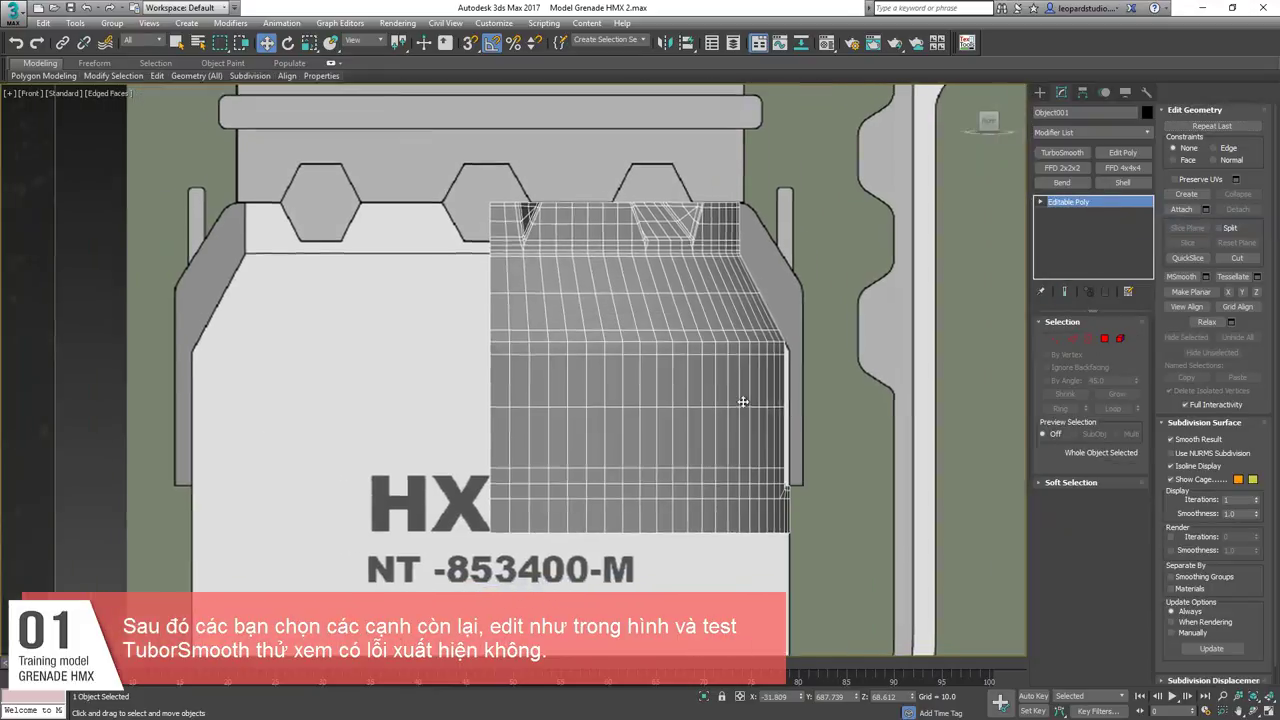
scroll(743, 400, down, 2)
middle_drag(420, 402, 704, 410)
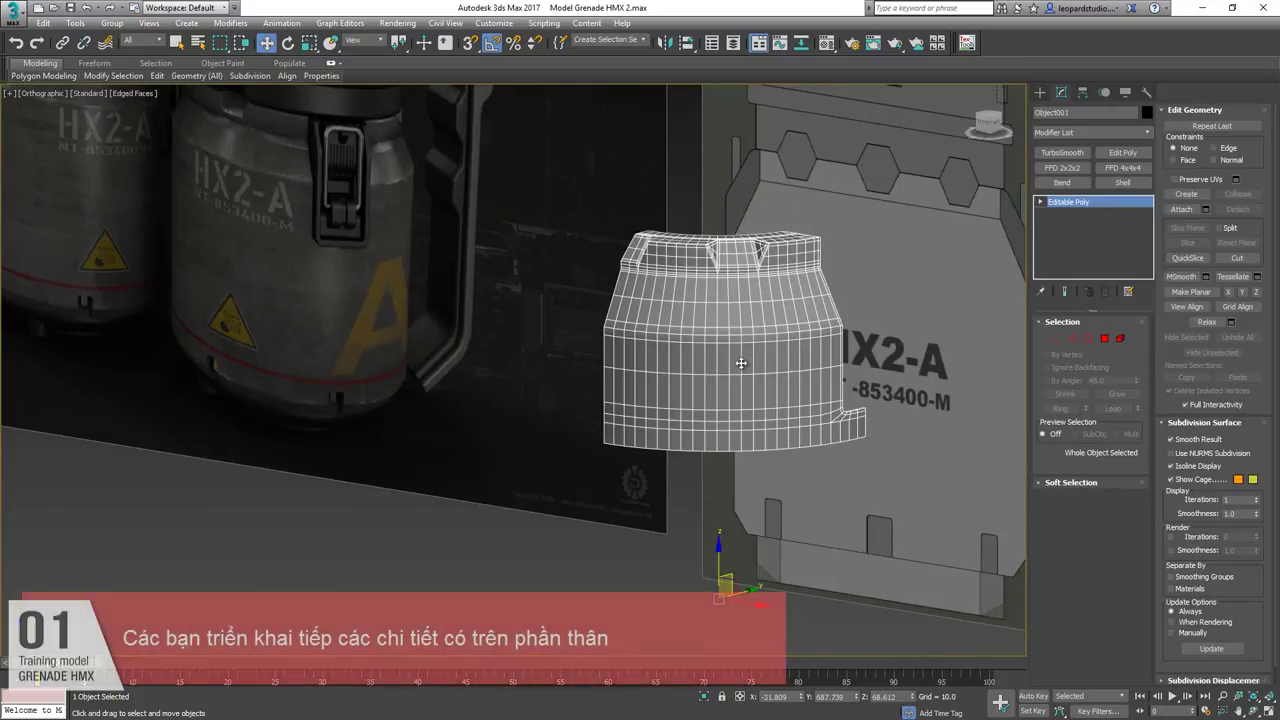
alt+middle_drag(531, 363, 585, 345)
middle_drag(208, 261, 557, 389)
scroll(557, 389, up, 4)
scroll(540, 370, up, 2)
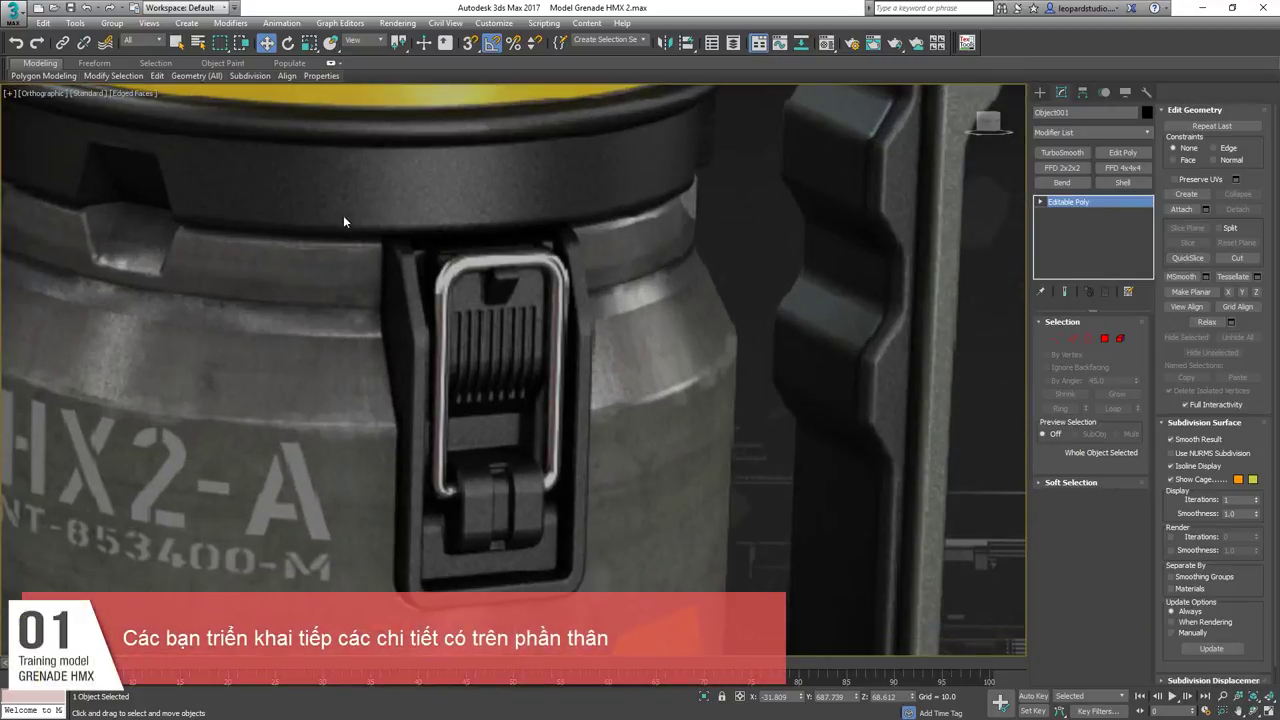
middle_drag(477, 298, 406, 219)
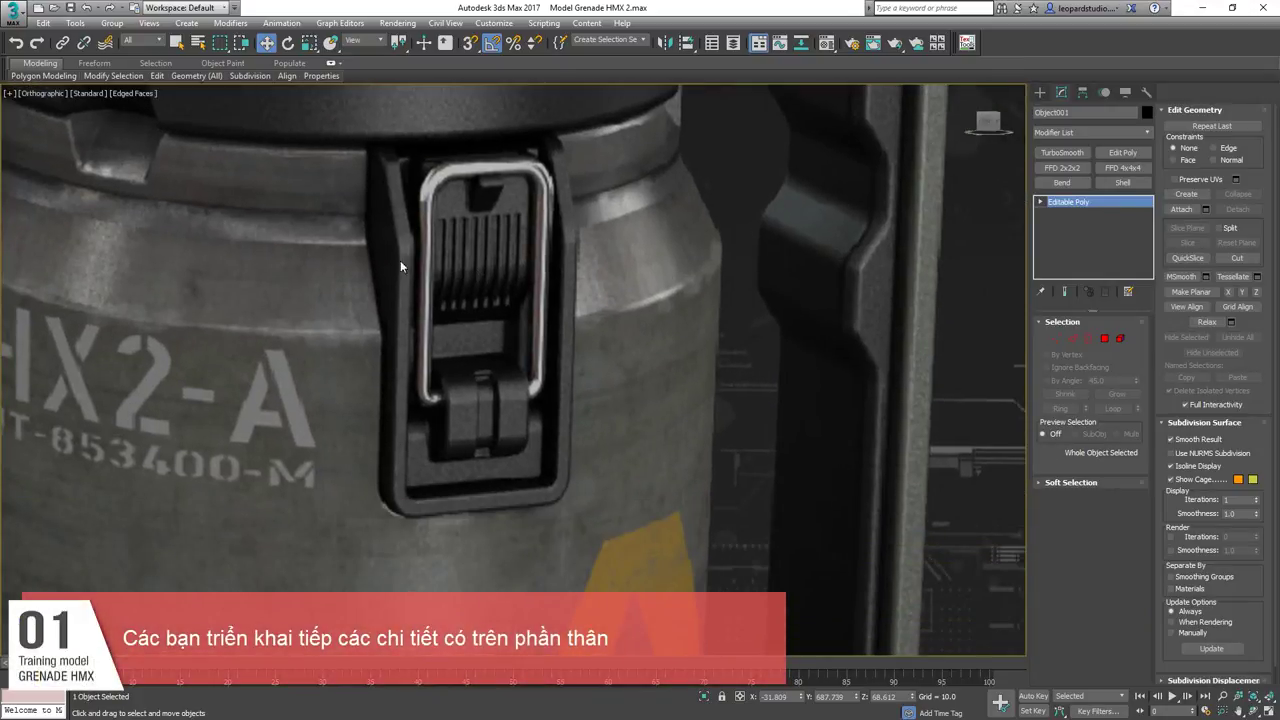
scroll(612, 360, down, 5)
Select the loop of narrow side faces running along the notch wall, its rounded corner and the notch floor.
alt+middle_drag(850, 451, 826, 437)
scroll(826, 437, up, 5)
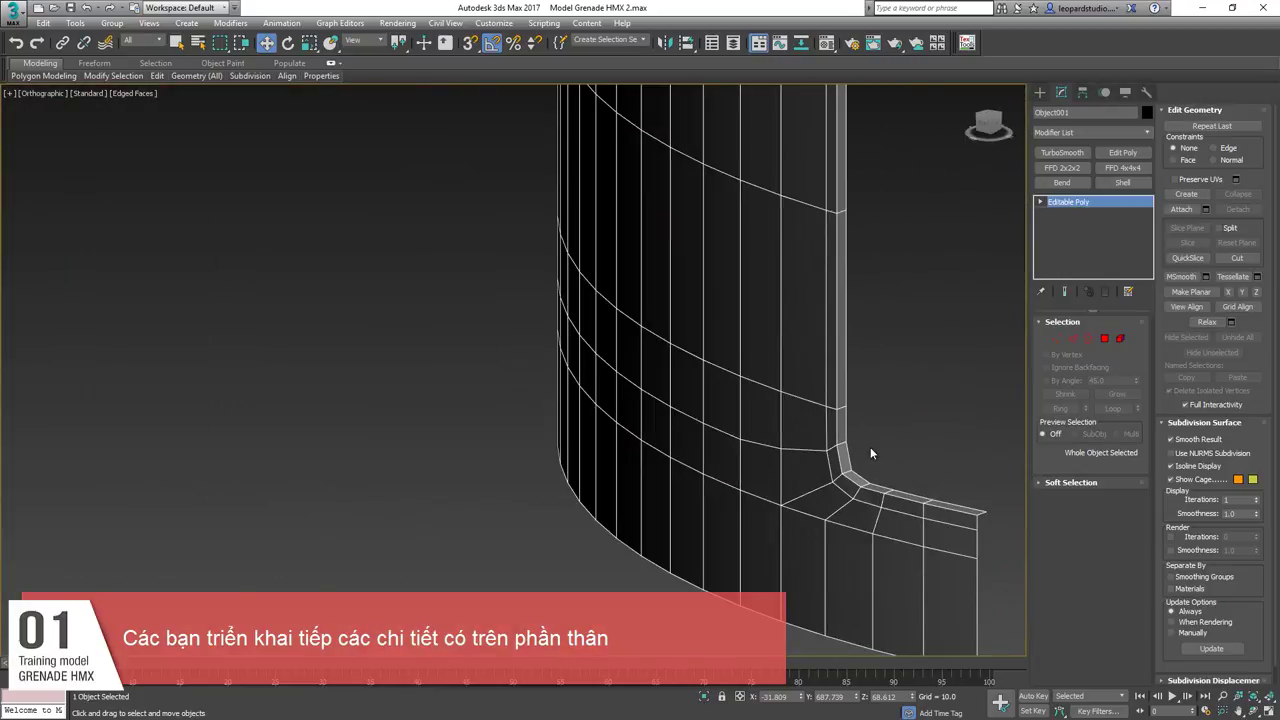
key(4)
click(838, 392)
click(832, 383)
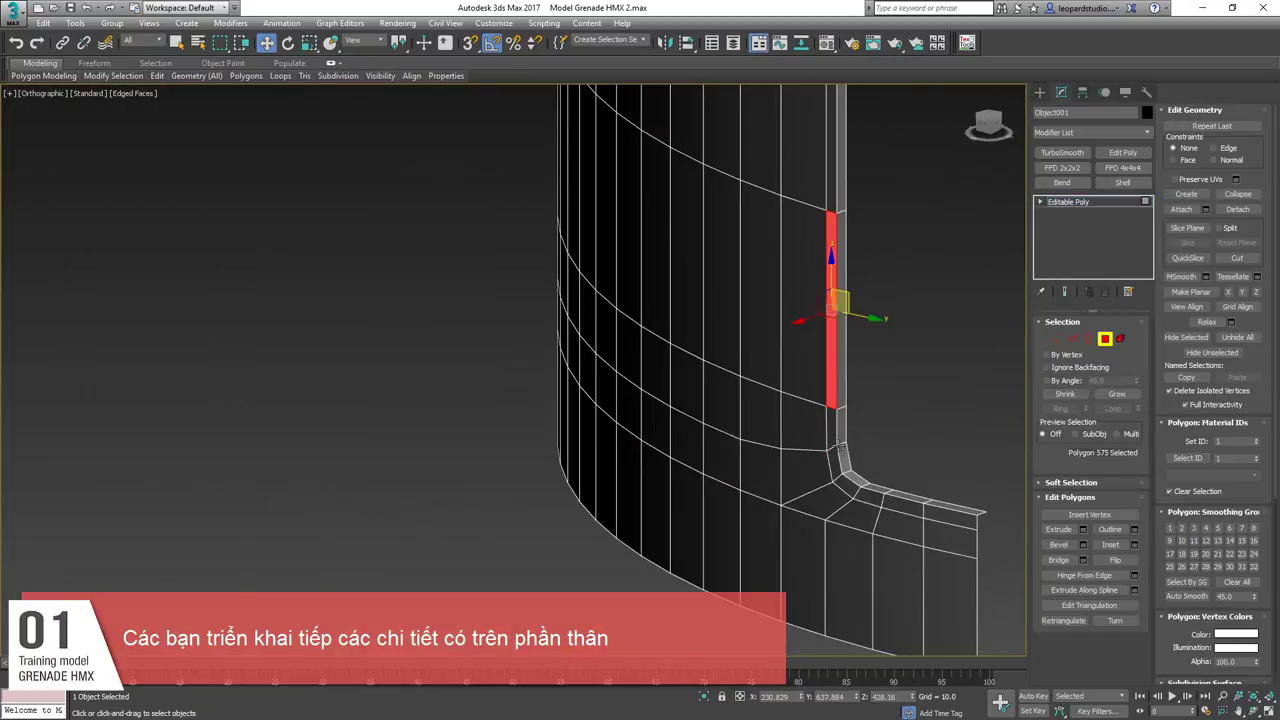
click(841, 436)
click(850, 458)
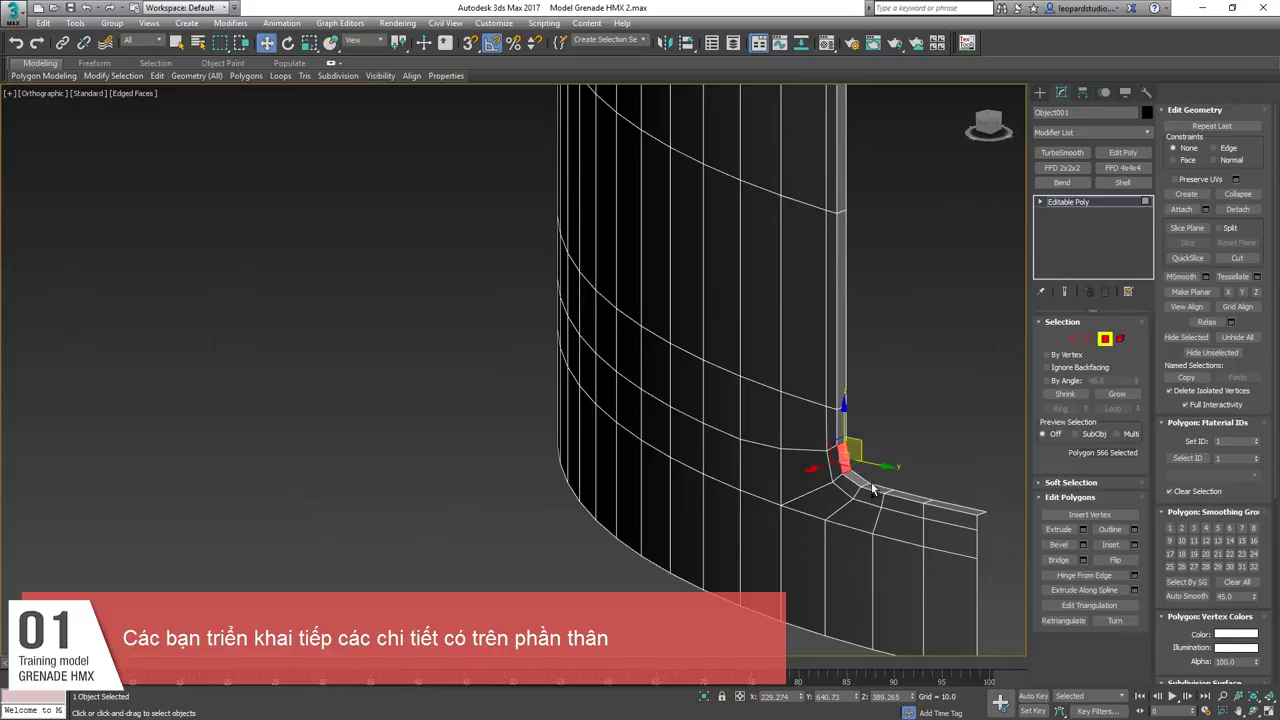
ctrl+click(858, 480)
ctrl+click(878, 489)
shift+click(918, 499)
middle_drag(816, 460, 749, 506)
scroll(749, 506, down, 4)
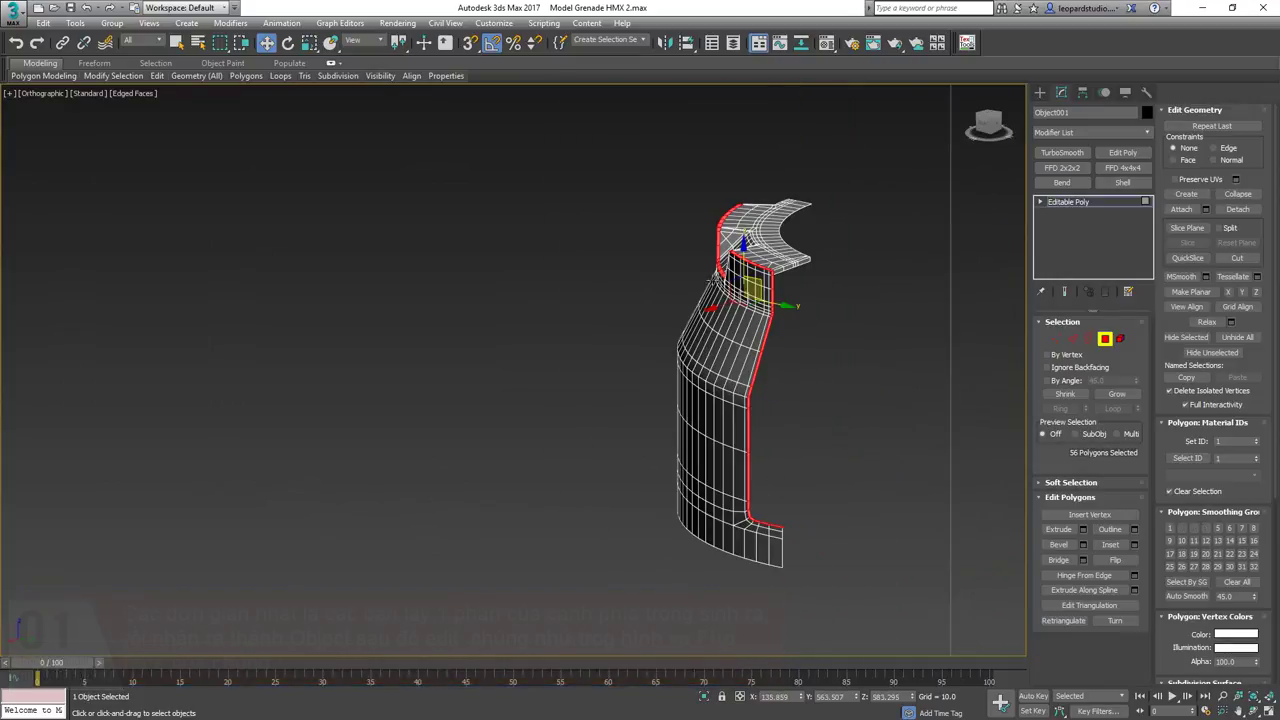
Deselect the upper rim faces so only the strip down the outer notch wall and along the notch floor is selected.
alt+drag(686, 305, 753, 140)
scroll(775, 267, up, 4)
alt+drag(735, 260, 760, 281)
scroll(766, 275, up, 5)
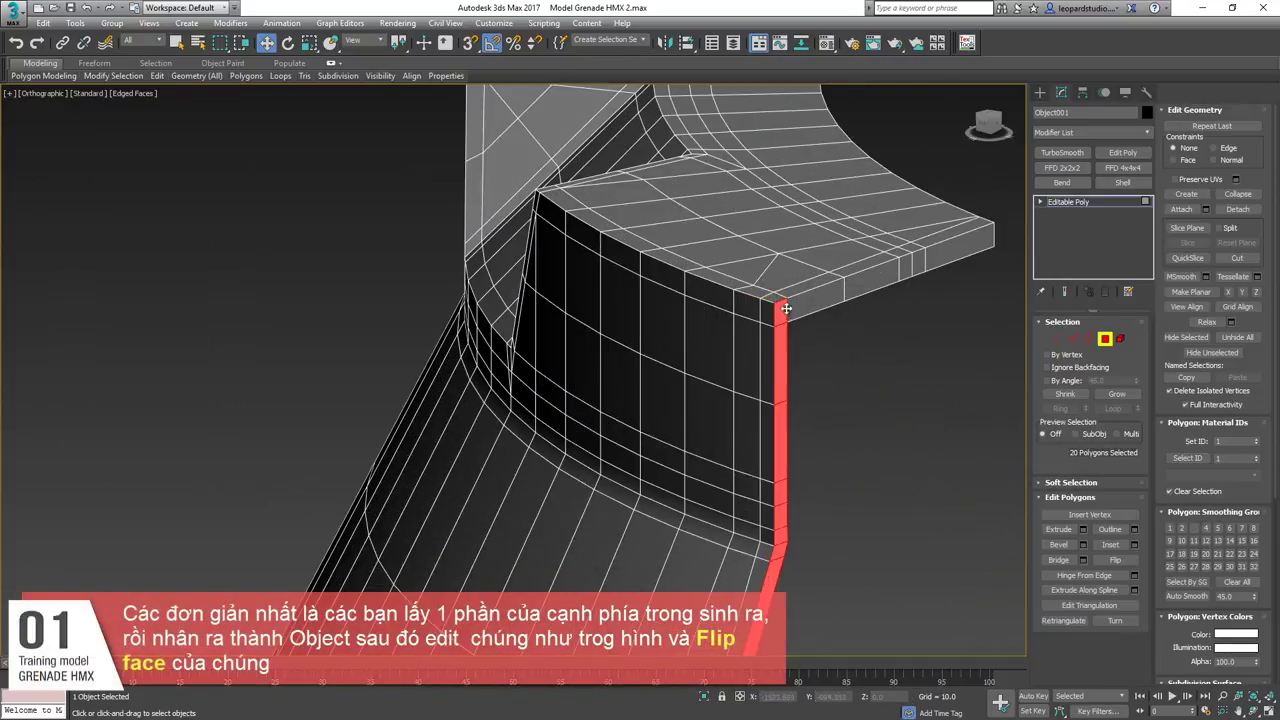
scroll(786, 308, down, 10)
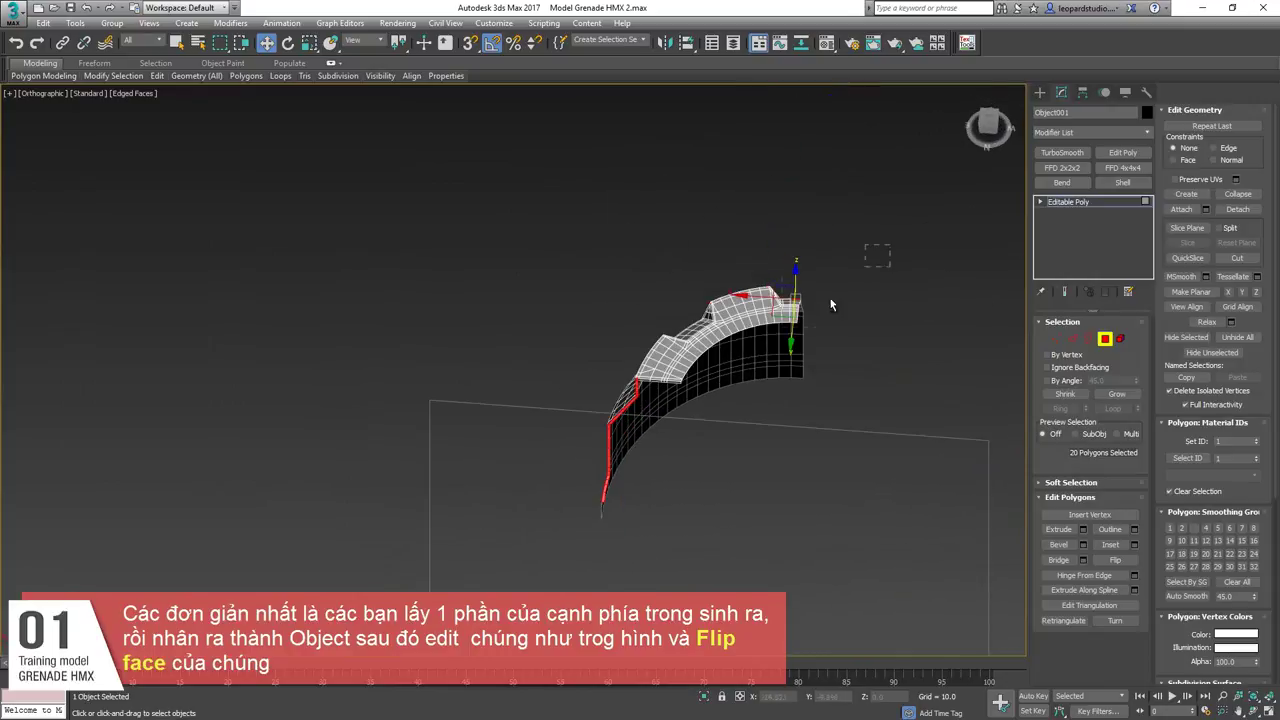
alt+drag(832, 305, 768, 340)
Clone the selected notch strip outward along X as a separate element.
mouse_move(768, 340)
alt+middle_down()
mouse_move(709, 414)
mouse_move(640, 400)
alt+middle_up()
scroll(600, 436, up, 5)
scroll(557, 457, up, 2)
shift+drag(557, 457, 505, 472)
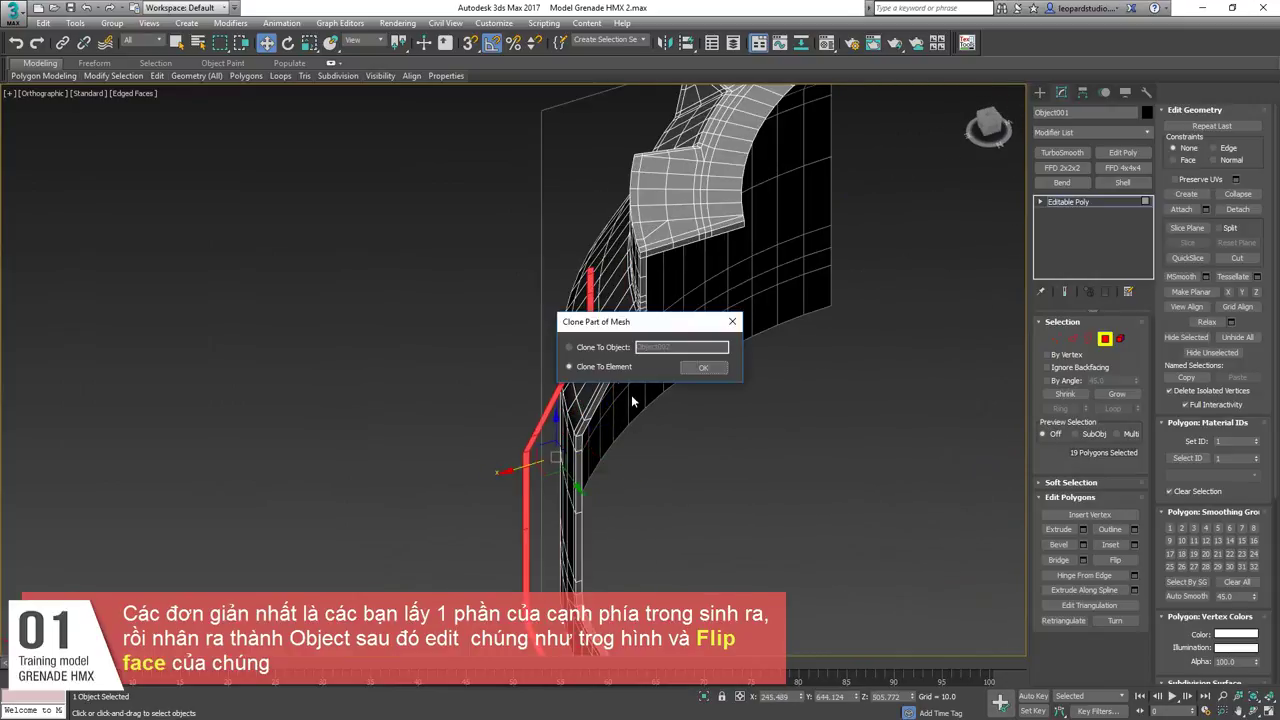
click(708, 370)
Make the cloned strip's border edge loop planar in X and extend it outward along X into a flat-edged strip.
middle_drag(530, 462, 553, 350)
key(2)
key(2)
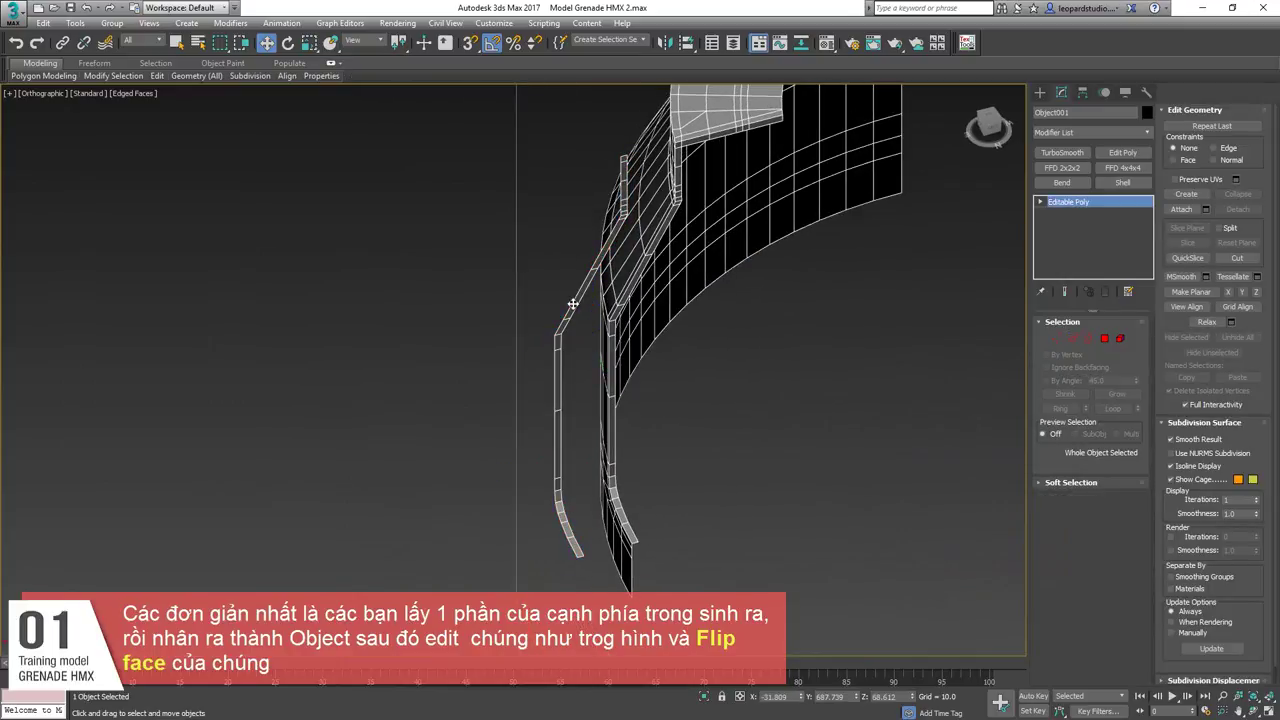
key(2)
double_click(573, 303)
click(1231, 291)
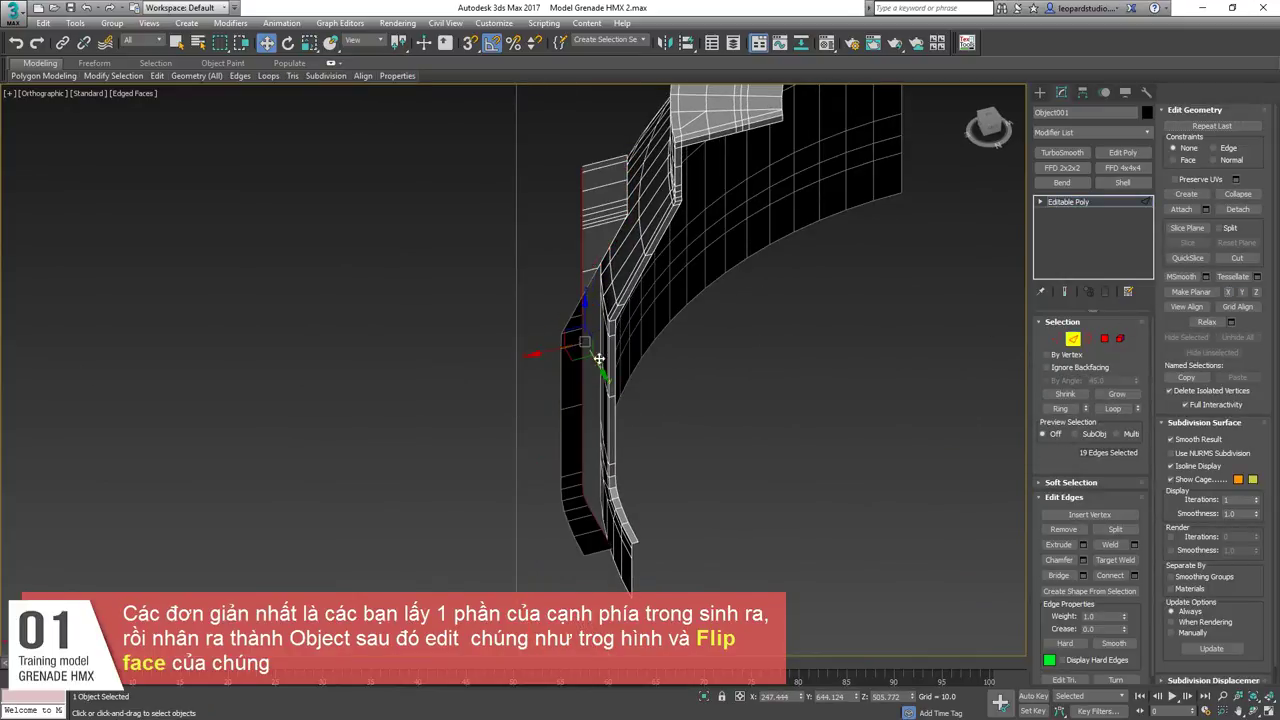
shift+drag(533, 357, 558, 350)
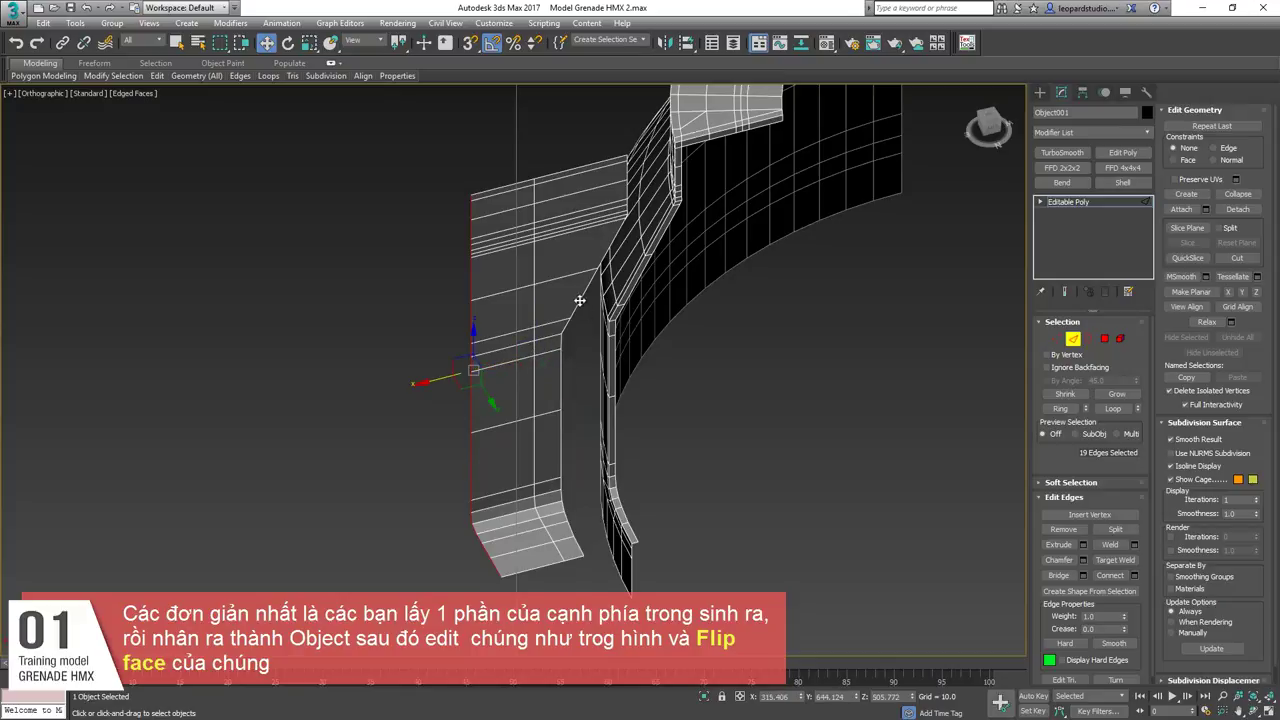
Delete the uneven inner part of the cloned strip and remove the redundant cross edges on its tall straight section.
double_click(580, 301)
key(Delete)
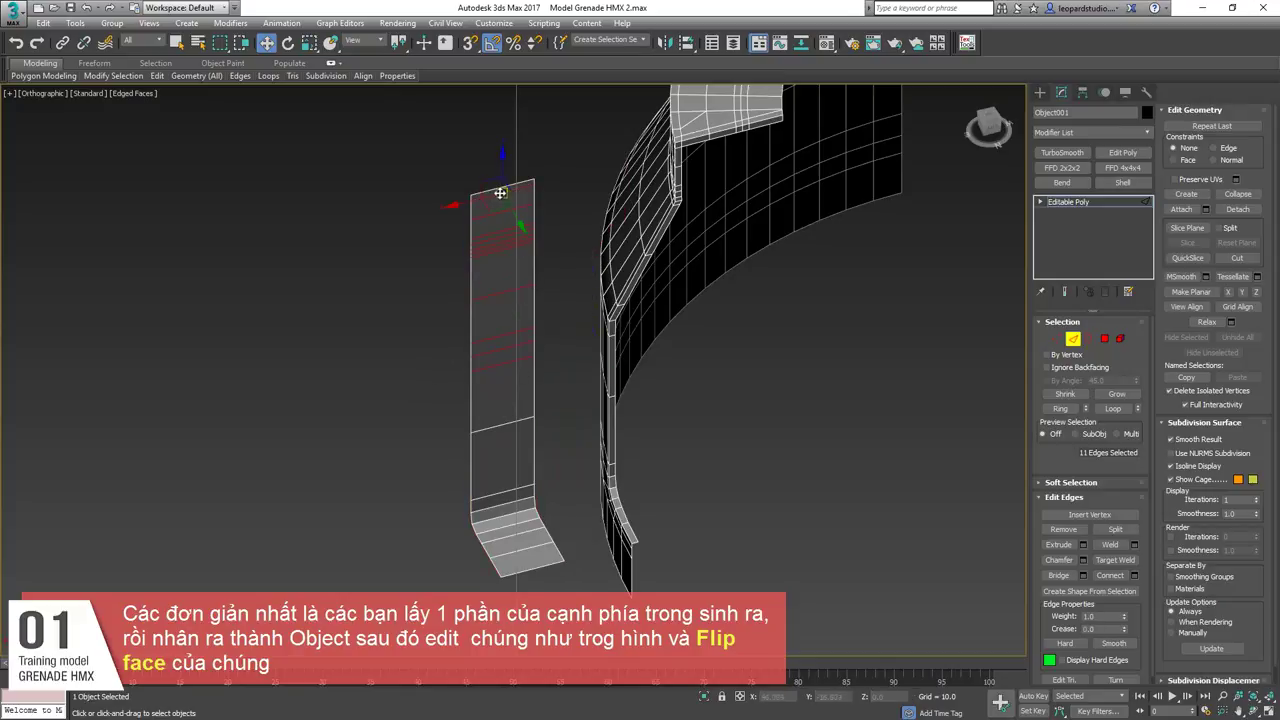
key(ctrl+BackSpace)
scroll(492, 468, up, 2)
middle_drag(514, 561, 630, 458)
scroll(500, 454, up, 2)
click(500, 454)
key(ctrl+BackSpace)
Move the strip's six inner border edges along X into the body so the panel becomes deeper.
scroll(502, 448, down, 3)
click(641, 310)
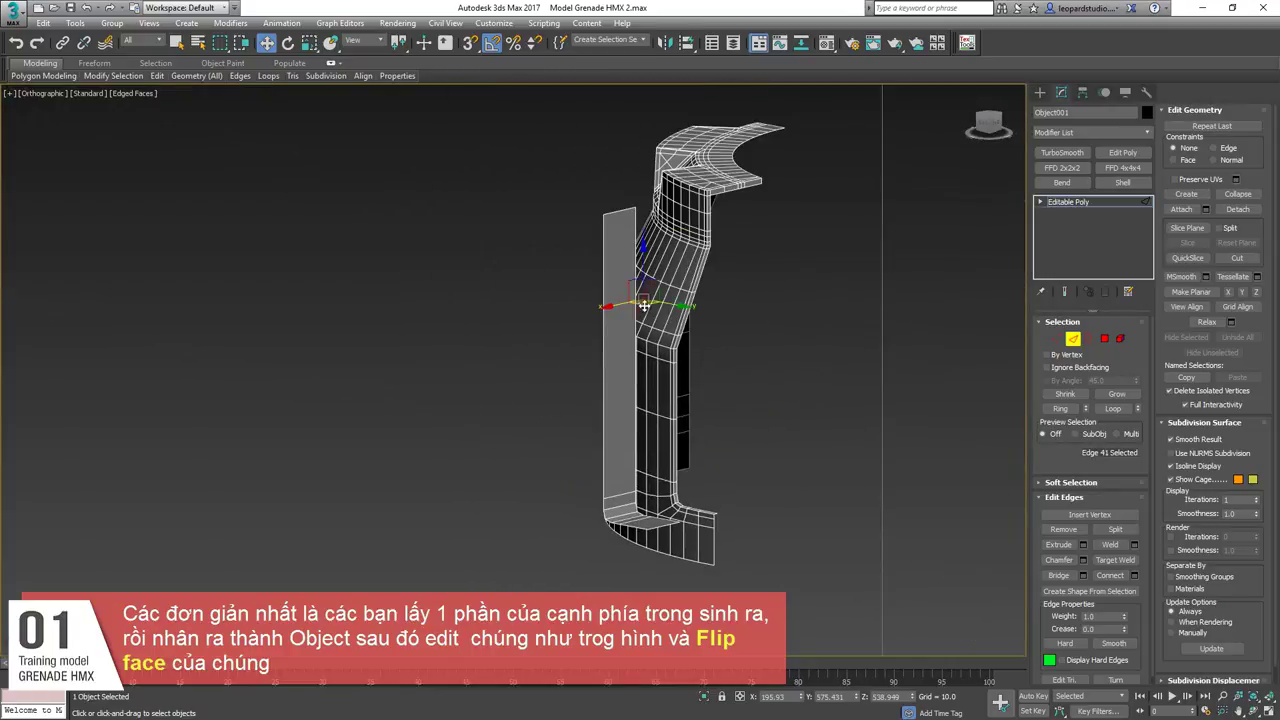
alt+middle_drag(642, 307, 614, 303)
double_click(593, 290)
drag(565, 502, 688, 475)
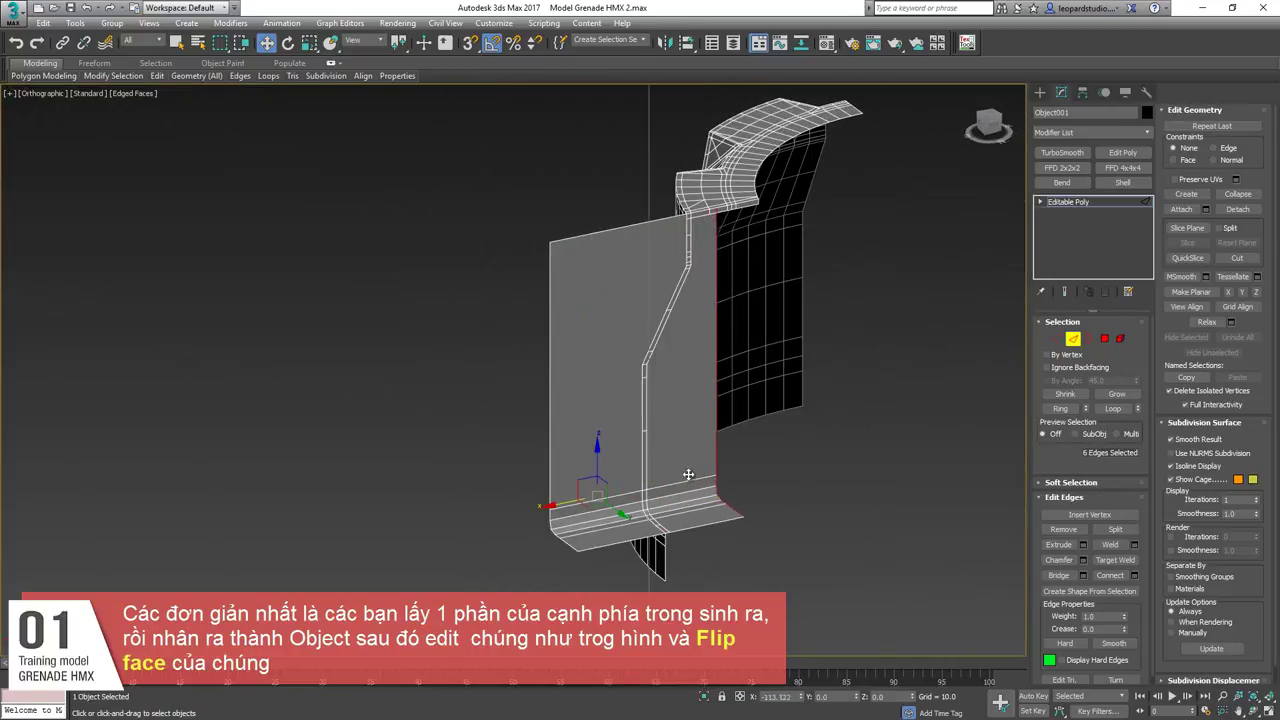
alt+middle_drag(645, 476, 697, 476)
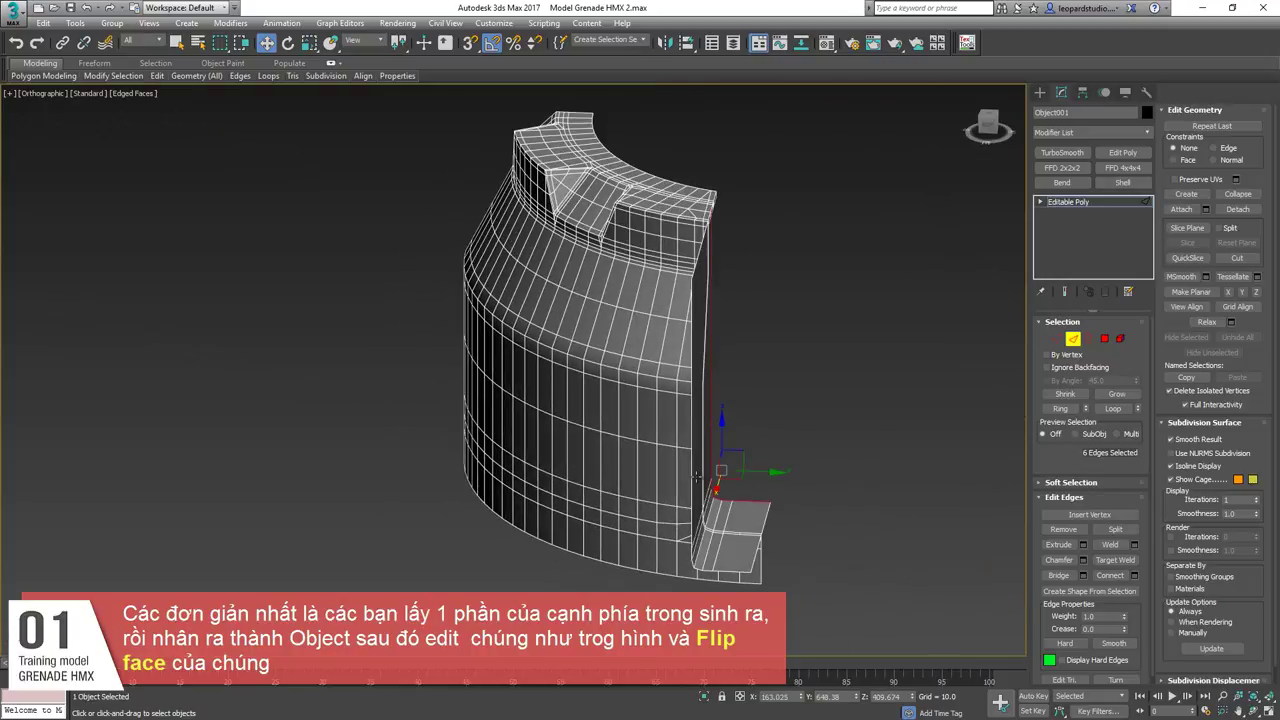
Flip the face normals of the new notch panel element.
key(5)
click(726, 543)
alt+middle_drag(726, 543, 815, 530)
alt+middle_drag(762, 468, 706, 488)
scroll(706, 488, up, 3)
click(1124, 517)
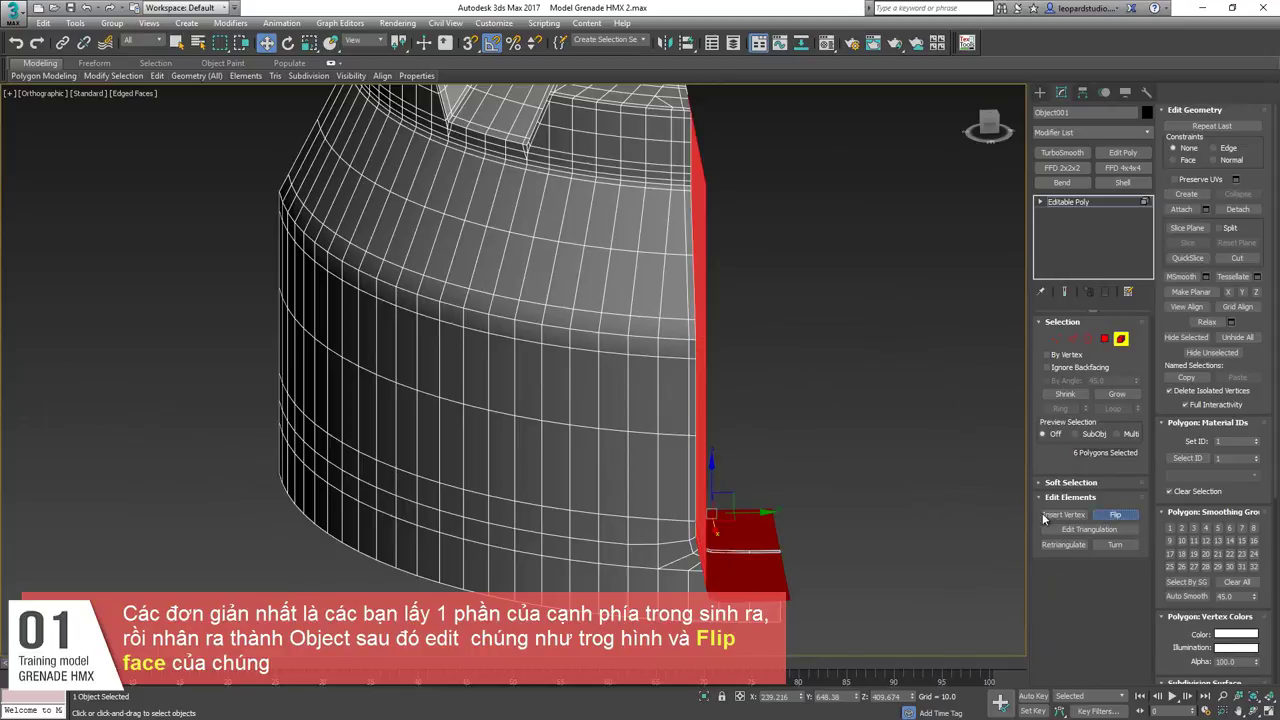
Detach the panel element from the body section as its own object.
alt+middle_drag(634, 576, 674, 570)
key(2)
click(752, 587)
scroll(674, 568, down, 3)
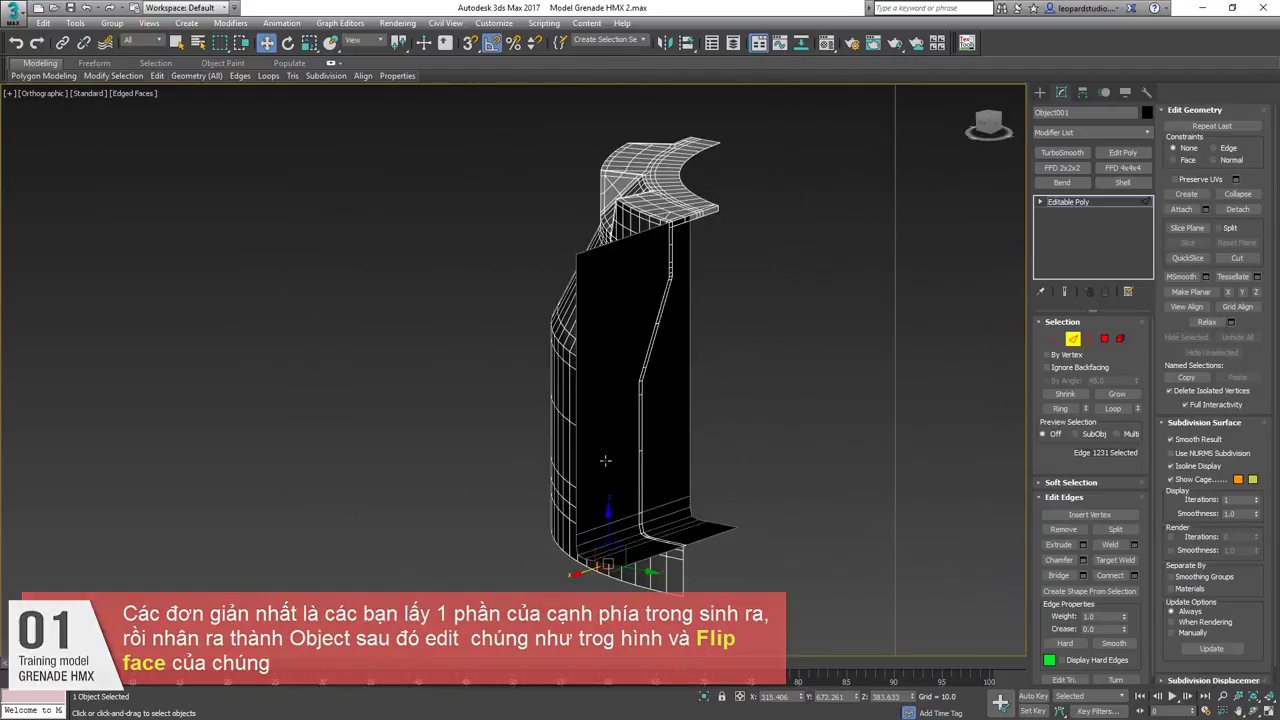
key(5)
click(591, 449)
key(alt+d)
click(681, 371)
Mirror the detached panel with a flipped Symmetry modifier to form the opposite wall, and collapse it to an editable poly.
key(2)
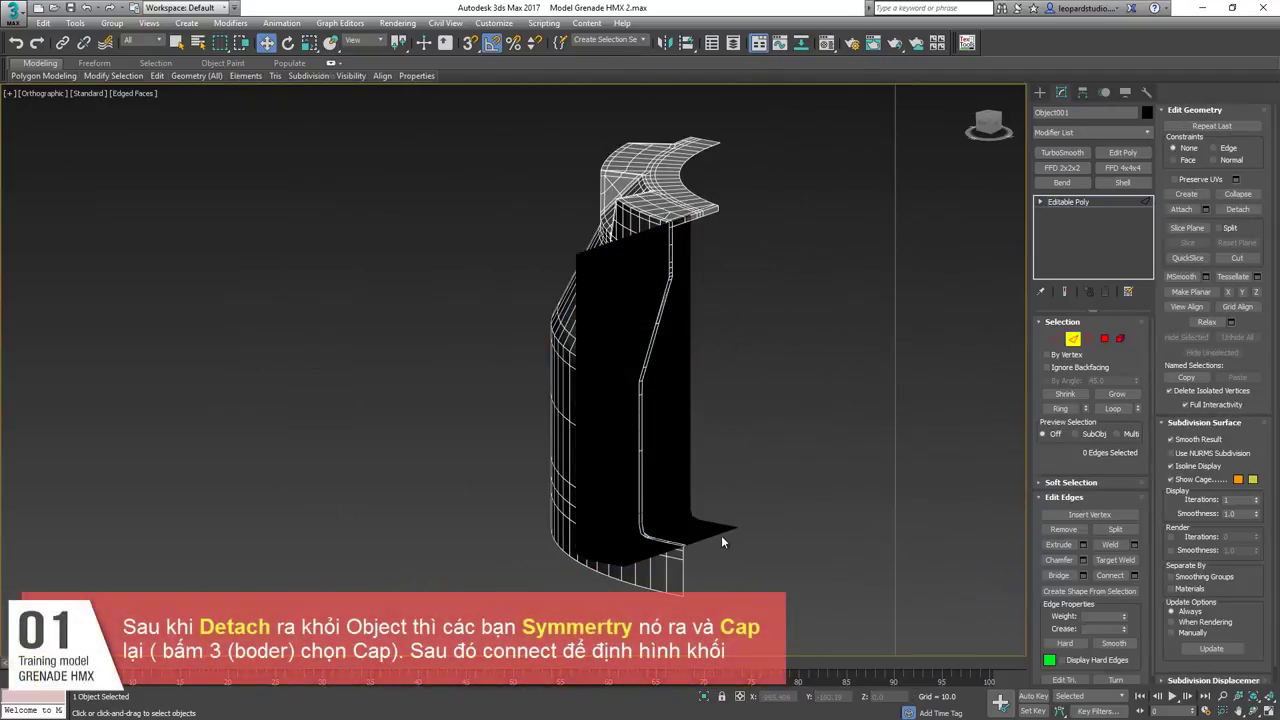
alt+middle_drag(664, 546, 590, 556)
key(1)
key(1)
click(638, 545)
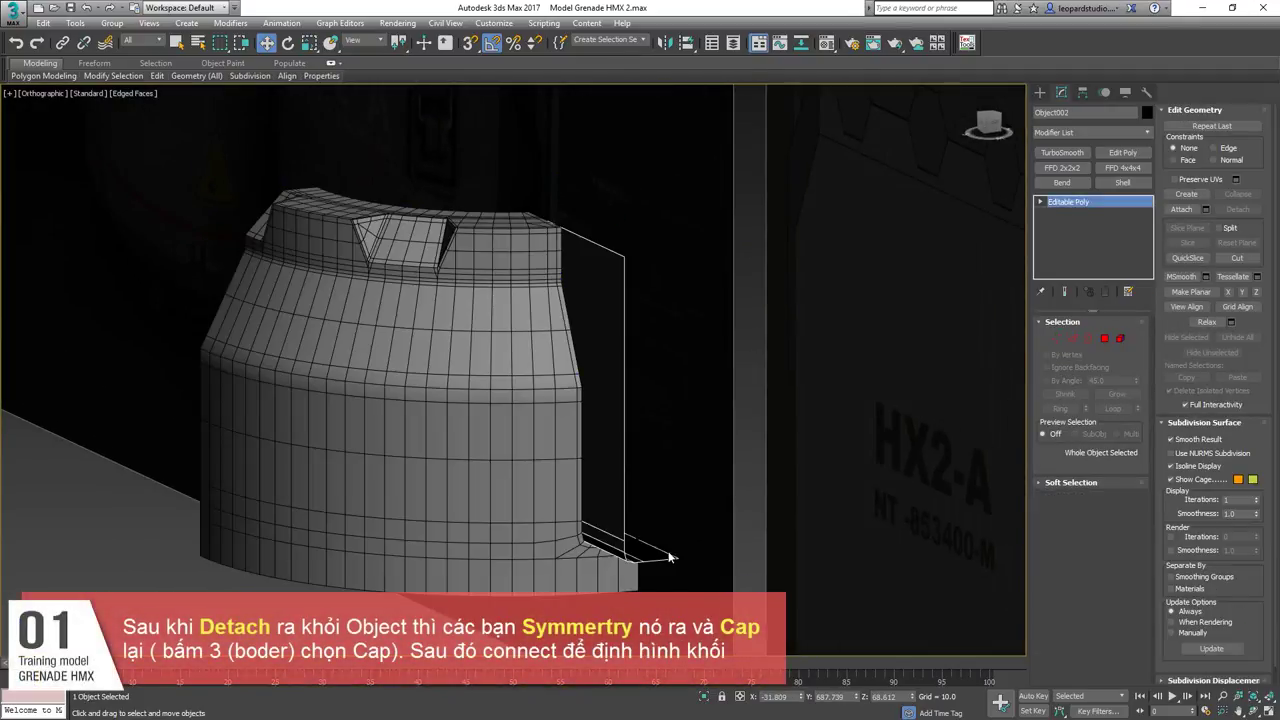
alt+middle_drag(669, 557, 677, 512)
key(2)
double_click(654, 558)
key(alt+s)
click(1083, 349)
click(1074, 364)
key(alt+c)
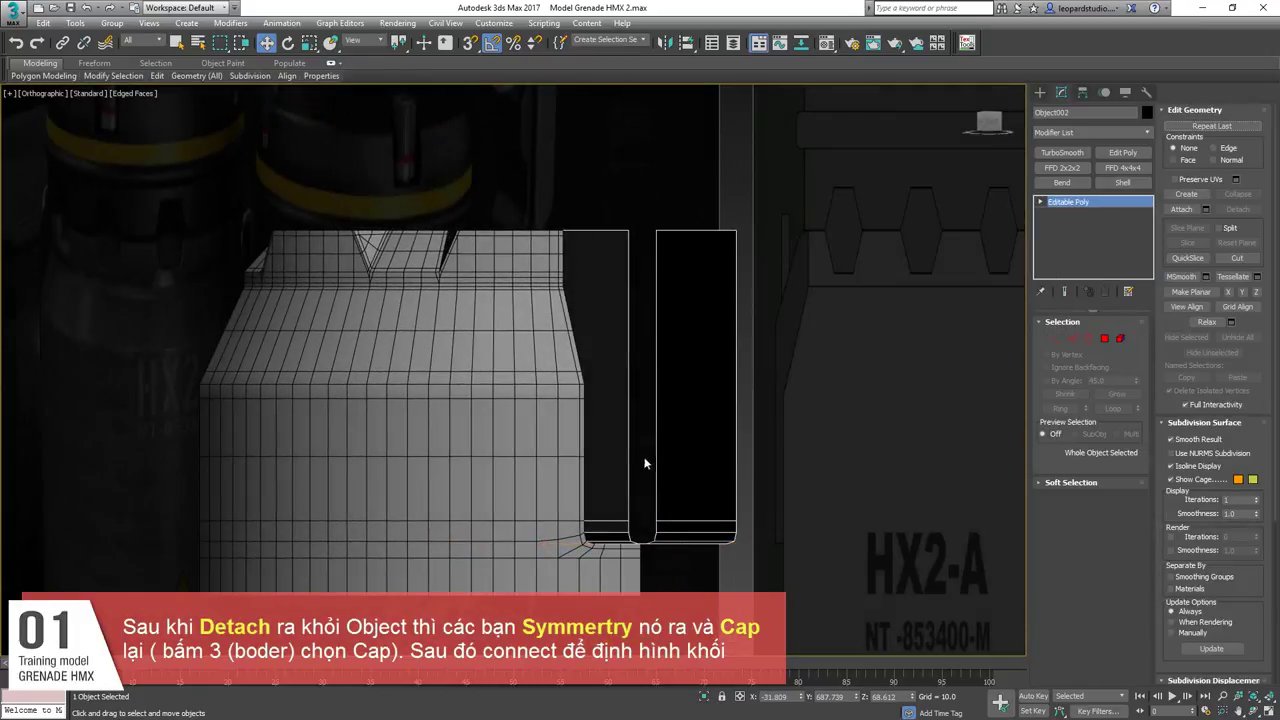
Cap the open border of the mirrored panel to close it into a box.
key(3)
click(636, 395)
alt+middle_drag(644, 350, 617, 384)
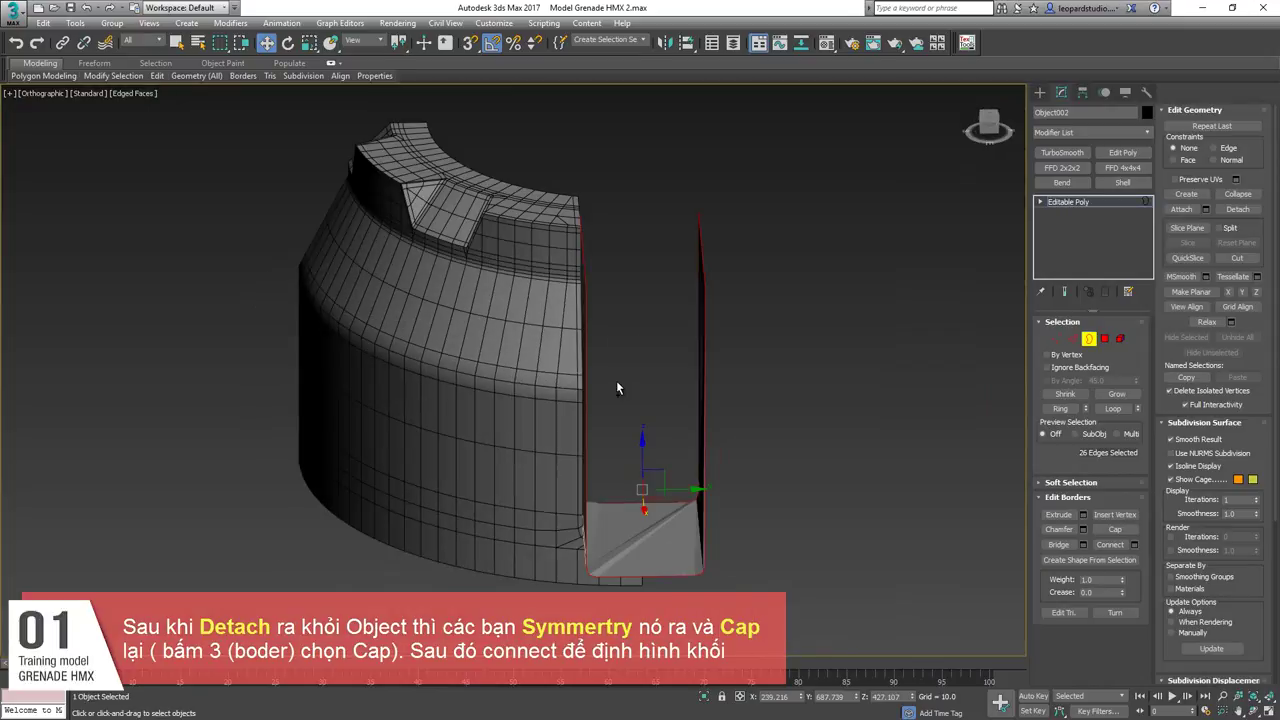
key(alt+p)
Connect the two upper front corner vertices of the capped box with an edge.
alt+middle_drag(582, 289, 661, 309)
key(1)
drag(643, 306, 770, 239)
key(ctrl+shift+e)
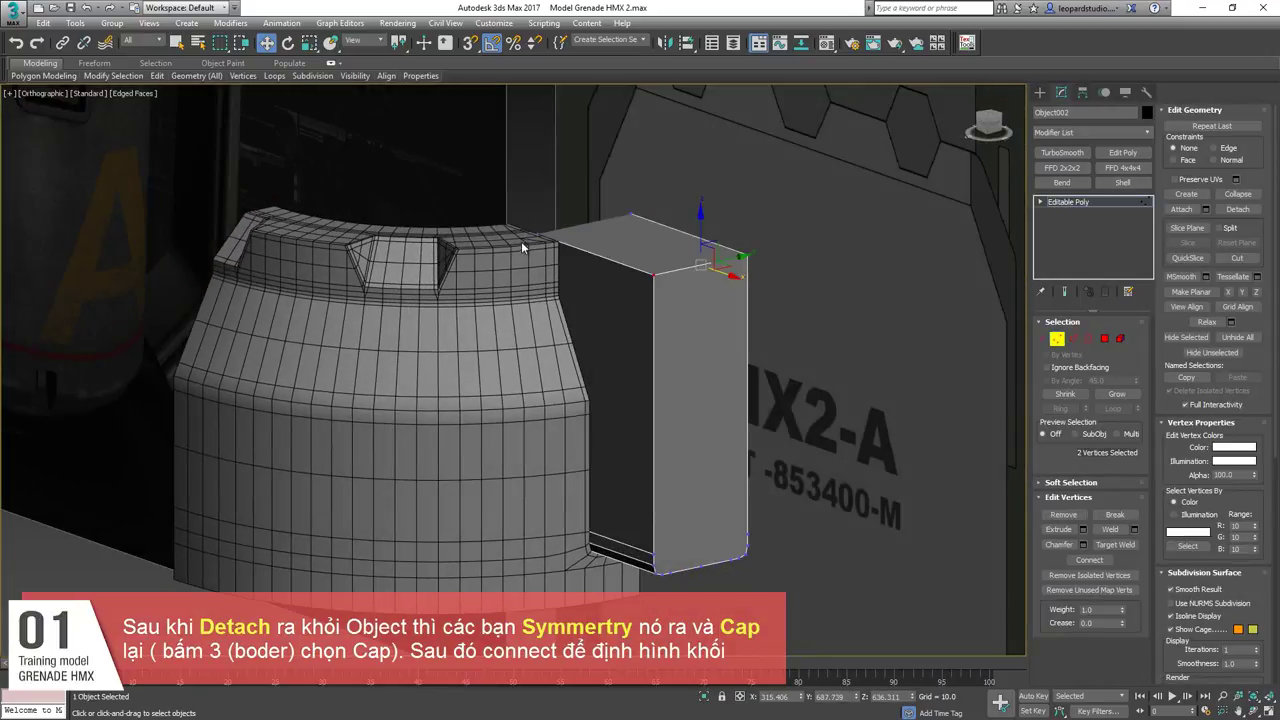
Extrude the box's top face upward above the body section.
alt+middle_drag(658, 187, 620, 271)
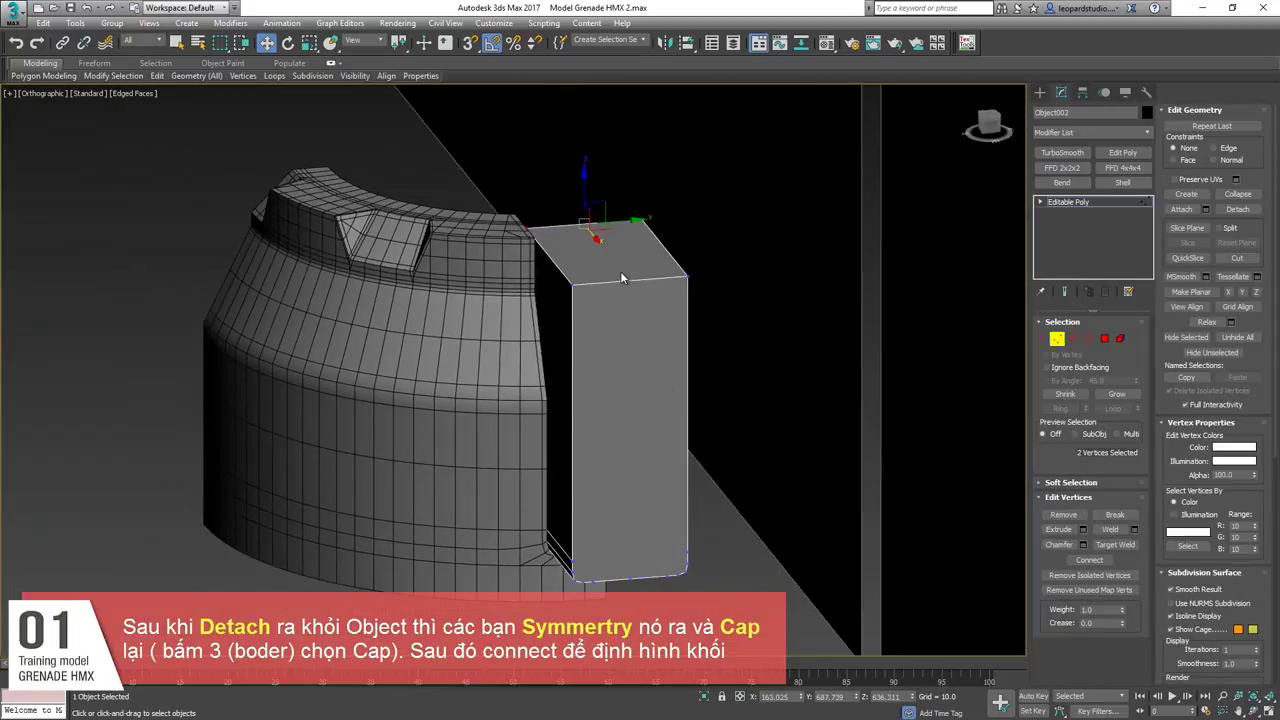
key(4)
click(620, 271)
alt+middle_drag(616, 362, 611, 311)
key(shift+e)
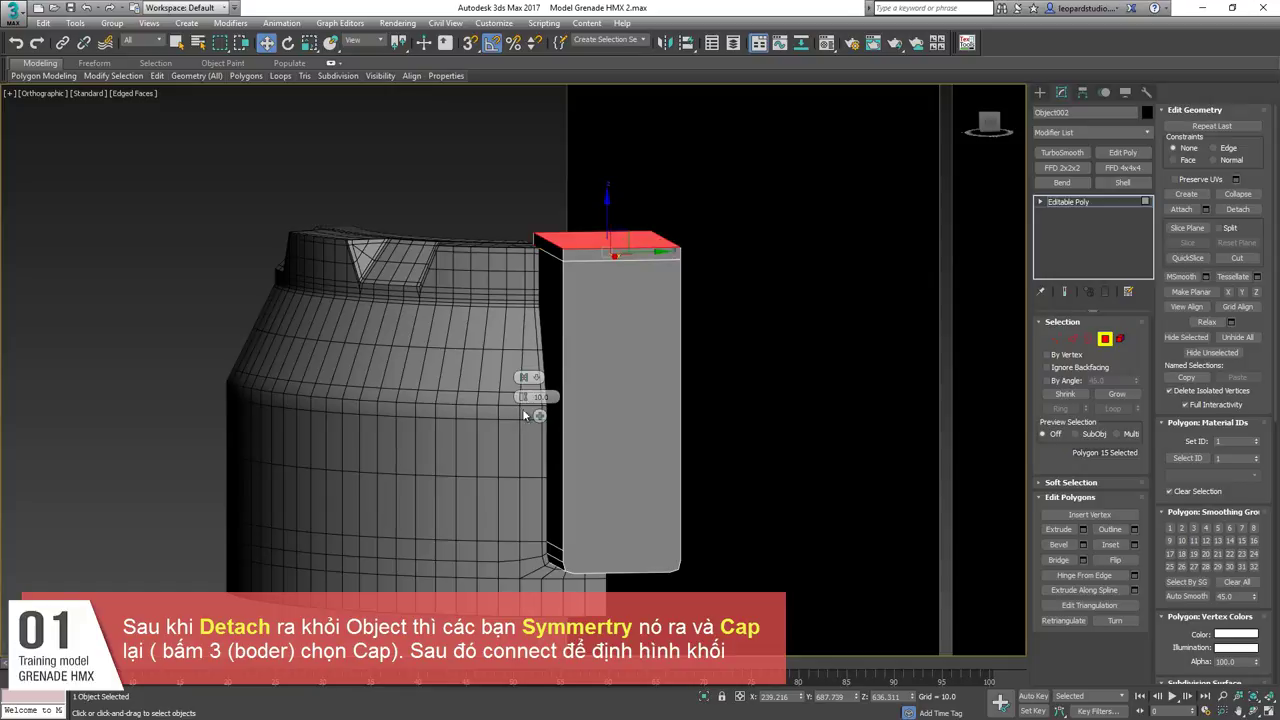
click(524, 414)
Inset the box's two front faces together by 7.132.
key(4)
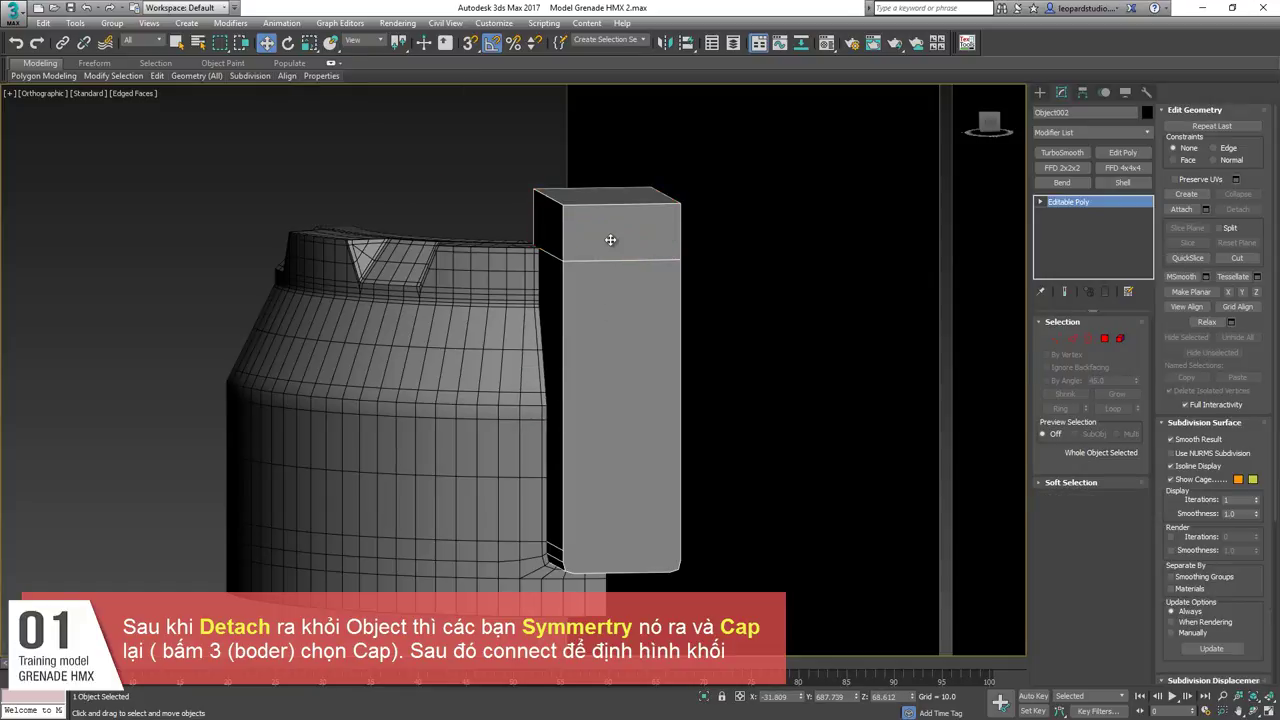
key(4)
key(4)
key(4)
click(612, 241)
ctrl+click(621, 399)
alt+middle_drag(652, 456, 595, 463)
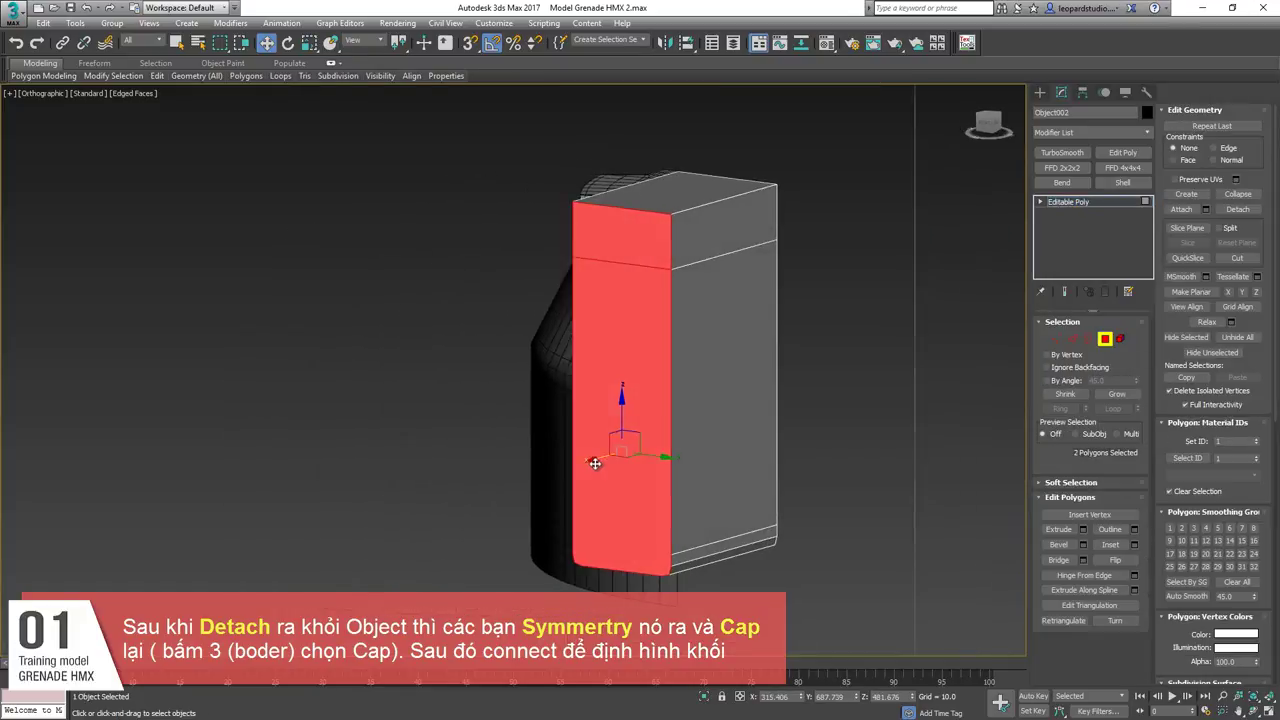
key(shift+i)
alt+middle_drag(598, 548, 618, 546)
scroll(618, 546, up, 3)
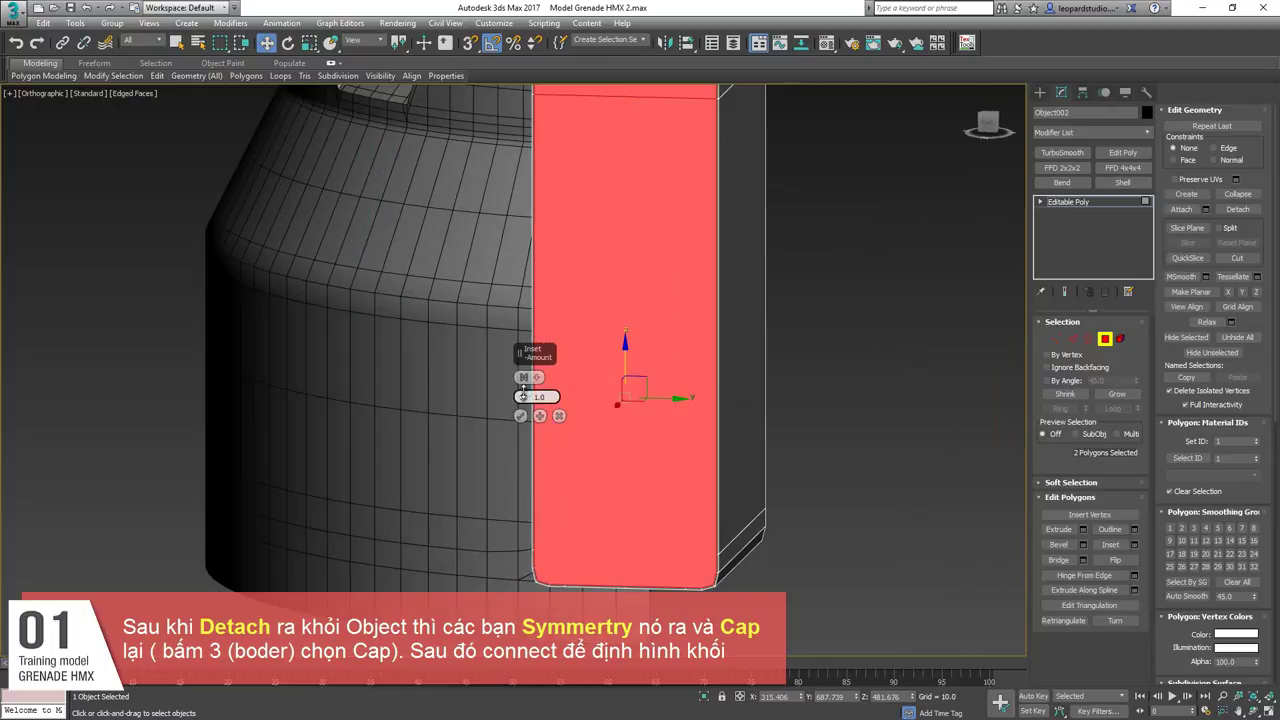
drag(522, 390, 523, 385)
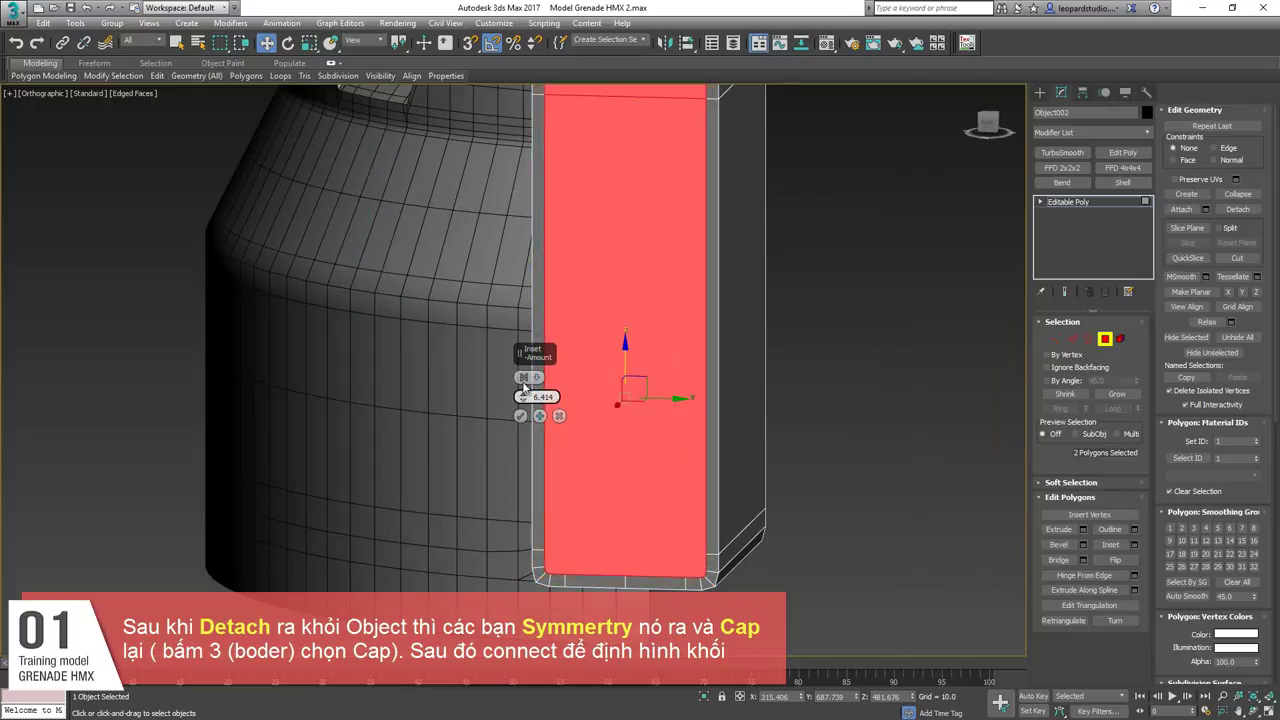
scroll(520, 420, up, 2)
middle_drag(694, 503, 669, 430)
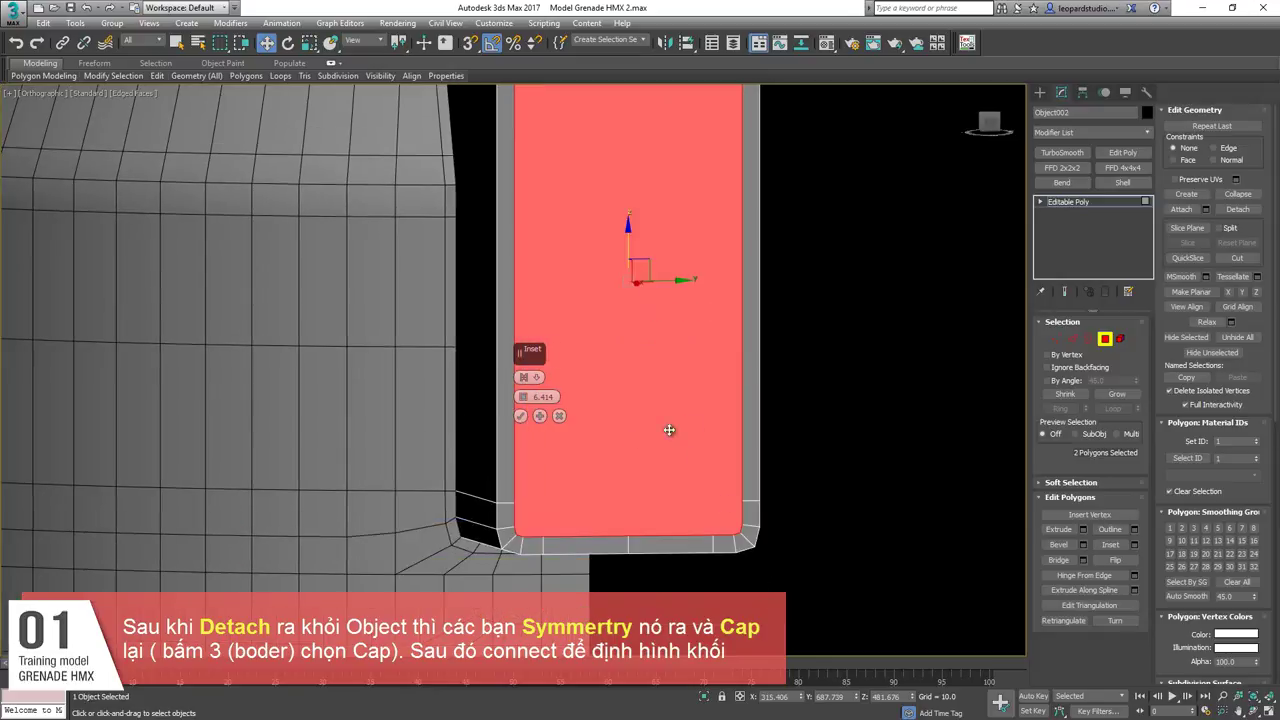
drag(523, 390, 523, 389)
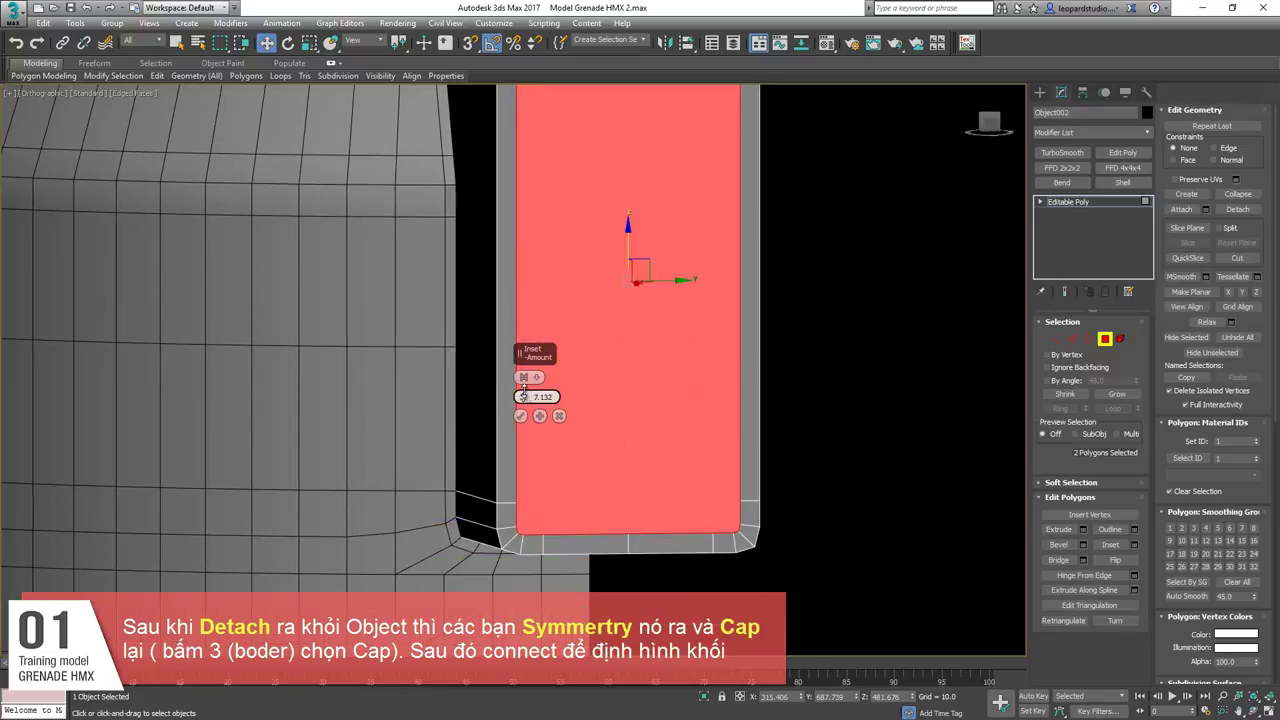
click(521, 416)
Delete the upper row of vertices to remove the box's raised extension and leave its top open.
scroll(523, 418, down, 4)
alt+middle_drag(583, 451, 577, 461)
key(1)
middle_drag(541, 176, 517, 322)
drag(300, 226, 690, 284)
key(Delete)
scroll(550, 382, down, 2)
alt+middle_drag(550, 268, 523, 326)
key(4)
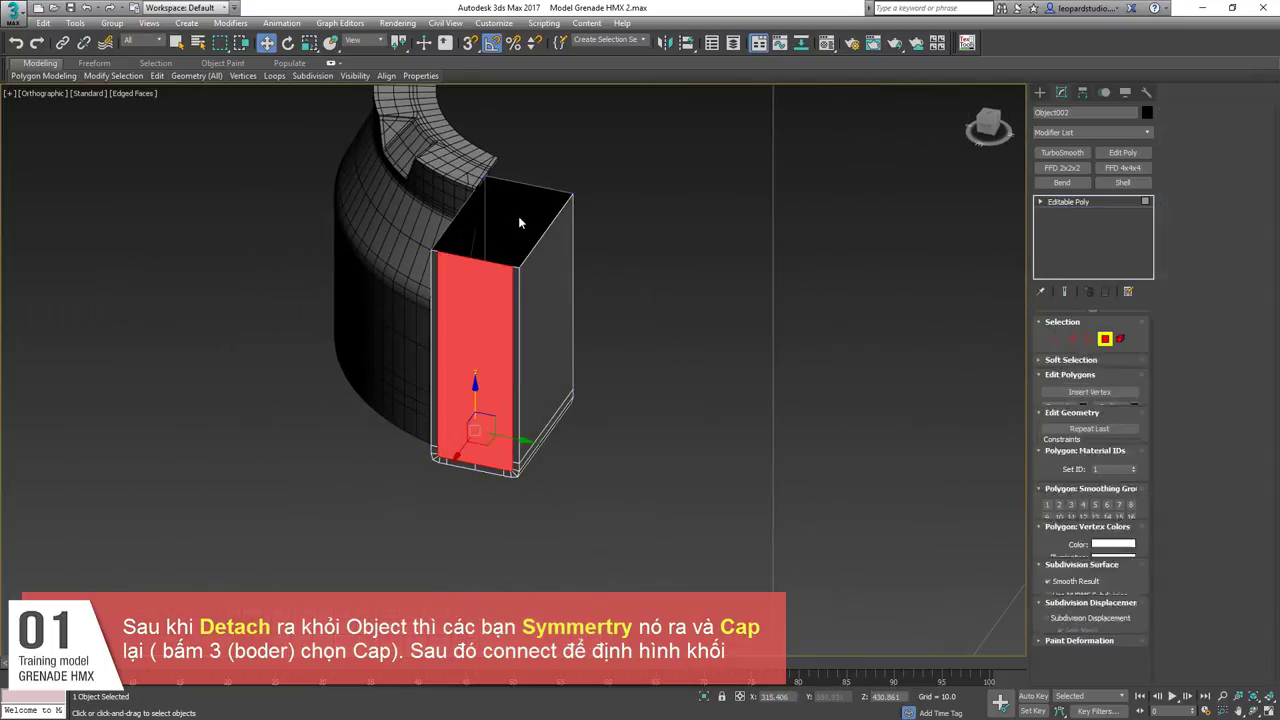
Delete the box's inset front faces and the half of the box beyond its centre line, leaving an L-shaped half frame.
key(Delete)
scroll(480, 430, up, 3)
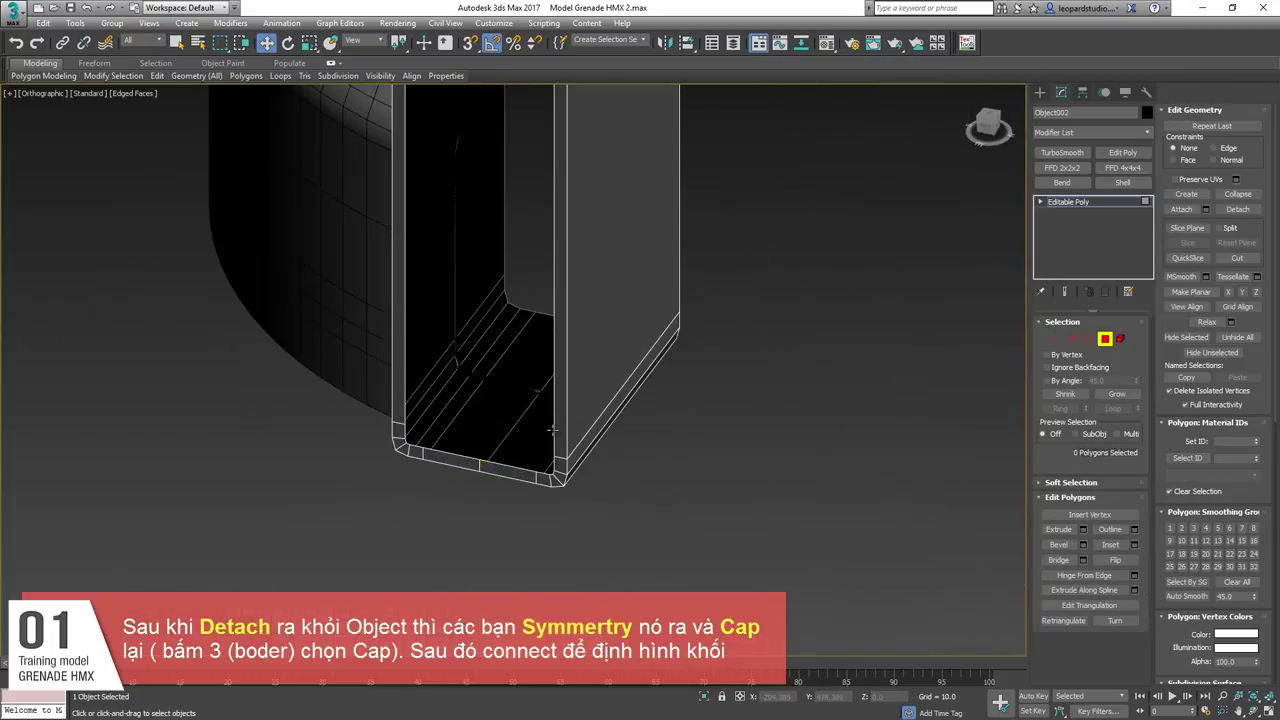
scroll(516, 468, down, 3)
key(t)
scroll(571, 416, up, 3)
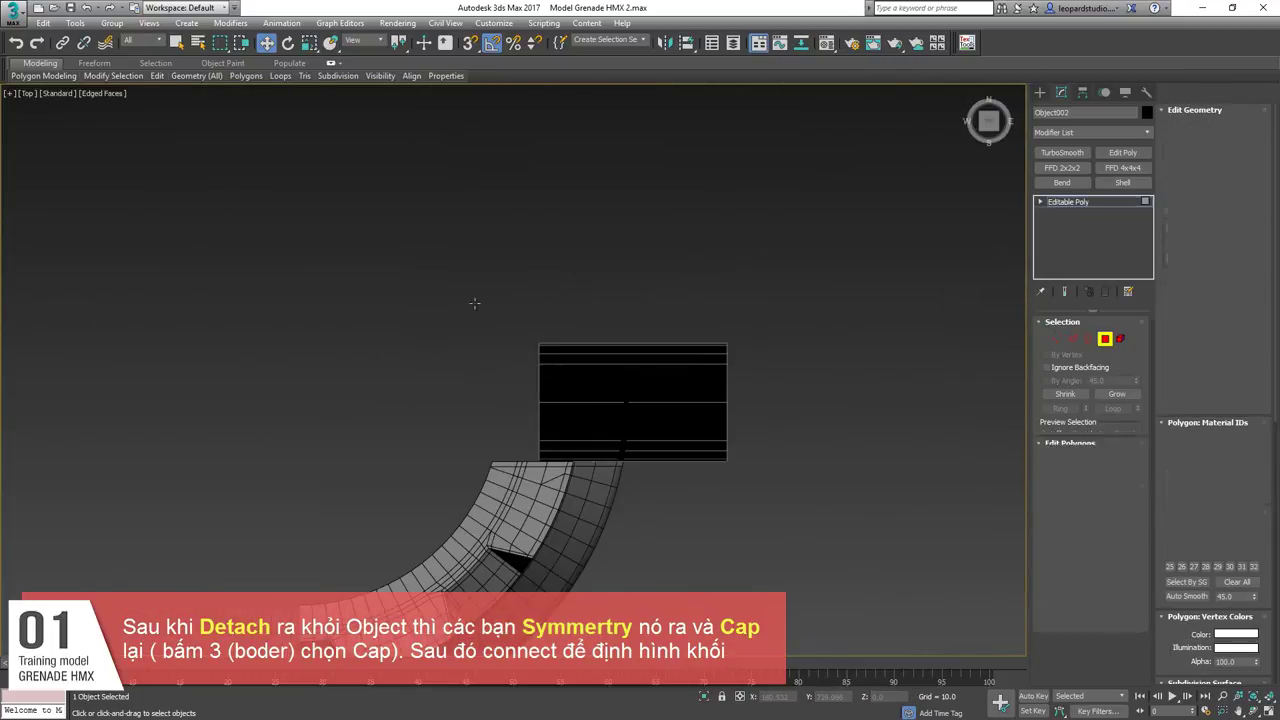
key(1)
drag(409, 275, 869, 395)
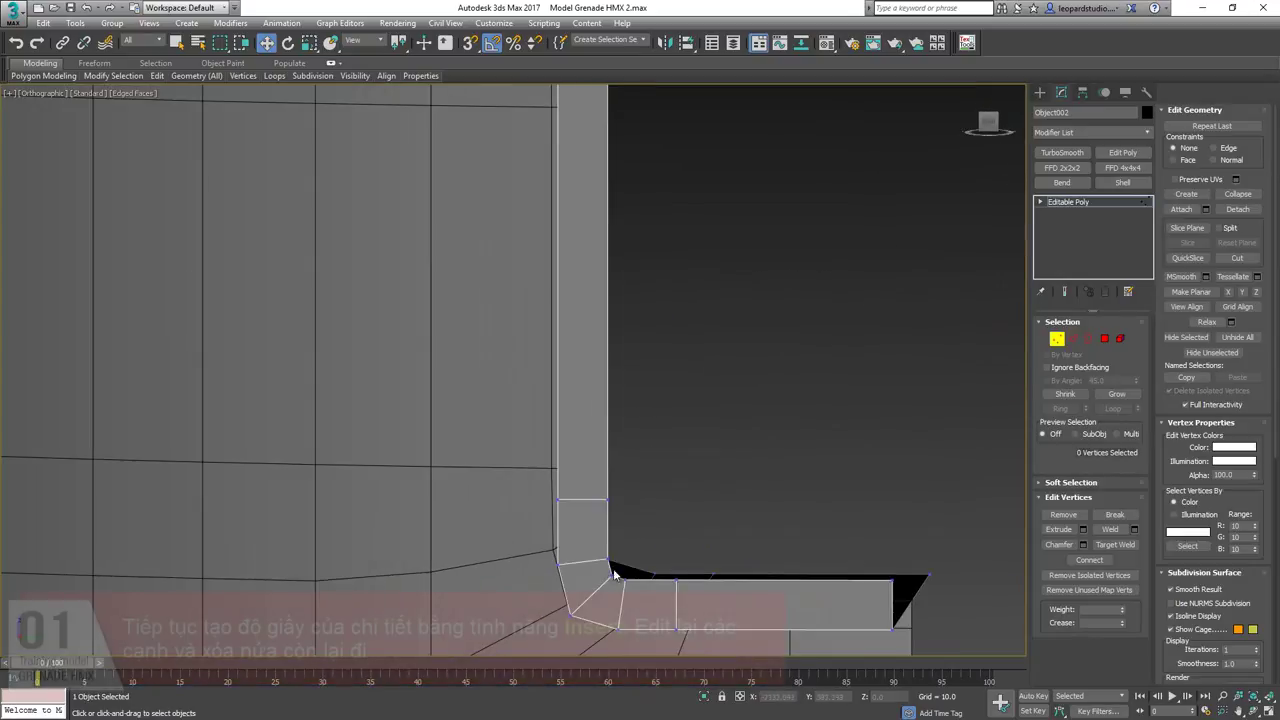
Reposition the inner corner vertices of the half frame so they follow the rounded outer bend.
scroll(610, 490, up, 3)
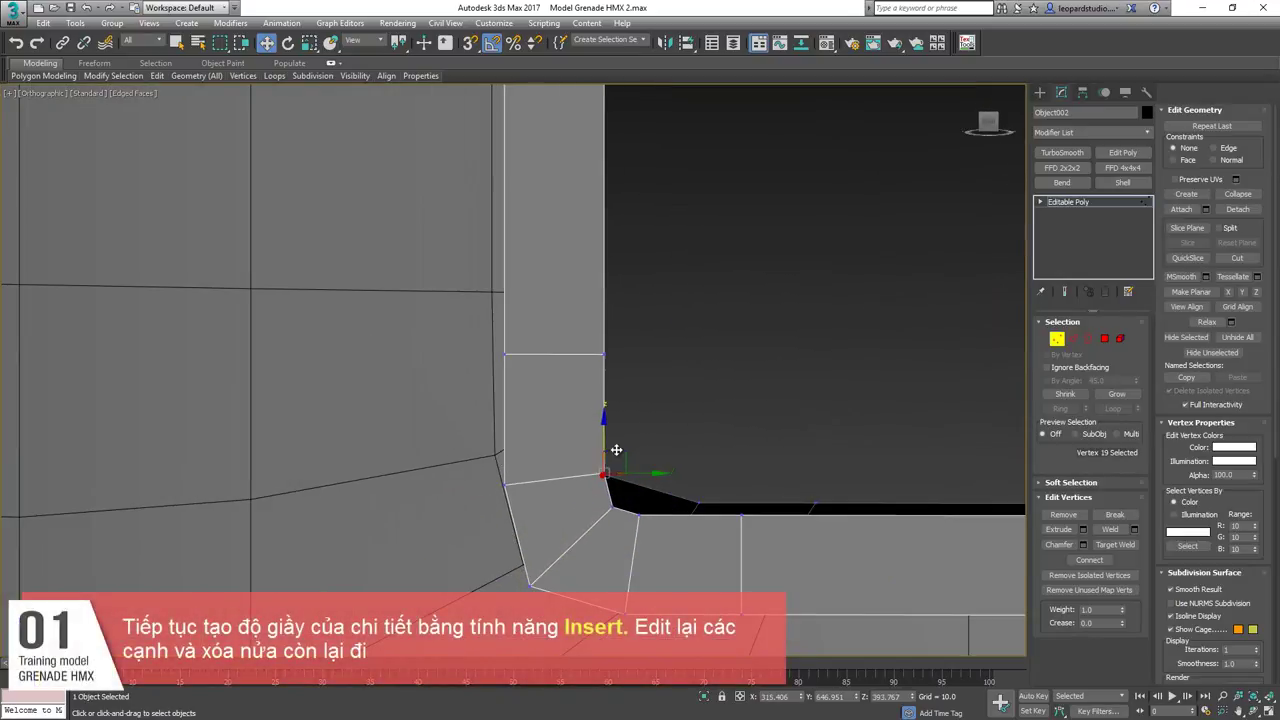
click(611, 510)
middle_drag(627, 523, 636, 459)
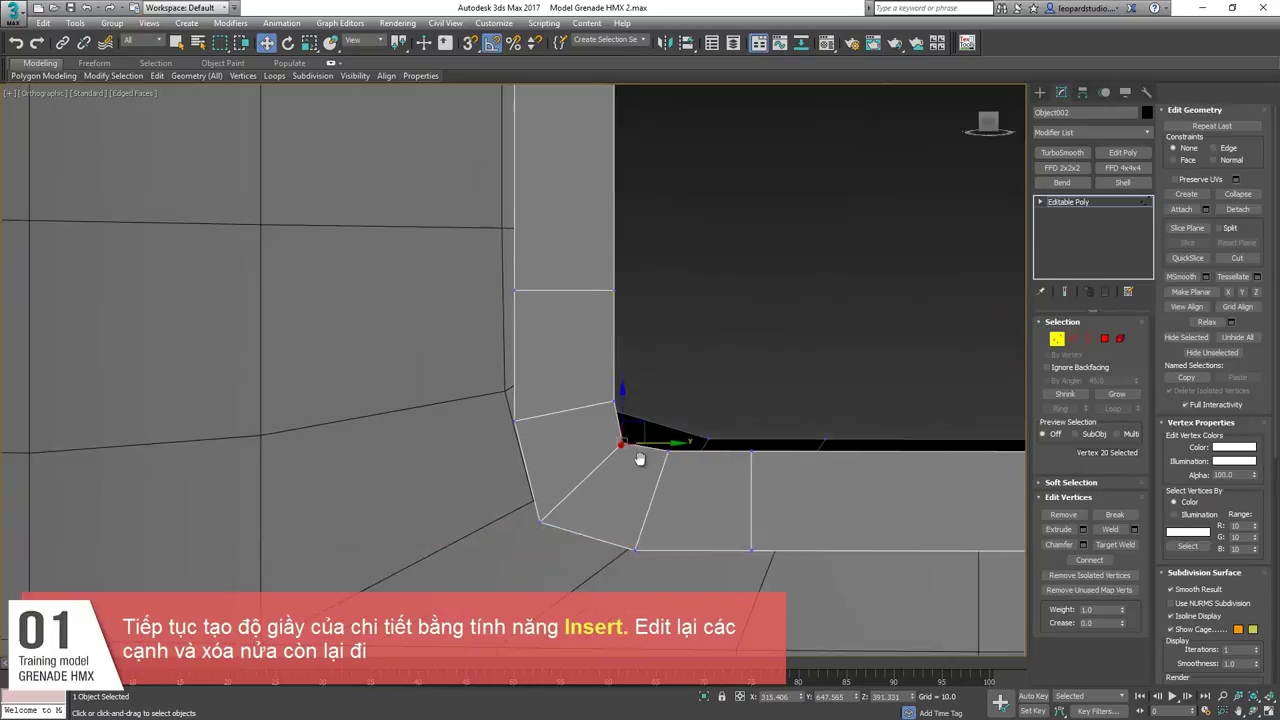
scroll(635, 462, up, 4)
drag(607, 385, 604, 390)
scroll(652, 418, down, 3)
click(690, 420)
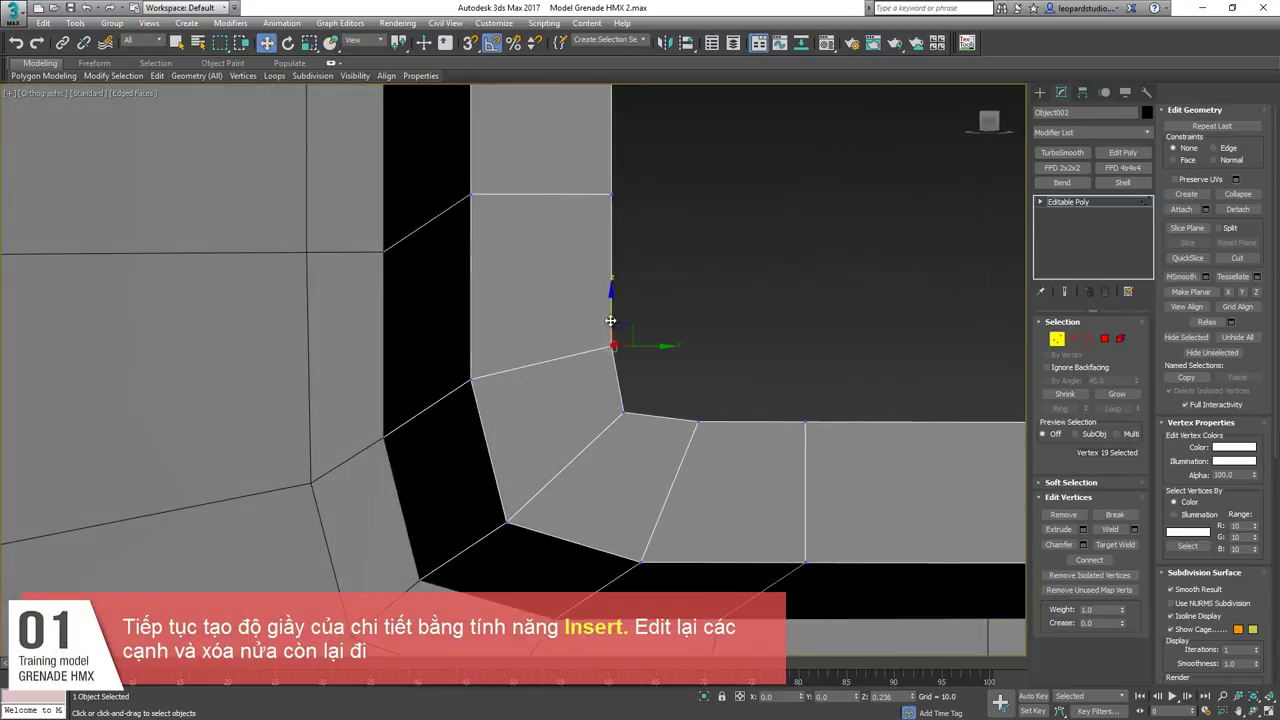
scroll(612, 321, down, 2)
click(627, 384)
Extend the frame's inner front edges back to the box's rear edge with vertex snapping, undoing and redoing as needed, to form the inner wall.
key(f)
key(z)
alt+middle_drag(625, 376, 837, 301)
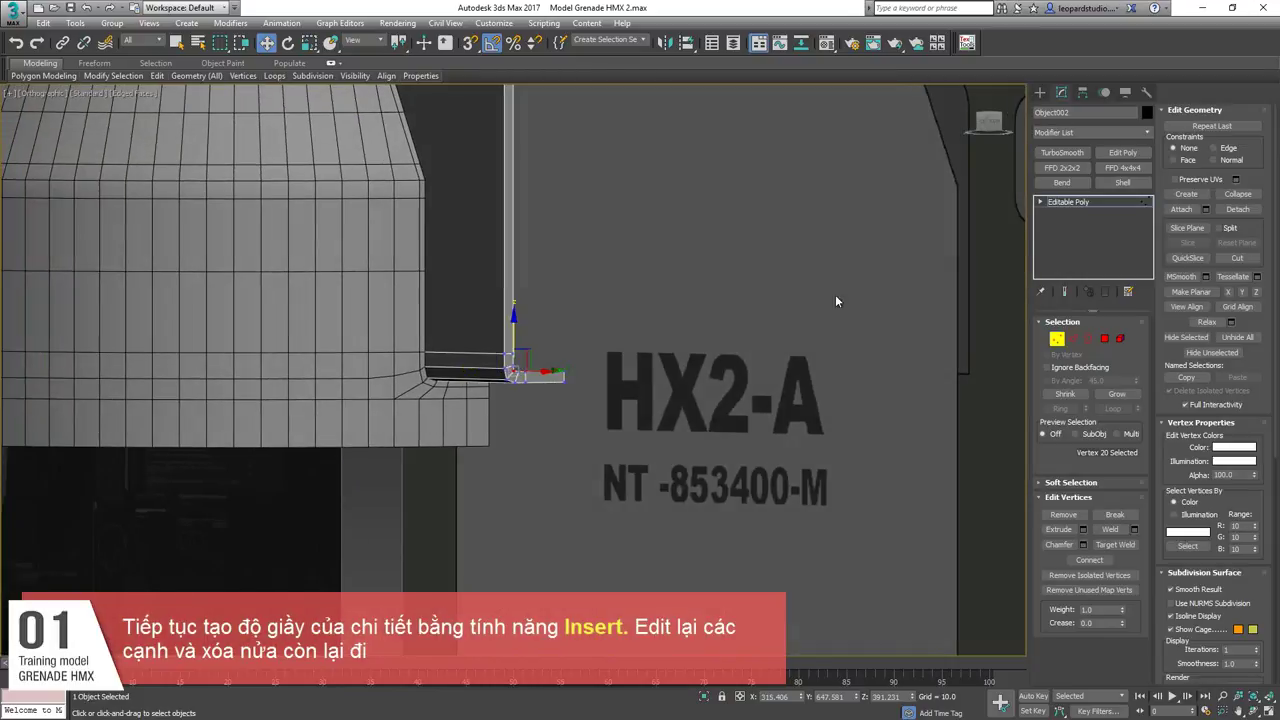
click(994, 125)
scroll(722, 397, up, 4)
scroll(720, 400, down, 2)
key(2)
middle_drag(720, 400, 682, 441)
double_click(619, 438)
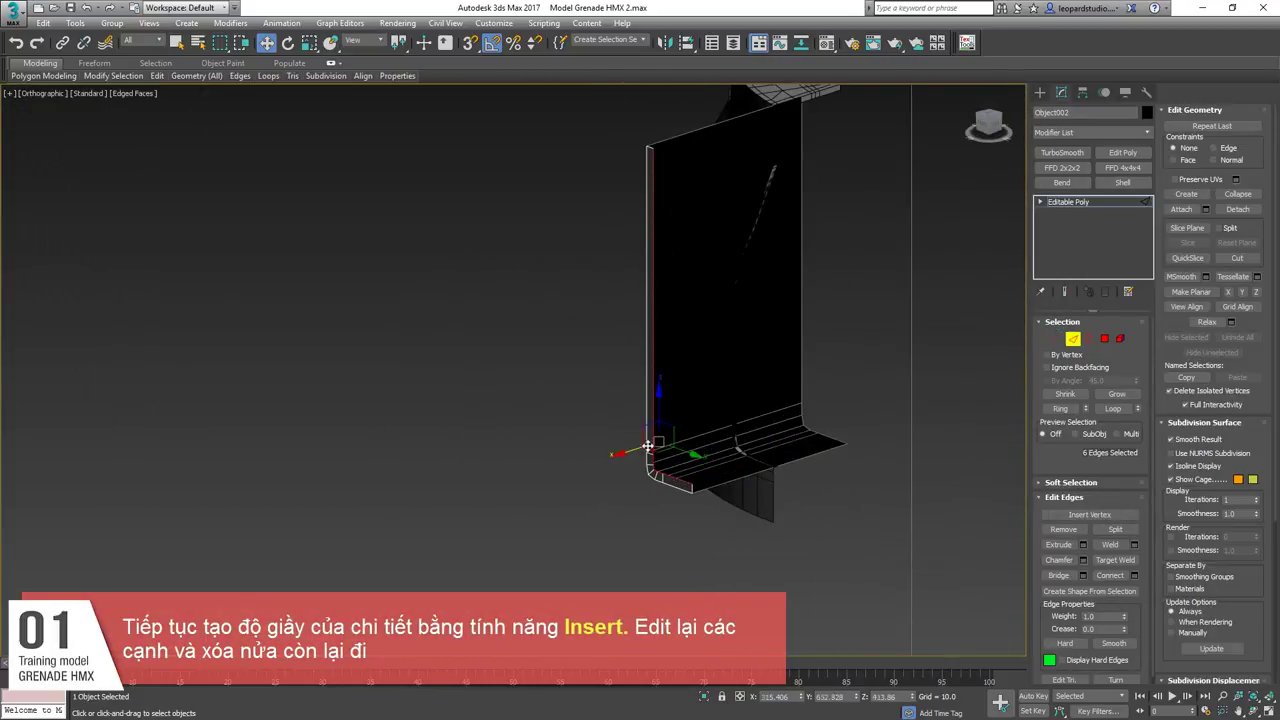
drag(648, 446, 764, 458)
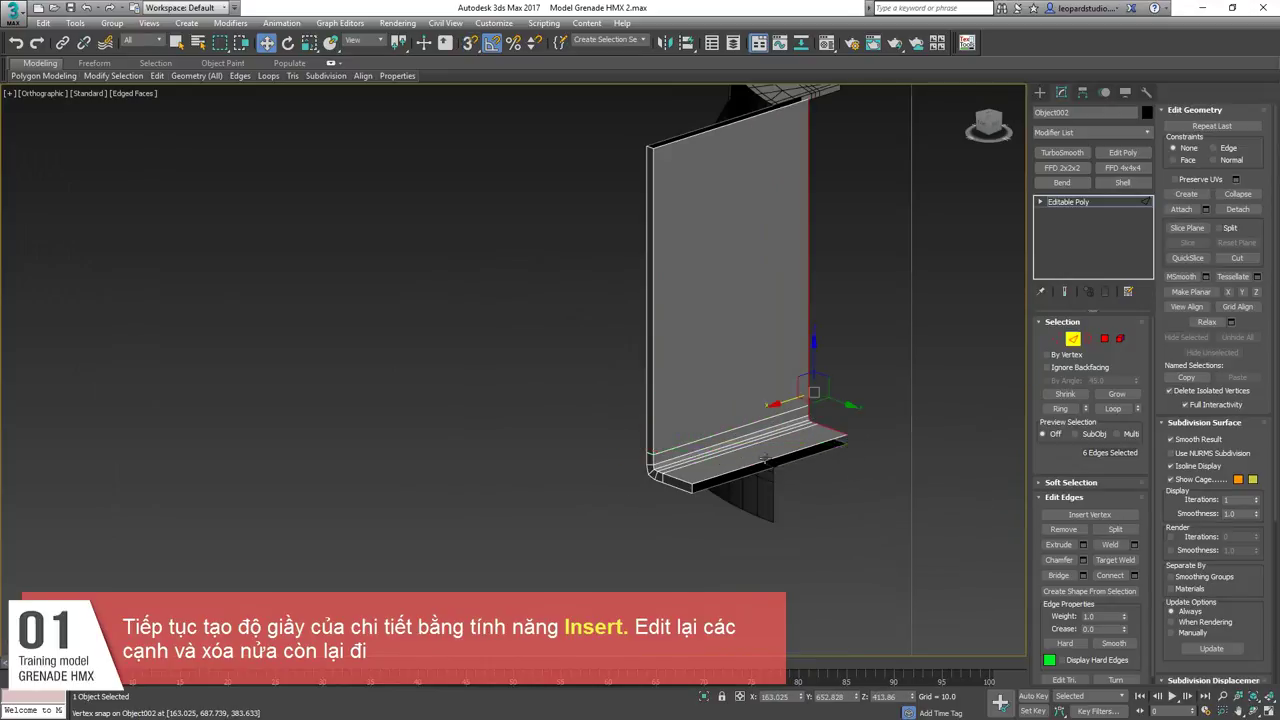
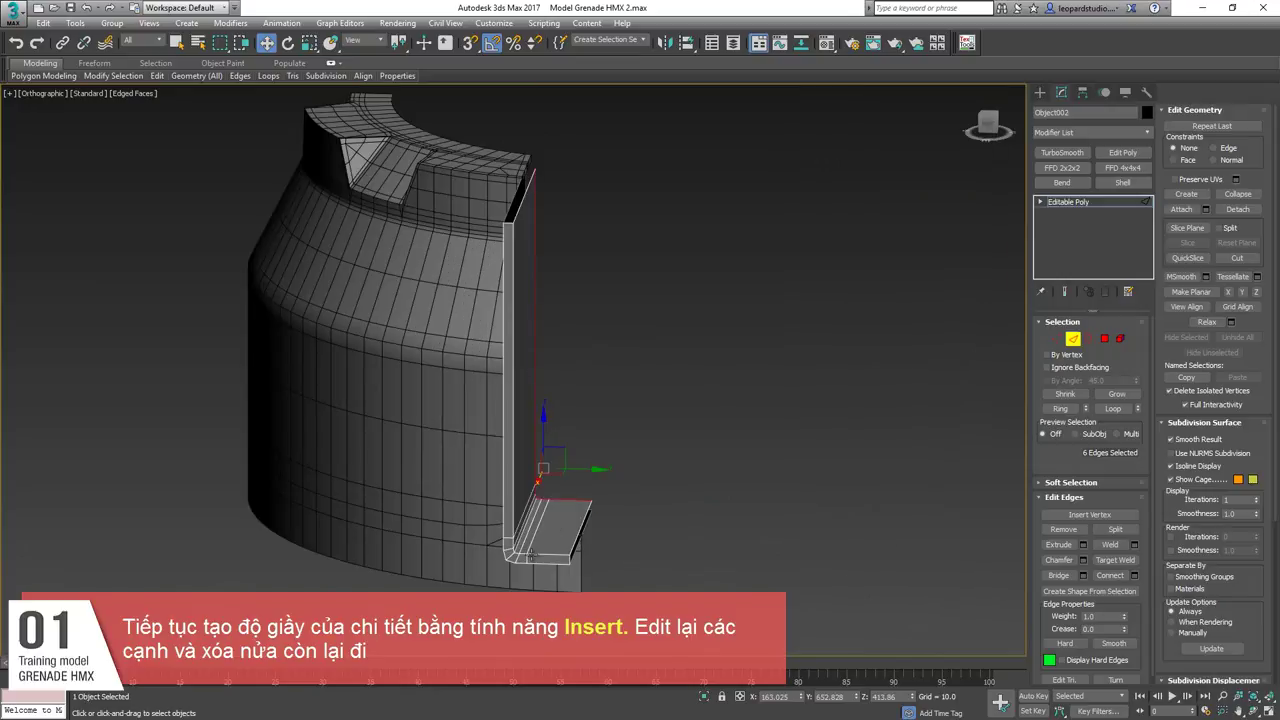
key(ctrl+z)
key(ctrl+z)
alt+middle_drag(560, 470, 652, 473)
mouse_move(671, 473)
mouse_down()
mouse_move(712, 493)
mouse_move(627, 288)
mouse_up()
key(s)
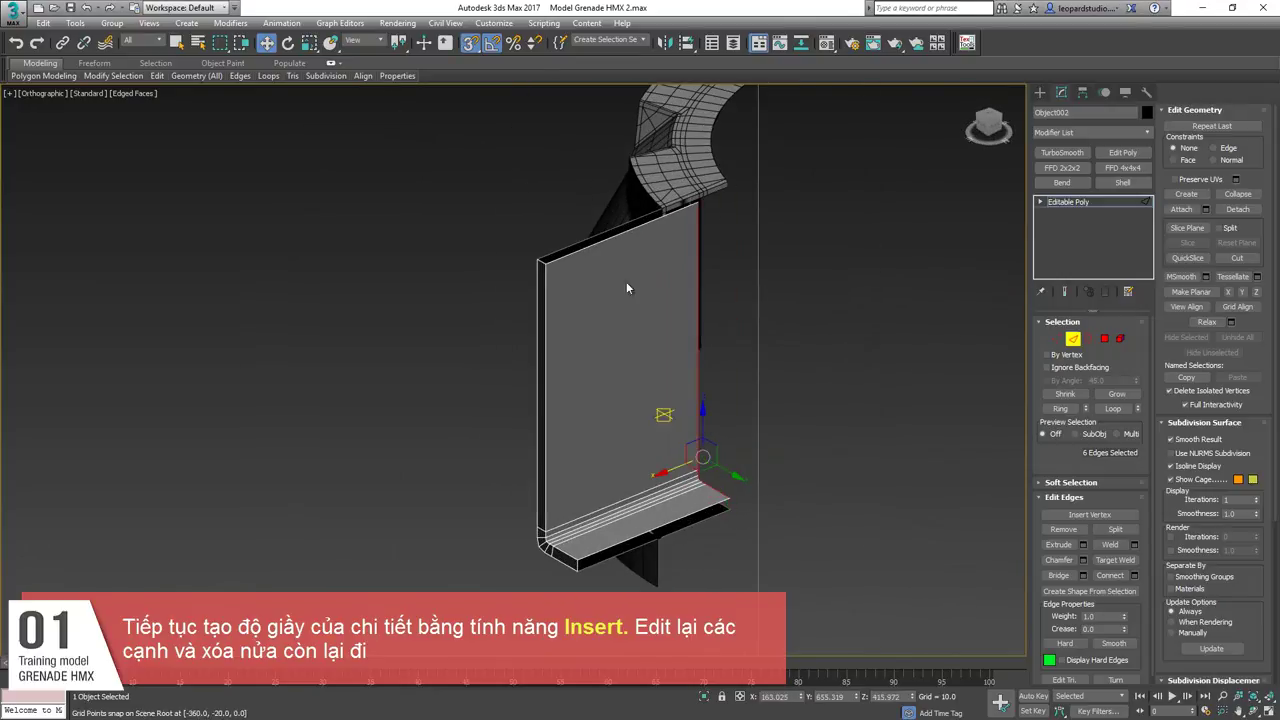
Bridge the outer and inner top edges of the upright to close its open top.
click(605, 240)
scroll(610, 158, up, 3)
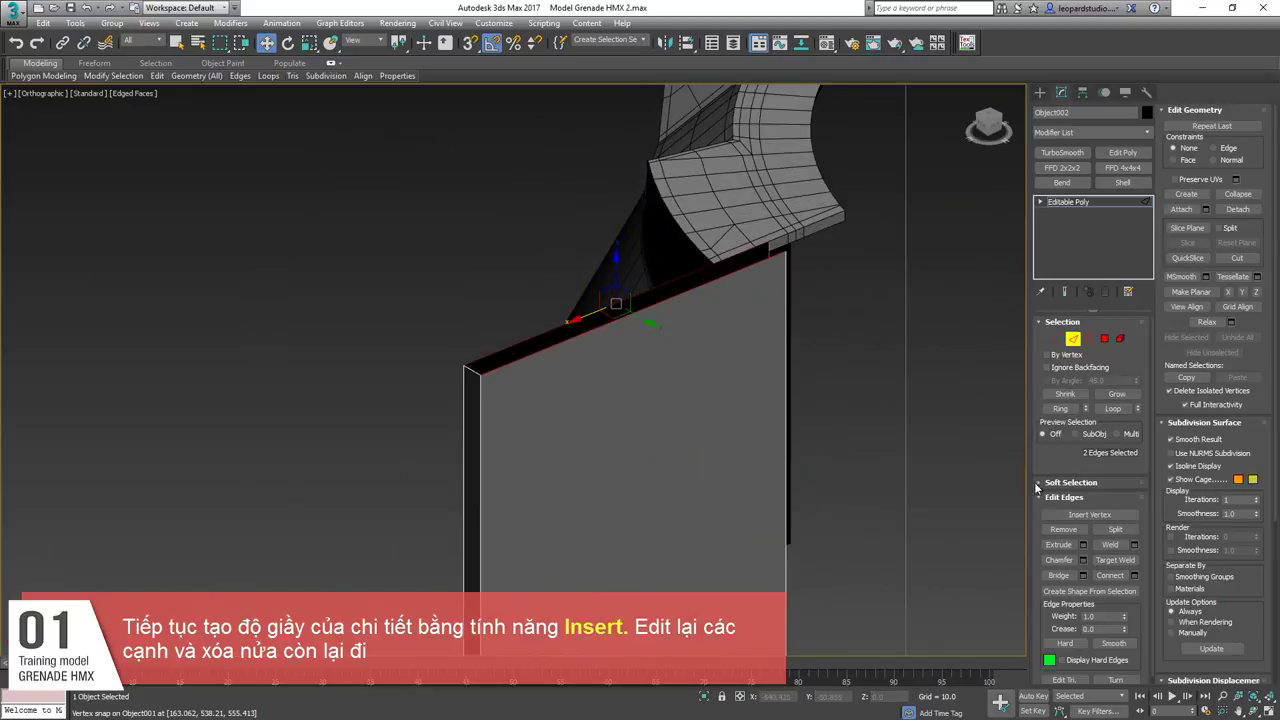
click(1059, 577)
Move the half frame's outermost vertices inward in the front view to match the reference outline beside the body.
scroll(538, 400, down, 3)
alt+middle_drag(540, 398, 832, 250)
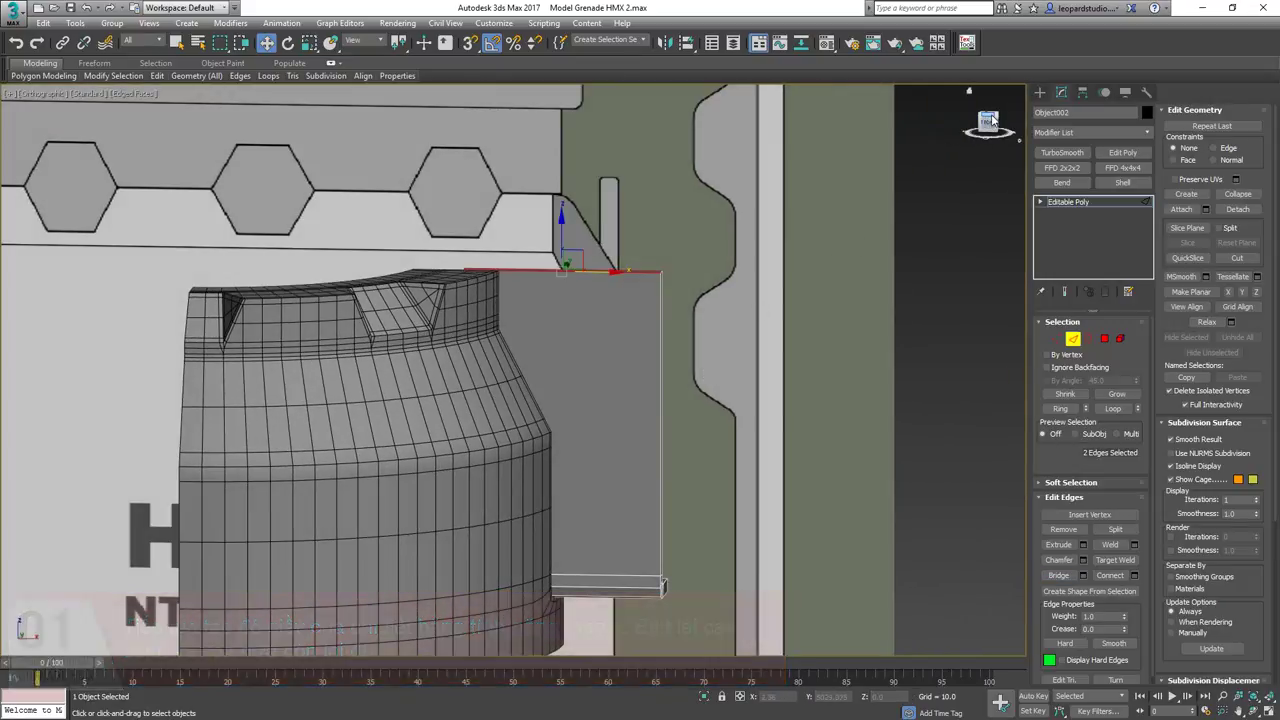
click(988, 121)
key(1)
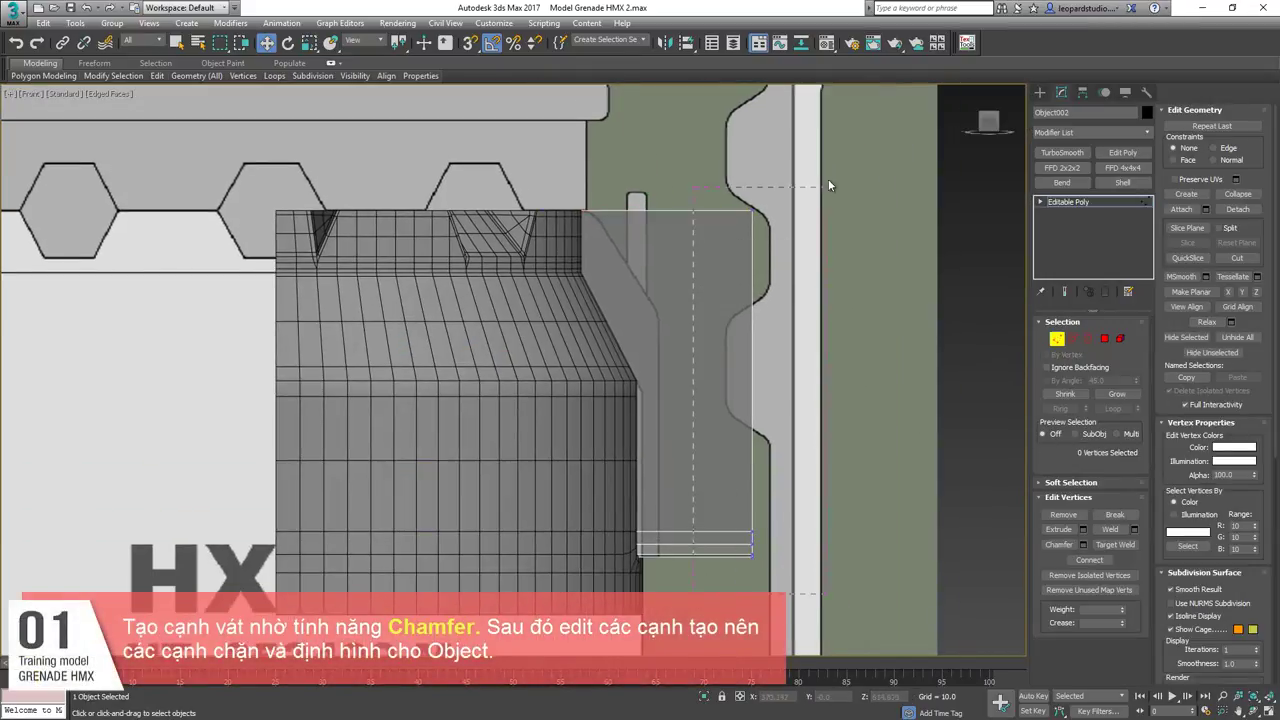
drag(828, 186, 826, 190)
drag(804, 496, 712, 496)
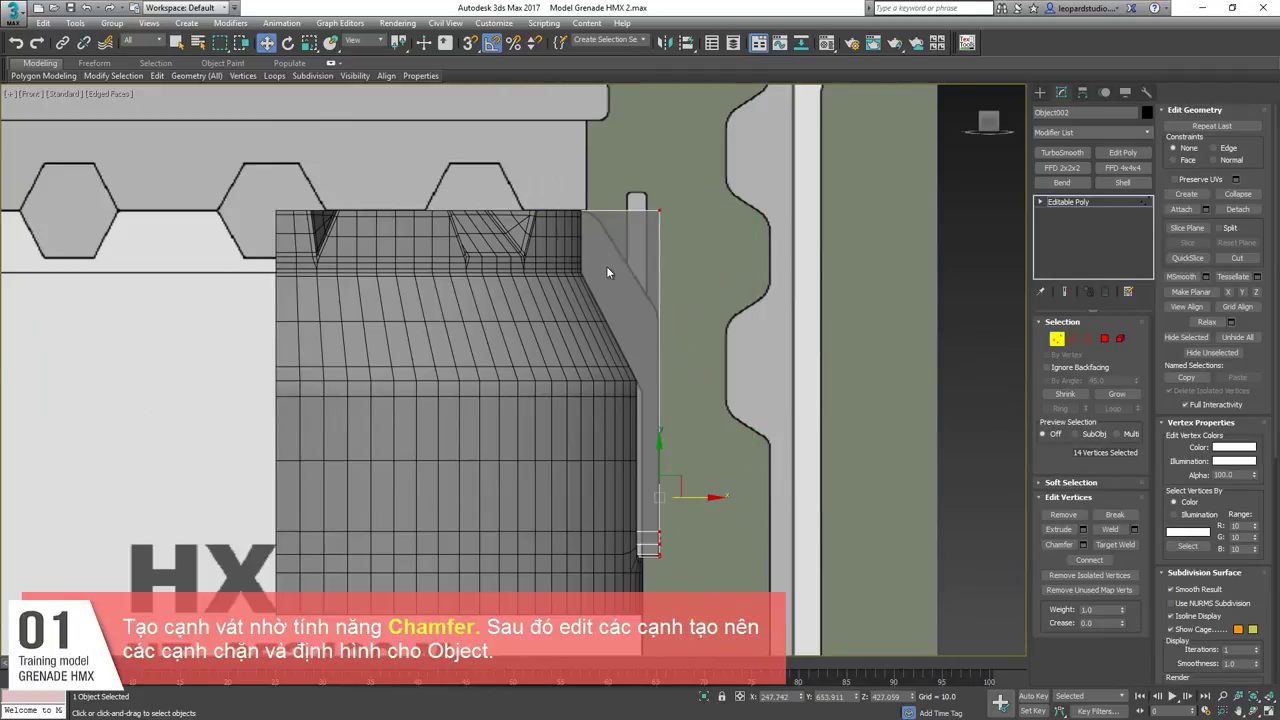
scroll(670, 260, up, 3)
middle_drag(686, 256, 744, 366)
scroll(704, 638, down, 2)
middle_drag(704, 638, 717, 362)
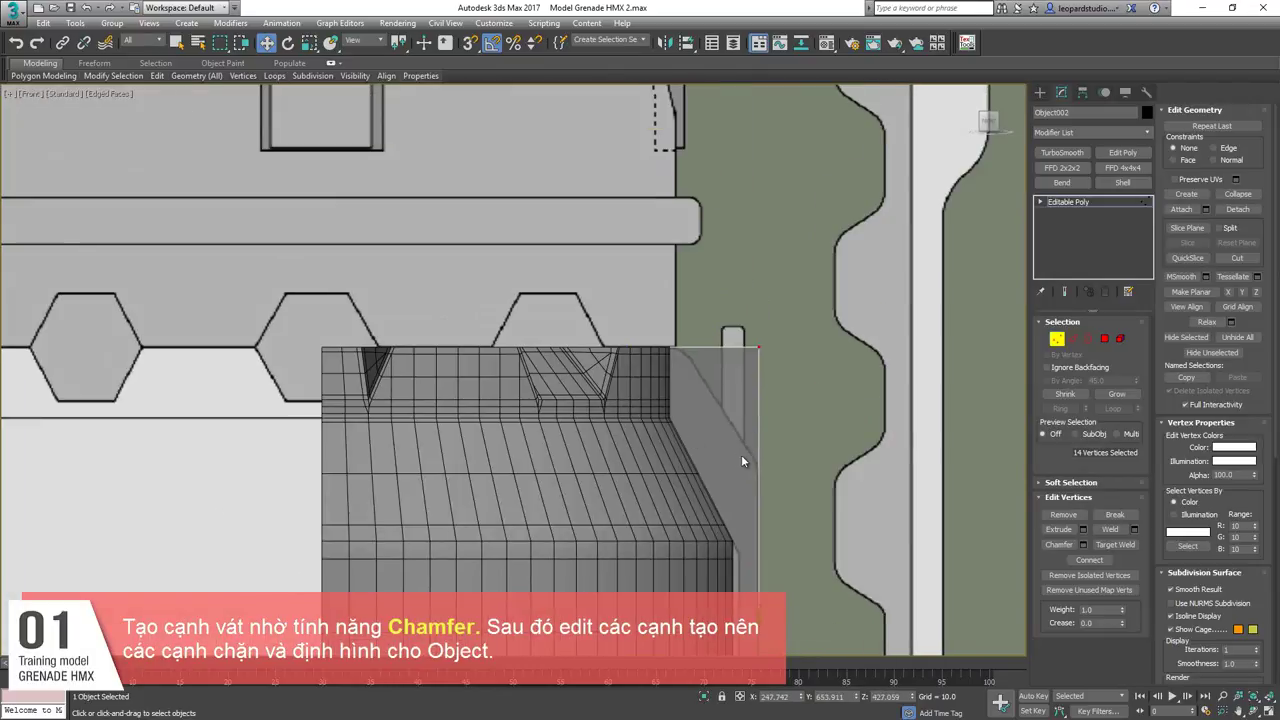
Chamfer the upright's top outer corner edge to start the sloped section.
alt+middle_drag(741, 456, 722, 496)
scroll(735, 415, up, 3)
key(2)
click(768, 346)
right_click(763, 371)
click(633, 421)
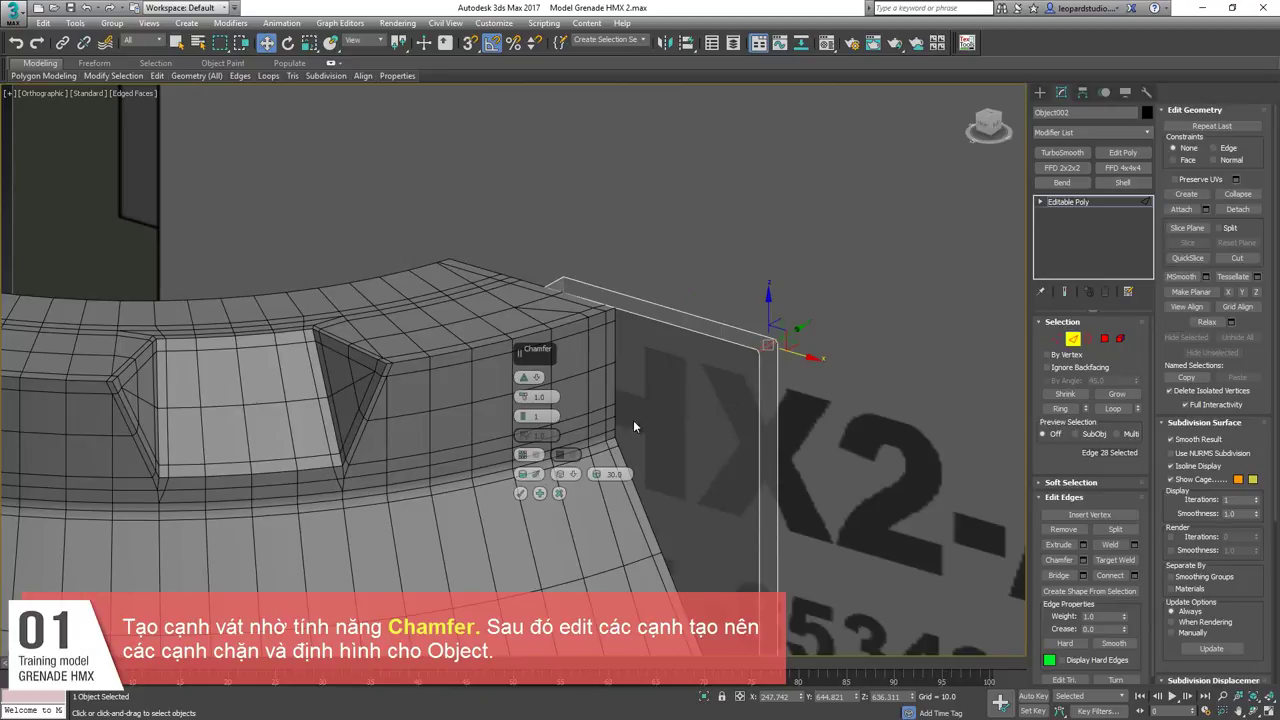
drag(525, 397, 525, 376)
click(521, 493)
Reposition the chamfer's corner vertices in the front view so the sloped edge follows the reference outline.
key(f)
key(z)
scroll(600, 370, down, 3)
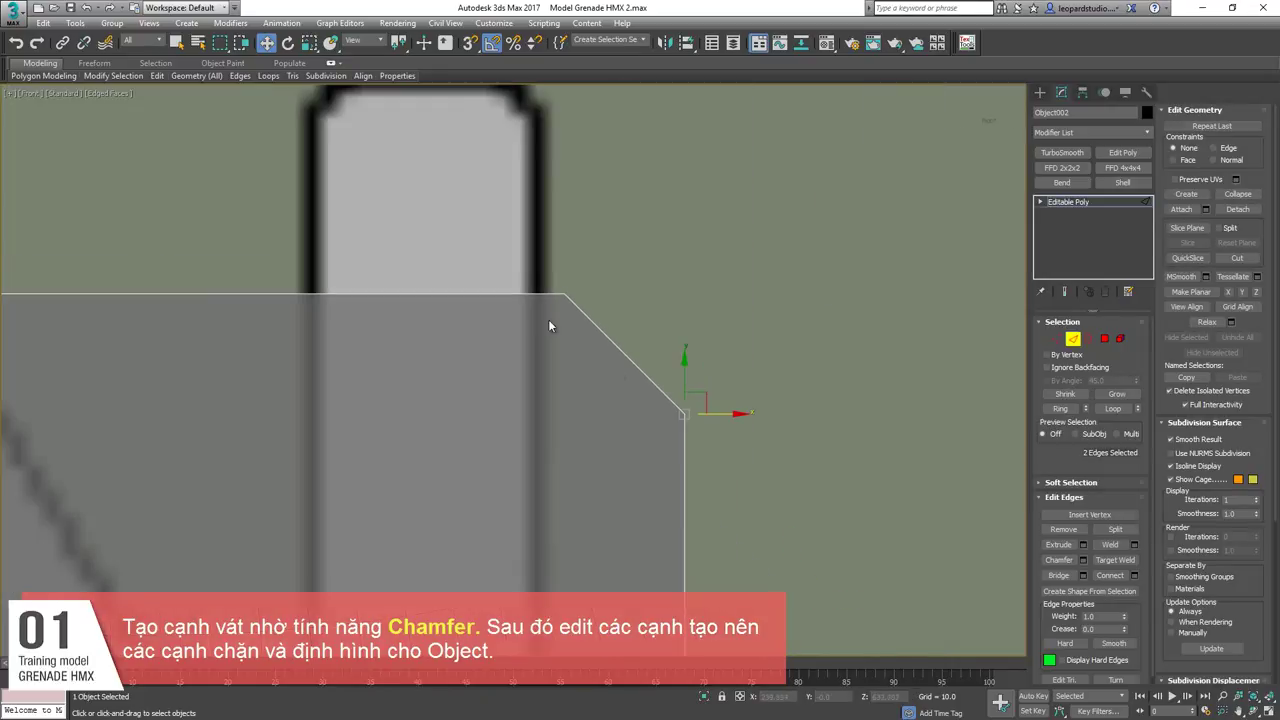
key(1)
scroll(548, 326, down, 3)
scroll(579, 297, up, 3)
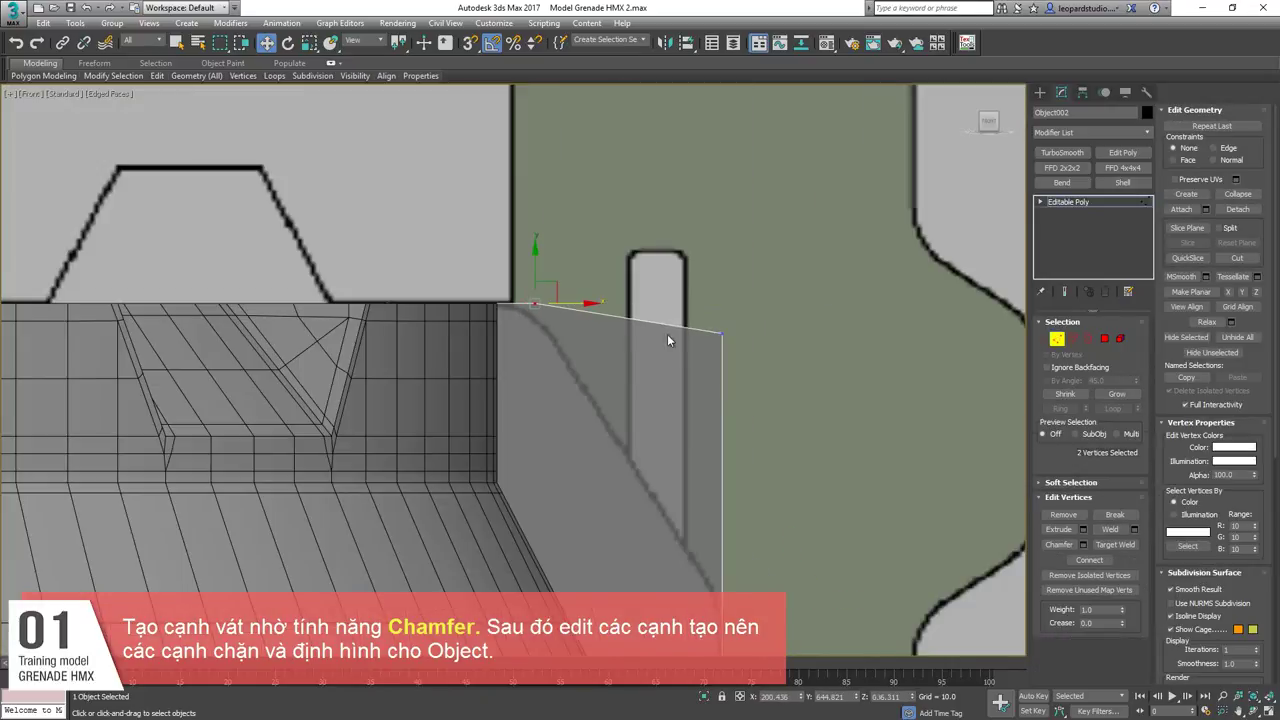
Chamfer the two corner edges at the ends of the sloped section by about 6.26.
alt+middle_drag(720, 560, 636, 262)
key(2)
click(634, 256)
middle_drag(652, 348, 557, 209)
ctrl+click(684, 432)
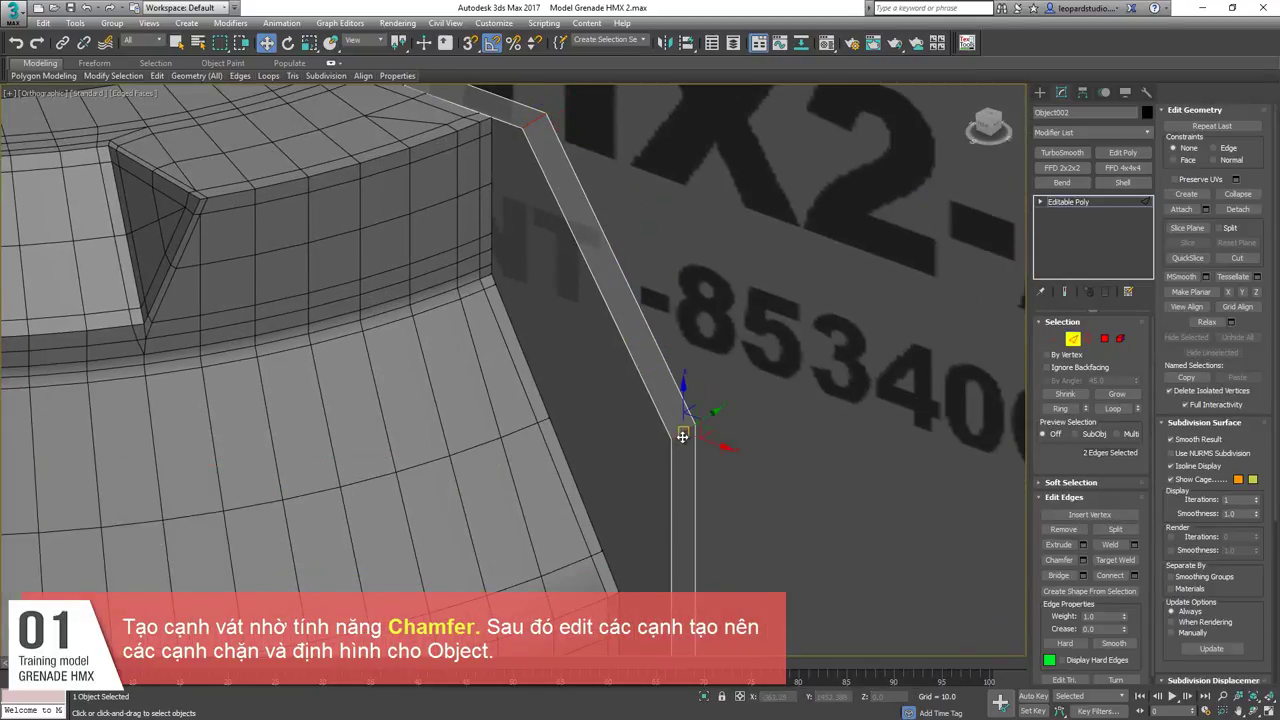
key(ctrl+shift+c)
middle_drag(693, 452, 693, 498)
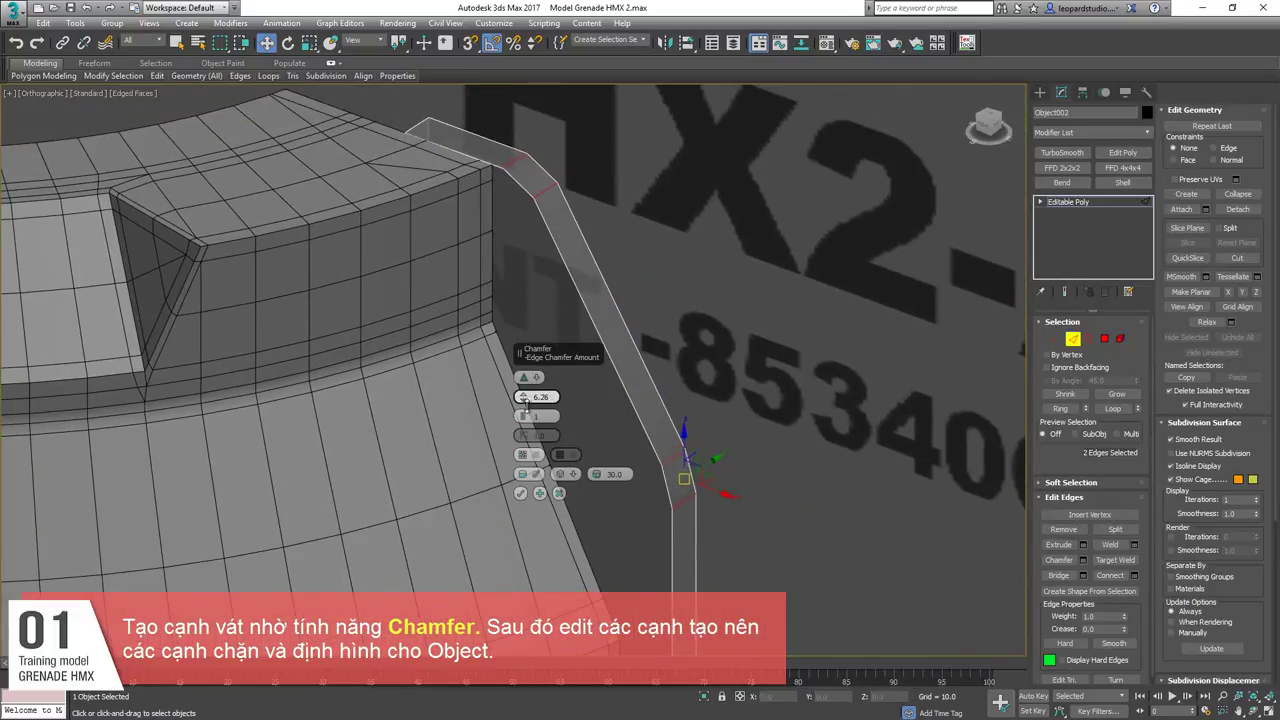
click(522, 495)
scroll(574, 355, down, 5)
Isolate the half frame and select the edges on both sides of its rim along the upright and foot.
key(alt+q)
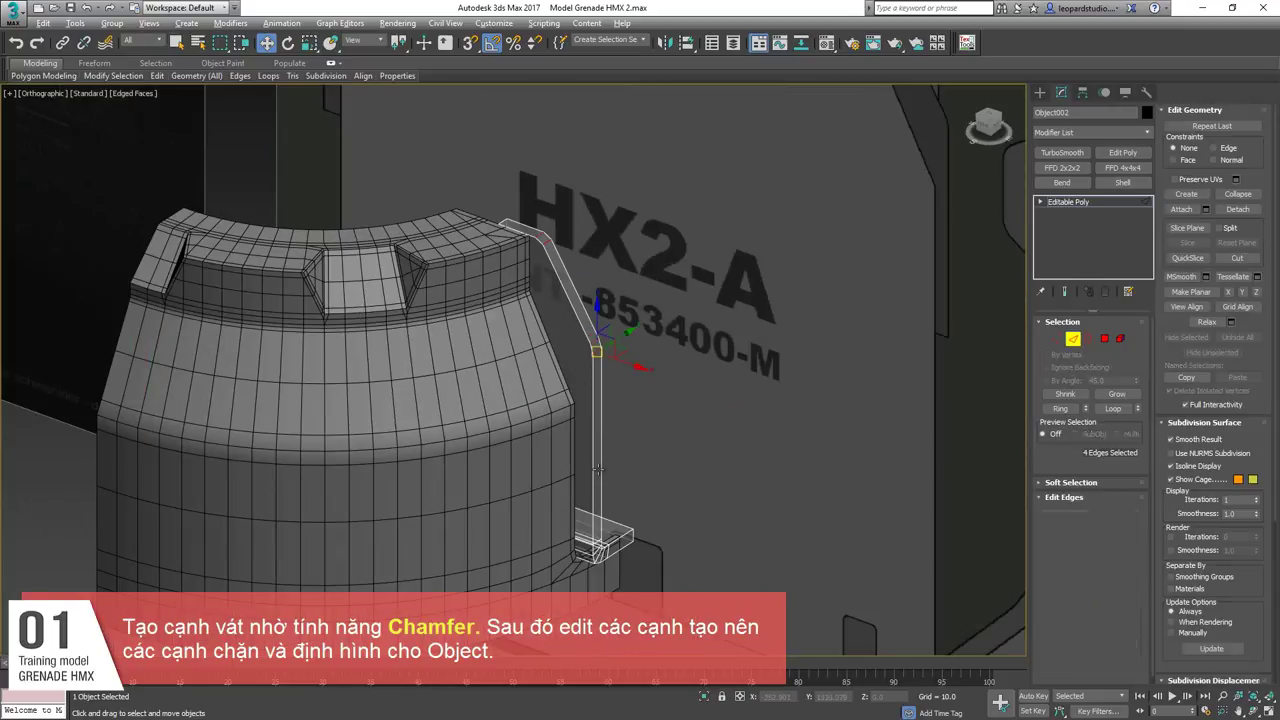
scroll(580, 320, up, 5)
scroll(557, 332, down, 6)
scroll(571, 491, up, 4)
alt+middle_drag(571, 491, 540, 384)
key(2)
key(2)
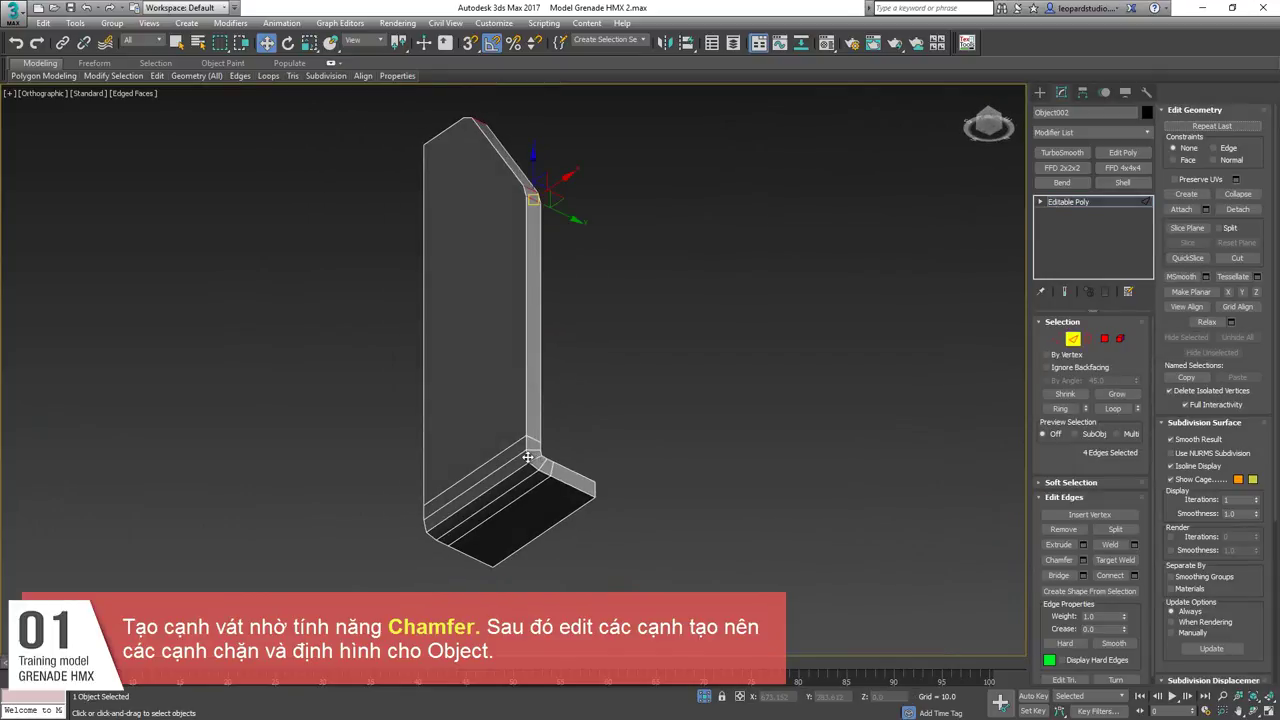
double_click(527, 384)
scroll(546, 447, up, 4)
ctrl+double_click(534, 448)
middle_drag(534, 448, 565, 430)
scroll(552, 520, down, 3)
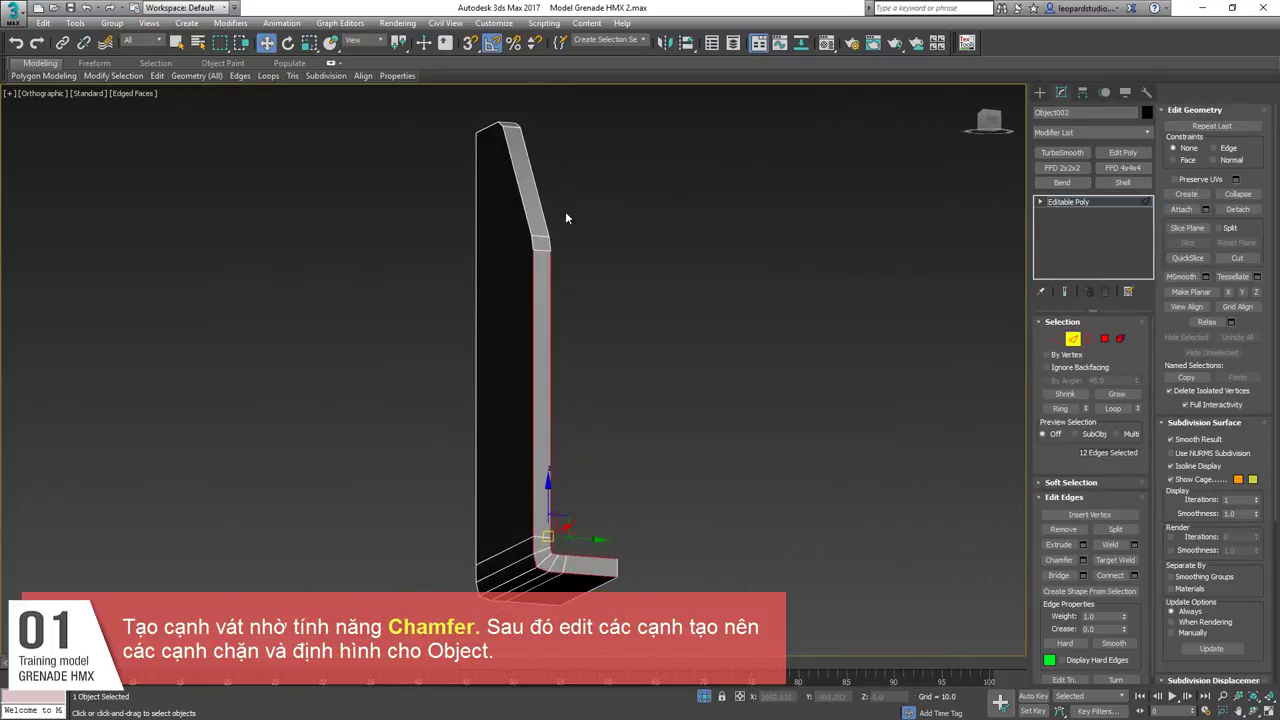
Add the rim edges along the sloped section, its chamfered corners and the top to the edge selection.
middle_drag(545, 240, 531, 430)
scroll(531, 430, up, 3)
ctrl+drag(485, 372, 480, 371)
alt+middle_drag(485, 371, 525, 400)
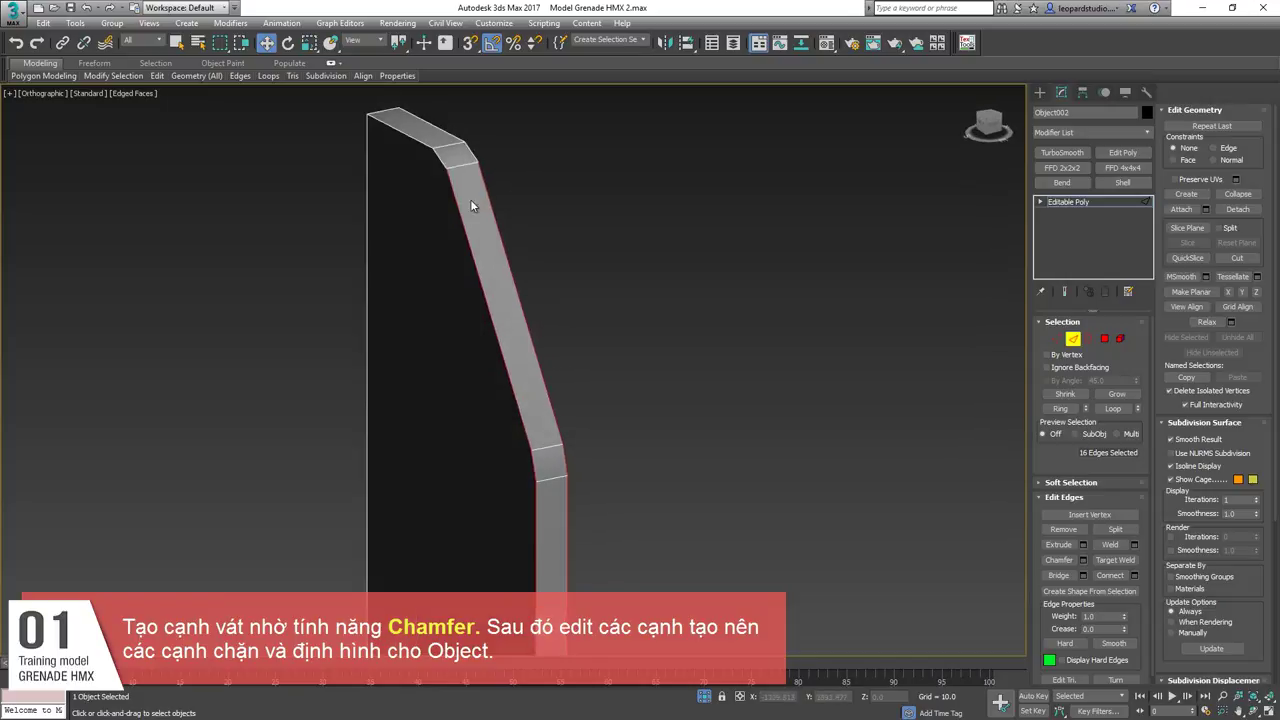
middle_drag(470, 201, 501, 391)
scroll(501, 391, up, 3)
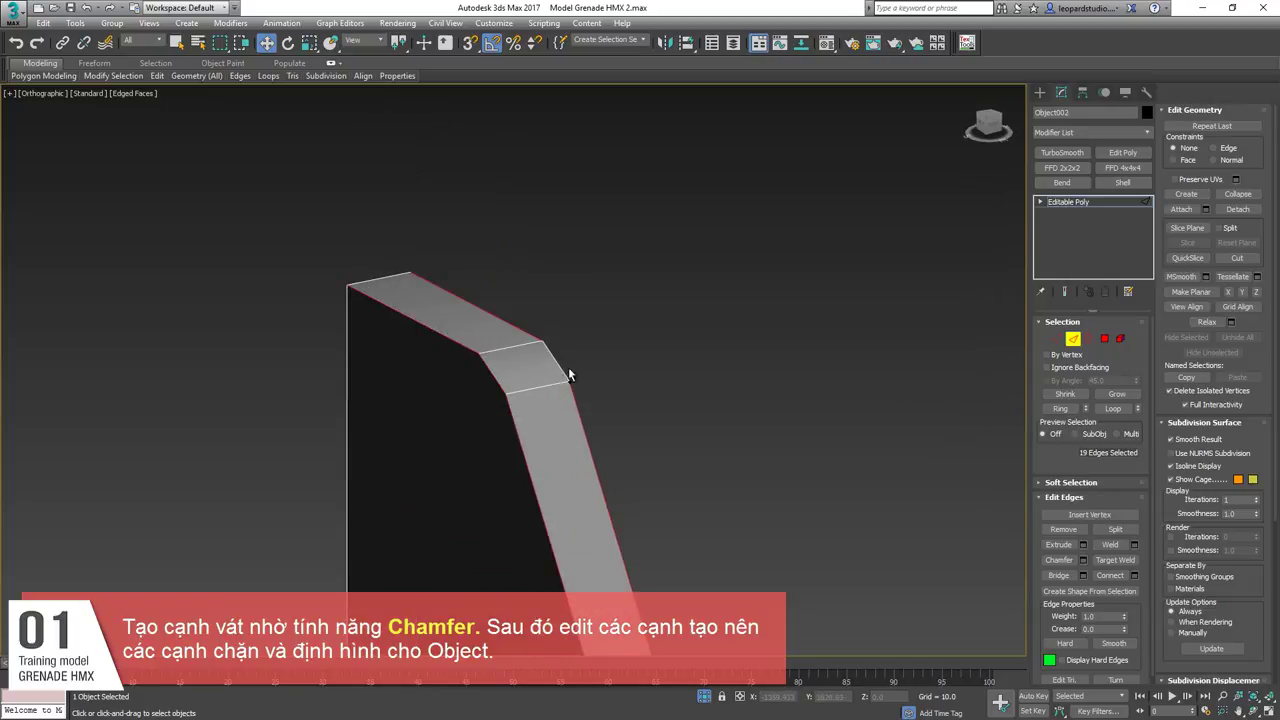
ctrl+click(567, 368)
scroll(567, 368, down, 3)
alt+middle_drag(567, 368, 545, 405)
scroll(660, 460, down, 2)
middle_drag(676, 476, 661, 380)
alt+middle_drag(640, 440, 675, 495)
scroll(600, 485, up, 4)
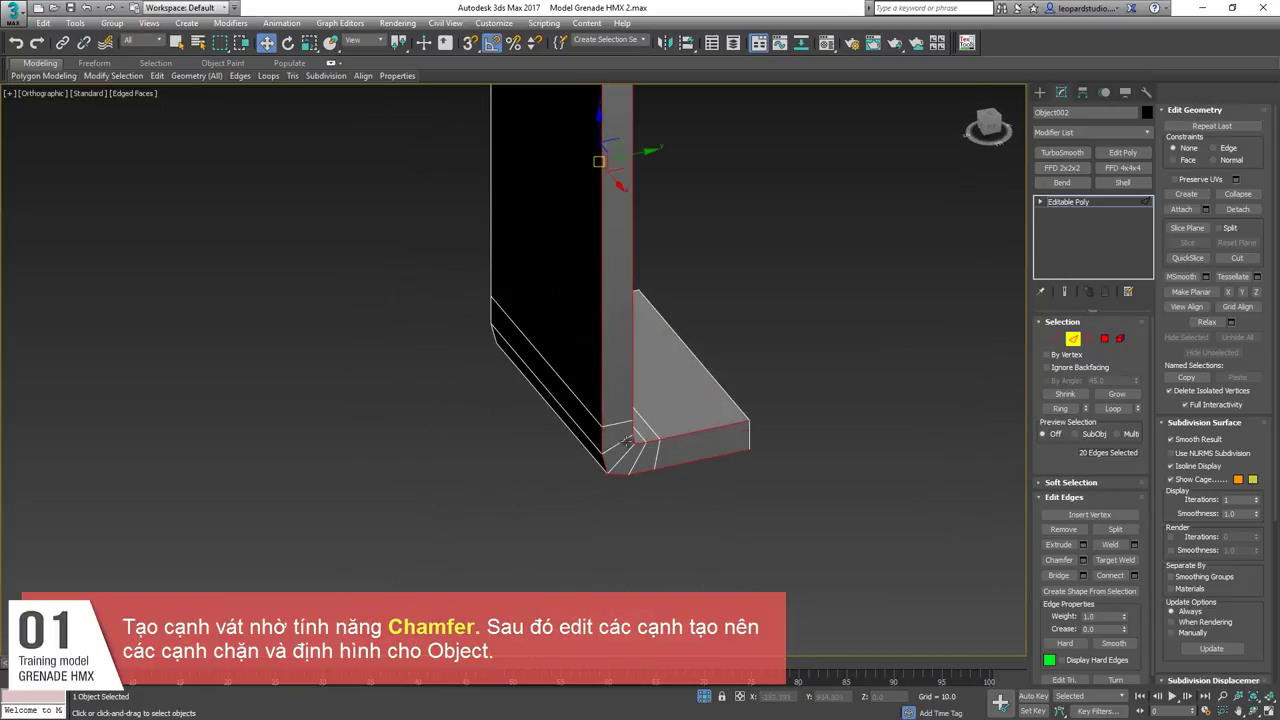
Extrude the selected rim edges with a height of 0 and a width of about 3.183 to create supporting edges.
key(shift+e)
right_click(523, 397)
right_click(524, 382)
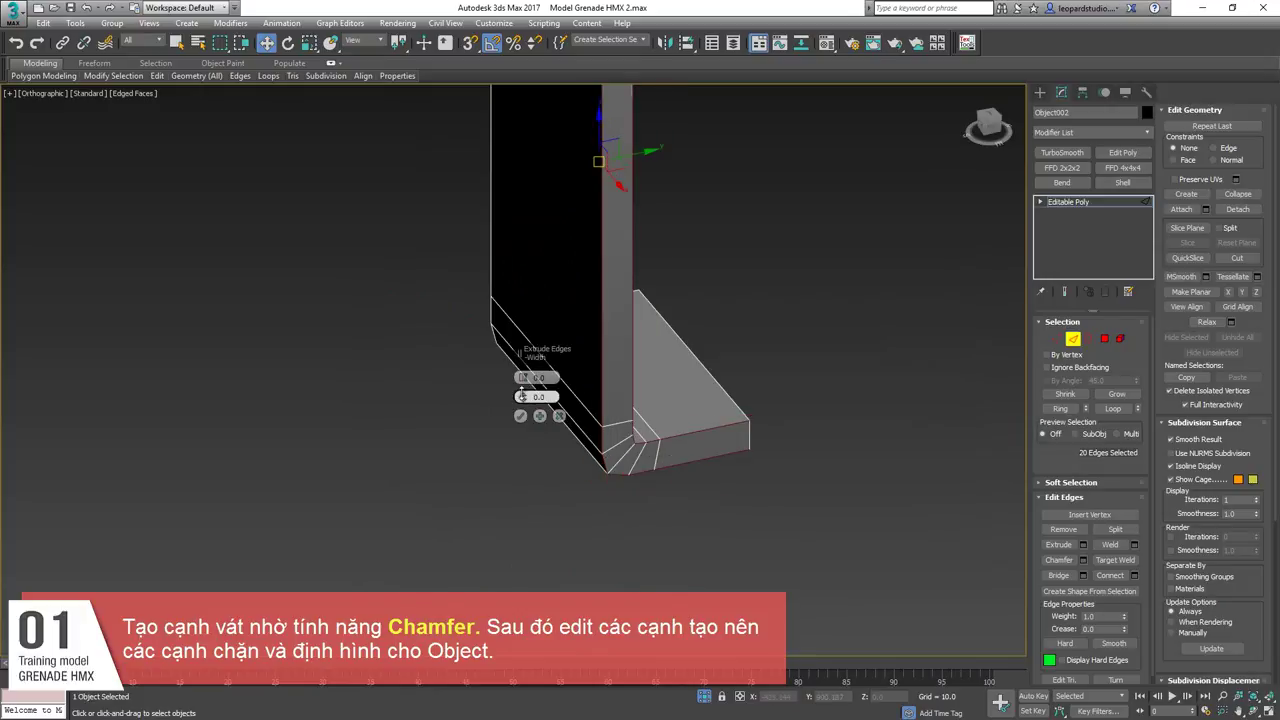
drag(521, 396, 522, 381)
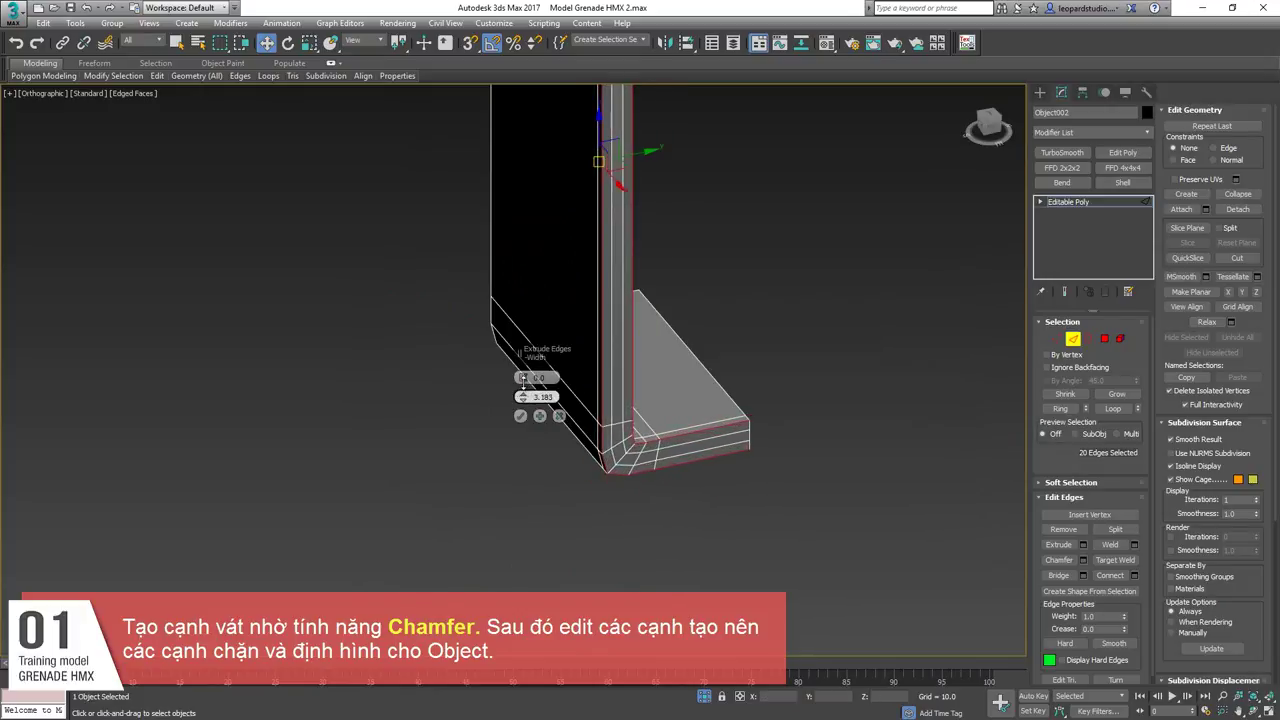
click(522, 418)
Connect the upright's vertical edges with a horizontal edge loop and place it just below the sloped section.
scroll(553, 450, down, 3)
alt+middle_drag(540, 435, 548, 461)
drag(414, 386, 490, 354)
alt+middle_drag(490, 354, 460, 368)
drag(357, 415, 619, 405)
key(ctrl+shift+e)
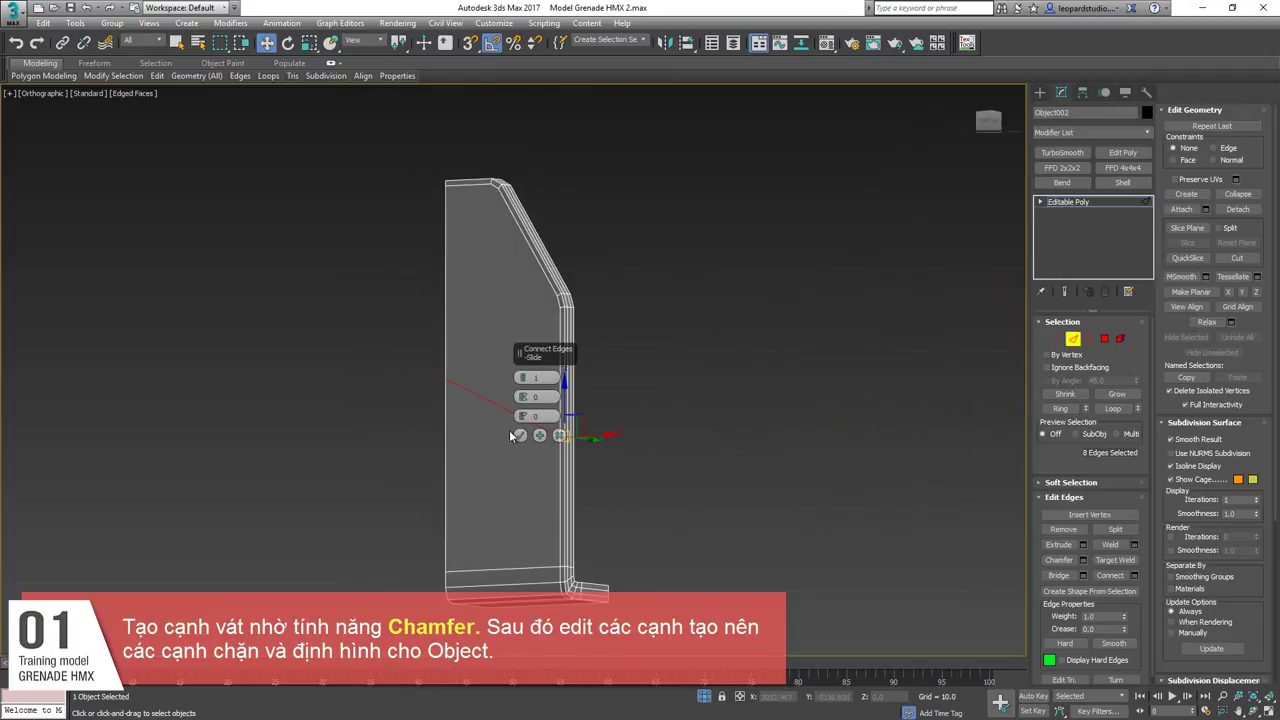
click(518, 435)
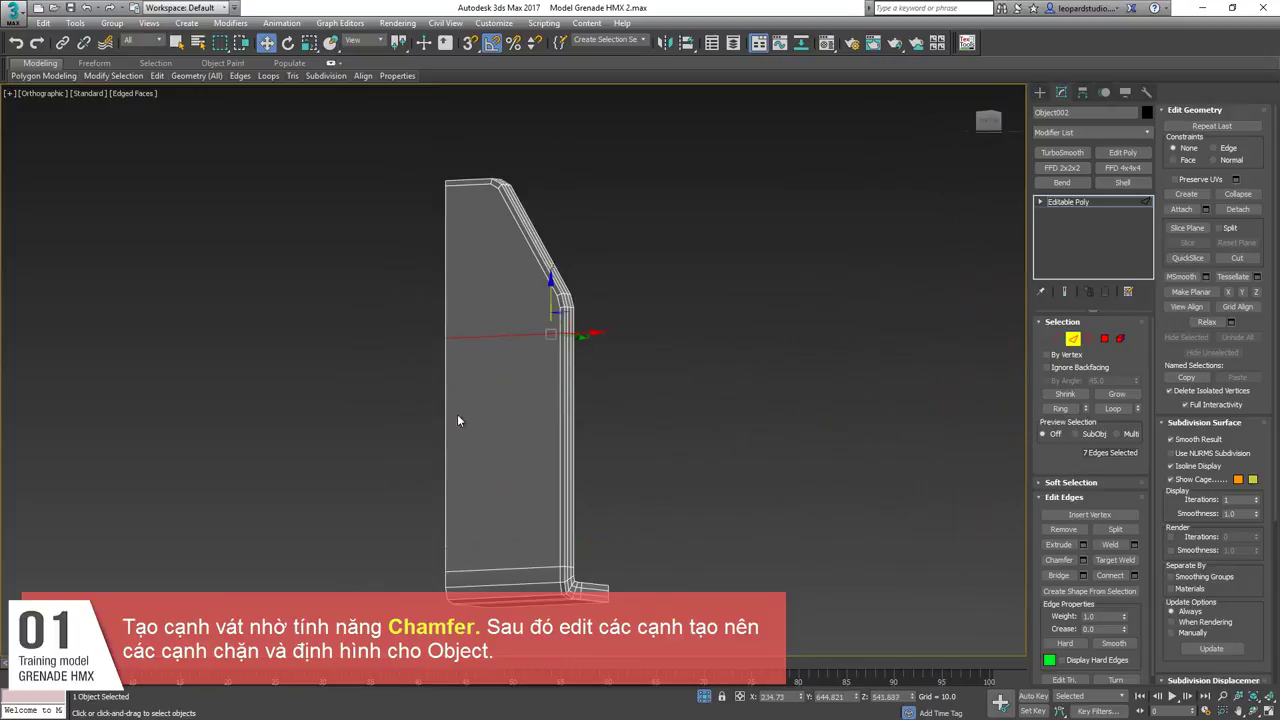
Connect the upright's vertical edges with a second horizontal loop and move it down near the rounded bend above the foot.
drag(391, 451, 632, 449)
key(ctrl+shift+e)
click(519, 435)
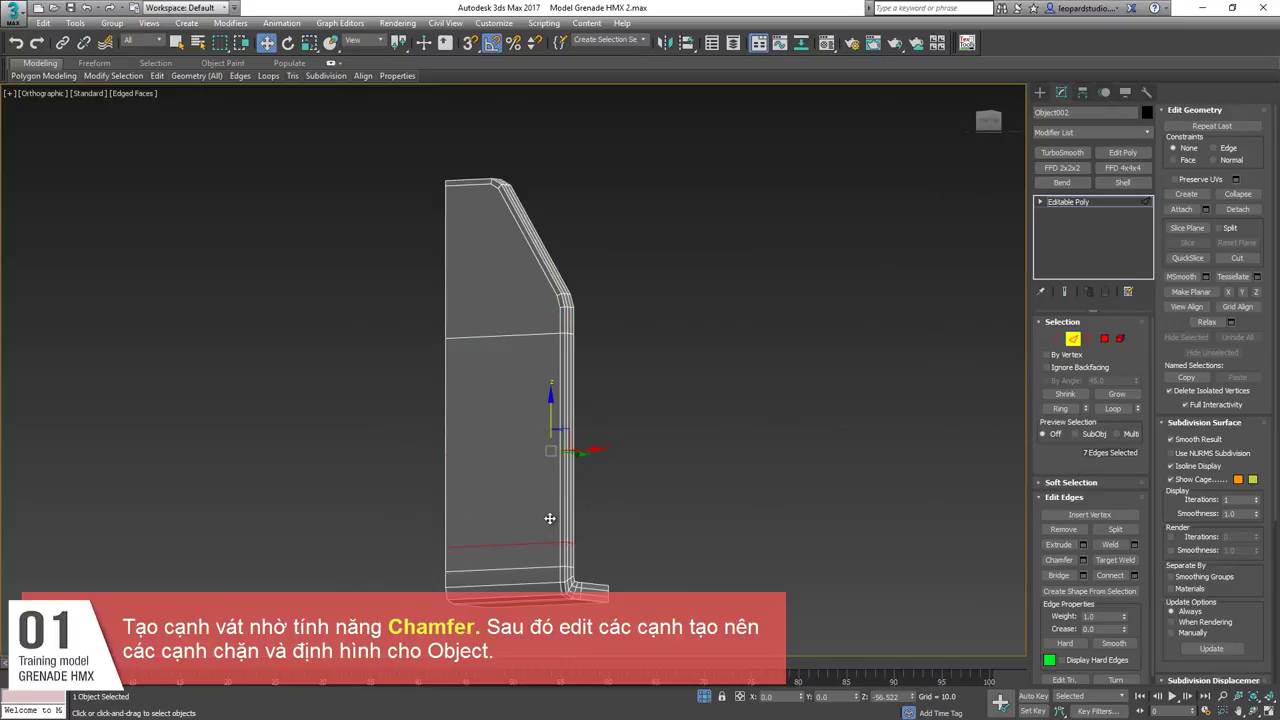
Connect the edges of the sloped section to the upright's back edge with additional edge lines.
scroll(537, 419, up, 3)
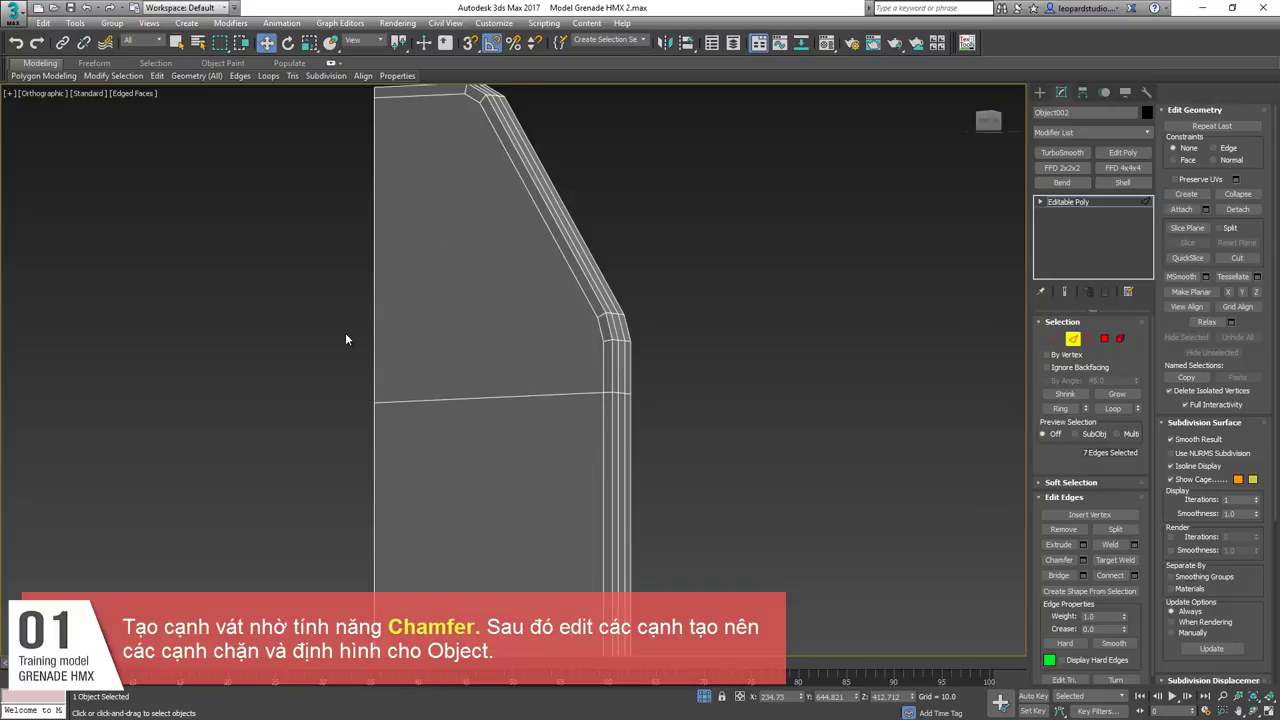
drag(346, 334, 577, 214)
key(ctrl+shift+e)
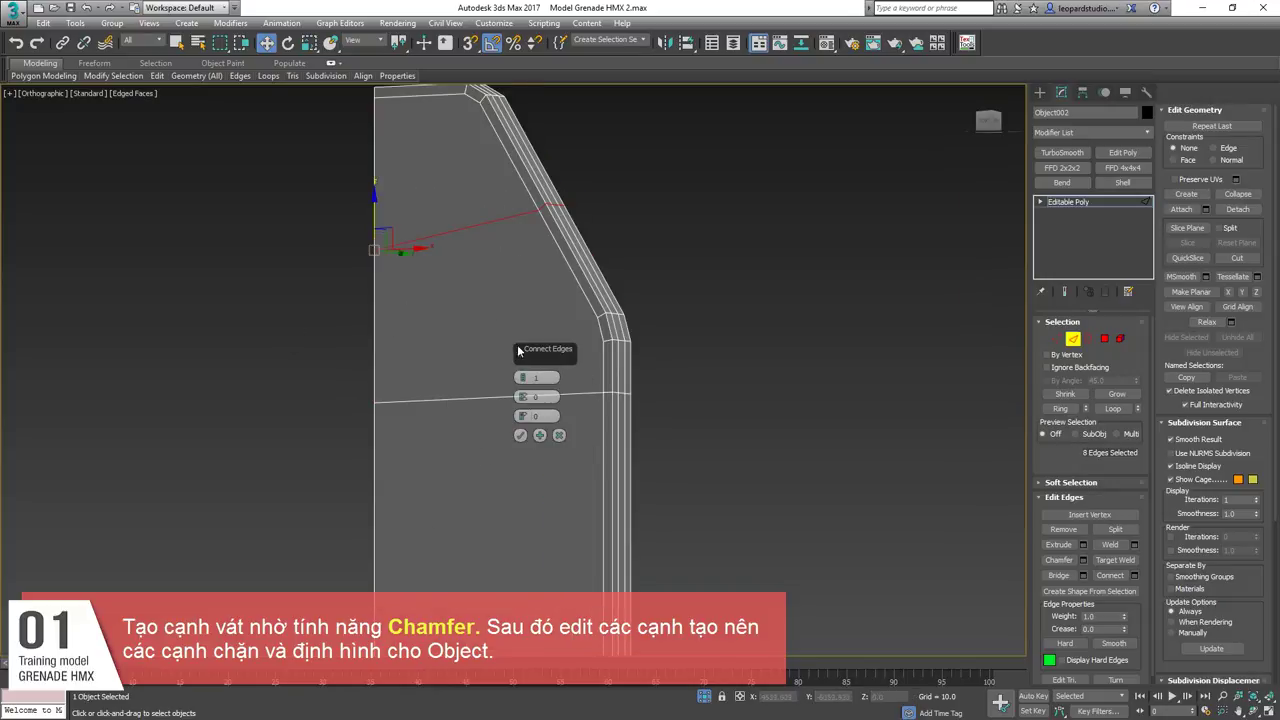
click(520, 435)
Select the vertices along the slanted edge line where the sloped section meets the upright.
key(1)
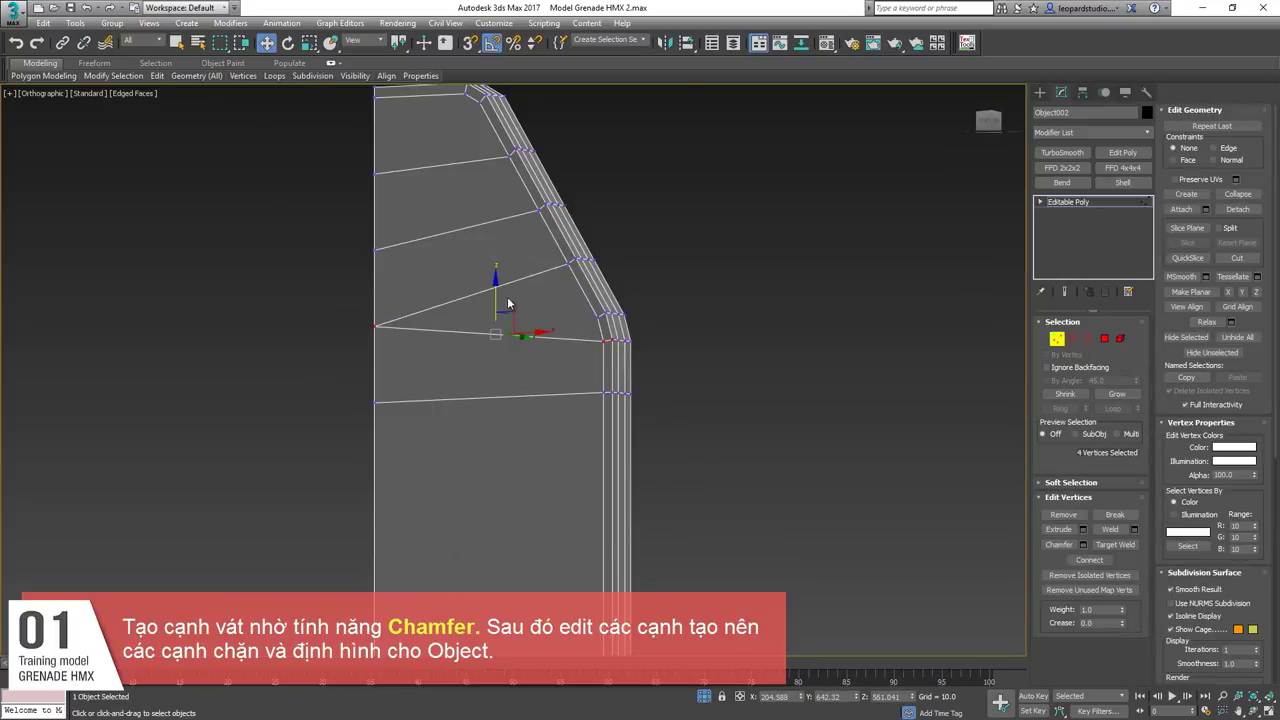
key(f)
key(z)
scroll(508, 300, down, 3)
drag(168, 362, 334, 292)
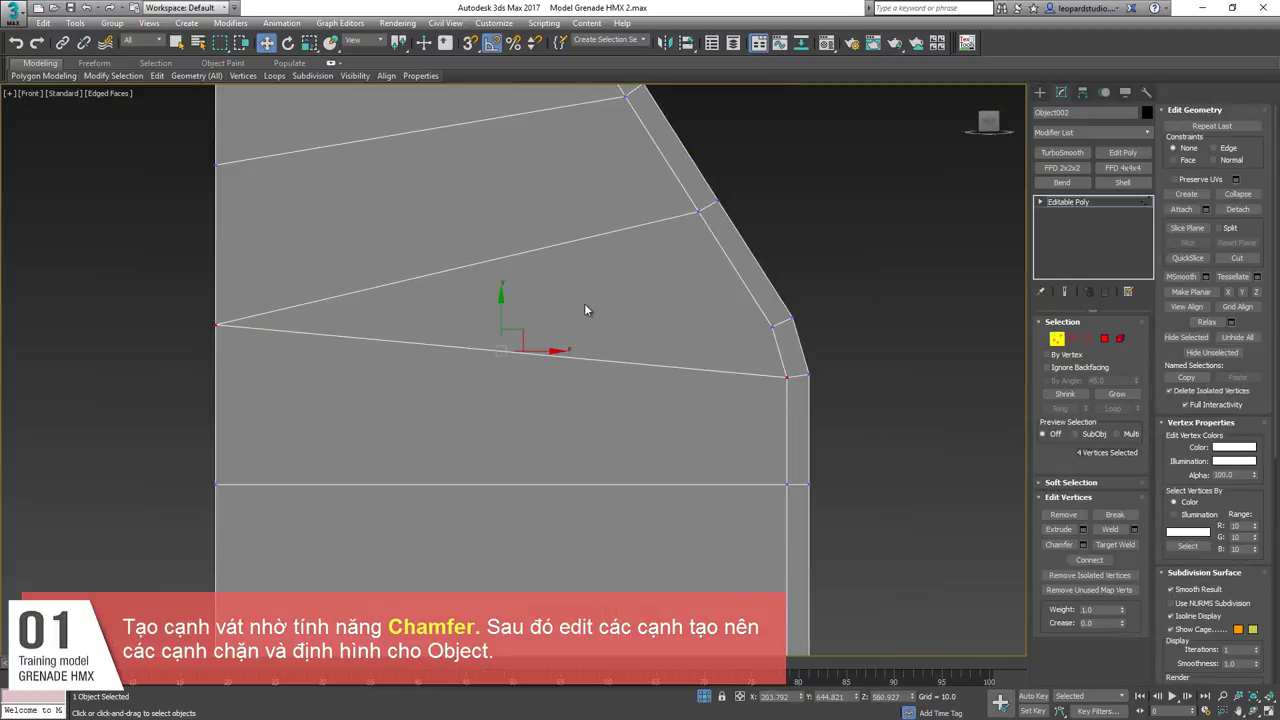
Remove the slanted edge loop that runs just above the newly connected edge on the bracket's side.
key(2)
double_click(558, 236)
middle_drag(560, 286, 563, 391)
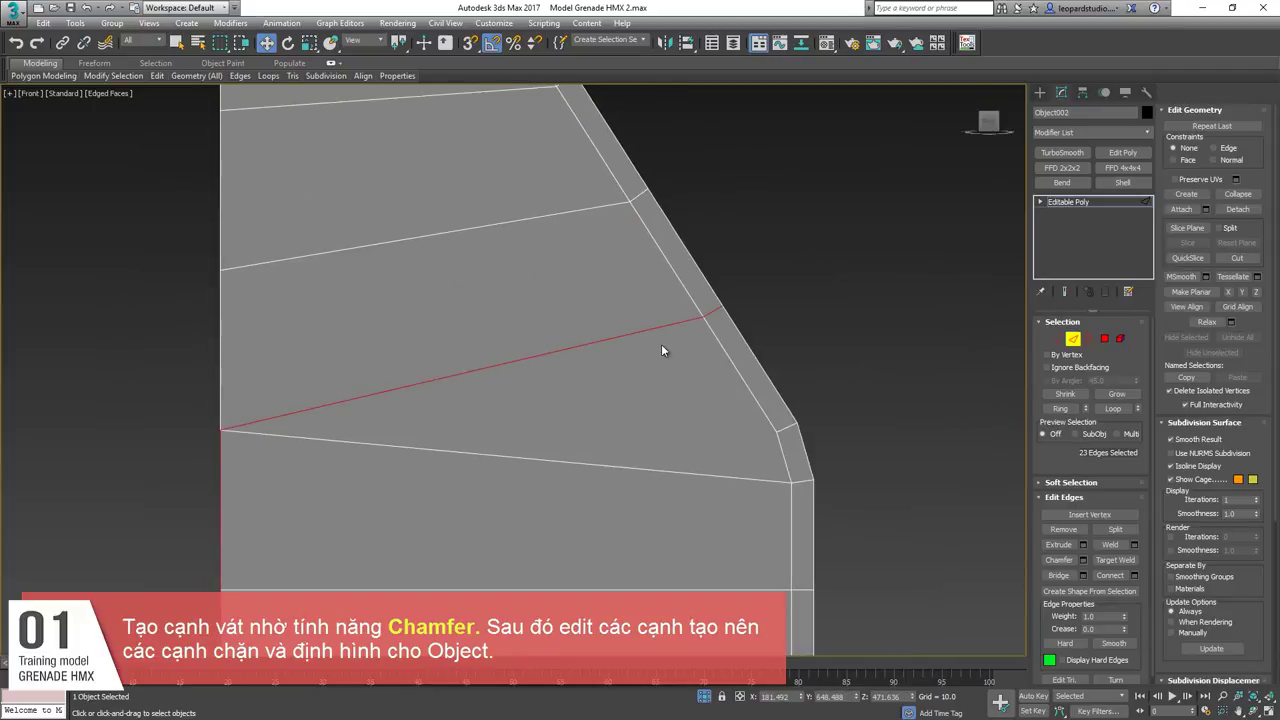
alt+middle_drag(661, 350, 560, 362)
click(502, 347)
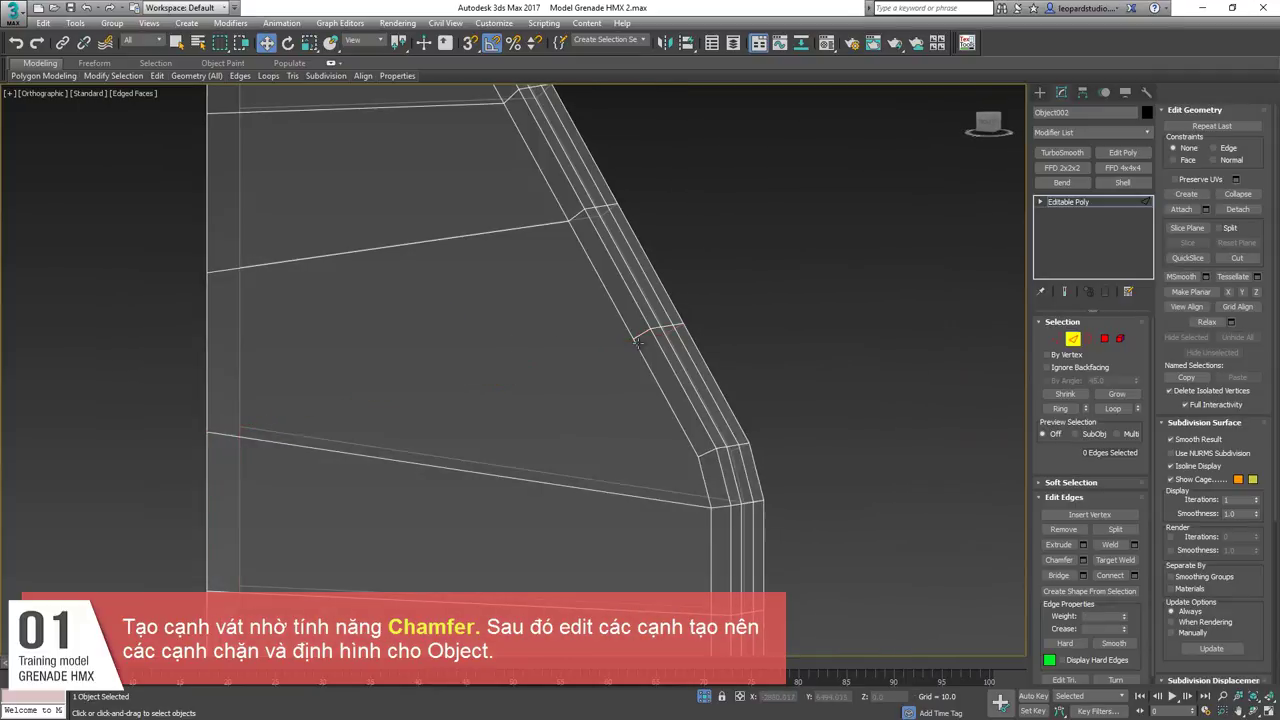
Connect the next pair of side vertices to the upper corner vertices of the beveled frame.
key(1)
drag(198, 283, 259, 254)
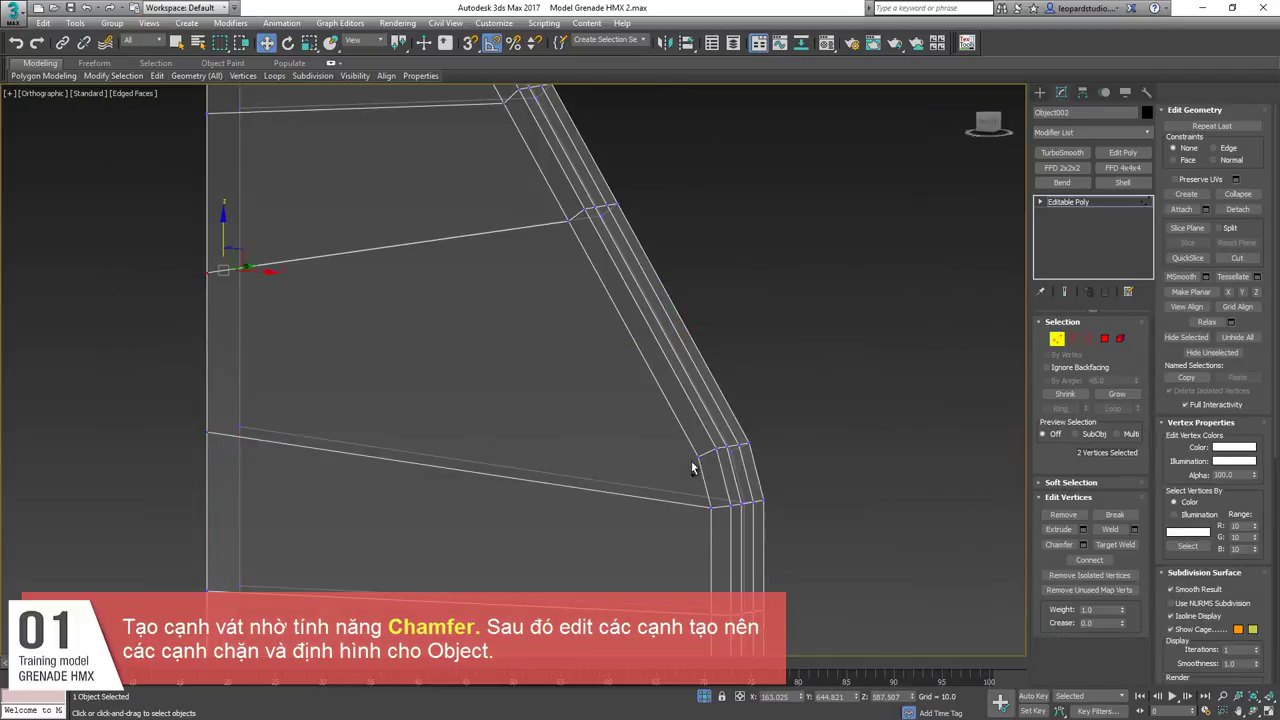
key(ctrl+shift+e)
alt+middle_drag(390, 391, 446, 380)
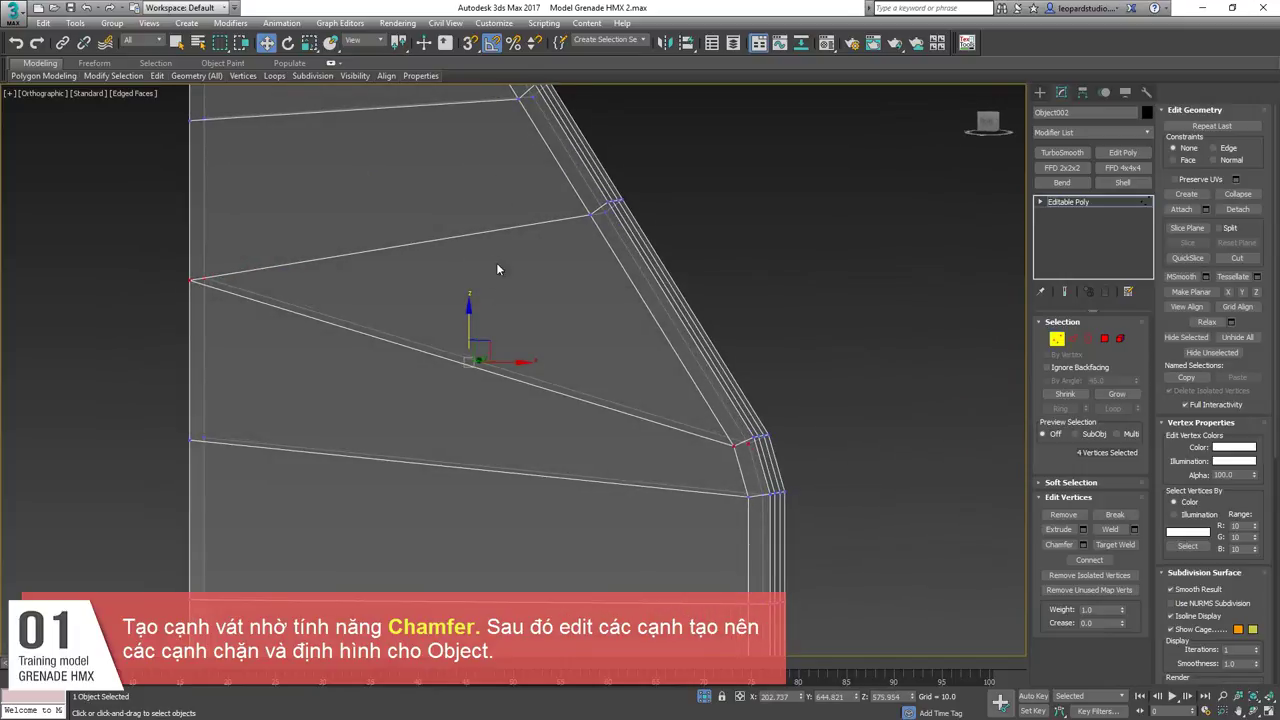
Remove the leftover slanted edge loop above the new corner connection.
key(2)
drag(498, 244, 526, 204)
key(BackSpace)
scroll(447, 340, down, 3)
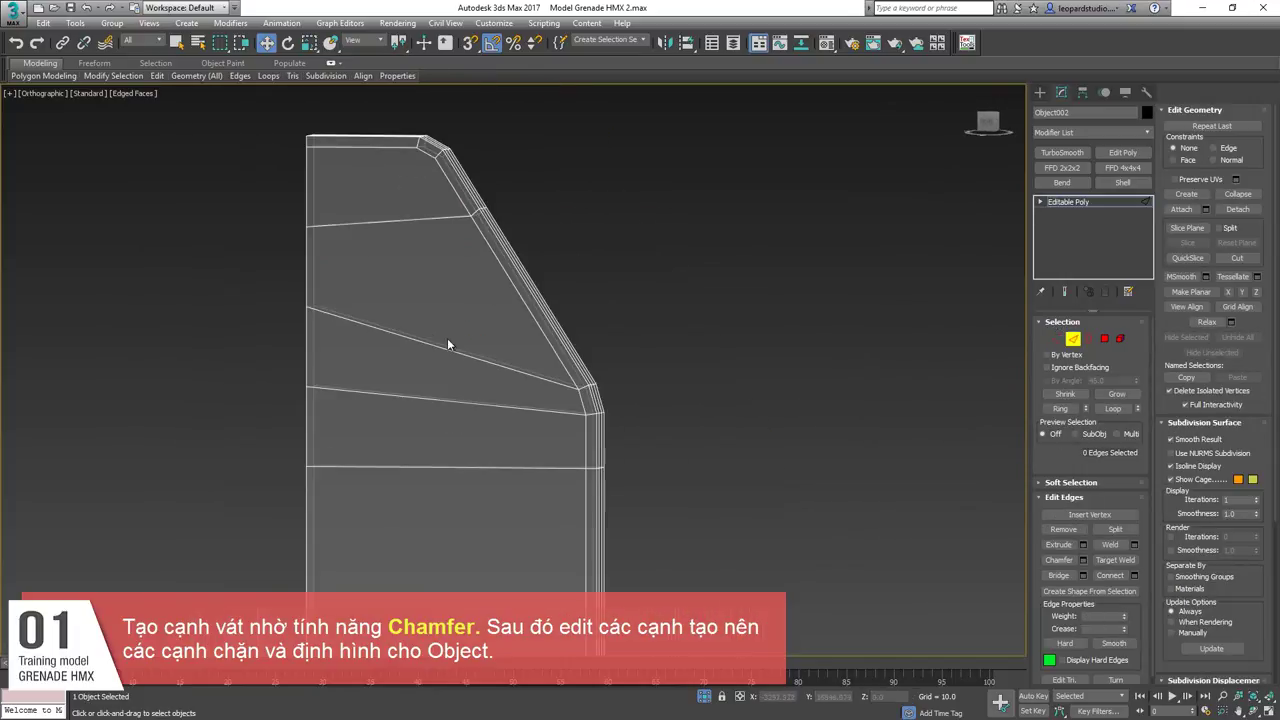
In the front view, snap the inner-side vertices of the two lower loops to their bevel corners' heights so both loops run horizontally.
key(f)
scroll(438, 267, up, 3)
key(1)
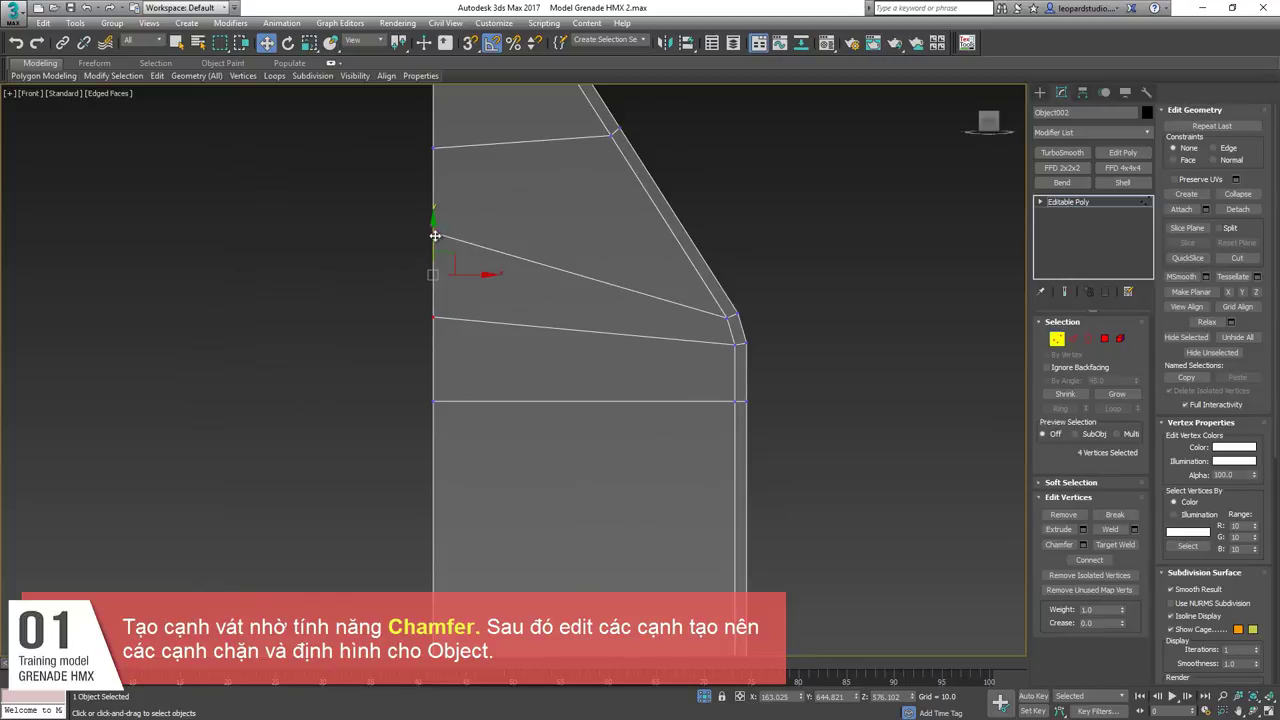
drag(438, 290, 737, 345)
drag(365, 264, 727, 317)
key(s)
key(s)
Connect the upper side vertices to the frame's top bevel corner and remove the old edge loop below.
middle_drag(494, 188, 536, 312)
scroll(536, 312, up, 2)
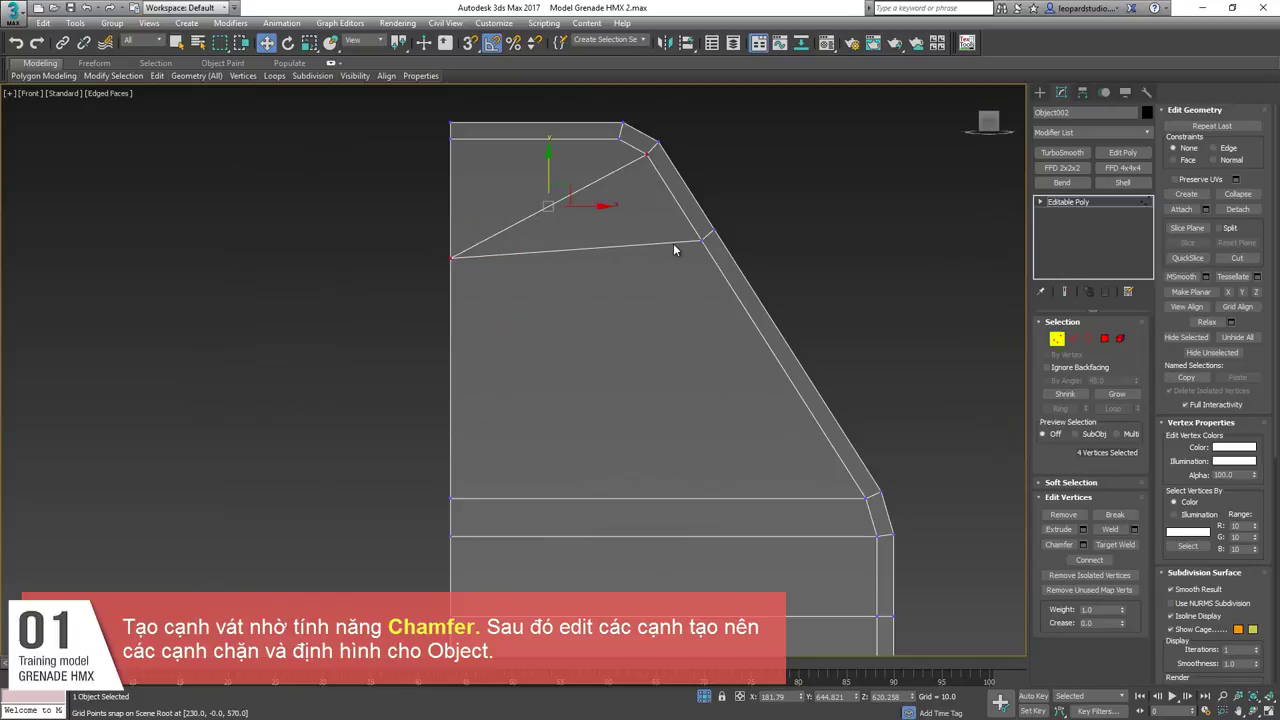
key(2)
click(708, 236)
scroll(706, 234, down, 5)
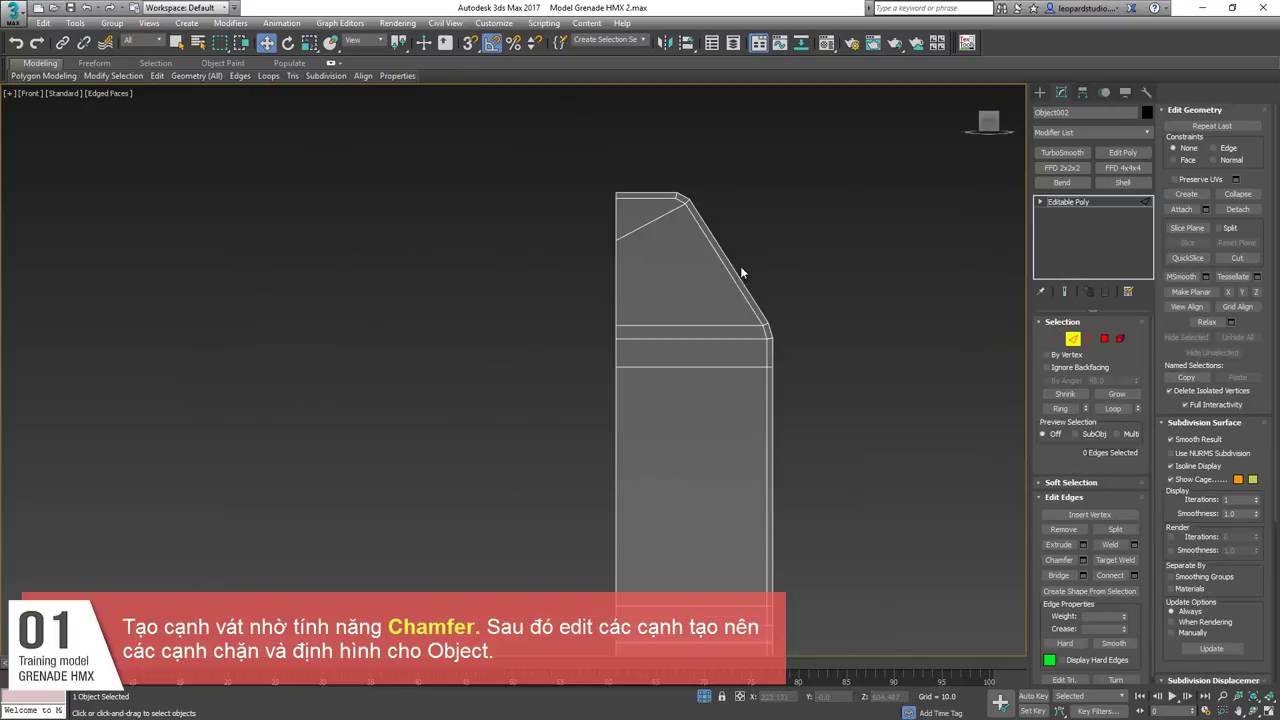
Connect the edges of the slanted upper section with three evenly spaced edge loops.
alt+middle_drag(743, 271, 696, 353)
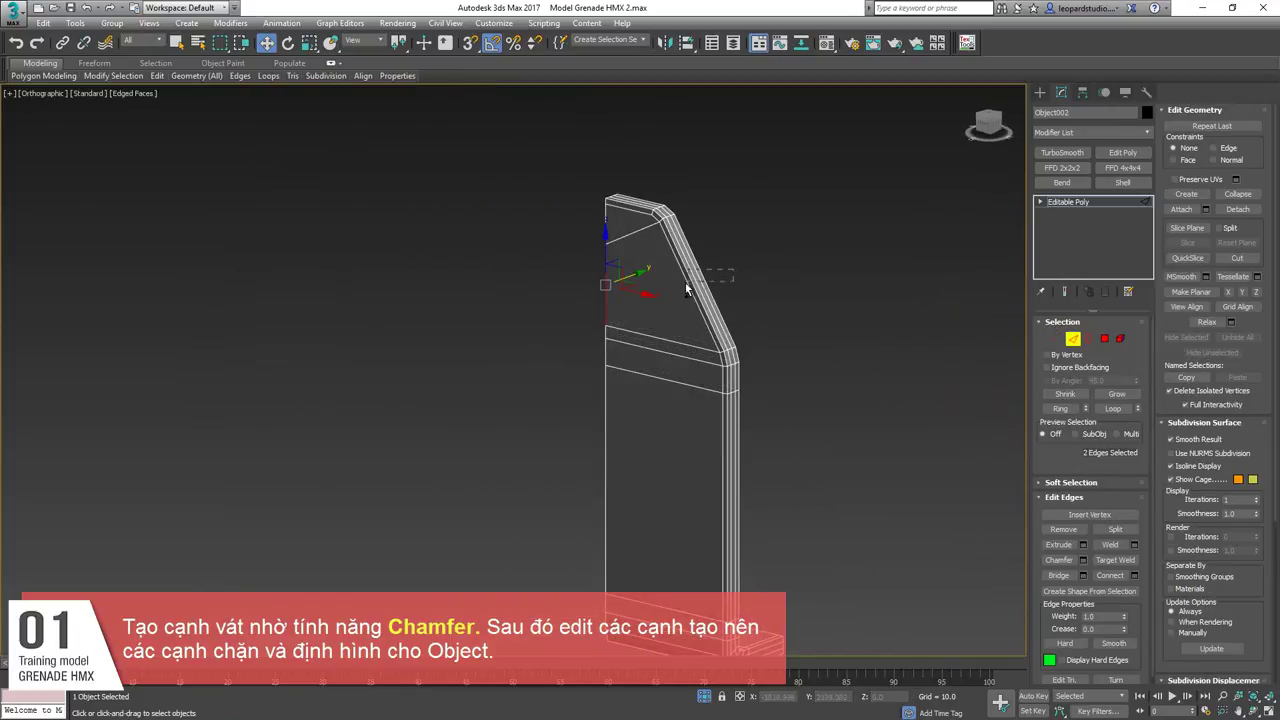
ctrl+drag(685, 283, 679, 286)
alt+middle_drag(679, 286, 534, 263)
key(ctrl+shift+e)
click(521, 435)
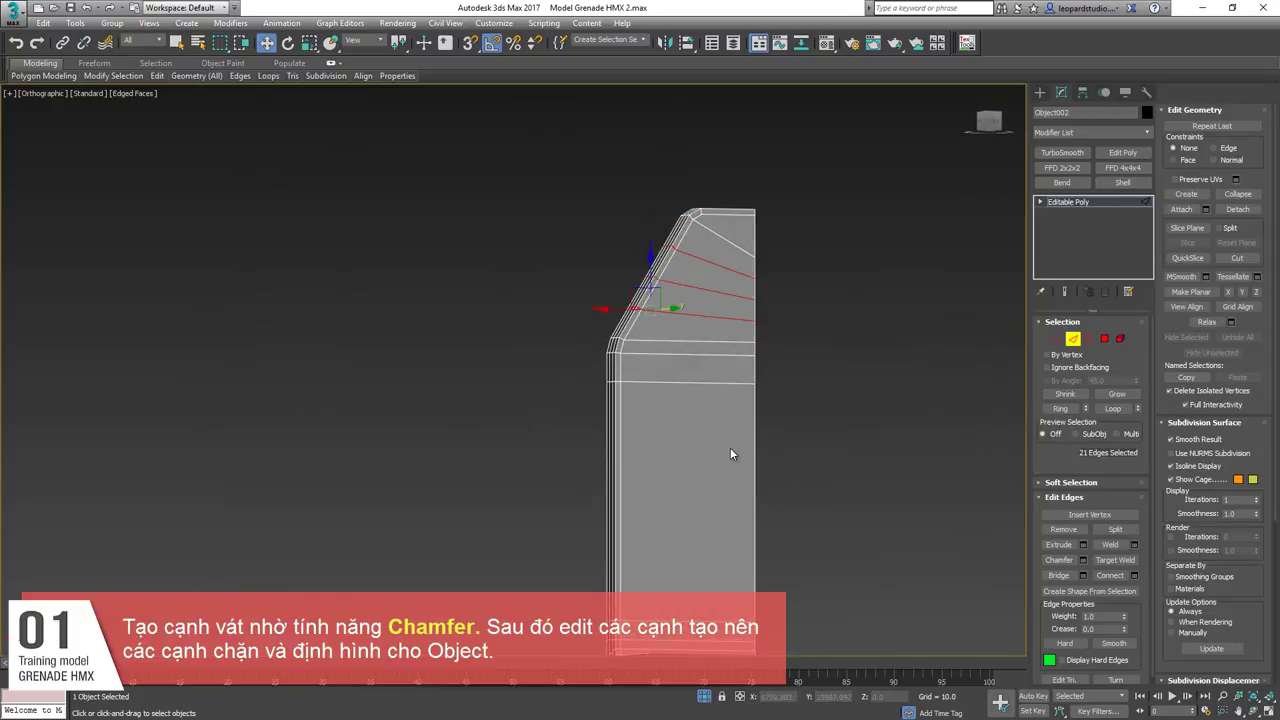
Connect the vertical edges of the long straight lower section with three edge loops.
middle_drag(730, 447, 668, 352)
drag(510, 410, 830, 378)
key(ctrl+shift+e)
click(520, 437)
alt+middle_drag(520, 437, 646, 513)
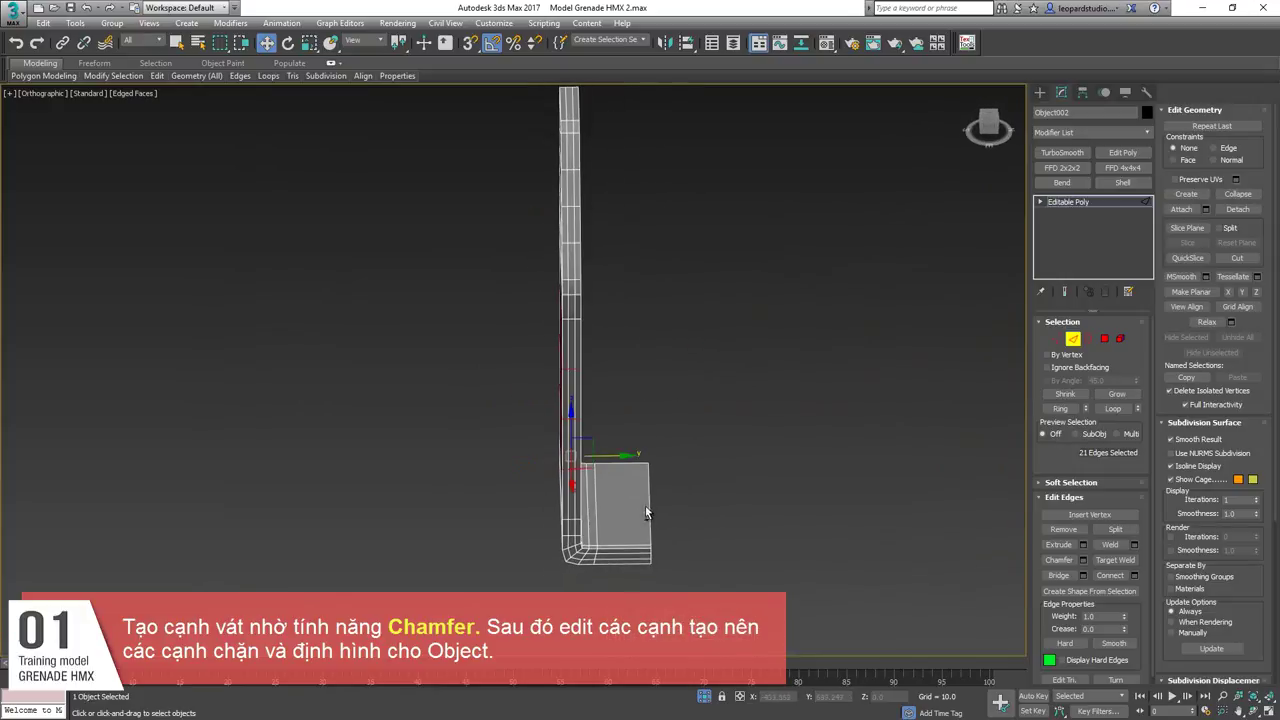
Select the edge ring across the bottom flange and connect it with 1 segment.
click(625, 547)
key(alt+r)
key(ctrl+shift+e)
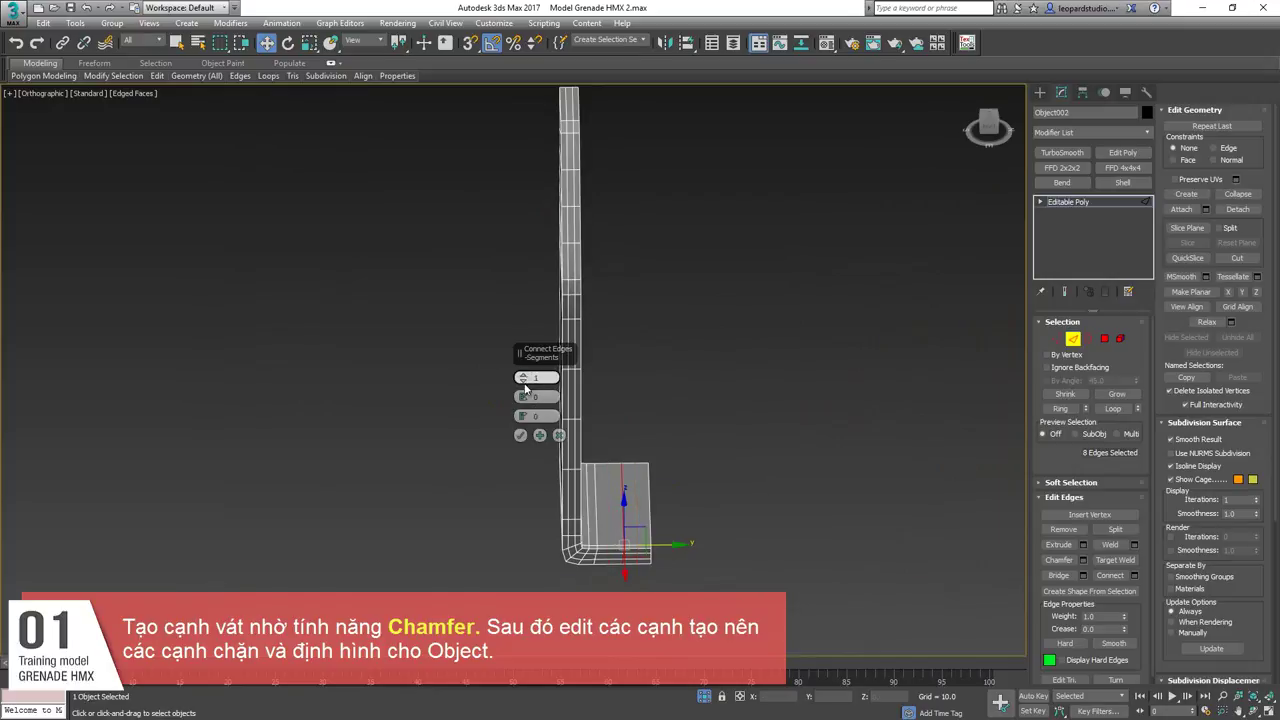
click(520, 437)
scroll(646, 541, up, 3)
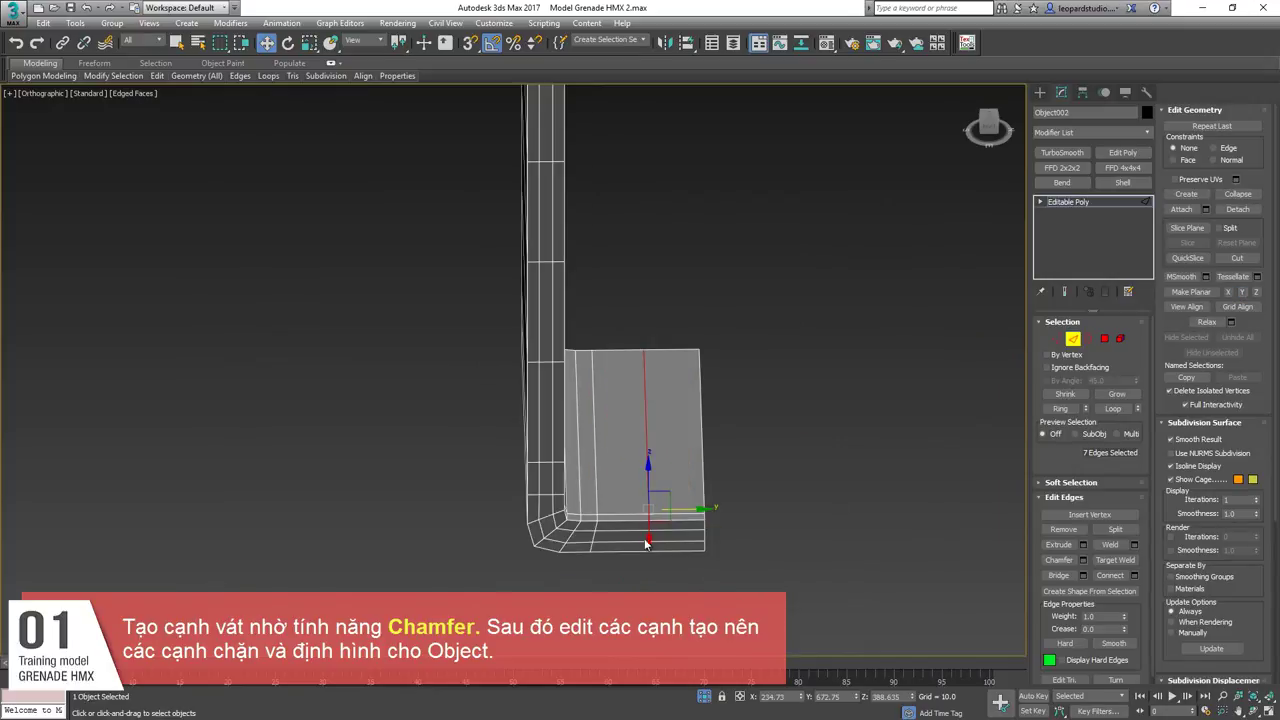
click(709, 449)
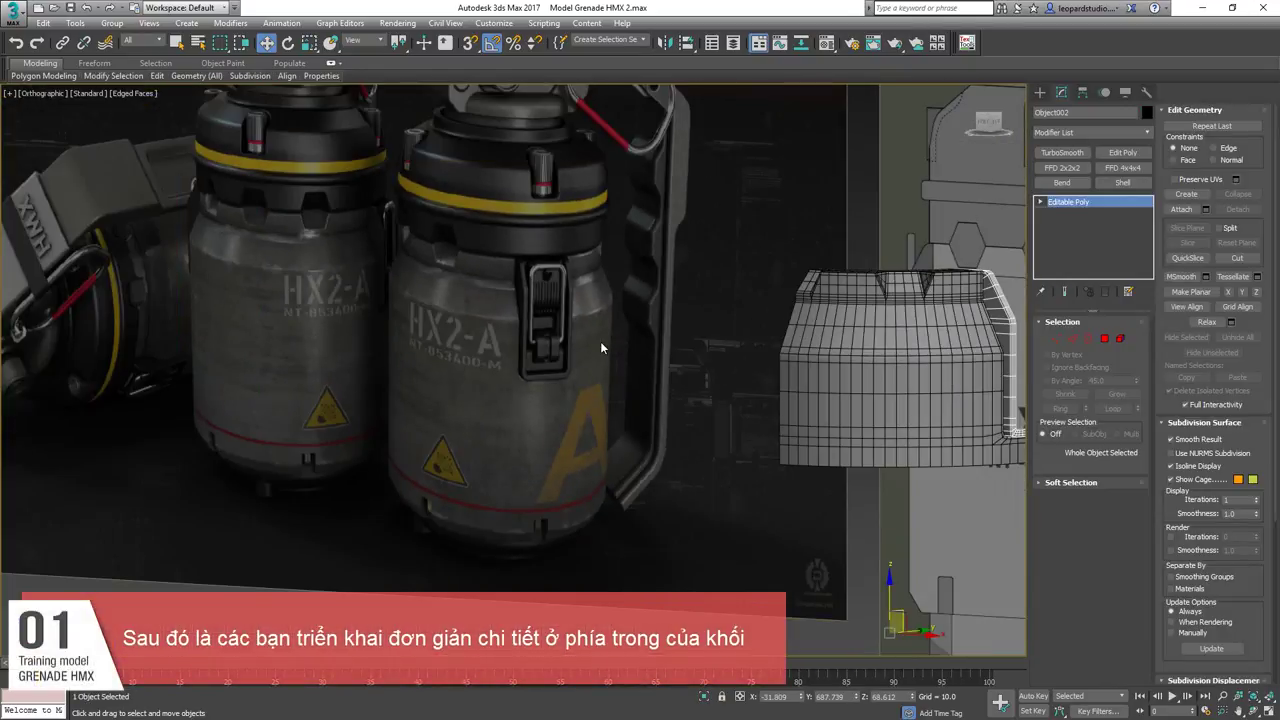
Clone a narrow polygon off the lower front rim of the bracket as the start of the inner panel.
scroll(542, 360, up, 5)
middle_drag(542, 360, 575, 567)
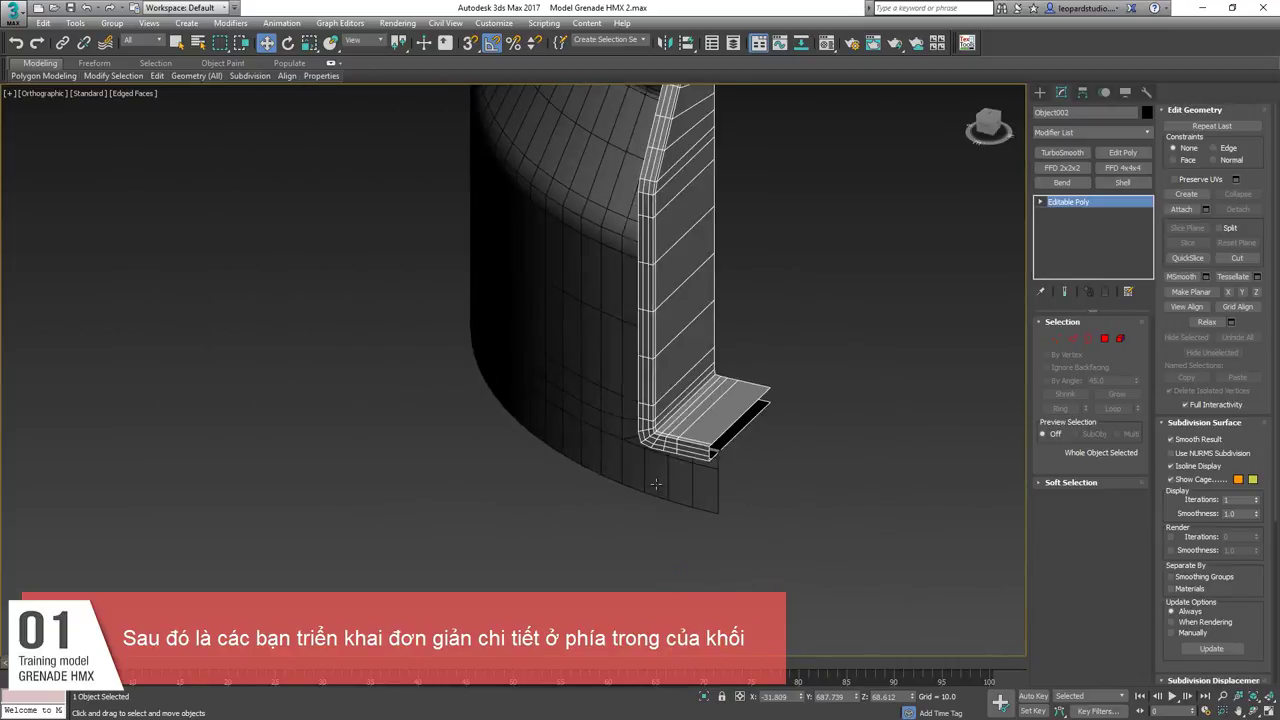
key(4)
scroll(645, 380, up, 3)
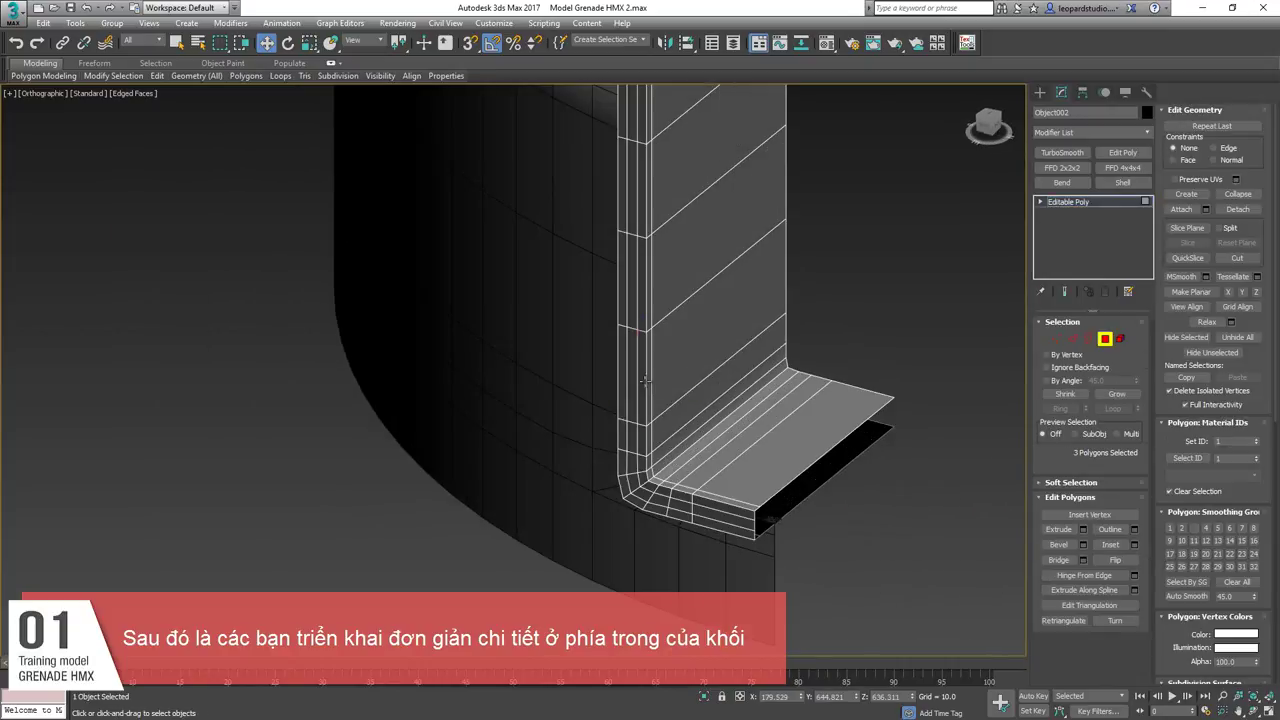
shift+drag(679, 384, 729, 385)
click(697, 370)
key(2)
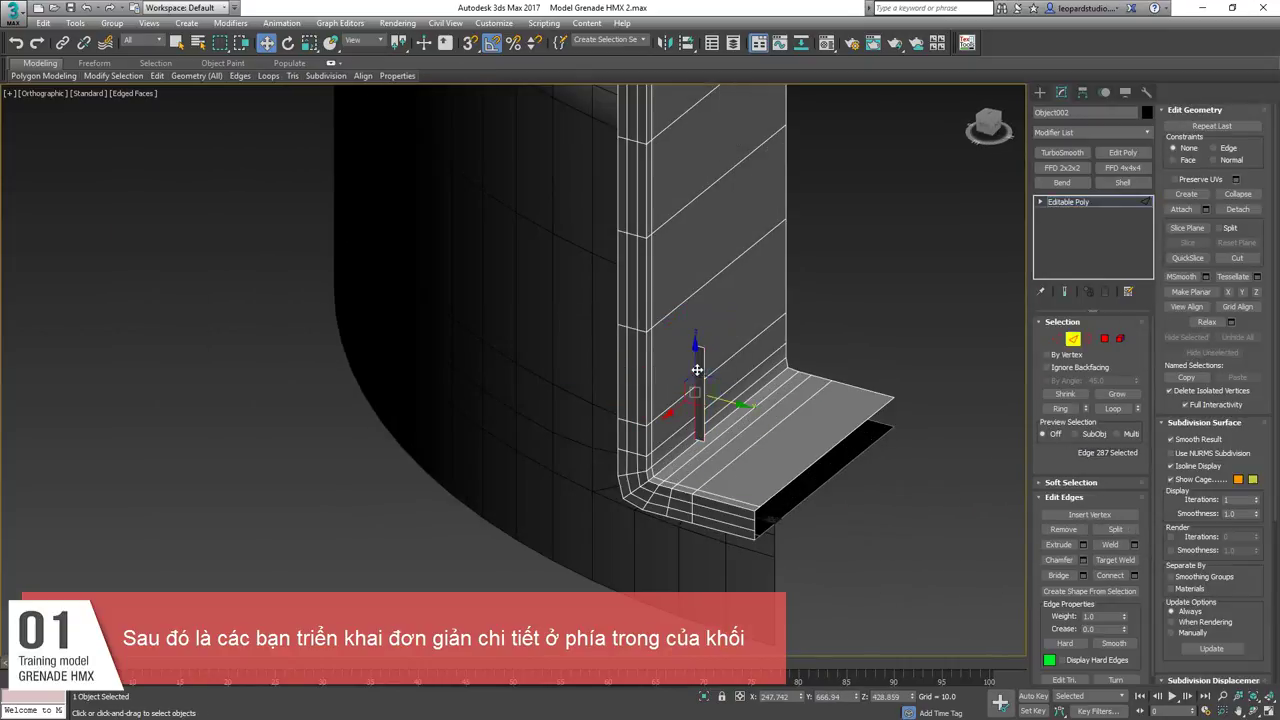
Widen the cloned polygon by moving its side edges, snapping to the frame's vertices, until it spans the recess.
scroll(664, 400, up, 4)
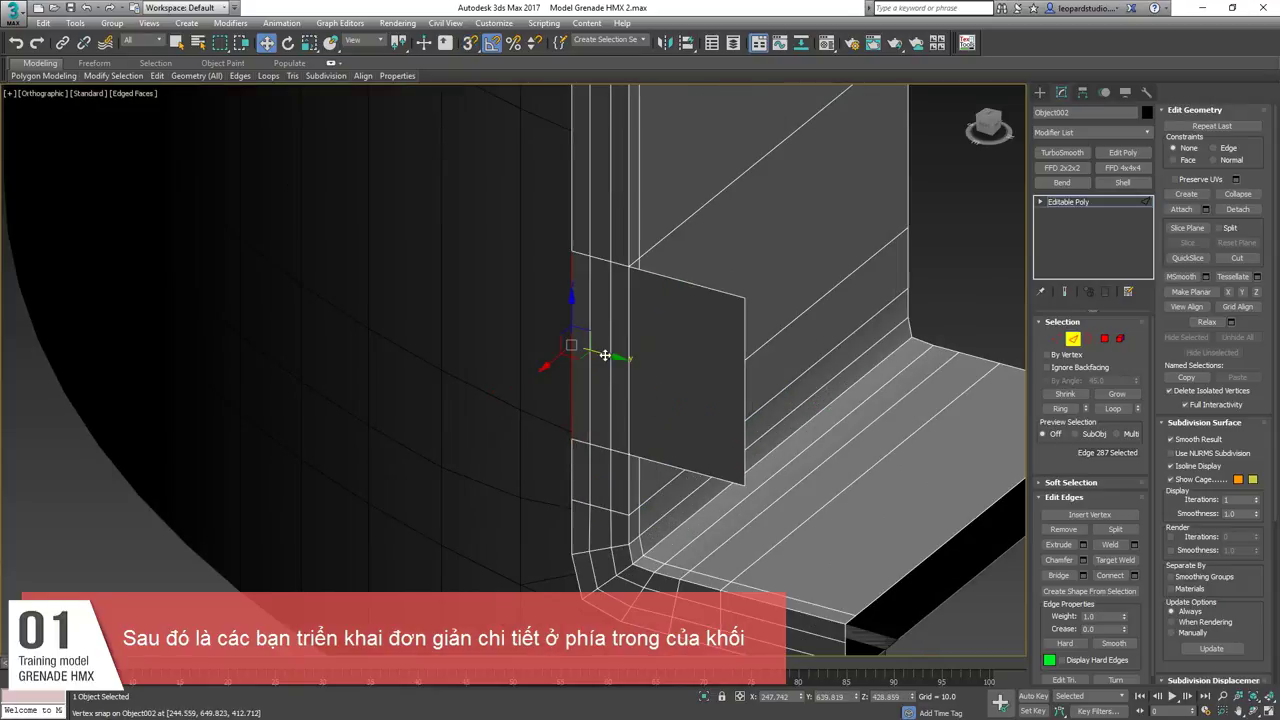
drag(664, 372, 661, 370)
click(745, 390)
scroll(700, 380, down, 3)
alt+middle_drag(700, 385, 772, 380)
key(s)
drag(772, 361, 766, 443)
alt+middle_drag(711, 371, 514, 375)
Select the inner panel polygon, compare it with the reference image, and move it back into the frame's recess.
key(4)
click(710, 343)
scroll(700, 347, down, 5)
key(f)
scroll(513, 375, down, 8)
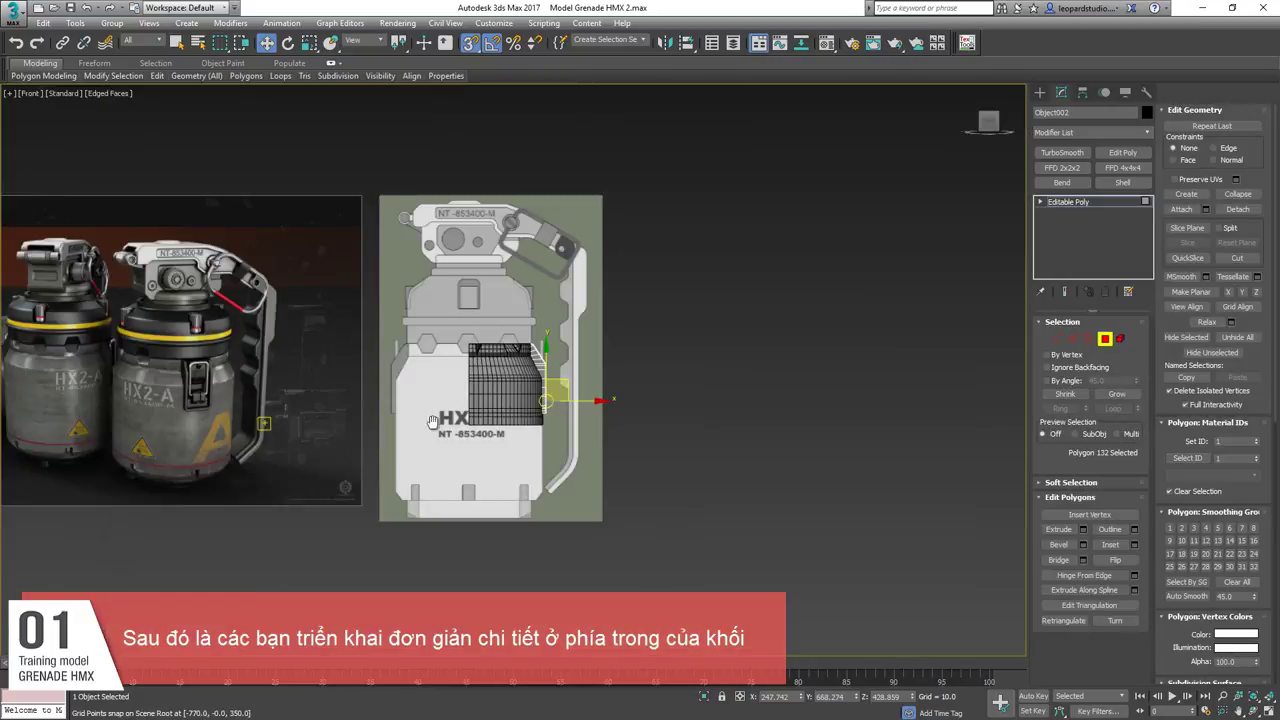
scroll(425, 365, up, 8)
middle_drag(170, 358, 435, 433)
scroll(380, 363, down, 8)
scroll(435, 433, up, 5)
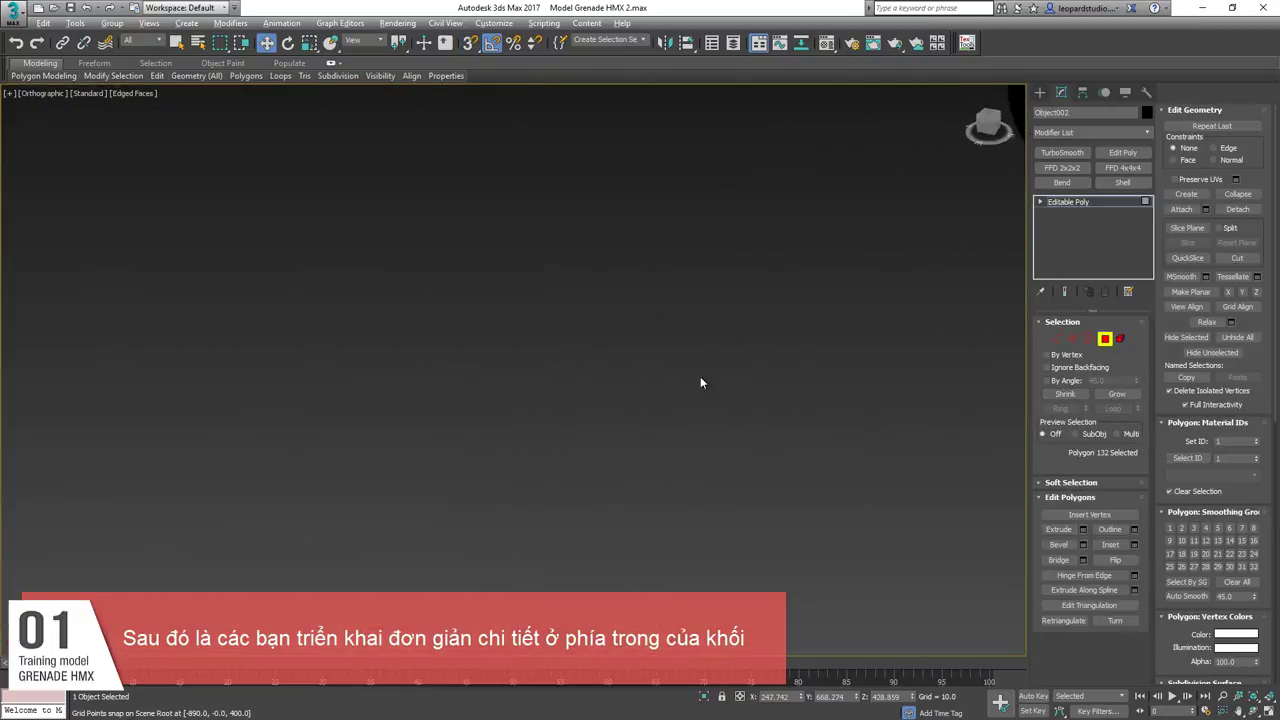
key(s)
key(z)
drag(612, 363, 605, 364)
scroll(680, 385, down, 3)
alt+middle_drag(605, 364, 650, 390)
Lower the panel's bottom edge onto the bottom flange and bring its top edge down to shorten the panel.
key(2)
click(592, 425)
drag(590, 396, 586, 459)
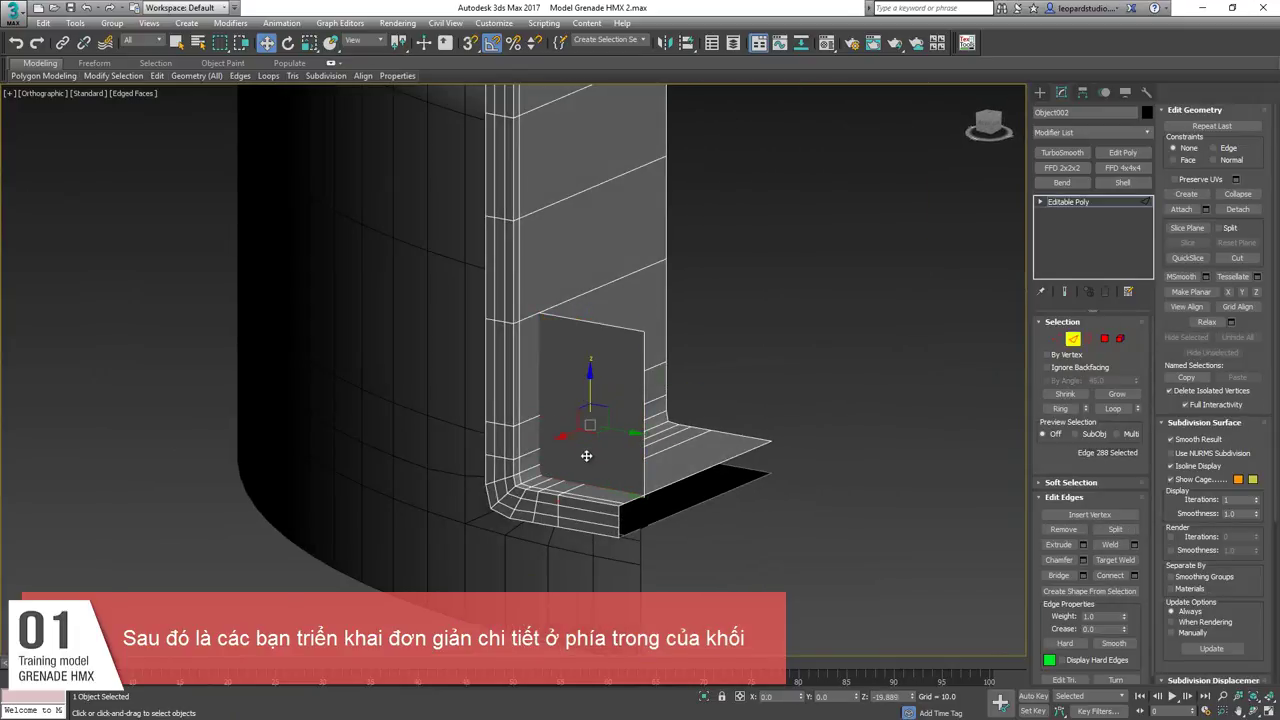
drag(593, 287, 585, 344)
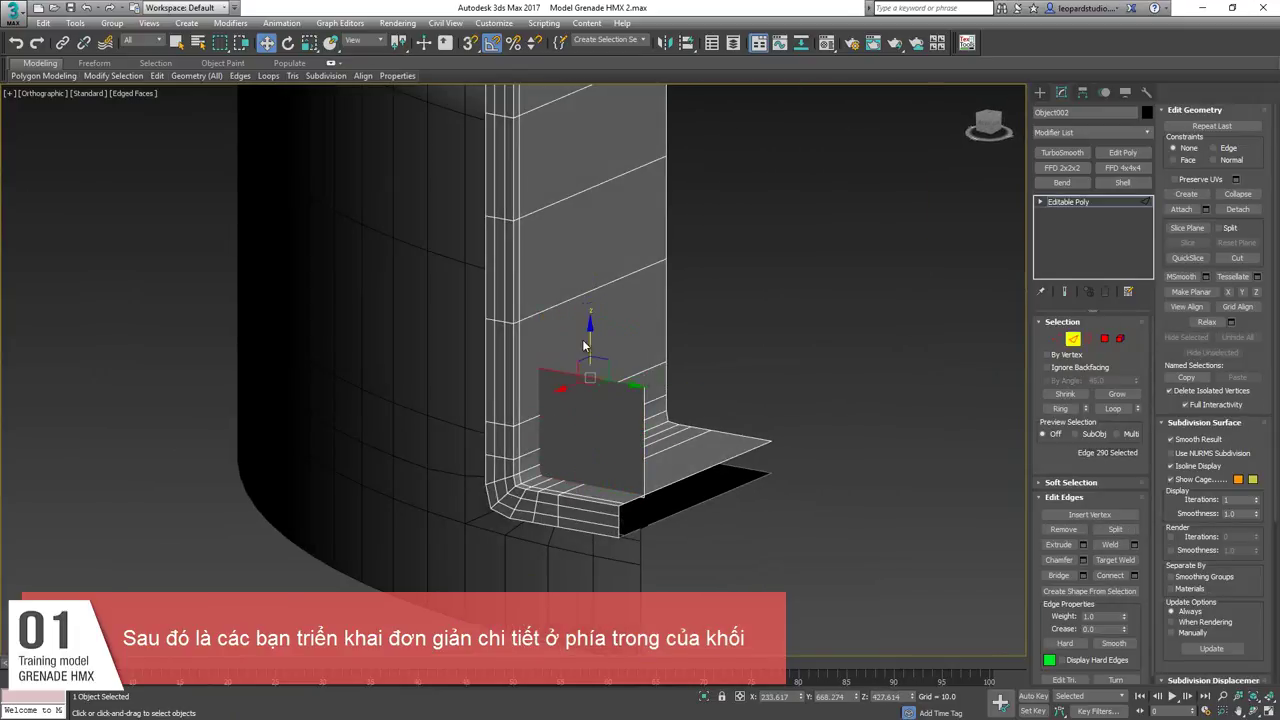
Following the reference latch, extrude the panel's top edge inward as a ledge and up along the recess as a back wall.
key(f)
scroll(586, 346, down, 6)
middle_drag(396, 320, 681, 377)
scroll(660, 380, up, 6)
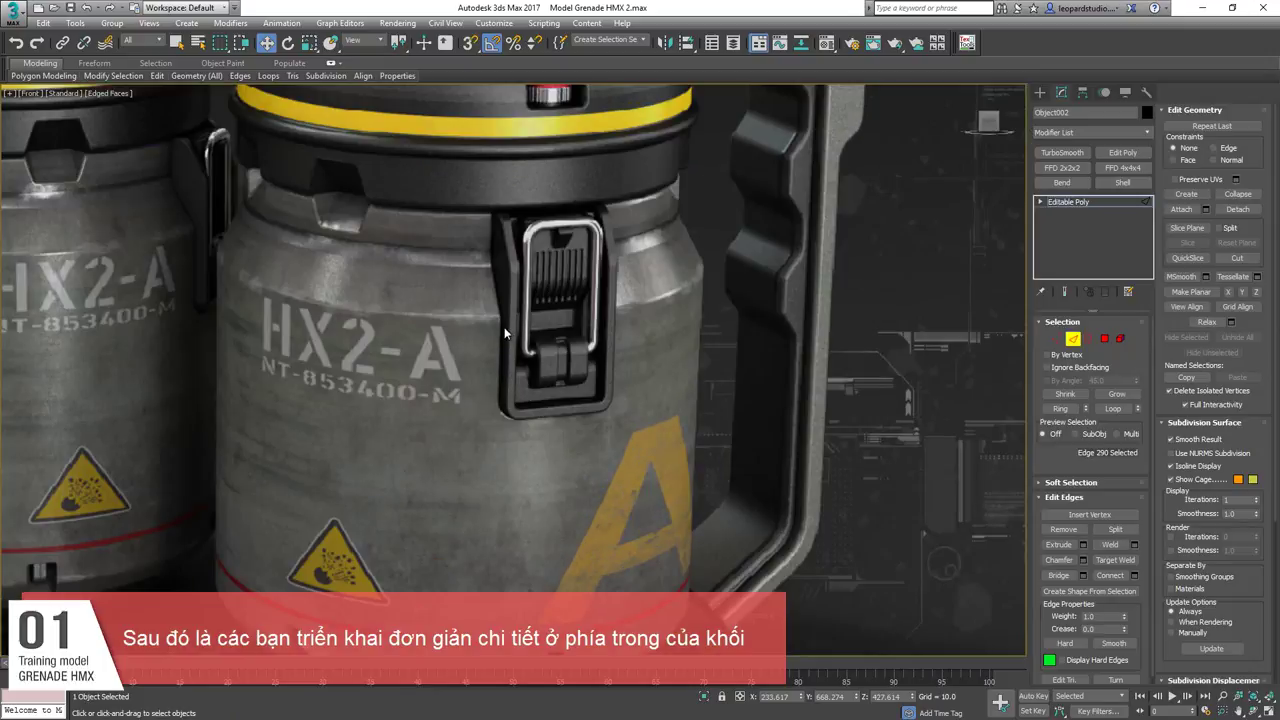
scroll(543, 343, down, 6)
middle_drag(735, 384, 509, 375)
scroll(658, 358, up, 7)
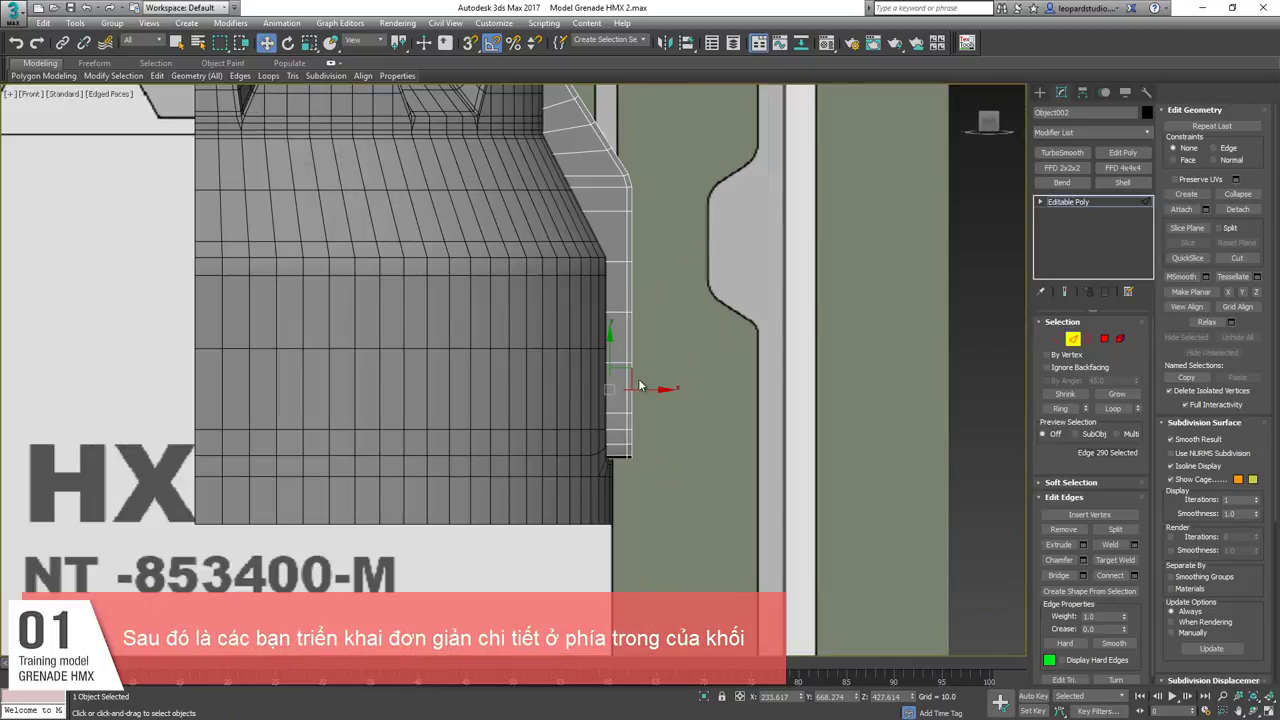
alt+middle_drag(640, 385, 605, 388)
drag(575, 378, 641, 367)
middle_drag(657, 357, 631, 469)
shift+drag(654, 432, 665, 155)
Extrude the back wall's top edge inward beneath the frame's top, snapping it to the frame's rear vertices.
key(f)
scroll(668, 238, down, 8)
middle_drag(460, 250, 806, 350)
scroll(626, 318, up, 10)
scroll(590, 312, down, 10)
scroll(815, 340, up, 5)
scroll(845, 341, up, 5)
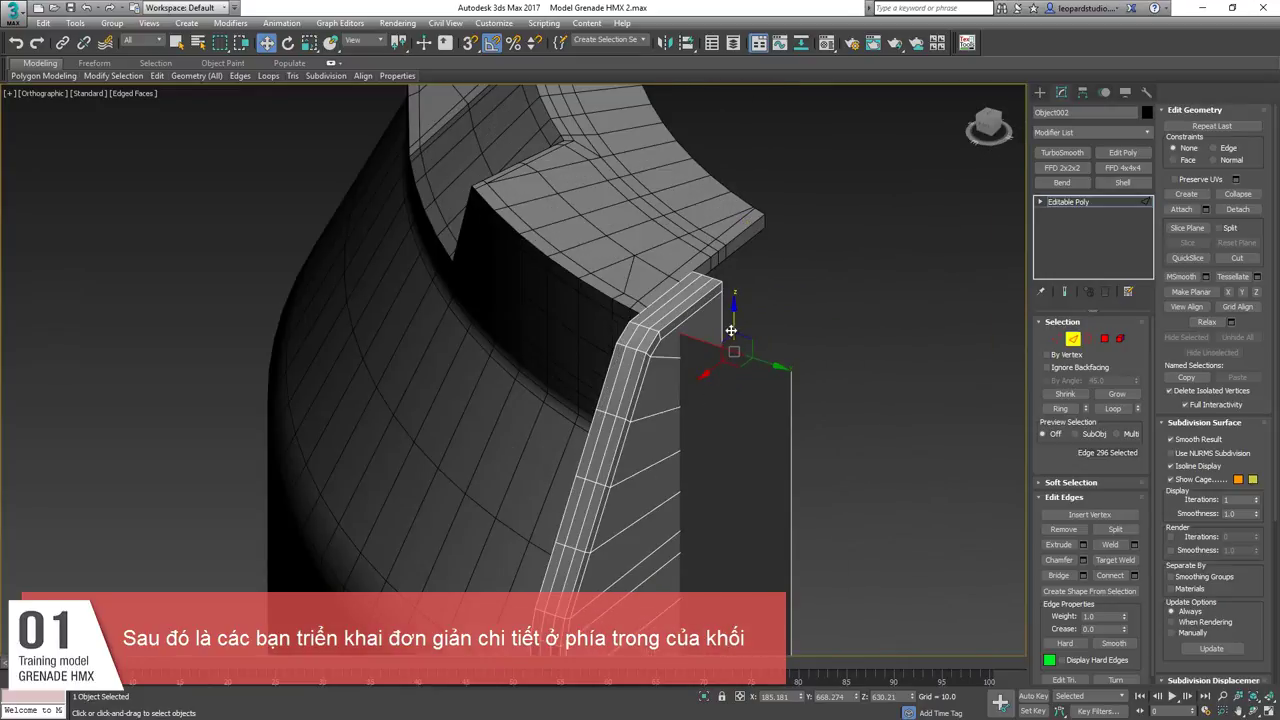
key(s)
key(s)
shift+drag(714, 358, 722, 290)
key(s)
alt+middle_drag(712, 308, 770, 300)
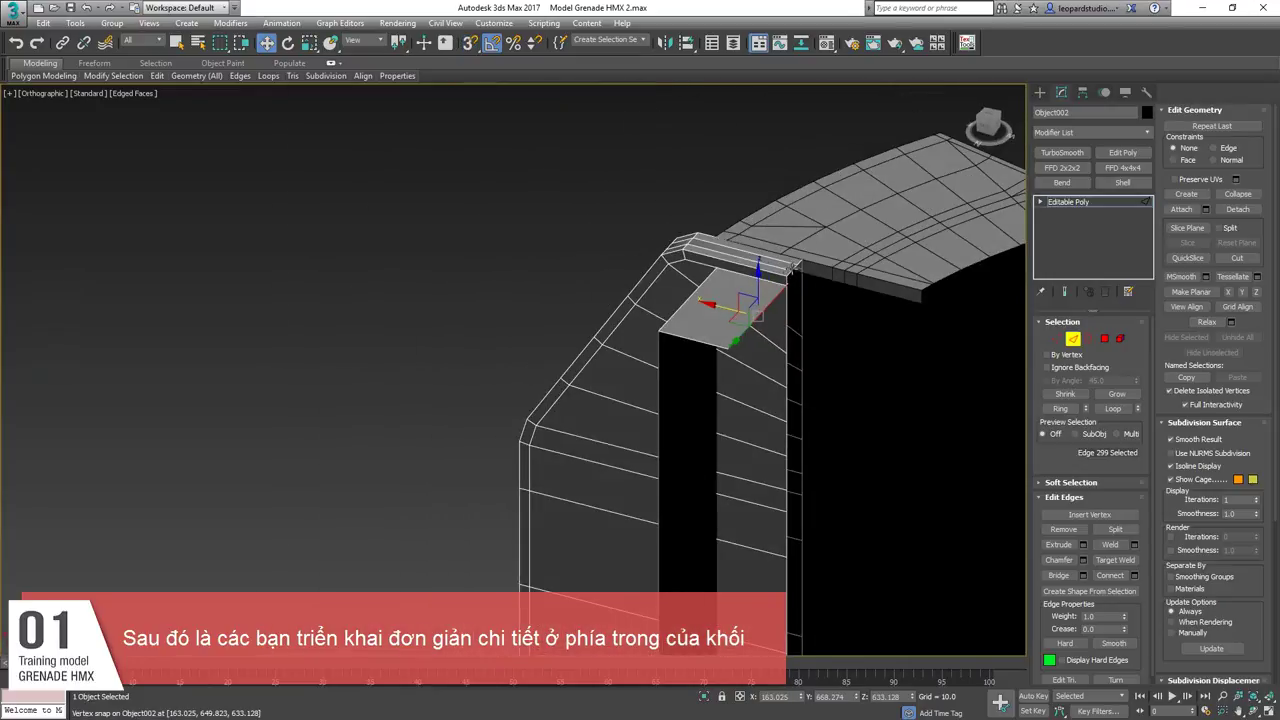
Select the open border loop along the frame's inner rear side and reposition it toward the body.
double_click(788, 323)
scroll(784, 324, down, 4)
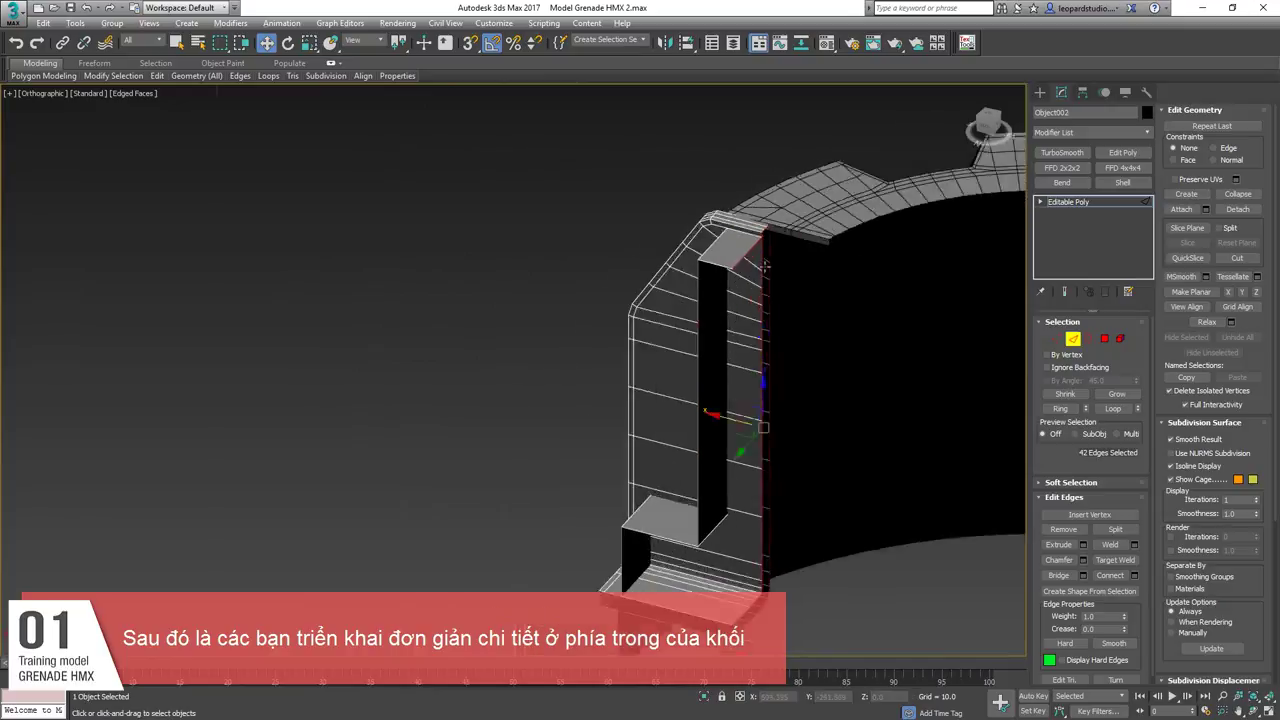
alt+middle_drag(776, 330, 737, 354)
drag(730, 352, 779, 357)
alt+middle_drag(750, 369, 823, 411)
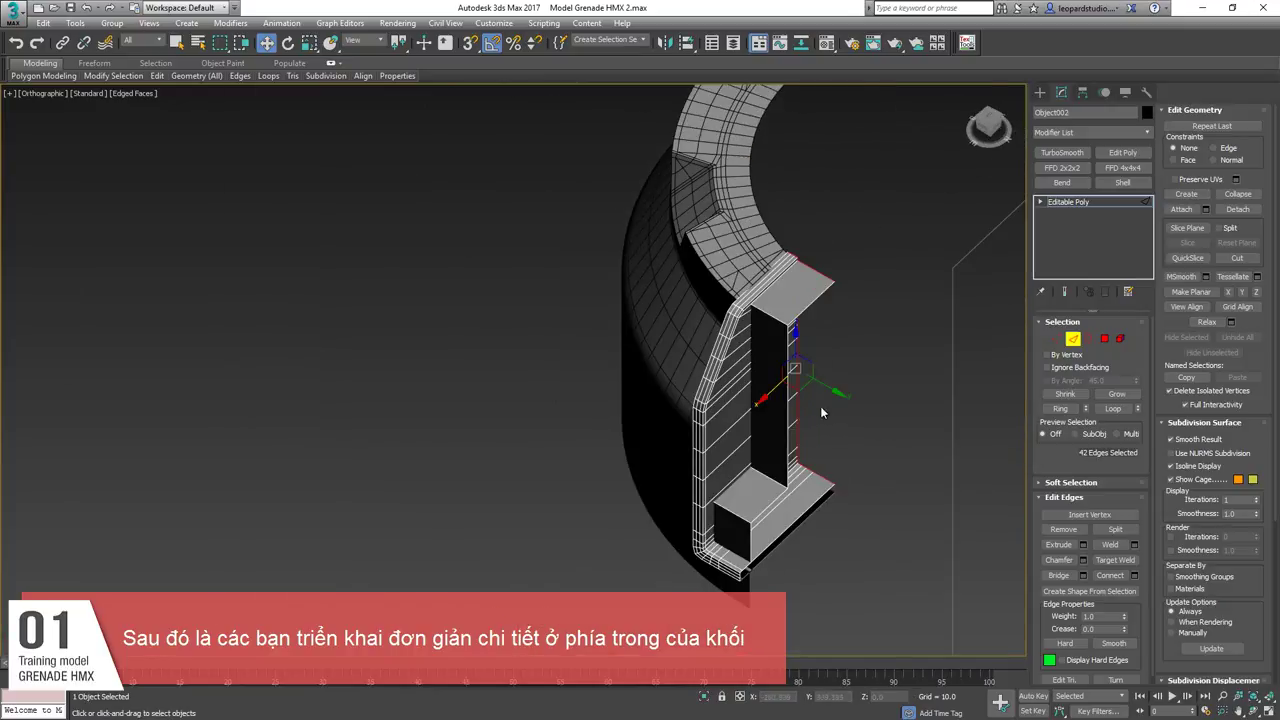
Chamfer the front edge of the lower ledge with 4 segments and an amount of about 11.6.
scroll(760, 406, up, 3)
middle_drag(748, 500, 762, 381)
click(742, 413)
scroll(762, 381, up, 1)
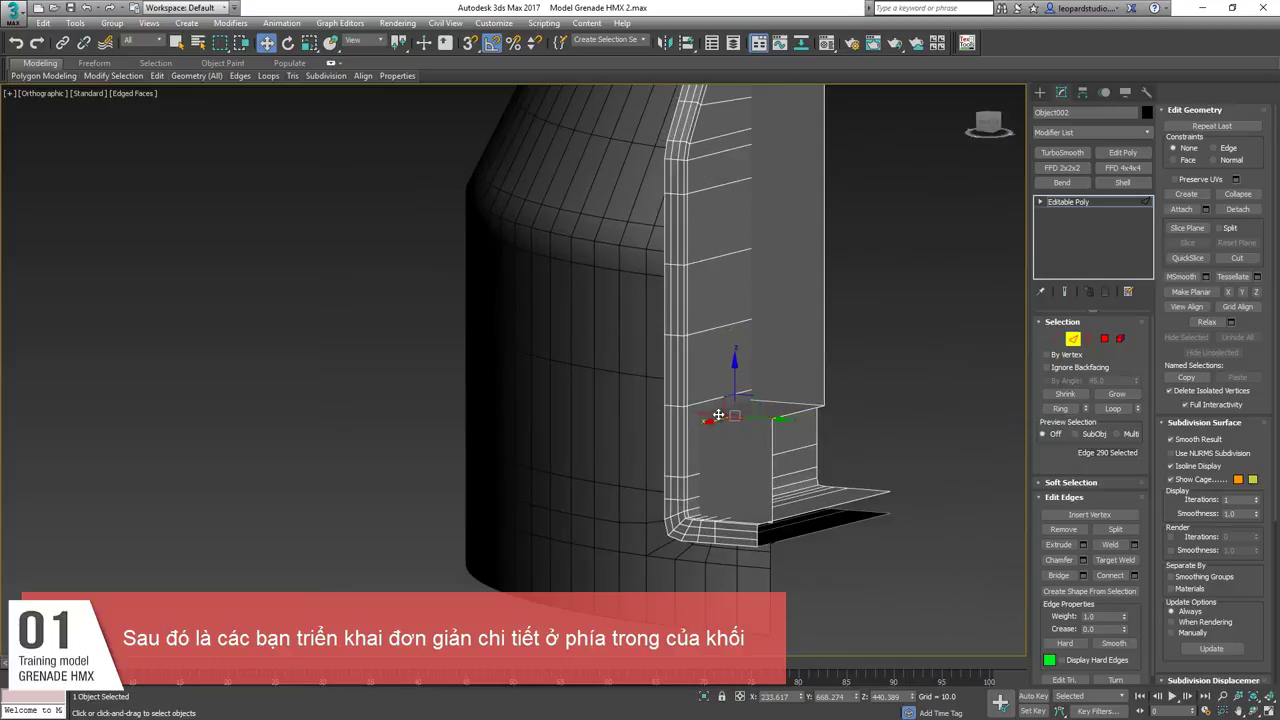
key(ctrl+shift+c)
click(525, 414)
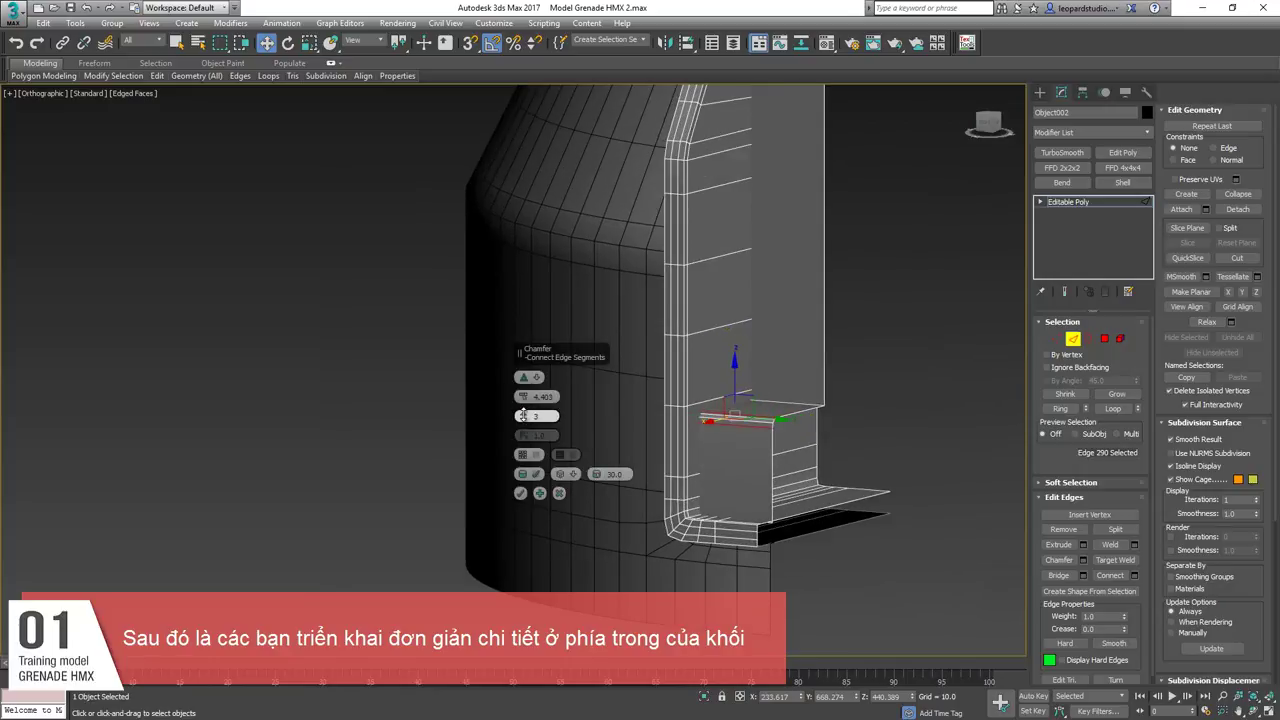
click(523, 414)
drag(524, 396, 527, 375)
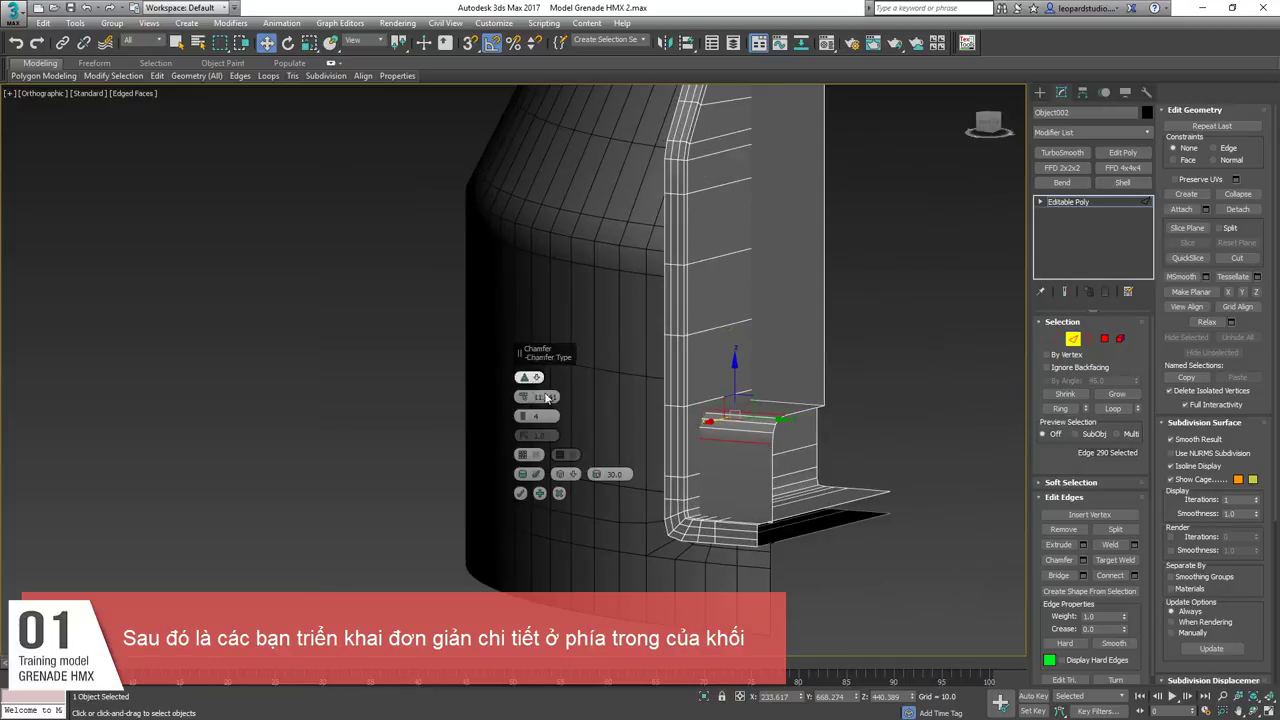
click(520, 492)
Chamfer the back wall's top and bottom edges together with 4 segments.
middle_drag(786, 112, 748, 252)
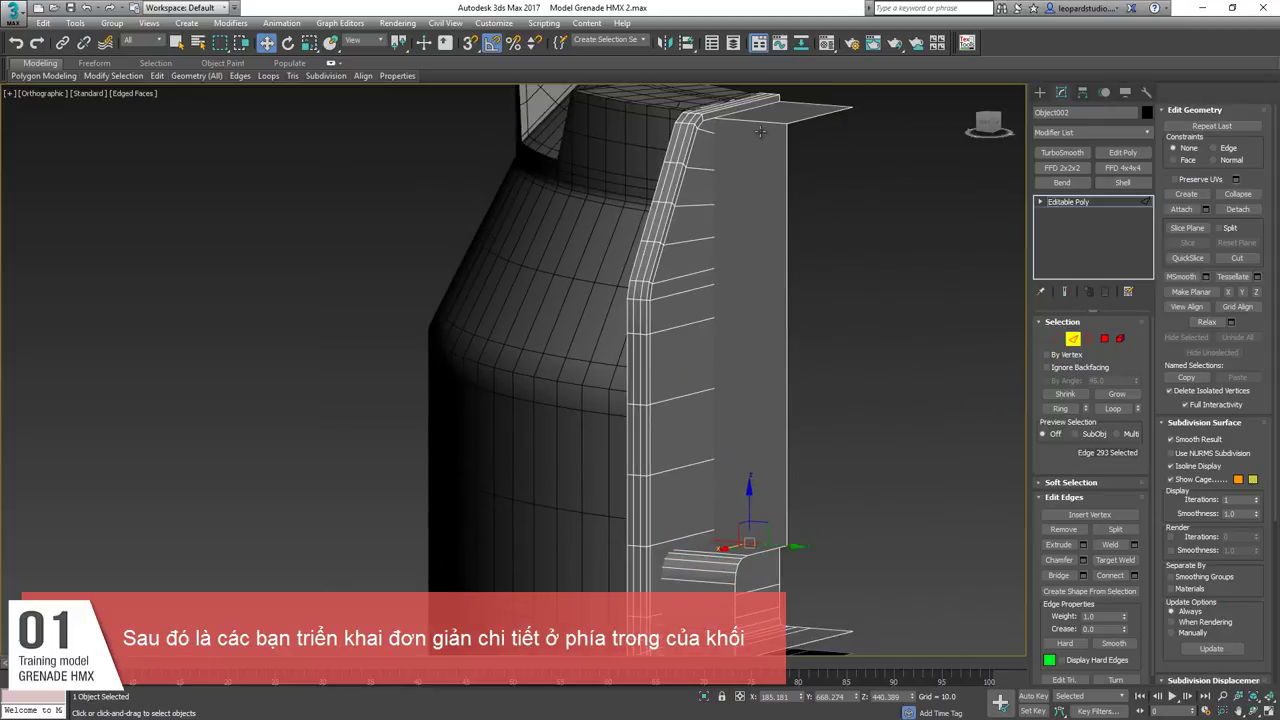
ctrl+click(758, 122)
key(ctrl+shift+c)
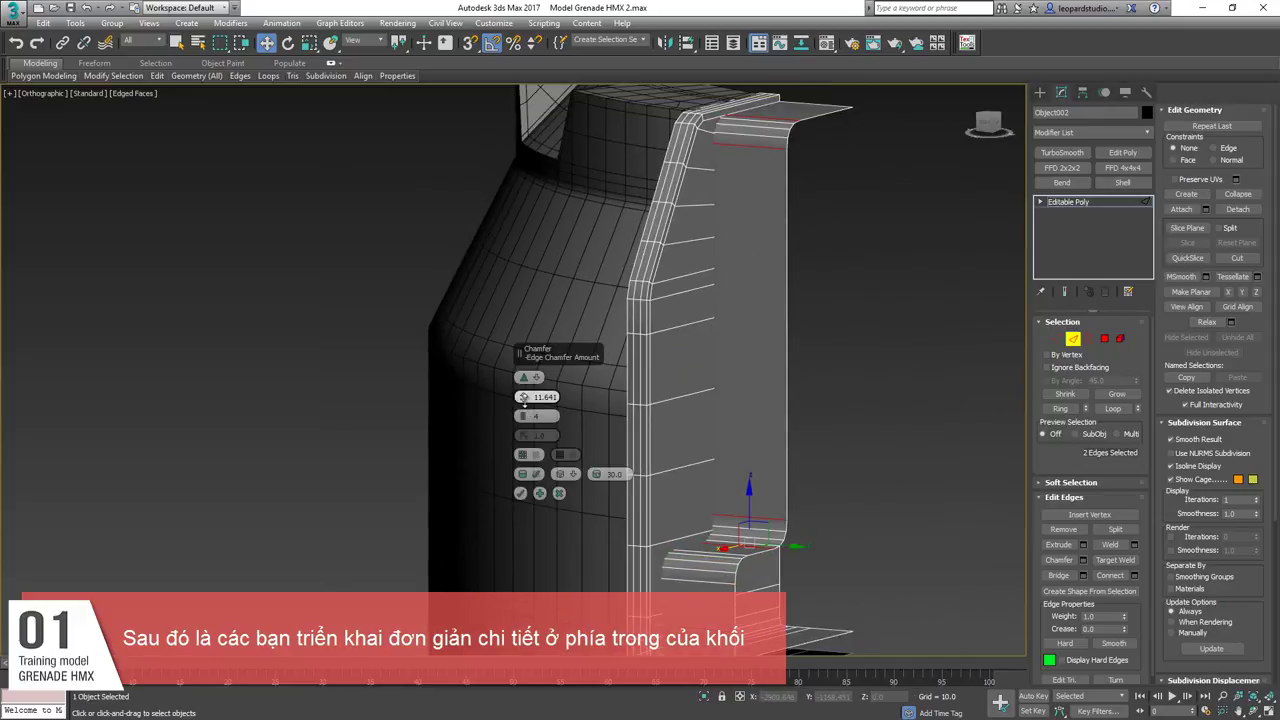
drag(524, 399, 524, 416)
click(520, 493)
Deselect the object and inspect the bracket's inner detail in shading without edges.
scroll(730, 442, down, 5)
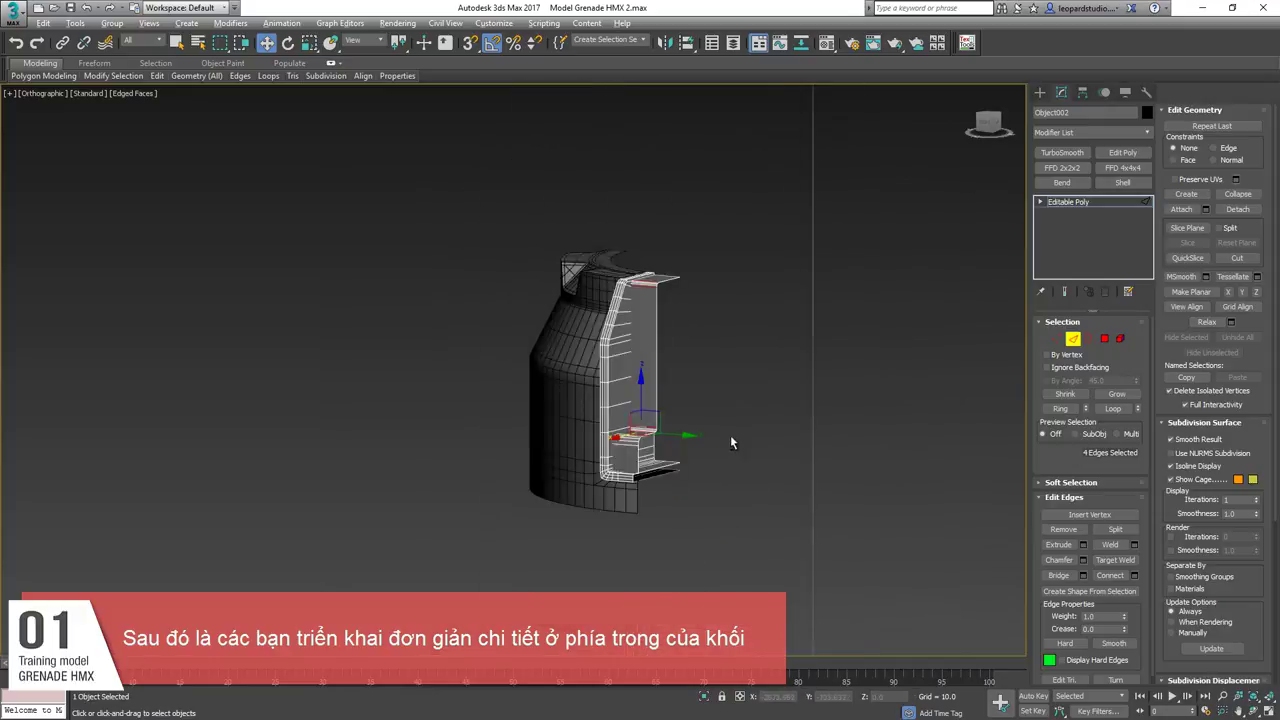
alt+middle_drag(730, 437, 738, 464)
key(2)
click(738, 464)
key(F4)
scroll(658, 454, up, 4)
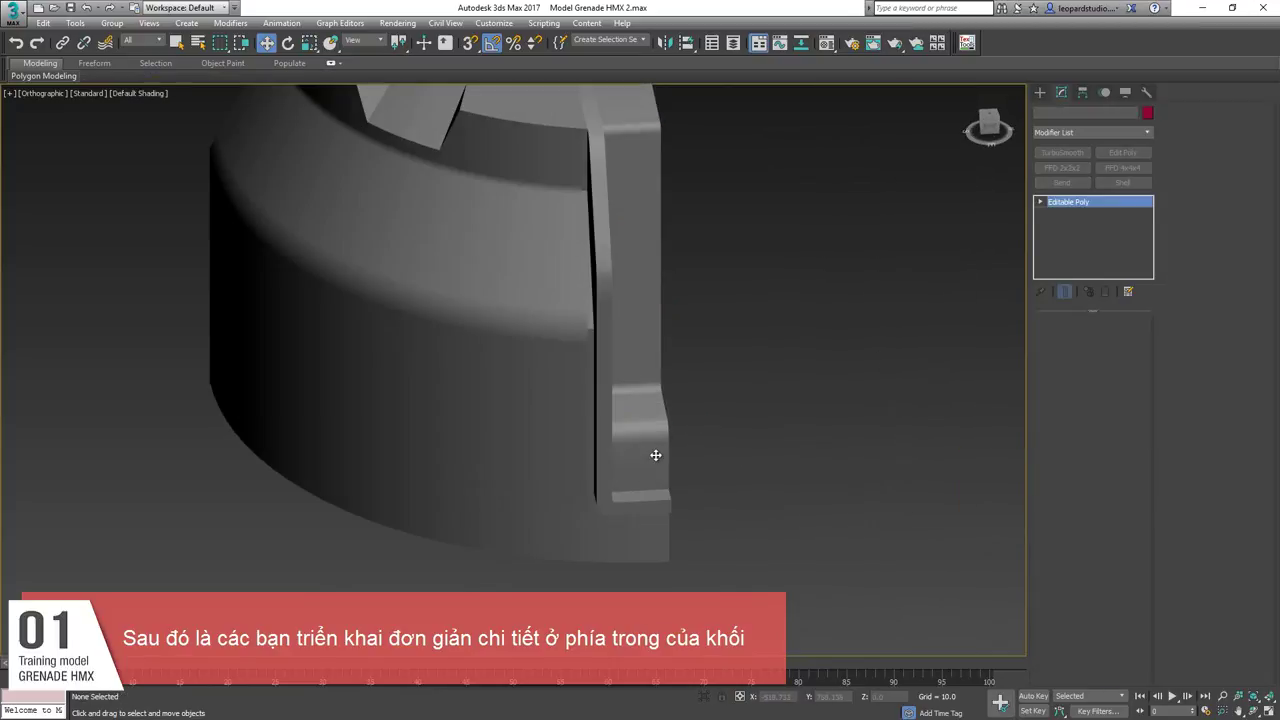
Add a TurboSmooth modifier with 2 iterations to the latch bracket and check the smoothed shape from several angles.
click(656, 455)
click(1066, 154)
alt+middle_drag(580, 440, 911, 417)
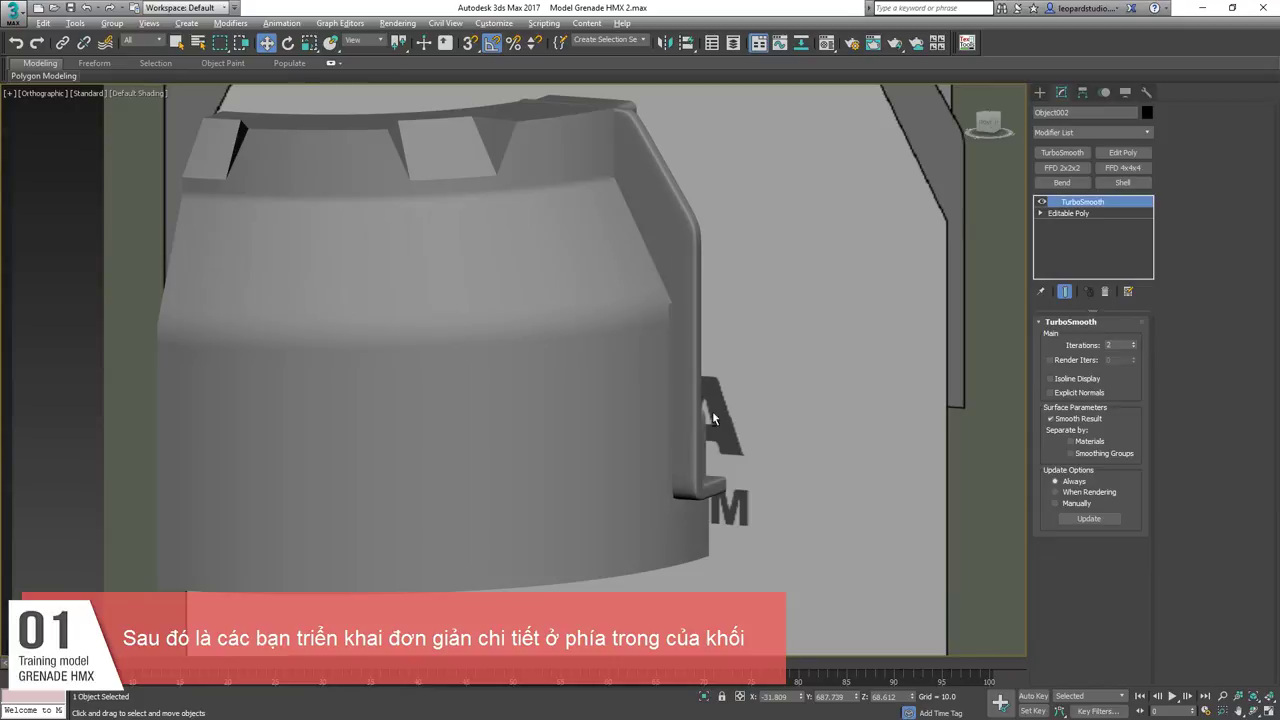
alt+middle_drag(713, 413, 657, 418)
scroll(657, 418, down, 5)
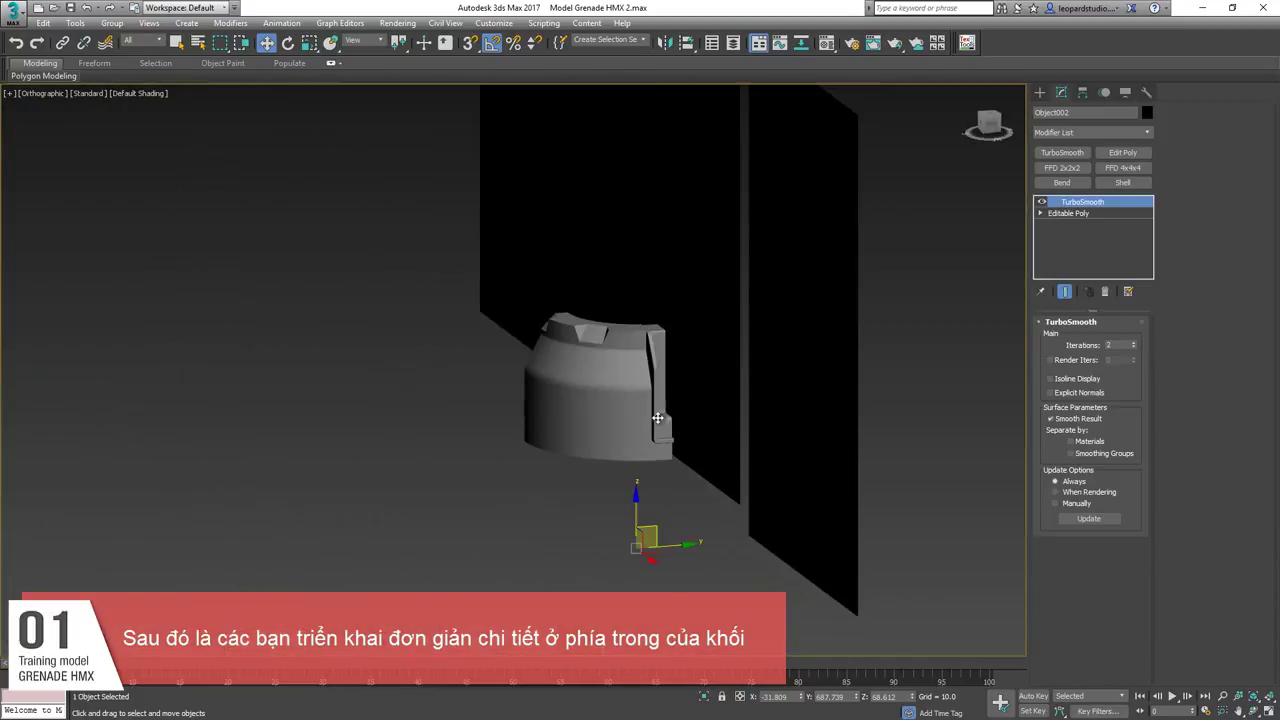
Examine the latch on the reference image in the Front view, focusing on the wire loop, hinge and U-shaped base plate.
key(f)
scroll(410, 432, up, 5)
scroll(542, 386, up, 5)
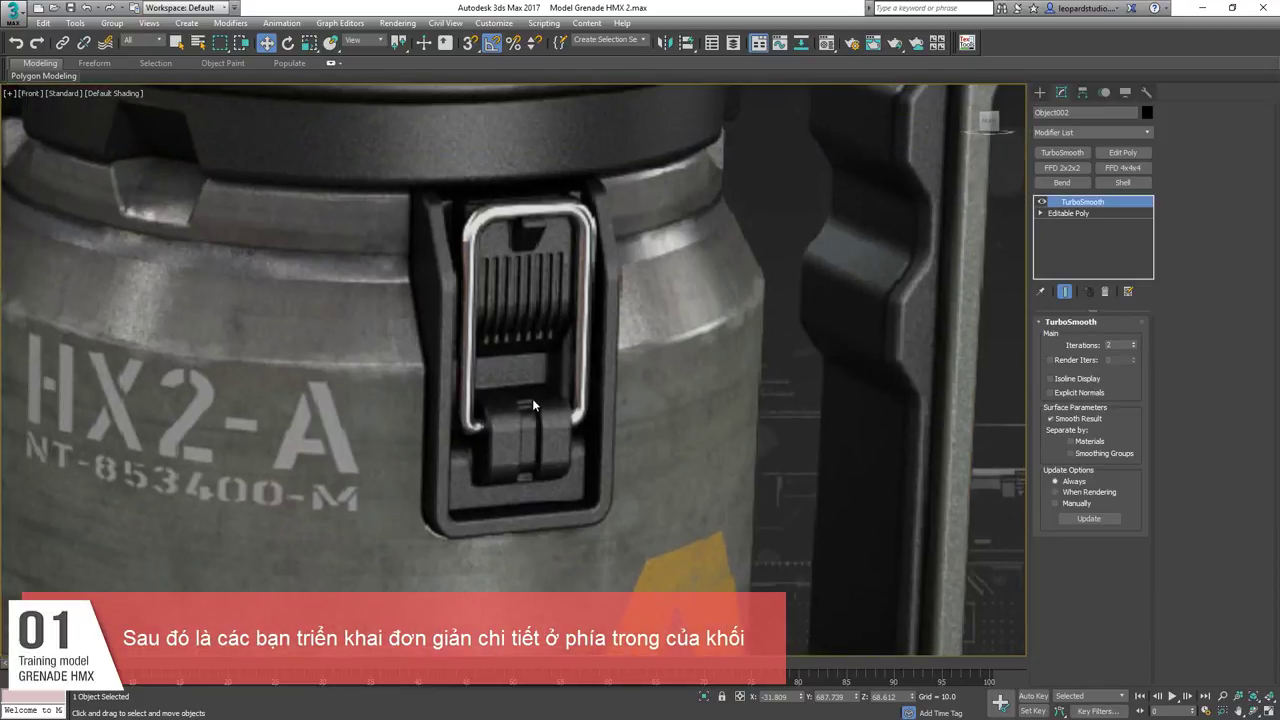
middle_drag(532, 398, 442, 490)
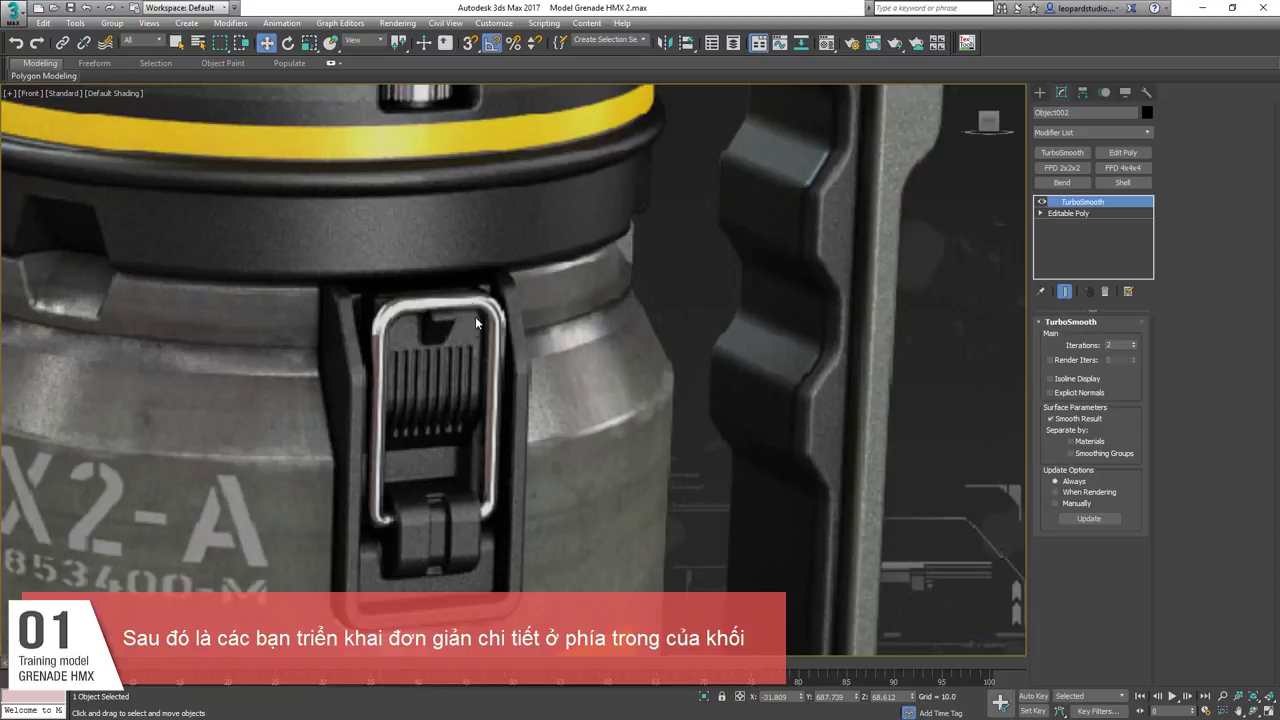
scroll(428, 412, up, 2)
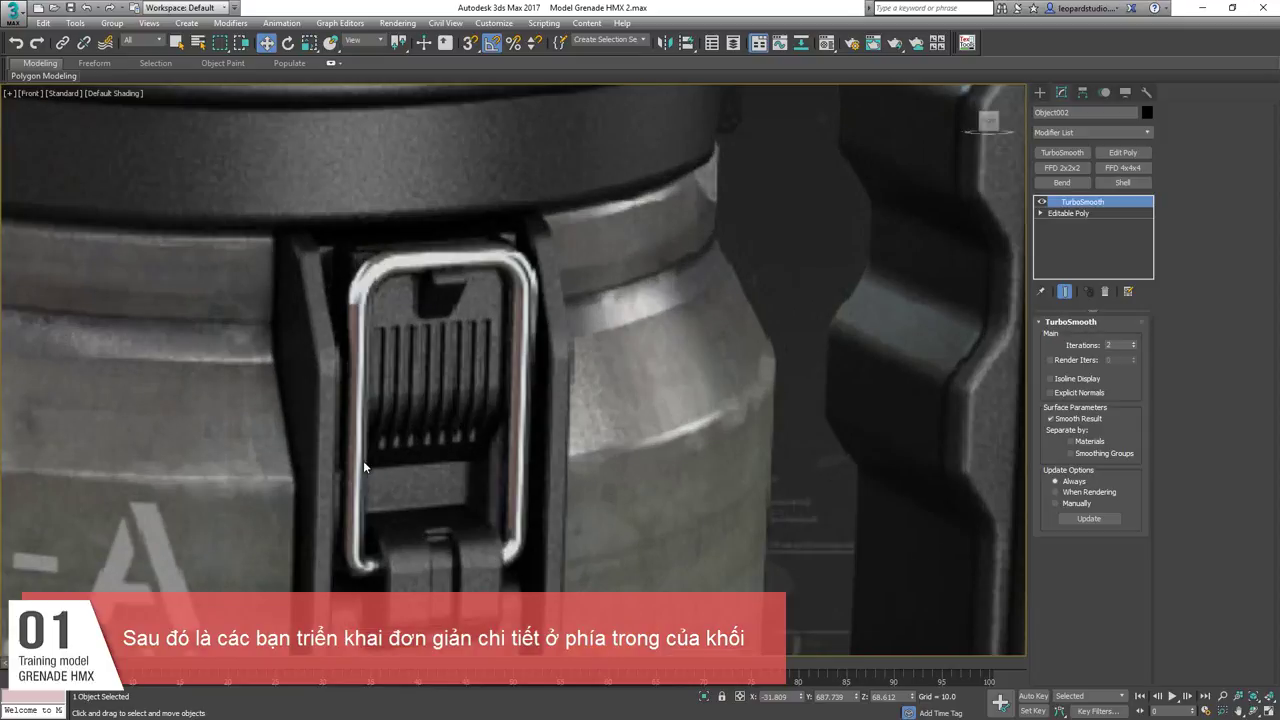
scroll(517, 443, down, 6)
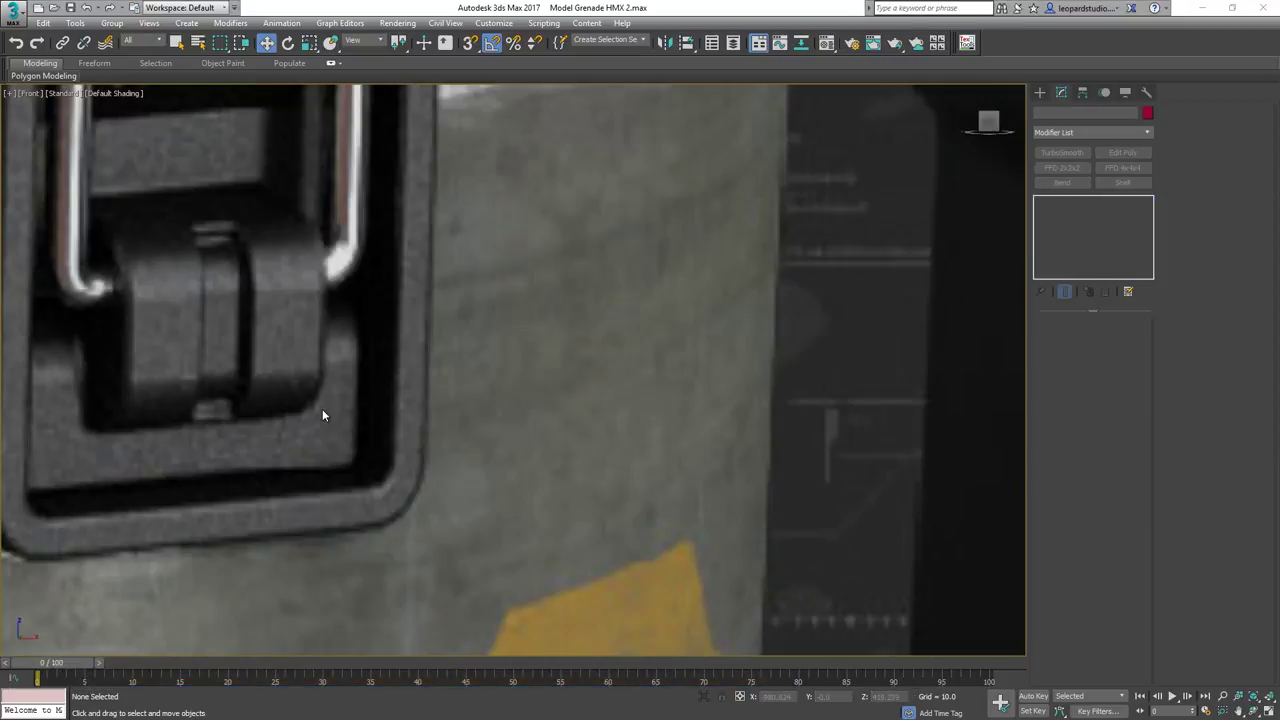
scroll(276, 374, down, 2)
scroll(330, 388, down, 4)
scroll(405, 365, up, 2)
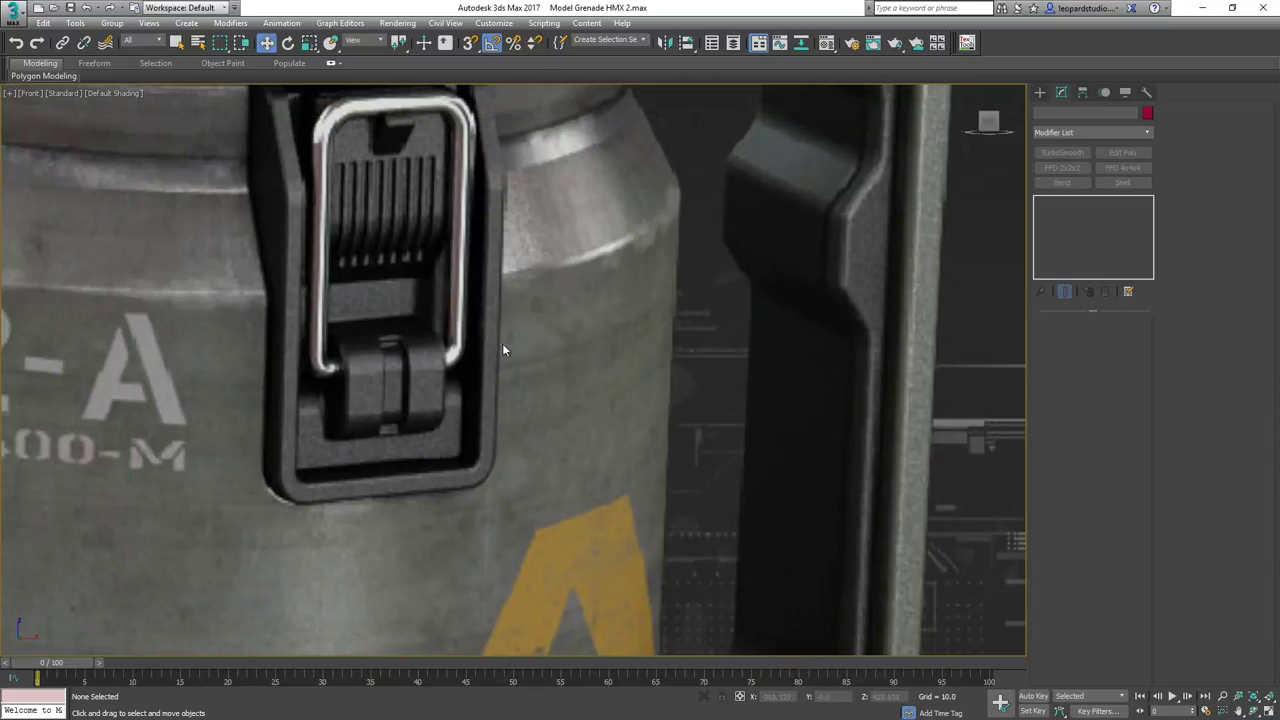
middle_drag(487, 433, 612, 465)
scroll(612, 465, up, 1)
scroll(604, 399, down, 1)
middle_drag(604, 399, 513, 369)
scroll(513, 369, up, 1)
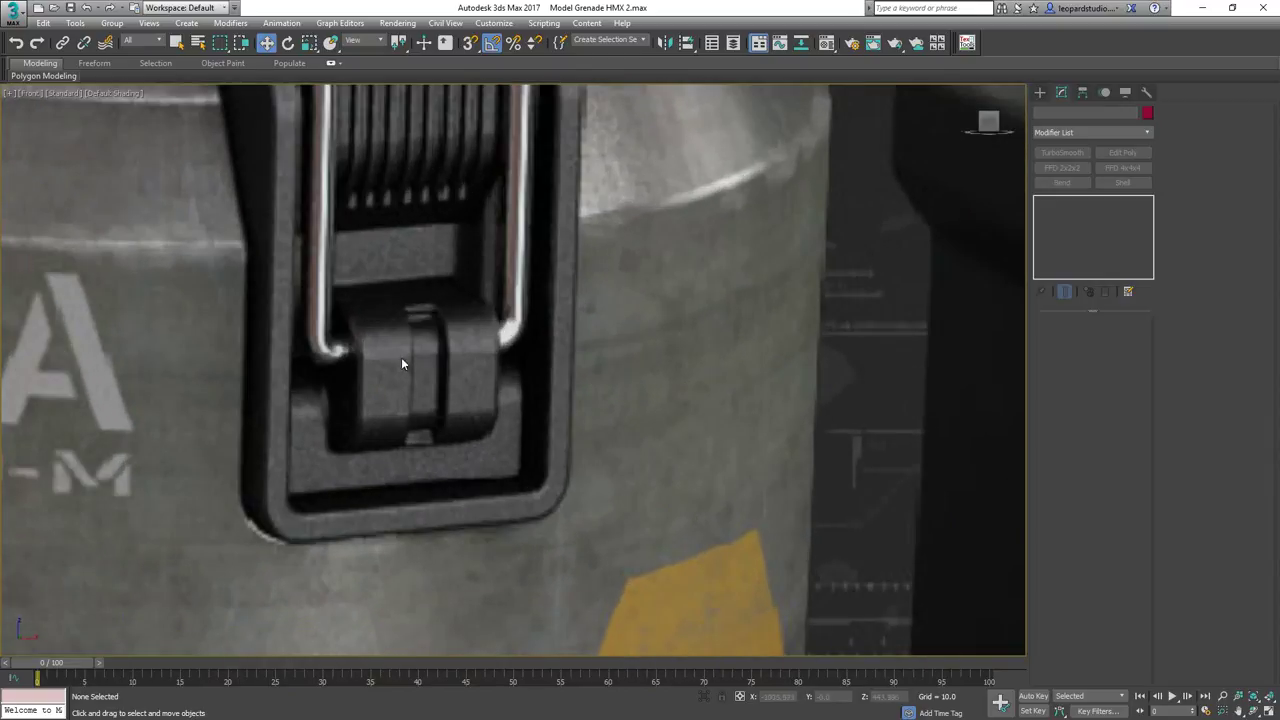
scroll(436, 320, up, 2)
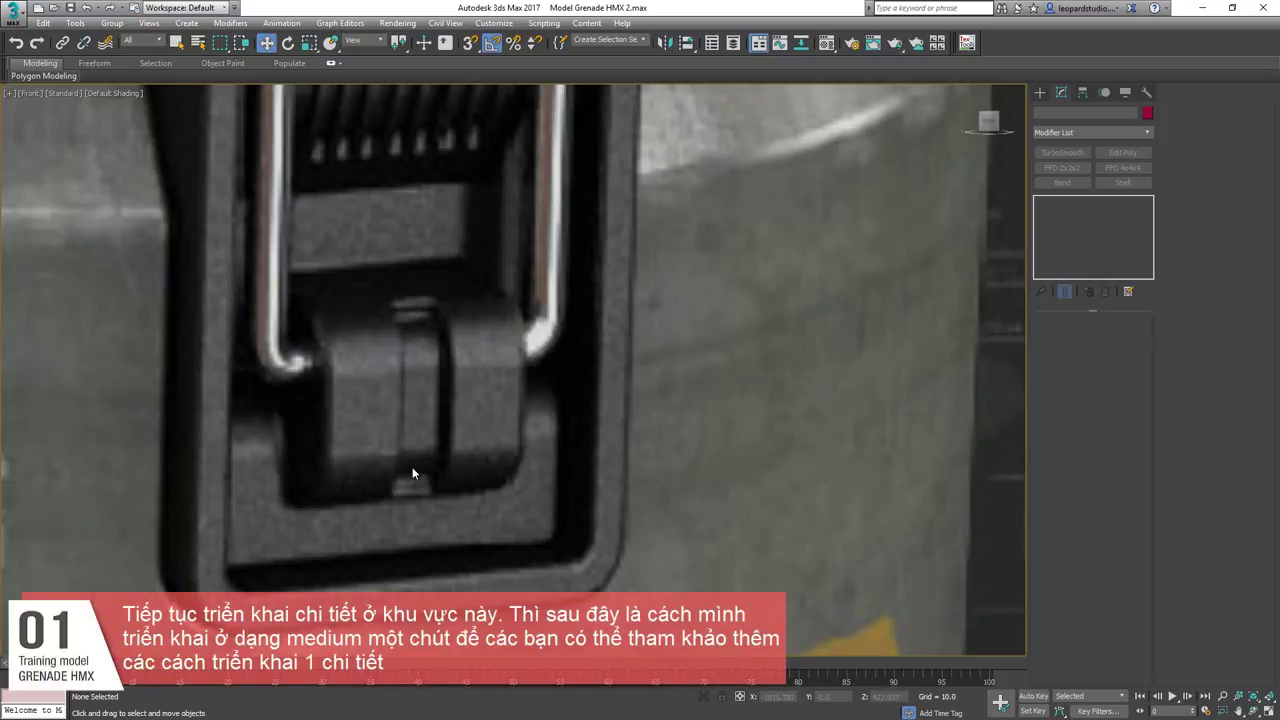
scroll(357, 444, down, 1)
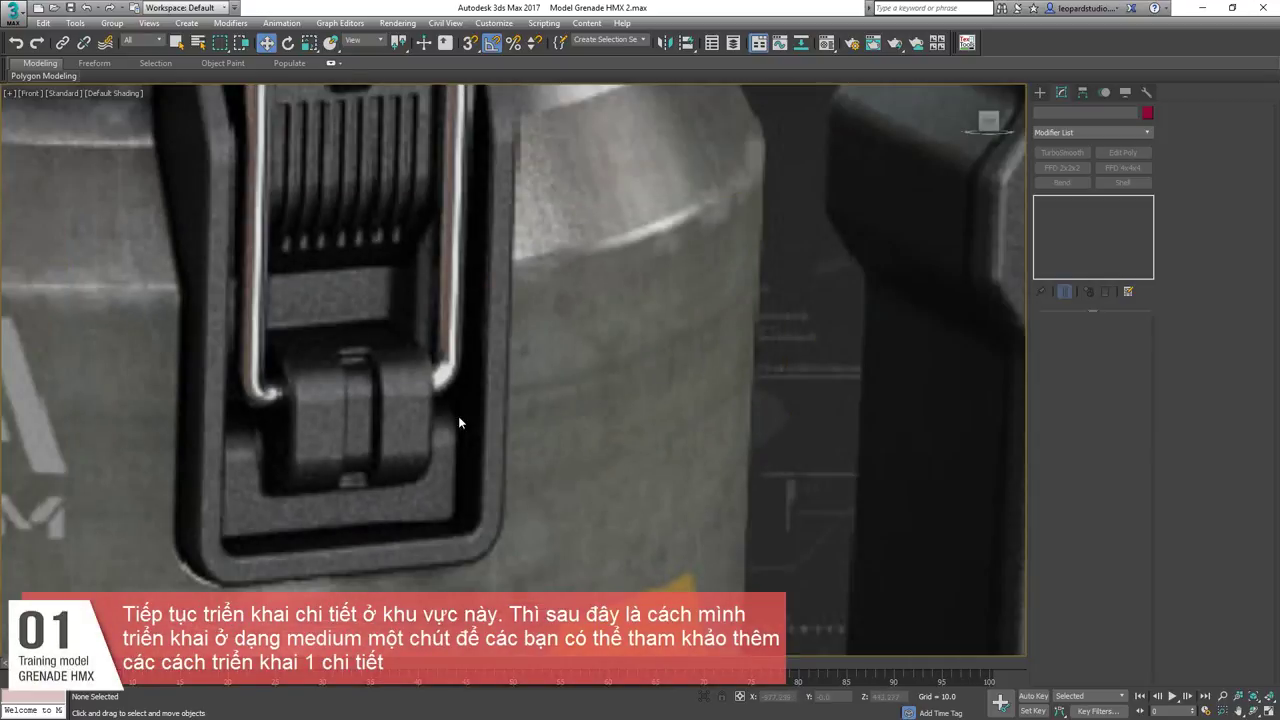
scroll(374, 441, down, 5)
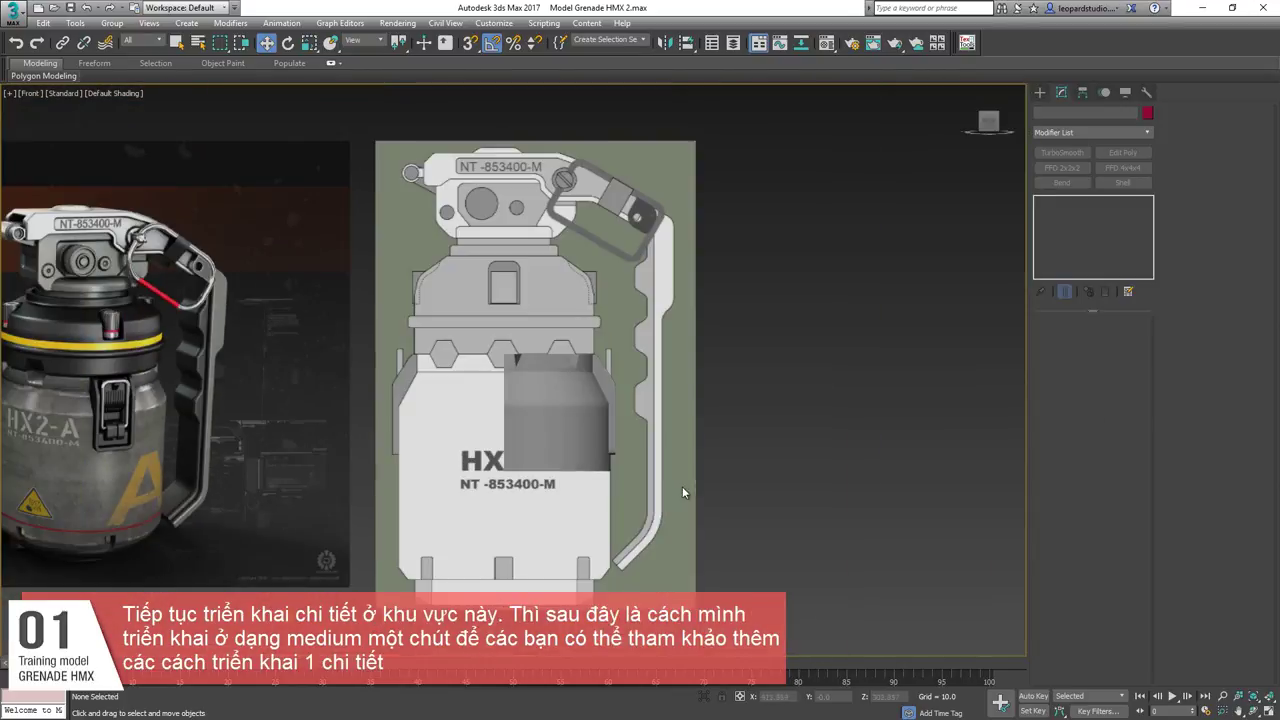
Create a cylinder beside the model in the Top view, about 257 in radius and 151 in height.
click(1040, 94)
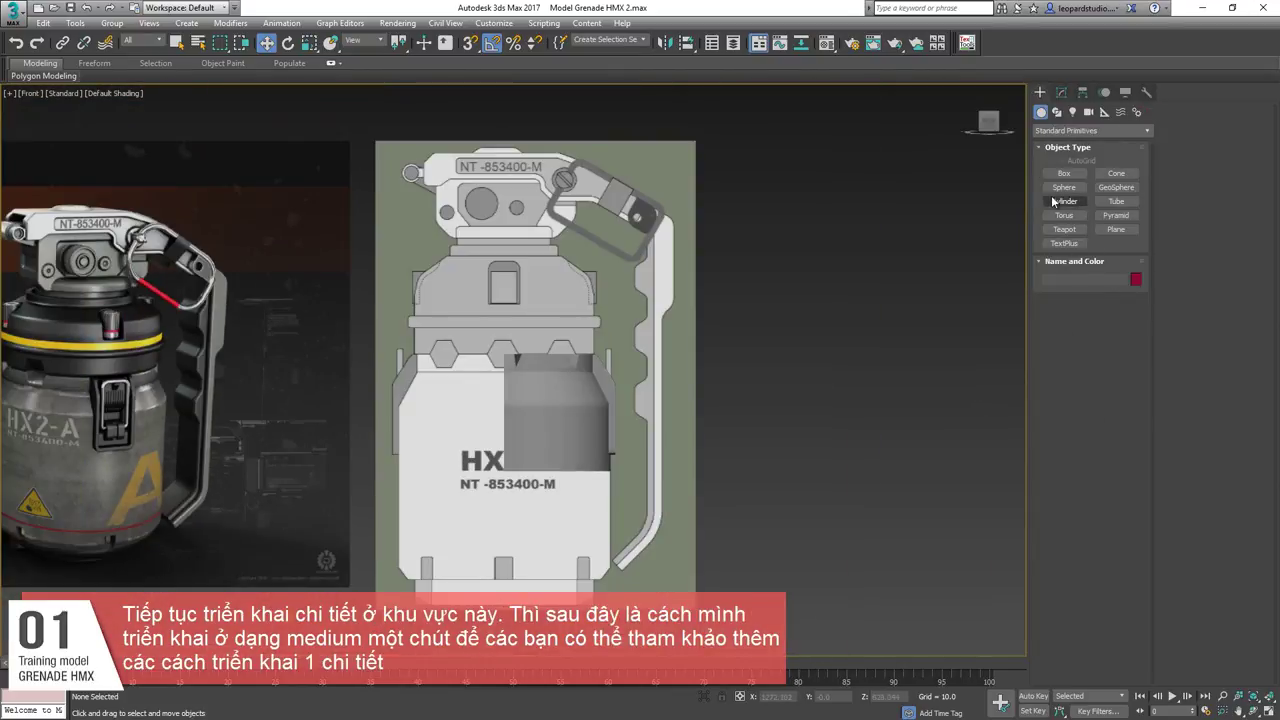
click(1064, 201)
key(t)
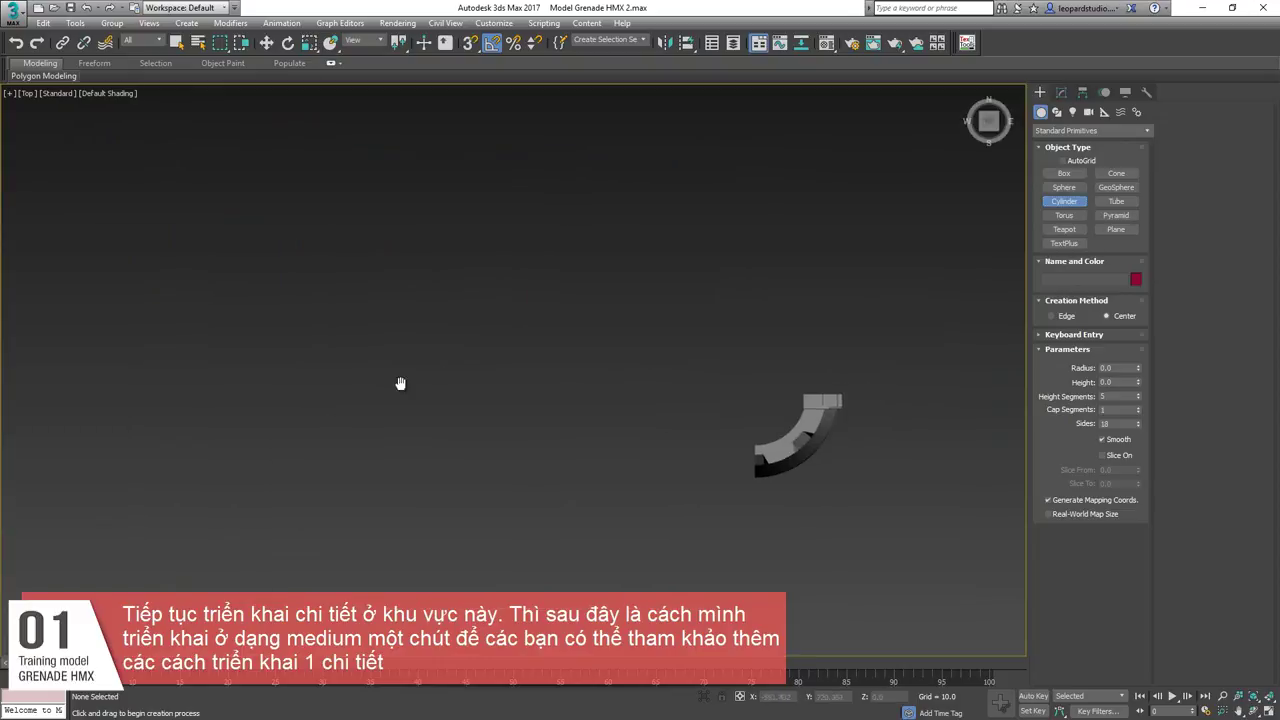
drag(520, 373, 537, 391)
click(530, 375)
key(w)
Set the cylinder to 16 sides and 1 height segment.
scroll(525, 362, up, 5)
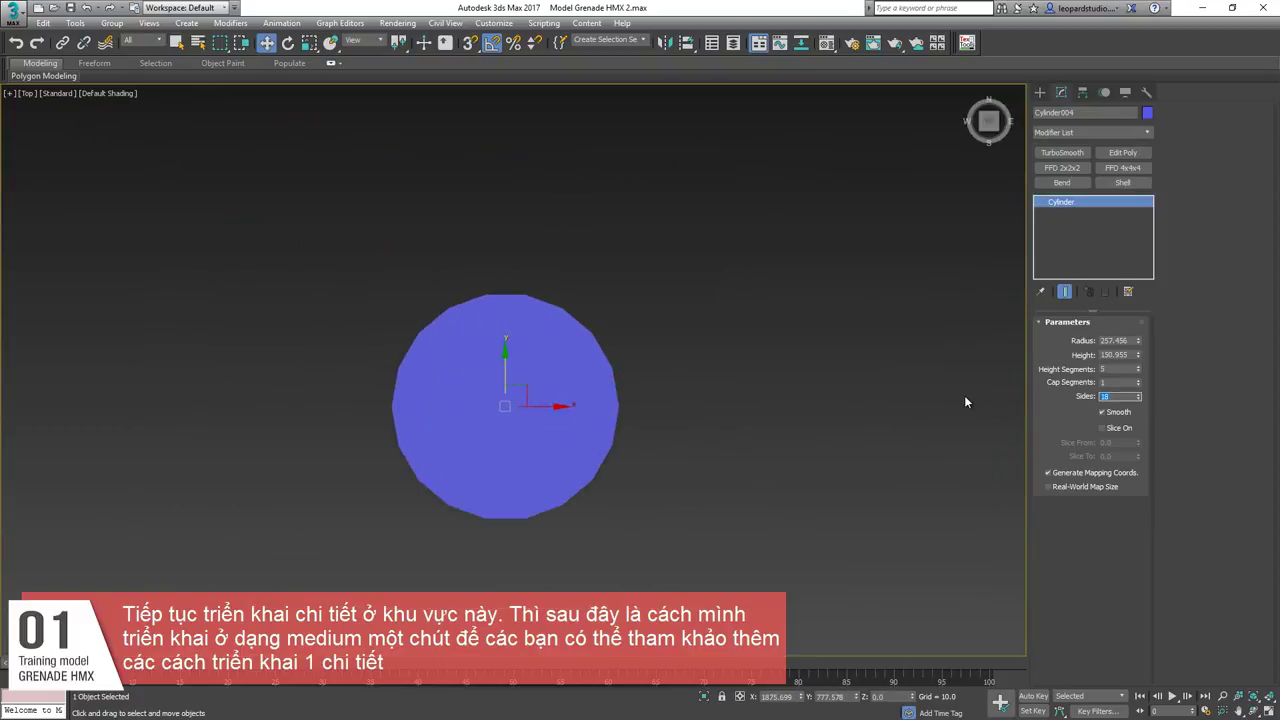
middle_drag(483, 360, 471, 372)
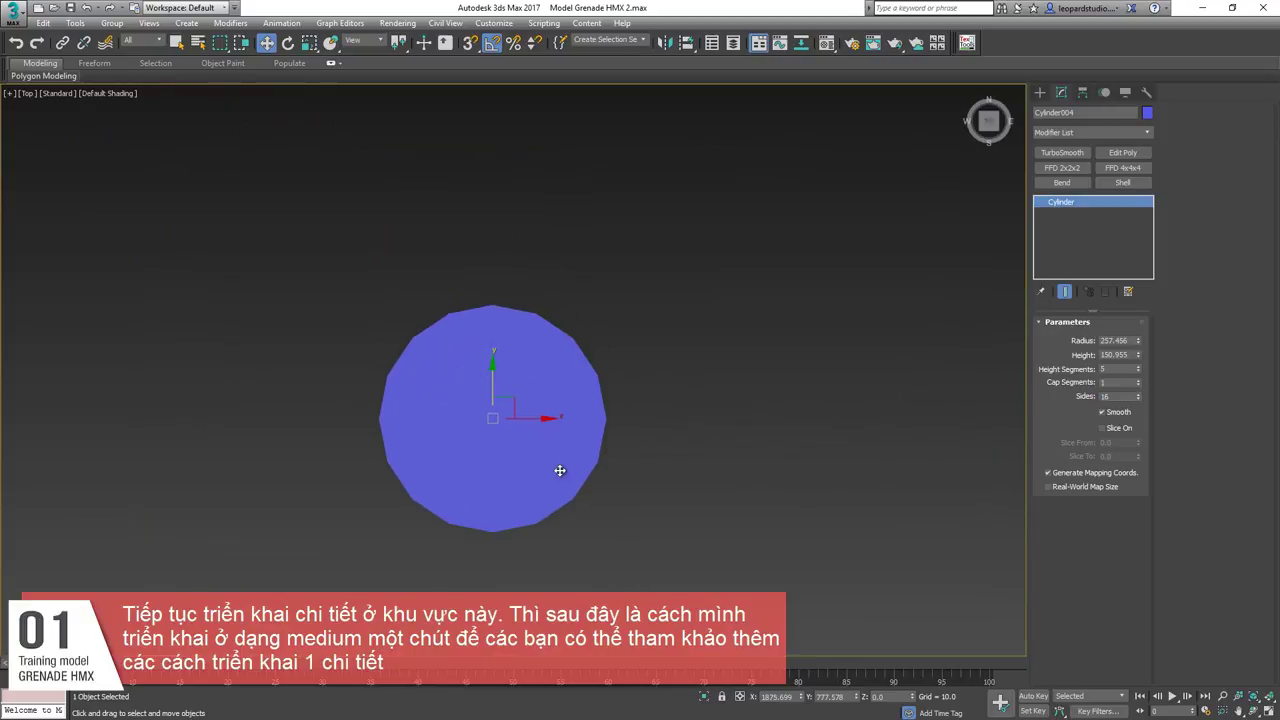
key(f)
key(z)
middle_drag(551, 423, 536, 423)
scroll(534, 423, down, 3)
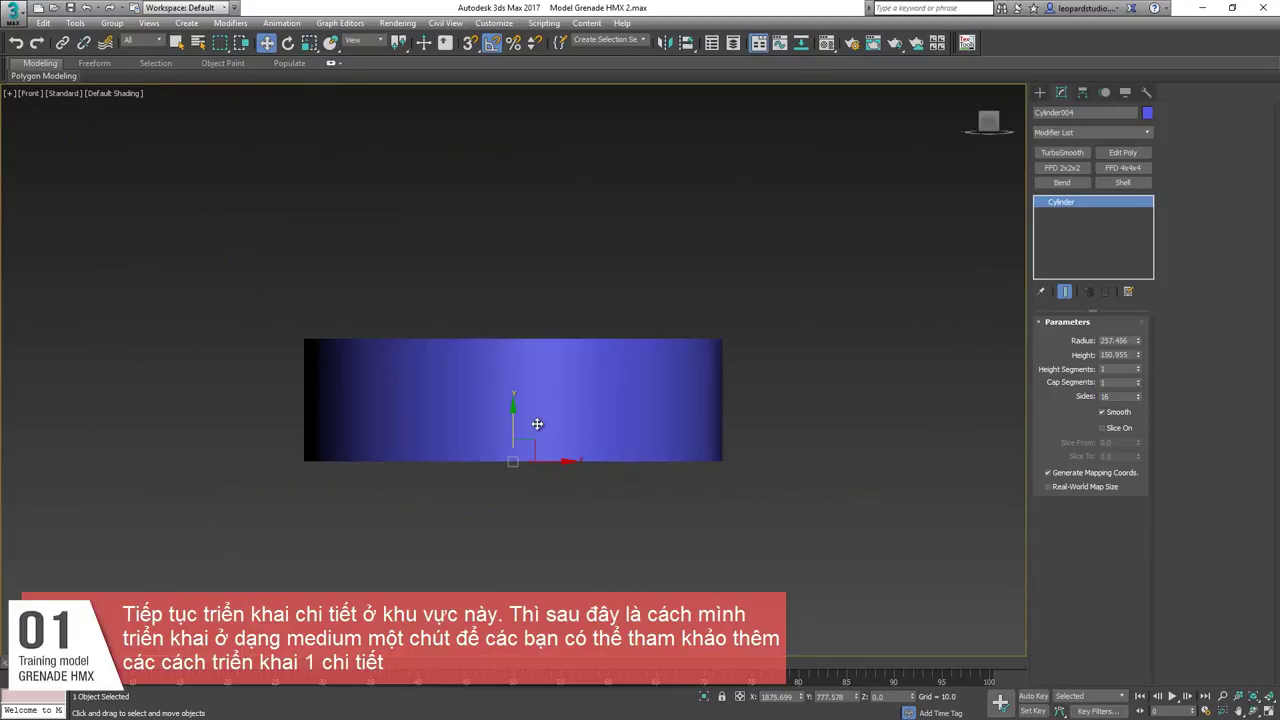
Convert the cylinder to an Editable Poly with edged faces displayed and keep only its top cap.
key(F4)
key(shift+e)
key(1)
key(t)
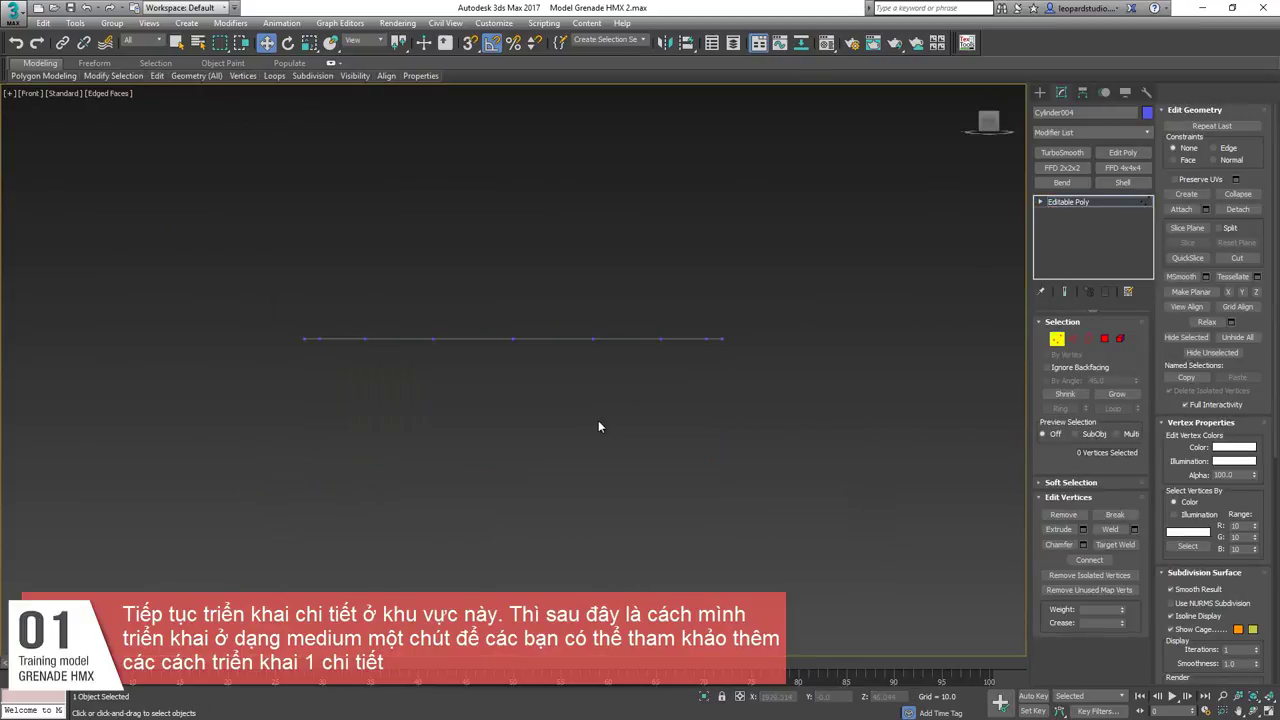
key(4)
Extrude the cap's open border outward by scaling it to form a ring of faces around the disc.
click(608, 378)
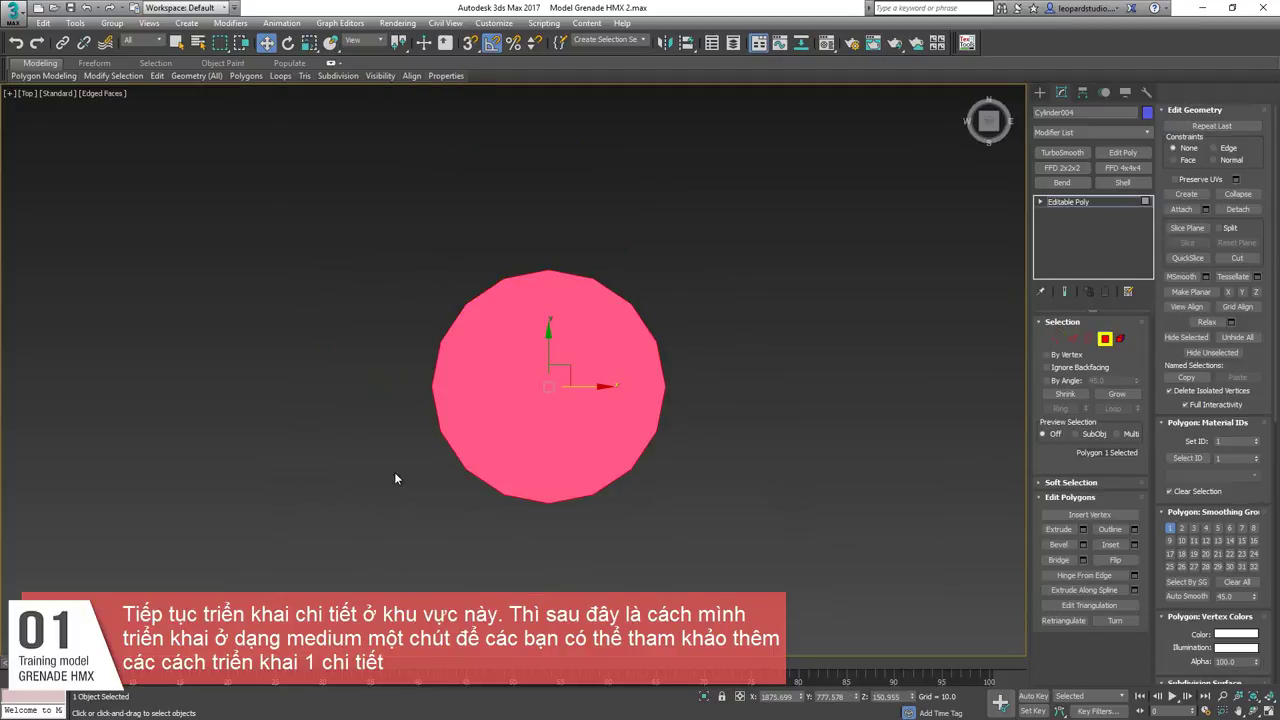
key(3)
drag(837, 306, 212, 527)
key(r)
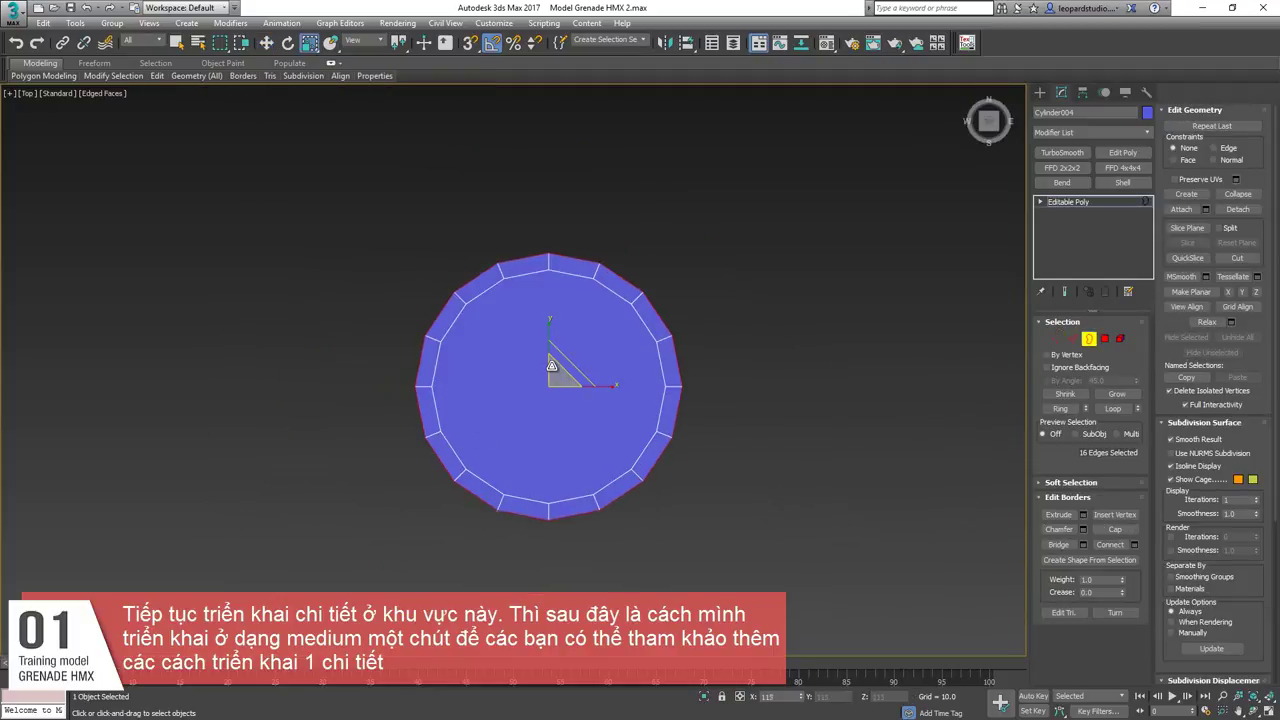
drag(551, 366, 551, 362)
Delete the lower half of the ring's vertices to leave a semicircular arch.
key(1)
drag(860, 415, 860, 415)
key(Delete)
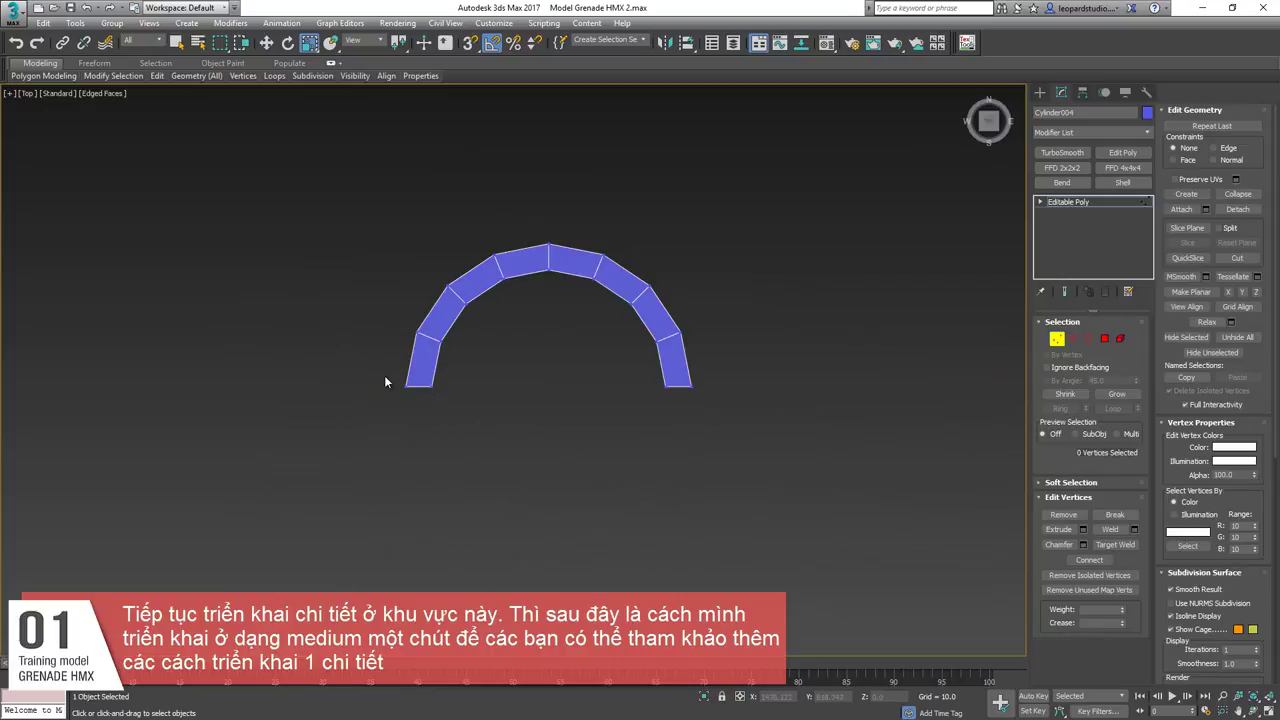
Extrude the arch's two open end edges straight downward to form the legs.
key(2)
click(422, 388)
key(w)
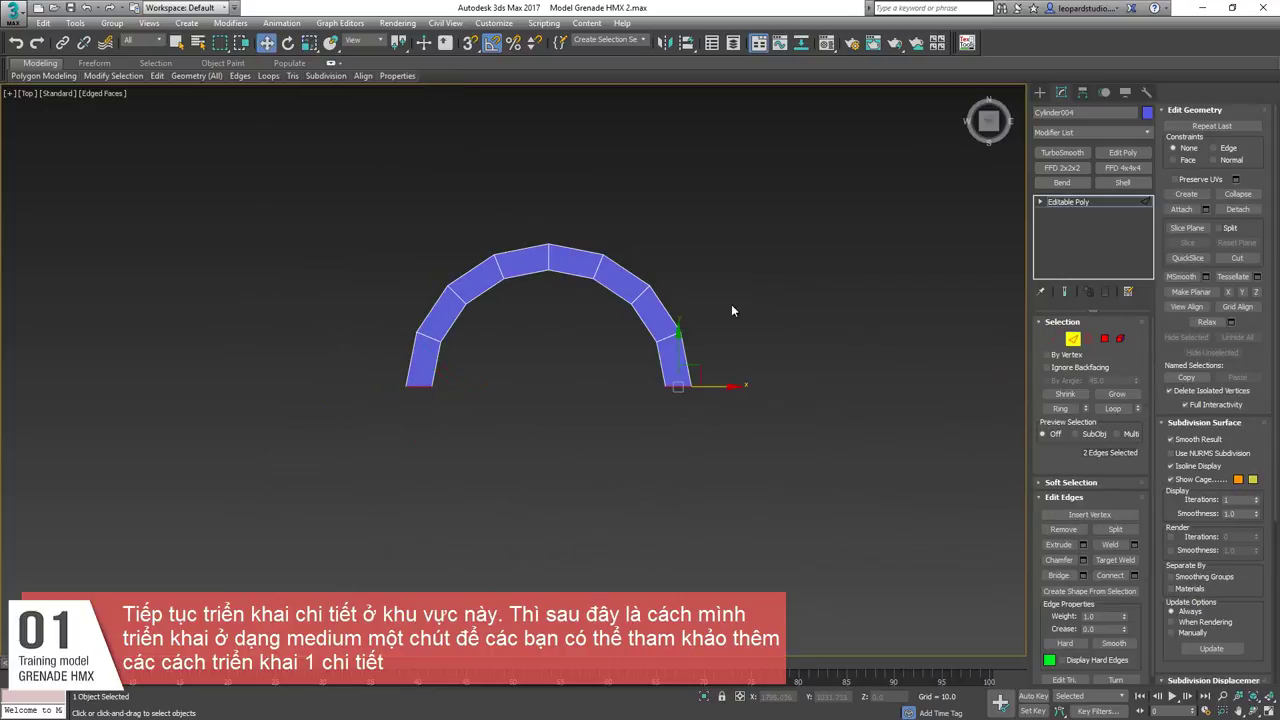
shift+drag(681, 370, 681, 487)
Extrude the arch's outer edge loop outward by scaling it to add a second, wider band.
double_click(405, 425)
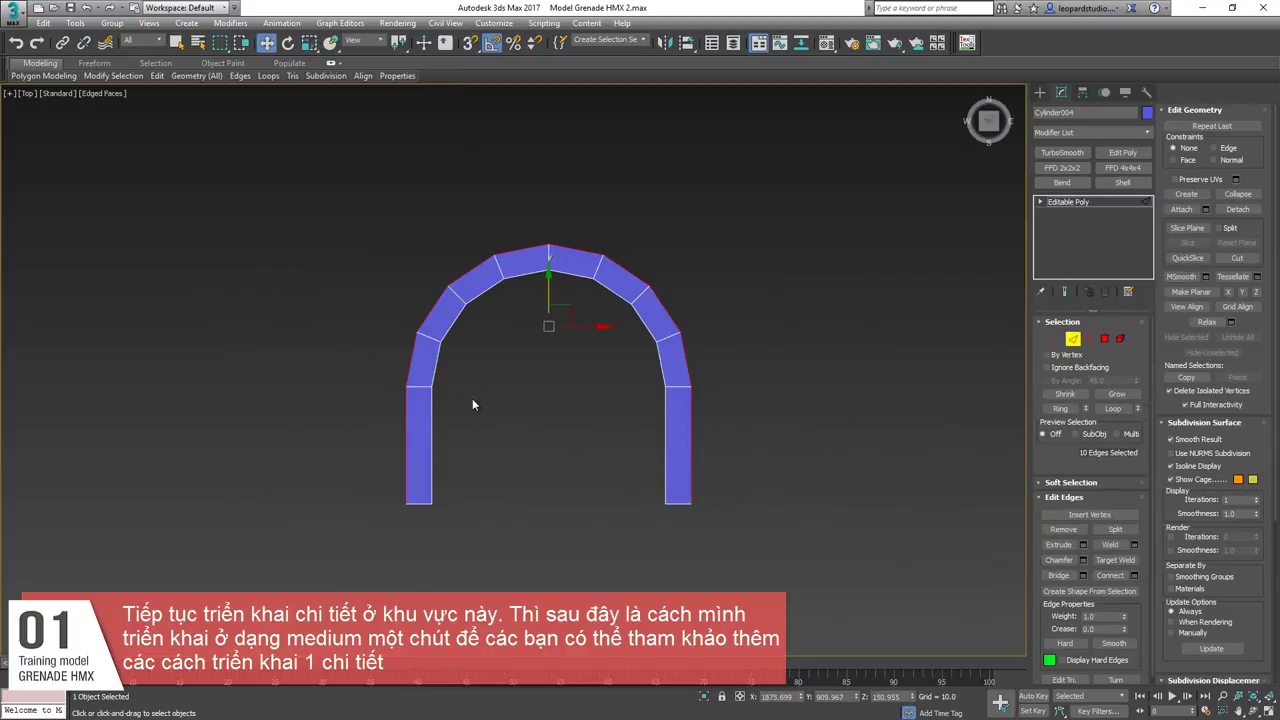
key(r)
shift+drag(554, 317, 536, 288)
Move the outer bottom vertices of both legs up level with the inner leg ends.
key(1)
click(351, 571)
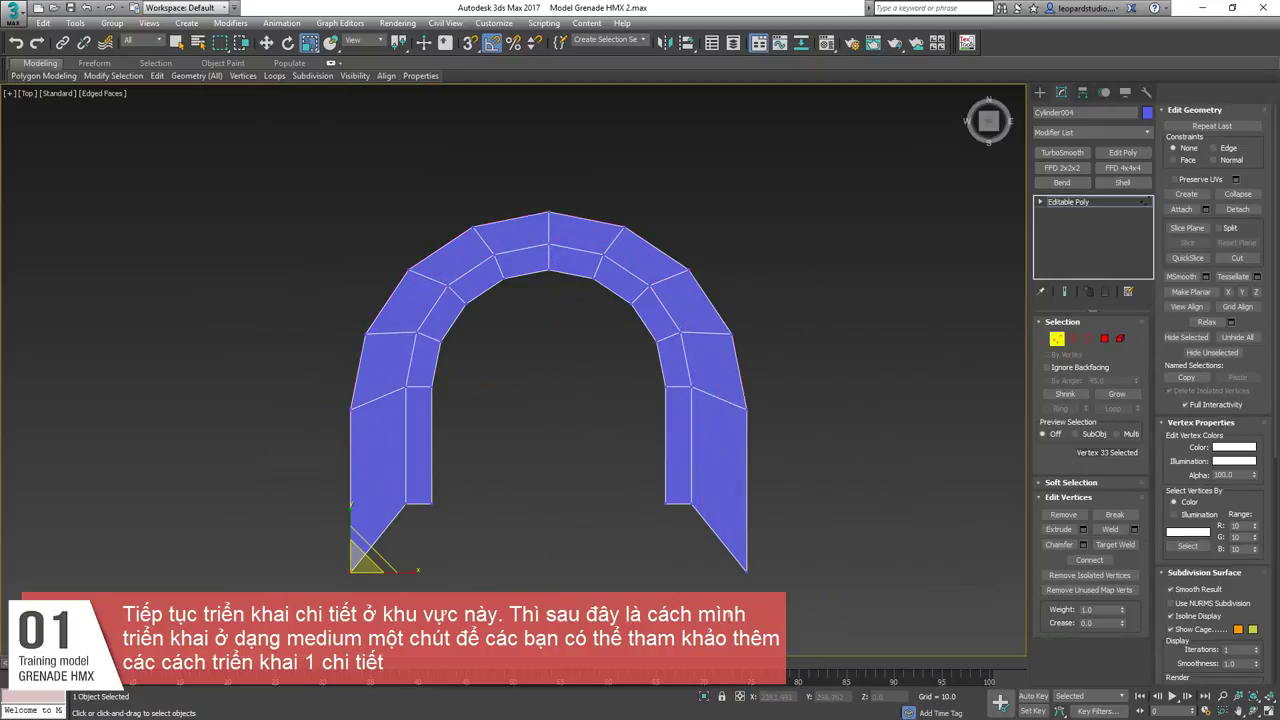
ctrl+click(746, 571)
key(w)
drag(549, 543, 653, 506)
Undo the trial move of the outer shoulder vertices and remove the extra inner vertex from the selection.
middle_drag(375, 440, 368, 528)
drag(331, 513, 411, 460)
drag(495, 452, 654, 477)
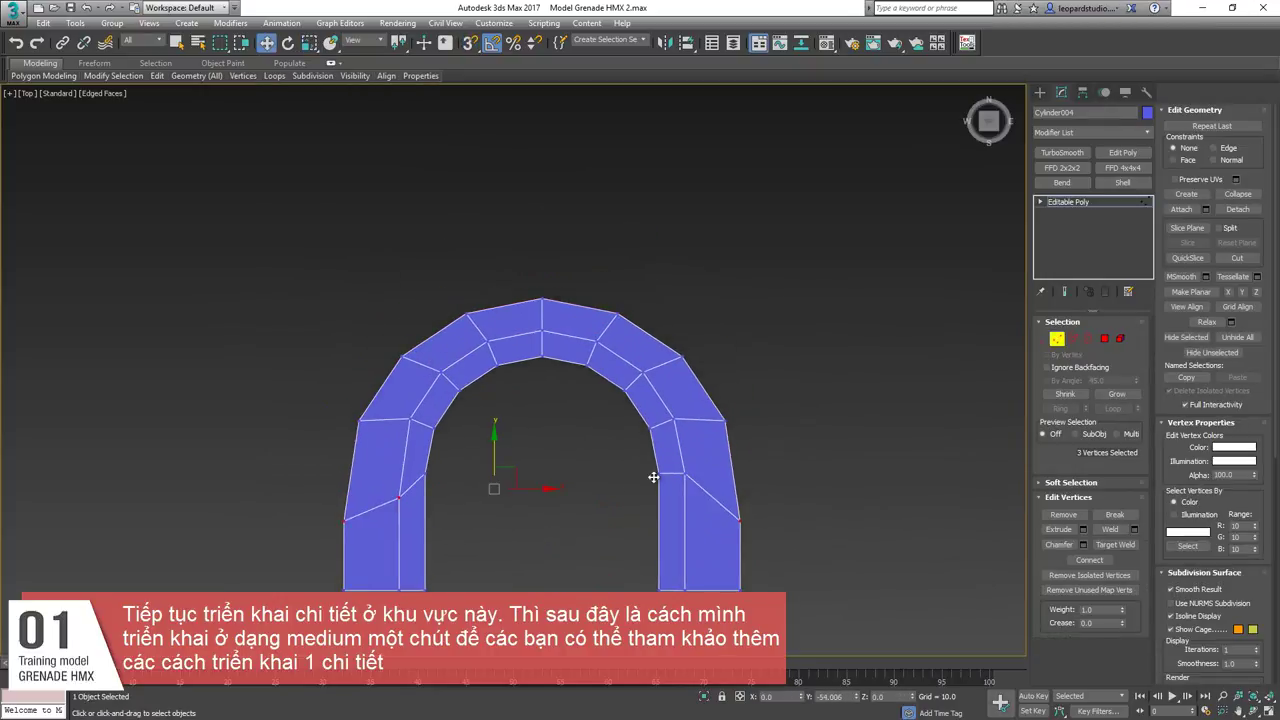
key(ctrl+z)
alt+click(399, 473)
Lengthen the squared half-arch's leg by moving its two bottom edges downward.
drag(505, 545, 497, 574)
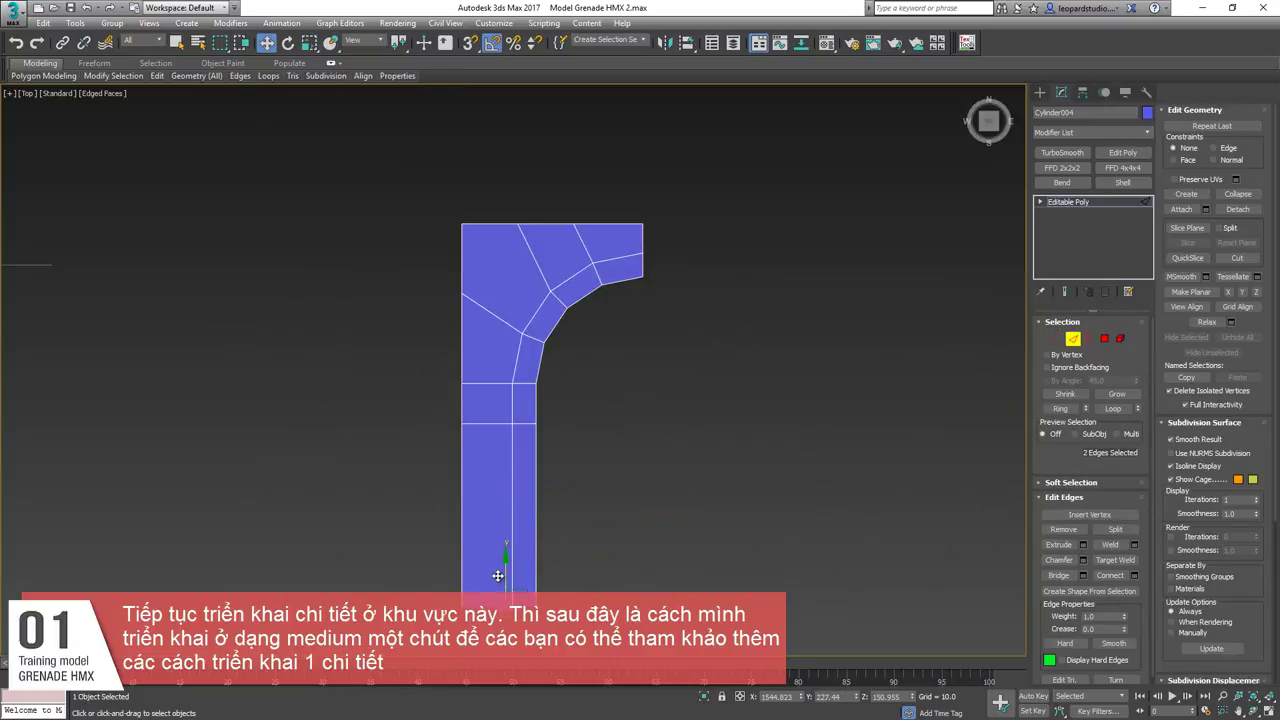
click(505, 545)
middle_drag(517, 498, 570, 354)
key(2)
key(2)
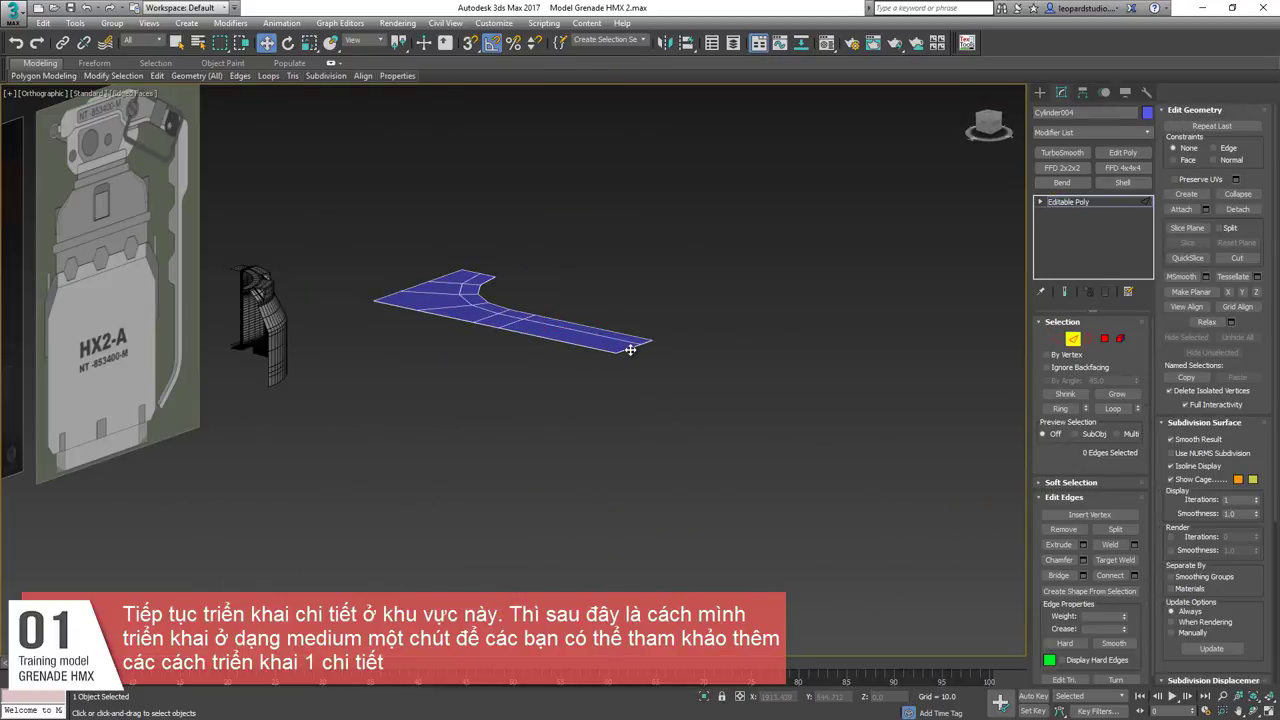
Extrude the leg's end edges down to form a vertical end wall.
click(621, 354)
scroll(618, 350, up, 3)
drag(595, 340, 520, 328)
key(ctrl+z)
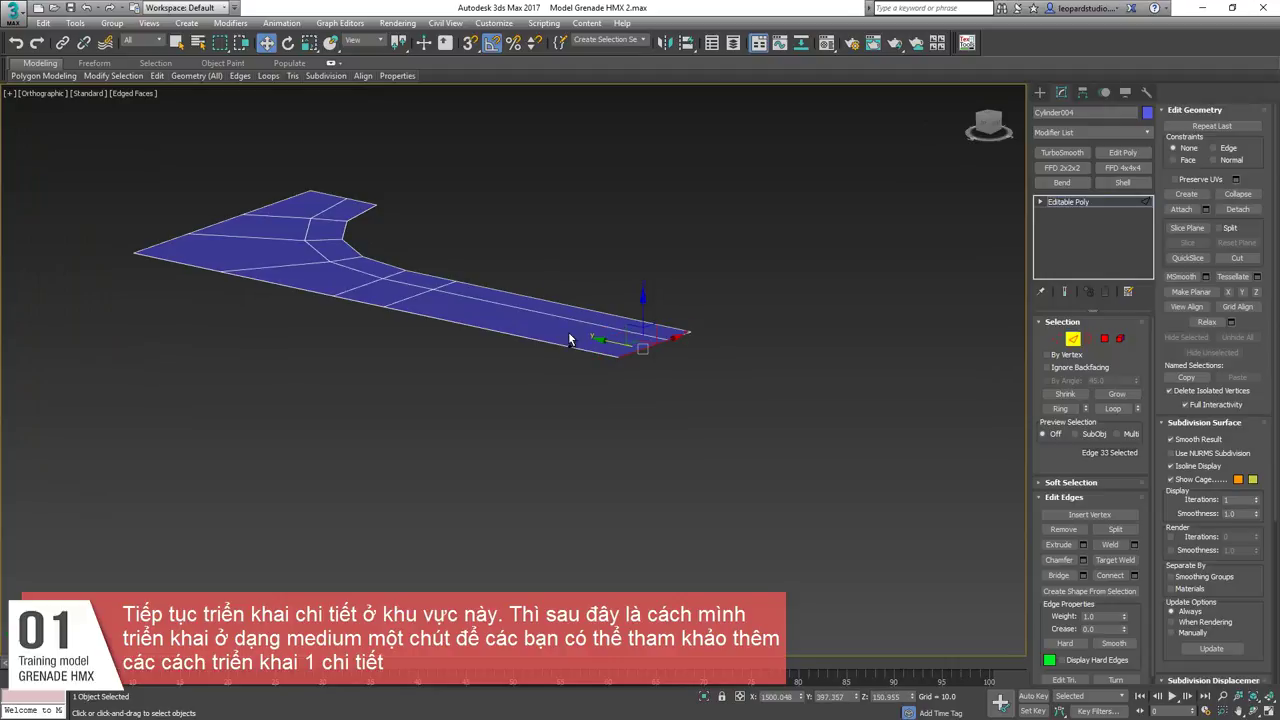
click(637, 354)
double_click(628, 350)
drag(630, 337, 562, 379)
alt+middle_drag(560, 387, 517, 383)
Extrude the inner edges of the leg and arch down about 45 units to form a side wall.
double_click(522, 379)
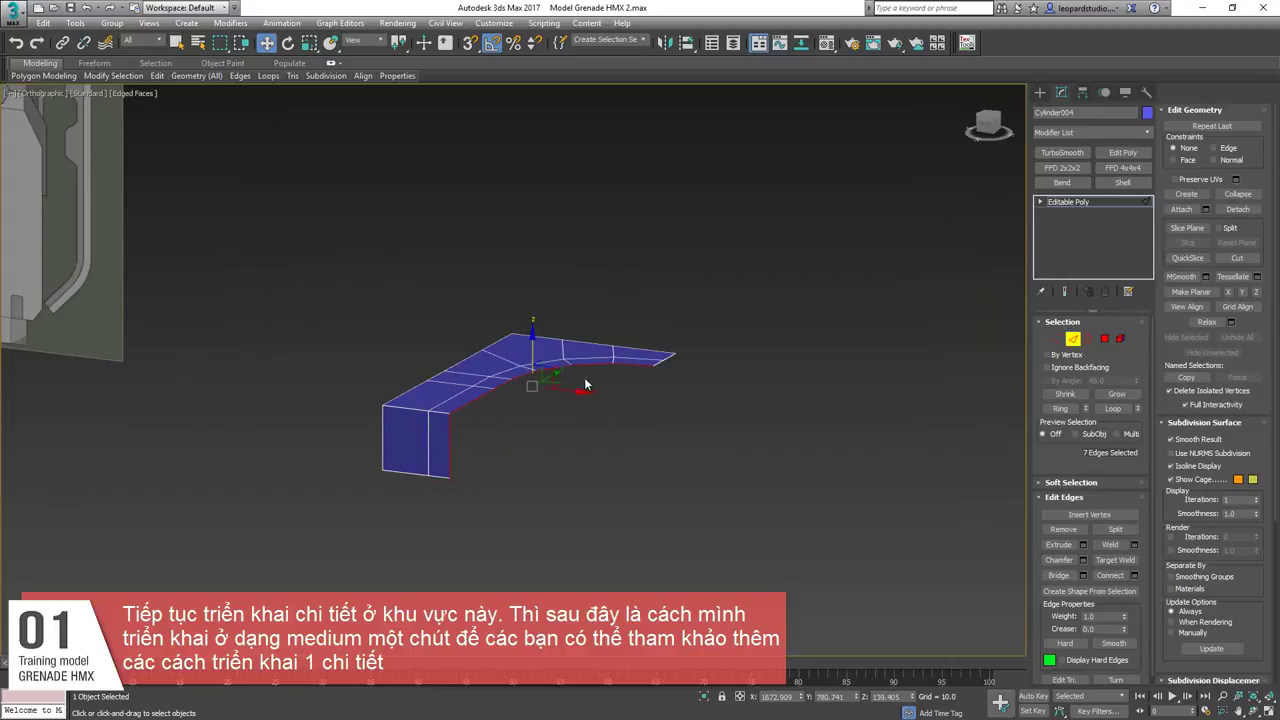
scroll(525, 400, up, 3)
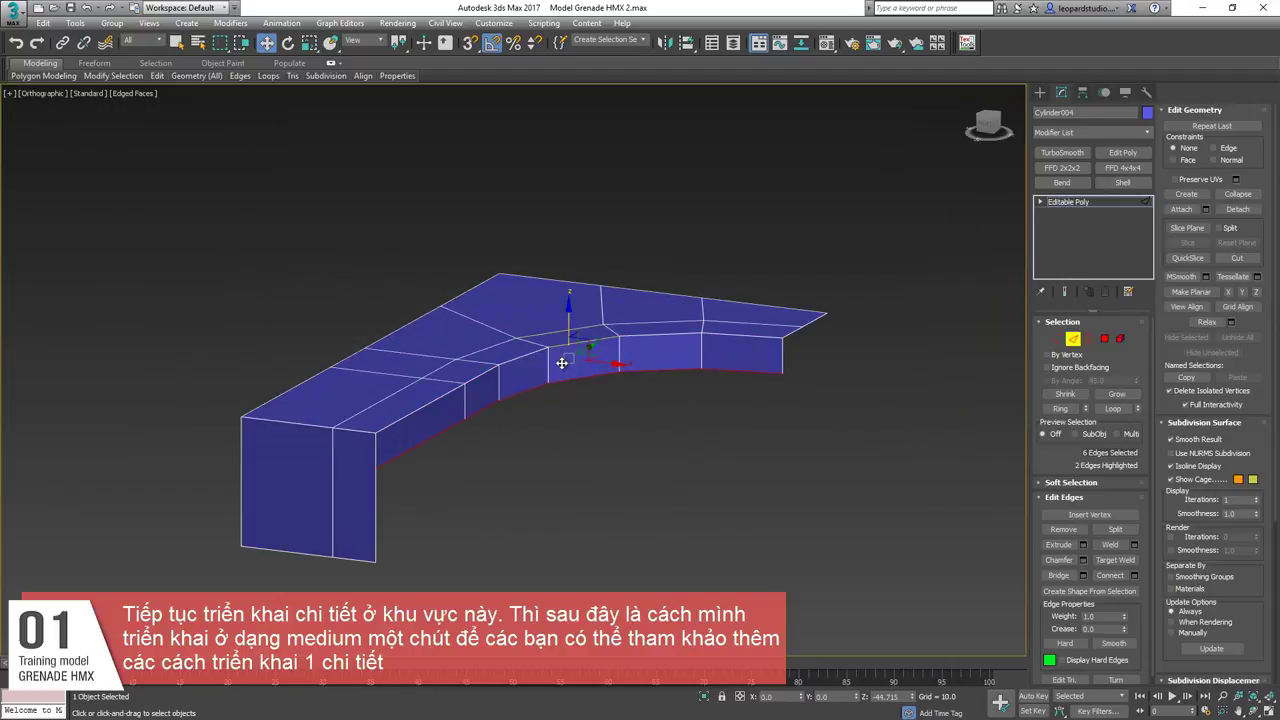
alt+middle_drag(562, 365, 276, 478)
Extrude the end wall's inner vertical edge along the leg by about 55 units to form a side strip.
key(1)
click(276, 478)
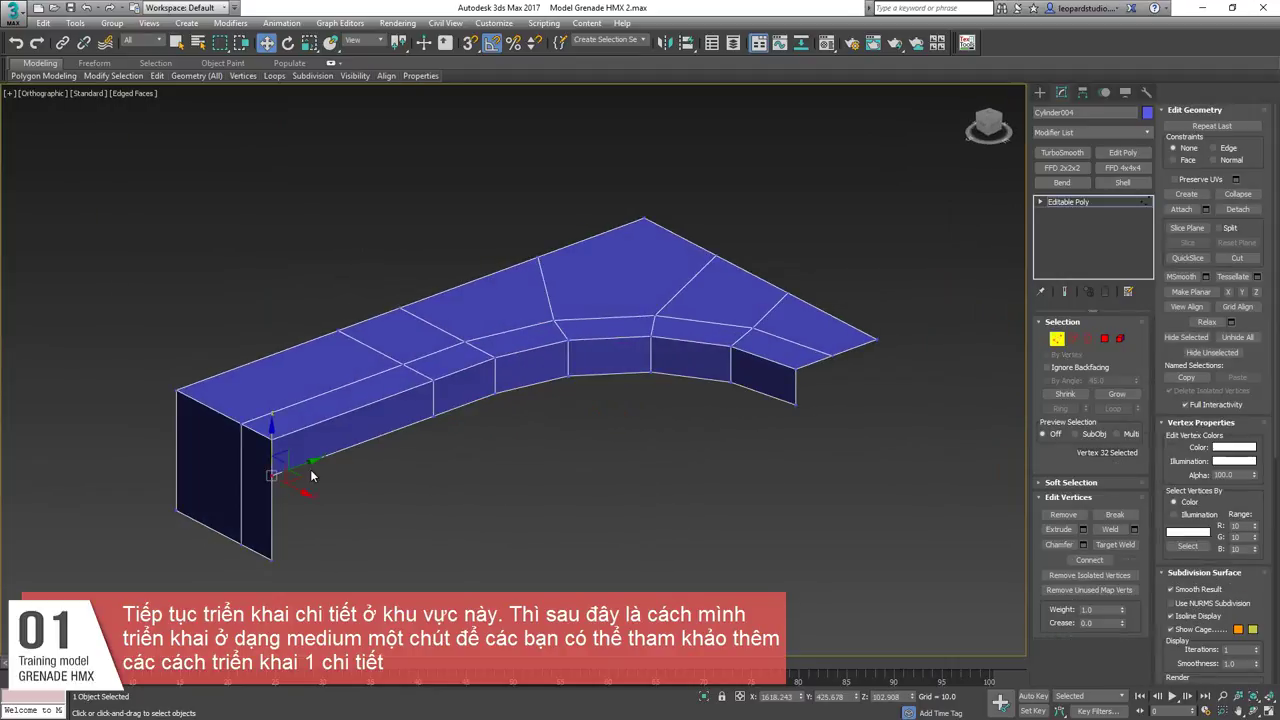
key(2)
click(273, 515)
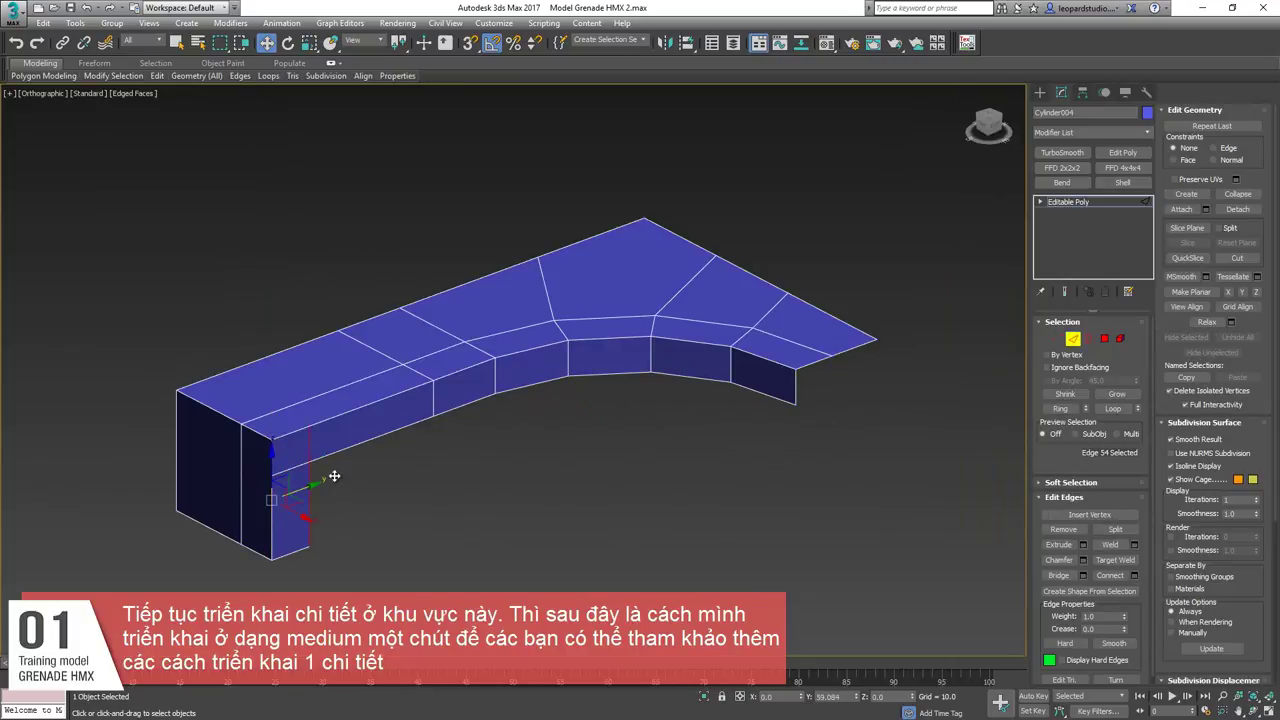
scroll(299, 431, up, 3)
Join the side wall's lower corner vertex and the strip's upper vertex at one point using vertex snapping, forming a mitred corner.
key(1)
click(318, 430)
key(s)
drag(325, 405, 320, 492)
click(247, 521)
key(s)
scroll(338, 486, down, 2)
drag(312, 412, 348, 462)
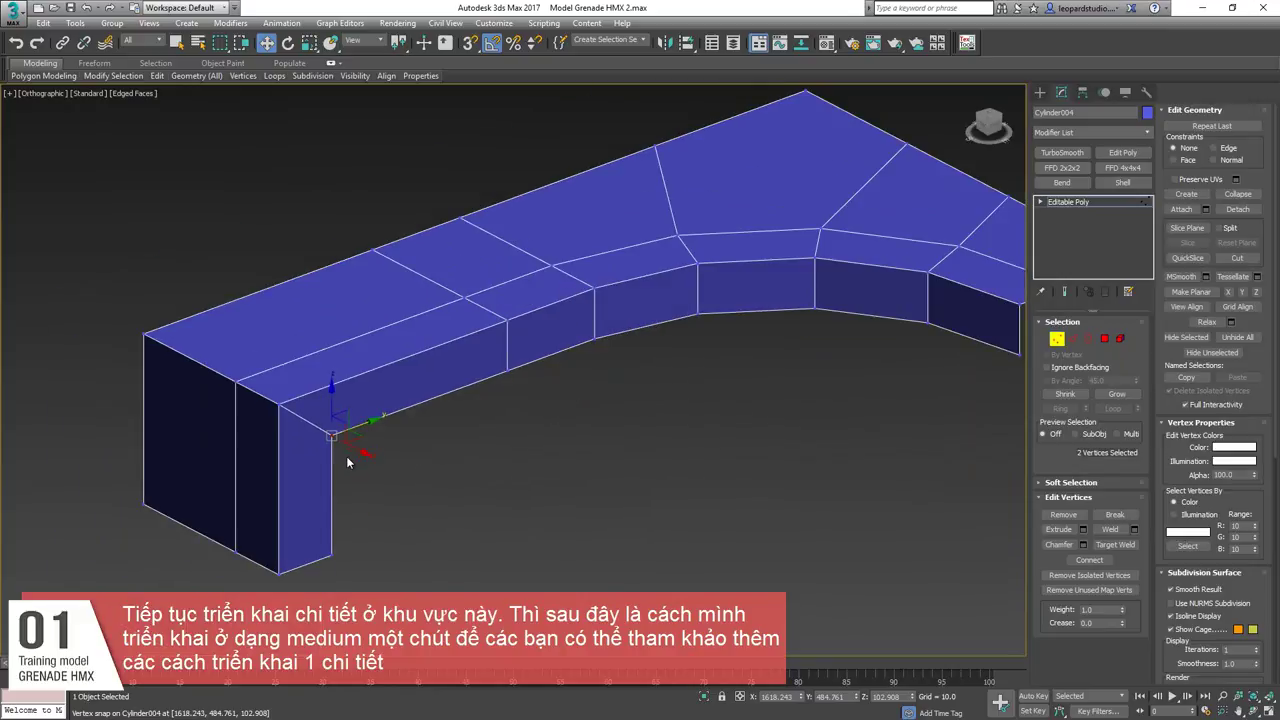
Narrow the vertical side strip by moving its inner corner vertices together with its lower vertex toward the end wall.
key(s)
key(s)
ctrl+click(332, 555)
alt+middle_drag(342, 464, 306, 458)
drag(377, 500, 348, 493)
scroll(400, 462, down, 4)
alt+middle_drag(408, 457, 292, 449)
scroll(330, 437, up, 4)
Chamfer the mitred corner edges between the leg and the end wall by about 88 units with three segments.
key(2)
click(329, 430)
key(2)
key(2)
click(347, 510)
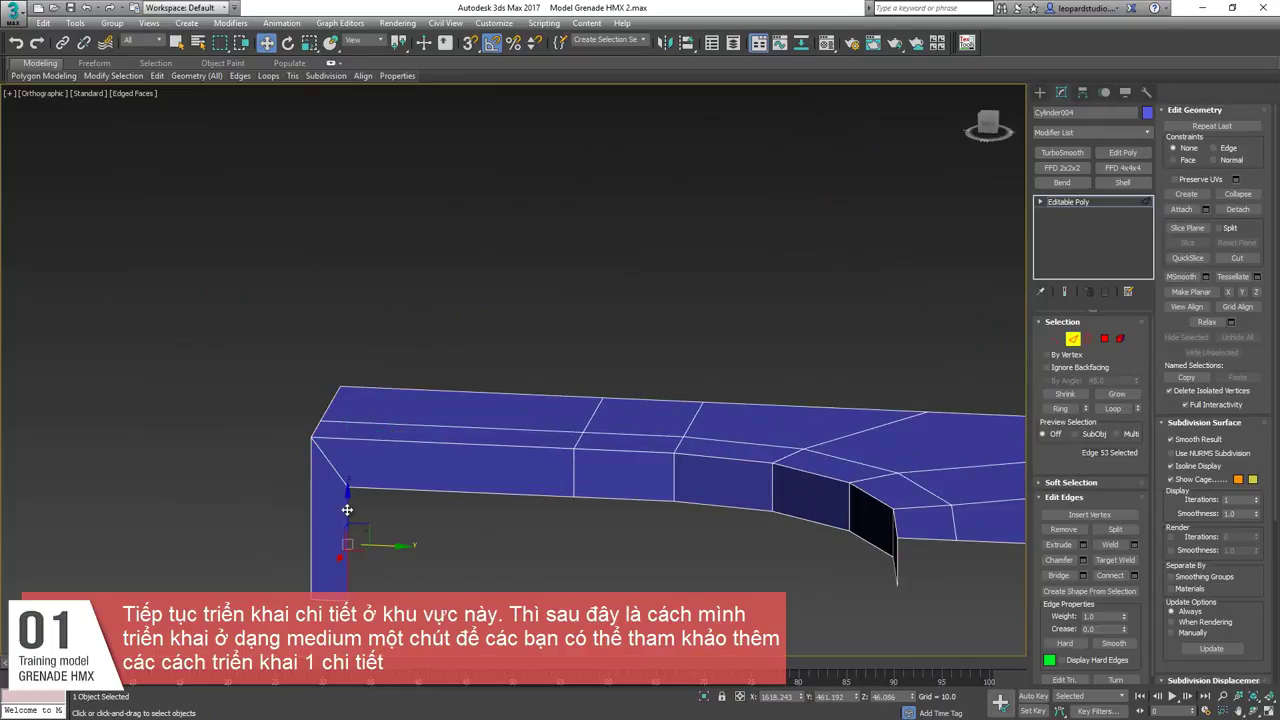
alt+middle_drag(347, 510, 396, 556)
double_click(339, 461)
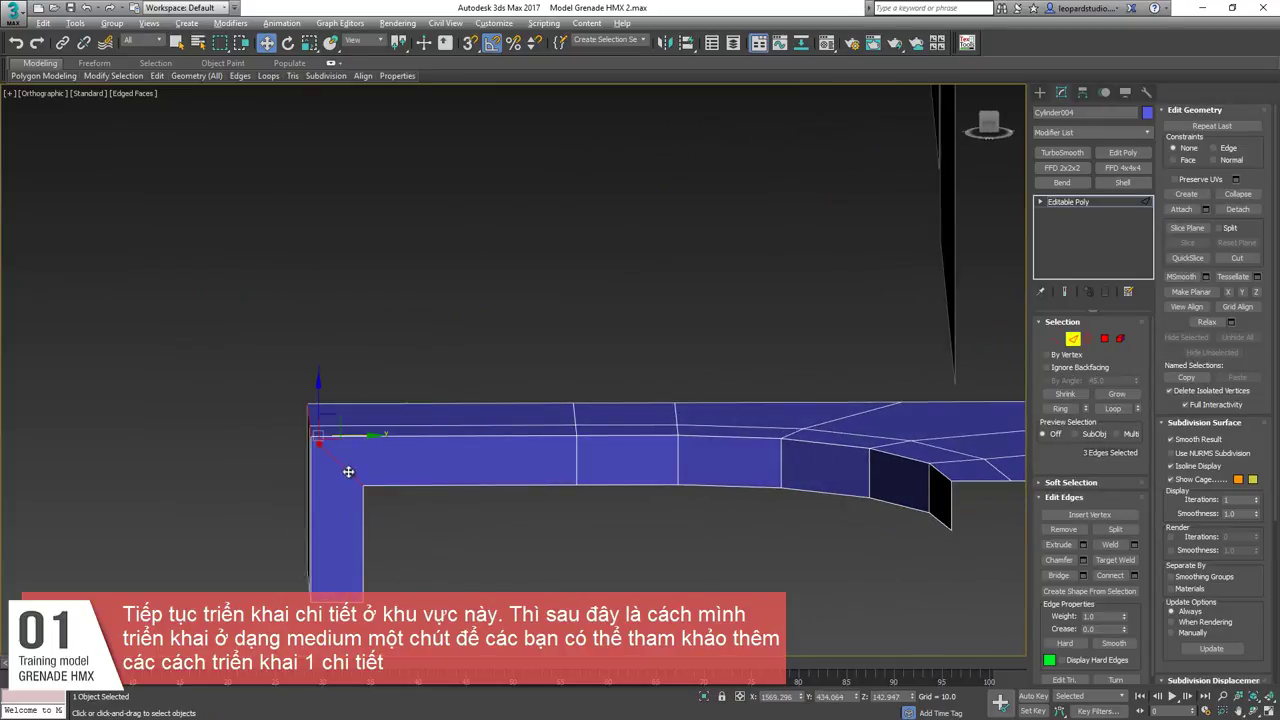
alt+middle_drag(349, 471, 379, 498)
key(ctrl+shift+c)
drag(522, 396, 577, 397)
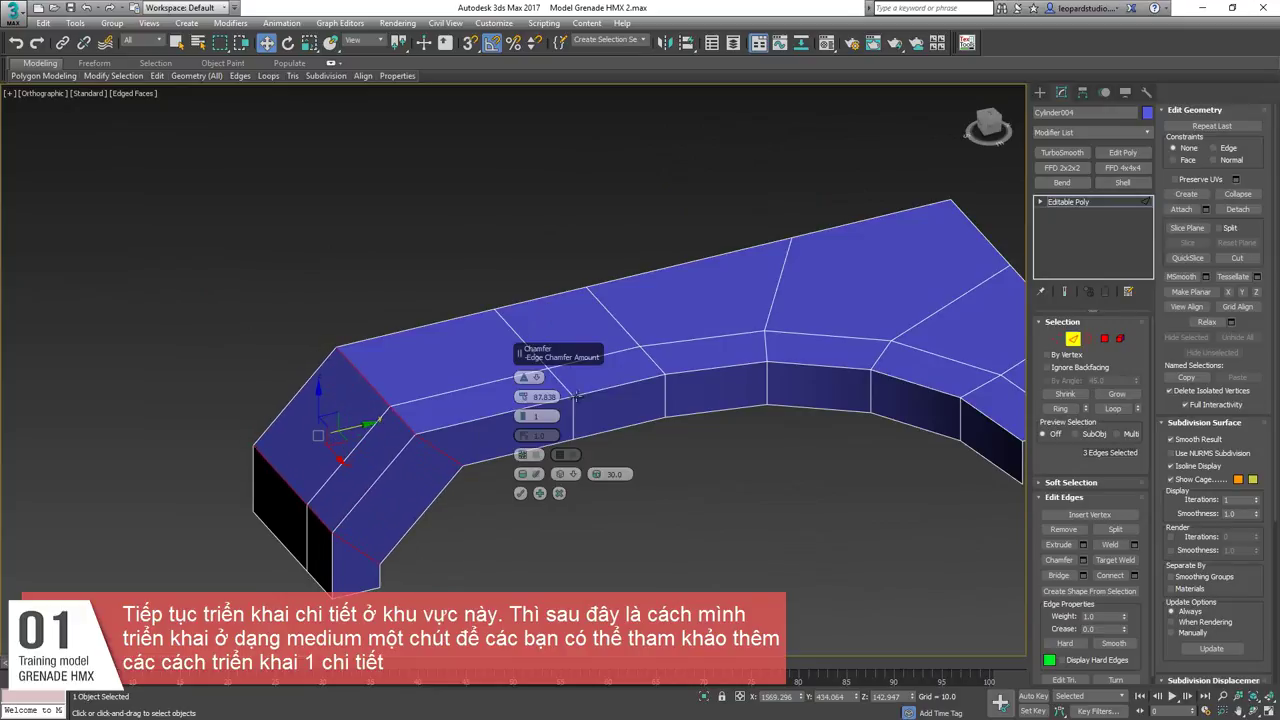
click(523, 413)
click(523, 413)
click(518, 492)
Reposition the inner vertices of the chamfered corner in side view to form an even bend of constant width.
scroll(490, 472, down, 5)
alt+middle_drag(398, 443, 277, 461)
key(1)
click(271, 458)
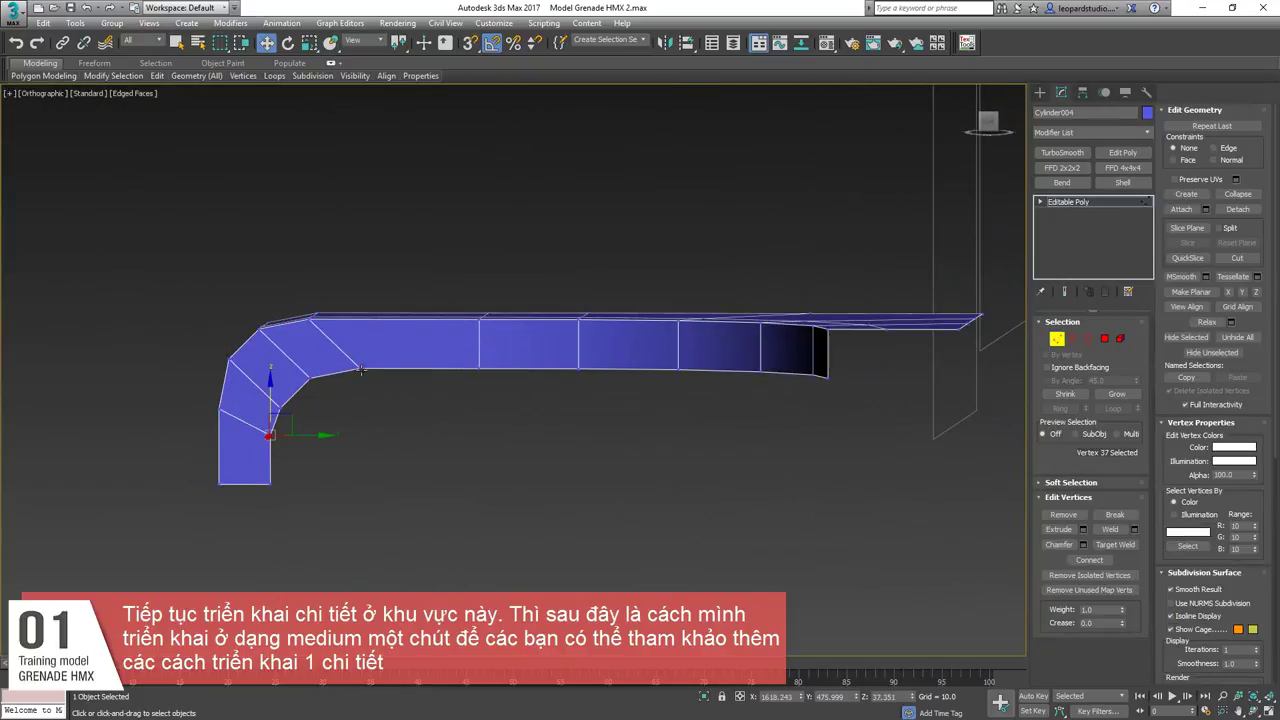
drag(368, 370, 316, 395)
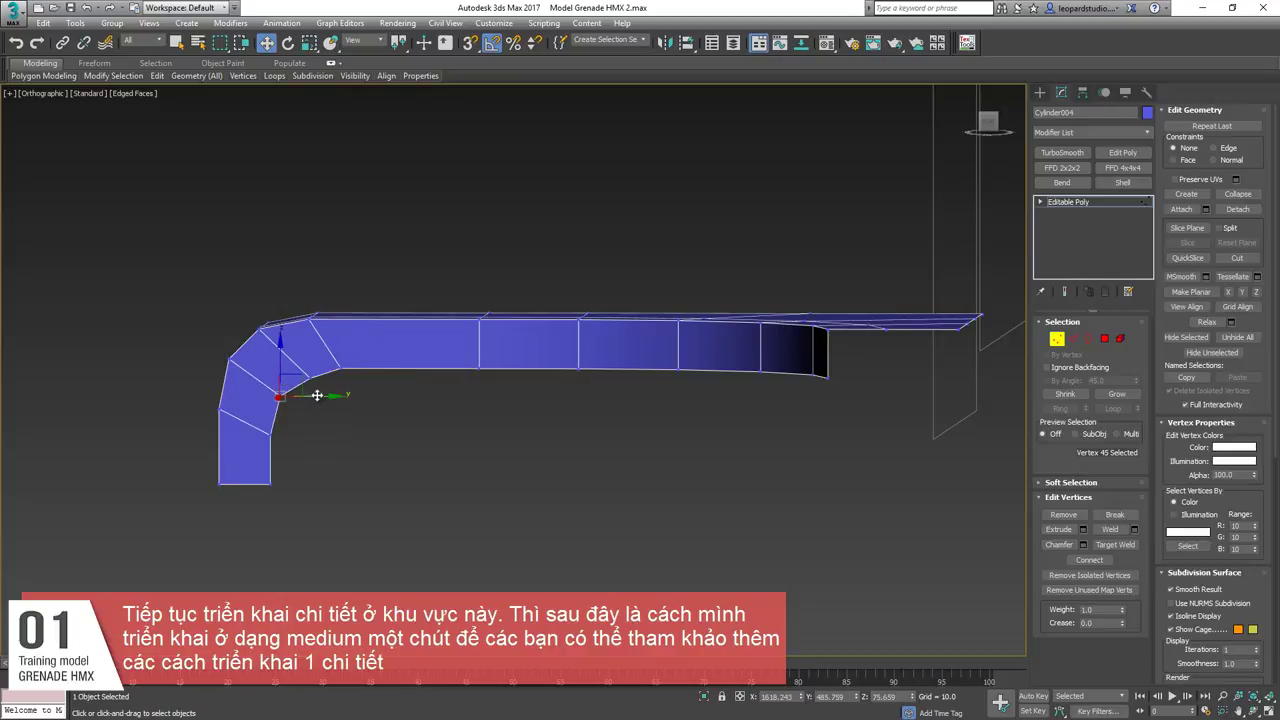
click(310, 378)
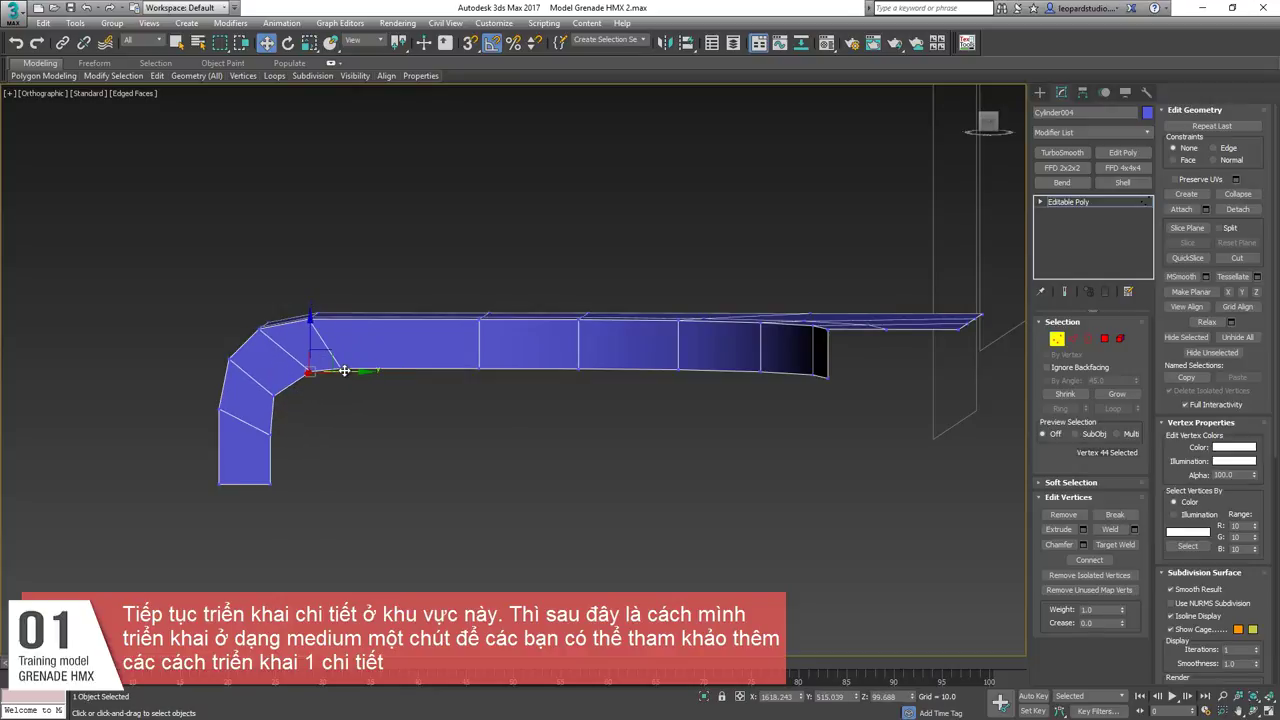
alt+middle_drag(334, 372, 343, 430)
Extrude the free inner edges of the side wall and vertical strip about 207 units along X to form an inner plate.
key(2)
click(276, 470)
scroll(345, 428, down, 3)
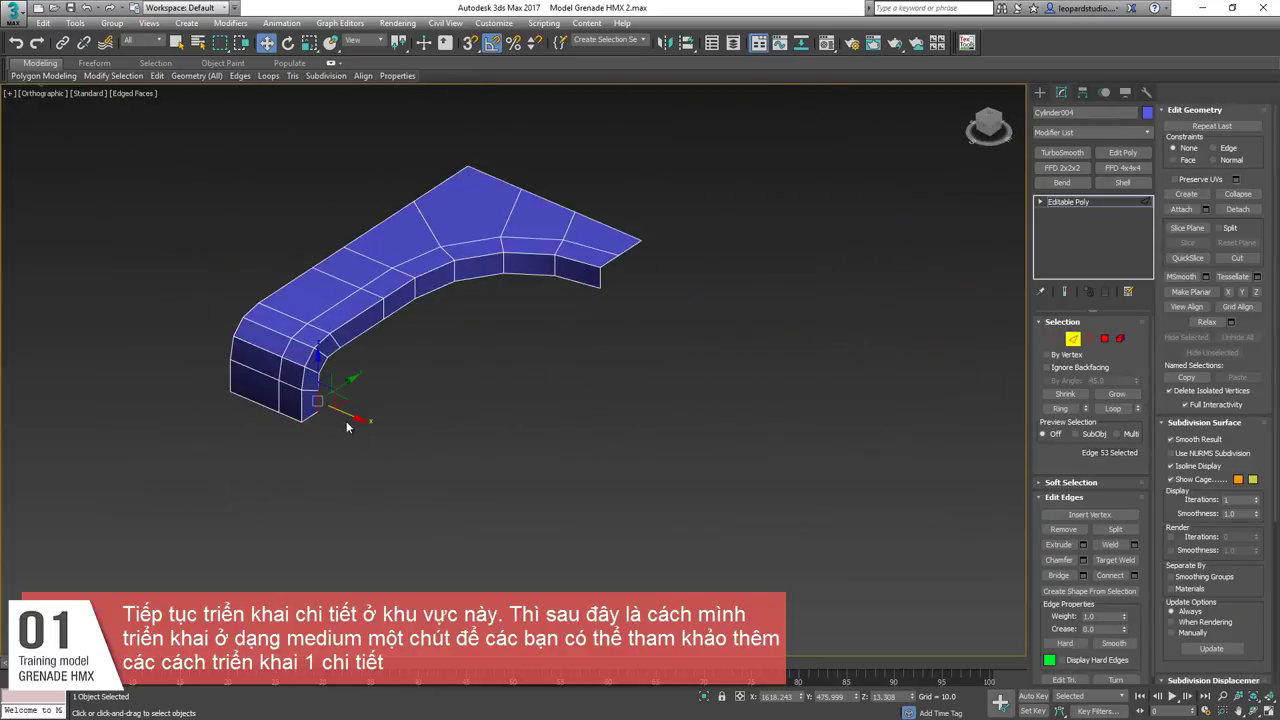
shift+drag(385, 452, 360, 432)
scroll(360, 432, down, 4)
middle_drag(360, 432, 473, 411)
mouse_move(473, 411)
alt+middle_down()
mouse_move(397, 405)
mouse_move(466, 400)
alt+middle_up()
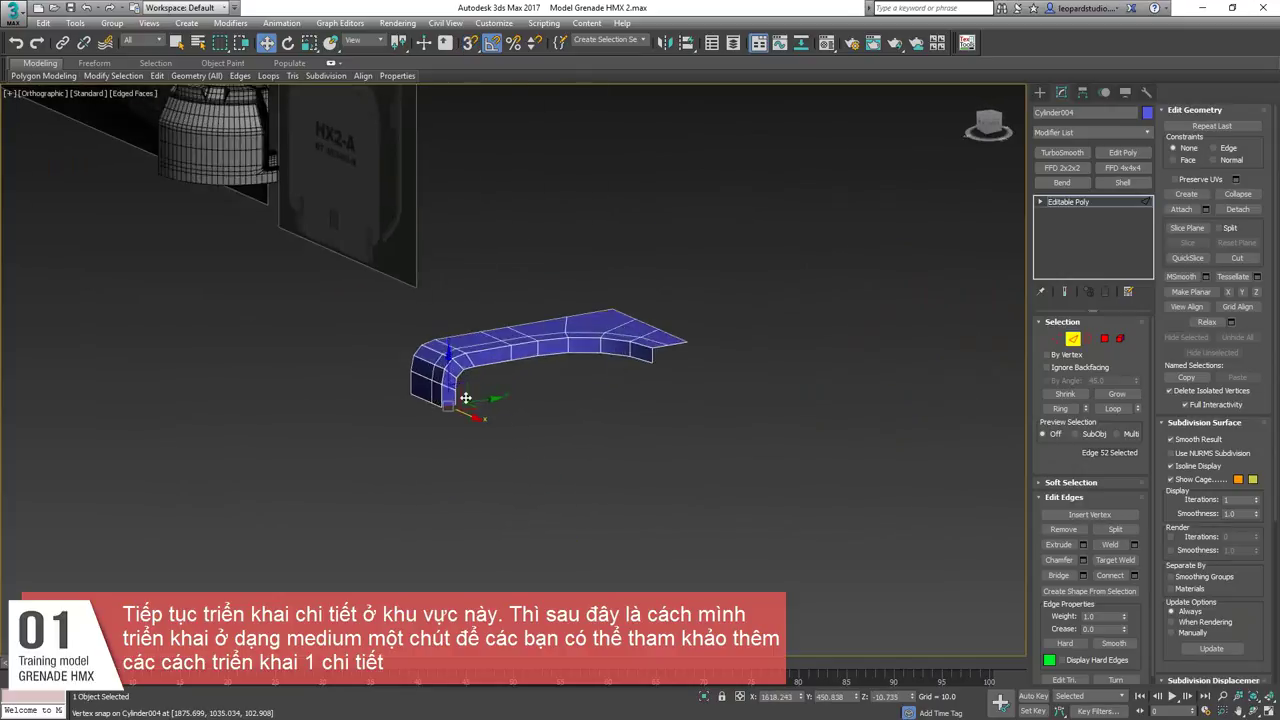
scroll(466, 400, up, 4)
ctrl+click(444, 385)
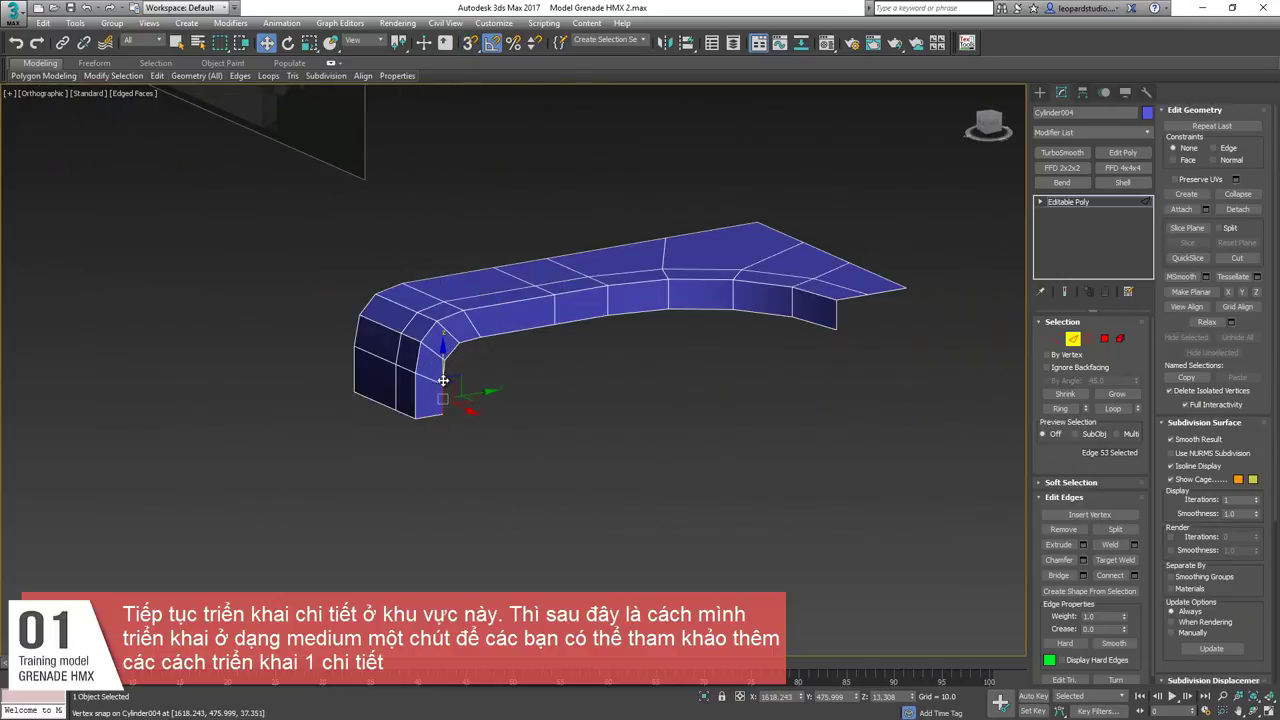
double_click(524, 333)
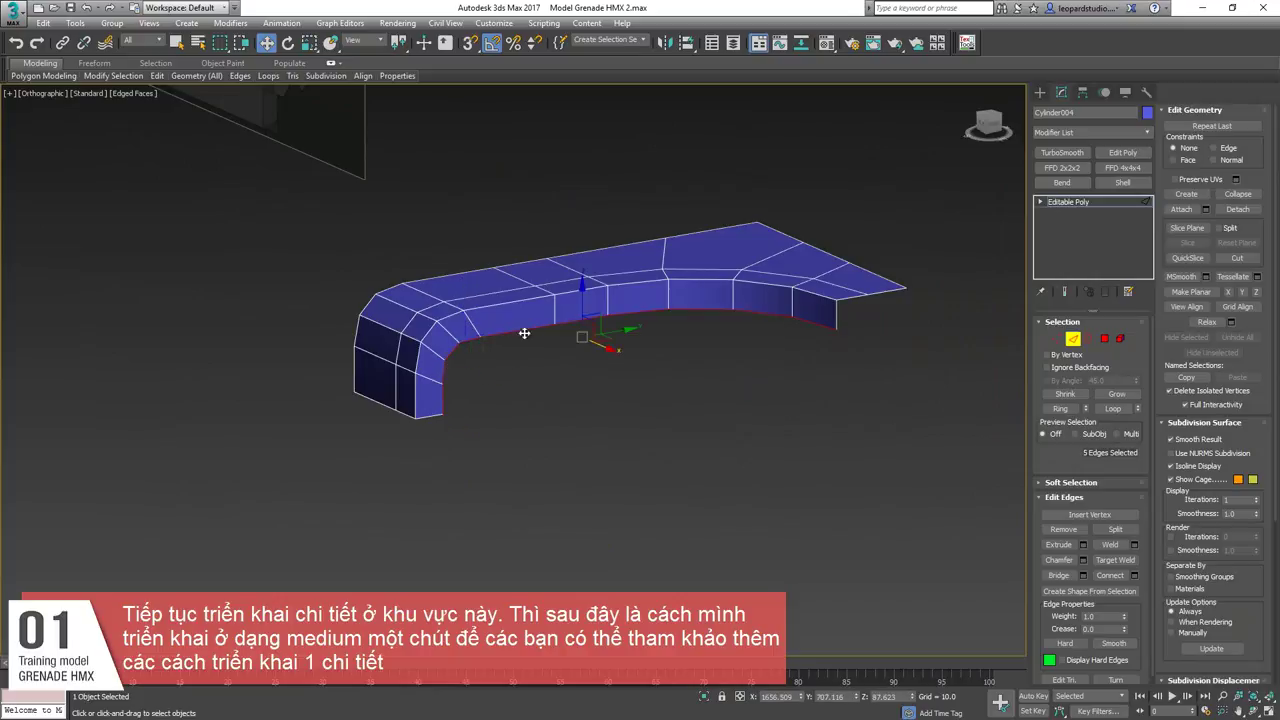
alt+middle_drag(660, 382, 637, 360)
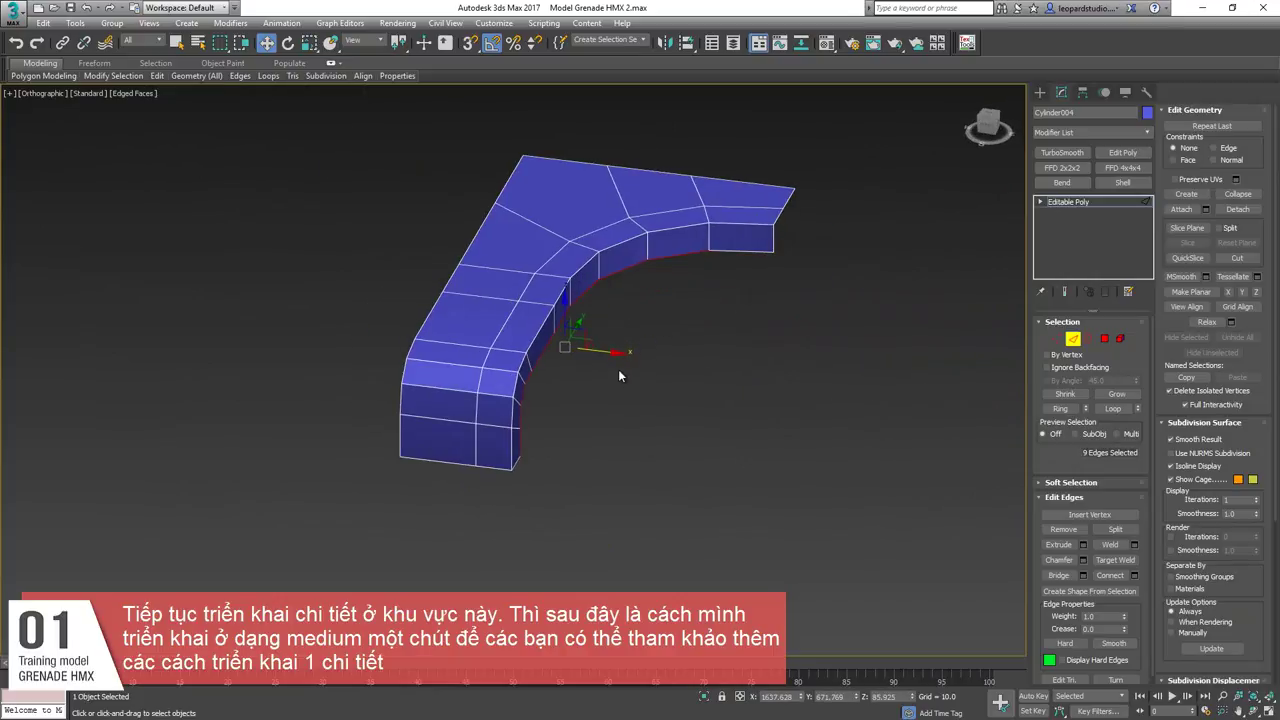
shift+drag(618, 376, 746, 390)
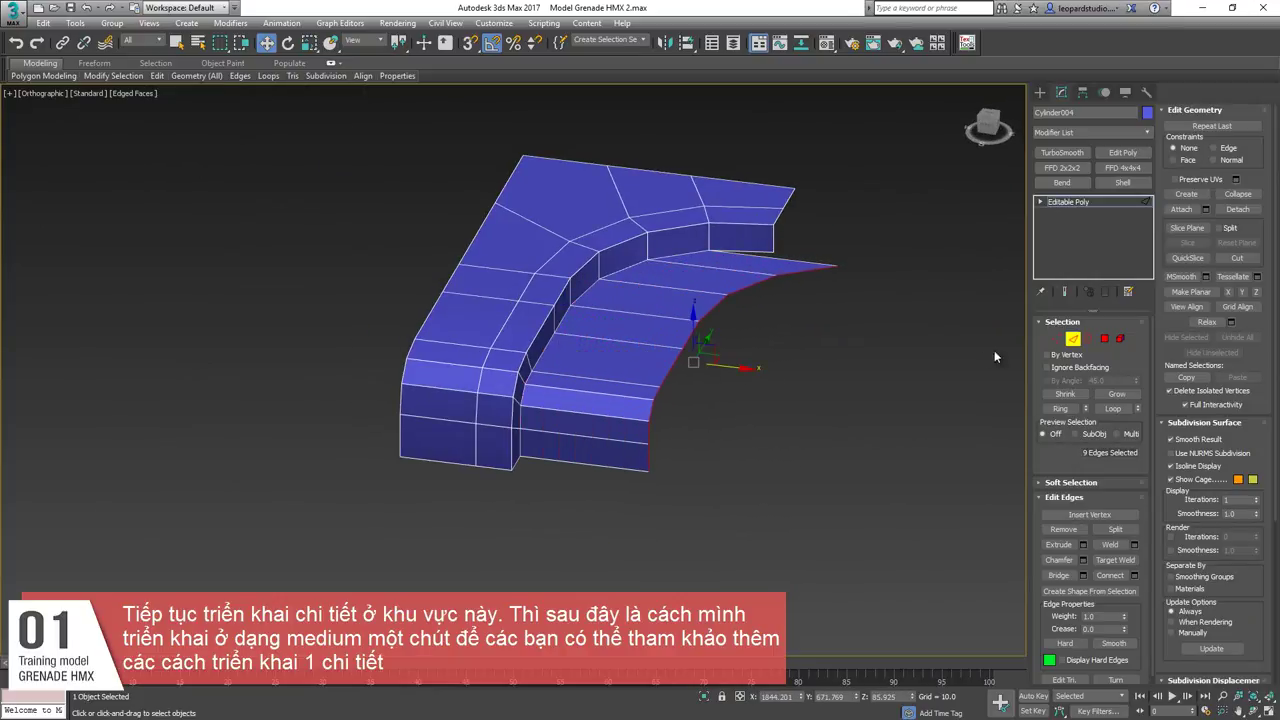
Make the inner plate's outer edges planar on X and move them out in line with the arch's end.
click(1257, 293)
key(ctrl+z)
click(1229, 292)
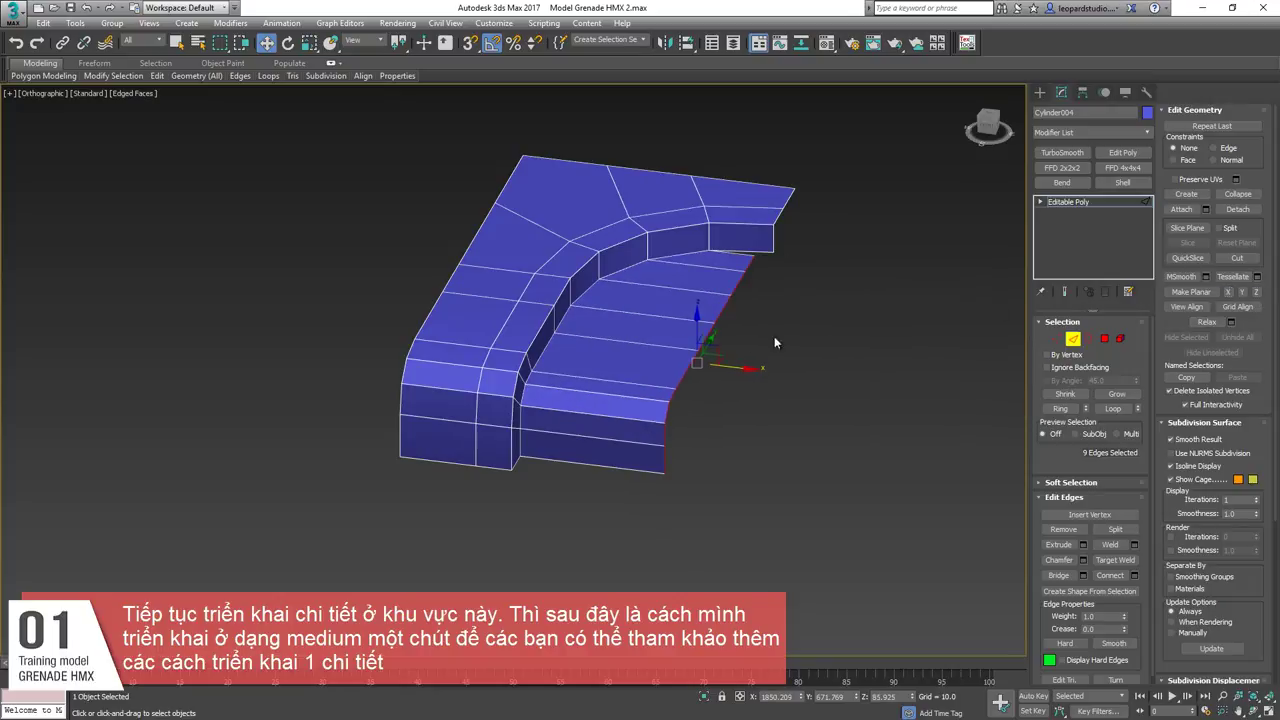
drag(737, 368, 784, 299)
Target weld the inner plate's far corner vertex to the lower end vertex of the arch wall.
key(1)
scroll(782, 288, up, 4)
right_click(782, 286)
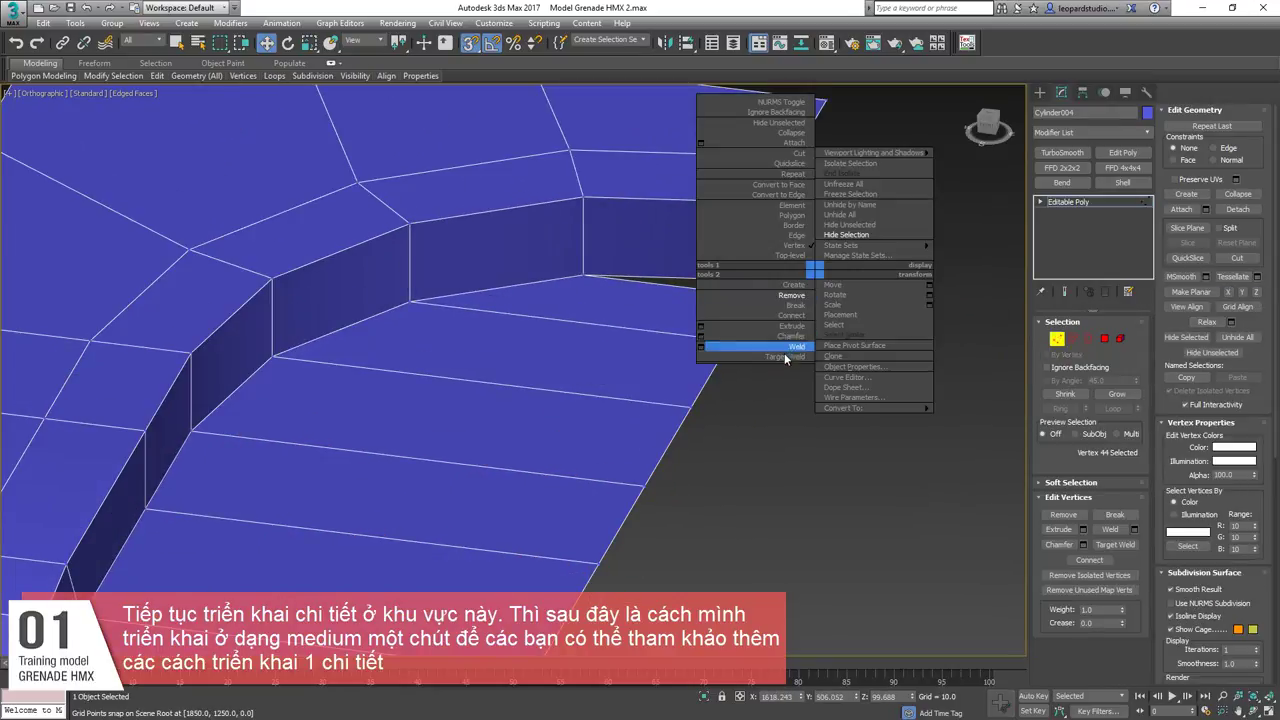
click(784, 345)
click(768, 281)
key(w)
Add support edges along the upper and lower edge loops of the side wall using Extrude Edges with height 0.
scroll(766, 290, down, 5)
alt+middle_drag(763, 304, 651, 370)
scroll(744, 336, up, 3)
key(2)
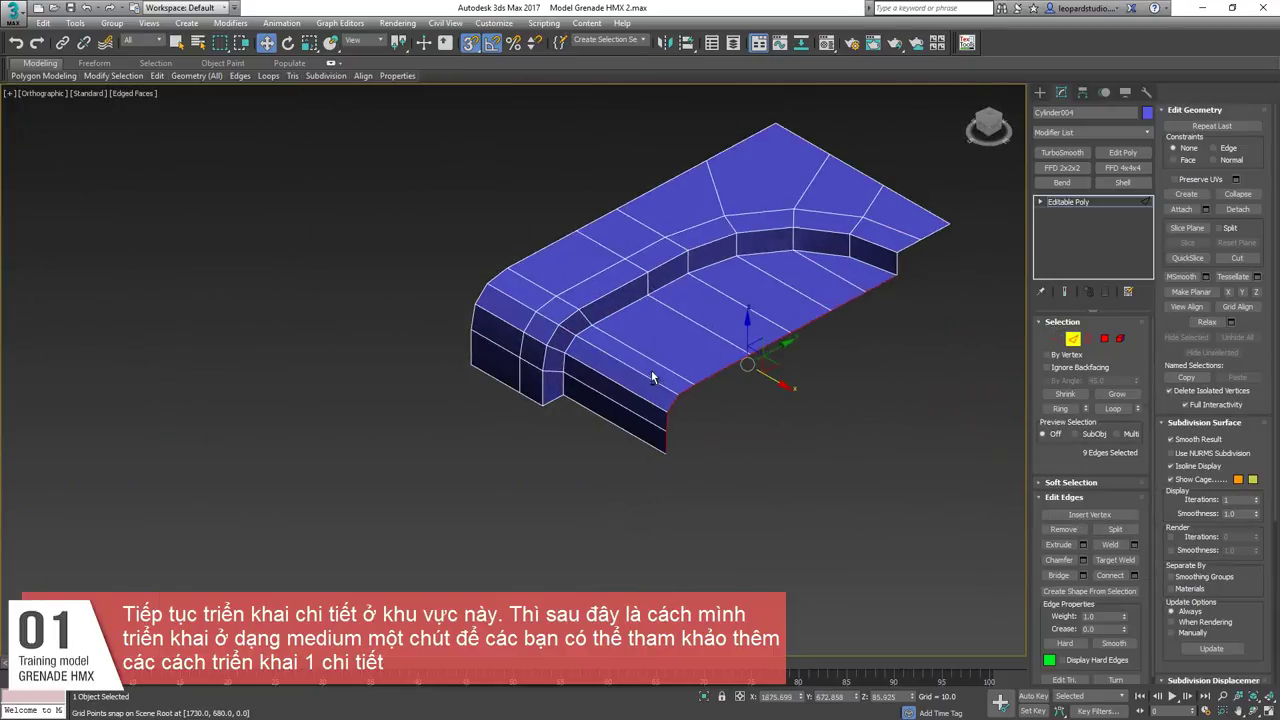
double_click(612, 293)
ctrl+double_click(640, 322)
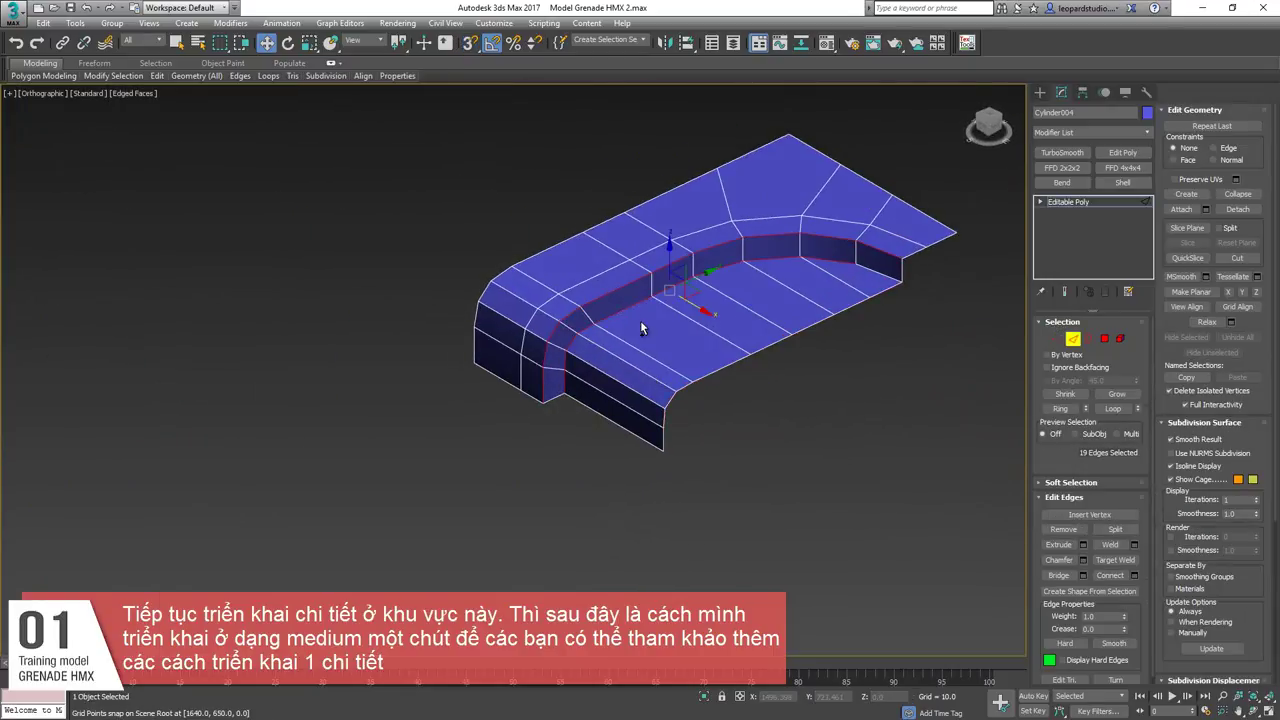
key(shift+e)
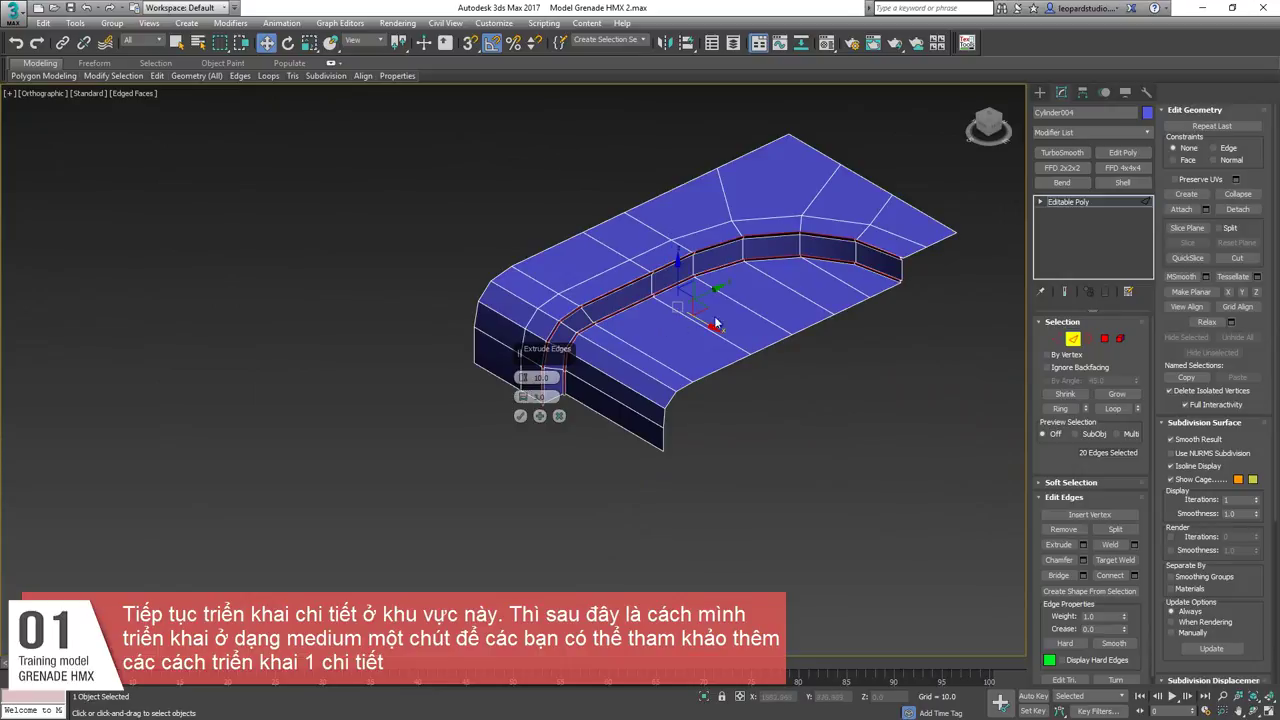
alt+middle_drag(660, 321, 715, 306)
right_click(523, 397)
right_click(522, 379)
drag(523, 397, 523, 394)
alt+middle_drag(545, 392, 604, 416)
scroll(507, 388, up, 4)
scroll(507, 388, up, 2)
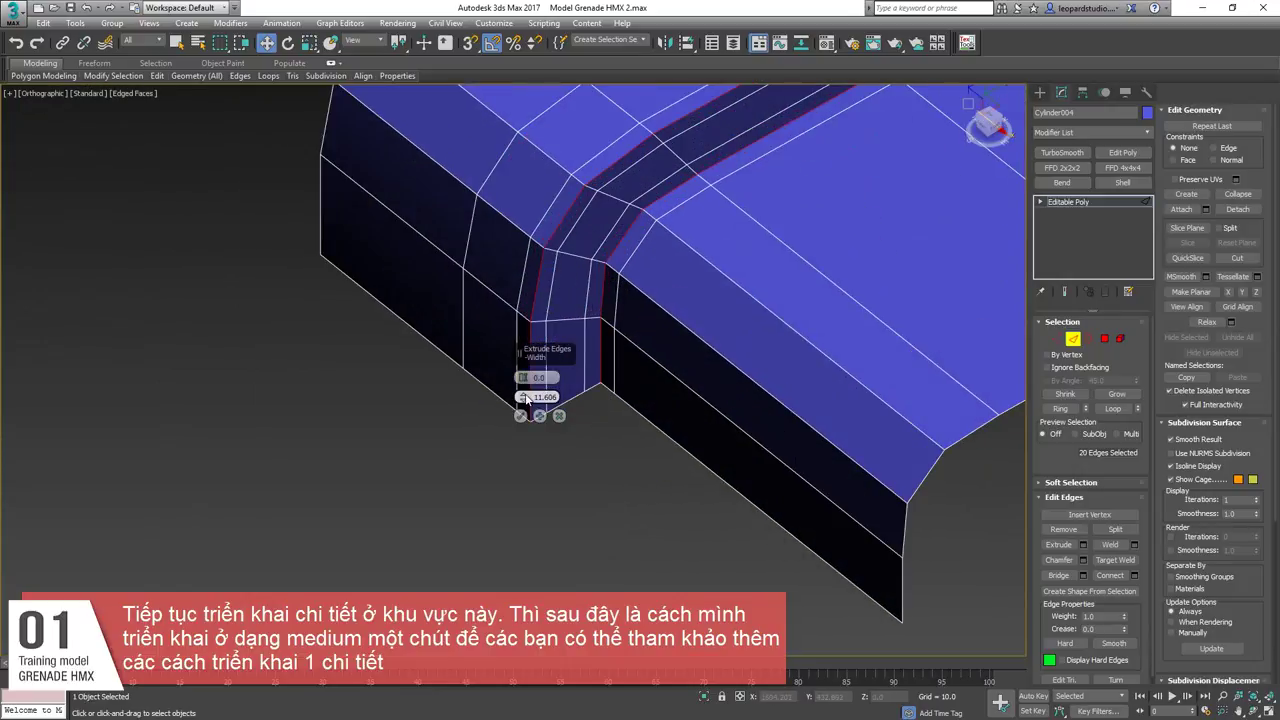
click(526, 396)
drag(526, 397, 520, 384)
click(521, 416)
Adjust the inner plate's outer vertices near the arch's end to even out the edge spacing.
scroll(755, 368, down, 3)
mouse_move(755, 368)
alt+middle_down()
mouse_move(653, 388)
mouse_move(743, 407)
mouse_move(746, 376)
alt+middle_up()
key(1)
click(676, 204)
alt+middle_drag(676, 204, 682, 256)
click(770, 305)
scroll(672, 228, down, 4)
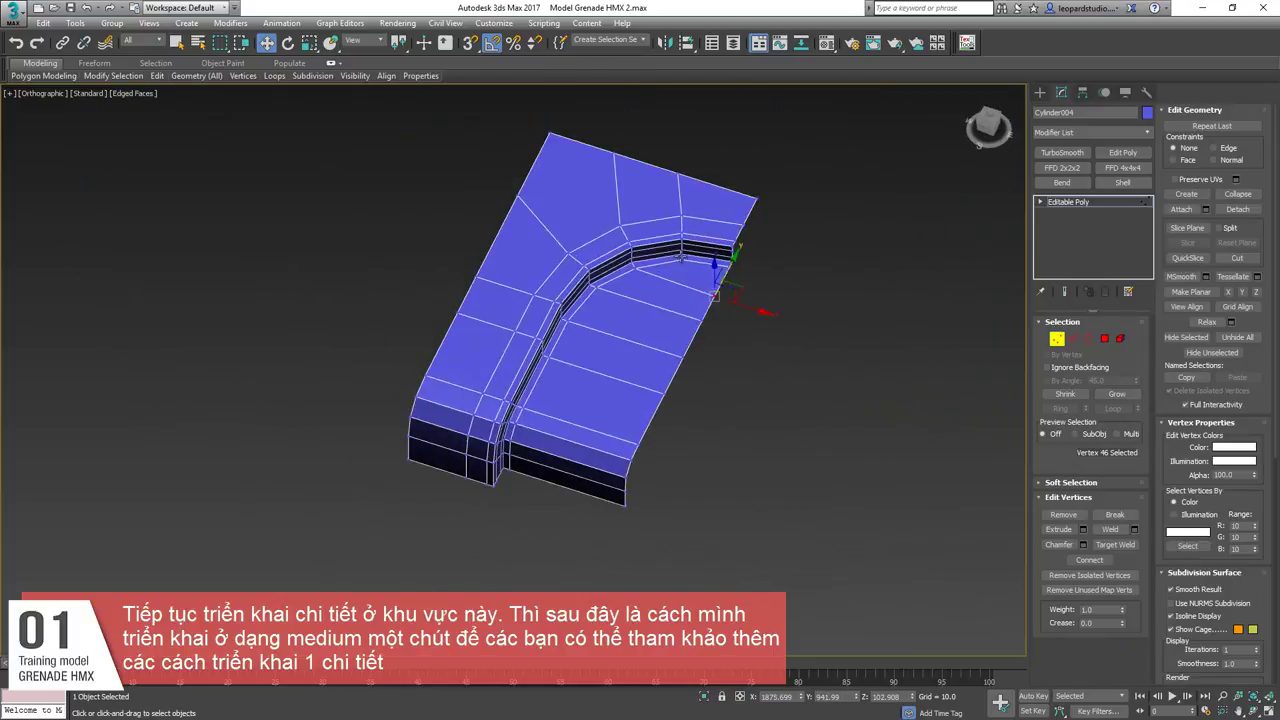
key(2)
click(689, 289)
ctrl+click(668, 314)
ctrl+click(638, 460)
alt+middle_drag(626, 426, 640, 325)
click(703, 379)
Preview the part's smoothed surface with two TurboSmooth modifiers, and delete both modifiers from the stack.
scroll(708, 388, down, 4)
key(z)
scroll(436, 380, down, 4)
scroll(645, 323, up, 2)
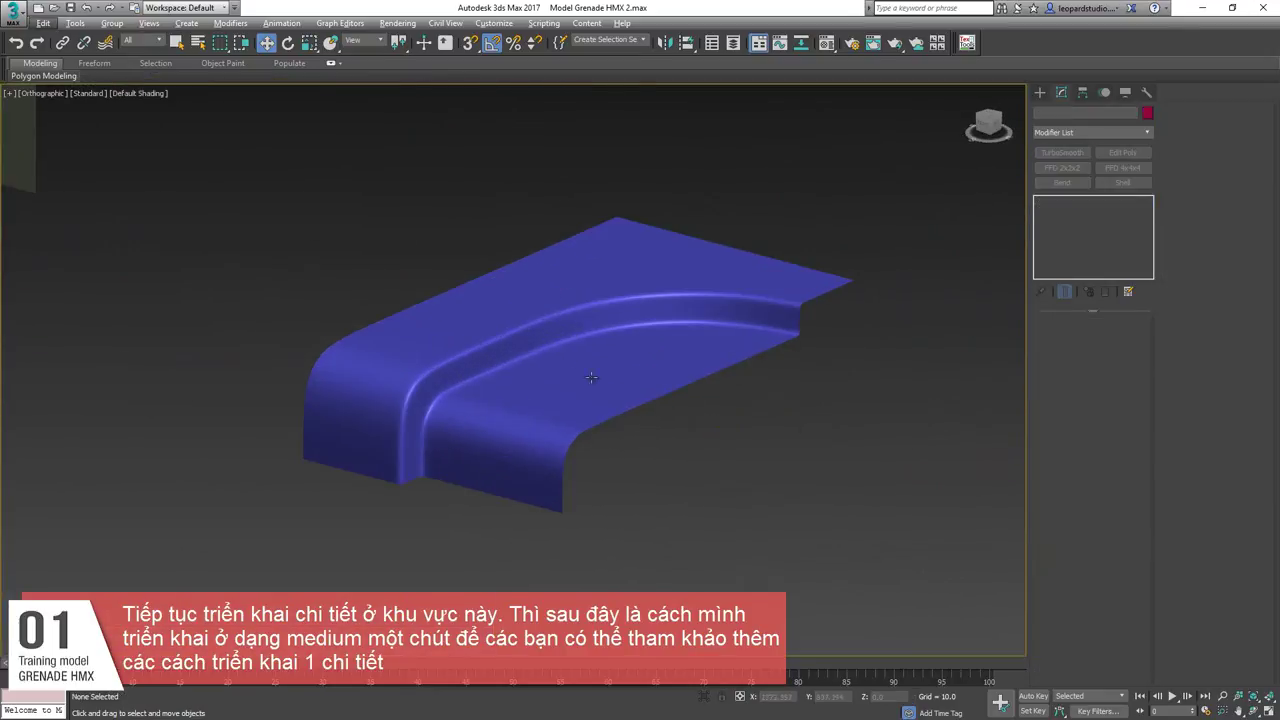
click(591, 377)
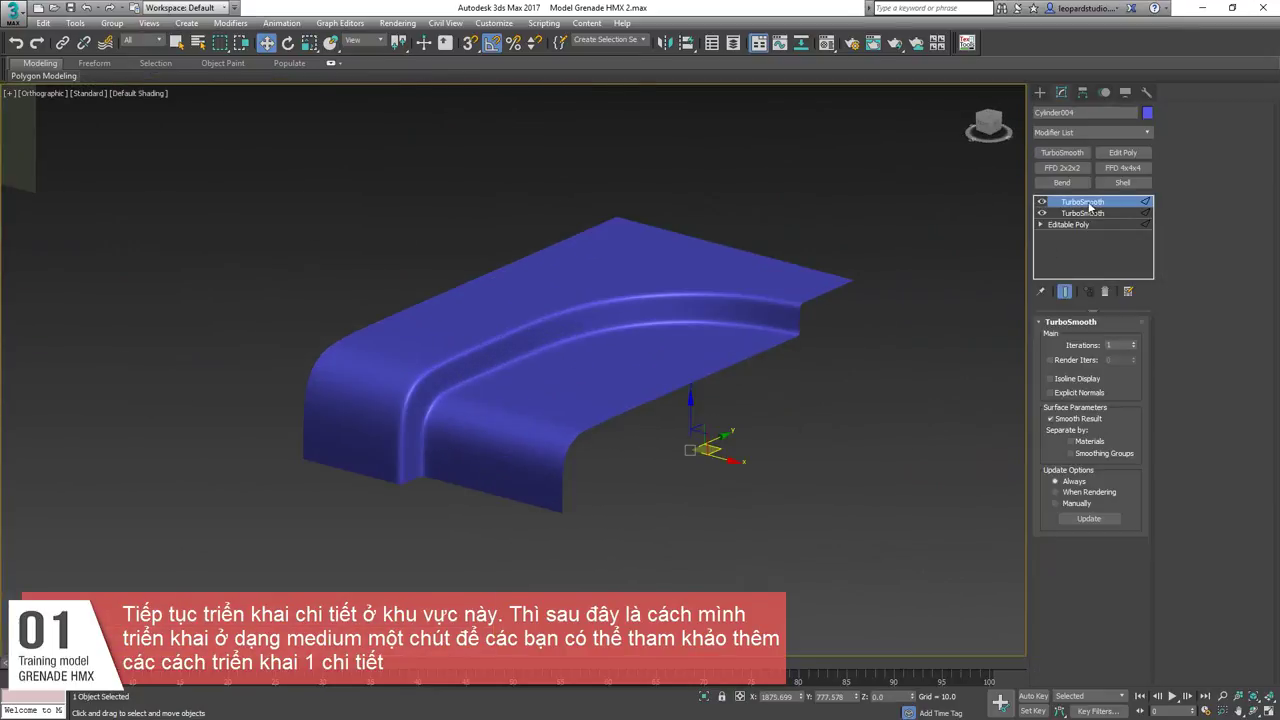
right_click(1097, 203)
click(1112, 226)
right_click(1054, 206)
click(1078, 222)
Extrude the bottom edges of the end wall and inner plate down about 62 units with the edge display on.
key(2)
middle_drag(523, 461, 573, 401)
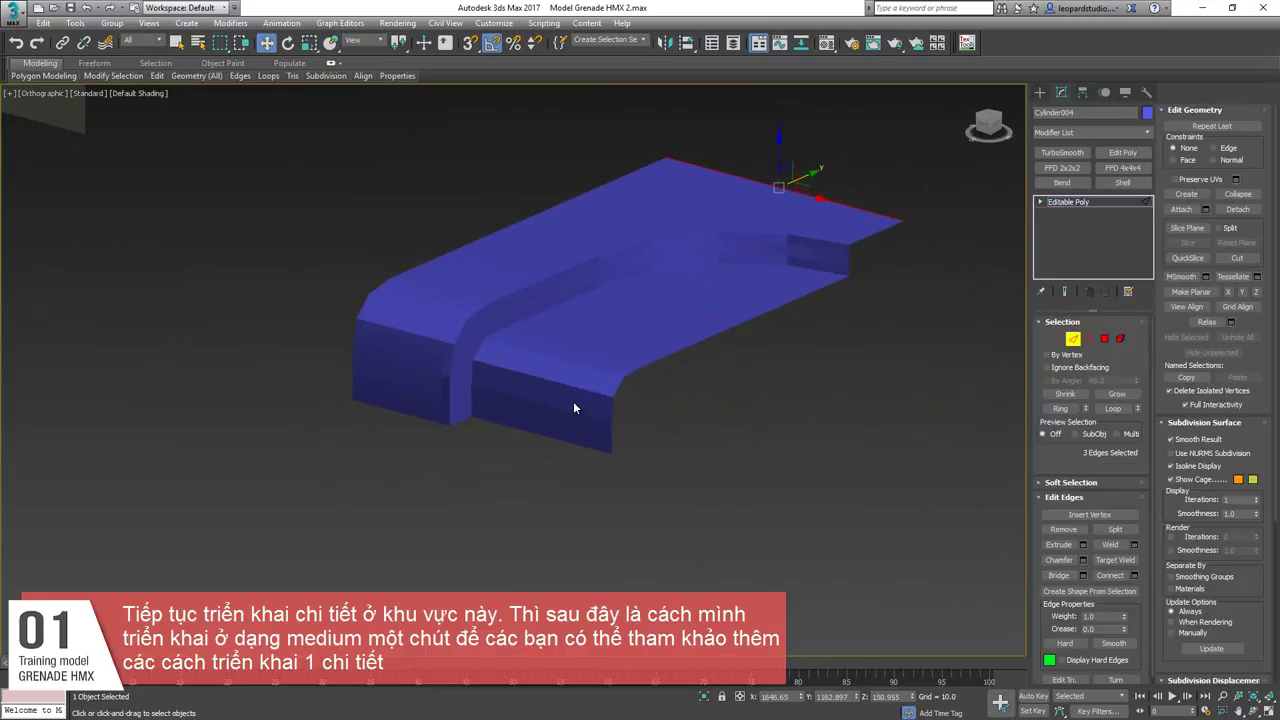
key(F4)
key(2)
key(2)
click(566, 442)
shift+drag(460, 397, 438, 470)
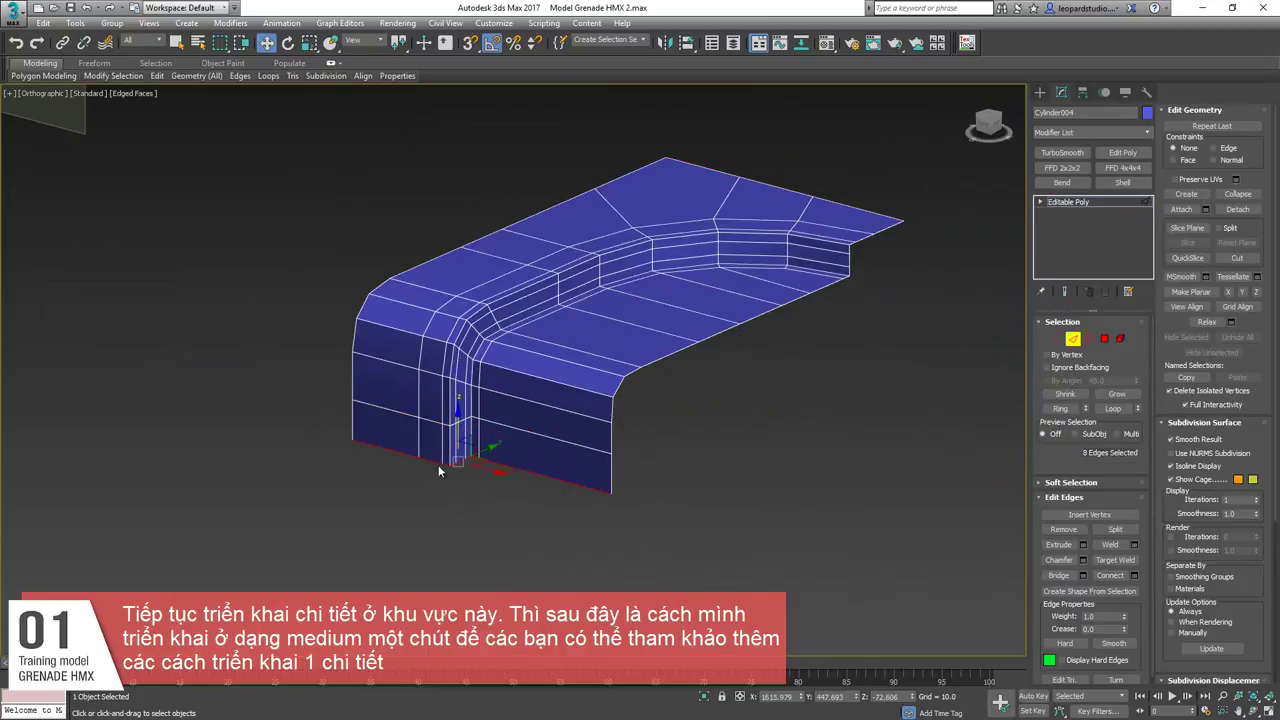
Apply a Symmetry modifier to the part with Z as the mirror axis and Flip off.
key(alt+s)
click(1085, 349)
click(1074, 363)
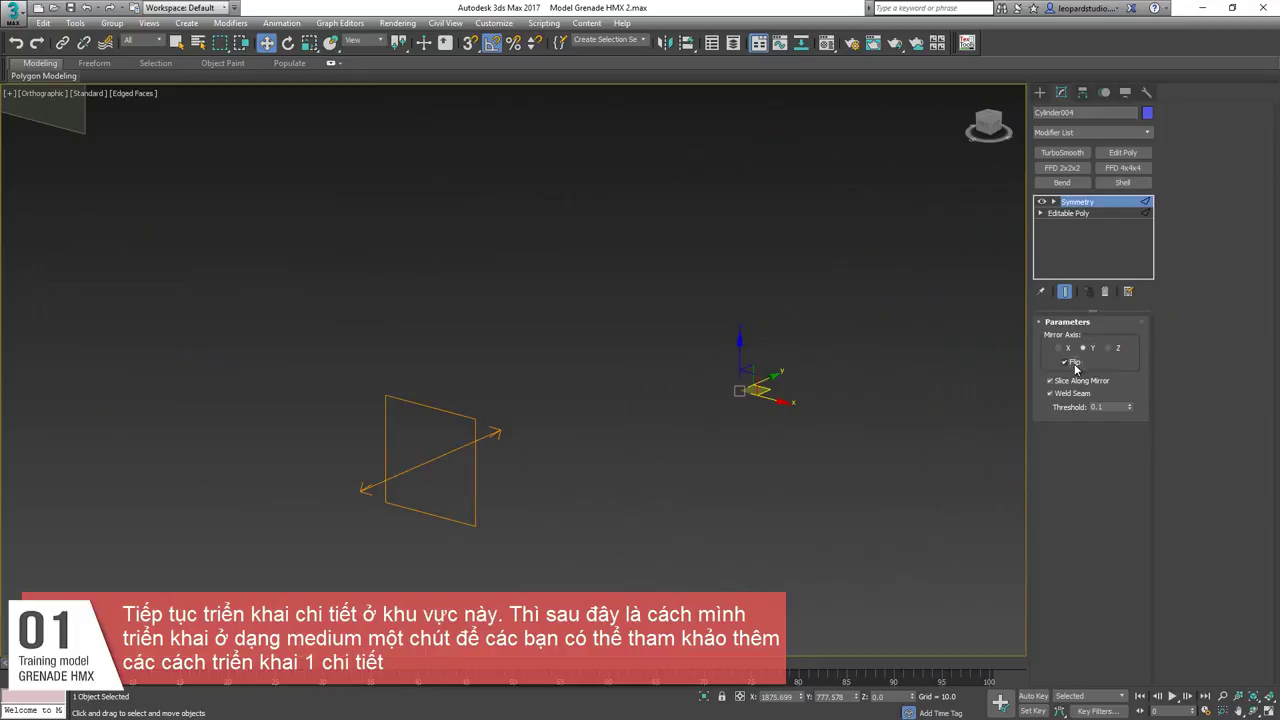
click(1074, 362)
click(1109, 349)
Examine the mirrored part's shape and proportions against the reference images in the front view.
alt+middle_drag(530, 410, 563, 409)
scroll(563, 409, down, 5)
key(f)
scroll(500, 400, down, 6)
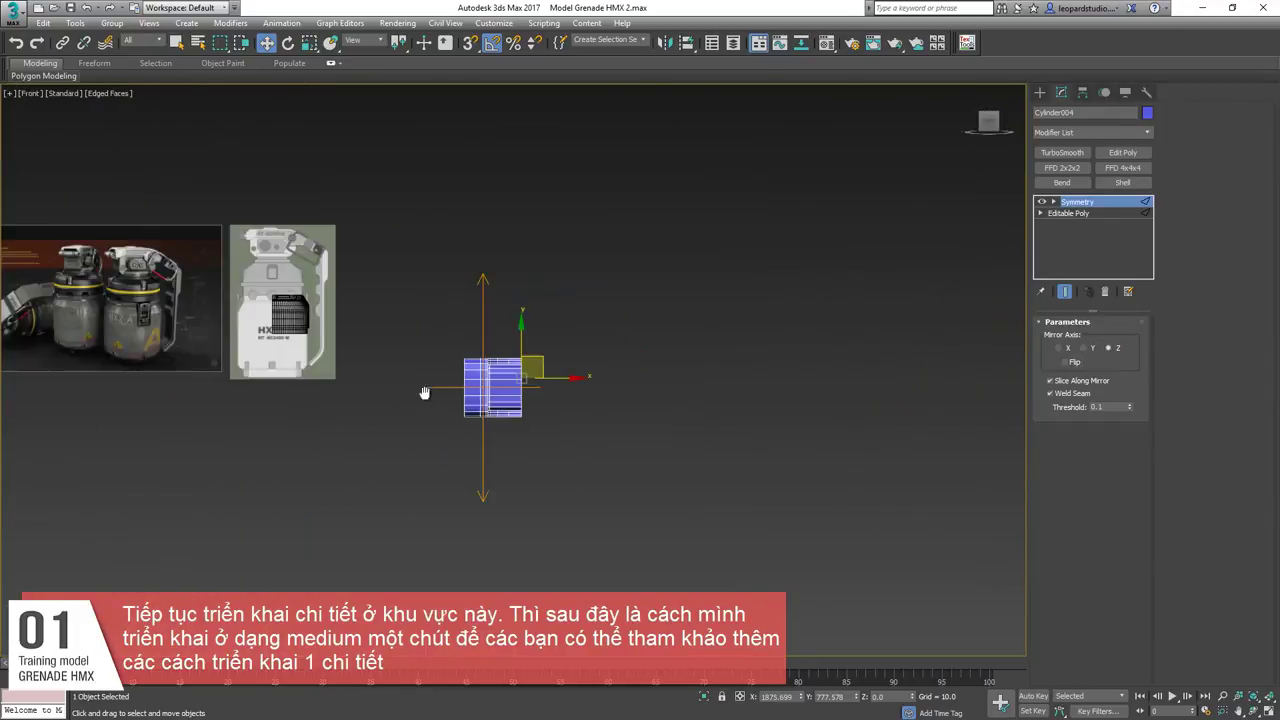
middle_drag(426, 394, 573, 404)
scroll(573, 404, up, 6)
scroll(641, 429, up, 4)
scroll(811, 443, down, 10)
middle_drag(900, 520, 469, 406)
scroll(586, 463, up, 2)
middle_drag(817, 537, 477, 503)
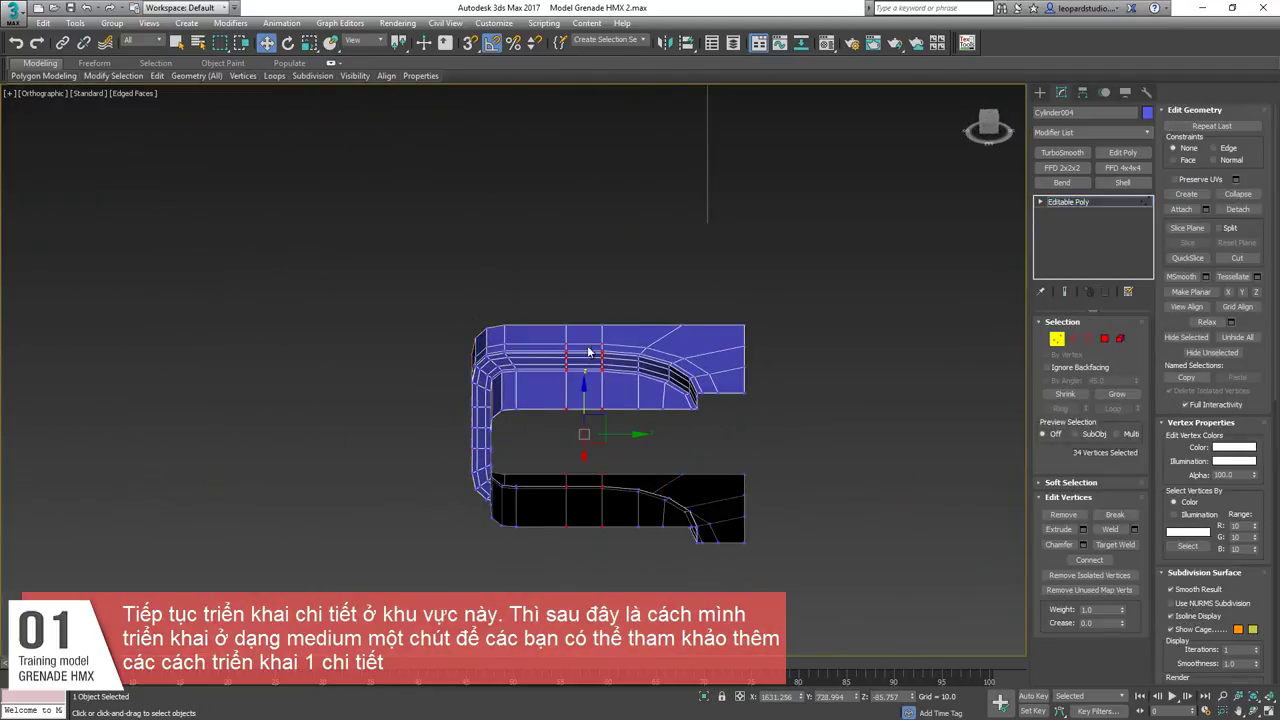
Reduce the straight legs to a single middle edge loop and shorten them by moving the arch-side vertices toward the end wall.
key(2)
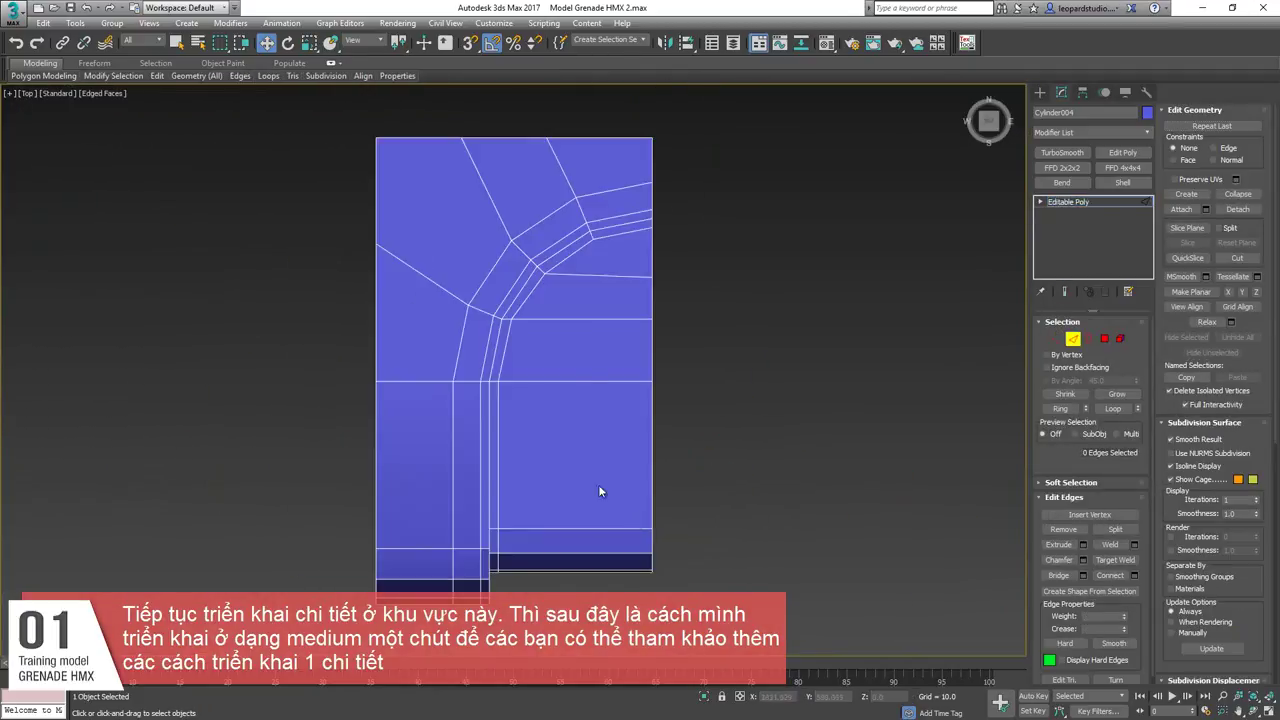
drag(321, 455, 879, 237)
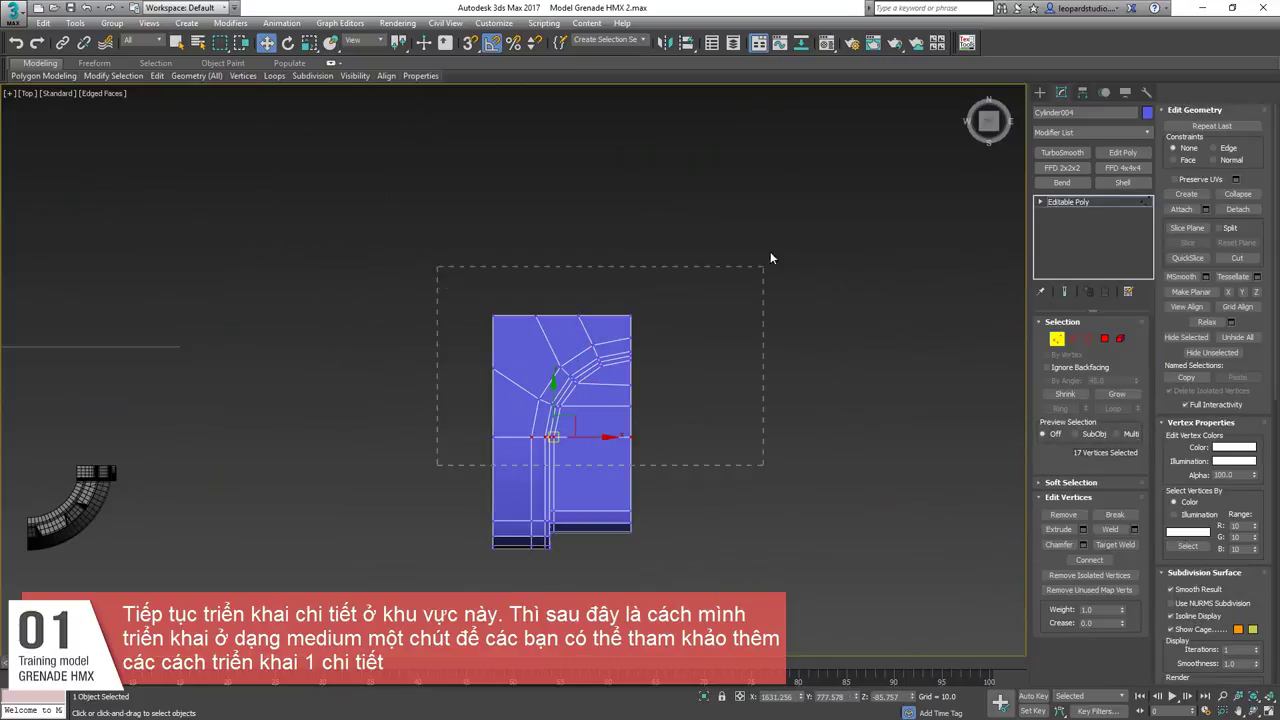
drag(569, 406, 569, 409)
alt+middle_drag(569, 409, 538, 444)
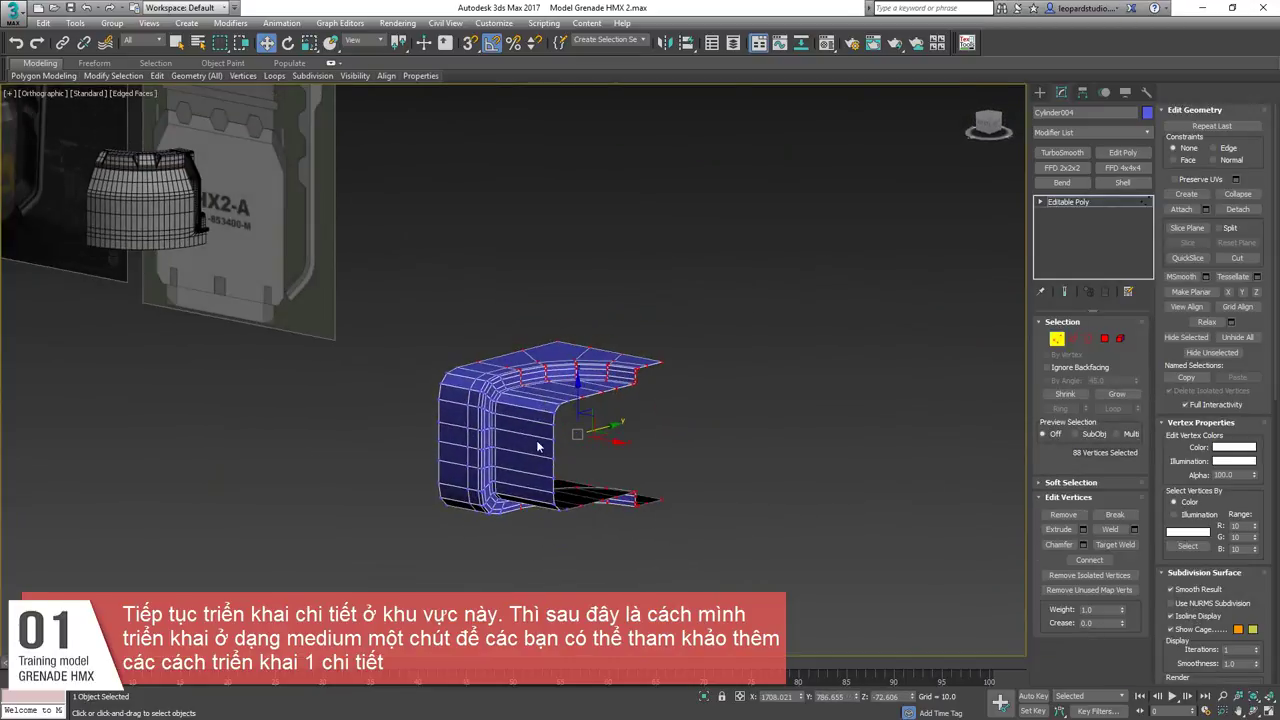
Heighten the U-shaped part by moving the vertices of its lower half down about 286 units in the front view.
key(f)
key(z)
key(2)
key(2)
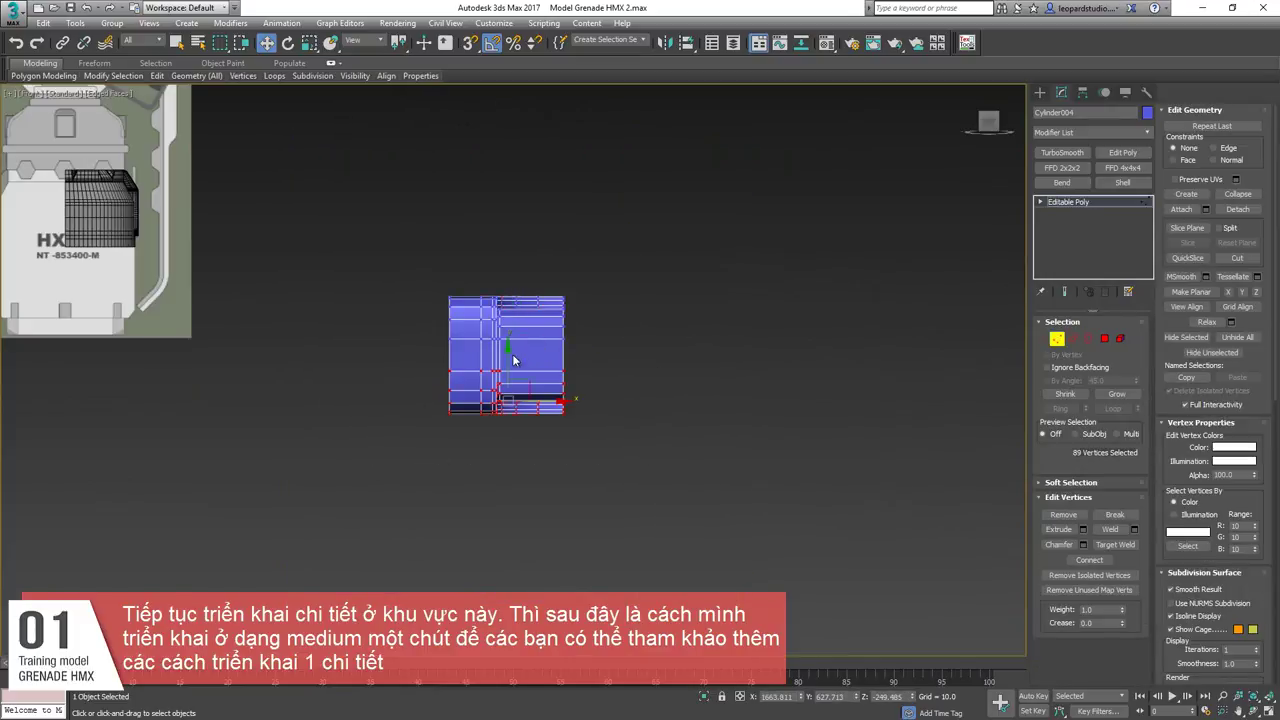
drag(510, 360, 509, 432)
alt+middle_drag(509, 432, 538, 450)
key(f)
key(z)
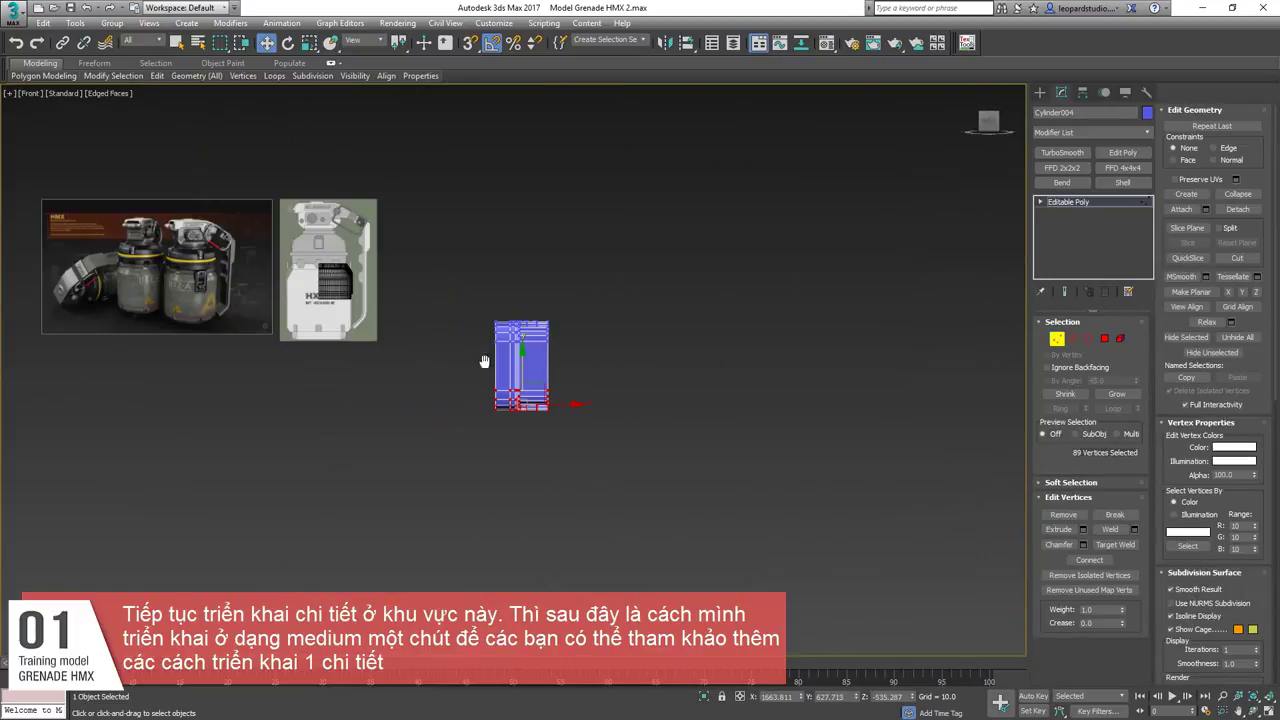
Align the U-shaped part to the centre of the grenade body's existing geometry.
scroll(564, 398, up, 5)
key(alt+a)
click(603, 482)
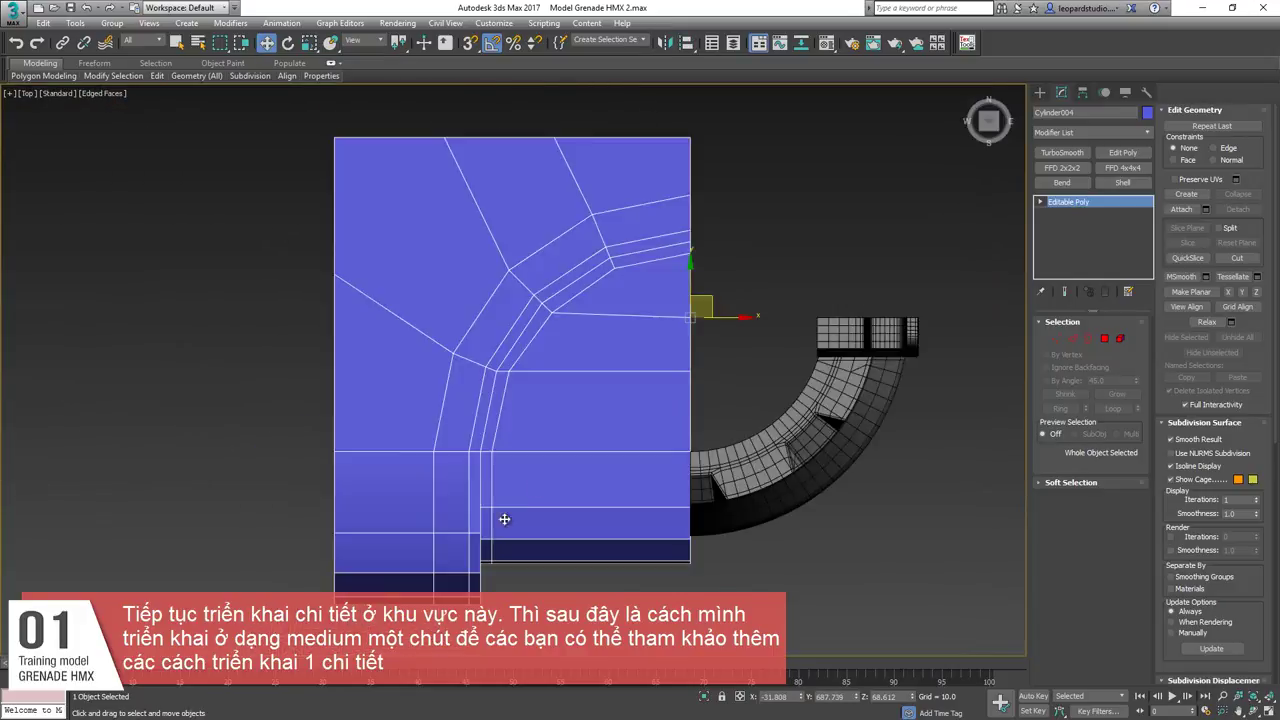
Rotate the U-shaped part 90° in the top view so its end wall faces outward, and scale it down uniformly.
scroll(500, 517, down, 3)
key(e)
drag(540, 440, 440, 375)
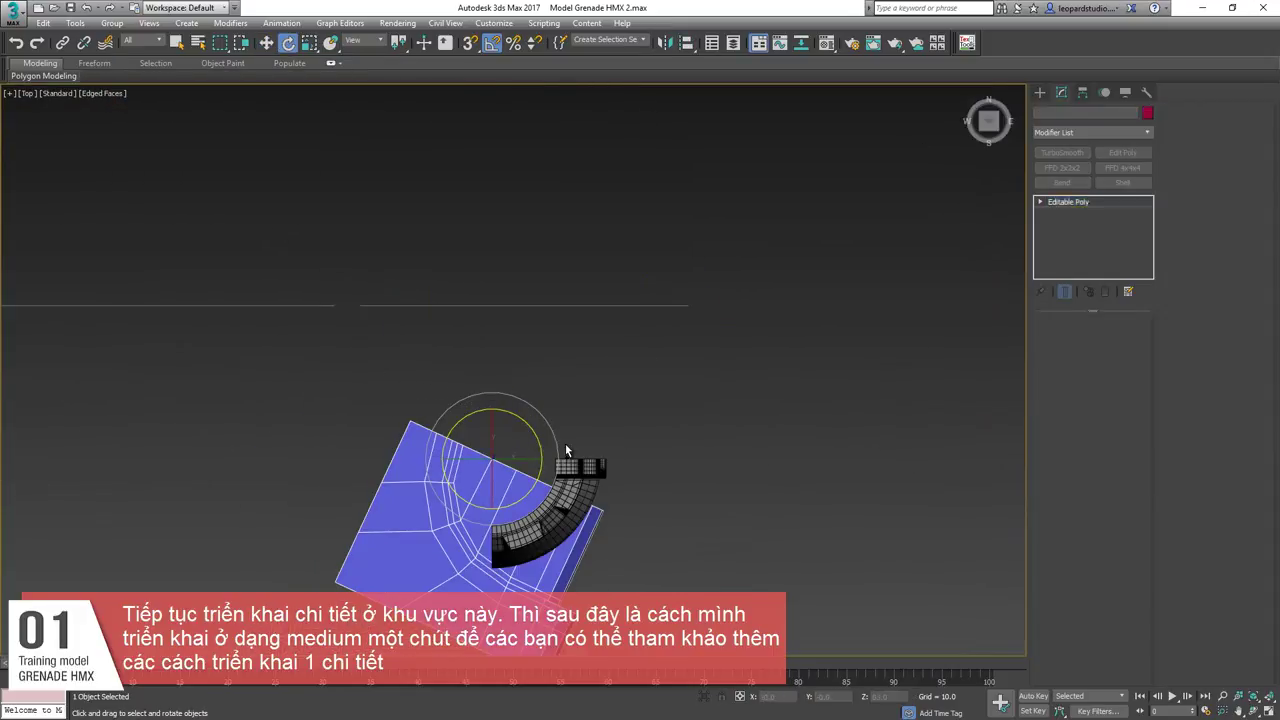
drag(565, 448, 518, 425)
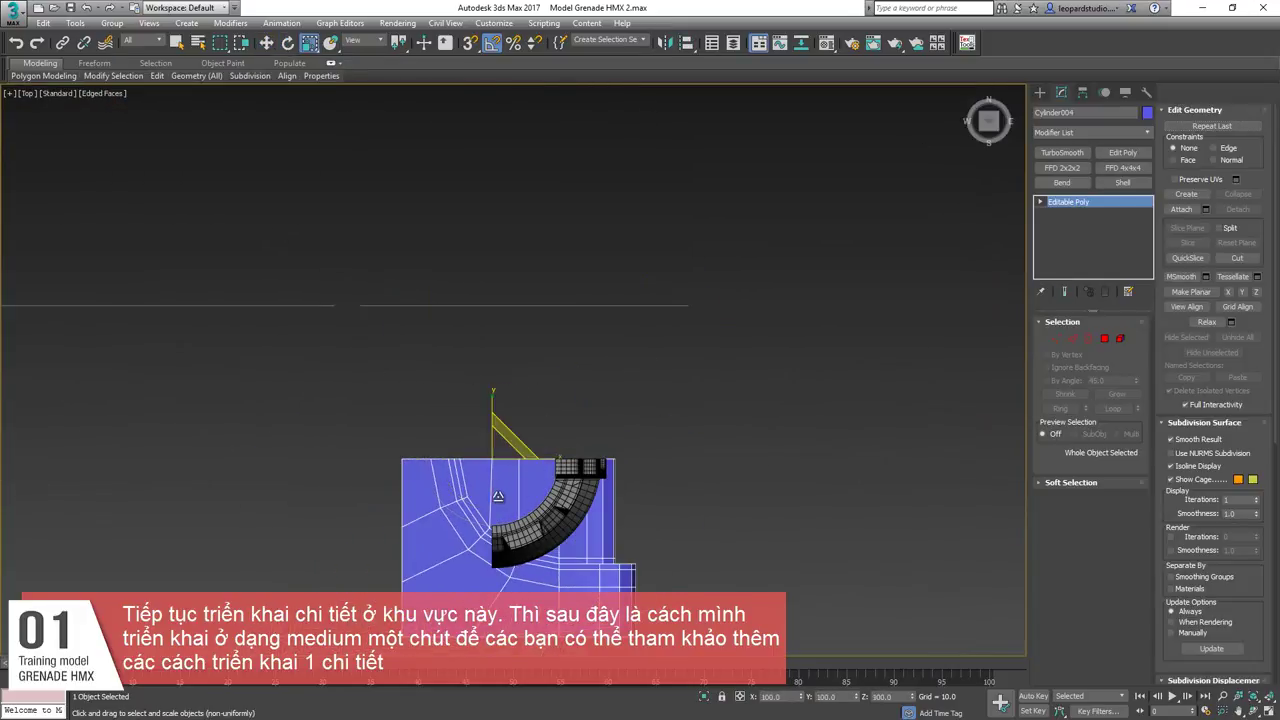
drag(497, 496, 497, 580)
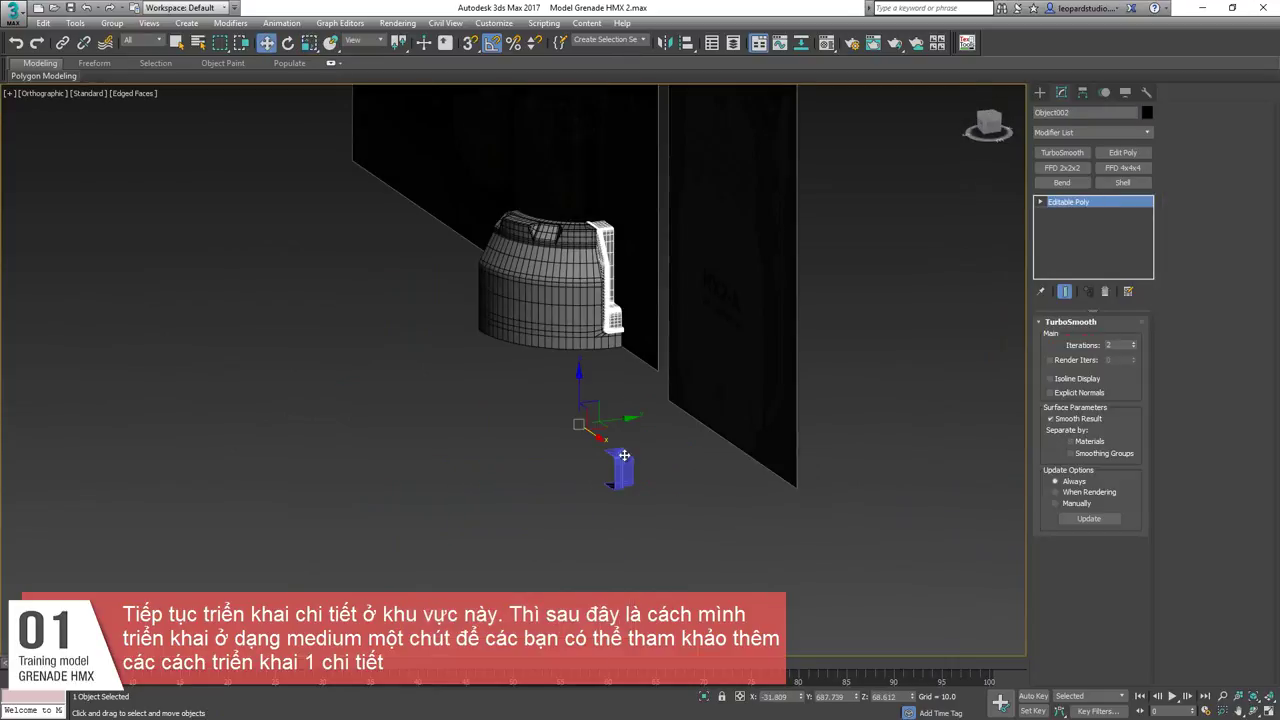
Move the U-shaped part up beside the lower end of the latch plate and compare it with the front reference.
click(624, 455)
drag(618, 418, 618, 290)
click(665, 395)
scroll(620, 328, up, 5)
click(605, 312)
key(f)
scroll(494, 305, down, 4)
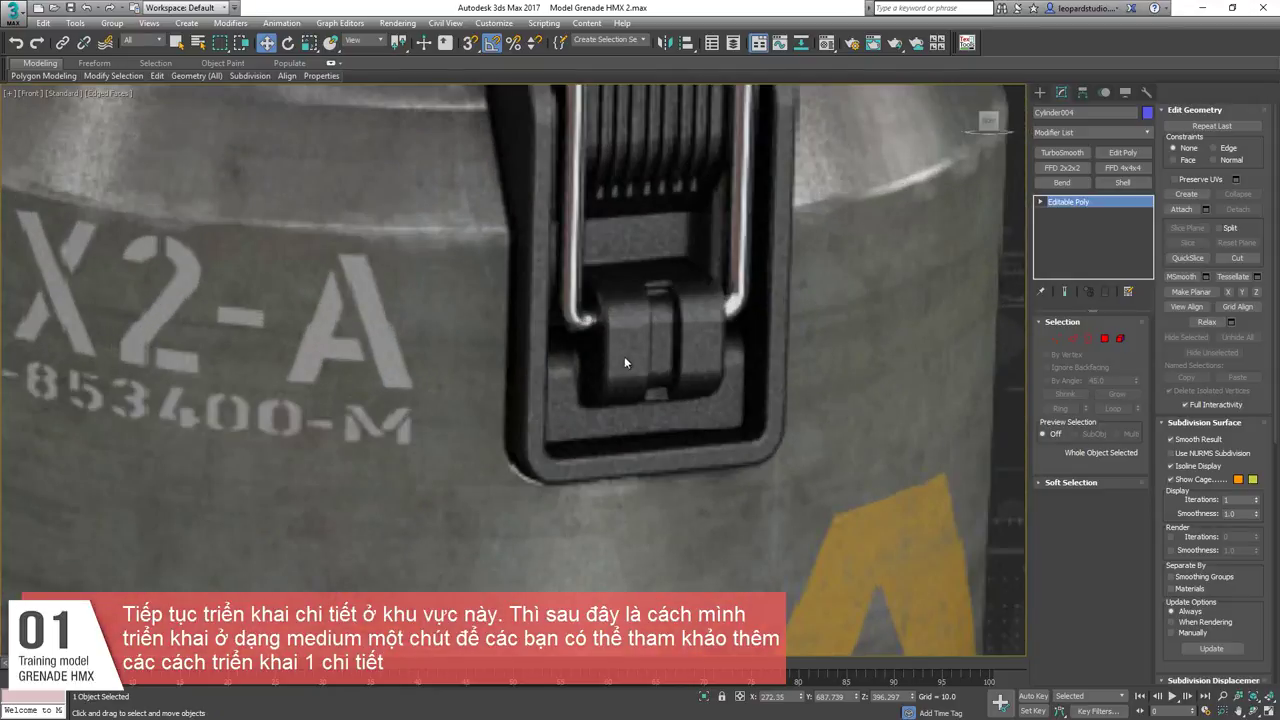
scroll(625, 362, down, 5)
alt+middle_drag(649, 371, 745, 395)
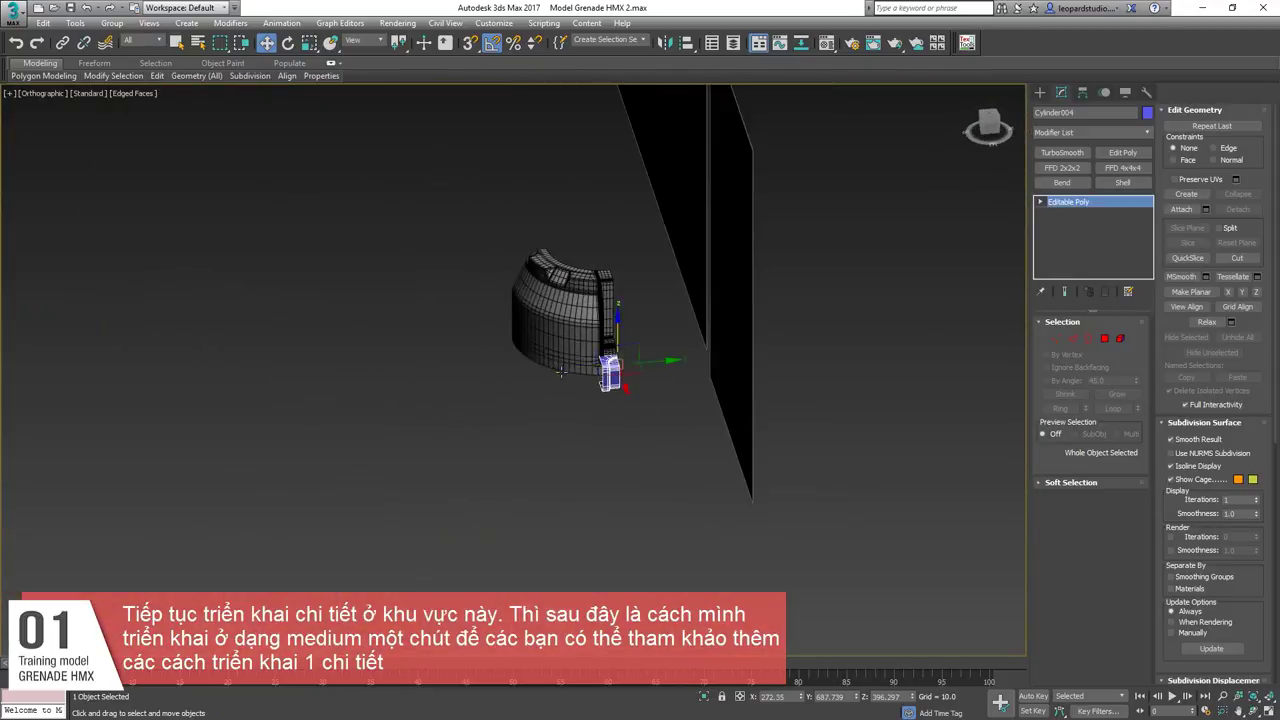
Bridge the back edges of the U-shaped part's upper and lower legs.
scroll(633, 345, up, 5)
click(633, 350)
click(560, 400)
alt+middle_drag(555, 398, 493, 382)
scroll(493, 382, up, 4)
key(2)
click(517, 362)
middle_drag(560, 580, 562, 498)
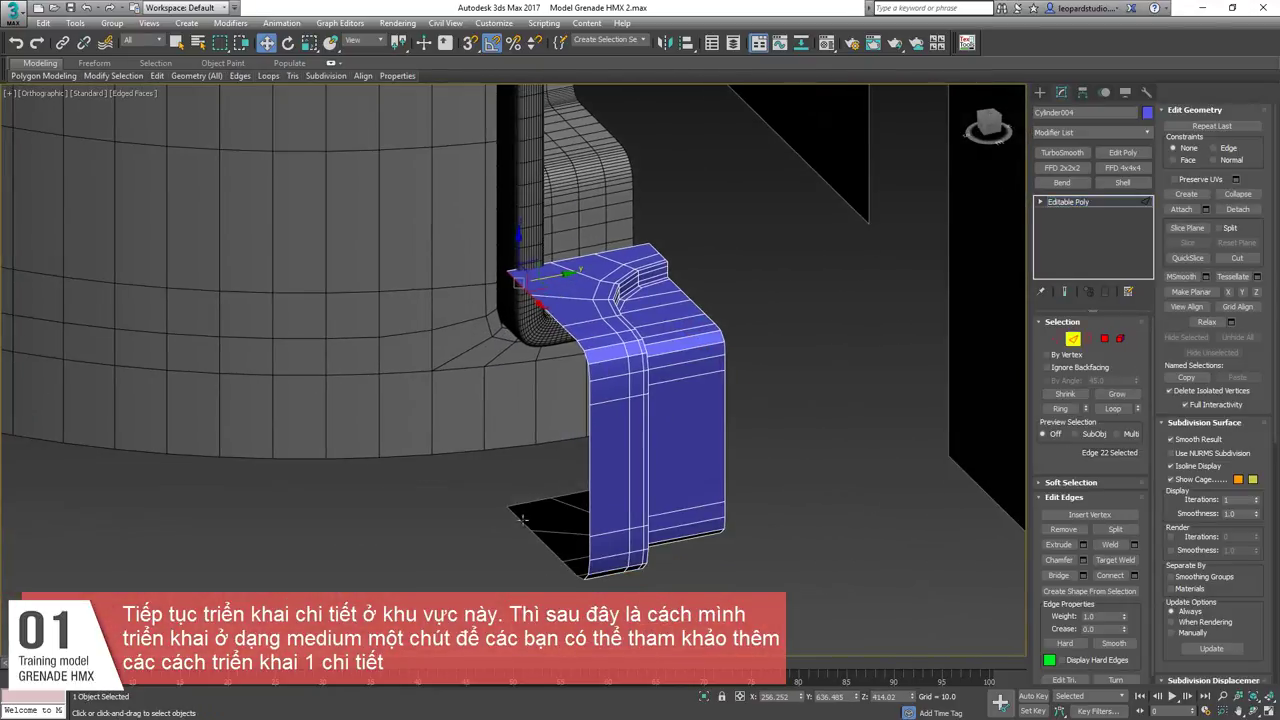
key(shift+b)
Cap the open border on the side of the U-shaped part.
key(4)
key(3)
click(591, 377)
key(alt+p)
alt+middle_drag(591, 377, 443, 435)
key(2)
Inset the three polygons of the side cap as a group and delete the vertices at the part's back end.
key(4)
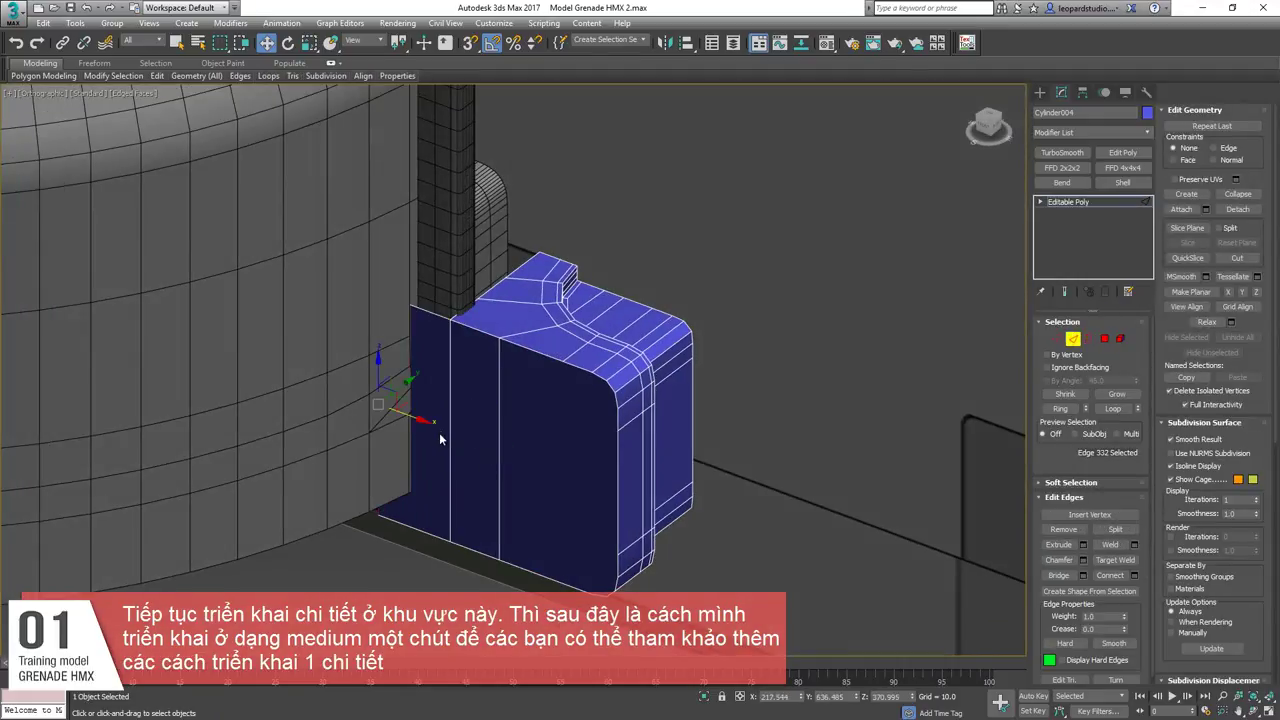
click(443, 435)
ctrl+click(484, 420)
ctrl+click(553, 424)
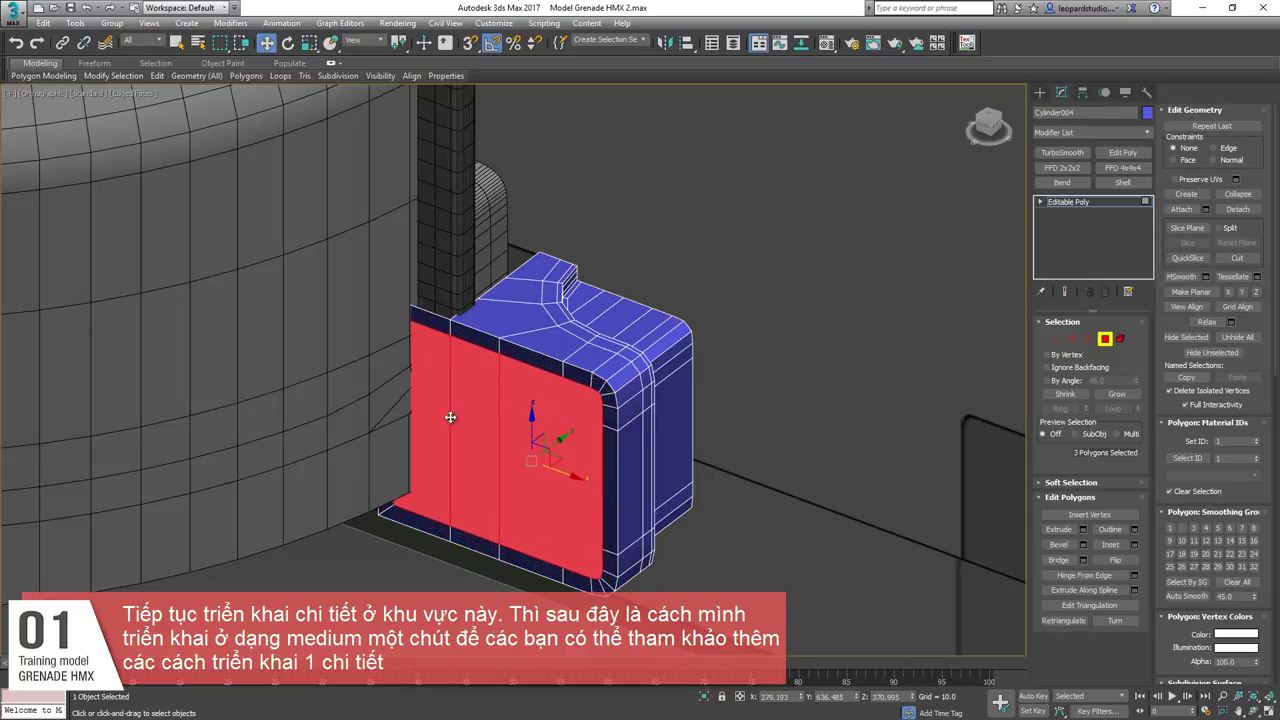
scroll(490, 450, down, 2)
key(1)
drag(363, 540, 427, 282)
key(Delete)
Extrude the outer edge loop of the capped side with a height of 0 to add supporting edges around it.
scroll(555, 410, up, 2)
key(2)
double_click(578, 392)
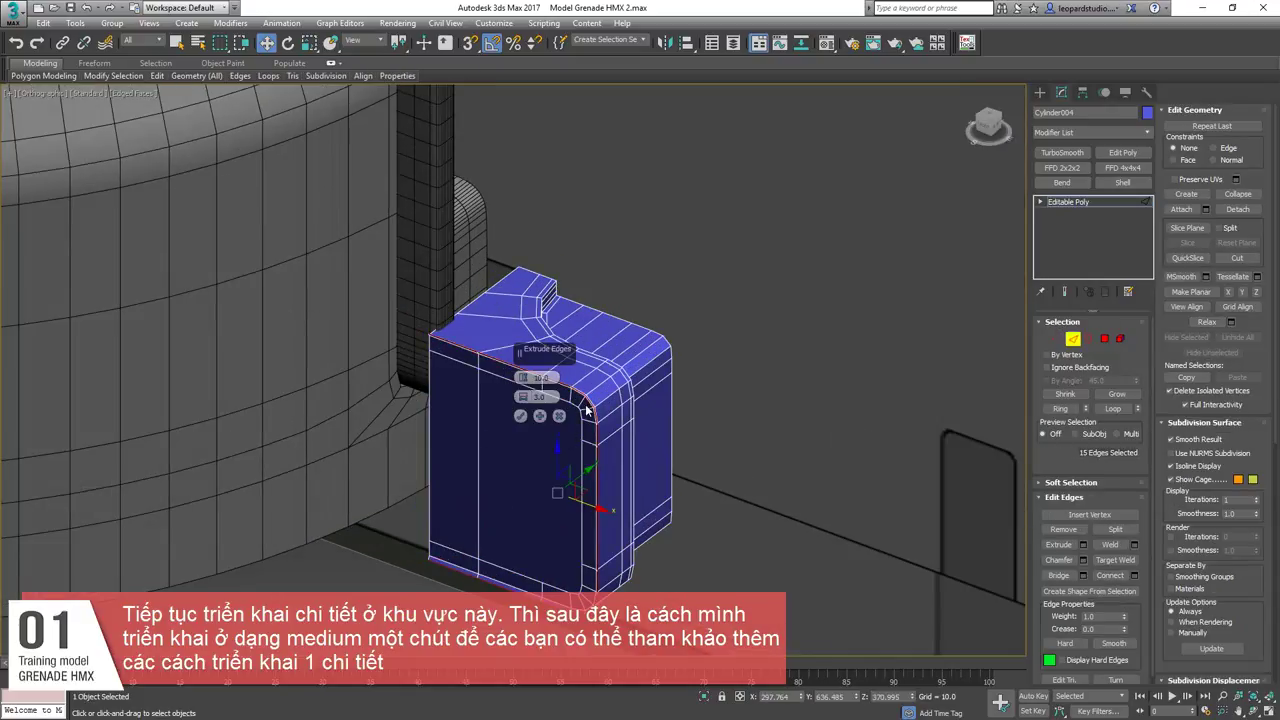
scroll(586, 410, up, 4)
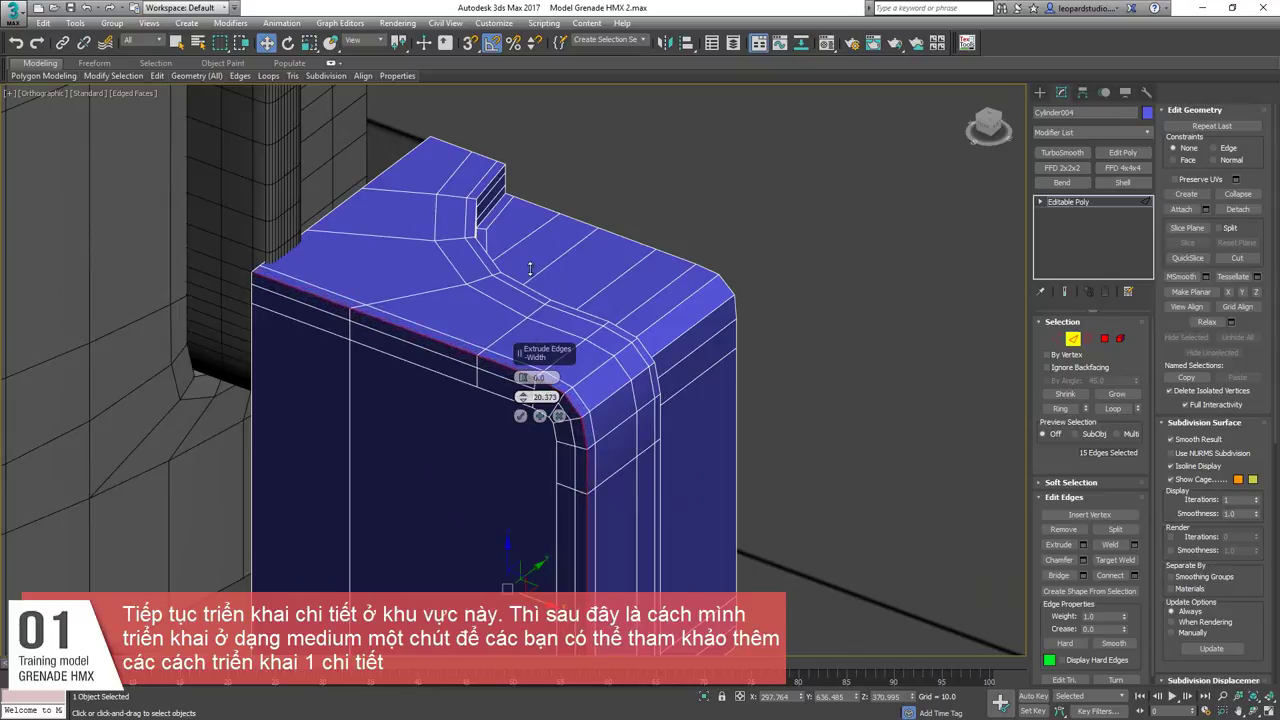
scroll(523, 357, down, 6)
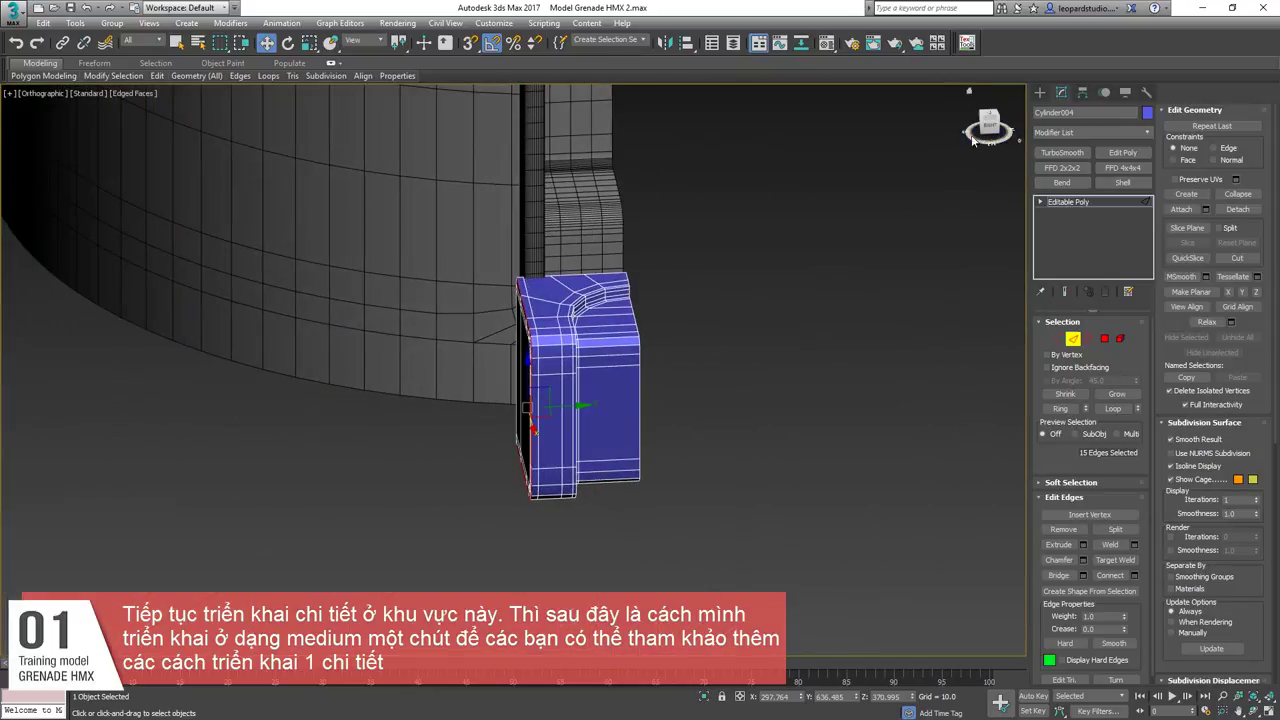
Scale the whole U-shaped part down uniformly in the right view to suit the latch's lower end.
click(990, 126)
key(2)
key(r)
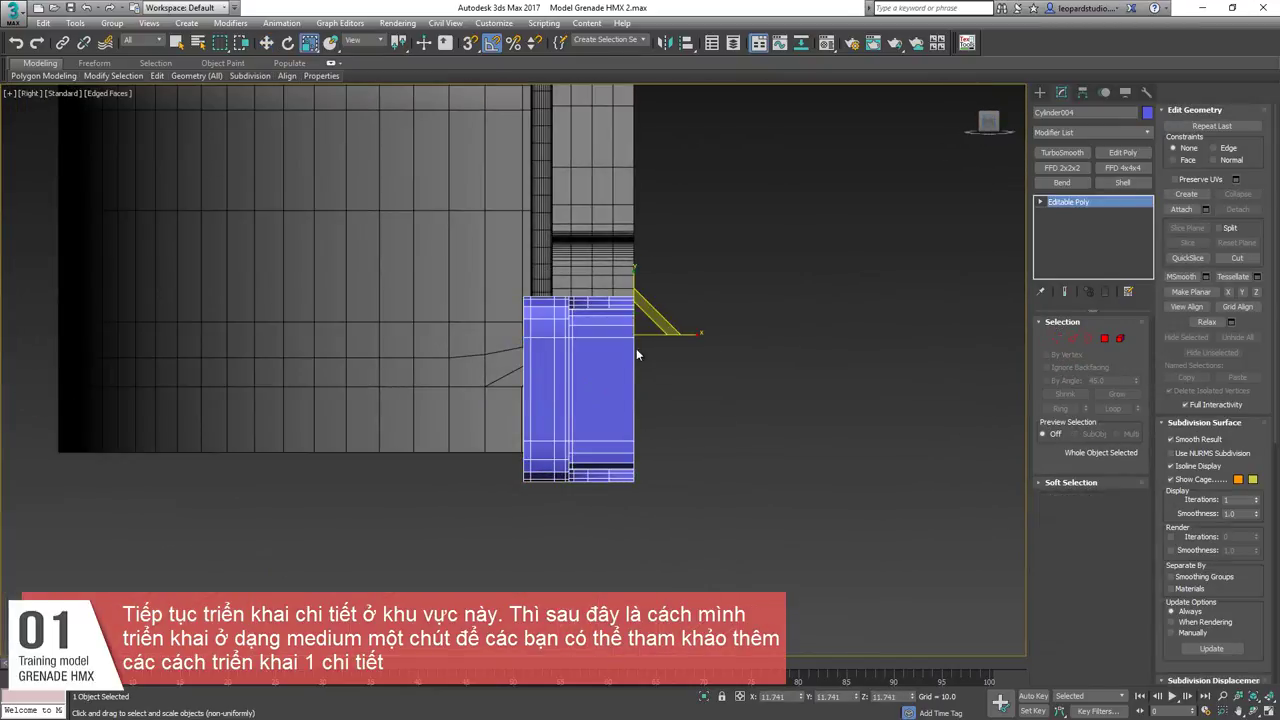
drag(636, 352, 653, 453)
scroll(532, 419, down, 5)
key(z)
scroll(623, 471, down, 10)
middle_drag(300, 458, 597, 458)
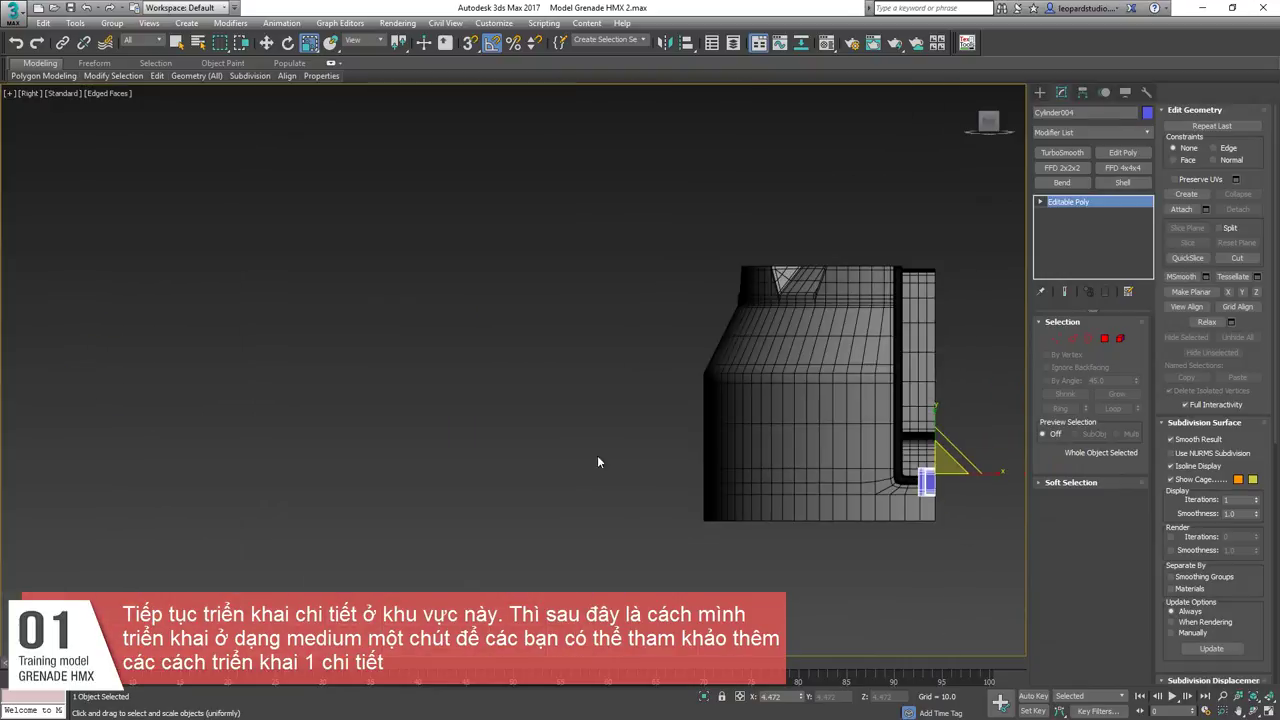
Check the latch in the front reference image and move the U-shaped part onto the lower section of the latch plate.
scroll(597, 458, down, 6)
key(f)
key(z)
scroll(600, 455, down, 8)
scroll(742, 475, down, 7)
scroll(412, 454, up, 10)
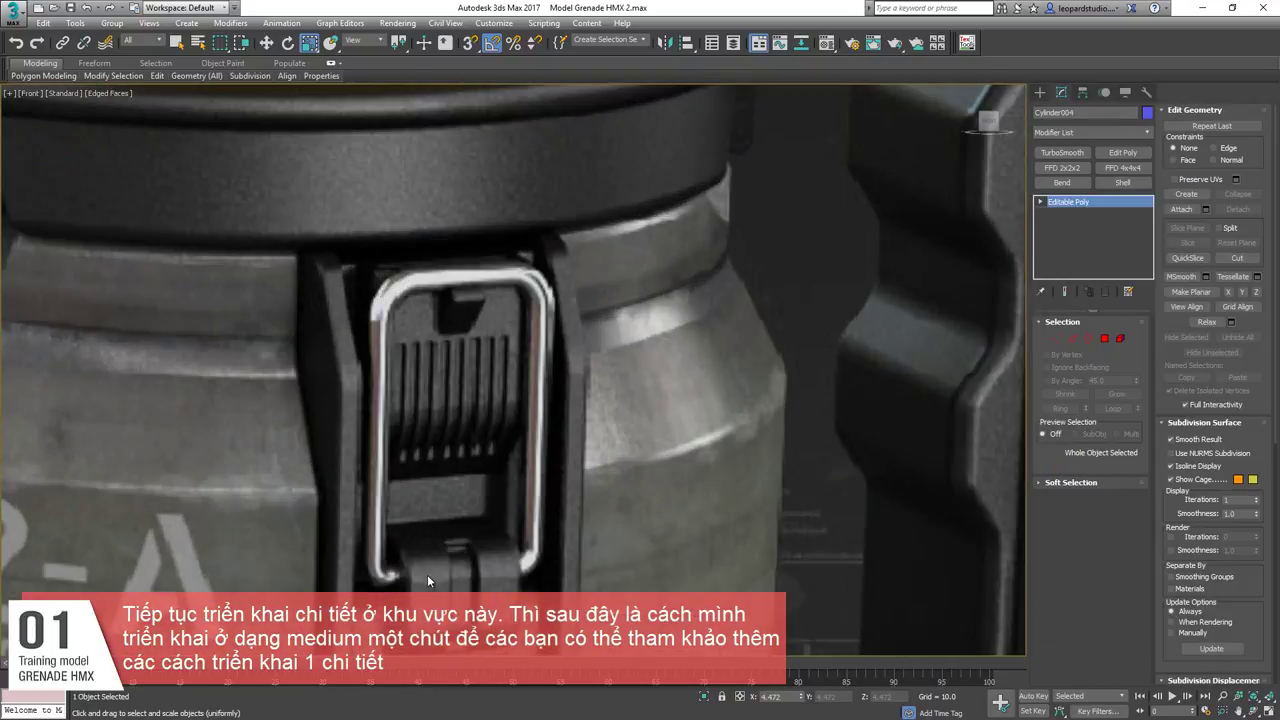
scroll(429, 578, down, 10)
scroll(630, 482, up, 8)
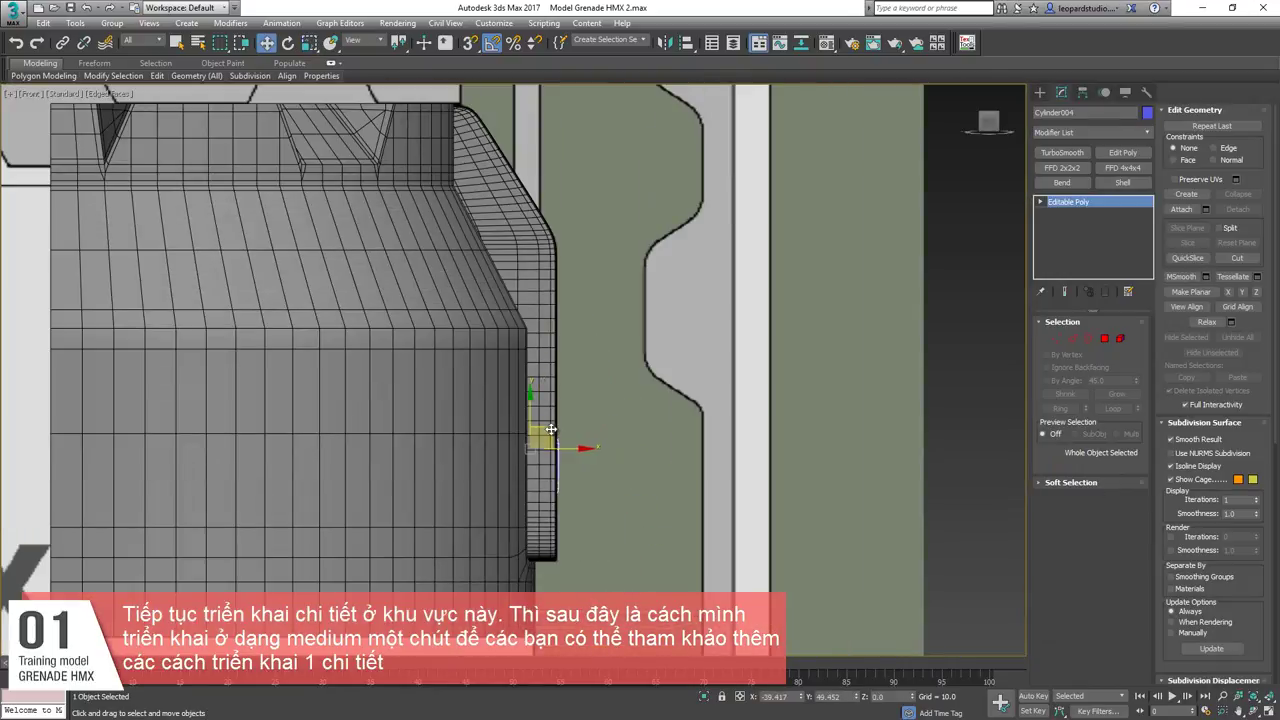
Lengthen the U-shaped part by moving the 13 edges of its open back end into the latch plate.
alt+middle_drag(551, 429, 545, 395)
key(2)
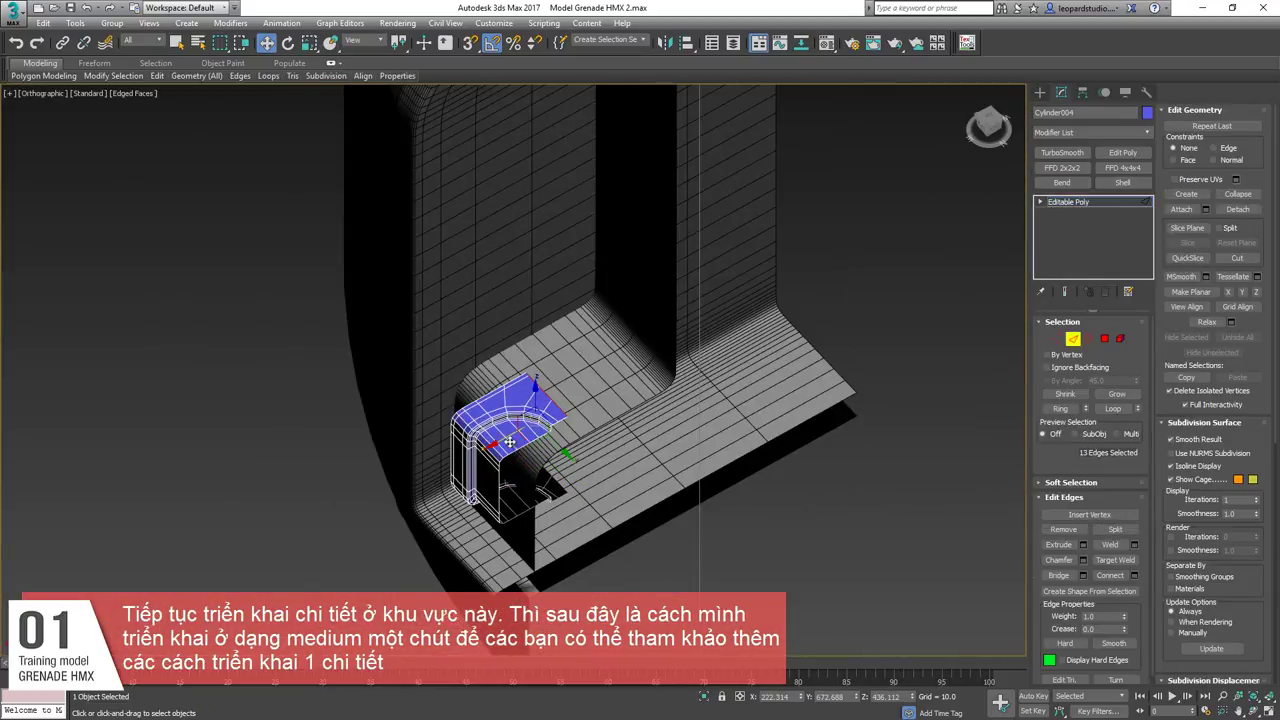
drag(509, 441, 595, 401)
alt+middle_drag(624, 387, 661, 376)
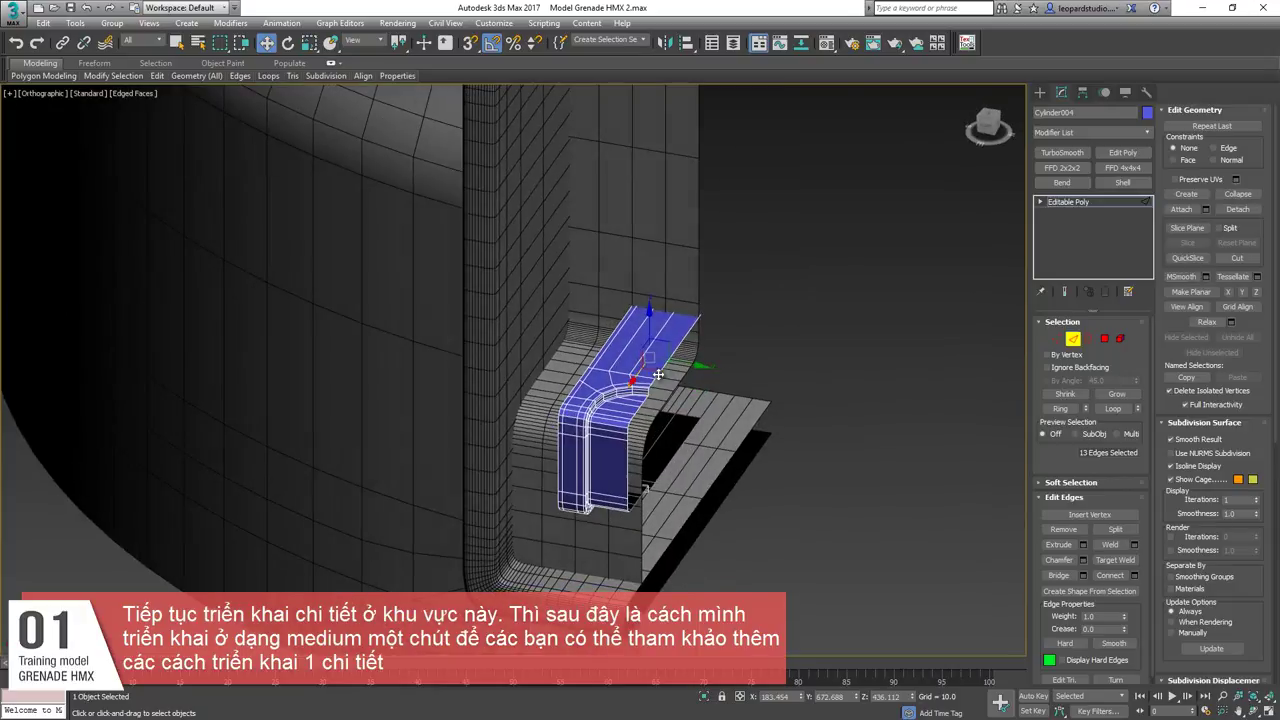
Rescale the whole U-shaped part non-uniformly against the ledge of the latch plate.
key(2)
key(r)
drag(648, 415, 652, 400)
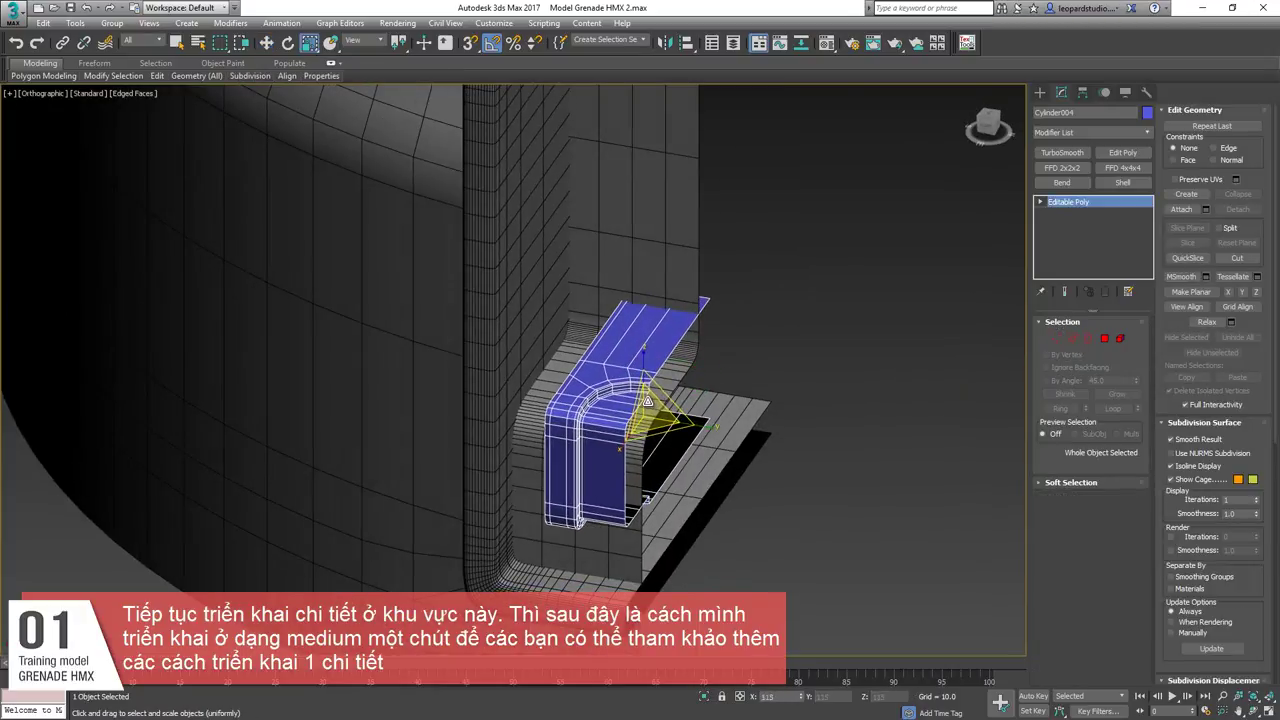
key(f)
scroll(637, 409, down, 5)
alt+middle_drag(640, 409, 828, 291)
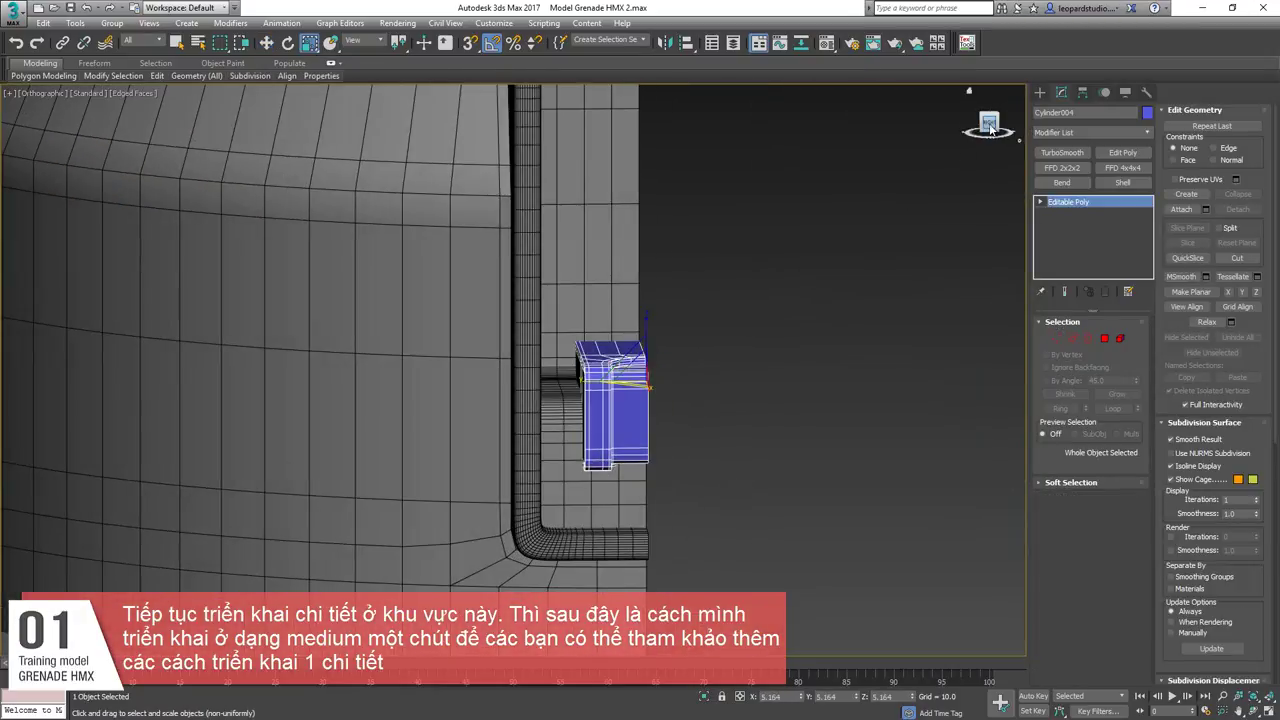
Compare the latch proportions with the reference image and scale the U-shaped part along its height.
click(991, 129)
scroll(614, 420, down, 5)
middle_drag(614, 420, 491, 443)
scroll(491, 443, up, 8)
scroll(491, 443, down, 10)
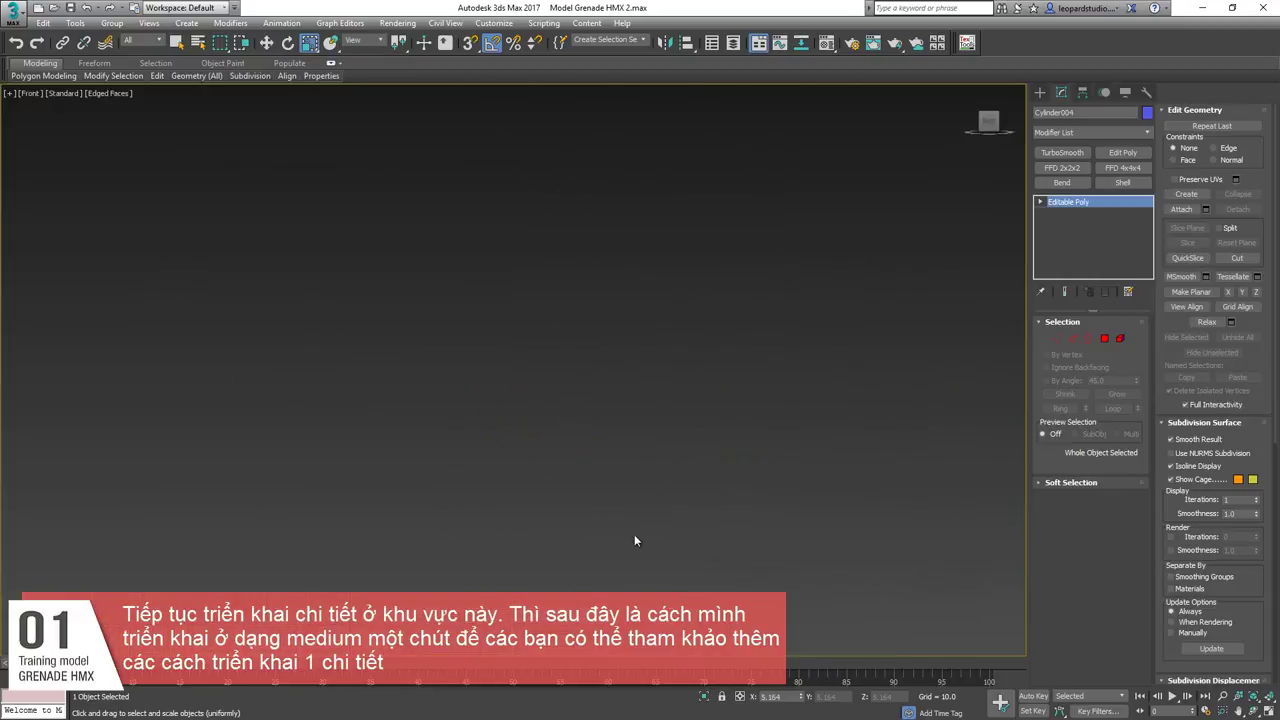
scroll(620, 480, up, 10)
scroll(395, 433, down, 3)
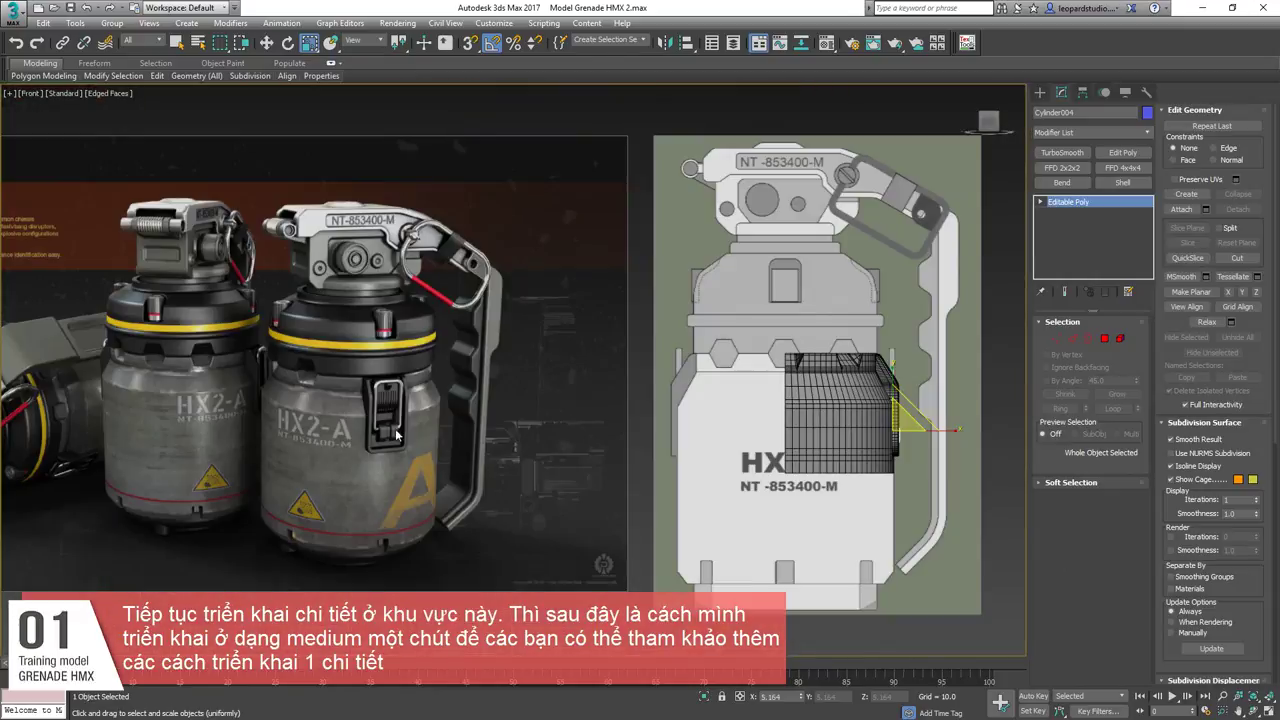
scroll(682, 465, up, 5)
alt+middle_drag(684, 457, 543, 430)
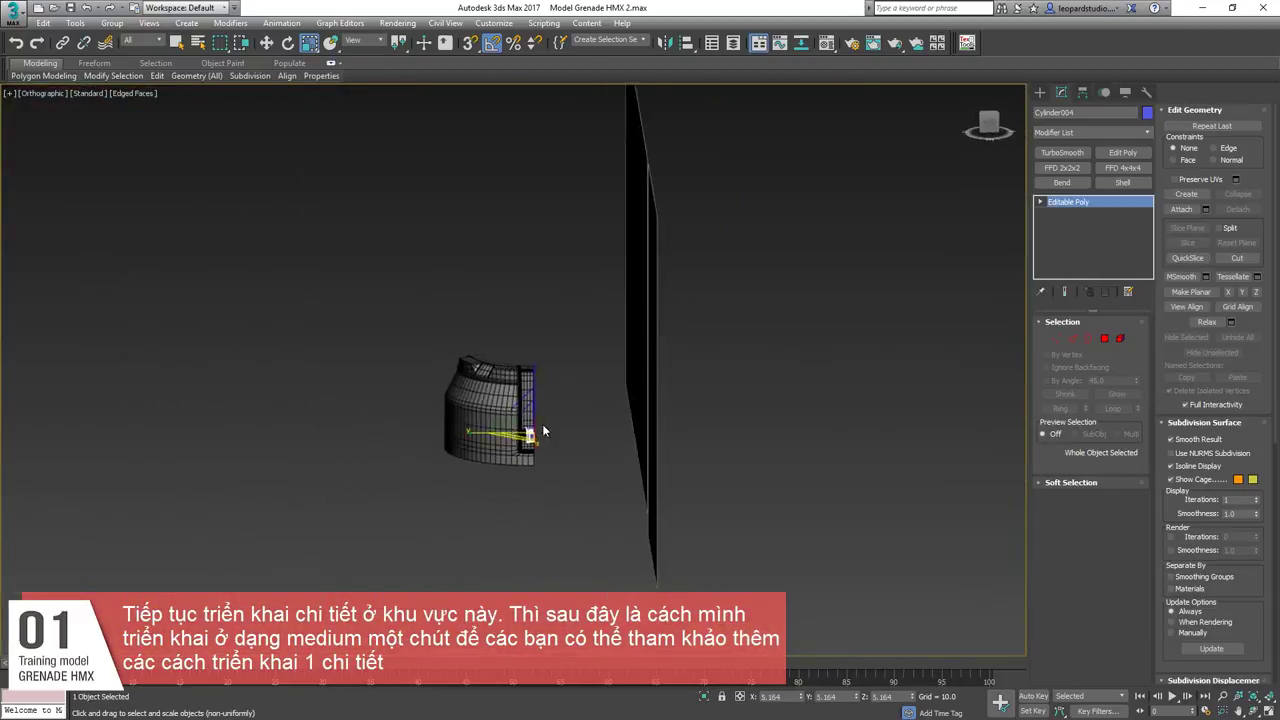
scroll(528, 439, up, 10)
drag(596, 368, 596, 425)
Widen the U-shaped part by moving the 72 vertices along its outer side outward in the top view.
alt+middle_drag(596, 425, 560, 503)
key(t)
key(1)
drag(323, 547, 809, 477)
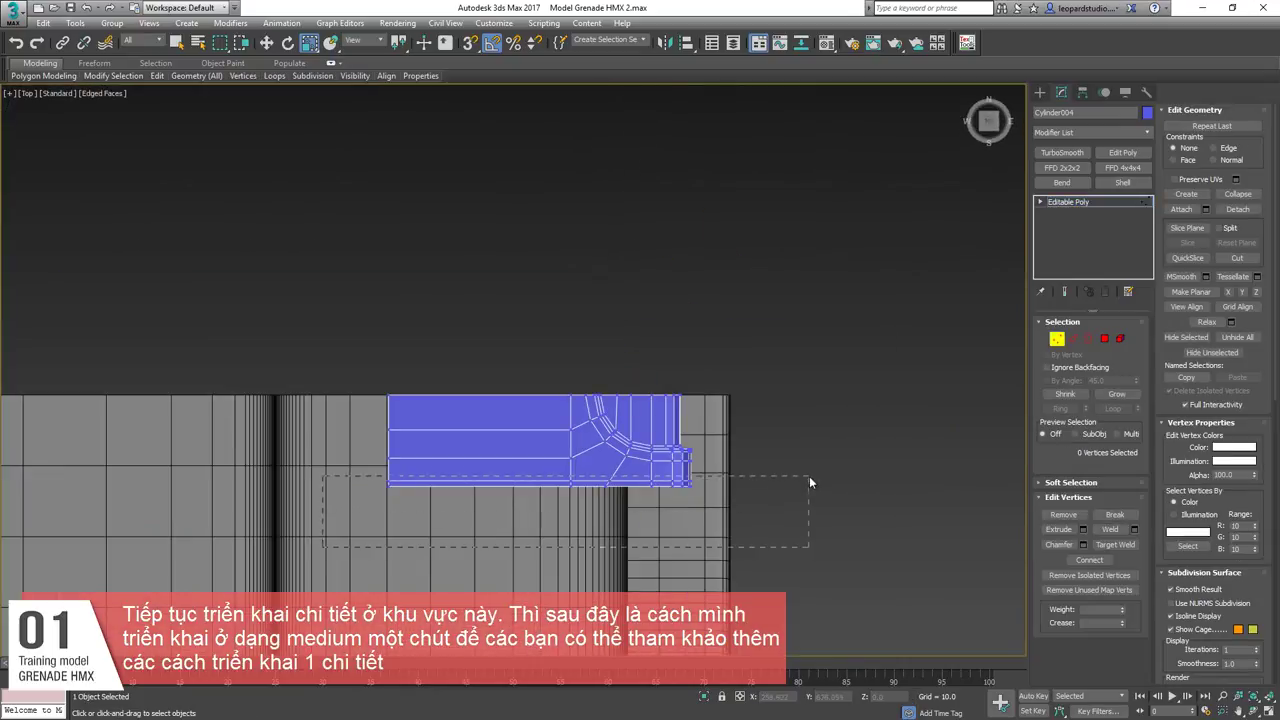
drag(624, 452, 606, 528)
scroll(623, 463, down, 3)
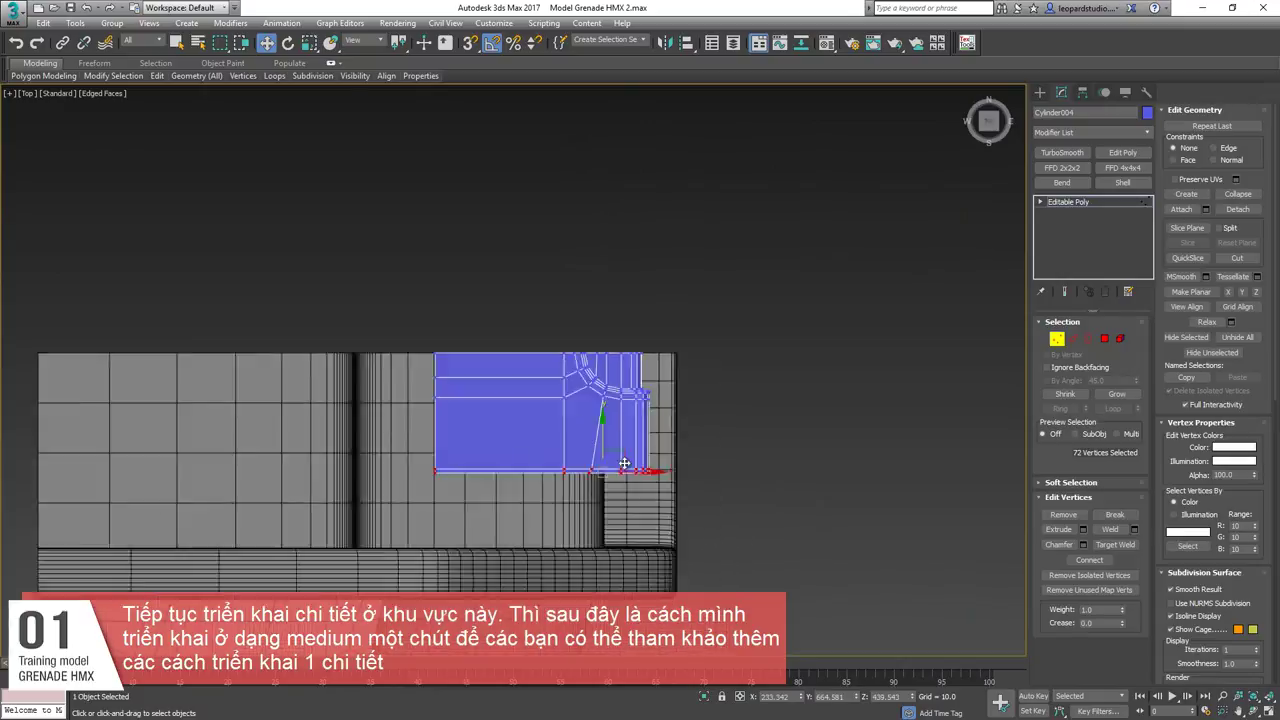
Adjust the part's height by moving its 120 lower vertices vertically in the right view, and rescale the whole part.
alt+middle_drag(623, 463, 855, 276)
key(r)
drag(492, 501, 865, 420)
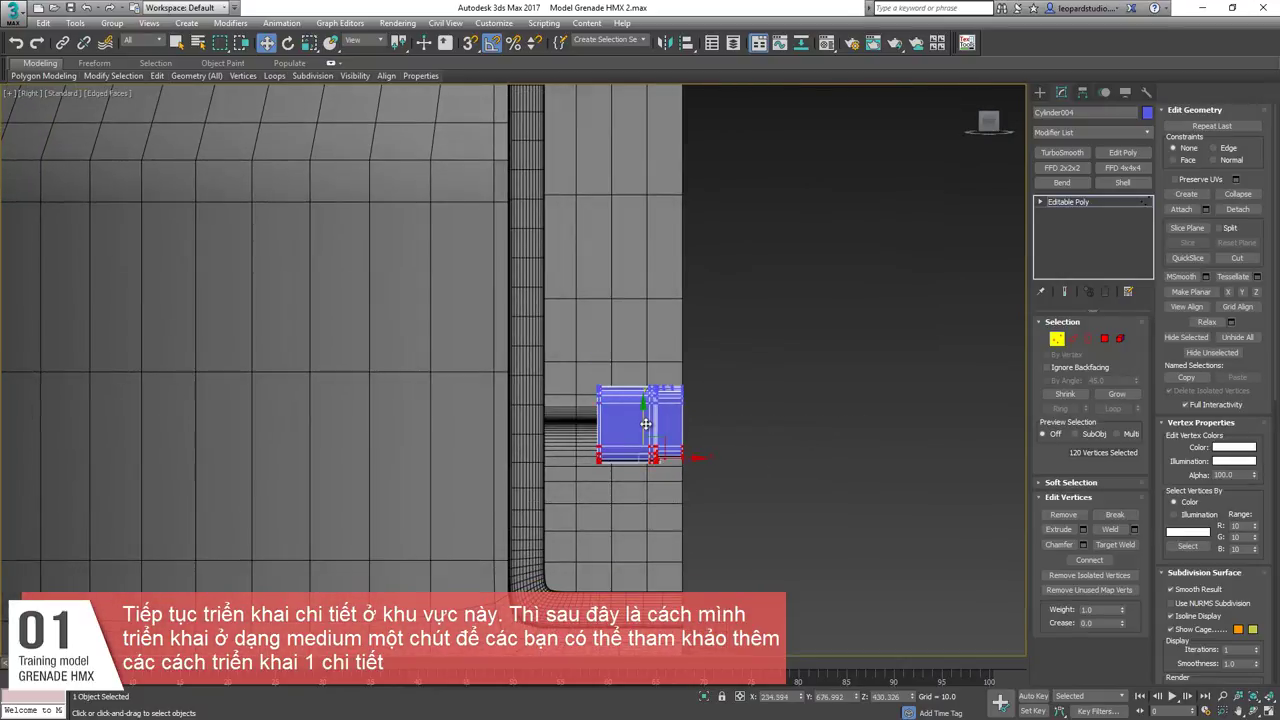
alt+middle_drag(645, 490, 660, 530)
key(1)
drag(677, 430, 682, 441)
Move the U-shaped part slightly along X in the front view to set how far it protrudes from the latch plate.
key(f)
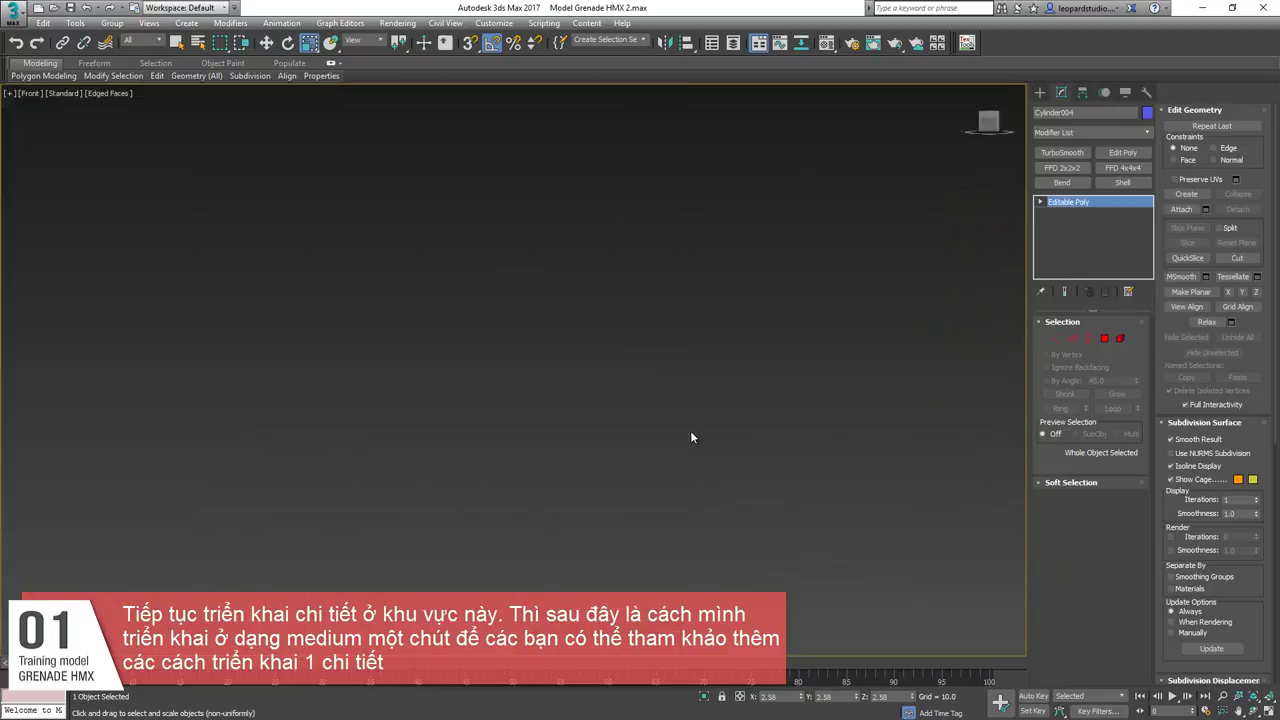
key(z)
scroll(691, 437, down, 4)
middle_drag(691, 437, 736, 377)
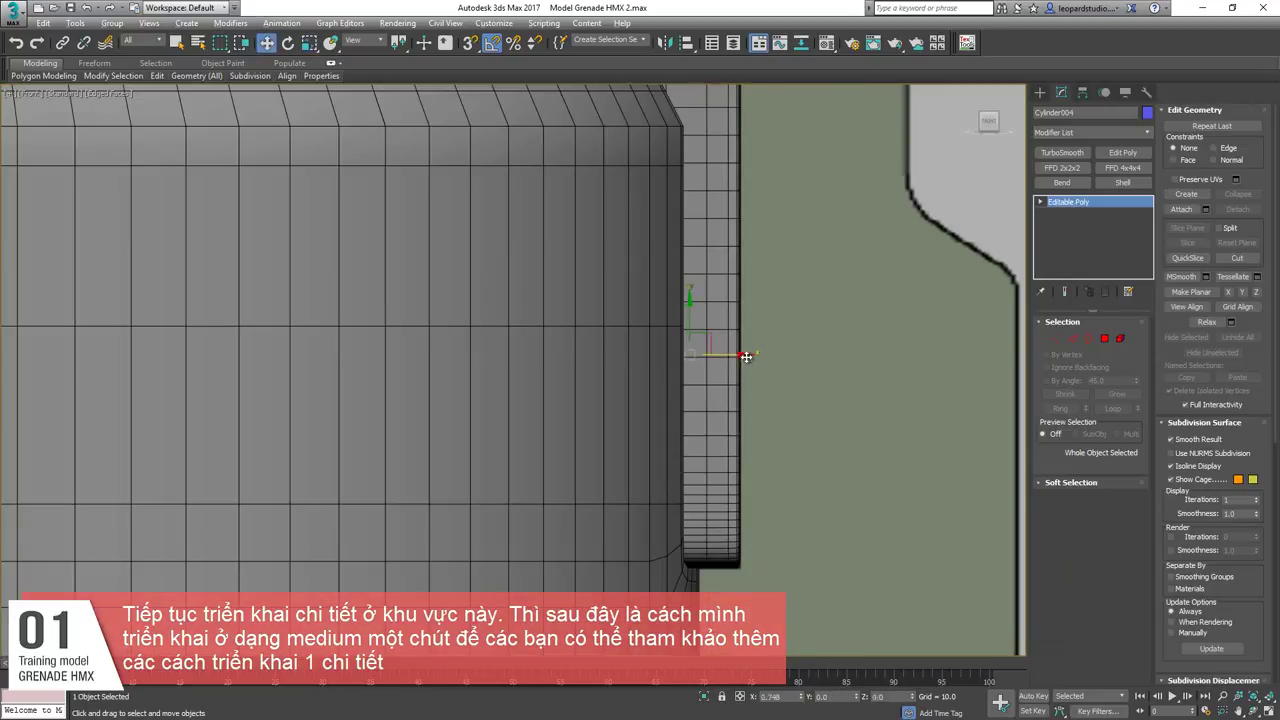
drag(753, 358, 754, 359)
alt+middle_drag(754, 359, 655, 453)
scroll(726, 326, up, 4)
Fine-tune the U-shaped part's placement on the latch plate's ledge so its back end runs into the plate.
drag(732, 412, 699, 376)
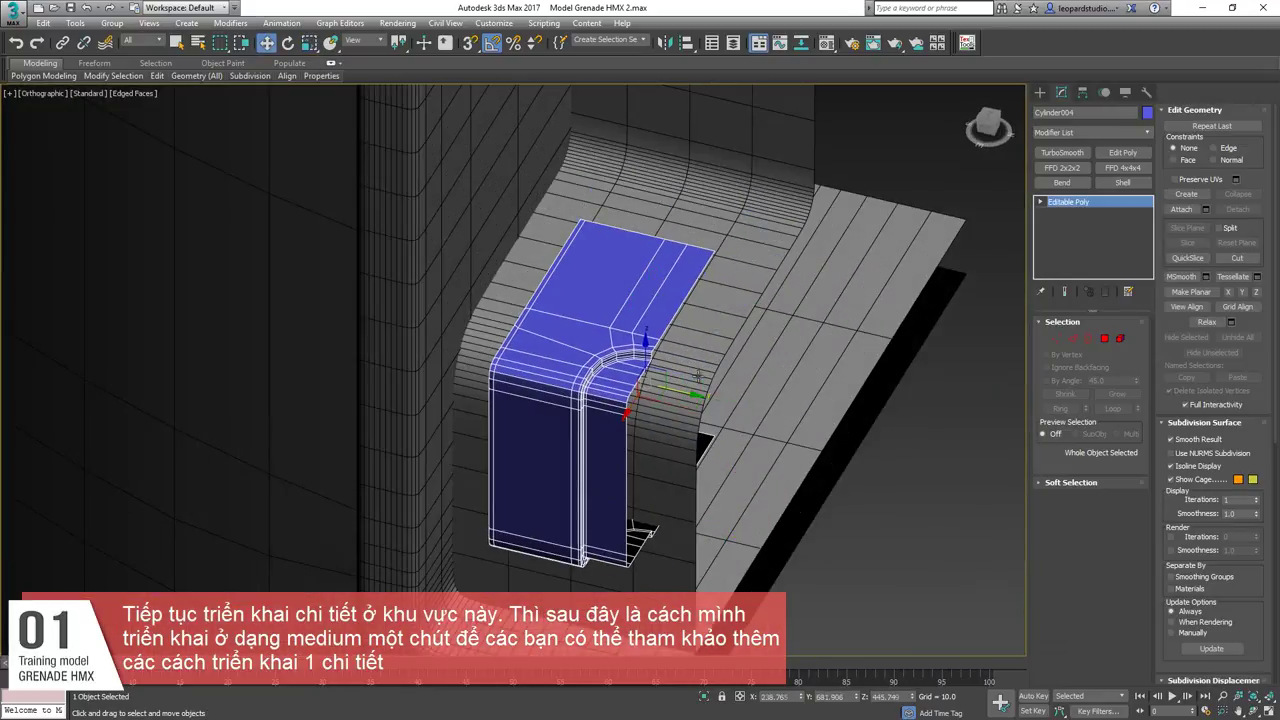
alt+middle_drag(655, 338, 694, 180)
key(s)
scroll(738, 380, down, 3)
alt+middle_drag(740, 446, 790, 330)
key(s)
key(2)
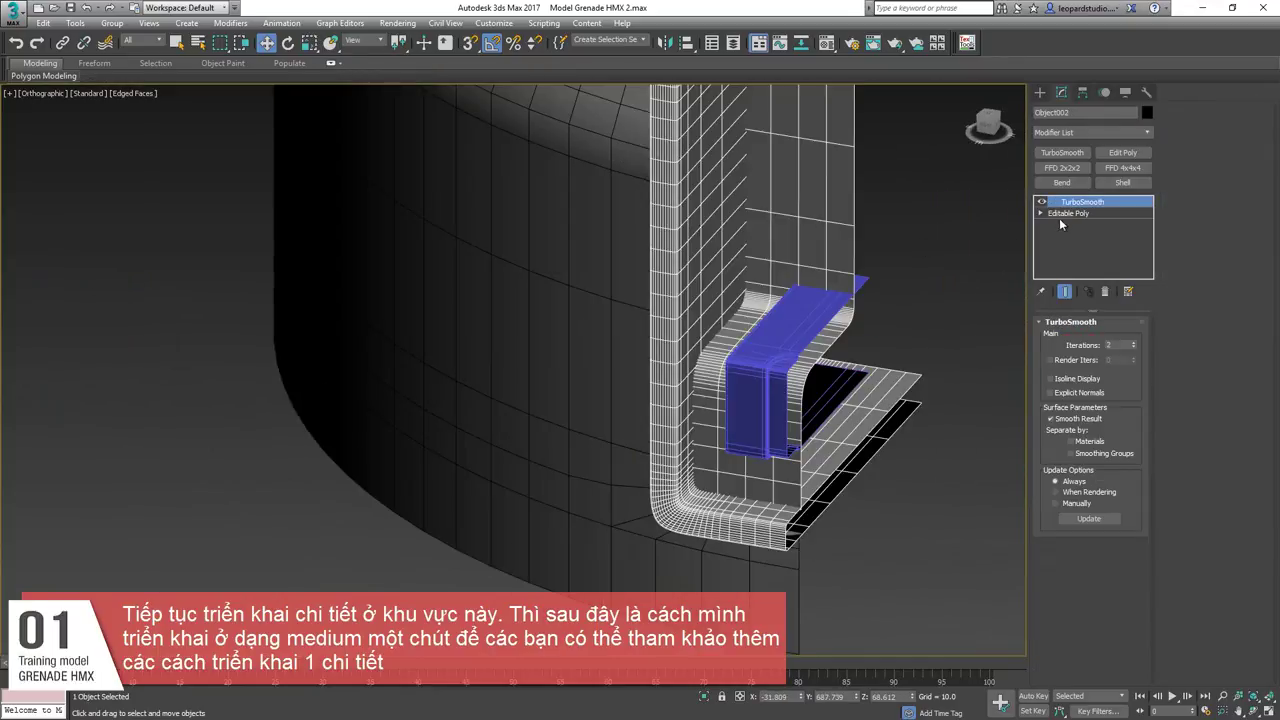
Attach the U-shaped part to the latch plate object and clear the selection.
click(791, 340)
scroll(791, 340, down, 3)
key(w)
click(880, 438)
Examine the smoothed latch assembly and its bends from several angles with the edge display turned off.
key(F4)
alt+middle_drag(858, 447, 874, 499)
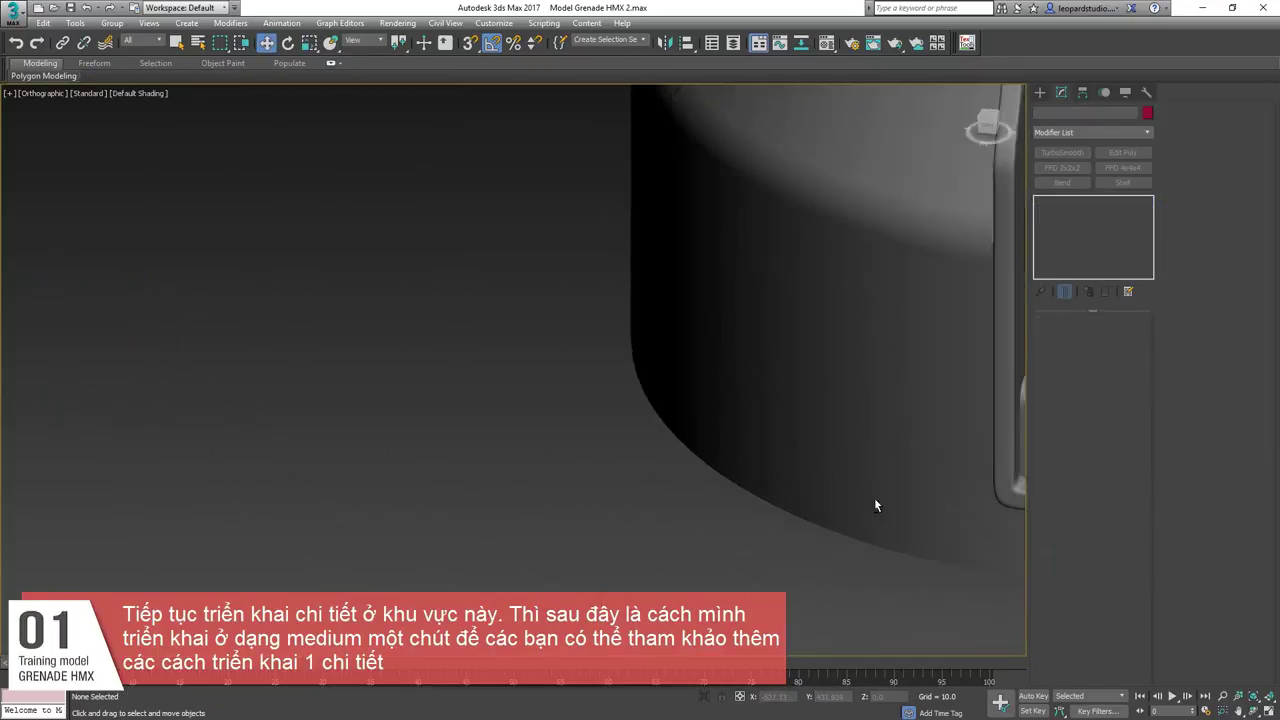
key(z)
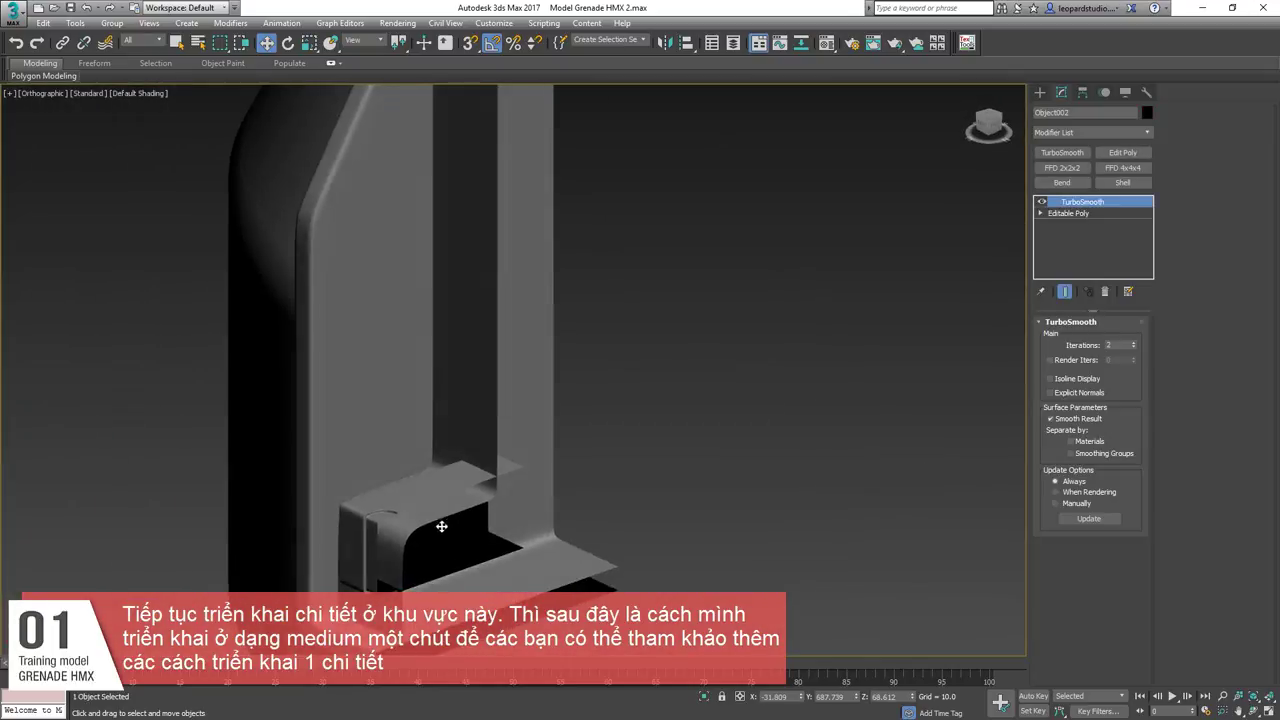
middle_drag(443, 526, 668, 414)
scroll(516, 277, down, 2)
alt+middle_drag(614, 488, 555, 456)
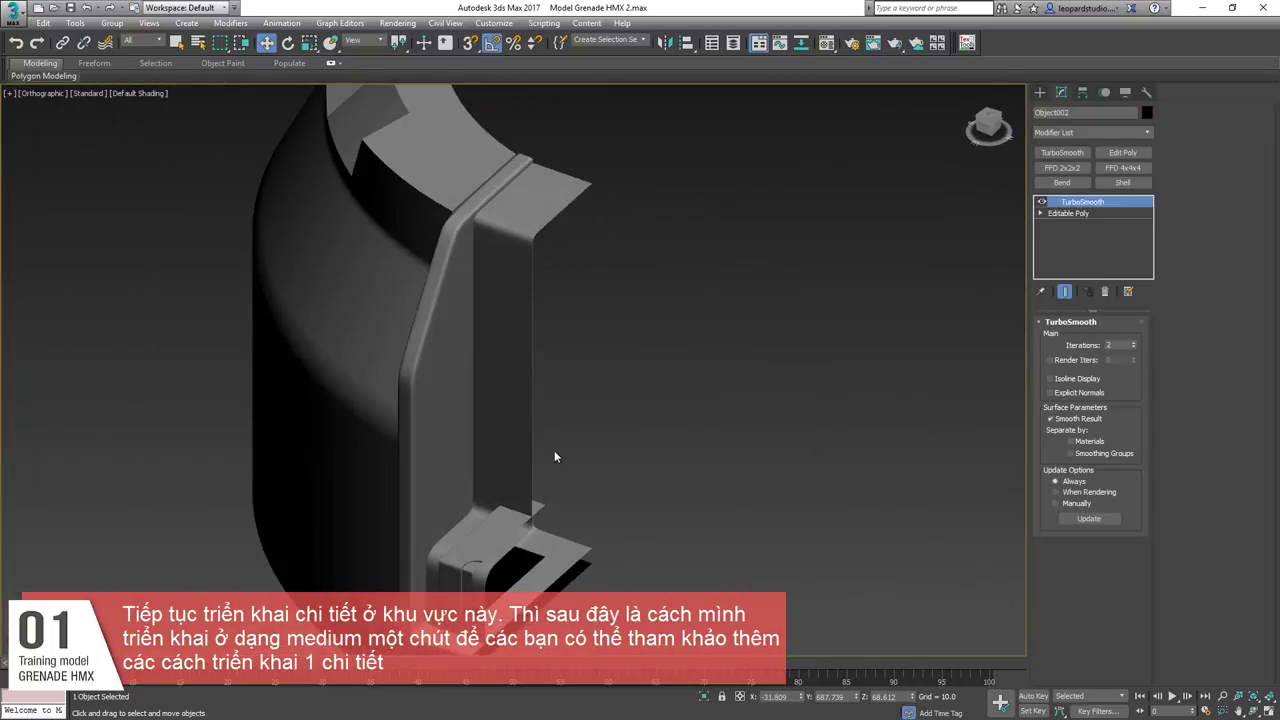
click(1072, 214)
click(494, 323)
key(F4)
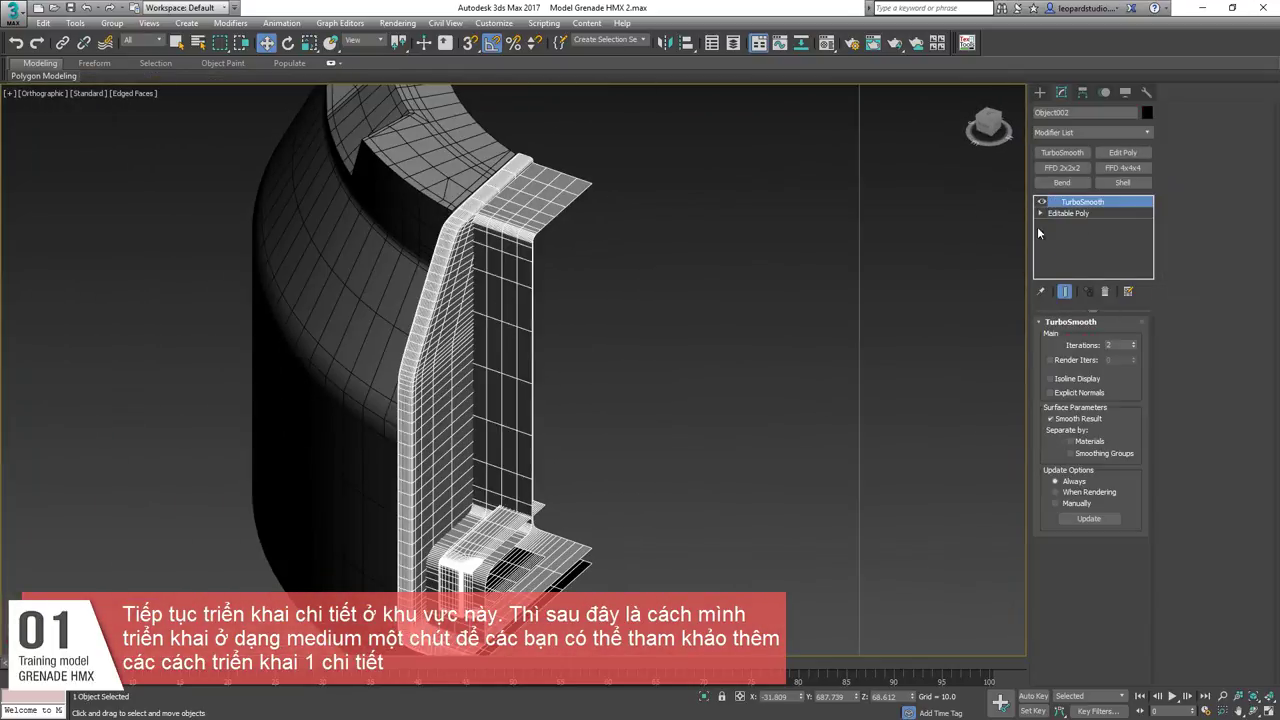
Select the horizontal edges at the upper bend of the latch plate's centre strip on its base mesh.
click(1068, 214)
key(2)
alt+drag(535, 240, 571, 211)
alt+middle_drag(571, 211, 556, 222)
key(alt+r)
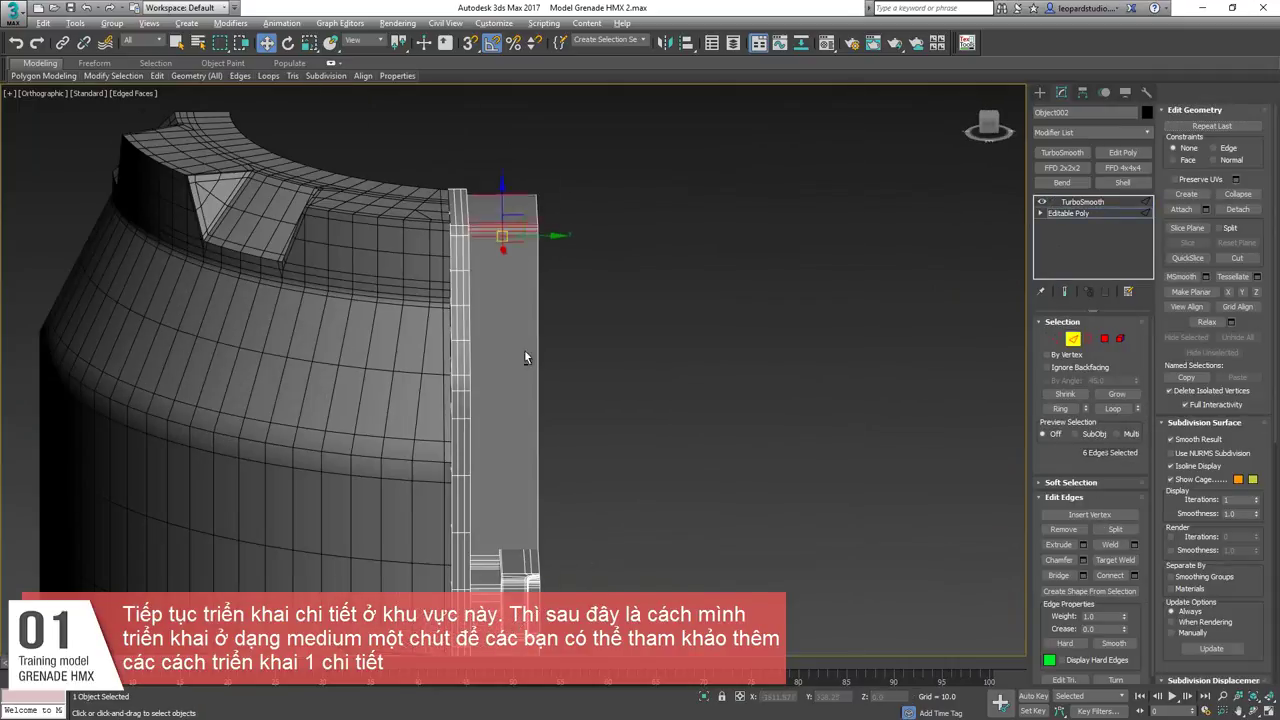
Add the edges at the lower bend of the plate, around the U-shaped part, to the edge selection.
alt+middle_drag(526, 357, 529, 486)
scroll(529, 486, up, 2)
middle_drag(485, 545, 536, 510)
scroll(531, 476, up, 2)
ctrl+drag(523, 514, 535, 494)
scroll(540, 500, down, 3)
alt+middle_drag(545, 498, 500, 522)
drag(504, 489, 486, 493)
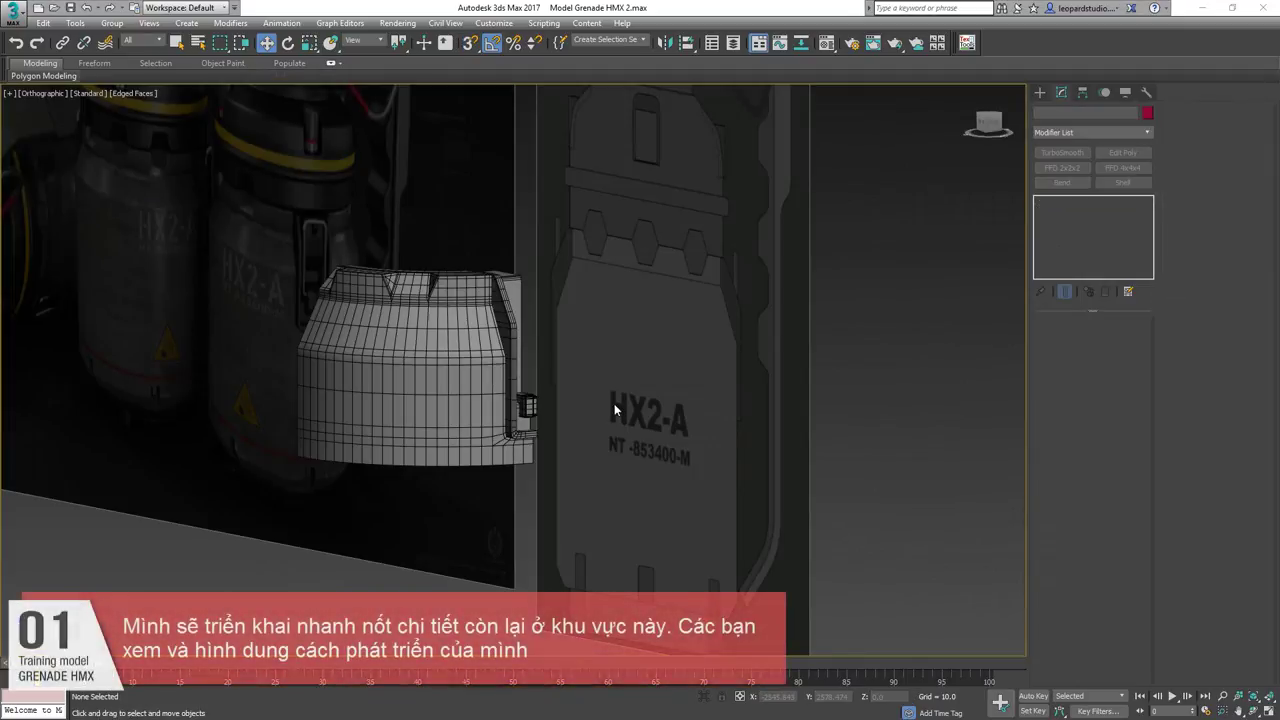
Examine the wire clip, ribbed panel and hinge of the latch in the grenade reference image.
middle_drag(494, 392, 391, 348)
scroll(694, 420, down, 2)
scroll(605, 401, up, 2)
scroll(217, 338, up, 3)
middle_drag(217, 338, 586, 398)
scroll(450, 269, up, 4)
scroll(450, 269, down, 2)
middle_drag(671, 360, 440, 365)
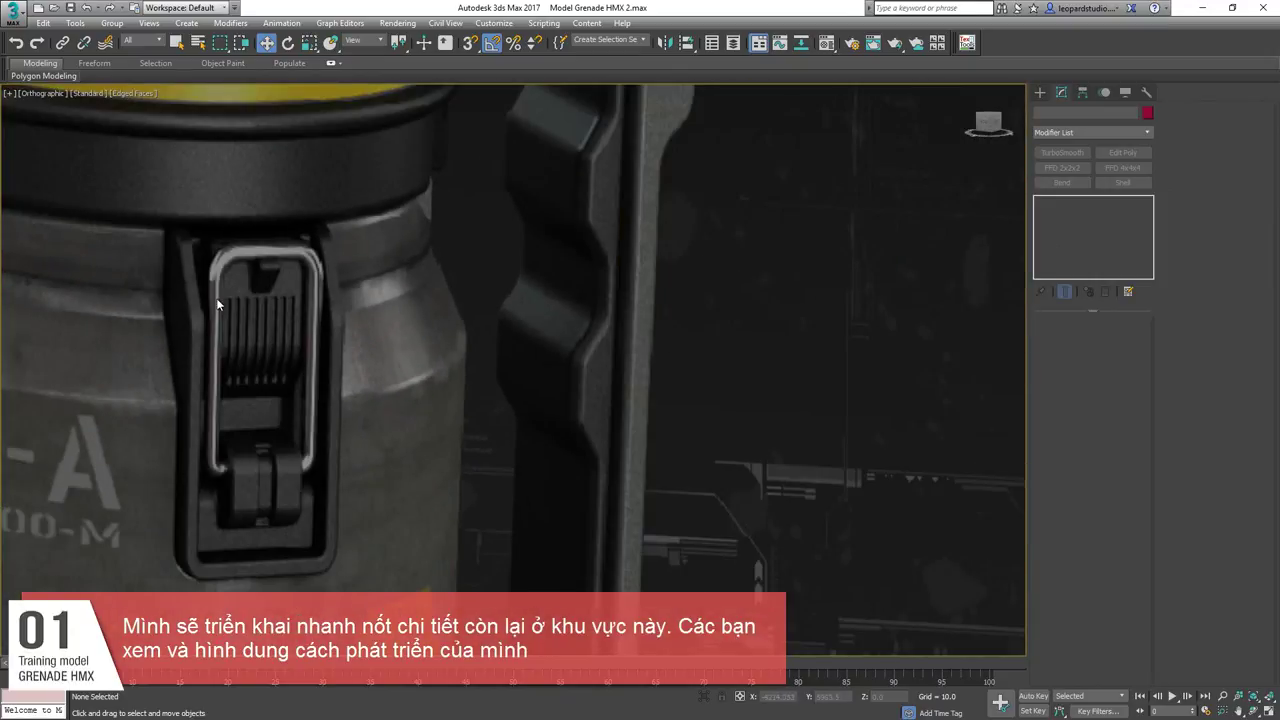
scroll(217, 300, down, 4)
middle_drag(740, 415, 473, 402)
Clone the latch plate's tall centre-strip polygon as an element slightly in front of the plate.
key(z)
scroll(566, 460, up, 5)
click(562, 434)
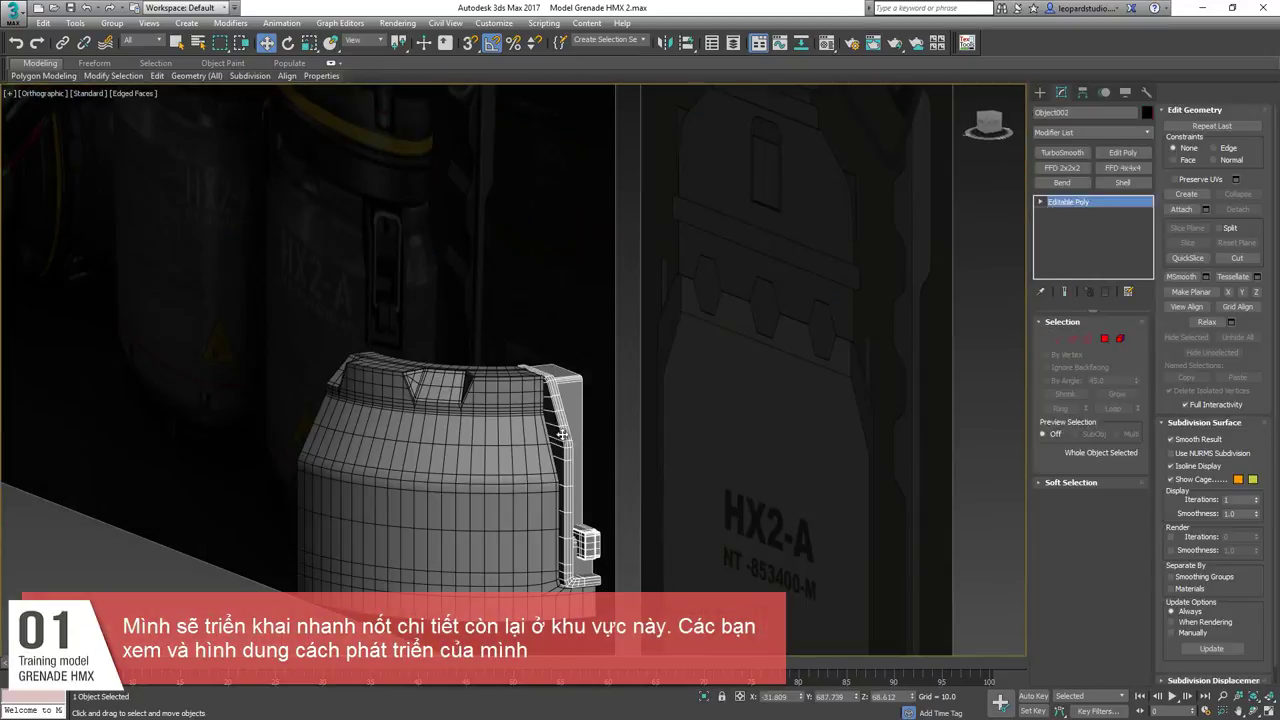
key(alt+q)
key(4)
alt+middle_drag(573, 442, 569, 479)
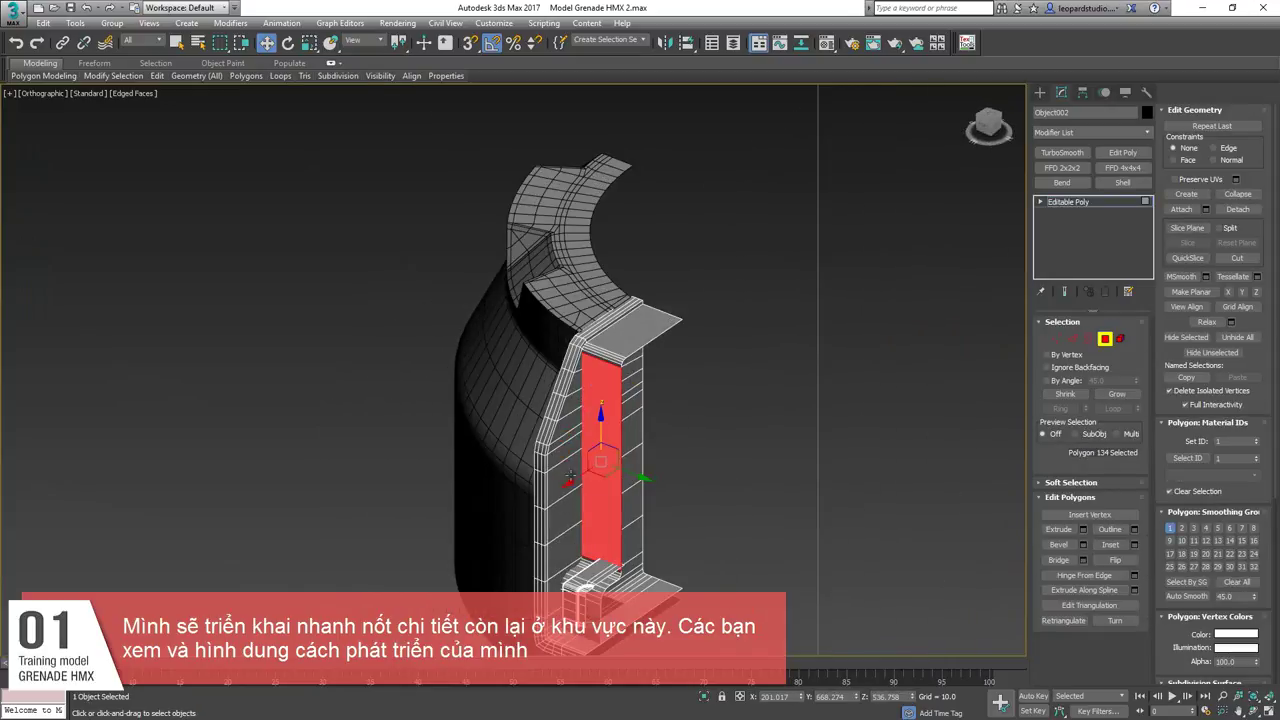
shift+drag(579, 482, 620, 467)
click(690, 379)
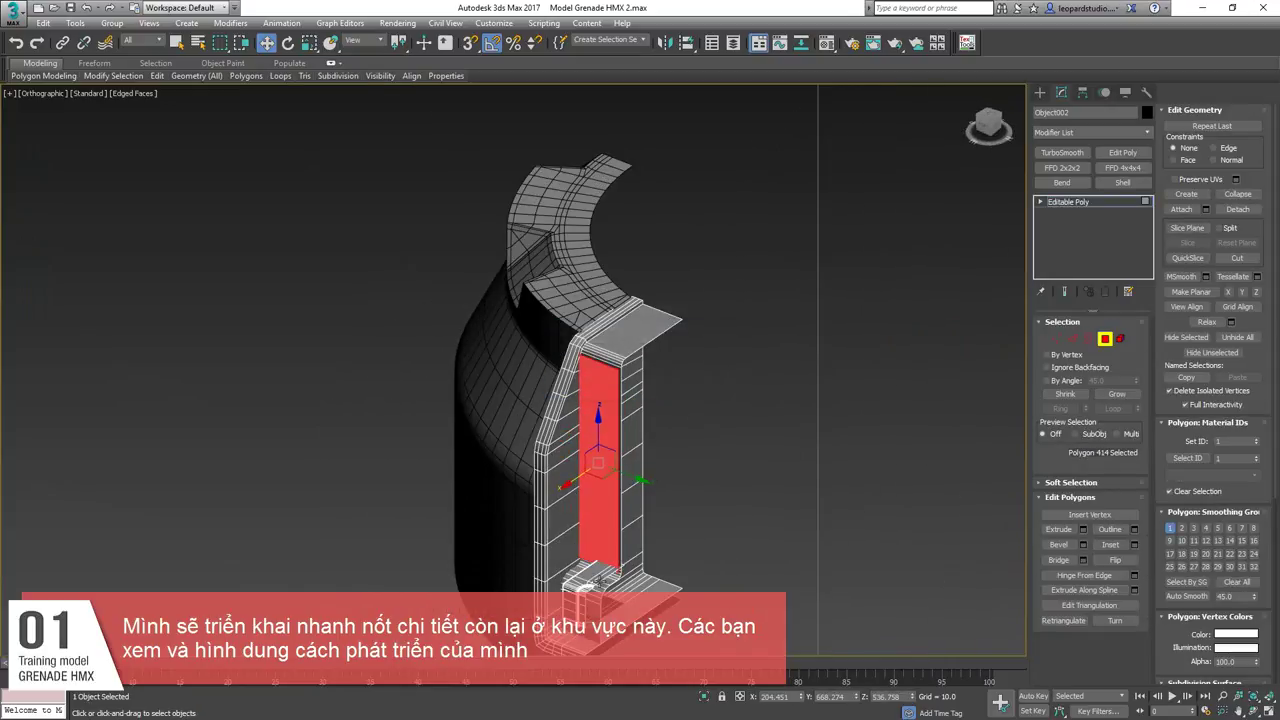
Raise the bottom edge of the copied strip above the U-shaped hinge part to shorten it.
scroll(605, 565, up, 4)
key(2)
scroll(582, 480, down, 2)
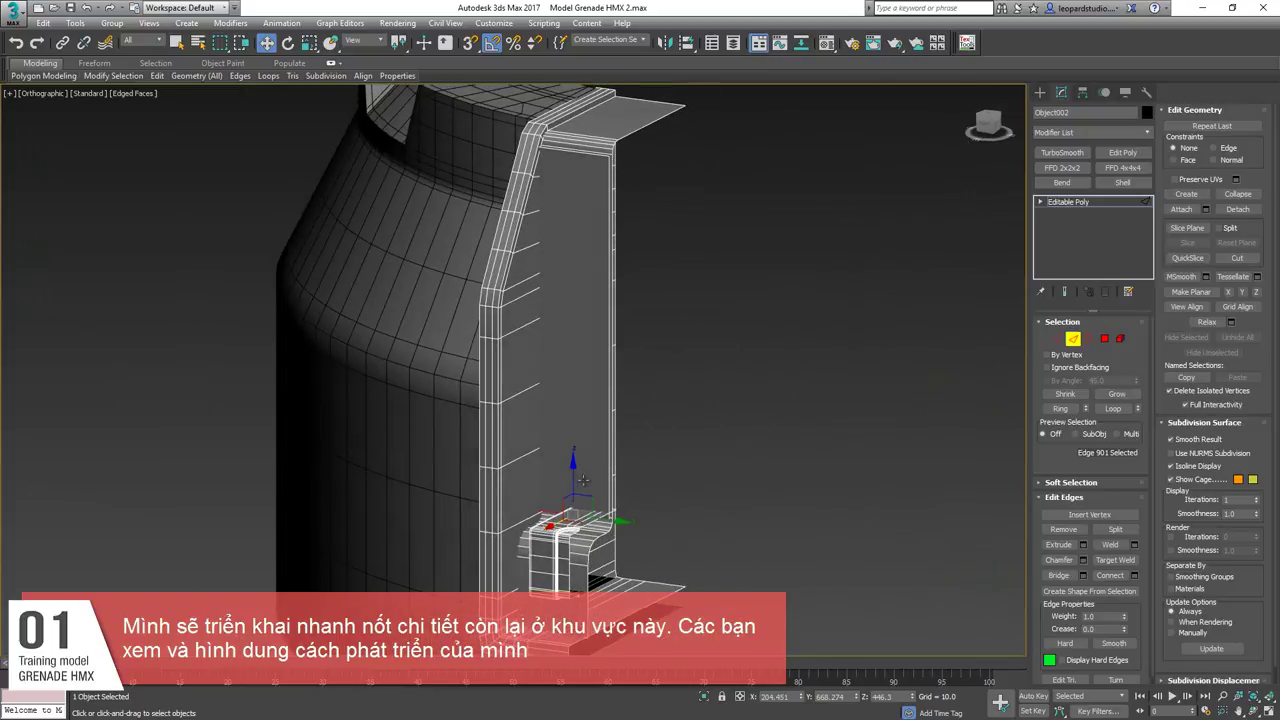
key(f)
Examine the ribbed panel's length and position within the latch in the front-view grenade reference image.
scroll(571, 337, down, 5)
middle_drag(526, 343, 1000, 382)
scroll(452, 370, up, 4)
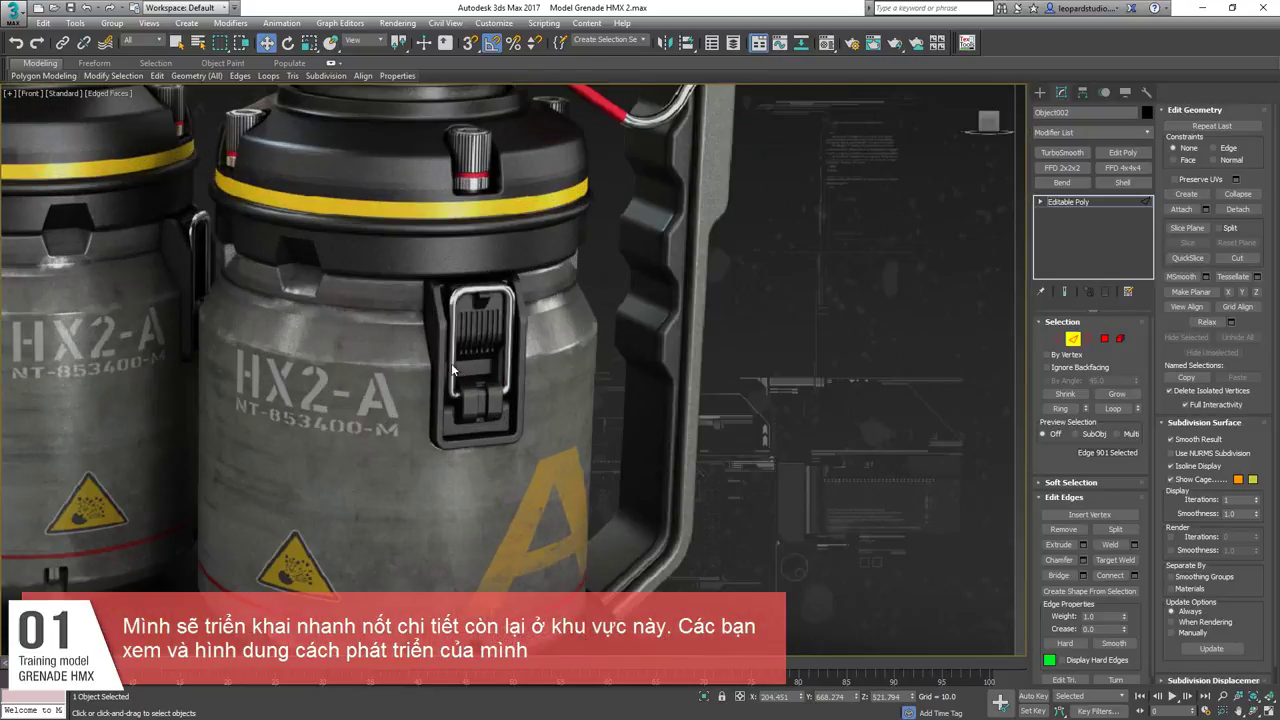
scroll(457, 354, up, 3)
scroll(605, 400, down, 6)
scroll(846, 383, up, 3)
middle_drag(846, 383, 598, 390)
scroll(598, 390, up, 4)
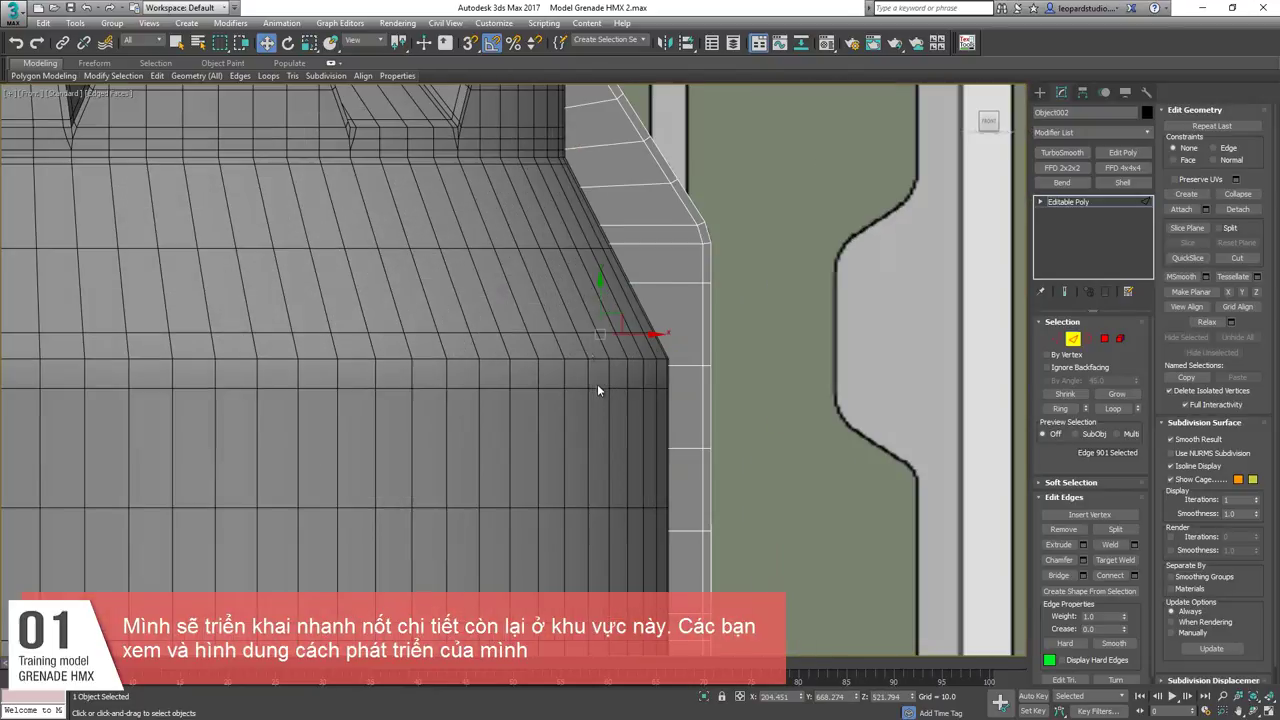
scroll(600, 346, down, 3)
Extrude a top face from the strip's upper edge and pull the strip's front outward from the latch plate.
mouse_move(600, 346)
alt+middle_down()
mouse_move(560, 340)
mouse_move(593, 366)
alt+middle_up()
scroll(580, 320, up, 3)
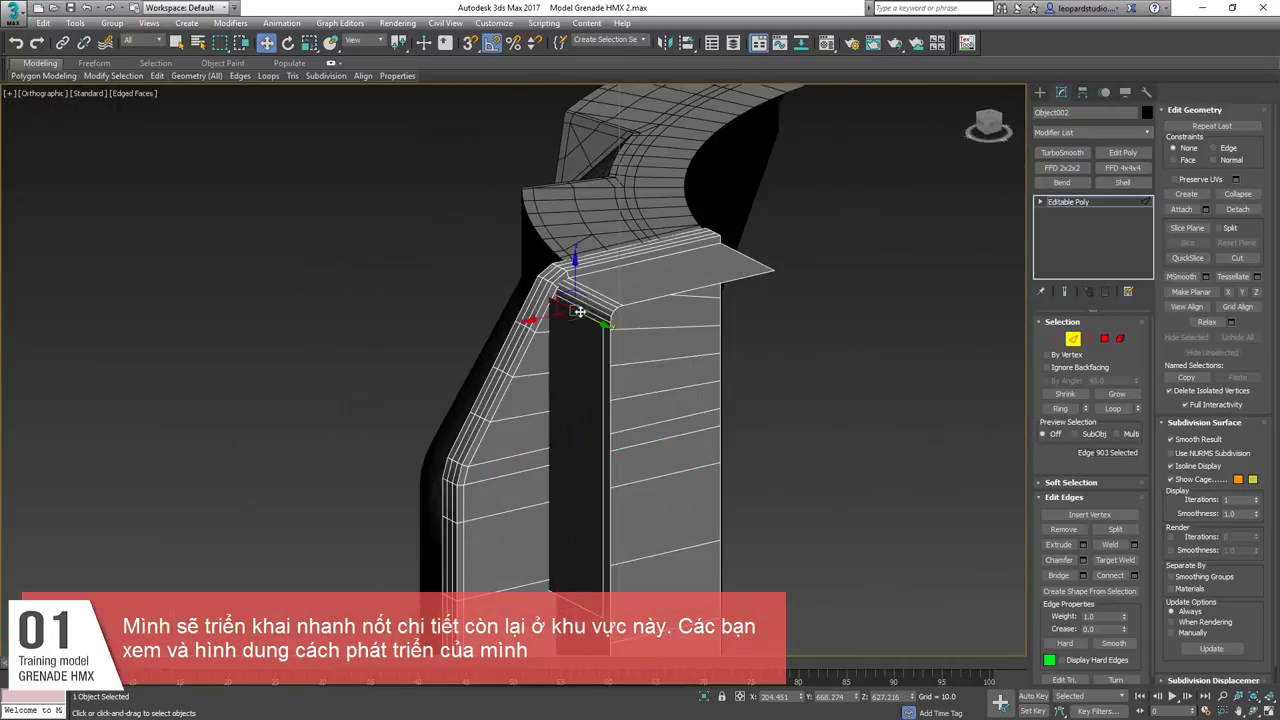
scroll(579, 312, up, 1)
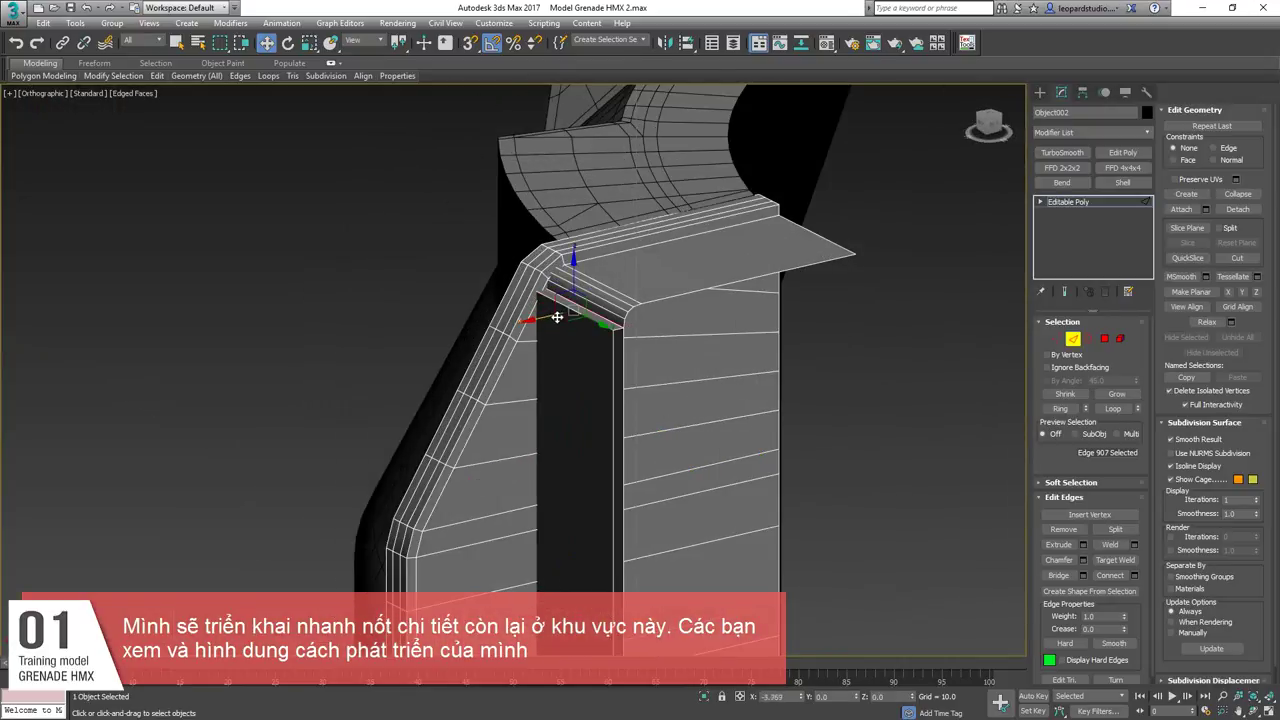
middle_drag(622, 387, 612, 278)
ctrl+click(564, 612)
mouse_move(595, 488)
middle_down()
mouse_move(603, 454)
mouse_move(585, 470)
middle_up()
scroll(603, 454, down, 3)
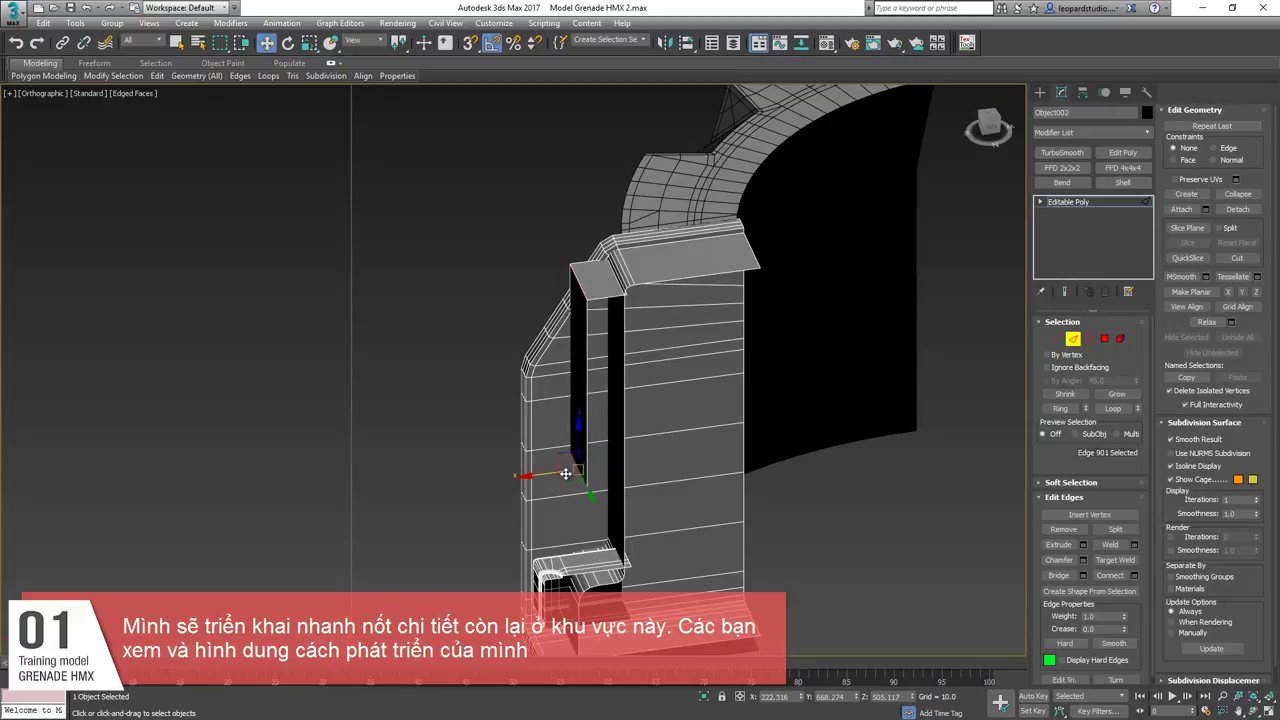
Extrude the panel's bottom edge back toward the plate and move the three side edges inward about 8.6 along Y.
alt+middle_drag(585, 470, 608, 456)
click(640, 460)
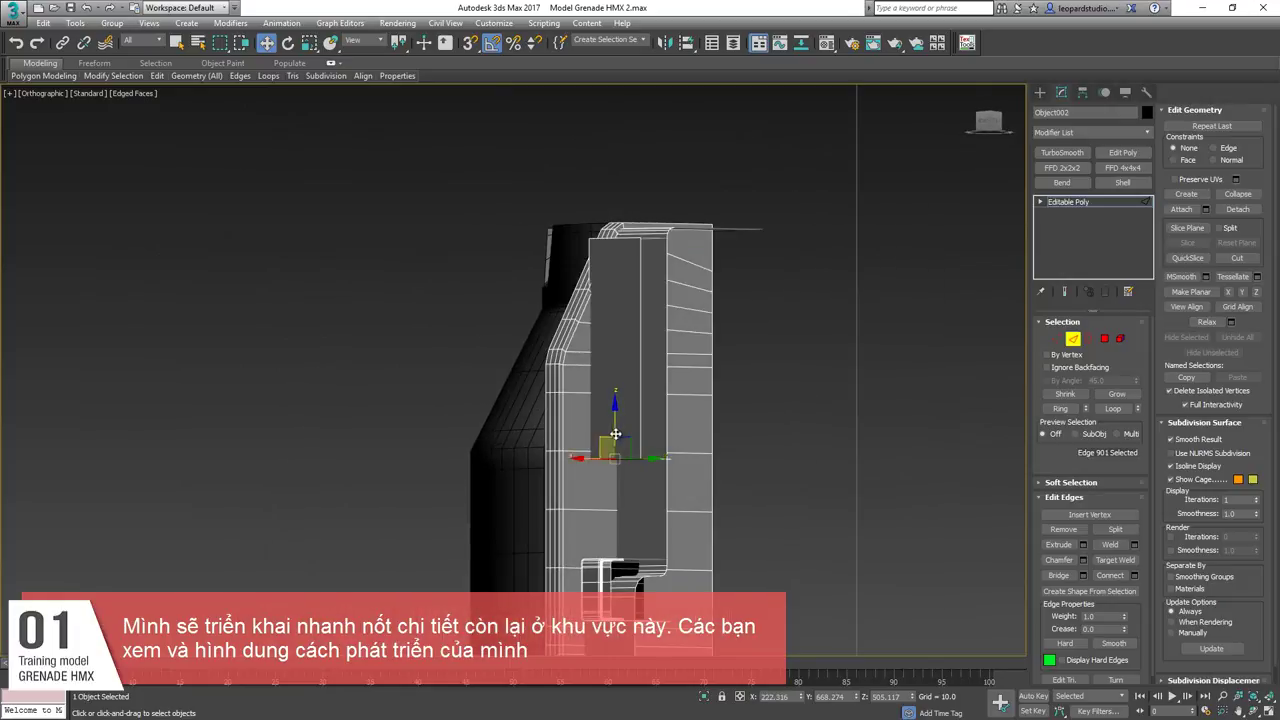
alt+middle_drag(618, 391, 581, 509)
scroll(589, 267, up, 4)
double_click(582, 251)
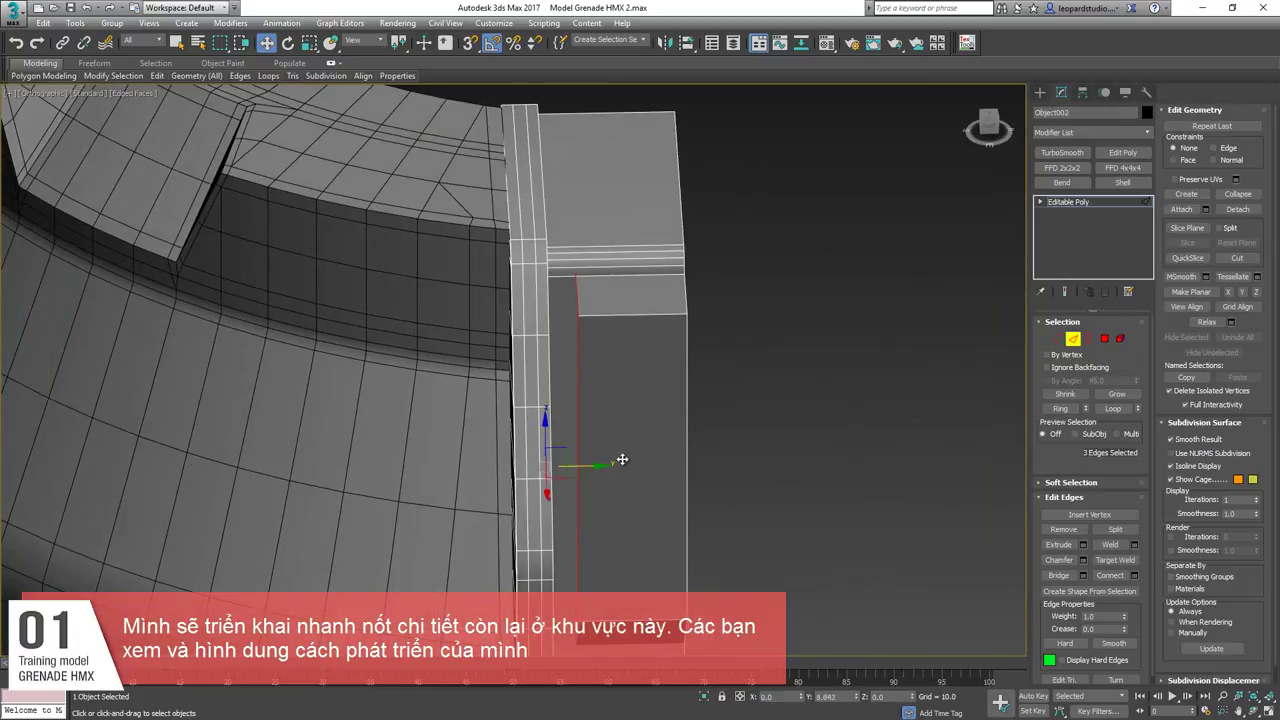
Use vertex snap to align the back edge of the panel's bottom face with the rear of its top face.
alt+middle_drag(637, 456, 657, 580)
scroll(661, 564, up, 3)
click(661, 564)
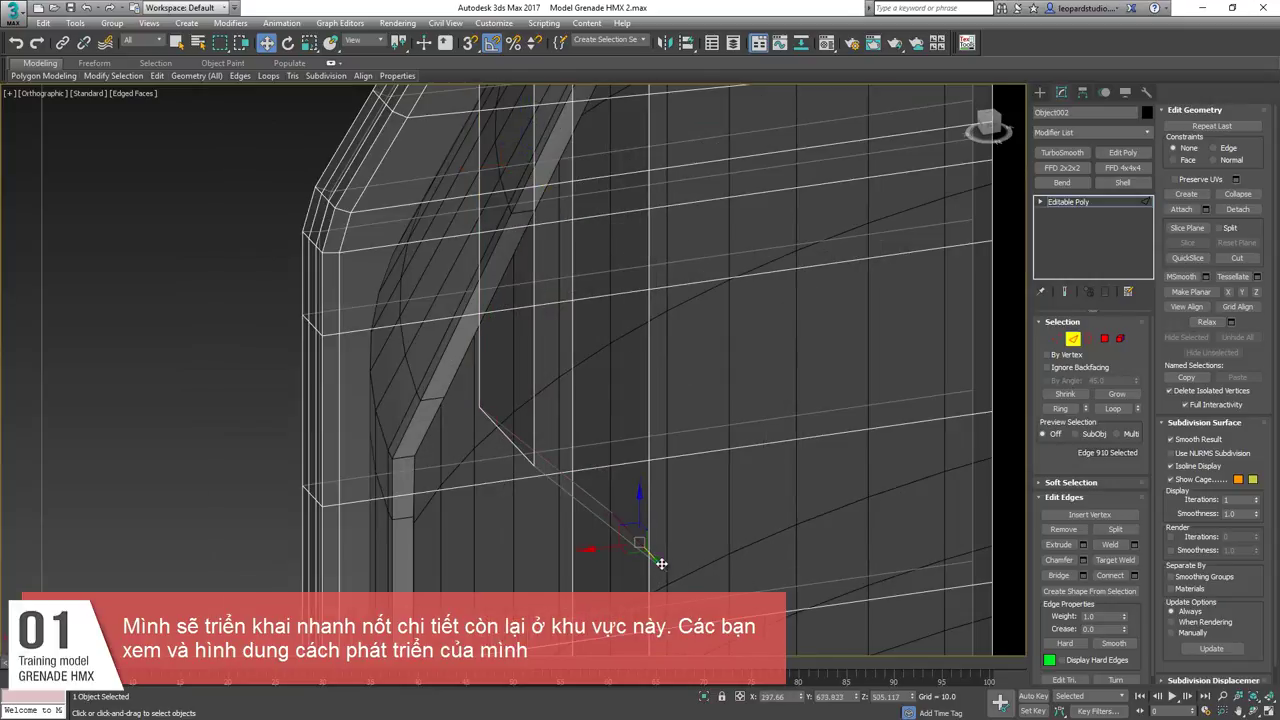
scroll(661, 563, down, 5)
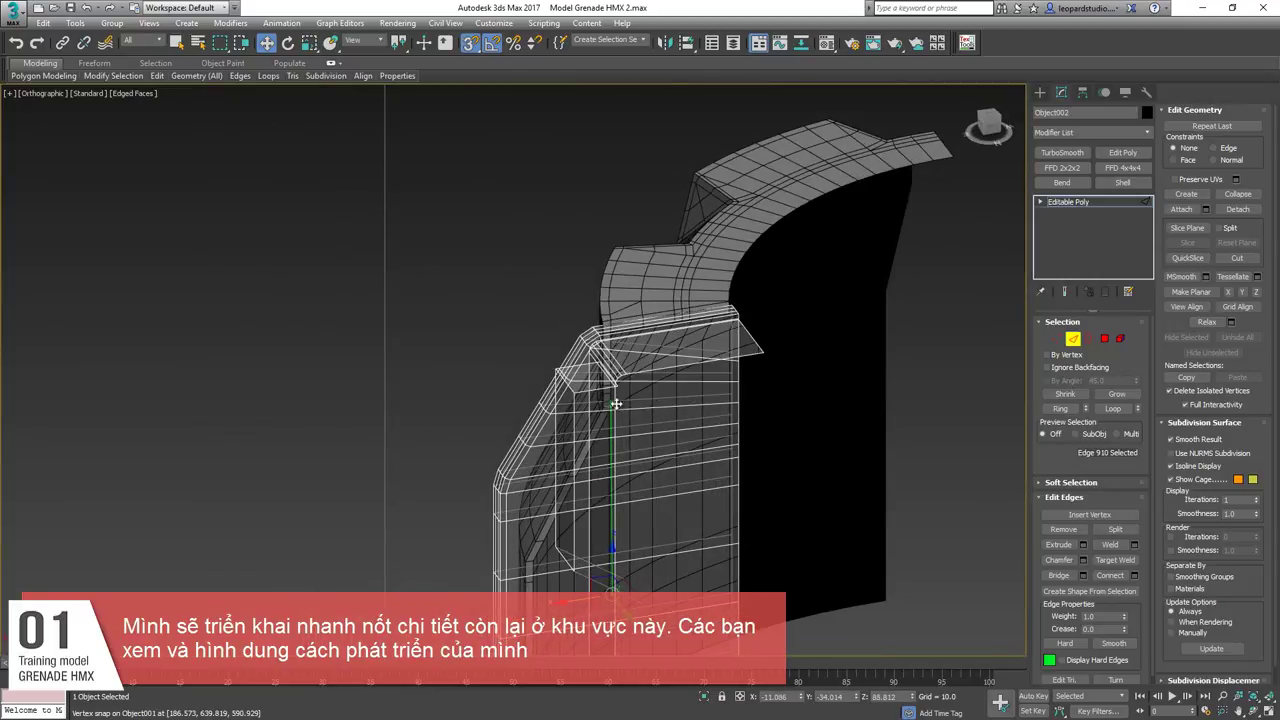
key(s)
alt+drag(620, 388, 616, 526)
Close the open side of the panel with a polygon between its top and bottom side edges.
key(alt+x)
alt+middle_drag(616, 526, 582, 375)
click(620, 560)
scroll(582, 375, up, 3)
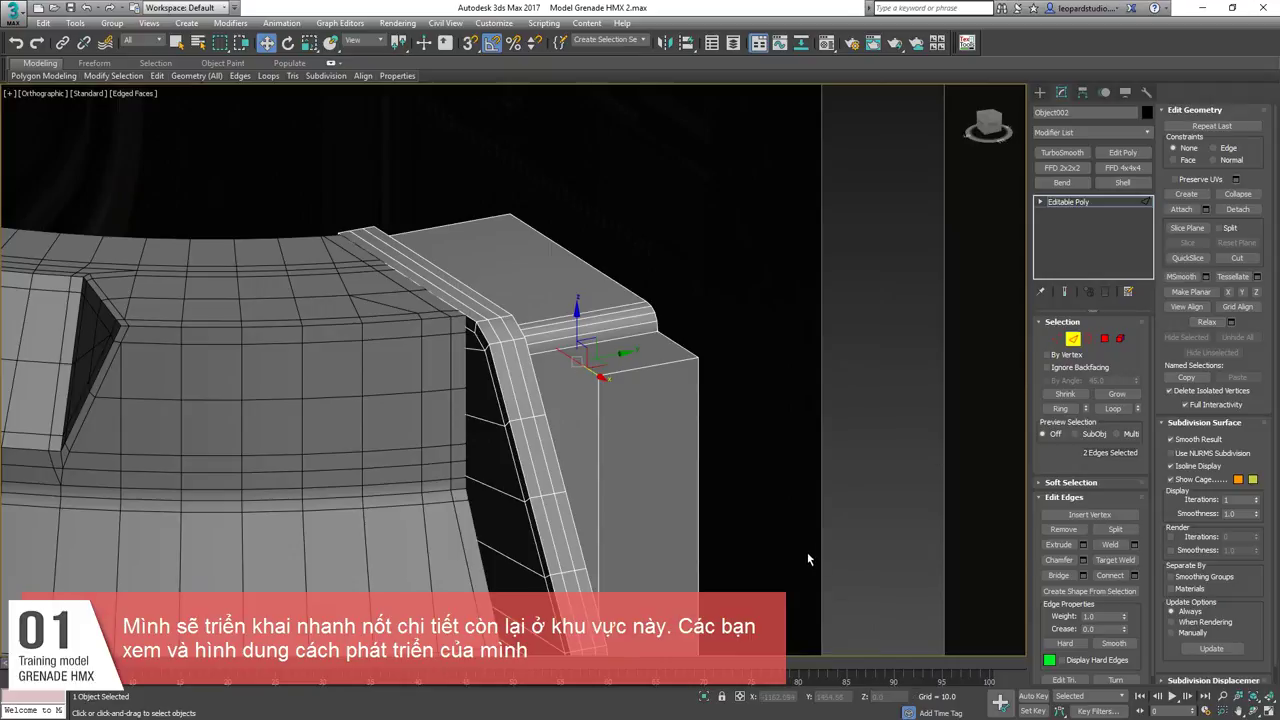
middle_drag(729, 522, 723, 397)
scroll(749, 377, down, 2)
Detach the whole four-polygon panel element from the latch as a separate object and select it.
key(5)
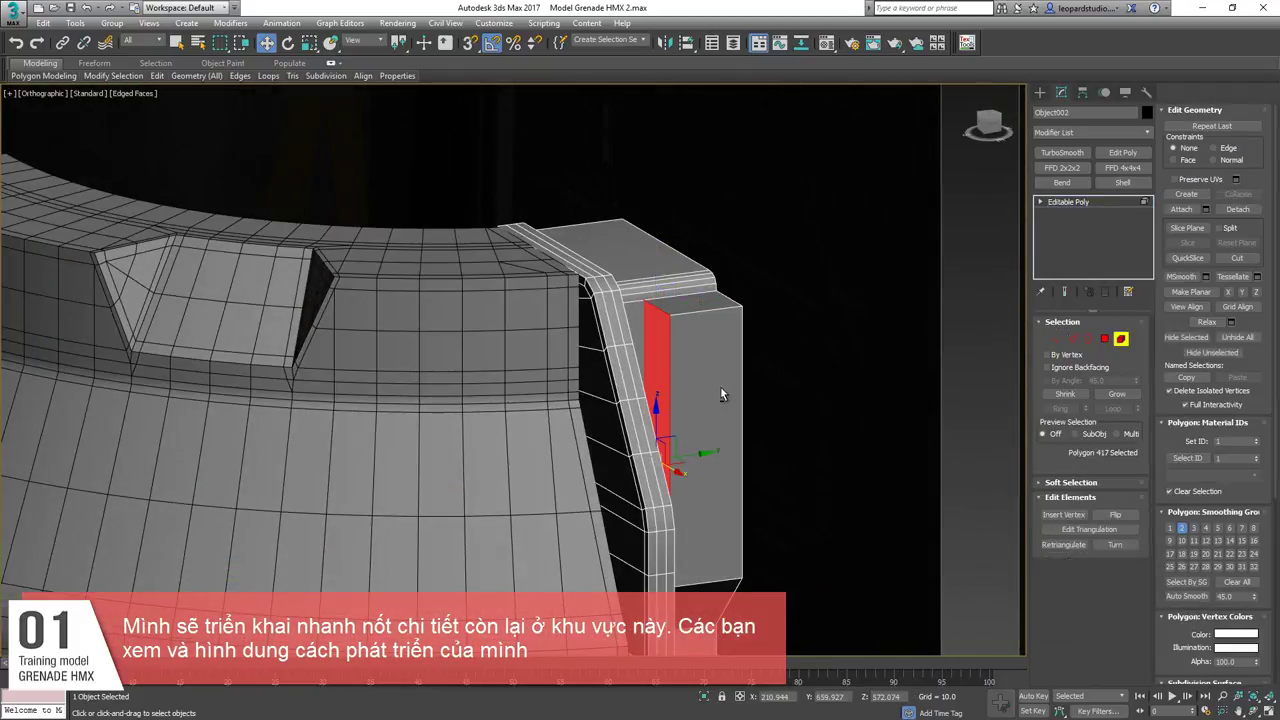
key(4)
key(4)
key(5)
click(690, 347)
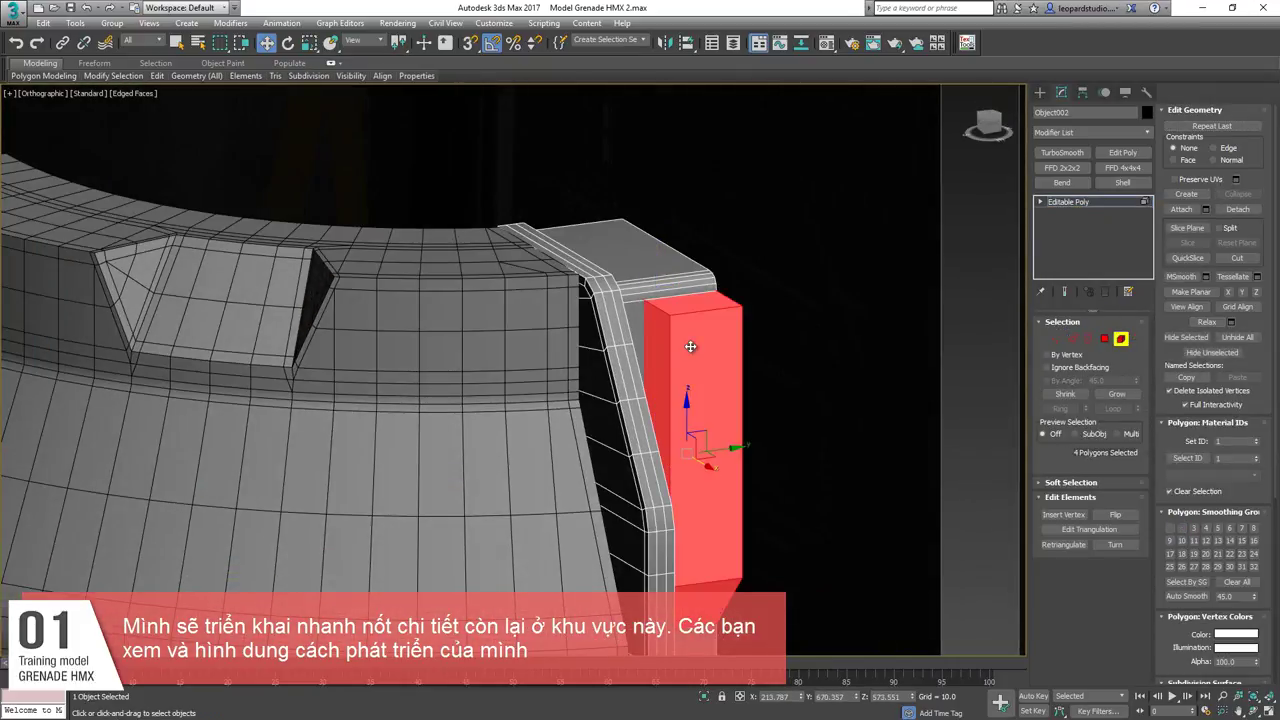
key(alt+d)
click(678, 381)
key(5)
click(680, 362)
Hide the grenade body and latch plate, and select the detached panel.
scroll(680, 358, down, 7)
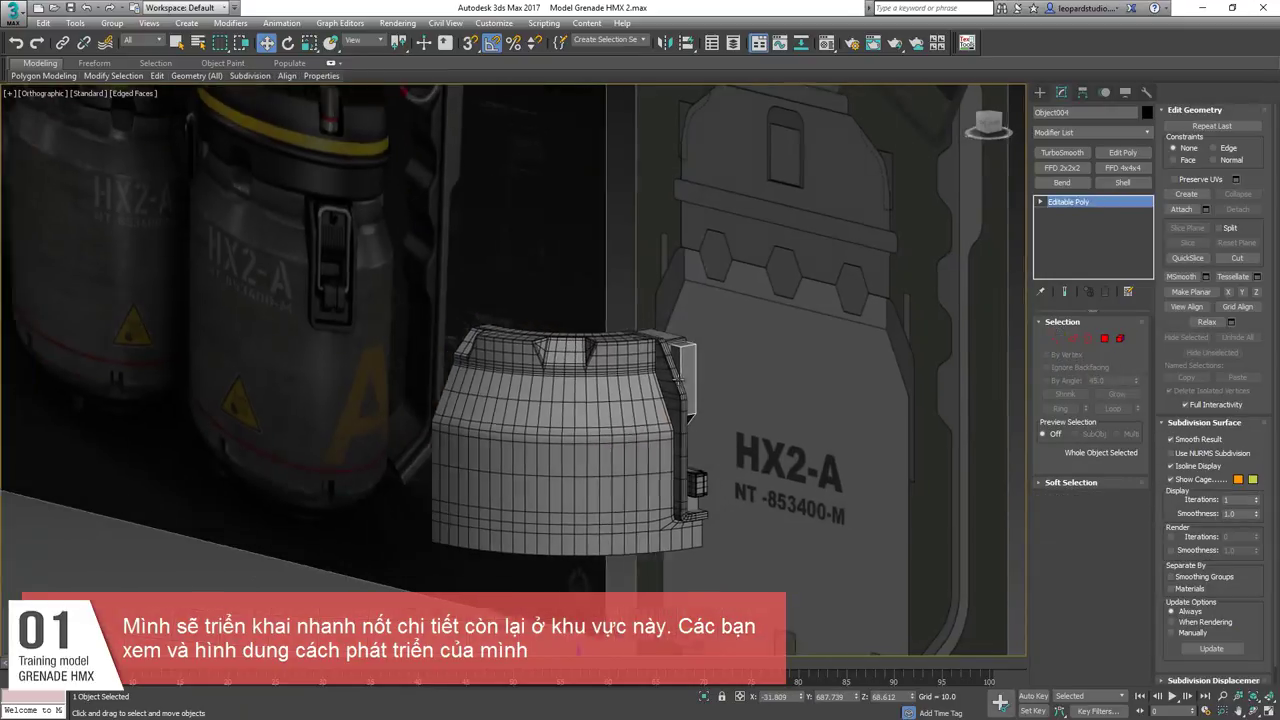
alt+middle_drag(682, 358, 680, 378)
click(598, 388)
ctrl+click(673, 401)
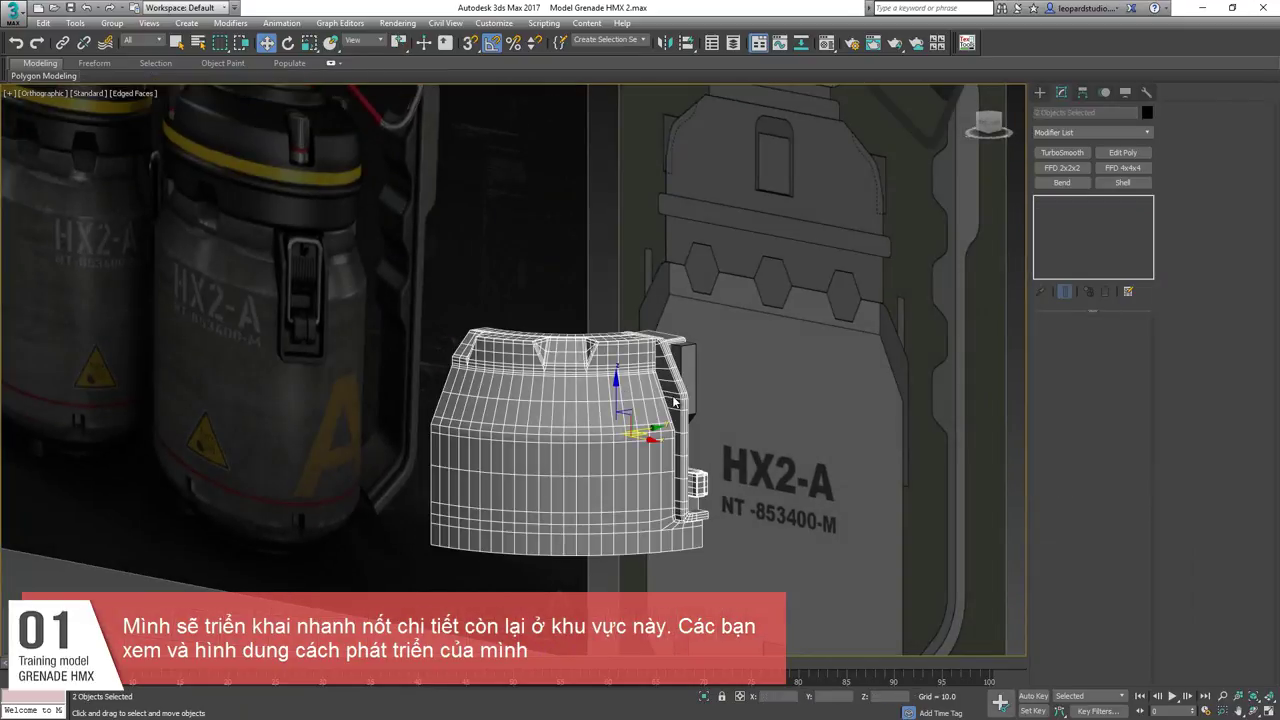
right_click(669, 394)
click(706, 358)
click(685, 389)
alt+middle_drag(685, 389, 671, 420)
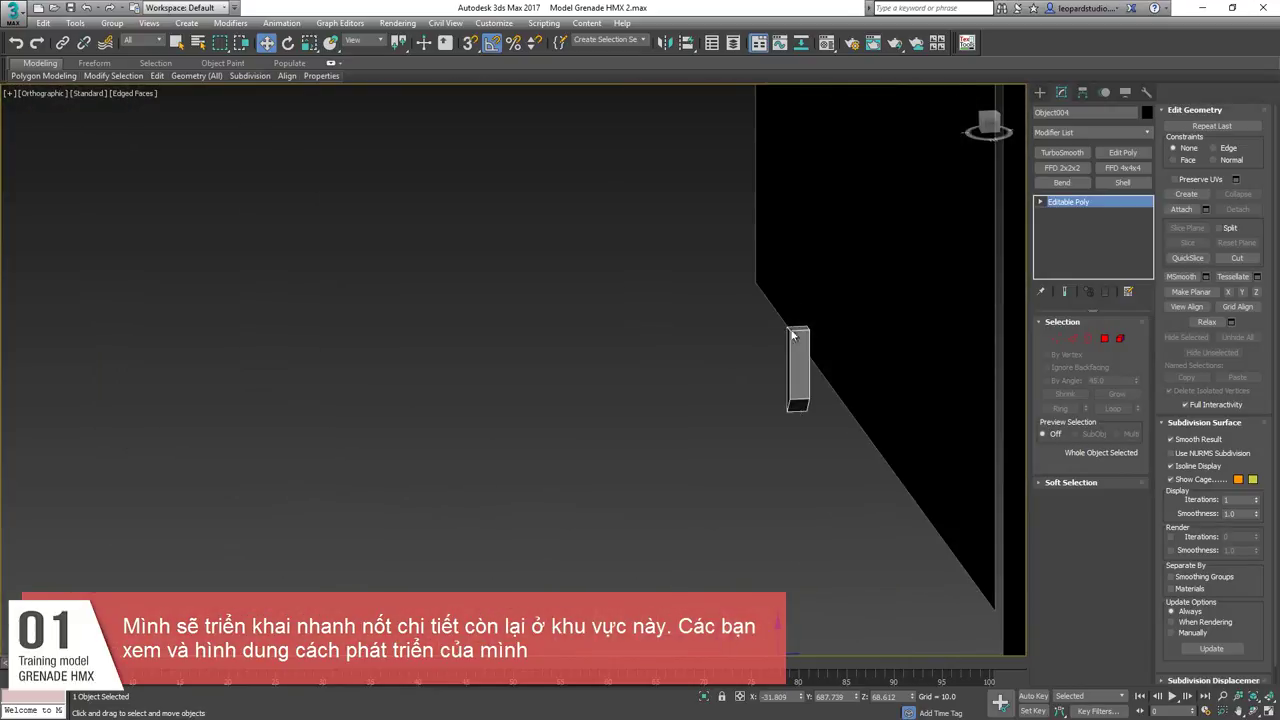
Chamfer the panel's upper and lower horizontal front edges by about 4.703 with 3 segments.
key(2)
click(668, 270)
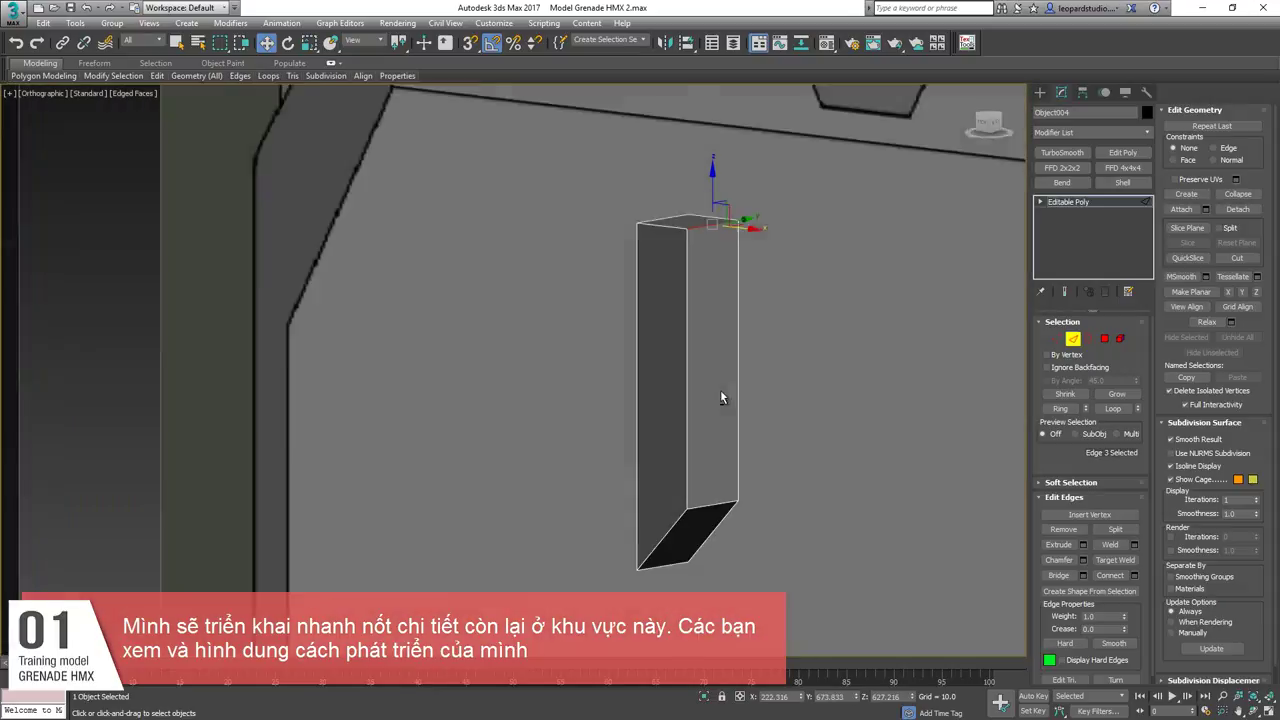
scroll(752, 130, up, 3)
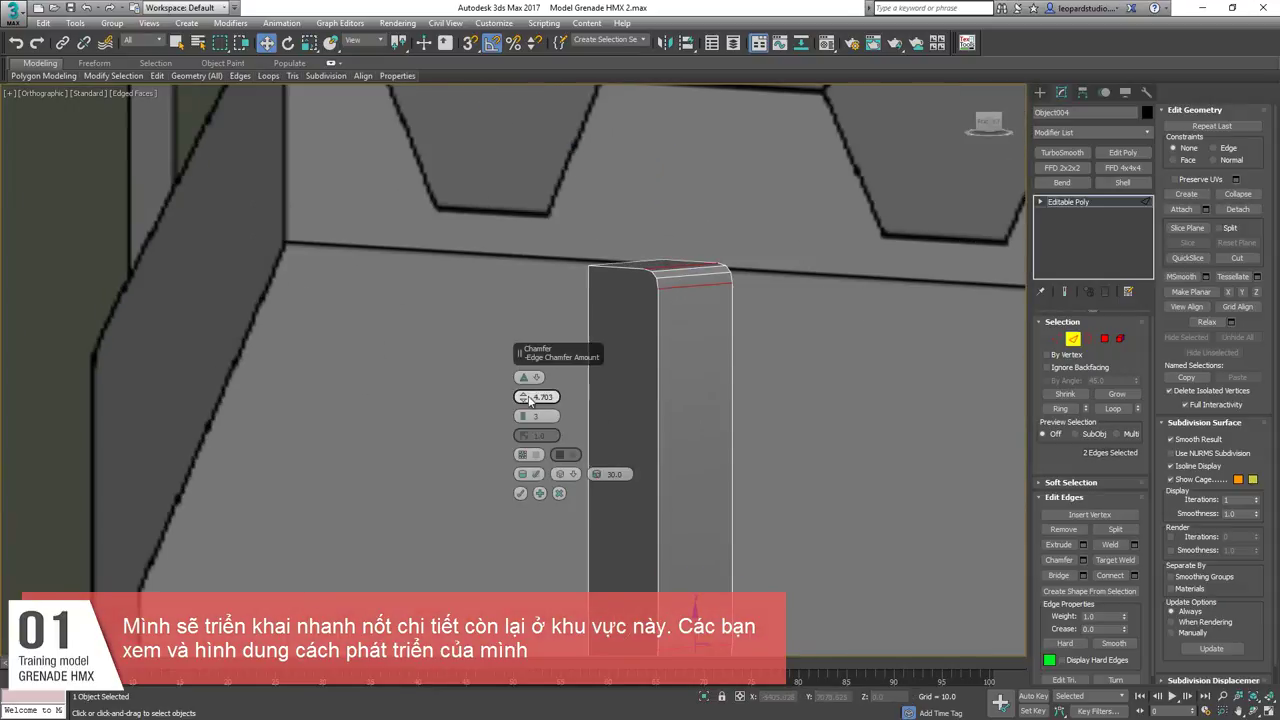
click(520, 492)
Extrude the vertical back edge of the panel's side face rearward into an extra flat polygon.
alt+middle_drag(549, 384, 584, 428)
key(2)
key(2)
click(569, 398)
shift+drag(587, 420, 534, 405)
Inset the panel's side polygon together with the extra rear polygon by 3.02.
key(4)
click(584, 336)
ctrl+click(537, 381)
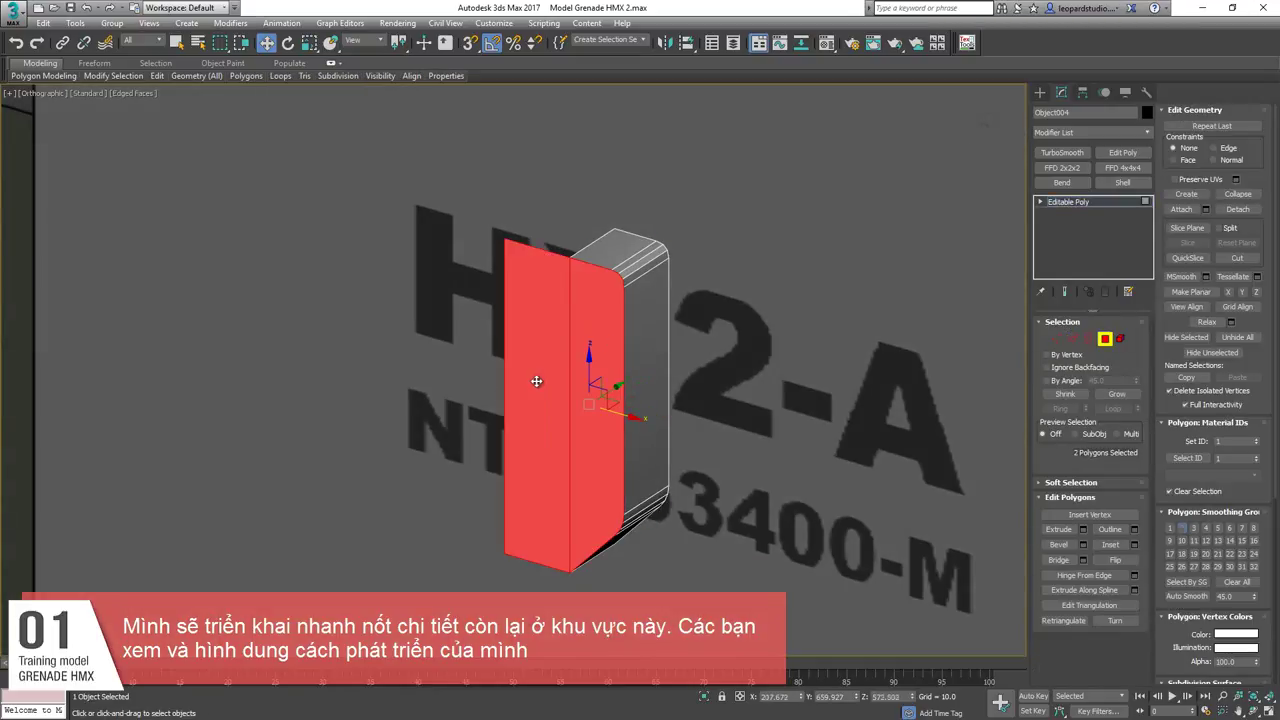
key(shift+i)
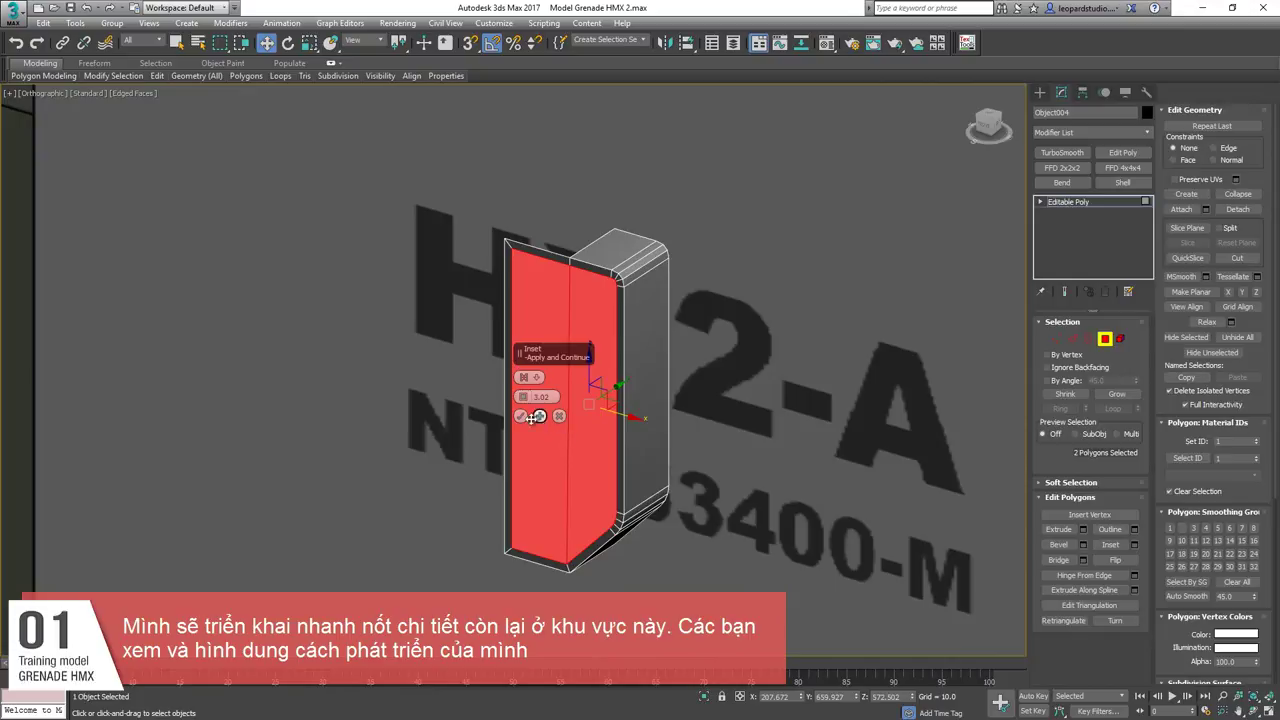
click(522, 415)
Delete the outer upper and lower vertices of the extra polygon behind the panel's side.
key(1)
drag(491, 200, 536, 300)
key(Delete)
drag(480, 578, 528, 501)
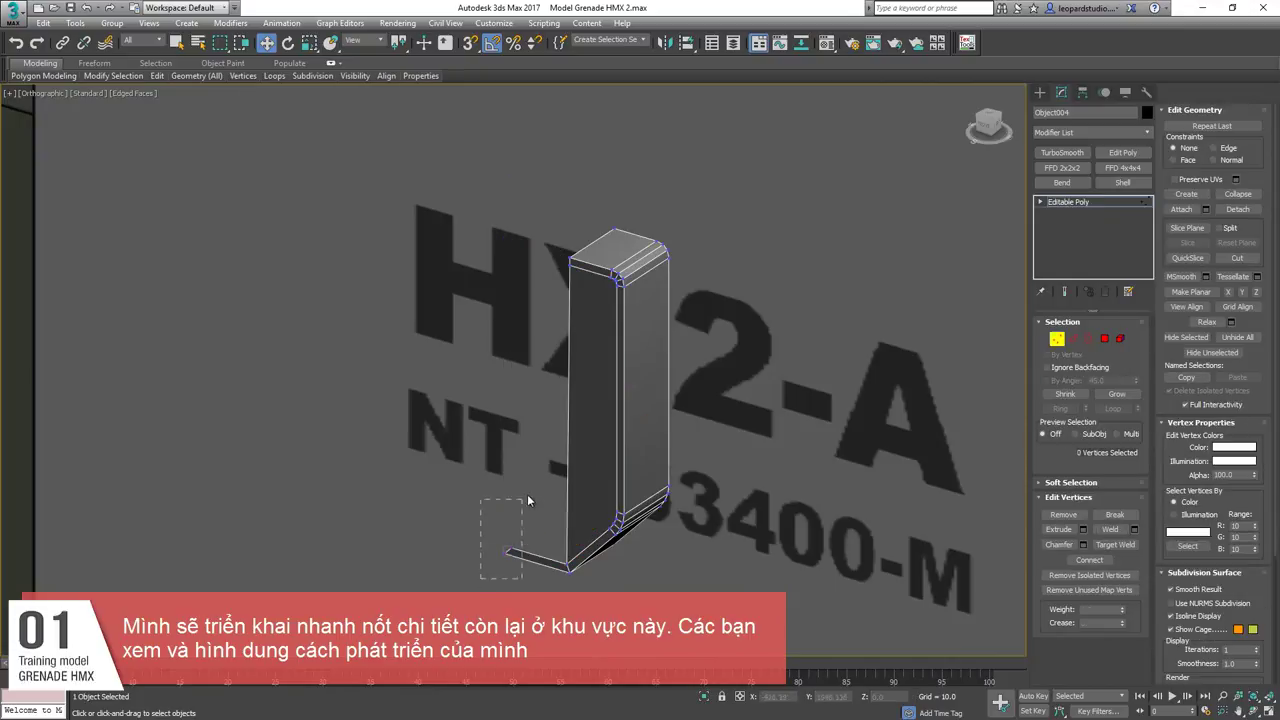
Chamfer the nine-edge loop that outlines the panel's side face.
alt+middle_drag(619, 505, 575, 428)
scroll(600, 296, up, 4)
key(2)
double_click(635, 268)
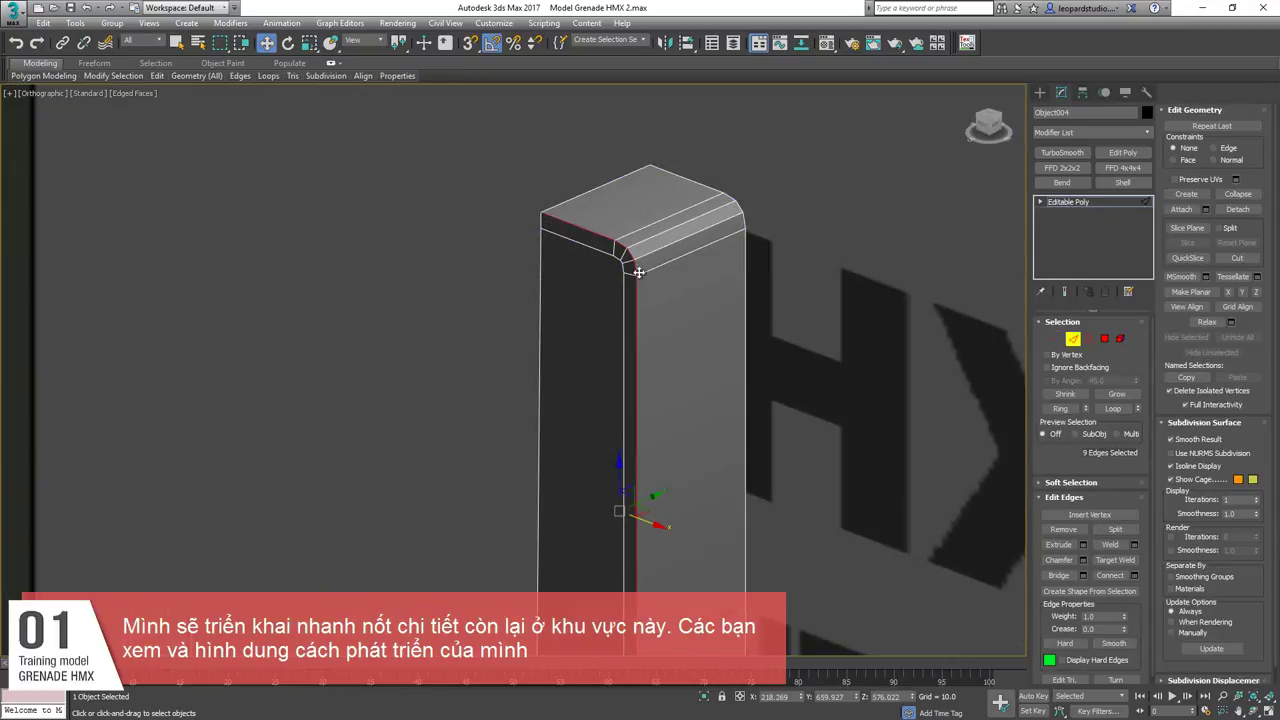
key(ctrl+shift+c)
drag(523, 397, 523, 376)
middle_drag(624, 590, 566, 346)
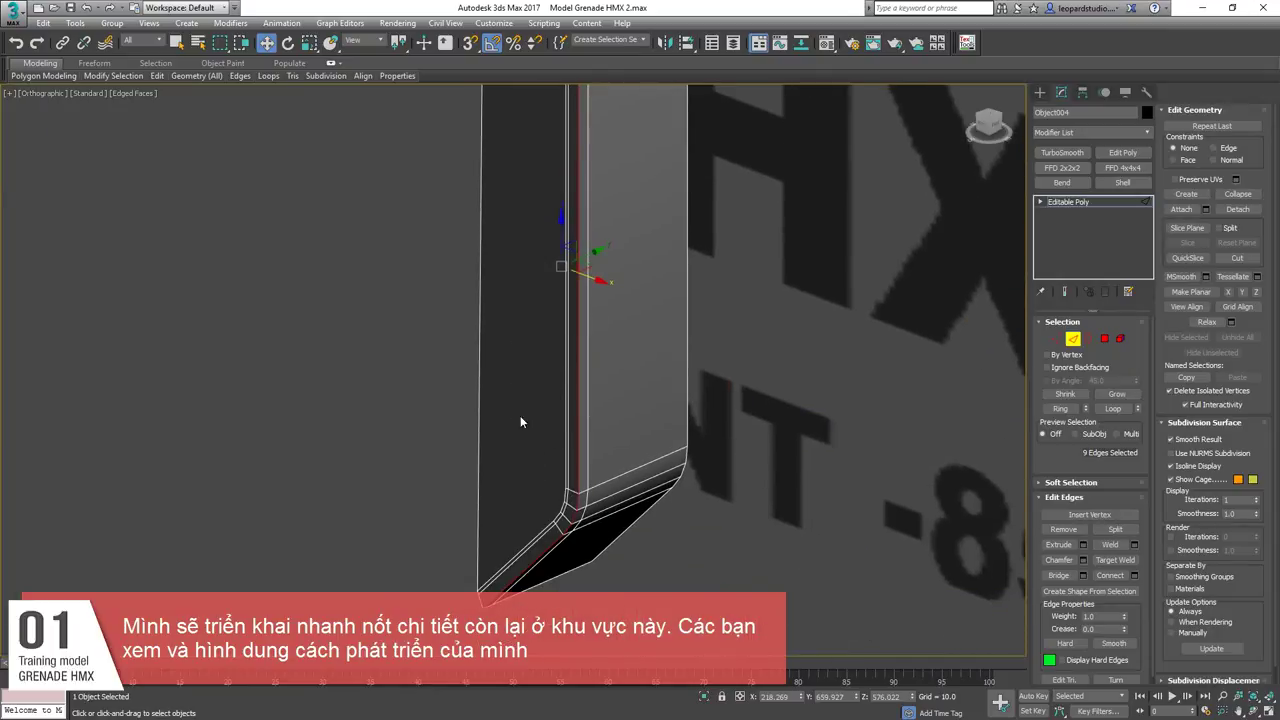
Connect the ring of horizontal edges across the panel's front with 7 segments.
alt+middle_drag(520, 417, 543, 232)
scroll(627, 350, down, 4)
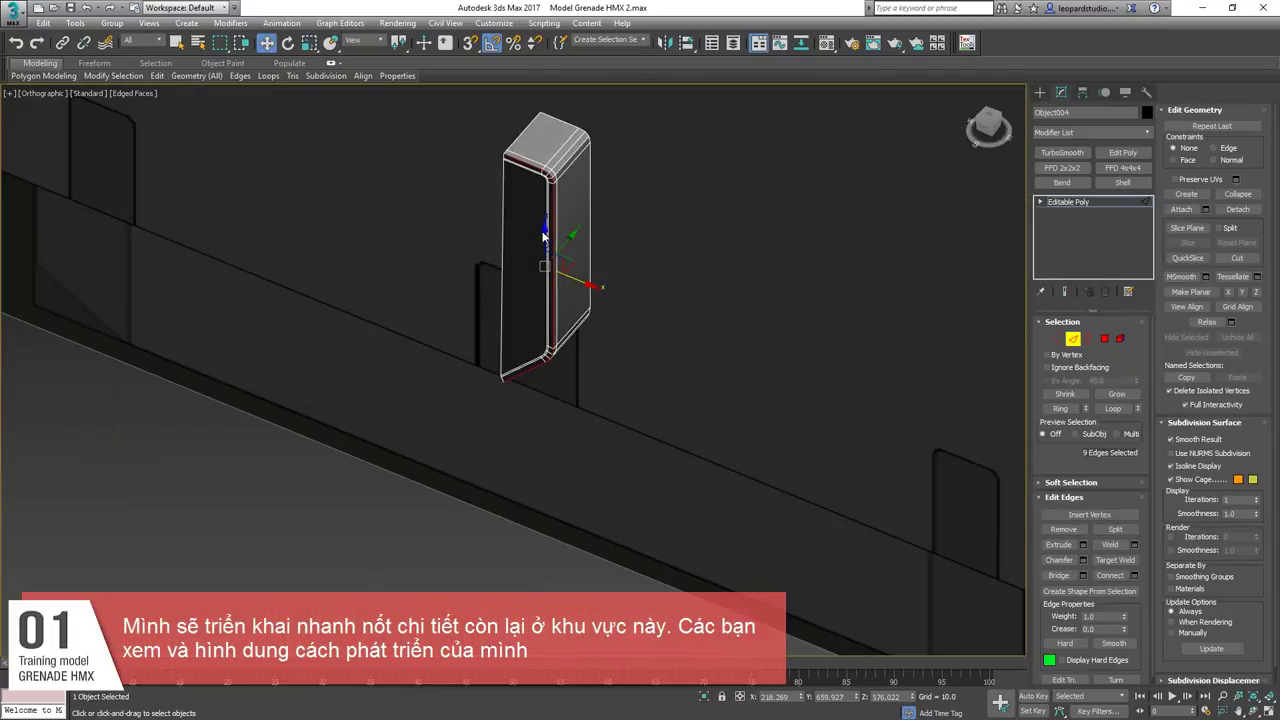
scroll(544, 237, up, 5)
alt+middle_drag(644, 310, 669, 436)
scroll(617, 305, down, 5)
scroll(617, 349, down, 2)
click(668, 443)
key(alt+r)
key(ctrl+shift+e)
scroll(712, 320, up, 5)
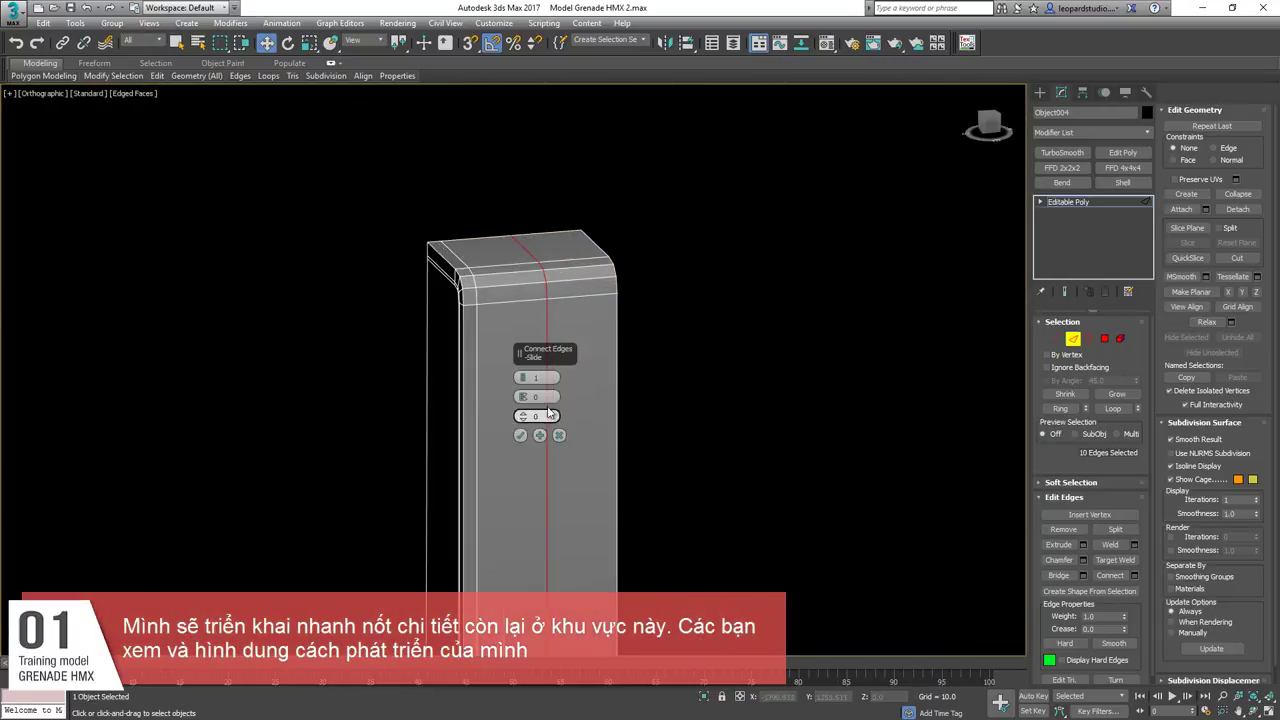
drag(522, 376, 618, 368)
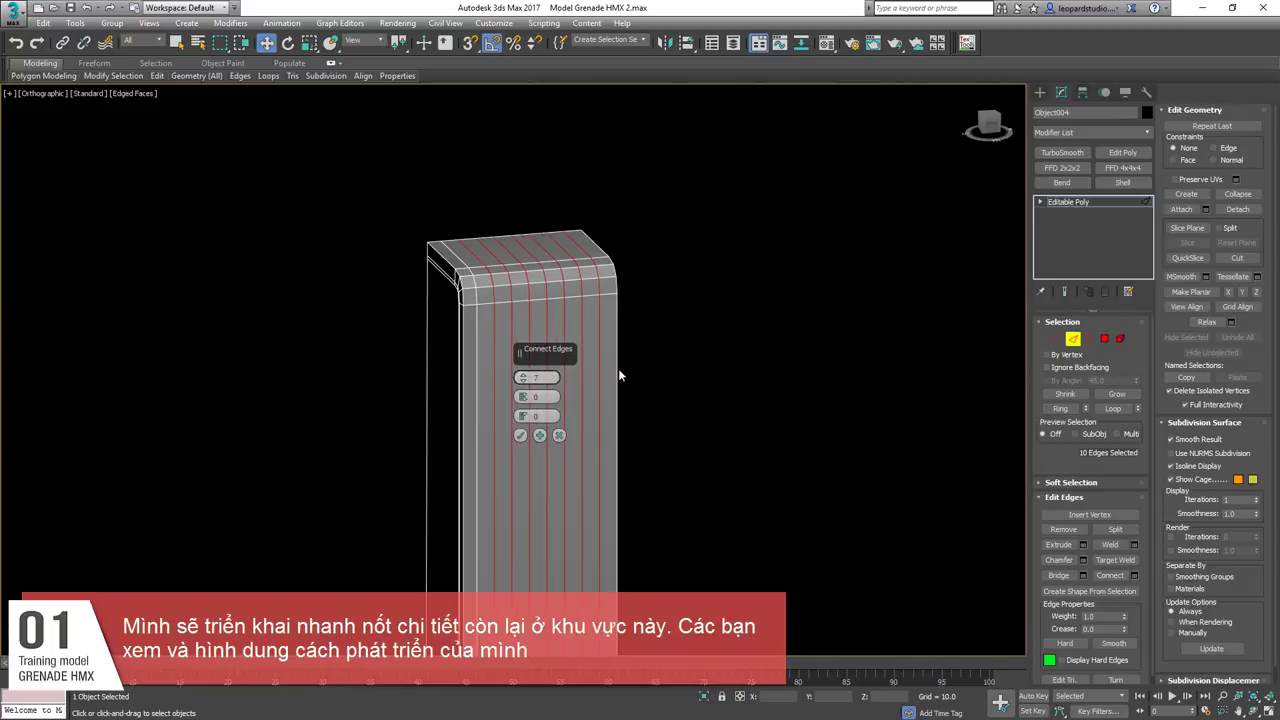
Increase the connecting segments across the panel to 8 and apply them.
scroll(618, 368, up, 2)
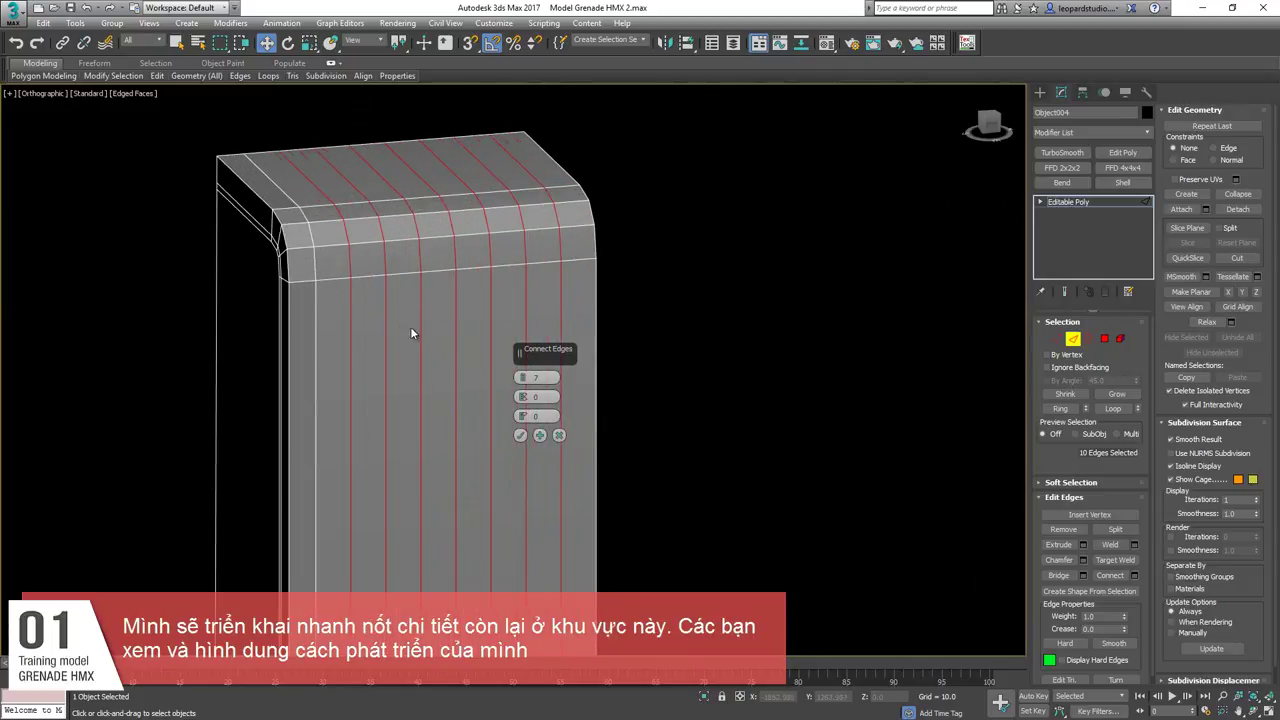
scroll(411, 329, down, 2)
middle_drag(411, 329, 295, 225)
scroll(278, 294, down, 2)
scroll(315, 272, down, 2)
scroll(308, 200, up, 4)
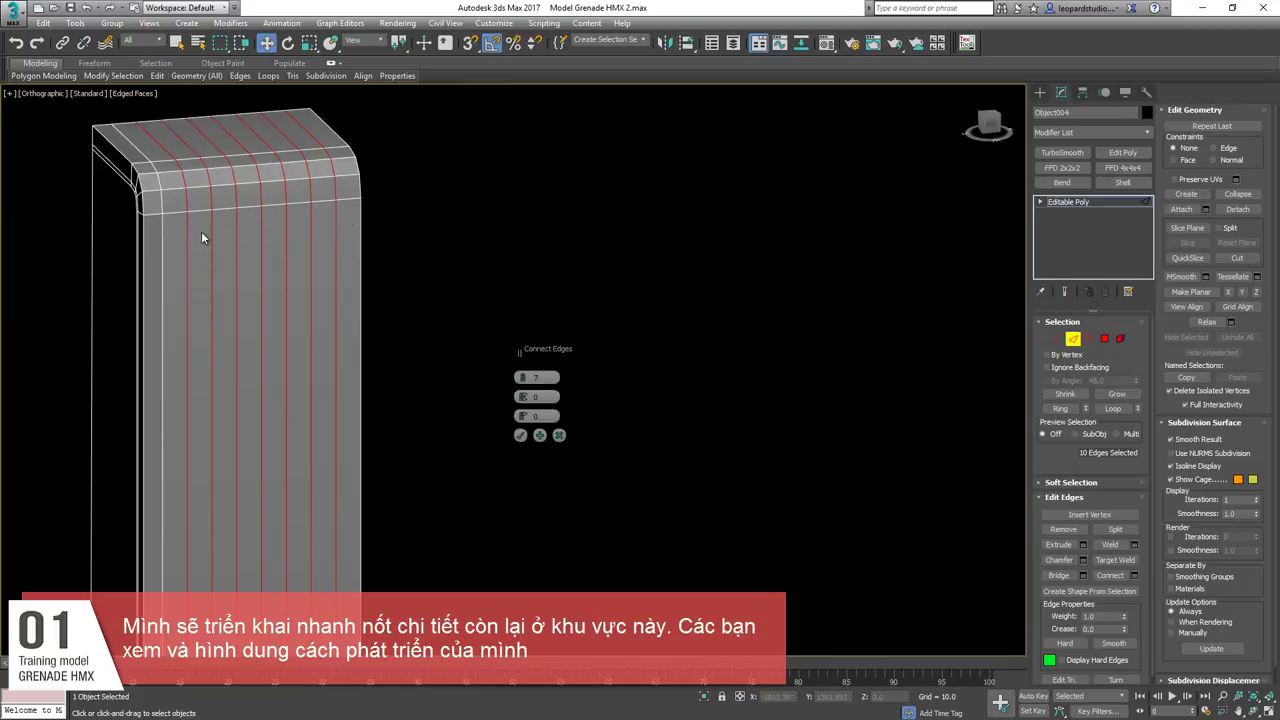
click(523, 375)
scroll(369, 385, down, 2)
middle_drag(369, 385, 353, 125)
scroll(323, 477, up, 6)
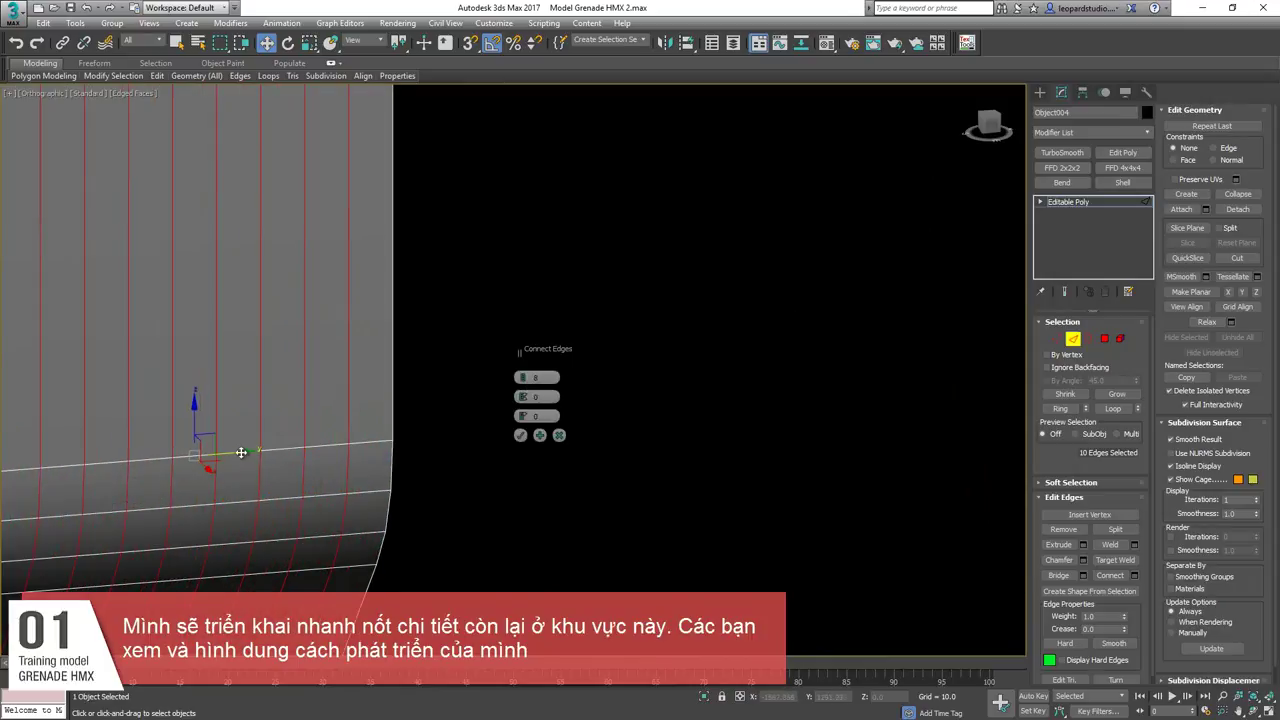
scroll(278, 440, down, 5)
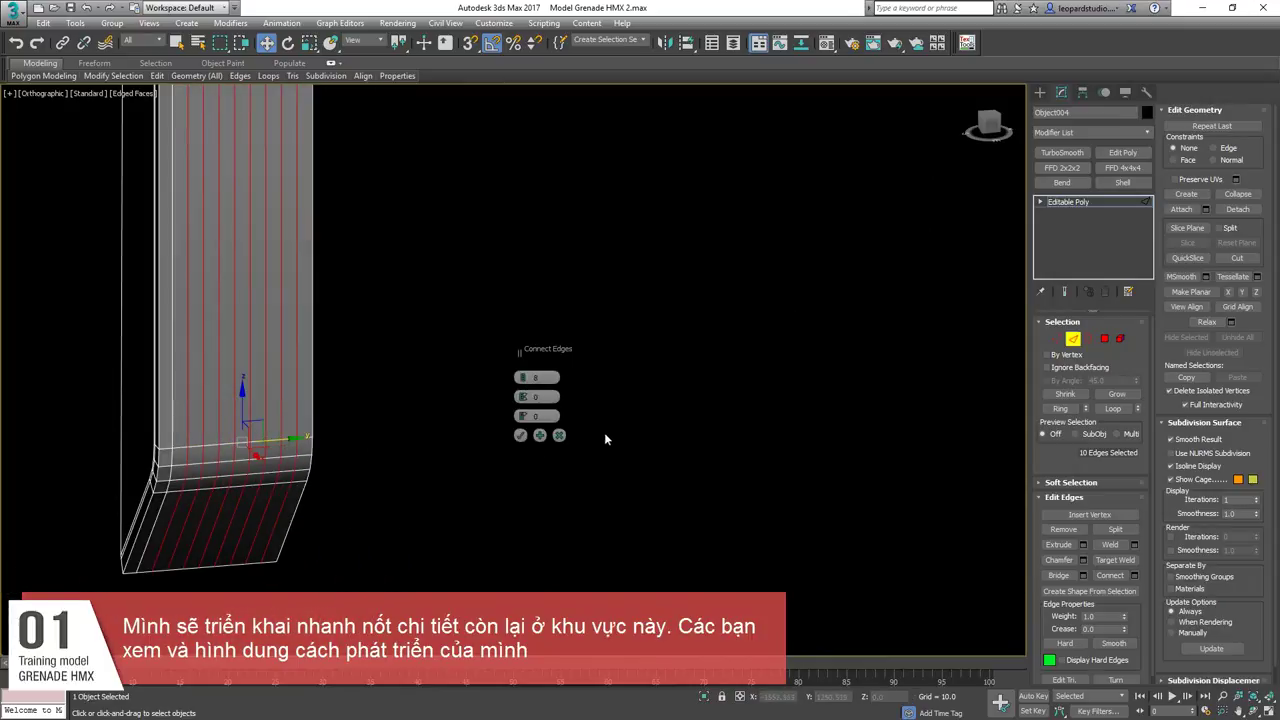
click(520, 435)
Shift the eight new vertical edge loops sideways about 1.725 along Y toward the panel's open side.
scroll(288, 449, up, 4)
scroll(288, 449, down, 4)
middle_drag(268, 194, 267, 445)
scroll(257, 306, down, 2)
scroll(260, 420, up, 4)
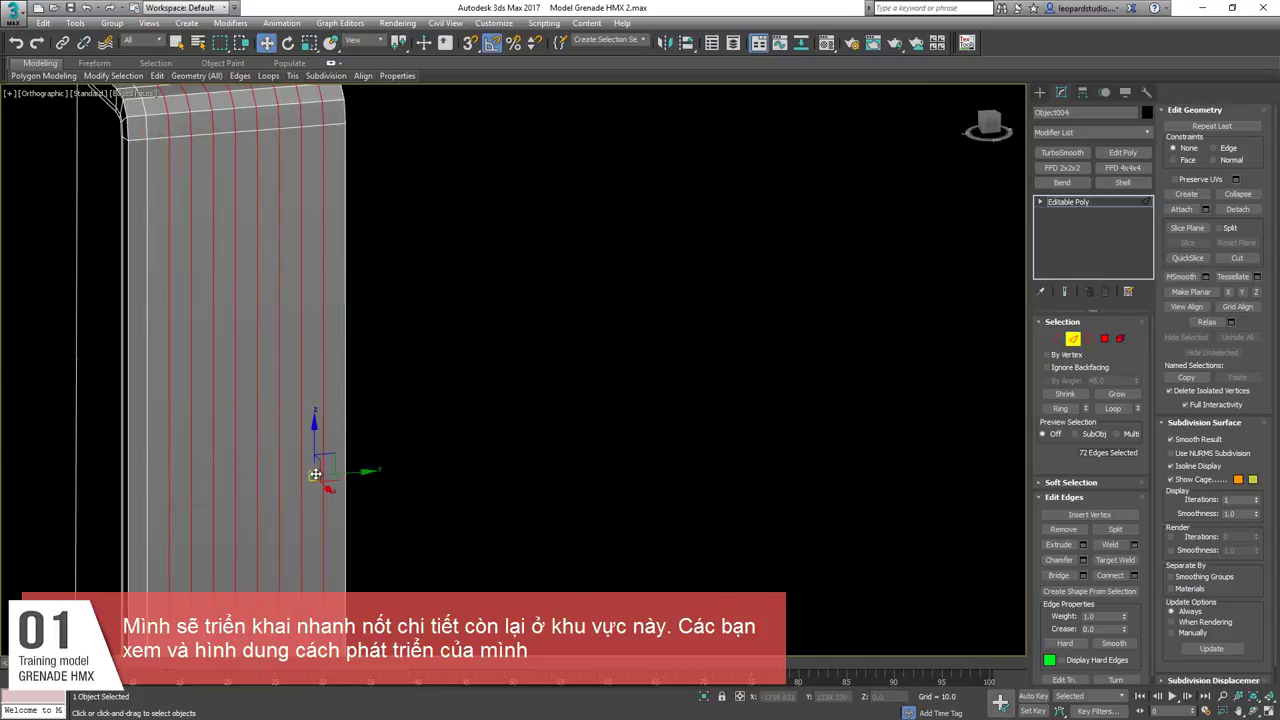
drag(359, 473, 372, 468)
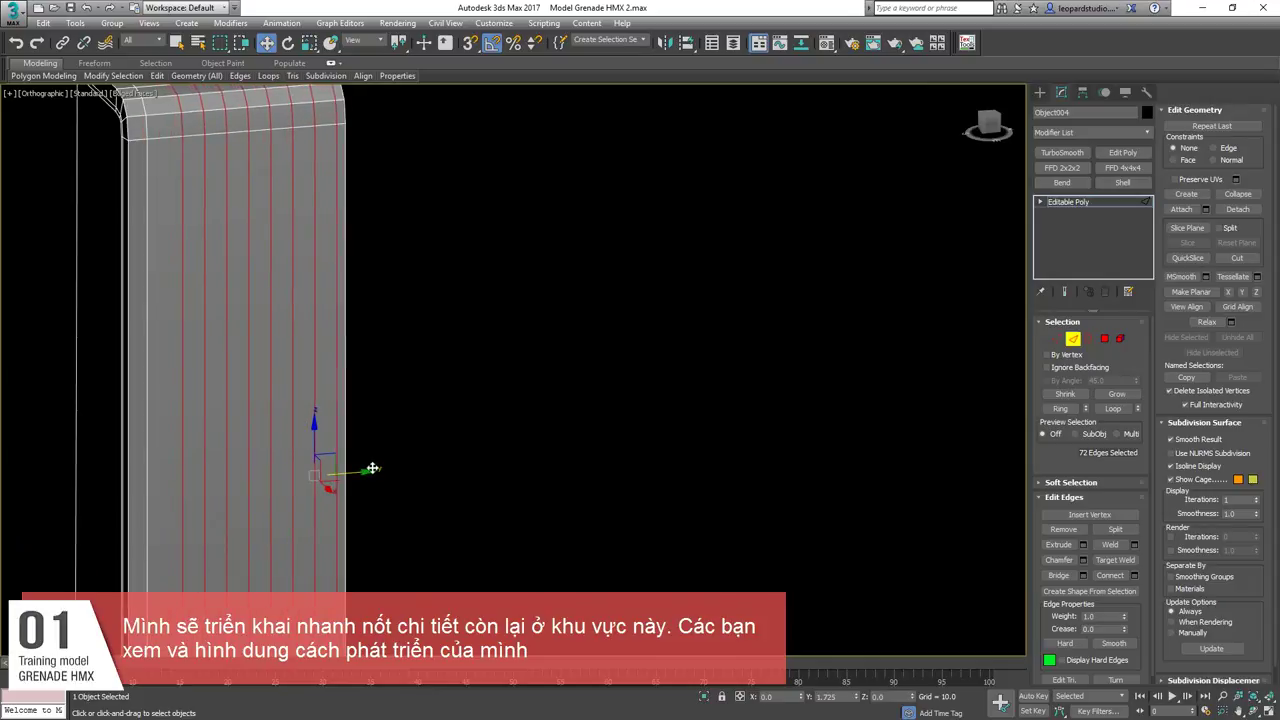
Nudge the eight vertical edge loops slightly along Y to even out the strip spacing, and leave edge editing.
scroll(360, 405, down, 5)
scroll(362, 330, up, 2)
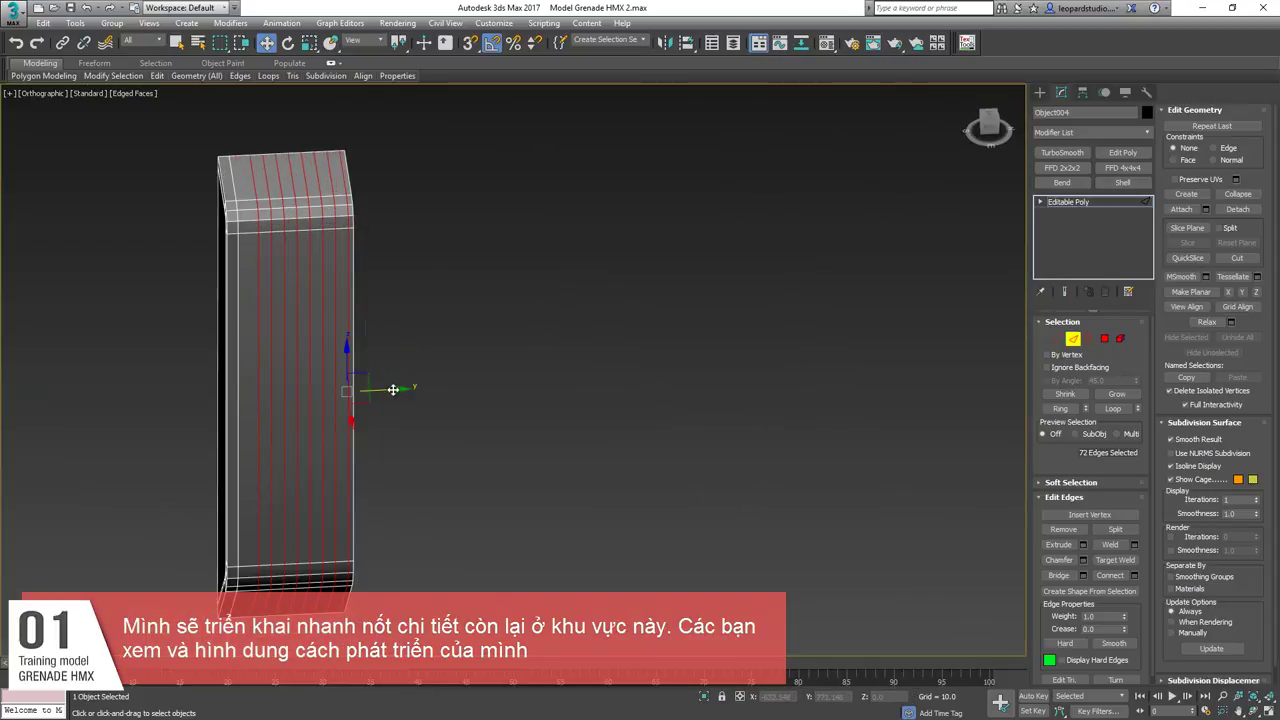
drag(391, 388, 392, 387)
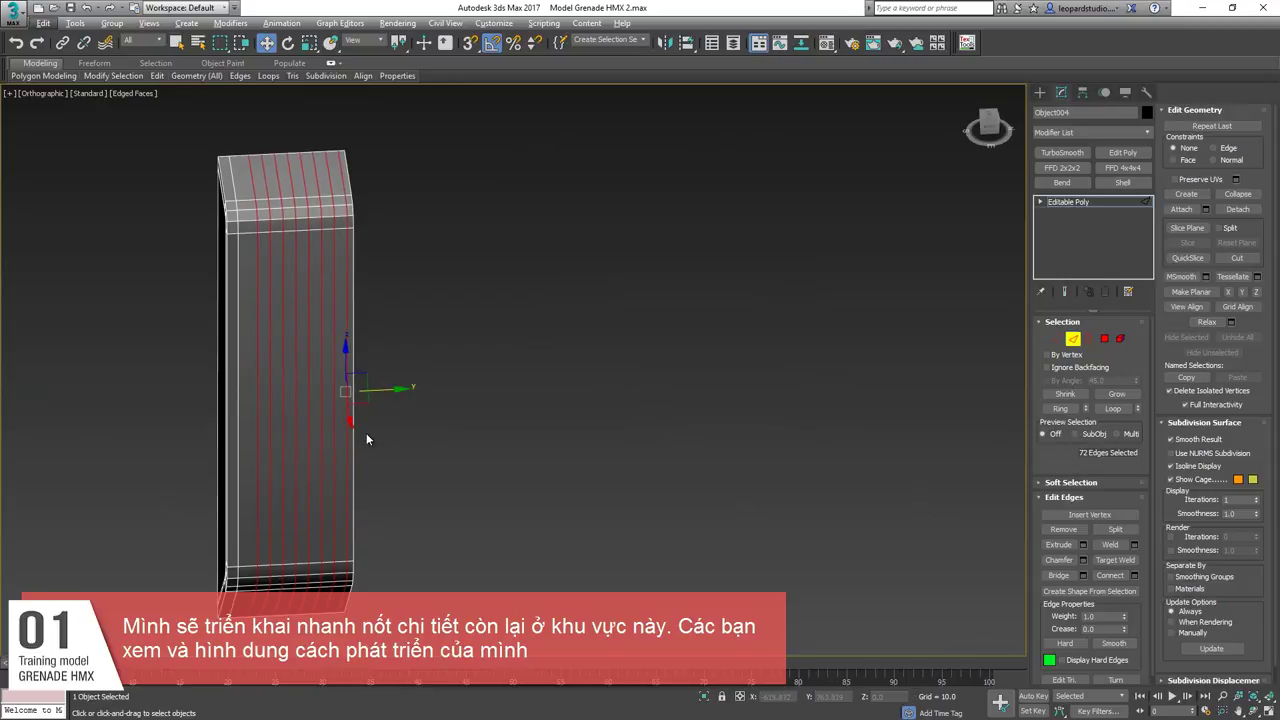
alt+middle_drag(243, 414, 298, 373)
key(2)
drag(5, 295, 566, 318)
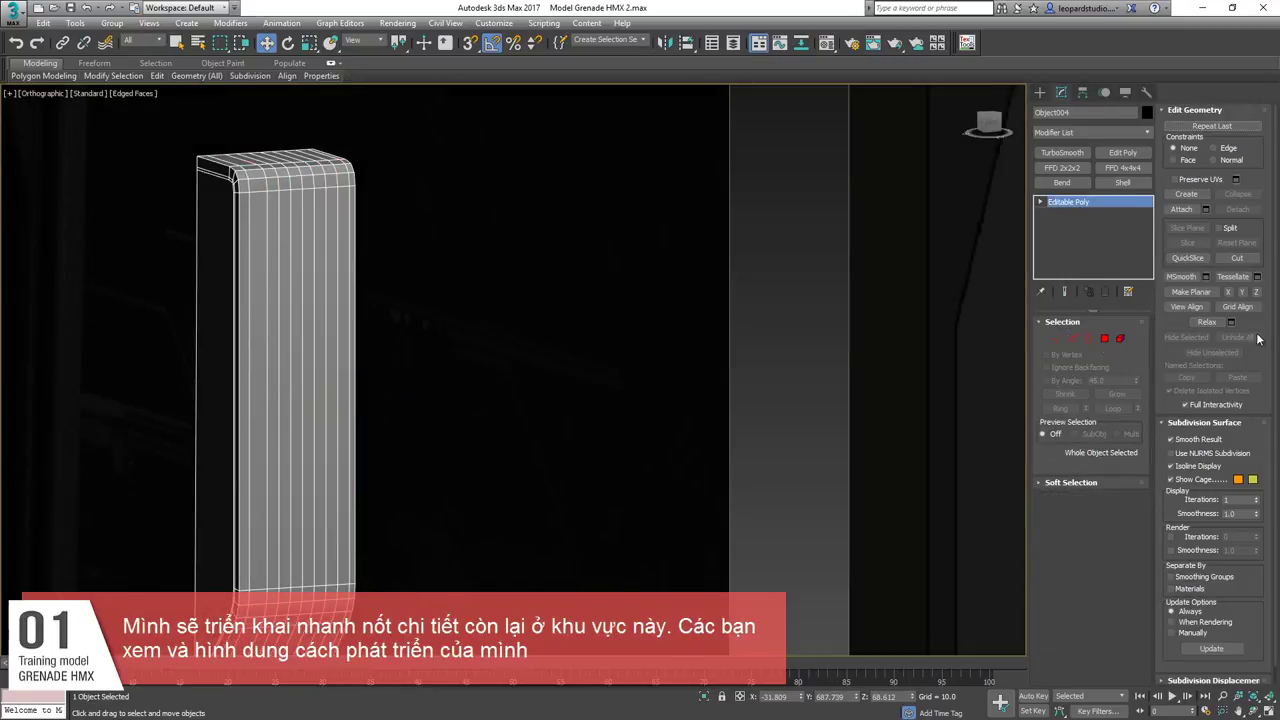
Slice the panel horizontally just below its upper rounded corner and just above its lower bend.
key(1)
click(1187, 228)
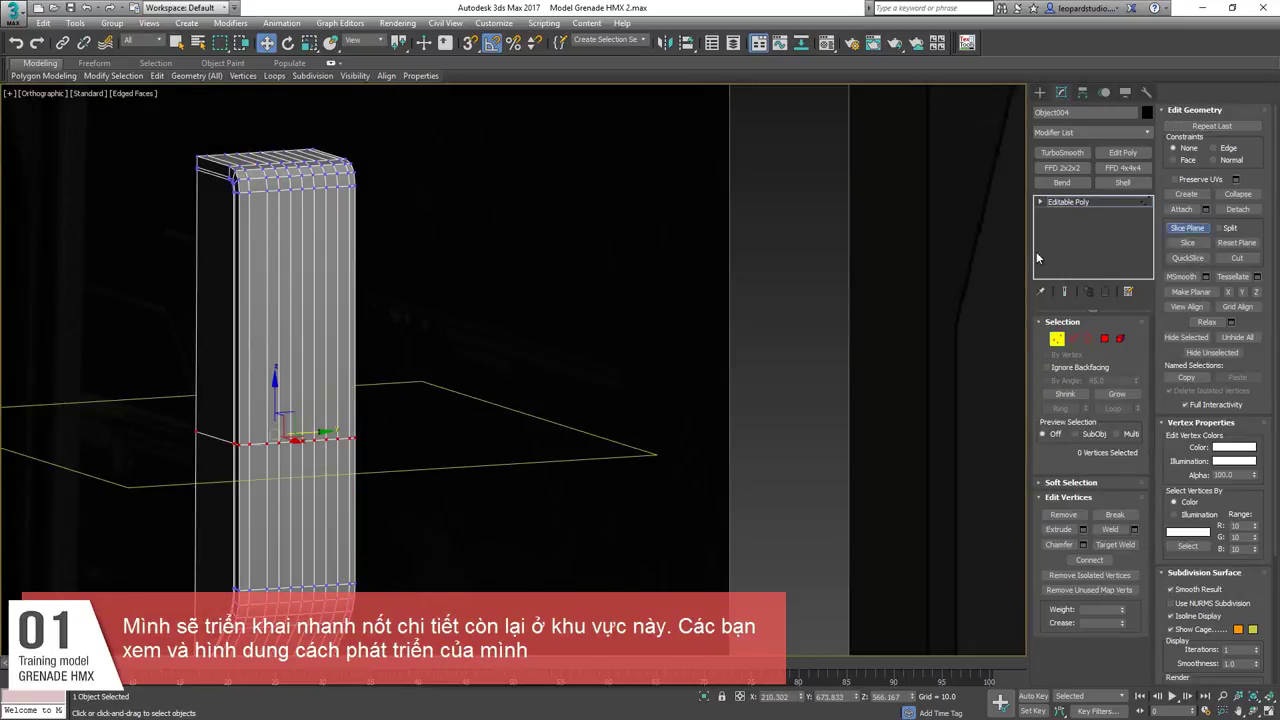
middle_drag(741, 175, 762, 165)
scroll(762, 165, down, 3)
drag(431, 312, 470, 401)
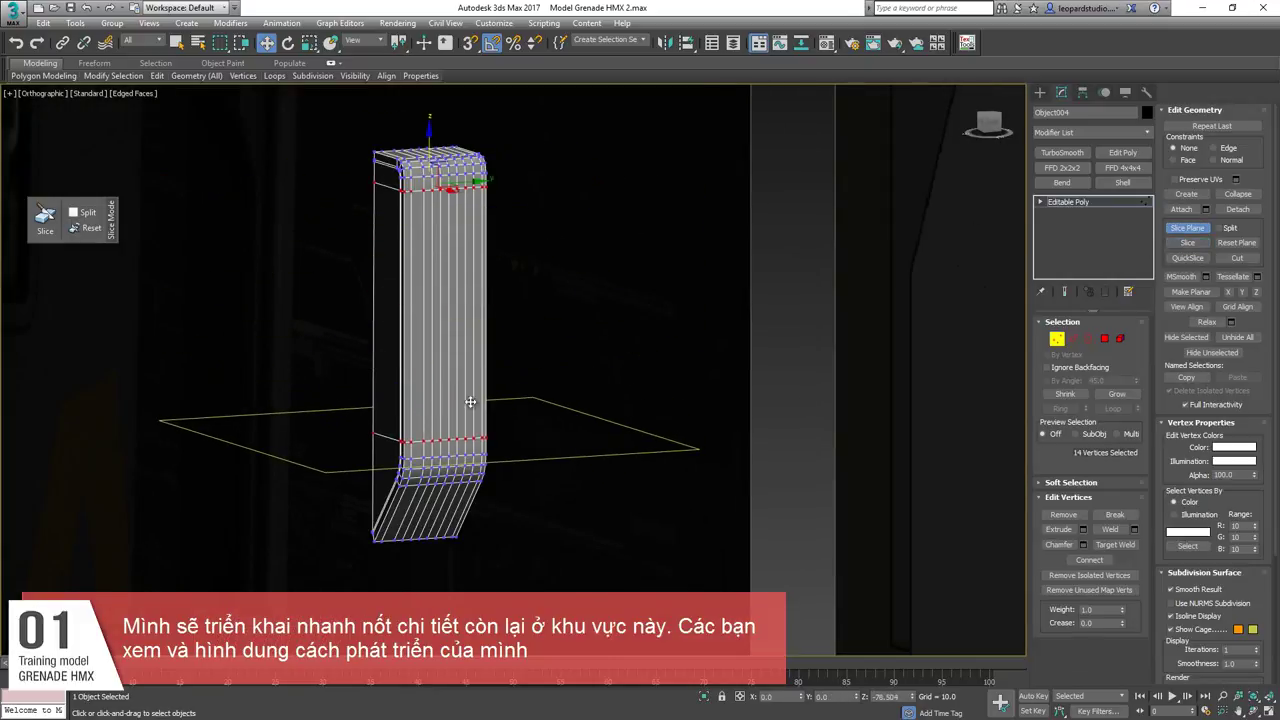
click(1188, 243)
Add two closely spaced horizontal slices across the upper part of the panel, and leave slice plane mode.
middle_drag(320, 474, 332, 443)
scroll(332, 445, up, 2)
alt+middle_drag(510, 438, 474, 436)
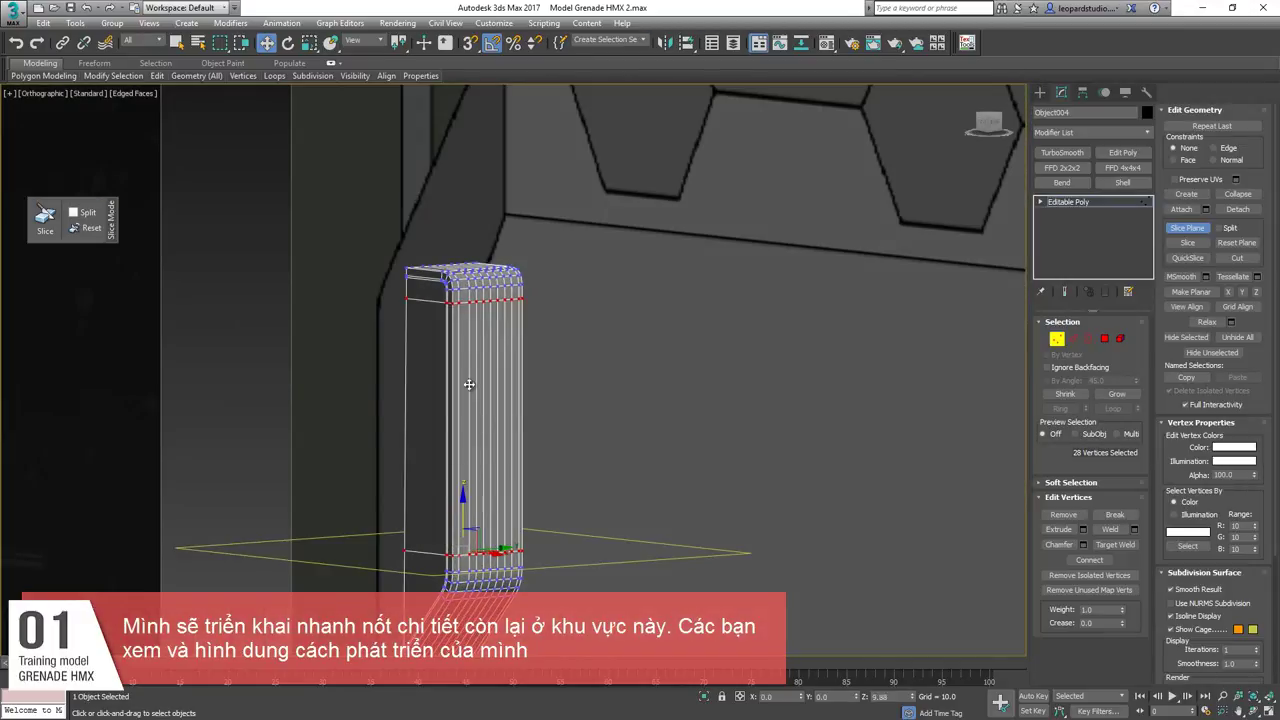
drag(469, 384, 469, 327)
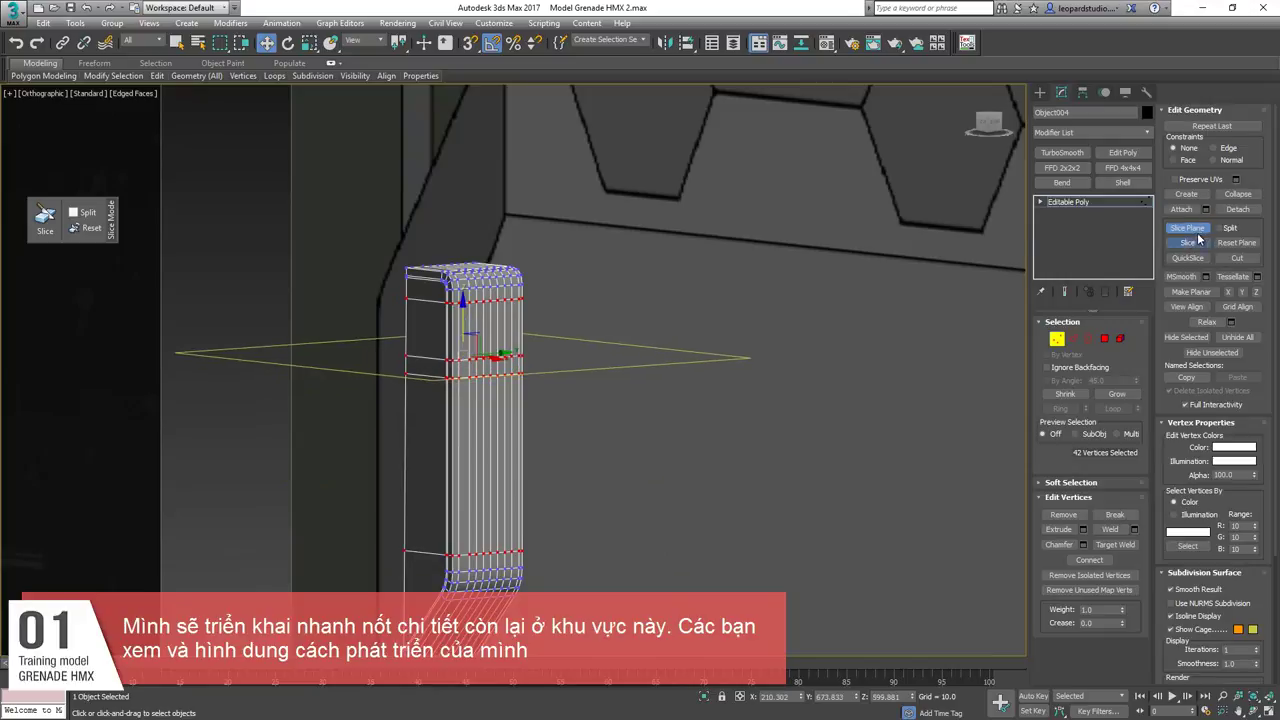
click(1196, 230)
Connect the ring of edges running along the slanted lower section, across its width.
alt+middle_drag(540, 440, 468, 354)
alt+middle_drag(468, 440, 494, 528)
scroll(435, 504, up, 2)
key(2)
click(424, 492)
key(alt+r)
key(ctrl+shift+e)
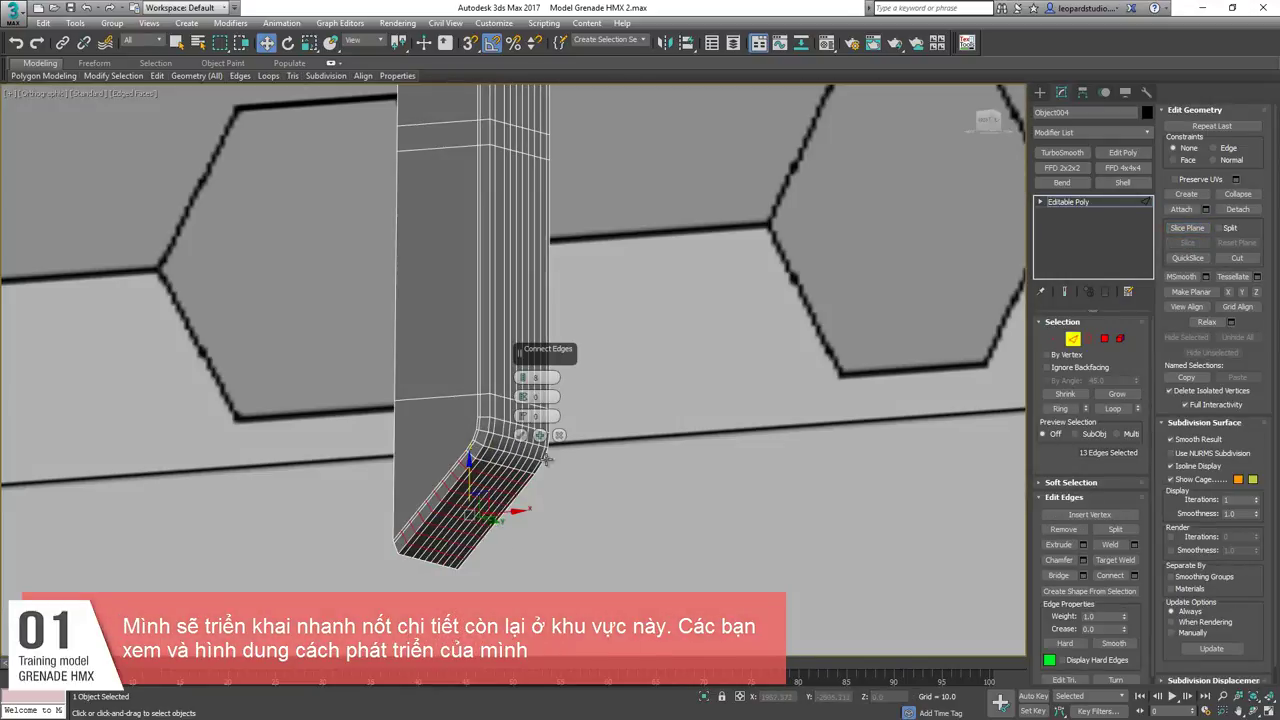
right_click(523, 378)
click(521, 437)
Connect the horizontal edges of the panel's side face with 2 segments, pinch 0 and slide 0.
middle_drag(428, 424, 414, 506)
scroll(414, 506, down, 2)
click(414, 494)
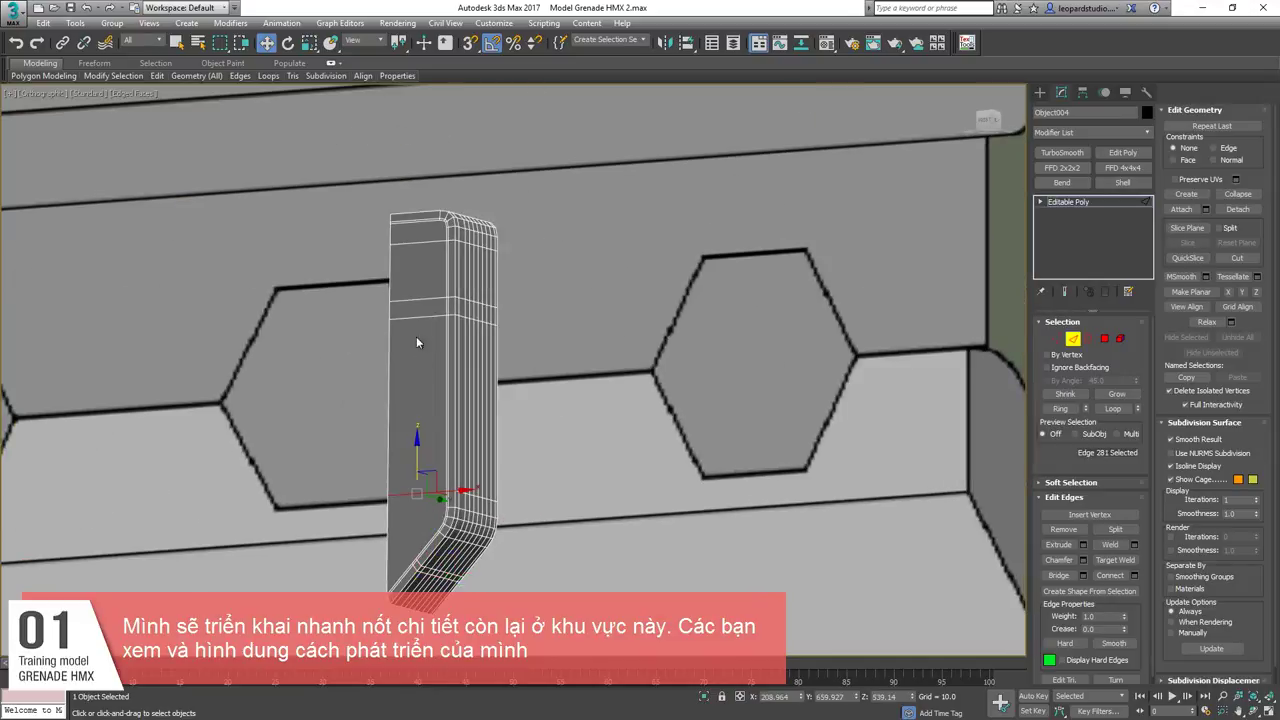
ctrl+click(418, 318)
ctrl+click(420, 300)
ctrl+click(420, 241)
alt+middle_drag(420, 241, 427, 208)
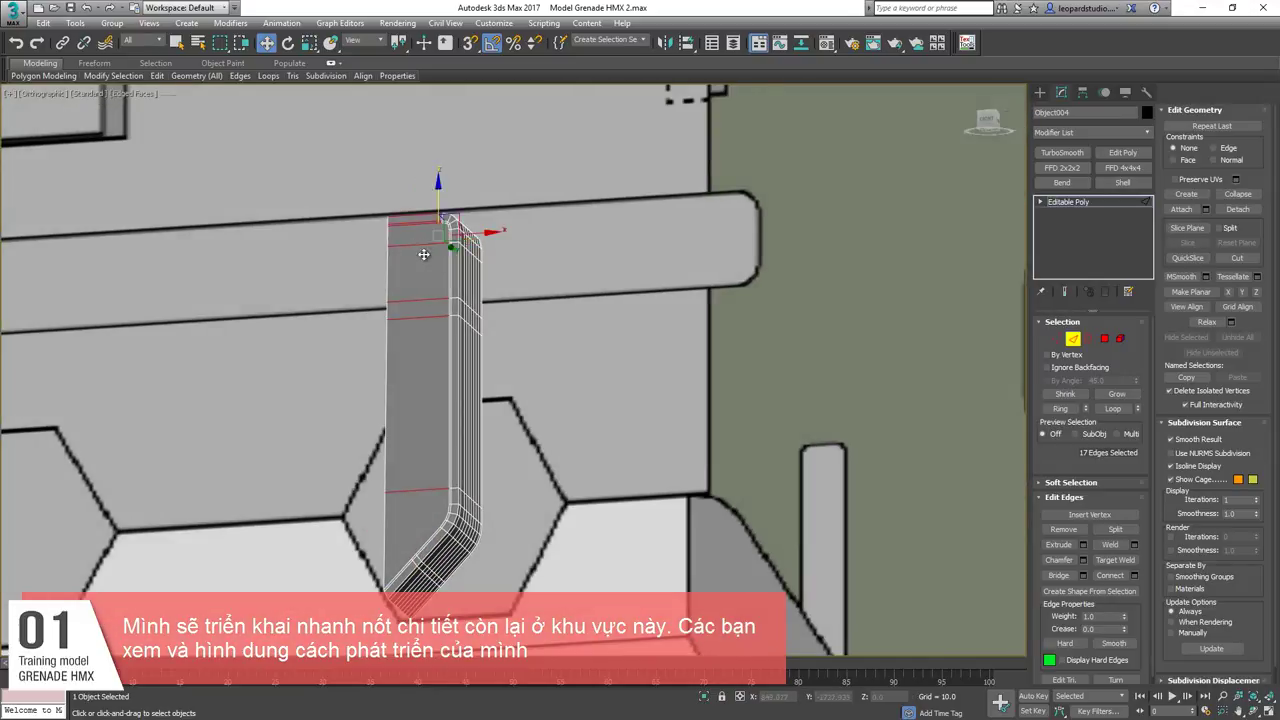
alt+middle_drag(424, 254, 426, 306)
key(ctrl+shift+e)
right_click(523, 400)
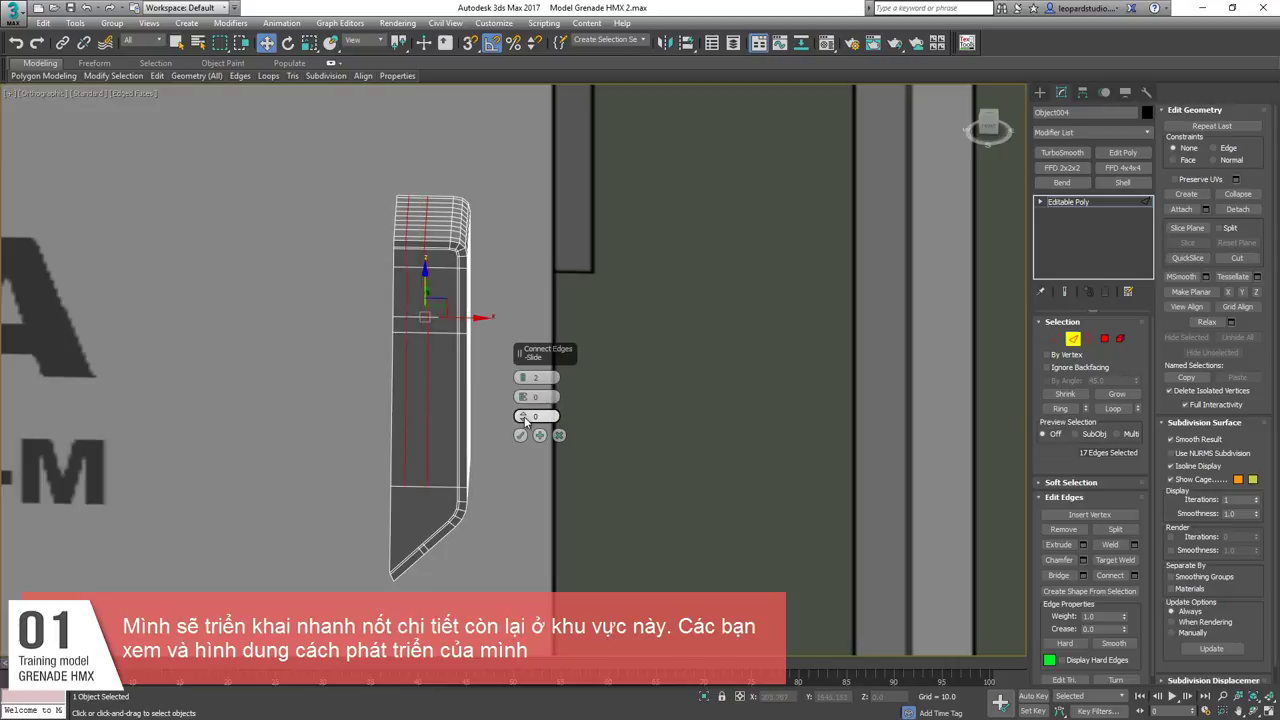
right_click(523, 417)
click(521, 436)
Select four alternating tall strip polygons on the panel's front face, below the closely spaced slices.
alt+middle_drag(470, 400, 475, 296)
scroll(472, 369, up, 4)
key(1)
click(447, 492)
key(4)
scroll(485, 366, up, 5)
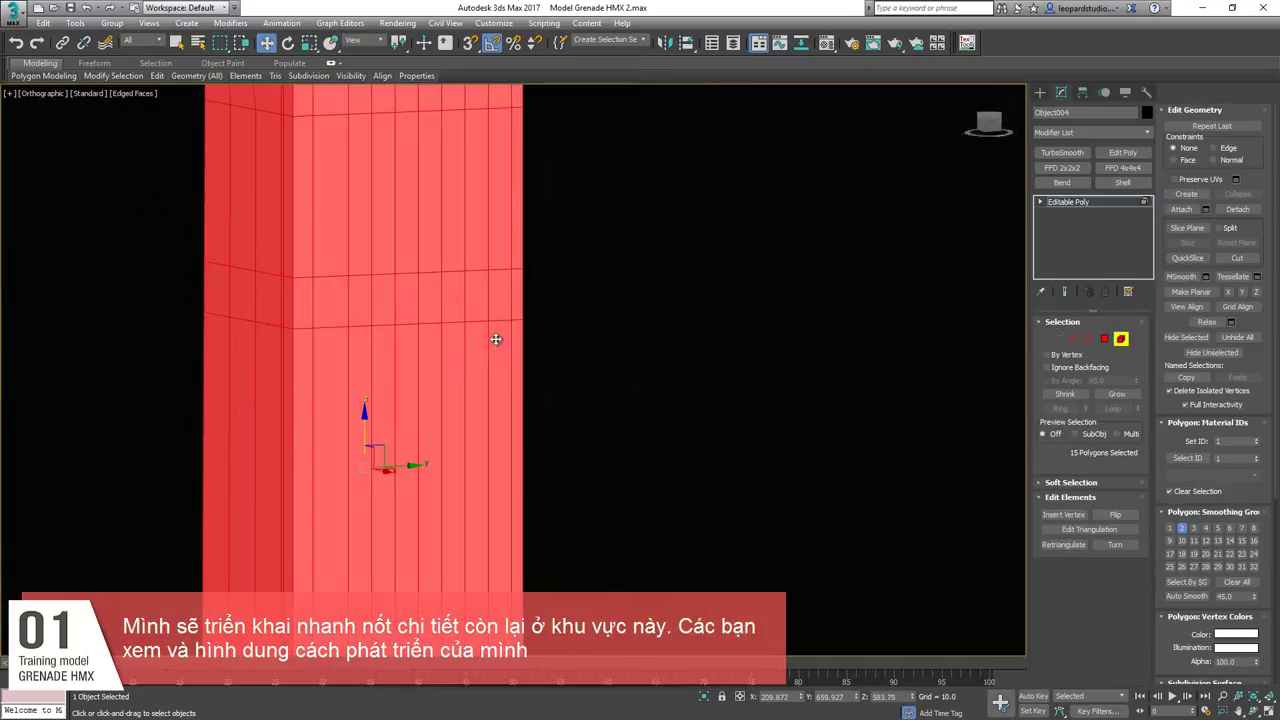
click(505, 350)
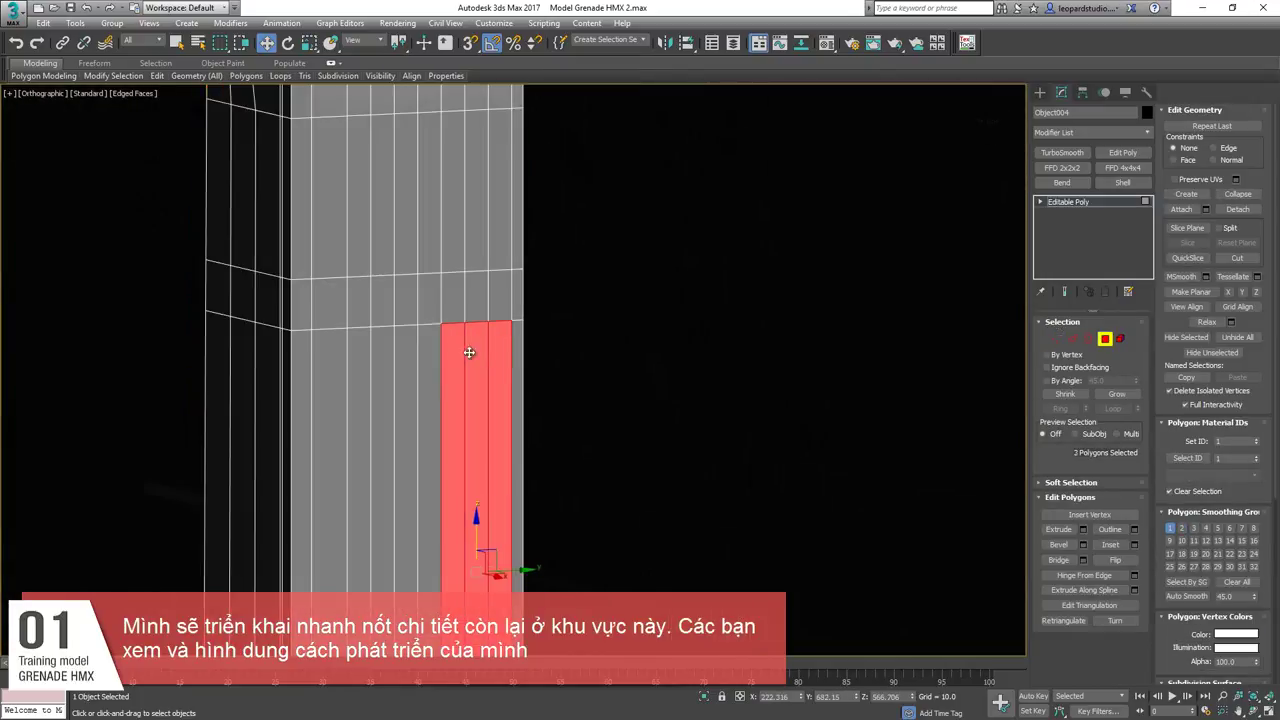
ctrl+click(456, 350)
ctrl+click(410, 348)
ctrl+click(360, 345)
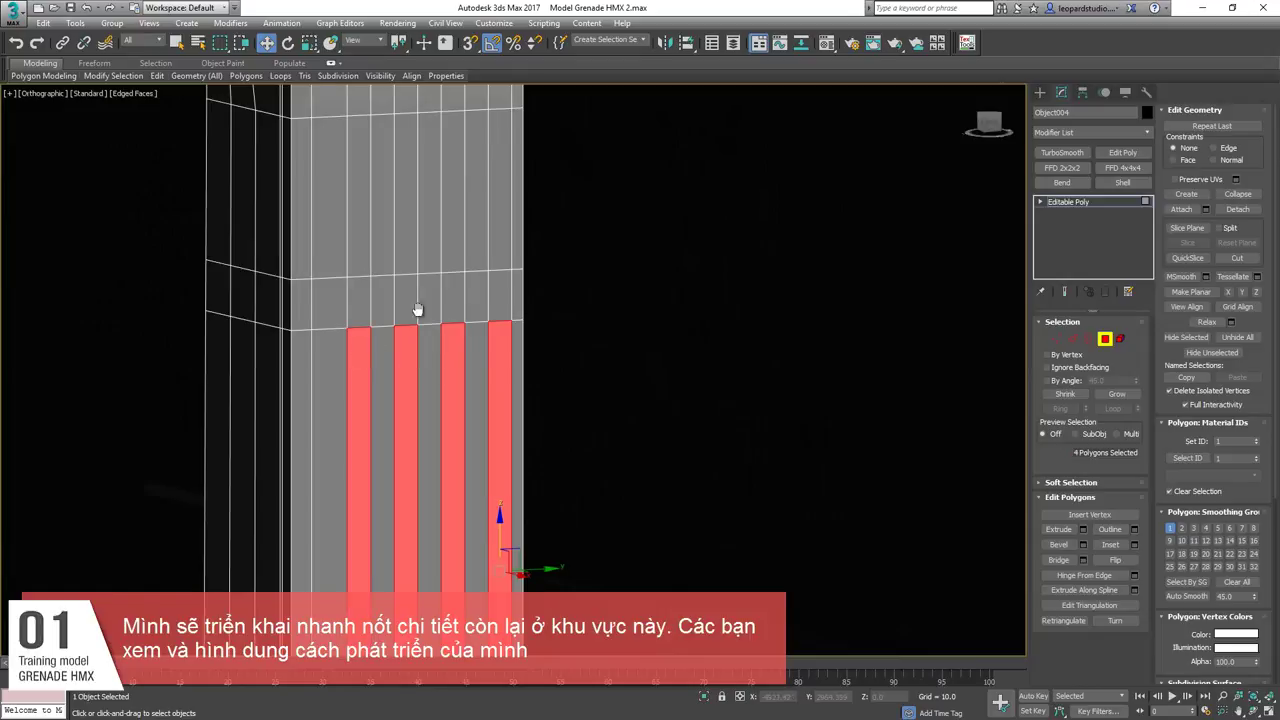
Extend the selection of the four strips around the lower bend to the loop on the slanted face.
scroll(417, 311, down, 5)
alt+middle_drag(422, 430, 430, 388)
scroll(430, 388, up, 4)
ctrl+click(440, 417)
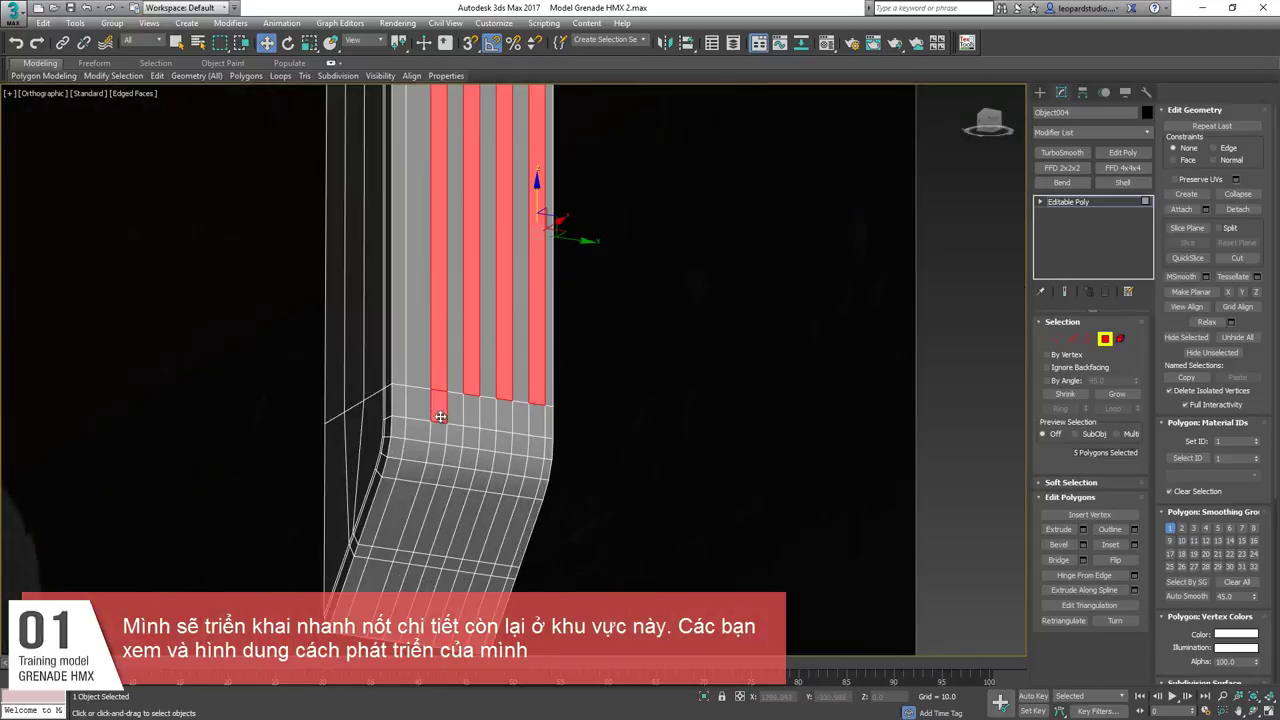
ctrl+click(428, 497)
ctrl+click(458, 512)
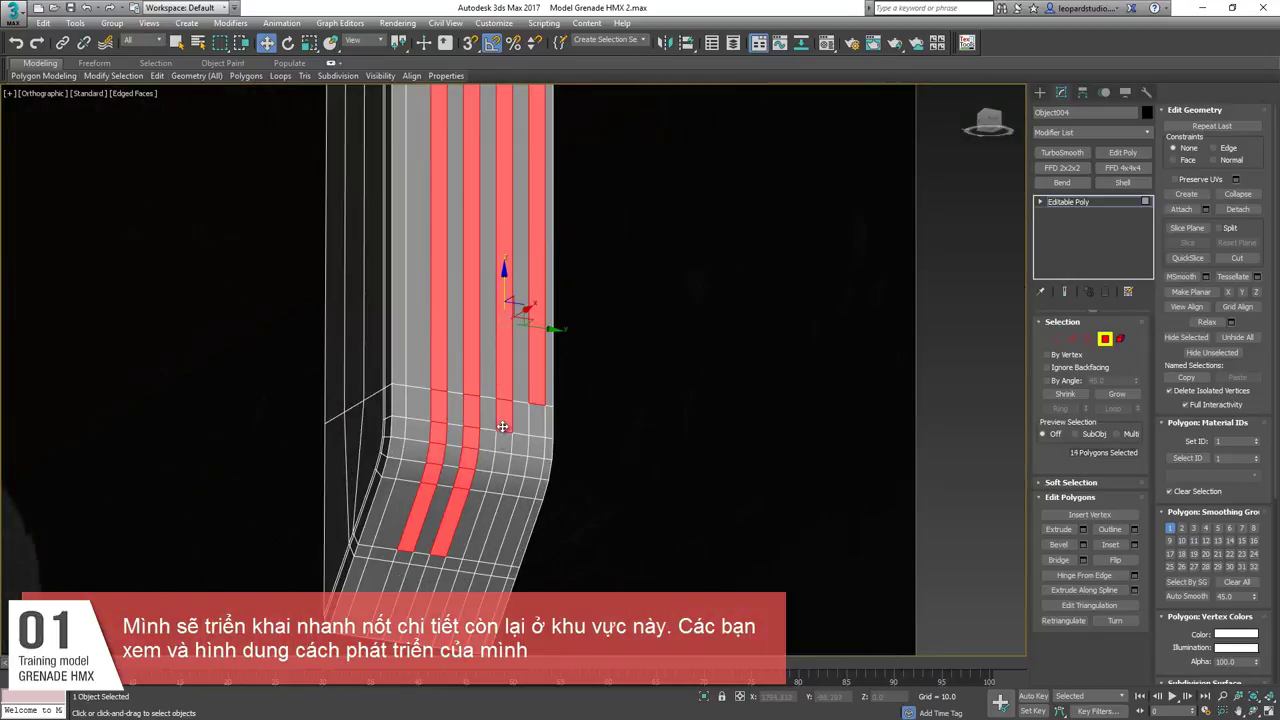
ctrl+click(493, 512)
ctrl+click(519, 521)
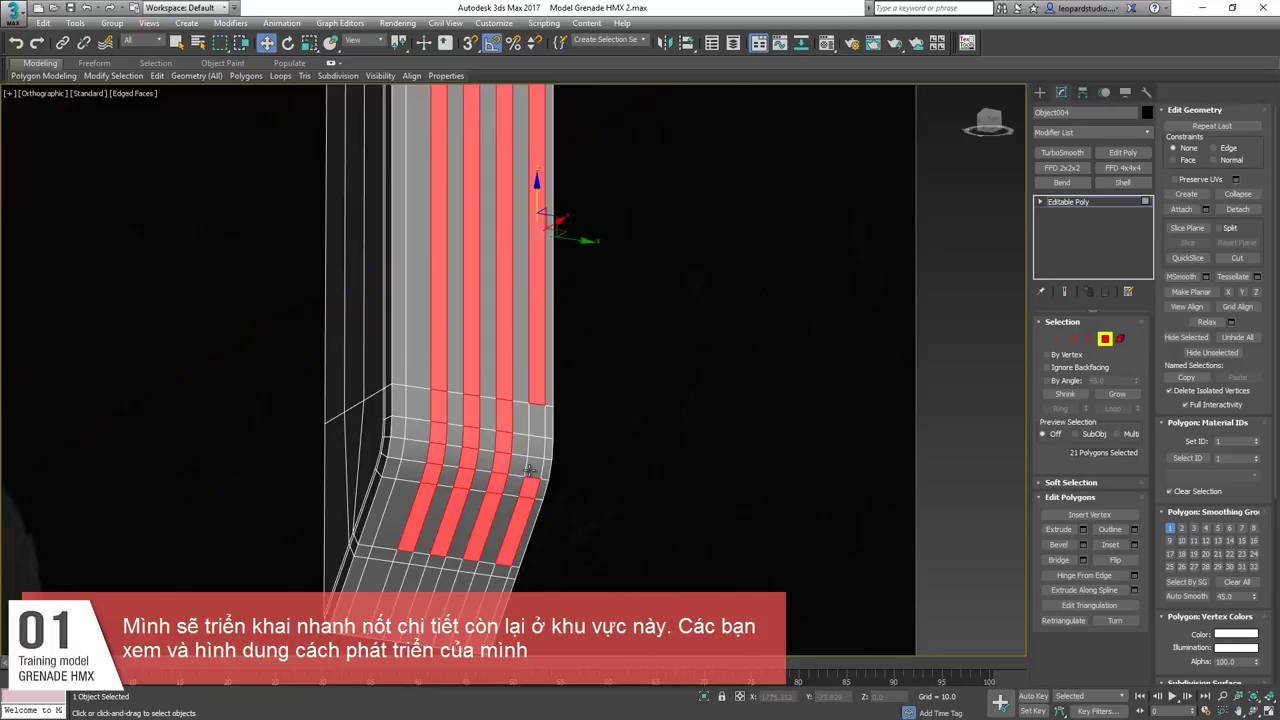
ctrl+click(537, 432)
ctrl+click(541, 451)
Bevel the four selected strips inward into grooves with height -1.827 and outline -0.877.
scroll(544, 445, down, 5)
alt+middle_drag(551, 457, 588, 452)
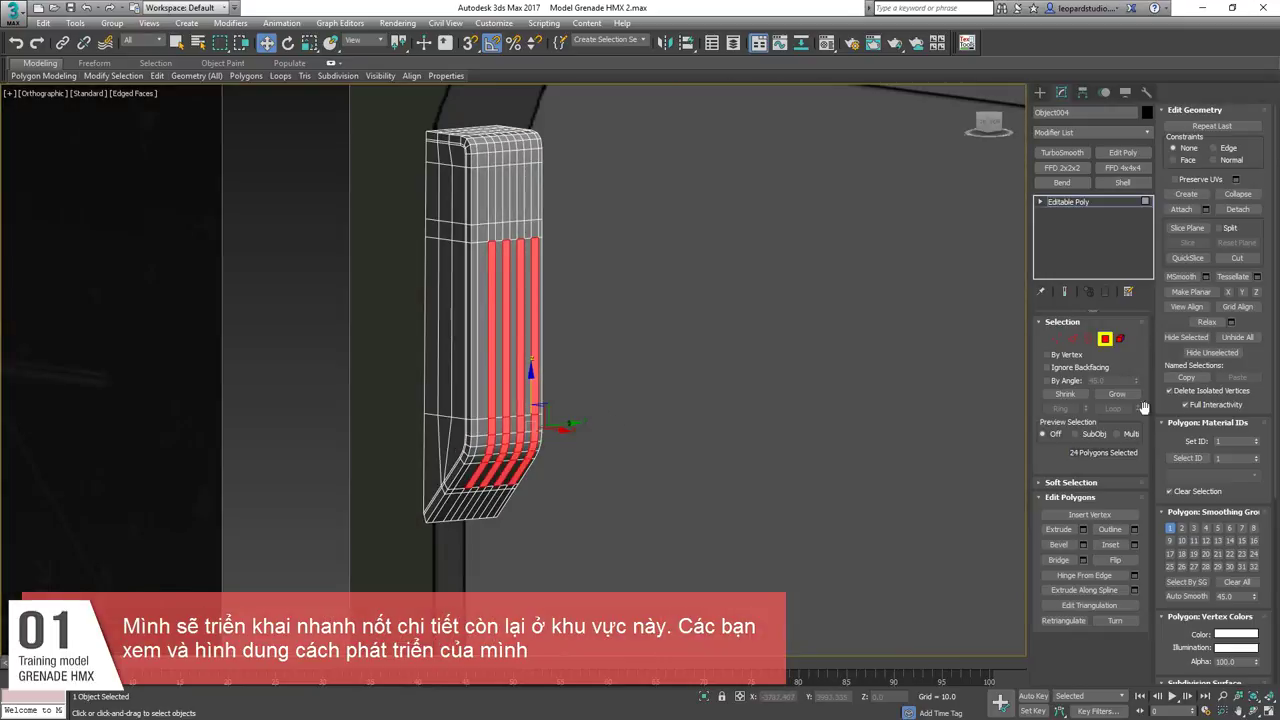
shift+click(1068, 545)
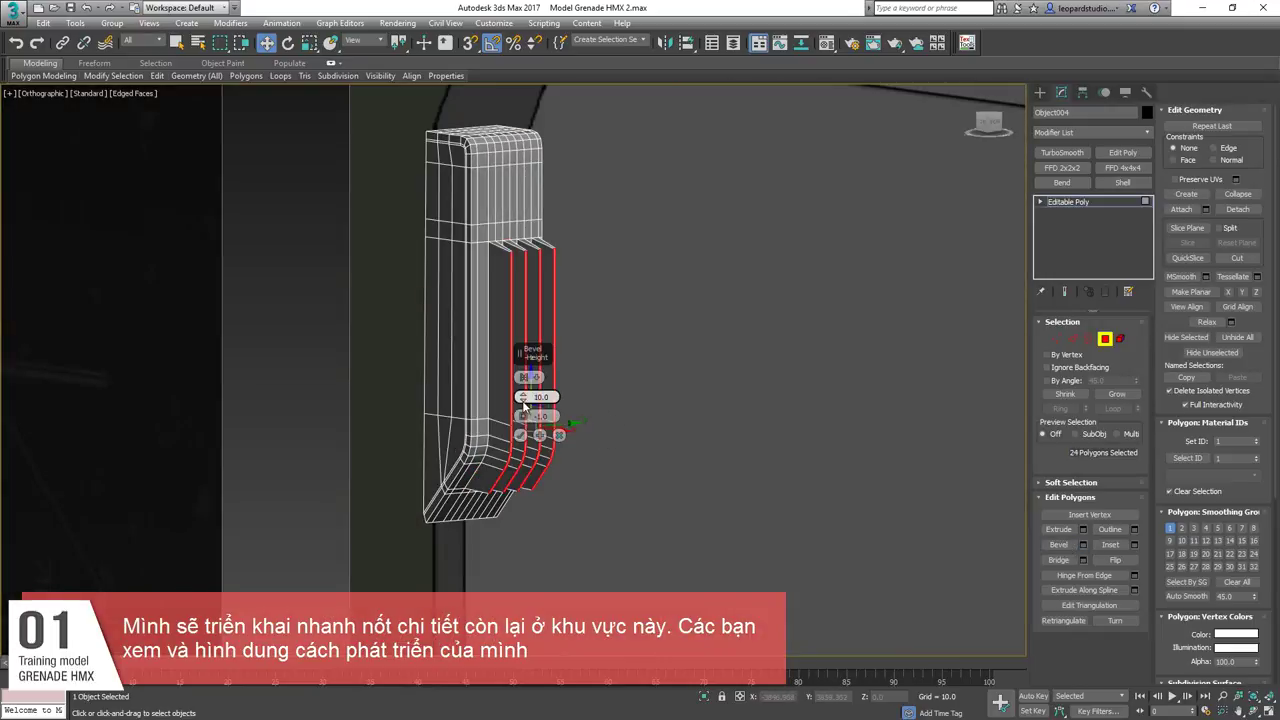
right_click(523, 401)
right_click(523, 417)
alt+middle_drag(474, 325, 483, 323)
scroll(498, 305, up, 5)
mouse_move(523, 398)
mouse_down()
mouse_move(529, 387)
mouse_move(524, 413)
mouse_up()
right_click(521, 415)
alt+middle_drag(470, 406, 428, 382)
drag(523, 418, 522, 424)
alt+middle_drag(522, 424, 397, 350)
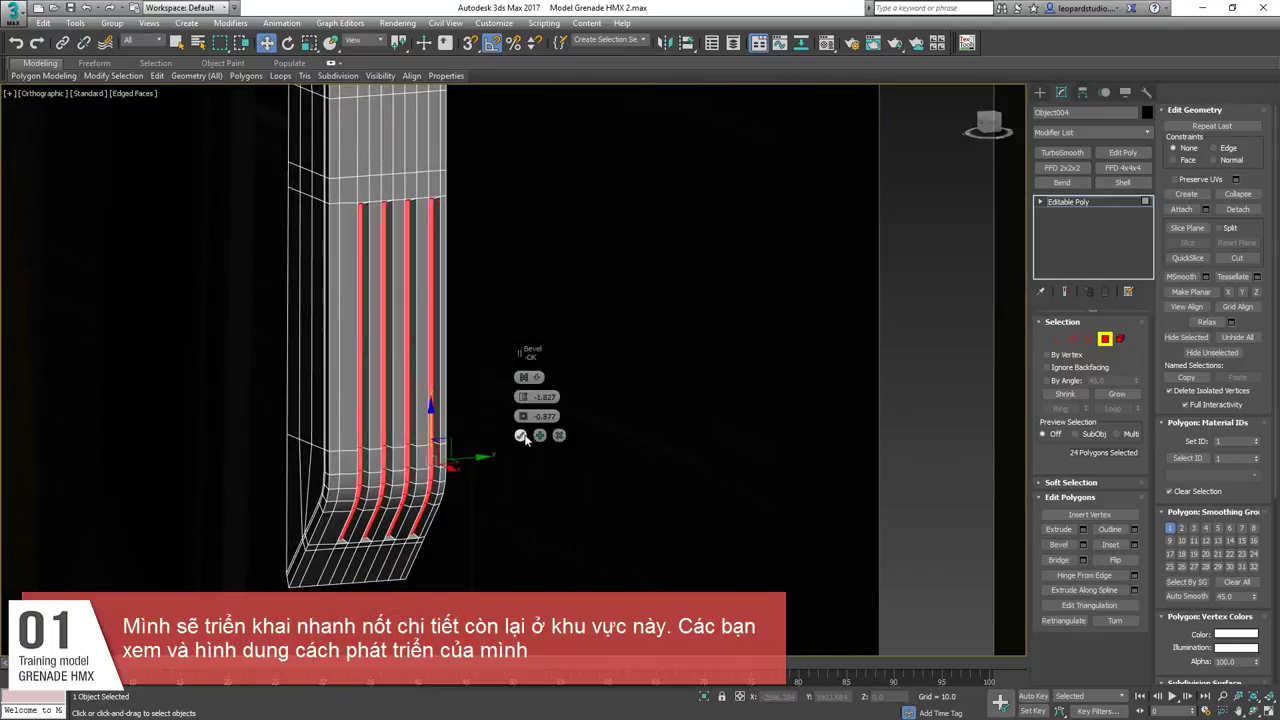
click(522, 436)
Connect the vertical edges along the grooves with 2 segments and raise the upper loop to just below the grooves' upper ends.
alt+middle_drag(522, 436, 450, 424)
scroll(323, 151, up, 5)
key(2)
drag(251, 386, 657, 378)
key(ctrl+shift+e)
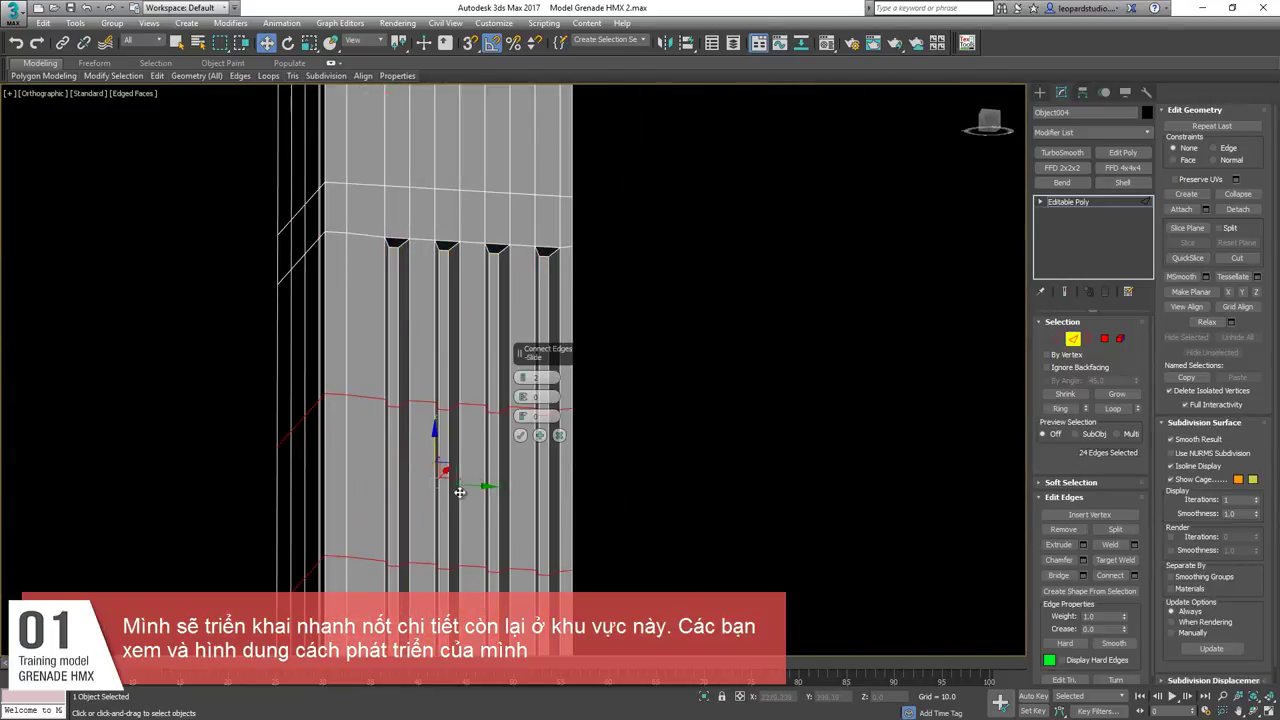
click(520, 436)
double_click(424, 403)
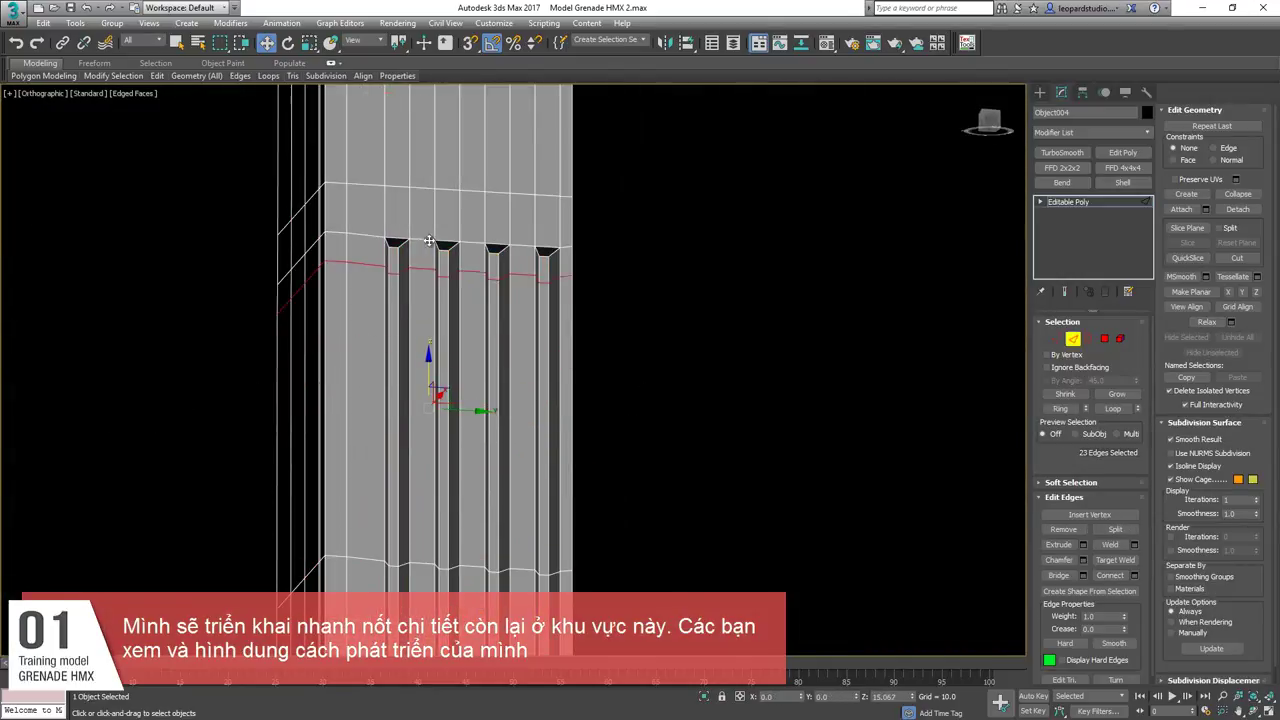
Connect the band of vertical edges above the grooves with 1 segment and lower the new loop close to the groove ends.
click(403, 188)
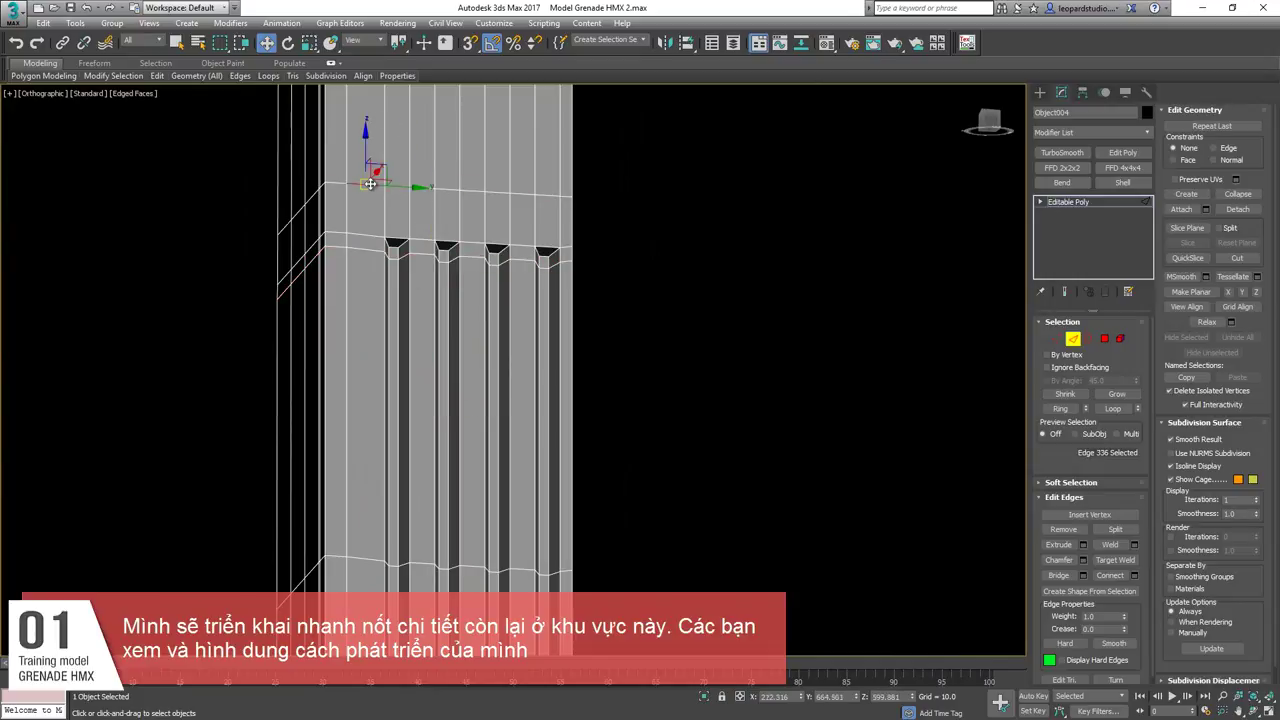
middle_drag(385, 217, 428, 341)
click(391, 345)
key(alt+r)
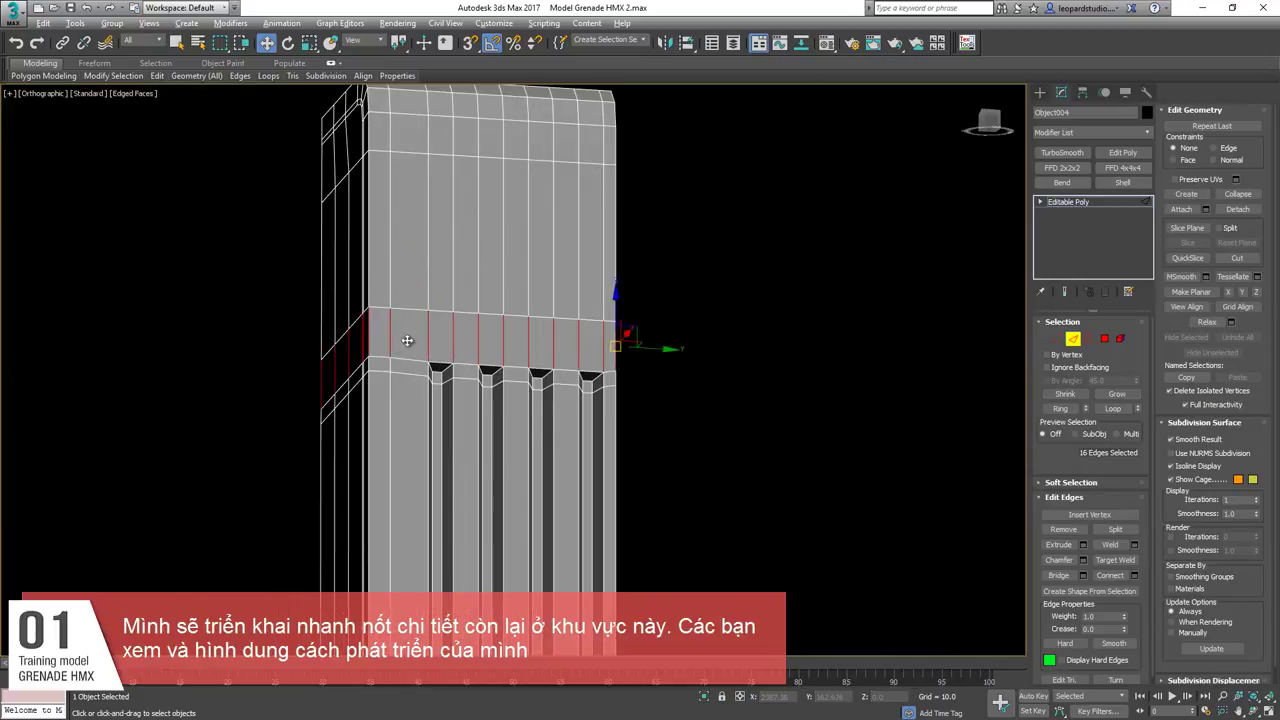
key(ctrl+shift+e)
click(523, 380)
click(520, 436)
drag(454, 315, 454, 333)
Connect the edge ring along the grooves' slanted section with 1 segment and slide 72, near the grooves' lower ends.
middle_drag(468, 271, 466, 110)
scroll(445, 382, down, 2)
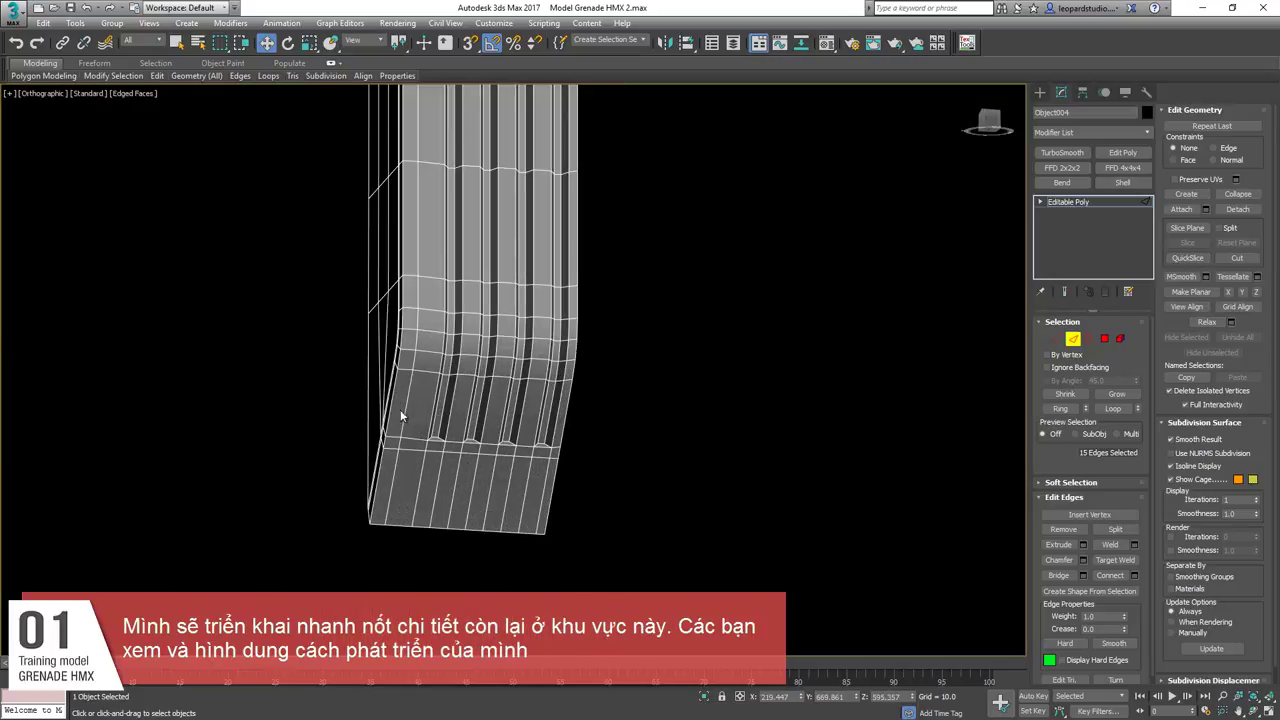
key(alt+r)
alt+middle_drag(392, 408, 423, 402)
key(ctrl+shift+e)
scroll(423, 402, up, 2)
drag(524, 416, 536, 372)
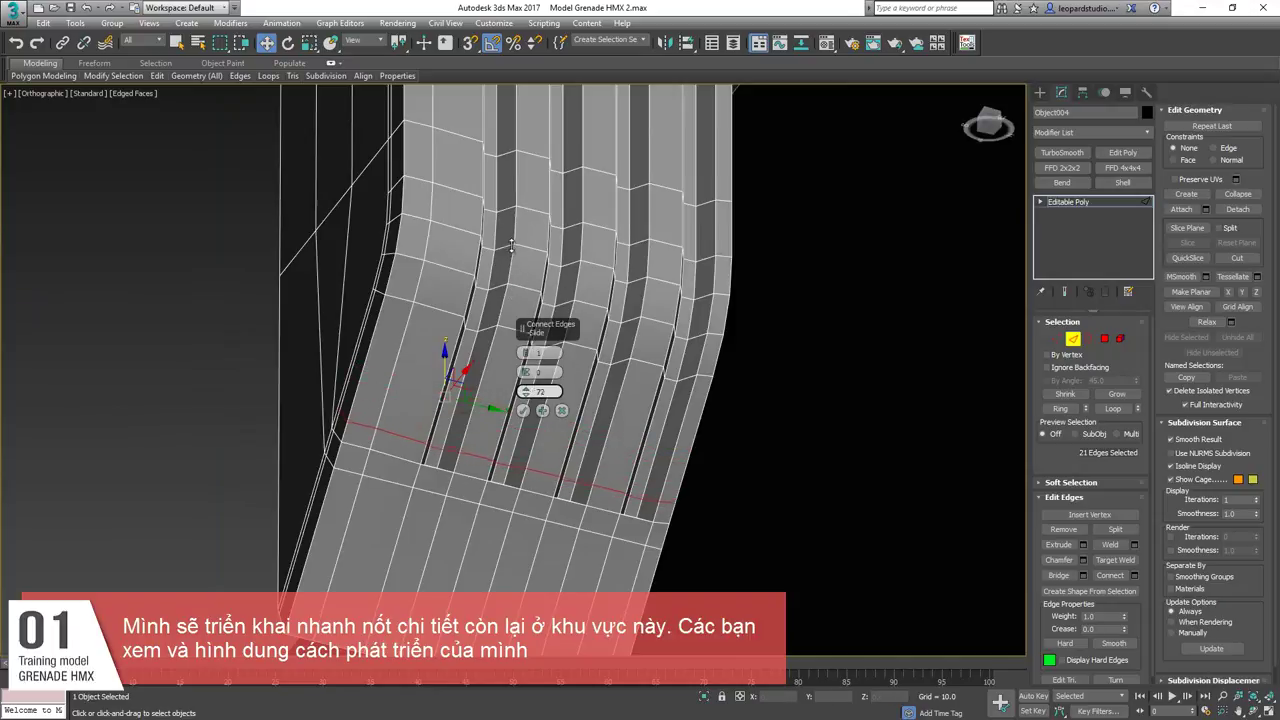
click(523, 411)
Move the side-face vertex beside the lower bend away from the front and connect it to the four bend vertices.
alt+middle_drag(352, 412, 406, 405)
key(1)
click(395, 376)
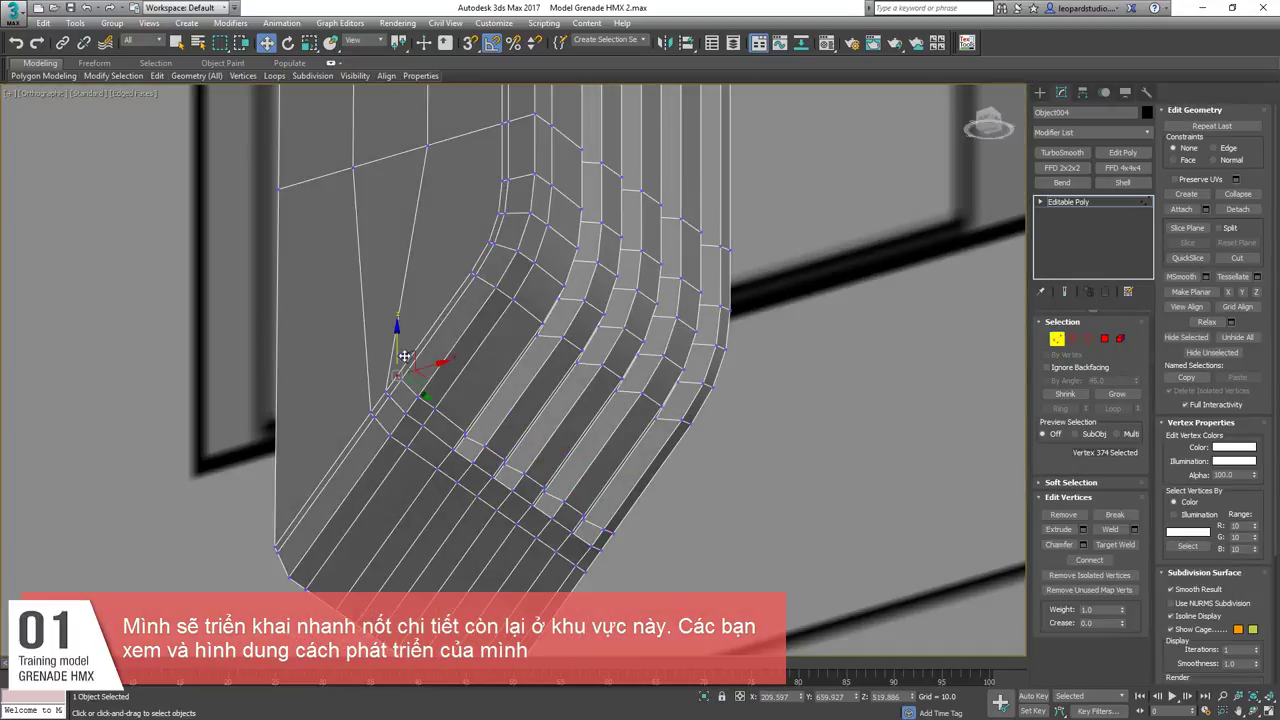
middle_drag(395, 282, 394, 367)
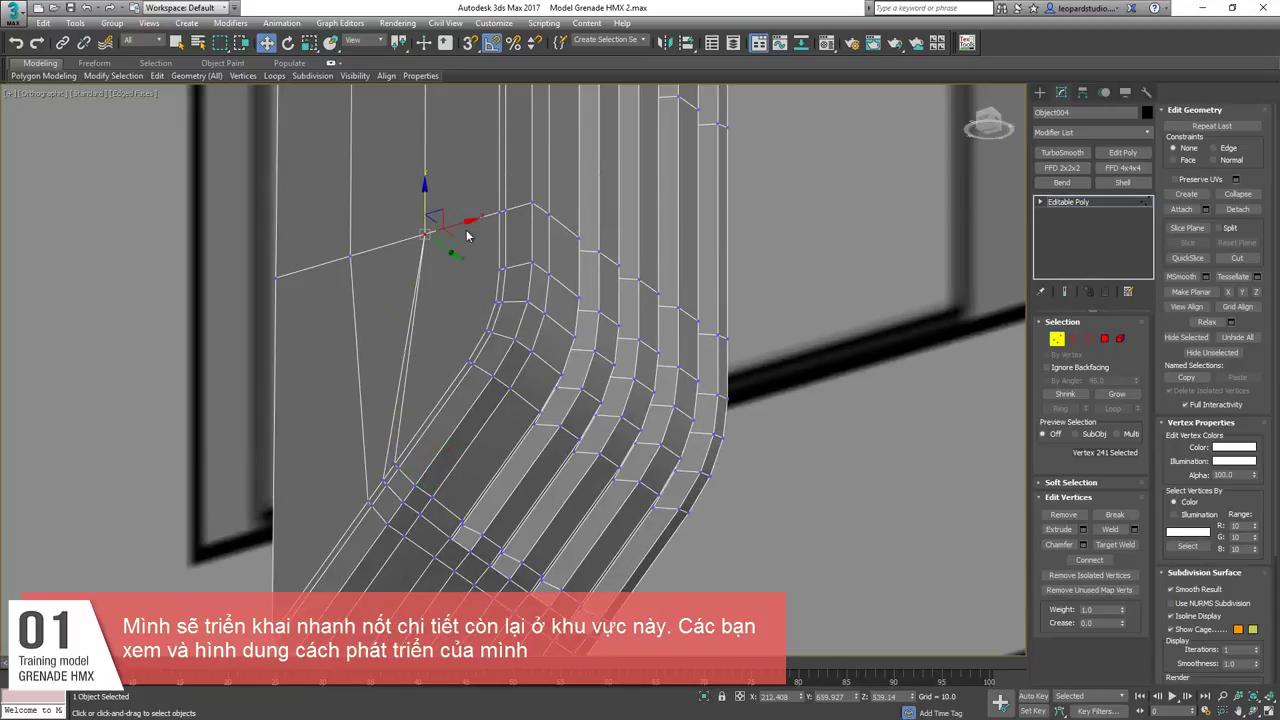
drag(466, 236, 493, 278)
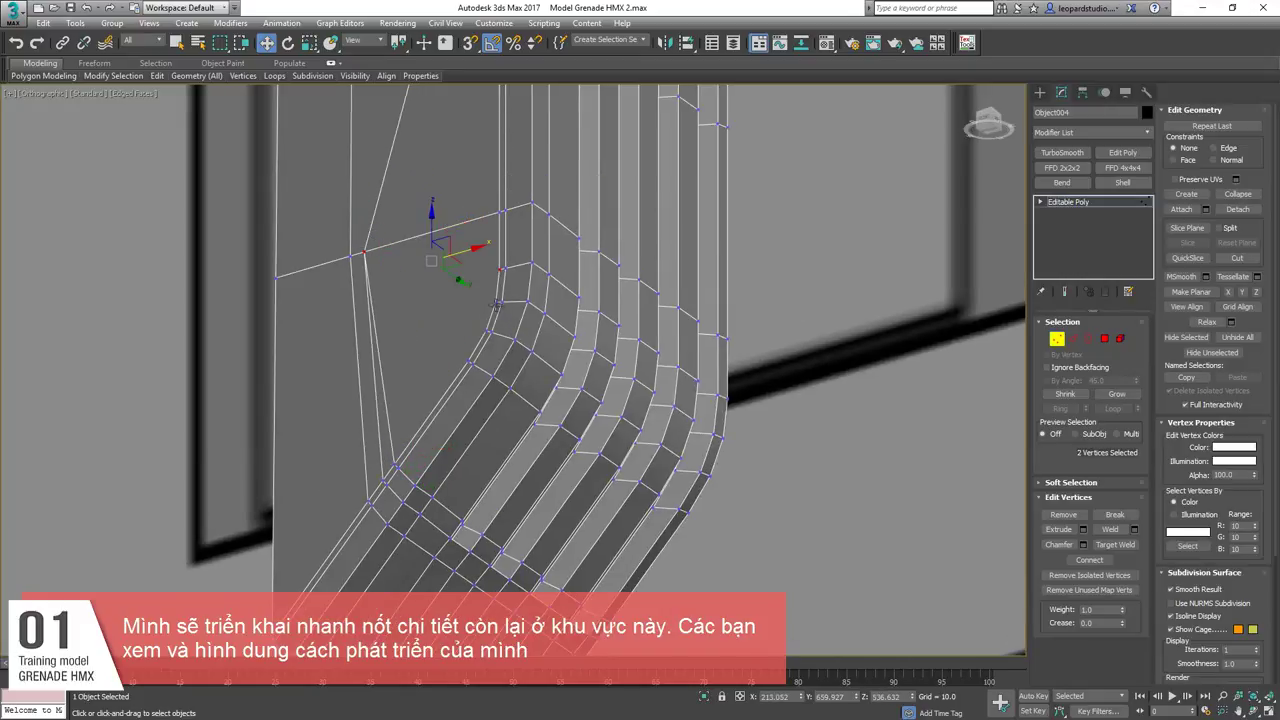
ctrl+click(467, 365)
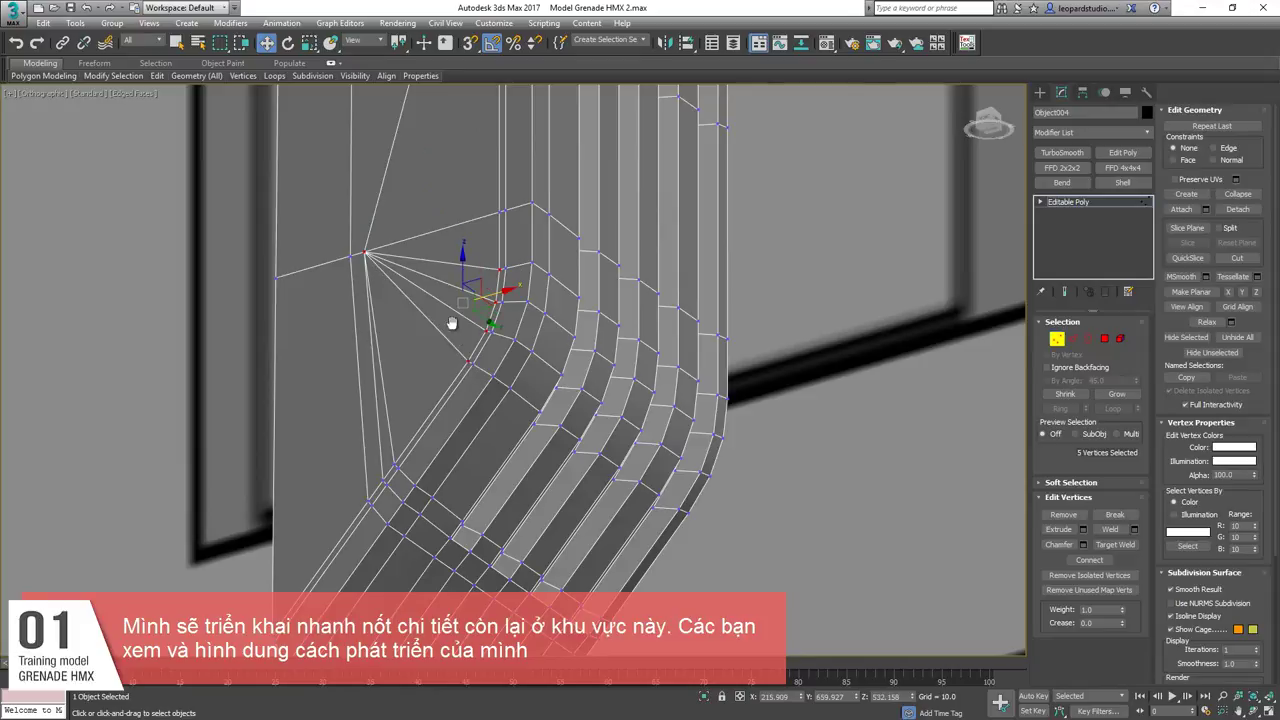
Connect the side-face vertex near the upper rounded corner to three of the corner's vertices.
scroll(471, 297, down, 5)
alt+middle_drag(451, 323, 461, 484)
scroll(446, 183, up, 6)
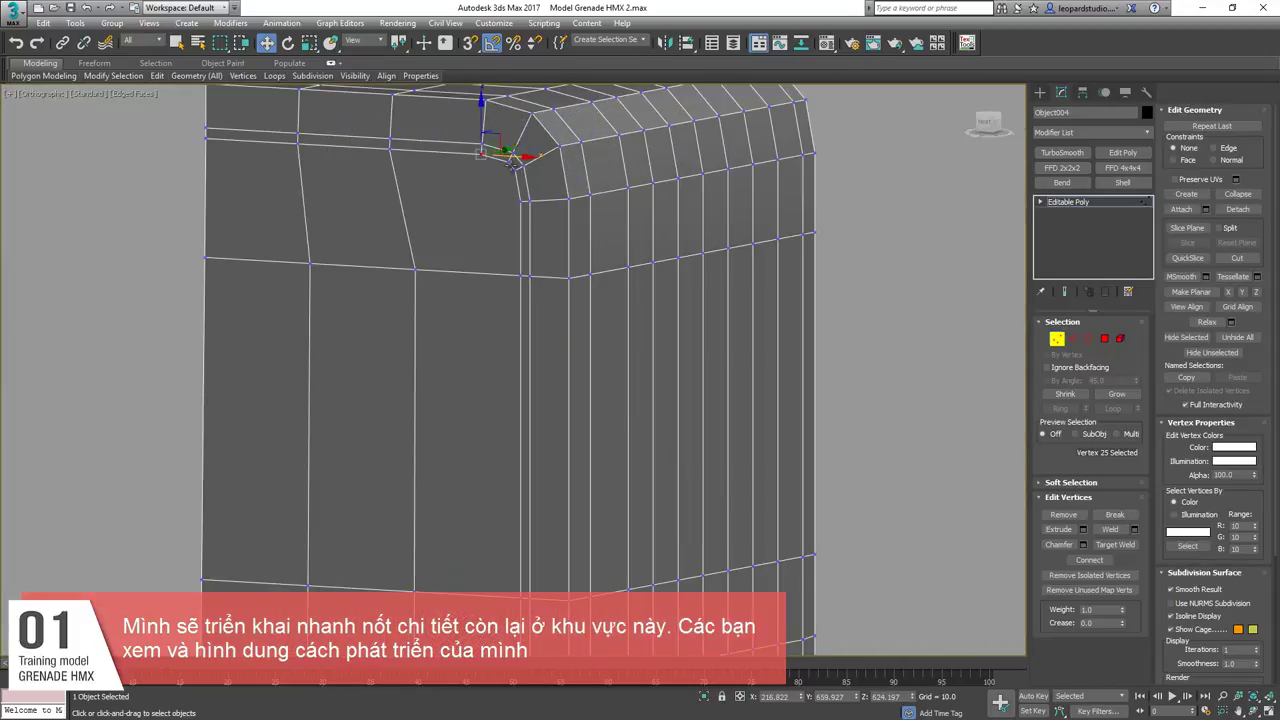
ctrl+click(512, 161)
ctrl+click(521, 204)
key(ctrl+shift+e)
alt+middle_drag(521, 205, 474, 257)
scroll(422, 205, down, 4)
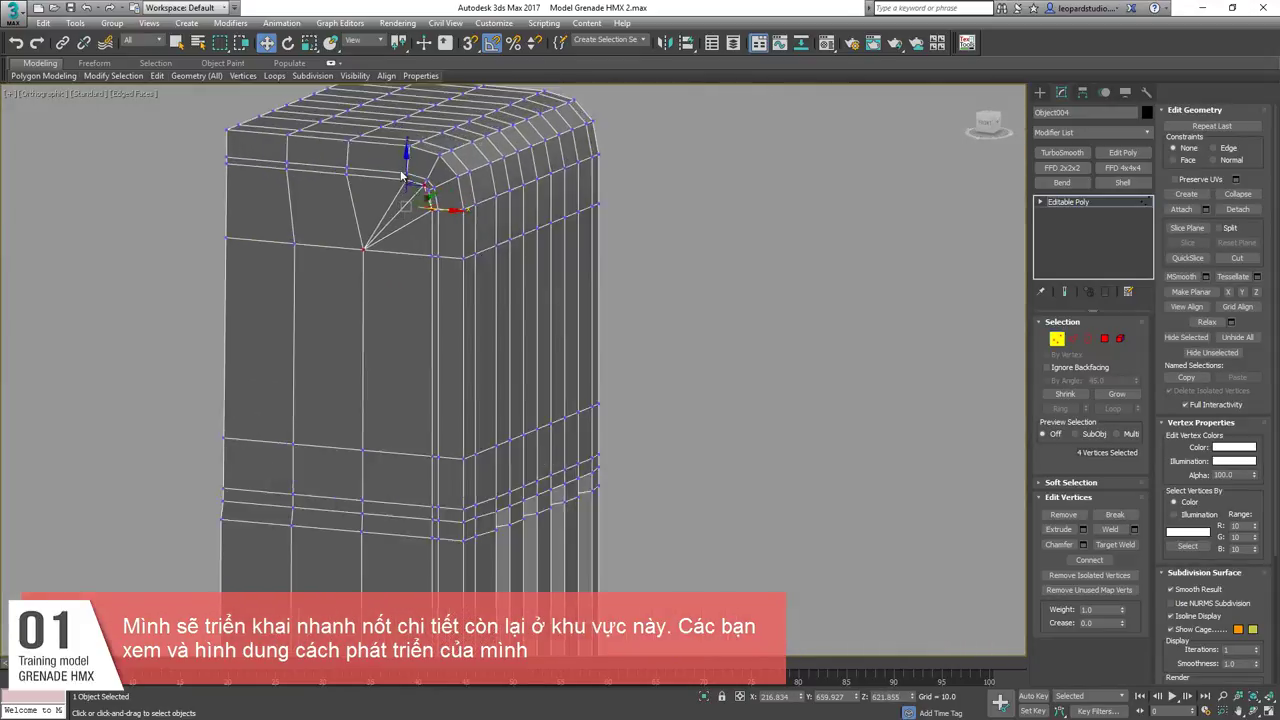
Connect the remaining vertex of the upper rounded corner to the same side-face vertex.
scroll(422, 195, up, 6)
key(2)
click(447, 206)
scroll(447, 205, down, 5)
scroll(443, 263, up, 4)
key(1)
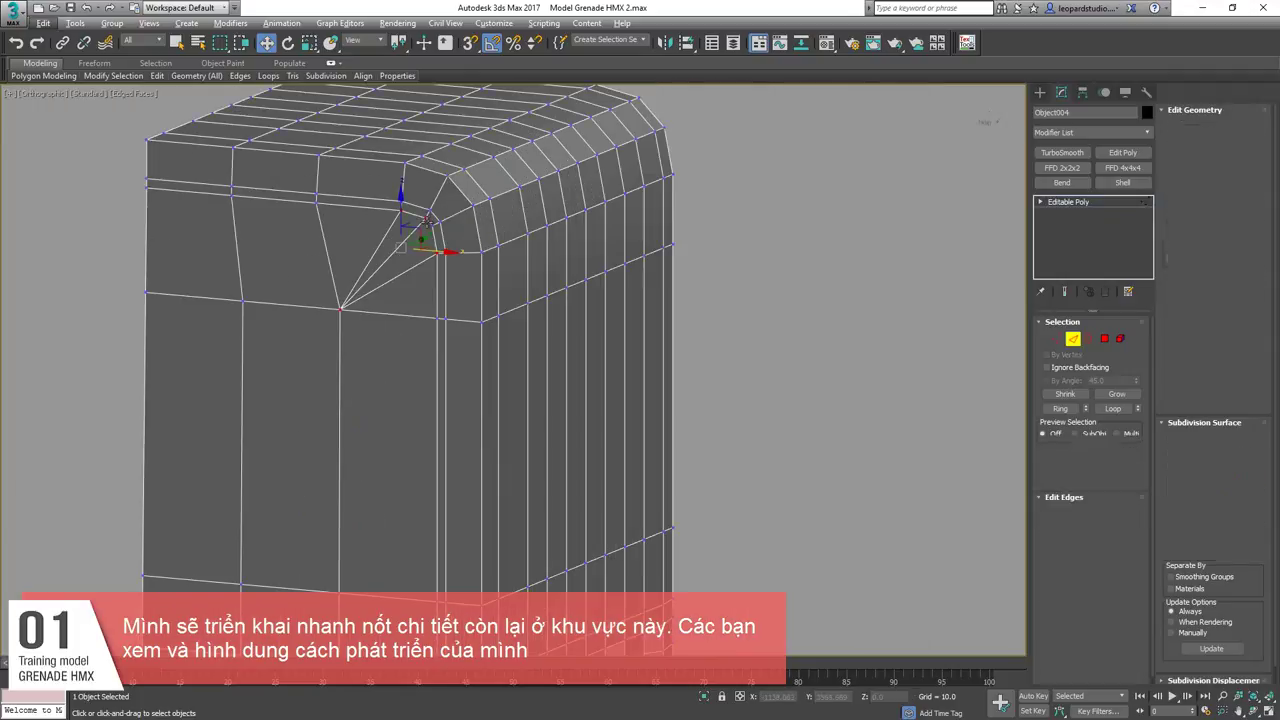
click(432, 222)
scroll(420, 277, down, 5)
alt+middle_drag(414, 311, 417, 272)
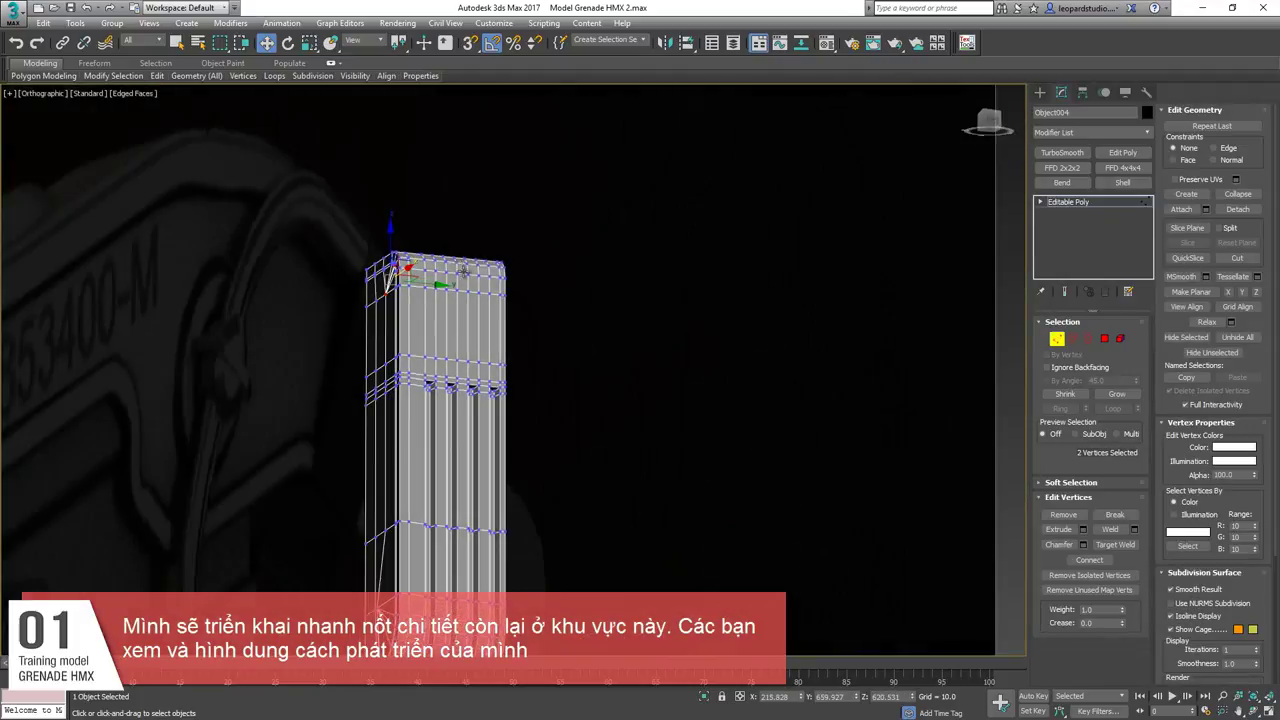
mouse_move(447, 392)
middle_down()
mouse_move(426, 289)
mouse_move(452, 388)
mouse_move(438, 370)
middle_up()
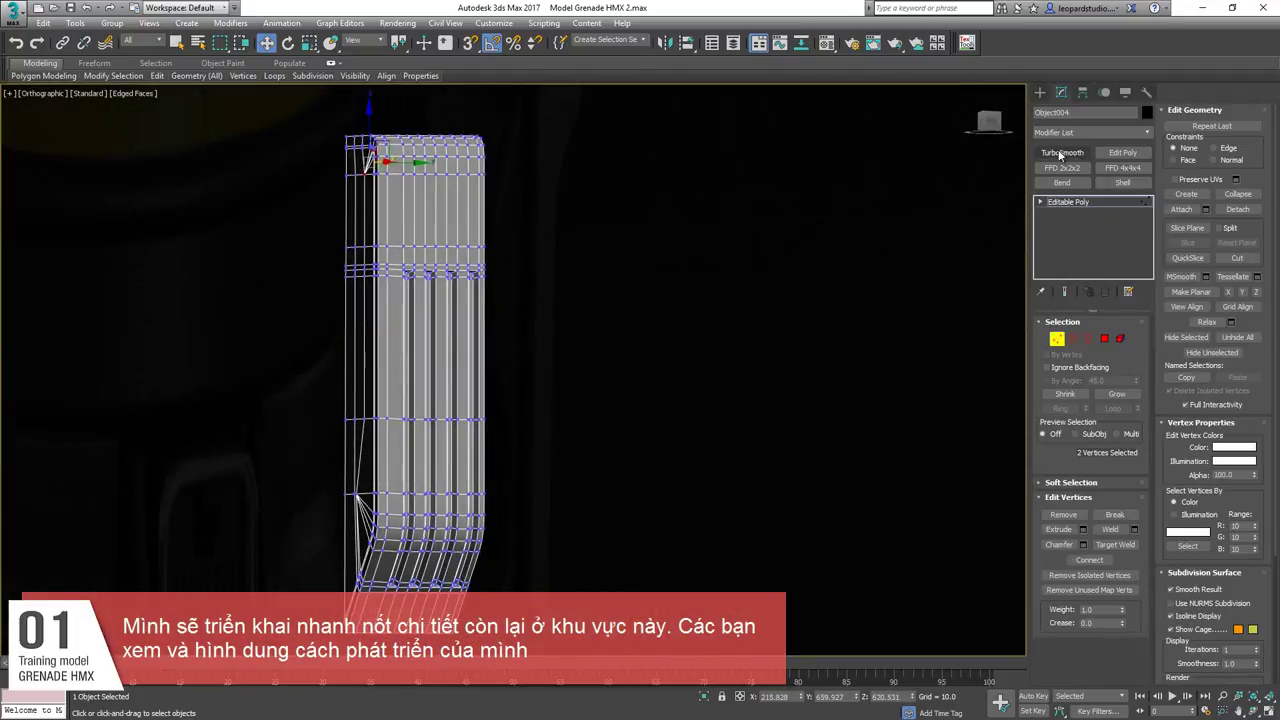
Preview the ribbed panel smoothed with TurboSmooth and without edge display, and delete the modifier.
click(1061, 153)
key(F4)
right_click(1090, 202)
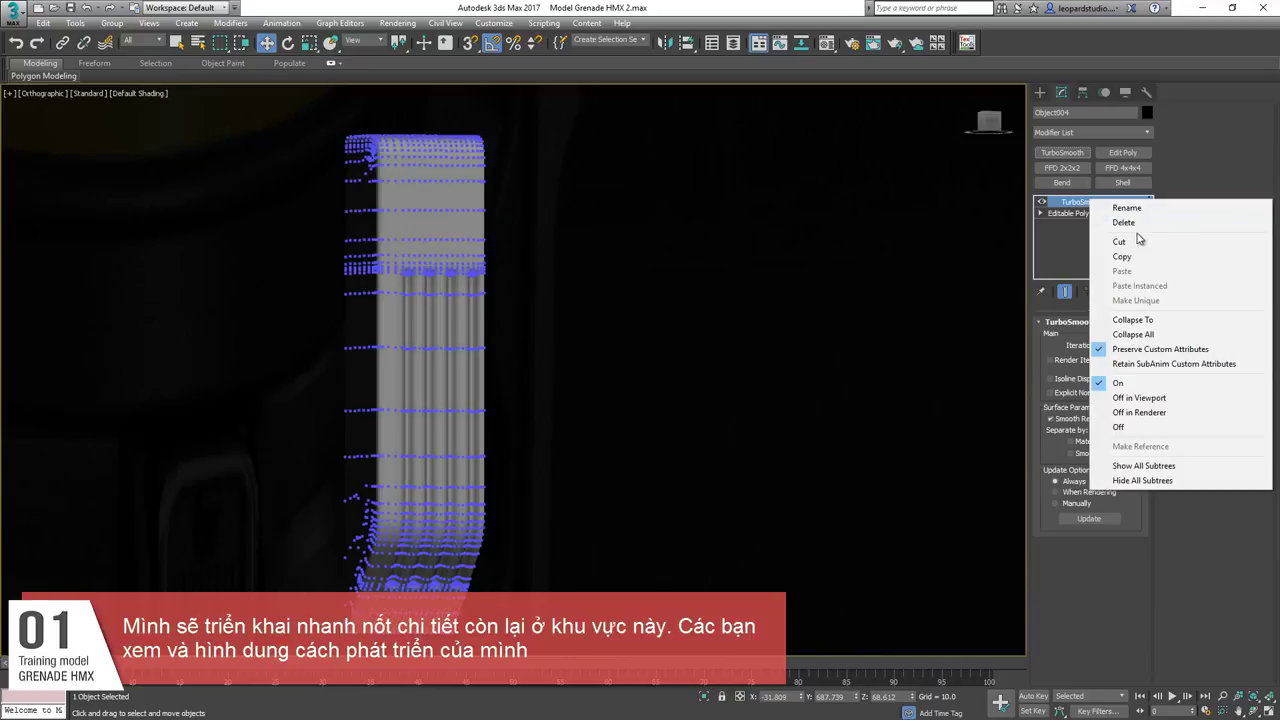
click(1105, 221)
key(F4)
Connect the edge rings around the four grooves' slanted walls with 2 segments, slide 0, pinched outward toward the groove borders.
scroll(389, 289, up, 5)
key(2)
scroll(543, 210, up, 4)
click(598, 218)
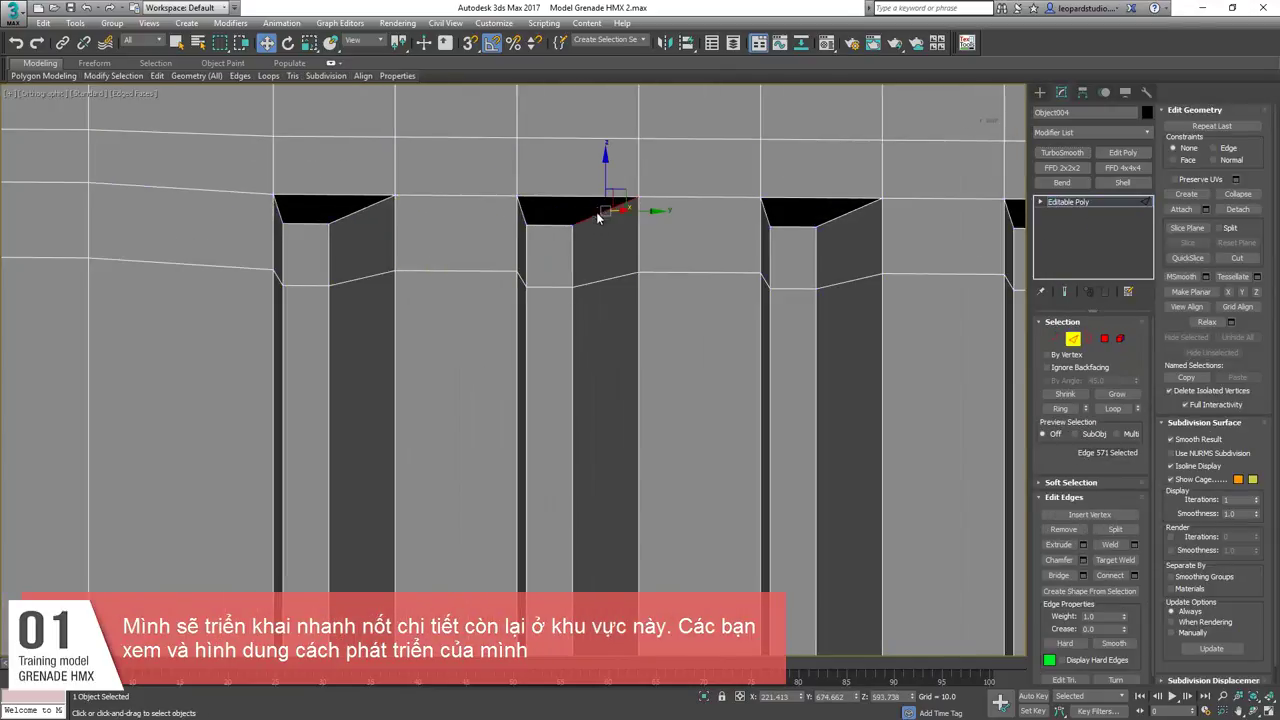
ctrl+click(369, 208)
middle_drag(904, 261, 642, 286)
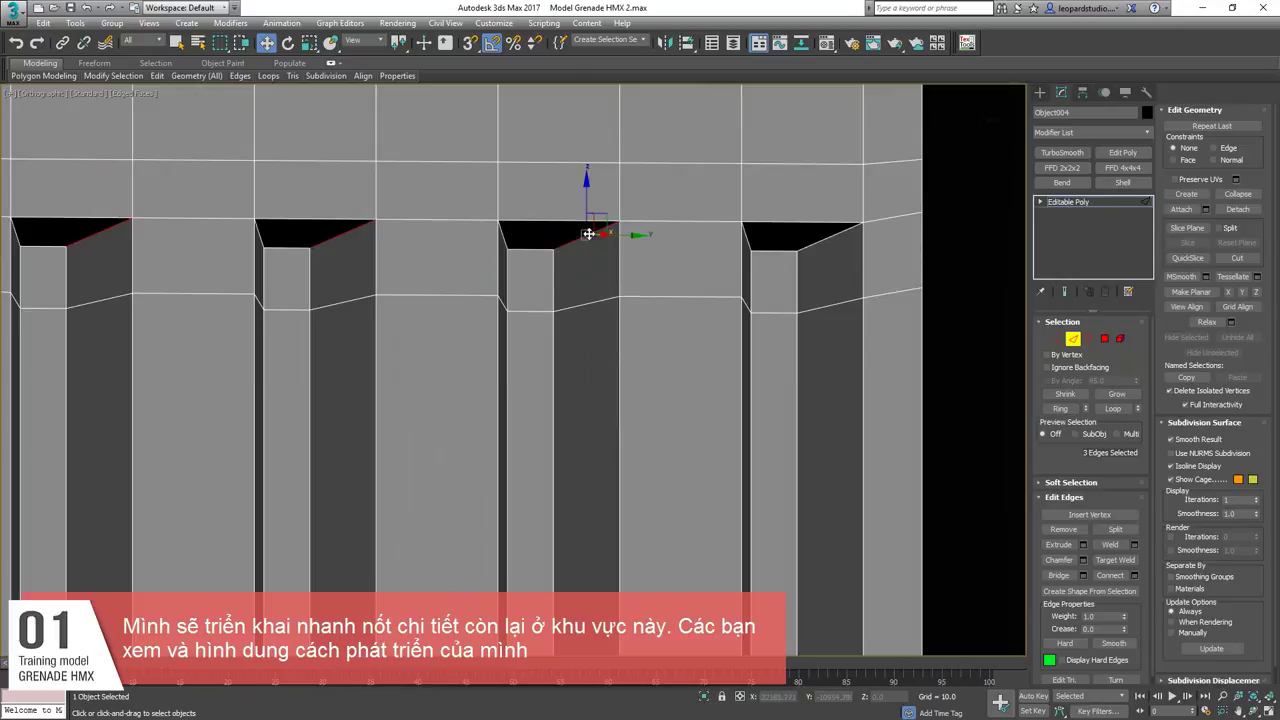
ctrl+click(828, 237)
key(ctrl+shift+e)
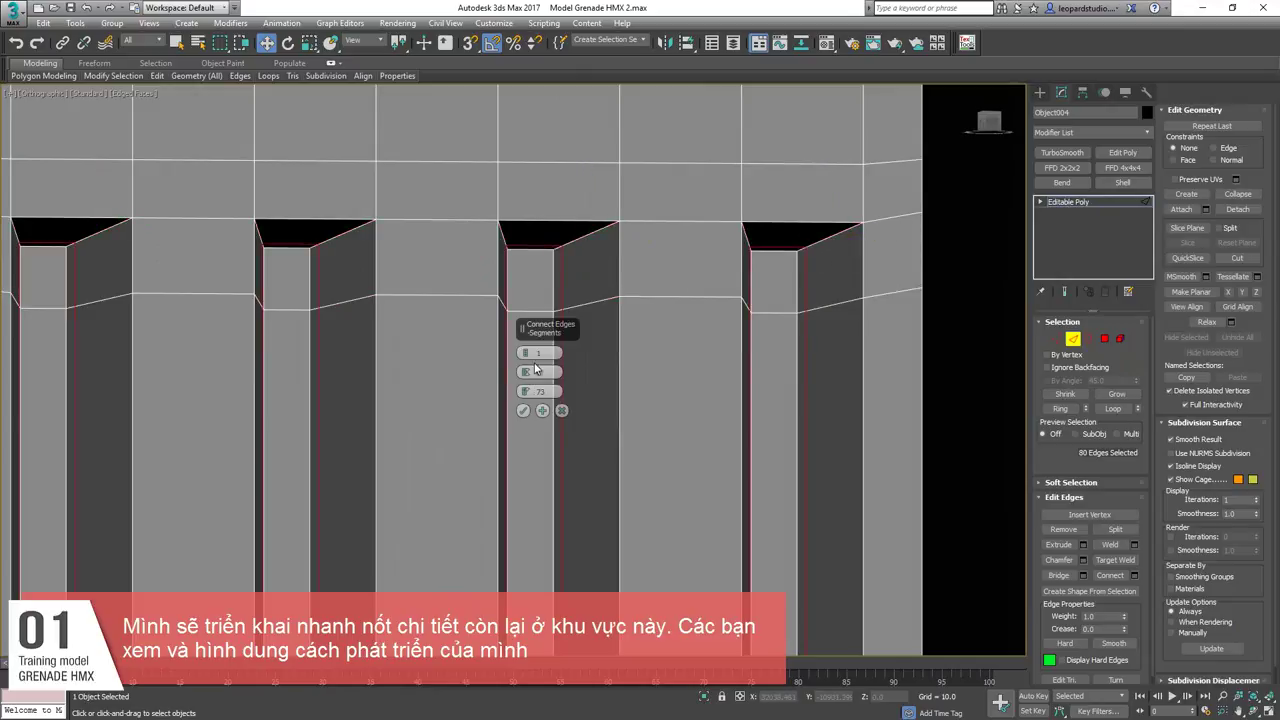
right_click(526, 394)
click(526, 351)
drag(526, 371, 530, 290)
click(522, 410)
key(2)
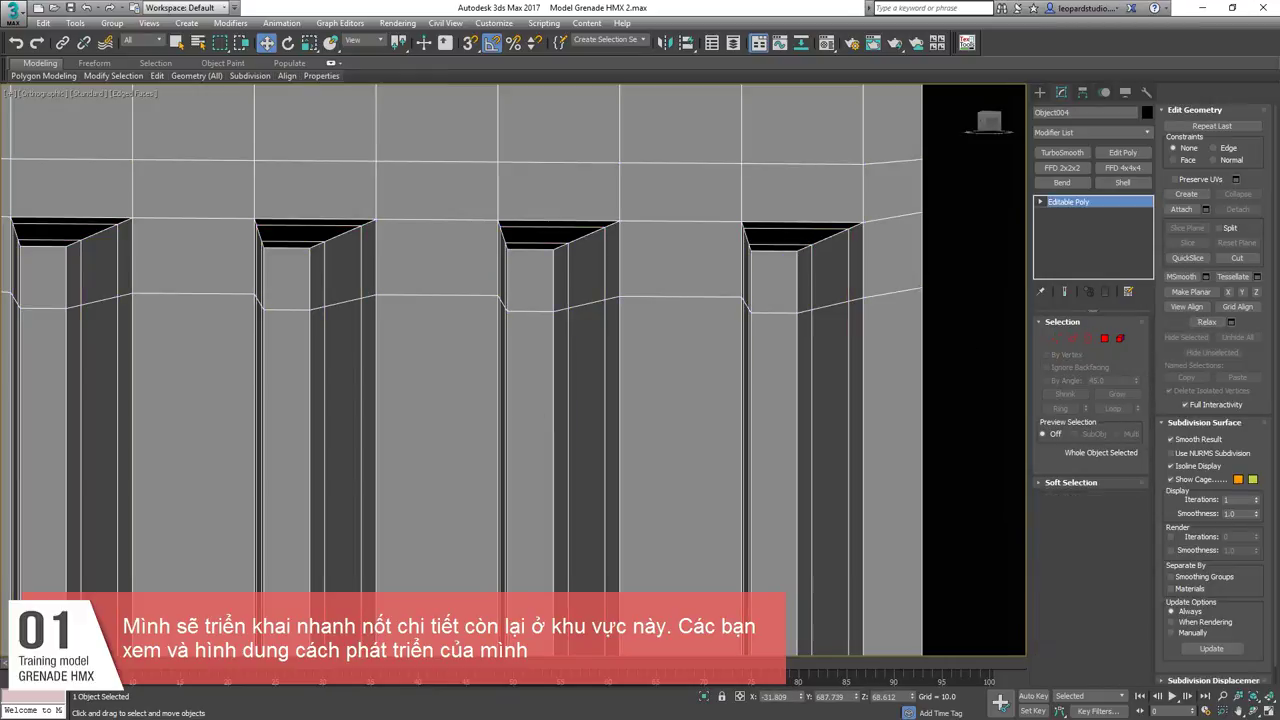
Preview the ribbed panel with TurboSmooth at 2 iterations, check the groove ends, and delete the modifier.
click(1064, 153)
scroll(530, 300, down, 6)
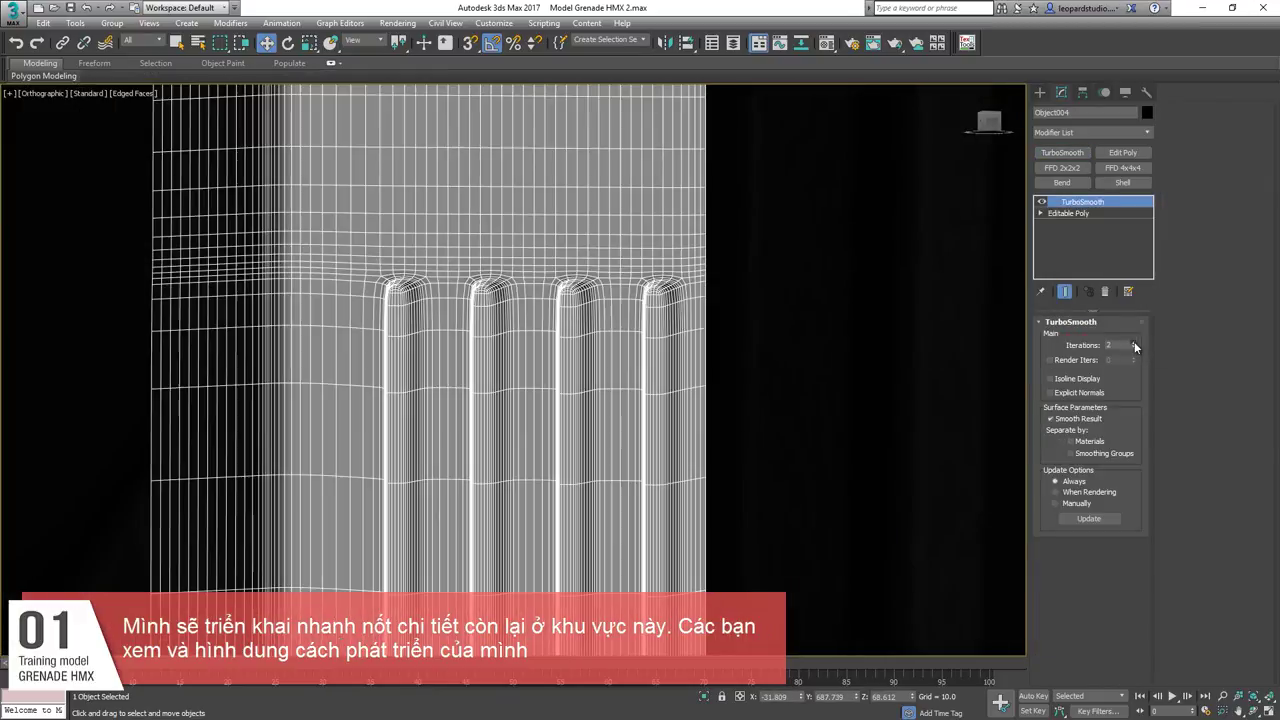
scroll(540, 355, down, 4)
key(F4)
mouse_move(540, 356)
middle_down()
mouse_move(537, 337)
mouse_move(511, 457)
mouse_move(570, 452)
middle_up()
scroll(537, 337, down, 4)
right_click(1107, 202)
click(1116, 229)
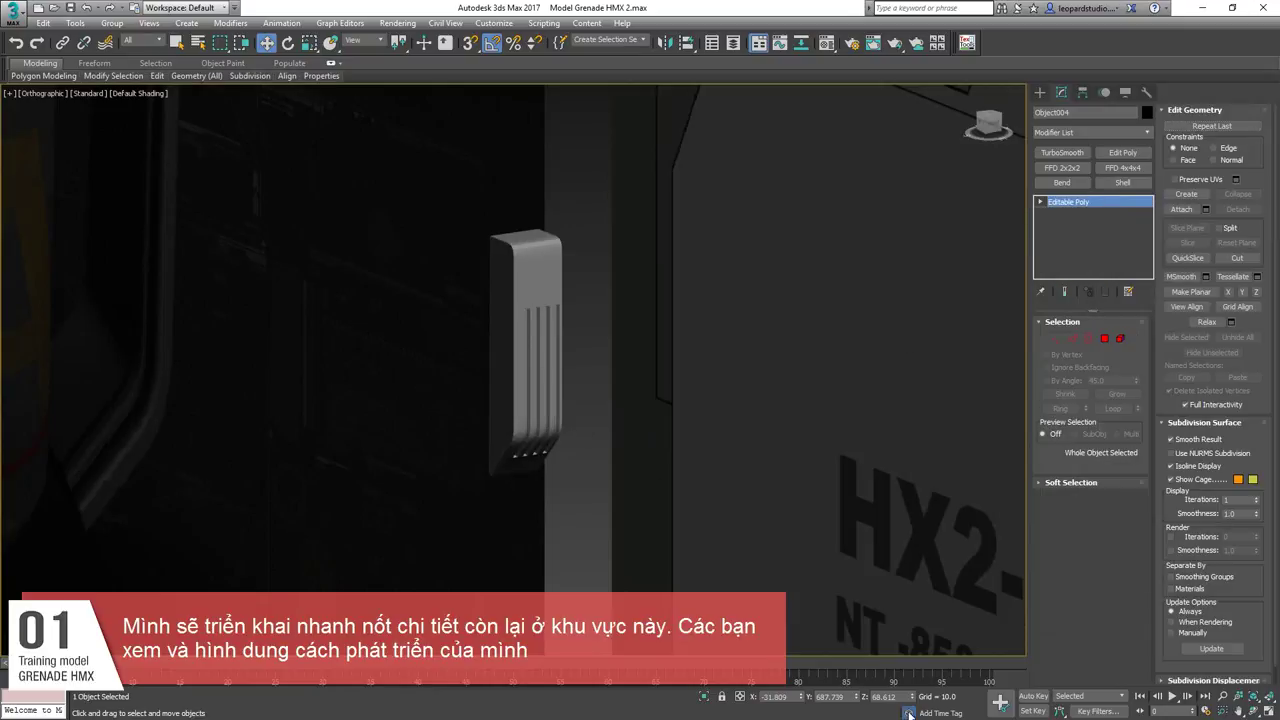
Unhide all grenade parts, select the latch frame and turn on edged-face display.
right_click(566, 459)
click(613, 410)
scroll(608, 372, down, 6)
middle_drag(612, 404, 575, 280)
scroll(582, 326, up, 6)
click(556, 340)
key(F4)
mouse_move(586, 484)
alt+middle_down()
mouse_move(563, 480)
mouse_move(588, 420)
mouse_move(599, 476)
alt+middle_up()
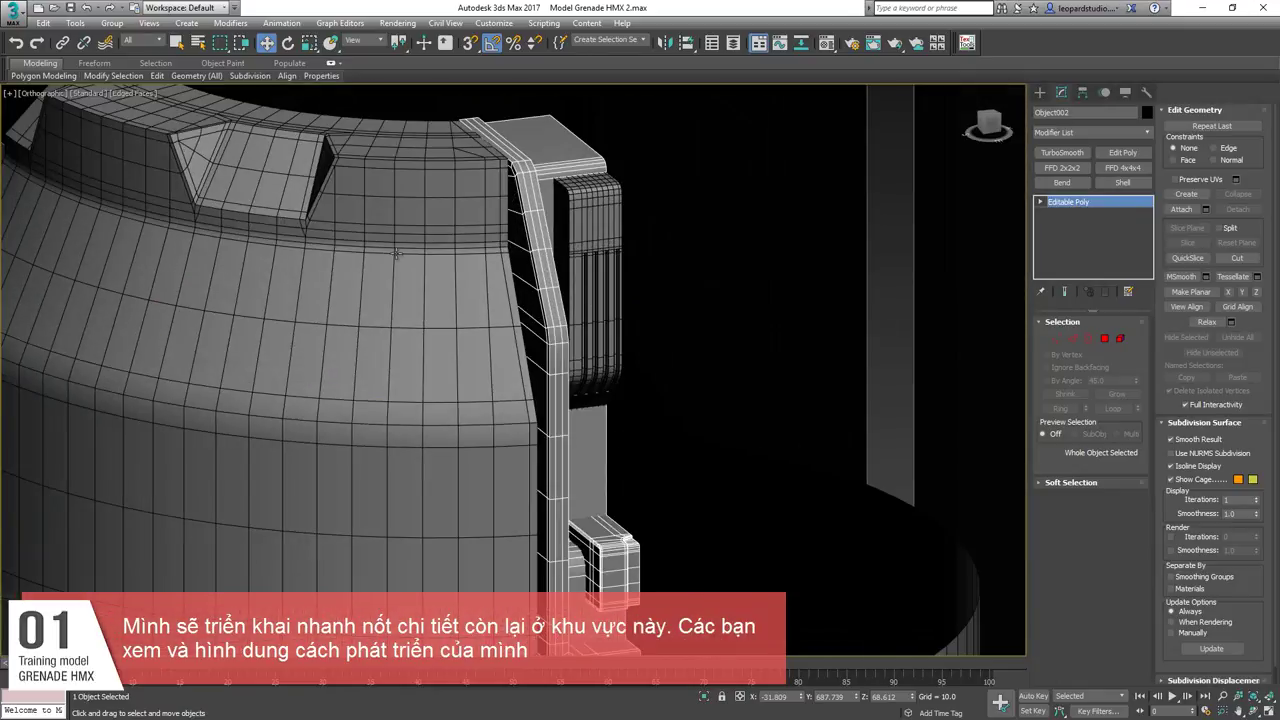
Attach the latch frame and the ribbed panel to the grenade's main body.
click(397, 254)
key(alt+a)
click(551, 312)
click(602, 375)
middle_drag(621, 401, 603, 348)
scroll(603, 348, down, 2)
alt+middle_drag(600, 400, 581, 431)
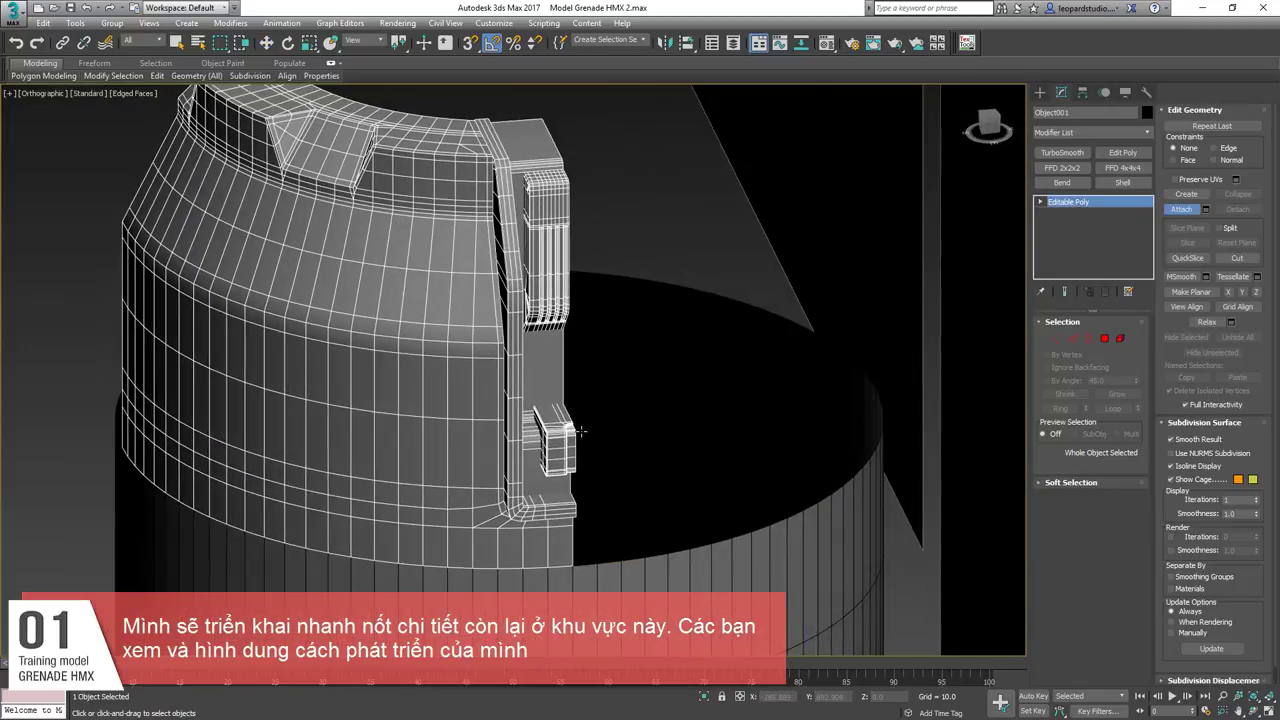
key(2)
key(w)
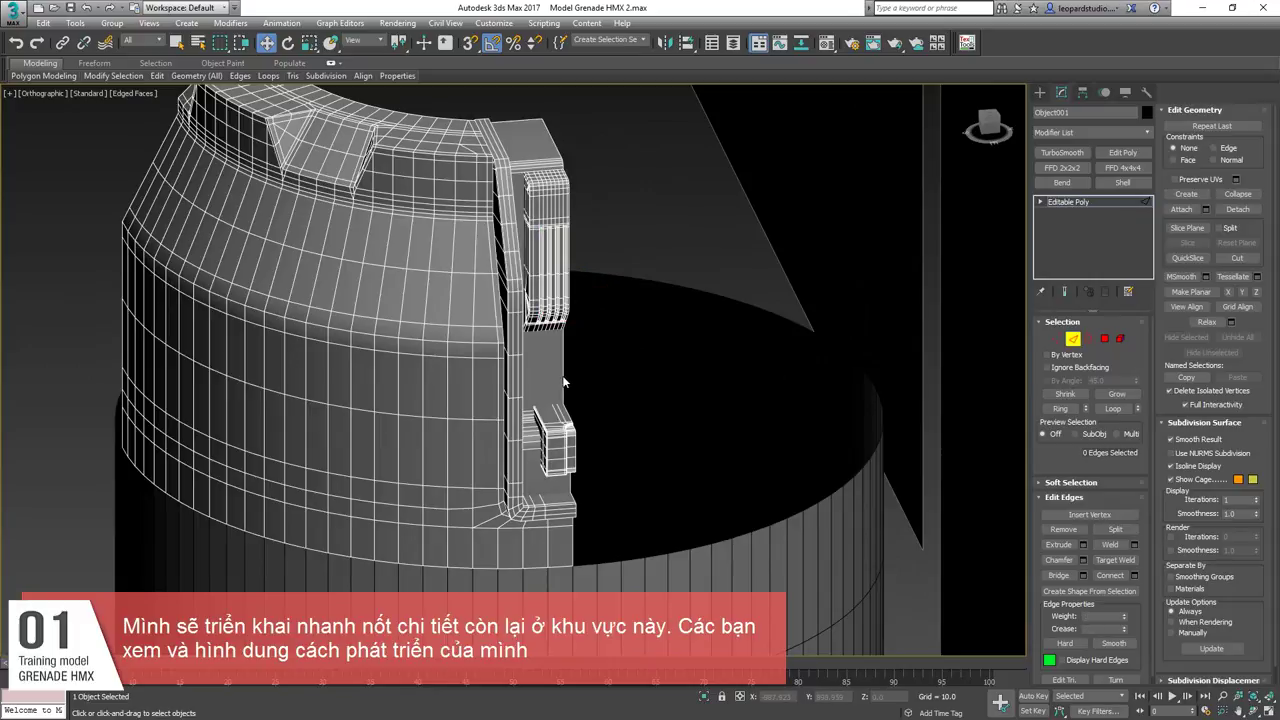
key(2)
key(2)
key(2)
key(2)
key(2)
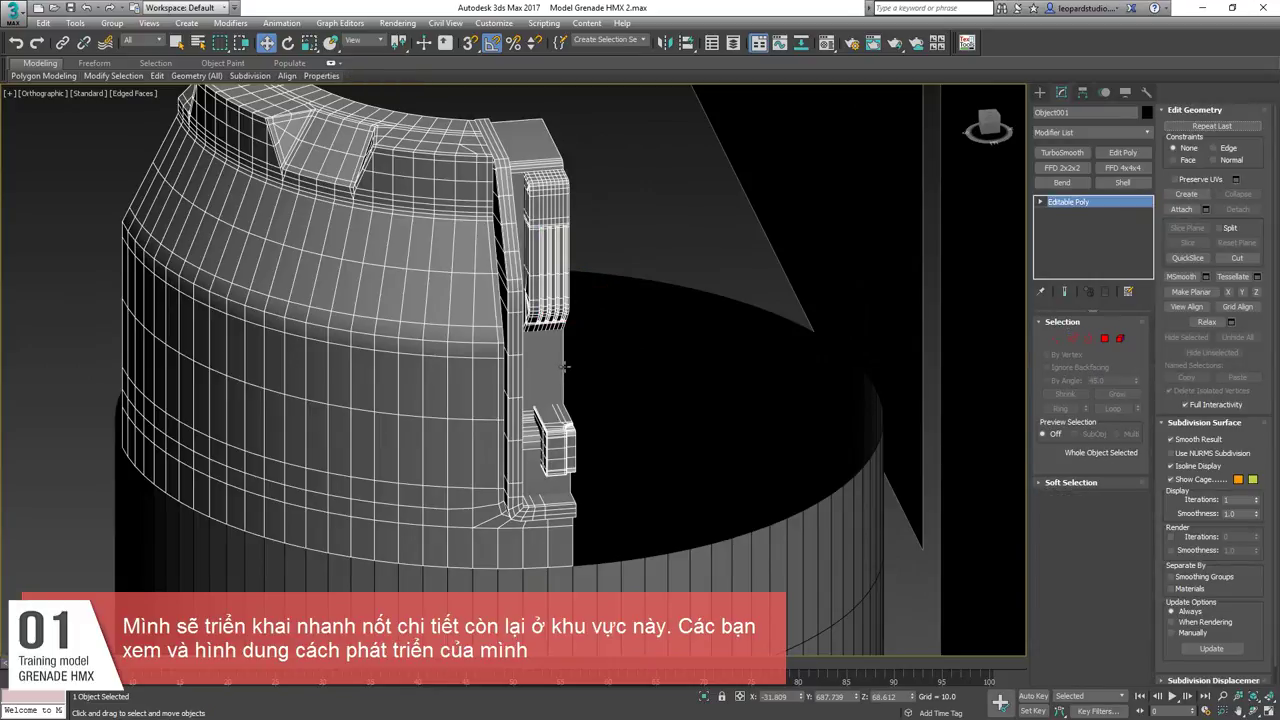
click(565, 368)
click(376, 393)
key(2)
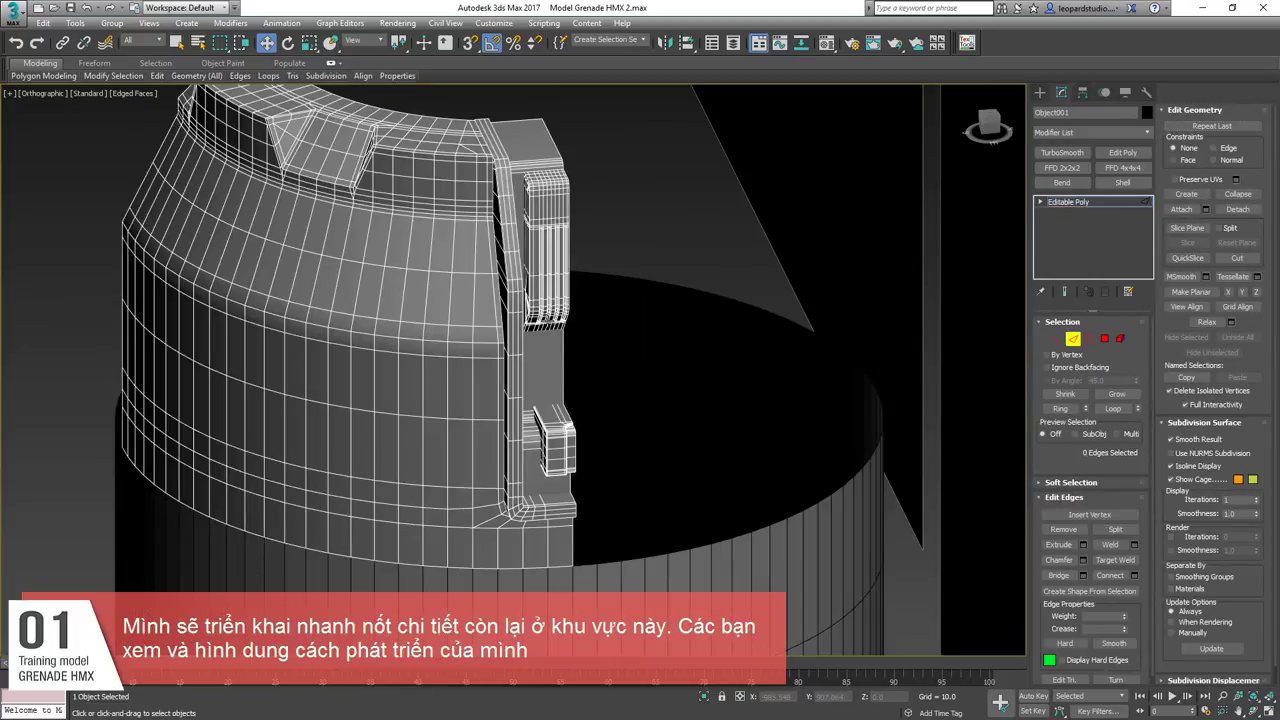
Mirror the body and latch with Symmetry on the flipped Y axis, welding the seam at threshold 0.1, and collapse to Editable Poly.
alt+middle_drag(565, 358, 491, 372)
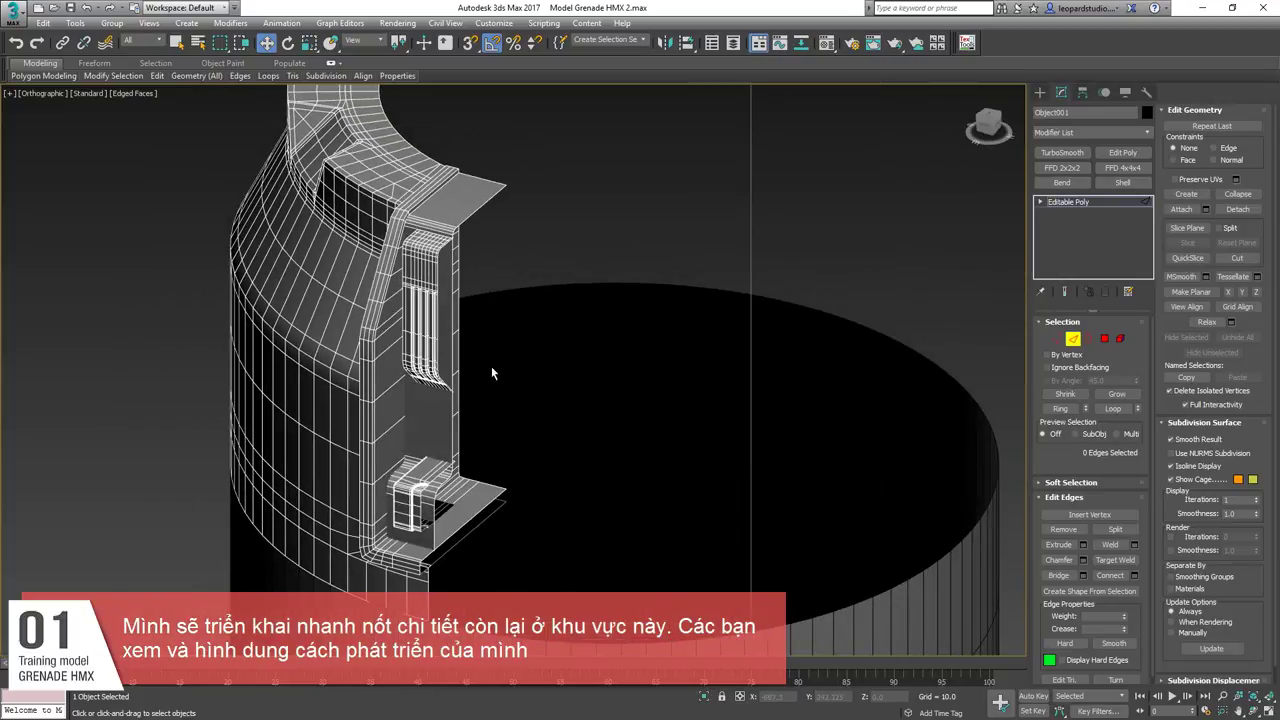
click(462, 223)
middle_drag(424, 592, 444, 495)
scroll(444, 500, up, 5)
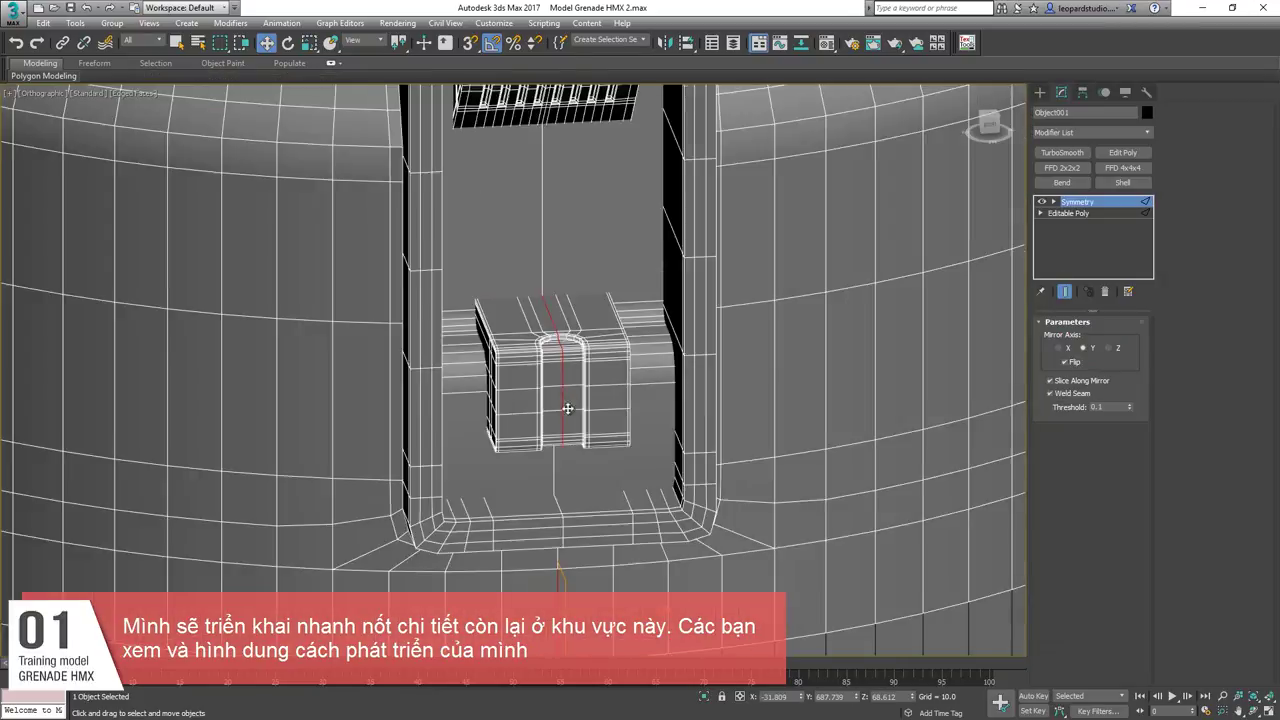
scroll(509, 365, up, 6)
scroll(510, 383, down, 5)
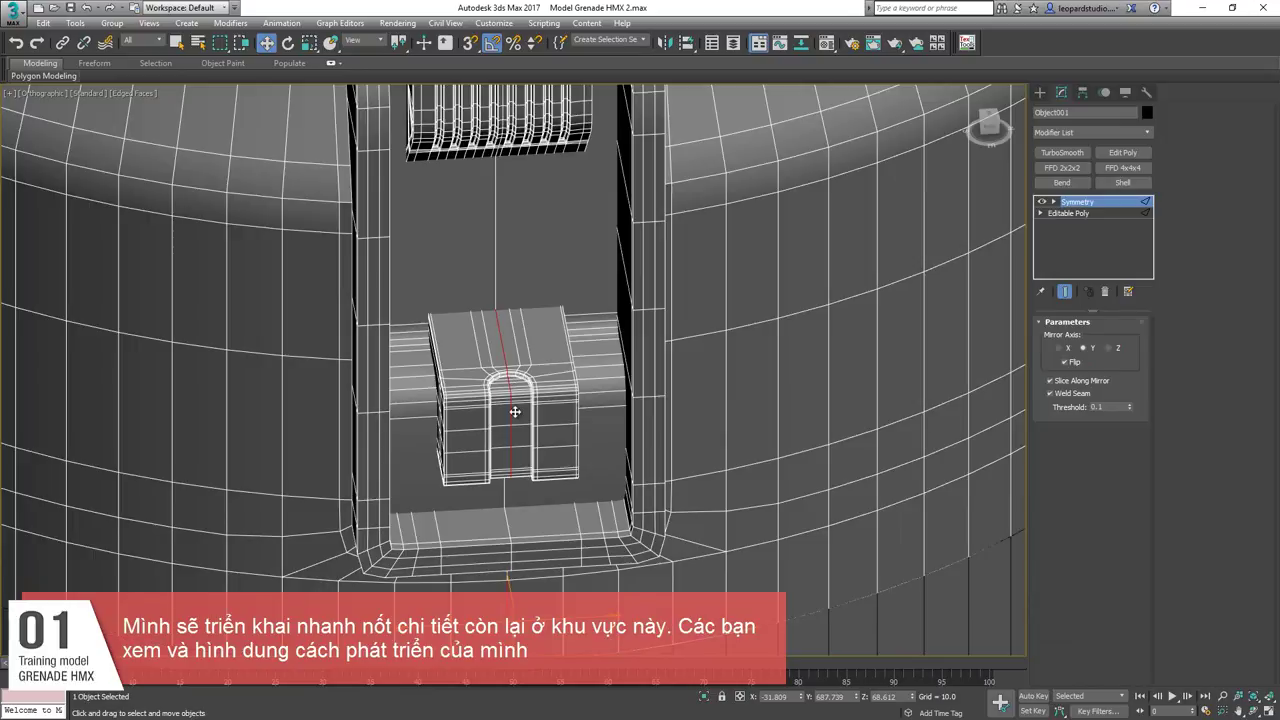
mouse_move(503, 456)
middle_down()
mouse_move(485, 284)
mouse_move(523, 409)
mouse_move(486, 489)
mouse_move(514, 456)
middle_up()
scroll(533, 468, down, 5)
key(ctrl+e)
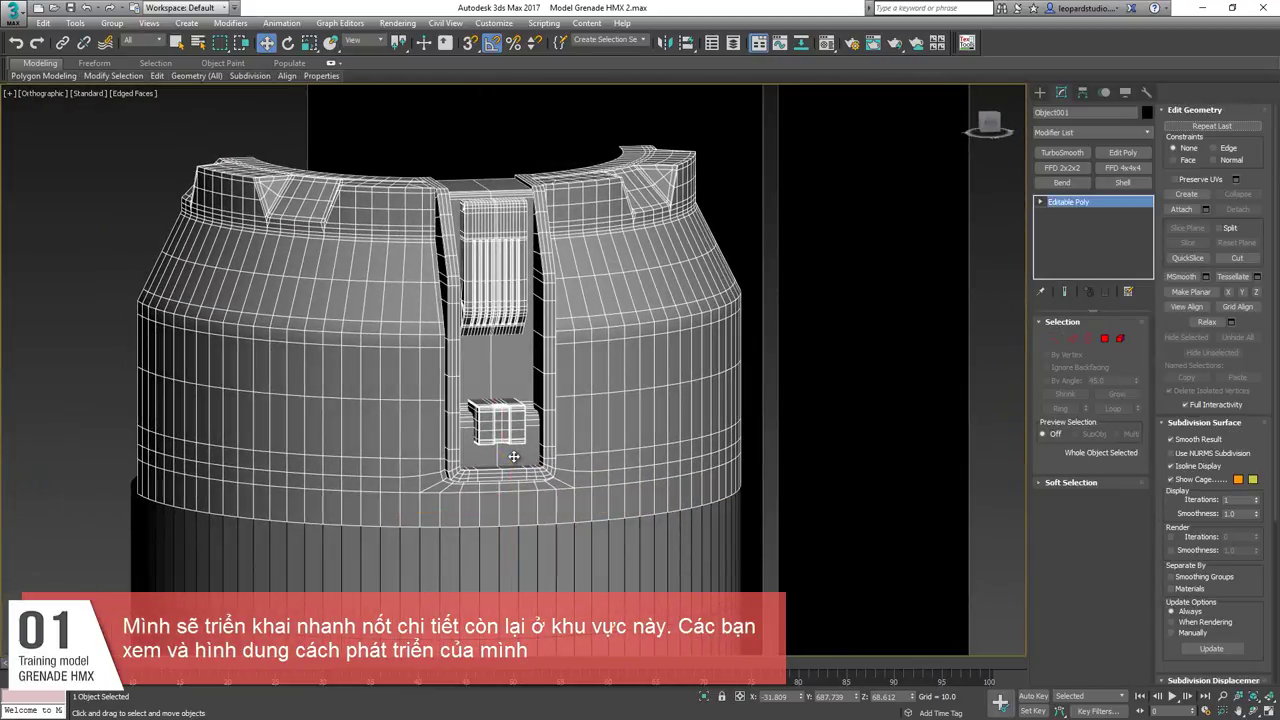
Check the mirrored seam on the ribbed panel by selecting its central vertical edge loop.
scroll(490, 205, up, 6)
key(2)
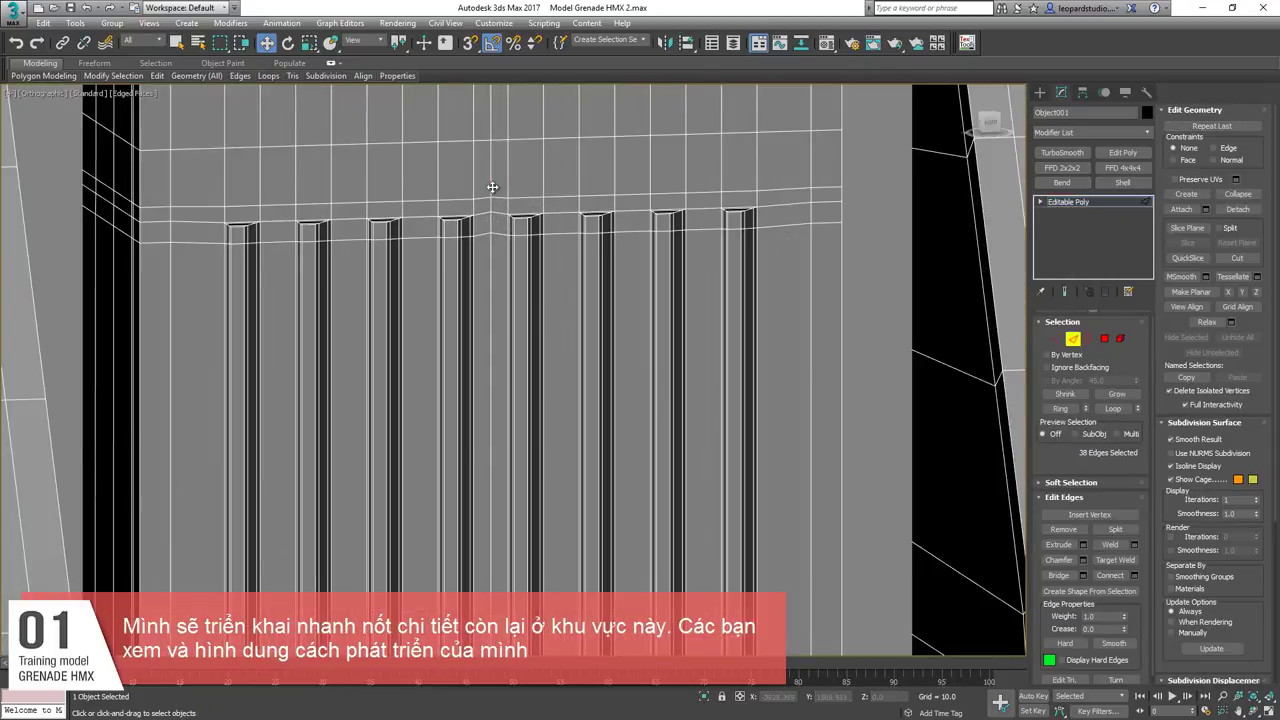
click(492, 187)
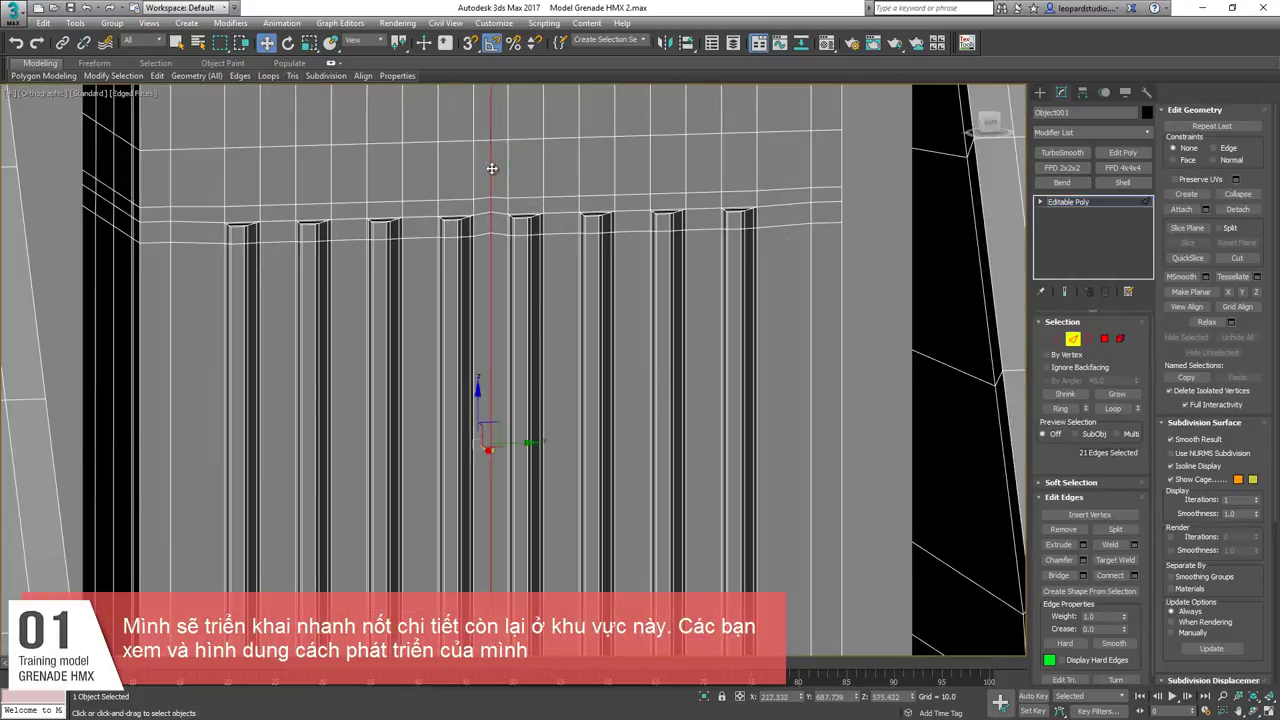
click(492, 168)
scroll(480, 207, down, 5)
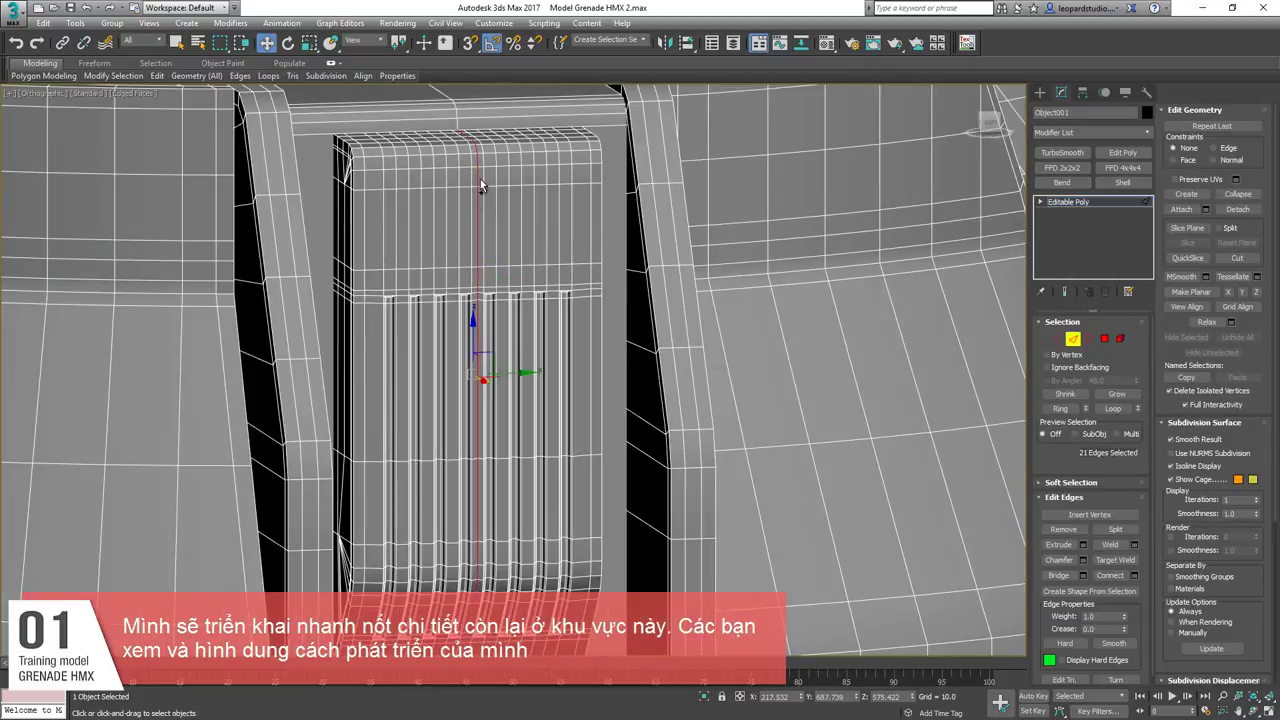
scroll(480, 179, down, 5)
key(1)
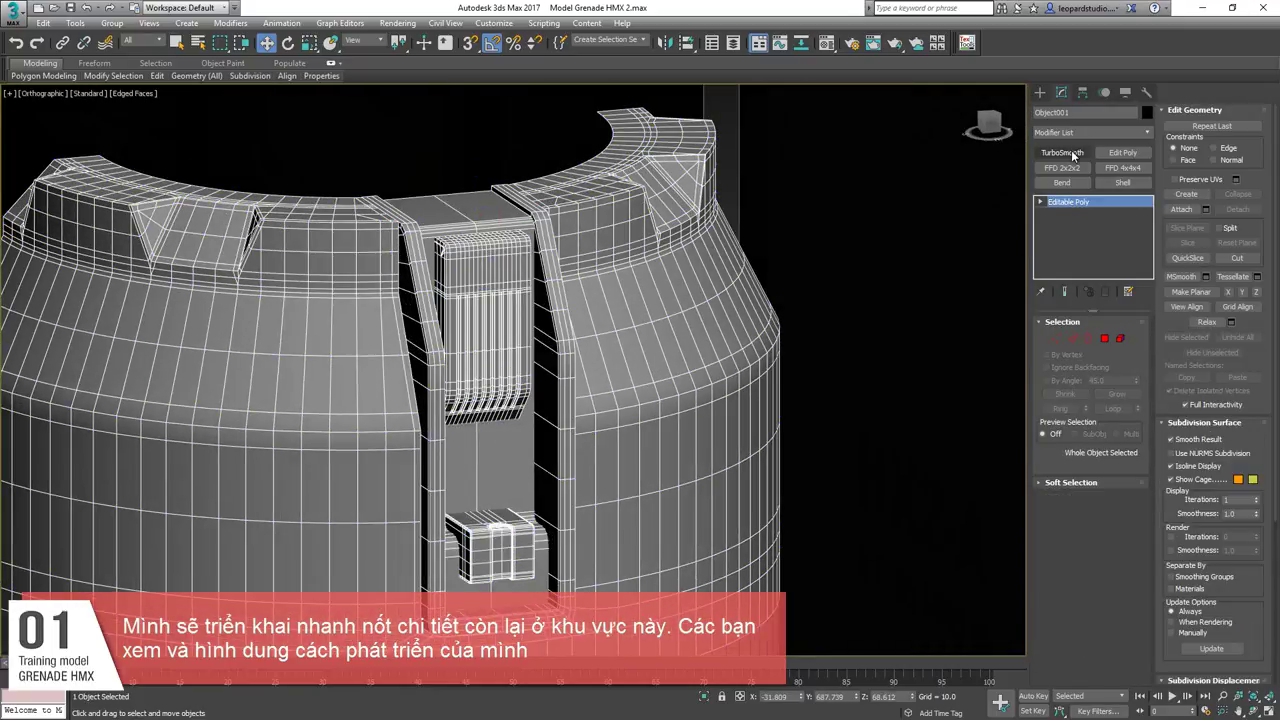
Preview the mirrored body with TurboSmooth and examine the latch and the ribbed panel's lower groove ends.
click(1062, 152)
scroll(453, 522, down, 5)
key(F4)
alt+middle_drag(453, 522, 425, 526)
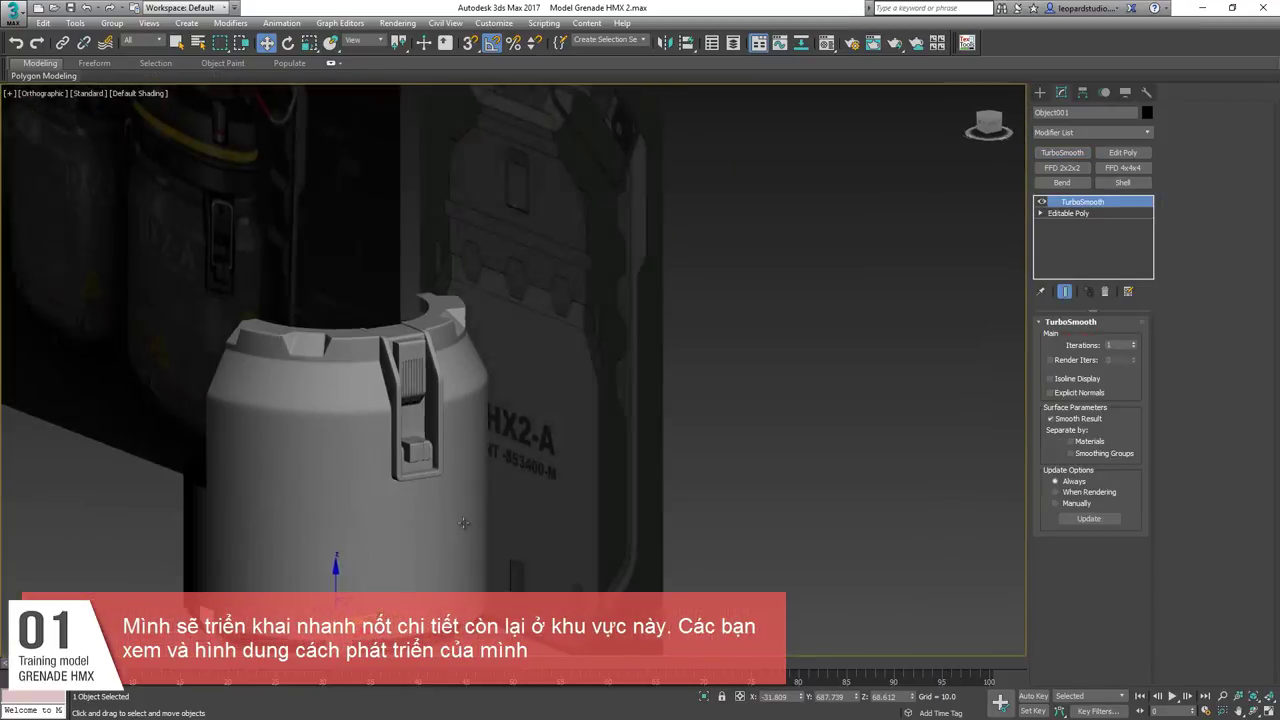
scroll(403, 349, up, 5)
scroll(403, 349, down, 3)
alt+middle_drag(420, 360, 622, 441)
scroll(622, 441, down, 4)
scroll(272, 240, up, 4)
middle_drag(978, 562, 557, 382)
scroll(567, 381, up, 8)
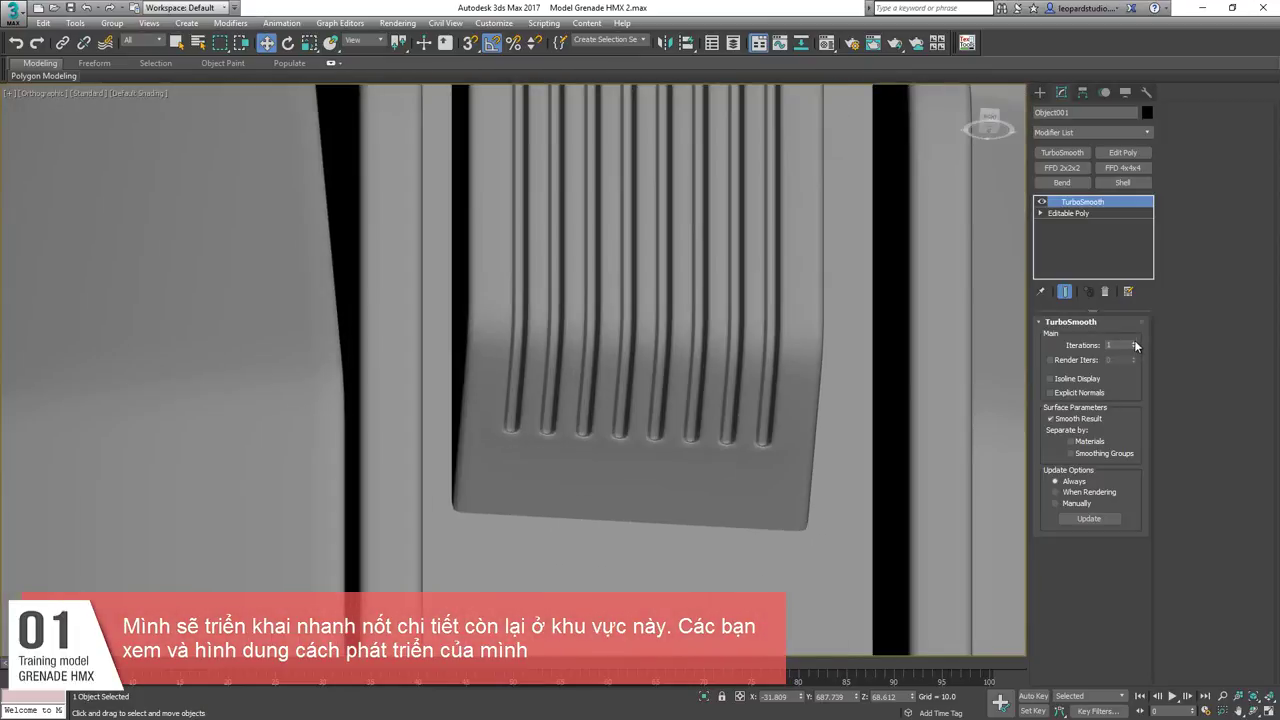
Raise the TurboSmooth iterations by one, examine the latch and upper rim, and delete the modifier.
click(1134, 343)
scroll(671, 389, down, 8)
scroll(671, 389, up, 2)
alt+middle_drag(671, 389, 593, 356)
scroll(562, 327, down, 2)
right_click(1109, 201)
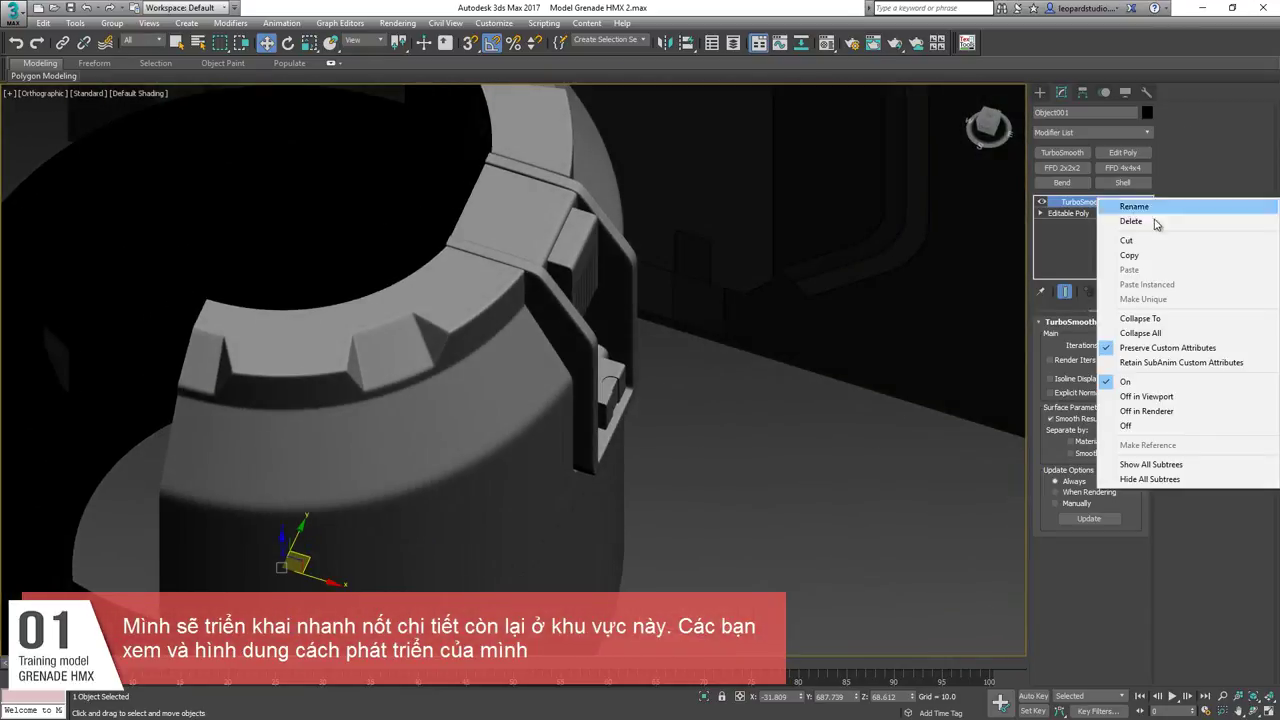
click(1157, 222)
Draw a rectangle about 176 by 63 units over the ribbed panel in the right view.
alt+middle_drag(527, 323, 523, 494)
key(f)
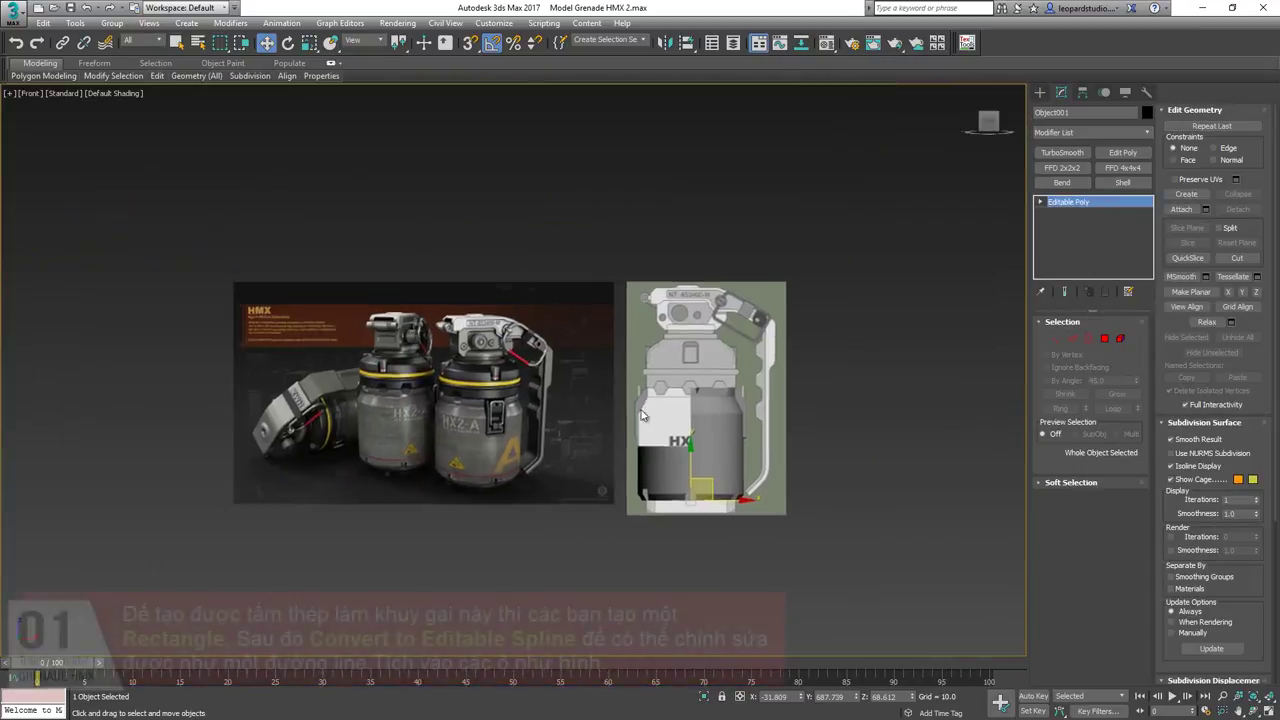
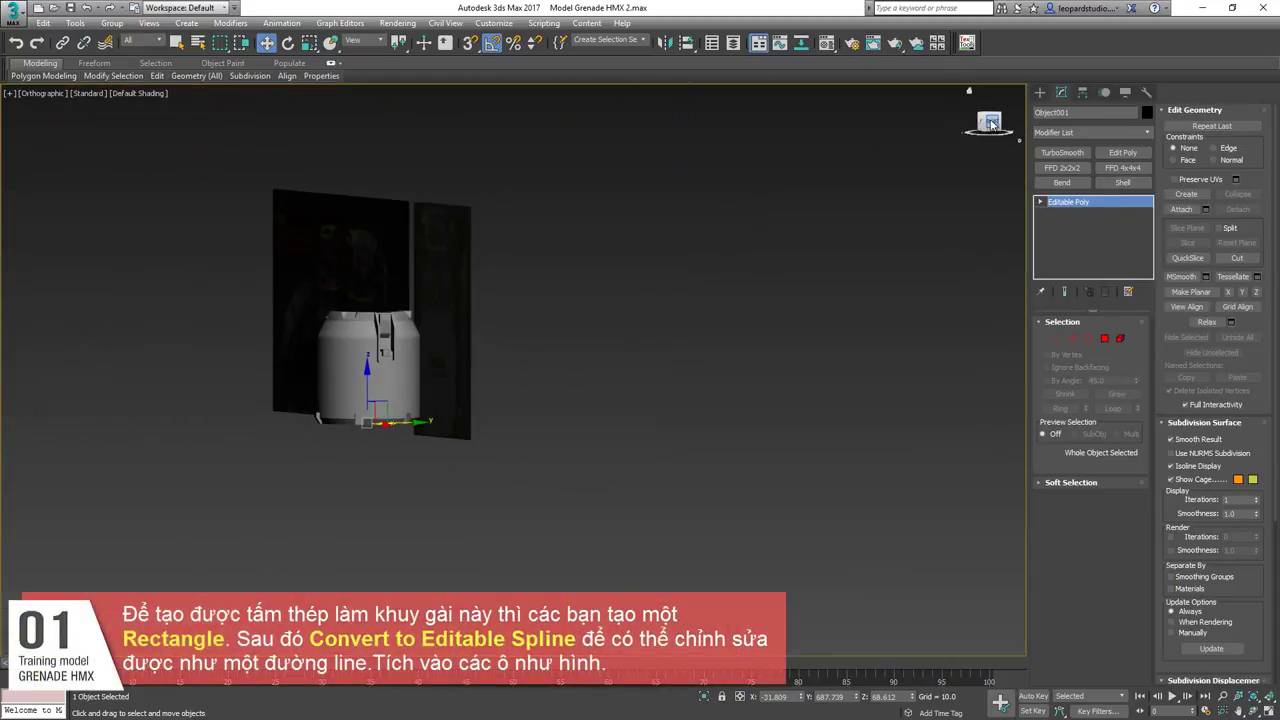
click(990, 122)
scroll(437, 342, up, 4)
key(F4)
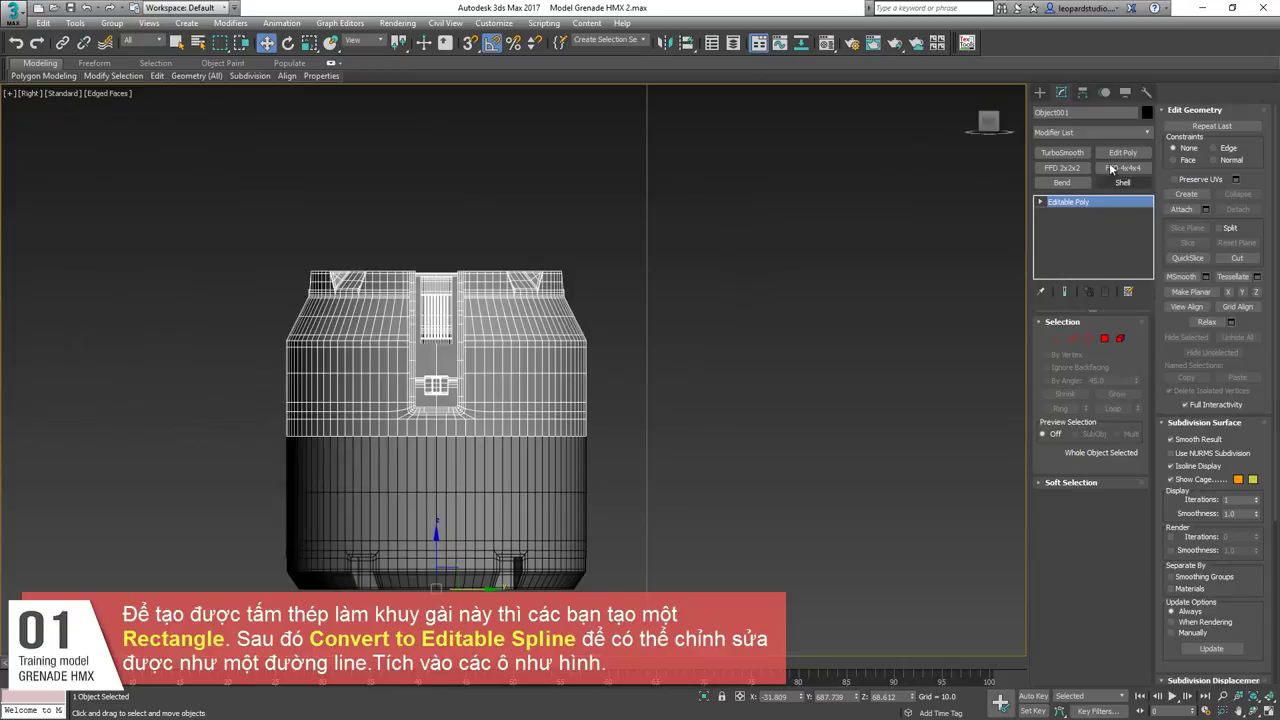
click(1040, 92)
click(1056, 112)
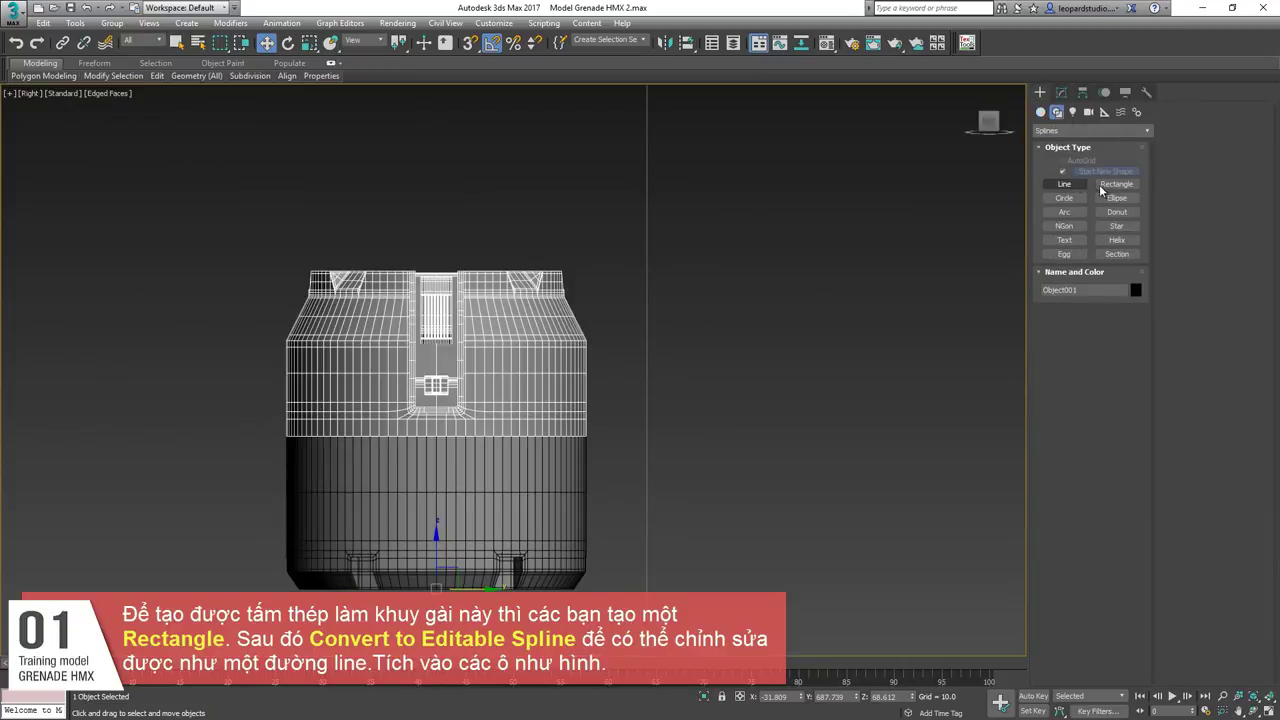
click(1116, 184)
scroll(440, 320, up, 4)
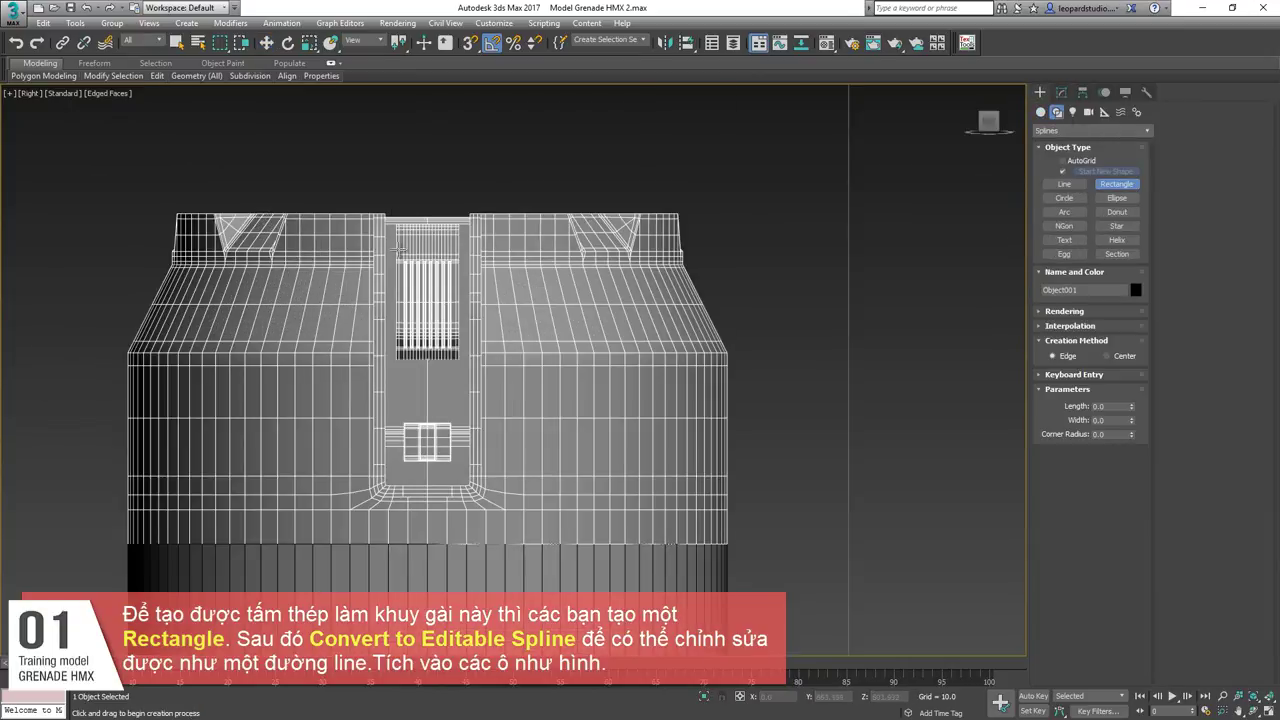
drag(392, 244, 466, 376)
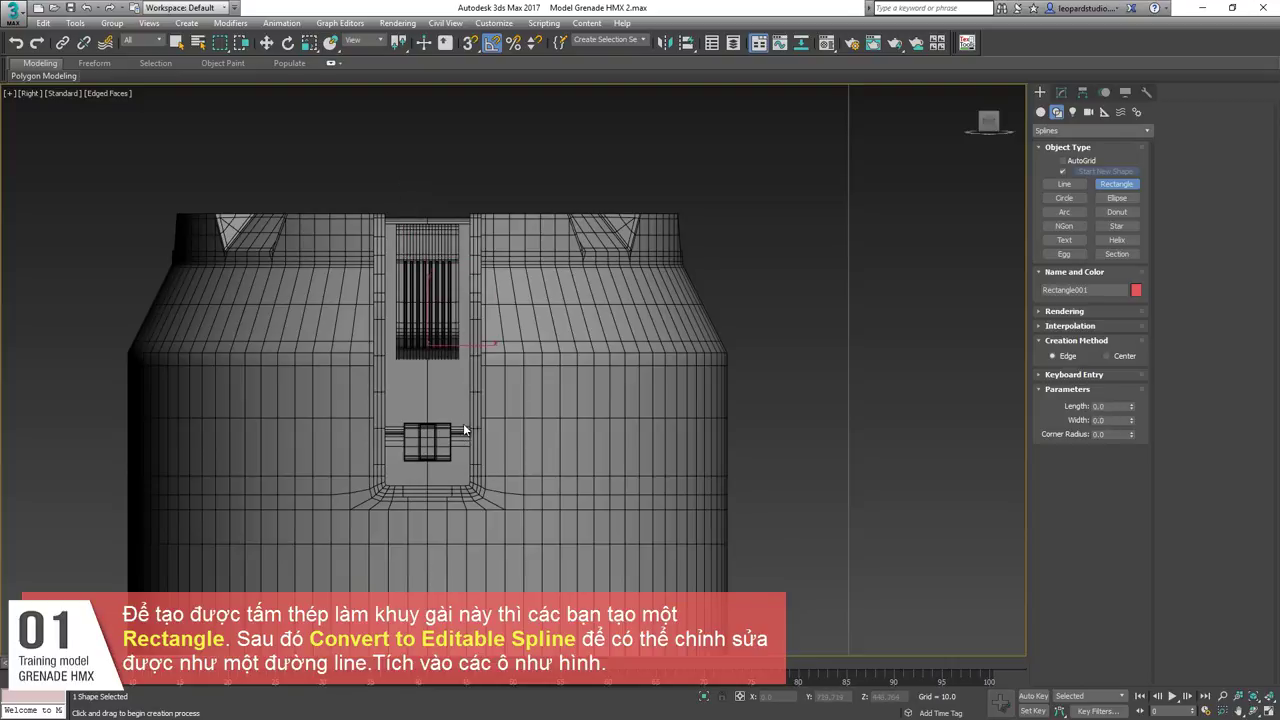
Move the rectangle out of the body's interior to just in front of the latch.
key(w)
alt+middle_drag(463, 430, 385, 520)
drag(394, 360, 167, 484)
click(183, 456)
key(ctrl+z)
key(ctrl+z)
click(167, 484)
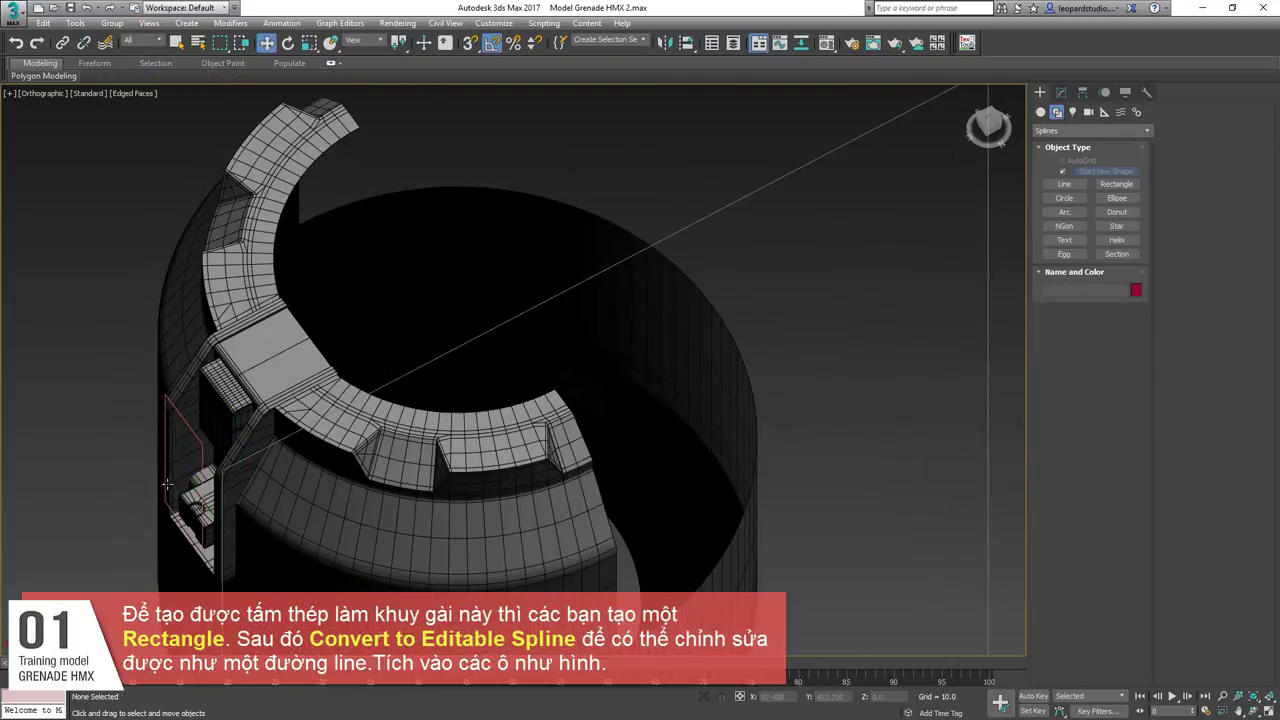
Move the rectangle inward along X in the front view so it sits beside the latch profile.
key(f)
alt+middle_drag(861, 414, 790, 455)
scroll(790, 455, up, 3)
scroll(700, 400, up, 5)
alt+middle_drag(600, 380, 100, 356)
scroll(512, 370, down, 3)
key(f)
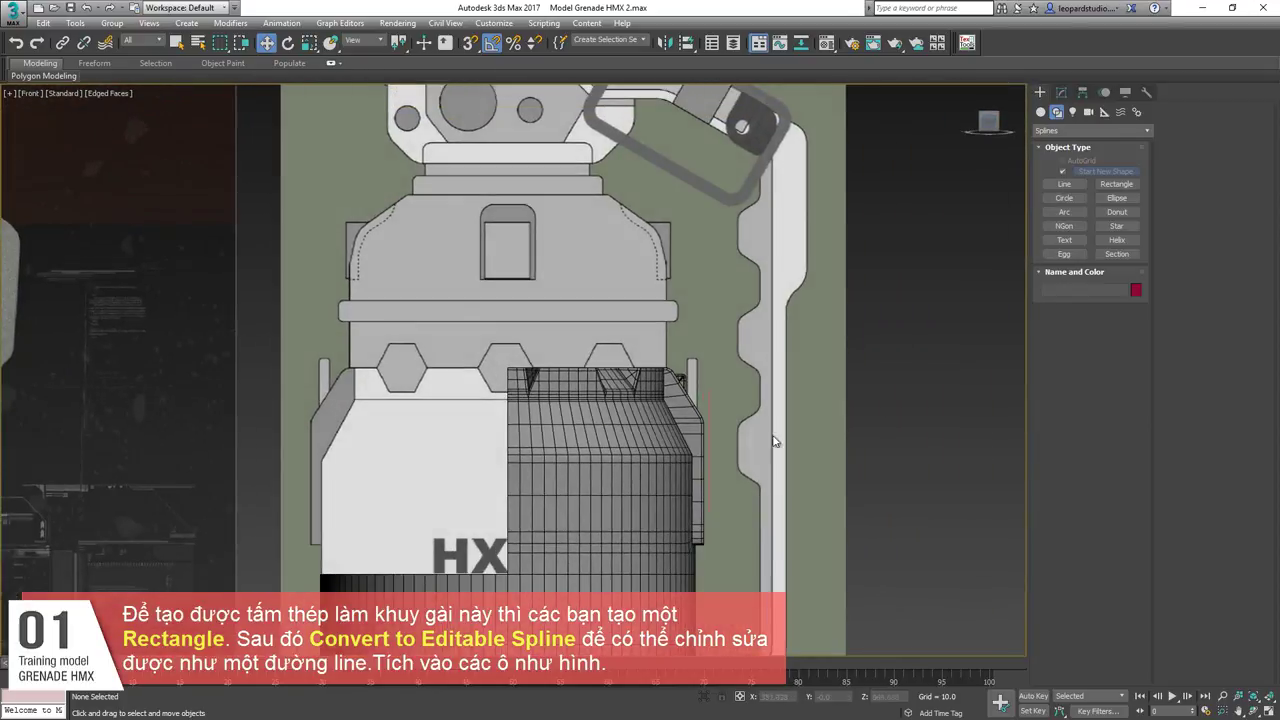
scroll(700, 384, down, 5)
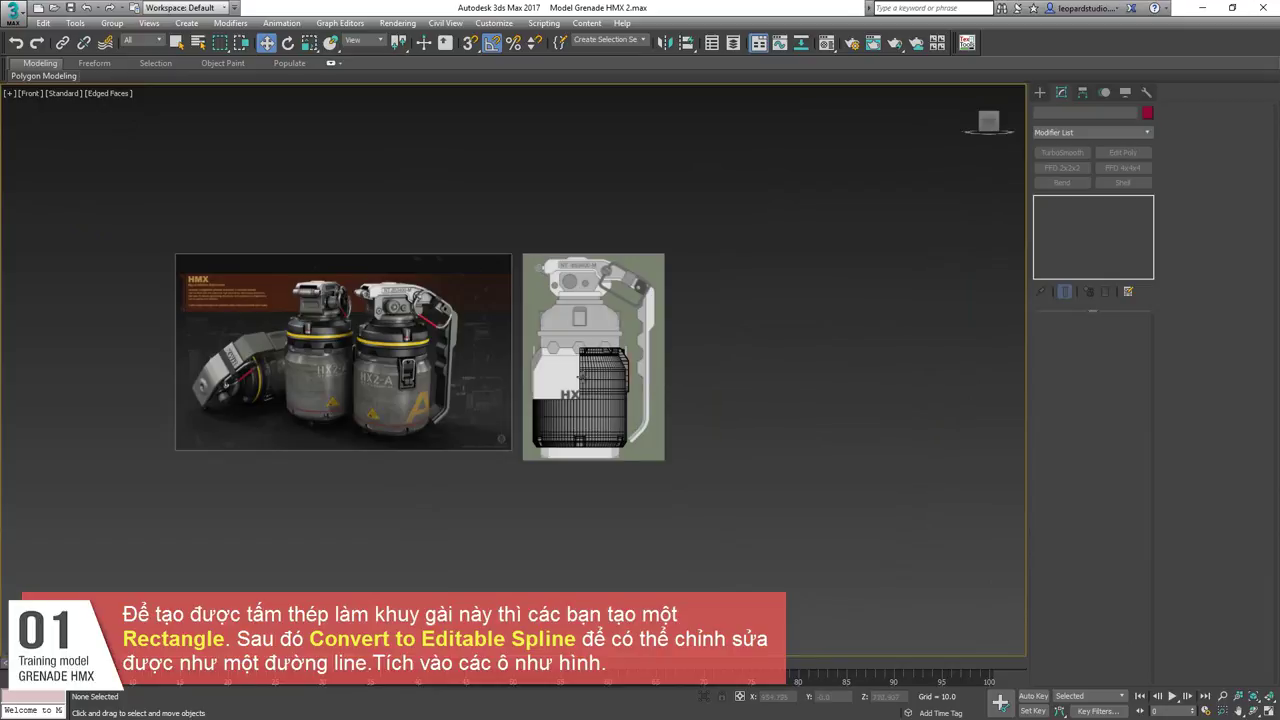
scroll(580, 377, up, 6)
click(781, 303)
scroll(781, 303, up, 3)
drag(832, 376, 794, 378)
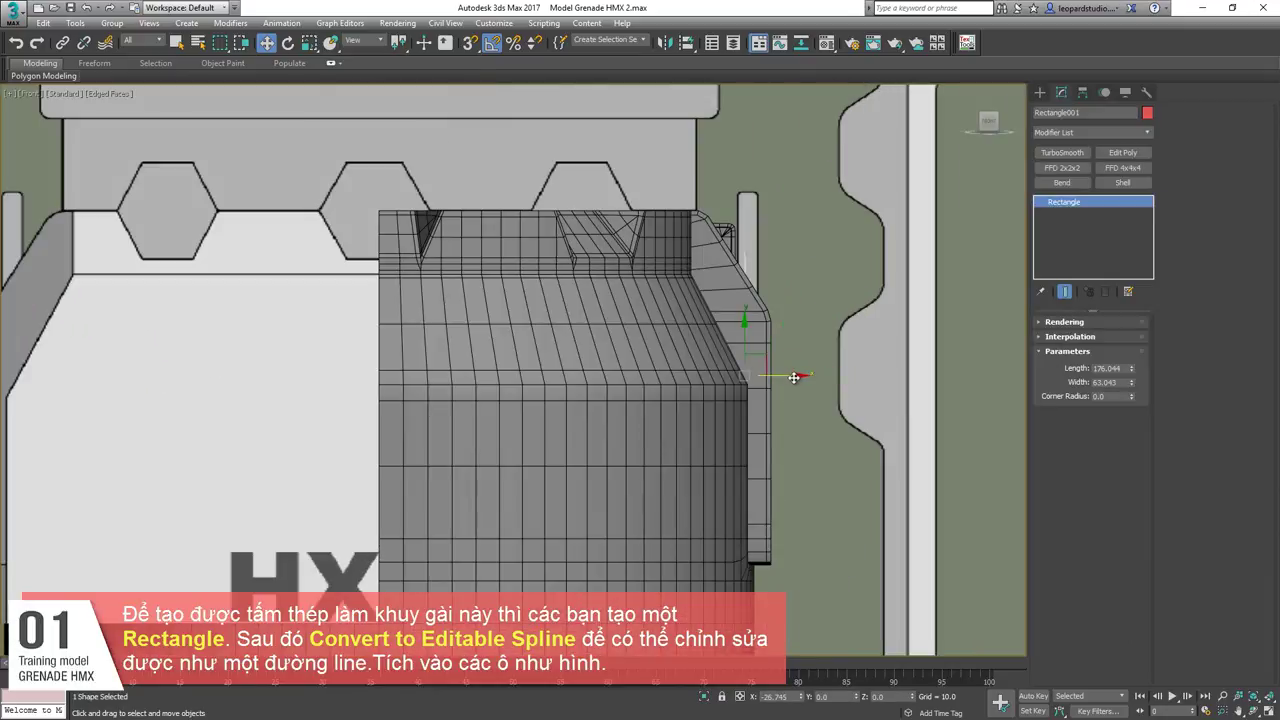
Enable the rectangle's rendered thickness in the viewport as a radial tube and set its thickness to 10.
alt+middle_drag(803, 378, 680, 425)
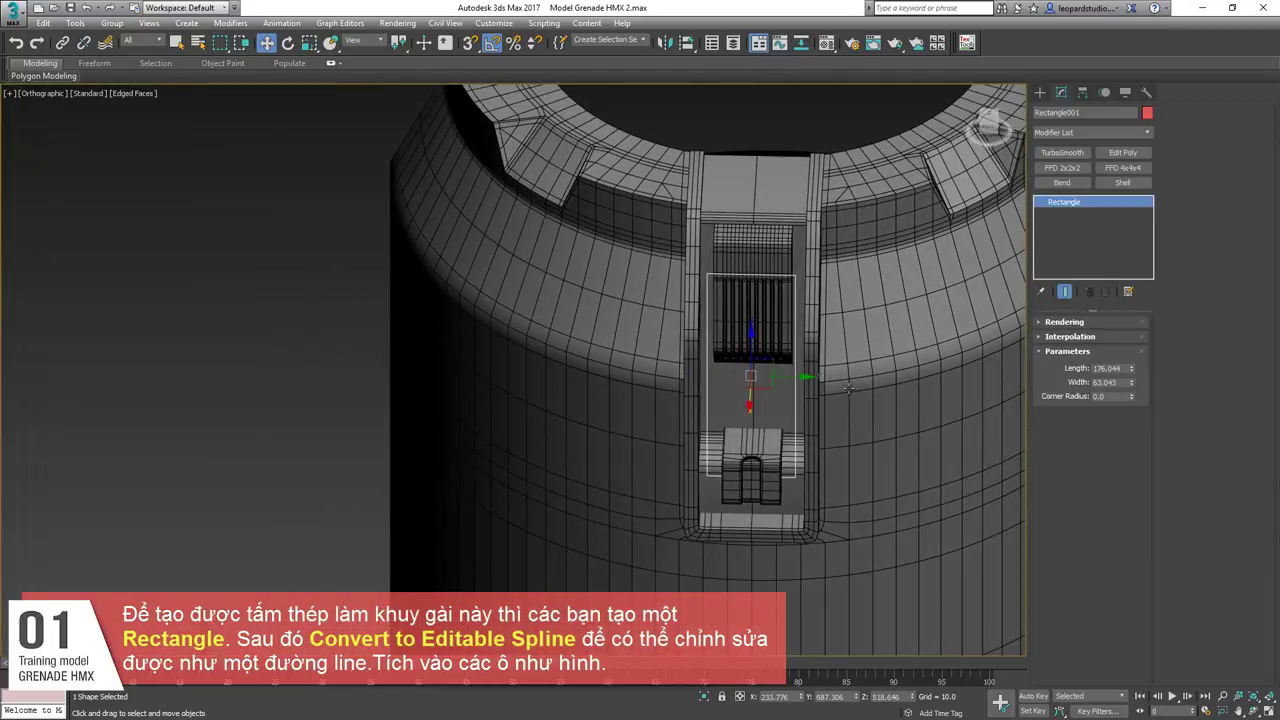
scroll(848, 388, up, 3)
click(1082, 323)
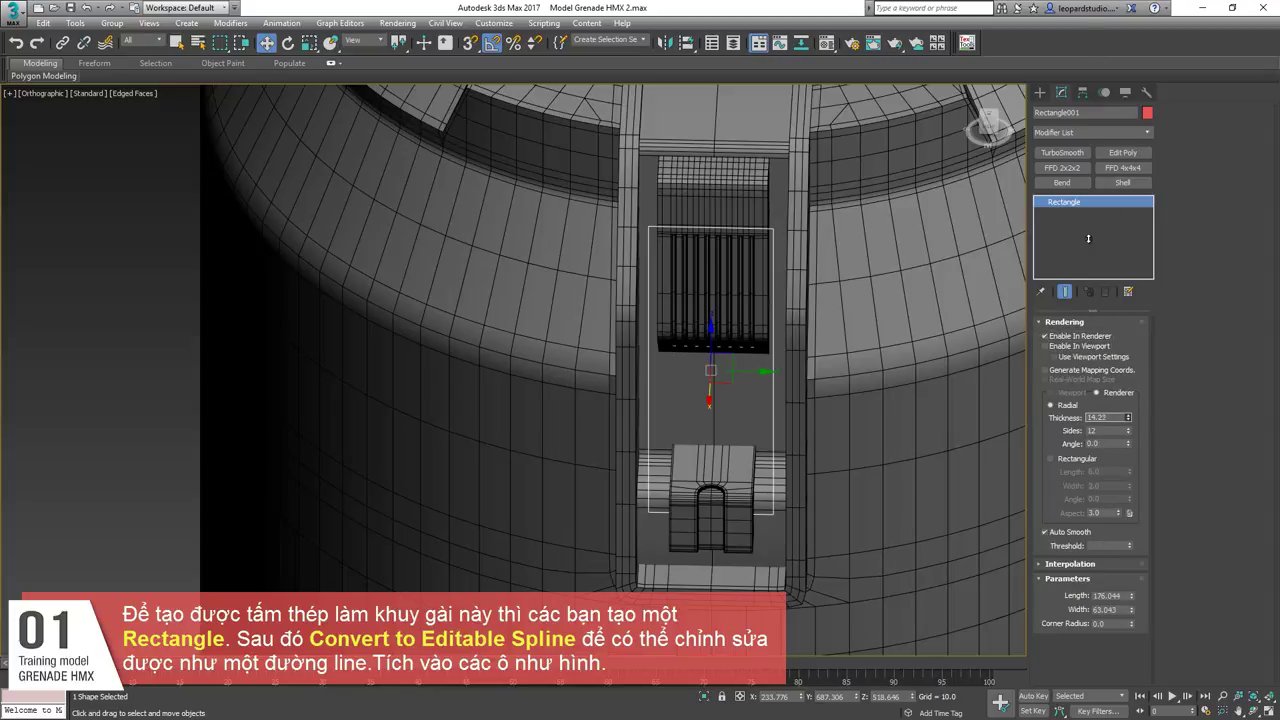
click(1046, 346)
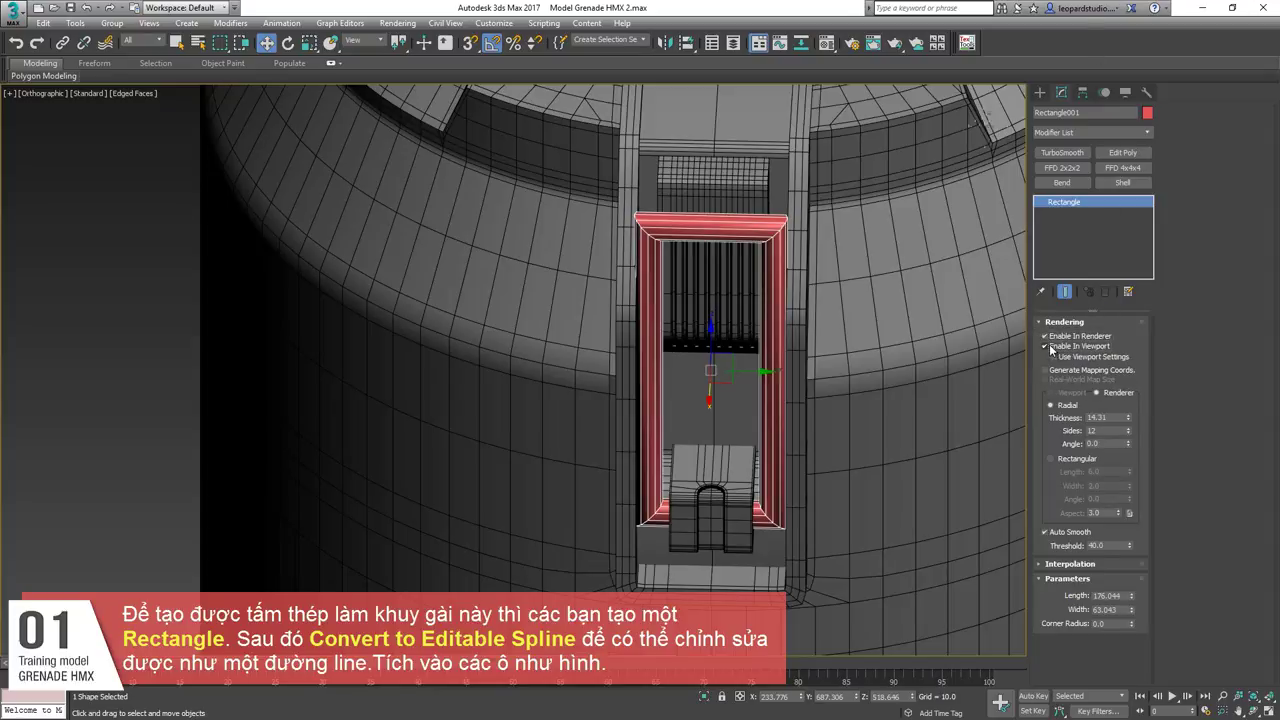
drag(1128, 418, 1125, 440)
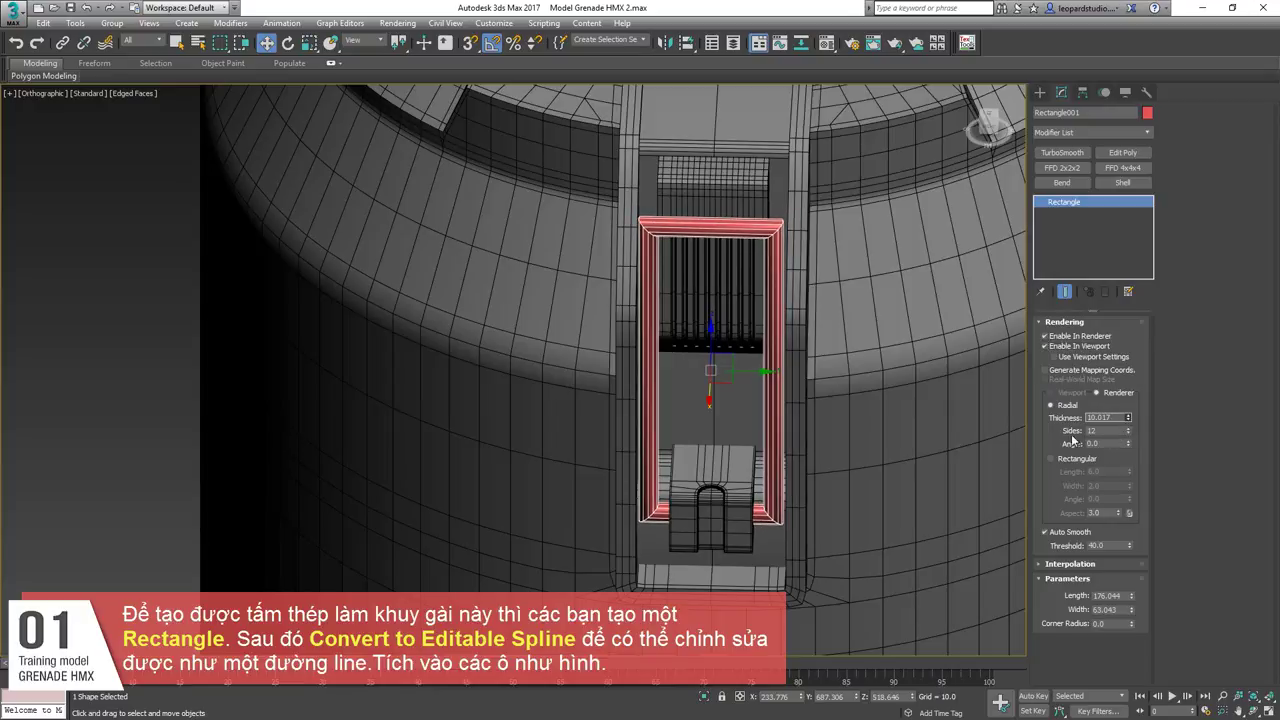
scroll(673, 393, down, 5)
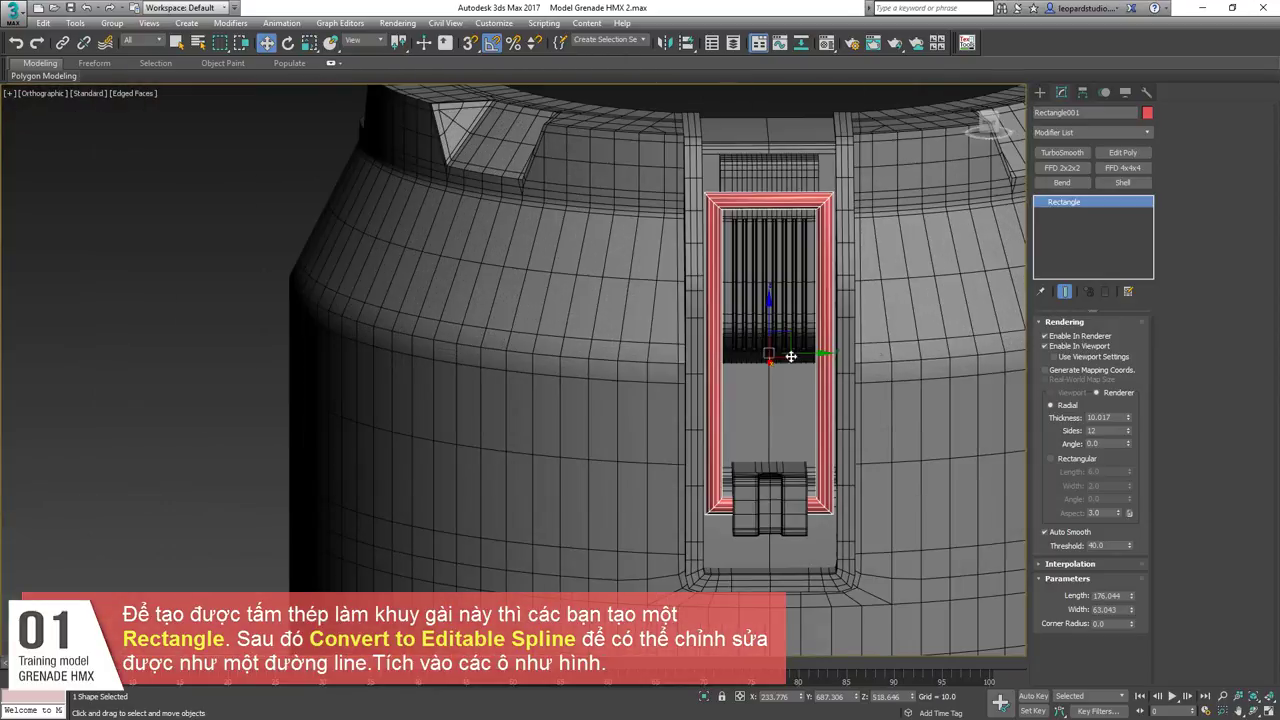
alt+middle_drag(791, 357, 947, 418)
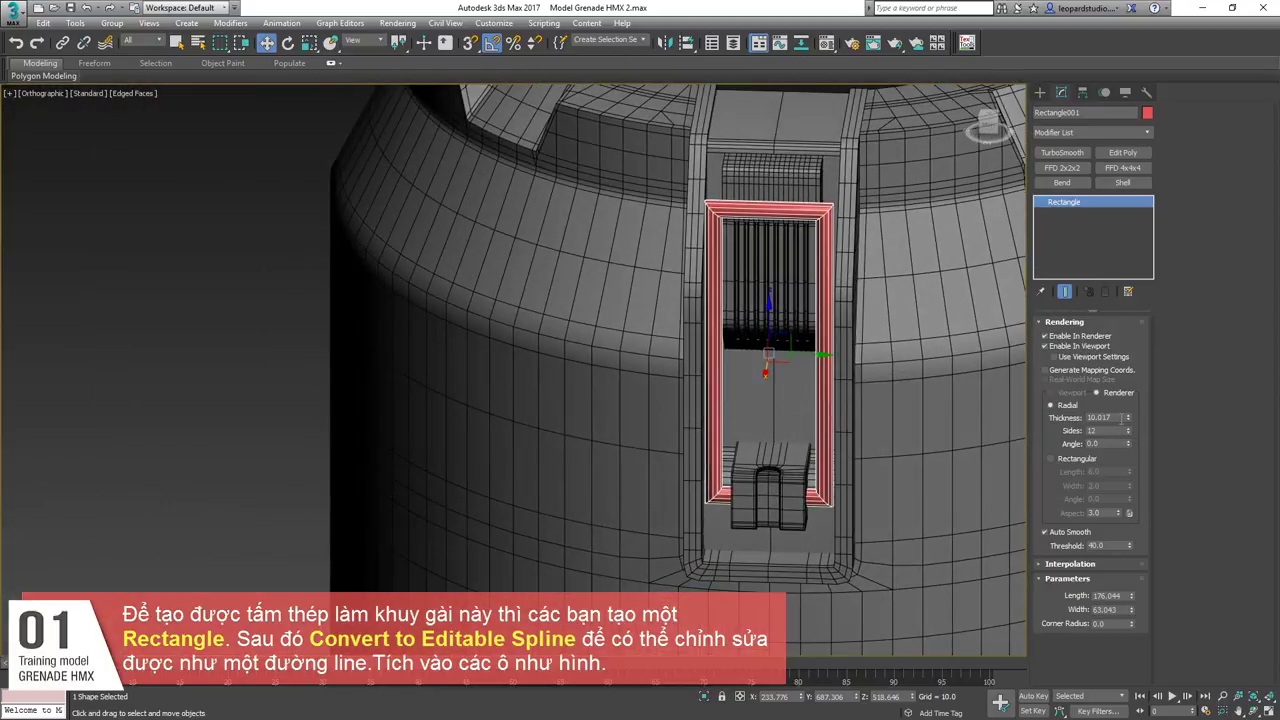
drag(1129, 421, 1129, 430)
text(10)
key(Return)
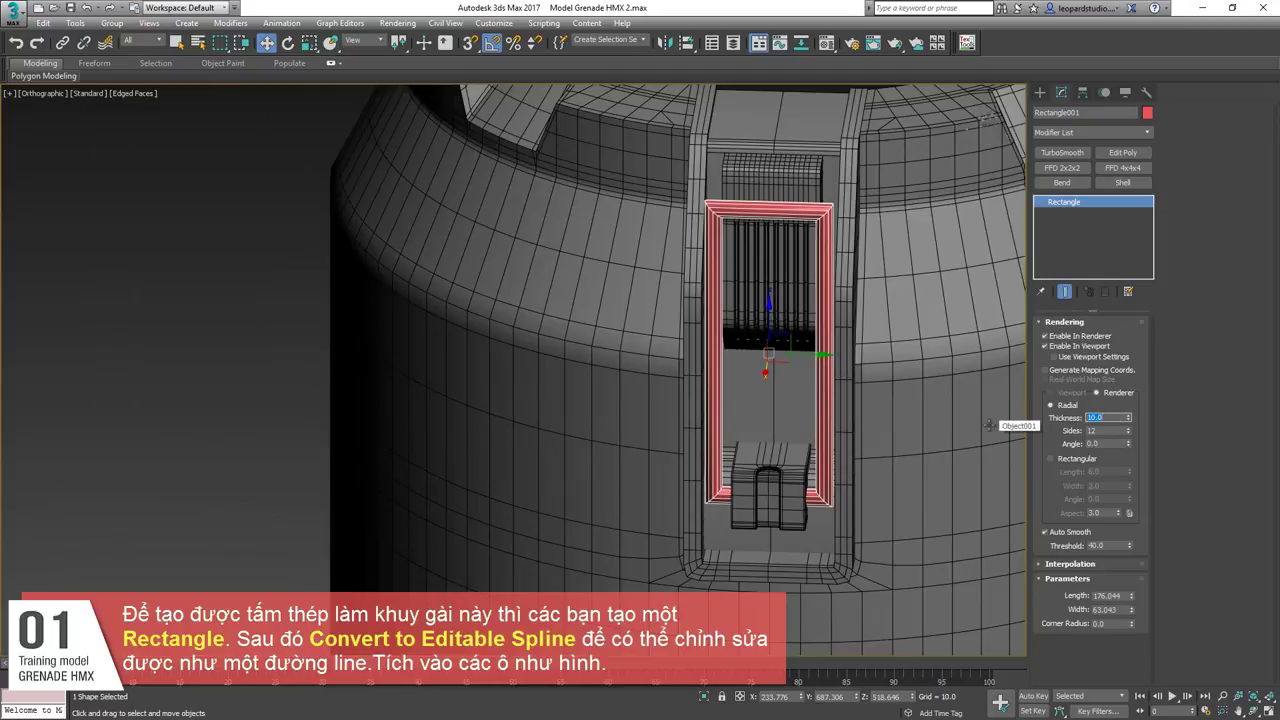
Check the square-cornered loop on the latch and compare it with the metal buckle in the reference image.
alt+middle_drag(607, 538, 798, 500)
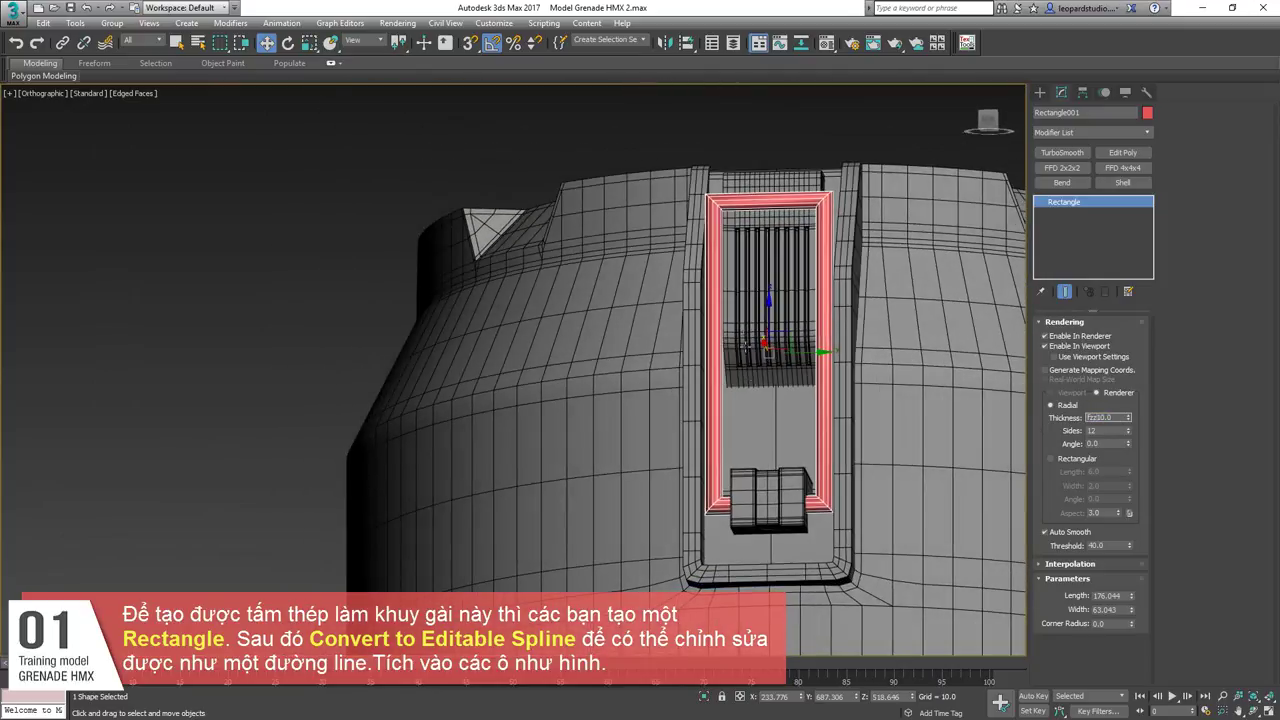
middle_drag(842, 288, 761, 349)
scroll(810, 333, down, 3)
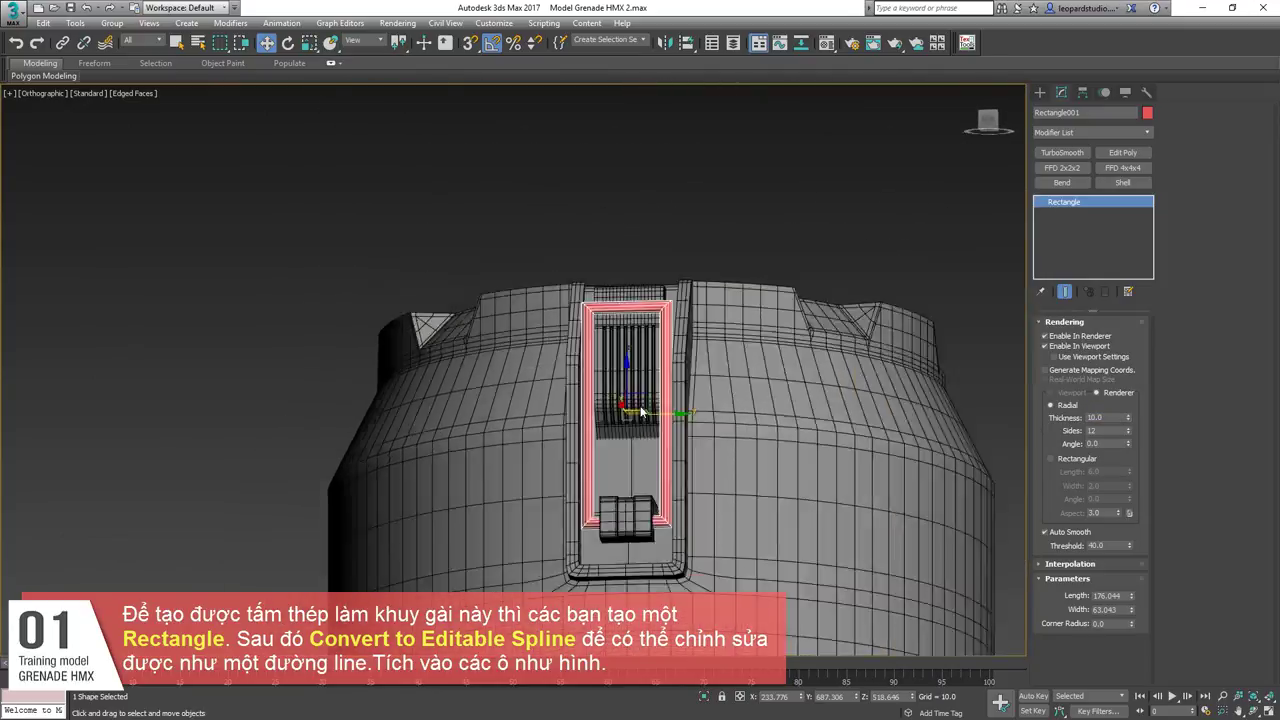
alt+middle_drag(520, 415, 682, 428)
key(z)
scroll(599, 338, down, 6)
middle_drag(170, 350, 427, 391)
scroll(427, 390, up, 6)
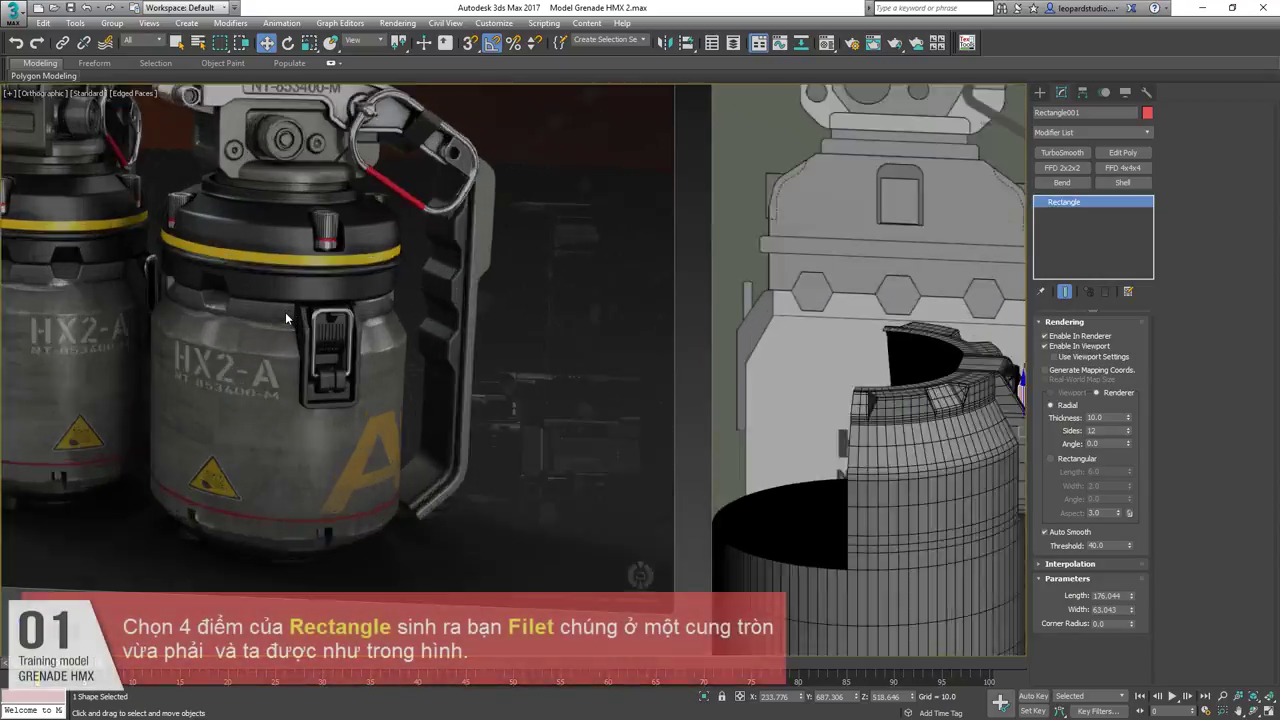
Convert the rectangle to an Editable Spline and raise its top vertices in the front view to lengthen the loop.
key(f)
scroll(574, 379, down, 3)
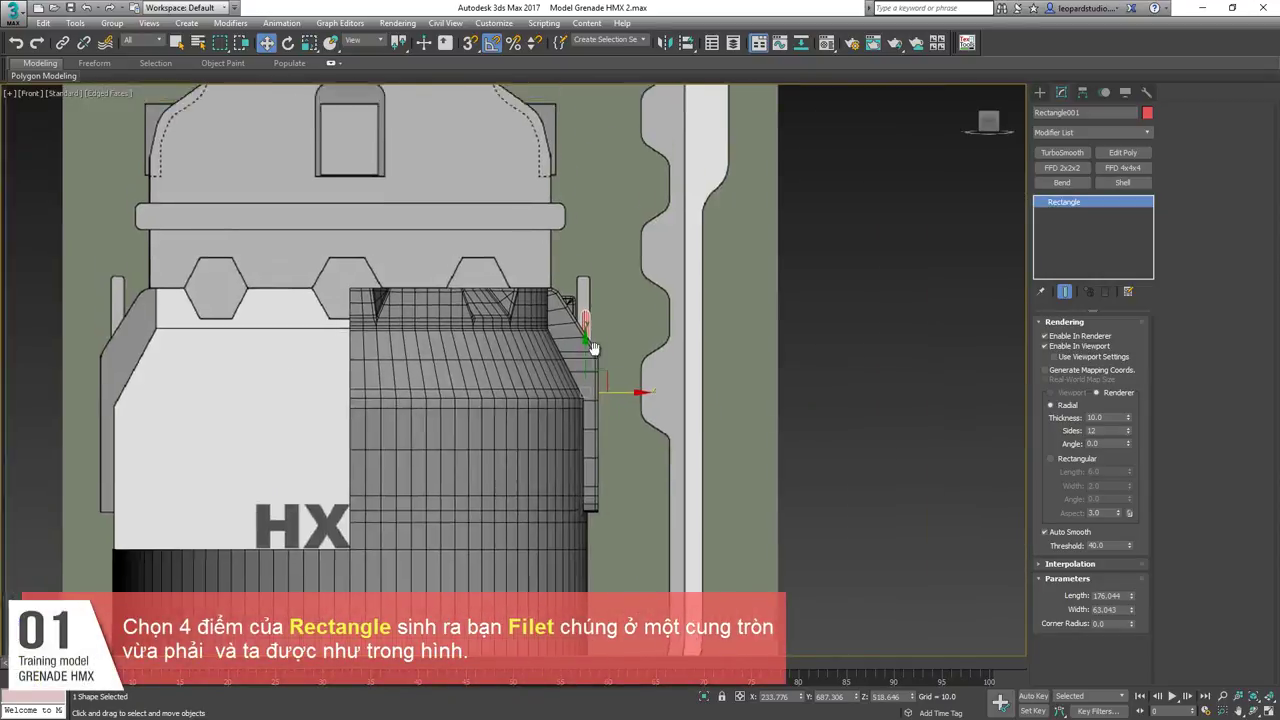
scroll(590, 380, up, 3)
key(1)
drag(621, 283, 579, 217)
alt+middle_drag(590, 262, 534, 294)
Fillet all four corner vertices of the loop spline into rounded bends.
key(1)
key(1)
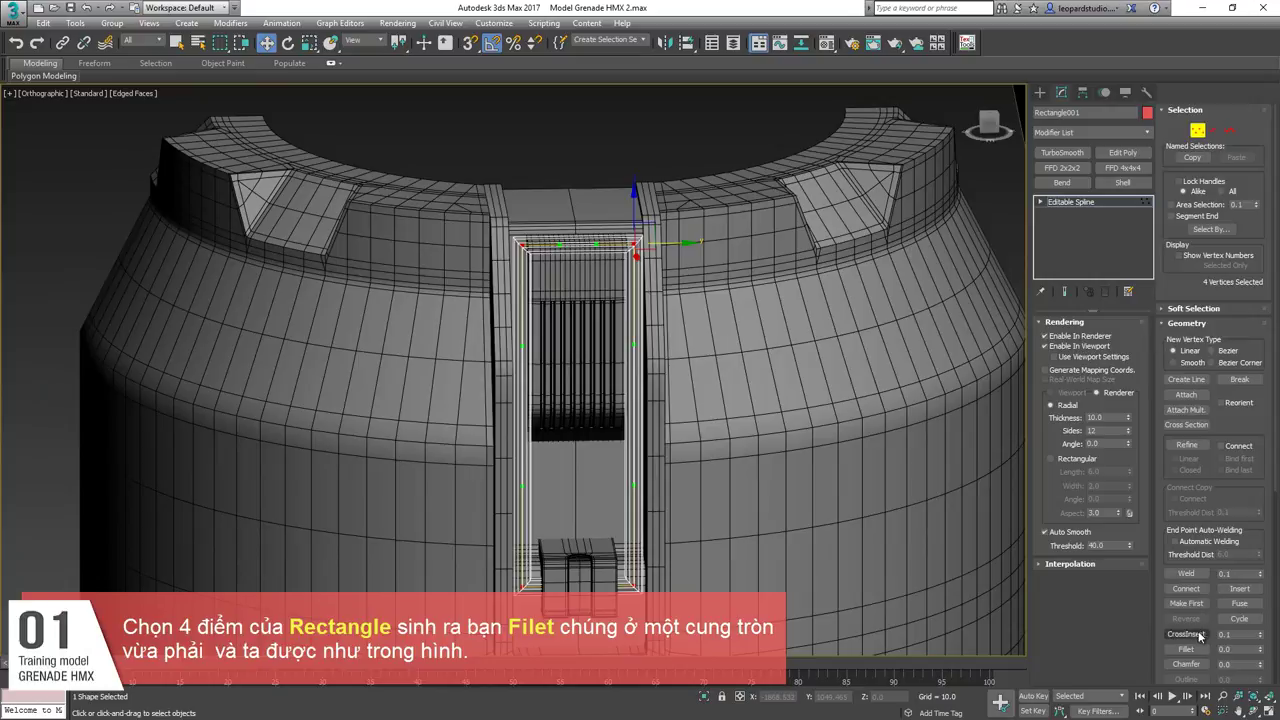
scroll(582, 220, up, 5)
drag(729, 312, 733, 236)
right_click(733, 236)
scroll(733, 236, down, 5)
alt+middle_drag(733, 236, 664, 347)
scroll(664, 347, up, 2)
key(1)
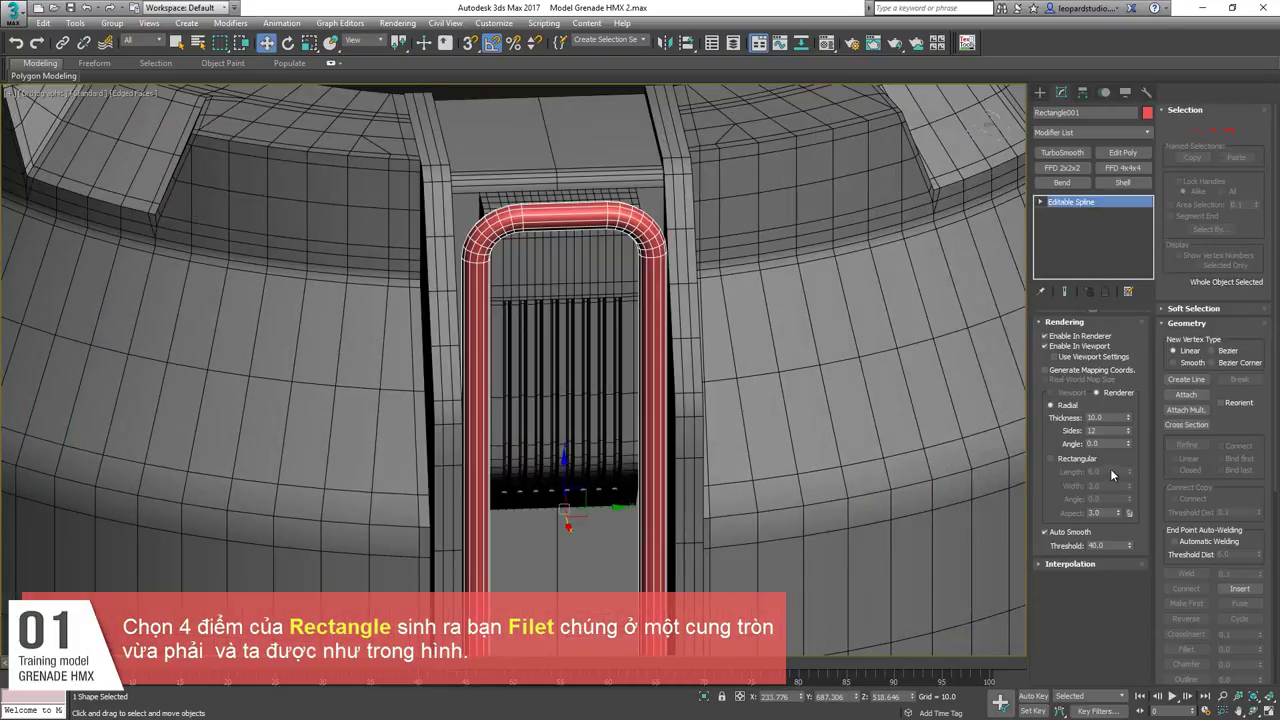
Hide the mesh edges and compare the rounded loop and clasp with the reference image.
click(1070, 564)
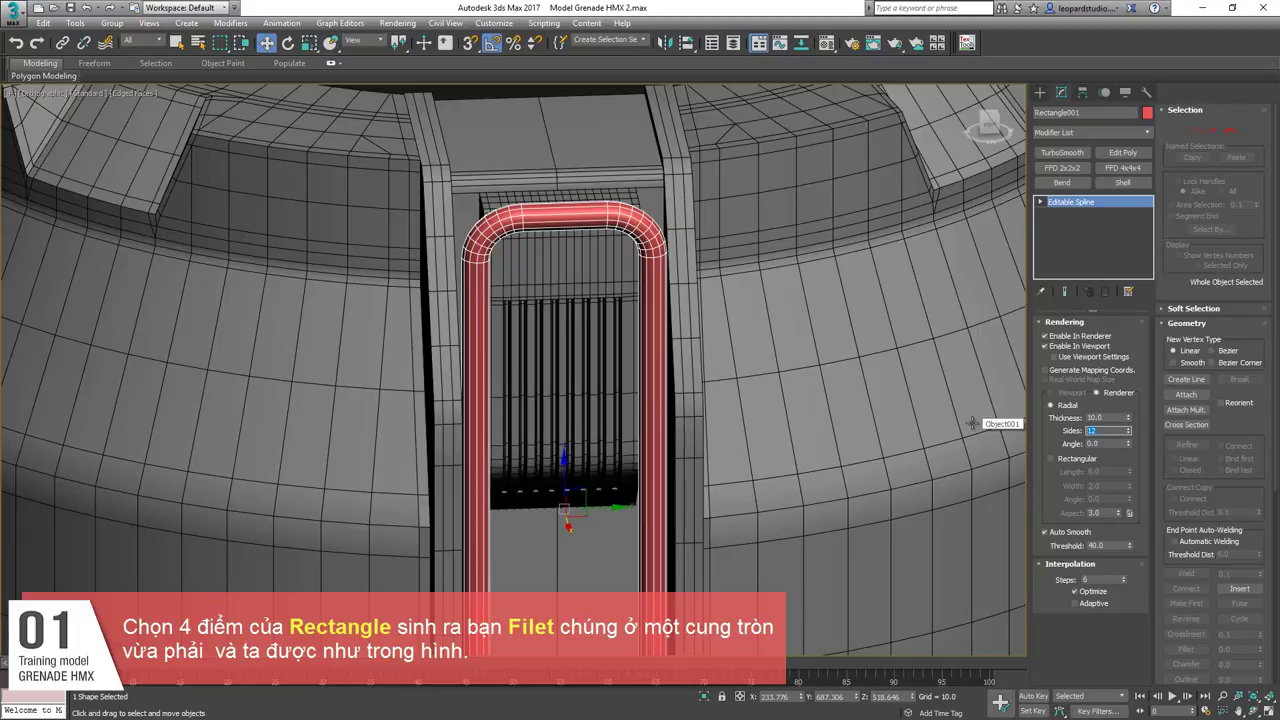
scroll(529, 388, down, 5)
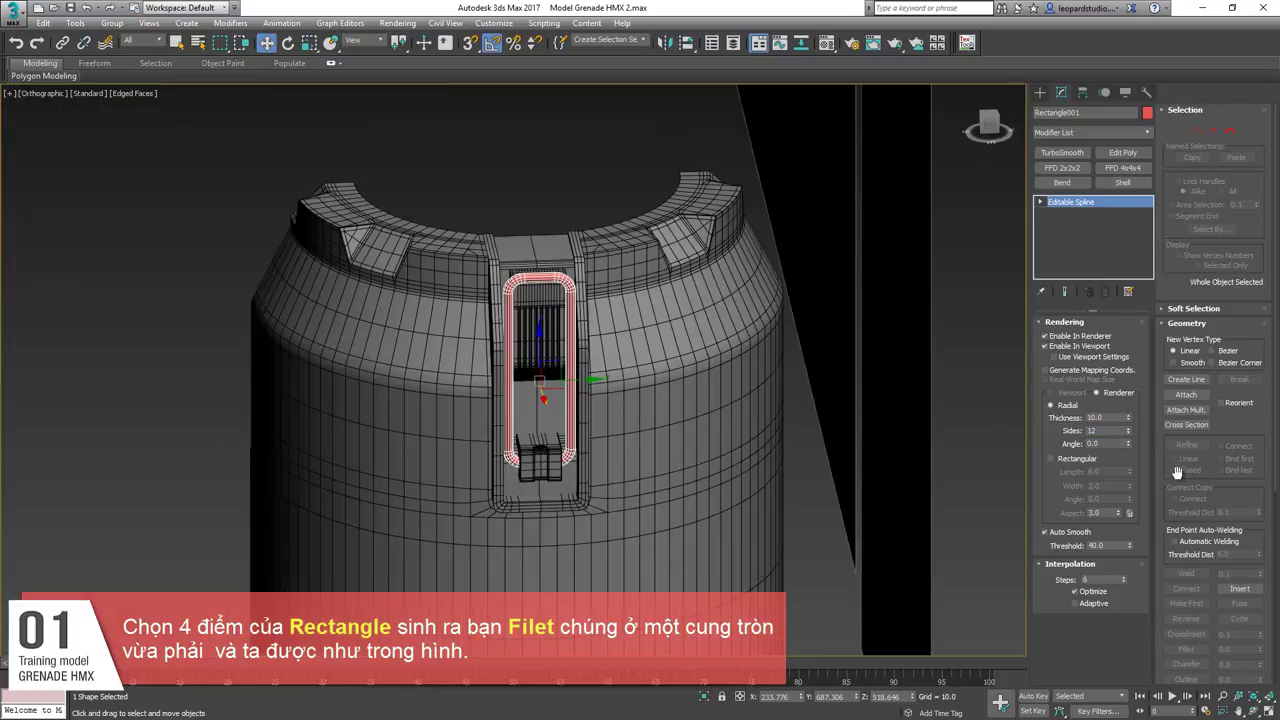
alt+middle_drag(700, 441, 690, 392)
click(460, 181)
key(F4)
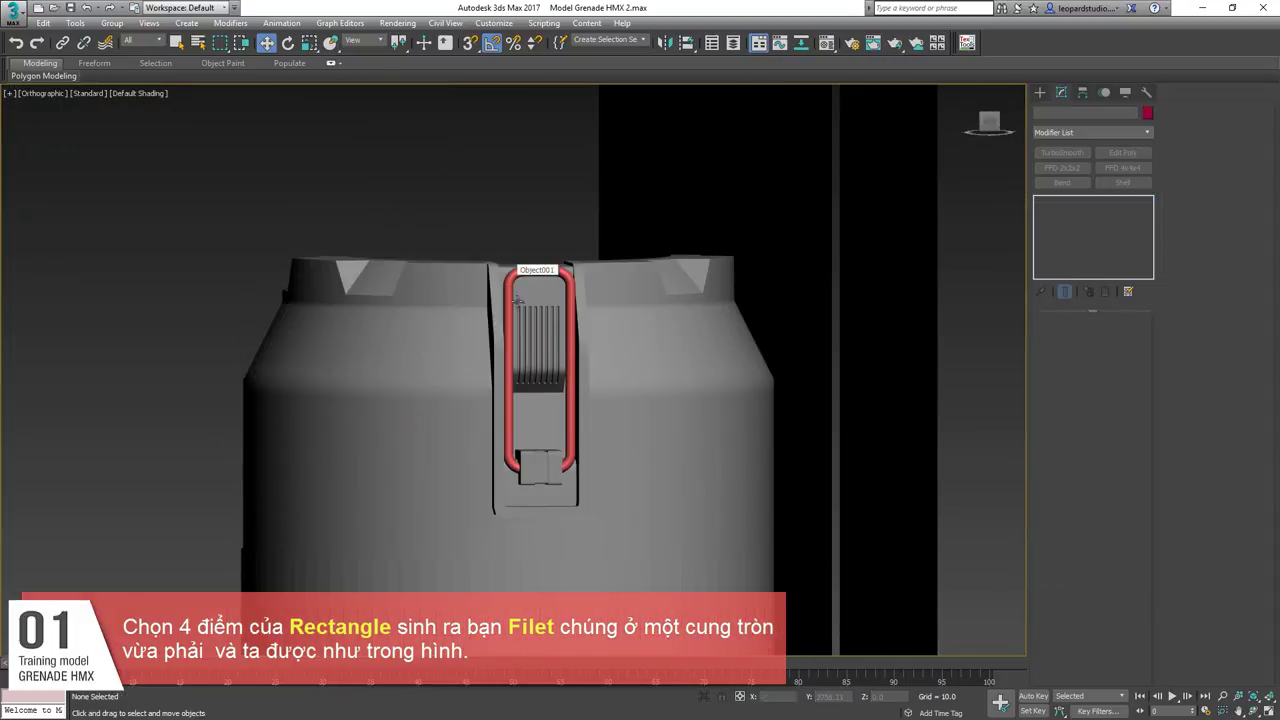
scroll(510, 390, up, 3)
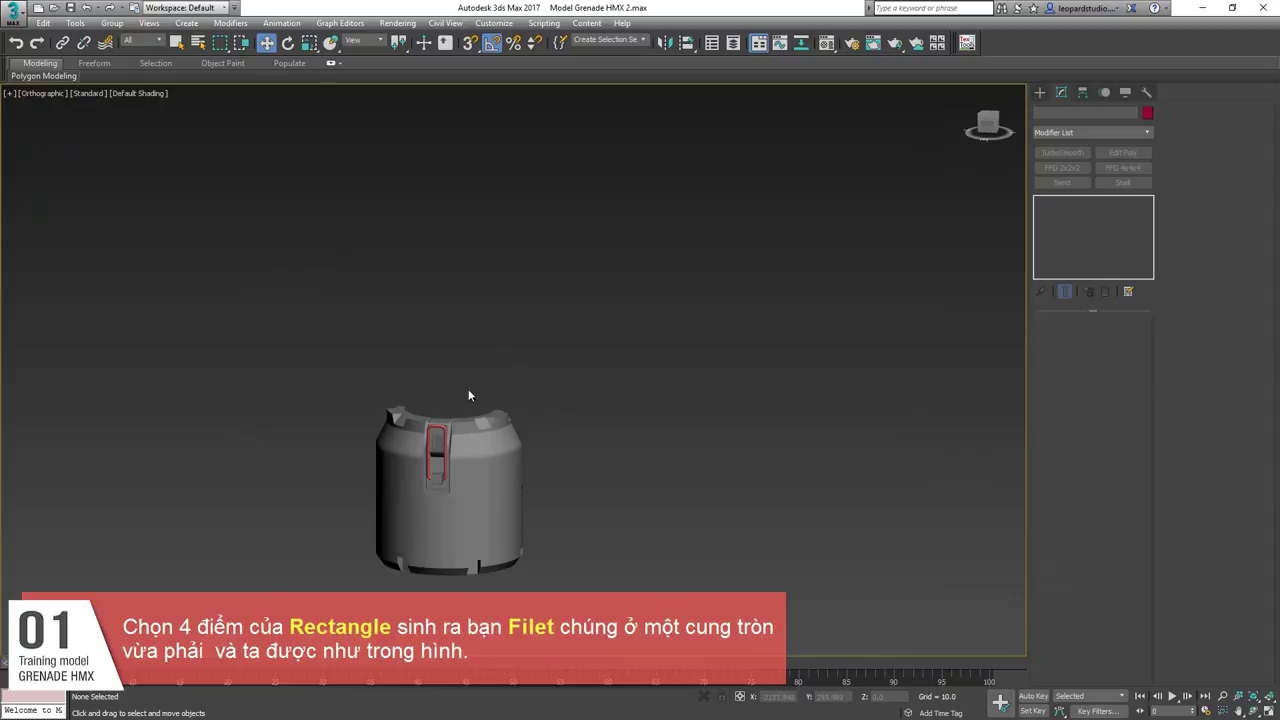
scroll(470, 392, up, 6)
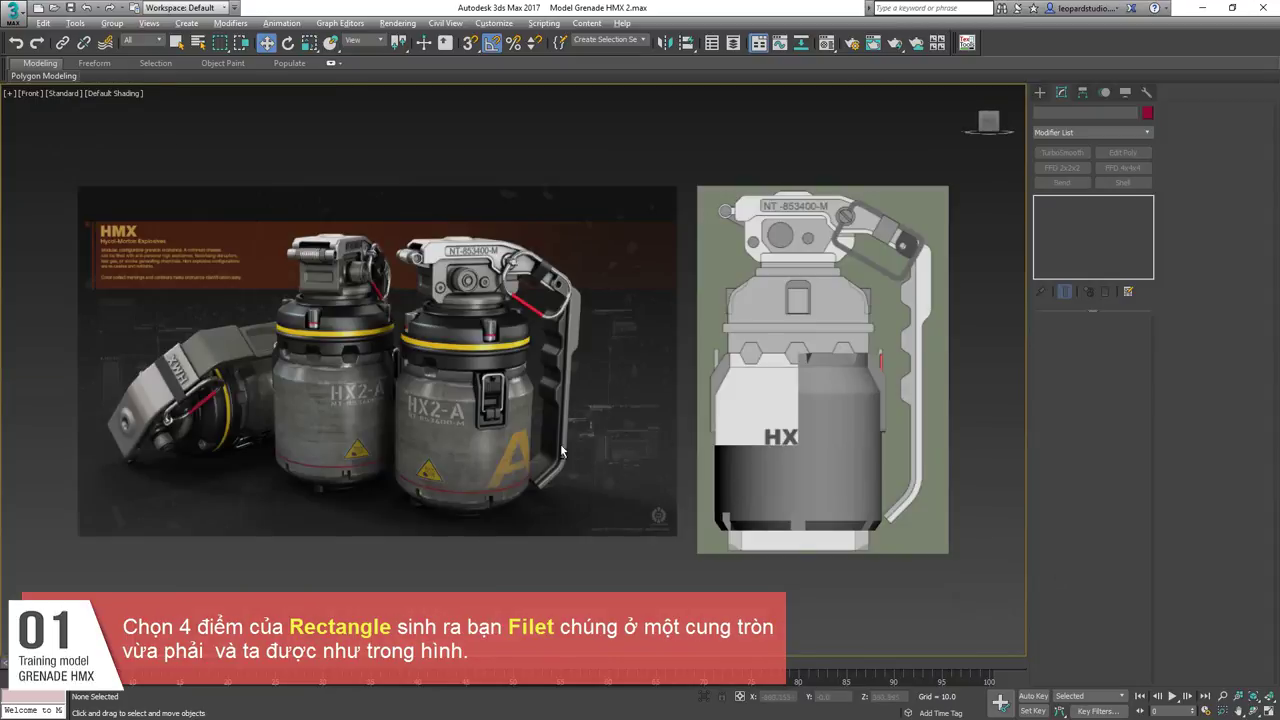
alt+middle_drag(562, 452, 663, 408)
scroll(709, 424, up, 5)
middle_drag(86, 272, 337, 386)
scroll(337, 386, up, 6)
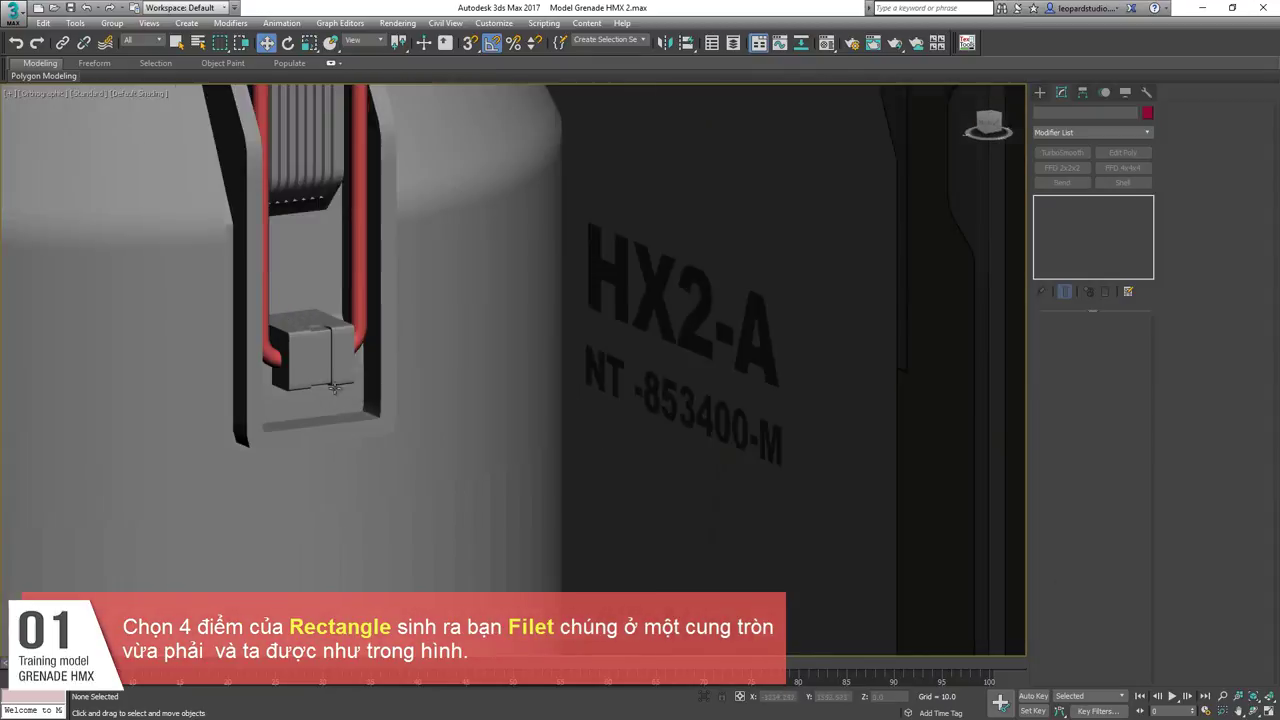
Select the four top vertices of the buckle loop and lower them slightly.
click(219, 332)
scroll(219, 332, down, 5)
middle_drag(219, 332, 290, 442)
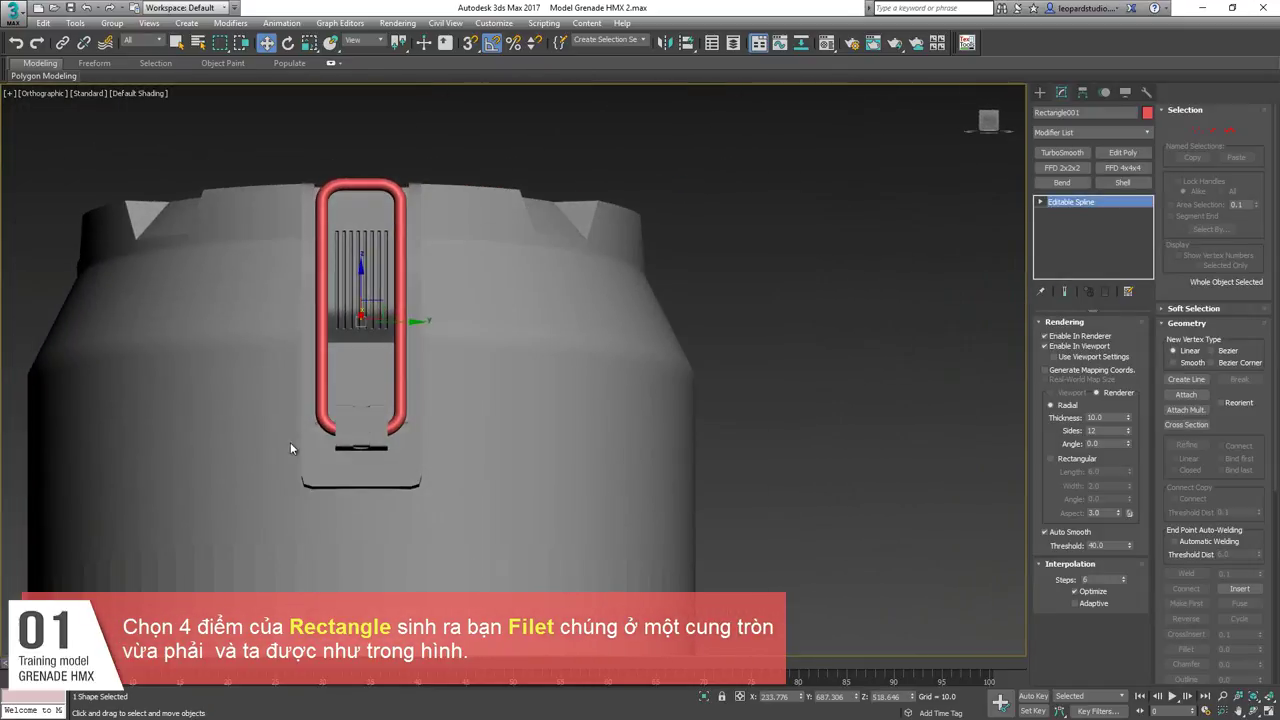
key(1)
key(f)
alt+middle_drag(536, 171, 374, 260)
scroll(533, 146, up, 2)
key(1)
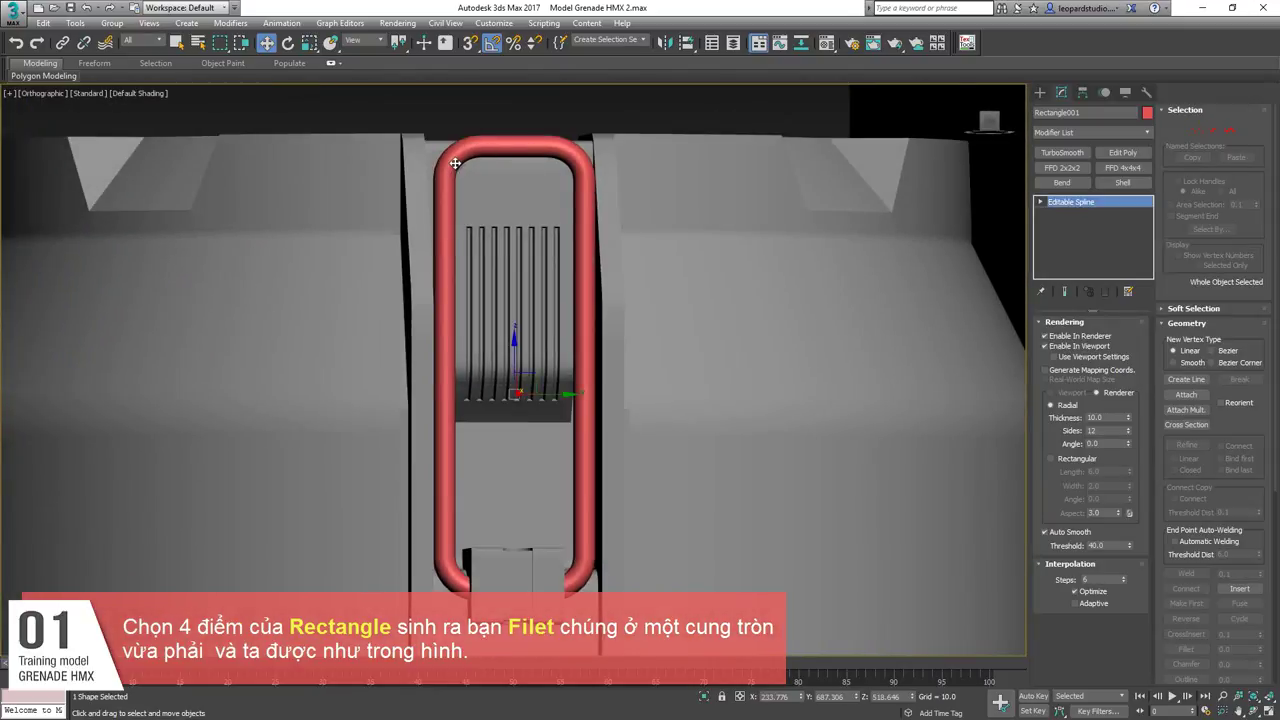
key(1)
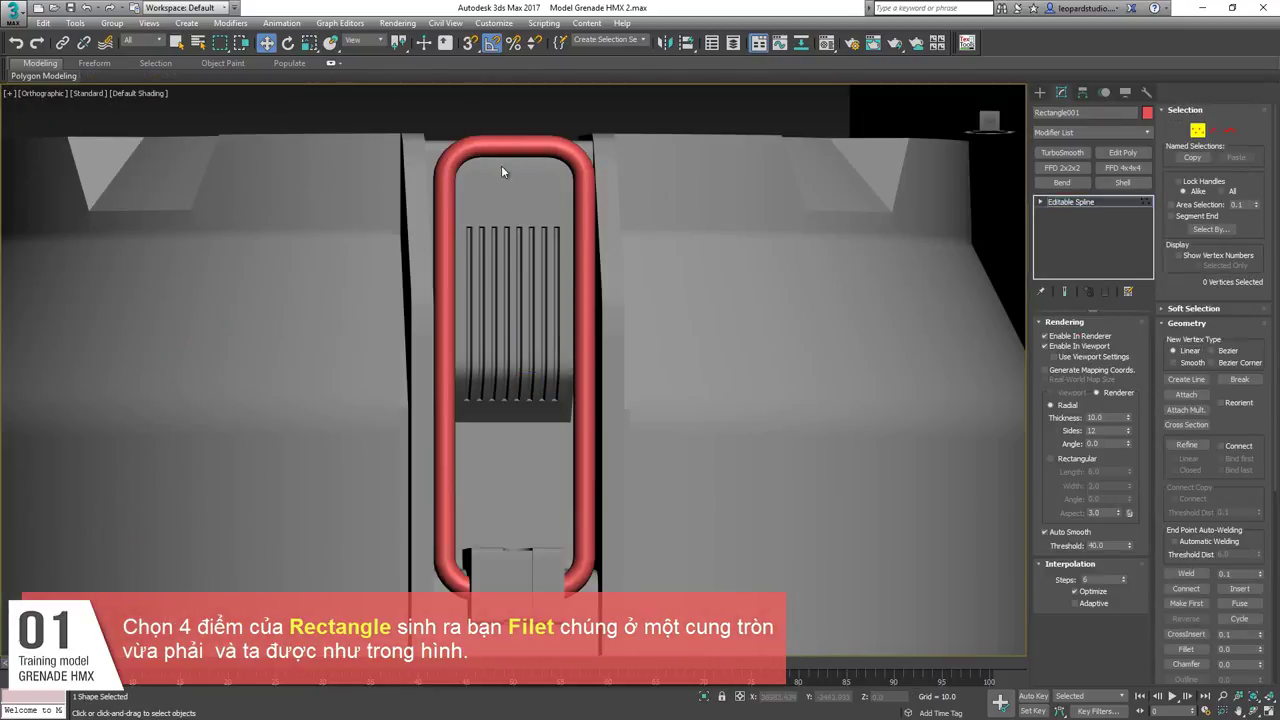
middle_drag(628, 120, 627, 172)
drag(541, 162, 538, 190)
scroll(568, 190, down, 4)
alt+middle_drag(568, 192, 601, 207)
alt+middle_drag(566, 151, 552, 240)
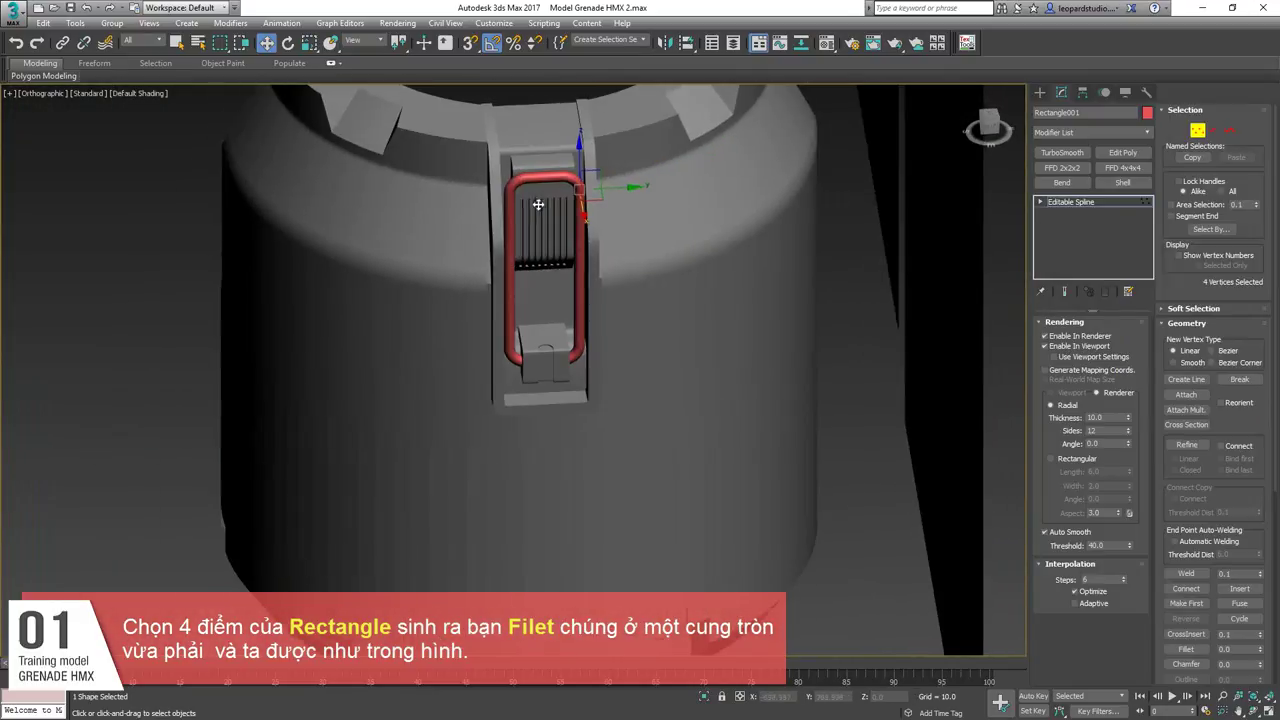
scroll(550, 243, up, 3)
key(1)
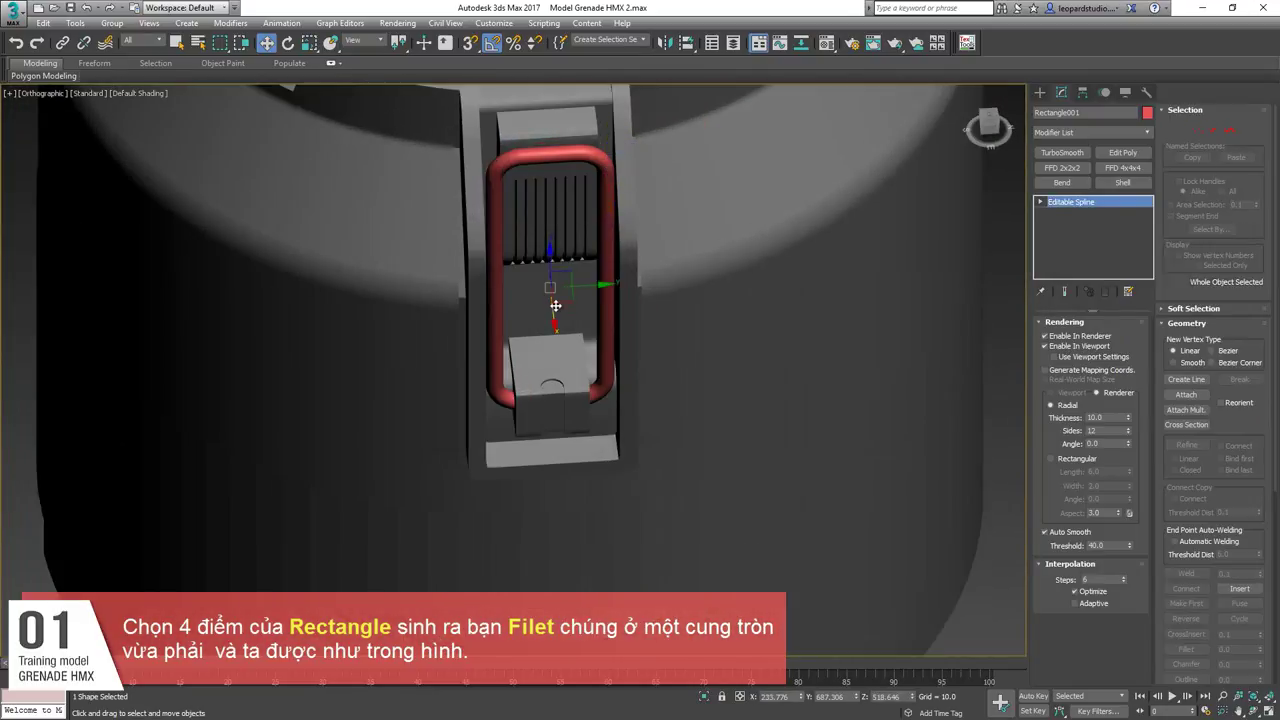
Move the whole buckle loop slightly outward along X and slightly up along Z.
drag(554, 309, 554, 317)
alt+middle_drag(554, 317, 554, 284)
drag(552, 268, 551, 263)
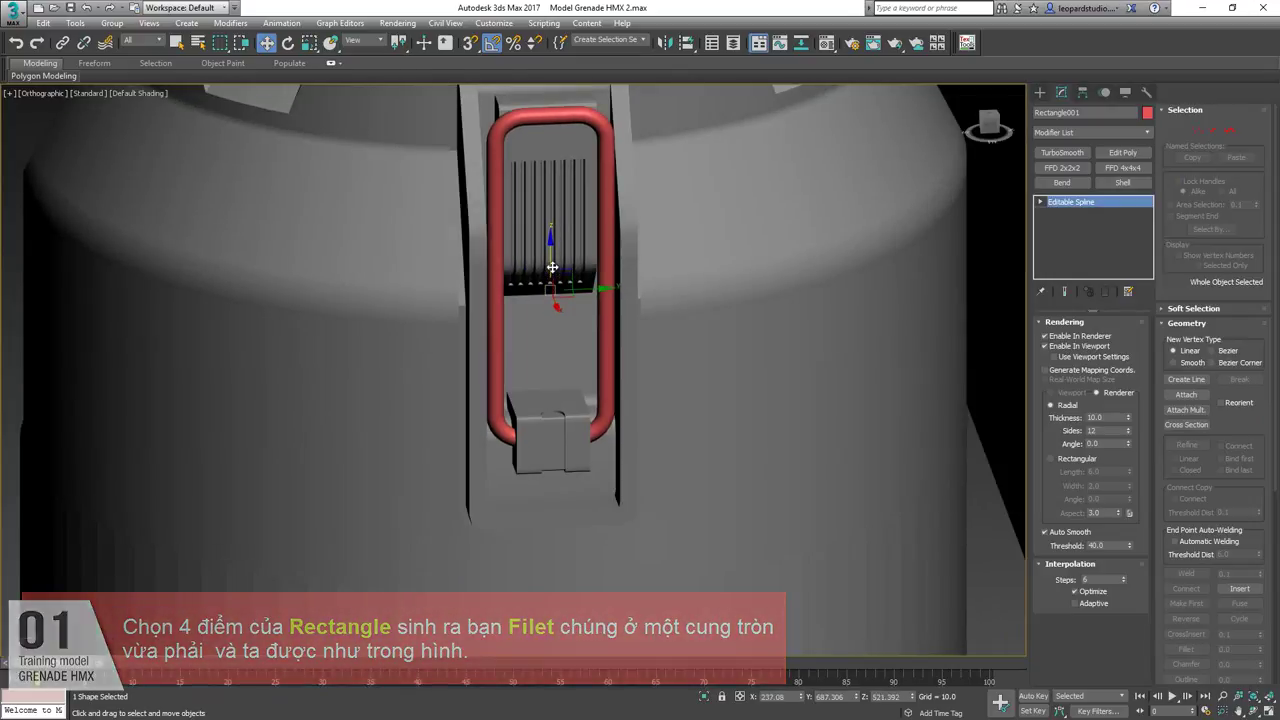
Show the mesh edges, make the body mesh see-through, and examine how the loop passes through the clasp.
alt+middle_drag(547, 352, 573, 358)
scroll(543, 329, down, 5)
scroll(573, 358, down, 4)
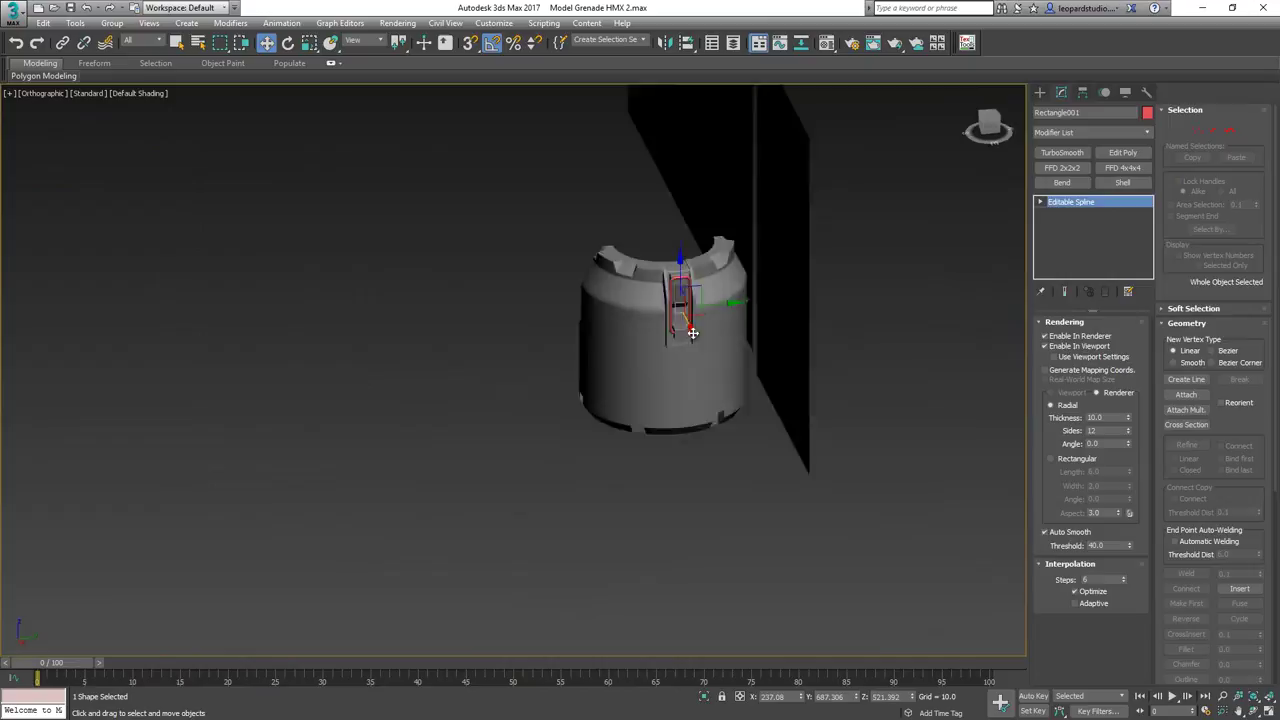
scroll(690, 320, up, 8)
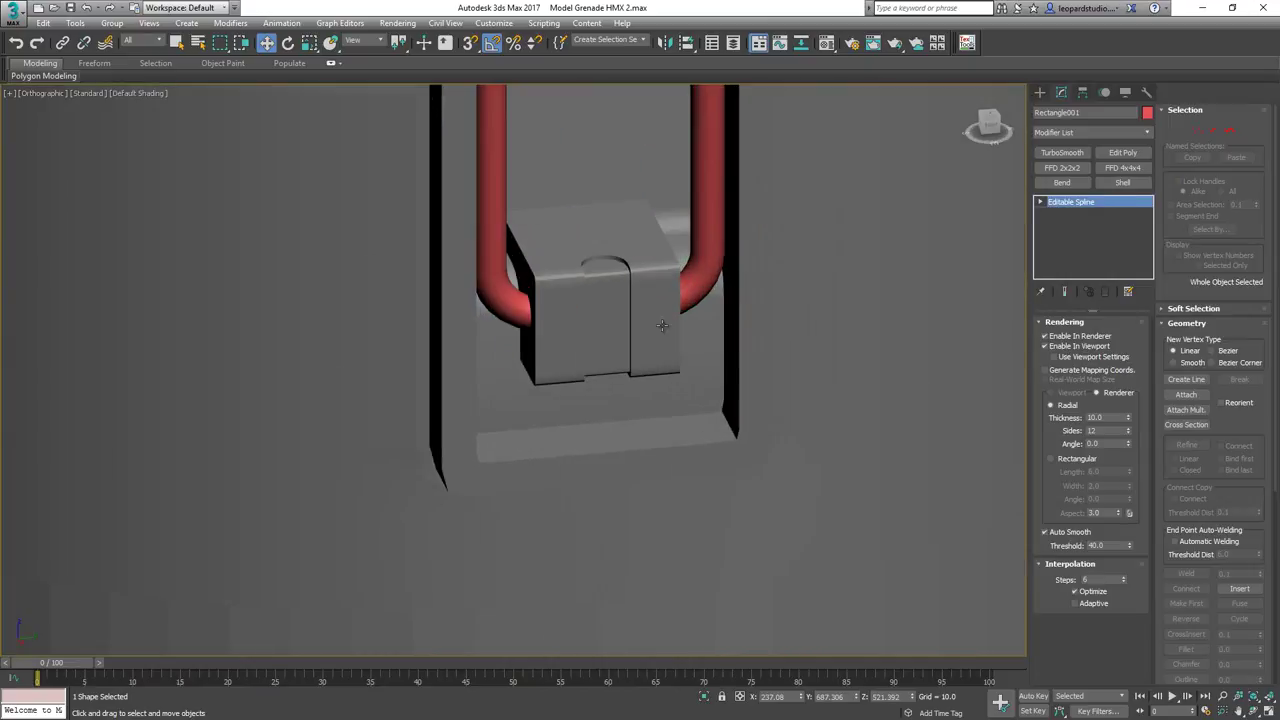
click(648, 305)
key(F4)
alt+middle_drag(654, 292, 634, 303)
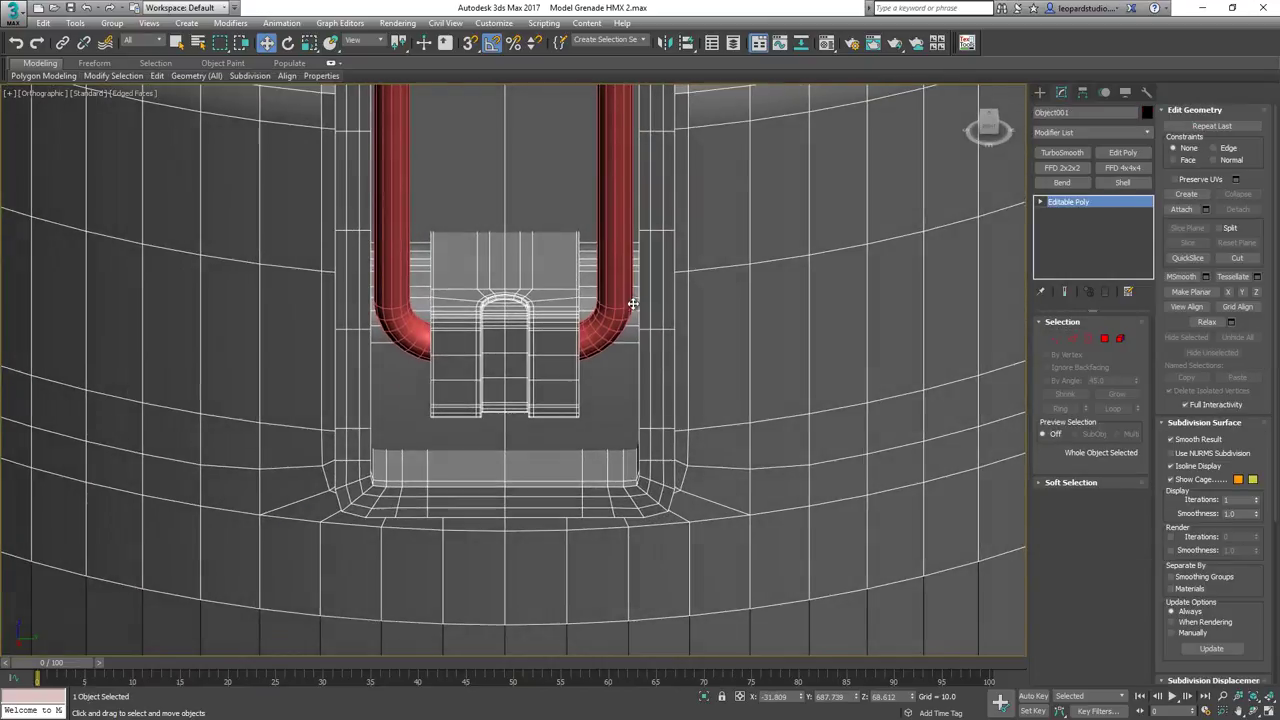
key(alt+x)
scroll(551, 308, down, 4)
alt+middle_drag(551, 308, 584, 230)
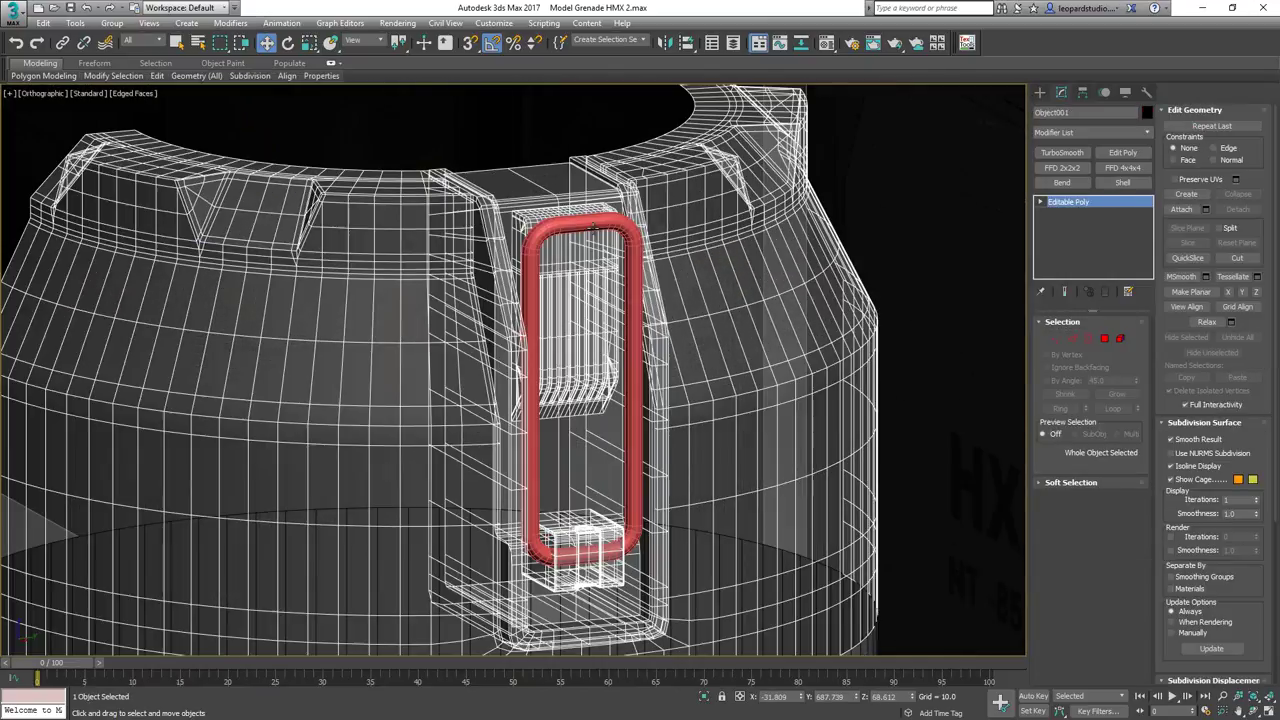
Attach the red buckle loop to the see-through body mesh.
click(584, 226)
middle_drag(651, 422, 535, 398)
scroll(594, 386, down, 3)
key(alt+p)
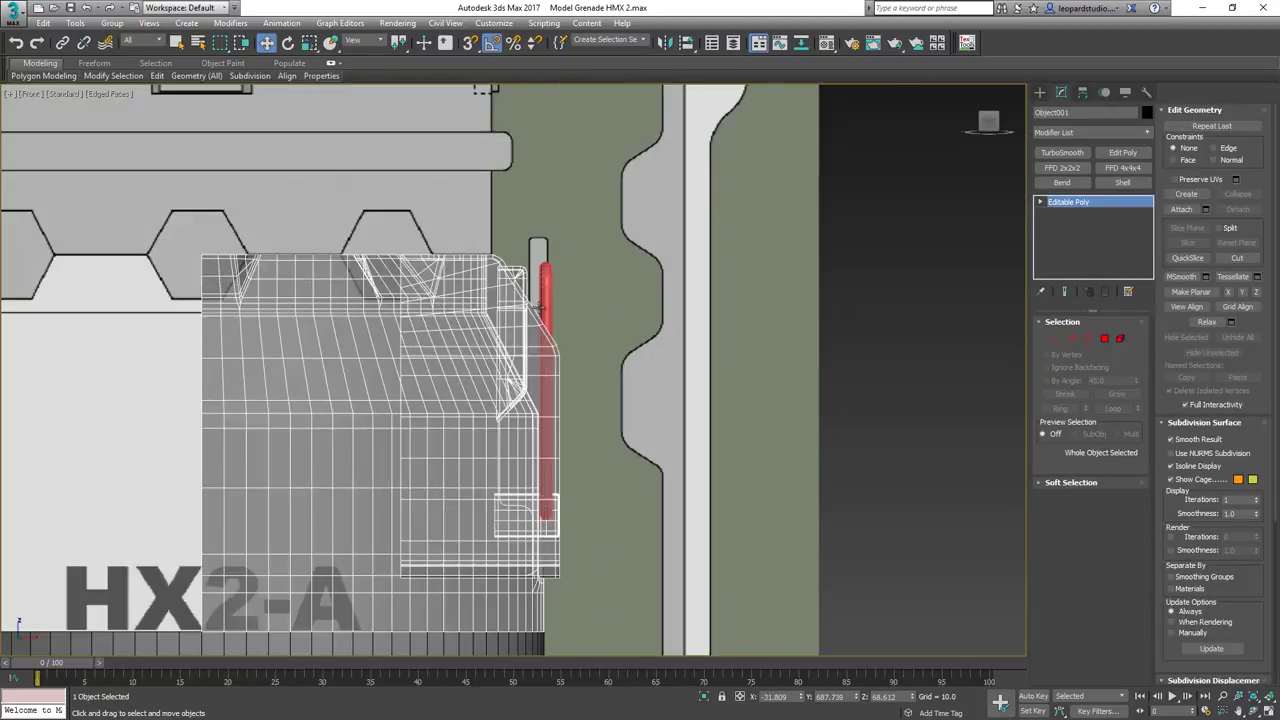
scroll(540, 308, up, 5)
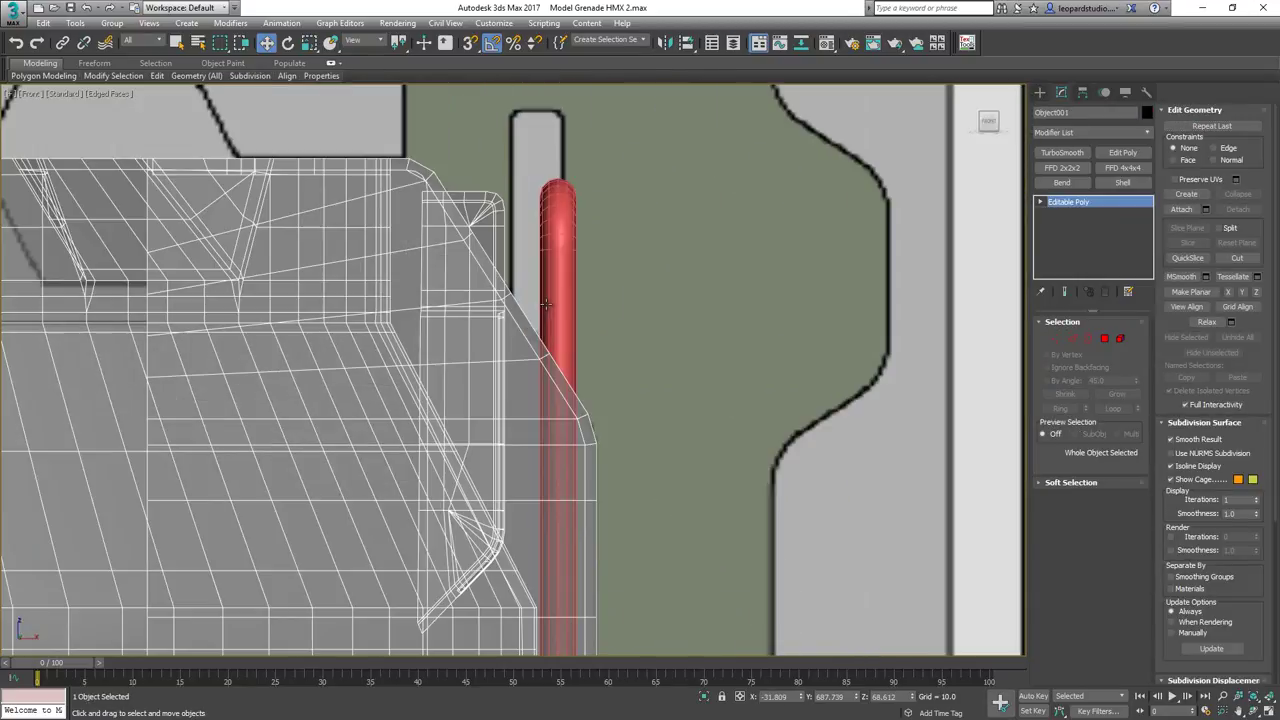
middle_drag(552, 370, 549, 278)
scroll(549, 278, down, 3)
key(alt+a)
click(557, 226)
right_click(558, 226)
click(602, 235)
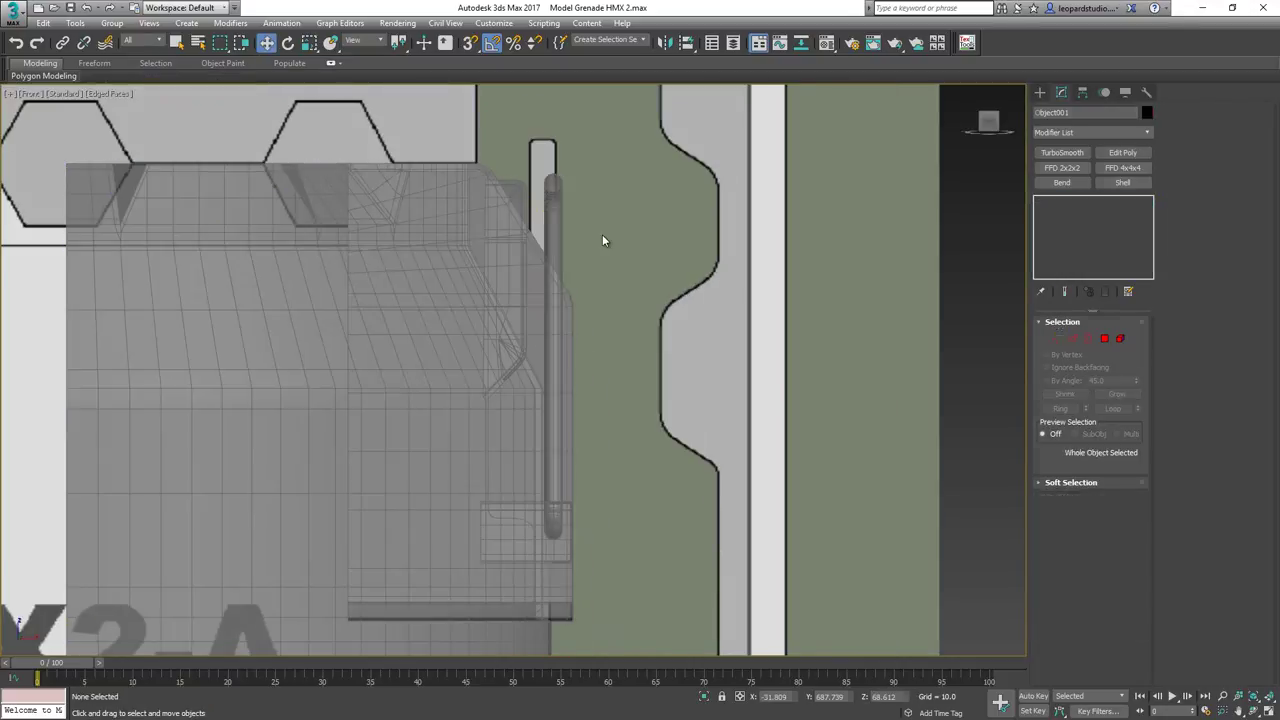
Examine the assembled latch and compare it with the close-up of the buckle in the reference image.
scroll(602, 235, down, 2)
key(F4)
key(F4)
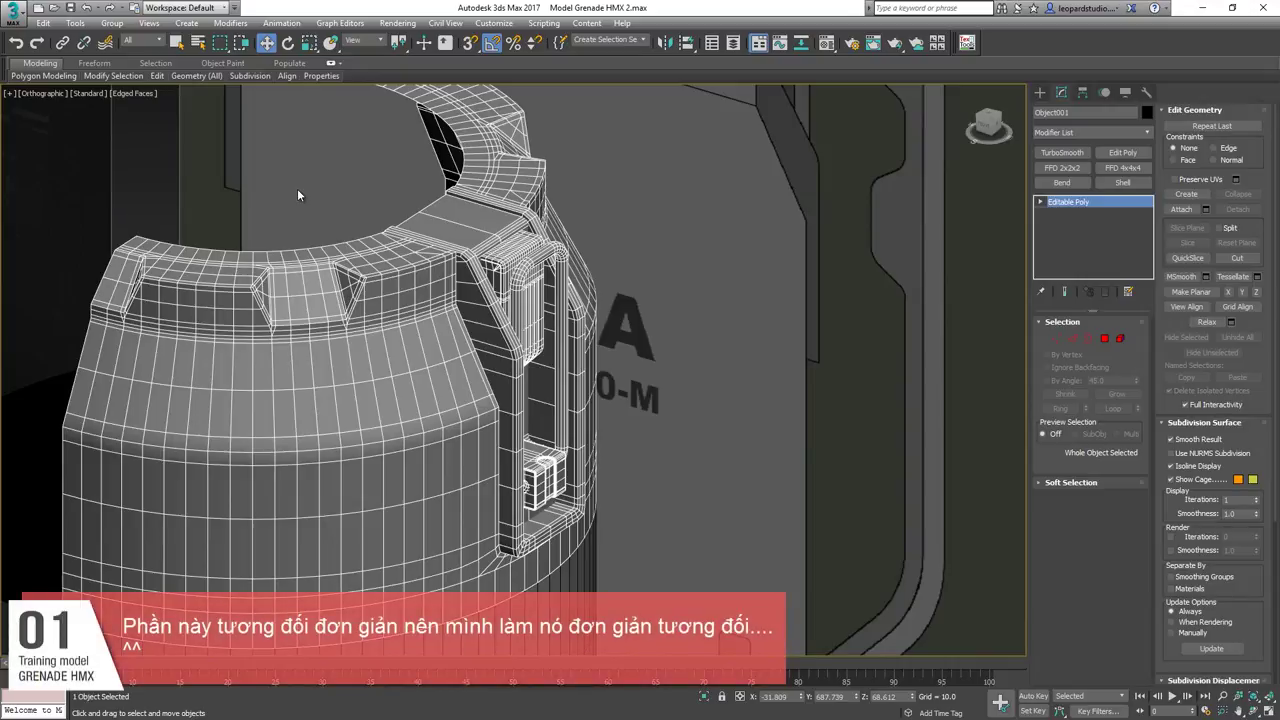
click(297, 188)
alt+middle_drag(297, 188, 330, 205)
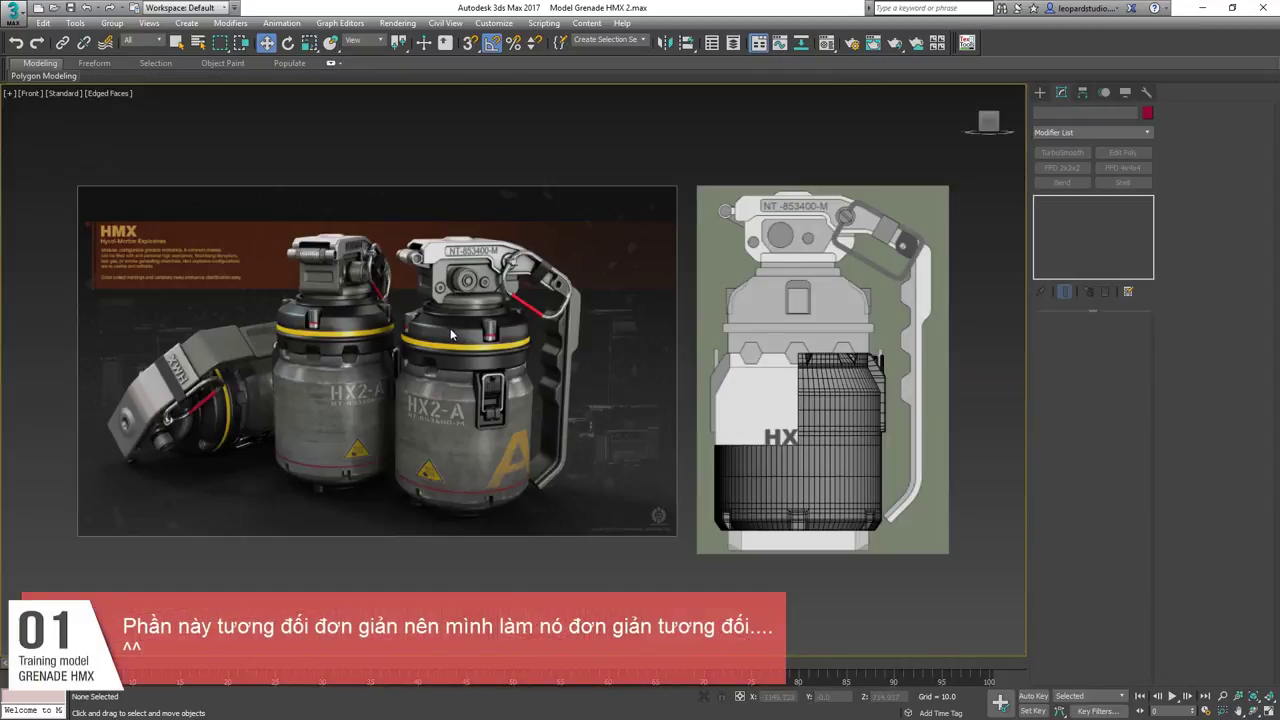
scroll(451, 335, up, 10)
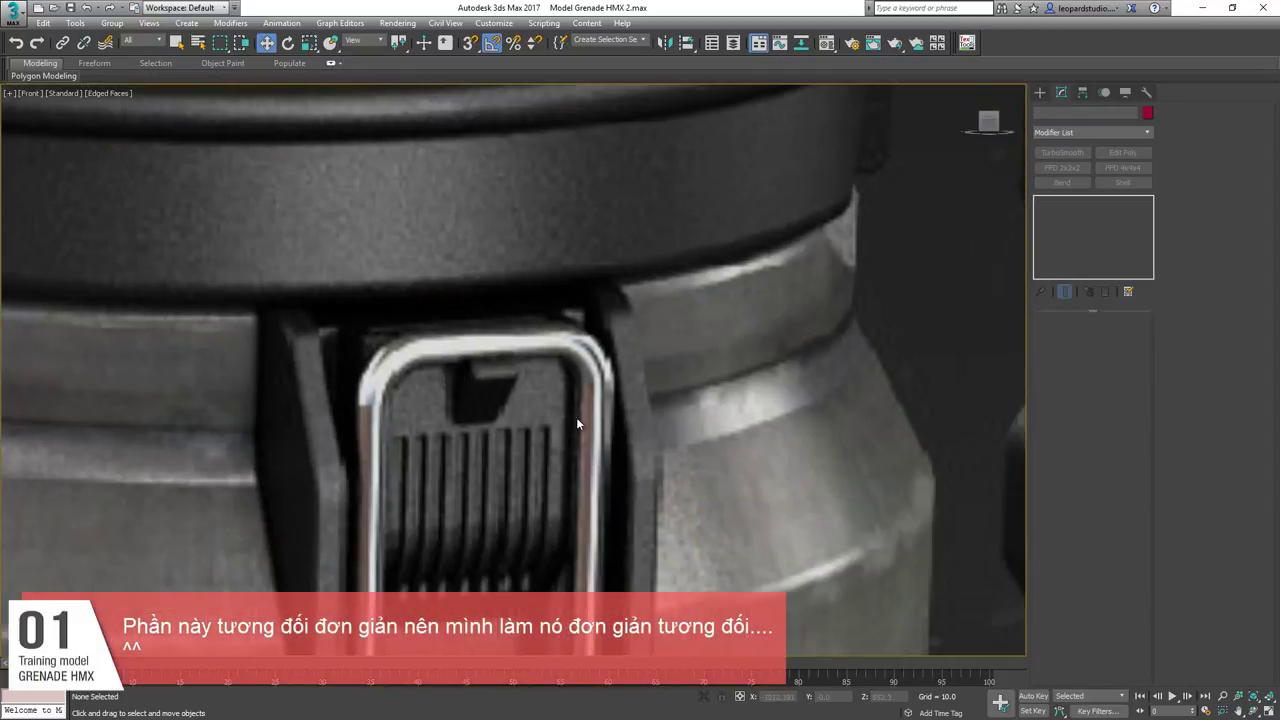
scroll(577, 424, down, 7)
middle_drag(822, 373, 611, 333)
scroll(260, 371, down, 5)
middle_drag(873, 352, 385, 354)
scroll(400, 354, up, 2)
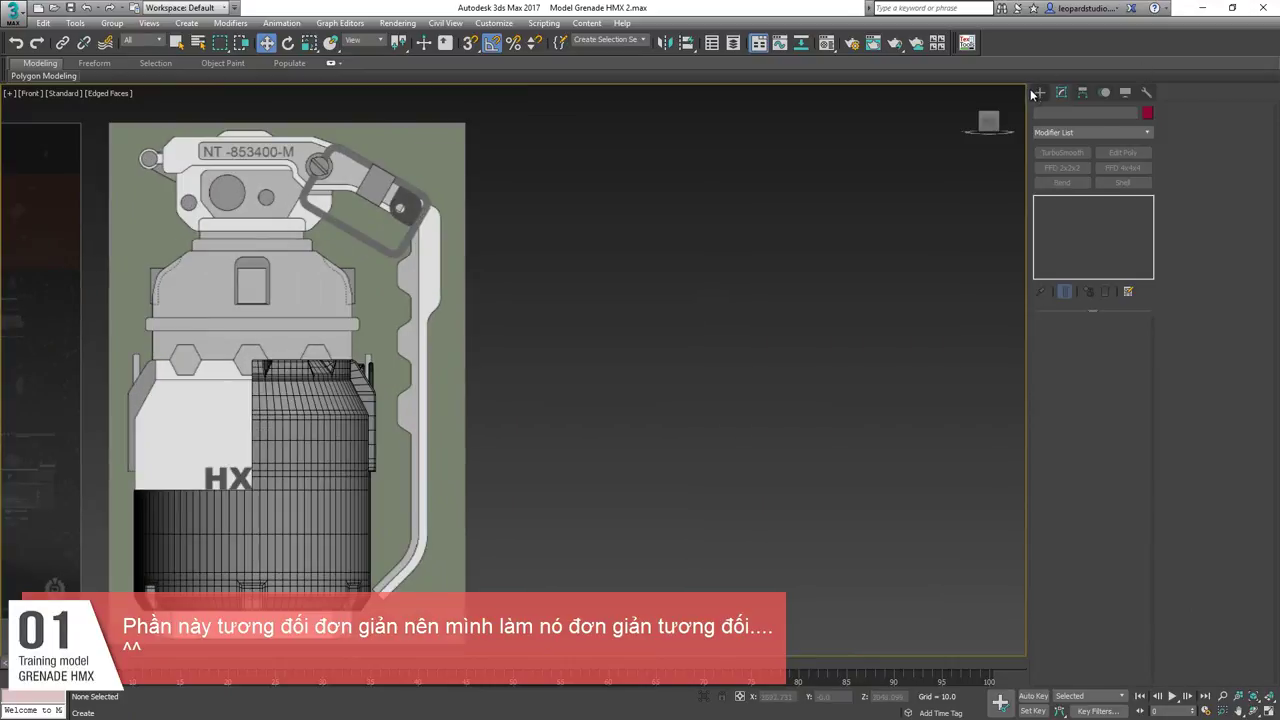
Create a cylinder about 52 in radius and -1.5 in height in the front view and move it beside the latch.
click(1037, 93)
click(1040, 112)
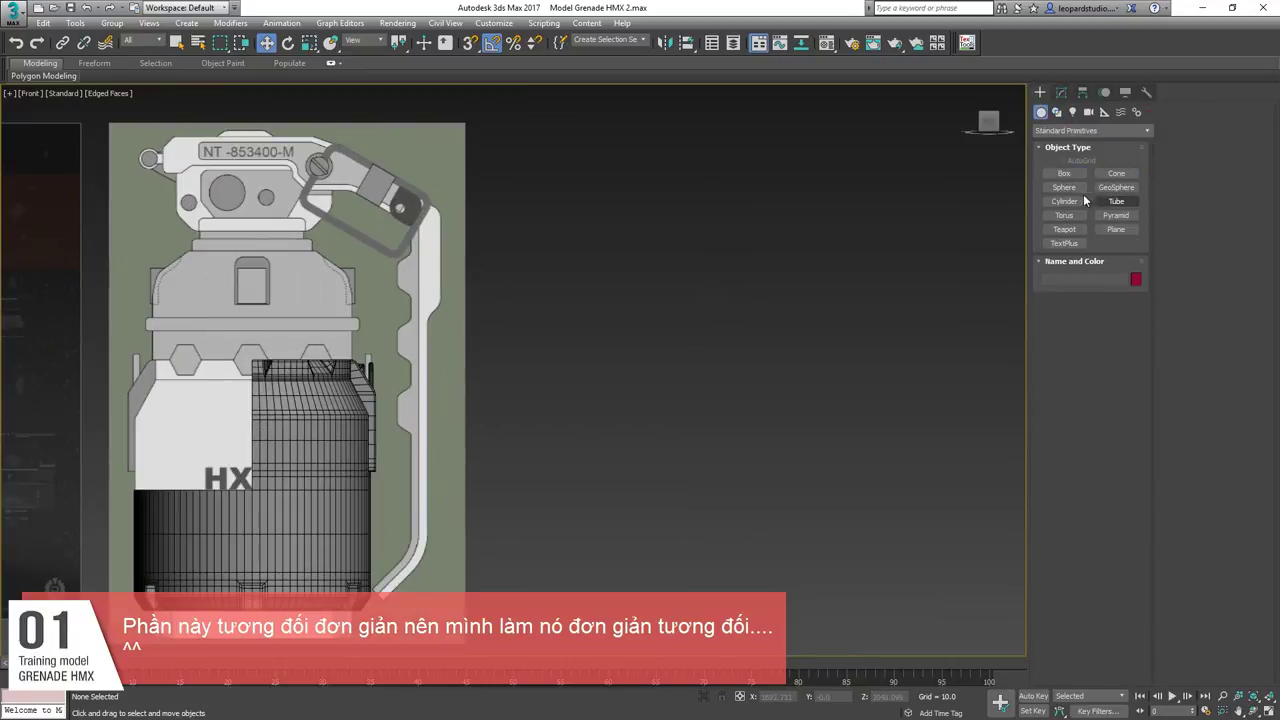
click(1067, 201)
middle_drag(481, 326, 772, 275)
scroll(756, 302, up, 4)
drag(751, 298, 769, 340)
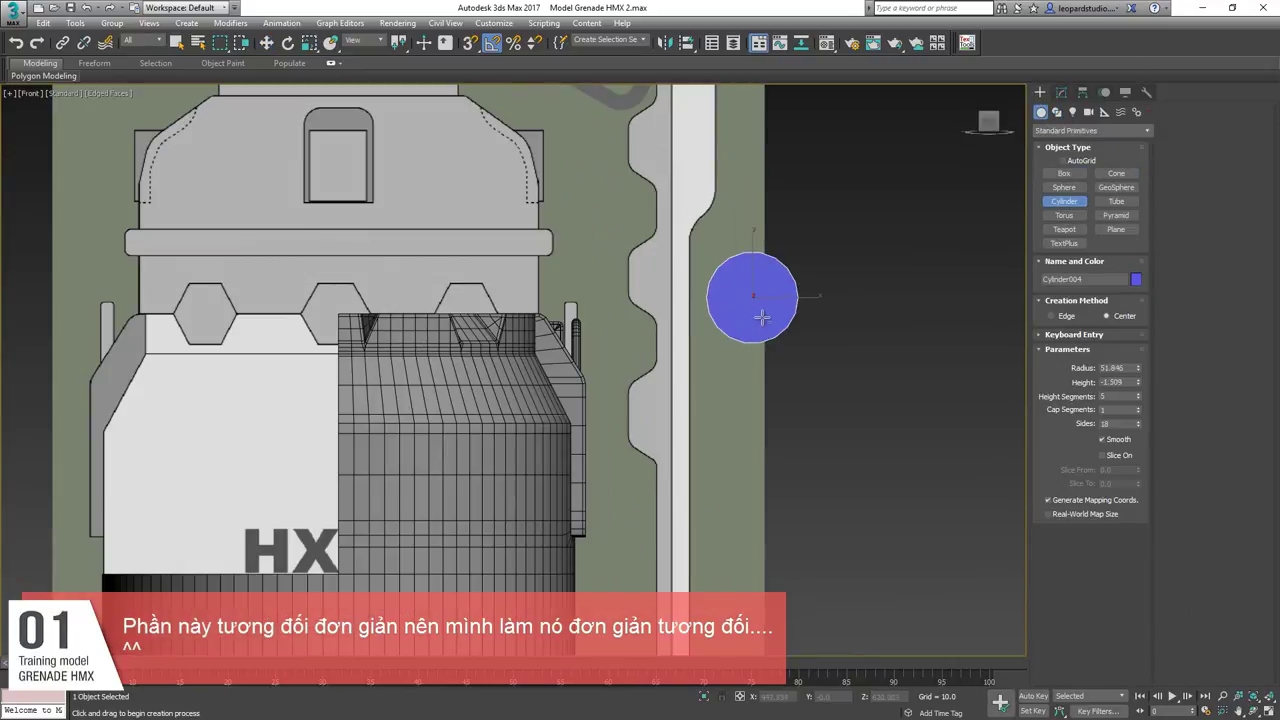
click(761, 316)
right_click(760, 316)
scroll(760, 316, up, 2)
scroll(760, 316, up, 2)
drag(754, 269, 508, 335)
Set the cylinder's sides to 20 and convert it to an Editable Poly.
click(1061, 93)
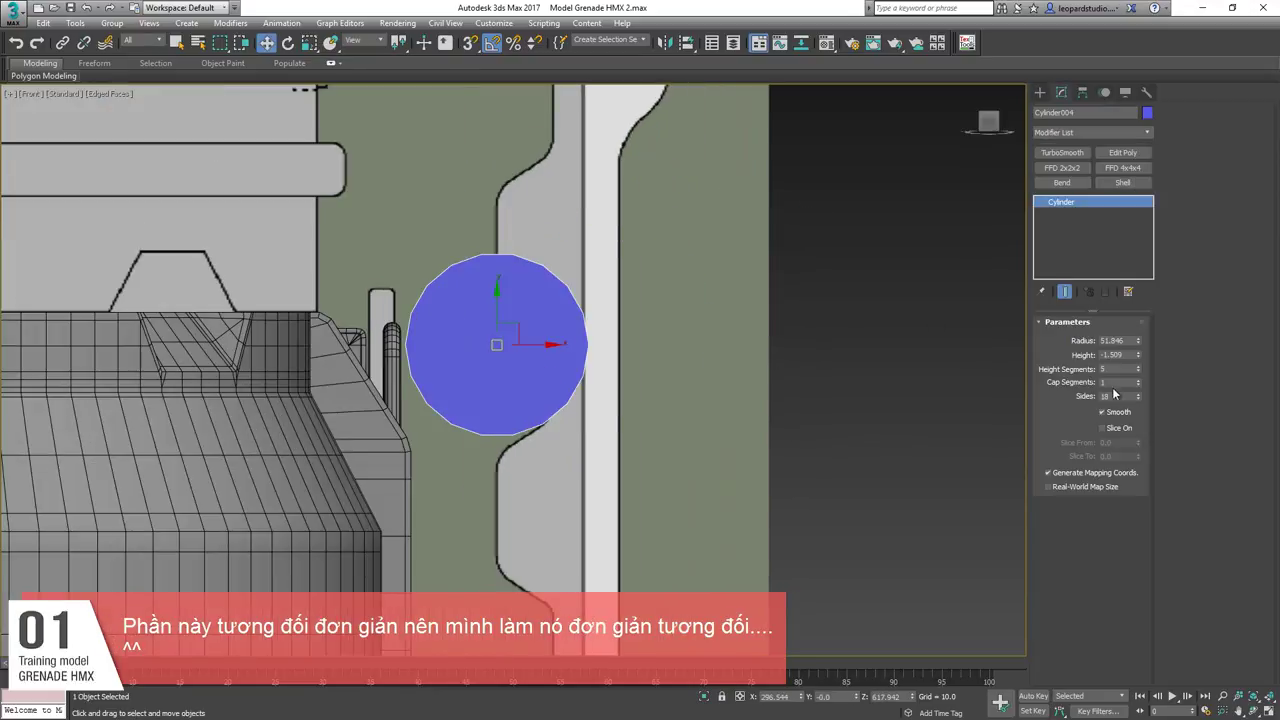
text(20)
key(Return)
middle_drag(501, 395, 513, 388)
key(alt+c)
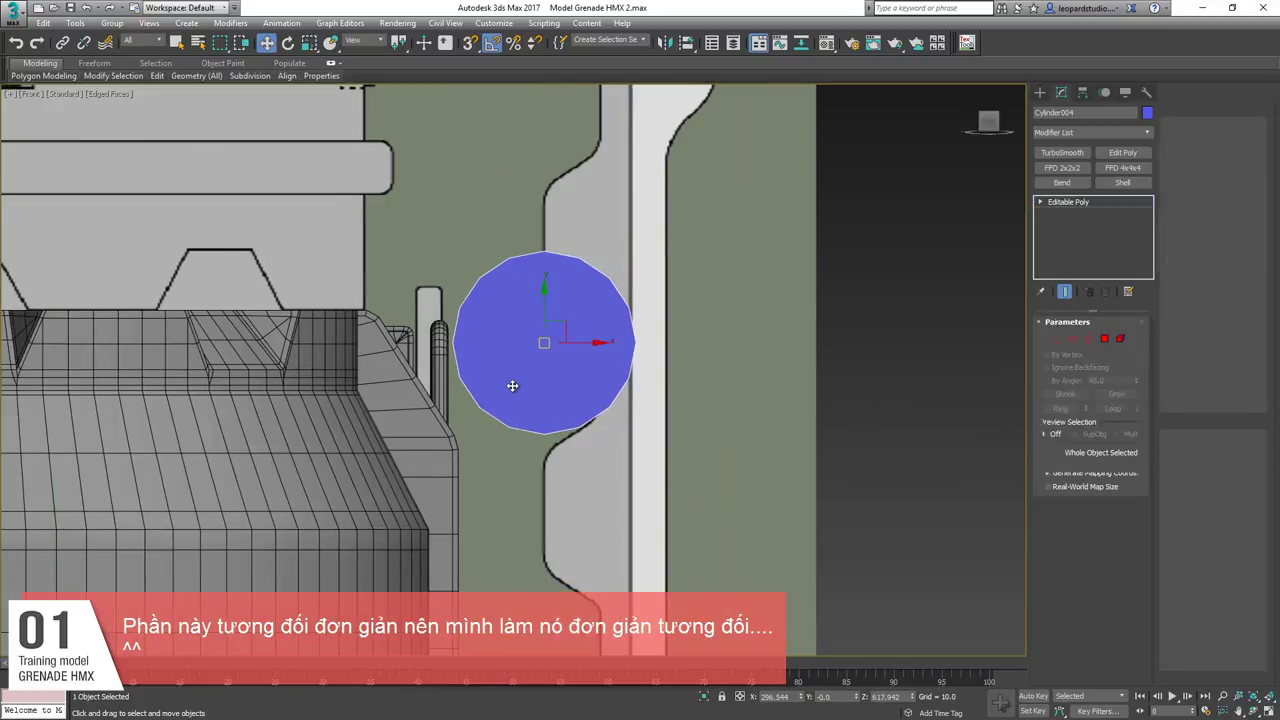